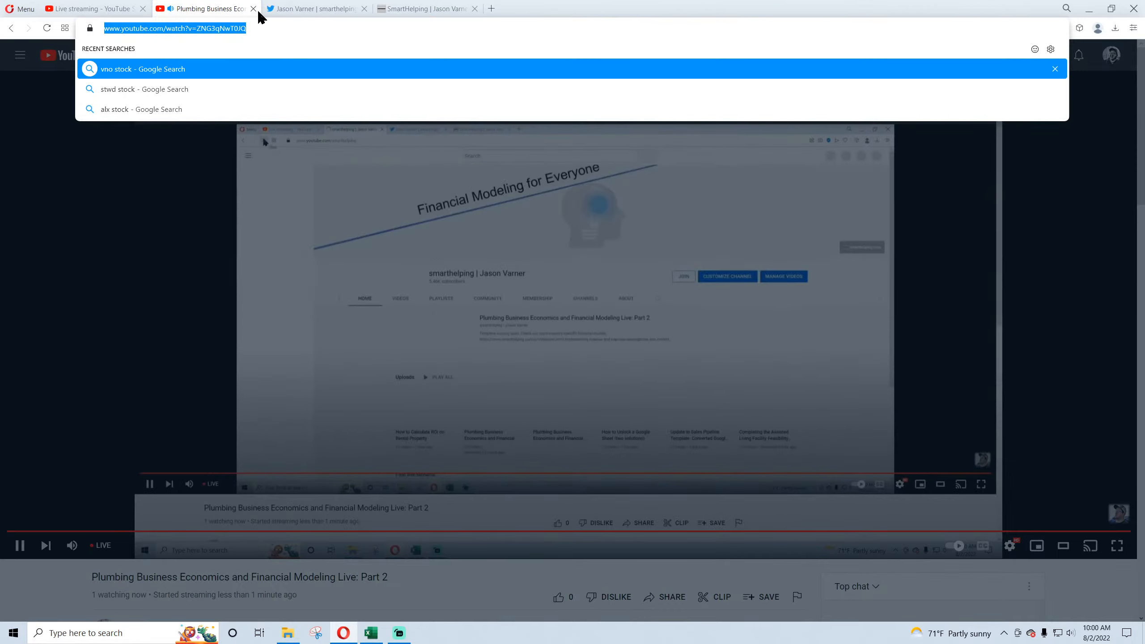
# - Close the live stream's watch page, add its link to the drafted Twitter post about live financial modeling, and publish it
pyautogui.click(253, 9)
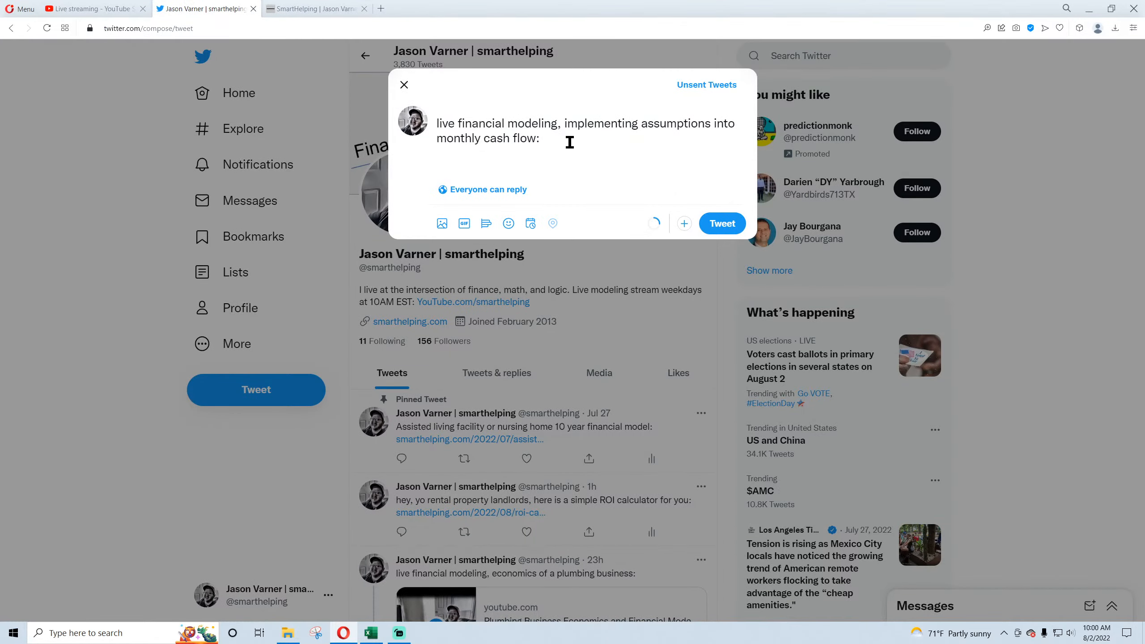
pyautogui.hotkey('ctrl', 'v')
pyautogui.click(722, 223)
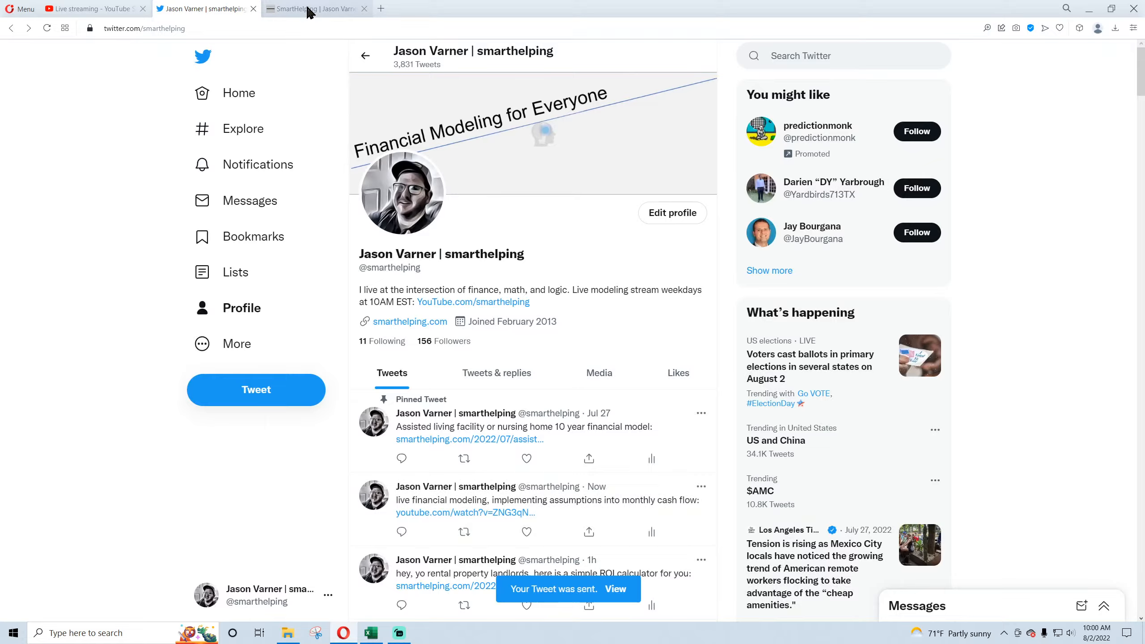
# - Look through the Financial Models page on the SmartHelping site, examining the offers for all spreadsheets, SaaS, real estate and industry-specific bundles
pyautogui.click(307, 8)
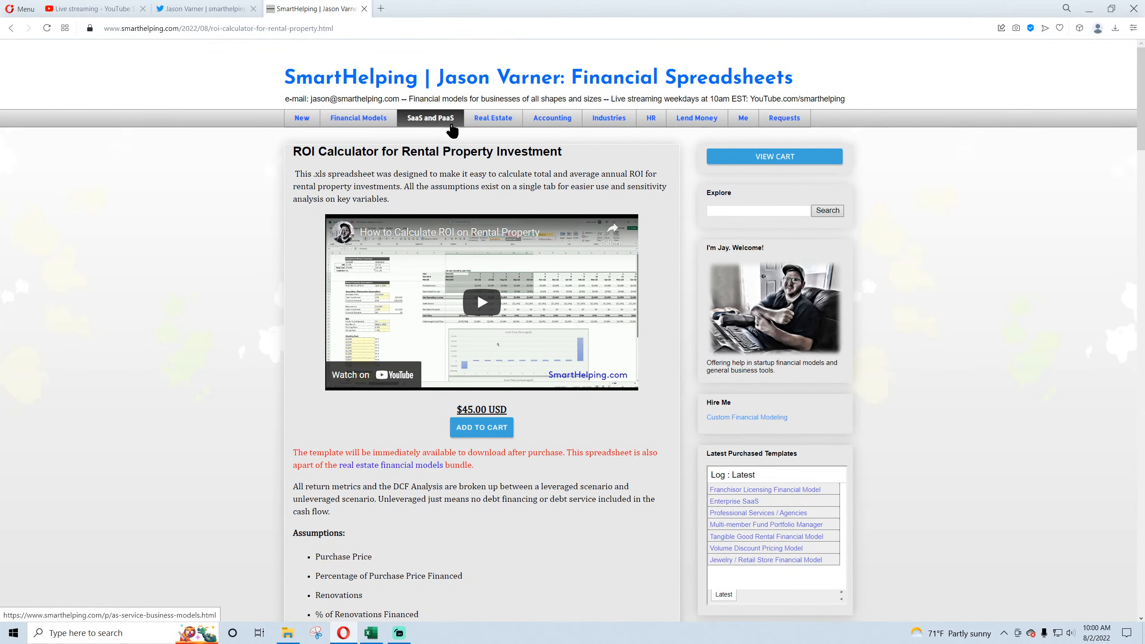
pyautogui.click(364, 123)
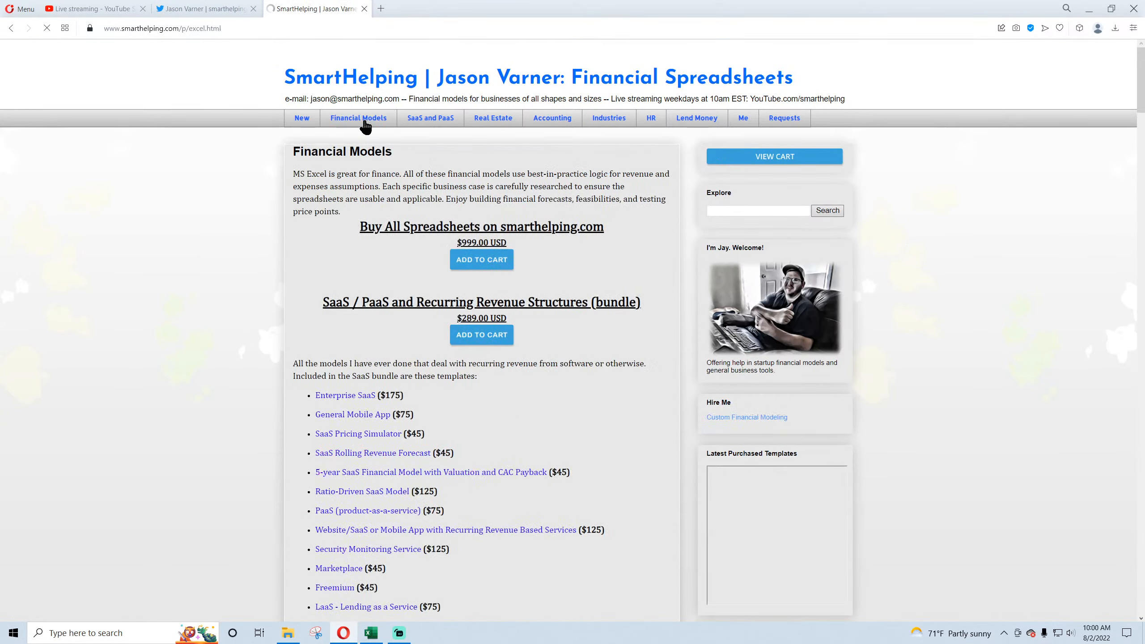
pyautogui.moveTo(368, 227); pyautogui.dragTo(528, 237)
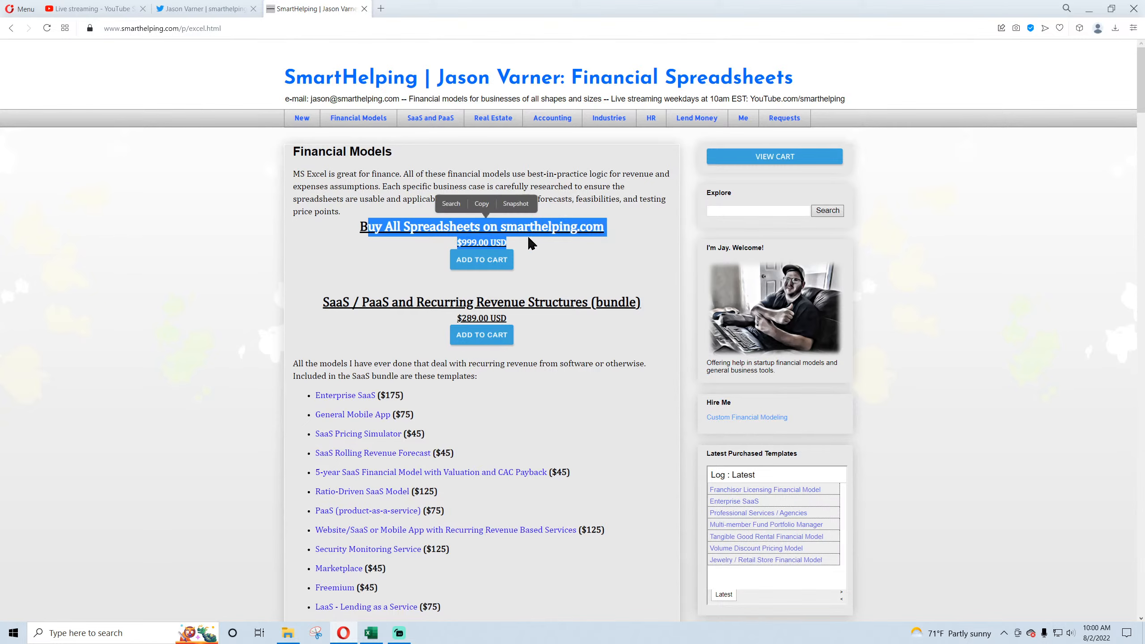
pyautogui.click(529, 238)
pyautogui.scroll(-5, 500, 197)
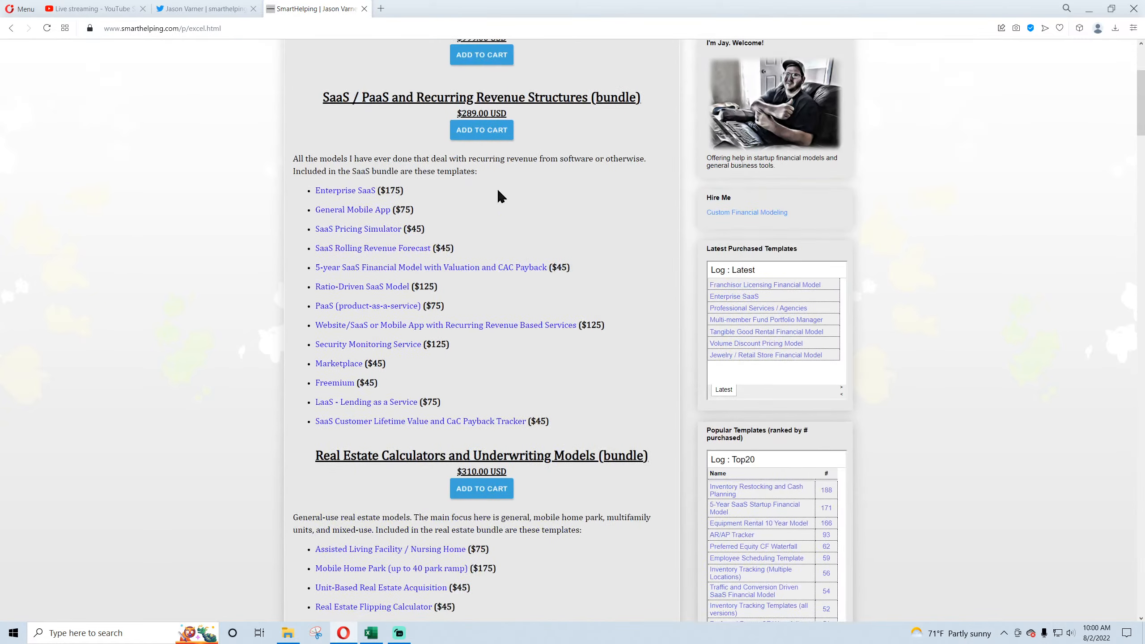
pyautogui.scroll(-10, 311, 264)
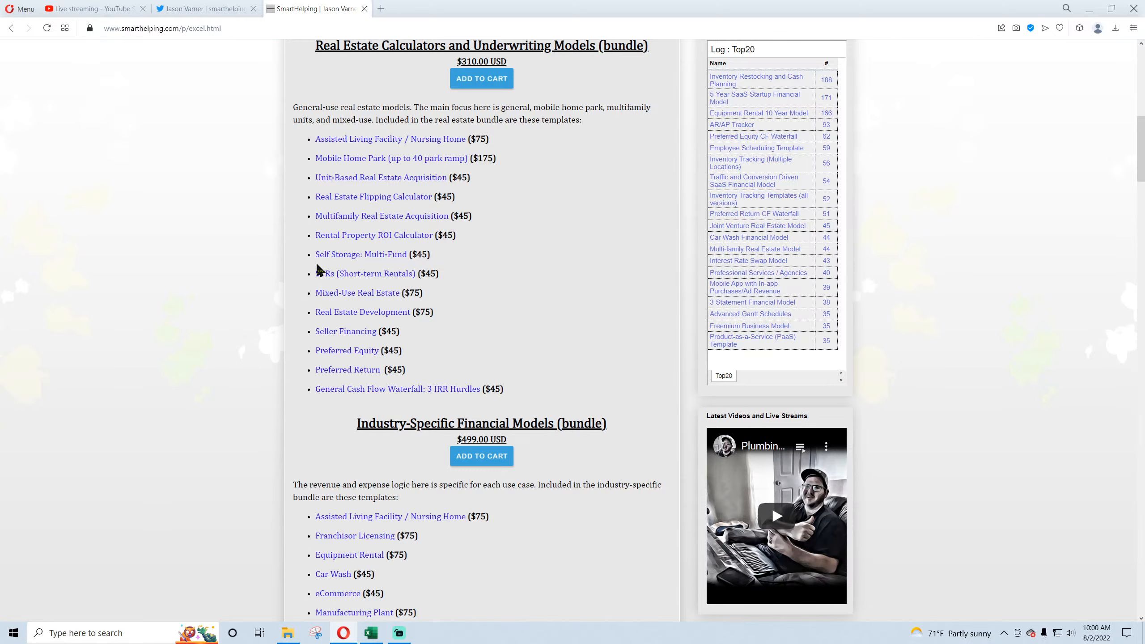
pyautogui.scroll(-5, 318, 269)
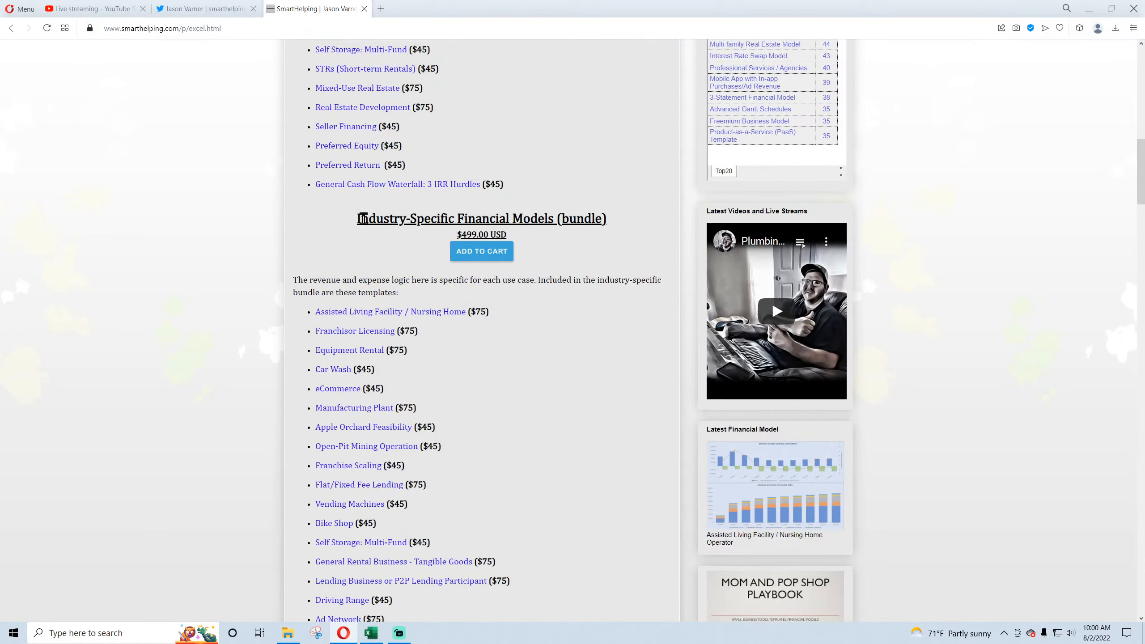
pyautogui.moveTo(361, 218); pyautogui.dragTo(581, 220)
pyautogui.scroll(15, 393, 374)
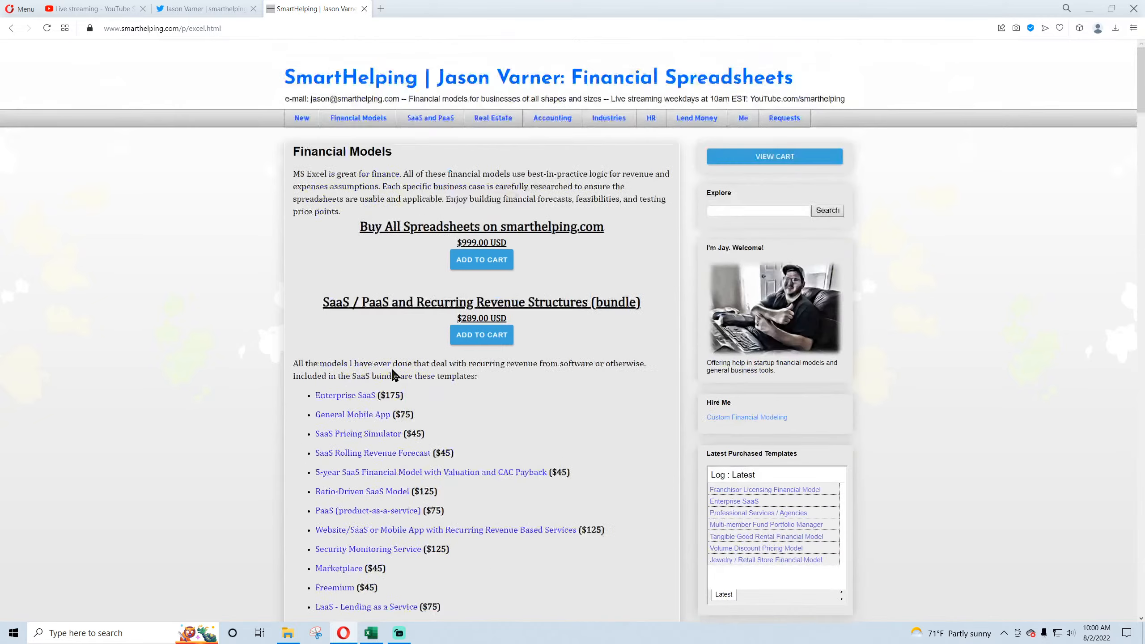
pyautogui.moveTo(366, 225); pyautogui.dragTo(531, 238)
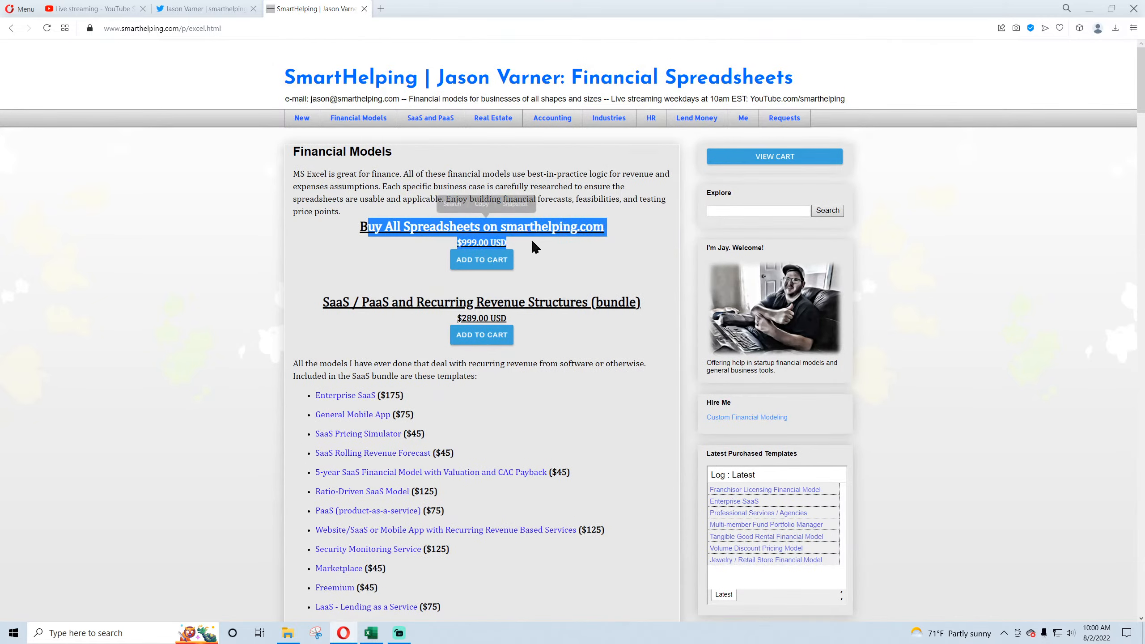
pyautogui.click(491, 224)
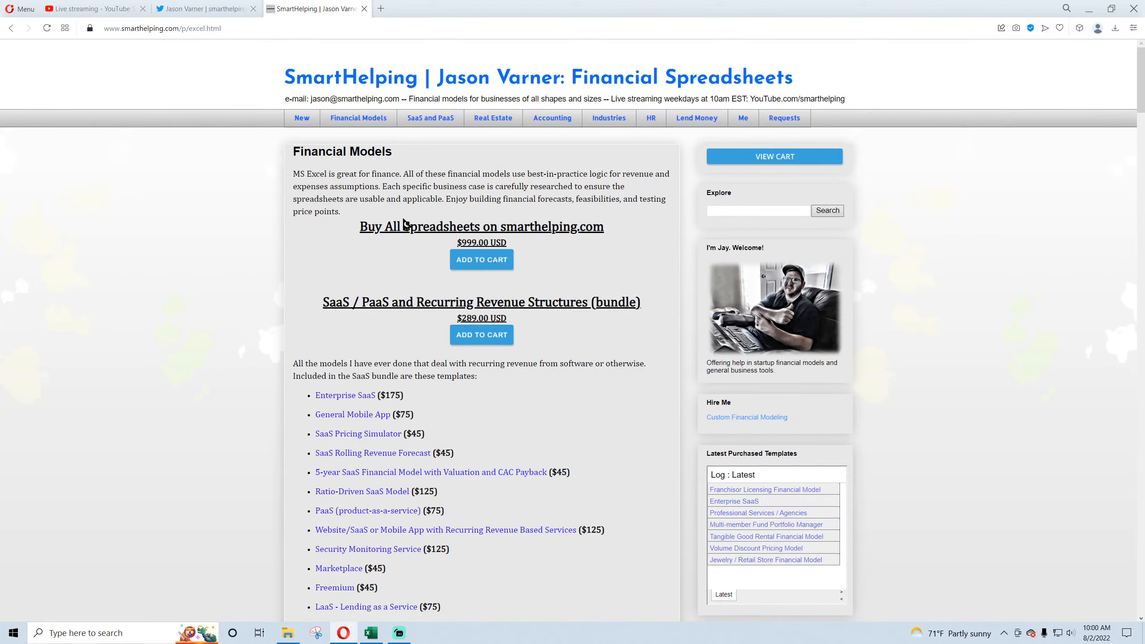
# - Check the live stream dashboard, switch to the Plumbing Business workbook in Excel and save it
pyautogui.click(92, 9)
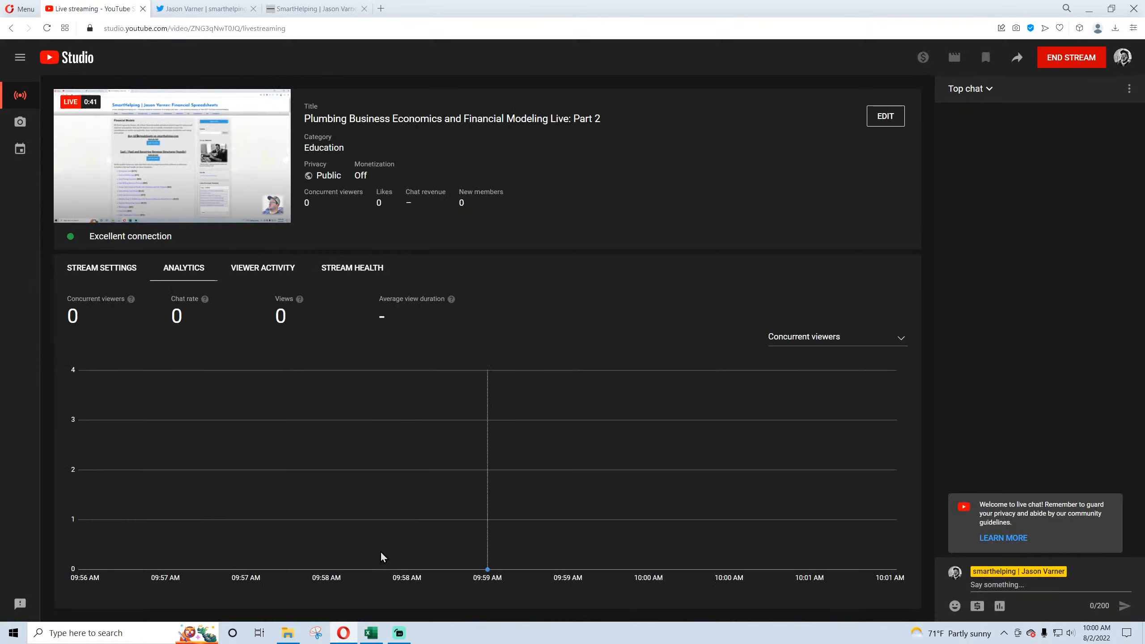
pyautogui.click(371, 633)
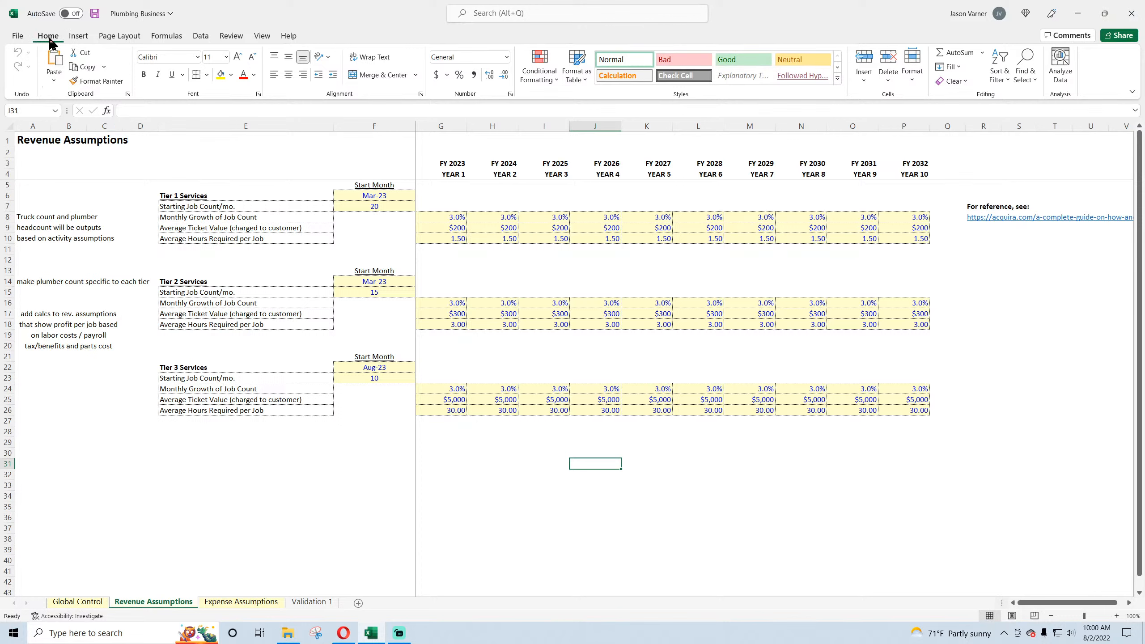
pyautogui.click(95, 13)
pyautogui.click(577, 541)
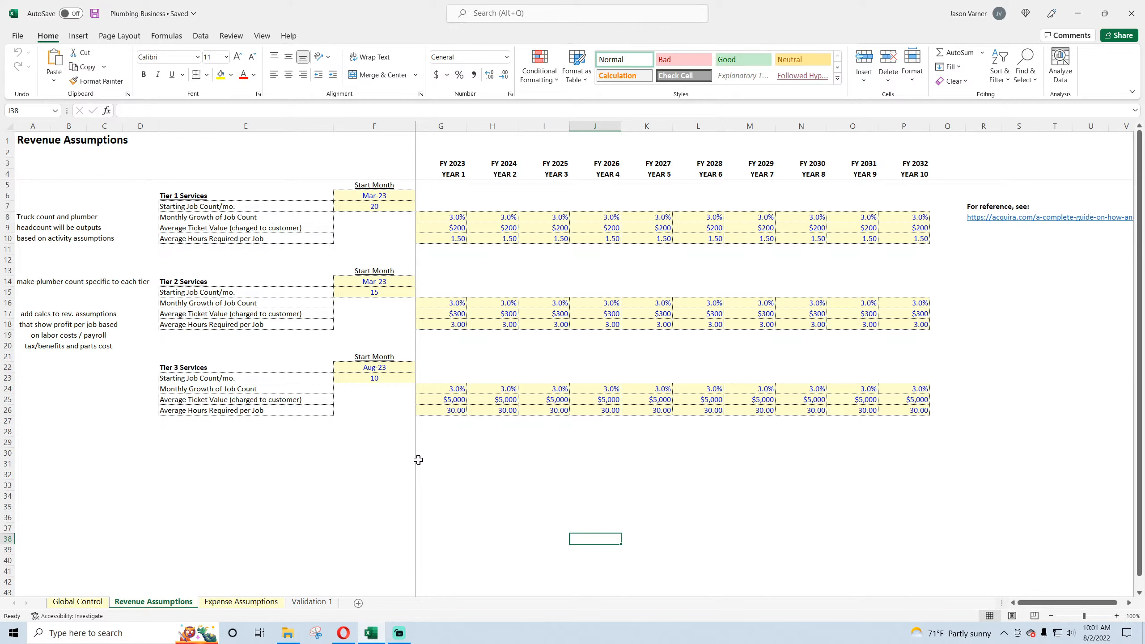
# - Review the planning notes beside the service tiers on the Revenue Assumptions sheet, covering truck and plumber counts and profit per job
pyautogui.click(45, 222)
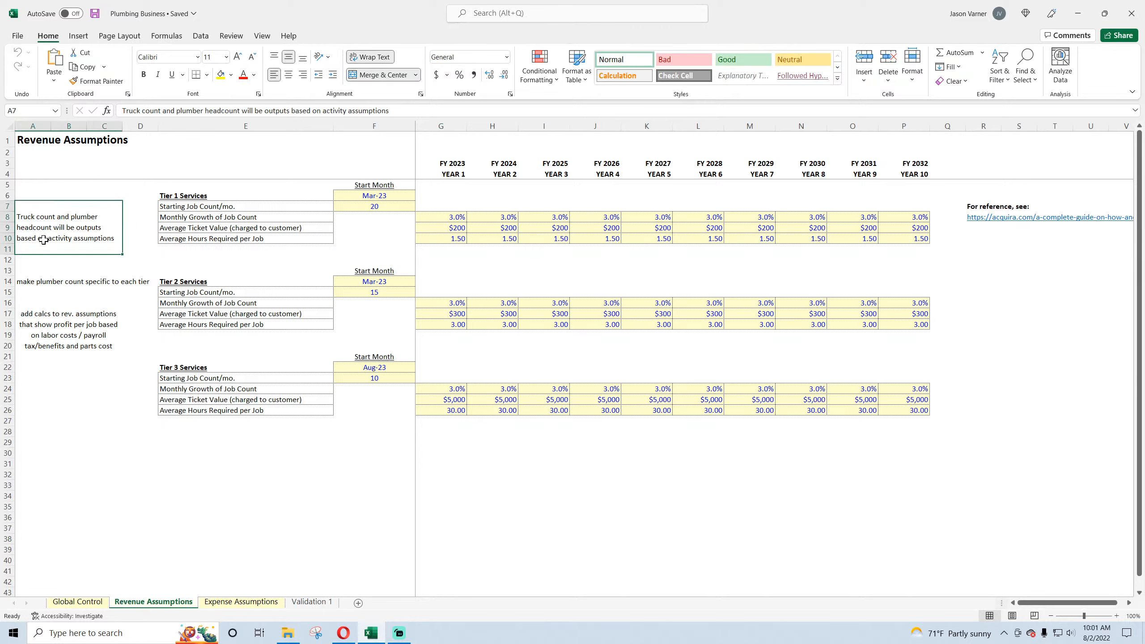
pyautogui.click(44, 281)
pyautogui.click(45, 330)
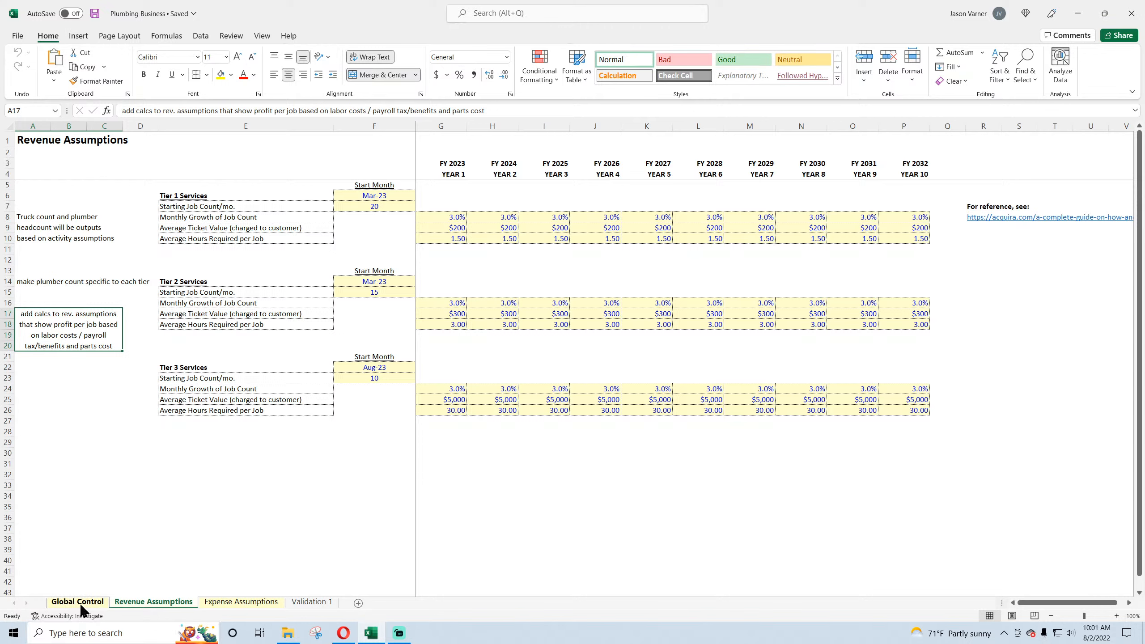
pyautogui.click(383, 196)
pyautogui.click(38, 216)
pyautogui.click(48, 283)
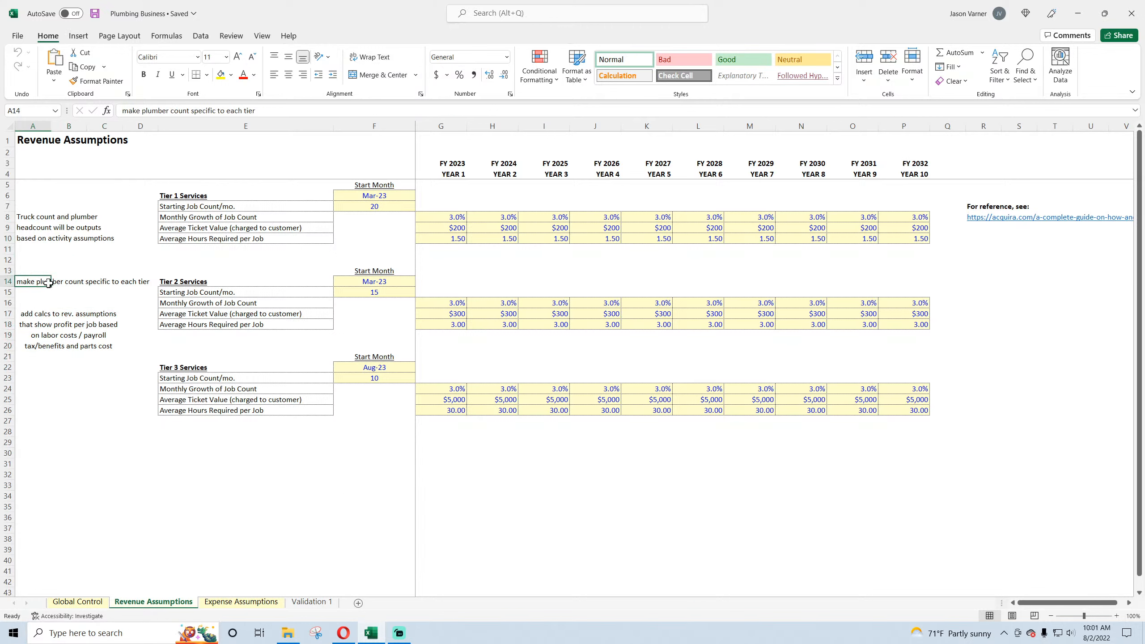
pyautogui.click(74, 204)
pyautogui.click(41, 280)
pyautogui.click(38, 336)
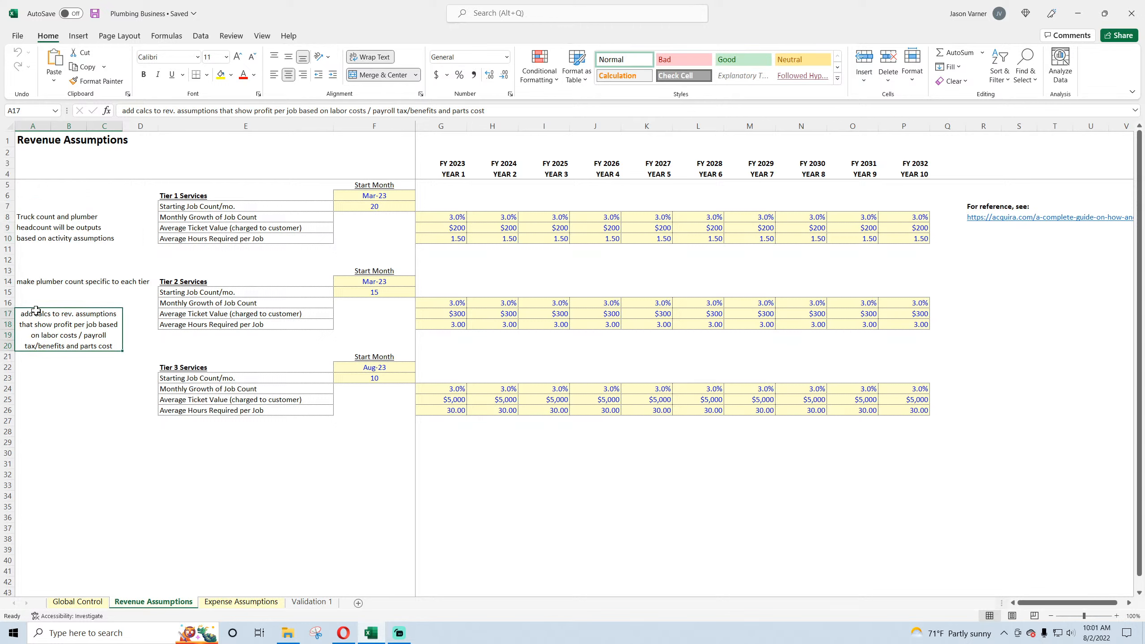
# - Look over the variable and fixed costs on the Expense Assumptions sheet and the project inputs on the Global Control sheet
pyautogui.click(248, 602)
pyautogui.scroll(-20, 245, 474)
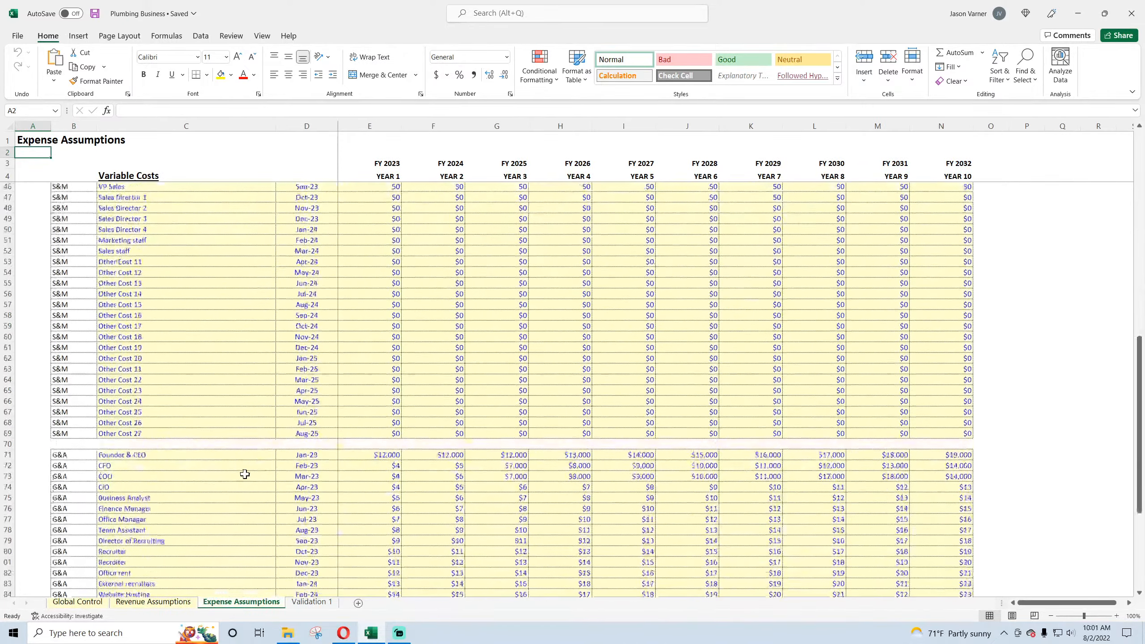
pyautogui.scroll(20, 244, 474)
pyautogui.scroll(7, 245, 474)
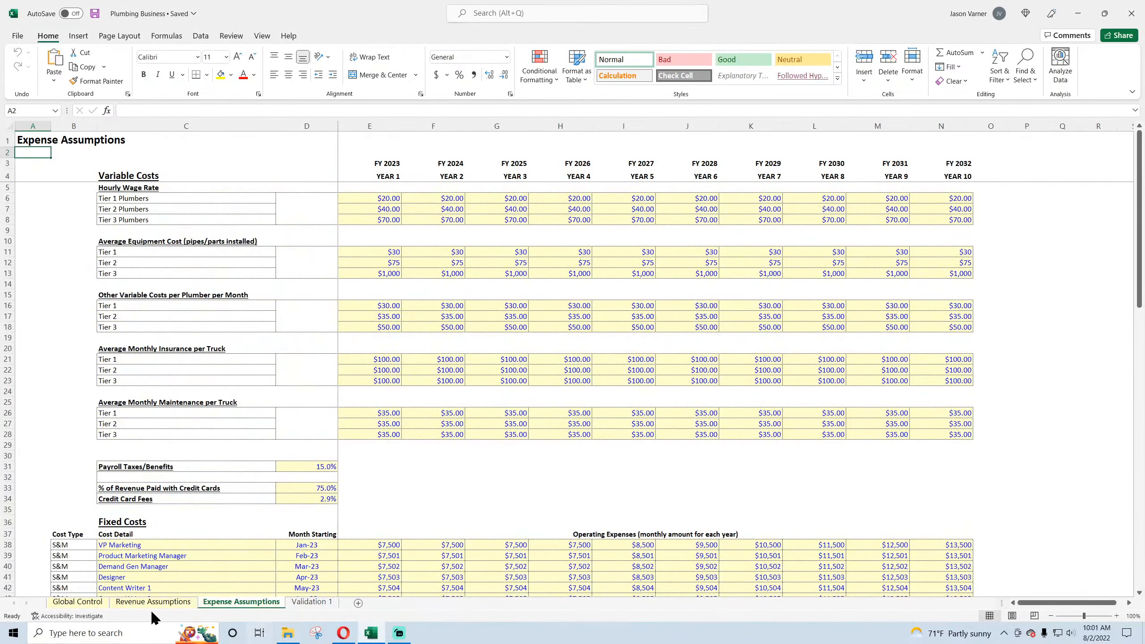
pyautogui.click(79, 603)
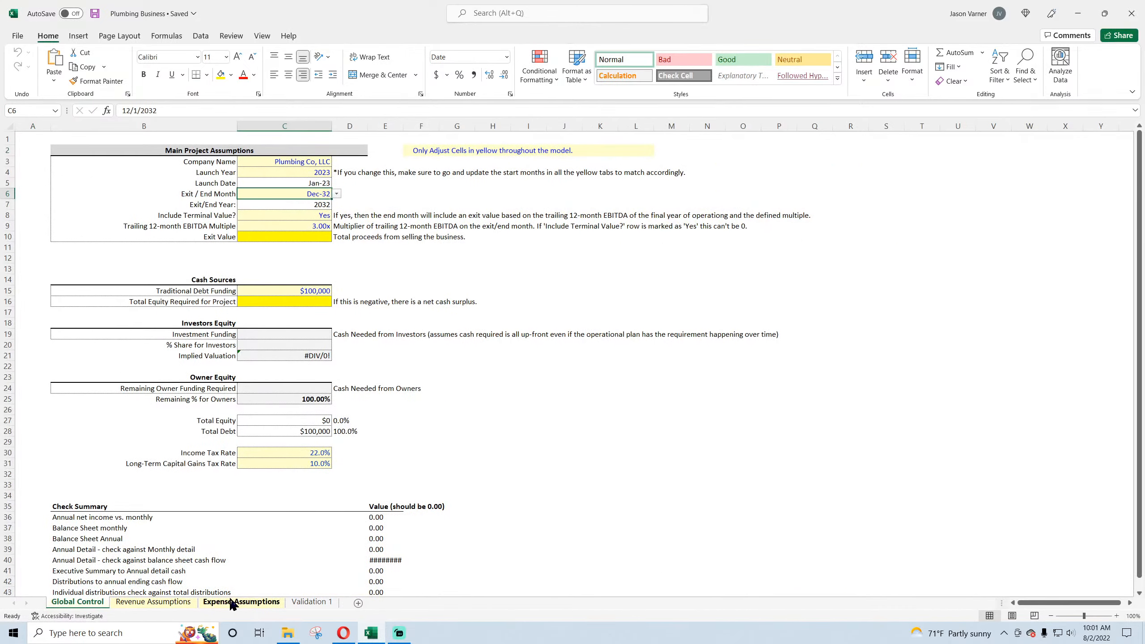
# - Add a worksheet directly after Expense Assumptions and name it Monthly Detail
pyautogui.click(233, 603)
pyautogui.click(358, 604)
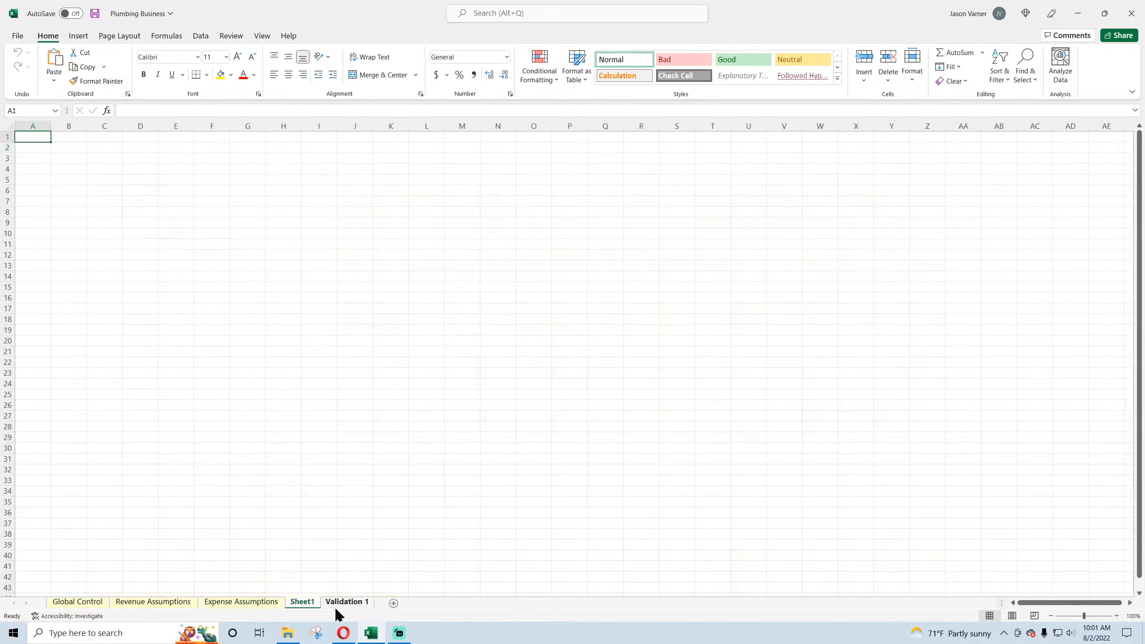
pyautogui.doubleClick(300, 603)
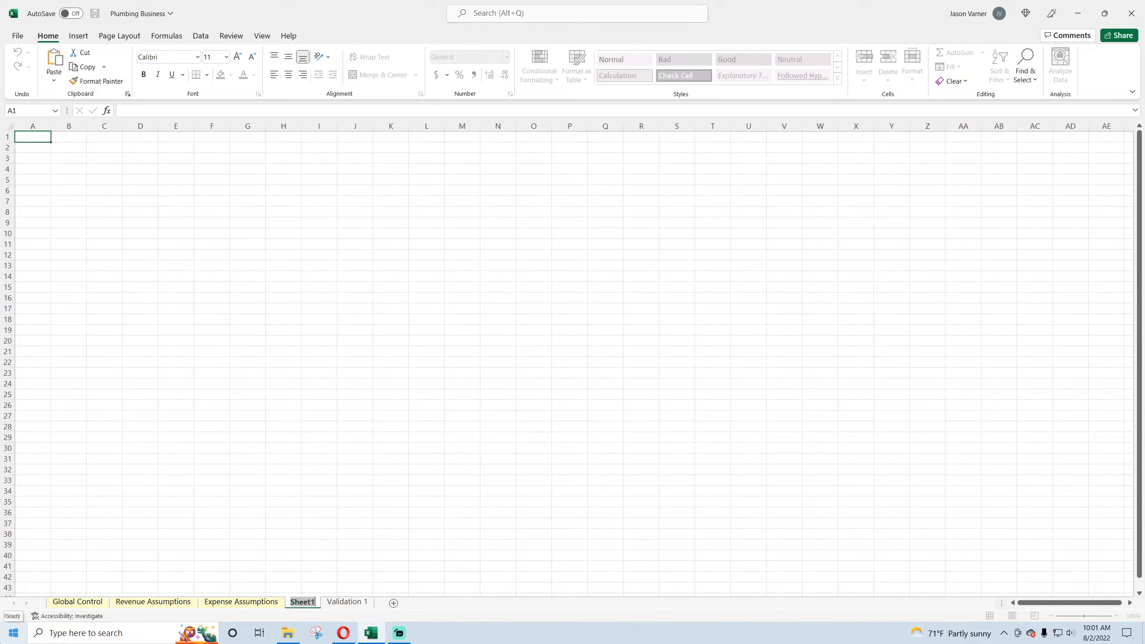
pyautogui.write('Monthly Detail')
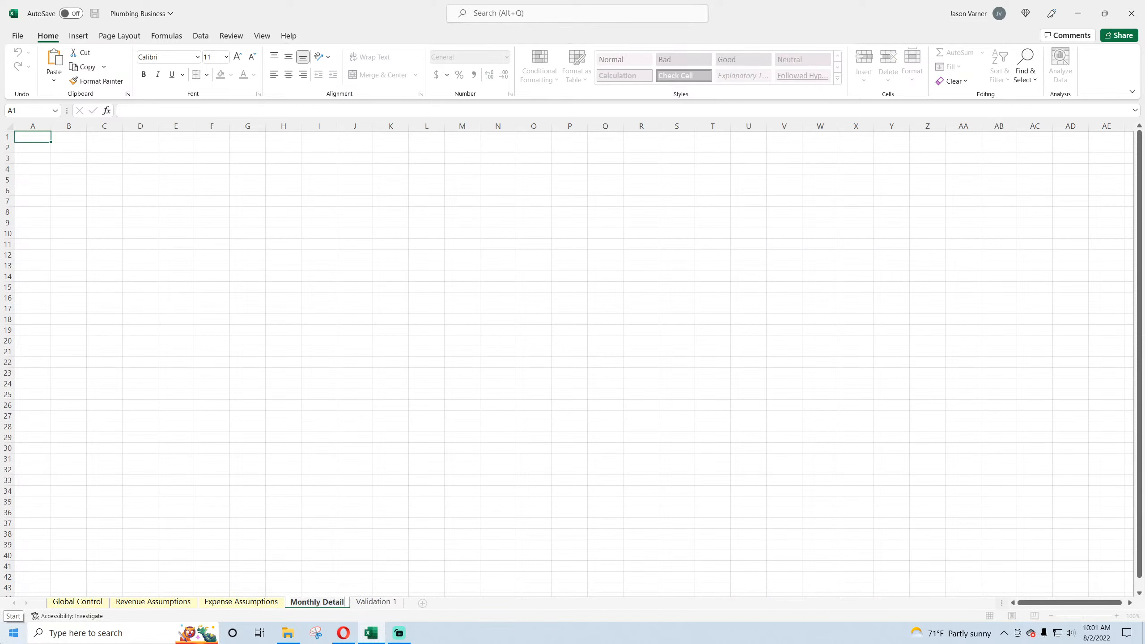
pyautogui.press('Return')
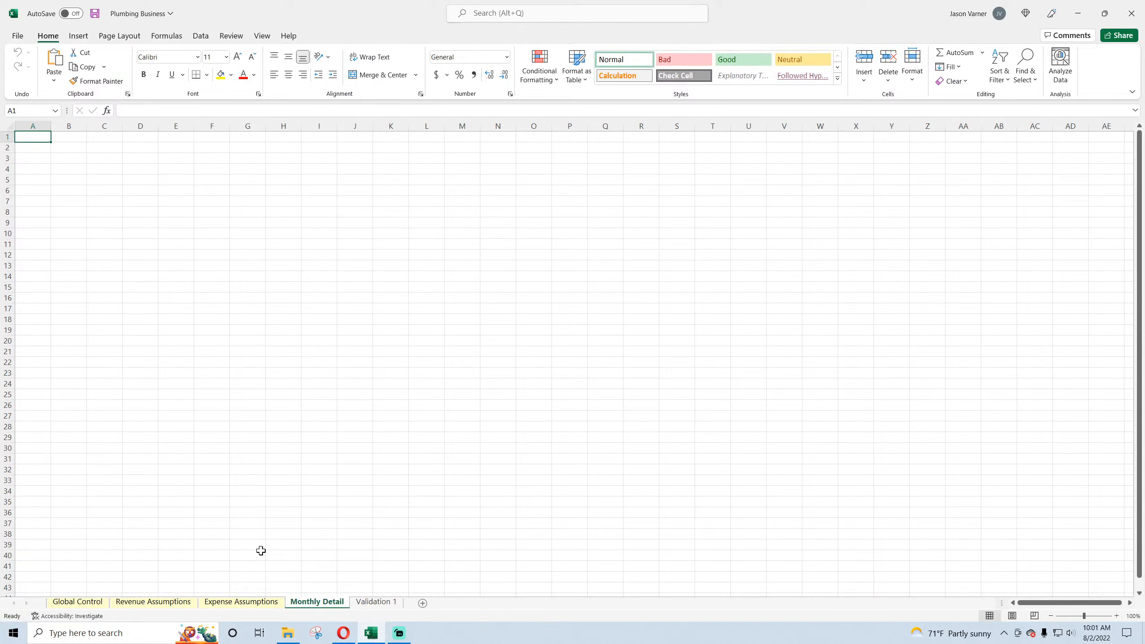
# - Open the Vending Machines V2 workbook from the Industry Specific folder and show its Monthly Detail sheet
pyautogui.click(288, 633)
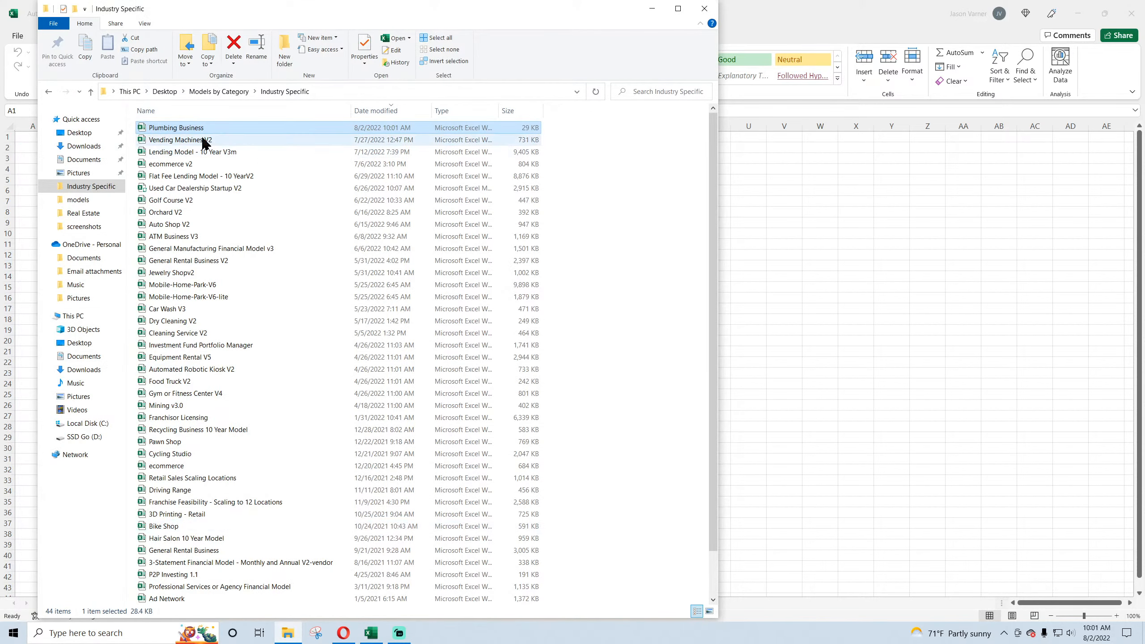
pyautogui.doubleClick(204, 141)
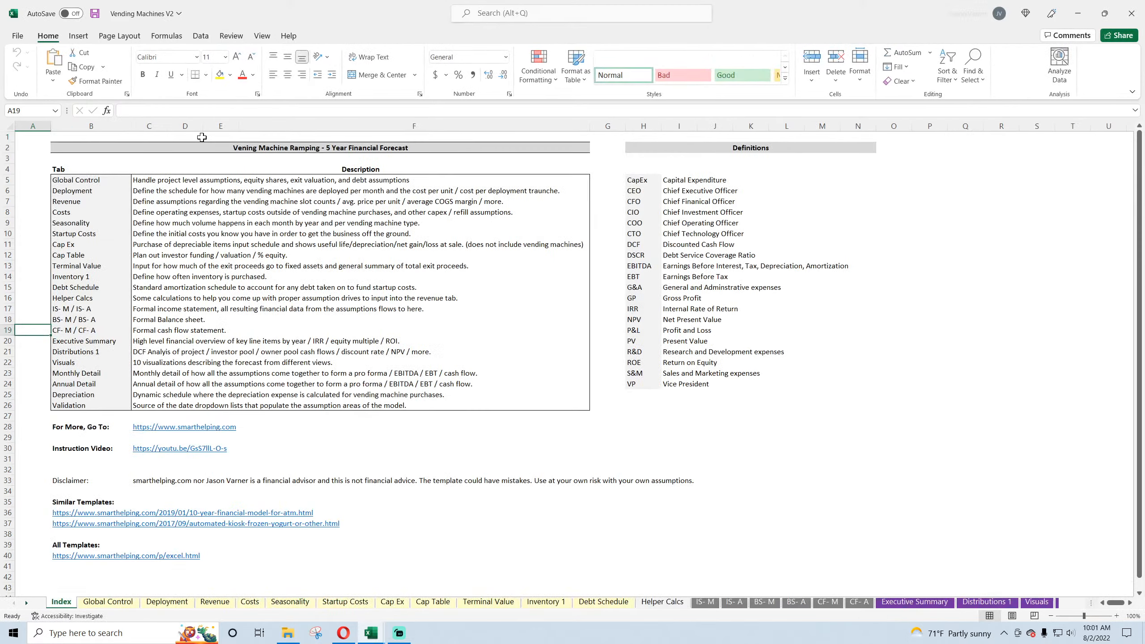
pyautogui.click(1036, 603)
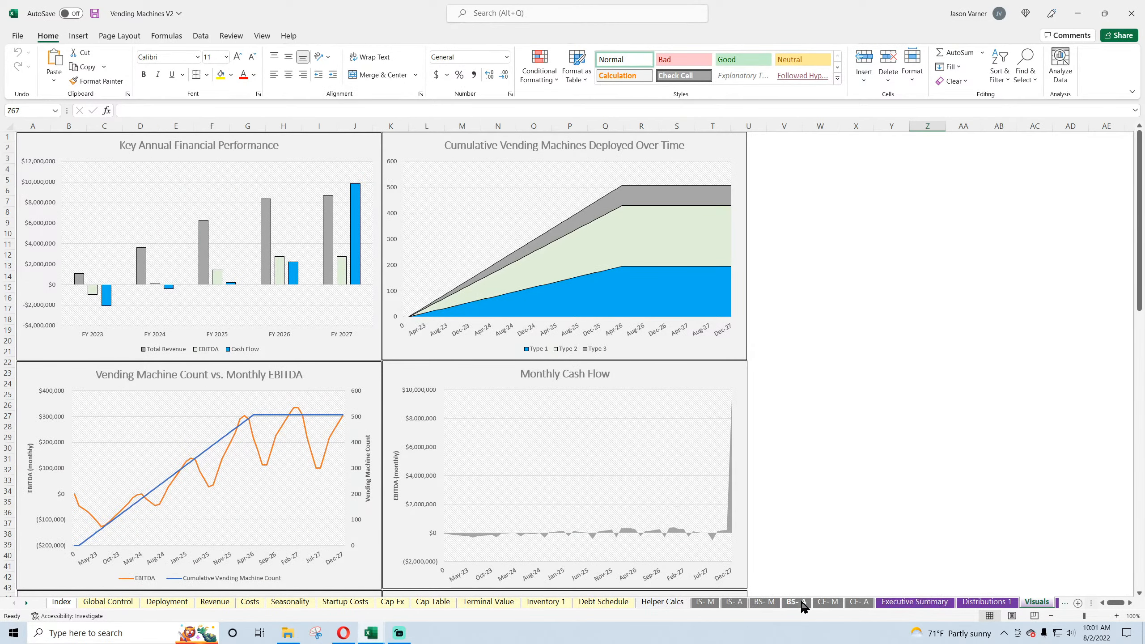
pyautogui.click(1058, 604)
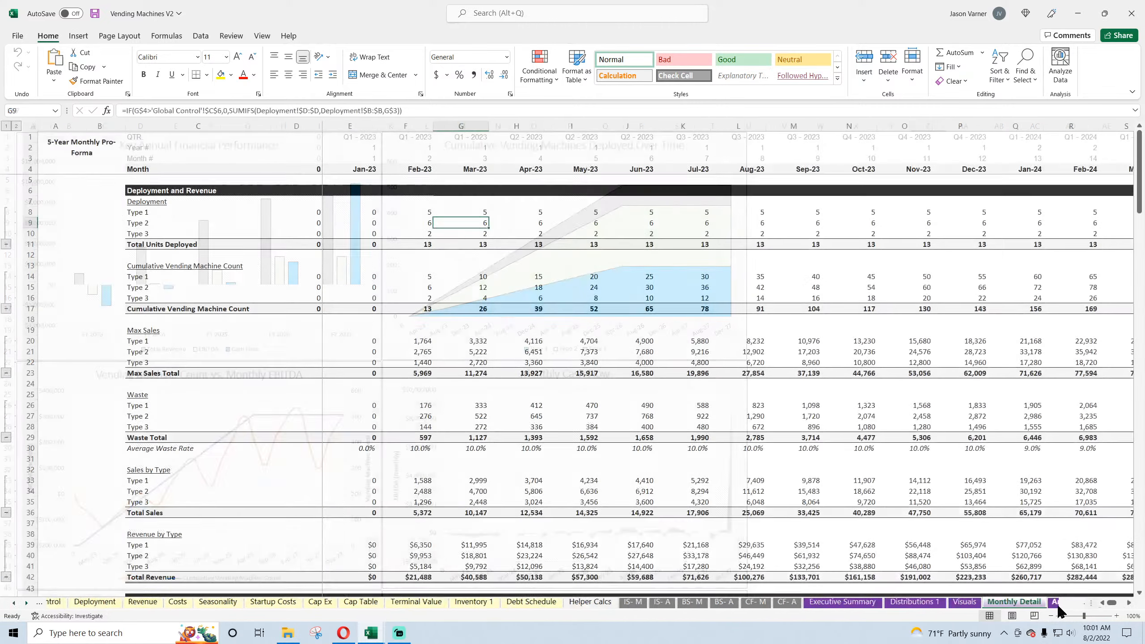
# - Copy the range A1:H12 with the timeline header and Deployment section from the vending model's Monthly Detail sheet
pyautogui.moveTo(69, 173); pyautogui.dragTo(528, 253)
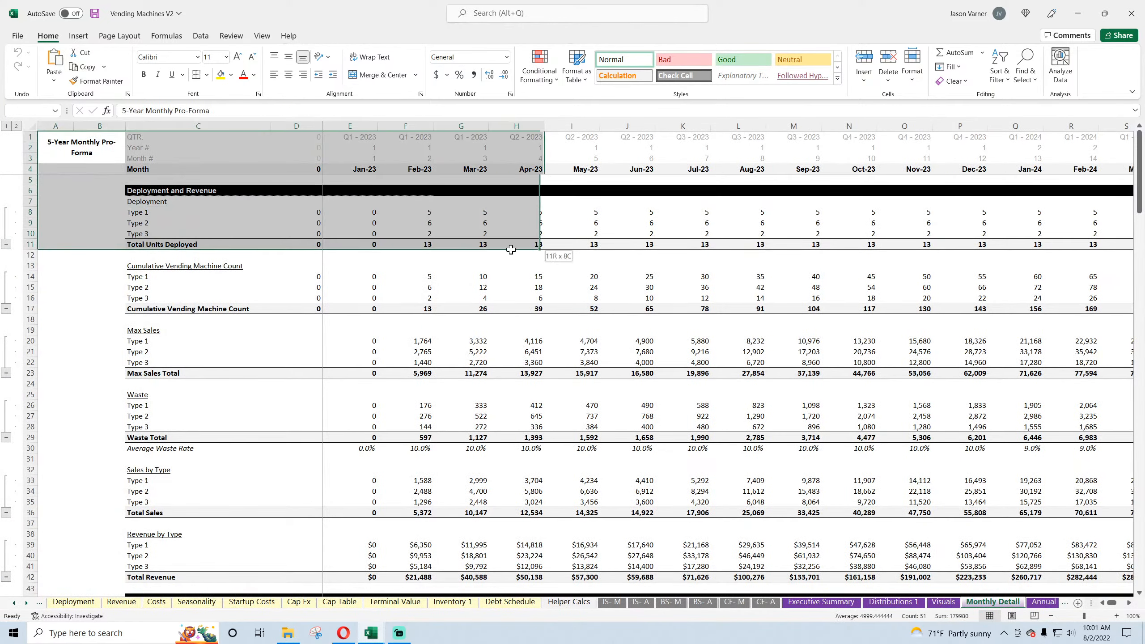
pyautogui.rightClick(465, 170)
pyautogui.click(493, 212)
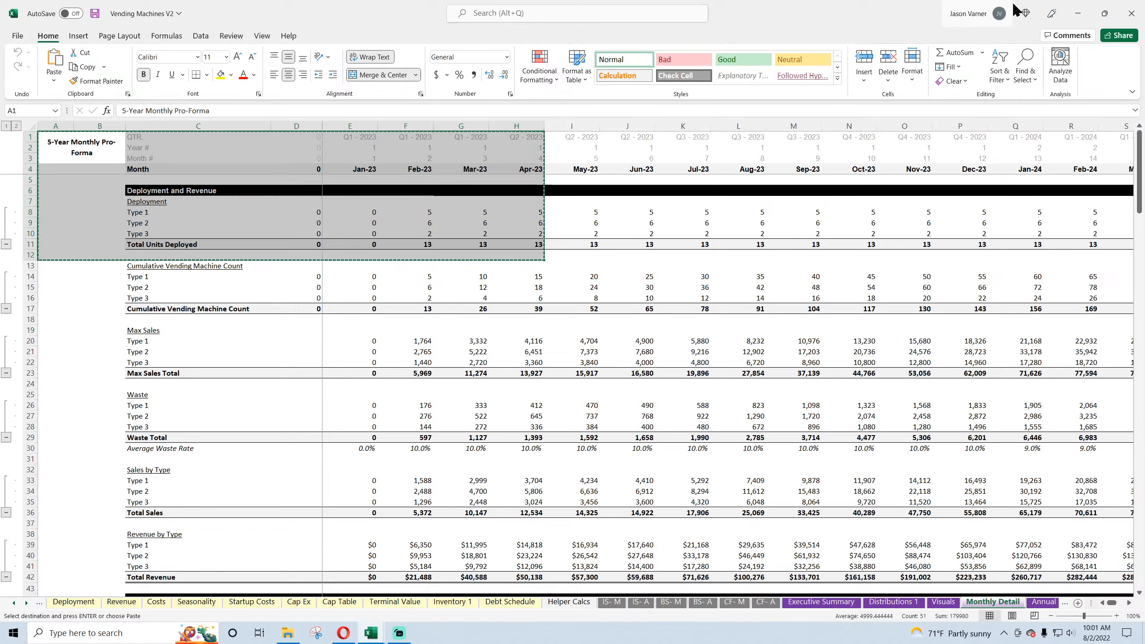
# - Paste the copied block as values and then its formatting at cell A1 of the Plumbing Business workbook's Monthly Detail sheet
pyautogui.click(1079, 13)
pyautogui.rightClick(27, 137)
pyautogui.click(67, 217)
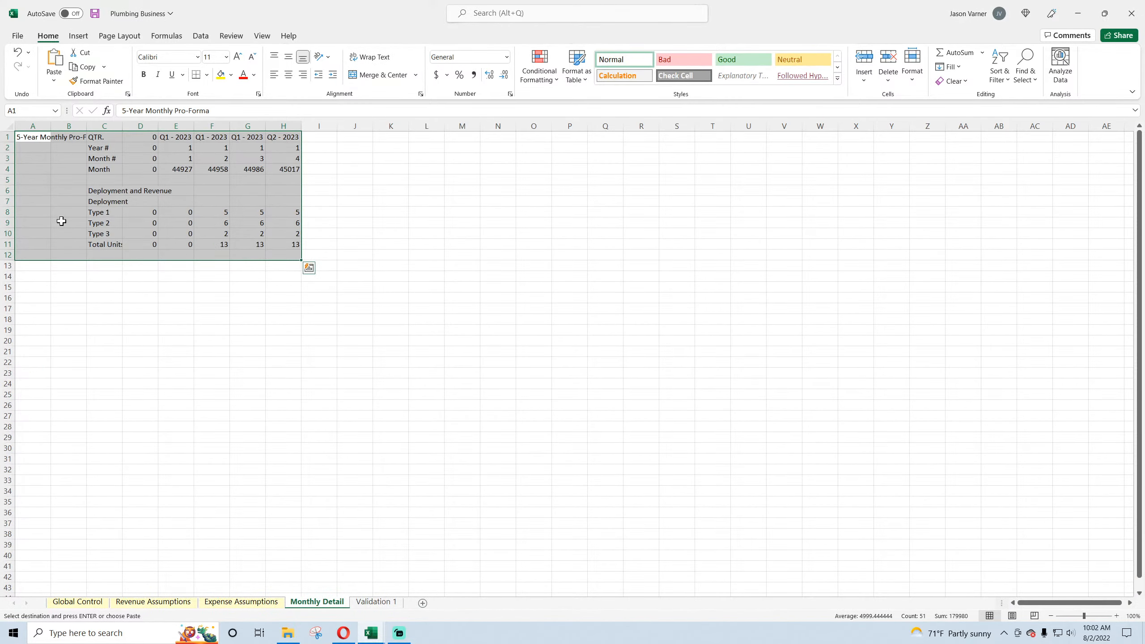
pyautogui.rightClick(34, 141)
pyautogui.click(59, 216)
pyautogui.click(154, 330)
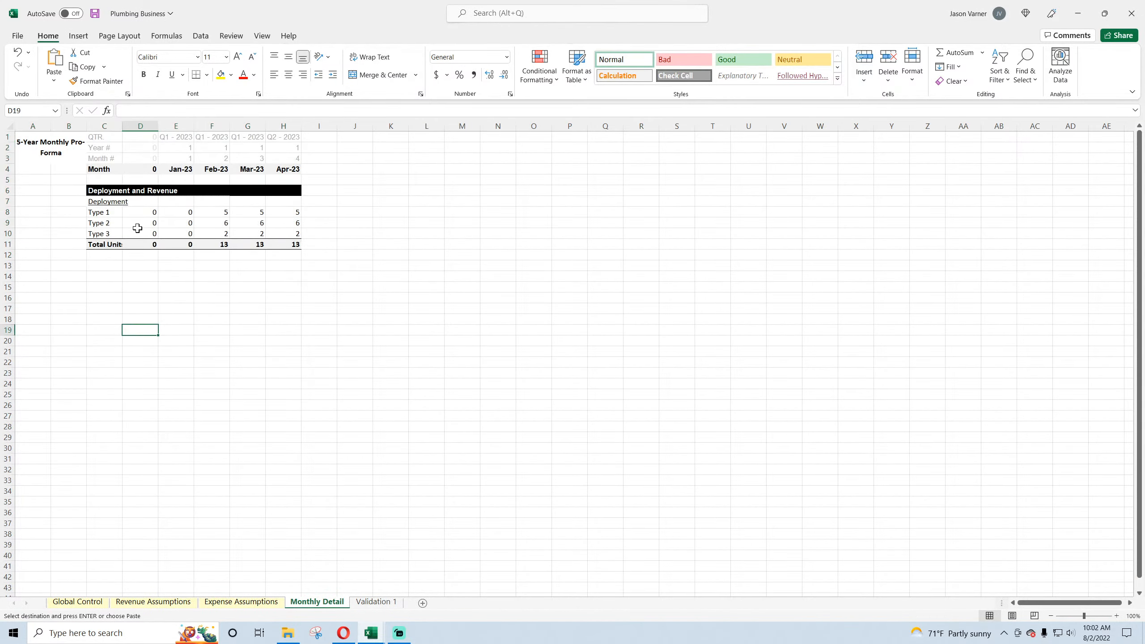
pyautogui.click(239, 602)
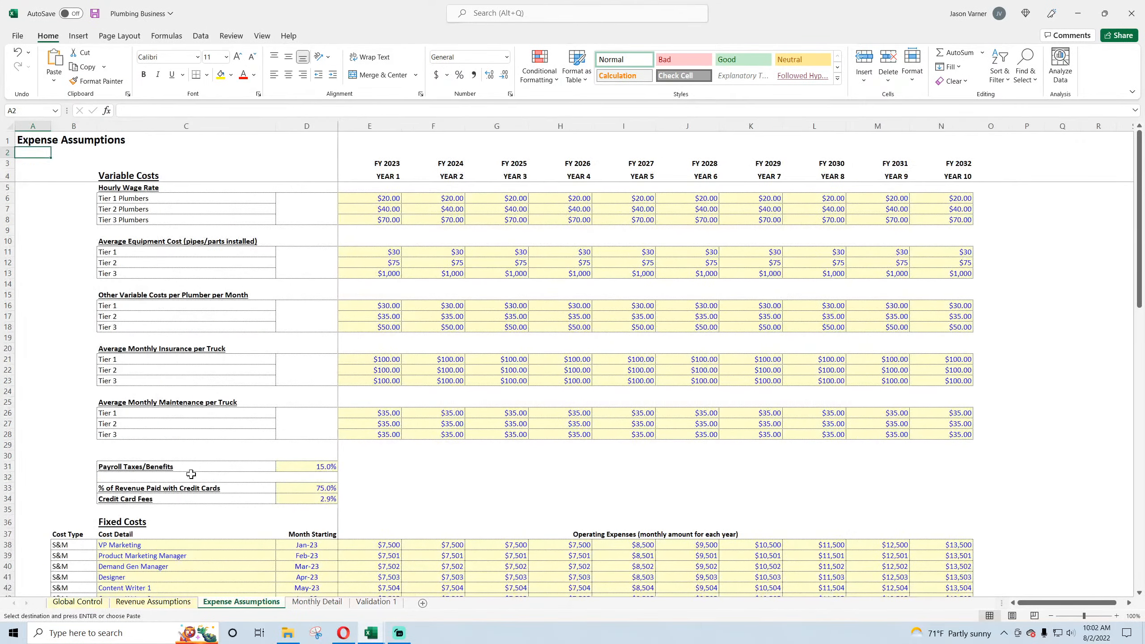
pyautogui.click(317, 602)
pyautogui.click(212, 352)
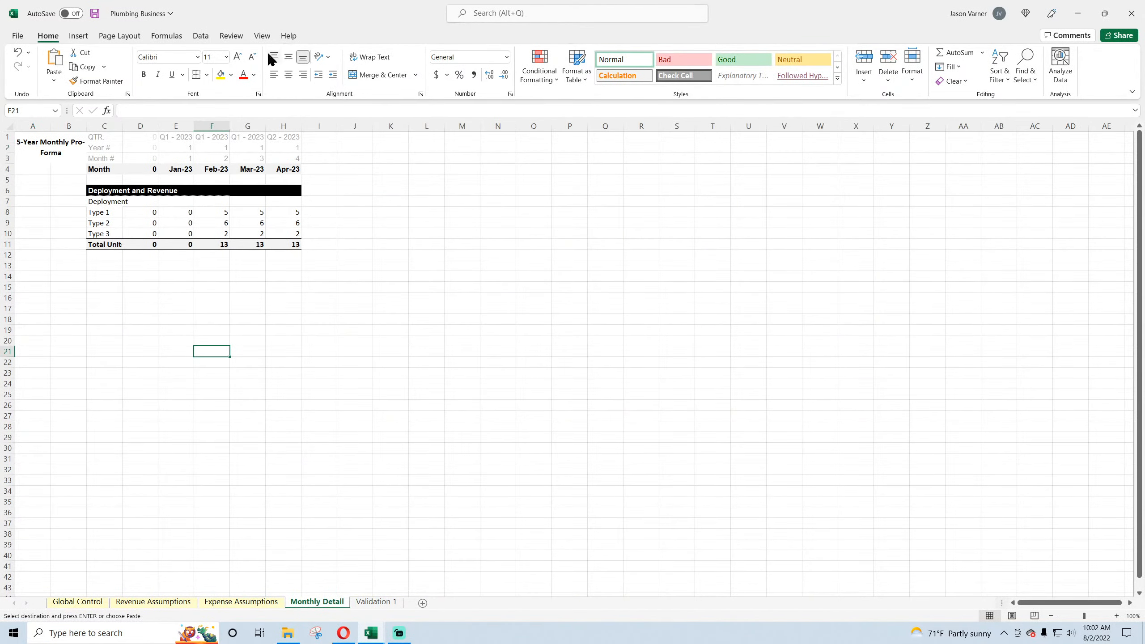
# - Hide the gridlines on the Monthly Detail sheet and close the Vending Machines V2 workbook
pyautogui.click(263, 36)
pyautogui.click(284, 75)
pyautogui.click(411, 276)
pyautogui.moveTo(370, 633)
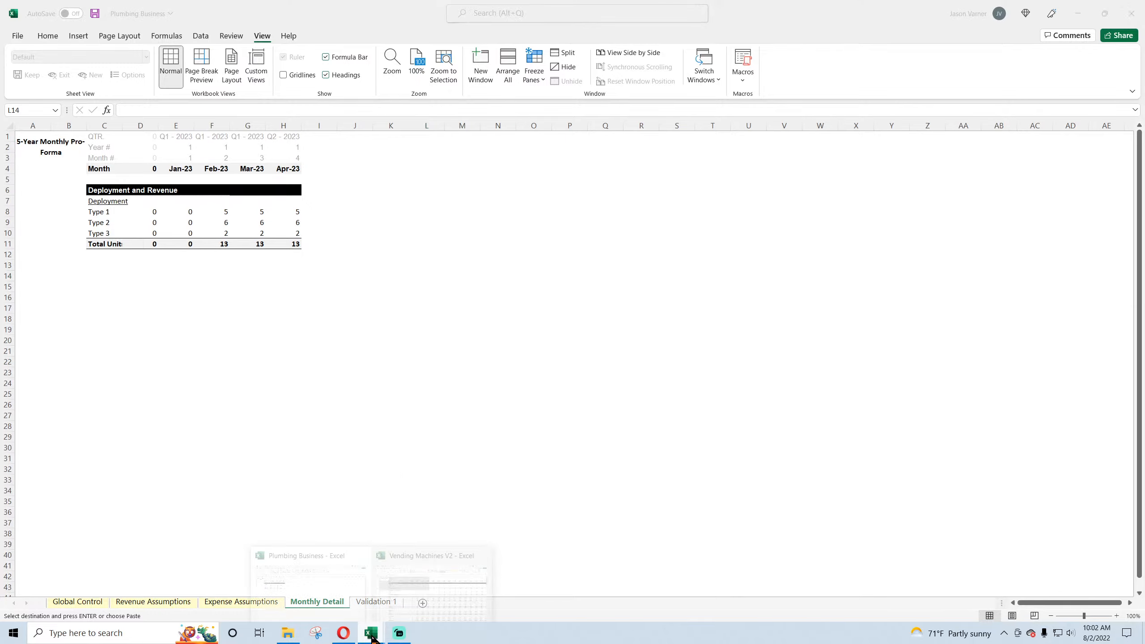
pyautogui.click(483, 548)
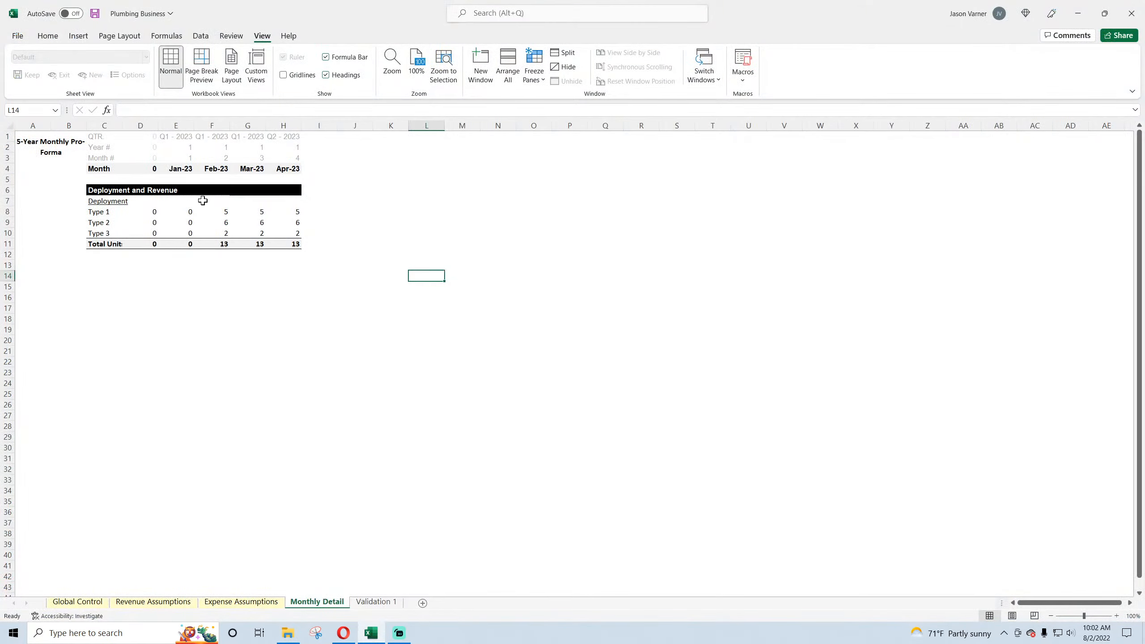
# - Freeze the panes at cell E5 and fit column C's width to its labels
pyautogui.click(168, 180)
pyautogui.click(537, 79)
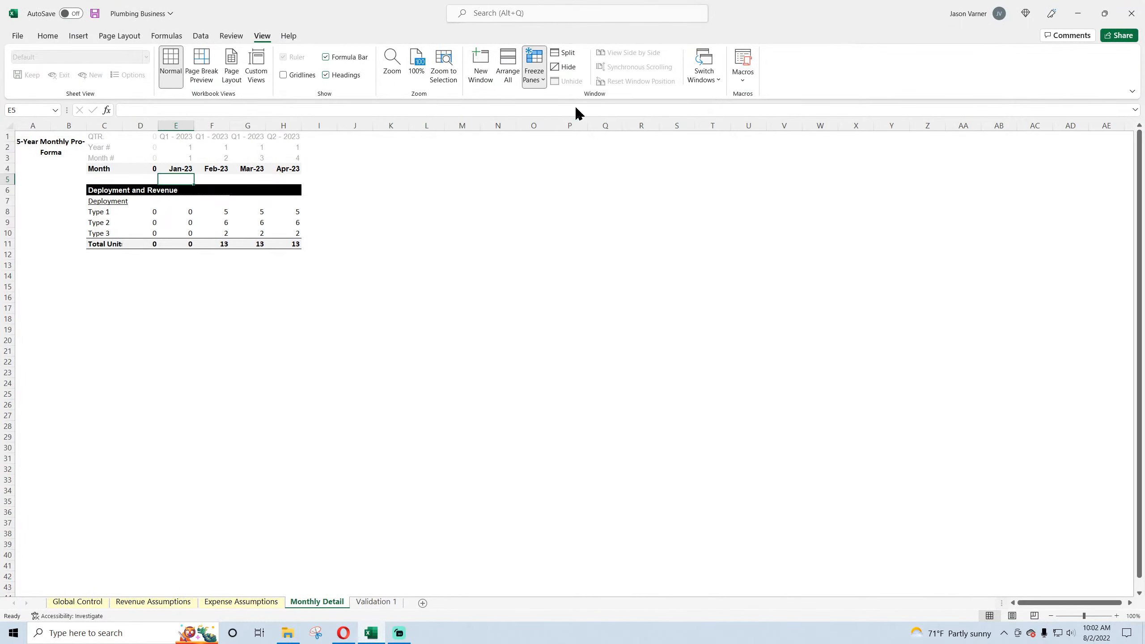
pyautogui.click(575, 113)
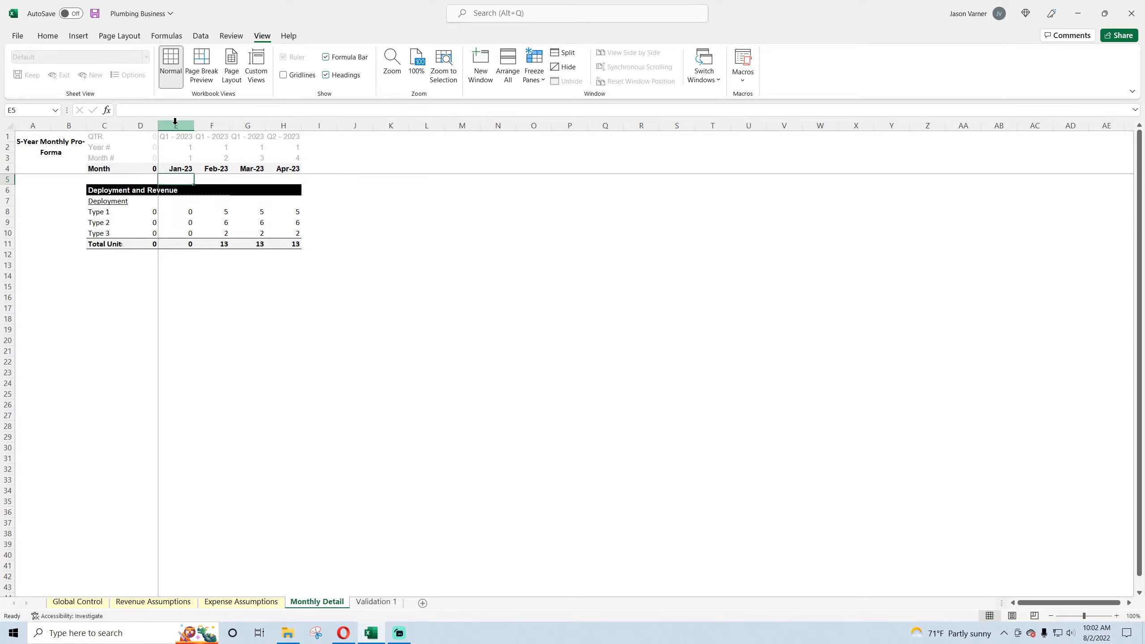
pyautogui.doubleClick(122, 125)
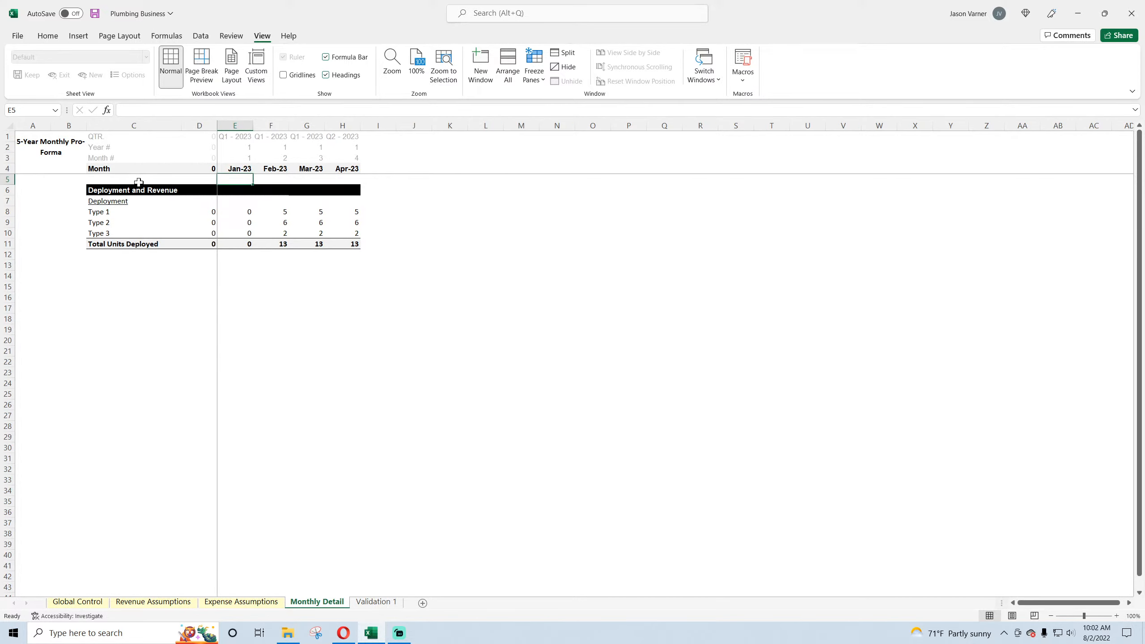
# - Link the first timeline month in E4 to the Launch Date cell C5 on the Global Control sheet
pyautogui.click(51, 139)
pyautogui.click(240, 169)
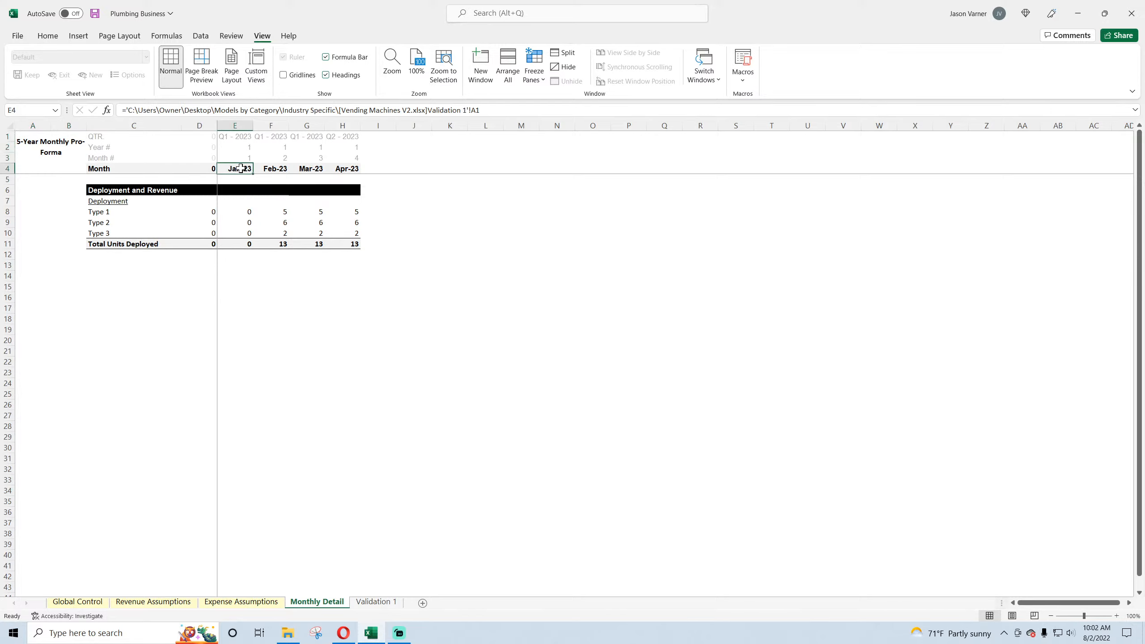
pyautogui.write('=')
pyautogui.click(77, 602)
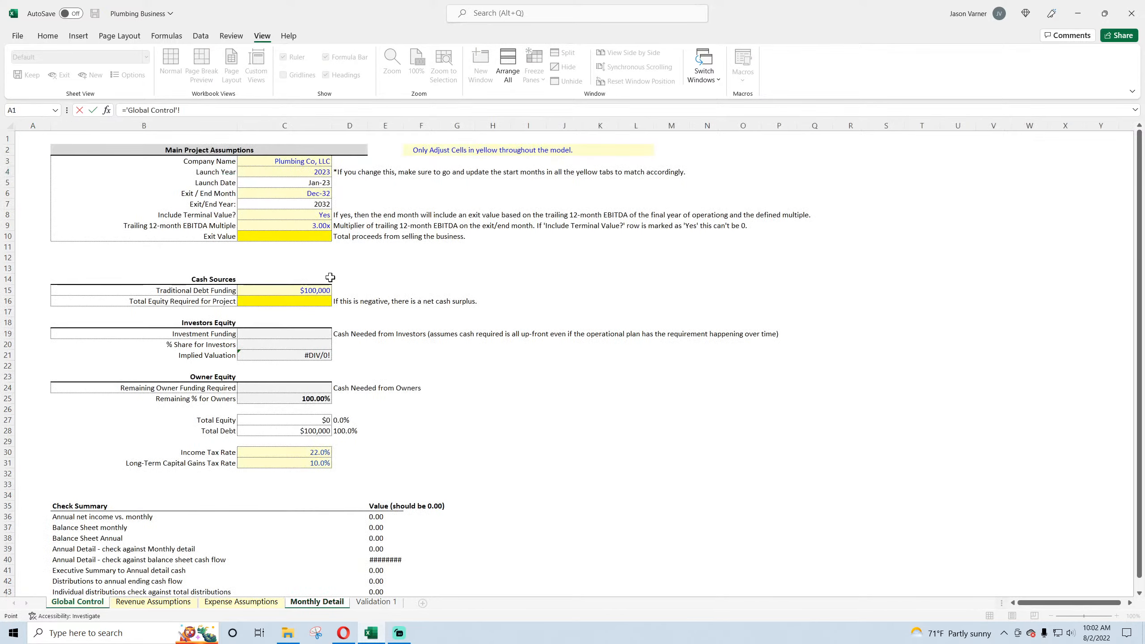
pyautogui.click(301, 182)
pyautogui.press('Return')
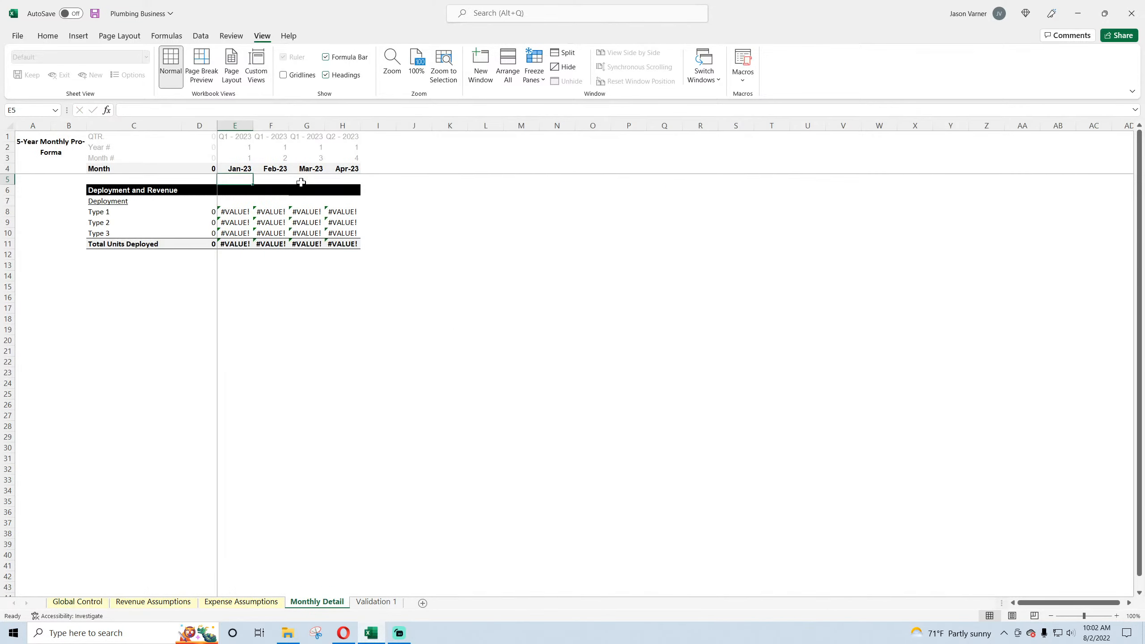
# - Clear all contents and formatting from the Deployment block C7:H11 on the Monthly Detail sheet
pyautogui.moveTo(108, 201); pyautogui.dragTo(359, 246)
pyautogui.click(48, 36)
pyautogui.click(951, 82)
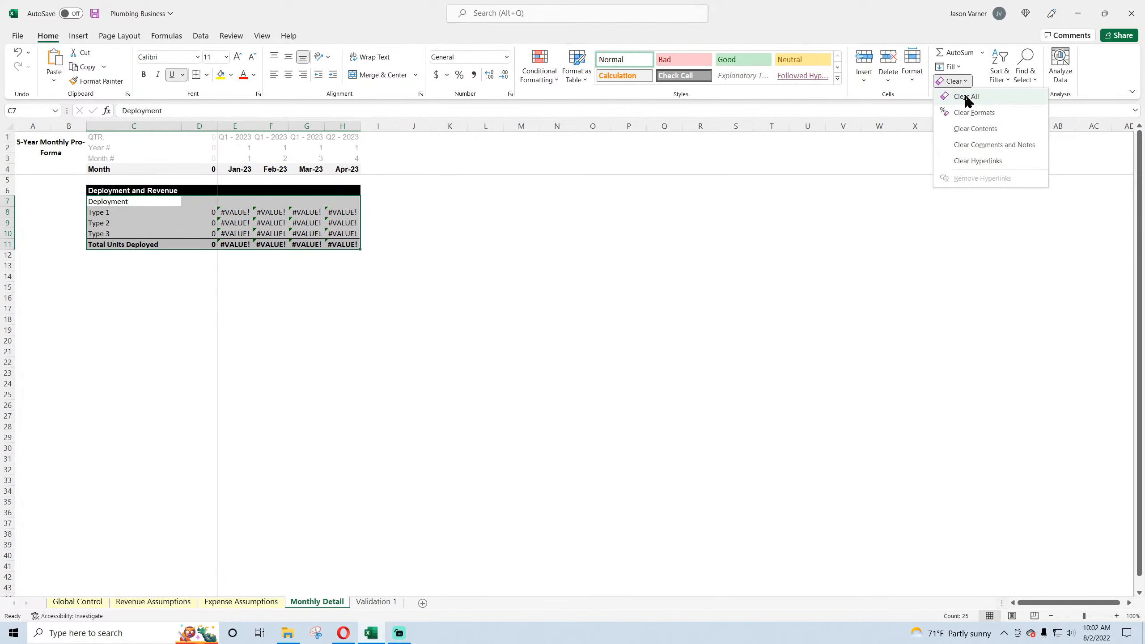
pyautogui.click(969, 95)
pyautogui.click(701, 329)
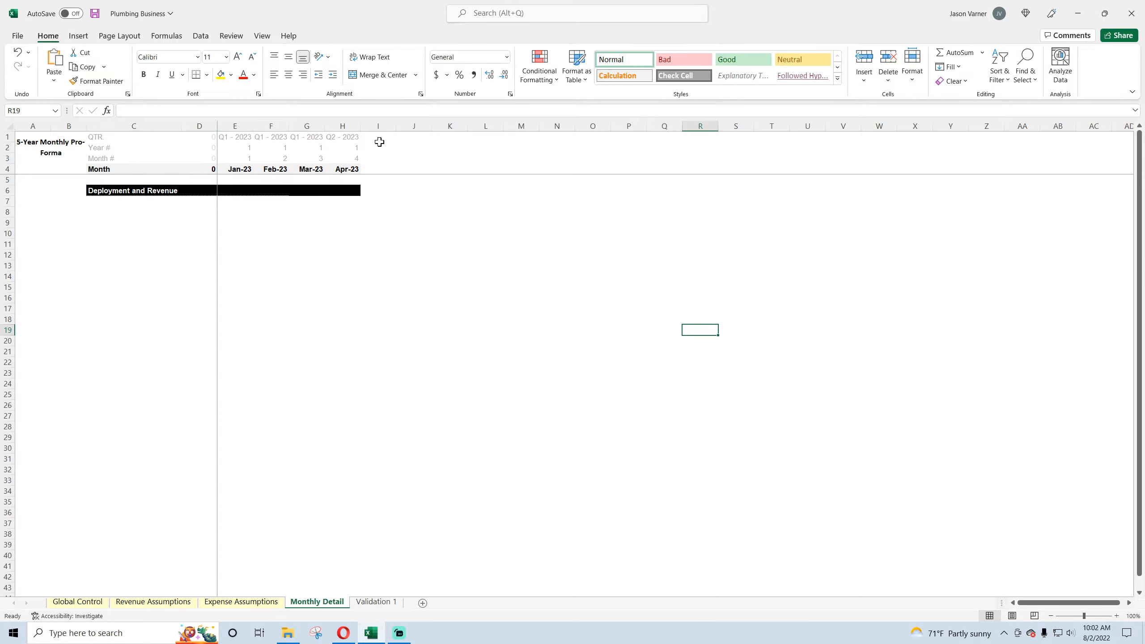
# - Check the month, month number, quarter and year formulas in the timeline header, then view the Revenue Assumptions sheet
pyautogui.click(242, 169)
pyautogui.click(273, 169)
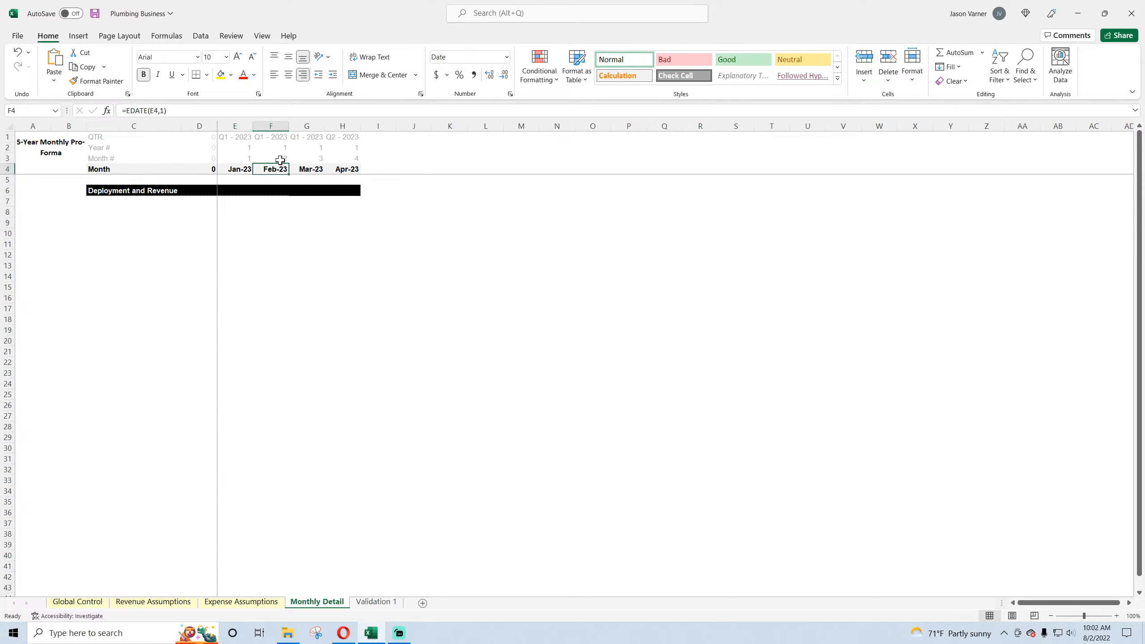
pyautogui.click(280, 159)
pyautogui.click(279, 140)
pyautogui.click(279, 148)
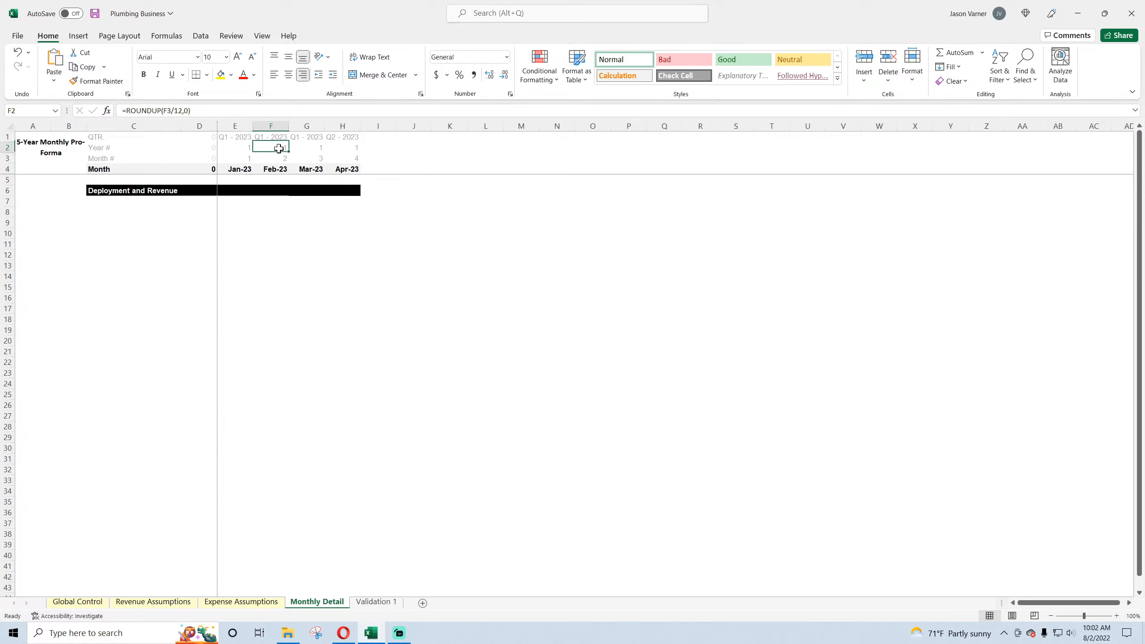
pyautogui.moveTo(357, 137); pyautogui.dragTo(344, 172)
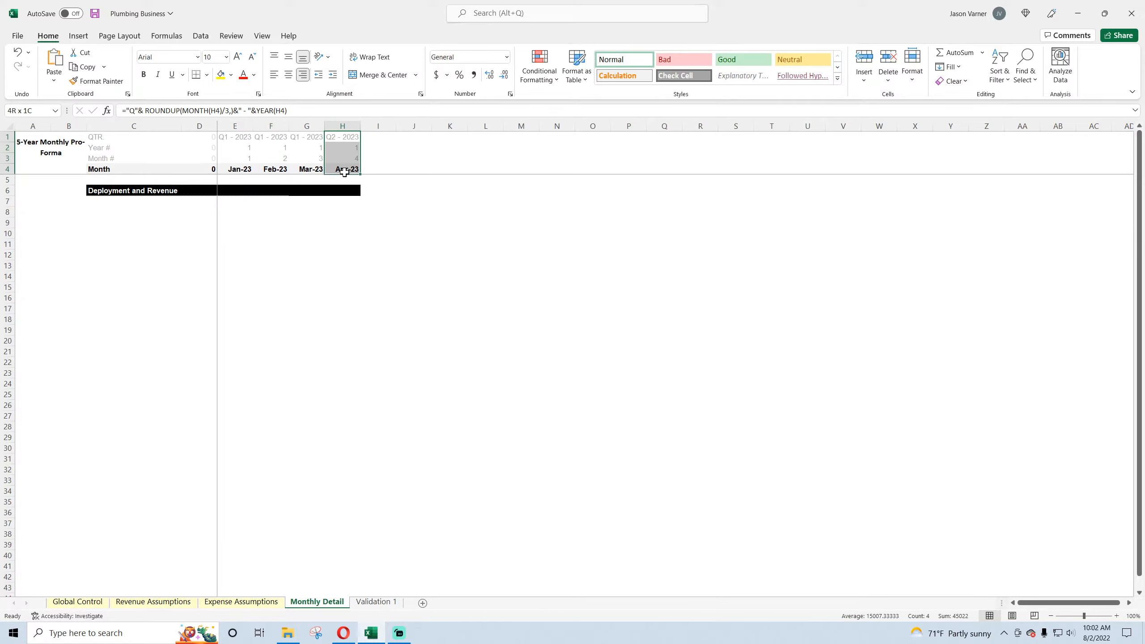
pyautogui.click(183, 603)
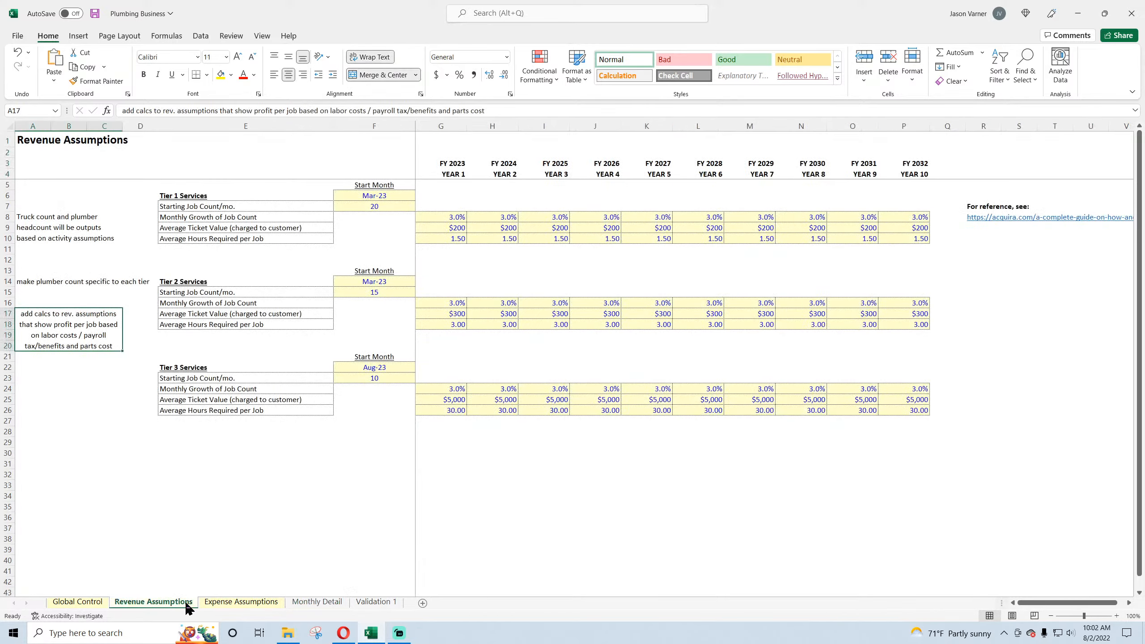
# - Set the Monthly Detail sheet's tab colour to purple
pyautogui.rightClick(328, 604)
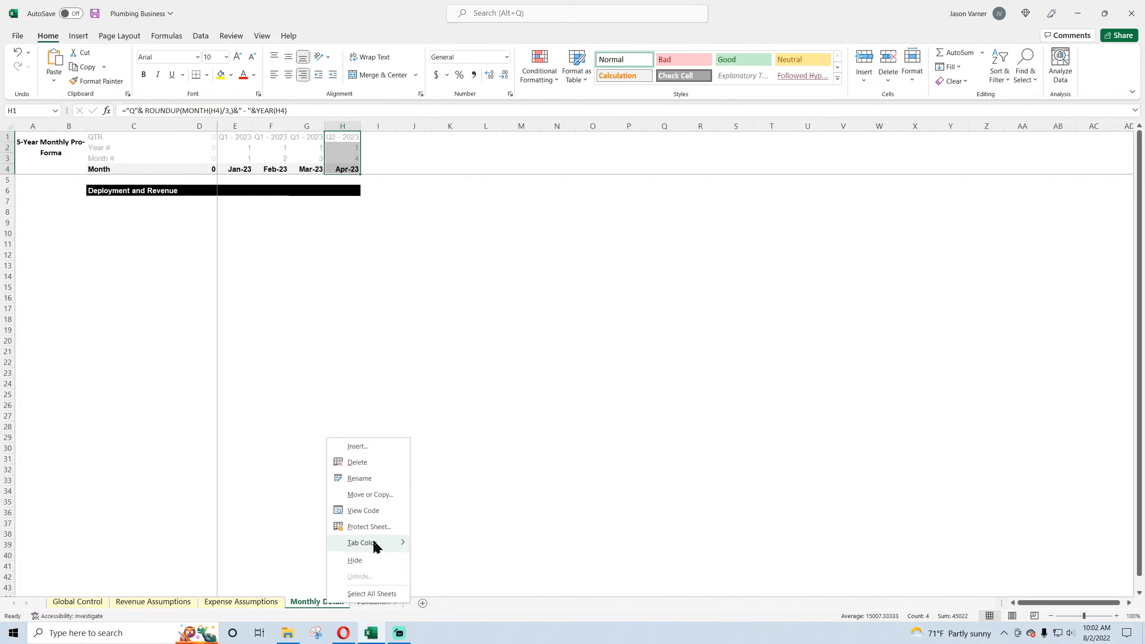
pyautogui.moveTo(374, 543)
pyautogui.click(495, 544)
# - Fill the timeline header and section bar from column H through DT, and set columns E to DT to width 15
pyautogui.moveTo(343, 137); pyautogui.dragTo(1076, 196)
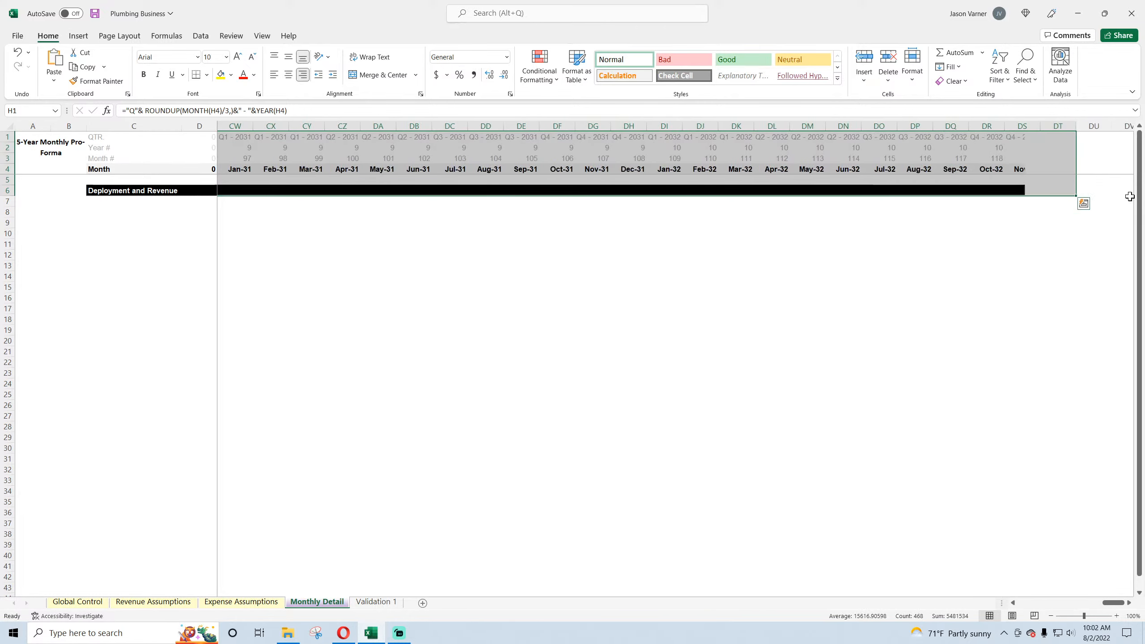
pyautogui.moveTo(1060, 126); pyautogui.dragTo(274, 128)
pyautogui.rightClick(274, 128)
pyautogui.click(326, 310)
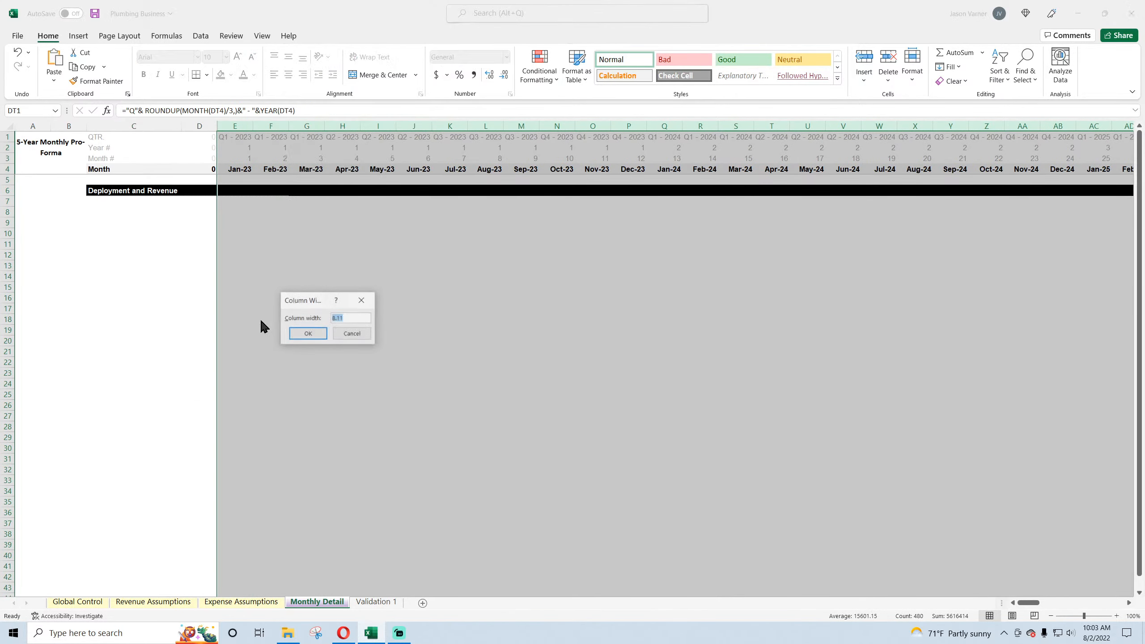
pyautogui.write('15')
pyautogui.press('Return')
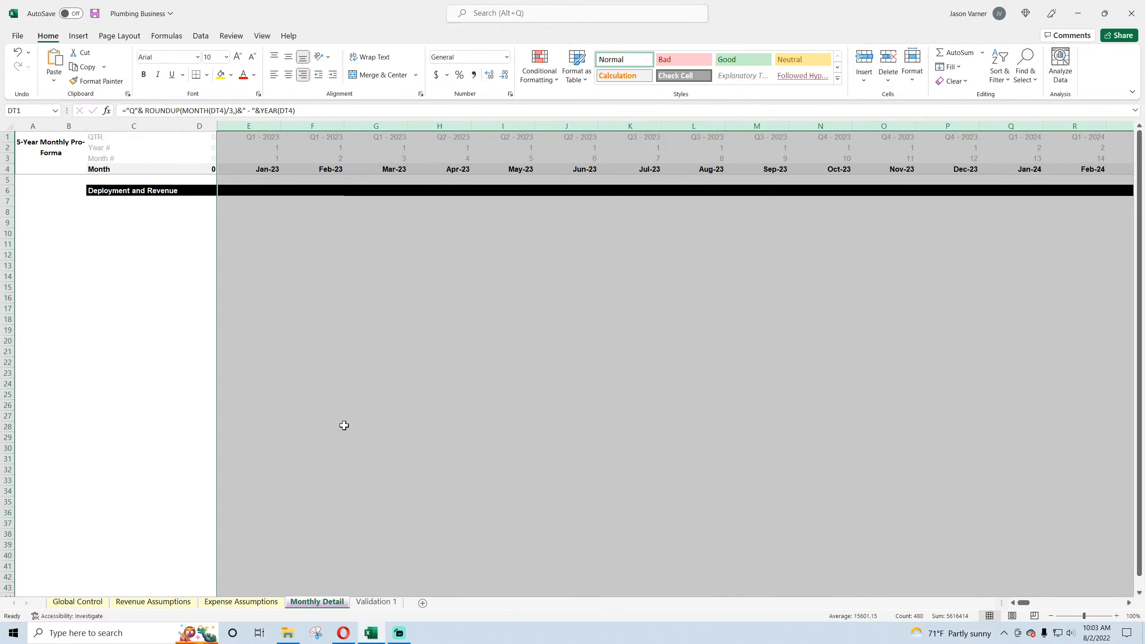
pyautogui.click(319, 310)
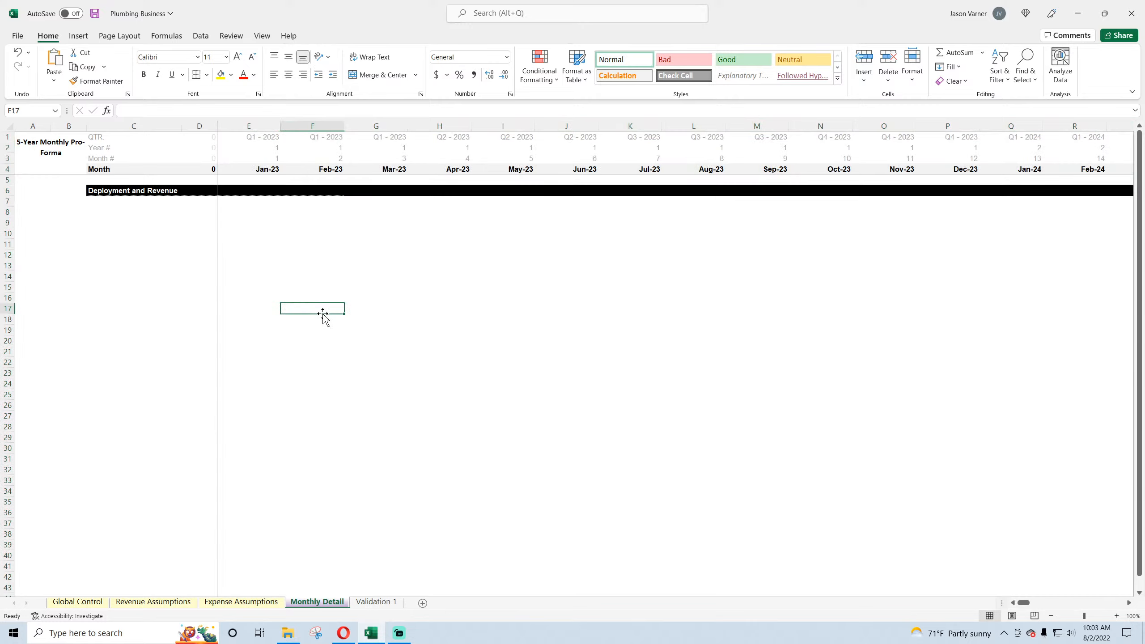
# - Save the workbook and review the Tier 1 Services rows on the Revenue Assumptions sheet
pyautogui.click(95, 14)
pyautogui.click(183, 603)
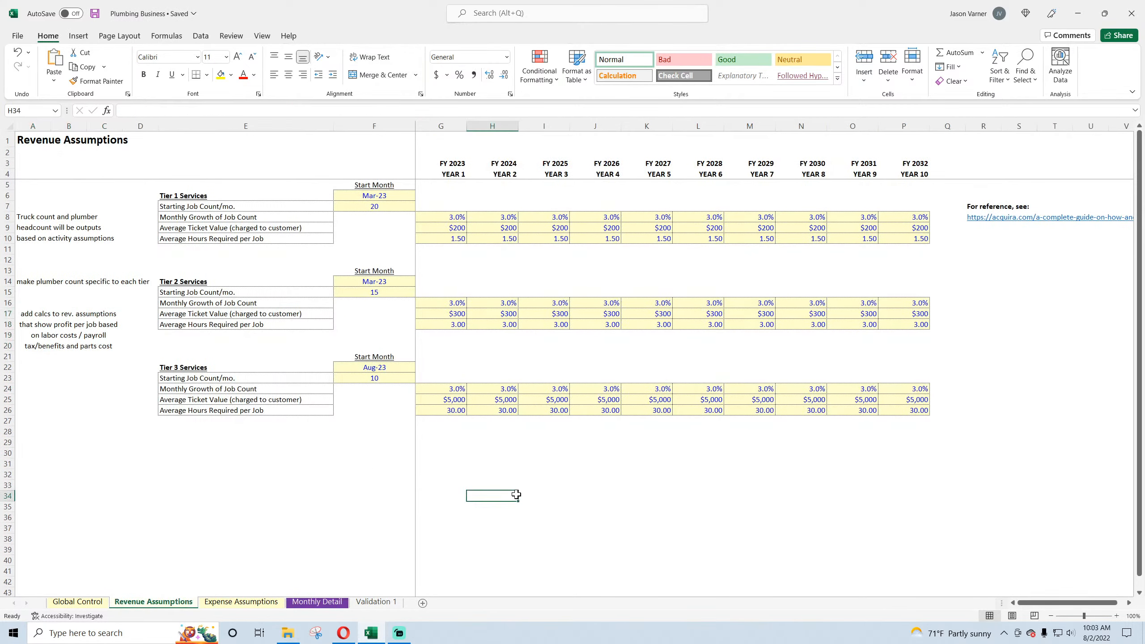
pyautogui.click(201, 195)
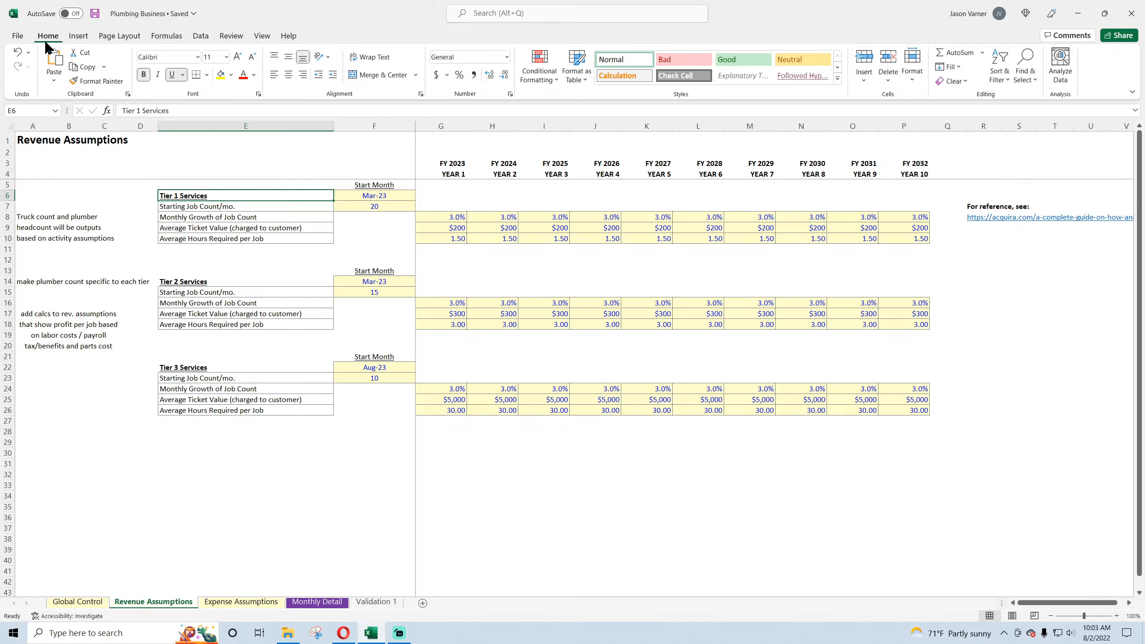
pyautogui.click(95, 14)
pyautogui.click(213, 213)
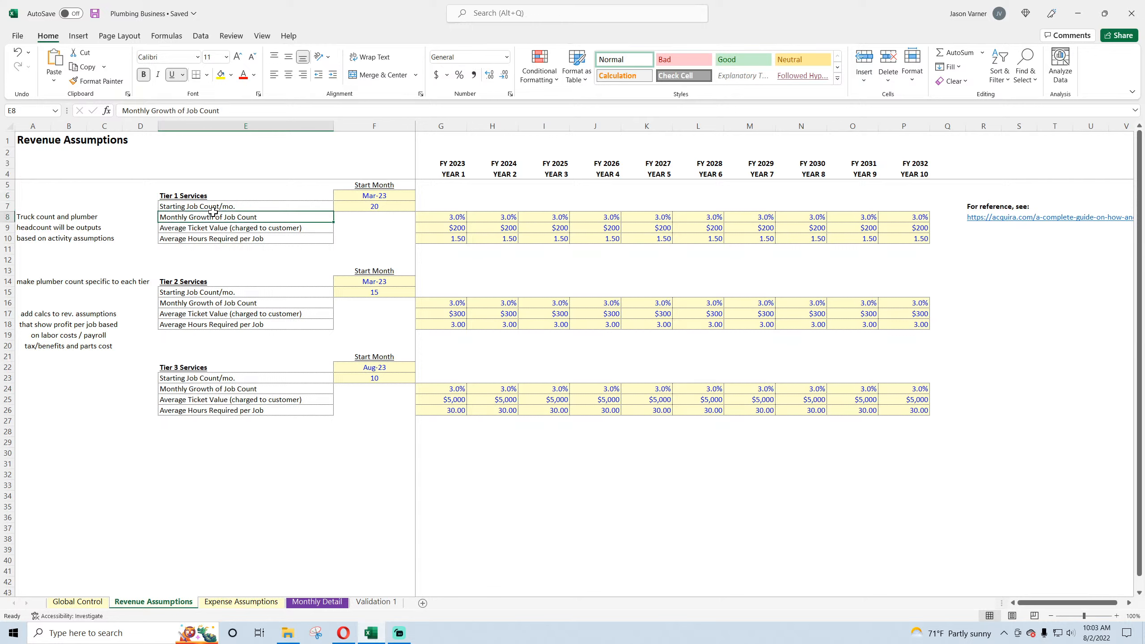
# - Open the linked Acquira plumbing guide and copy its Tier 1 to Tier 3 service descriptions
pyautogui.click(981, 218)
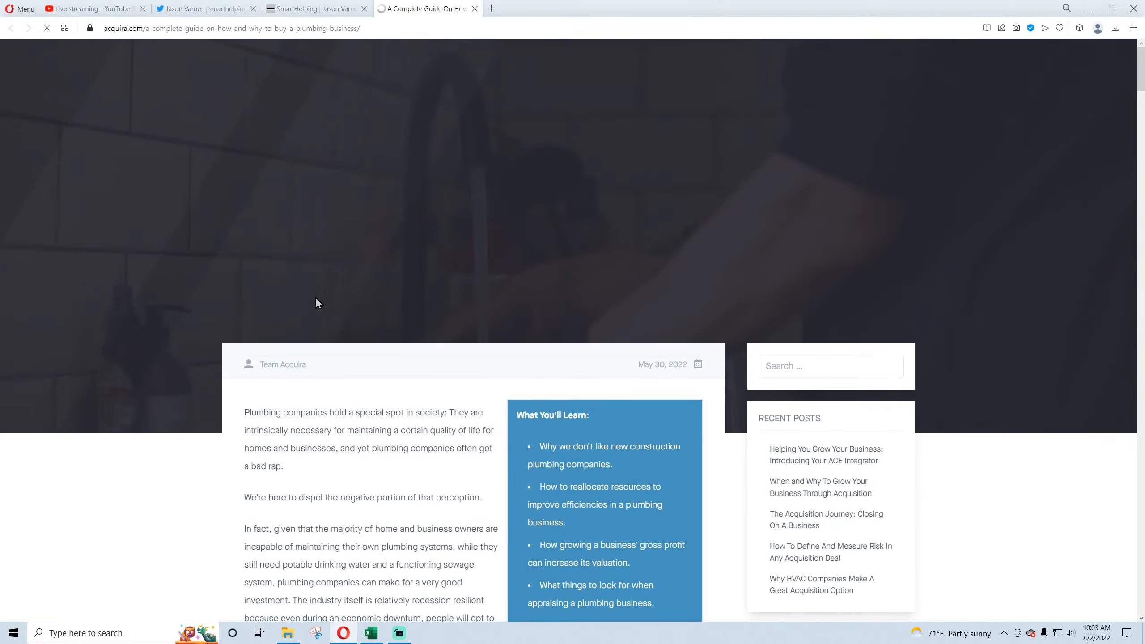
pyautogui.scroll(-20, 297, 381)
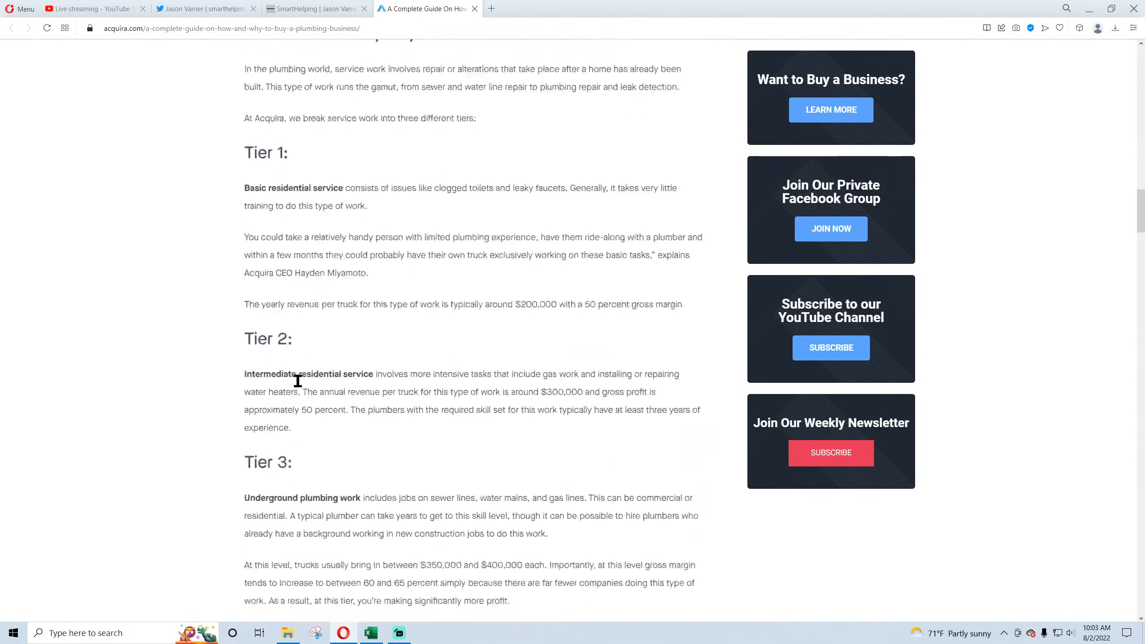
pyautogui.scroll(5, 302, 376)
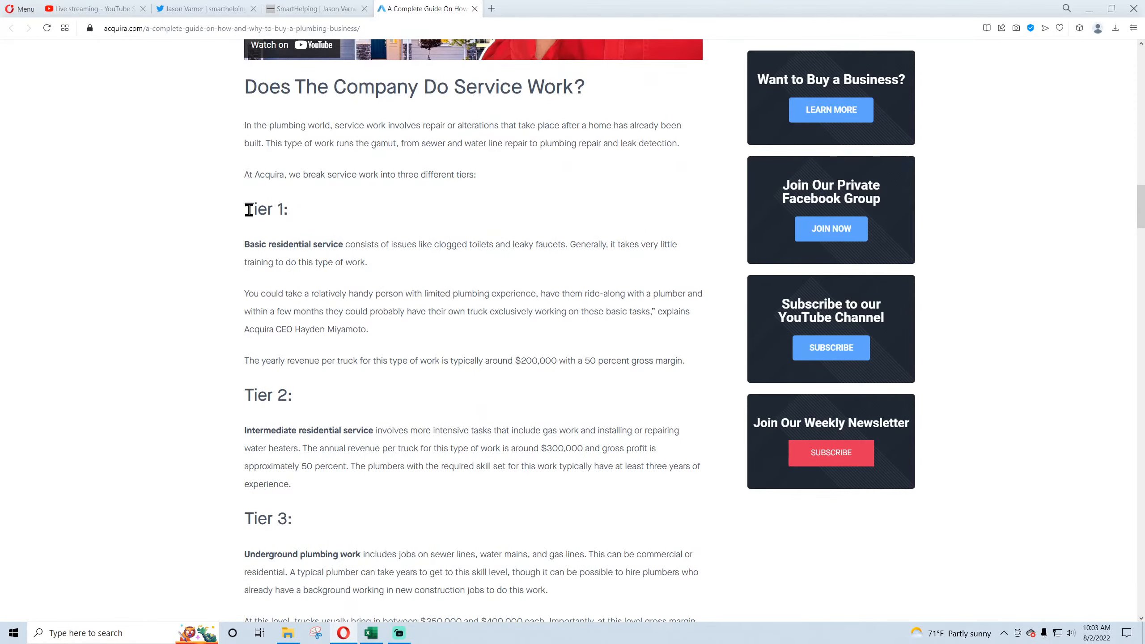
pyautogui.moveTo(249, 210); pyautogui.dragTo(548, 591)
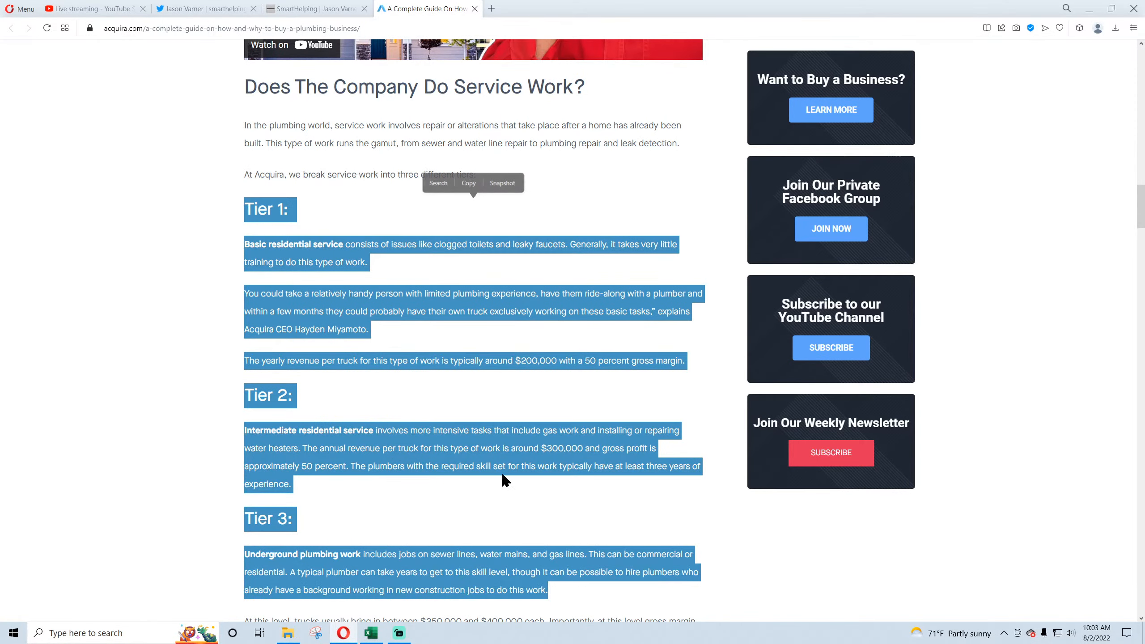
pyautogui.rightClick(486, 439)
pyautogui.click(527, 487)
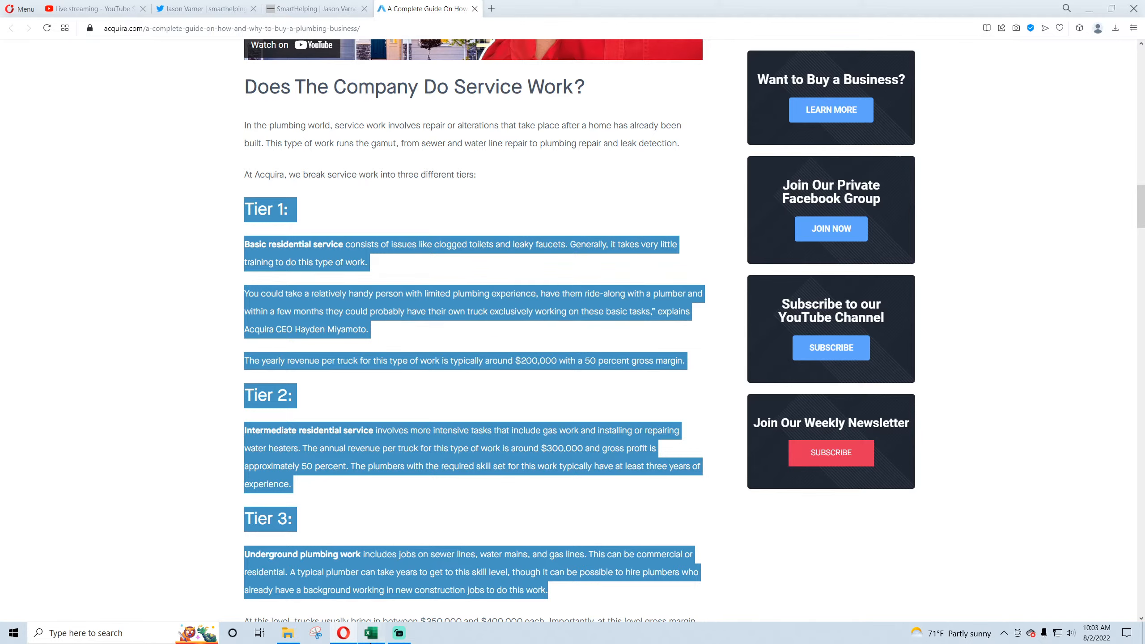
# - Return to the Plumbing Business workbook and paste the tier descriptions at E37 of Revenue Assumptions
pyautogui.hotkey('alt', 'Tab')
pyautogui.click(187, 196)
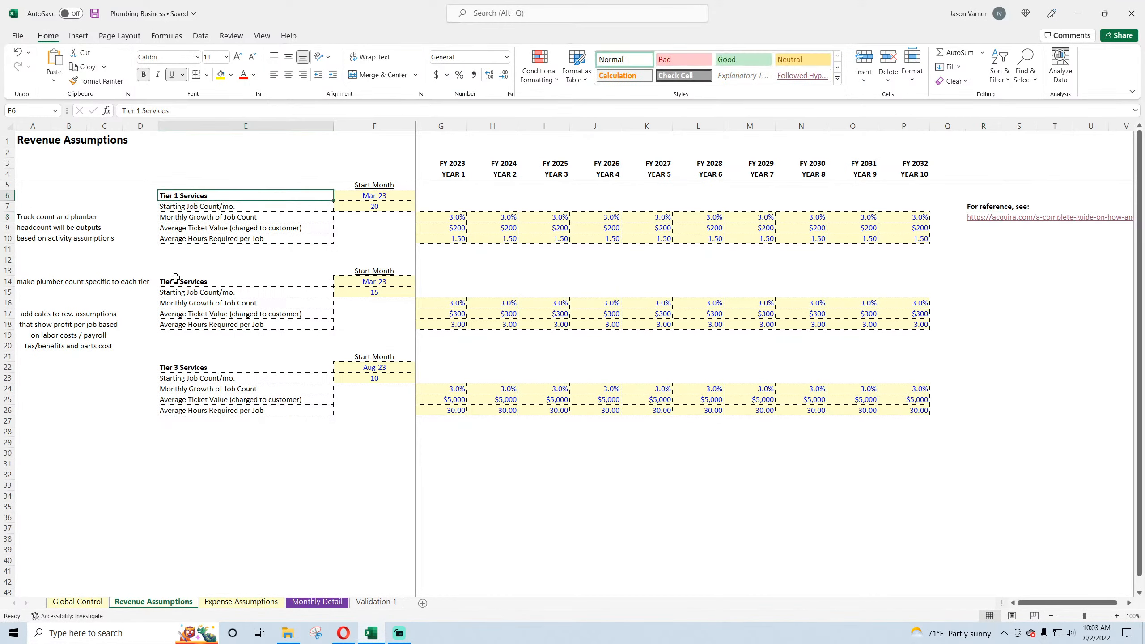
pyautogui.click(188, 371)
pyautogui.scroll(-4, 162, 453)
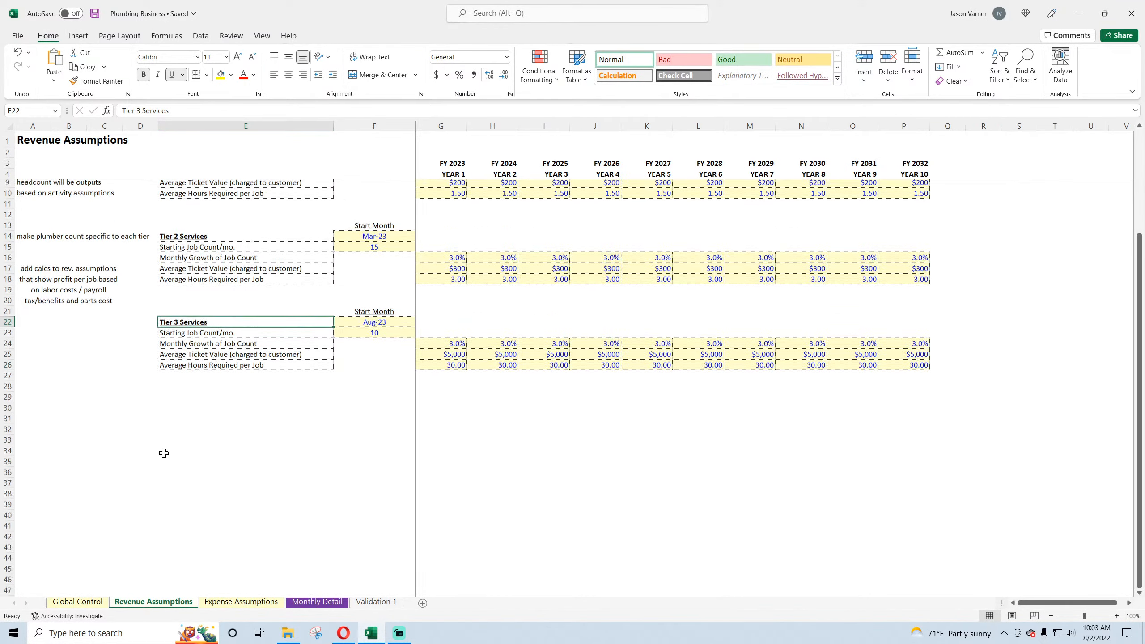
pyautogui.click(184, 389)
pyautogui.rightClick(185, 409)
pyautogui.click(211, 150)
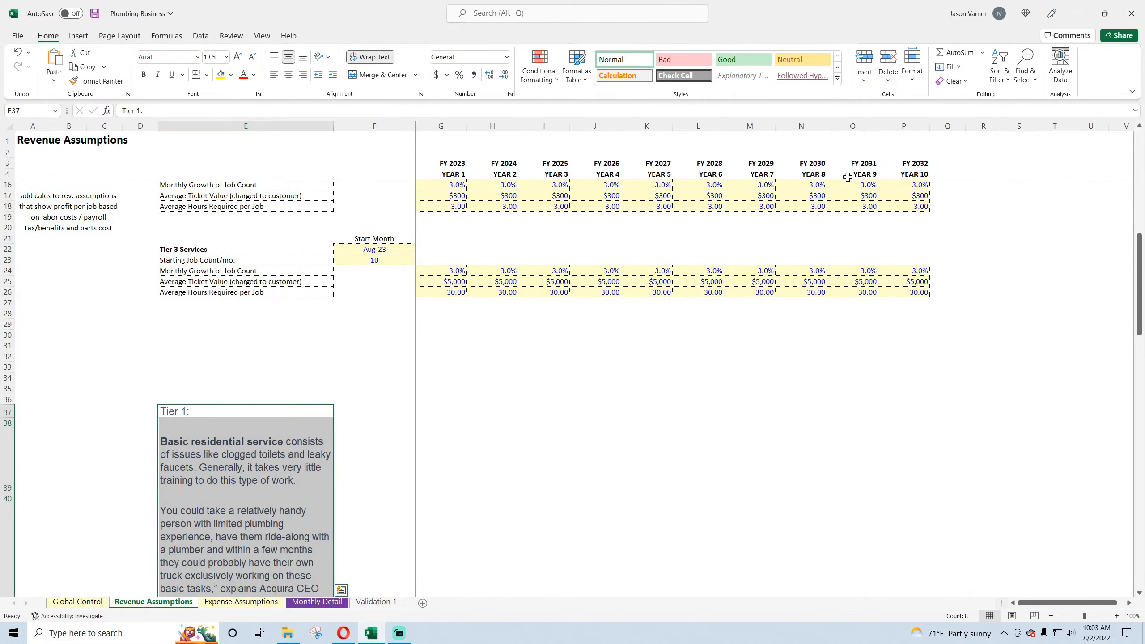
# - Clear the formats of the pasted tier descriptions while keeping their text
pyautogui.click(953, 82)
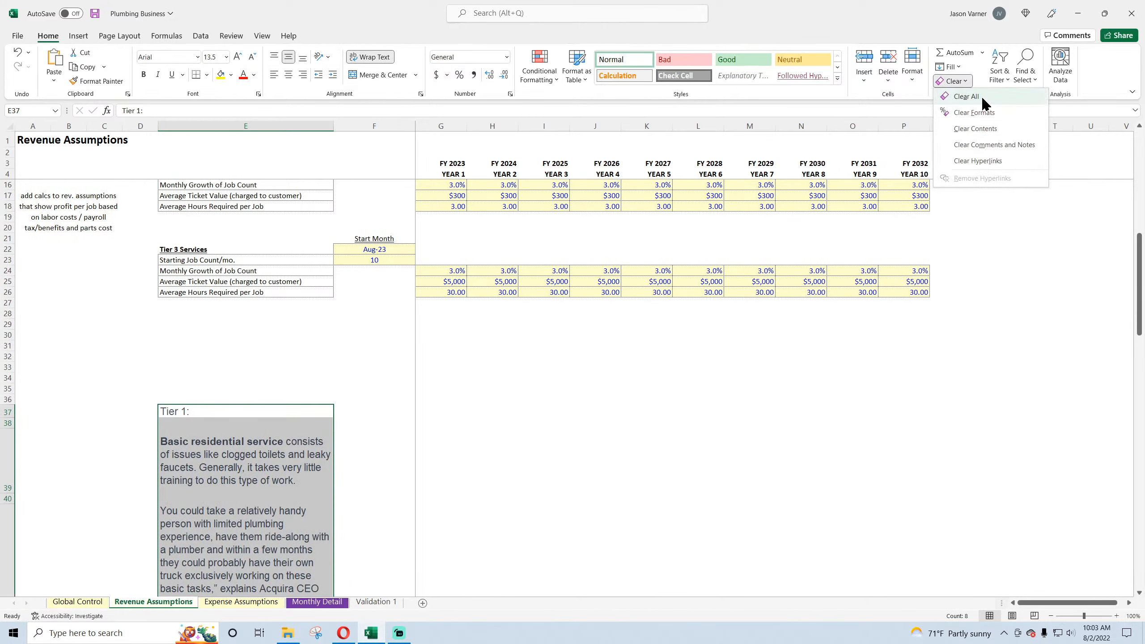
pyautogui.click(974, 113)
pyautogui.scroll(4, 992, 158)
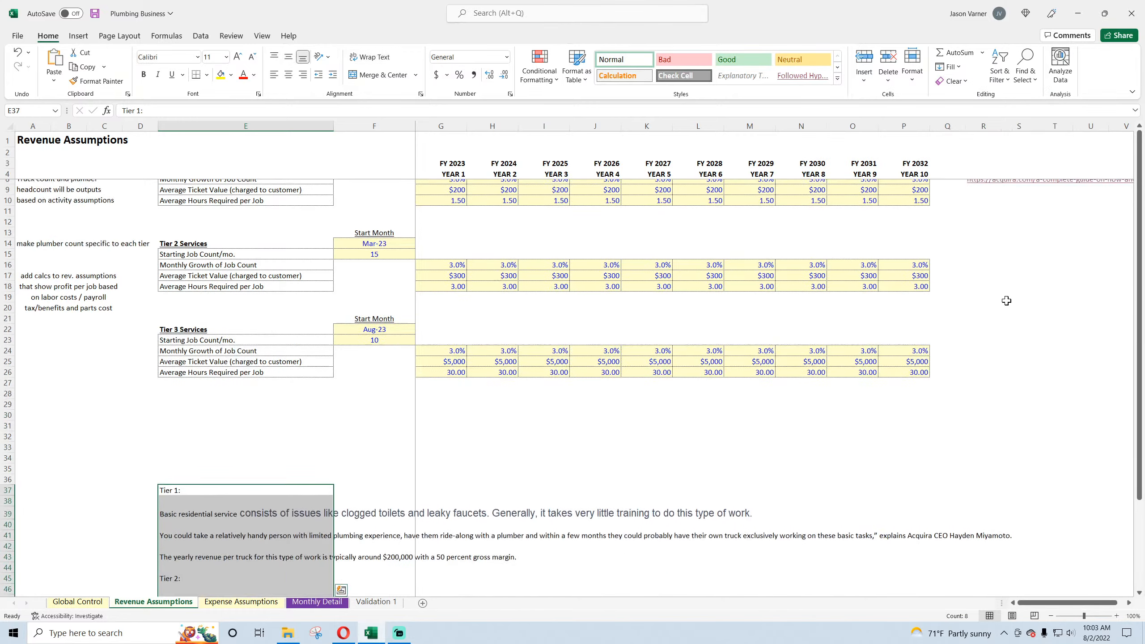
# - Enter the bold heading "Service Descriptions:" in E35, above the pasted tier descriptions
pyautogui.click(992, 206)
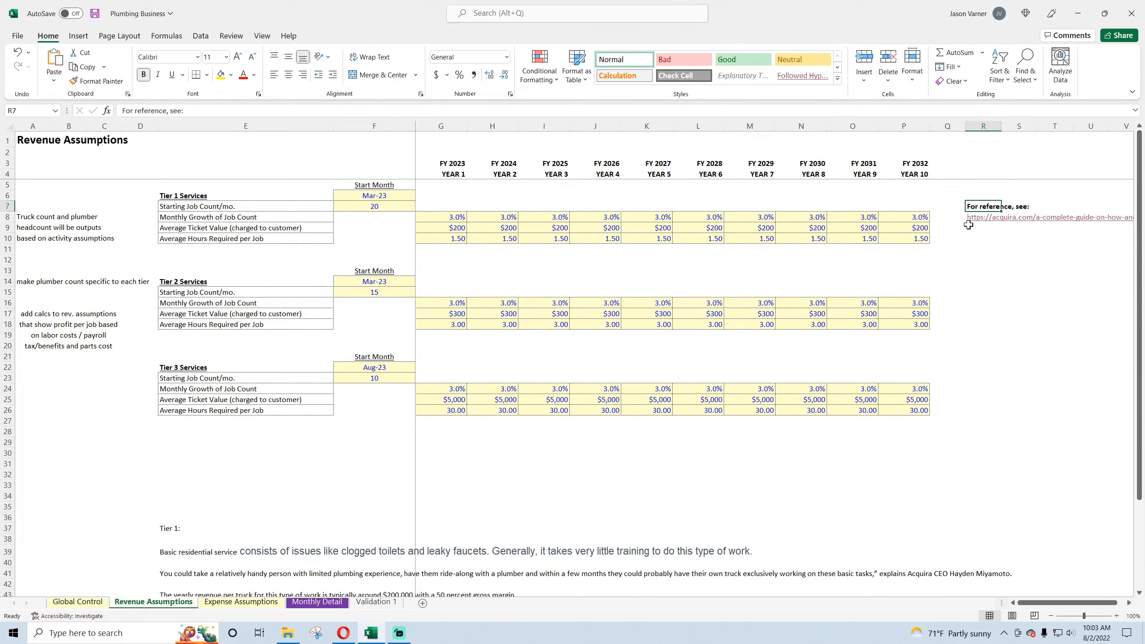
pyautogui.click(992, 357)
pyautogui.scroll(-7, 223, 422)
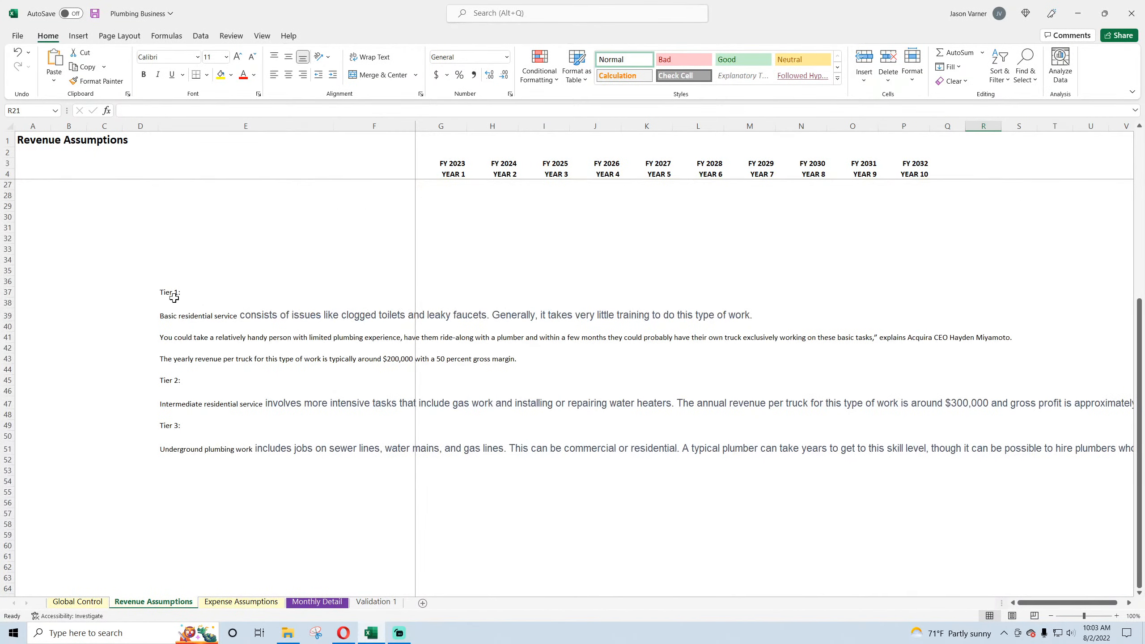
pyautogui.click(176, 273)
pyautogui.write('Service Descriptions:')
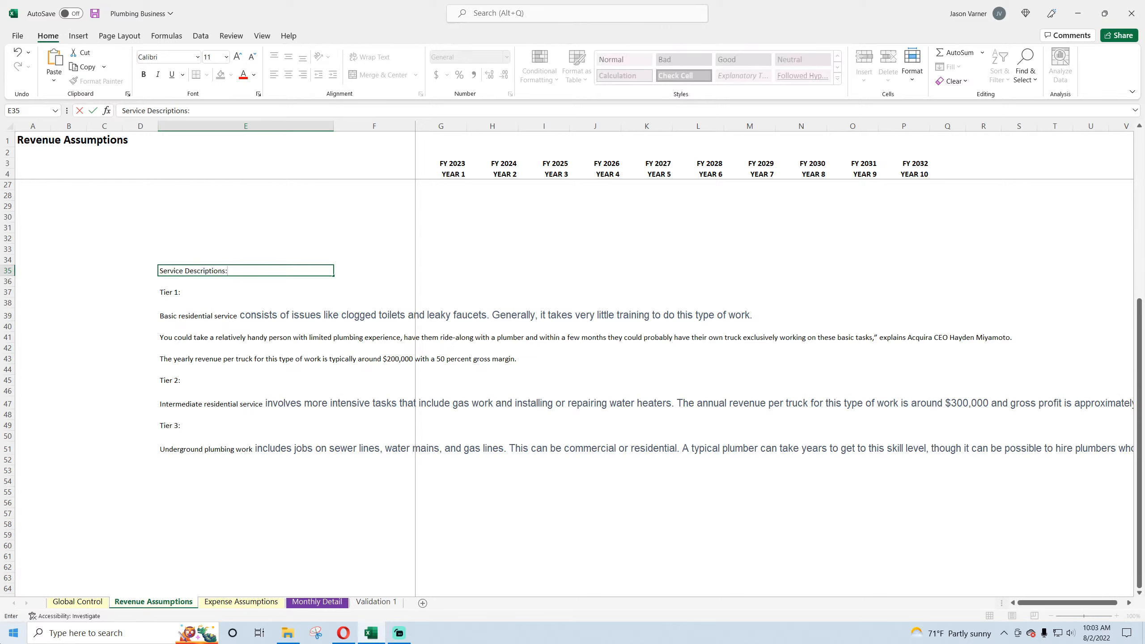
pyautogui.hotkey('ctrl', 'Return')
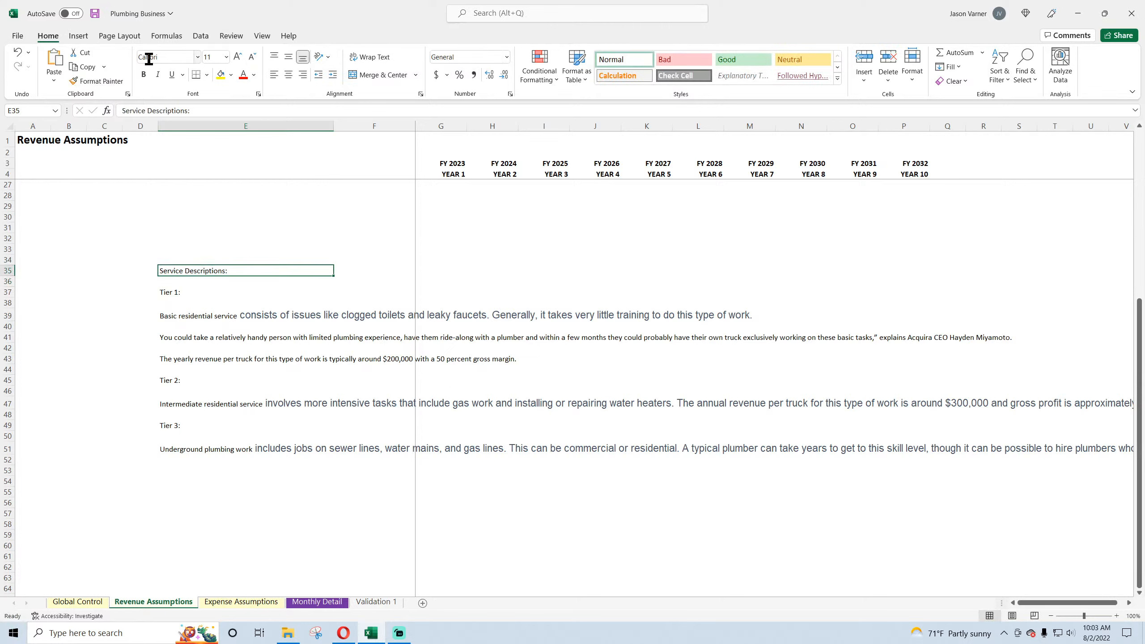
pyautogui.click(144, 74)
pyautogui.scroll(7, 1072, 334)
pyautogui.moveTo(995, 207); pyautogui.dragTo(992, 219)
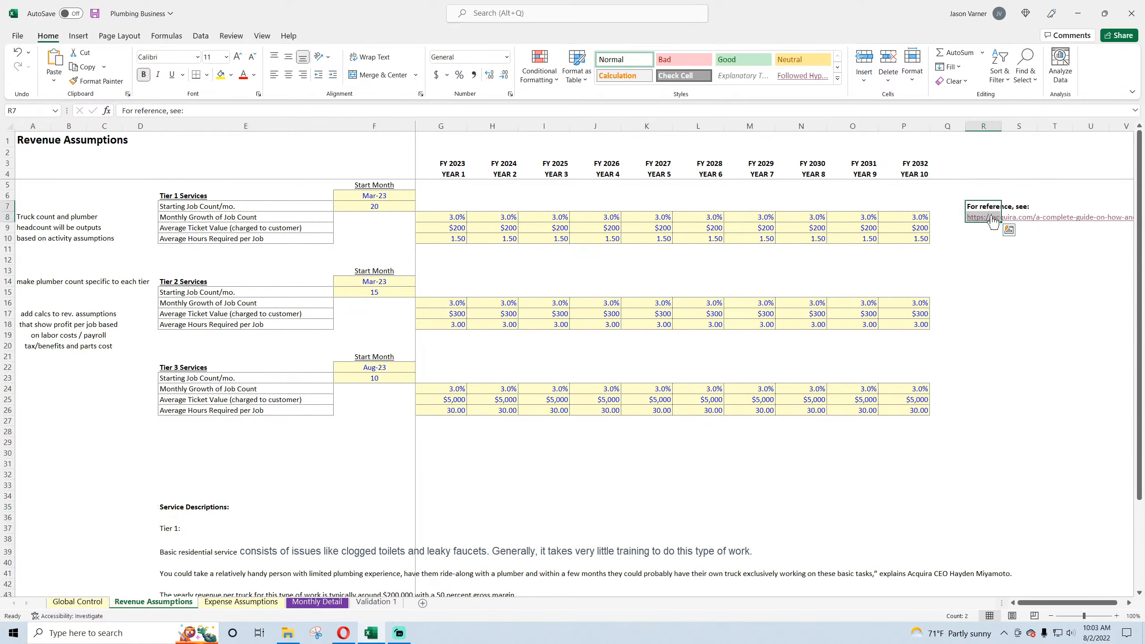
pyautogui.rightClick(983, 203)
pyautogui.click(1006, 232)
# - Move the "Service Descriptions:" heading from E35 up to E32
pyautogui.scroll(-7, 134, 416)
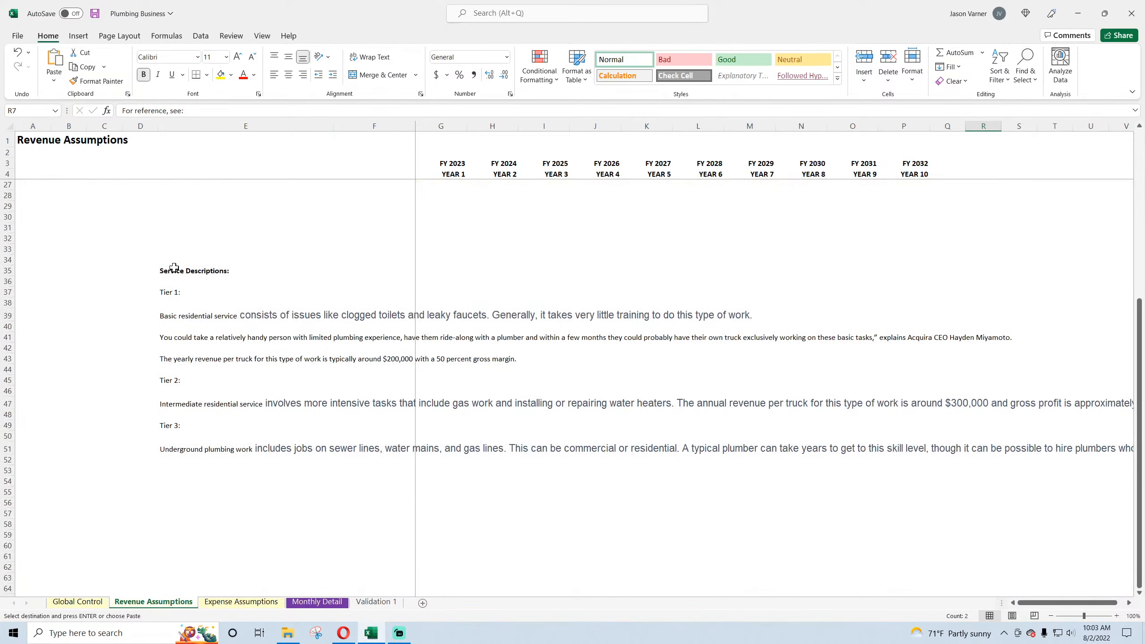
pyautogui.click(173, 270)
pyautogui.moveTo(173, 266)
pyautogui.mouseDown()
pyautogui.moveTo(179, 238)
pyautogui.moveTo(173, 263)
pyautogui.mouseUp()
pyautogui.rightClick(173, 263)
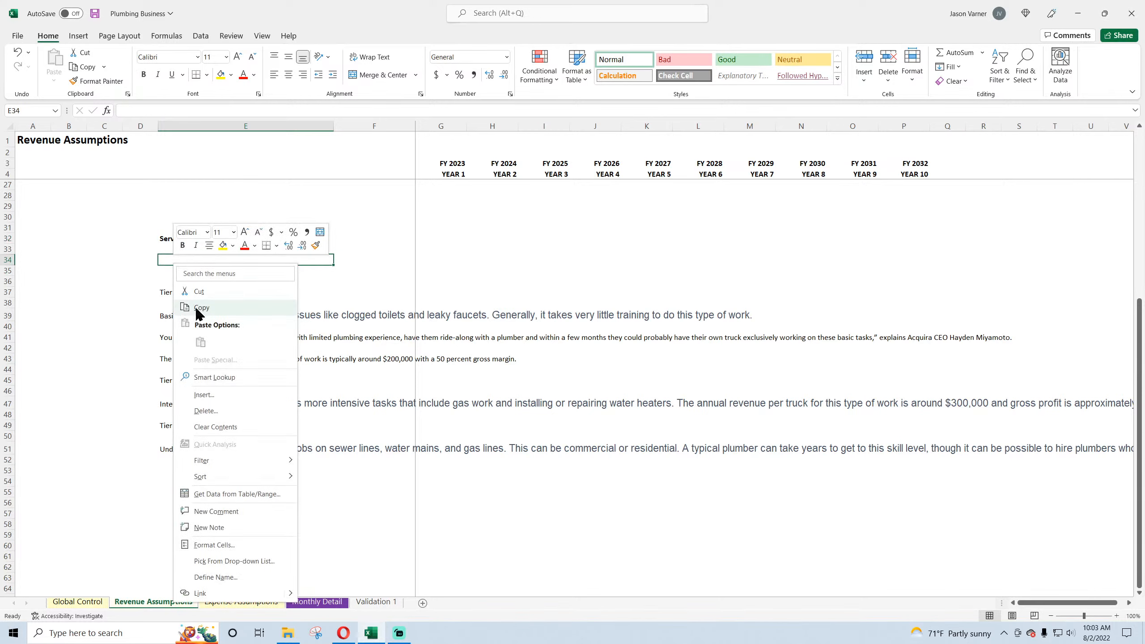
pyautogui.press('Escape')
# - Move the "For reference, see:" label and its Acquira link from R7:R8 to E33:E34, under the Service Descriptions heading
pyautogui.scroll(7, 966, 328)
pyautogui.moveTo(995, 209); pyautogui.dragTo(995, 221)
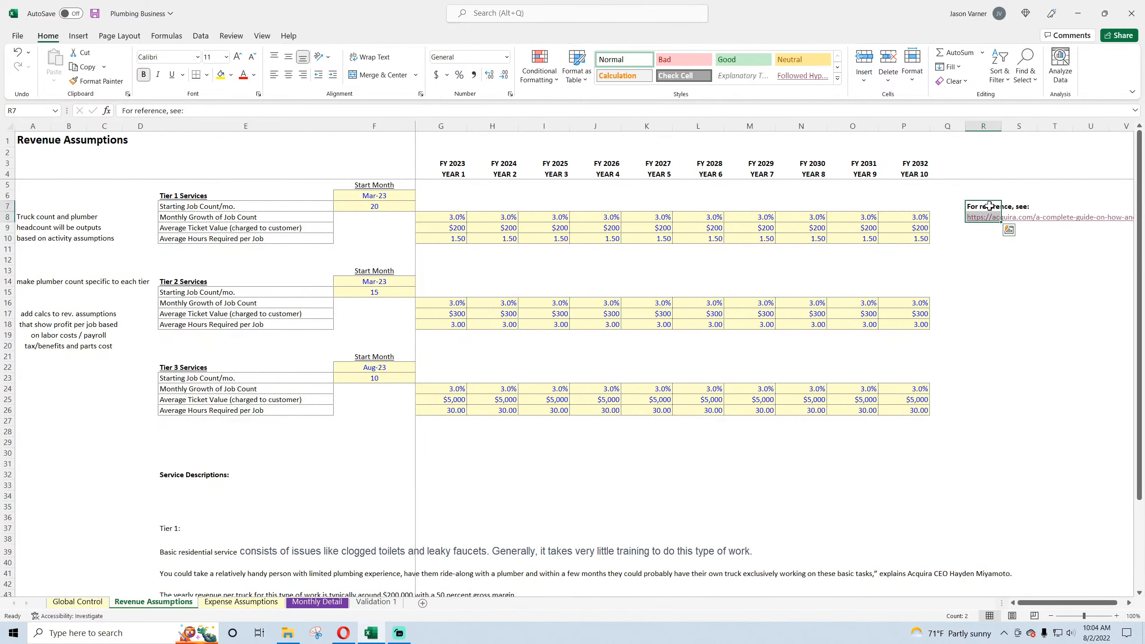
pyautogui.rightClick(996, 217)
pyautogui.click(1017, 231)
pyautogui.scroll(-7, 299, 320)
pyautogui.rightClick(179, 250)
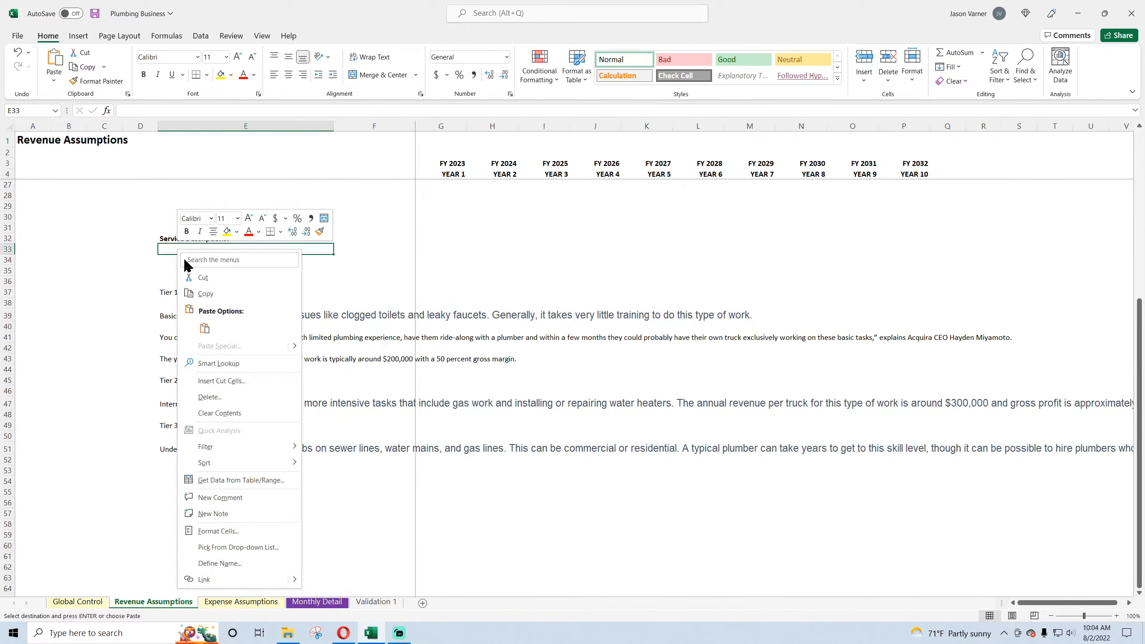
pyautogui.click(202, 301)
# - Delete the blank row 36 between the reference link and the Tier 1 heading
pyautogui.click(83, 313)
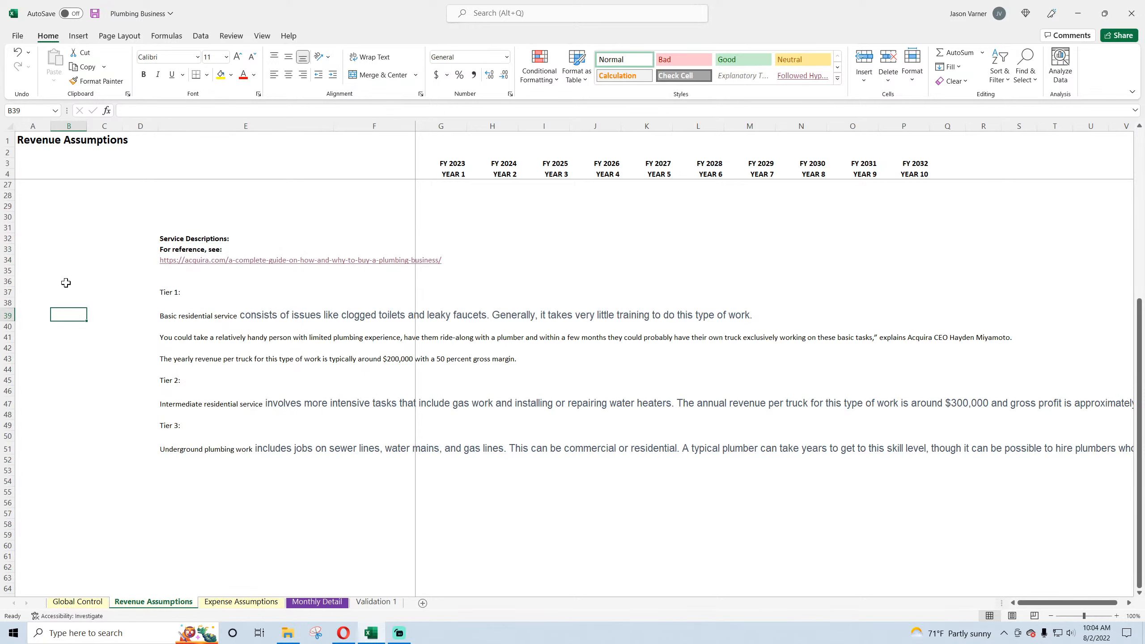
pyautogui.rightClick(9, 281)
pyautogui.click(30, 411)
# - Underline the "Tier 1:", "Tier 2:" and "Tier 3:" headings in the service descriptions
pyautogui.click(179, 282)
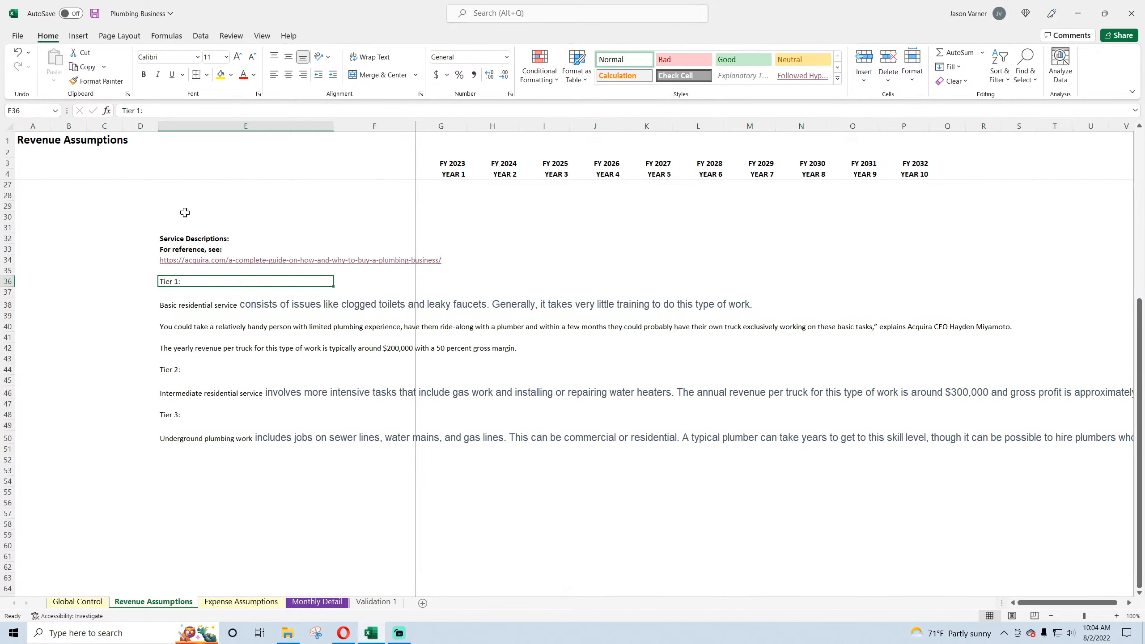
pyautogui.click(172, 74)
pyautogui.click(172, 371)
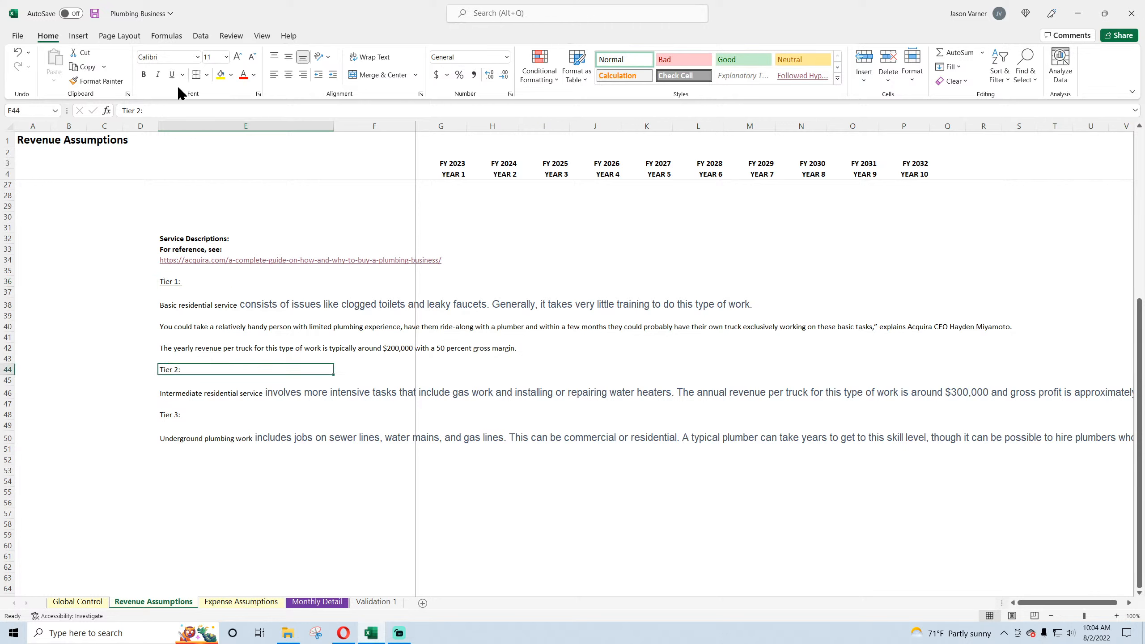
pyautogui.click(172, 74)
pyautogui.click(182, 415)
pyautogui.click(171, 75)
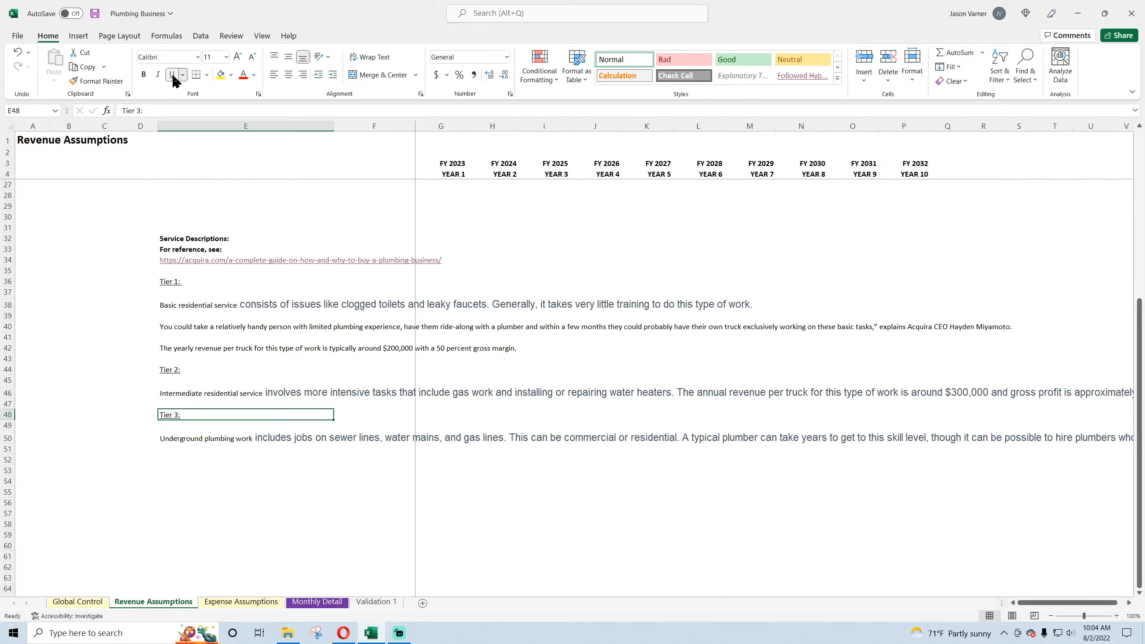
pyautogui.click(50, 364)
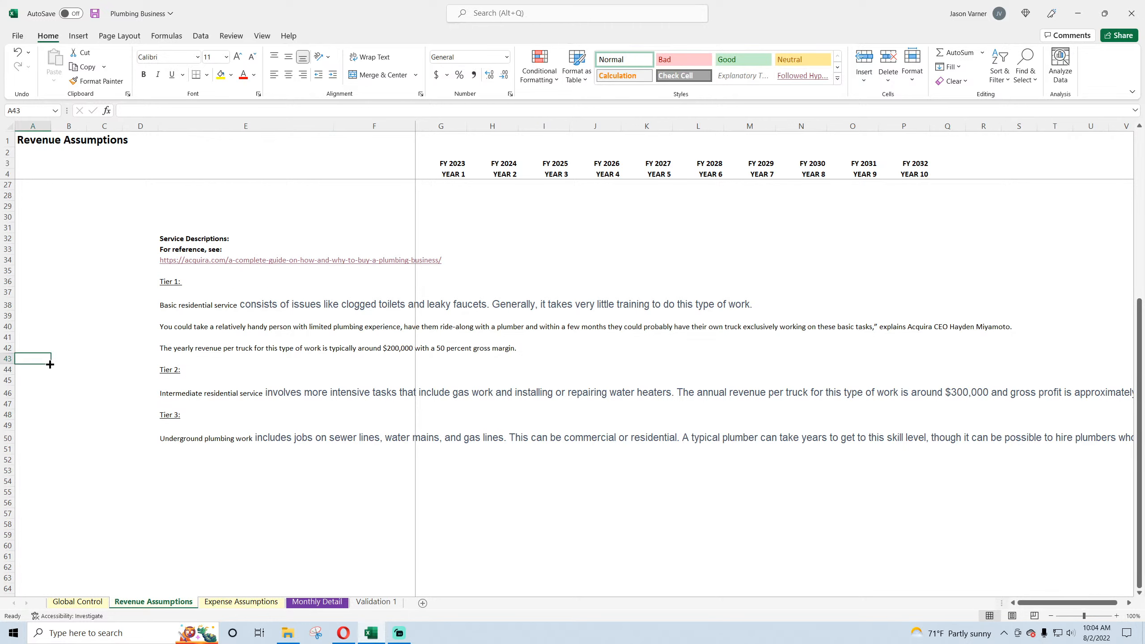
pyautogui.click(169, 305)
pyautogui.click(116, 357)
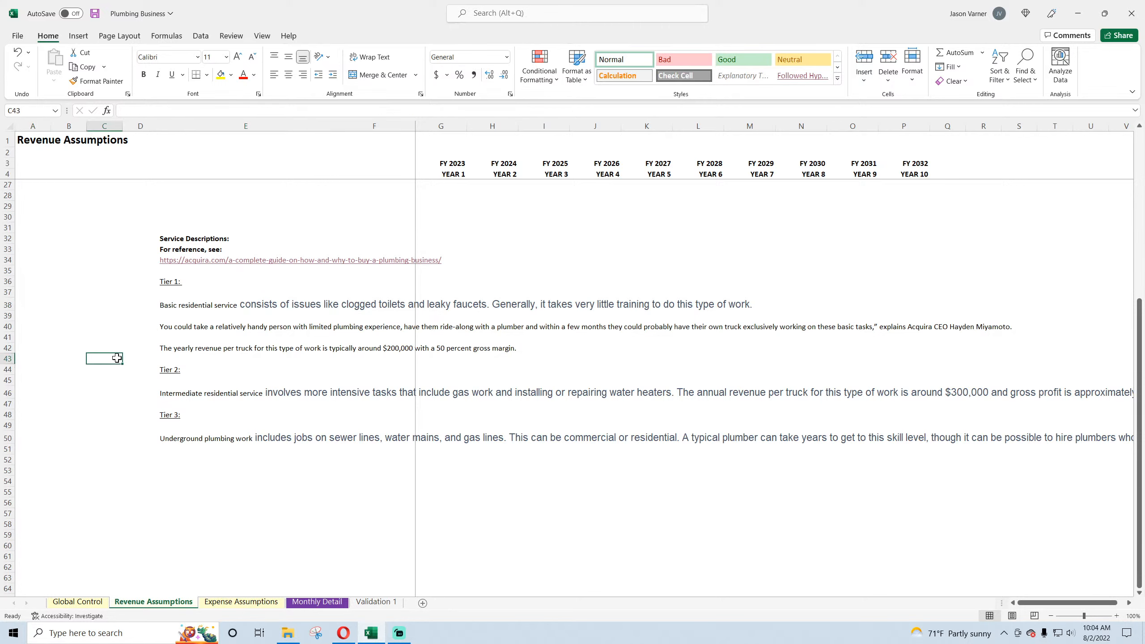
pyautogui.click(179, 394)
pyautogui.click(176, 435)
pyautogui.click(217, 500)
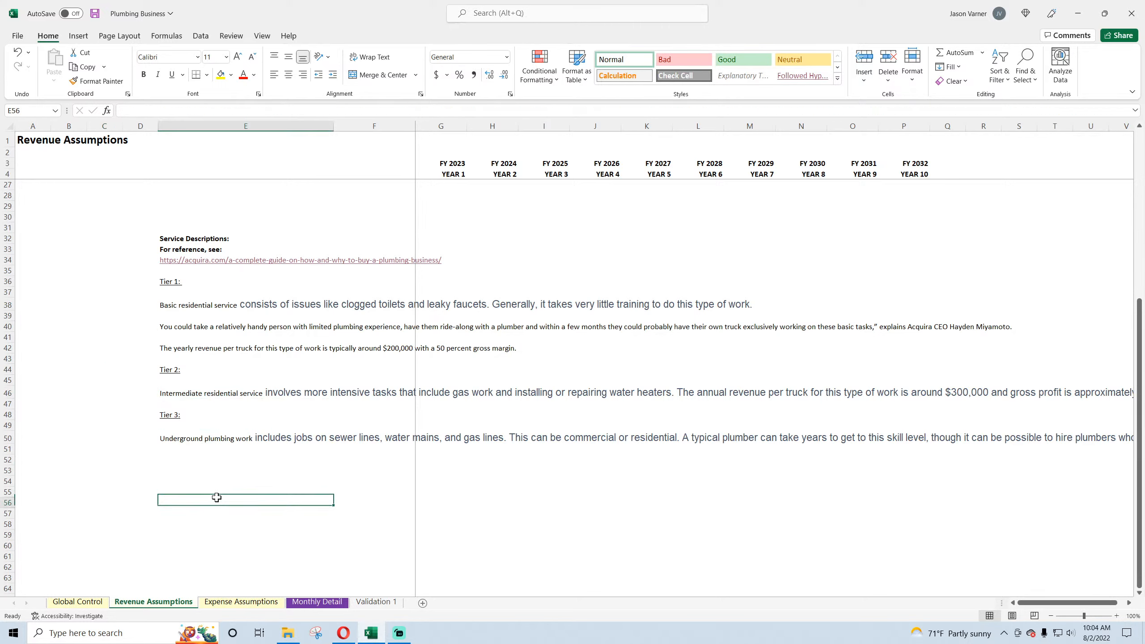
# - Merge E50:F59 for the Tier 3 description, wrap its text and align it to the top left
pyautogui.moveTo(174, 440); pyautogui.dragTo(412, 536)
pyautogui.click(386, 77)
pyautogui.click(372, 57)
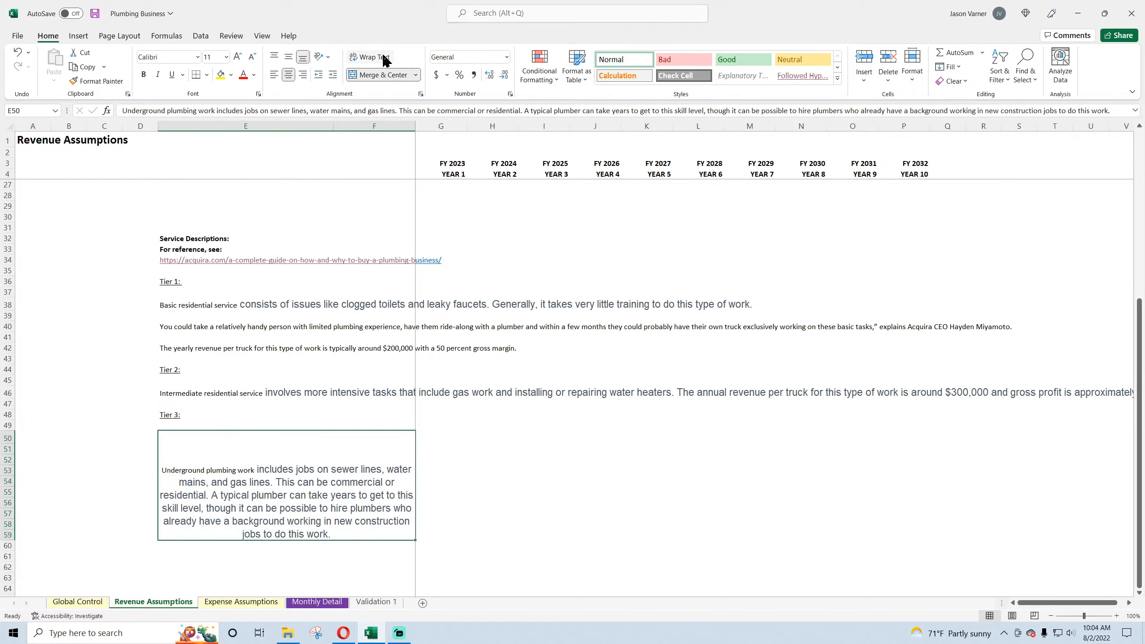
pyautogui.click(274, 74)
pyautogui.click(275, 58)
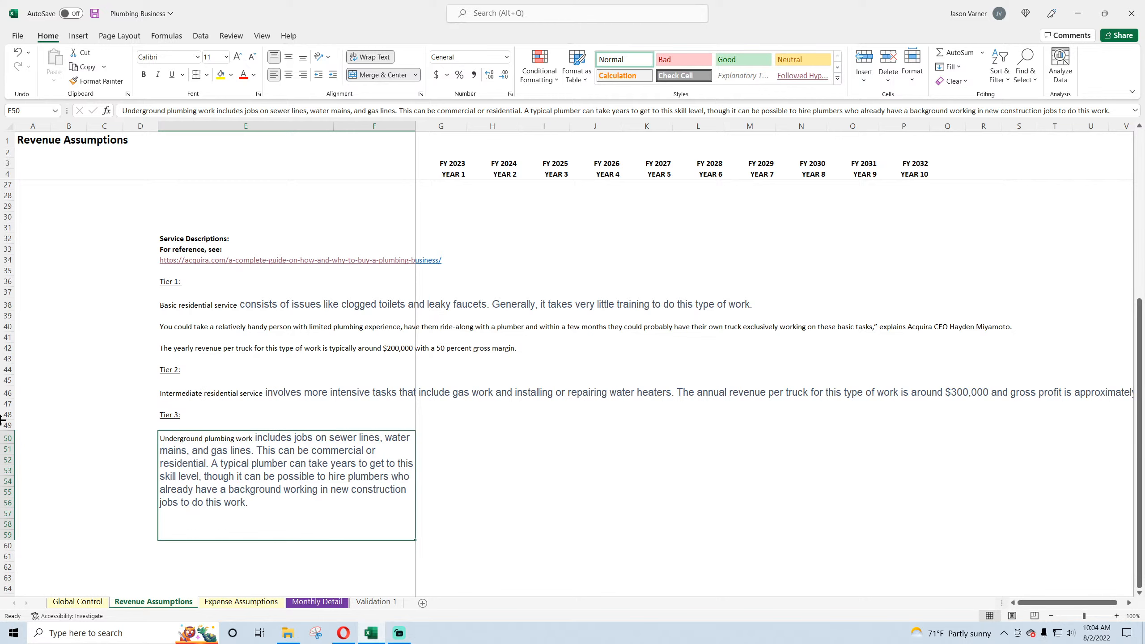
# - Insert eight rows above the Tier 3 heading at row 48 to make room for the Tier 2 description
pyautogui.moveTo(2, 417); pyautogui.dragTo(4, 491)
pyautogui.rightClick(7, 461)
pyautogui.click(50, 344)
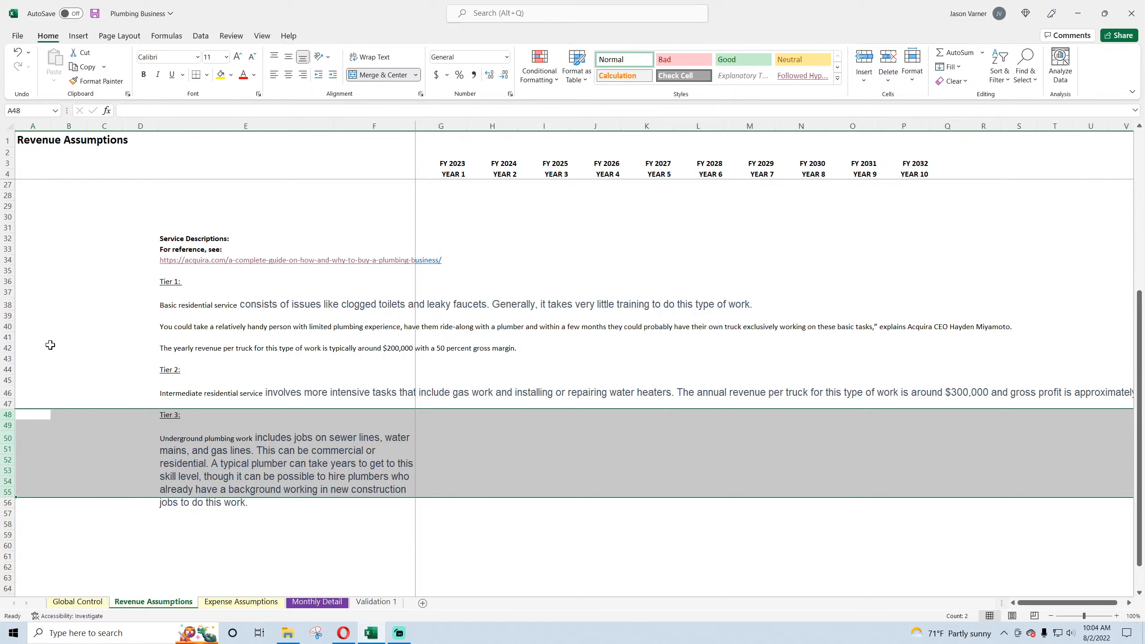
# - Merge E46:F54 for the Tier 2 description, wrap its text and align it to the top left
pyautogui.moveTo(193, 393); pyautogui.dragTo(376, 480)
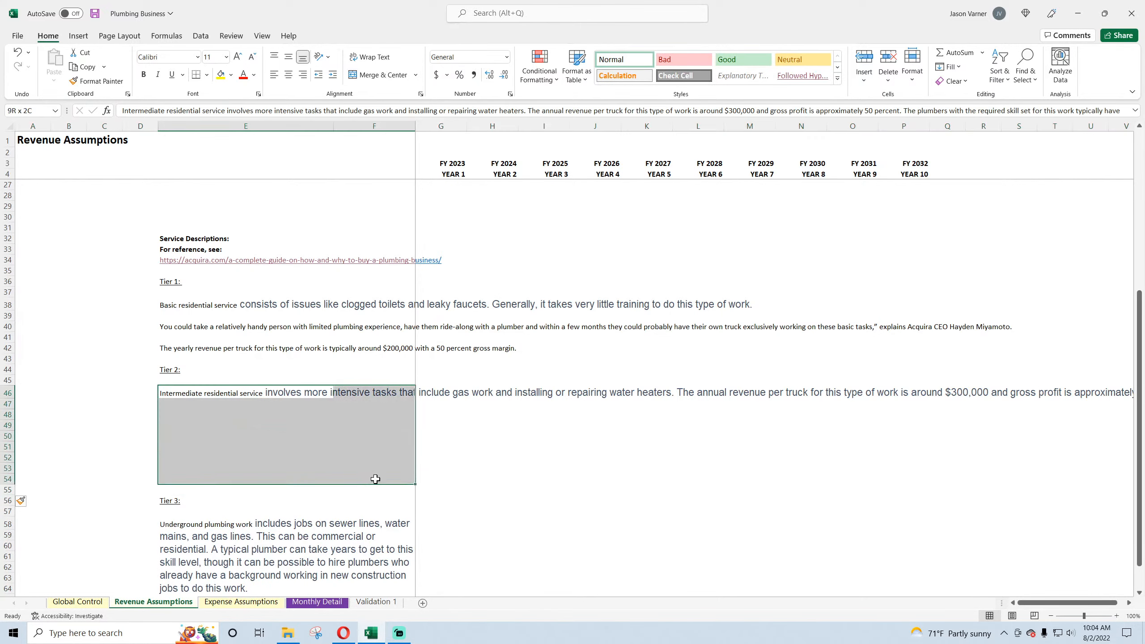
pyautogui.click(383, 75)
pyautogui.click(384, 57)
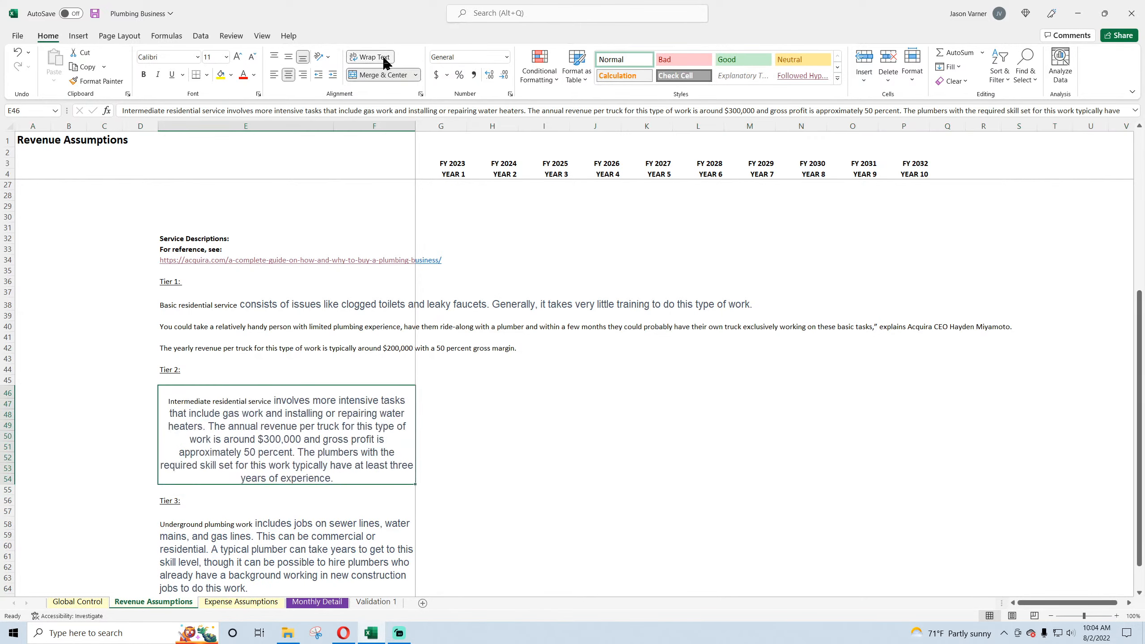
pyautogui.click(273, 75)
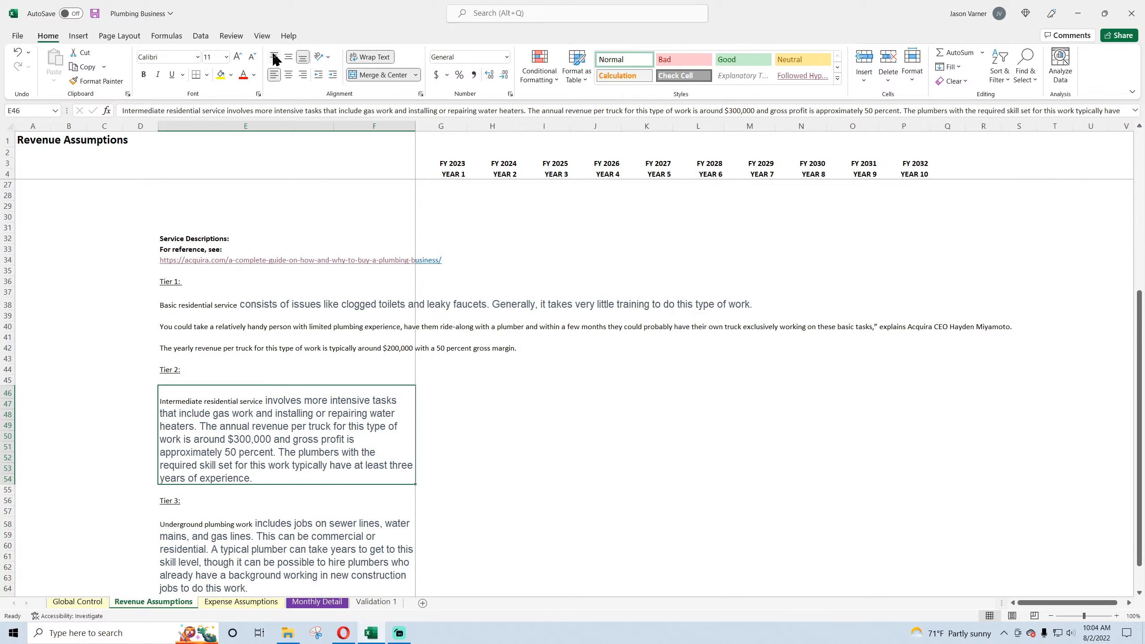
pyautogui.click(274, 57)
pyautogui.click(187, 546)
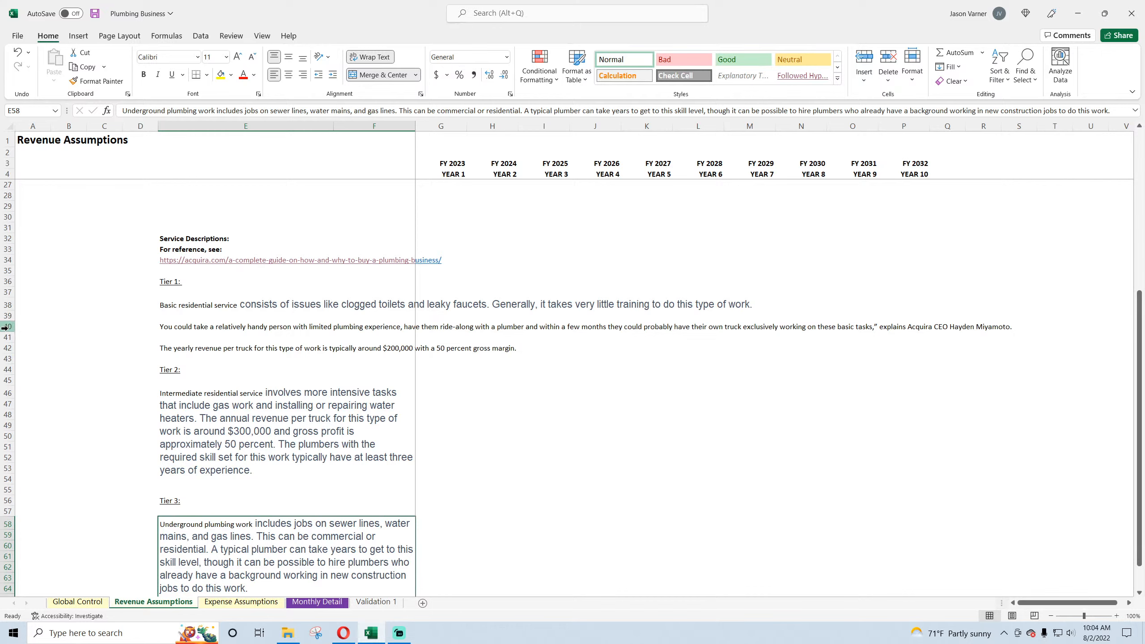
# - Insert five rows at row 40, below the first Tier 1 paragraph
pyautogui.moveTo(6, 326); pyautogui.dragTo(5, 370)
pyautogui.rightClick(6, 344)
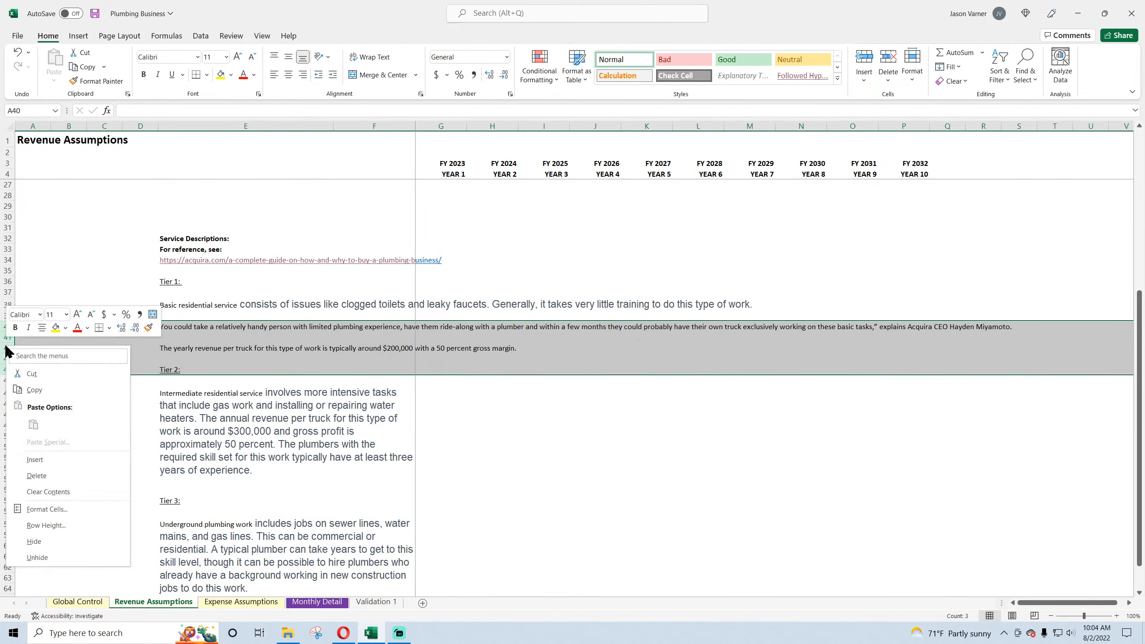
pyautogui.click(31, 461)
# - Merge E38:F43 for the basic residential service paragraph, wrap its text and align it to the top left
pyautogui.moveTo(176, 298); pyautogui.dragTo(371, 319)
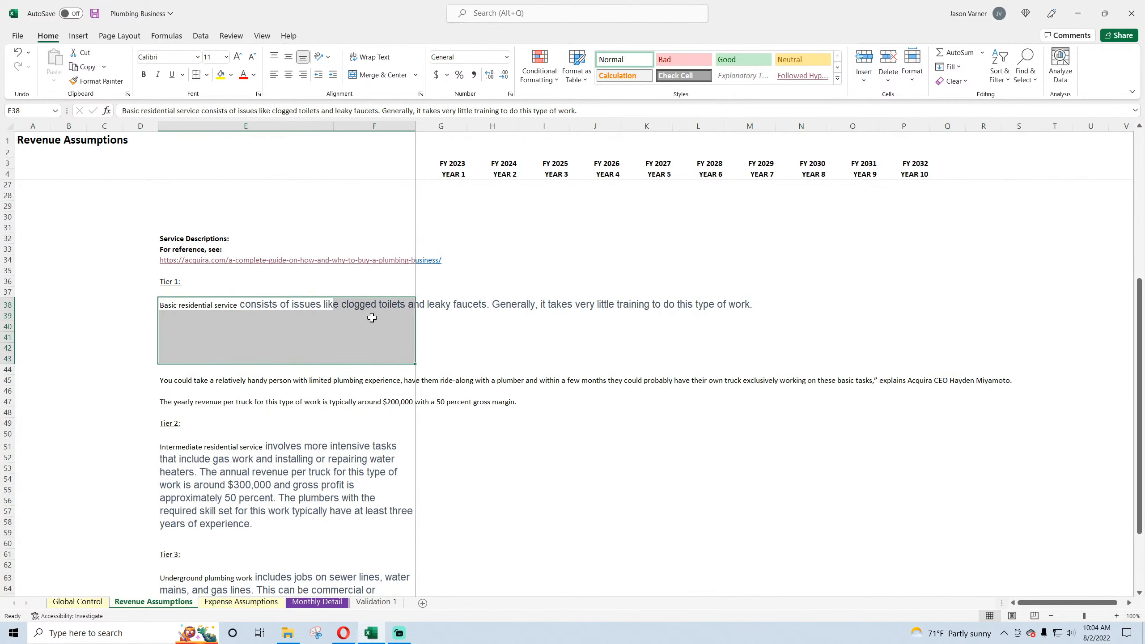
pyautogui.click(351, 74)
pyautogui.click(369, 57)
pyautogui.click(274, 74)
pyautogui.click(273, 57)
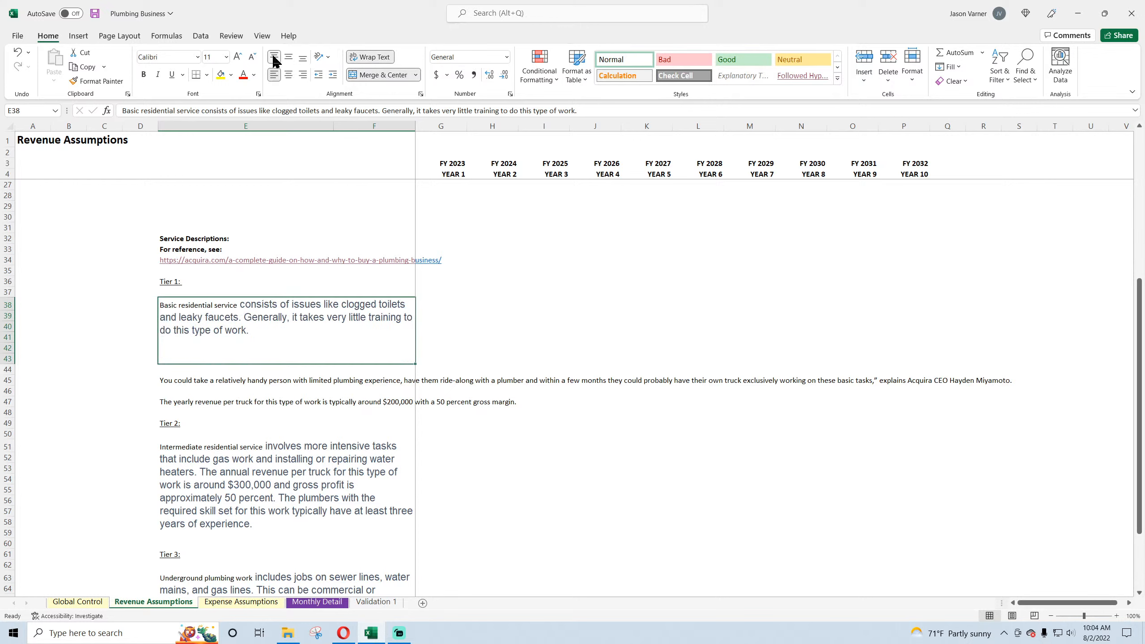
# - Merge E45:F45, wrap and left-align its training paragraph, and heighten row 45 to fit the full text
pyautogui.click(176, 380)
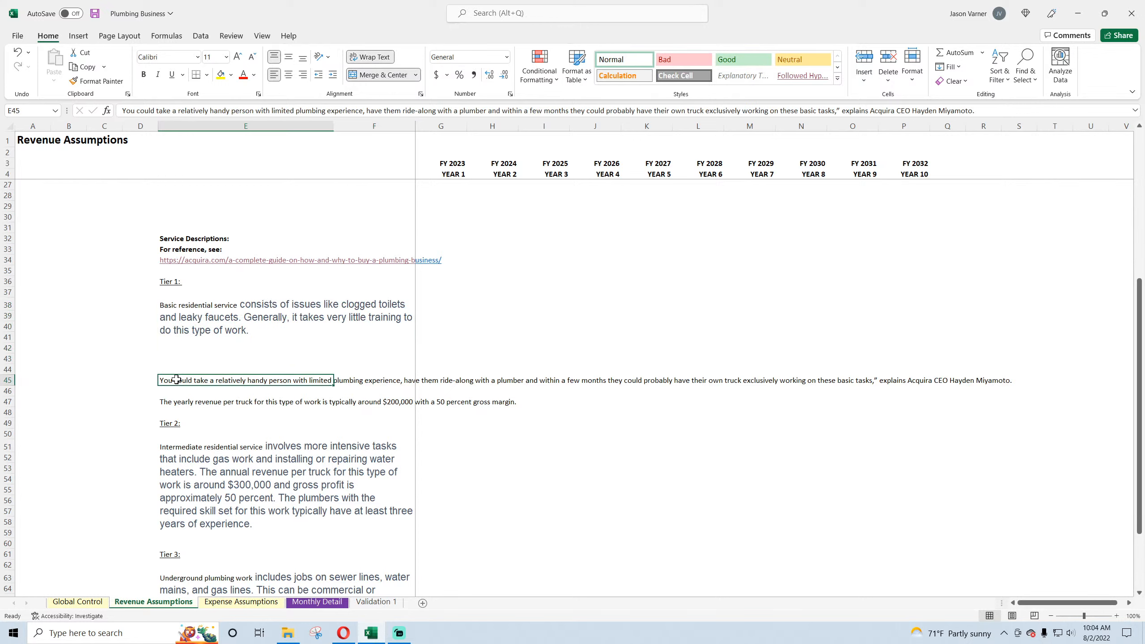
pyautogui.moveTo(177, 380); pyautogui.dragTo(361, 380)
pyautogui.click(375, 74)
pyautogui.click(370, 57)
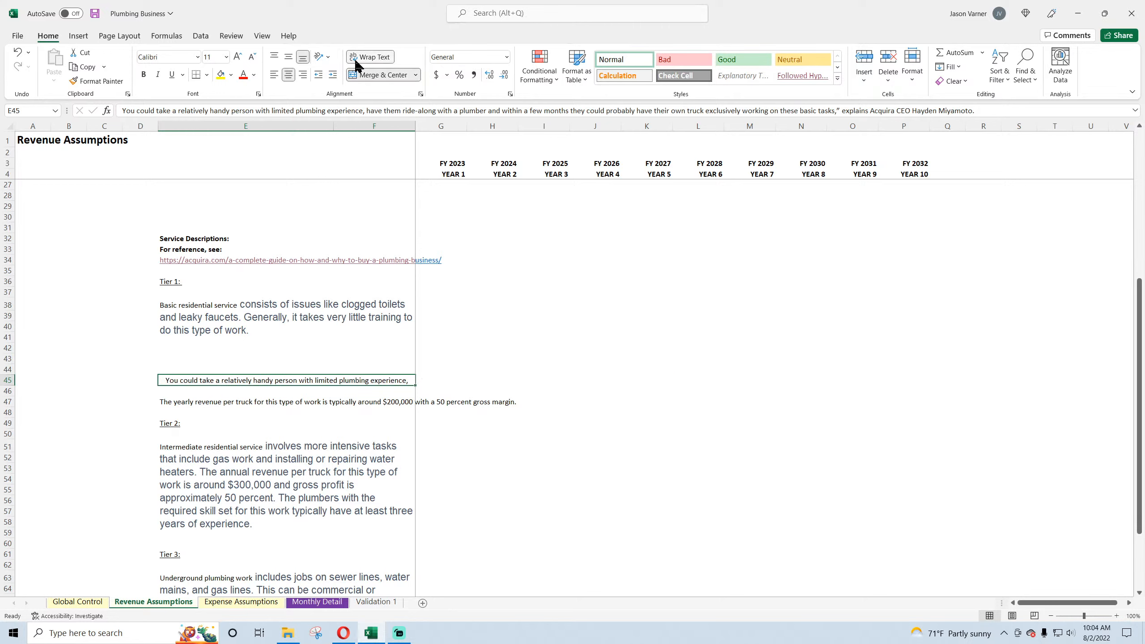
pyautogui.click(274, 74)
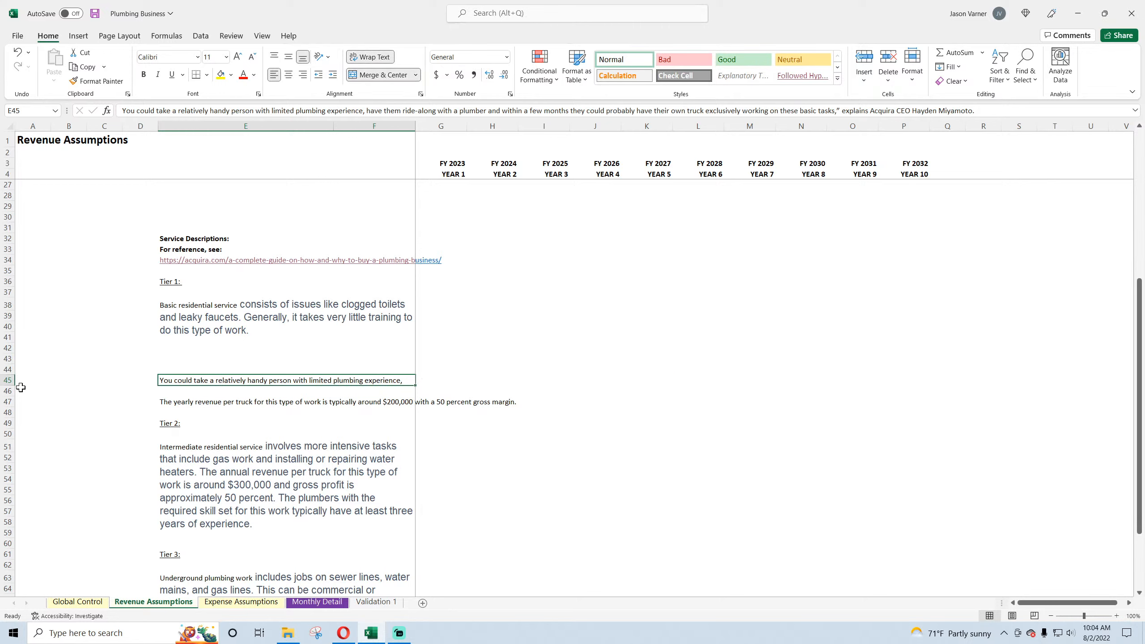
pyautogui.moveTo(6, 386); pyautogui.dragTo(8, 430)
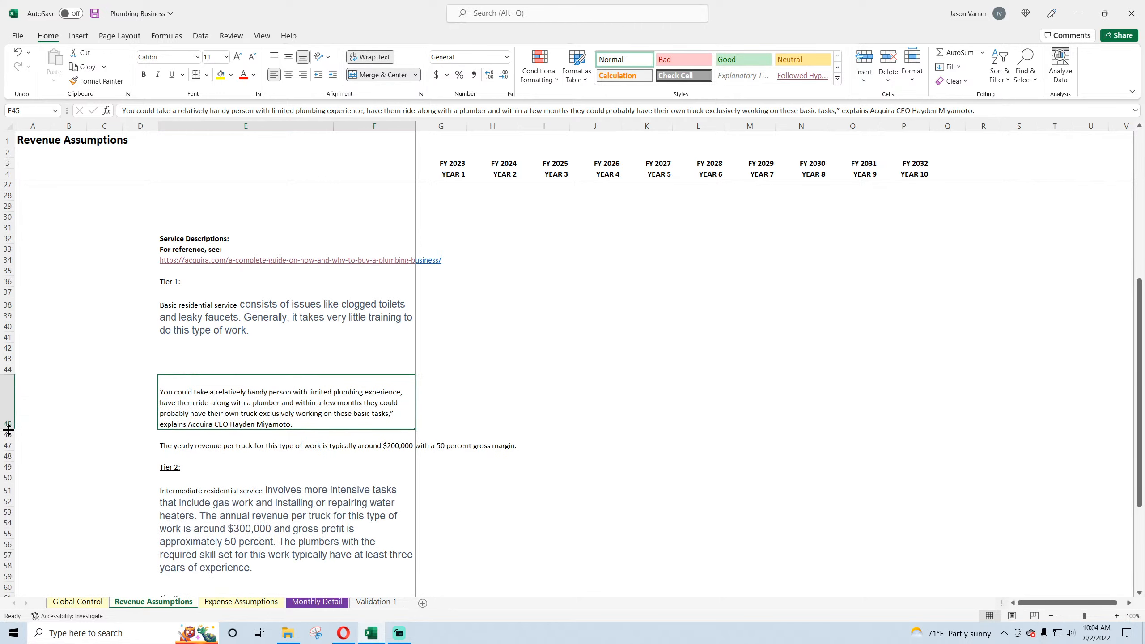
# - Merge E47:F47, wrap and left-align the yearly revenue per truck sentence, and heighten row 47 to fit it
pyautogui.moveTo(172, 446); pyautogui.dragTo(358, 446)
pyautogui.click(376, 75)
pyautogui.click(370, 57)
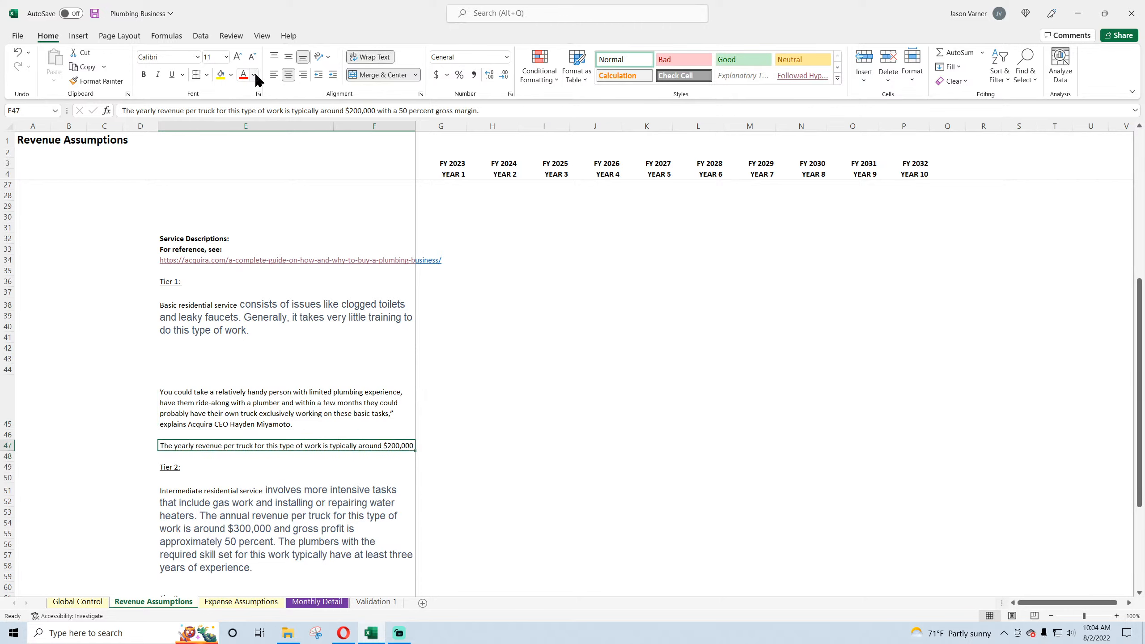
pyautogui.click(274, 75)
pyautogui.moveTo(6, 450); pyautogui.dragTo(5, 481)
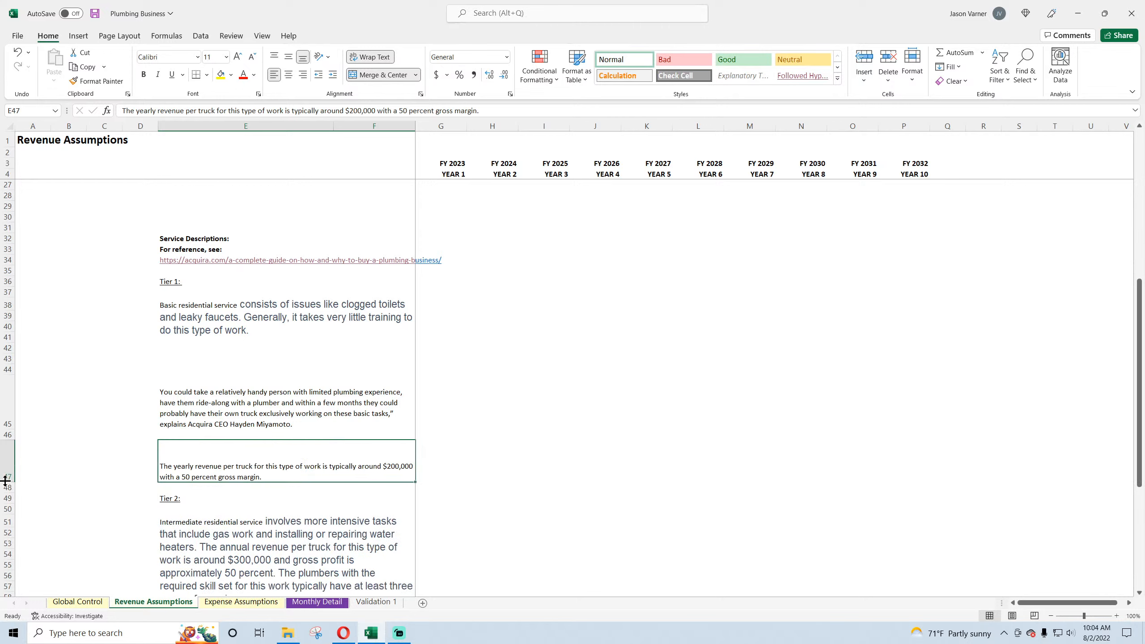
# - Top-align the Tier 1 description cells E38:F47 and delete the surplus row 43
pyautogui.moveTo(197, 458); pyautogui.dragTo(213, 312)
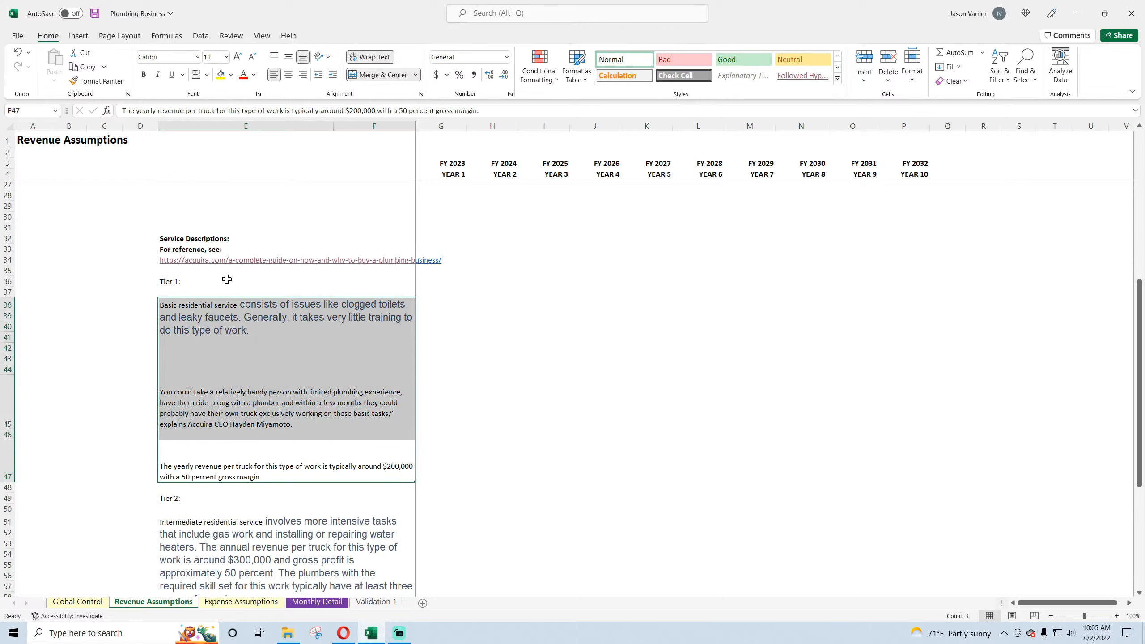
pyautogui.click(274, 56)
pyautogui.click(69, 359)
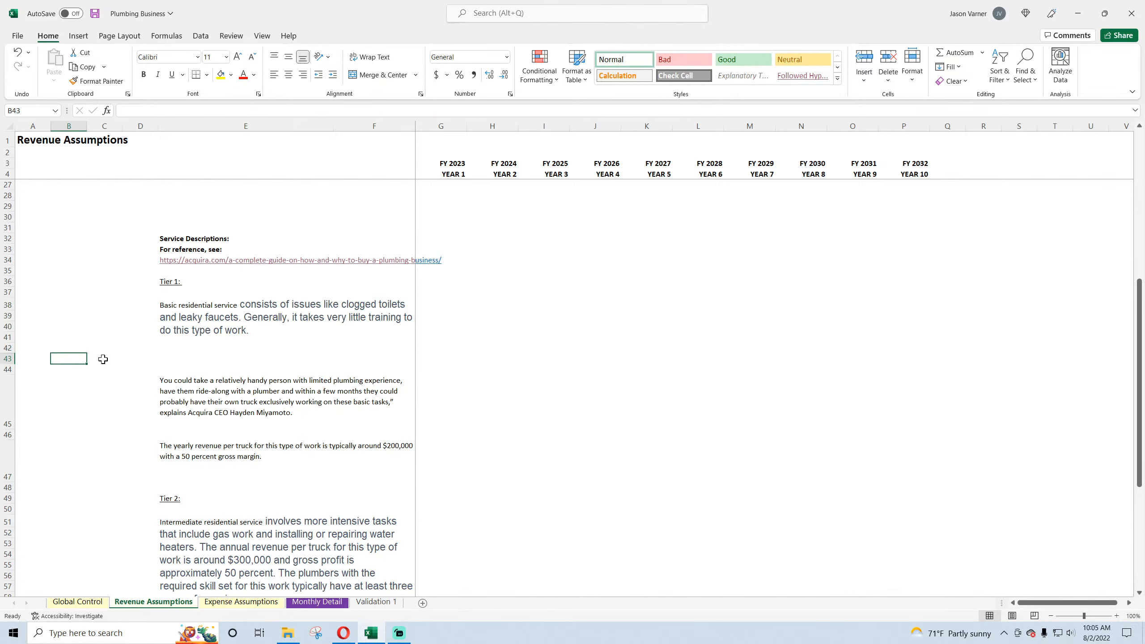
pyautogui.rightClick(5, 359)
pyautogui.click(37, 490)
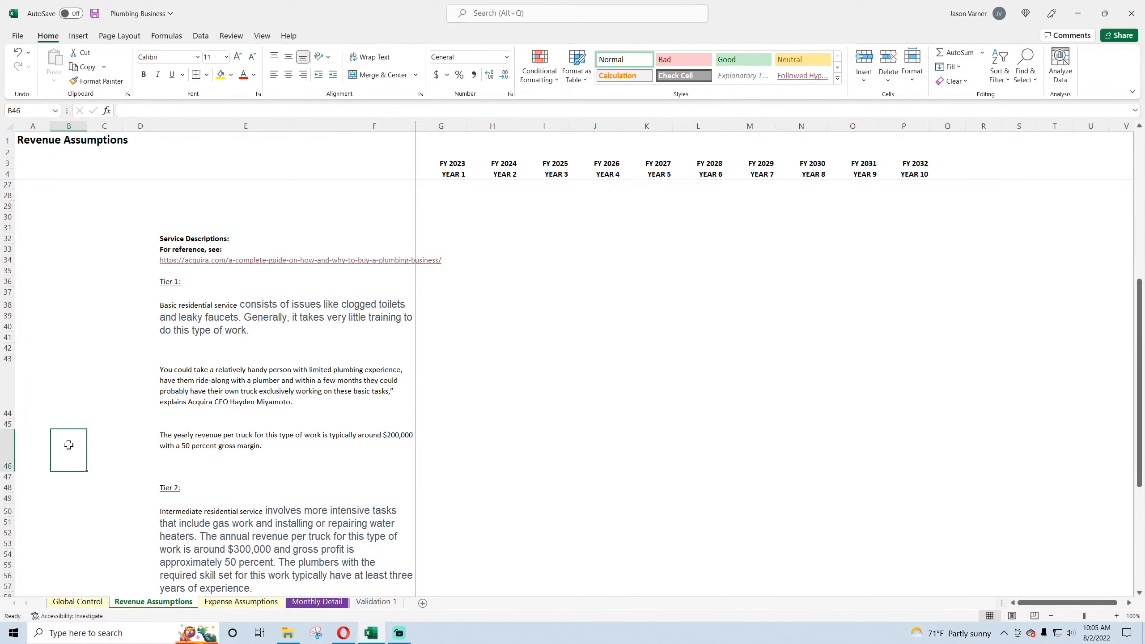
# - Collapse row 42 and reduce the row height around row 45 to tighten the gaps between the Tier 1 description paragraphs
pyautogui.click(194, 372)
pyautogui.click(194, 336)
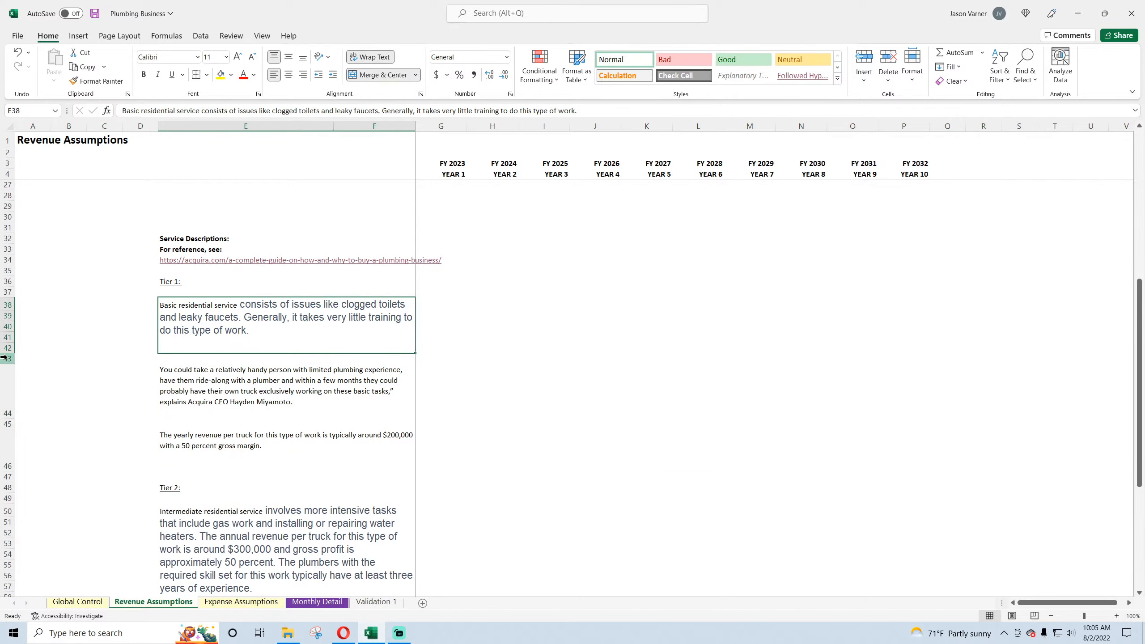
pyautogui.moveTo(8, 354); pyautogui.dragTo(8, 343)
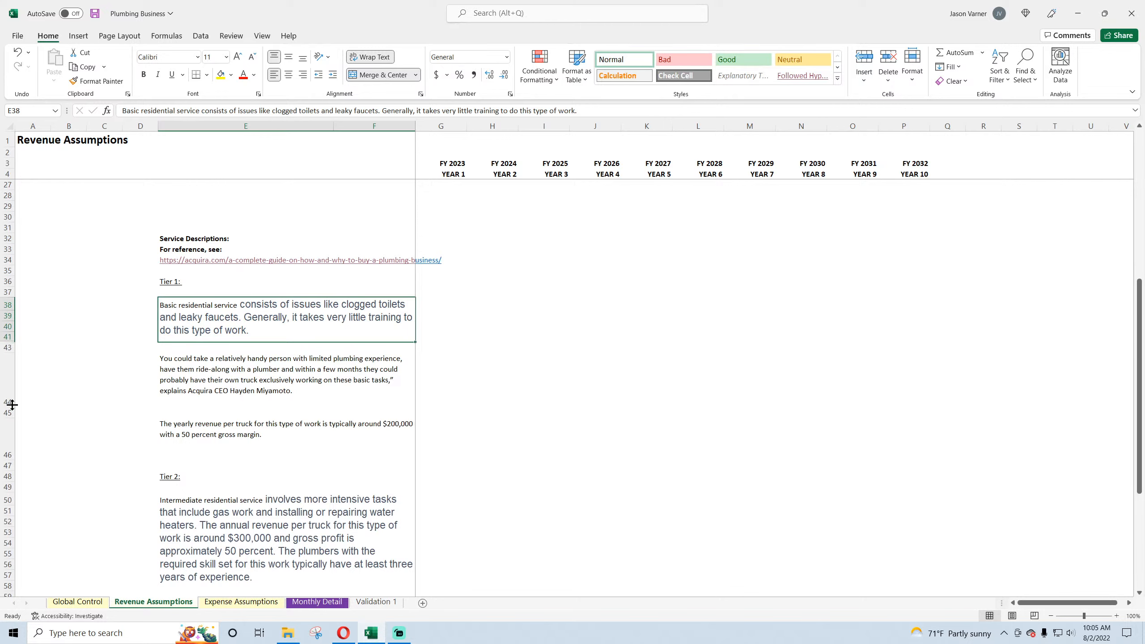
pyautogui.moveTo(12, 416); pyautogui.dragTo(17, 398)
# - Make the Tier 1, Tier 2 and Tier 3 headings of the service descriptions bold
pyautogui.click(175, 282)
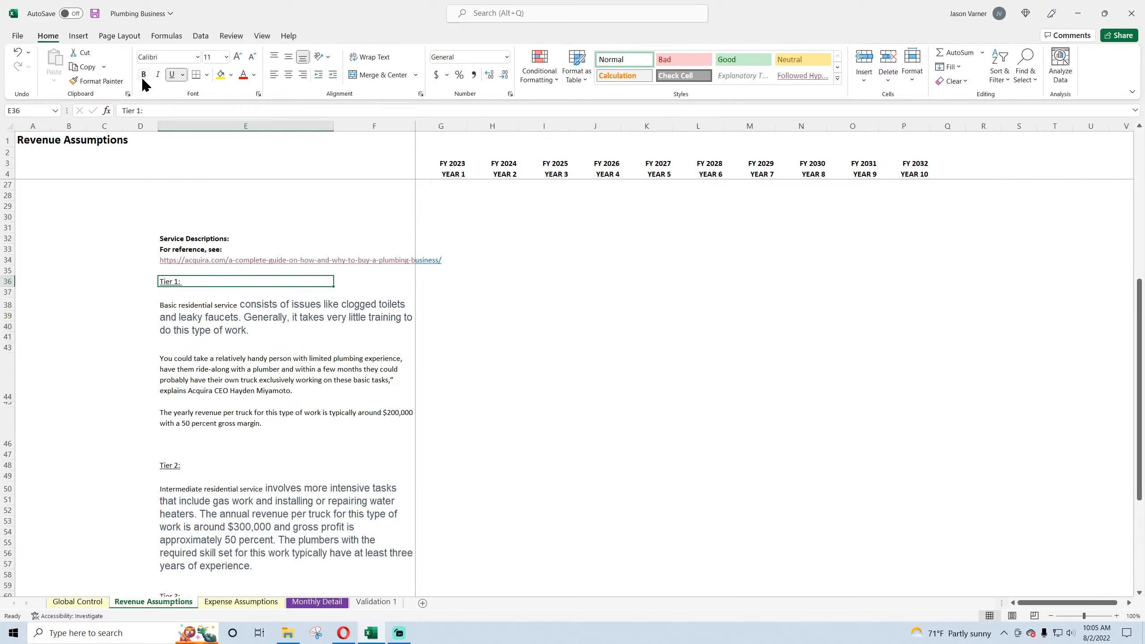
pyautogui.click(171, 464)
pyautogui.click(144, 75)
pyautogui.scroll(-7, 176, 336)
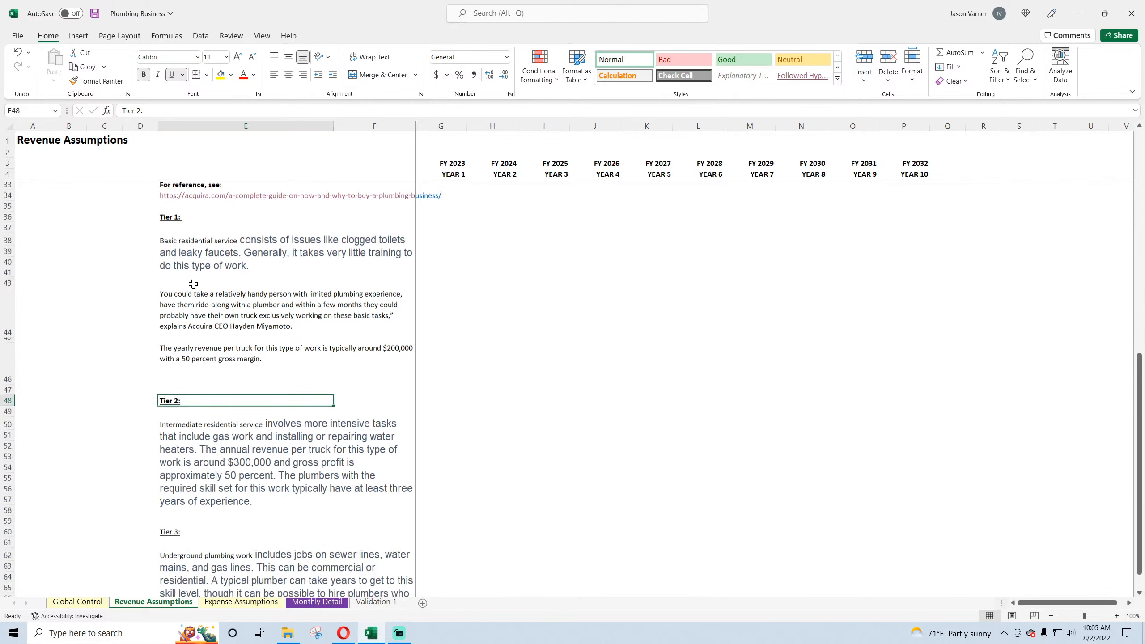
pyautogui.click(170, 305)
pyautogui.click(144, 74)
pyautogui.click(68, 294)
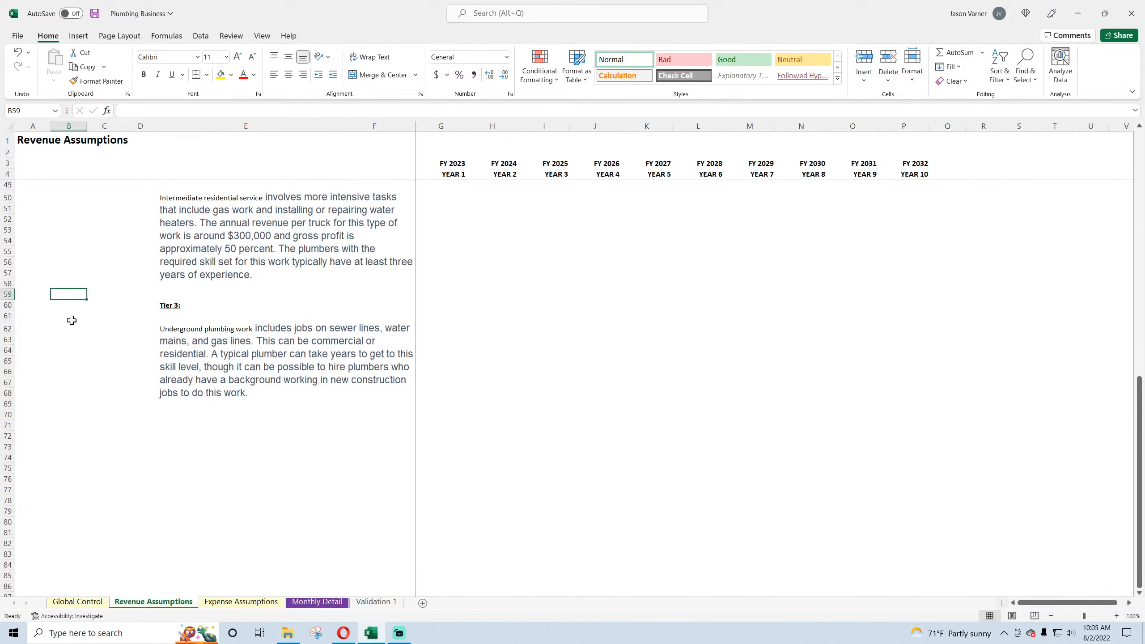
pyautogui.scroll(7, 108, 361)
pyautogui.scroll(7, 108, 361)
pyautogui.click(179, 196)
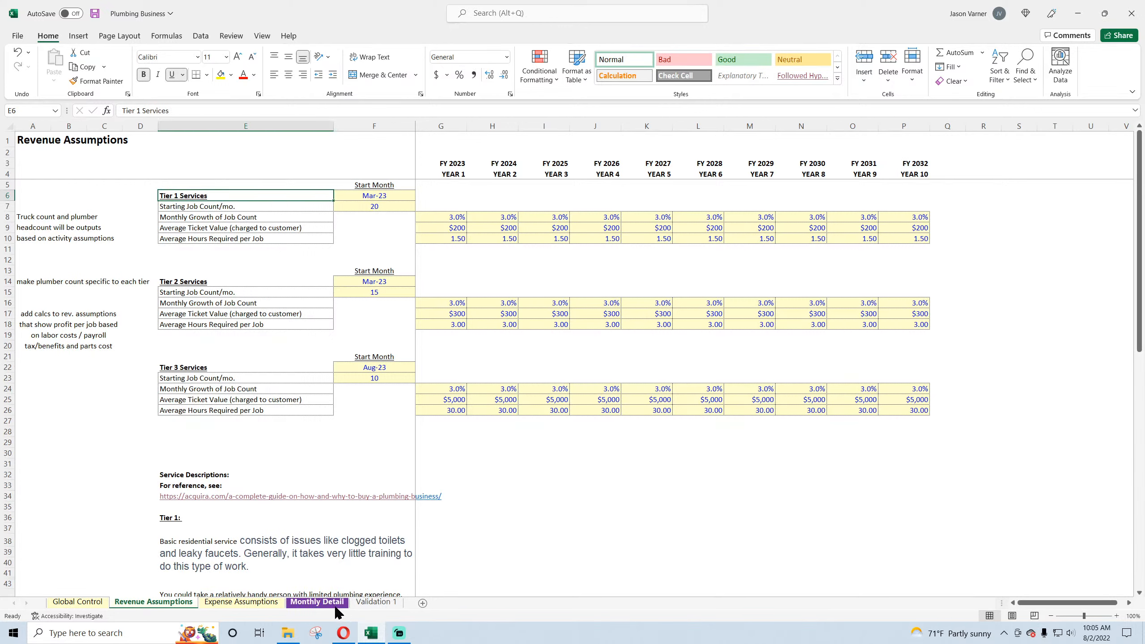
pyautogui.click(228, 208)
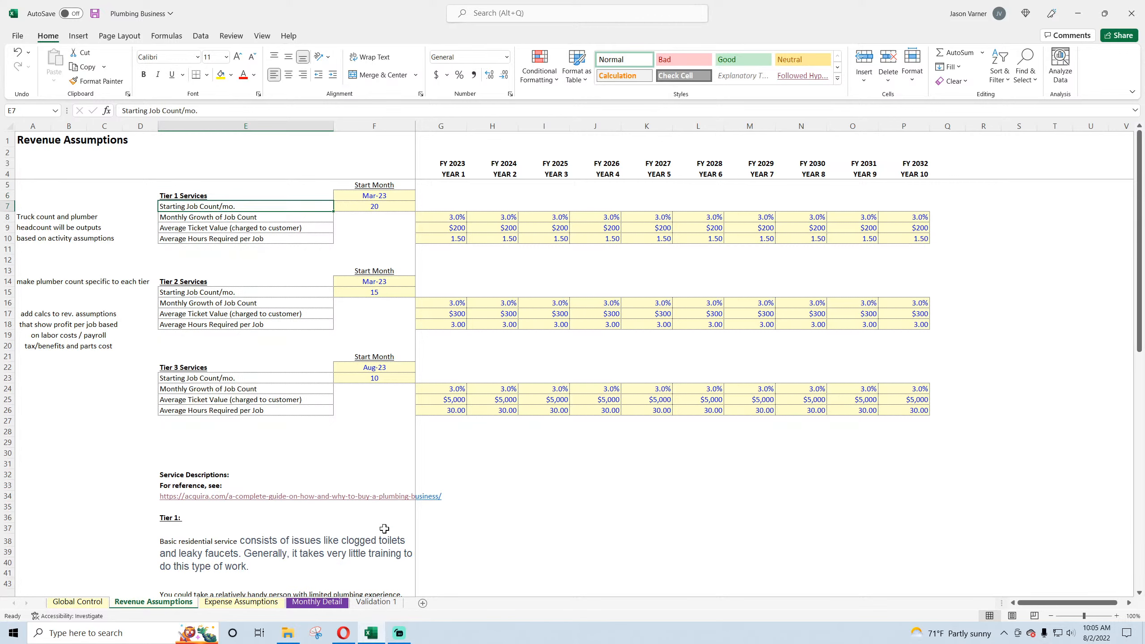
# - On the Monthly Detail sheet, title C6 "Job Counts" and list Tier 1, Tier 2 and Tier 3 beneath it in C7:C9
pyautogui.click(330, 603)
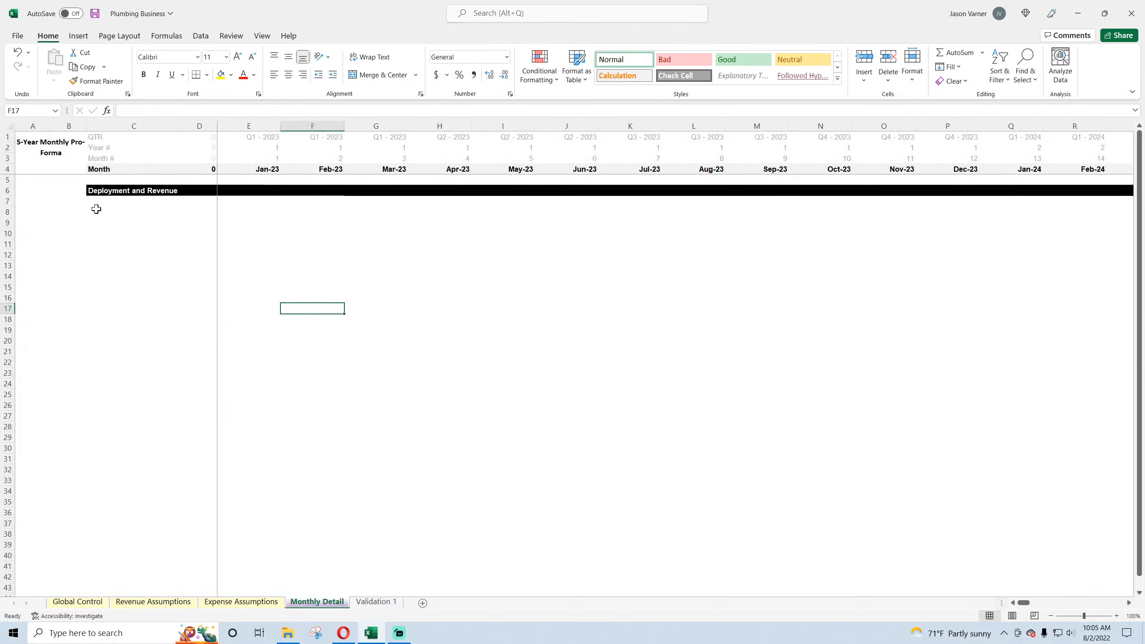
pyautogui.click(104, 191)
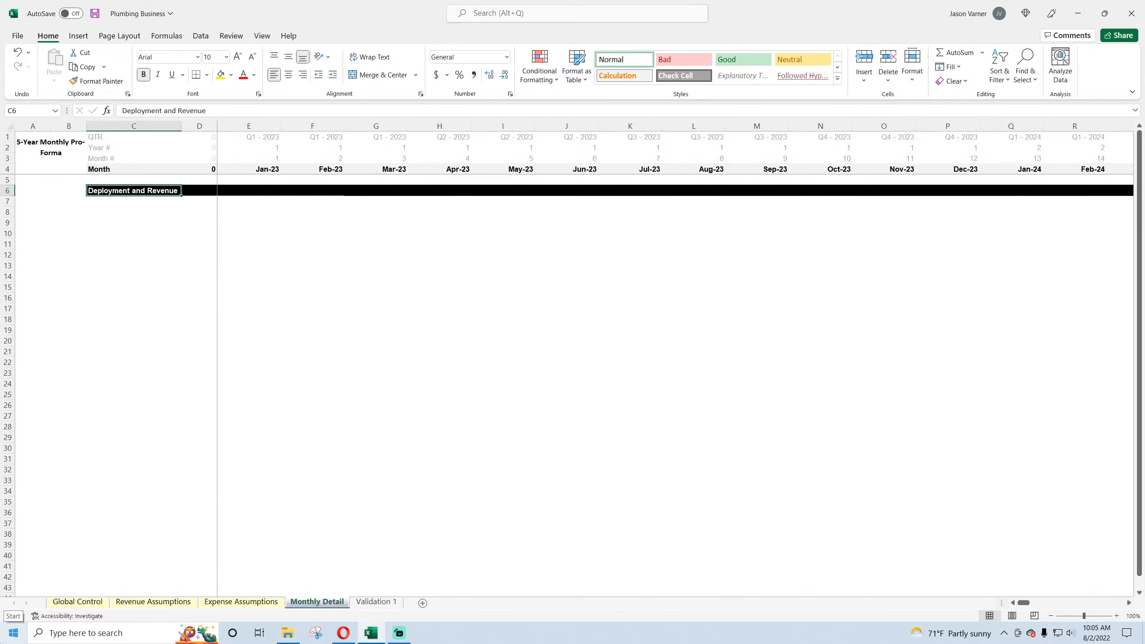
pyautogui.write('Job Counts')
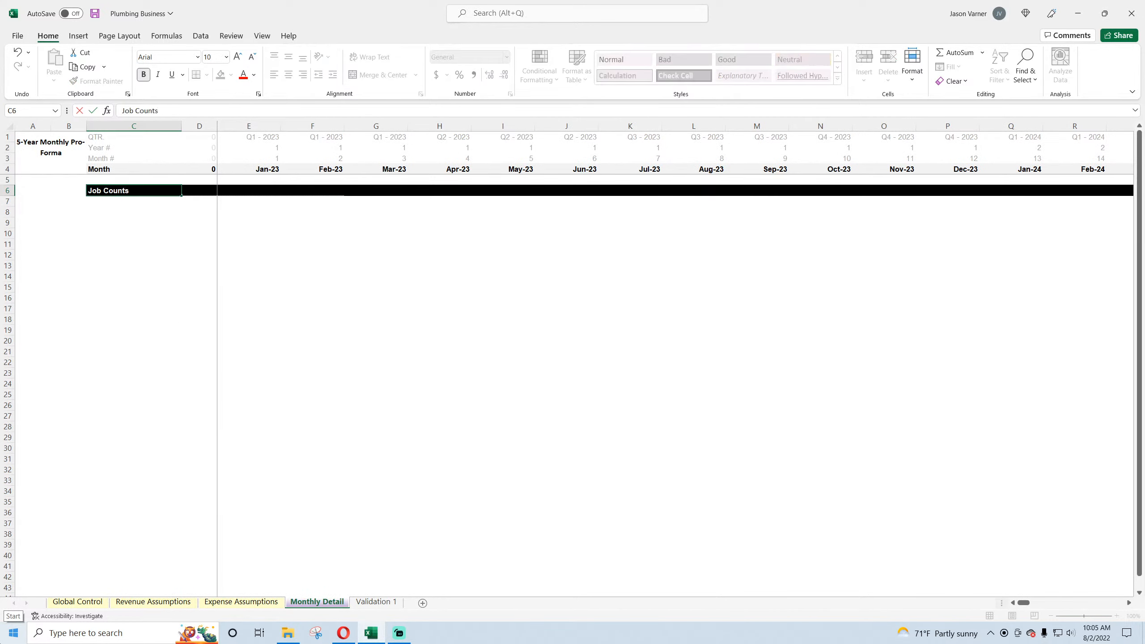
pyautogui.press('Return')
pyautogui.write('Tier 1')
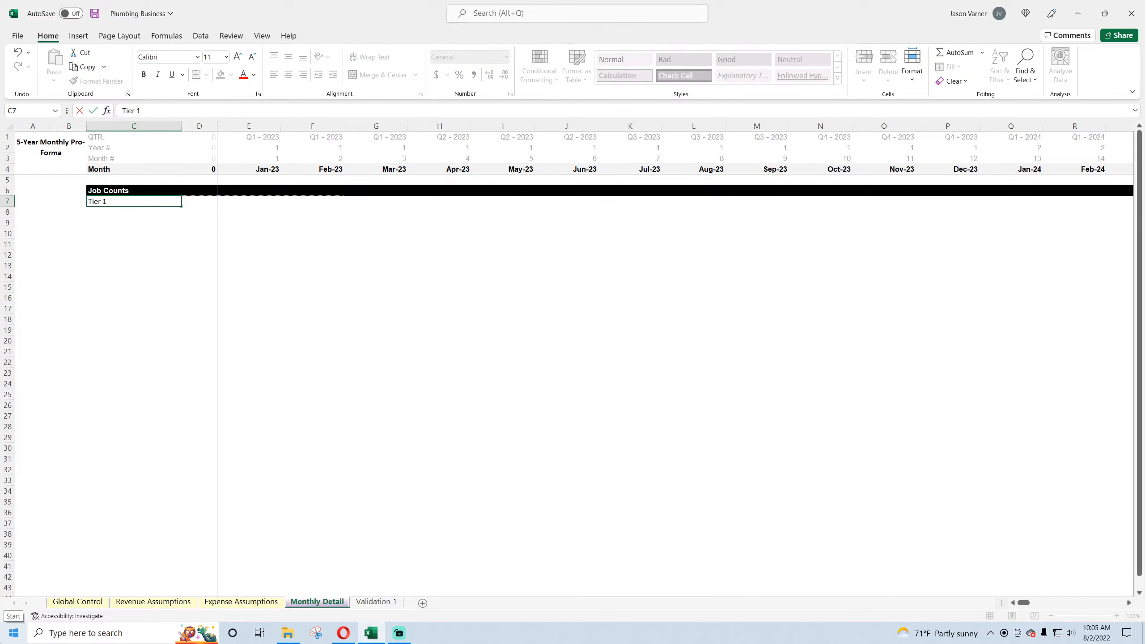
pyautogui.press('Return')
pyautogui.write('Tier 2')
pyautogui.press('Return')
pyautogui.write('Tie')
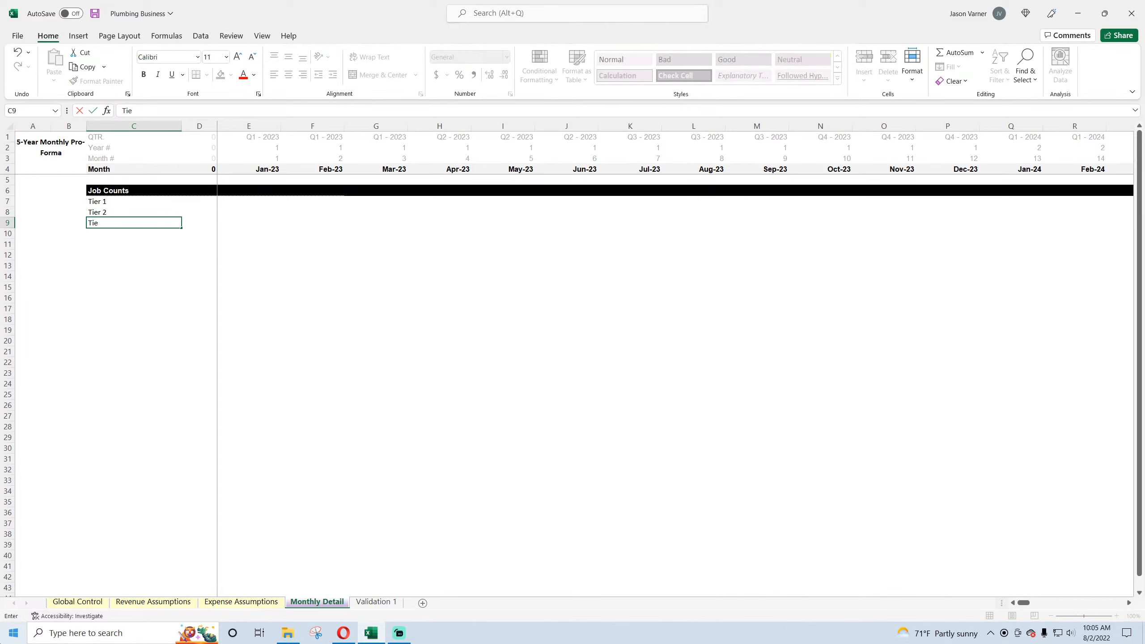
pyautogui.press('Return')
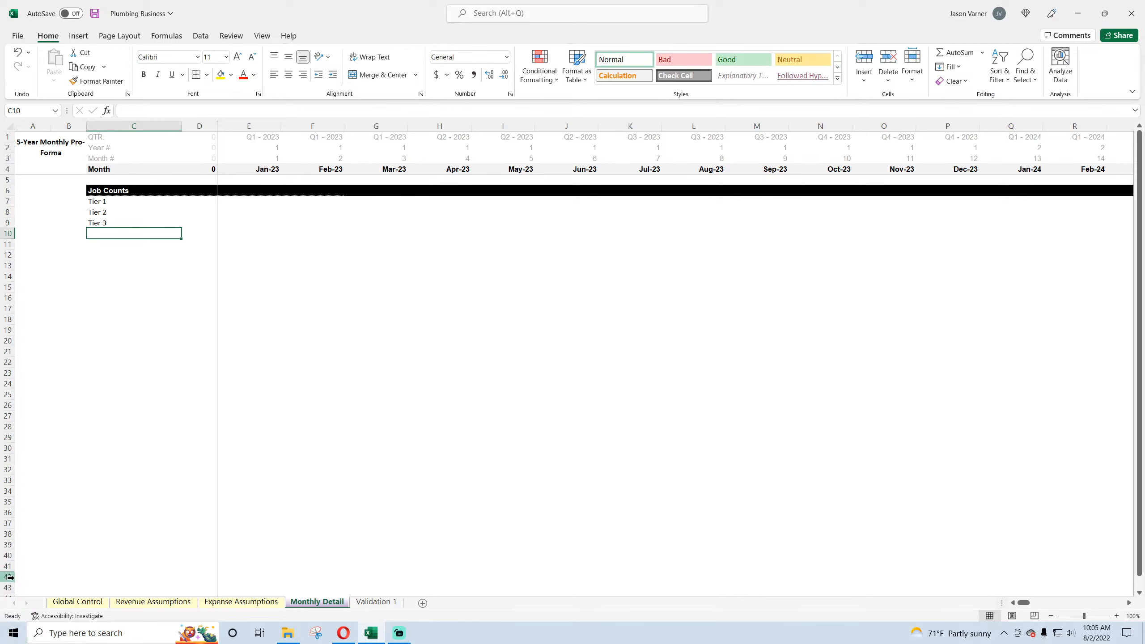
# - Retitle the black section heading in C6 as "Activity"
pyautogui.click(91, 190)
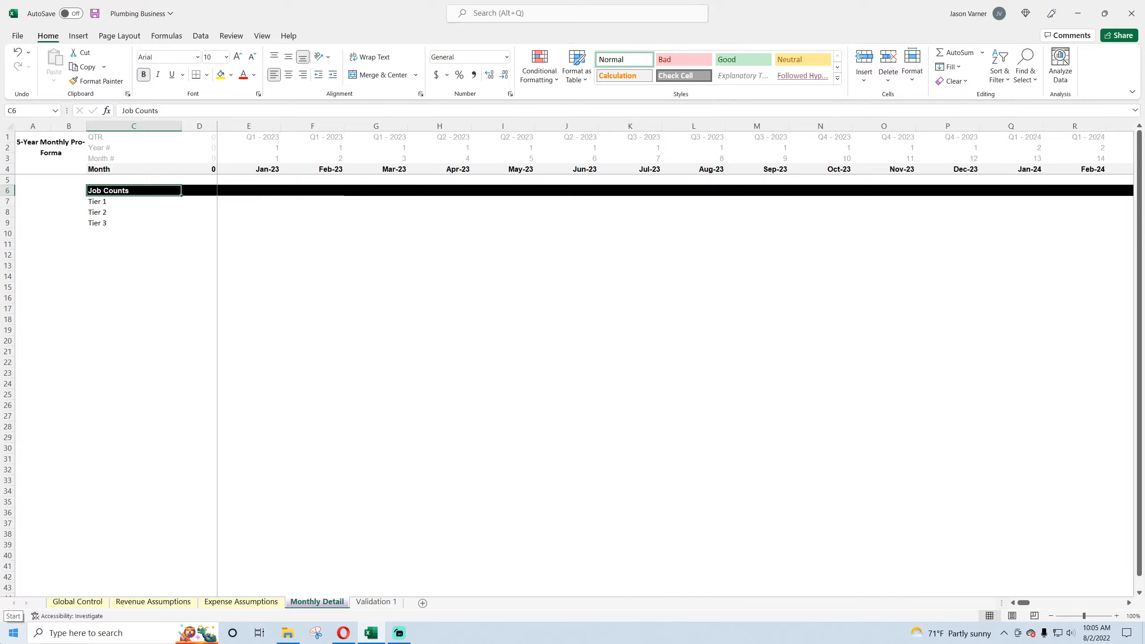
pyautogui.write('Activity')
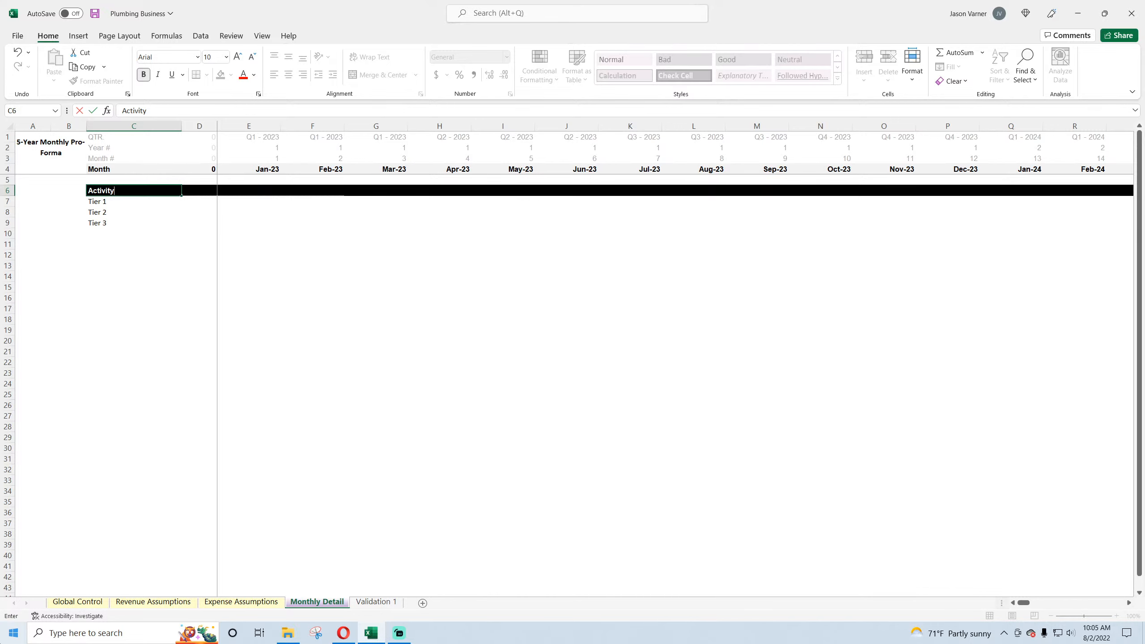
pyautogui.press('Return')
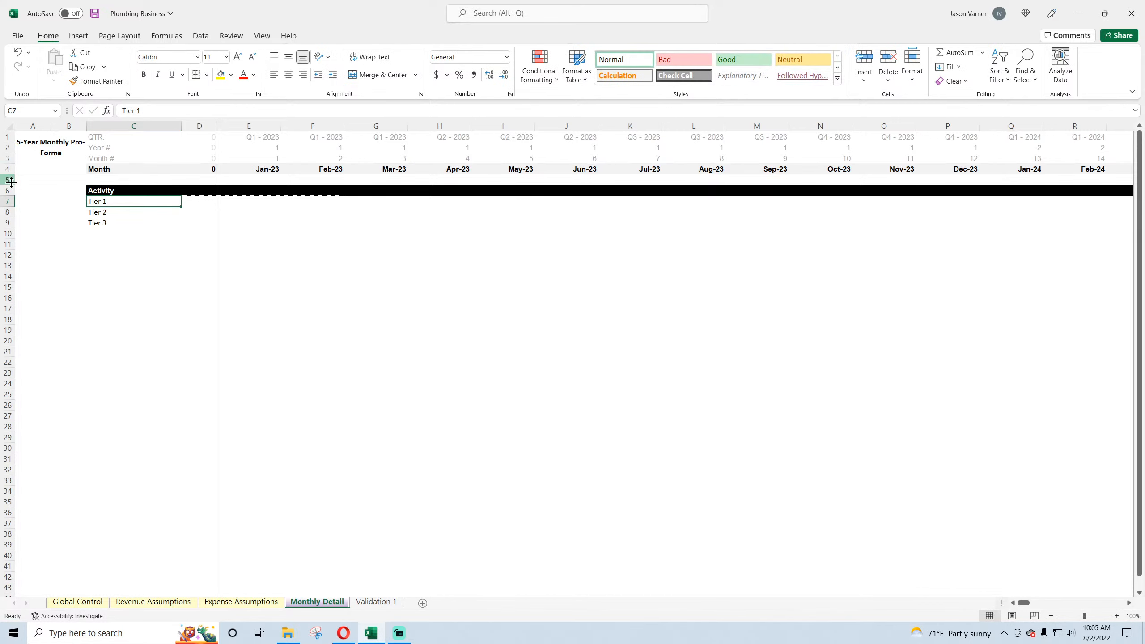
# - Insert a row above Tier 1, clear its inherited formatting and enter the subheading "Job Count" in C7
pyautogui.rightClick(8, 201)
pyautogui.click(41, 315)
pyautogui.click(72, 200)
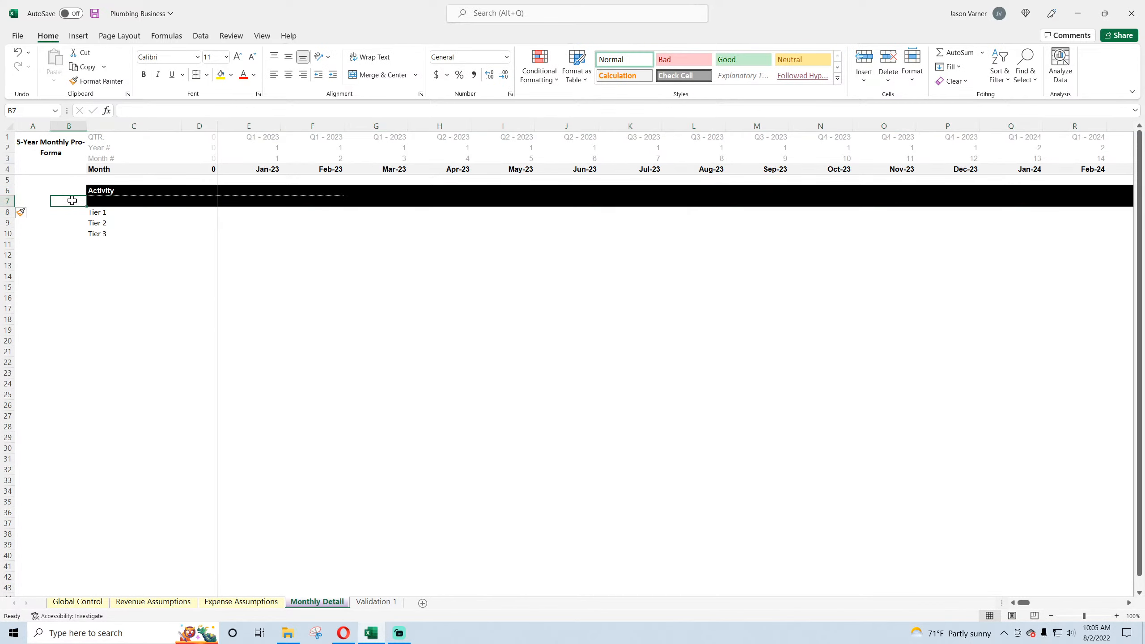
pyautogui.click(9, 201)
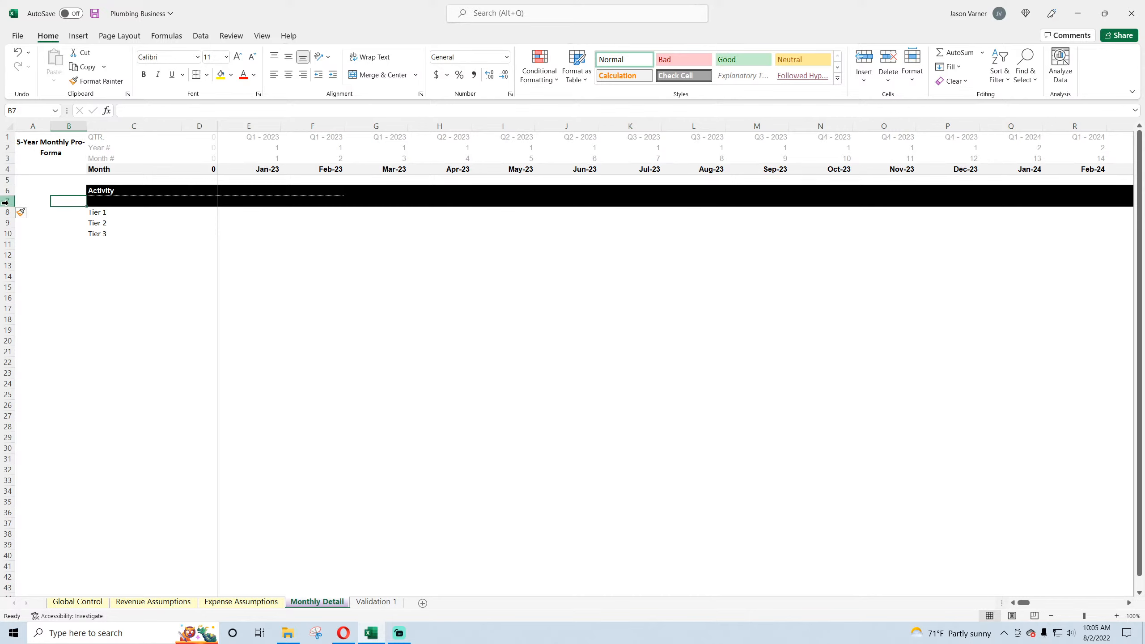
pyautogui.click(954, 83)
pyautogui.click(961, 113)
pyautogui.click(100, 199)
pyautogui.write('J')
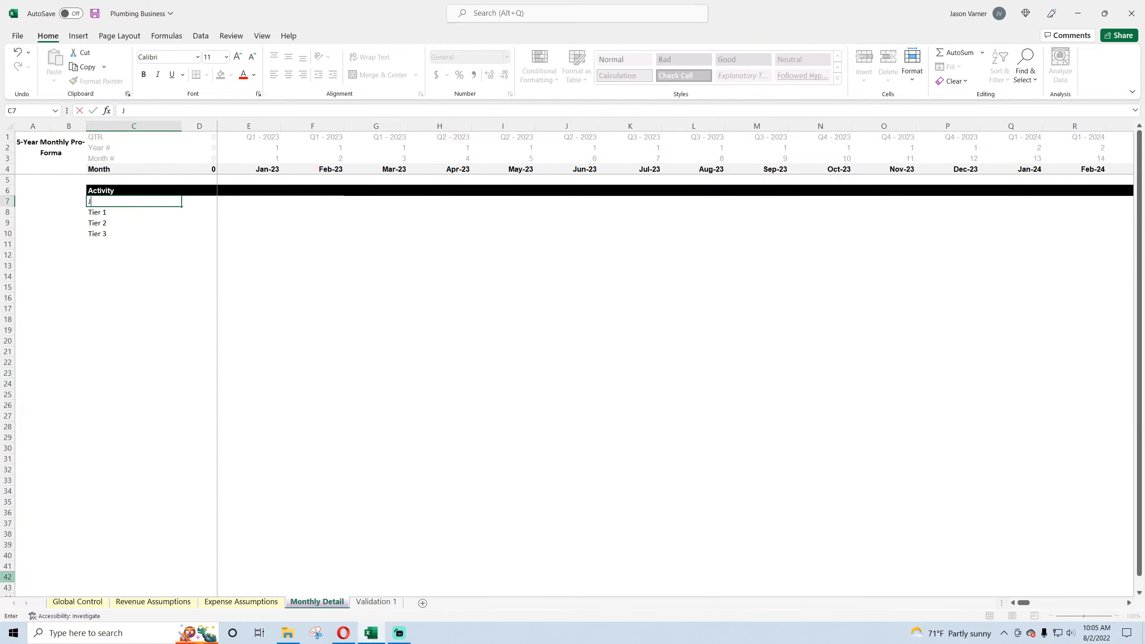
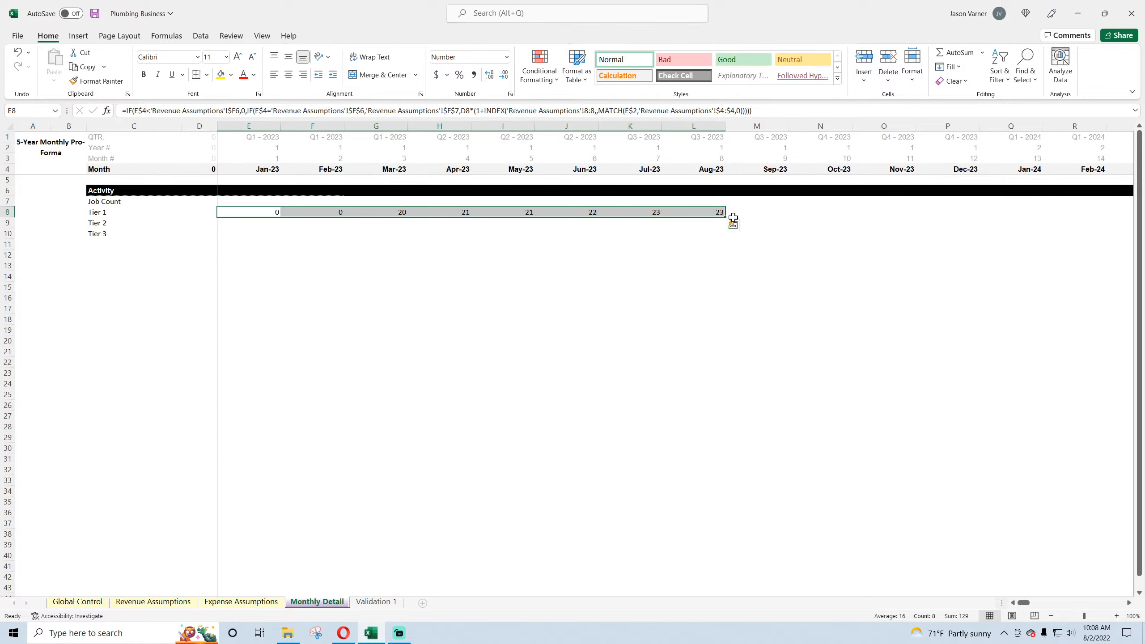
# - Fill the Tier 1 job count formula from Aug-23 across to Feb-24 in row 8
pyautogui.click(721, 214)
pyautogui.moveTo(726, 218); pyautogui.dragTo(1098, 225)
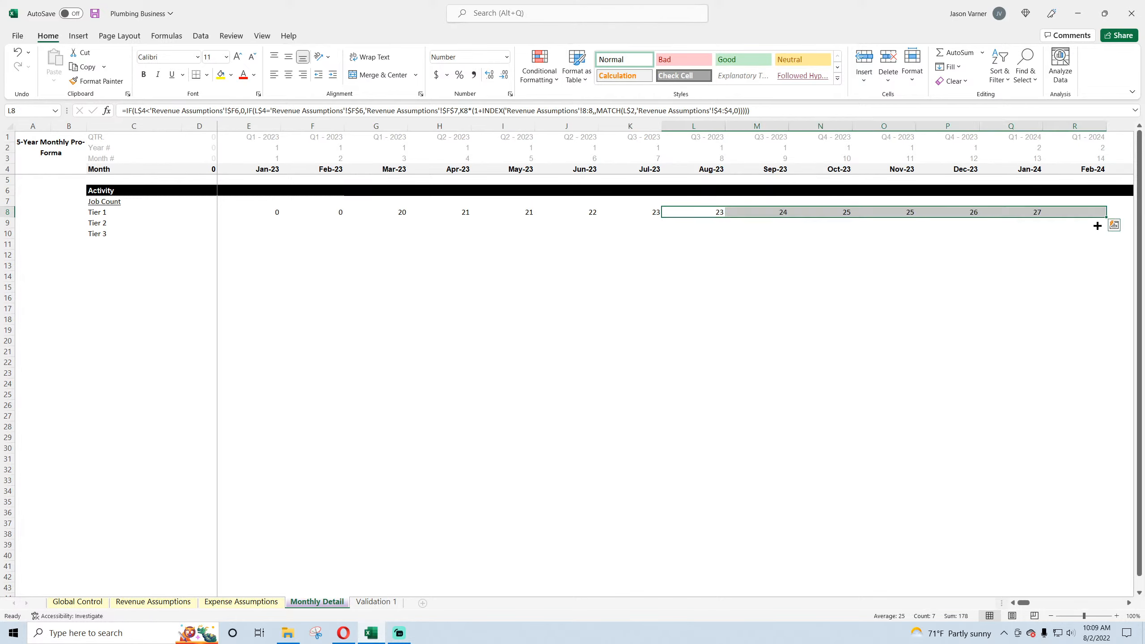
pyautogui.click(389, 214)
# - On Revenue Assumptions, set the Tier 1 monthly growth of job count for FY 2024 to 5%
pyautogui.click(167, 604)
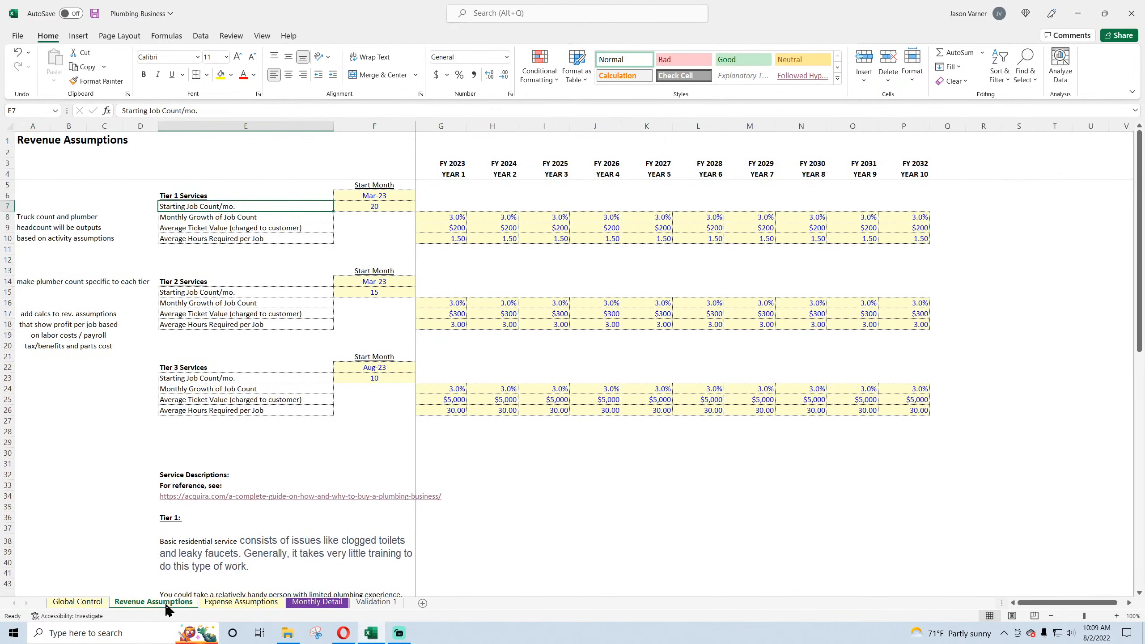
pyautogui.click(454, 218)
pyautogui.click(497, 217)
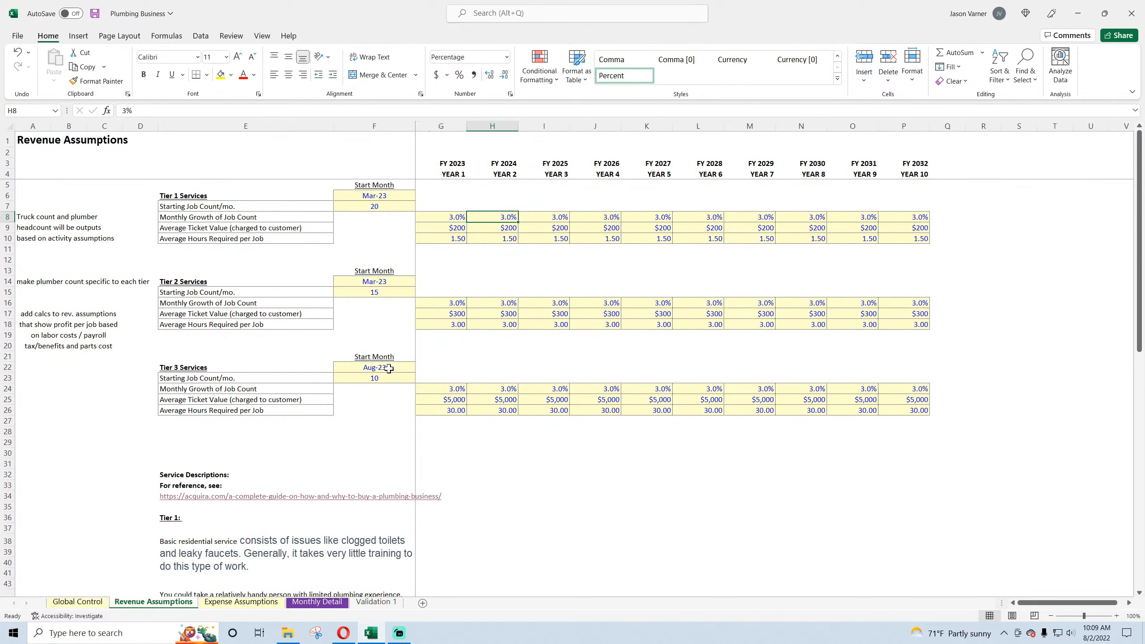
pyautogui.write('5')
pyautogui.press('Return')
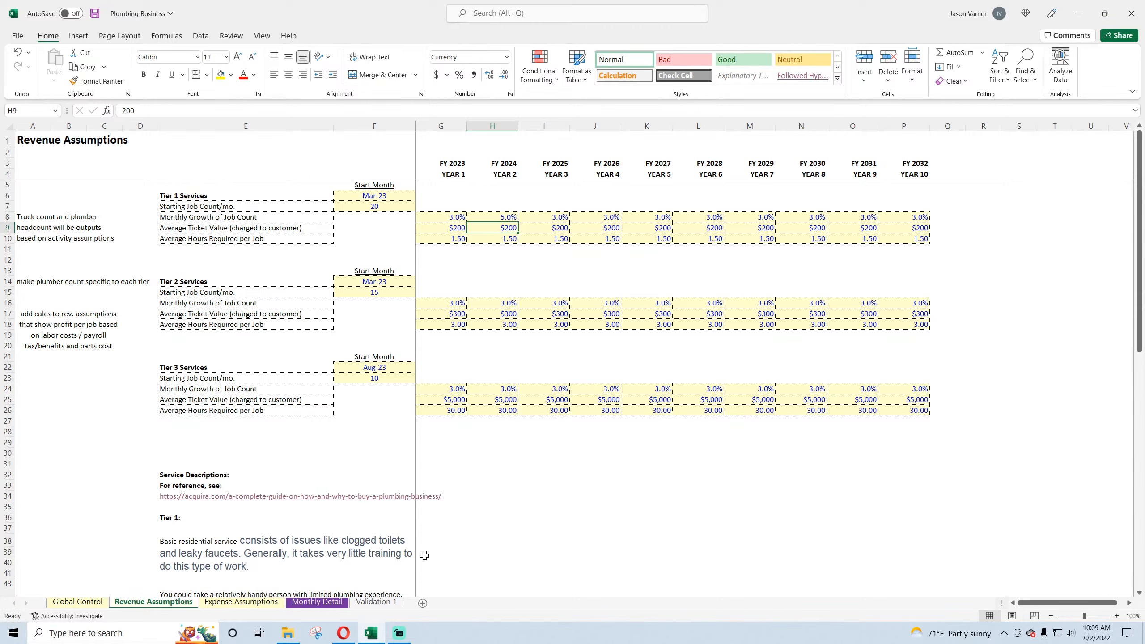
# - On Monthly Detail, enter a month-over-month growth check for Tier 1 in H10 with =(H8-G8)/G8
pyautogui.click(297, 606)
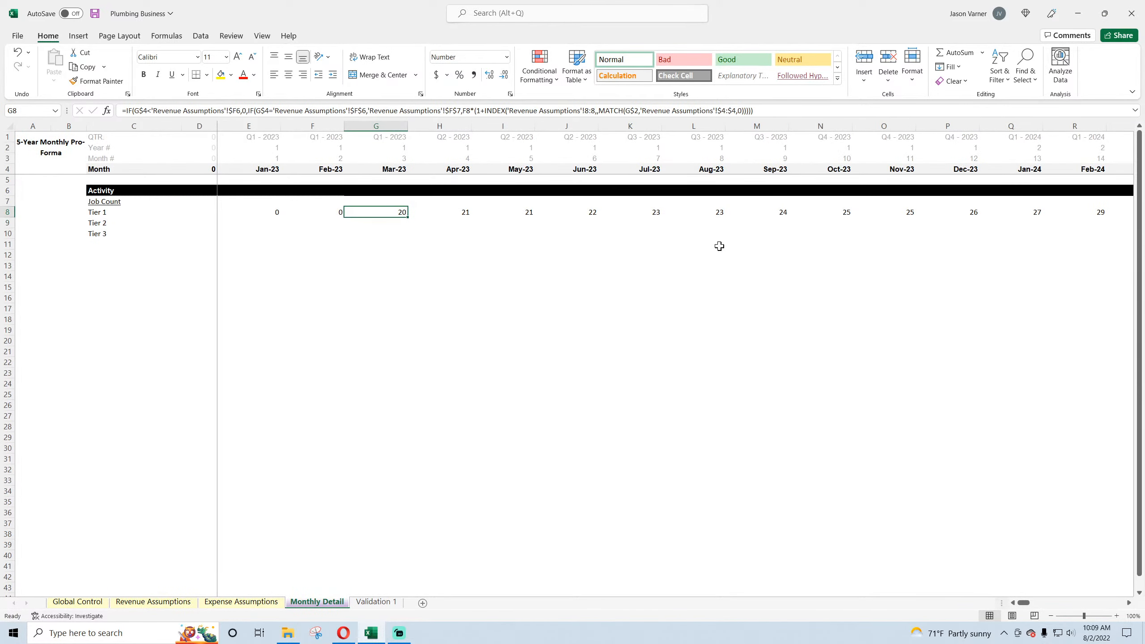
pyautogui.click(452, 230)
pyautogui.write('=')
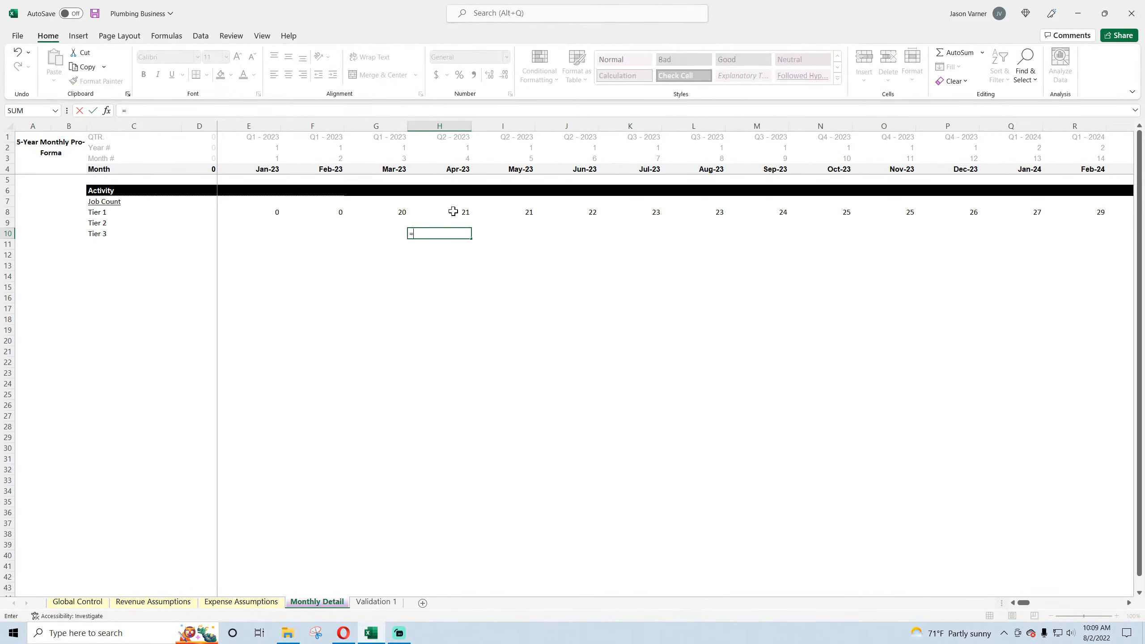
pyautogui.write('(')
pyautogui.click(451, 211)
pyautogui.write('-')
pyautogui.click(383, 212)
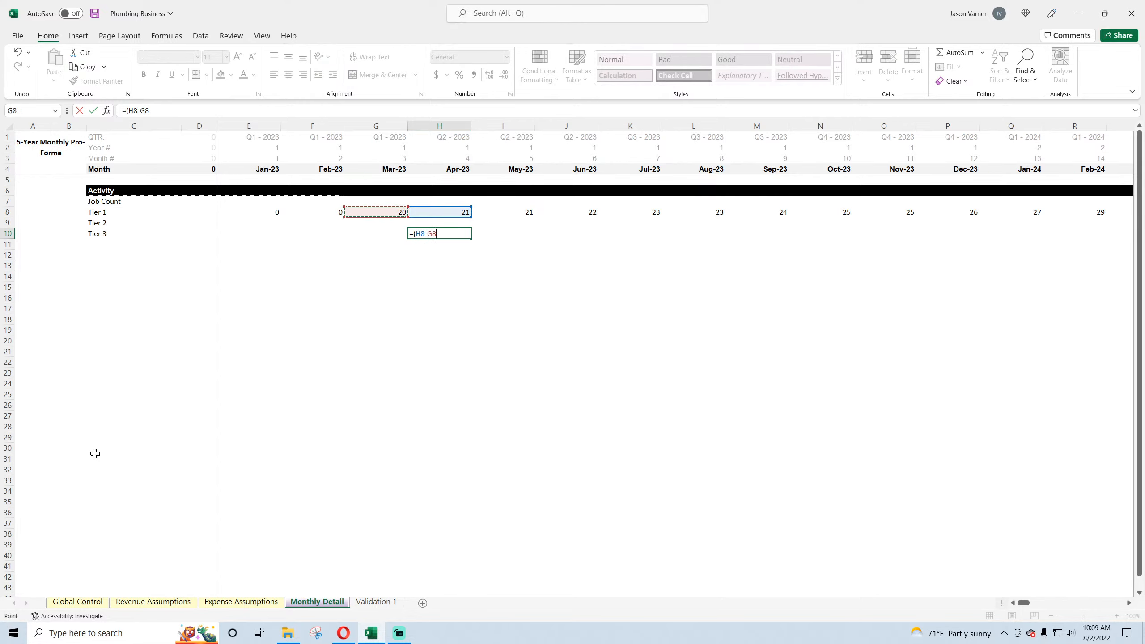
pyautogui.write(')/')
pyautogui.click(358, 211)
pyautogui.press('Return')
pyautogui.click(444, 232)
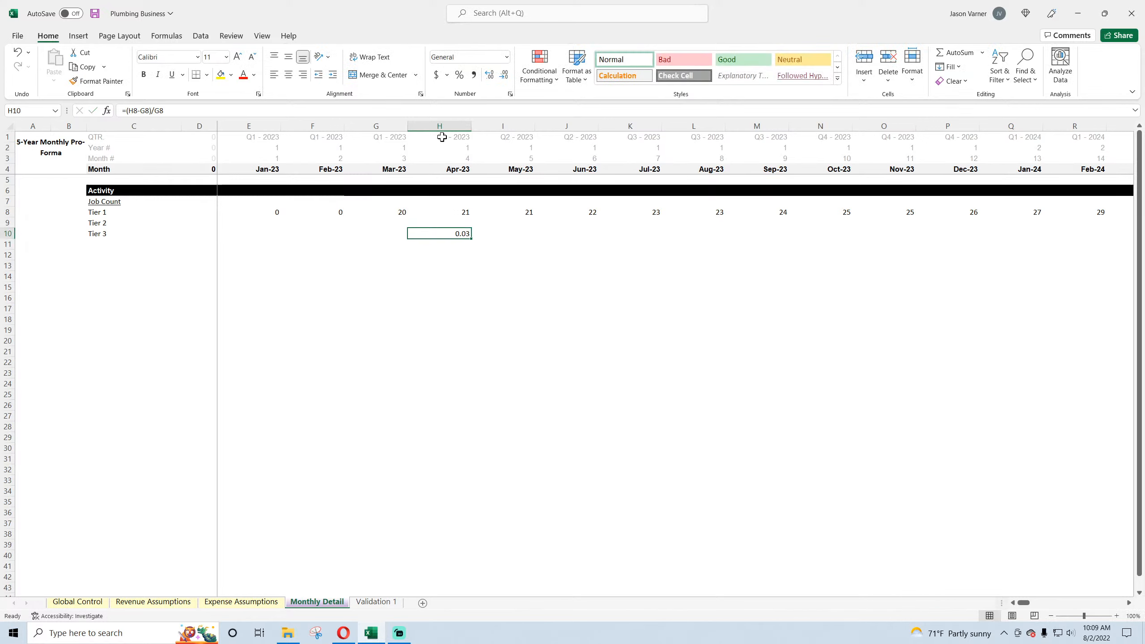
# - Format H10 as a percentage, fill the growth check across to Feb-24 and inspect the Jan-24 growth and job count
pyautogui.click(460, 74)
pyautogui.moveTo(471, 237); pyautogui.dragTo(1131, 224)
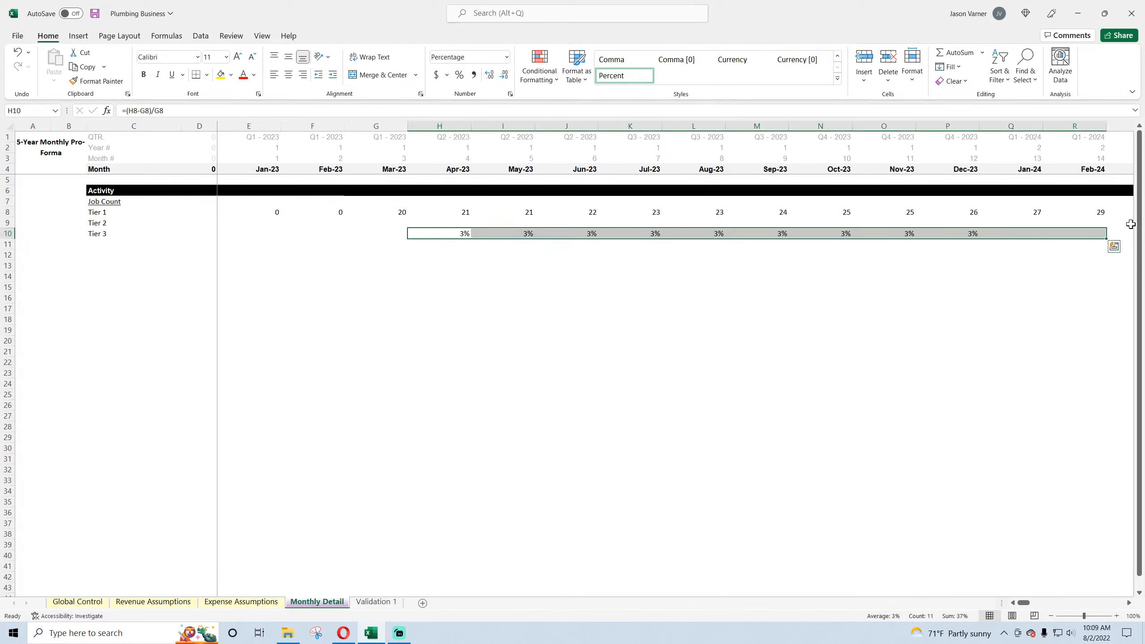
pyautogui.click(1014, 234)
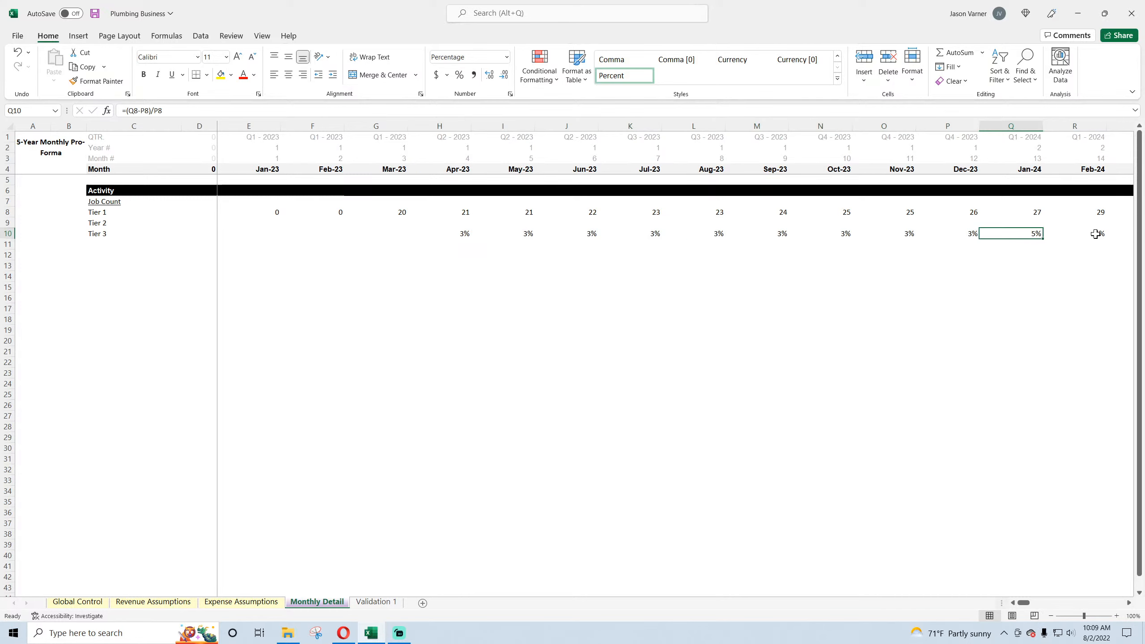
pyautogui.click(1026, 210)
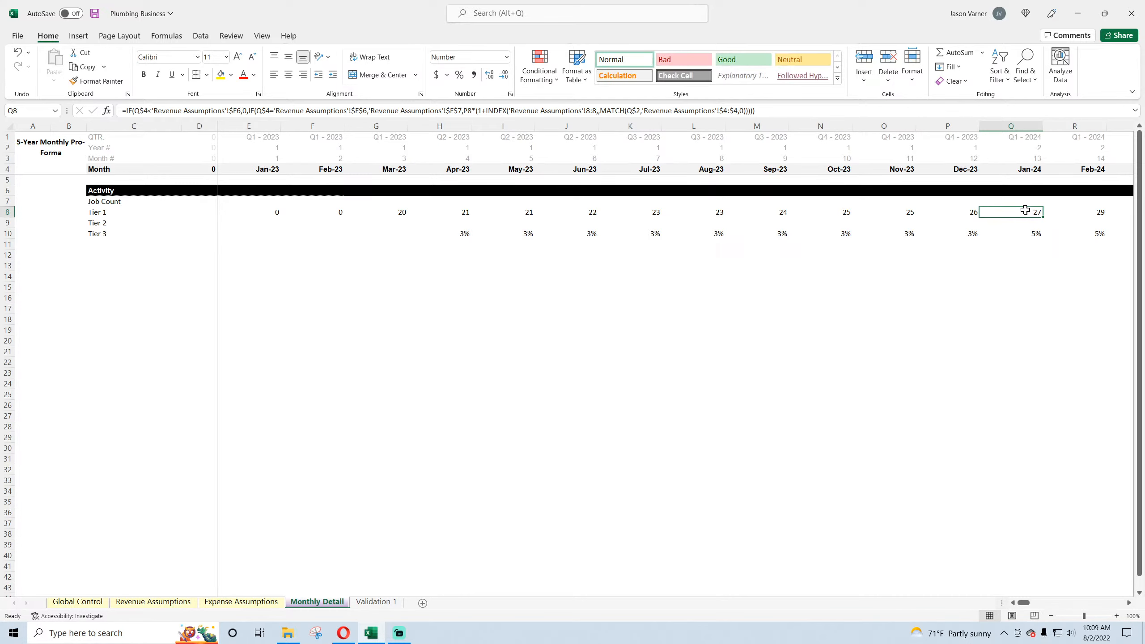
# - Extend the Tier 1 job counts and the growth check in rows 8 to 10 from Apr-23 through Dec-32
pyautogui.click(402, 211)
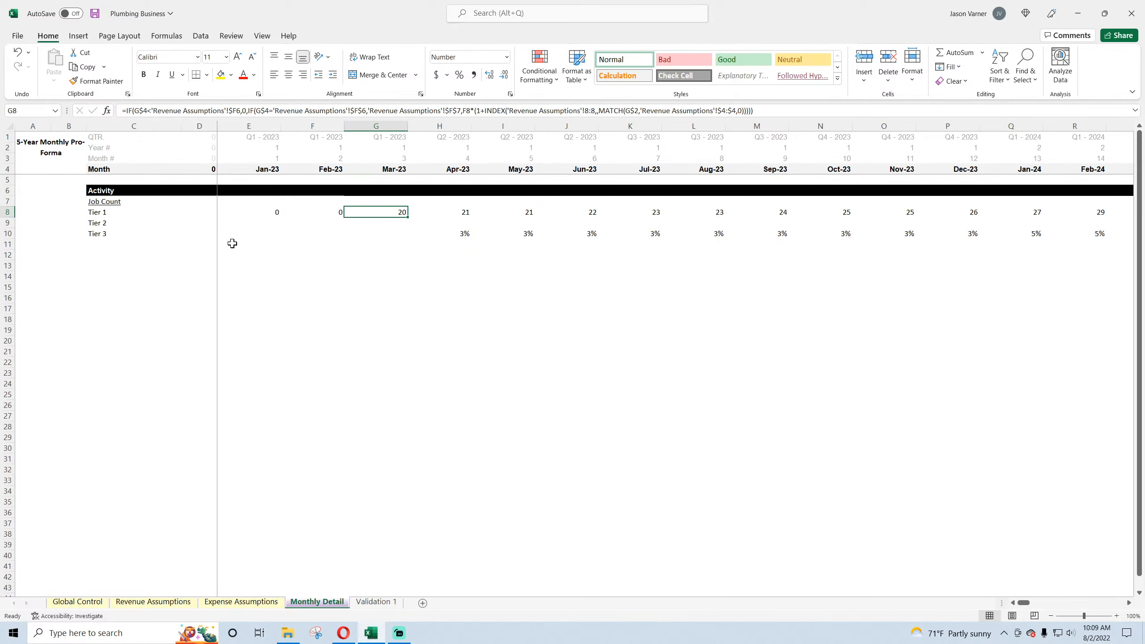
pyautogui.click(6, 244)
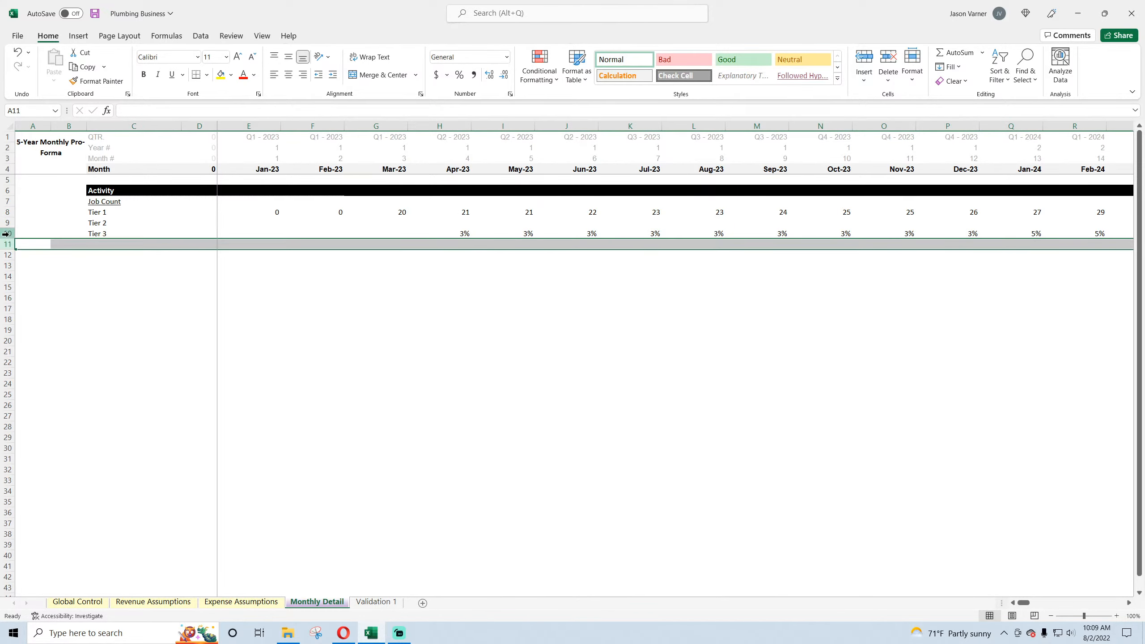
pyautogui.click(6, 233)
pyautogui.click(346, 336)
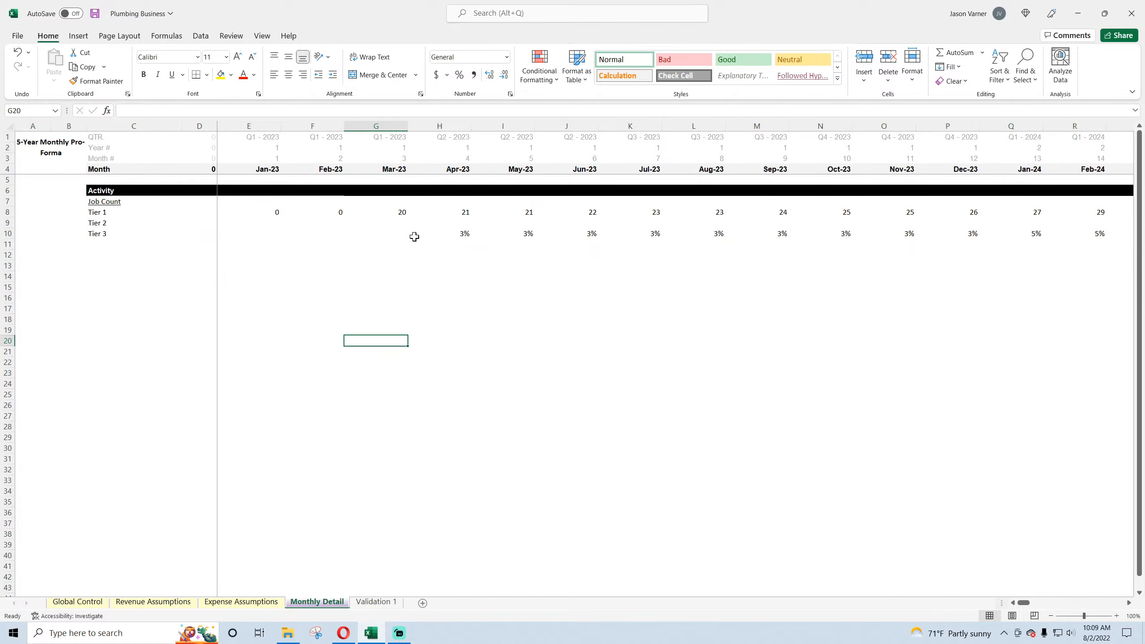
pyautogui.moveTo(471, 212); pyautogui.dragTo(1019, 276)
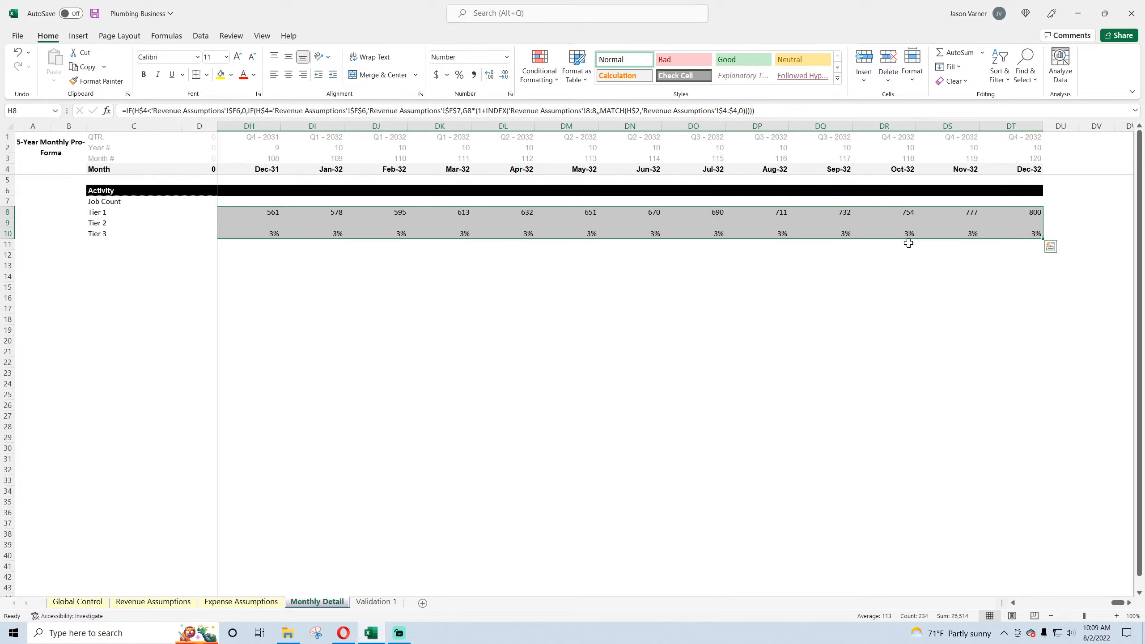
# - Clear the Tier 1 month-over-month growth check from row 10 of Monthly Detail and save the workbook
pyautogui.click(1052, 234)
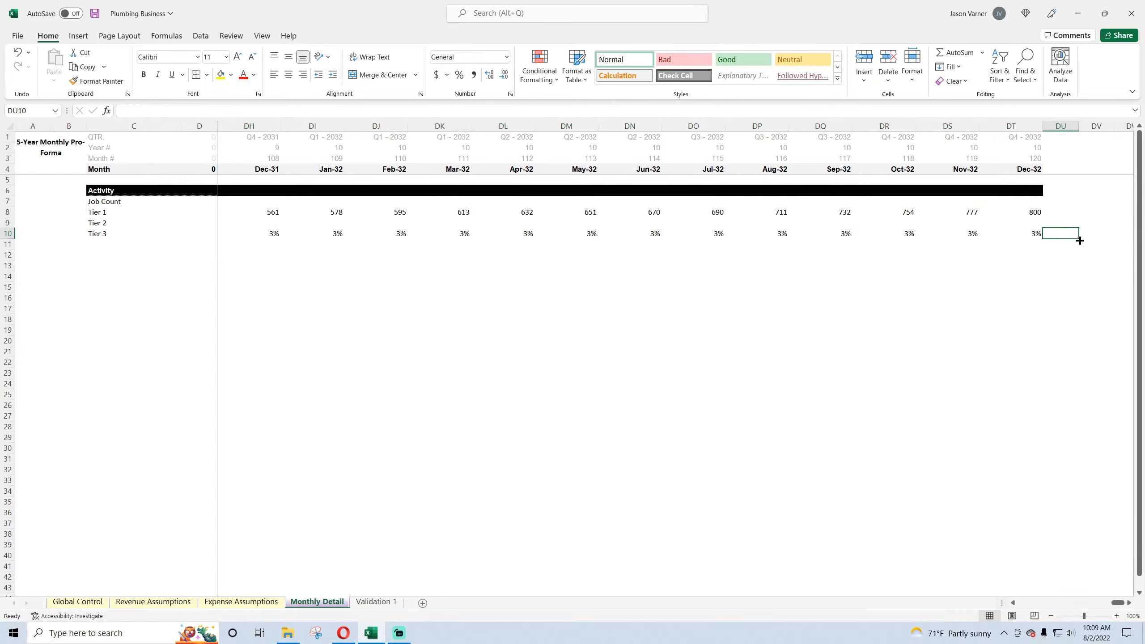
pyautogui.moveTo(1078, 239); pyautogui.dragTo(283, 275)
pyautogui.press('Delete')
pyautogui.click(378, 329)
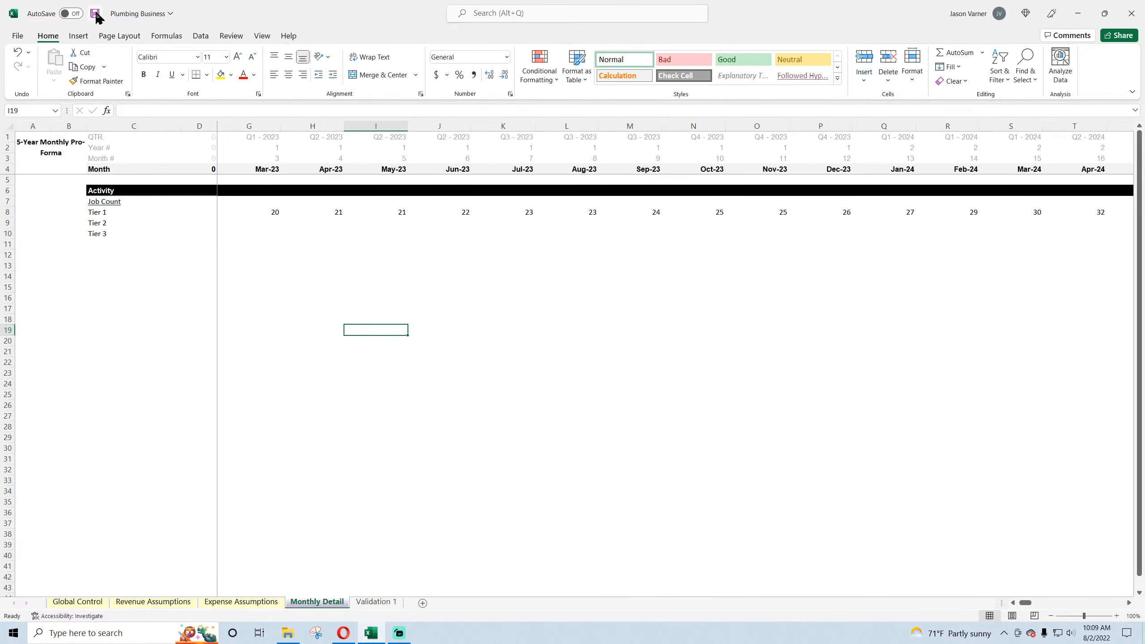
pyautogui.click(95, 13)
pyautogui.click(465, 382)
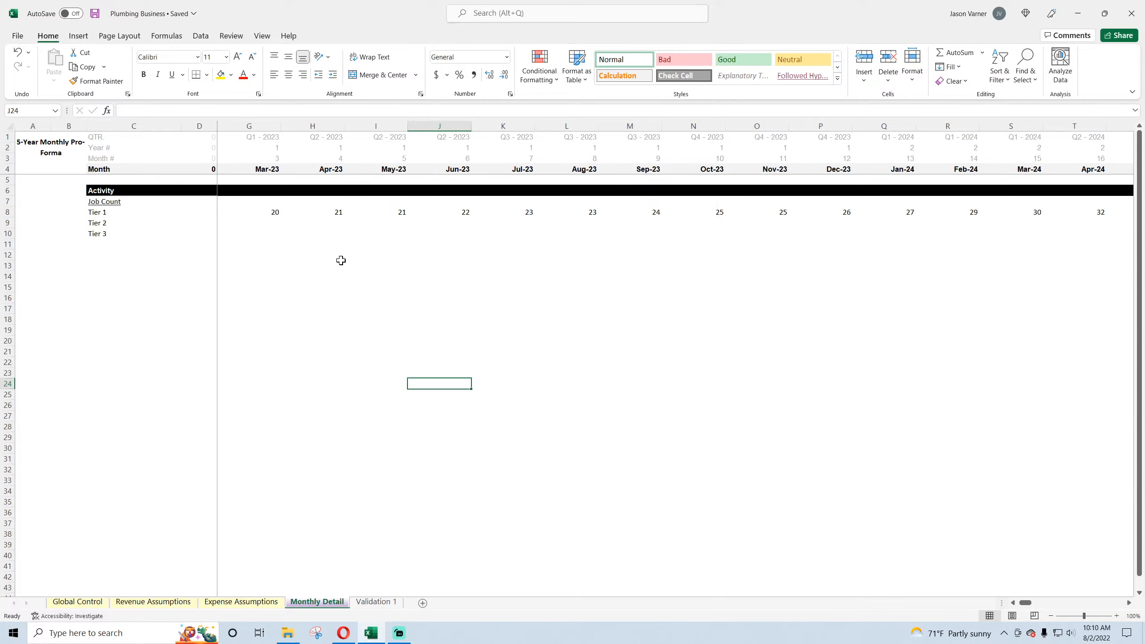
# - Copy the Mar-23 job count formula from G8 to Tier 2 in G9 and look up the Tier 2 start month's cell on Revenue Assumptions
pyautogui.click(277, 213)
pyautogui.moveTo(281, 217); pyautogui.dragTo(280, 228)
pyautogui.click(144, 603)
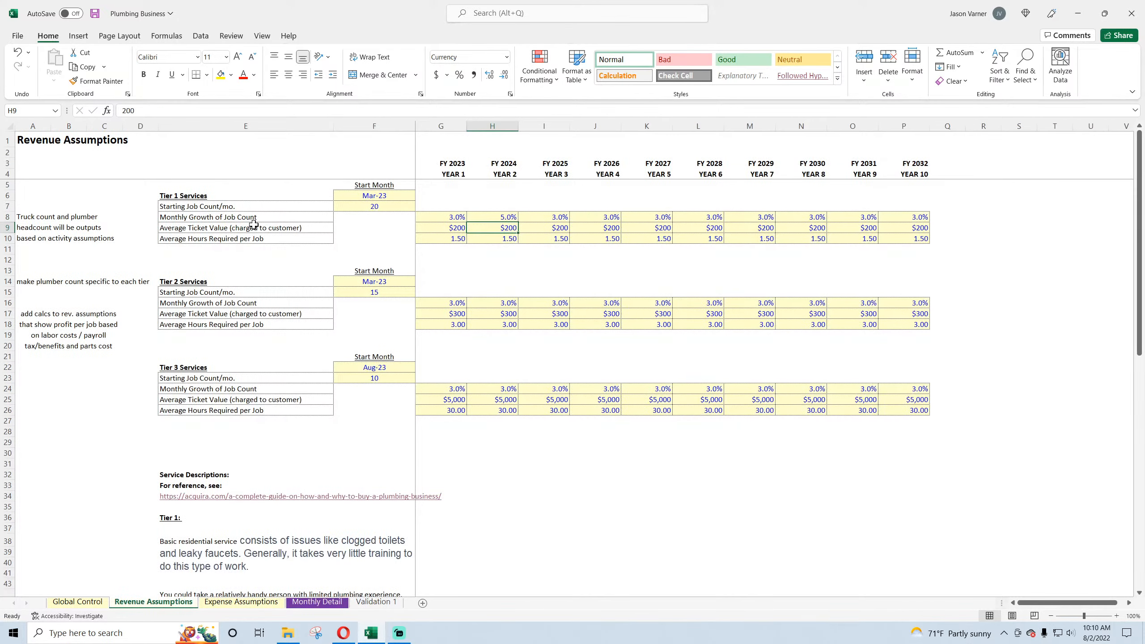
pyautogui.click(382, 282)
pyautogui.click(377, 197)
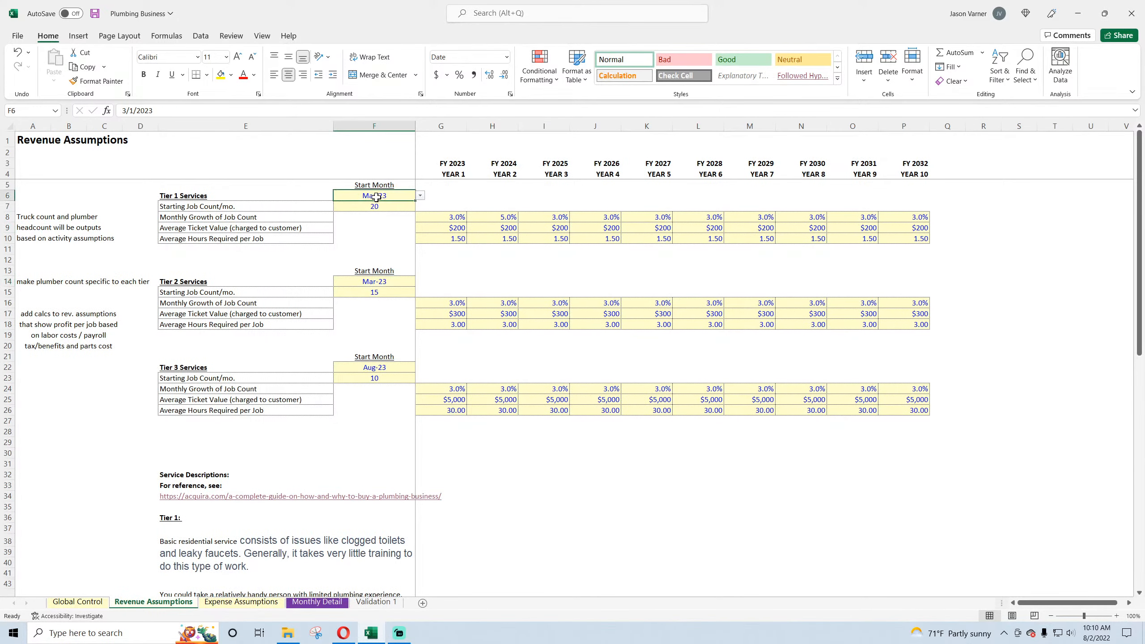
pyautogui.click(375, 206)
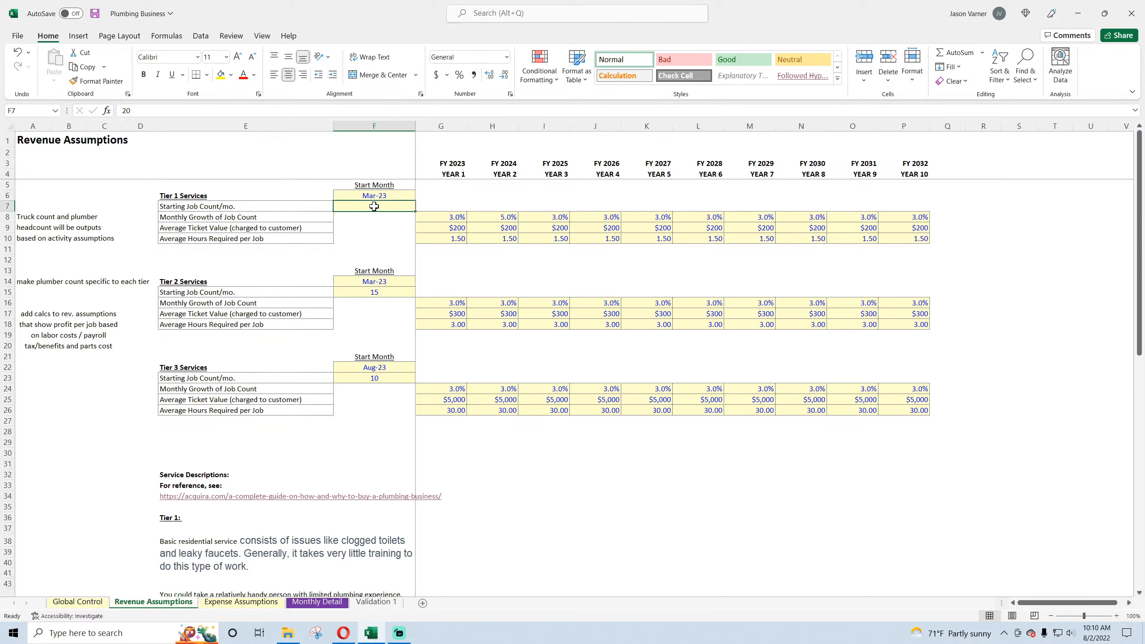
pyautogui.click(382, 284)
pyautogui.click(317, 602)
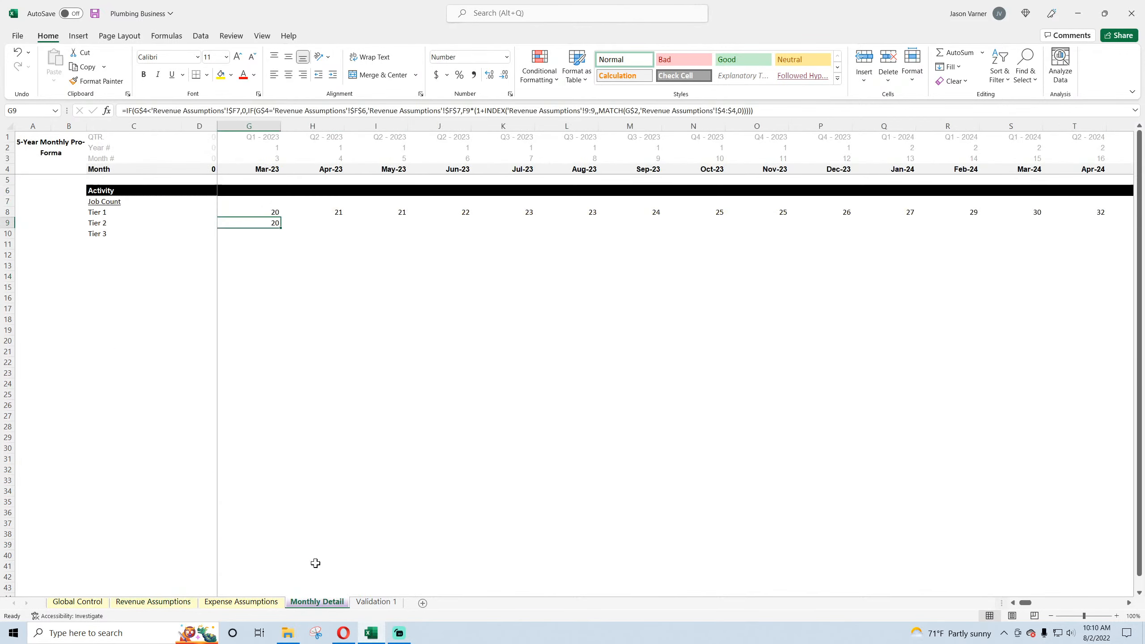
# - In G9, change the Revenue Assumptions references to $F15 in the first test, $F$14 in the second test and $F$15 for the starting count
pyautogui.click(243, 111)
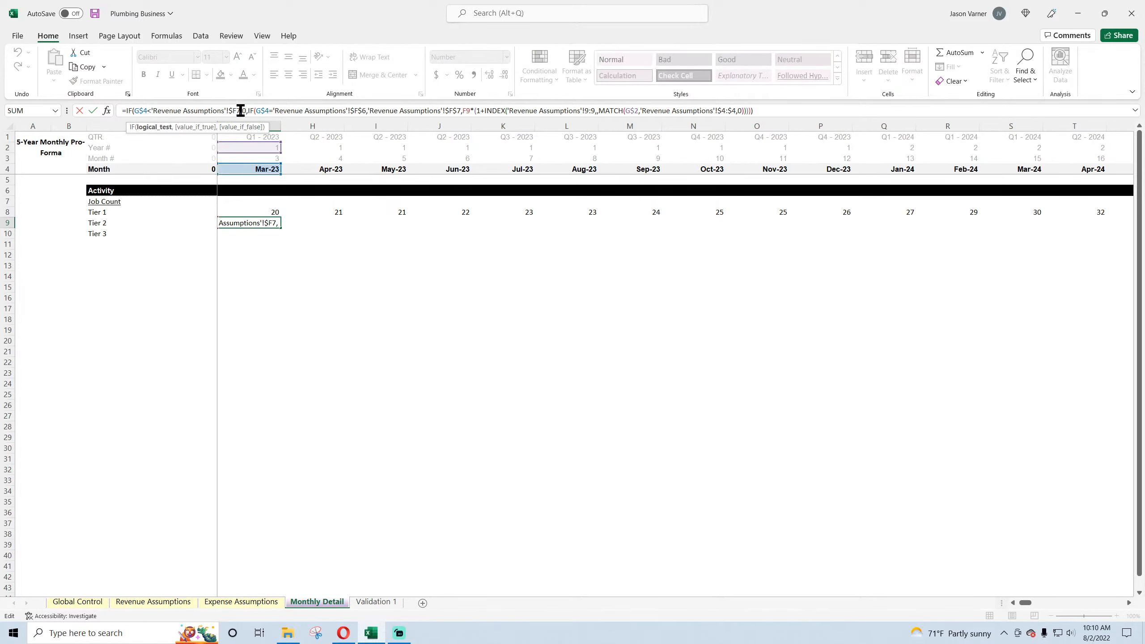
pyautogui.click(363, 110)
pyautogui.press('BackSpace')
pyautogui.write('14')
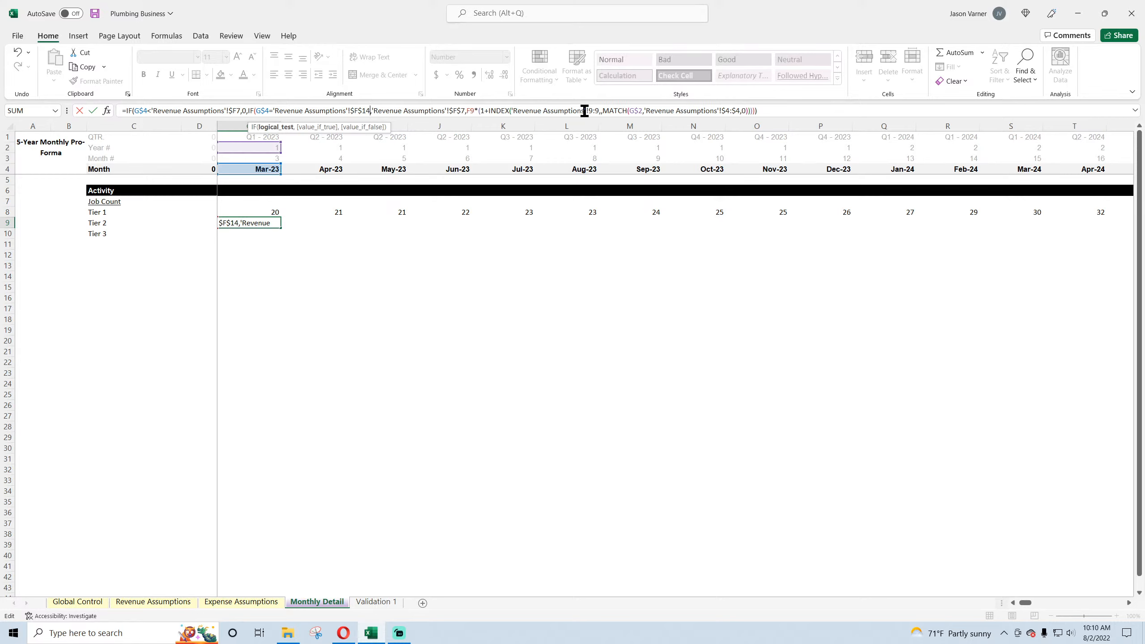
pyautogui.click(239, 110)
pyautogui.write('5')
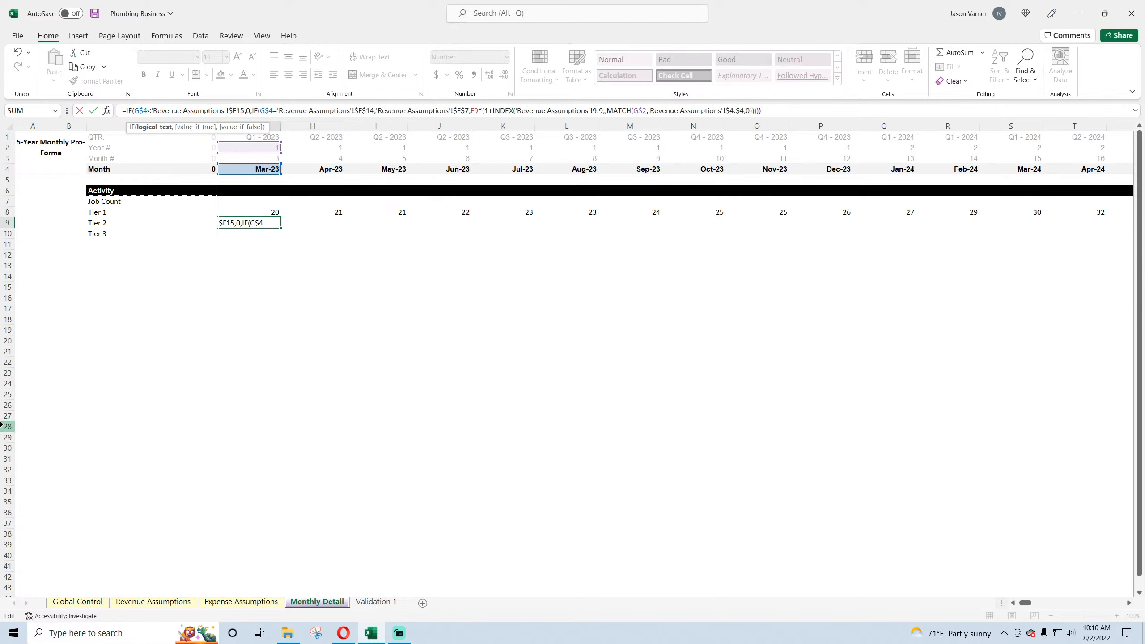
pyautogui.click(469, 110)
pyautogui.press('BackSpace')
pyautogui.write('15')
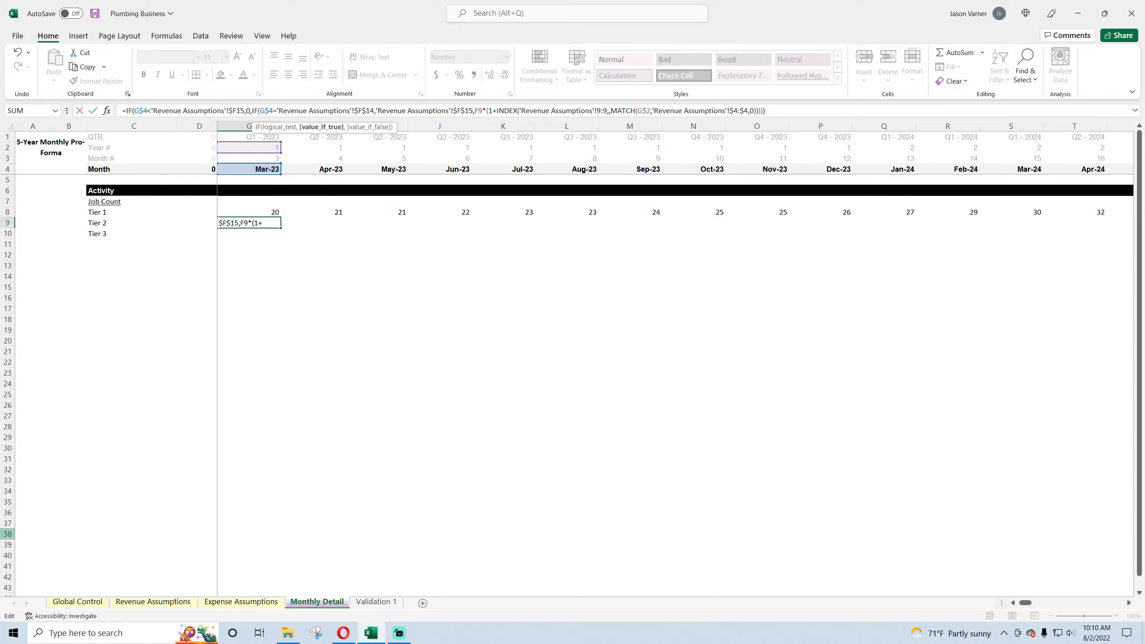
pyautogui.press('Return')
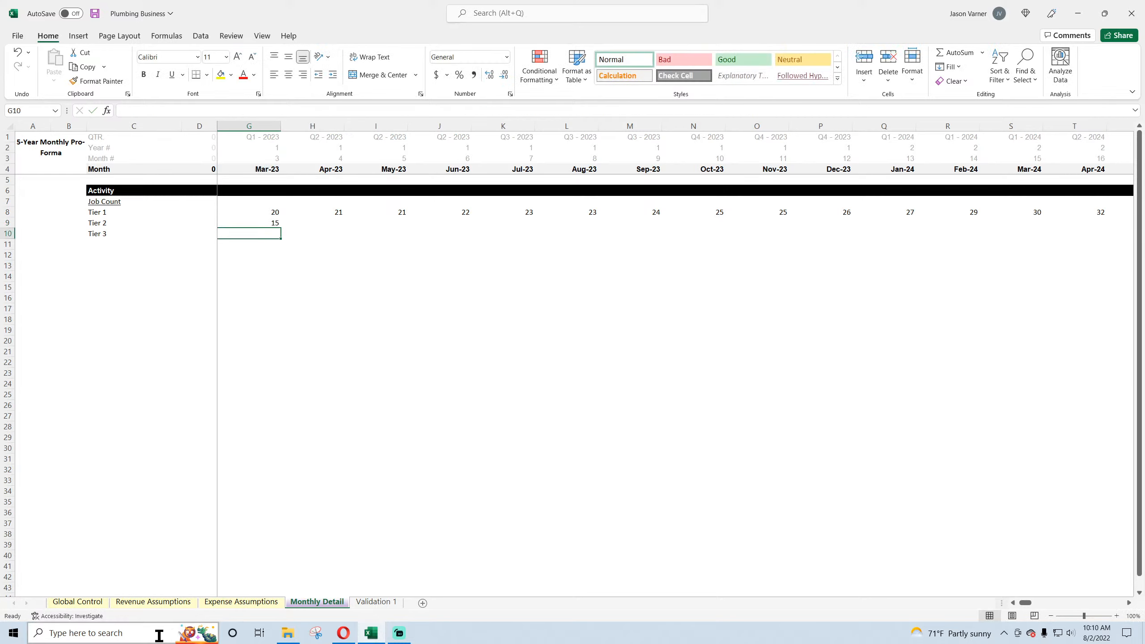
# - Point the INDEX growth lookup in G9 at Revenue Assumptions row 16:16 and fill the Tier 2 job count across through Jun-24
pyautogui.click(152, 602)
pyautogui.click(446, 301)
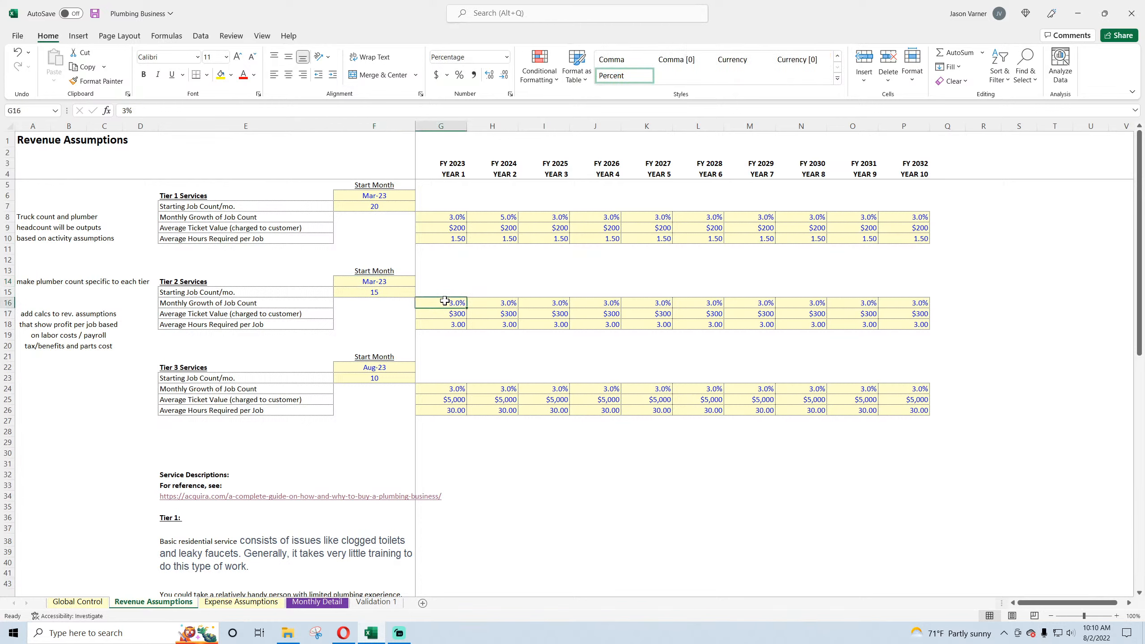
pyautogui.click(317, 602)
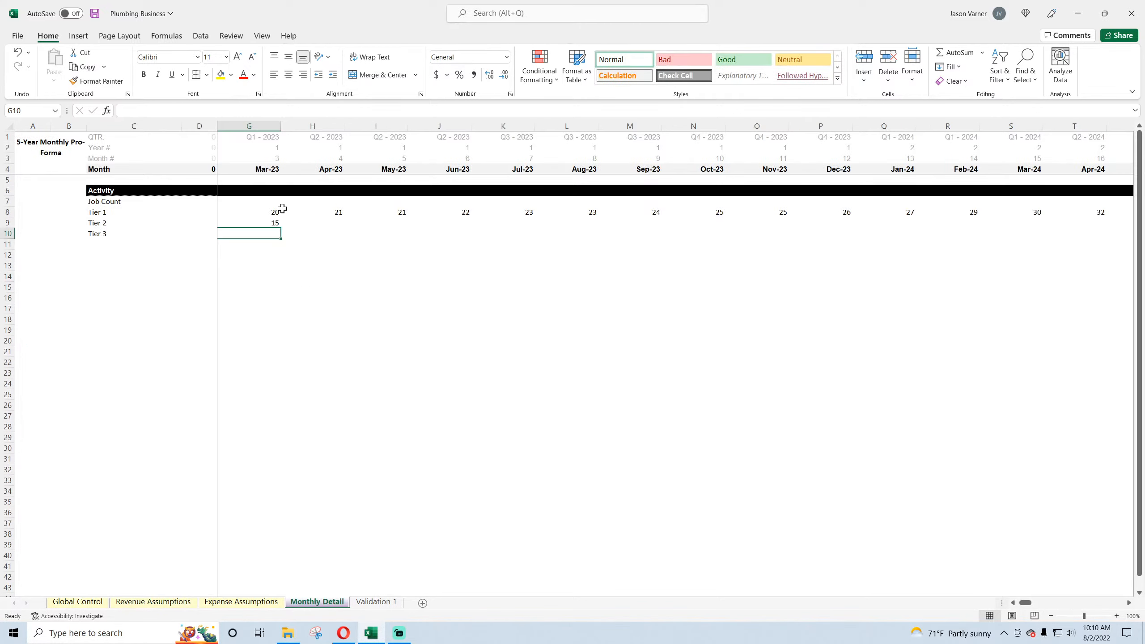
pyautogui.click(252, 224)
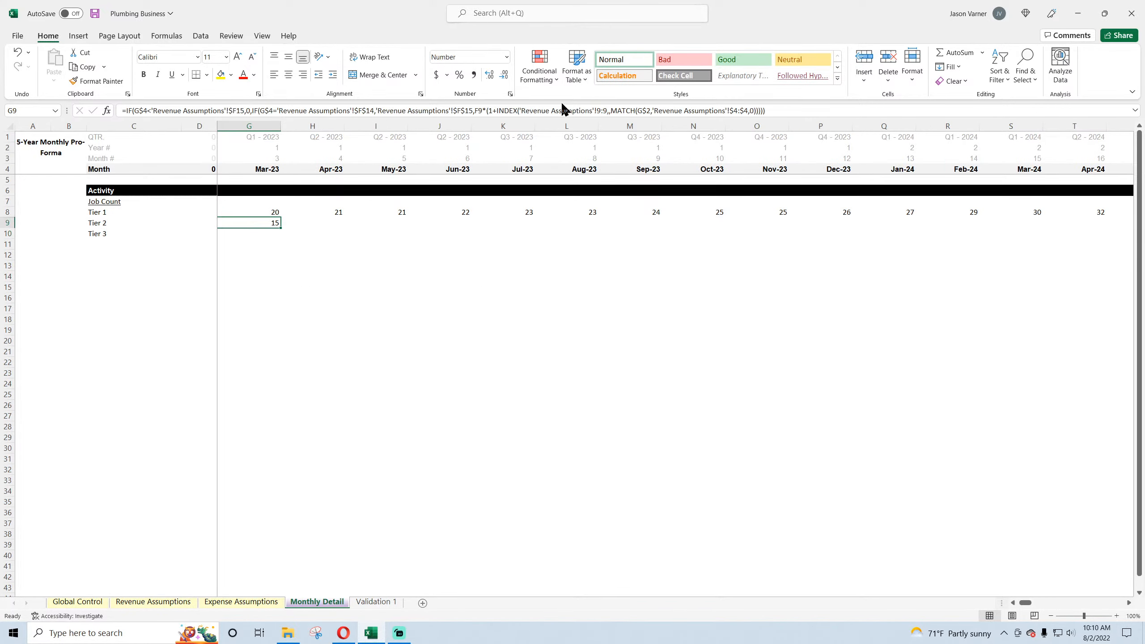
pyautogui.click(602, 110)
pyautogui.press('BackSpace')
pyautogui.write('16')
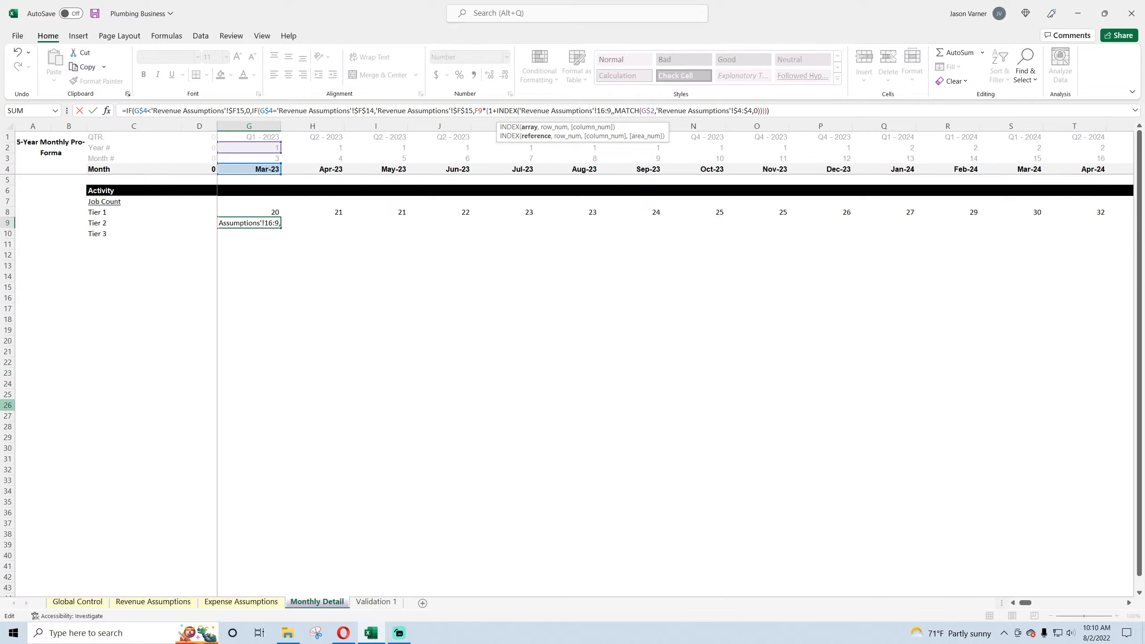
pyautogui.press('BackSpace')
pyautogui.write('16')
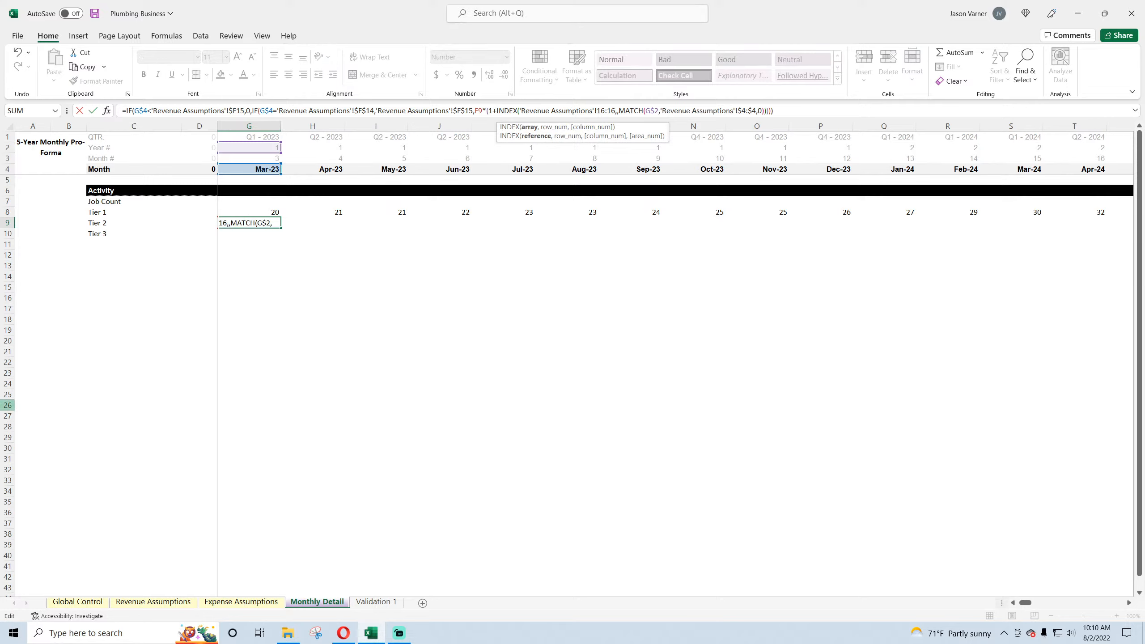
pyautogui.click(255, 221)
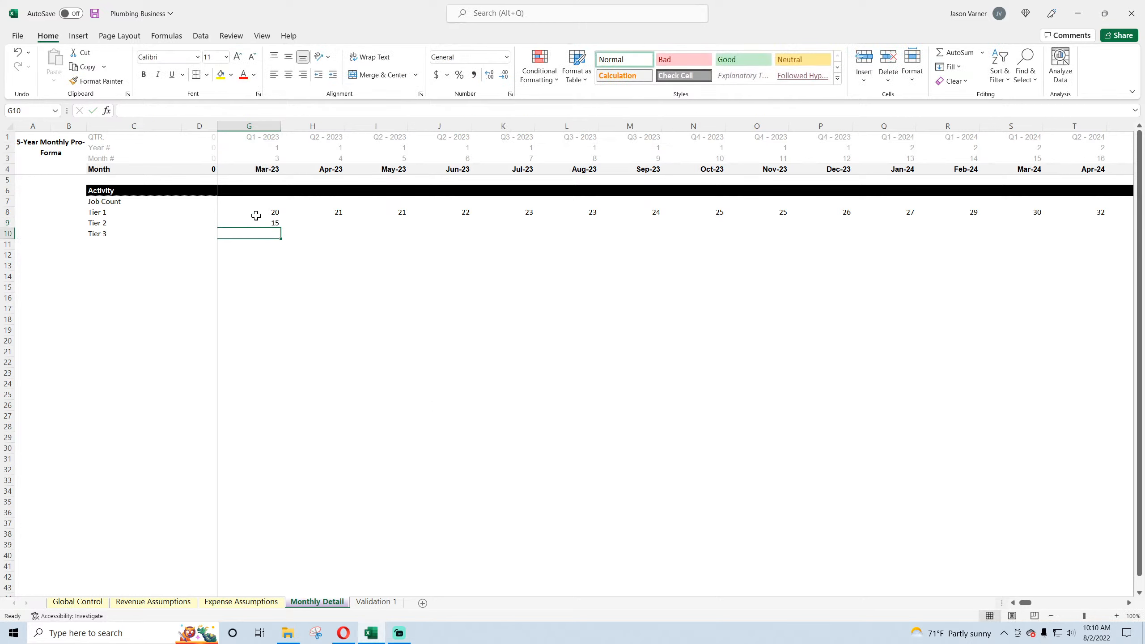
pyautogui.moveTo(281, 228); pyautogui.dragTo(775, 389)
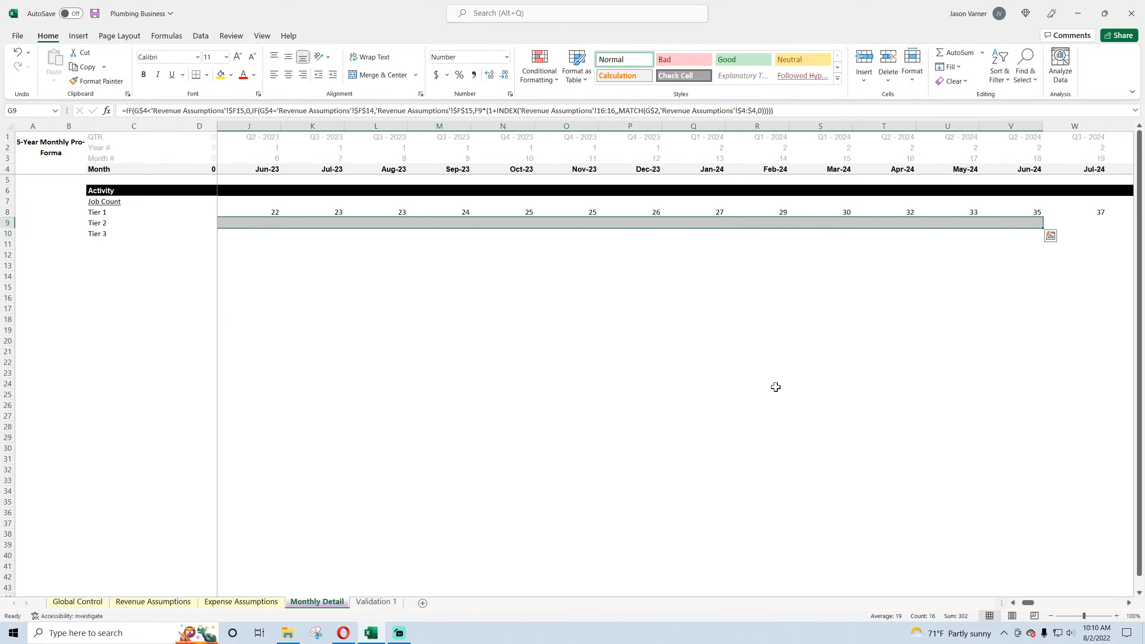
pyautogui.moveTo(1032, 605); pyautogui.dragTo(974, 600)
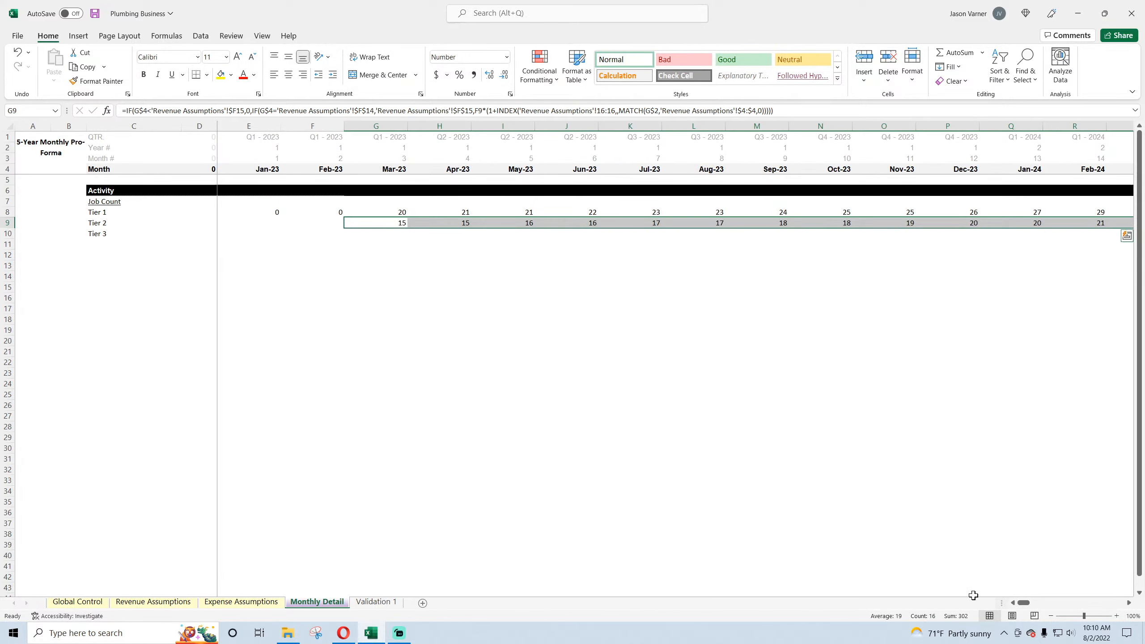
# - Set the Tier 2 start month on Revenue Assumptions to Apr-23 and inspect the Apr-23 Tier 2 job count on Monthly Detail
pyautogui.click(156, 604)
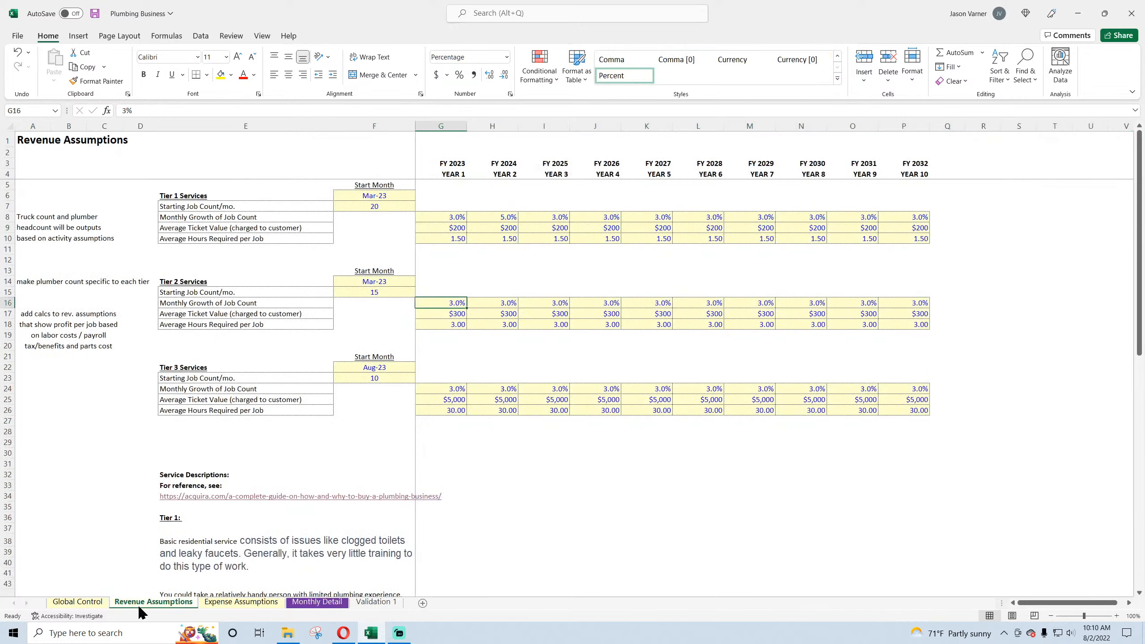
pyautogui.click(404, 280)
pyautogui.click(420, 281)
pyautogui.click(397, 299)
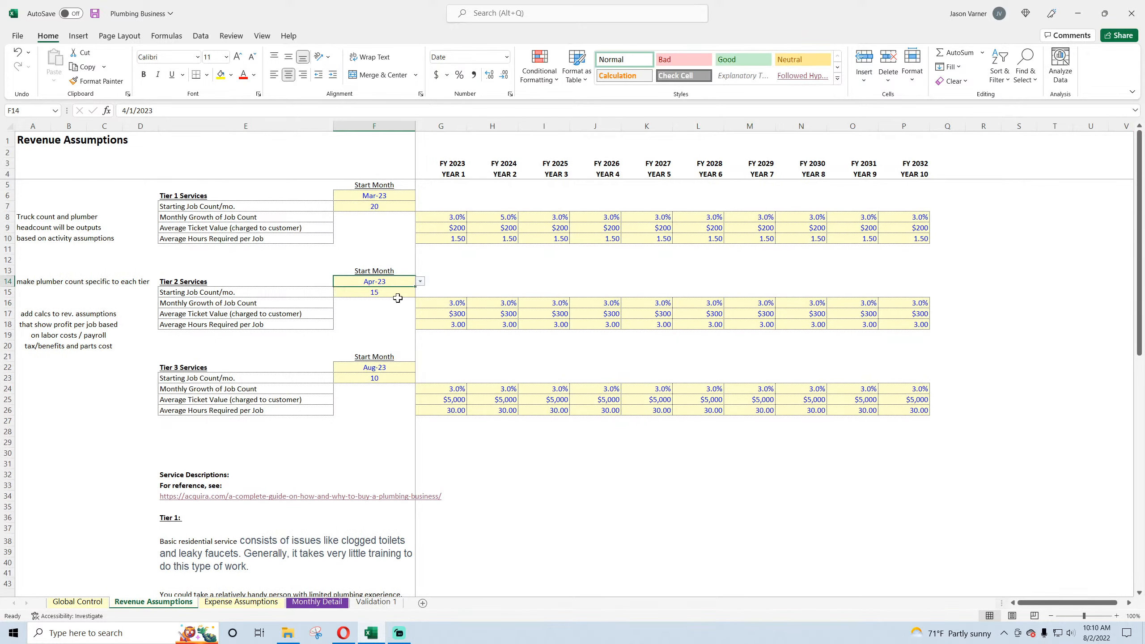
pyautogui.click(328, 603)
pyautogui.click(462, 224)
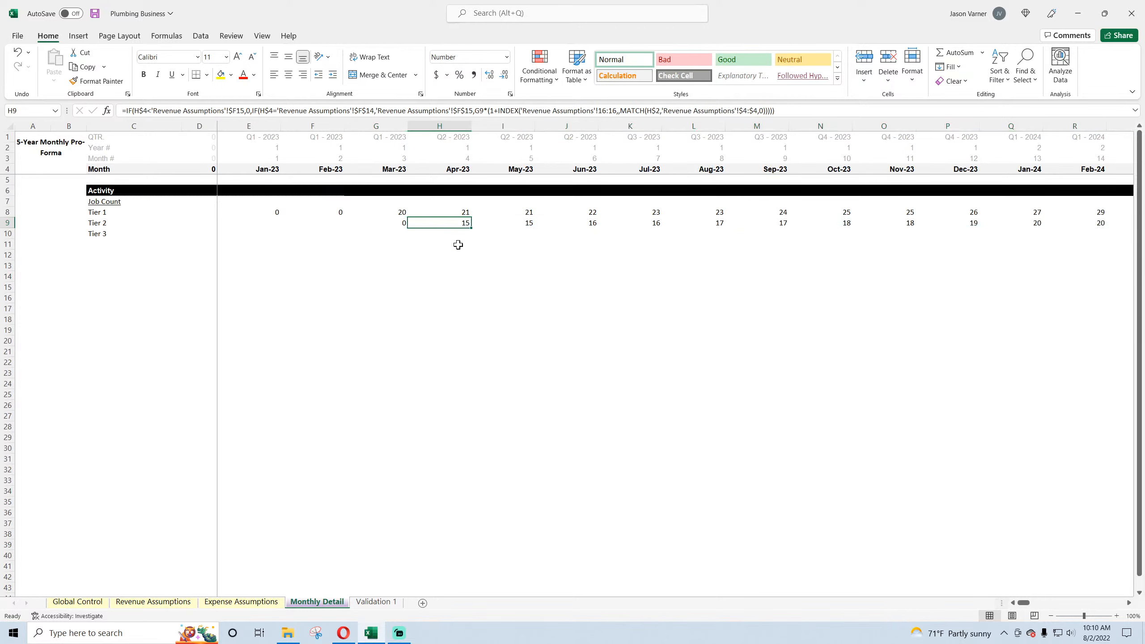
# - Enter a Tier 2 month-over-month growth check in I10 with =(I9-H9)/H9 and fill it across to Feb-24
pyautogui.click(520, 233)
pyautogui.write('=')
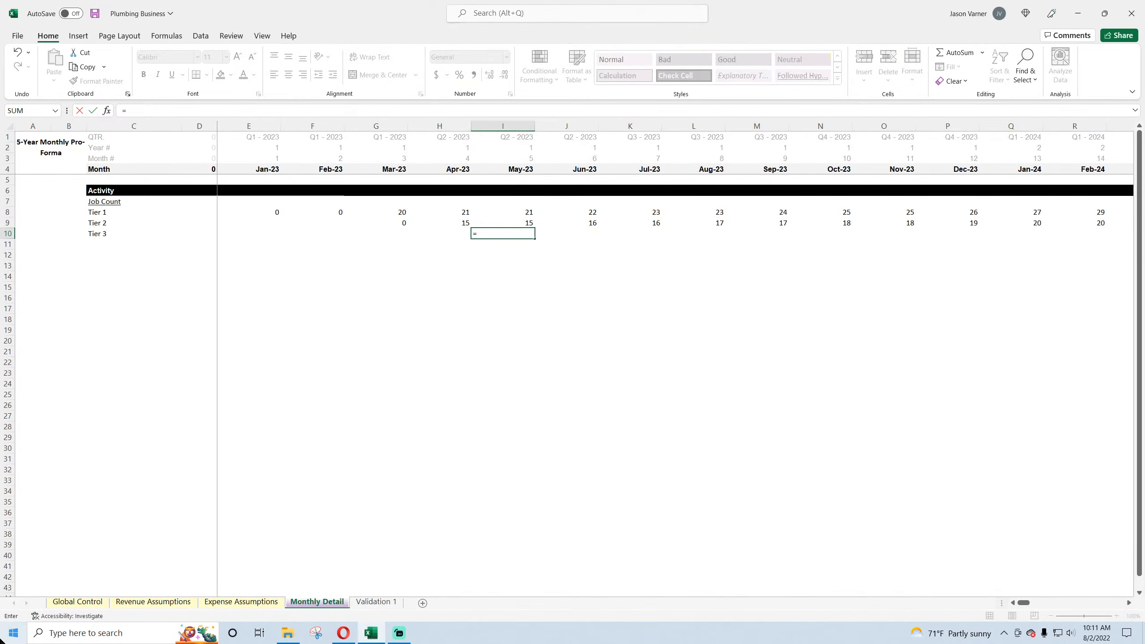
pyautogui.write('(')
pyautogui.click(526, 222)
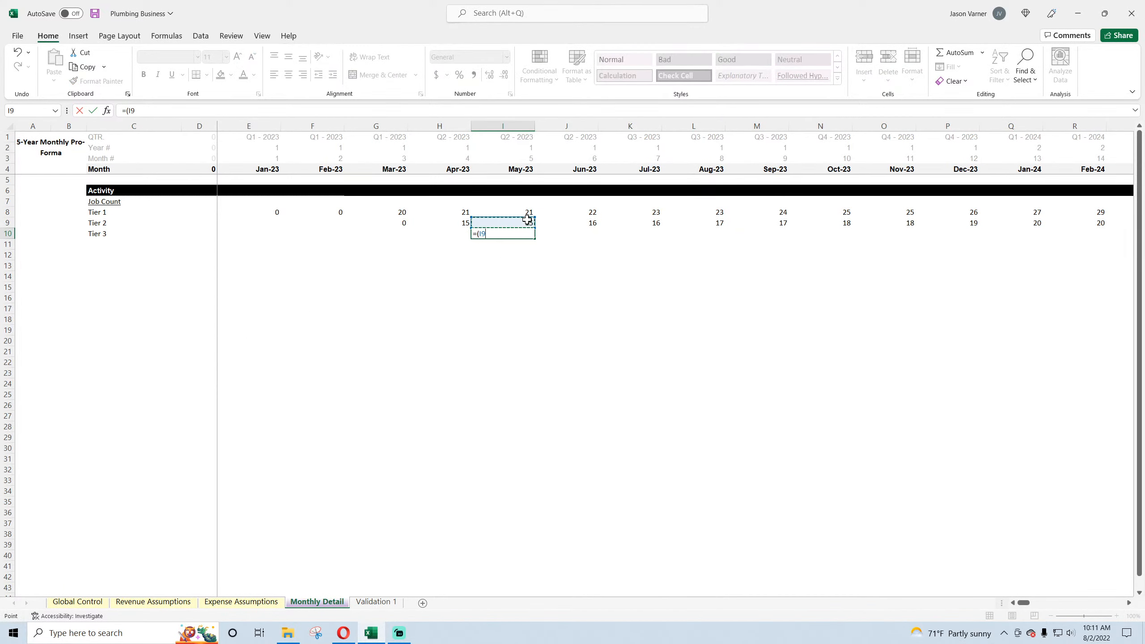
pyautogui.write('-')
pyautogui.click(461, 221)
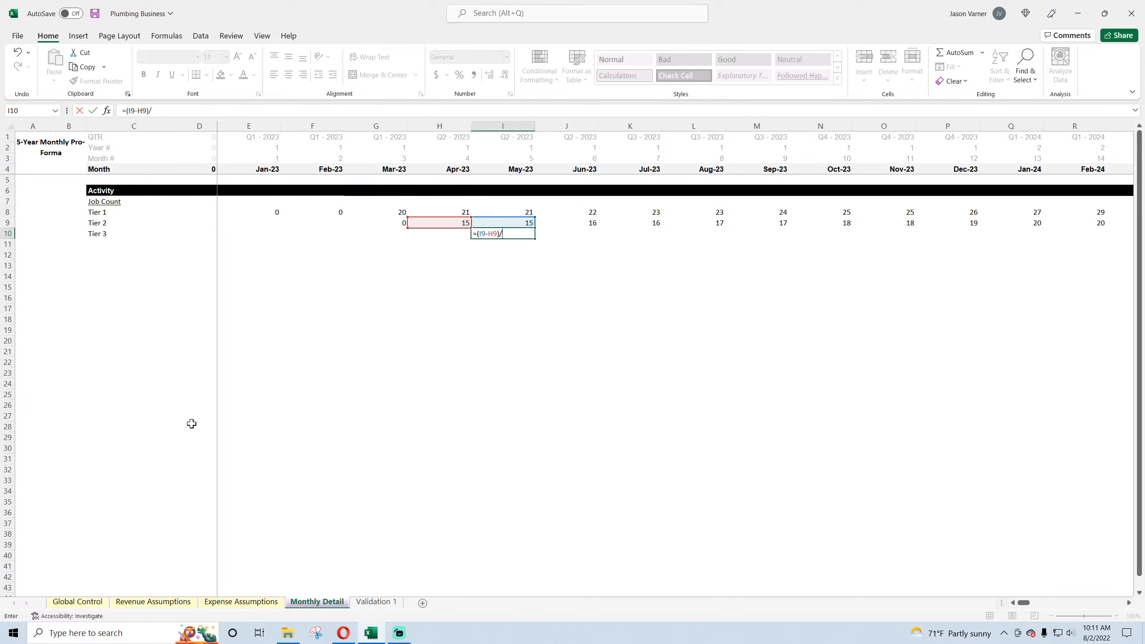
pyautogui.click(455, 224)
pyautogui.press('Return')
pyautogui.click(526, 233)
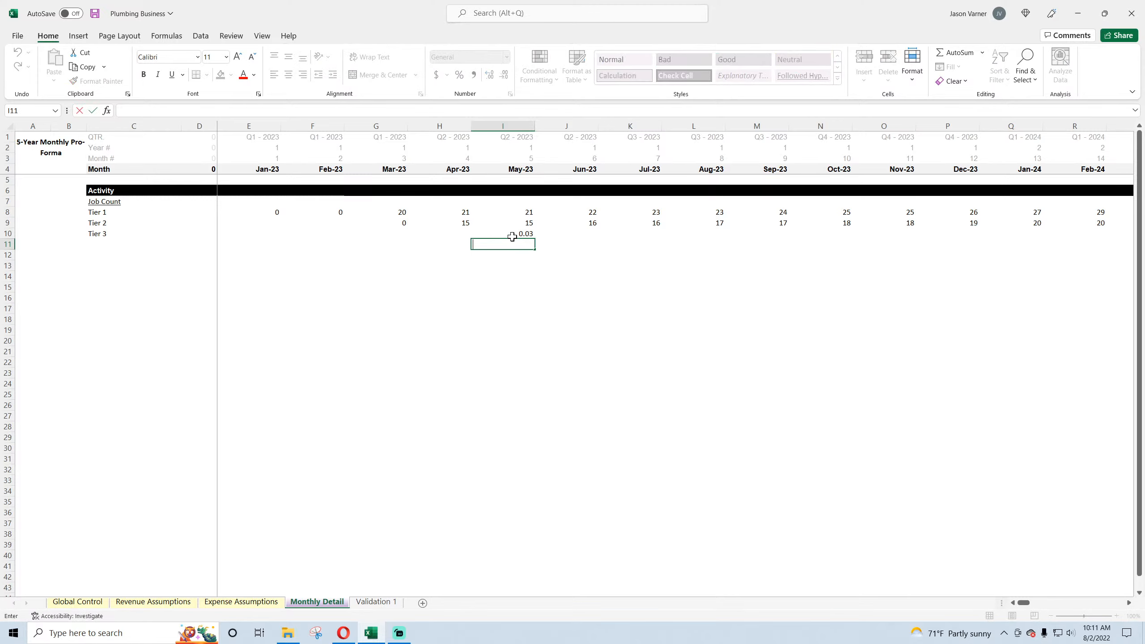
pyautogui.moveTo(536, 236); pyautogui.dragTo(1105, 247)
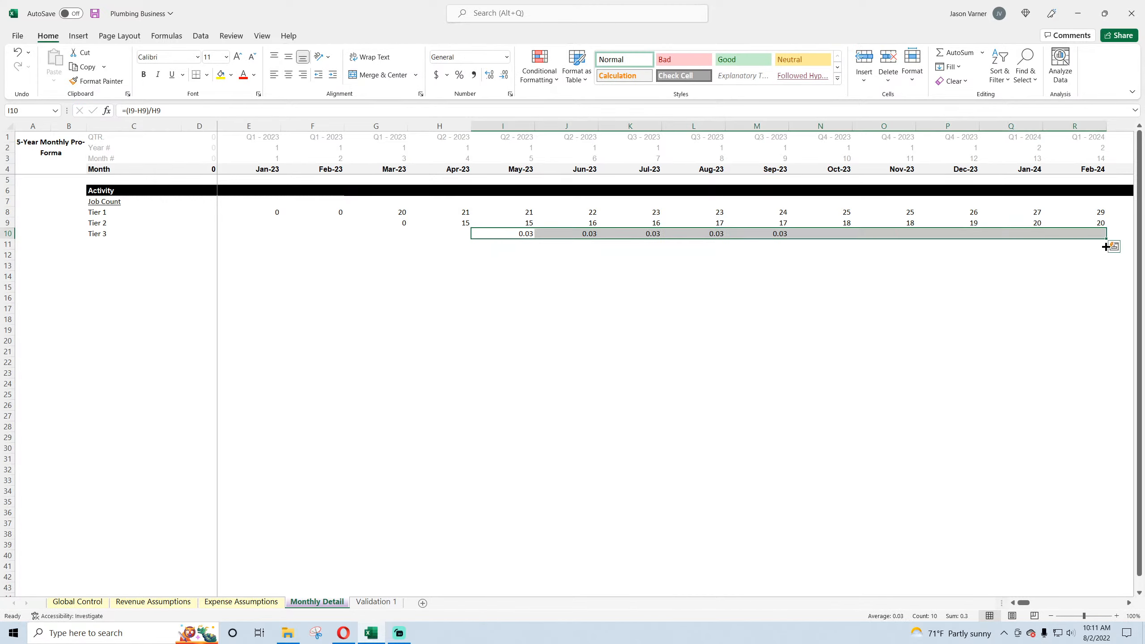
# - Set the Tier 2 monthly growth of job count for FY 2024 to 6% and inspect the Jan-24 growth check on Monthly Detail
pyautogui.click(153, 601)
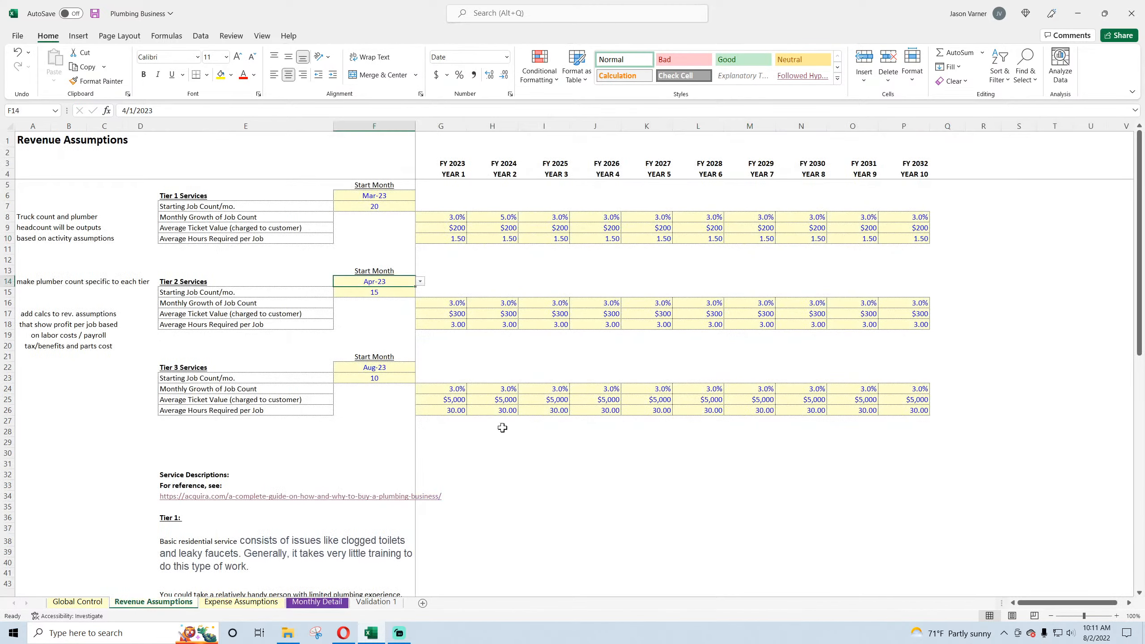
pyautogui.click(506, 305)
pyautogui.write('6')
pyautogui.press('Return')
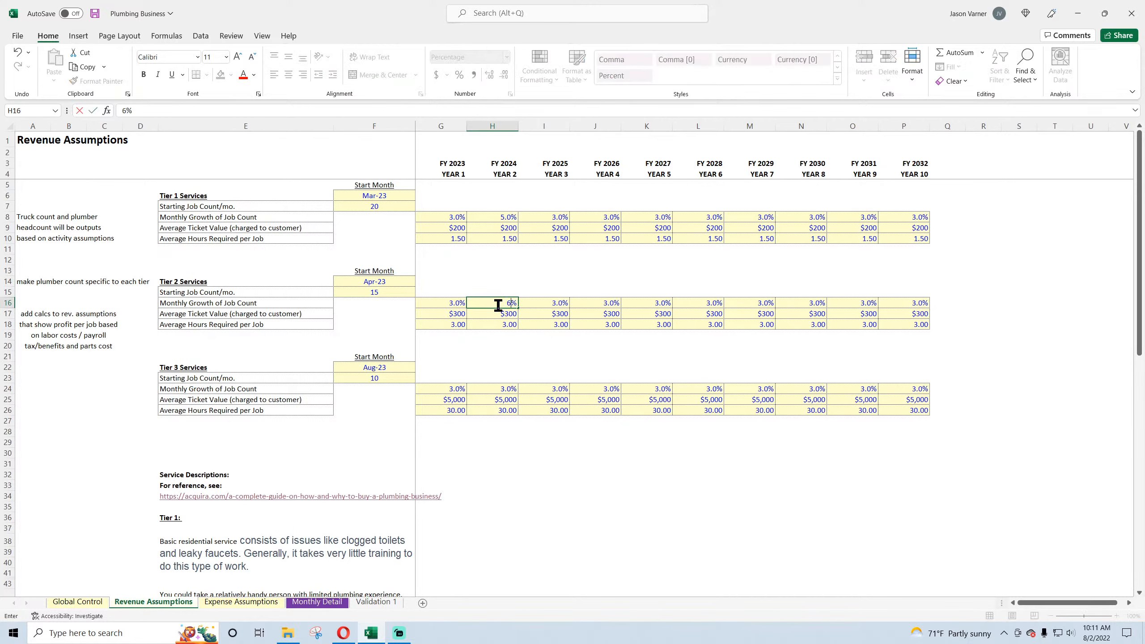
pyautogui.click(317, 601)
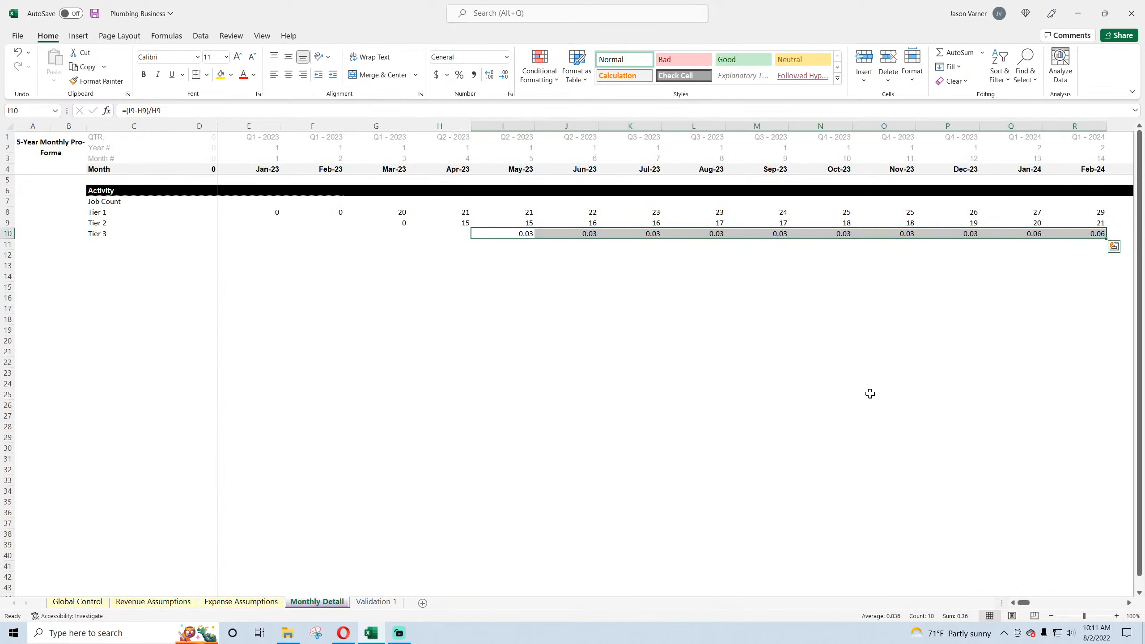
pyautogui.click(1030, 233)
# - Clear the Tier 2 growth check from row 10 and extend the Tier 2 job counts in row 9 to the end of the timeline
pyautogui.click(461, 234)
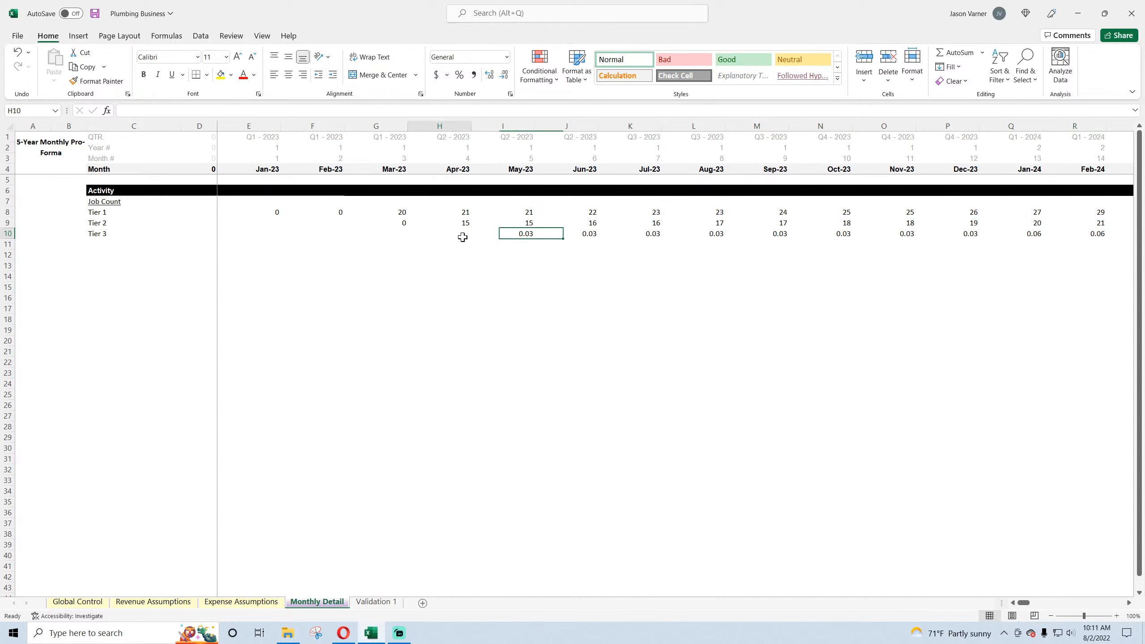
pyautogui.moveTo(472, 238); pyautogui.dragTo(1096, 233)
pyautogui.click(658, 224)
pyautogui.moveTo(657, 228); pyautogui.dragTo(1102, 228)
pyautogui.click(1031, 285)
pyautogui.moveTo(1119, 602); pyautogui.dragTo(1004, 605)
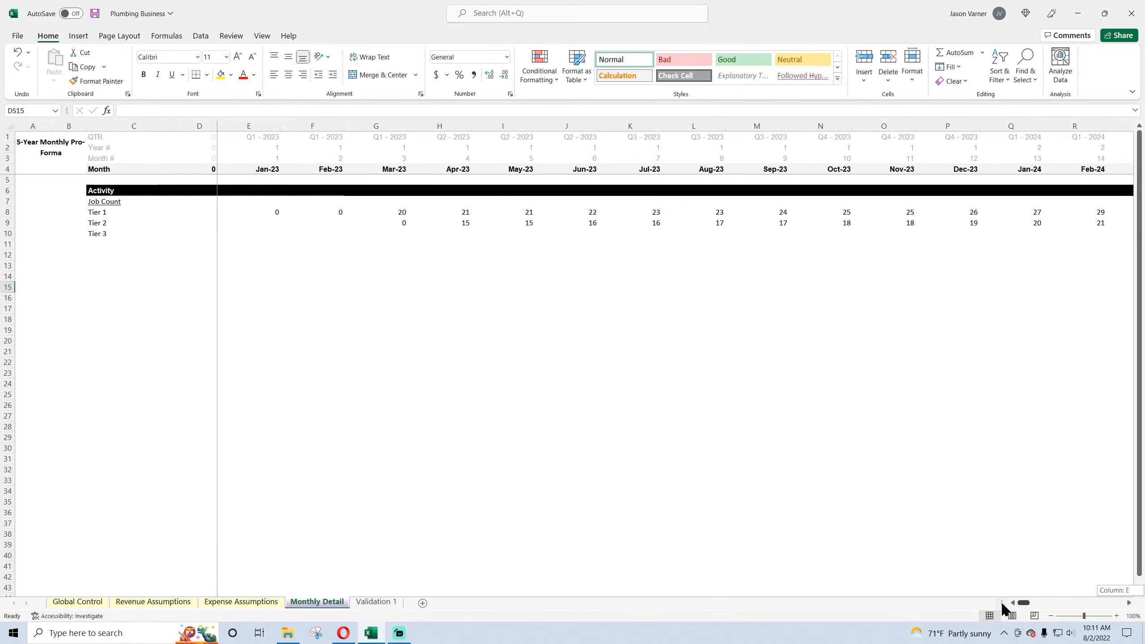
# - Fill the Tier 2 job count formula from Mar-23 back to Jan-23 in row 9
pyautogui.click(376, 393)
pyautogui.click(278, 220)
pyautogui.click(399, 226)
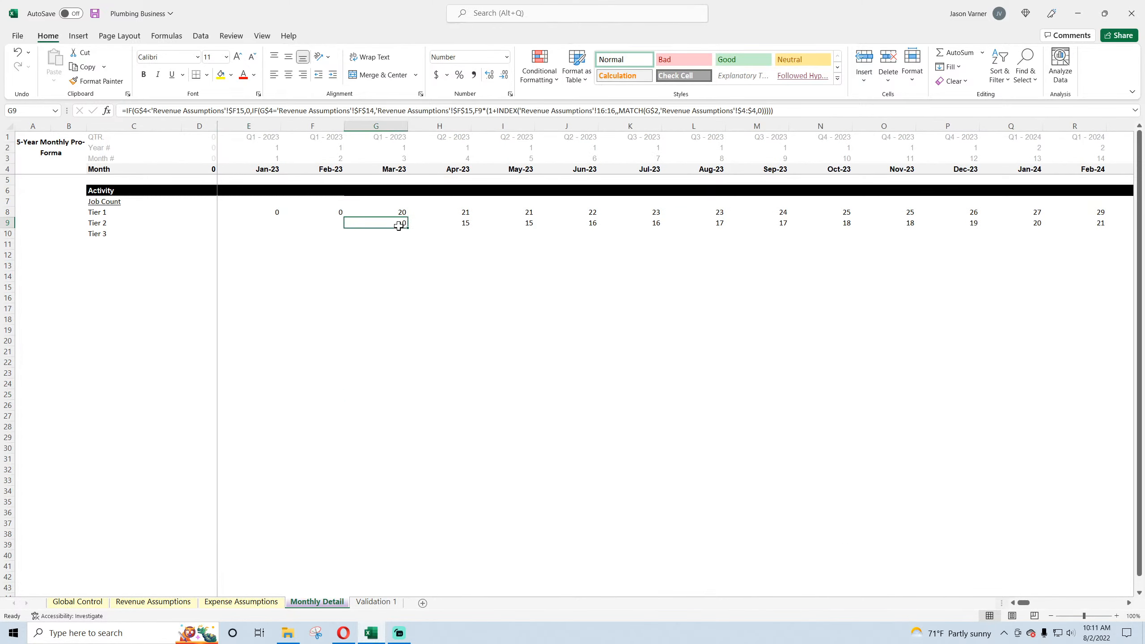
pyautogui.moveTo(404, 227); pyautogui.dragTo(242, 232)
pyautogui.click(259, 221)
pyautogui.doubleClick(258, 221)
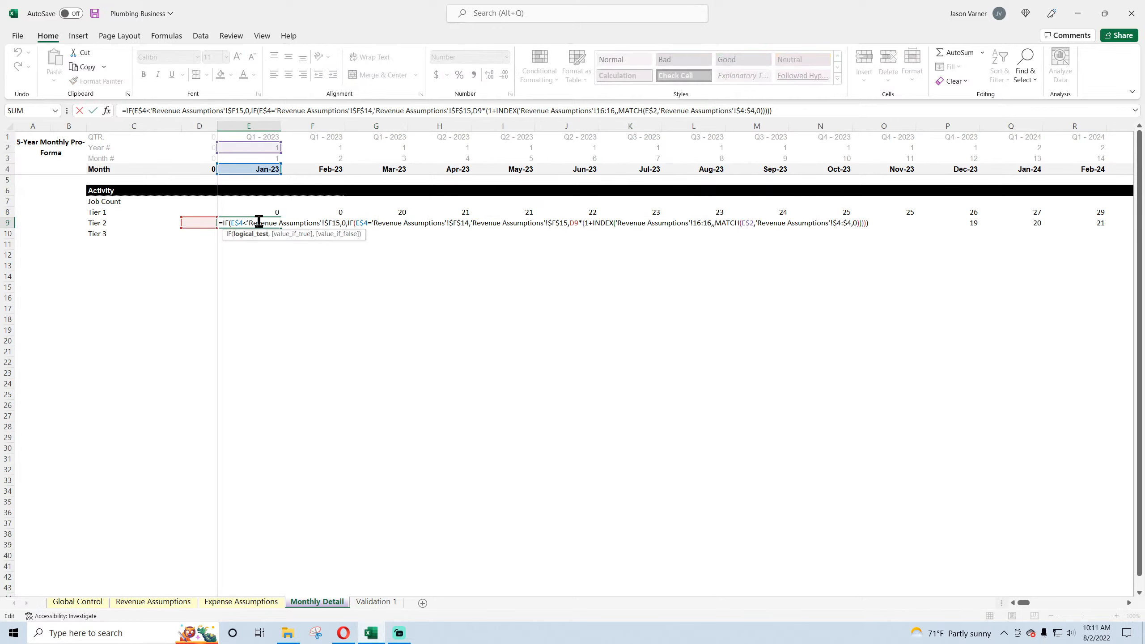
pyautogui.press('Return')
# - Inspect the Tier 2 job count formulas for Jan-23 through Mar-23 in row 9
pyautogui.doubleClick(261, 220)
pyautogui.press('Escape')
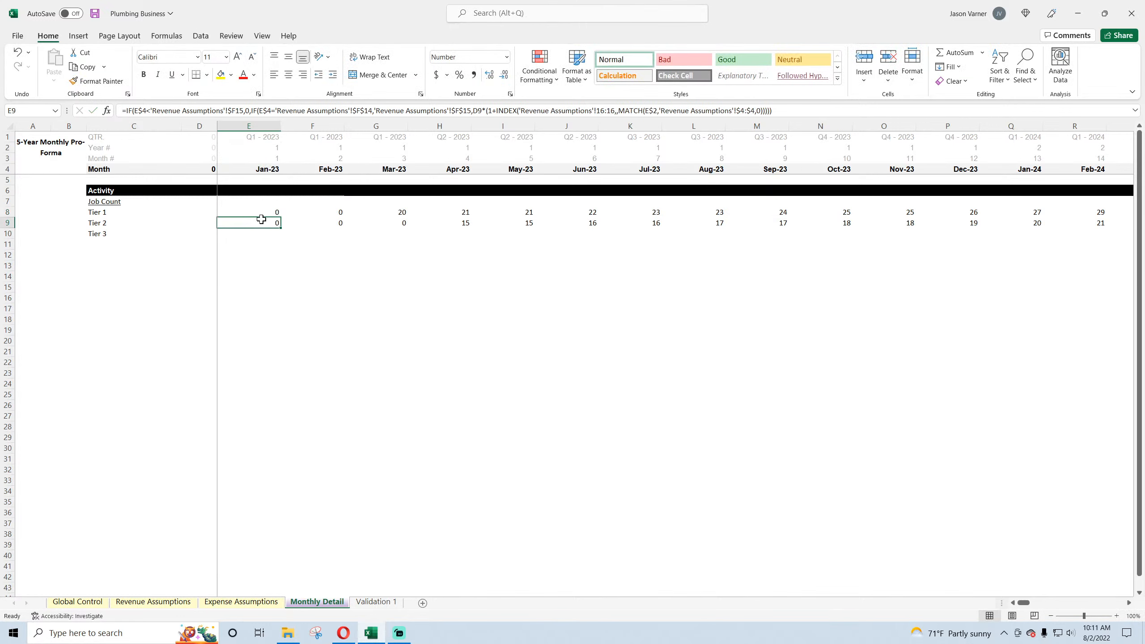
pyautogui.doubleClick(262, 221)
pyautogui.press('Return')
pyautogui.click(261, 221)
pyautogui.click(315, 223)
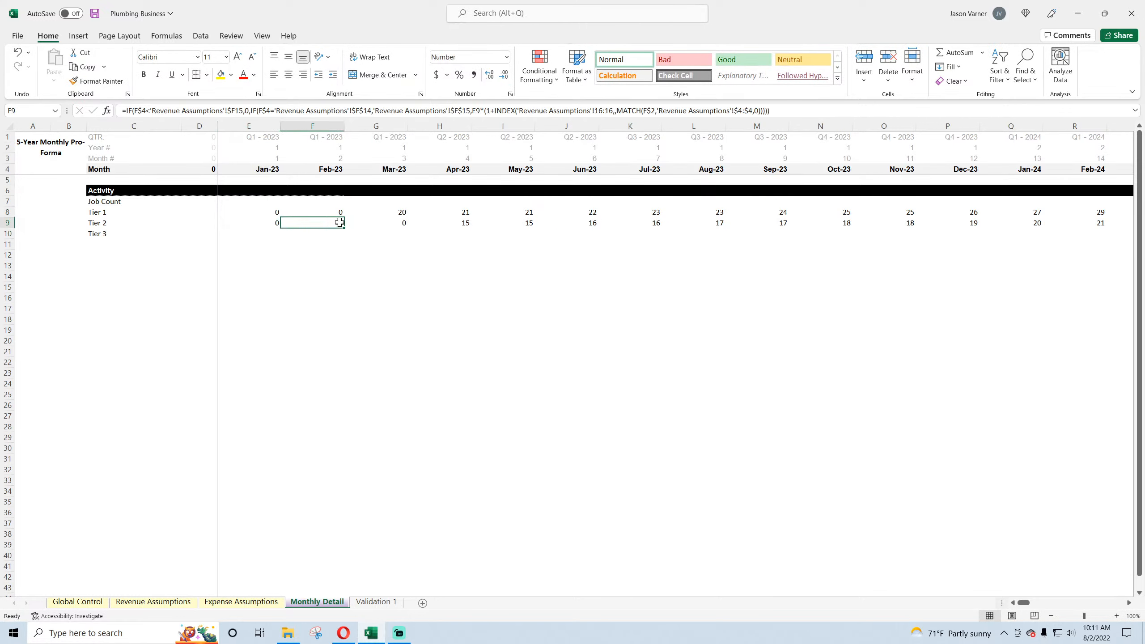
pyautogui.click(375, 224)
# - Copy the Jan-23 Tier 2 job count formula down to Tier 3 and look up the Tier 3 start month cell on Revenue Assumptions
pyautogui.click(271, 223)
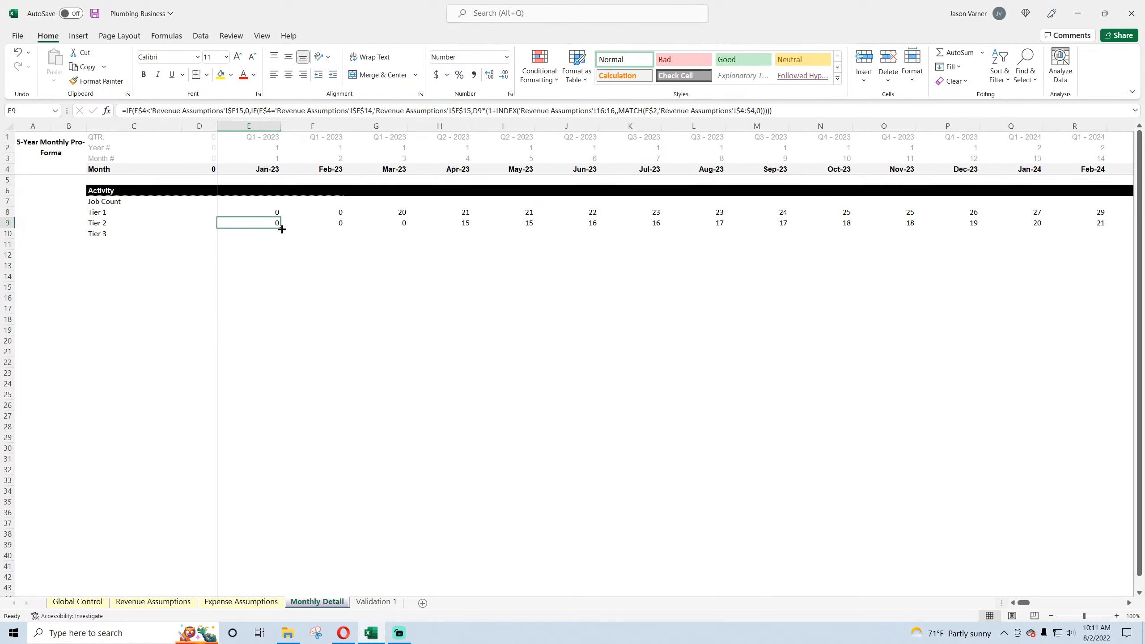
pyautogui.moveTo(282, 229); pyautogui.dragTo(281, 239)
pyautogui.click(159, 595)
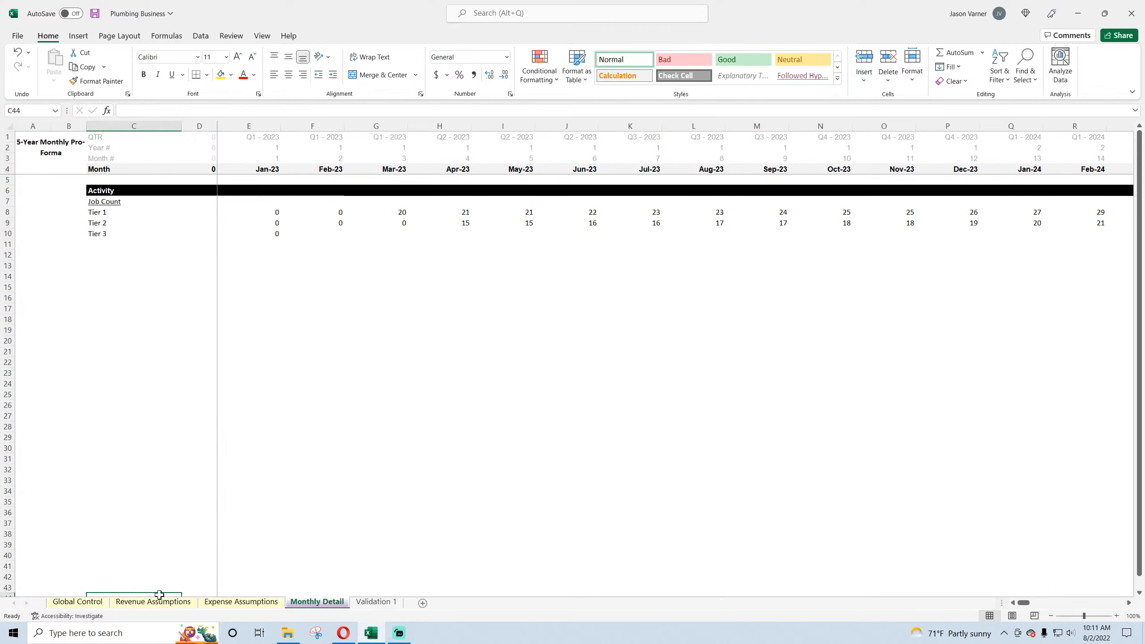
pyautogui.click(153, 602)
pyautogui.click(369, 282)
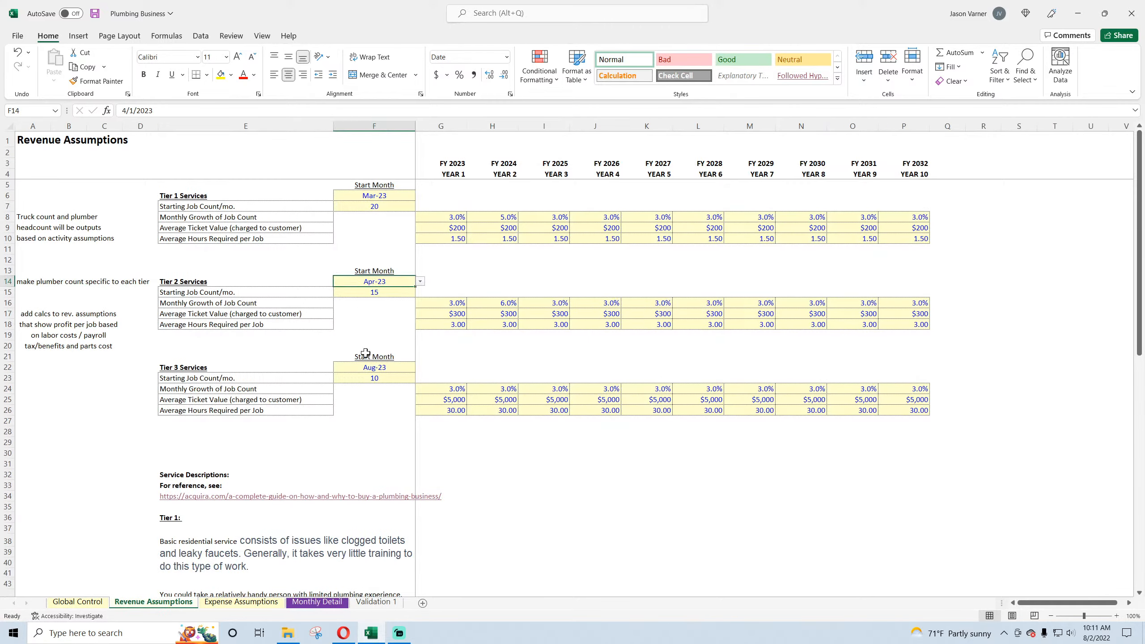
pyautogui.click(365, 367)
pyautogui.click(318, 602)
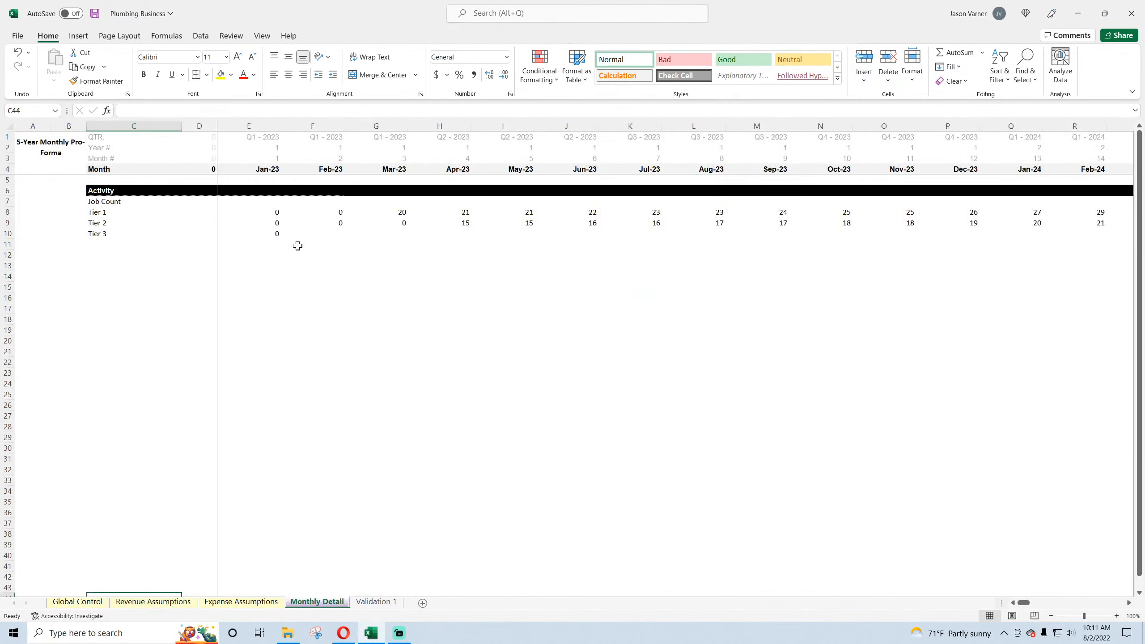
# - Point the start-month equality test of the Tier 3 formula in E10 to 'Revenue Assumptions'!$F$22
pyautogui.click(273, 232)
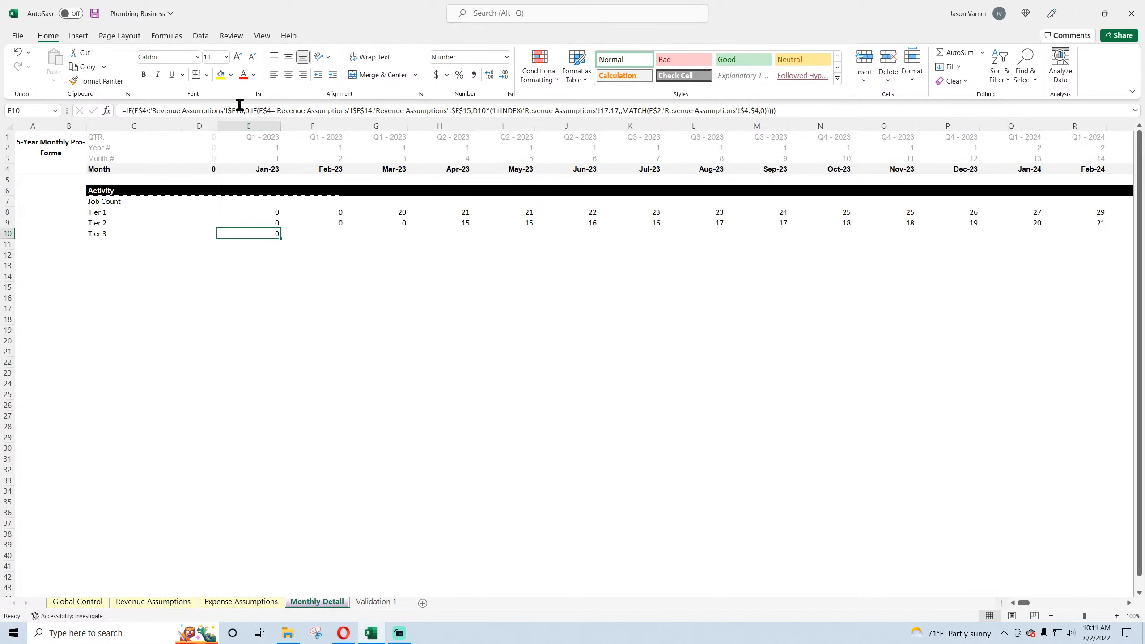
pyautogui.click(371, 111)
pyautogui.press('BackSpace')
pyautogui.press('BackSpace')
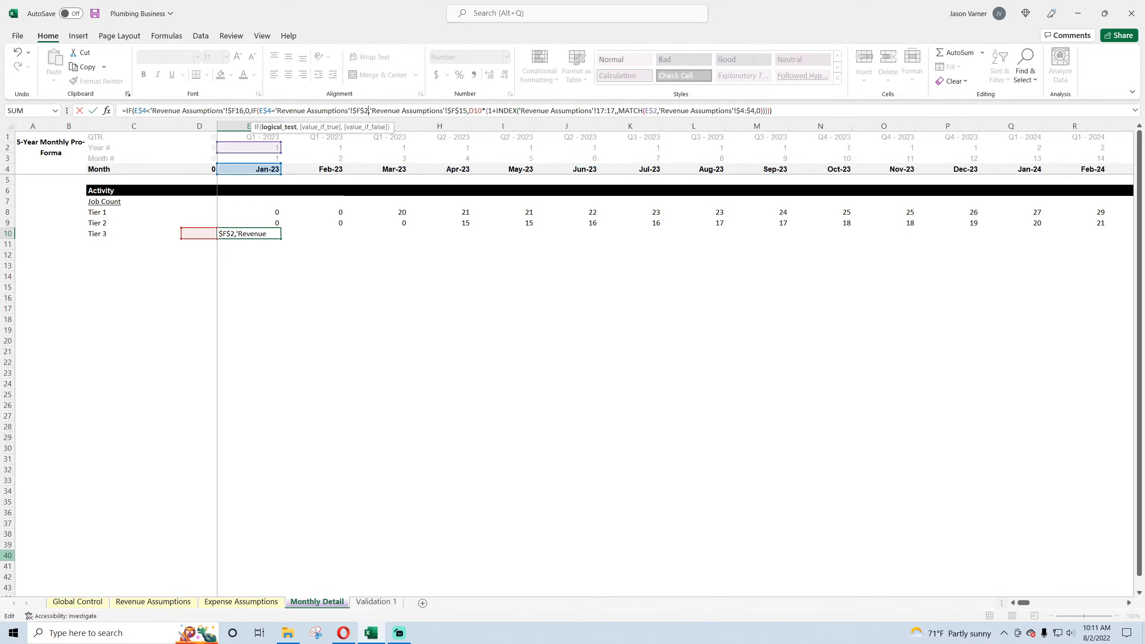
pyautogui.write('22')
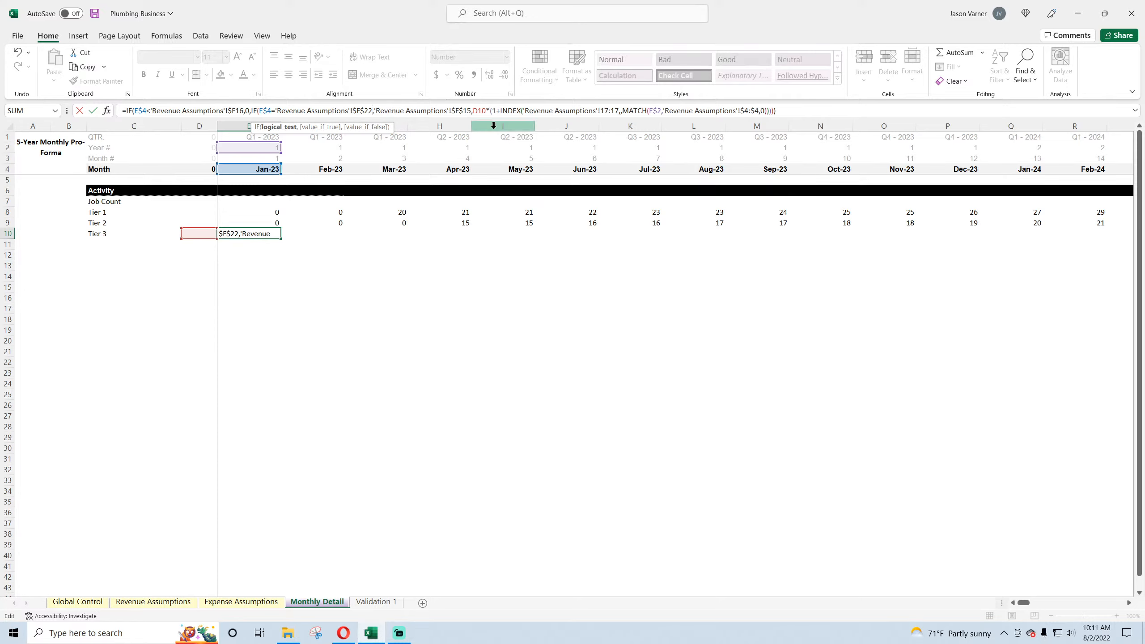
pyautogui.press('Return')
# - Look up the Tier 3 starting job count cell on Revenue Assumptions and change E10's first test reference to $F23 and its starting count to $F$23
pyautogui.click(147, 601)
pyautogui.click(367, 291)
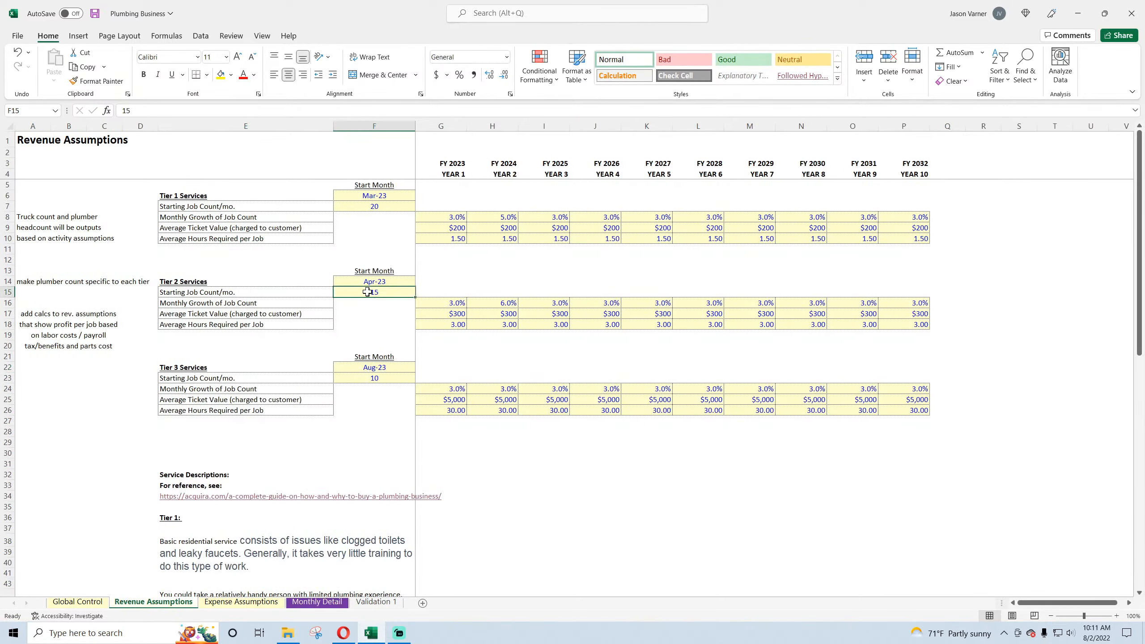
pyautogui.click(371, 378)
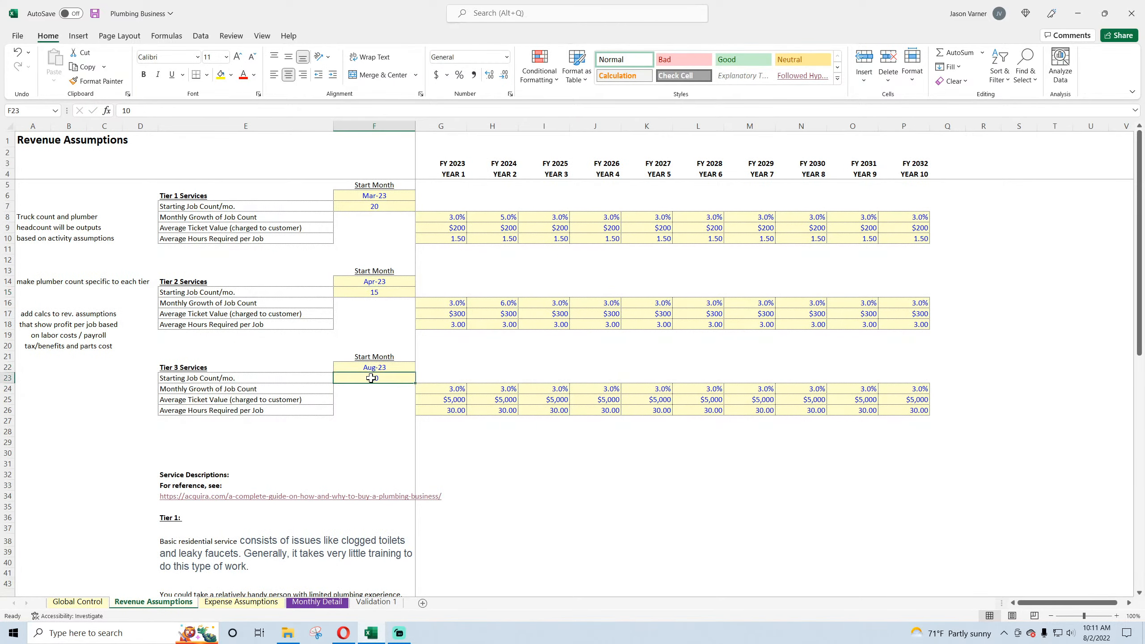
pyautogui.click(317, 602)
pyautogui.click(262, 234)
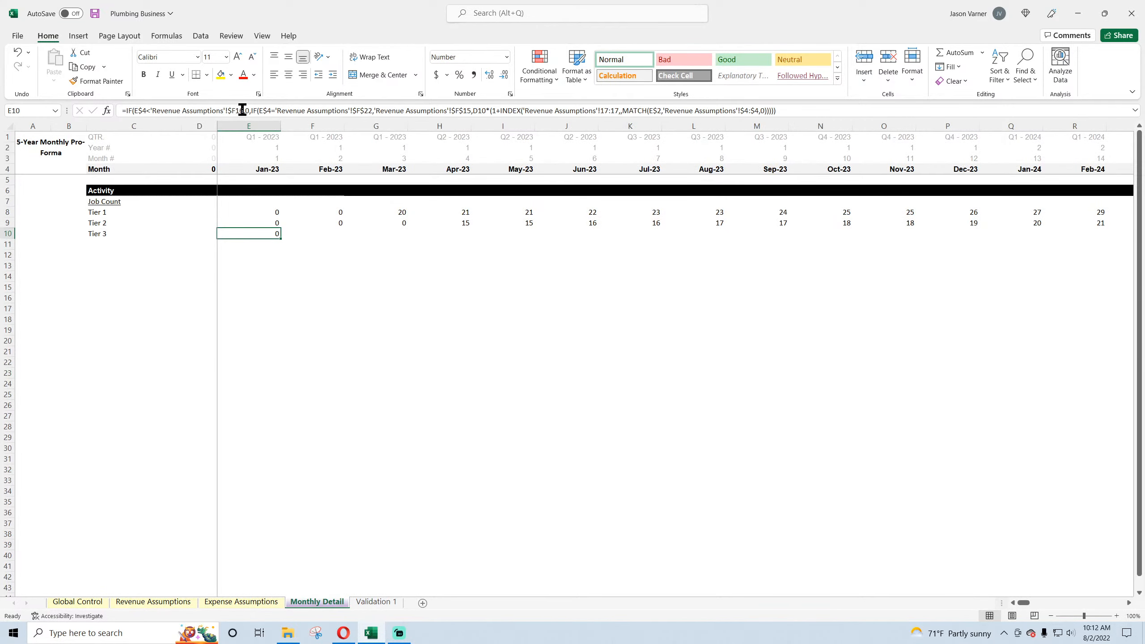
pyautogui.click(178, 603)
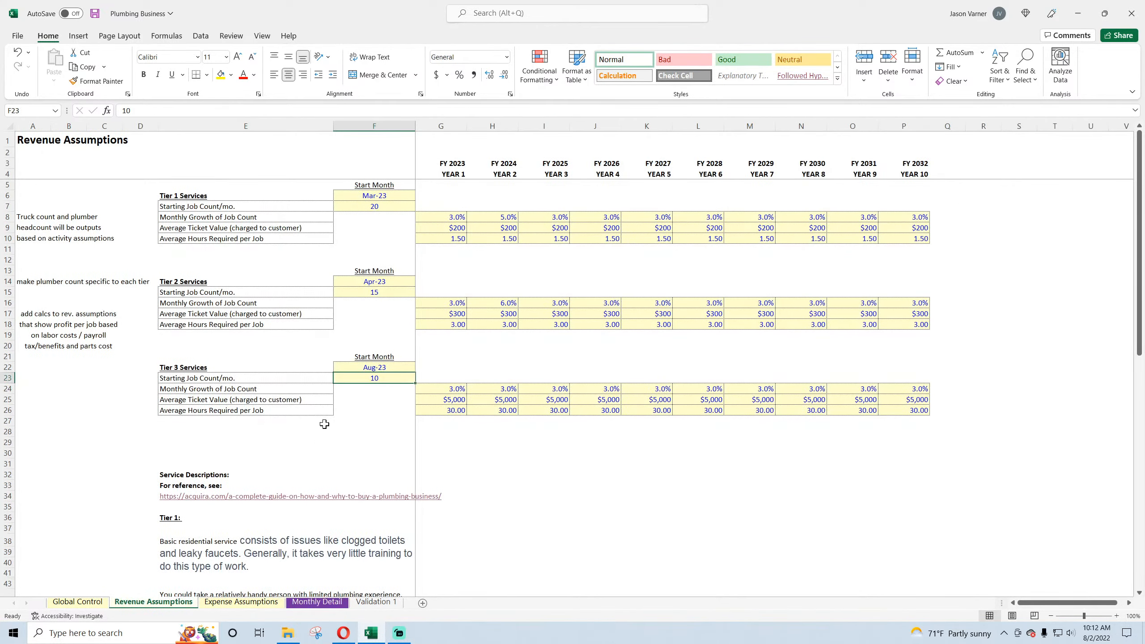
pyautogui.click(360, 291)
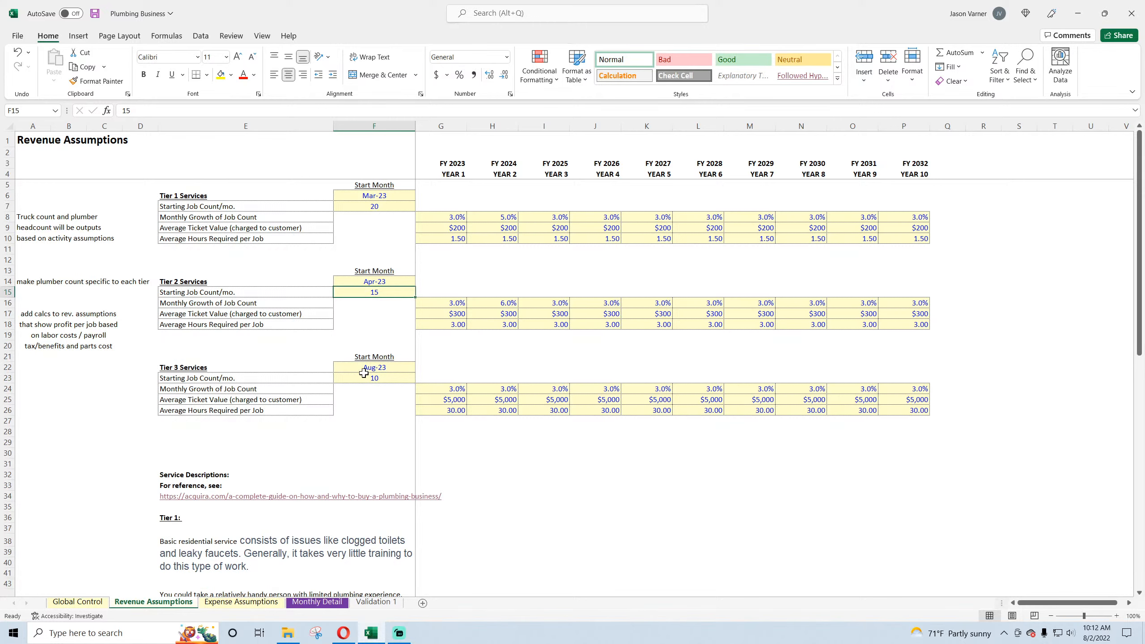
pyautogui.hotkey('ctrl', 'Down')
pyautogui.hotkey('ctrl', 'Down')
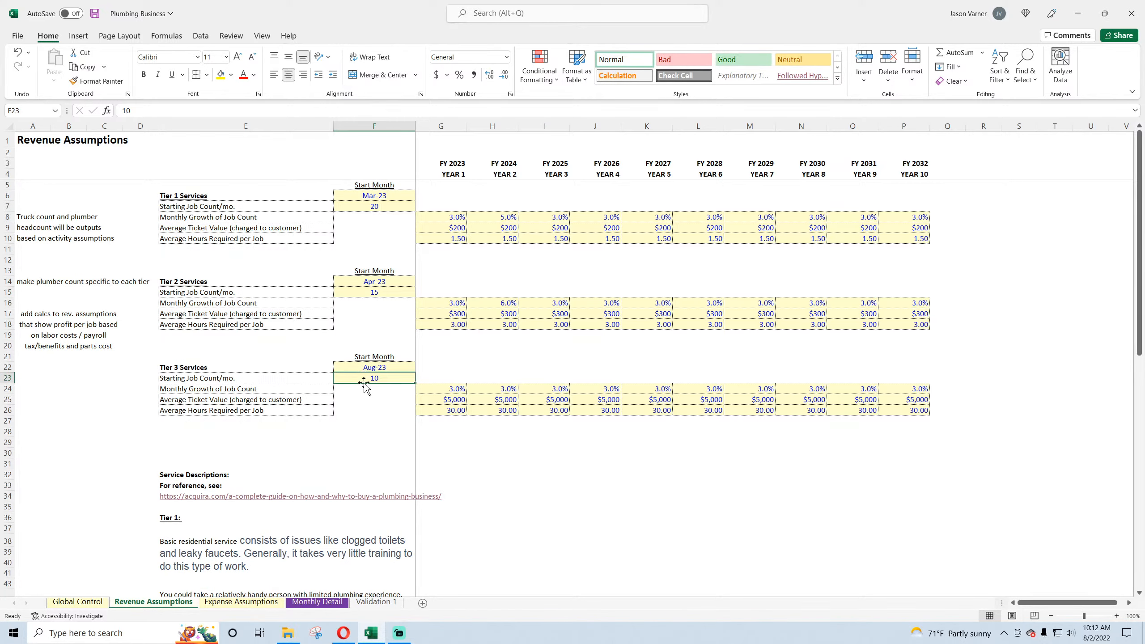
pyautogui.click(310, 604)
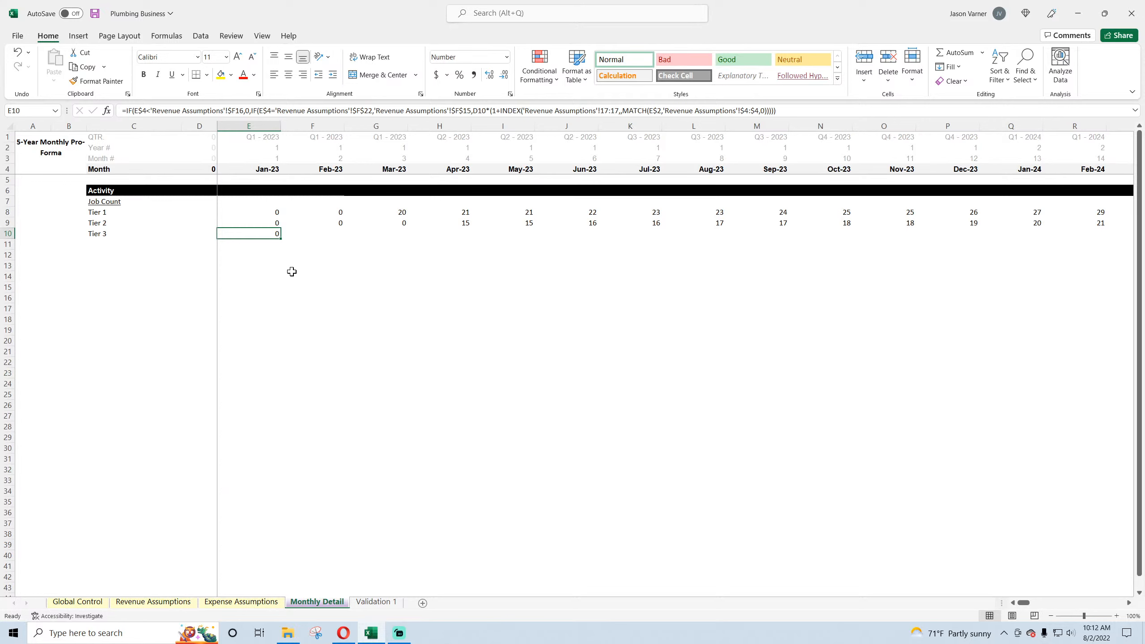
pyautogui.click(244, 110)
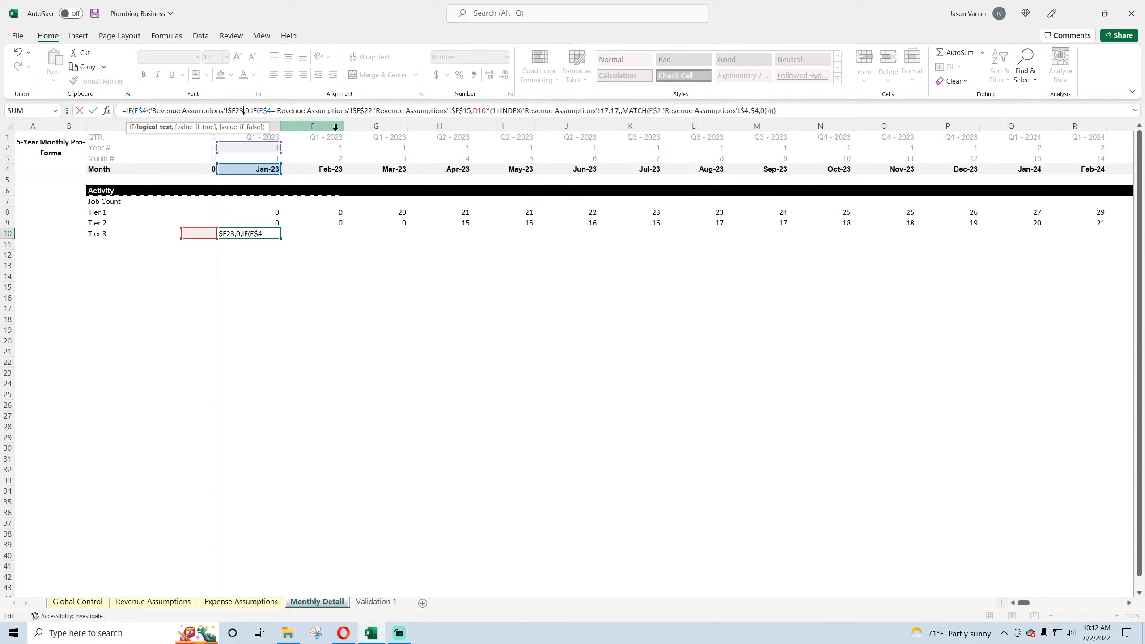
pyautogui.click(470, 111)
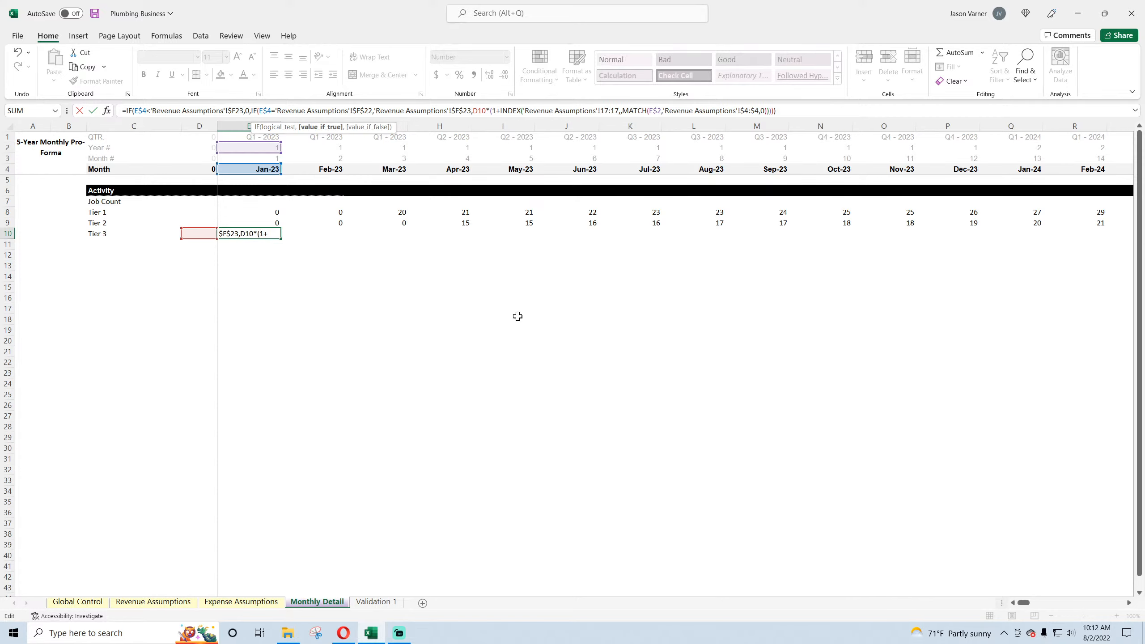
pyautogui.press('Return')
# - Locate the Tier 3 monthly growth row on Revenue Assumptions and change the INDEX range in E10 to 24:24
pyautogui.click(179, 603)
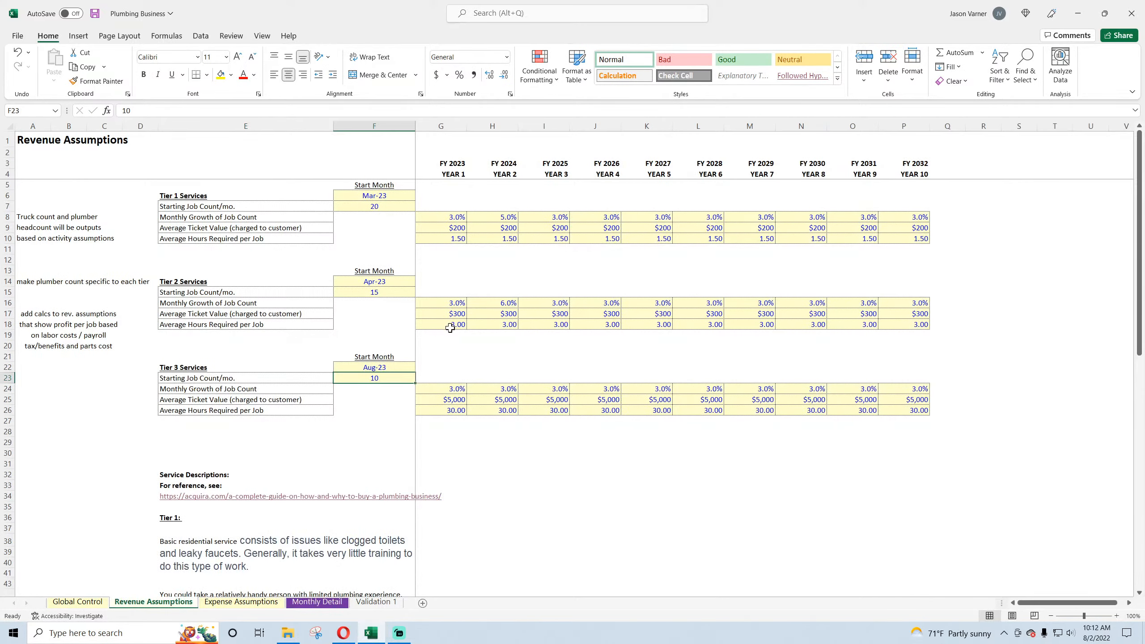
pyautogui.click(445, 391)
pyautogui.click(317, 601)
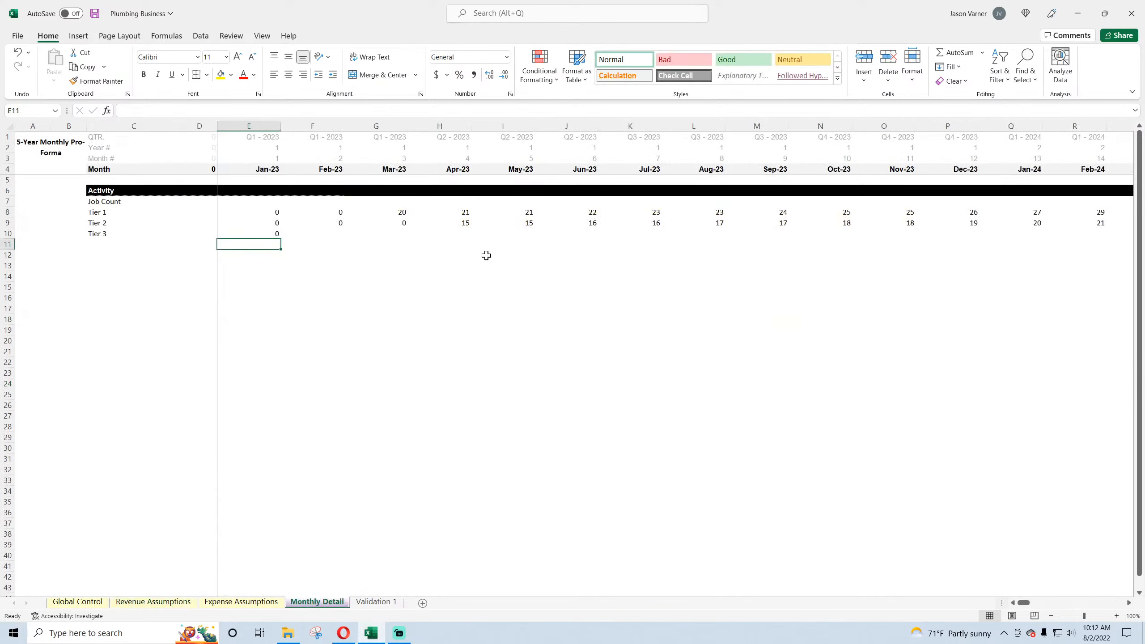
pyautogui.click(246, 234)
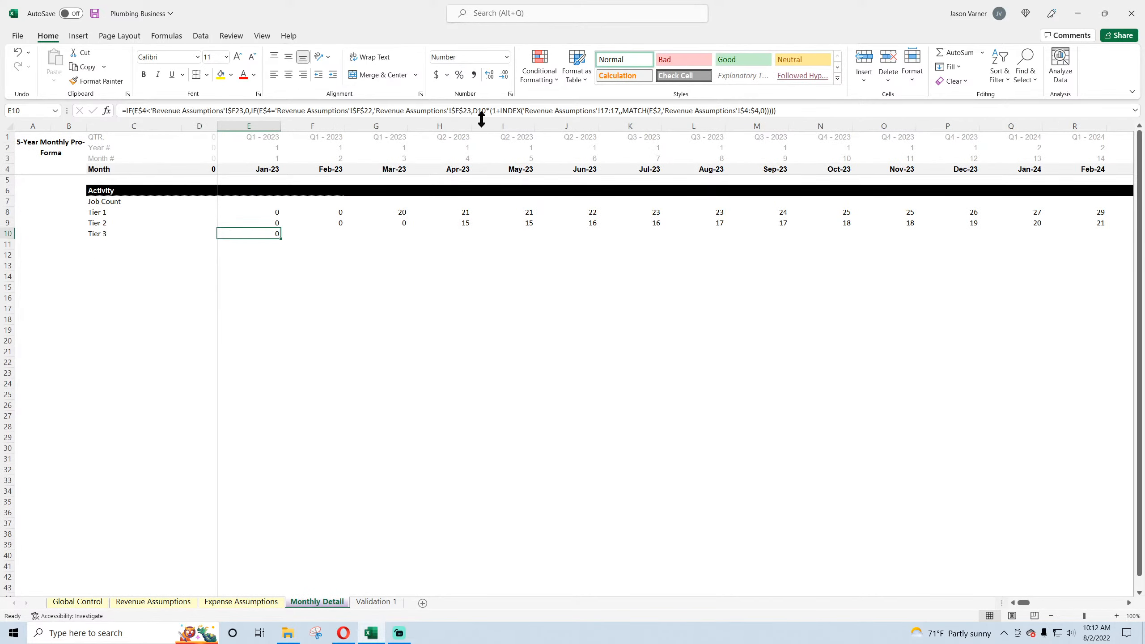
pyautogui.doubleClick(606, 111)
pyautogui.write('24')
pyautogui.click(616, 111)
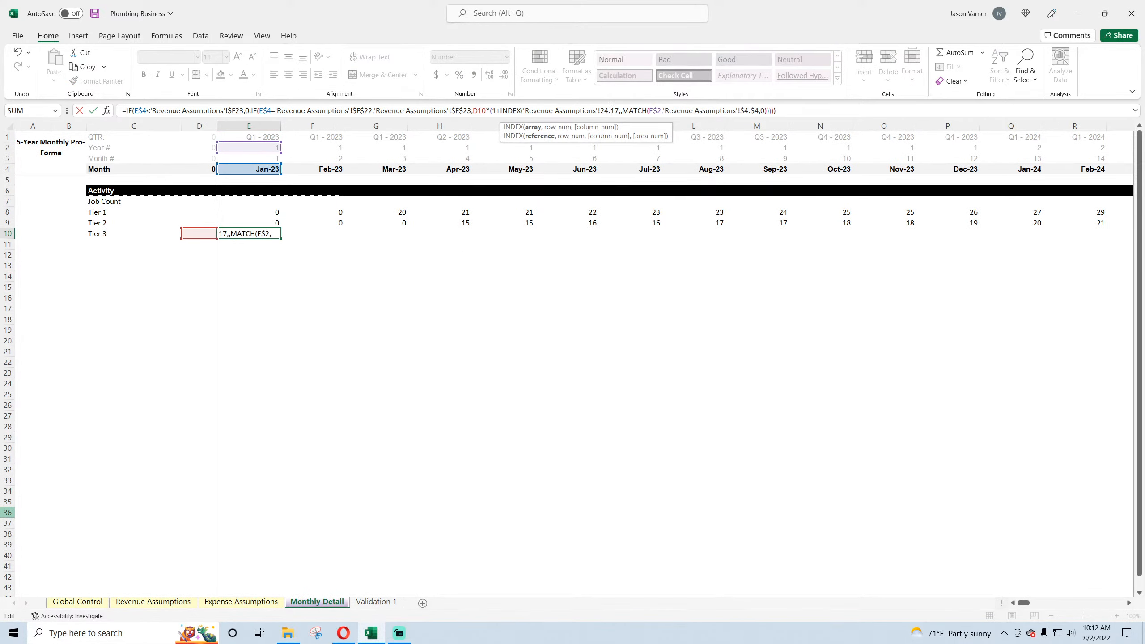
pyautogui.press('BackSpace')
pyautogui.press('BackSpace')
pyautogui.write('24')
pyautogui.press('Return')
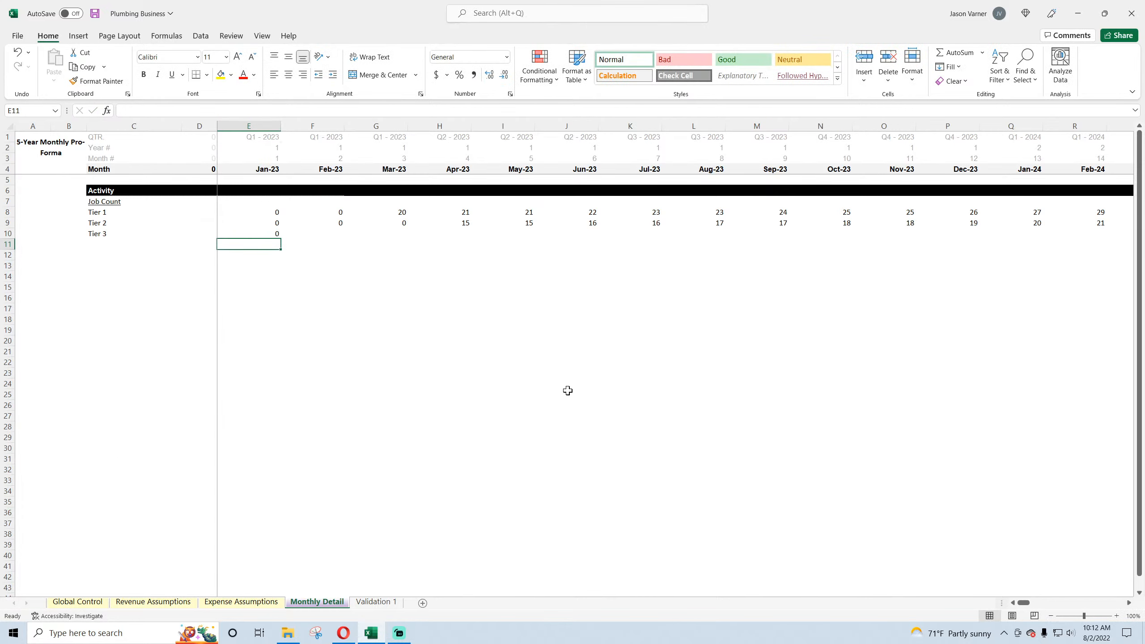
# - Fill the Tier 3 job count formula from E10 across to Oct-23 and check the Tier 3 start month and starting job count on Revenue Assumptions
pyautogui.click(271, 233)
pyautogui.moveTo(281, 239); pyautogui.dragTo(872, 284)
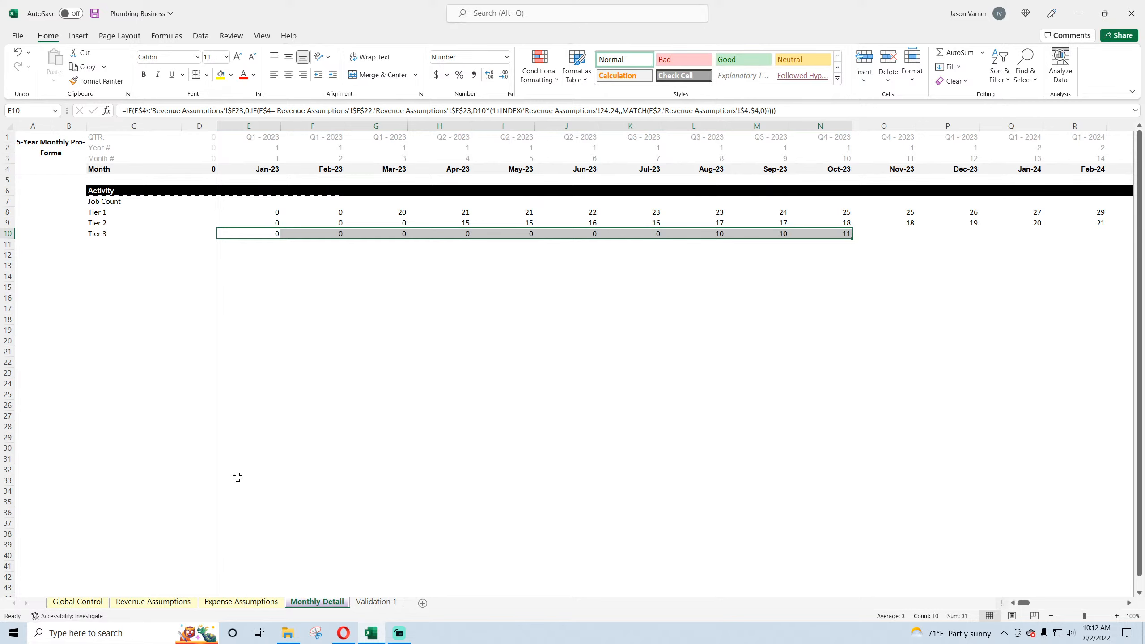
pyautogui.click(151, 602)
pyautogui.click(387, 369)
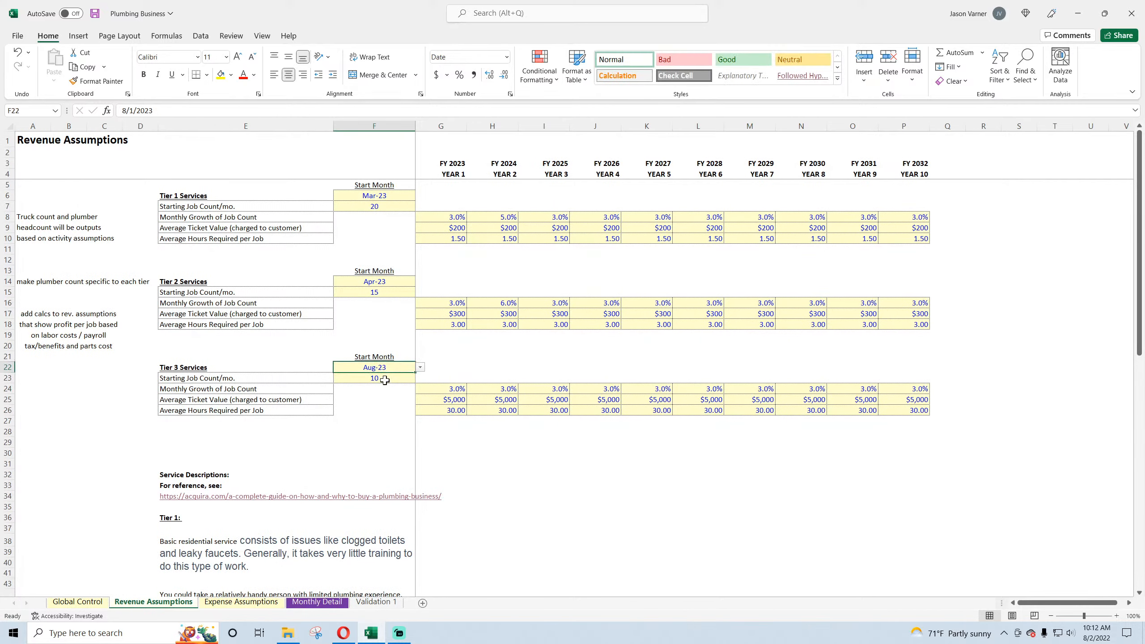
pyautogui.click(384, 378)
# - Set the Tier 3 monthly growth of job count to 5% for FY 2023 and 3% for FY 2024
pyautogui.click(440, 391)
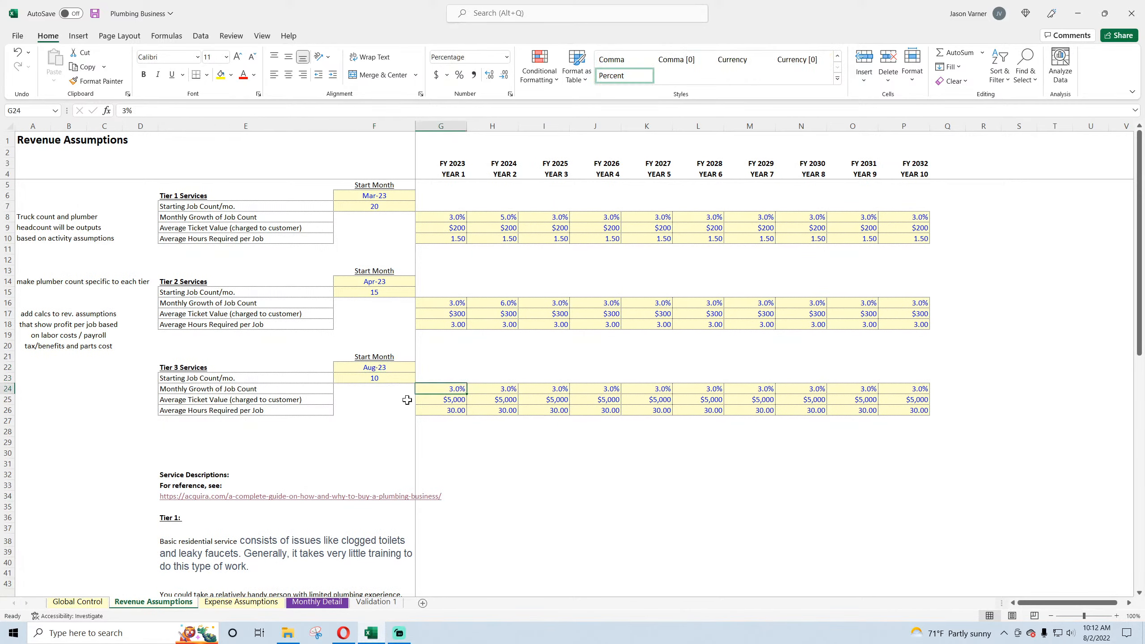
pyautogui.write('5')
pyautogui.press('Return')
pyautogui.press('Up')
pyautogui.press('Right')
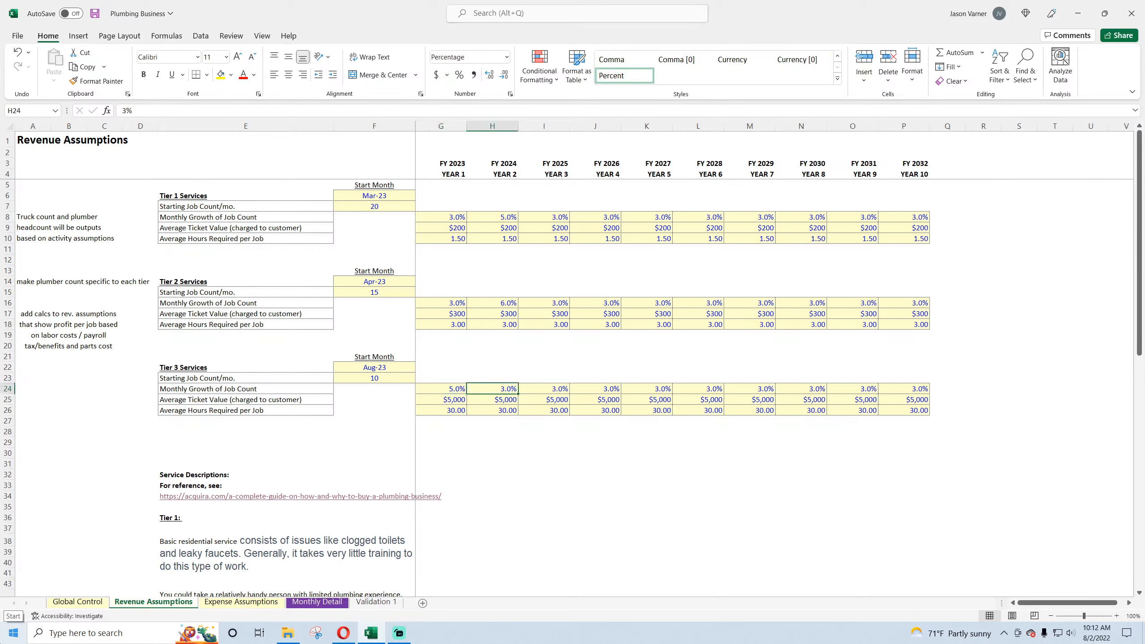
pyautogui.write('3')
pyautogui.press('Return')
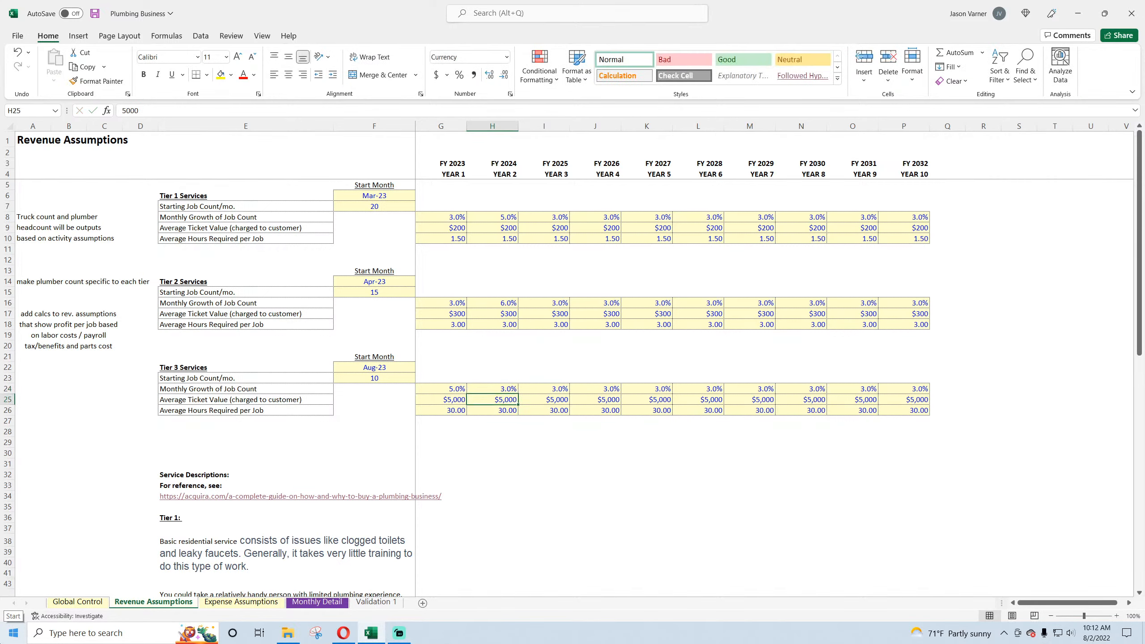
pyautogui.press('Up')
pyautogui.press('Right')
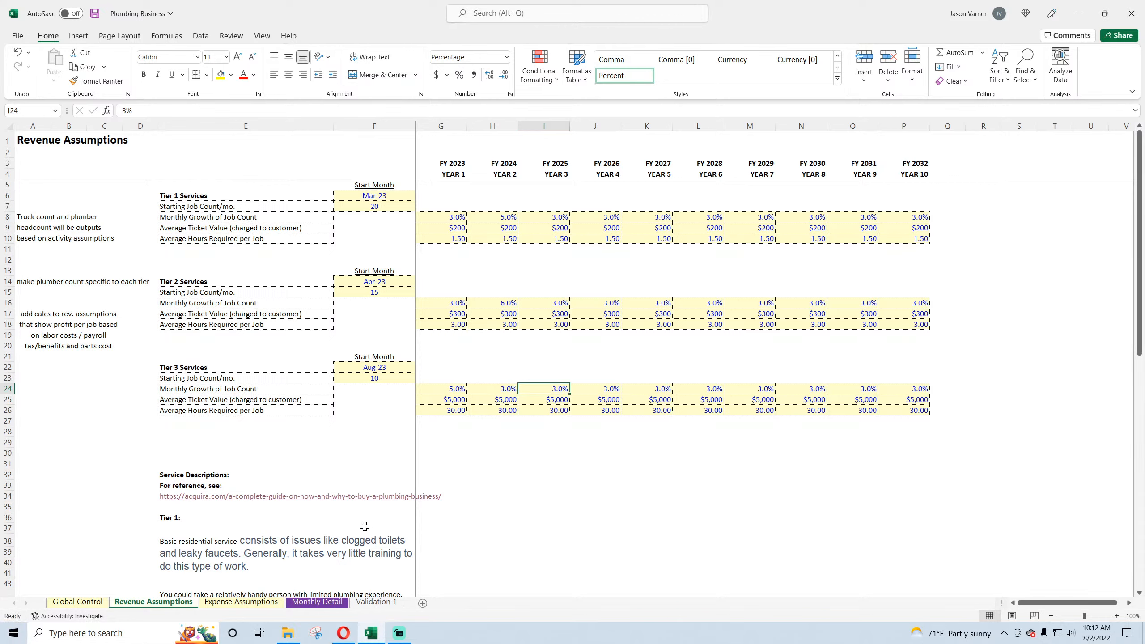
# - Extend the Tier 3 job counts in row 10 of Monthly Detail from Oct-23 to Feb-24
pyautogui.click(332, 606)
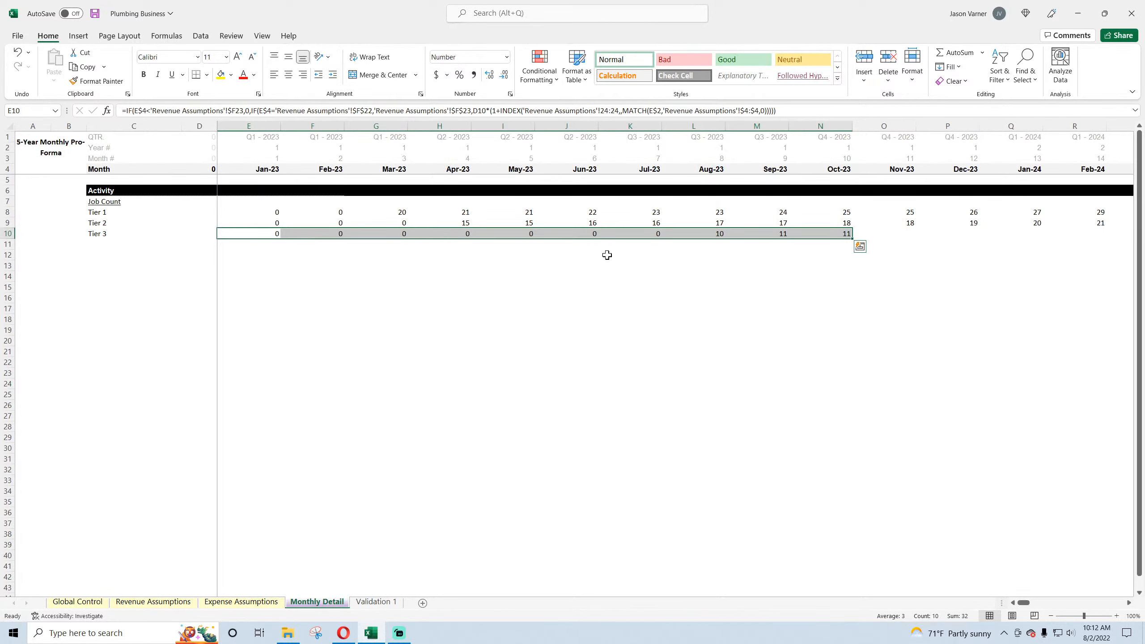
pyautogui.moveTo(853, 238); pyautogui.dragTo(1092, 249)
# - Enter a temporary Tier 3 growth check formula =(M10-L10)/L10 in M13 of Monthly Detail
pyautogui.click(782, 266)
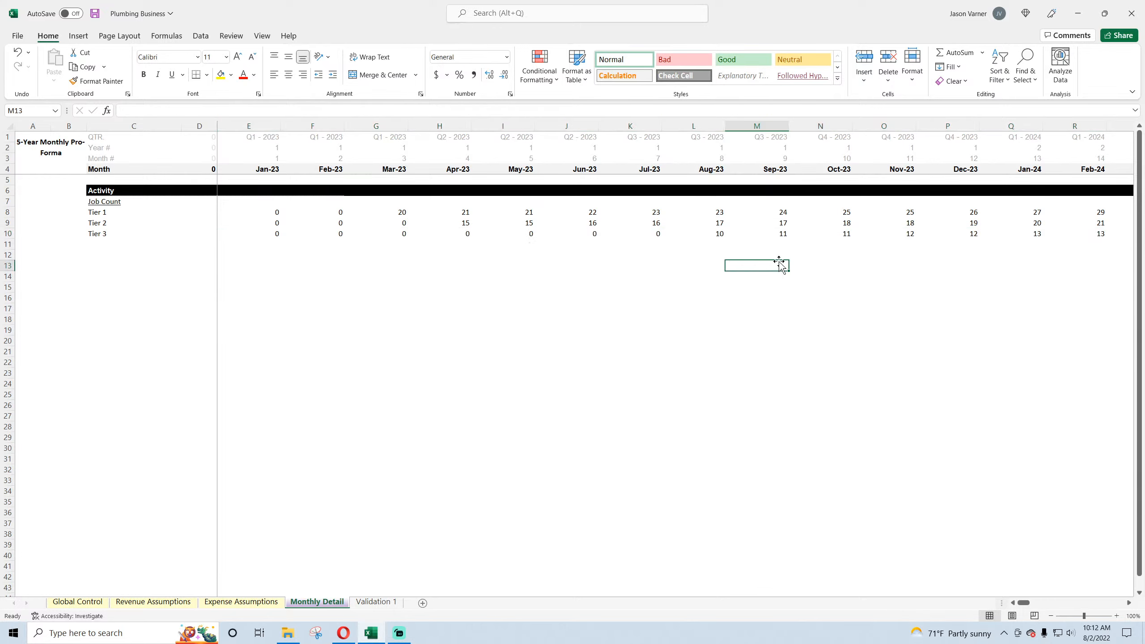
pyautogui.write('=(')
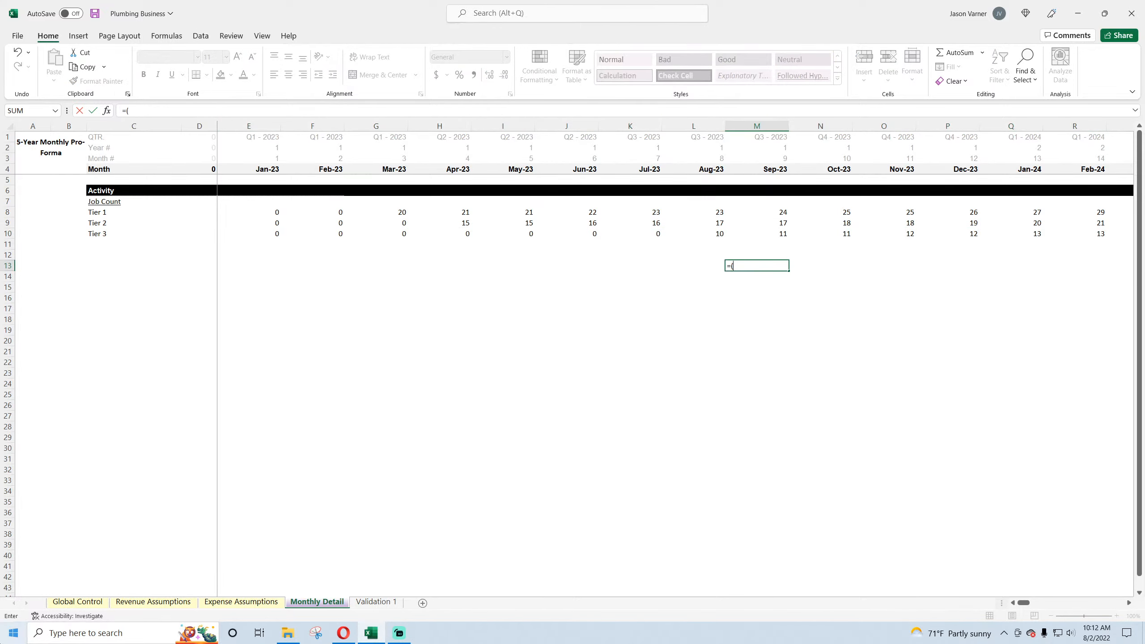
pyautogui.click(782, 232)
pyautogui.write('-')
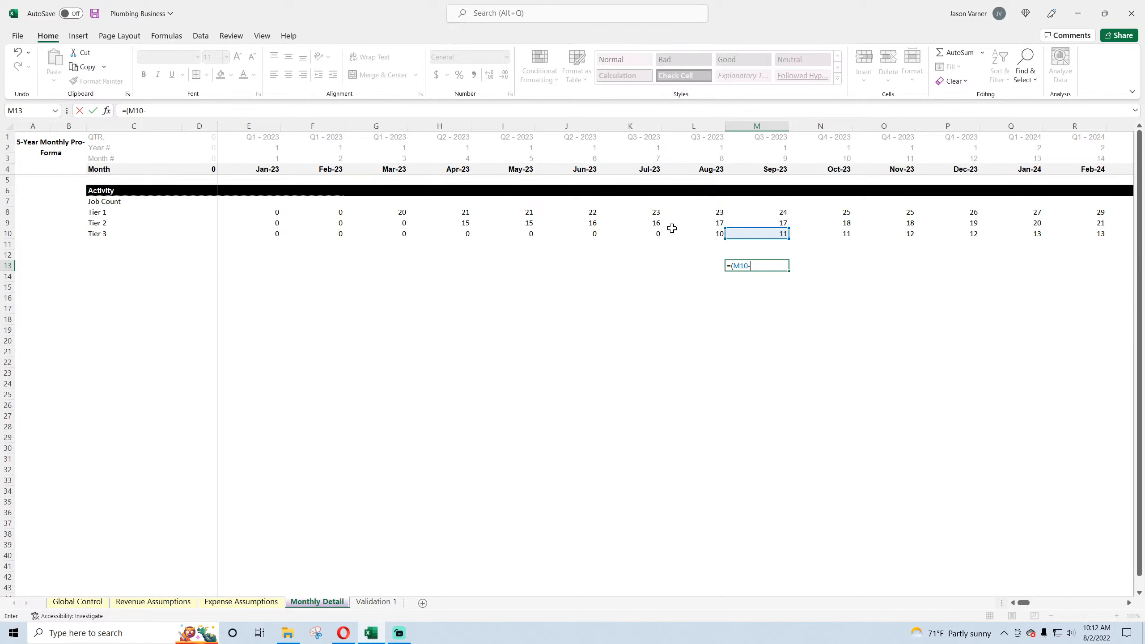
pyautogui.click(717, 229)
pyautogui.write(')')
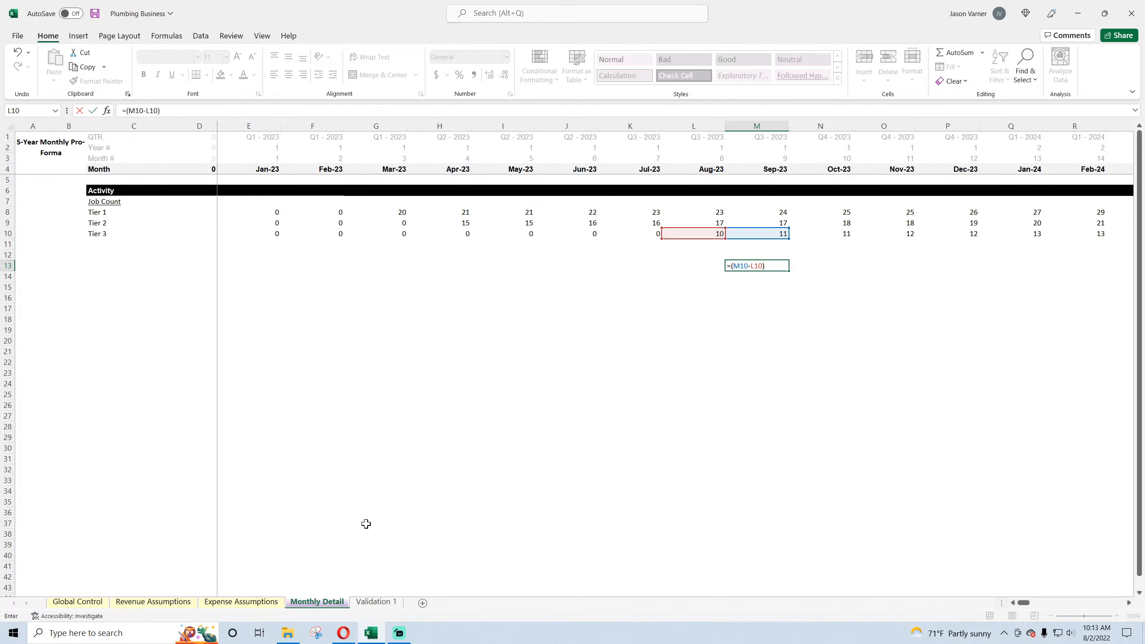
pyautogui.write('/')
pyautogui.click(692, 230)
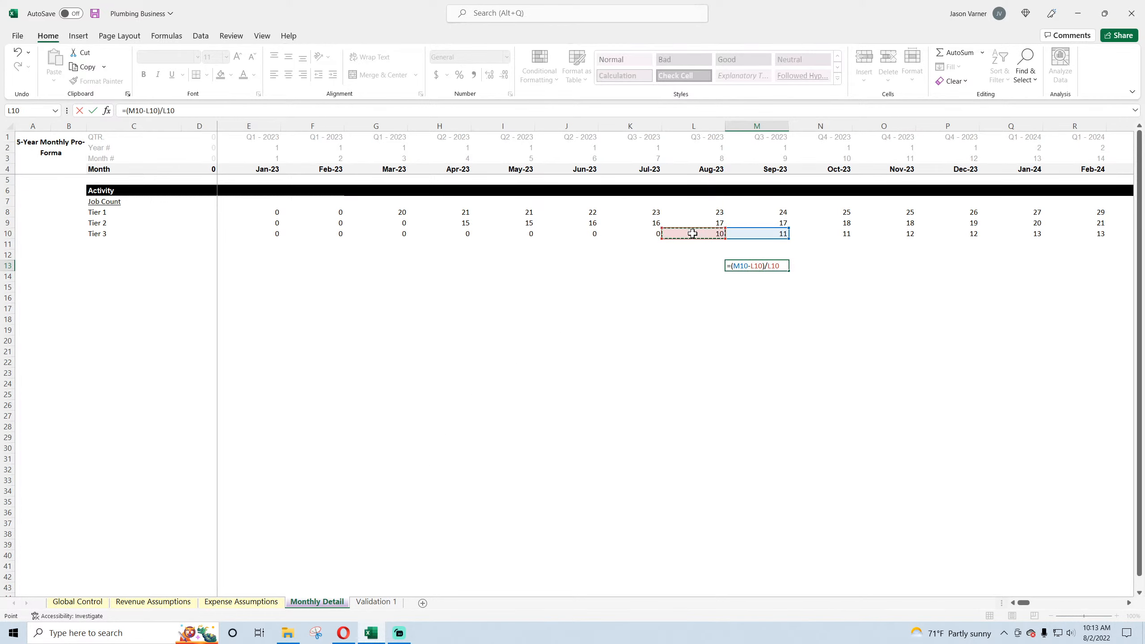
pyautogui.press('Return')
# - Try to fill the growth check from M13 across the months beyond Feb-24, and undo the fill
pyautogui.click(774, 268)
pyautogui.moveTo(789, 271); pyautogui.dragTo(1028, 274)
pyautogui.moveTo(947, 276); pyautogui.dragTo(896, 268)
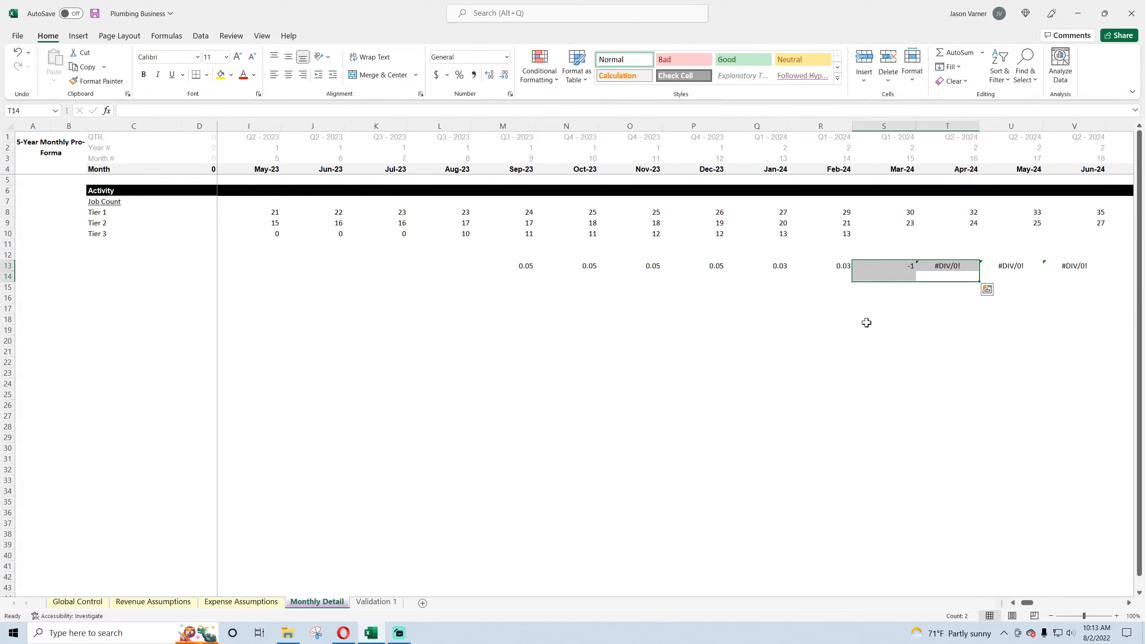
pyautogui.click(17, 52)
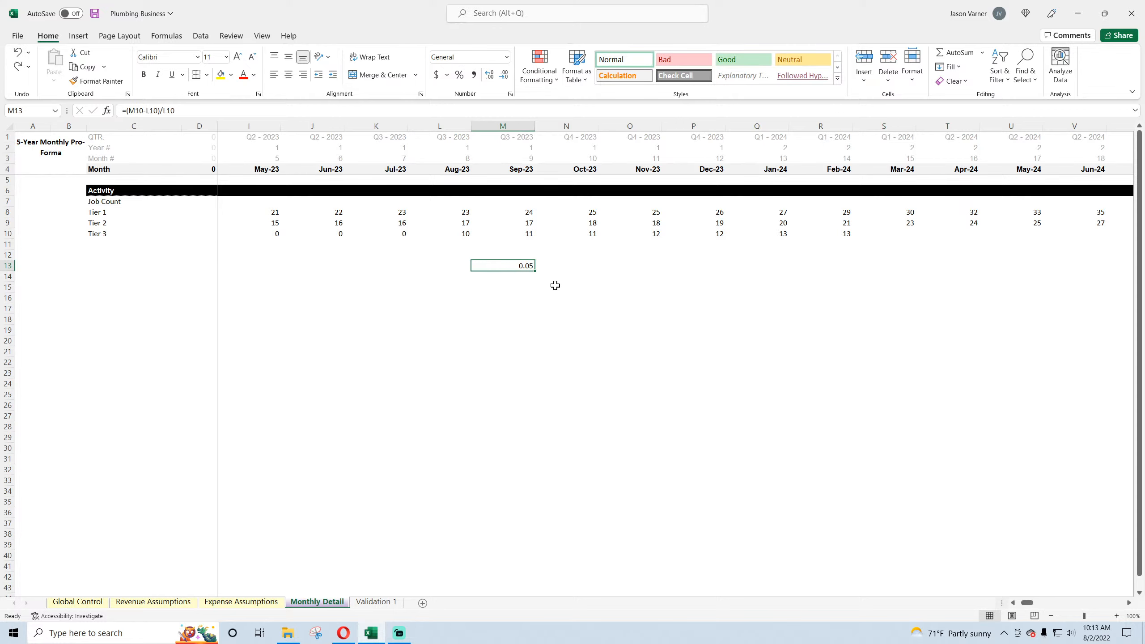
# - Check the Tier 3 growth across row 13 with job counts extended to Apr-24, and clear the check formulas
pyautogui.moveTo(537, 272); pyautogui.dragTo(975, 238)
pyautogui.click(848, 233)
pyautogui.click(848, 265)
pyautogui.moveTo(852, 271); pyautogui.dragTo(497, 269)
pyautogui.click(1007, 267)
# - Extend the Tier 3 job counts in row 10 from Feb-24 through Dec-32
pyautogui.click(836, 234)
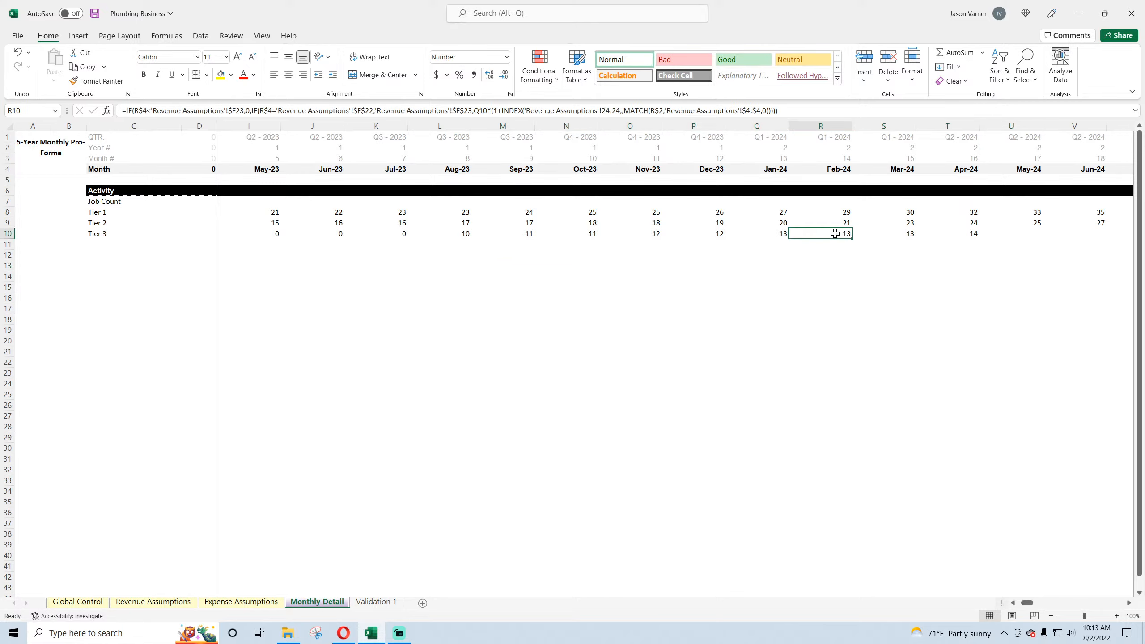
pyautogui.moveTo(852, 239); pyautogui.dragTo(1015, 304)
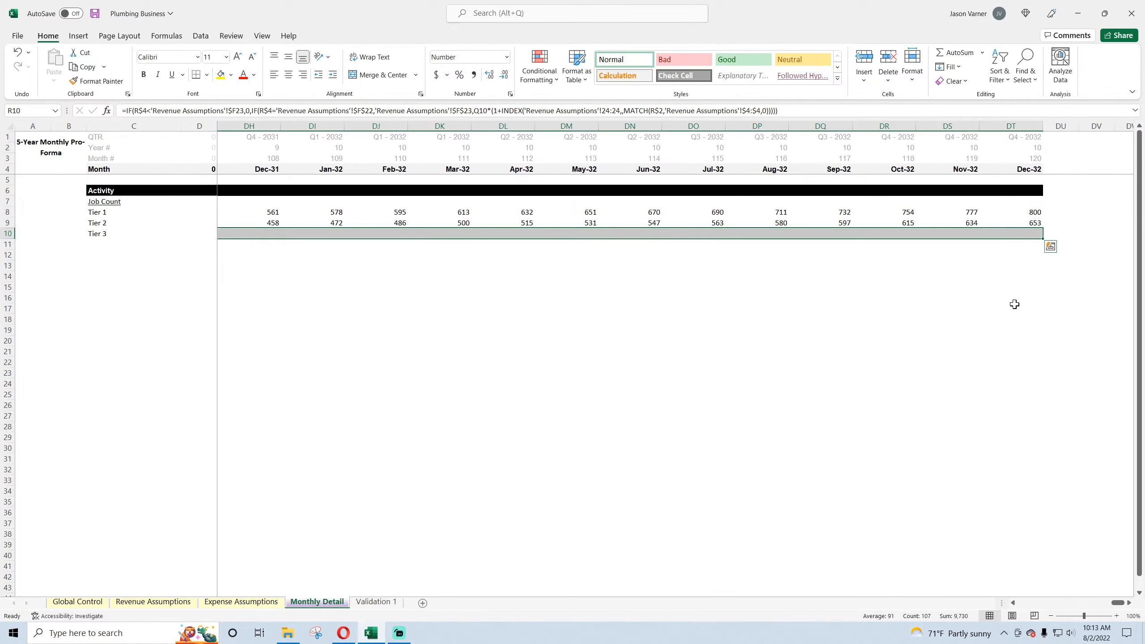
pyautogui.click(946, 317)
pyautogui.moveTo(1120, 602); pyautogui.dragTo(1024, 604)
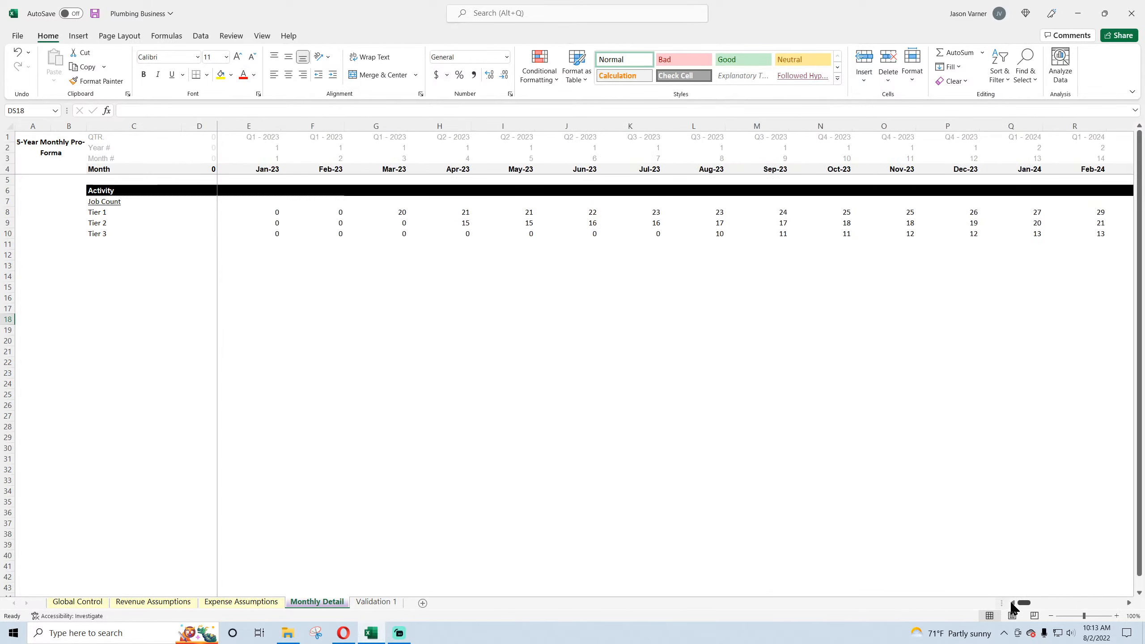
# - Label the row below Tier 3 in C11 as Total Job Count
pyautogui.click(99, 244)
pyautogui.write('To')
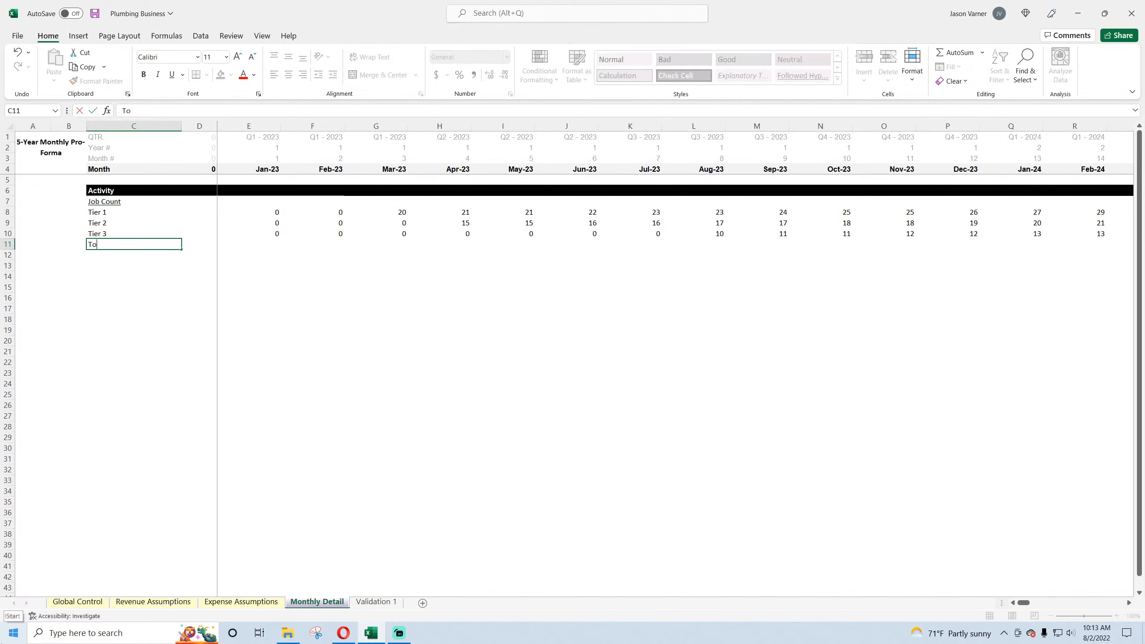
pyautogui.write('tal Count Job')
pyautogui.press('BackSpace')
pyautogui.press('BackSpace')
pyautogui.press('BackSpace')
pyautogui.press('BackSpace')
pyautogui.press('BackSpace')
pyautogui.press('BackSpace')
pyautogui.press('BackSpace')
pyautogui.press('BackSpace')
pyautogui.press('BackSpace')
pyautogui.write('Job Count')
pyautogui.press('Return')
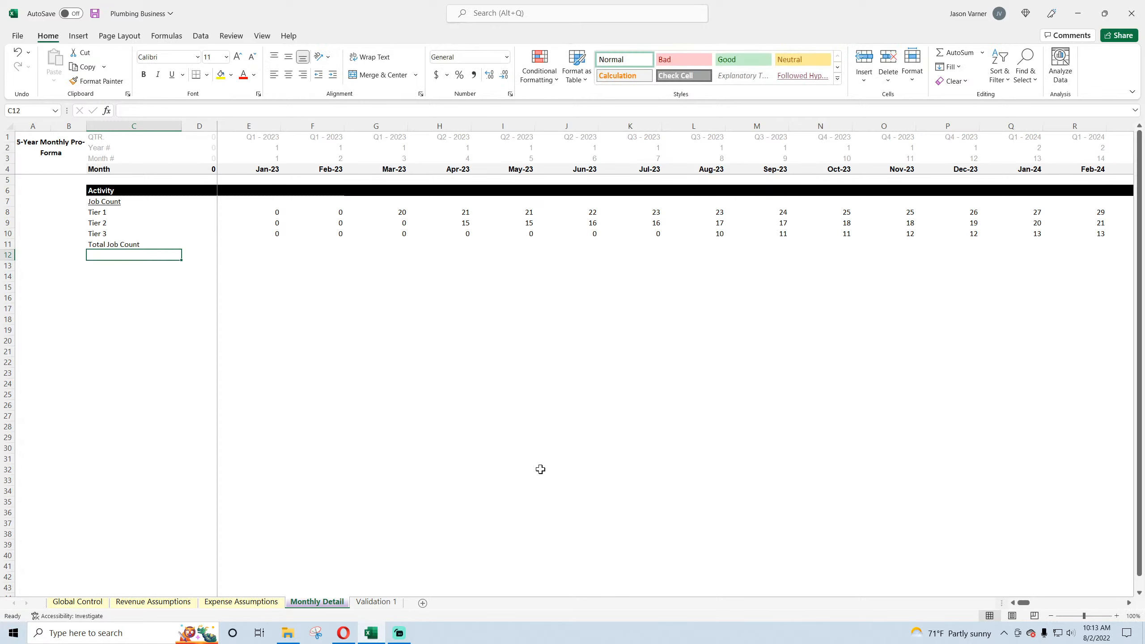
# - Format C11:H11 in bold with a top and thick bottom border and a light grey fill
pyautogui.moveTo(112, 243); pyautogui.dragTo(442, 244)
pyautogui.click(207, 74)
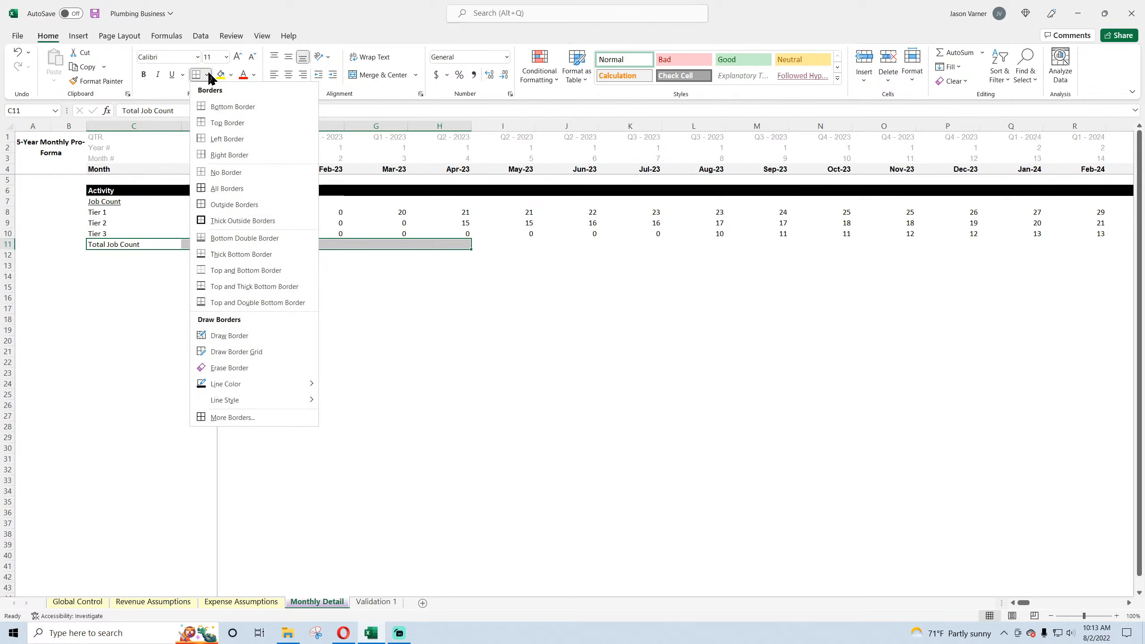
pyautogui.click(237, 287)
pyautogui.click(144, 74)
pyautogui.click(231, 74)
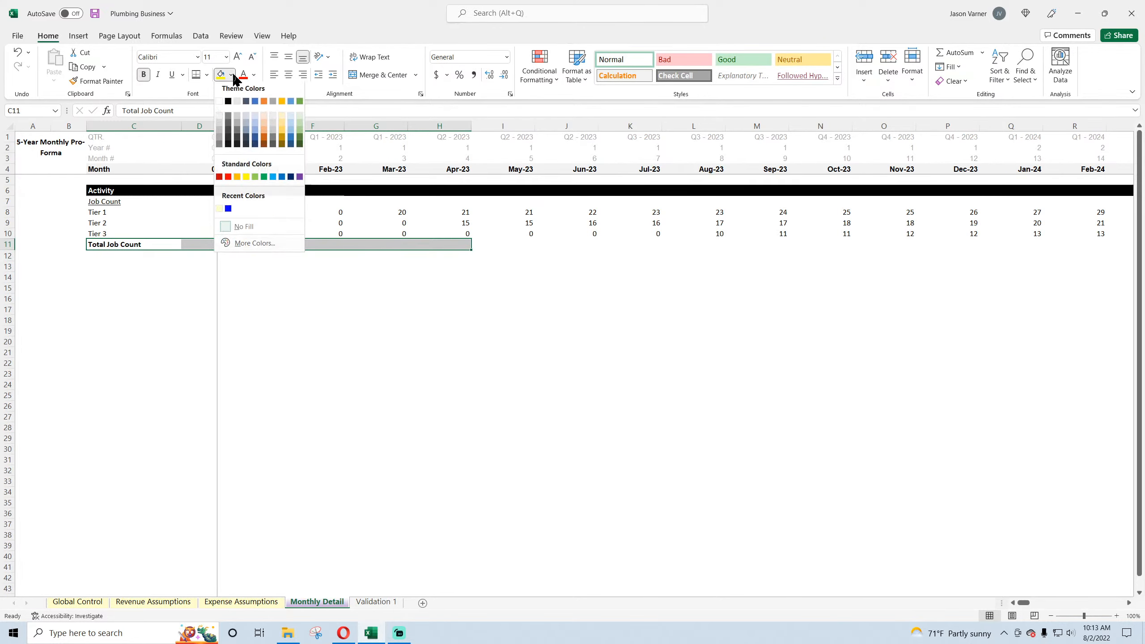
pyautogui.click(222, 120)
# - Sum the three tiers' job counts in E11 and fill the total across all the months
pyautogui.click(263, 243)
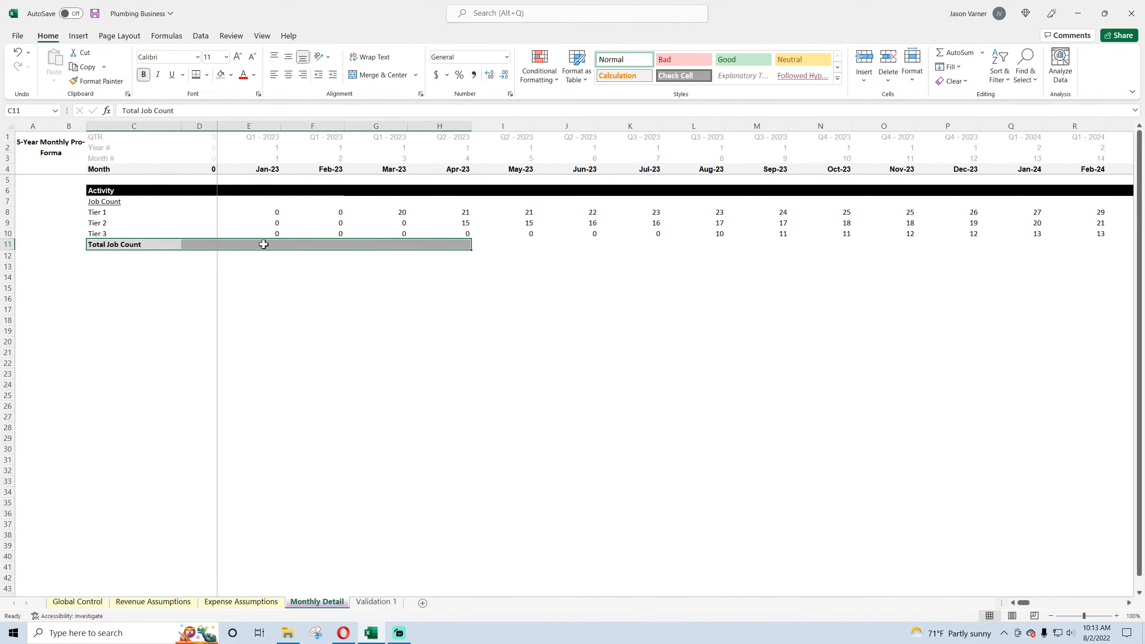
pyautogui.click(952, 53)
pyautogui.press('Return')
pyautogui.click(271, 245)
pyautogui.moveTo(280, 251); pyautogui.dragTo(1144, 328)
pyautogui.click(921, 373)
pyautogui.moveTo(1122, 604); pyautogui.dragTo(961, 588)
# - Save the Plumbing Business workbook
pyautogui.click(630, 449)
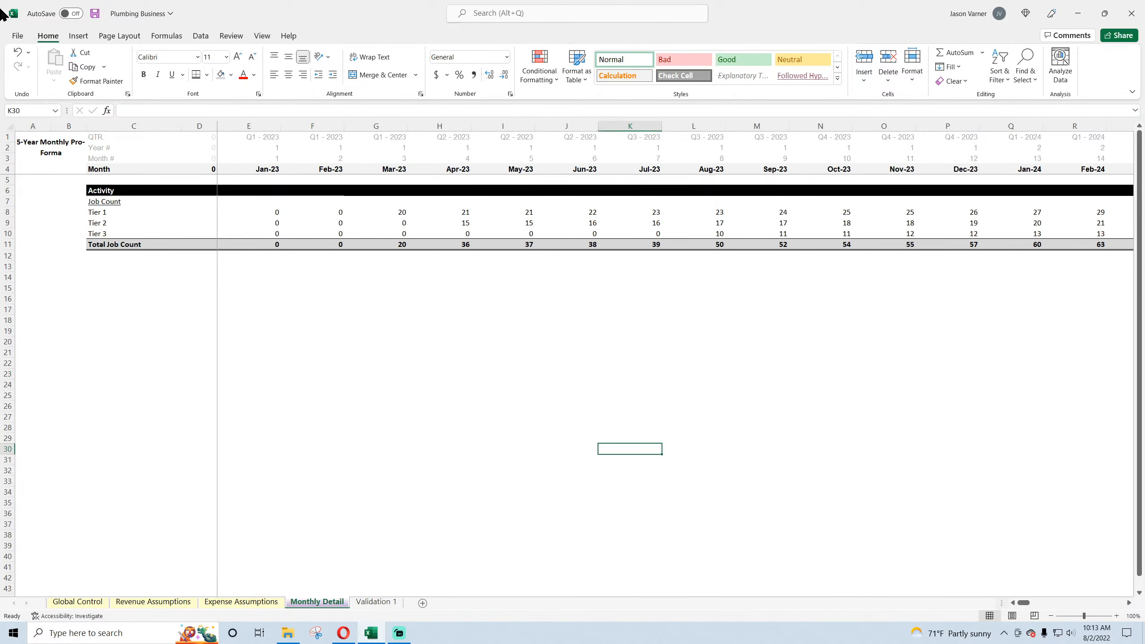
pyautogui.click(95, 13)
pyautogui.click(426, 425)
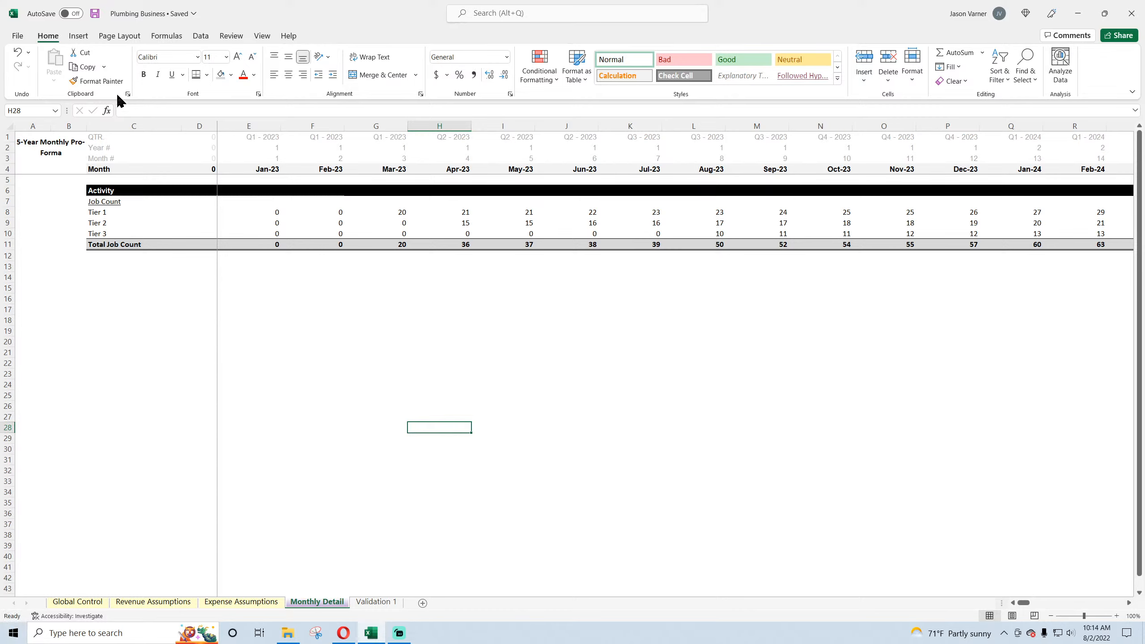
pyautogui.click(95, 13)
pyautogui.click(332, 329)
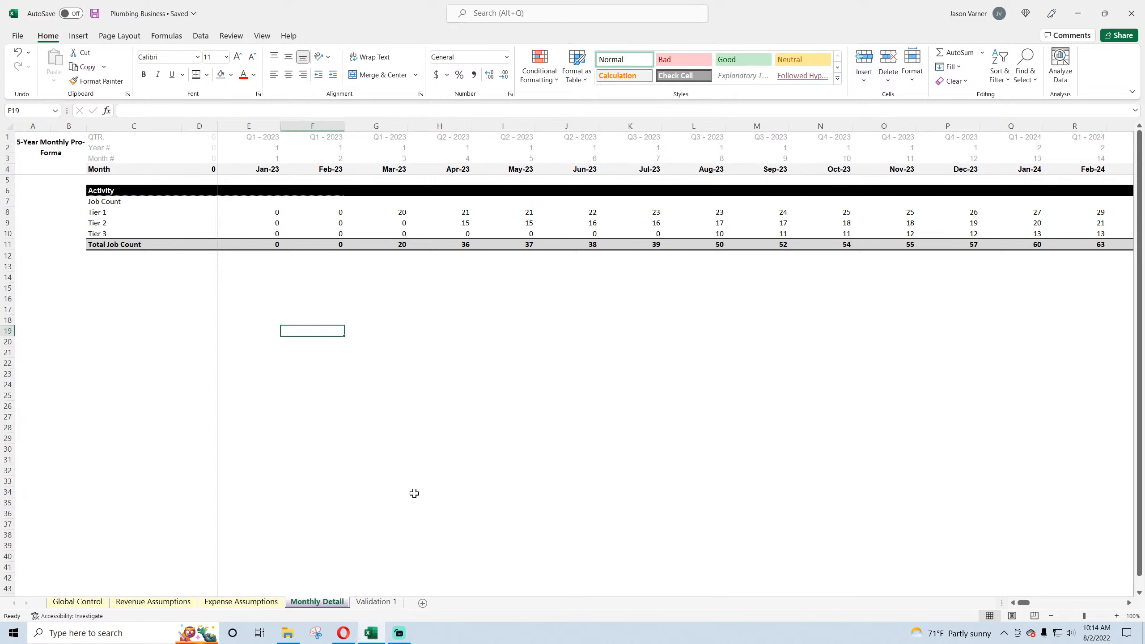
# - Switch to Opera to check the SmartHelping financial models page and the YouTube Studio live stream dashboard, and return to Excel
pyautogui.moveTo(343, 636)
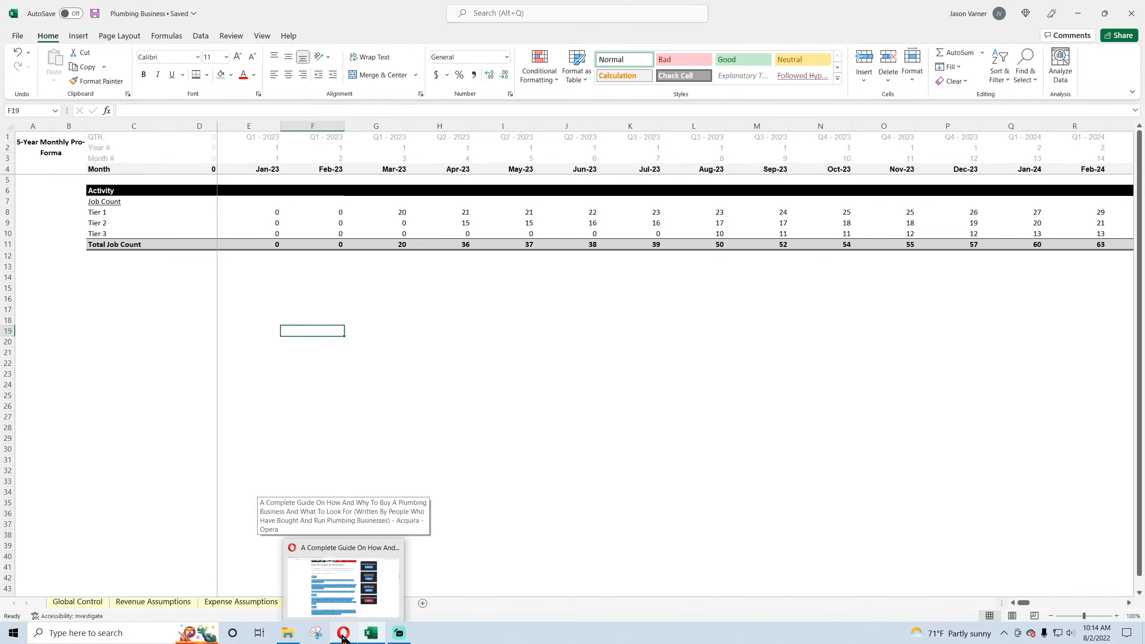
pyautogui.click(343, 636)
pyautogui.click(474, 11)
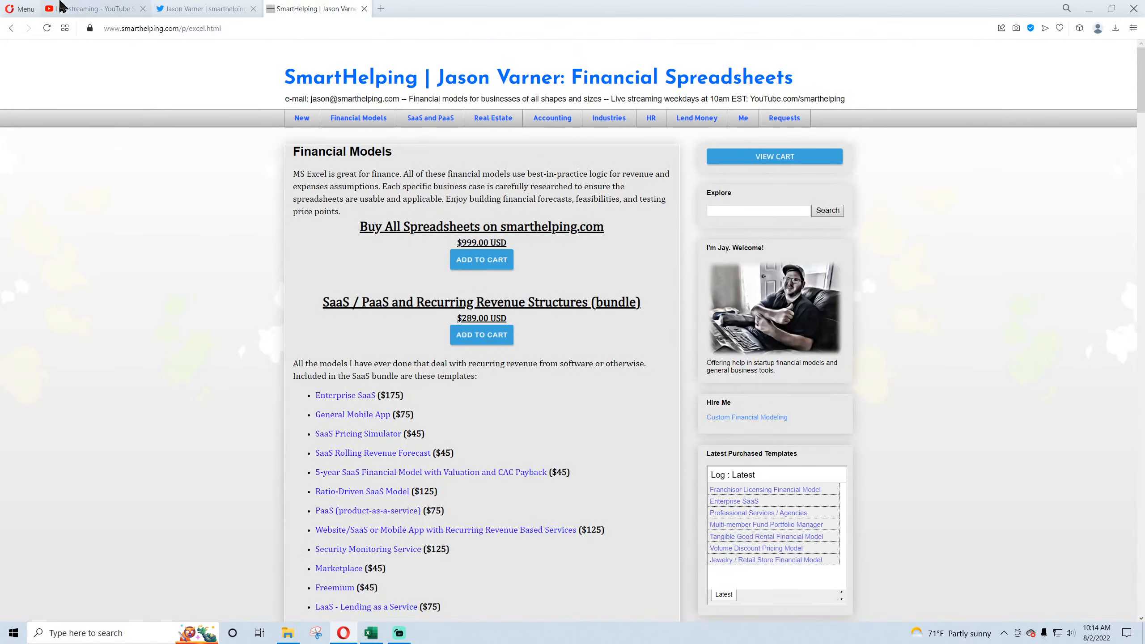
pyautogui.click(63, 10)
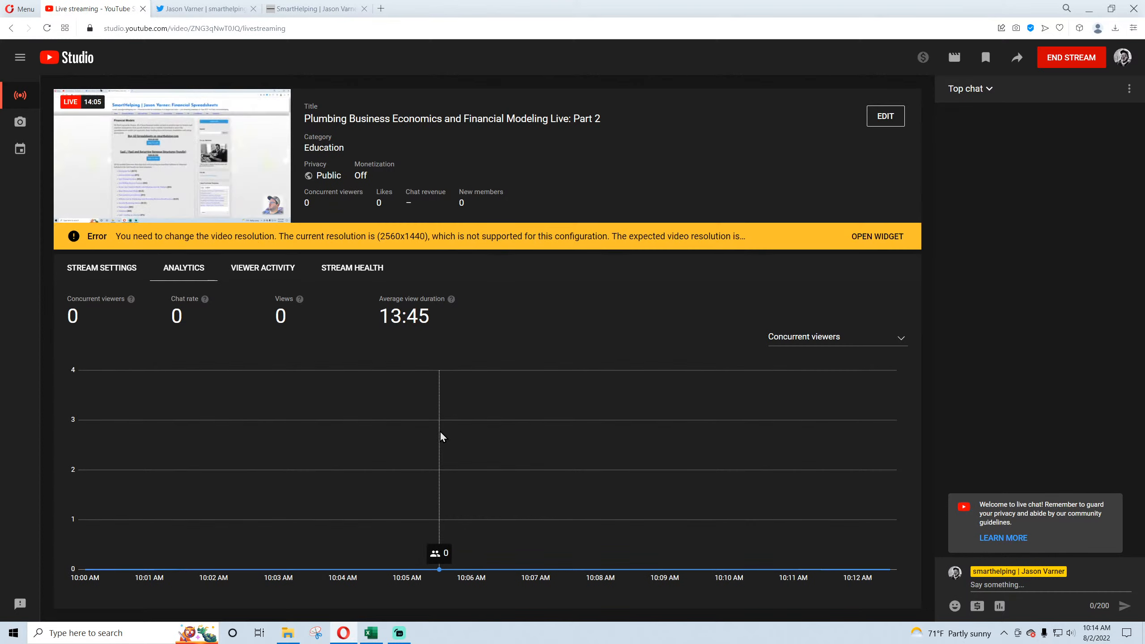
pyautogui.click(371, 637)
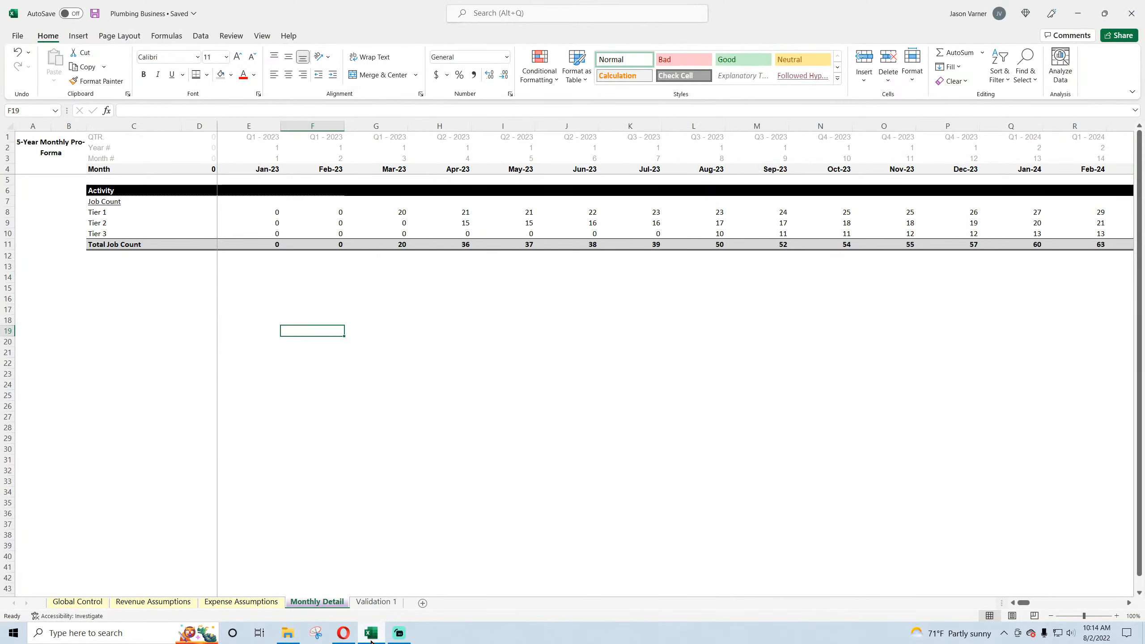
pyautogui.click(467, 374)
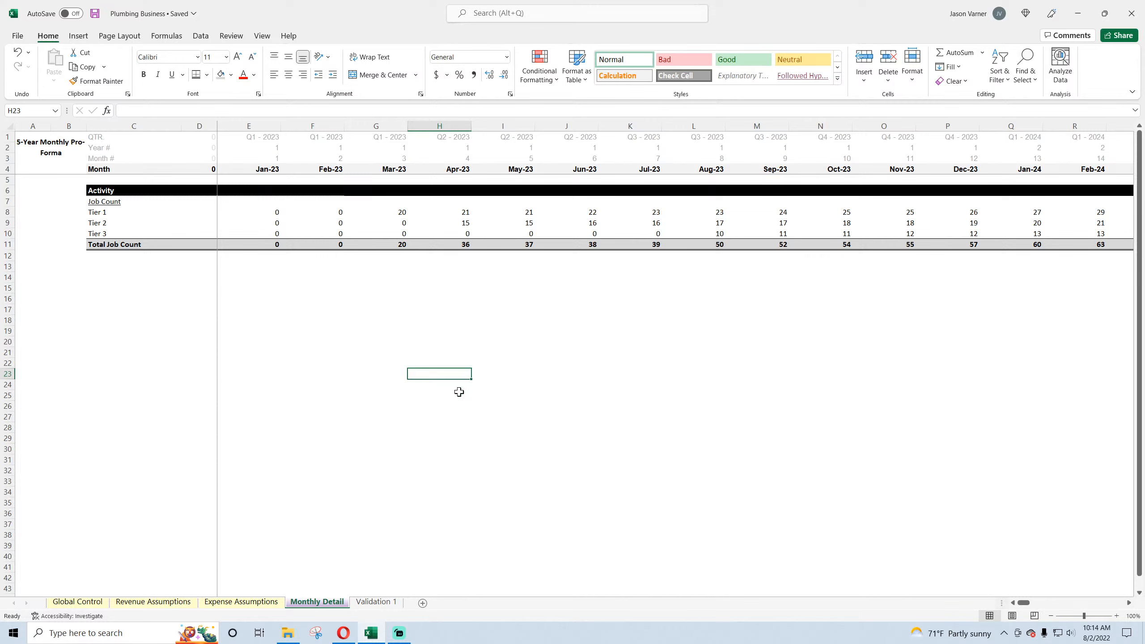
pyautogui.click(354, 637)
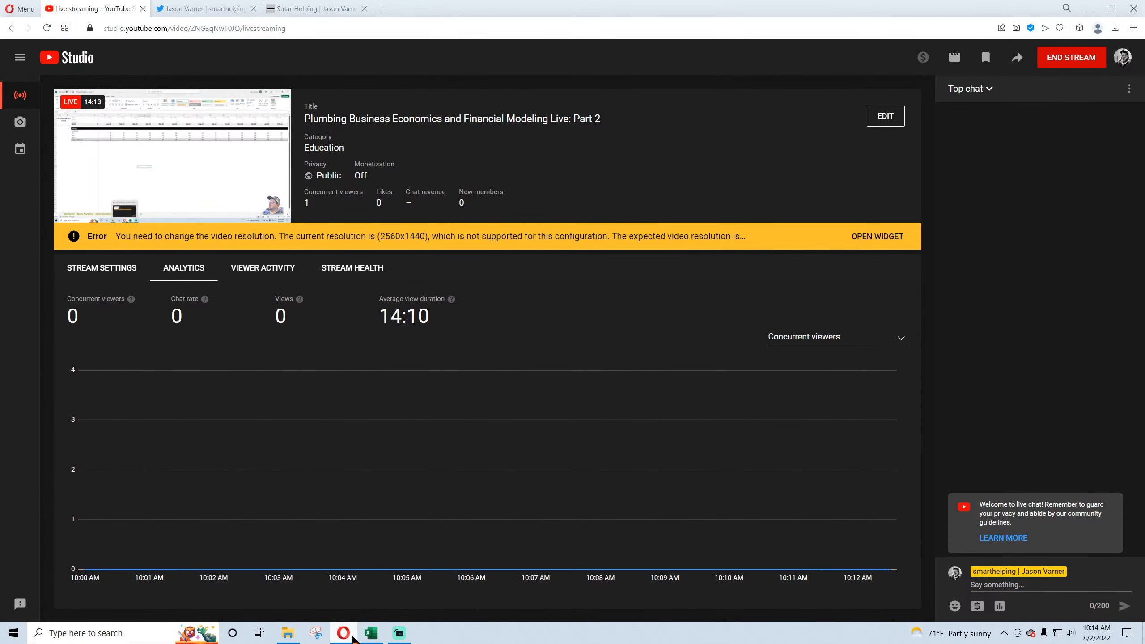
pyautogui.click(353, 637)
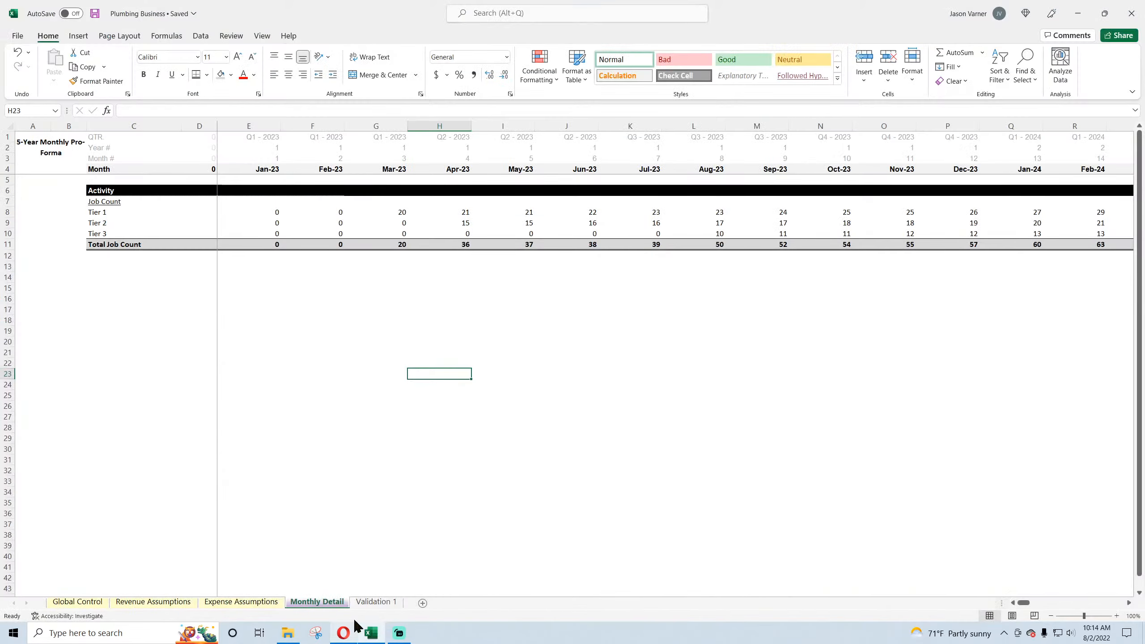
pyautogui.click(291, 366)
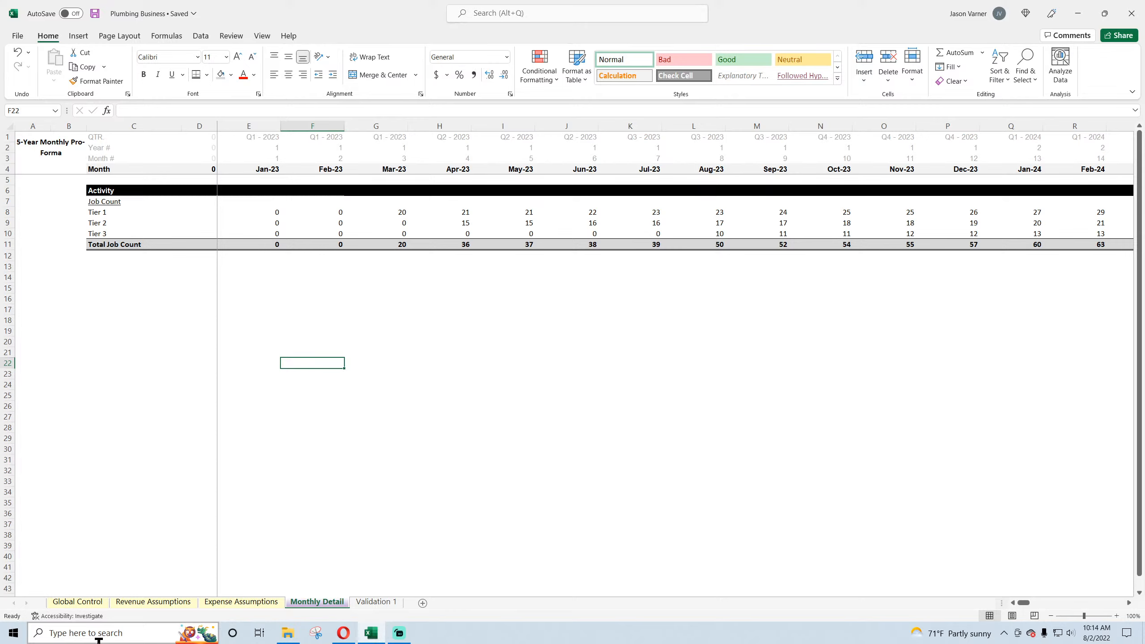
# - Review the Tier 1 average ticket values on Revenue Assumptions and copy the job count block C7:F11 to C13 on Monthly Detail
pyautogui.click(136, 603)
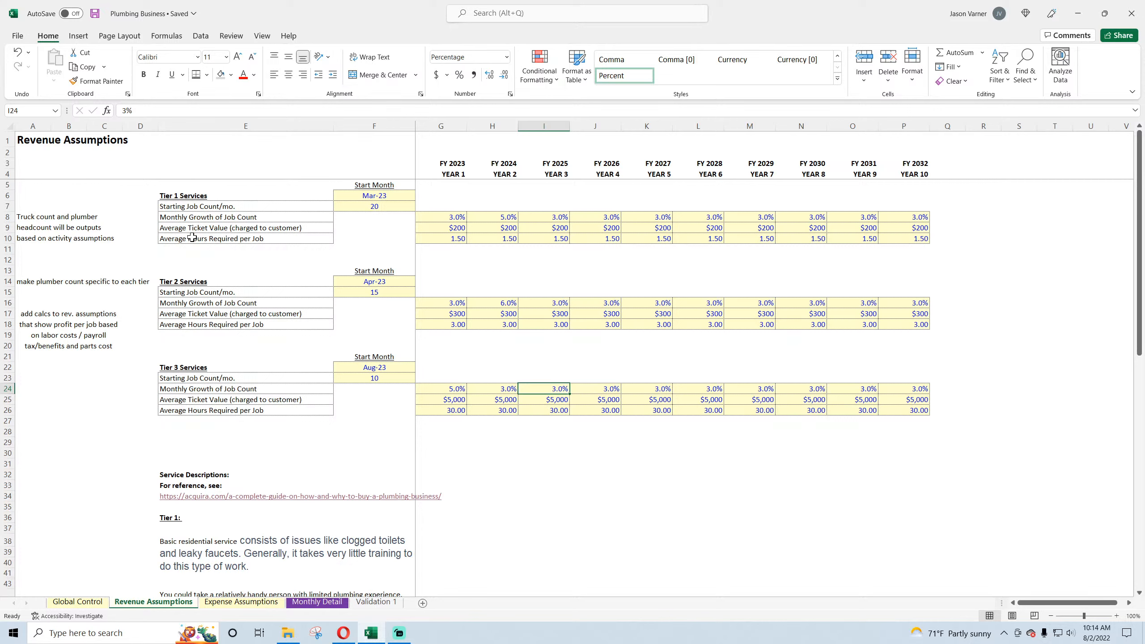
pyautogui.moveTo(193, 228); pyautogui.dragTo(591, 230)
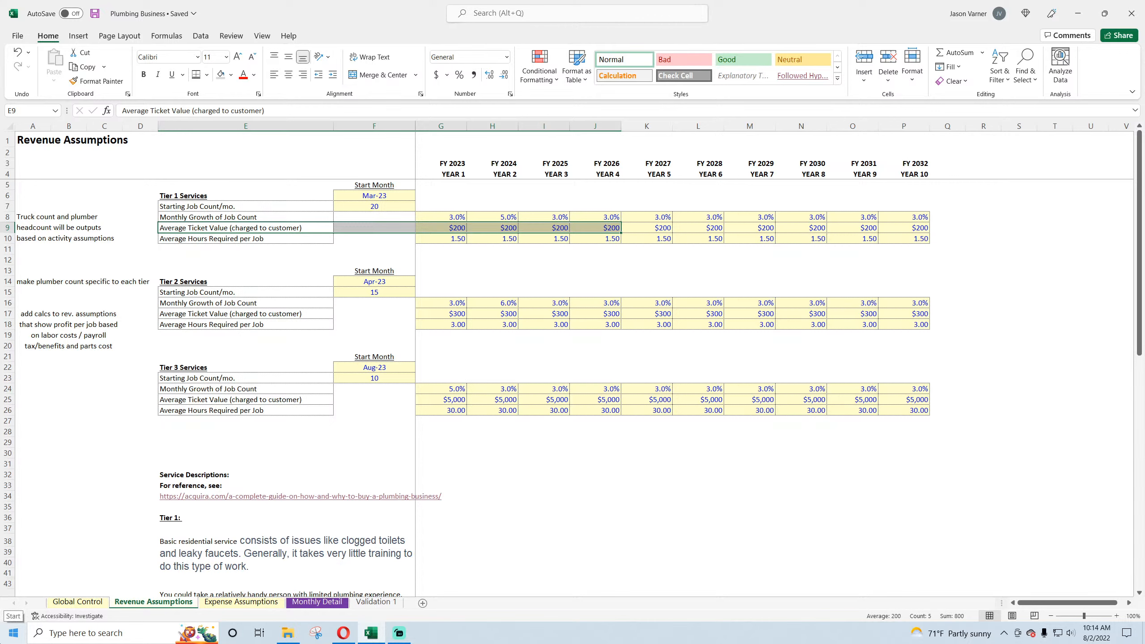
pyautogui.click(318, 602)
pyautogui.moveTo(100, 202); pyautogui.dragTo(302, 243)
pyautogui.rightClick(314, 215)
pyautogui.click(340, 257)
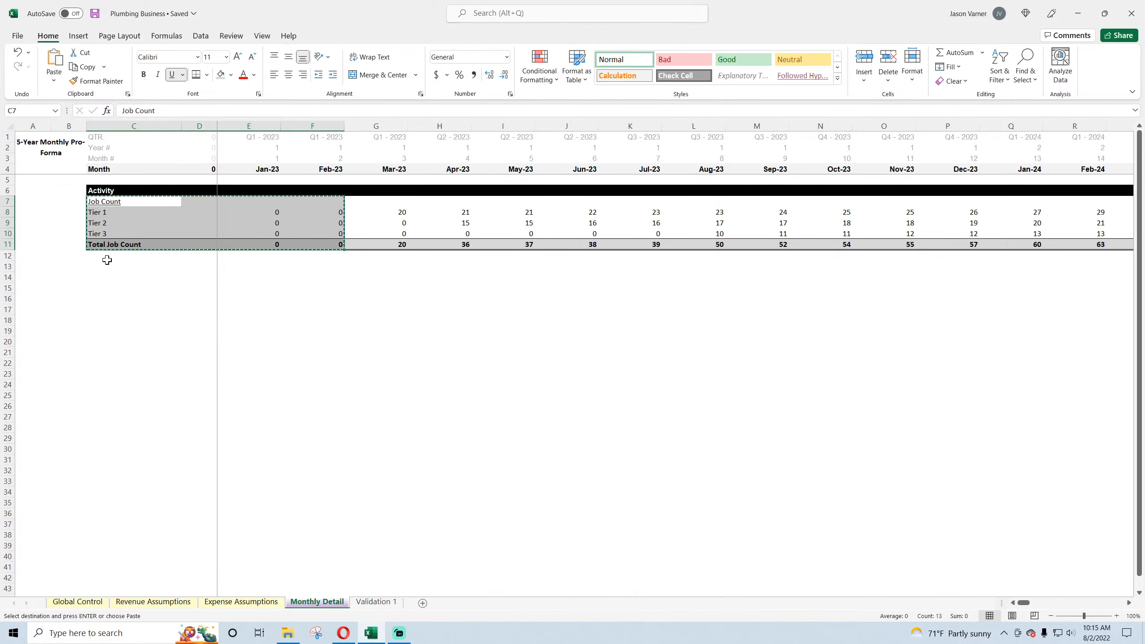
pyautogui.click(100, 266)
pyautogui.rightClick(100, 266)
pyautogui.click(129, 318)
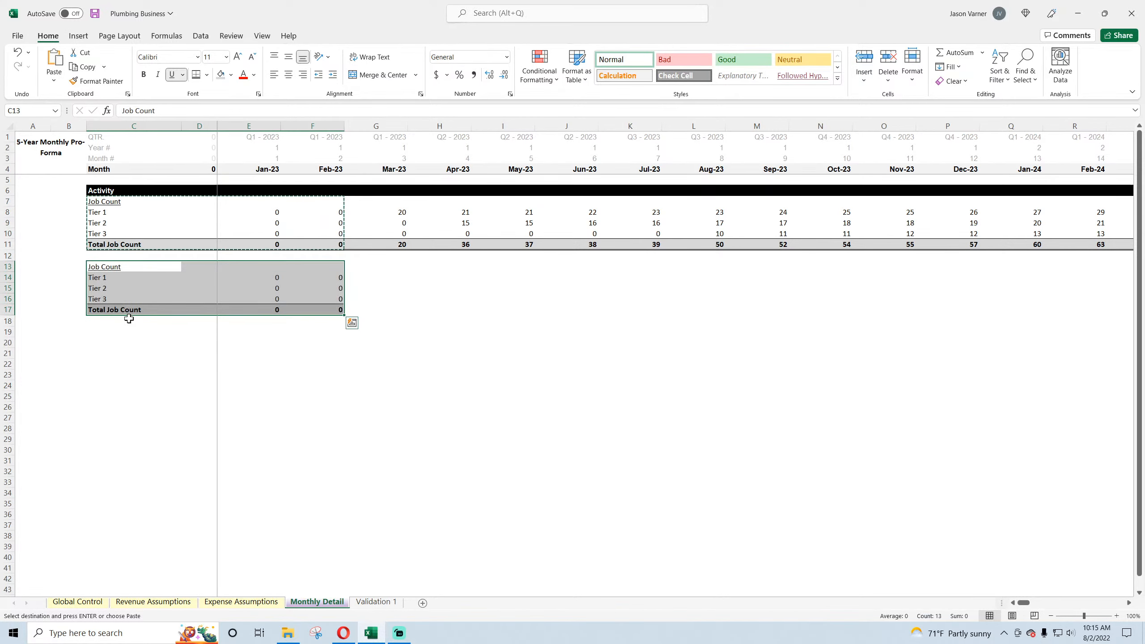
# - Retitle the copied block in C13 as Revenue per Job Type and its total row in C17 as Total Revenue
pyautogui.click(112, 267)
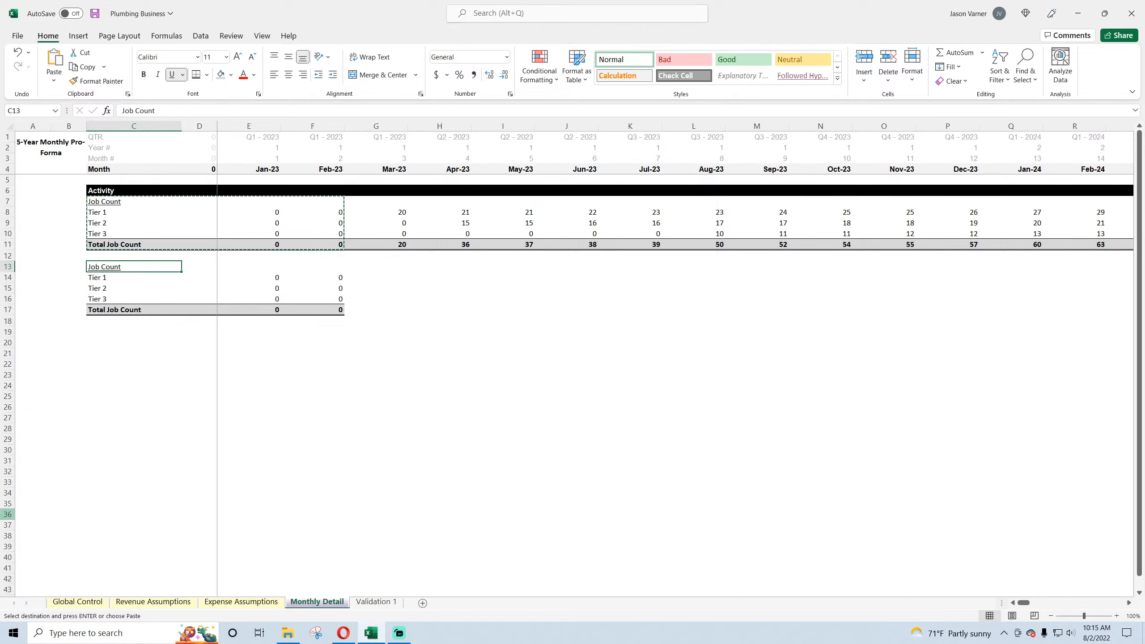
pyautogui.write('Revenue per ')
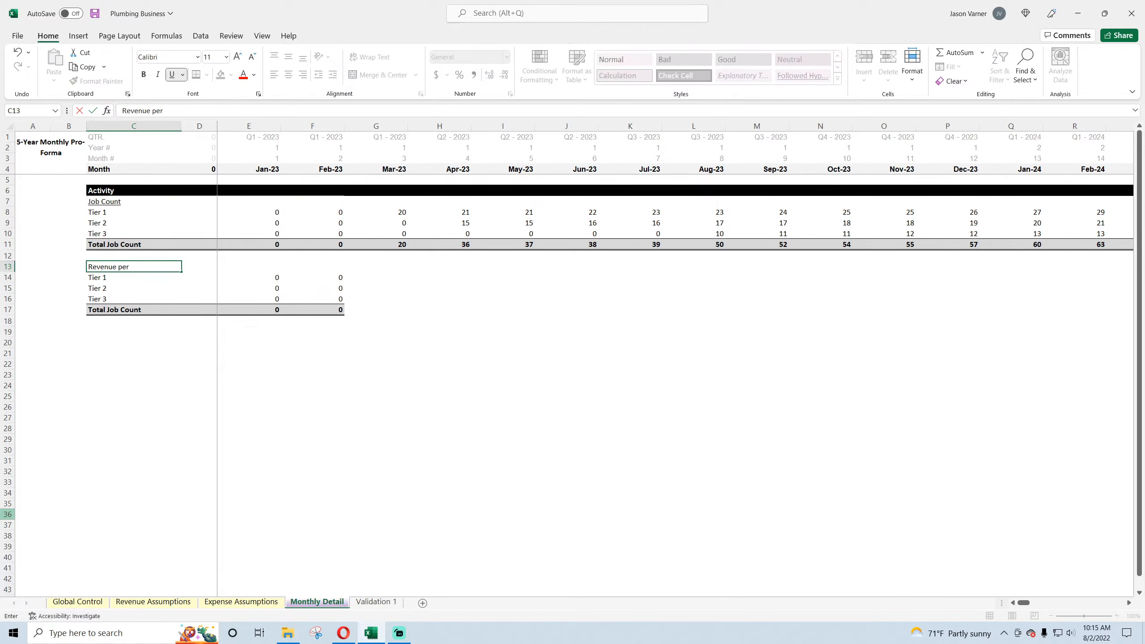
pyautogui.write('Job Type')
pyautogui.press('Return')
pyautogui.press('Down')
pyautogui.press('Down')
pyautogui.press('Down')
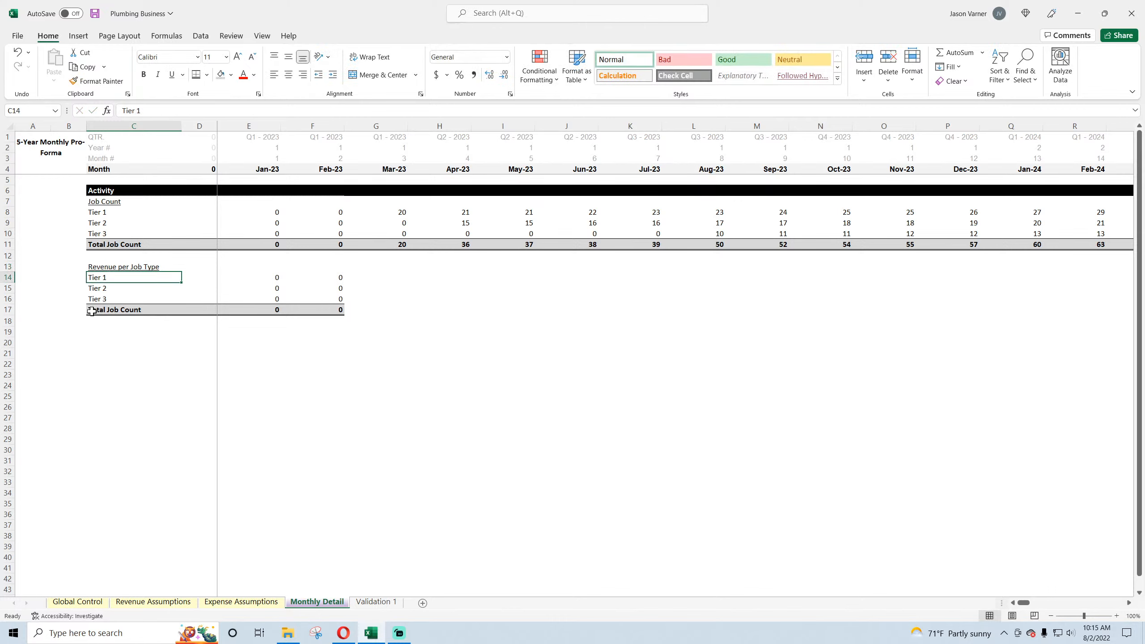
pyautogui.write('Total Revenue')
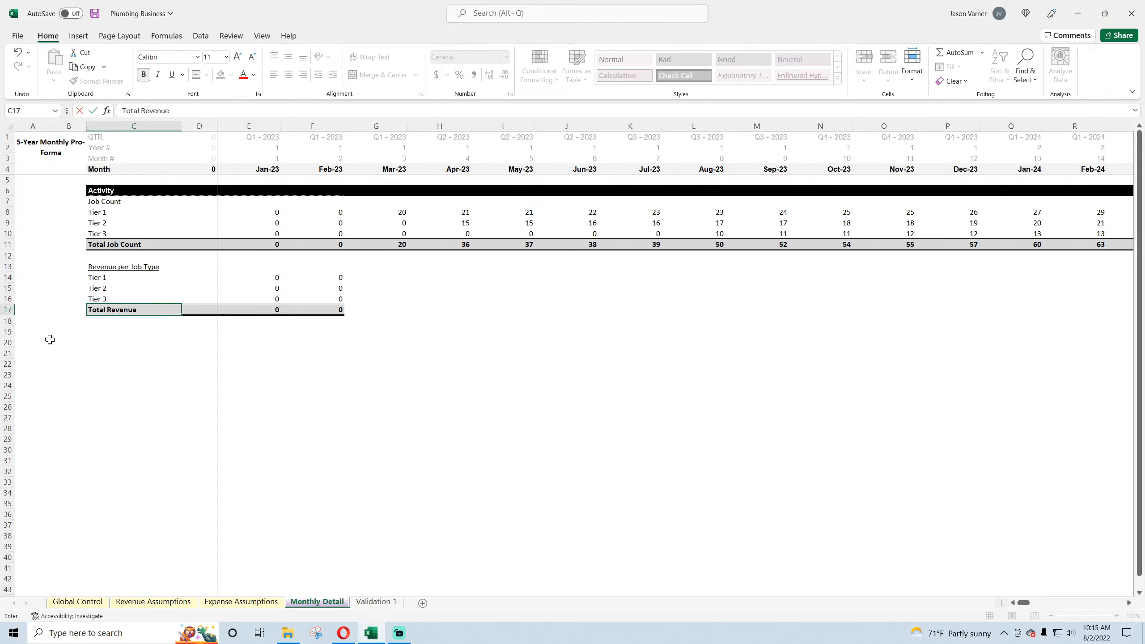
pyautogui.press('Return')
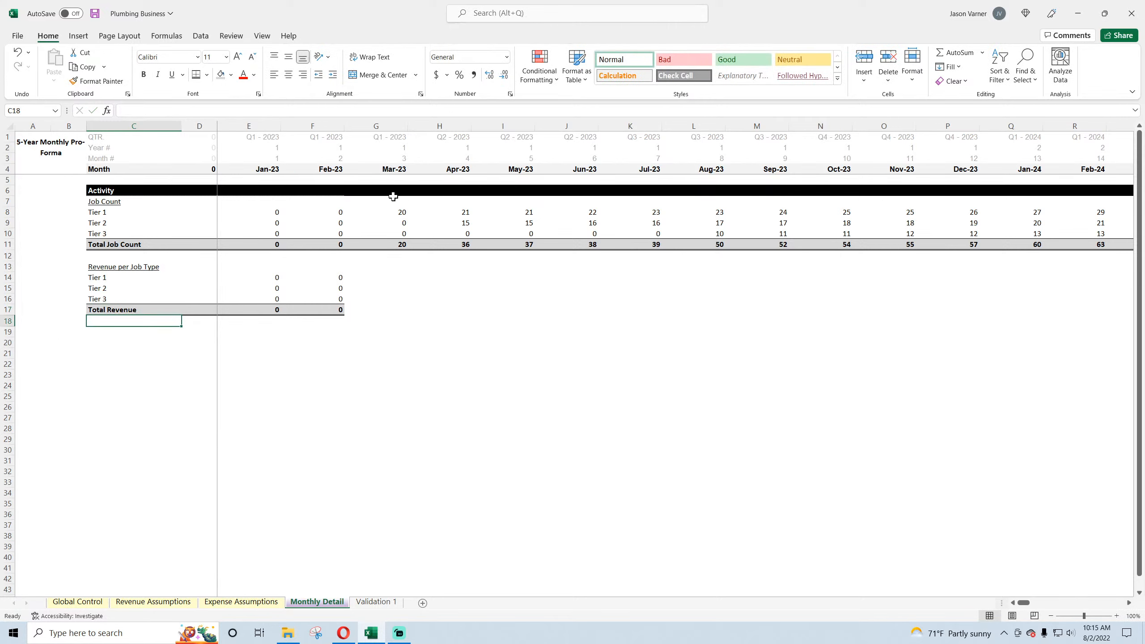
# - Wrap the Tier 1 job count formula in E8 in an IF returning 0 when month E4 exceeds exit month 'Global Control'!$C6
pyautogui.click(266, 279)
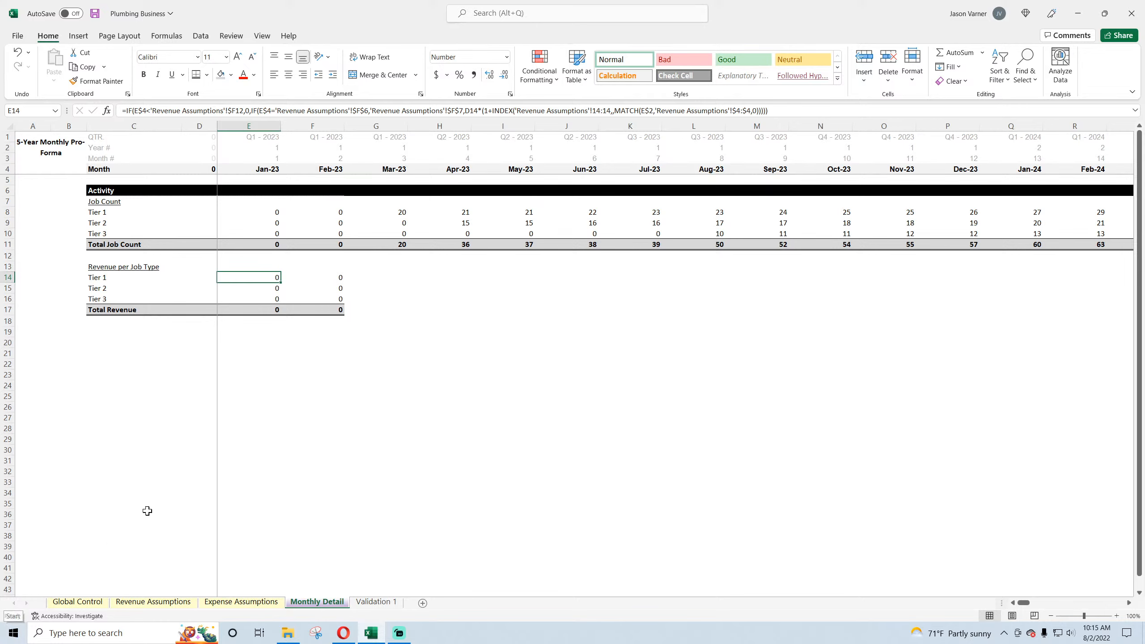
pyautogui.click(264, 214)
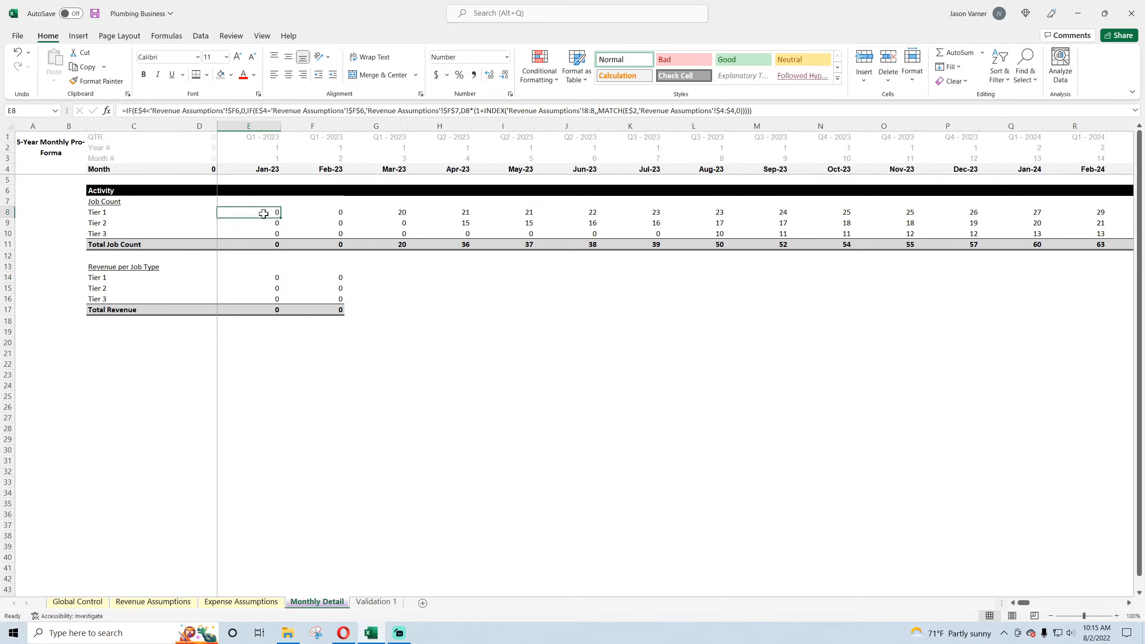
pyautogui.click(127, 112)
pyautogui.write('if(')
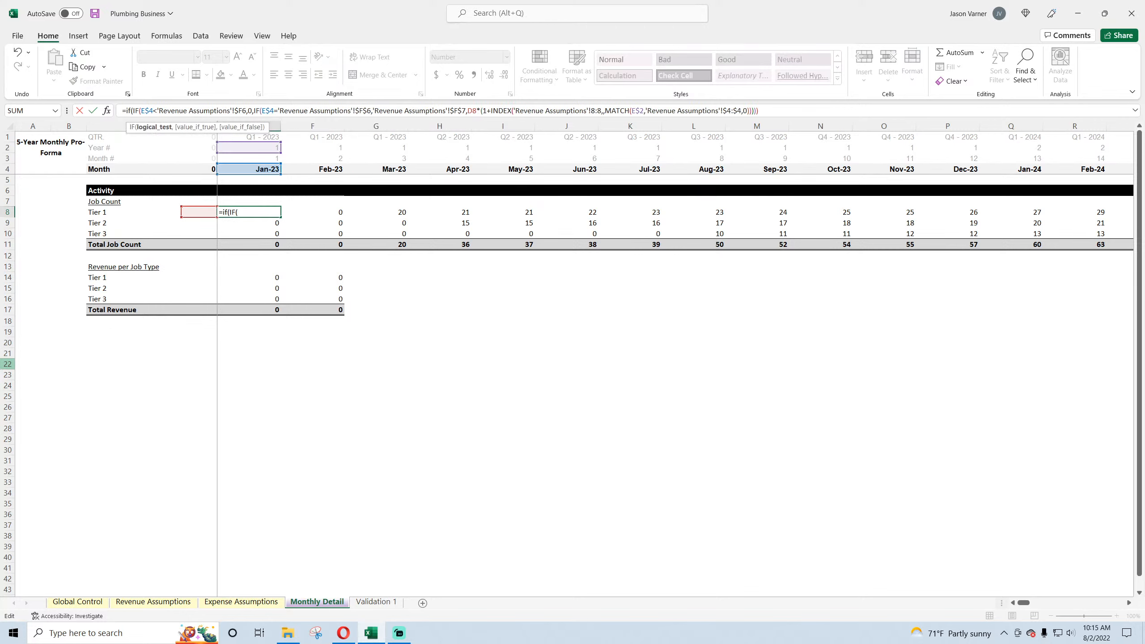
pyautogui.click(267, 171)
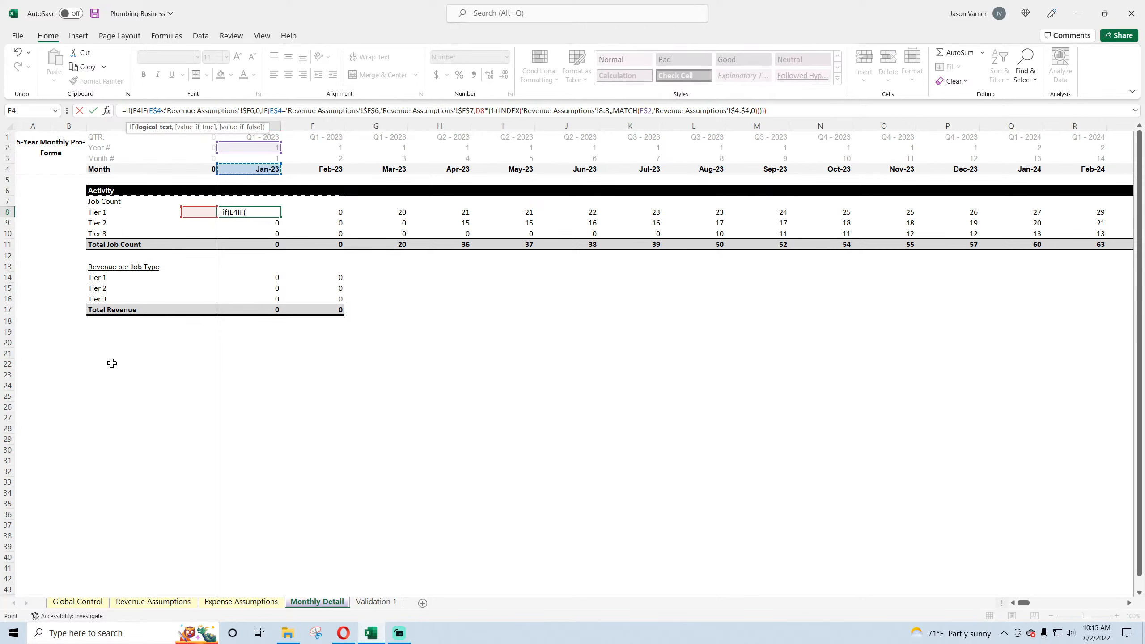
pyautogui.write('>')
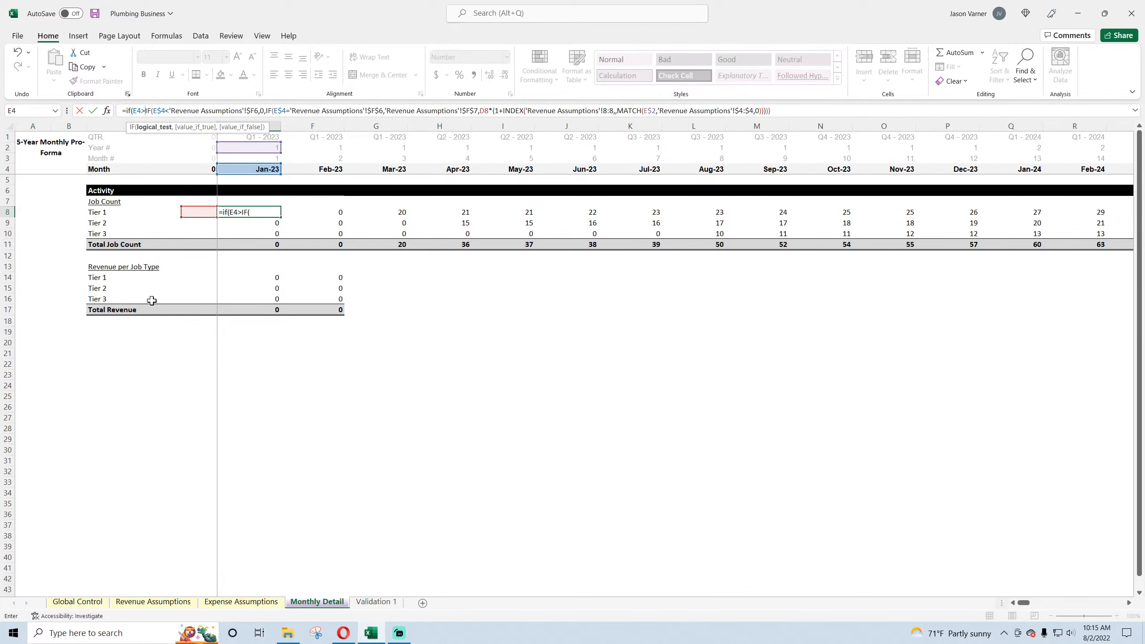
pyautogui.click(77, 602)
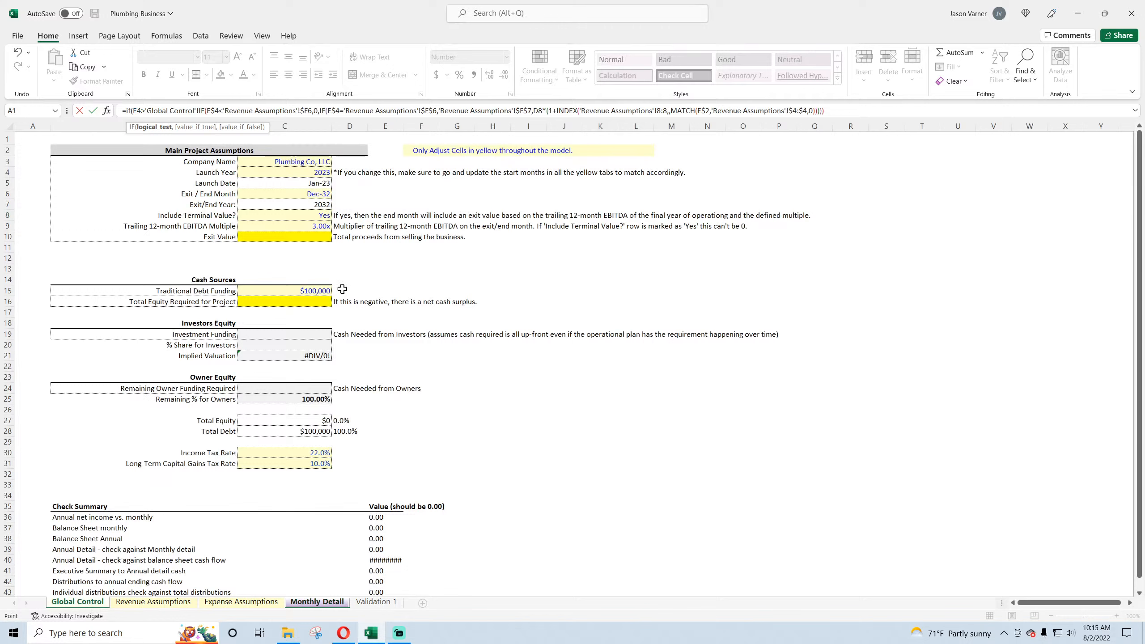
pyautogui.click(291, 194)
pyautogui.write(',0,')
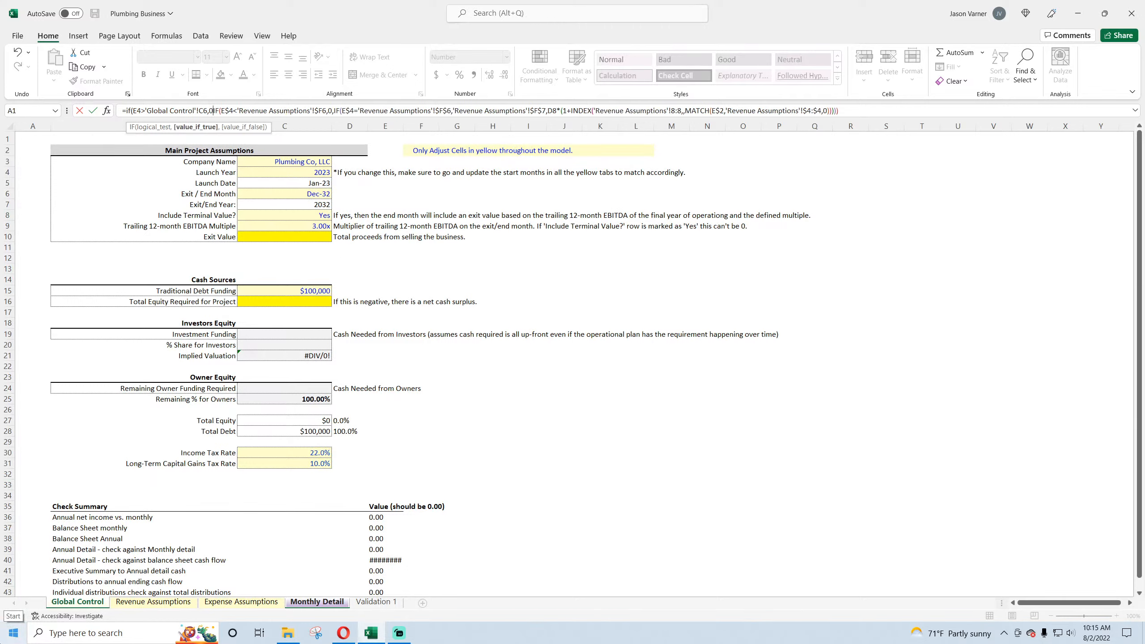
pyautogui.click(216, 113)
pyautogui.press('BackSpace')
pyautogui.write('E')
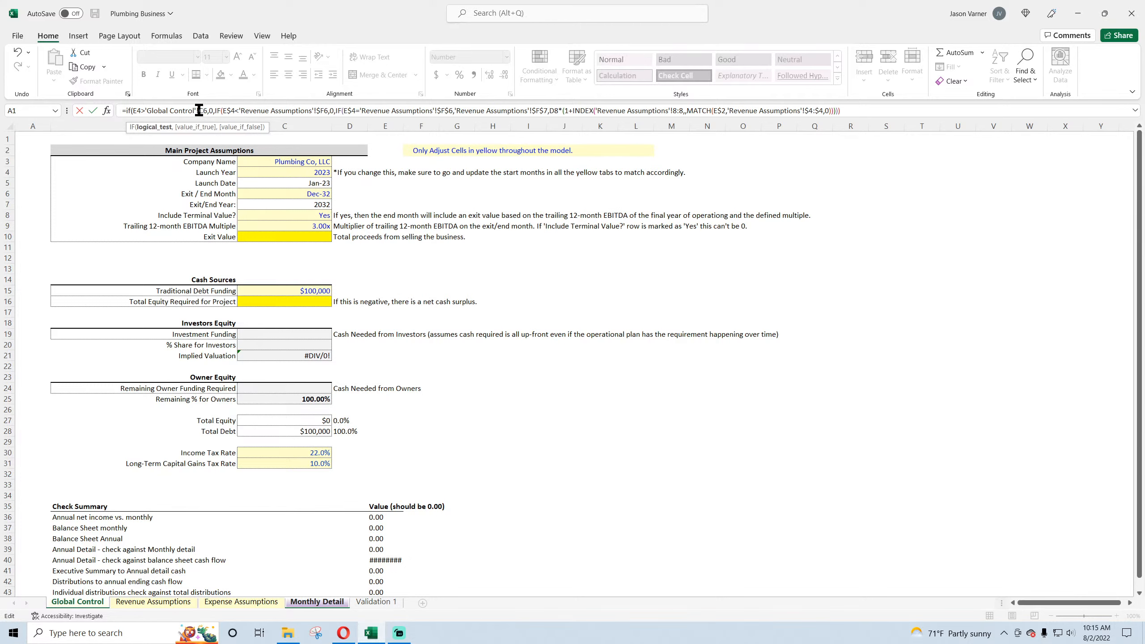
pyautogui.write('$')
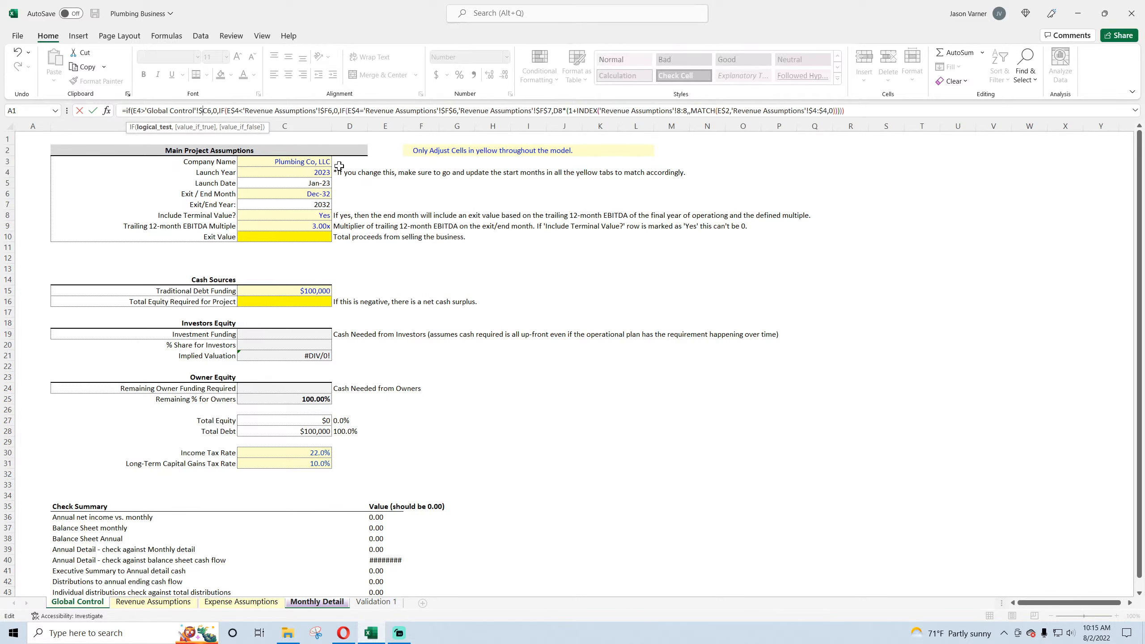
pyautogui.press('Return')
pyautogui.press('Return')
# - Copy the prefix IF(E4>'Global Control'!$C6,0, from E8 into the start of the Tier 2 job count formula in E9
pyautogui.click(274, 211)
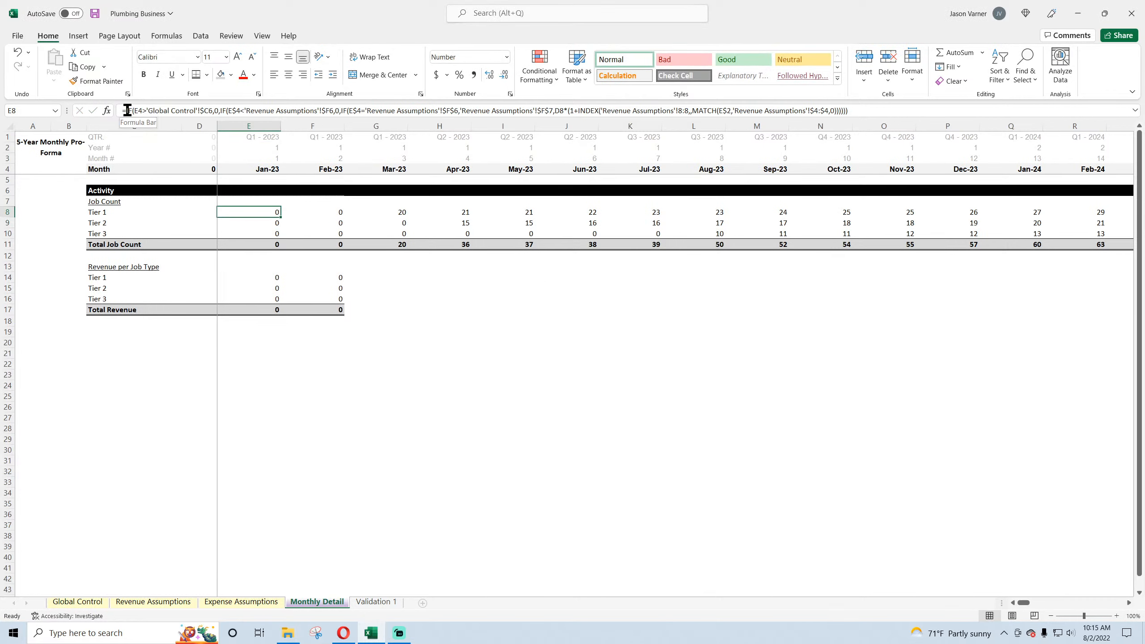
pyautogui.moveTo(128, 110); pyautogui.dragTo(220, 114)
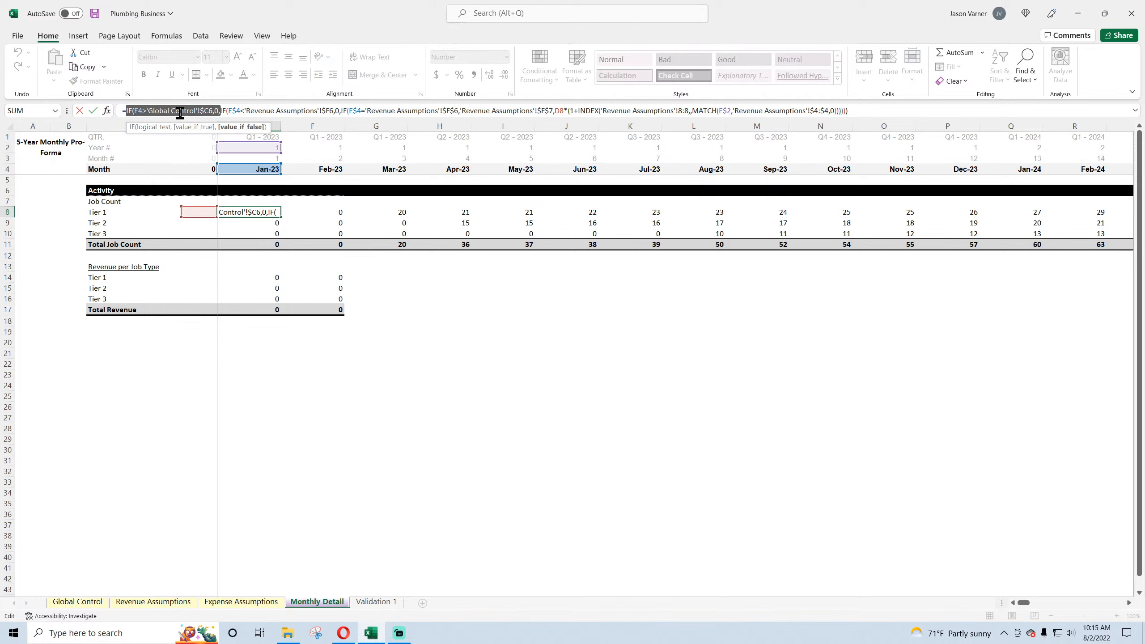
pyautogui.rightClick(180, 112)
pyautogui.click(205, 128)
pyautogui.press('Return')
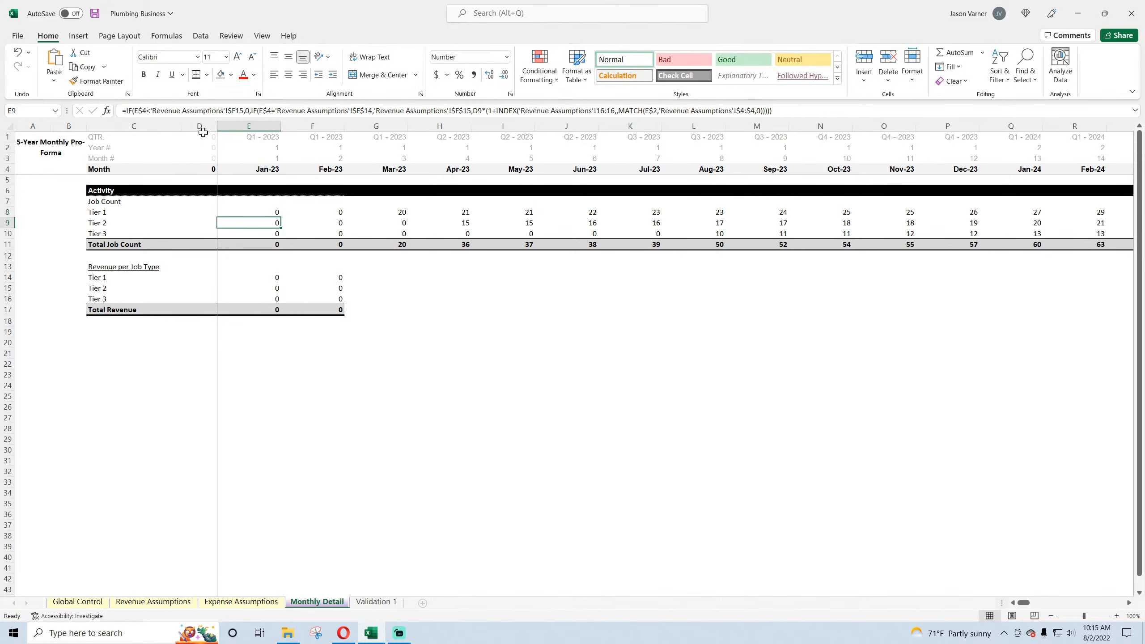
pyautogui.click(124, 110)
pyautogui.hotkey('ctrl', 'v')
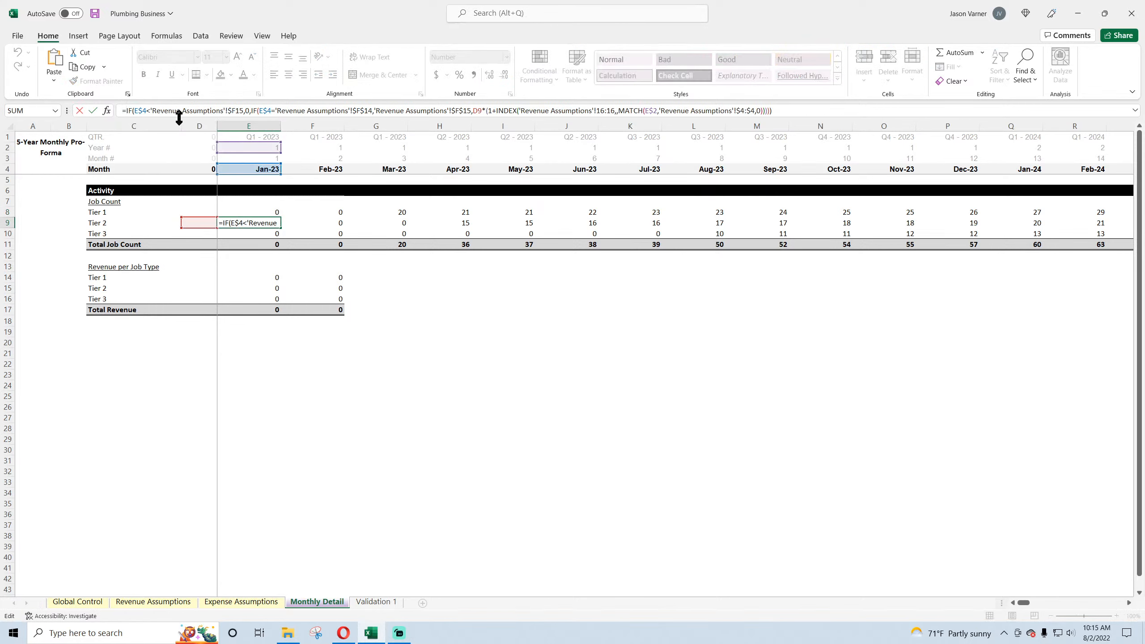
pyautogui.press('Return')
pyautogui.press('Return')
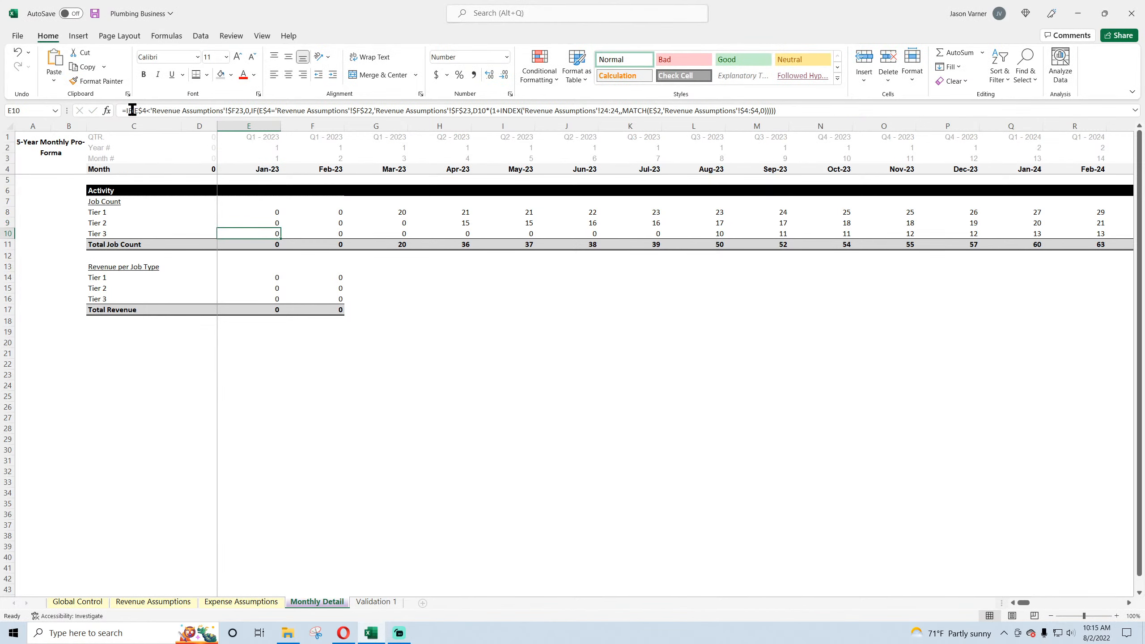
# - Add the same exit-month IF prefix to the Tier 3 formula in E10 and fill E8:E10 across through Dec-32
pyautogui.click(162, 112)
pyautogui.hotkey('ctrl', 'v')
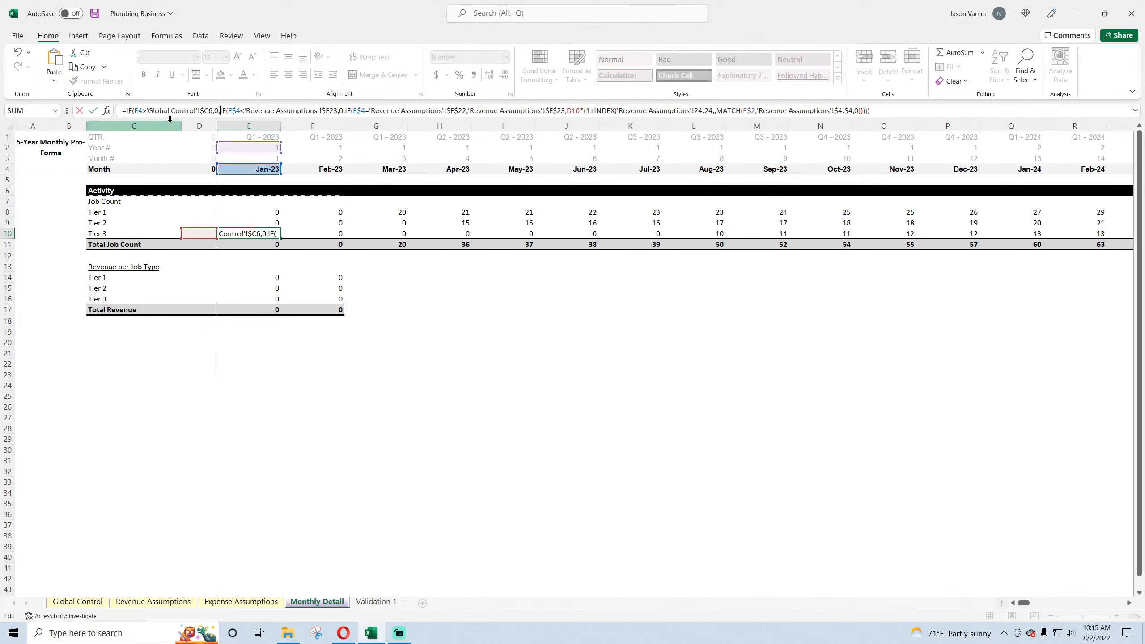
pyautogui.press('Return')
pyautogui.press('Return')
pyautogui.click(276, 213)
pyautogui.moveTo(277, 213); pyautogui.dragTo(1033, 275)
# - Set Exit / End Month on Global Control to Jul-32 and check the job counts in the final months on Monthly Detail
pyautogui.click(77, 602)
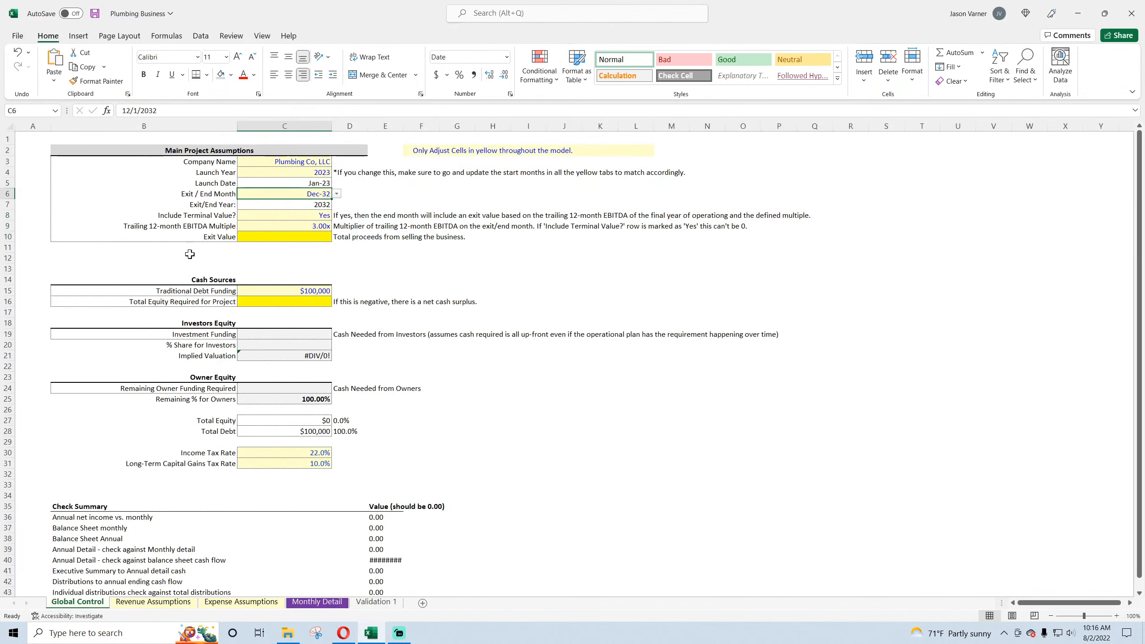
pyautogui.click(318, 194)
pyautogui.click(336, 194)
pyautogui.click(318, 219)
pyautogui.click(317, 602)
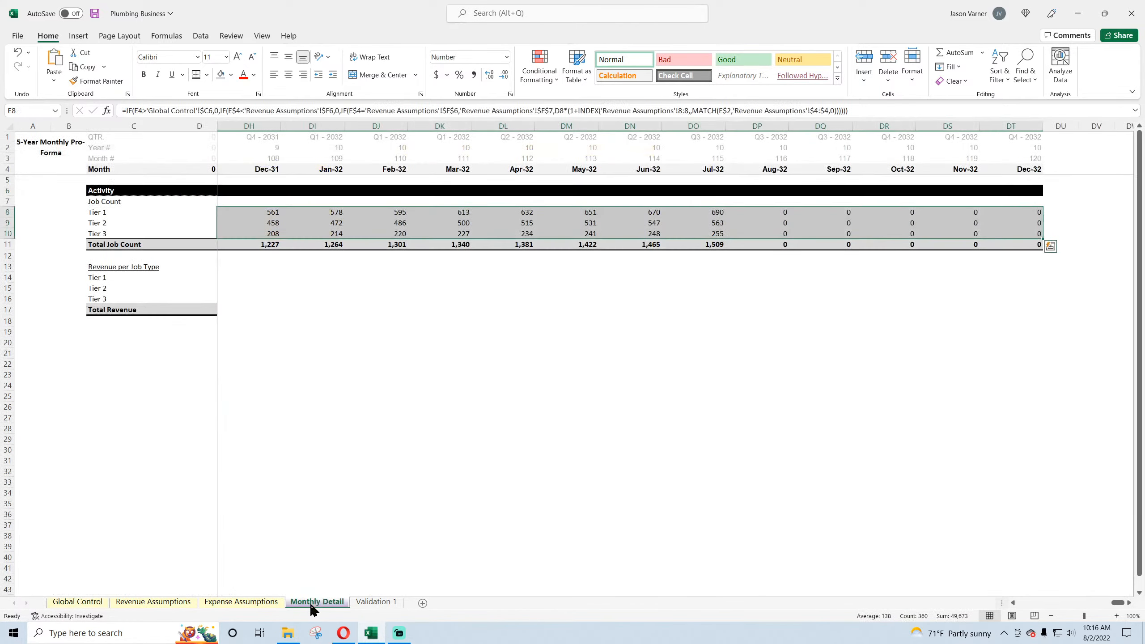
pyautogui.moveTo(1117, 603); pyautogui.dragTo(1010, 602)
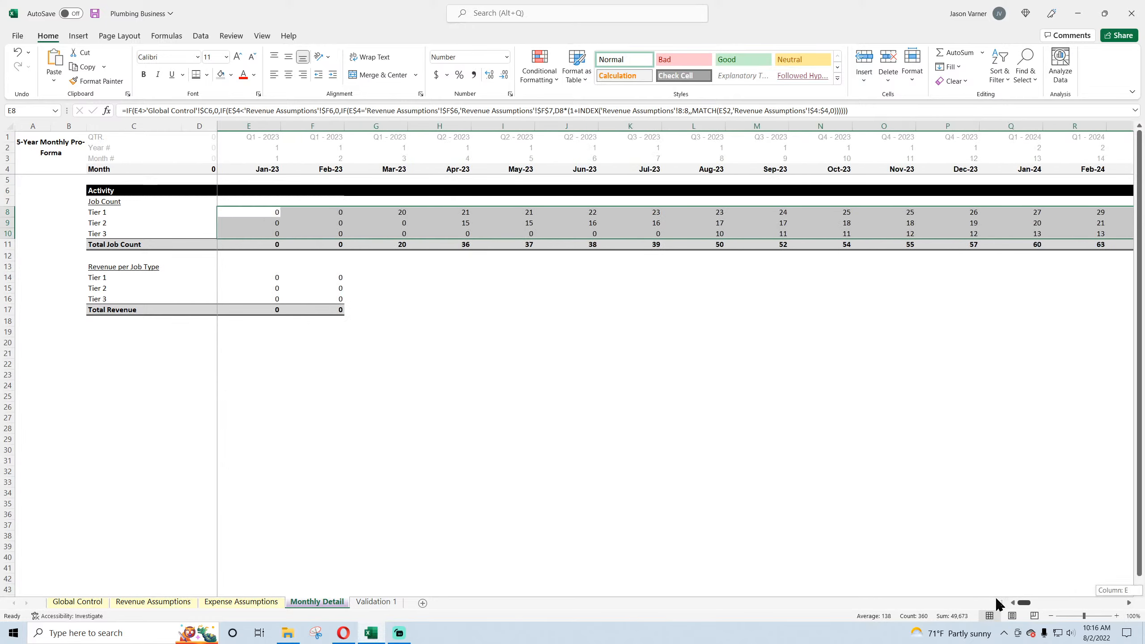
# - Begin the Tier 1 revenue formula in E14 as E8 multiplied by an INDEX of Revenue Assumptions row 9 with a column MATCH
pyautogui.click(270, 277)
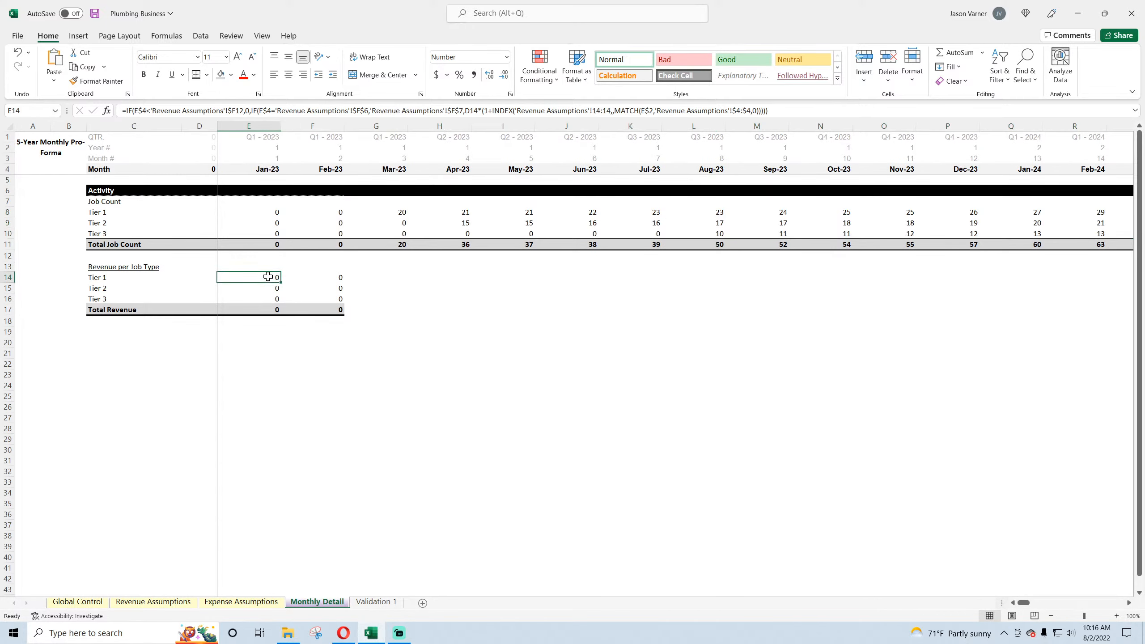
pyautogui.write('=')
pyautogui.click(273, 213)
pyautogui.write('*')
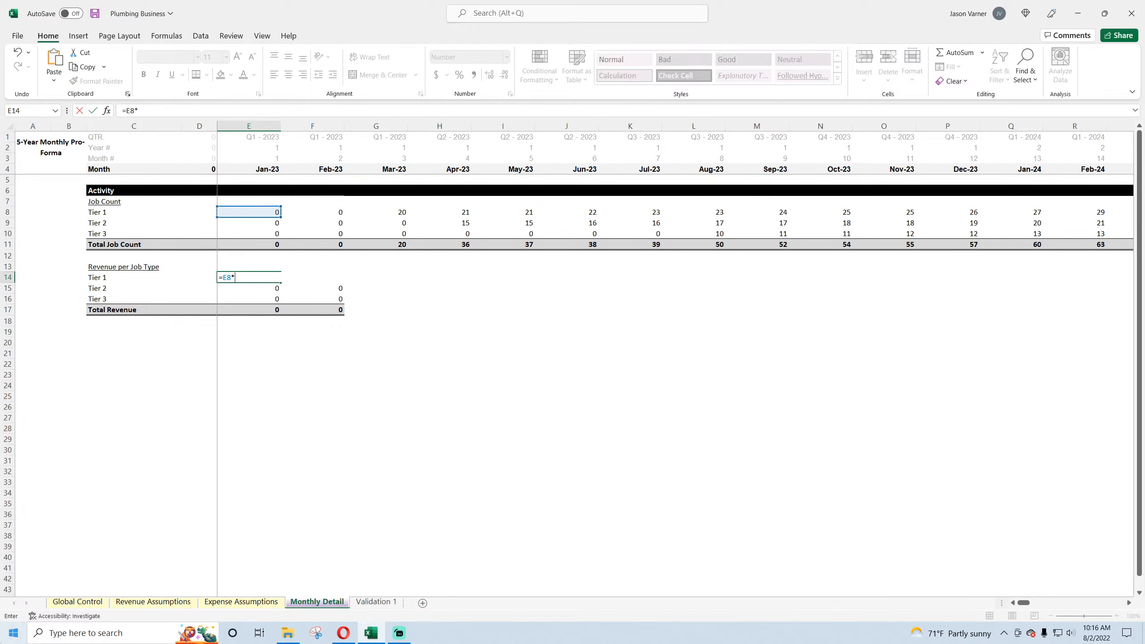
pyautogui.write('index(')
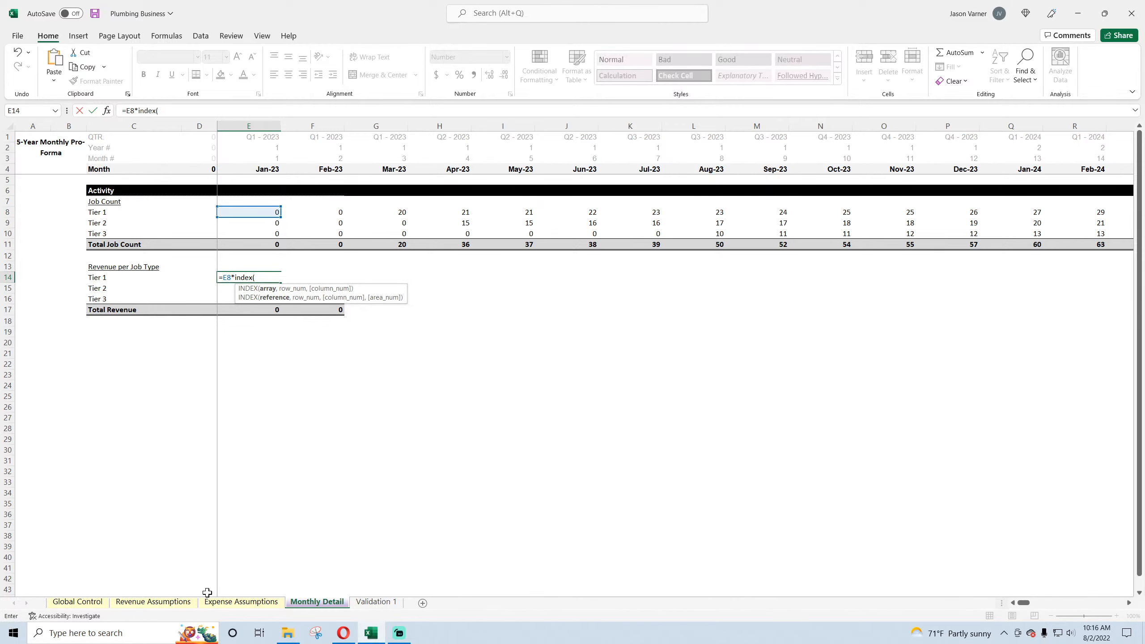
pyautogui.click(154, 602)
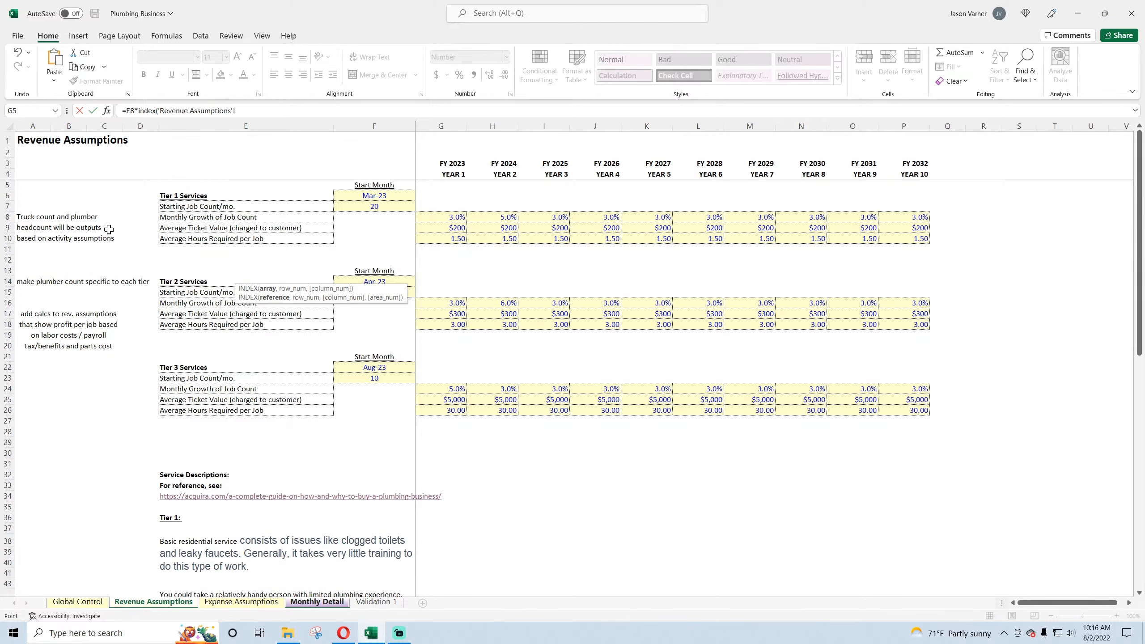
pyautogui.moveTo(7, 206); pyautogui.dragTo(7, 249)
pyautogui.click(261, 111)
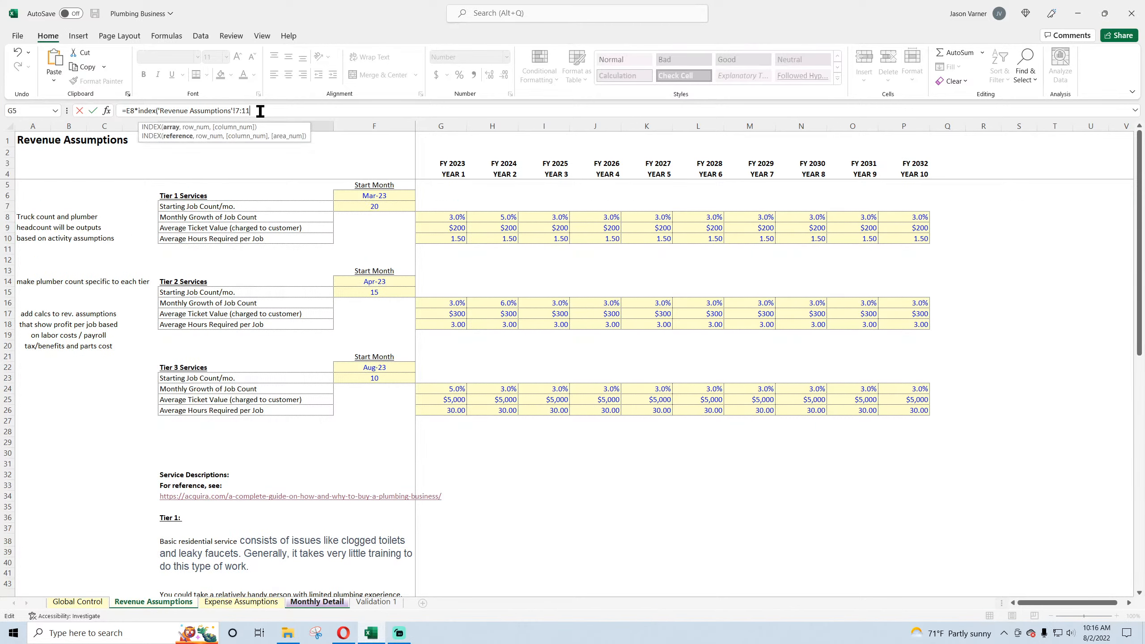
pyautogui.press('BackSpace')
pyautogui.press('BackSpace')
pyautogui.write('9:9,,match(')
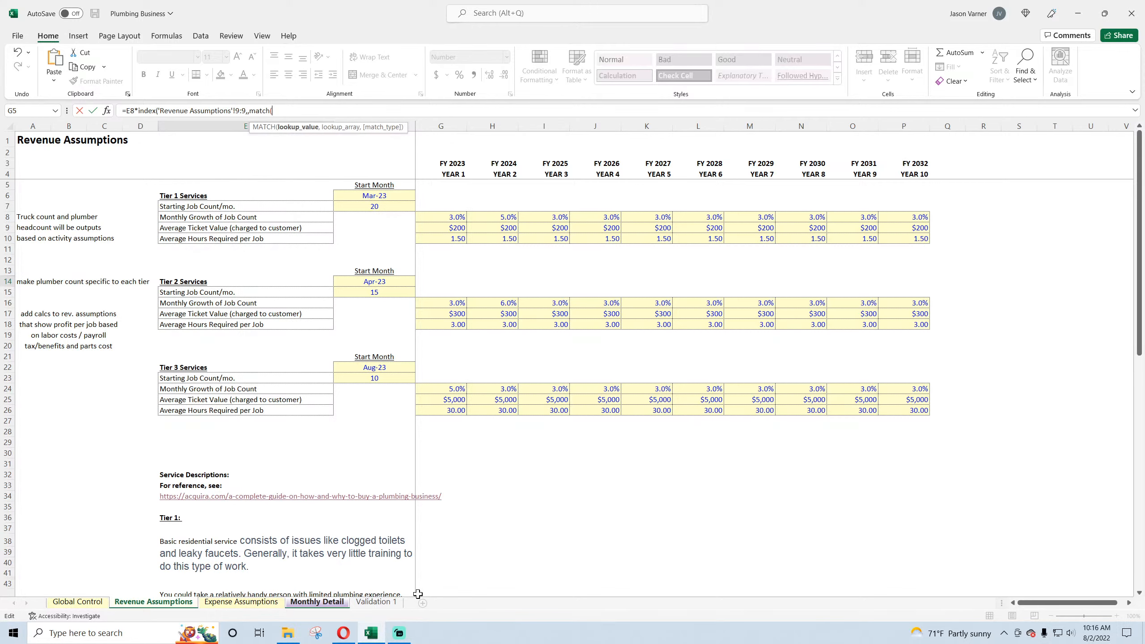
# - Complete the E14 formula by matching year number E2 against Revenue Assumptions row 4 with match type 0
pyautogui.click(317, 602)
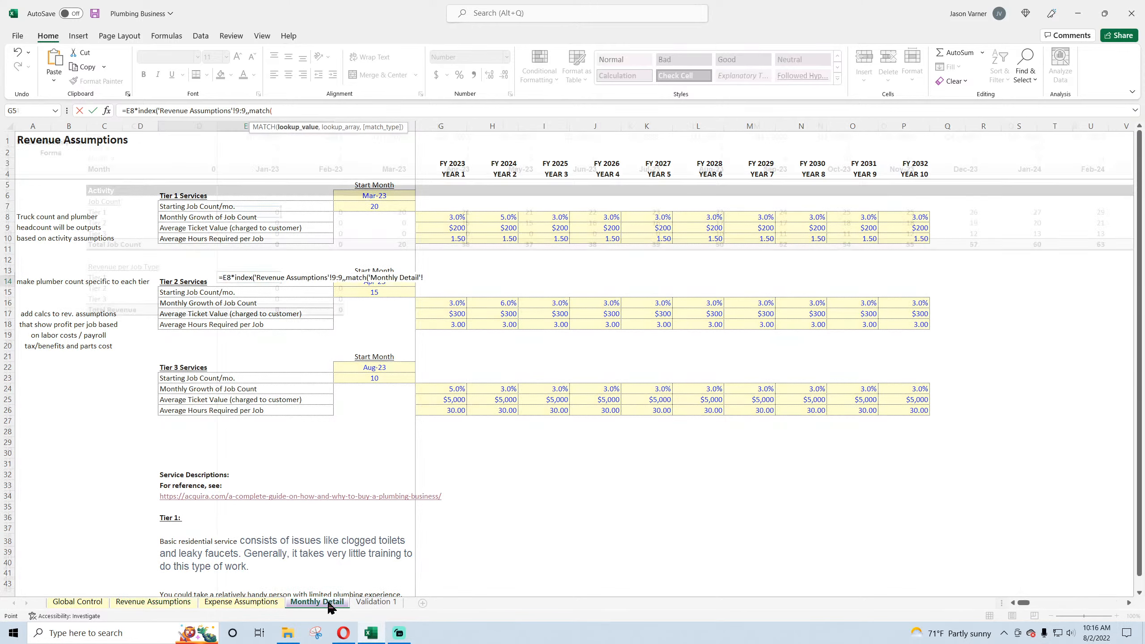
pyautogui.click(267, 148)
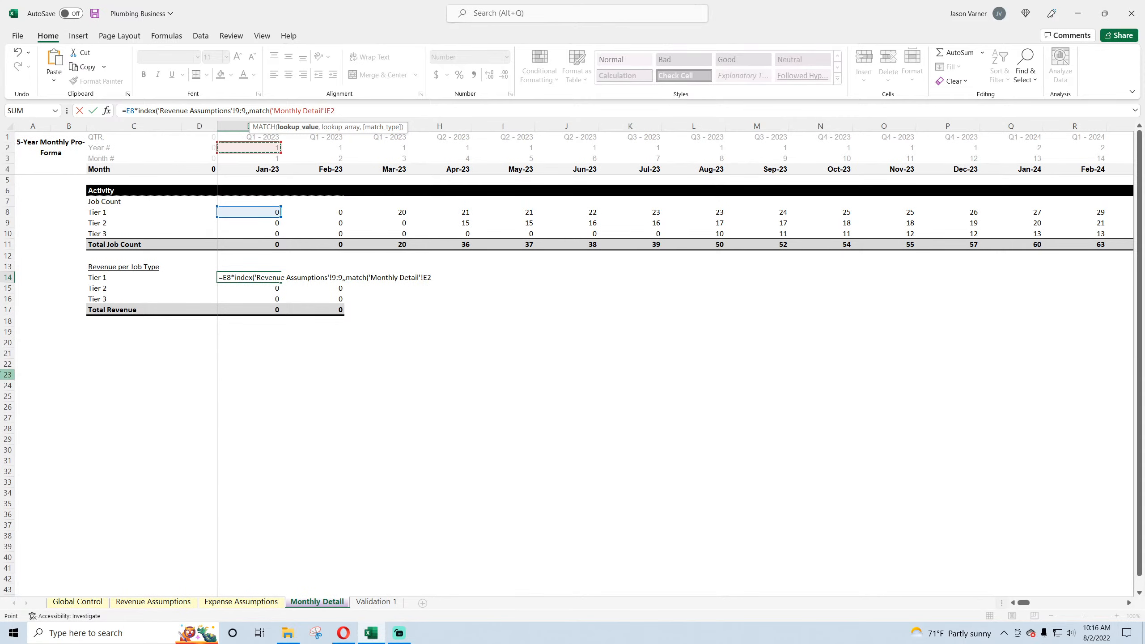
pyautogui.write(',')
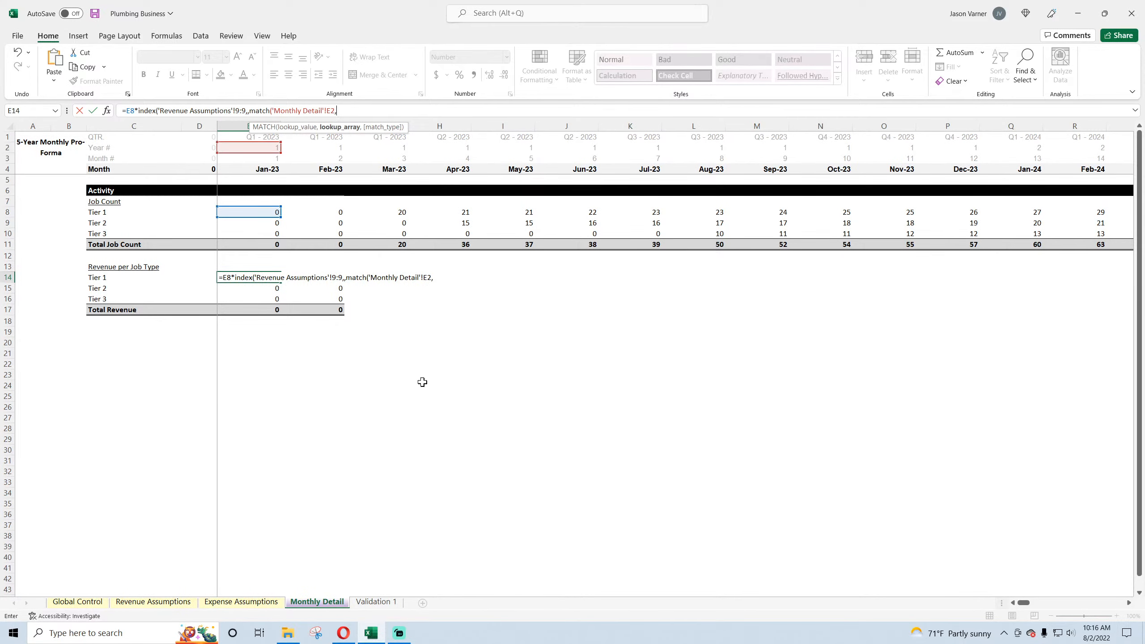
pyautogui.click(182, 603)
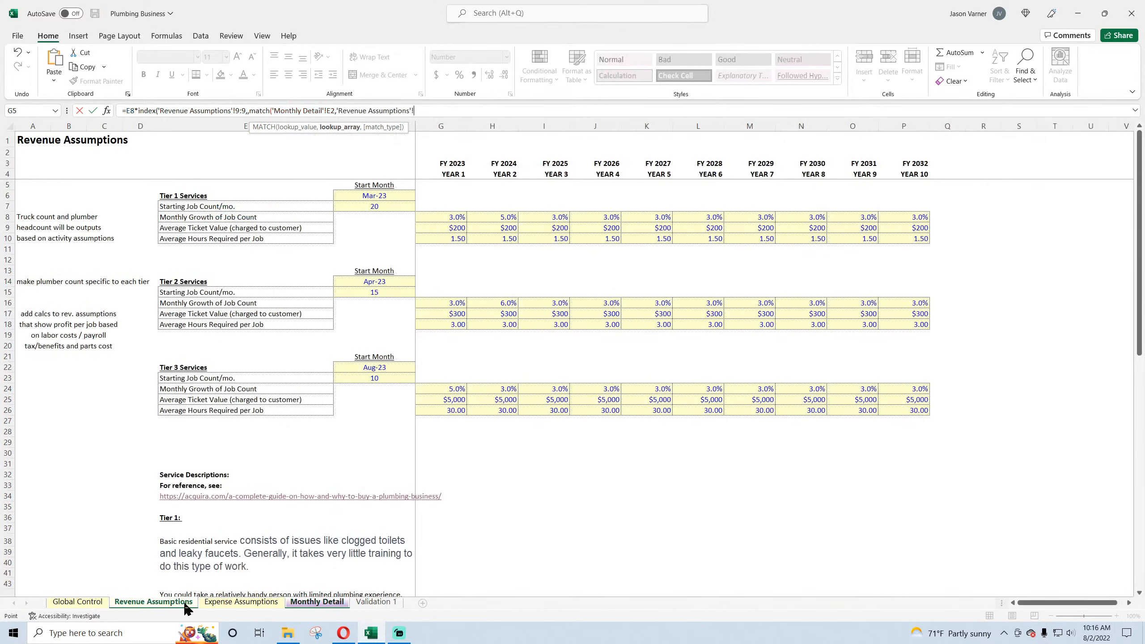
pyautogui.click(4, 173)
pyautogui.write(',0')
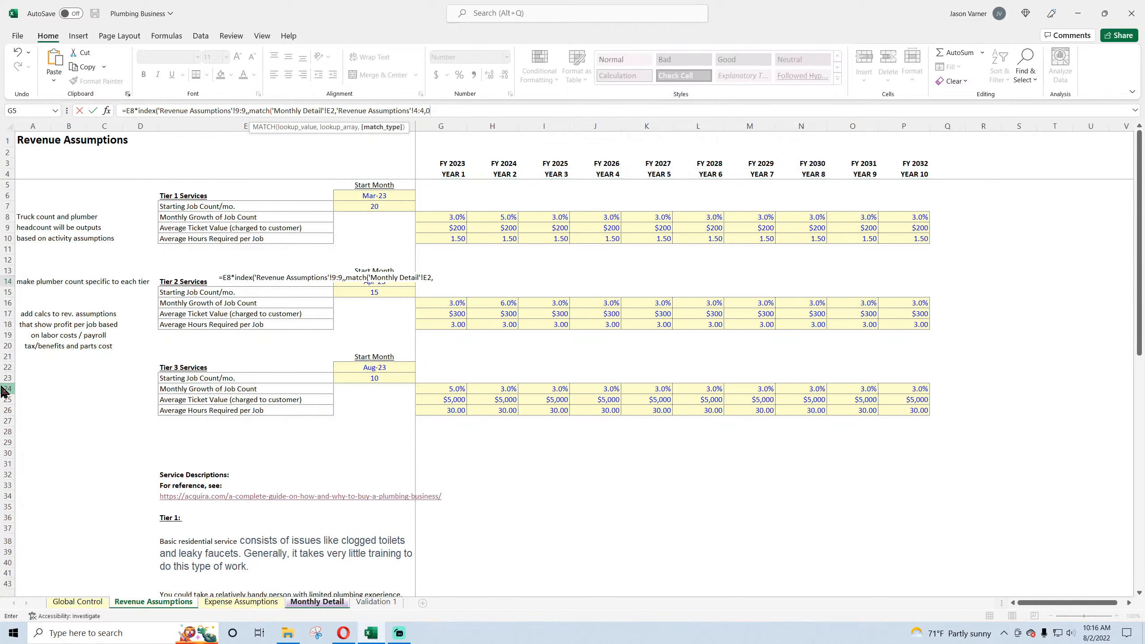
pyautogui.press('Return')
# - Anchor the INDEX range in the E14 formula as 'Revenue Assumptions'!$9:$9
pyautogui.click(261, 276)
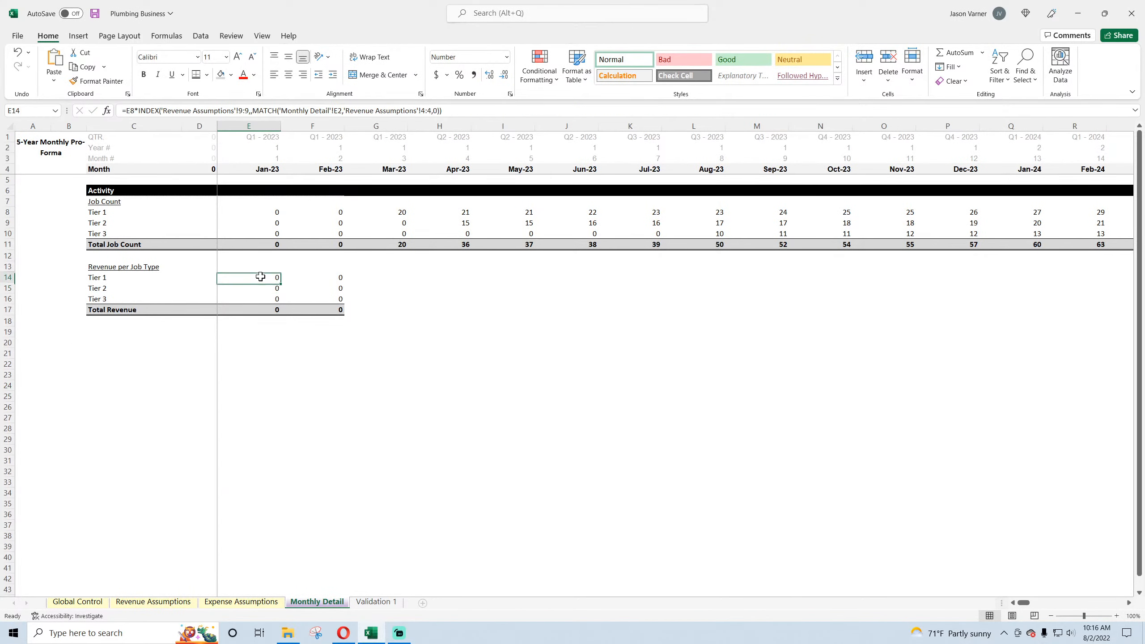
pyautogui.click(250, 109)
pyautogui.write(',')
pyautogui.write('$')
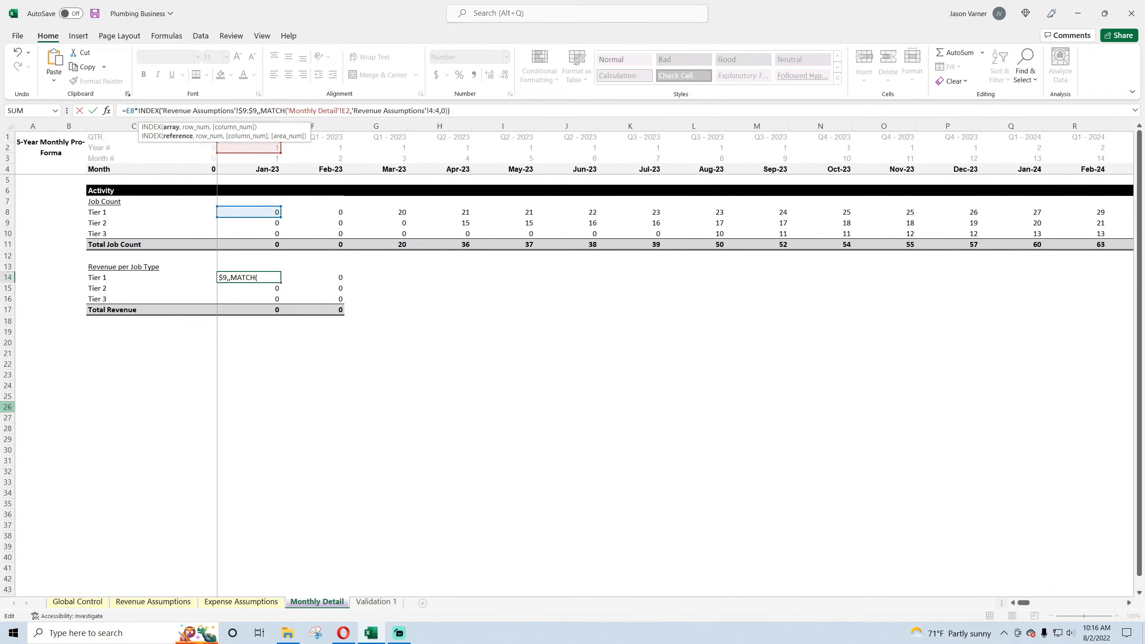
# - Change the MATCH lookup value in E14 to E$2, removing the 'Monthly Detail' sheet reference
pyautogui.click(343, 110)
pyautogui.press('Right')
pyautogui.press('Right')
pyautogui.press('Right')
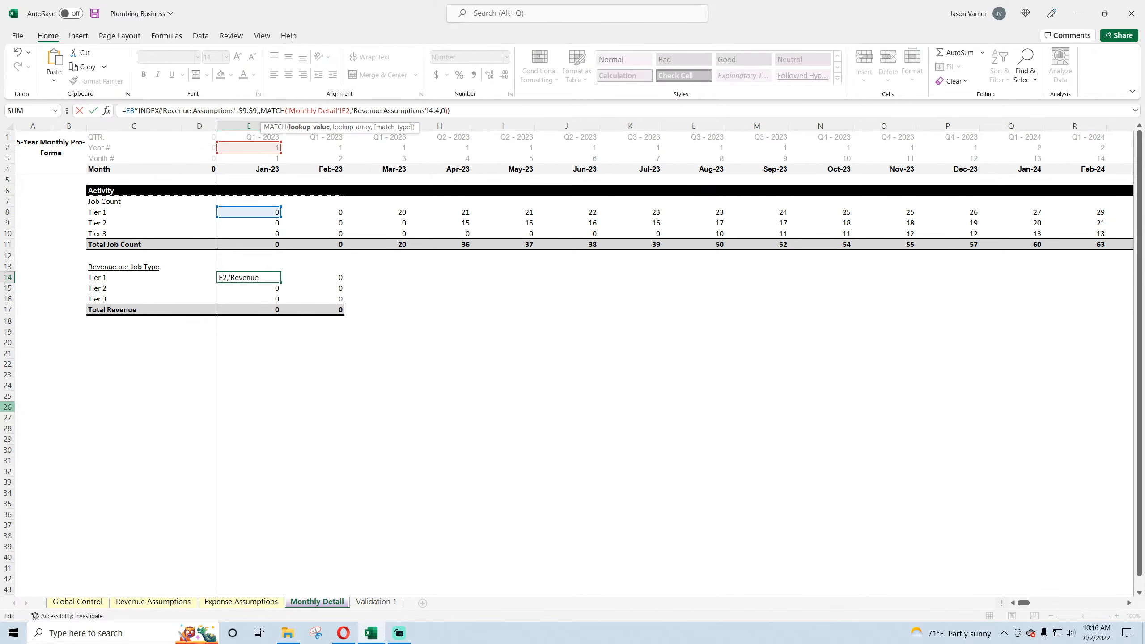
pyautogui.write('$')
pyautogui.press('BackSpace')
pyautogui.press('BackSpace')
pyautogui.press('BackSpace')
pyautogui.press('BackSpace')
pyautogui.press('BackSpace')
pyautogui.press('BackSpace')
pyautogui.press('BackSpace')
pyautogui.press('BackSpace')
pyautogui.press('BackSpace')
pyautogui.press('BackSpace')
pyautogui.press('BackSpace')
pyautogui.press('BackSpace')
pyautogui.press('BackSpace')
pyautogui.press('BackSpace')
pyautogui.press('BackSpace')
pyautogui.press('BackSpace')
pyautogui.press('BackSpace')
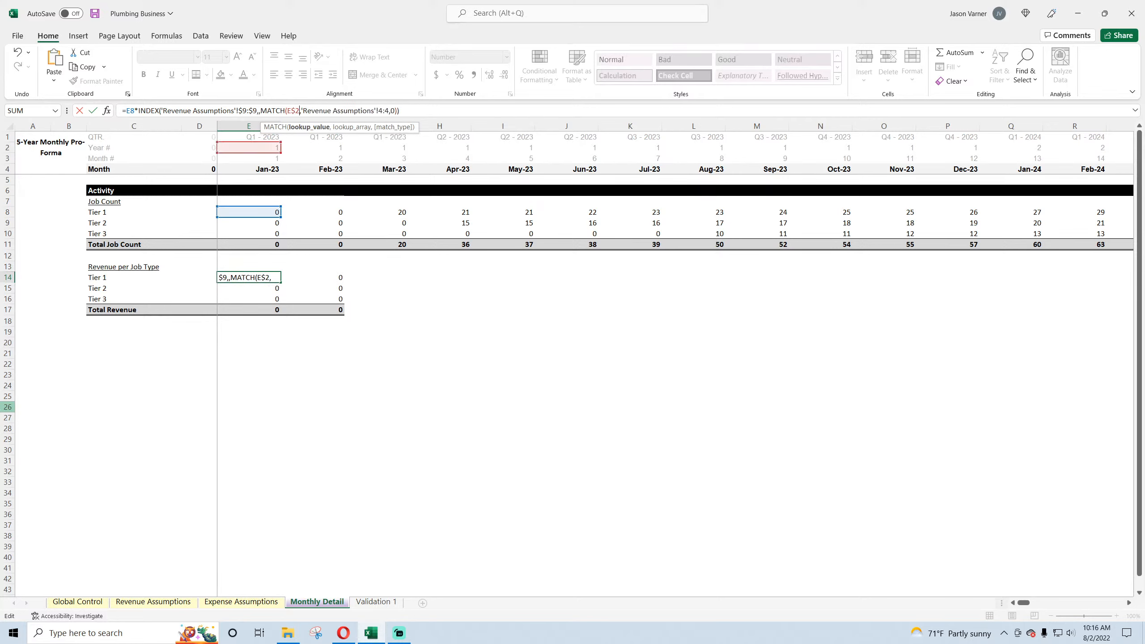
# - Anchor the MATCH lookup array in the E14 formula as 'Revenue Assumptions'!$4:$4 and commit the formula
pyautogui.press('Right')
pyautogui.press('Right')
pyautogui.press('Right')
pyautogui.press('Right')
pyautogui.press('Right')
pyautogui.press('Right')
pyautogui.press('Right')
pyautogui.press('Right')
pyautogui.press('Right')
pyautogui.press('Right')
pyautogui.press('Right')
pyautogui.press('Right')
pyautogui.press('Right')
pyautogui.press('Right')
pyautogui.press('Right')
pyautogui.write('$')
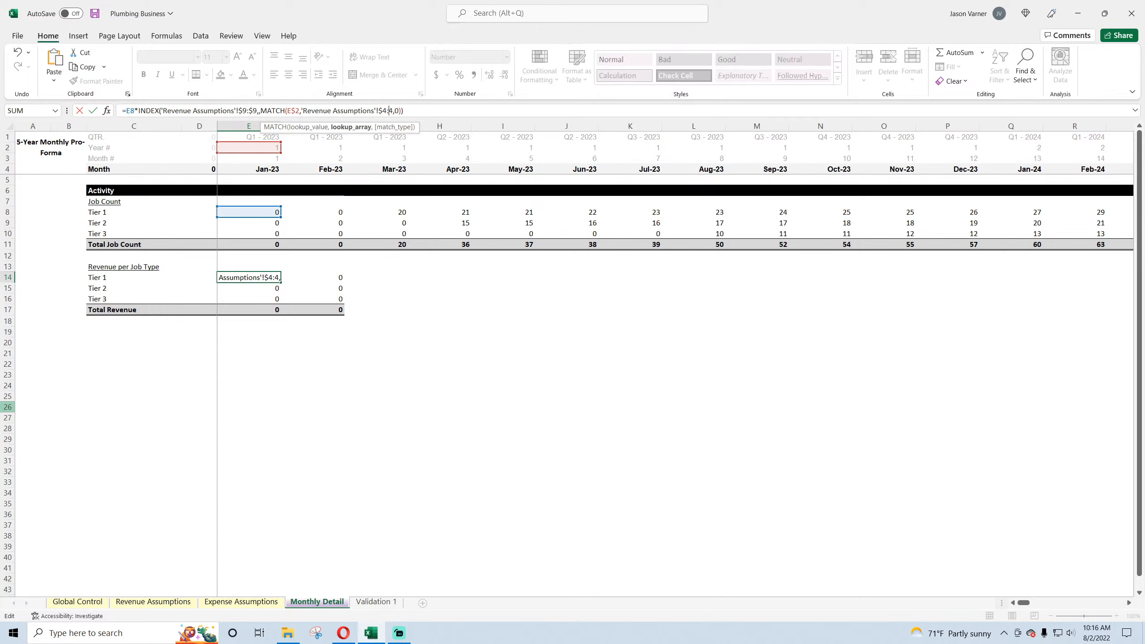
pyautogui.press('Right')
pyautogui.press('Right')
pyautogui.write('$')
pyautogui.press('Left')
pyautogui.press('Left')
pyautogui.press('Left')
pyautogui.press('Left')
pyautogui.press('Left')
pyautogui.press('Left')
pyautogui.press('Left')
pyautogui.press('Left')
pyautogui.press('Left')
pyautogui.press('Left')
pyautogui.press('Left')
pyautogui.press('Left')
pyautogui.press('Left')
pyautogui.press('Left')
pyautogui.press('Left')
pyautogui.press('Left')
pyautogui.press('Left')
pyautogui.press('Left')
pyautogui.press('Left')
pyautogui.press('Left')
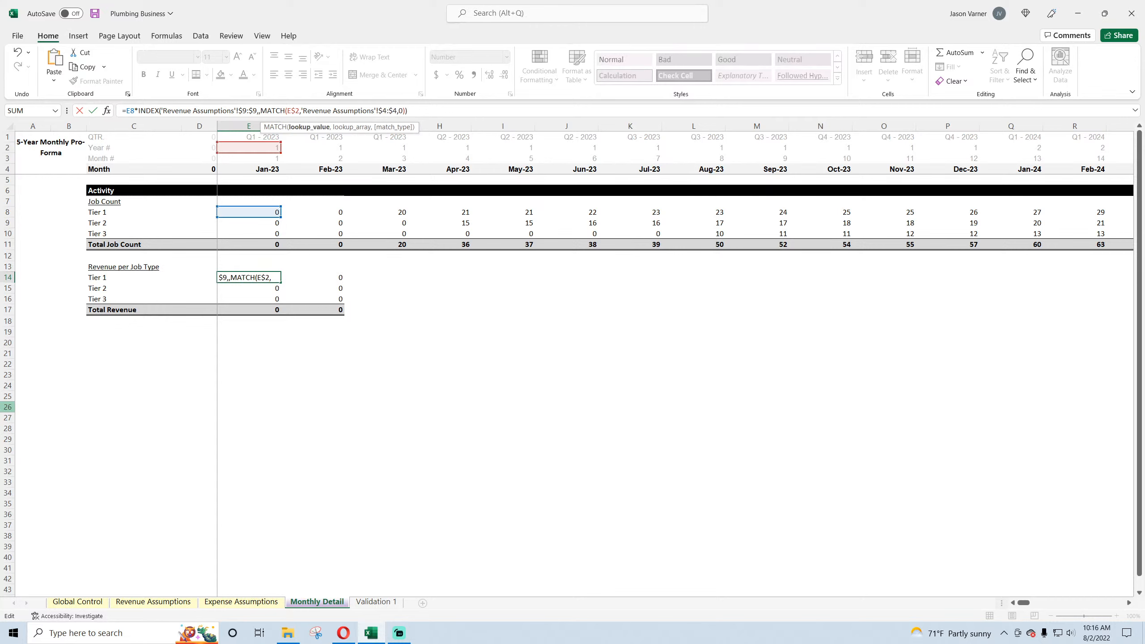
pyautogui.press('Return')
# - Copy the Tier 1 revenue formula from E14 down to E16 and format E14:E16 as currency with no decimals
pyautogui.click(271, 276)
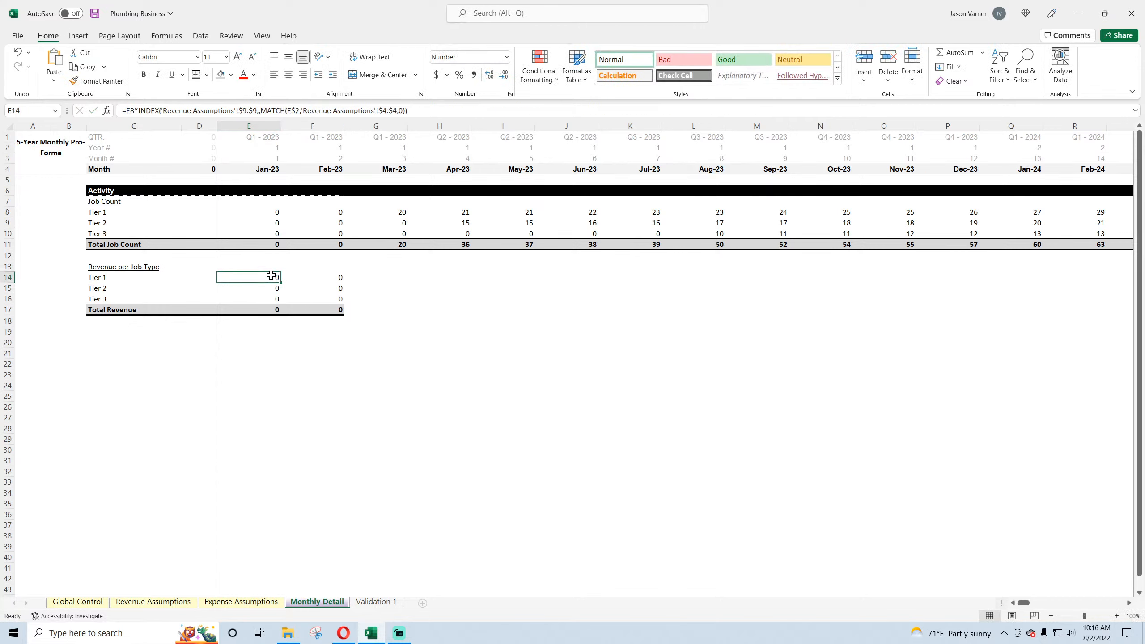
pyautogui.moveTo(281, 282); pyautogui.dragTo(280, 304)
pyautogui.click(510, 94)
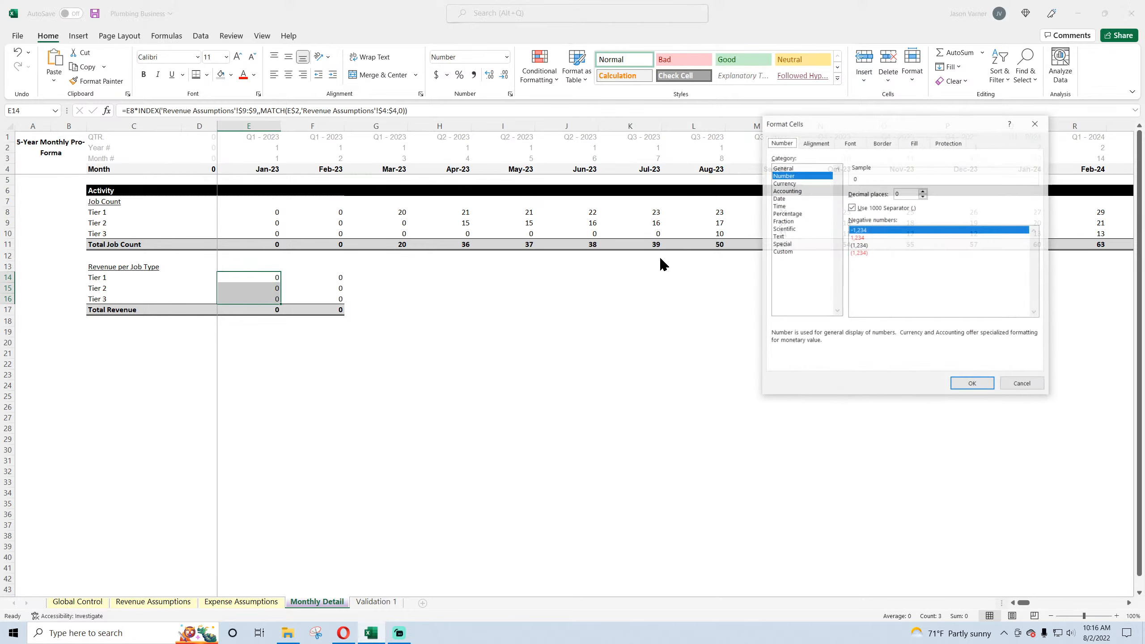
pyautogui.click(983, 384)
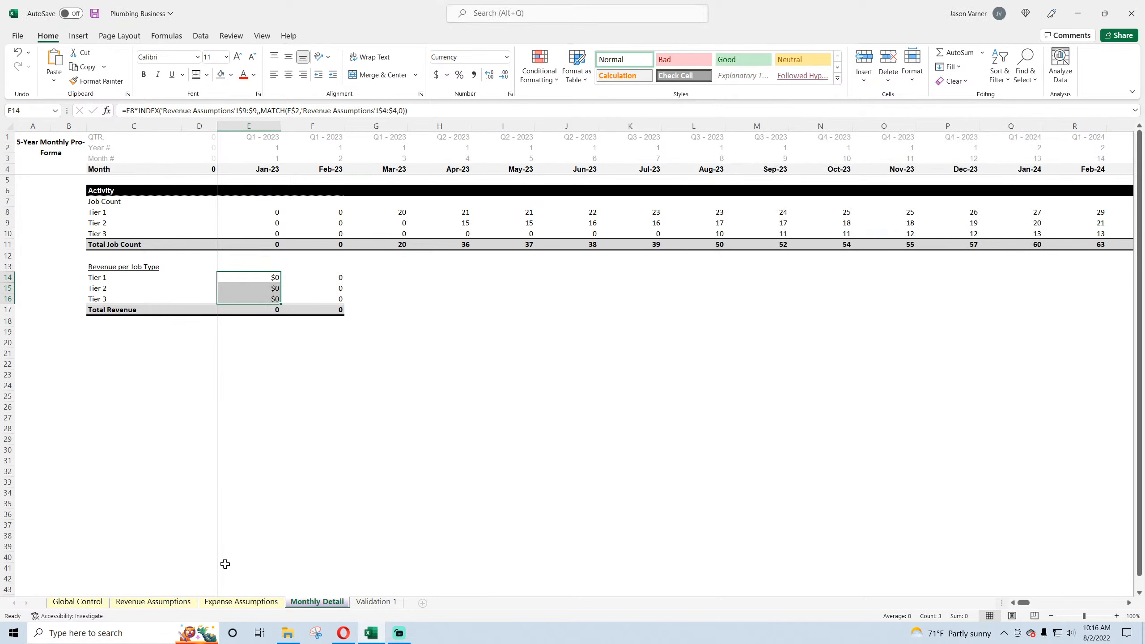
# - Check the average ticket value rows in Revenue Assumptions and change the INDEX range in Monthly Detail's E15 formula to $17:$17
pyautogui.click(175, 602)
pyautogui.click(457, 228)
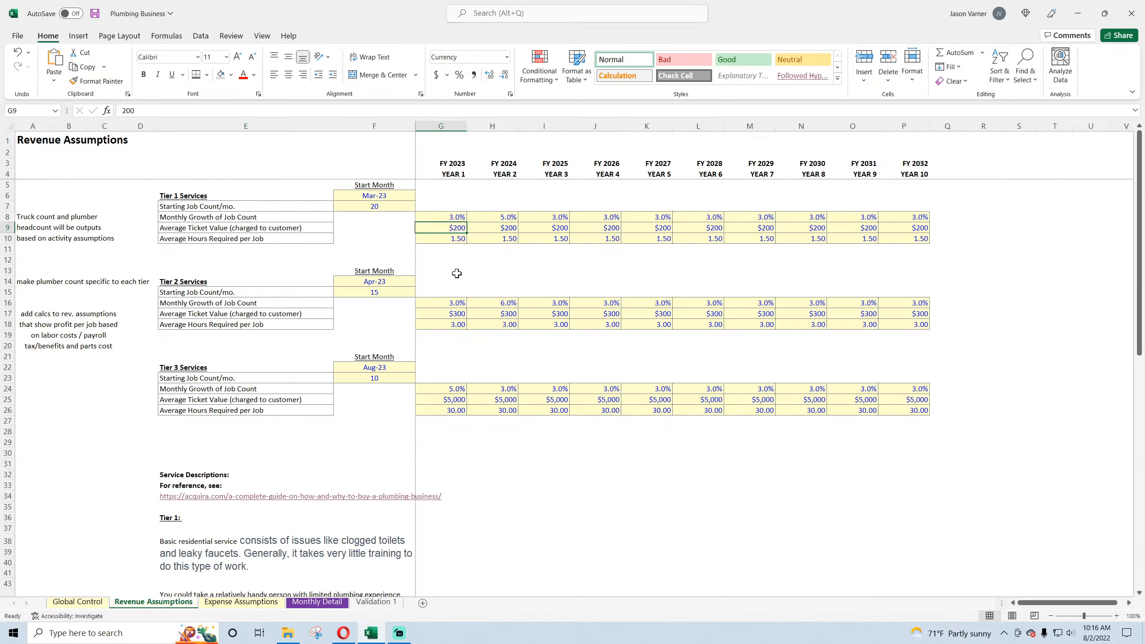
pyautogui.click(454, 314)
pyautogui.click(446, 400)
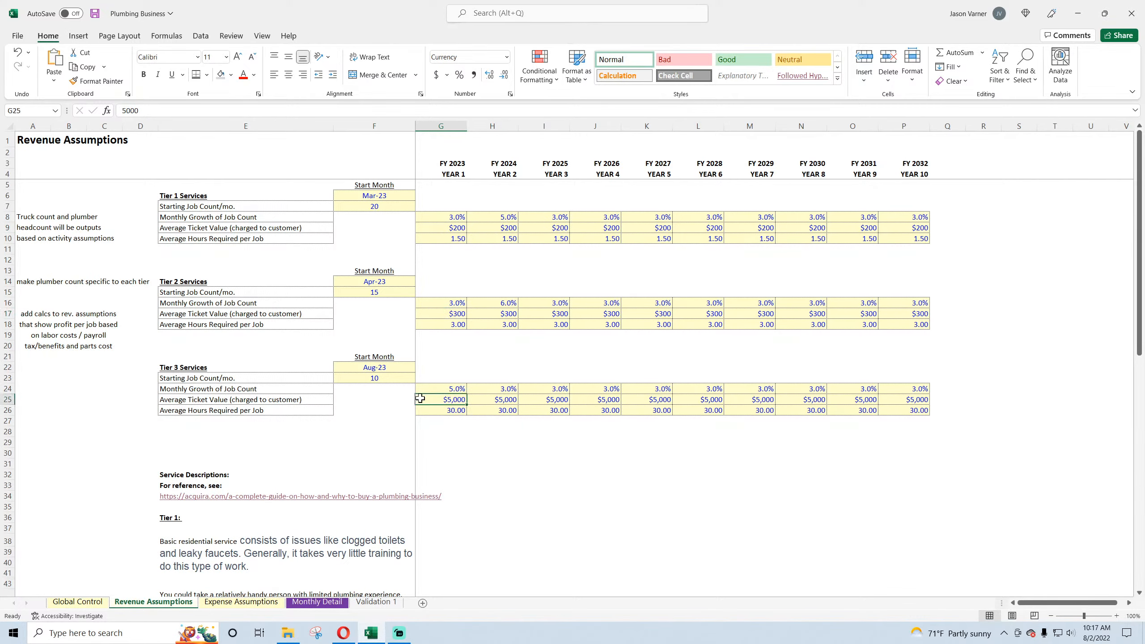
pyautogui.click(317, 603)
pyautogui.click(258, 276)
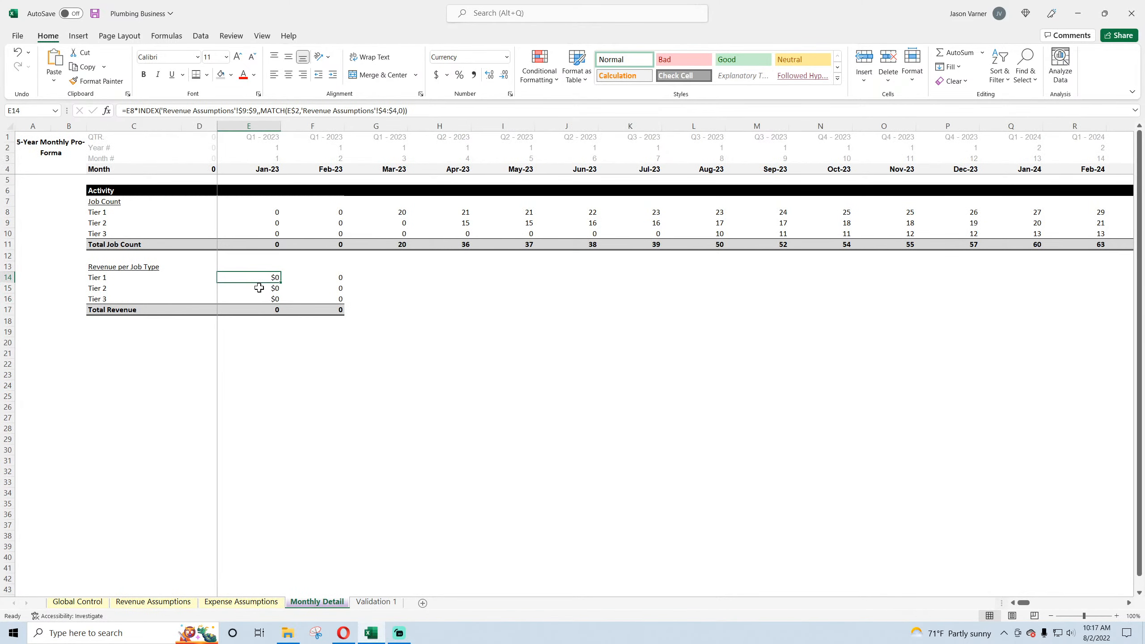
pyautogui.click(261, 286)
pyautogui.click(248, 110)
pyautogui.press('BackSpace')
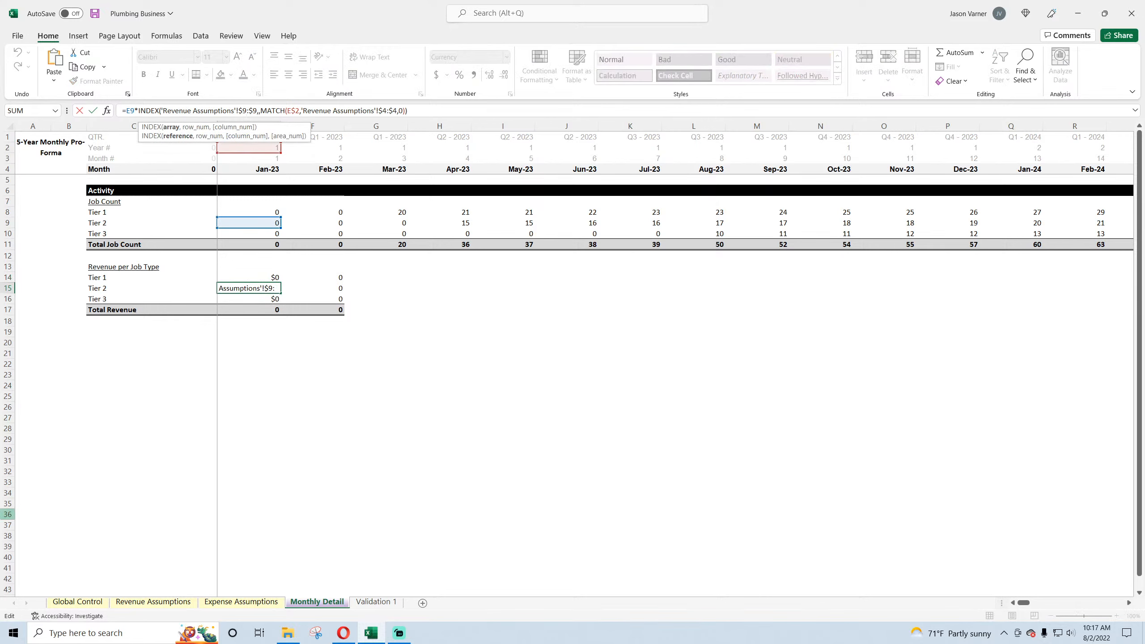
pyautogui.write('17')
pyautogui.press('Right')
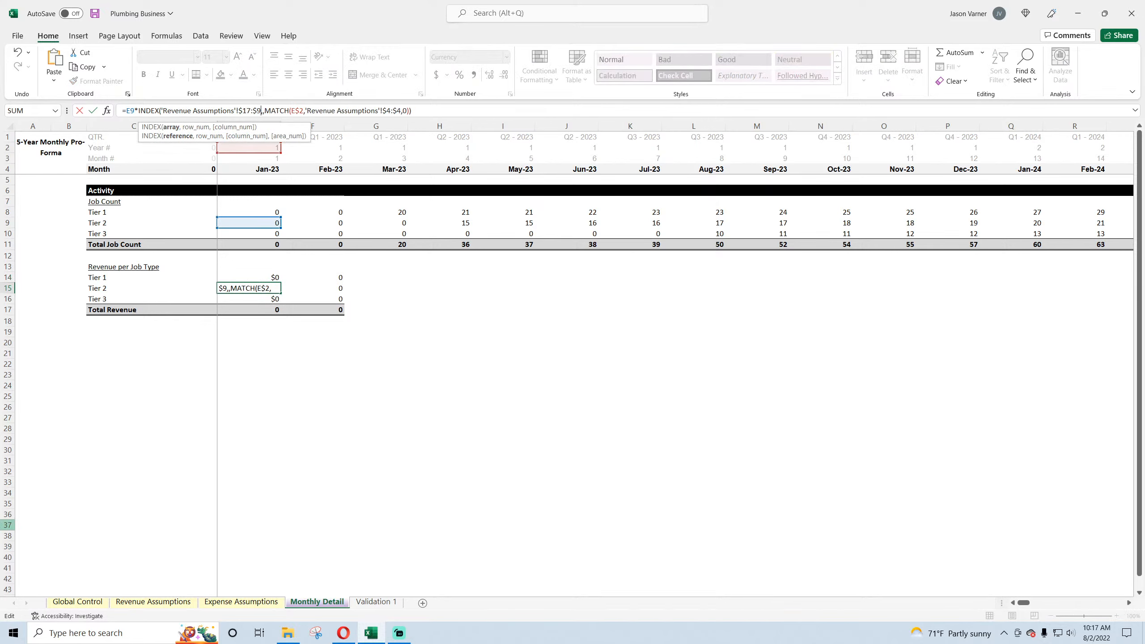
pyautogui.press('BackSpace')
pyautogui.write('17')
pyautogui.press('Return')
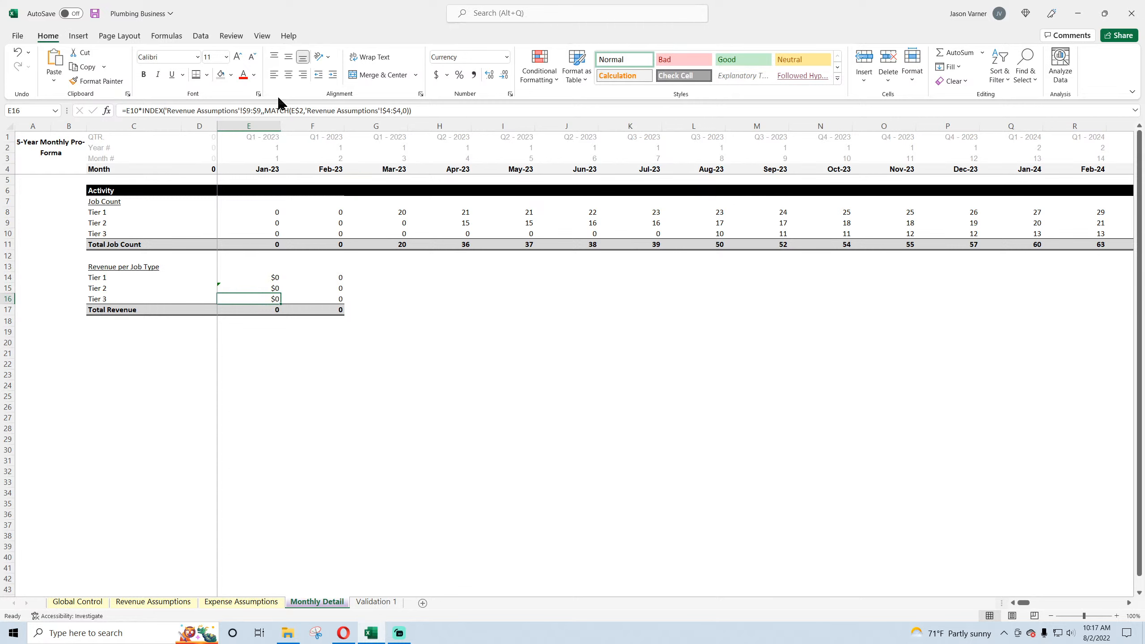
# - Change the INDEX range in the Tier 3 revenue formula in E16 to 'Revenue Assumptions'!$25:$25
pyautogui.click(247, 110)
pyautogui.press('BackSpace')
pyautogui.write('25')
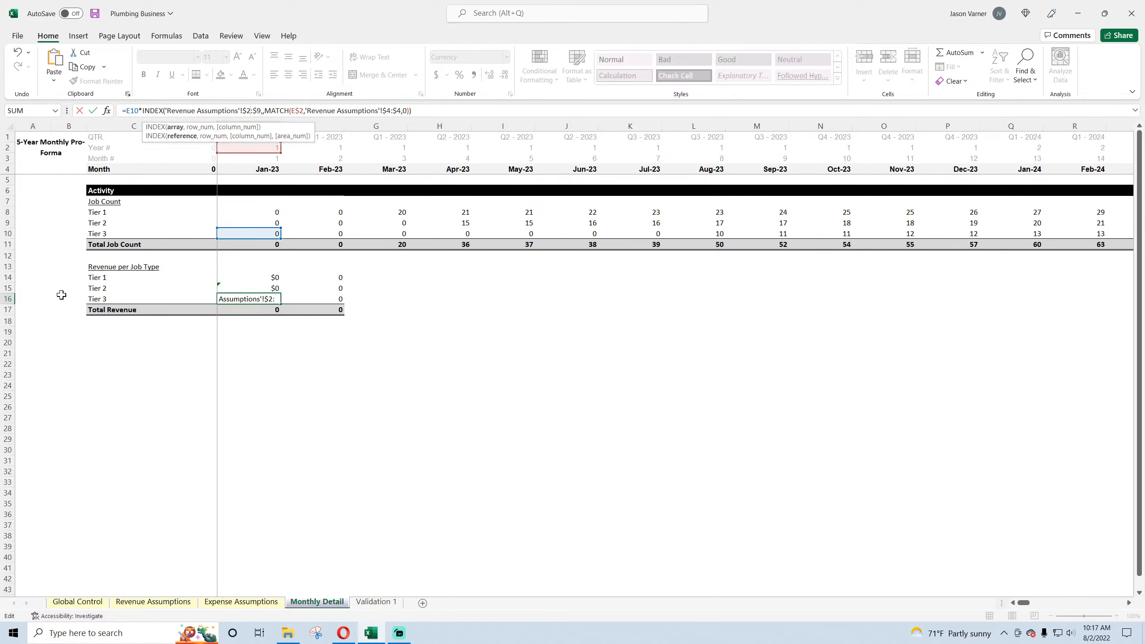
pyautogui.press('Right')
pyautogui.press('BackSpace')
pyautogui.write('25')
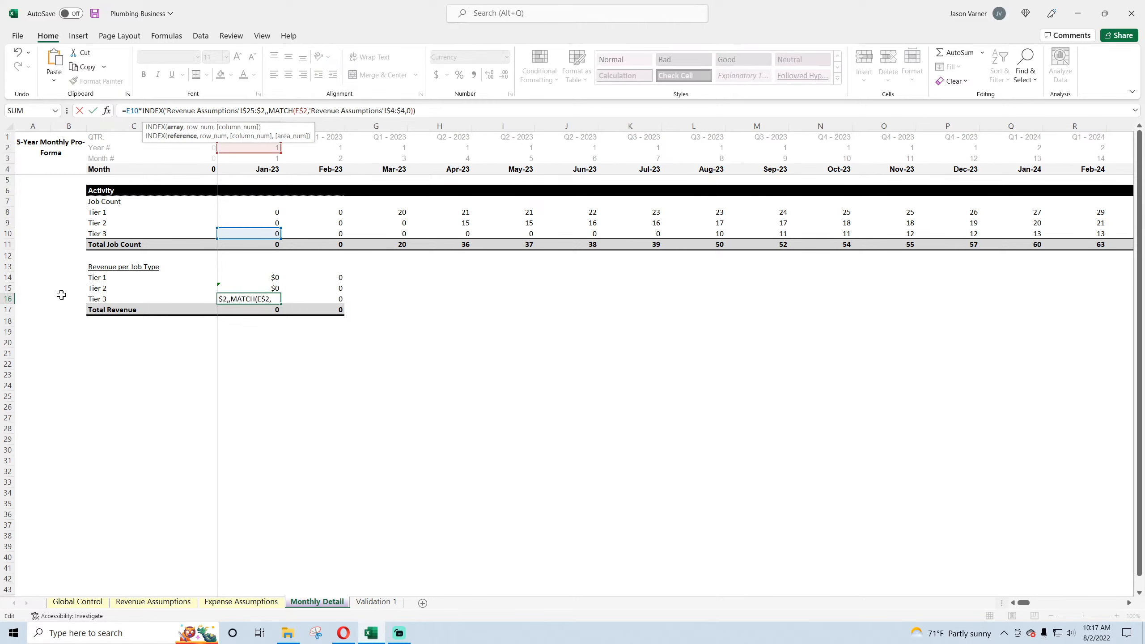
pyautogui.press('Return')
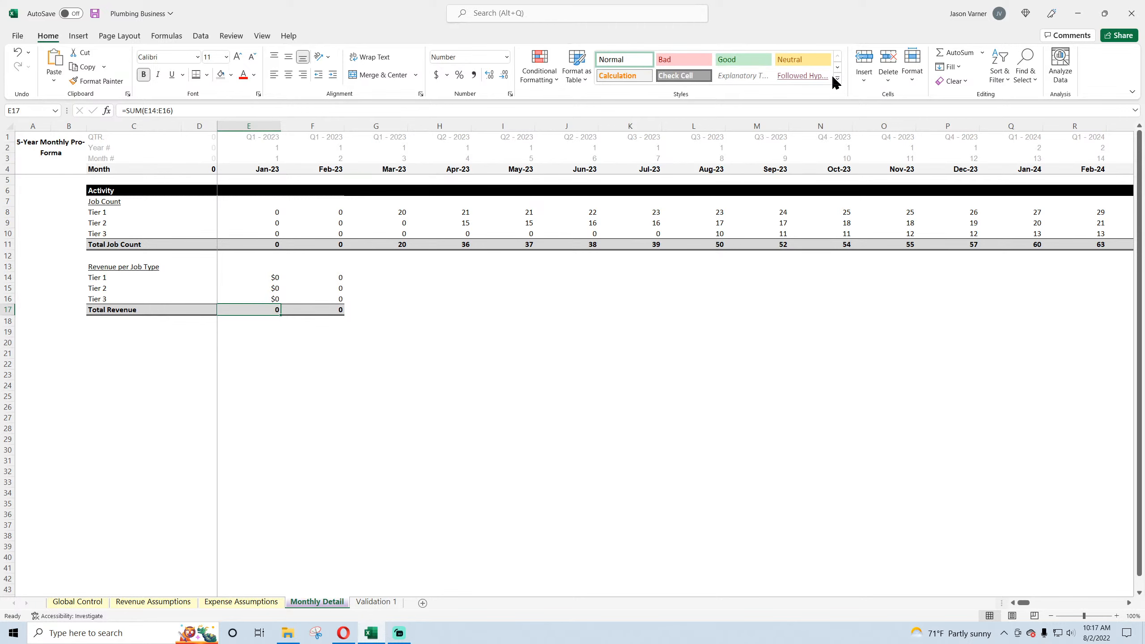
# - Format the Total Revenue cell E17 as dollar currency with 0 decimal places
pyautogui.click(511, 94)
pyautogui.click(794, 183)
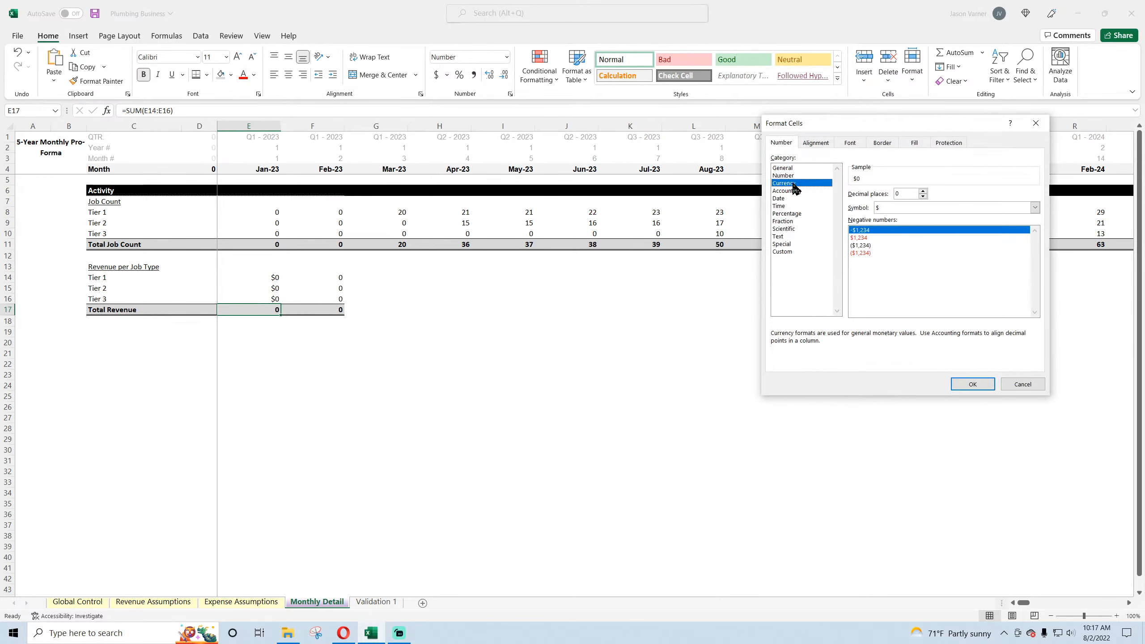
pyautogui.click(973, 384)
# - Fill the tier and total revenue formulas in E14:E17 across the monthly columns through Dec-32 and save the workbook
pyautogui.moveTo(276, 281); pyautogui.dragTo(896, 334)
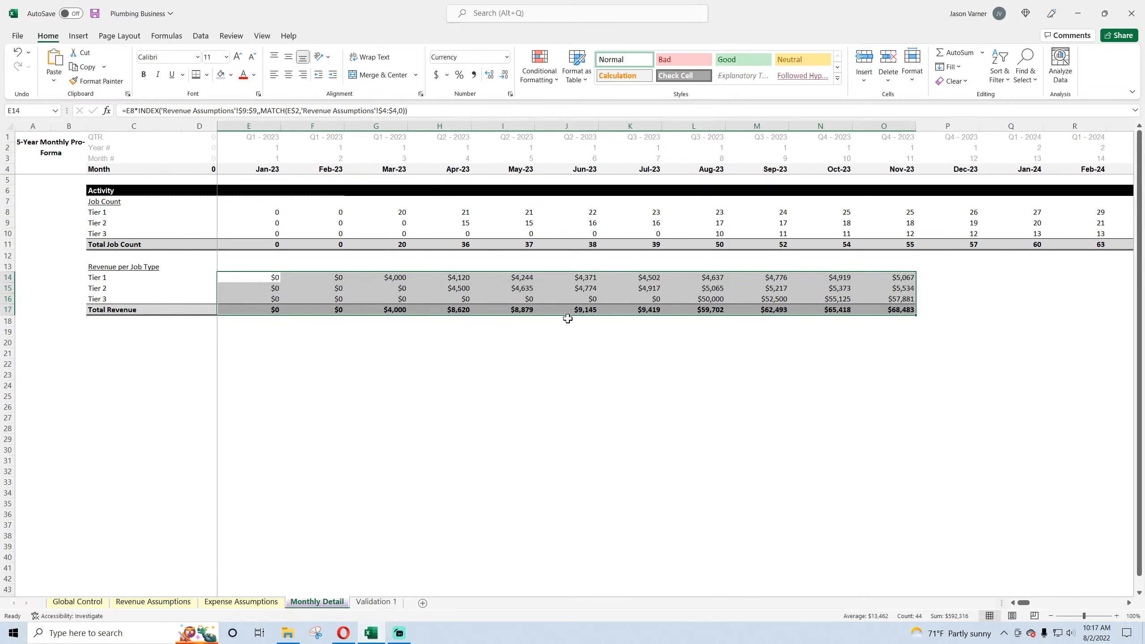
pyautogui.moveTo(392, 276); pyautogui.dragTo(1144, 344)
pyautogui.click(906, 396)
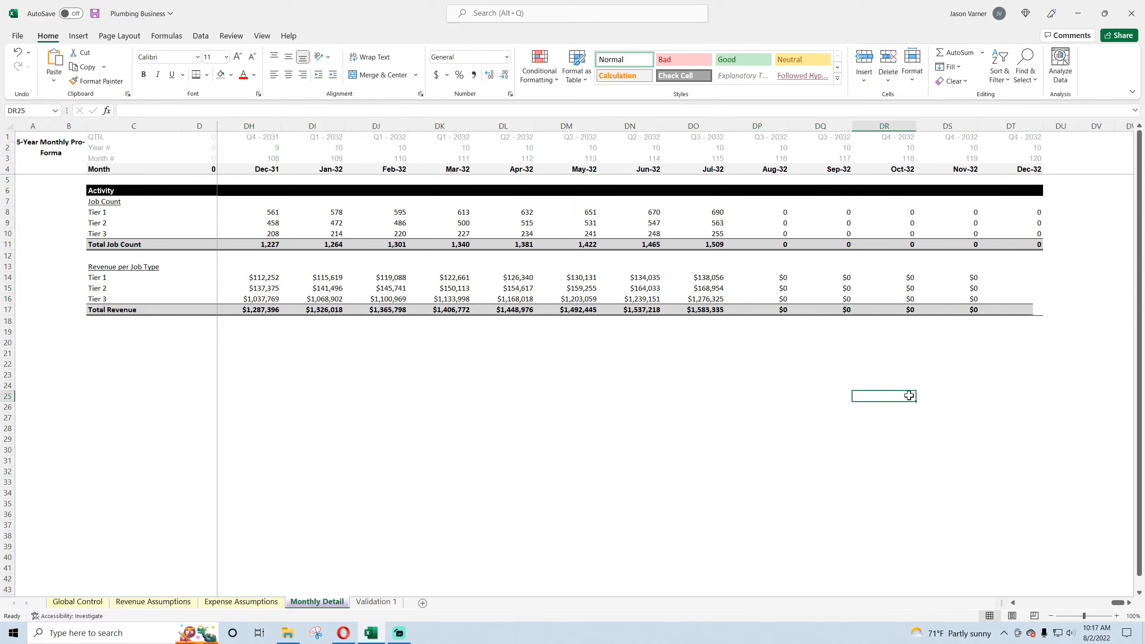
pyautogui.moveTo(1119, 604); pyautogui.dragTo(1024, 604)
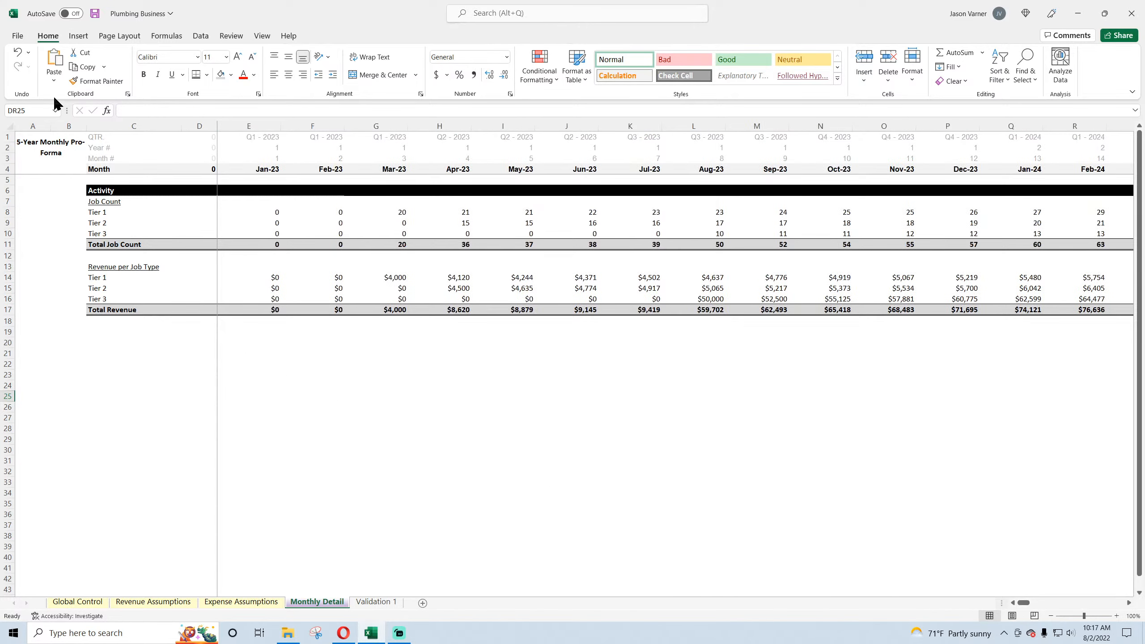
pyautogui.click(95, 13)
pyautogui.click(479, 462)
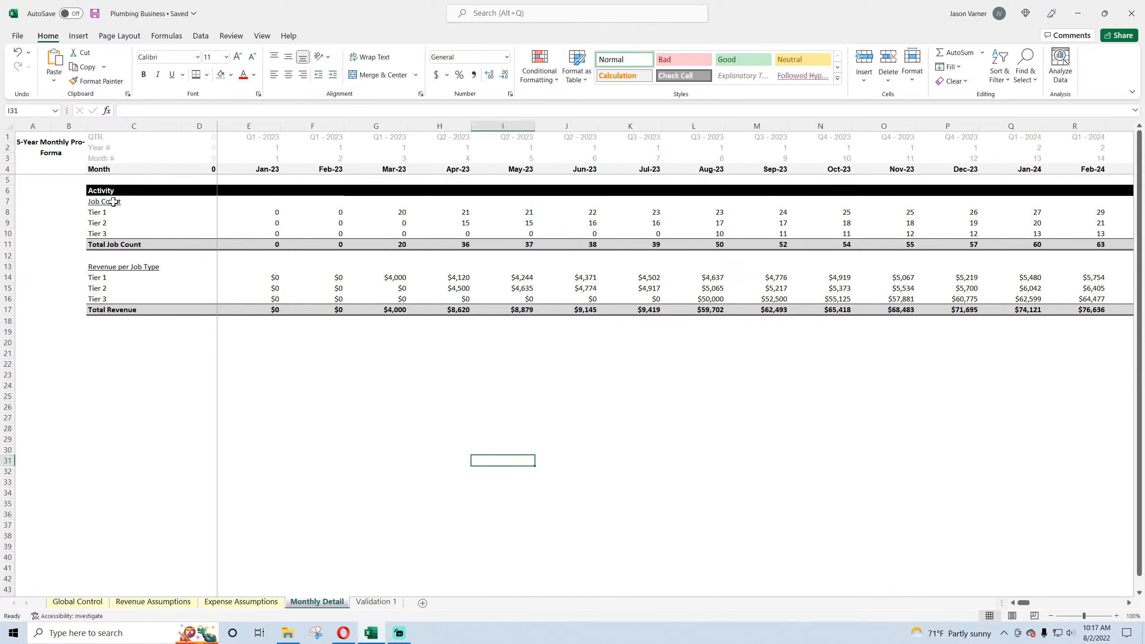
# - Review the Revenue Assumptions, the variable and fixed costs in Expense Assumptions, and the Monthly Detail section headings, saving the workbook
pyautogui.click(148, 602)
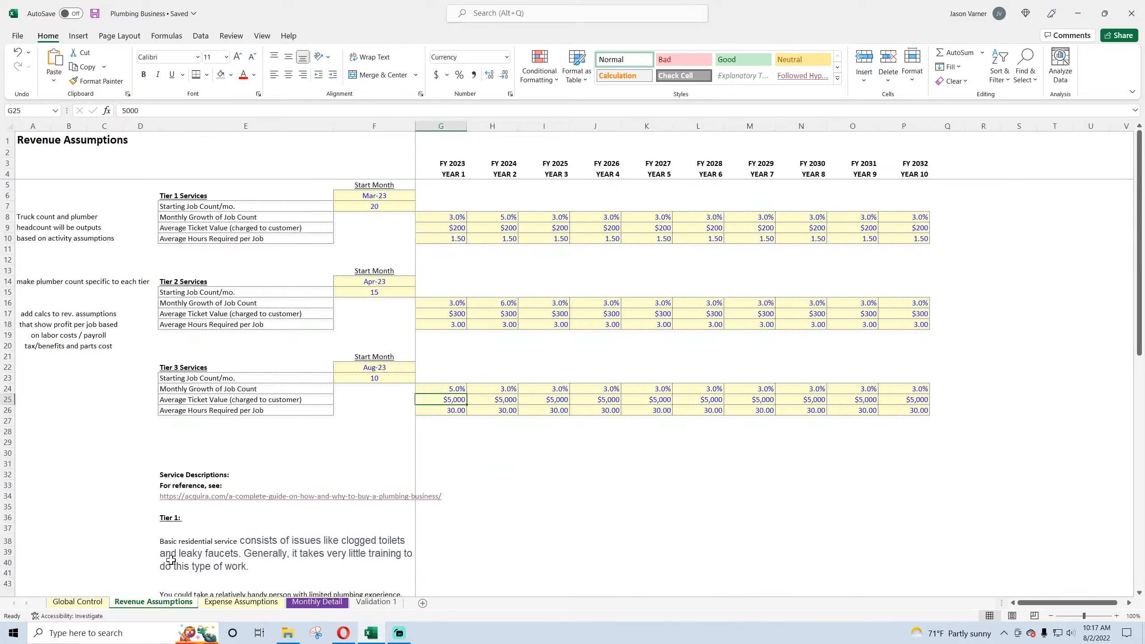
pyautogui.click(96, 16)
pyautogui.click(235, 603)
pyautogui.click(316, 602)
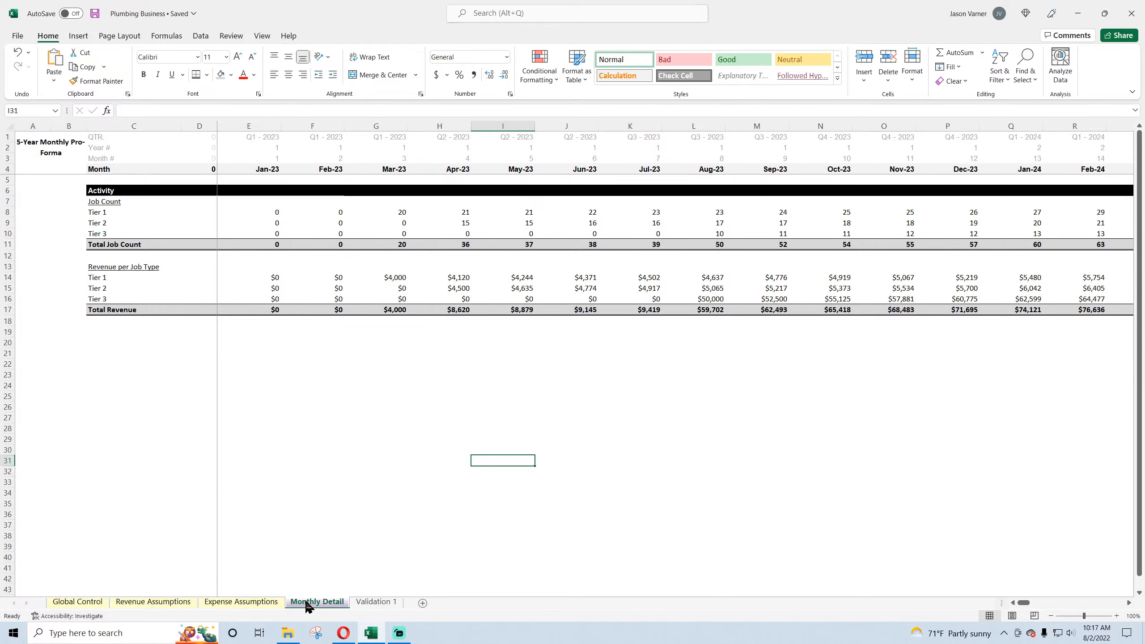
pyautogui.click(311, 357)
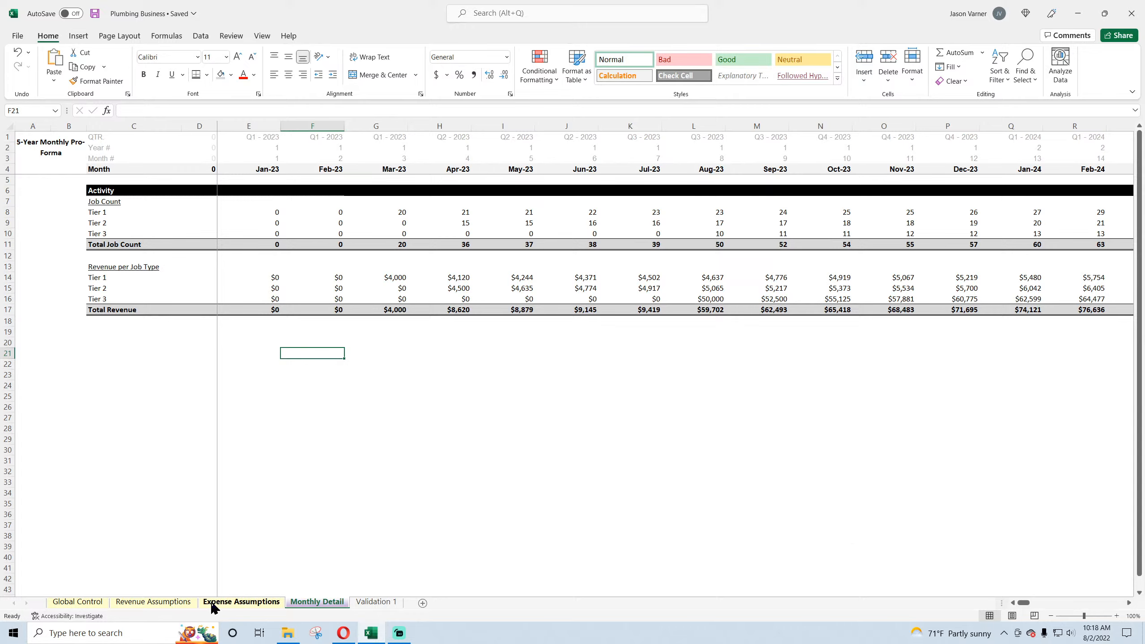
pyautogui.click(242, 603)
pyautogui.click(384, 197)
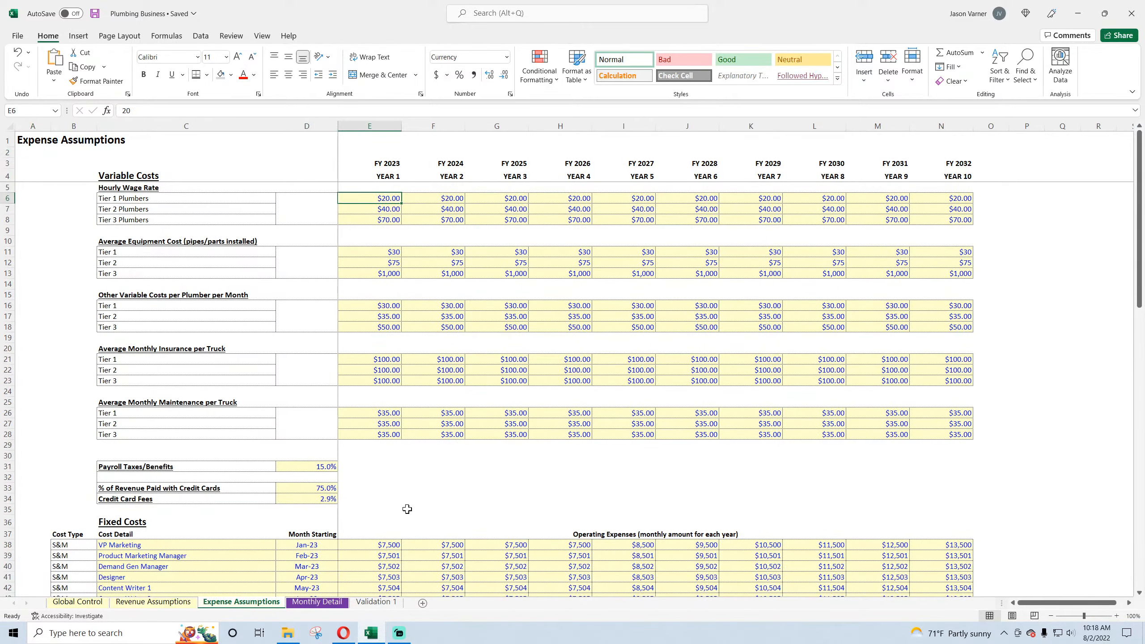
pyautogui.scroll(-4, 407, 508)
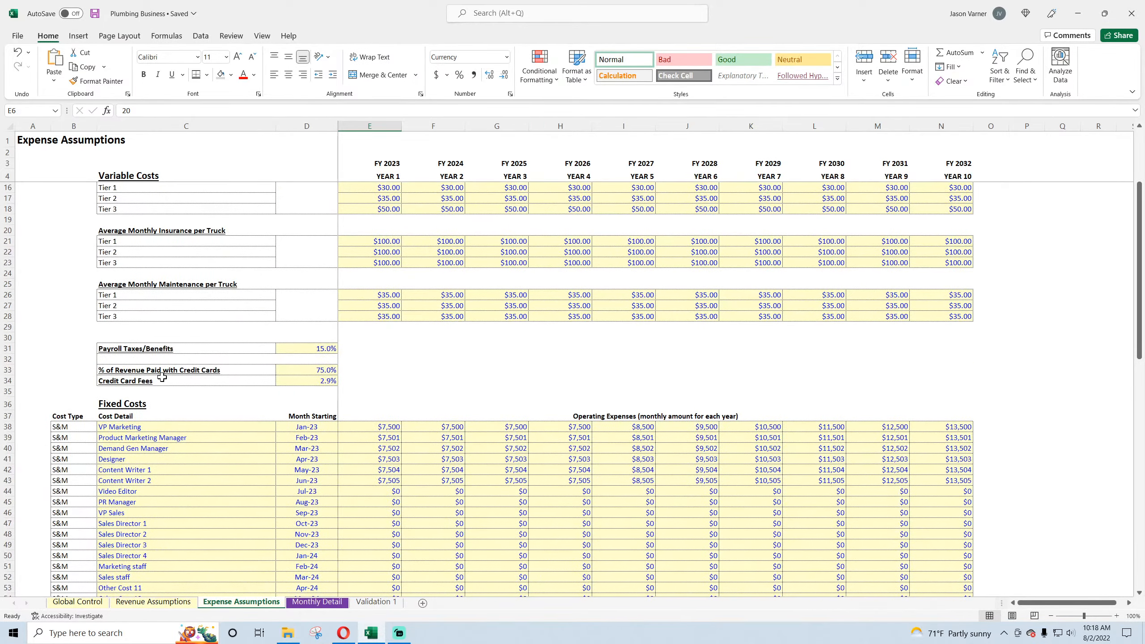
pyautogui.click(316, 603)
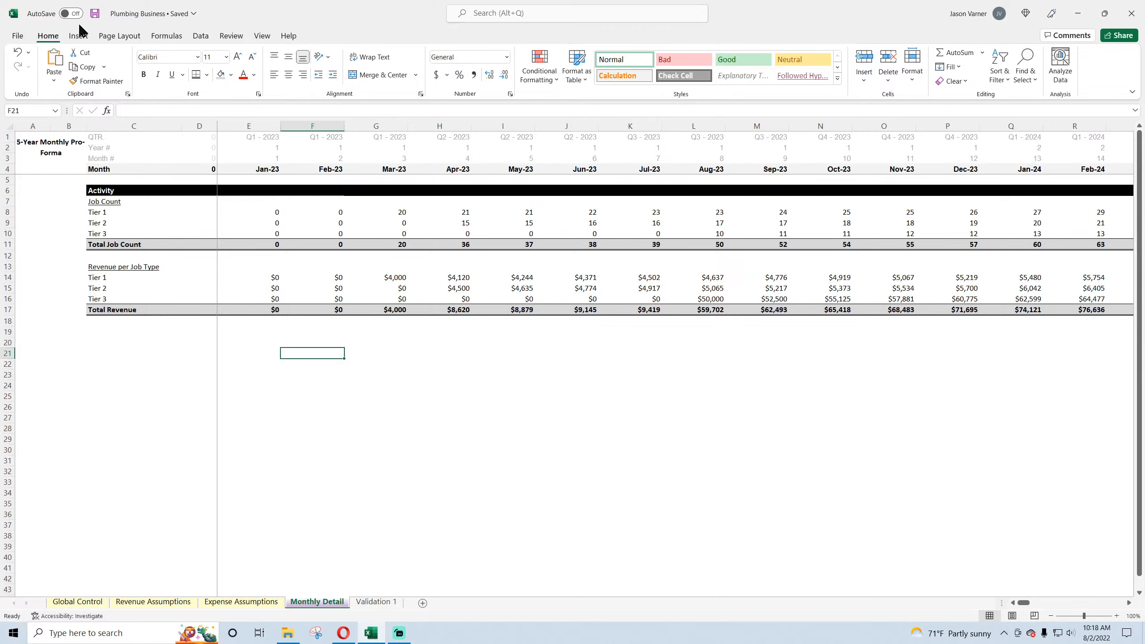
pyautogui.click(95, 13)
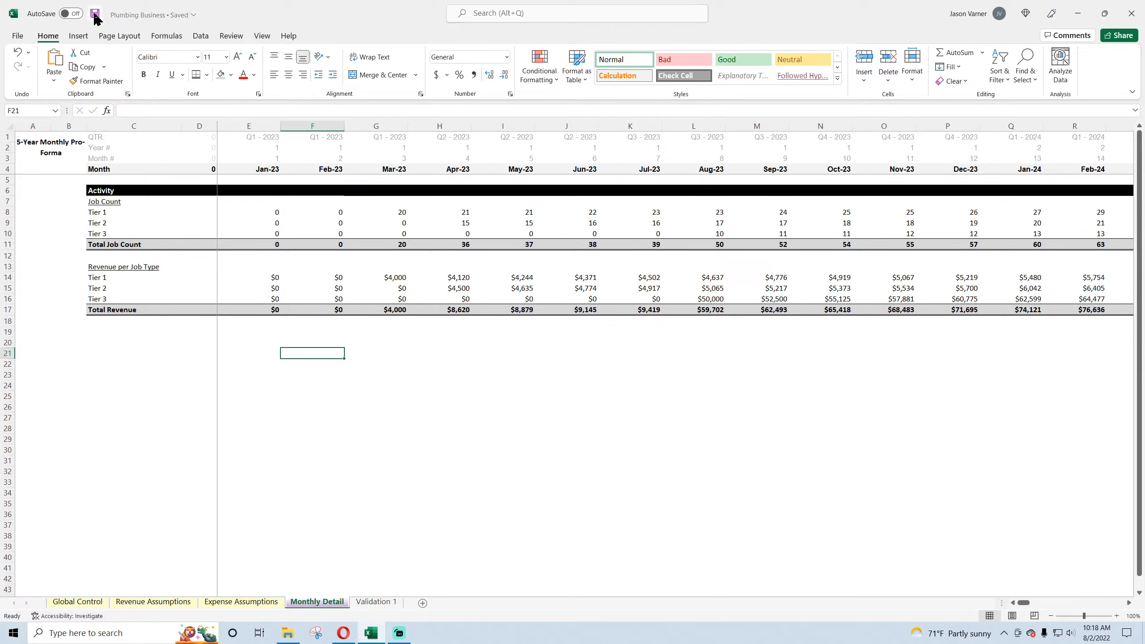
pyautogui.click(111, 266)
pyautogui.click(114, 200)
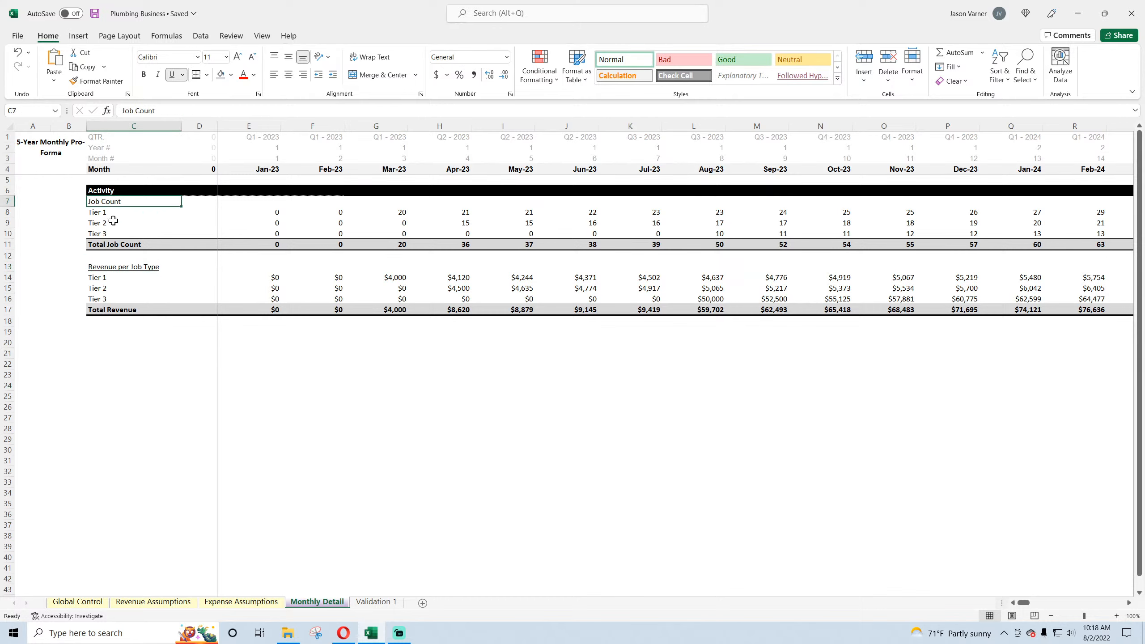
pyautogui.click(114, 268)
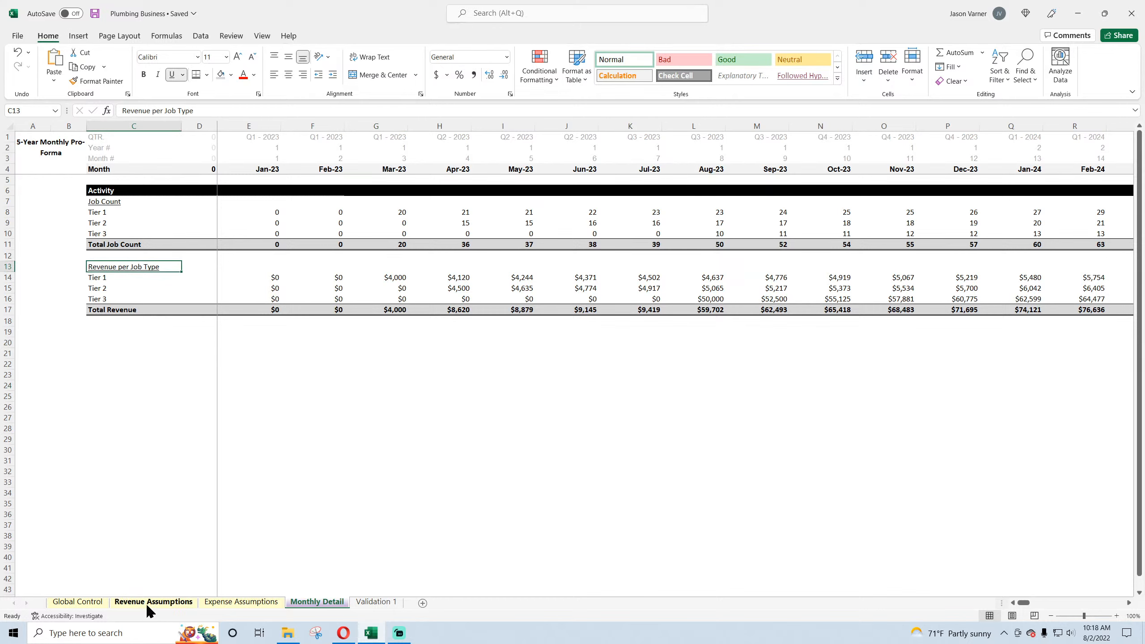
# - Copy the Revenue per Job Type block C13:G17 and paste it below, starting at C19
pyautogui.click(109, 319)
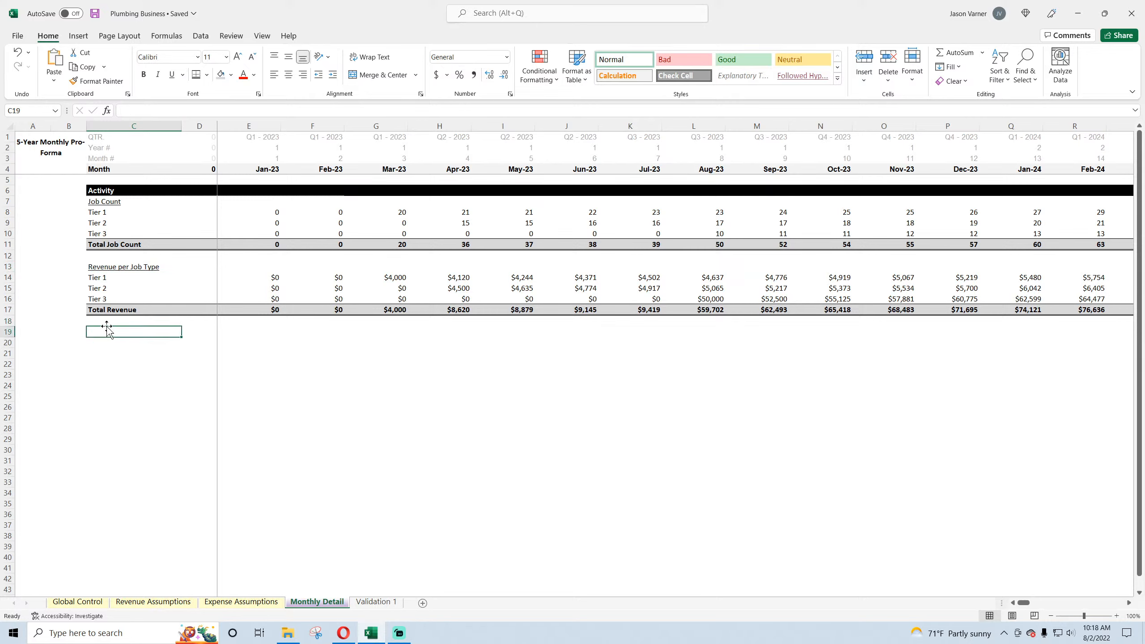
pyautogui.click(107, 333)
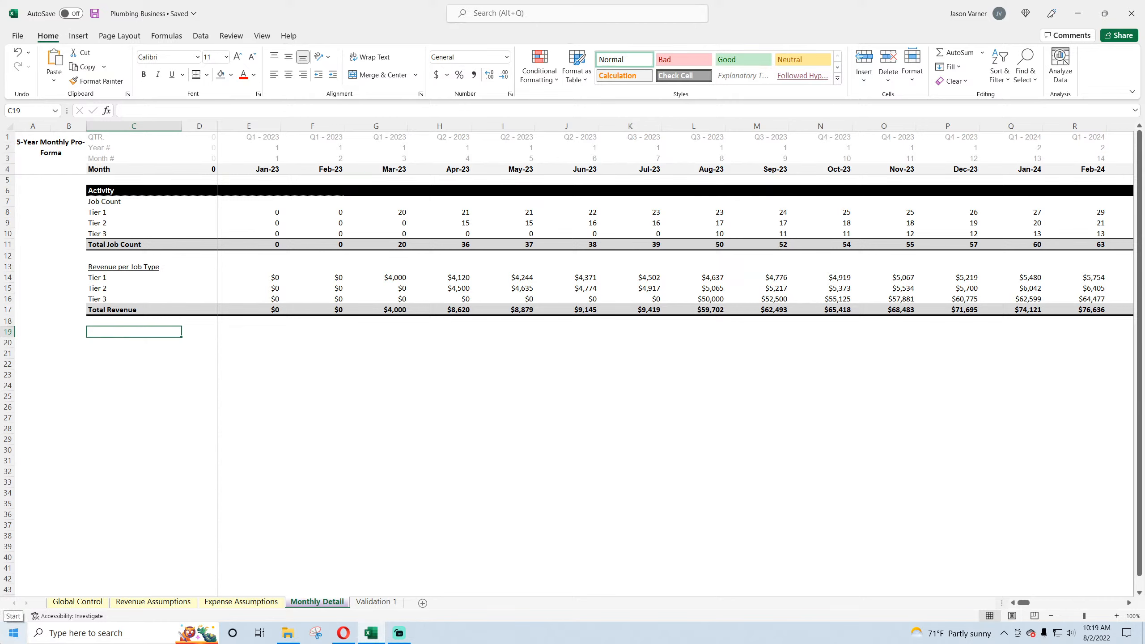
pyautogui.moveTo(95, 269); pyautogui.dragTo(384, 310)
pyautogui.rightClick(355, 286)
pyautogui.click(381, 309)
pyautogui.click(101, 332)
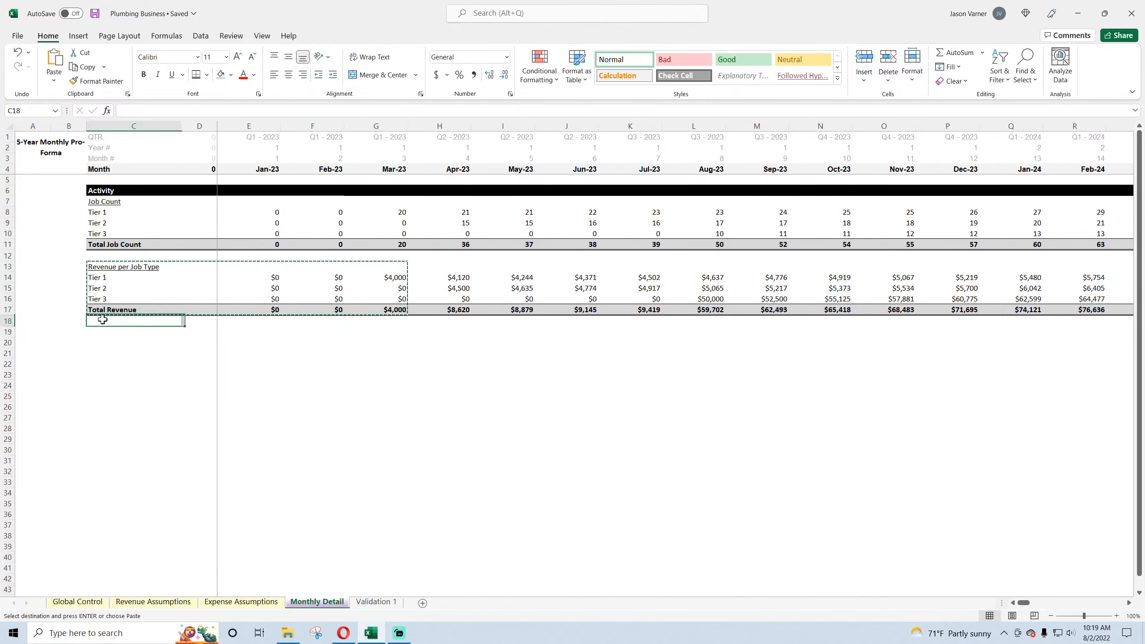
pyautogui.rightClick(101, 334)
pyautogui.click(127, 360)
# - Rename the copied block's heading in C19 as "Plumber Headcount"
pyautogui.click(149, 334)
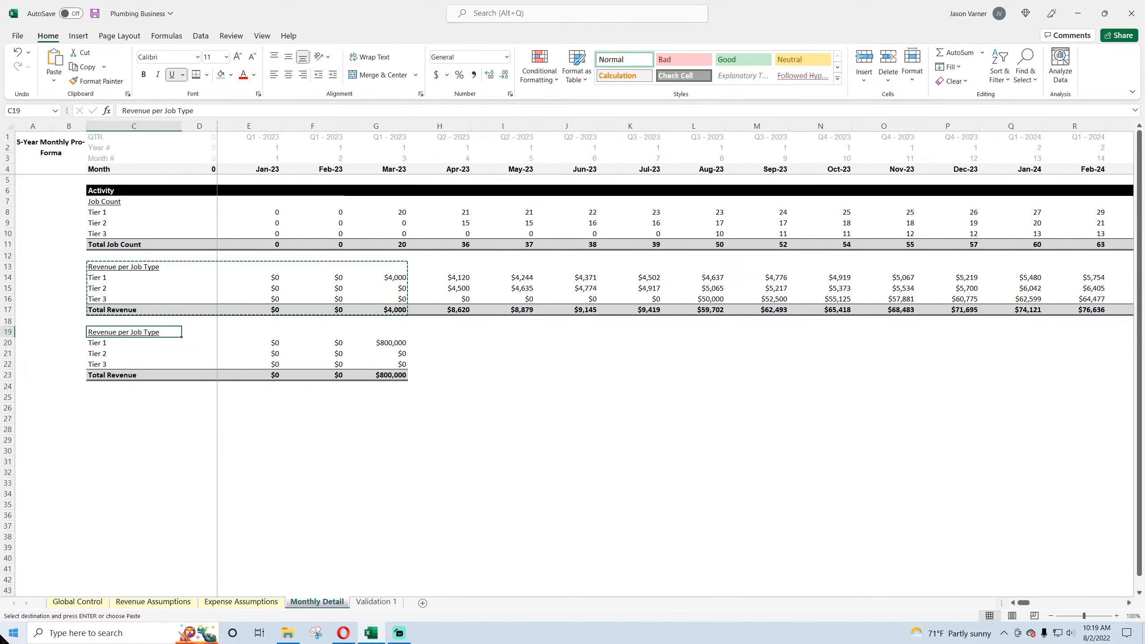
pyautogui.write('Plum')
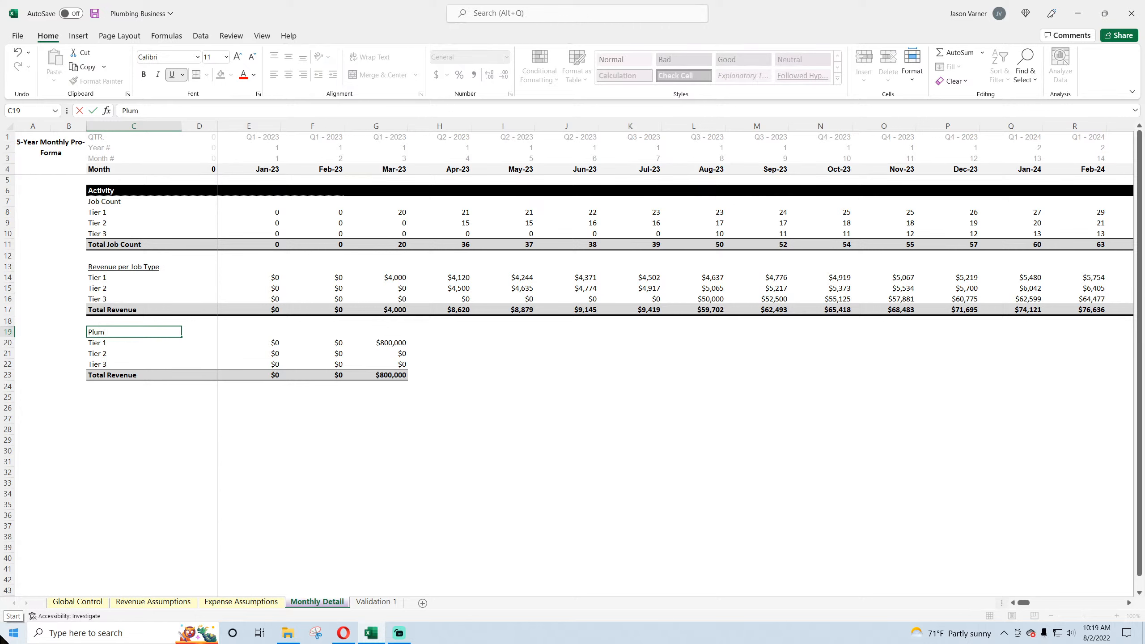
pyautogui.write('ber Headcount')
pyautogui.press('Return')
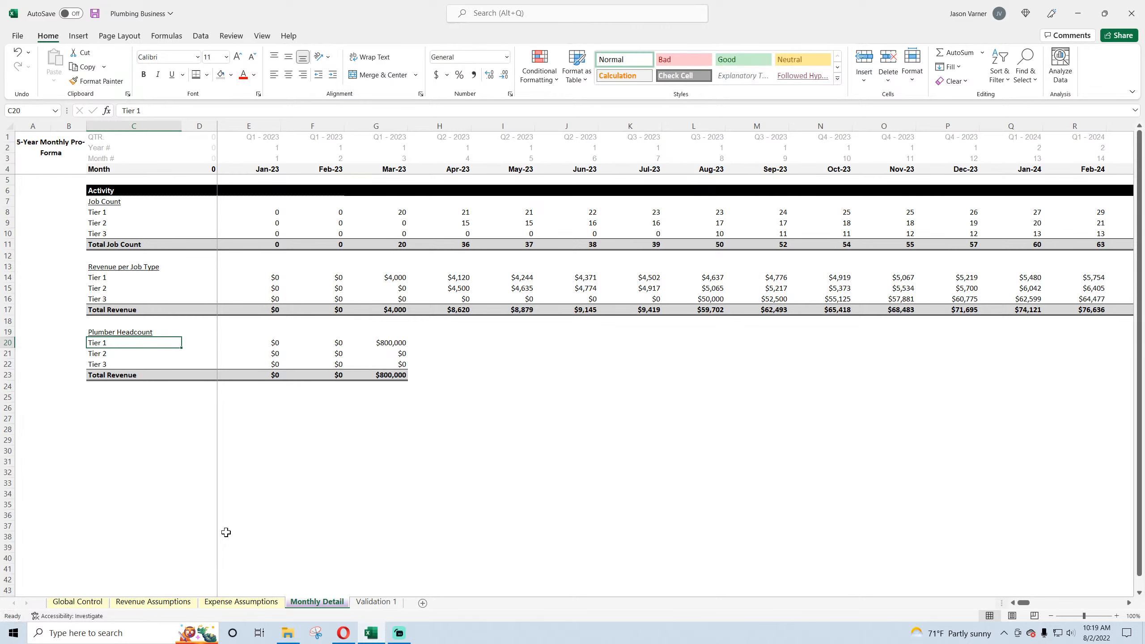
# - Review the headcount note and hours per job in Revenue Assumptions against the Tier 1 job count formulas in Monthly Detail
pyautogui.click(152, 603)
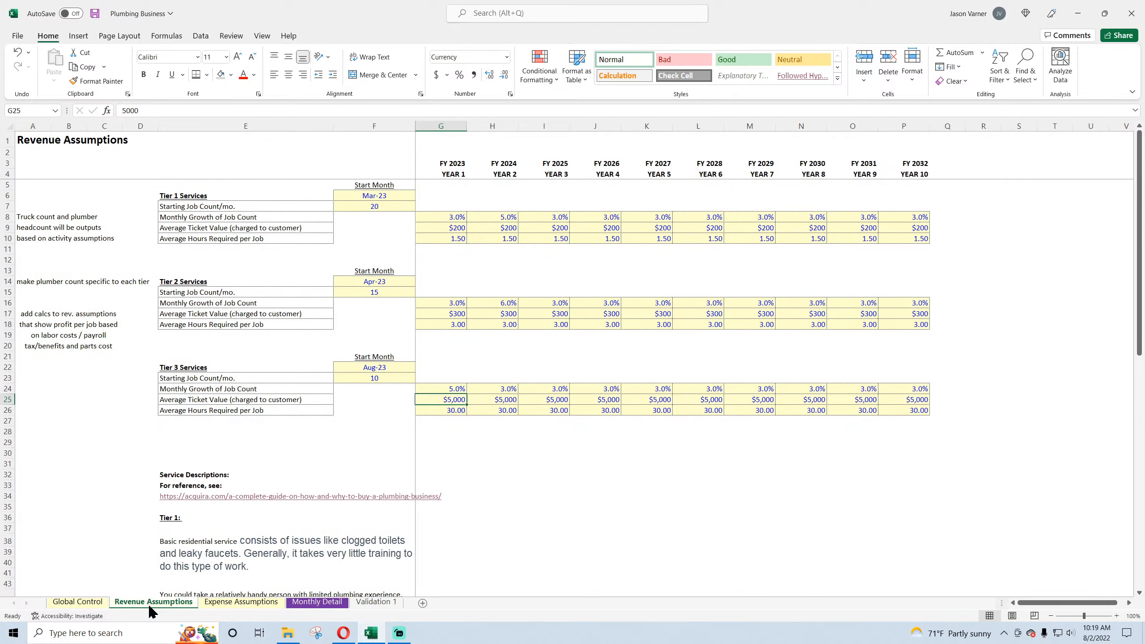
pyautogui.click(38, 230)
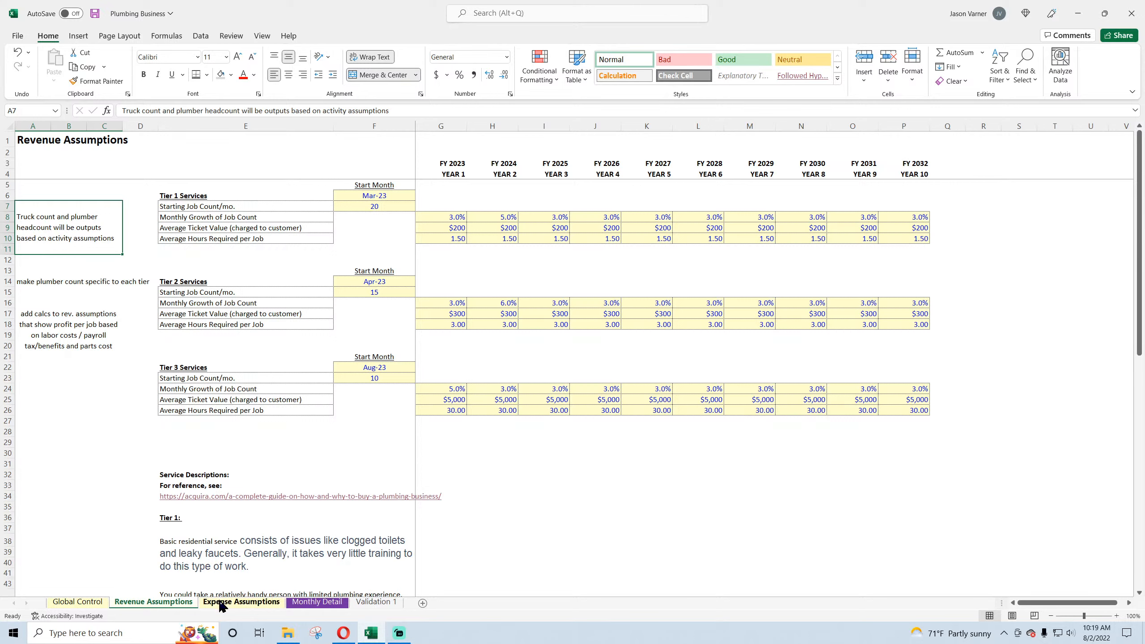
pyautogui.click(630, 517)
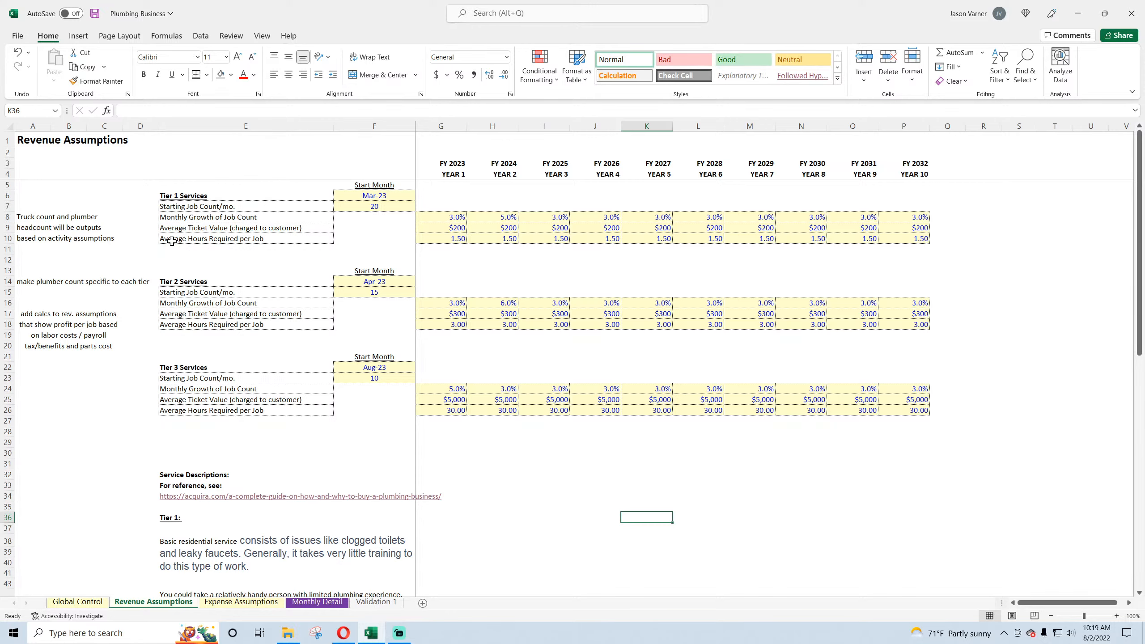
pyautogui.click(318, 602)
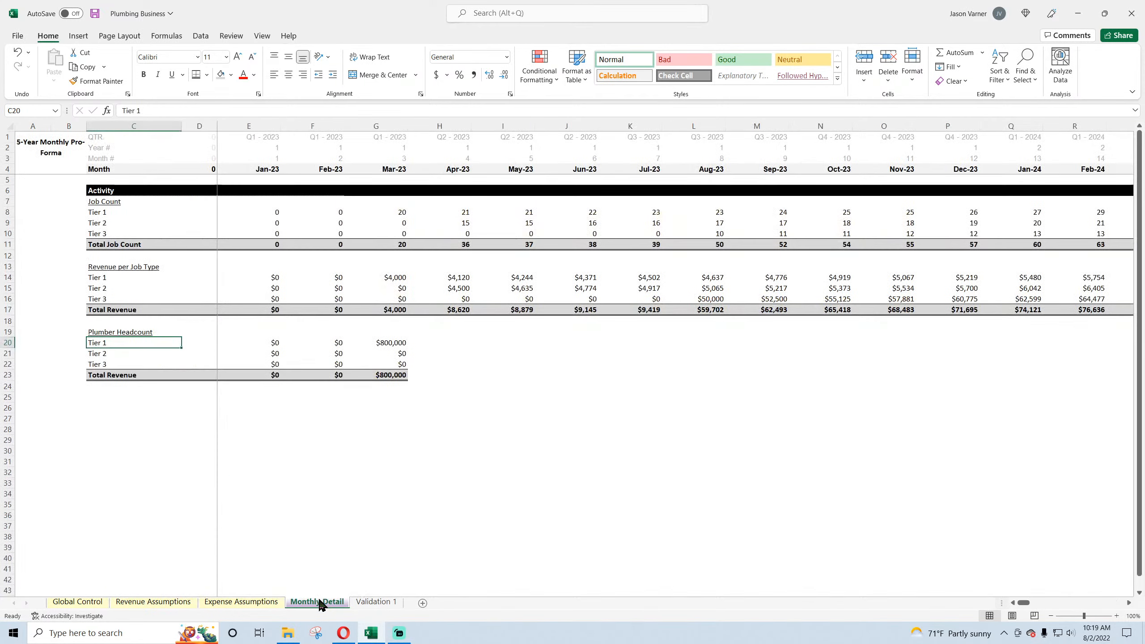
pyautogui.click(268, 213)
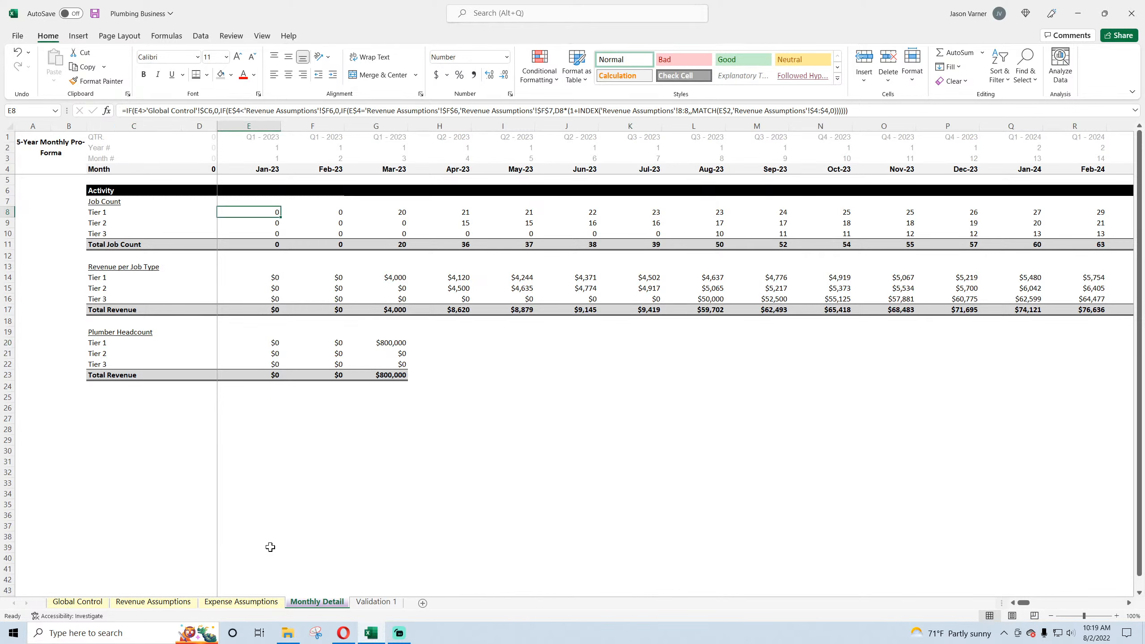
pyautogui.click(166, 603)
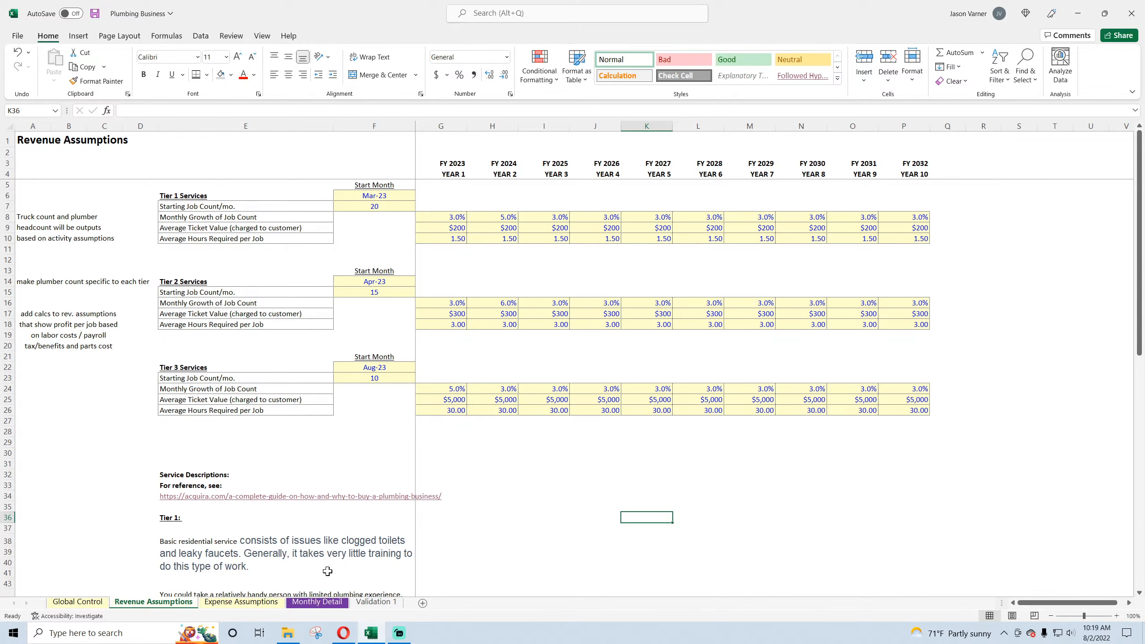
pyautogui.click(317, 602)
pyautogui.click(400, 211)
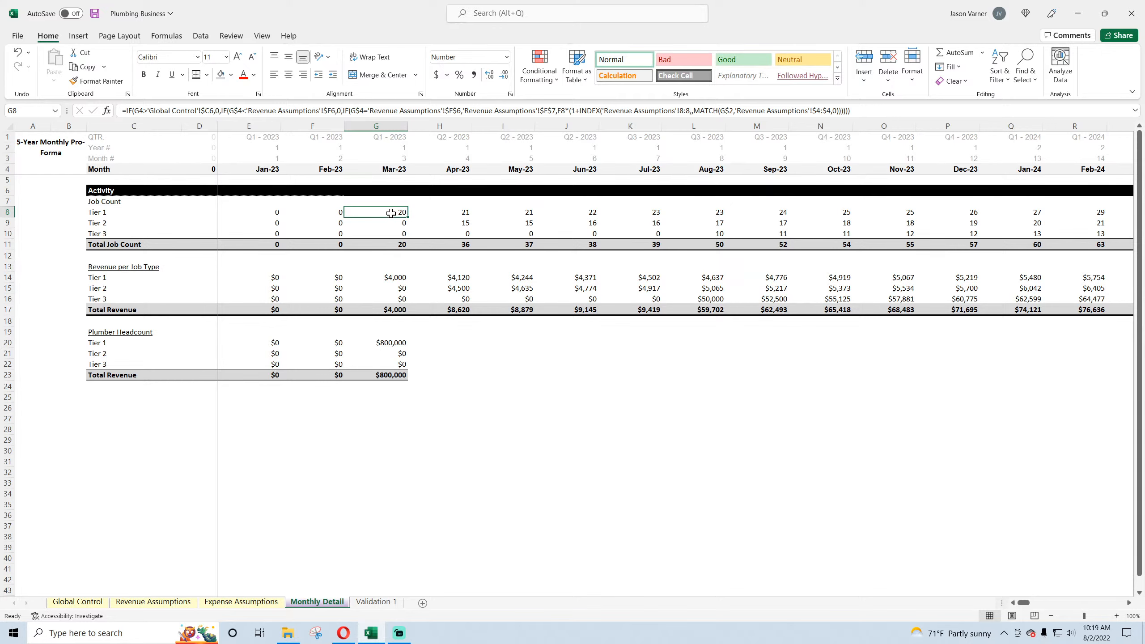
# - Insert a blank row at row 12 and another at row 21 of Revenue Assumptions, above the Tier 2 and Tier 3 sections
pyautogui.click(156, 602)
pyautogui.click(189, 259)
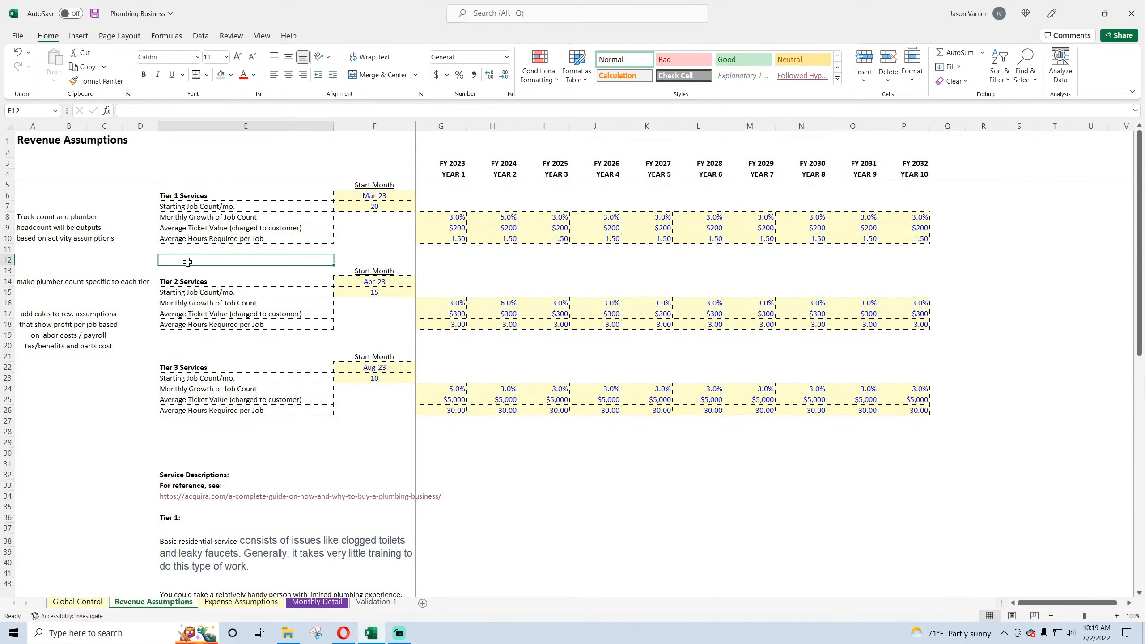
pyautogui.rightClick(8, 260)
pyautogui.click(50, 374)
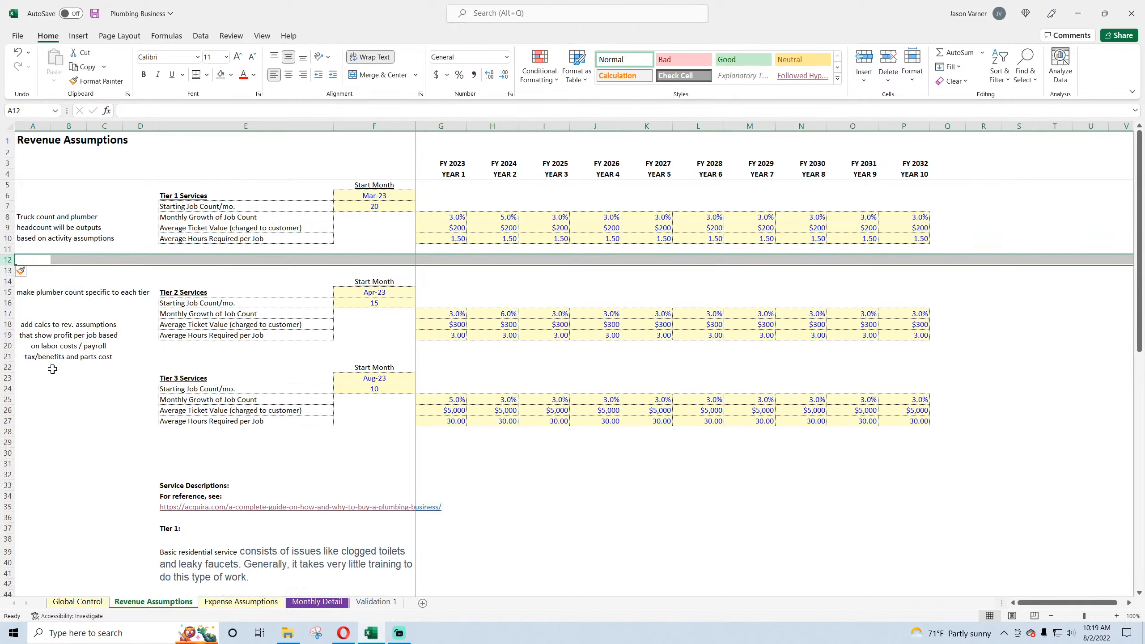
pyautogui.rightClick(7, 357)
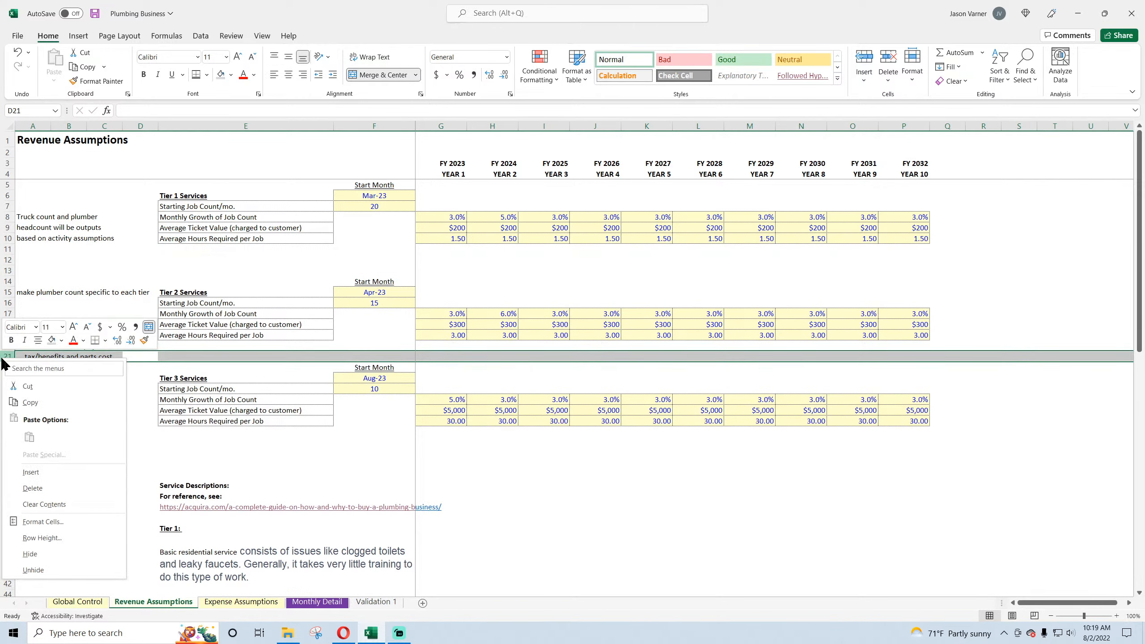
pyautogui.click(40, 467)
# - Copy the Tier 1 hours-per-job cells E10:H10 down to row 11 and relabel E11 as "Average Jobs per Month per Plumber"
pyautogui.moveTo(192, 234); pyautogui.dragTo(516, 253)
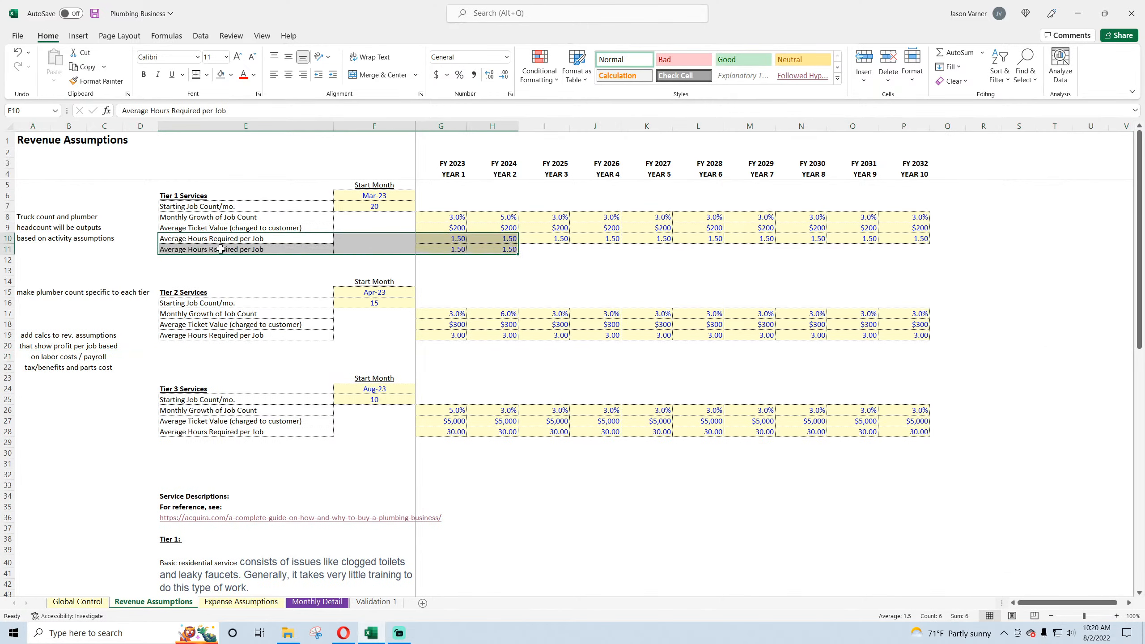
pyautogui.click(235, 249)
pyautogui.write('Average Jobs p')
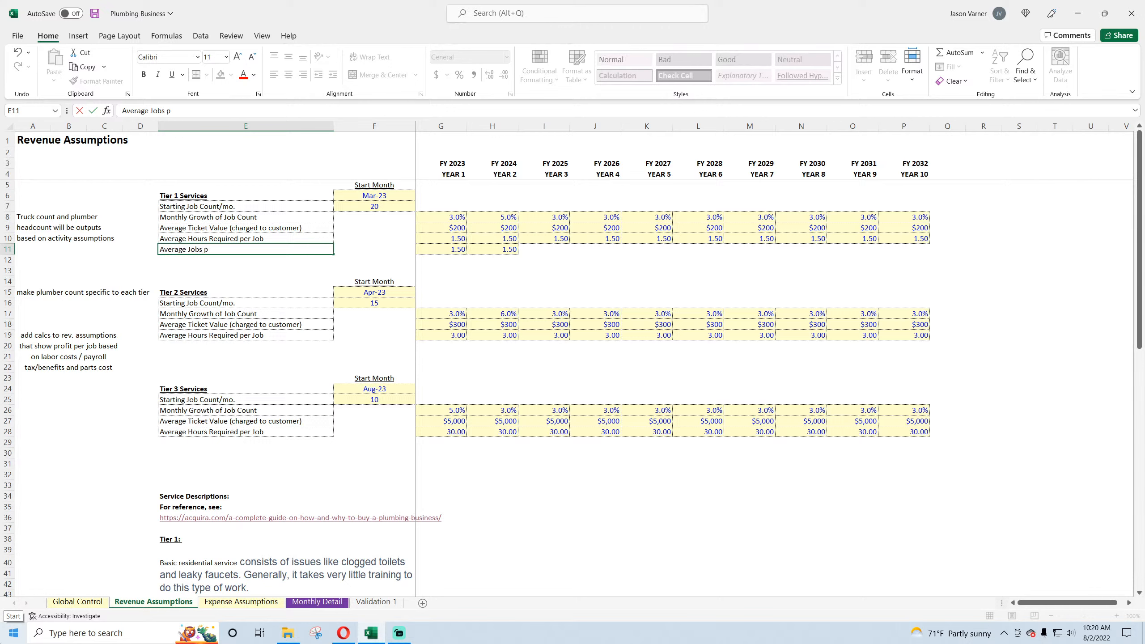
pyautogui.write('er Month per Plumber')
pyautogui.press('Return')
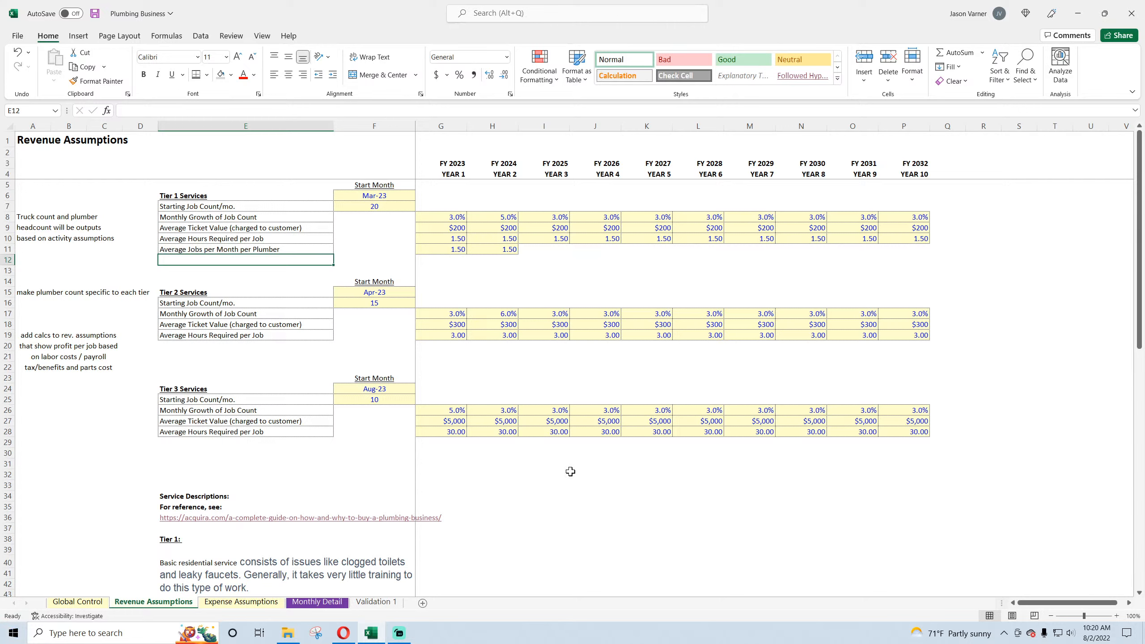
# - Keep a single centered input in F11 for average jobs per plumber, leaving G11:H11 empty and unformatted, and save the workbook
pyautogui.click(543, 250)
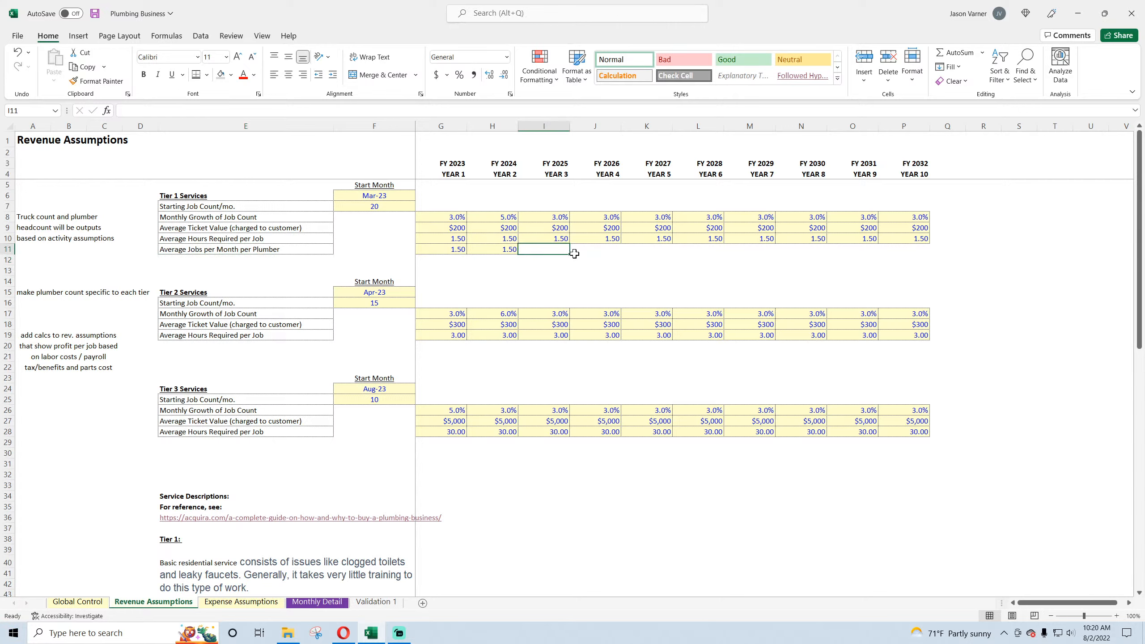
pyautogui.moveTo(570, 254); pyautogui.dragTo(397, 251)
pyautogui.click(452, 250)
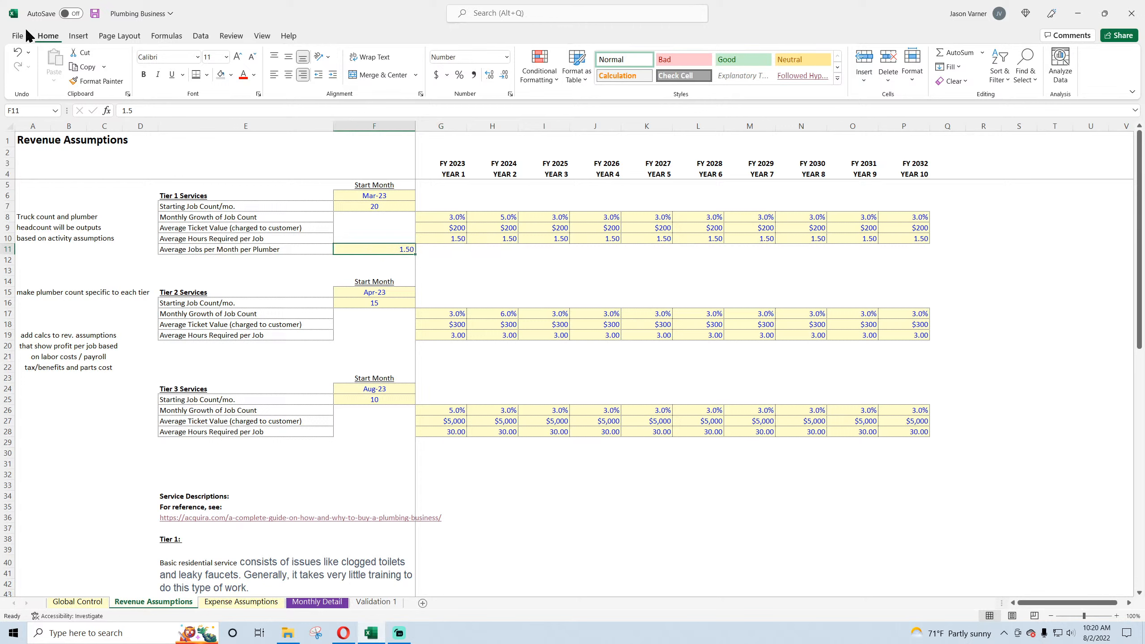
pyautogui.click(96, 14)
pyautogui.click(288, 75)
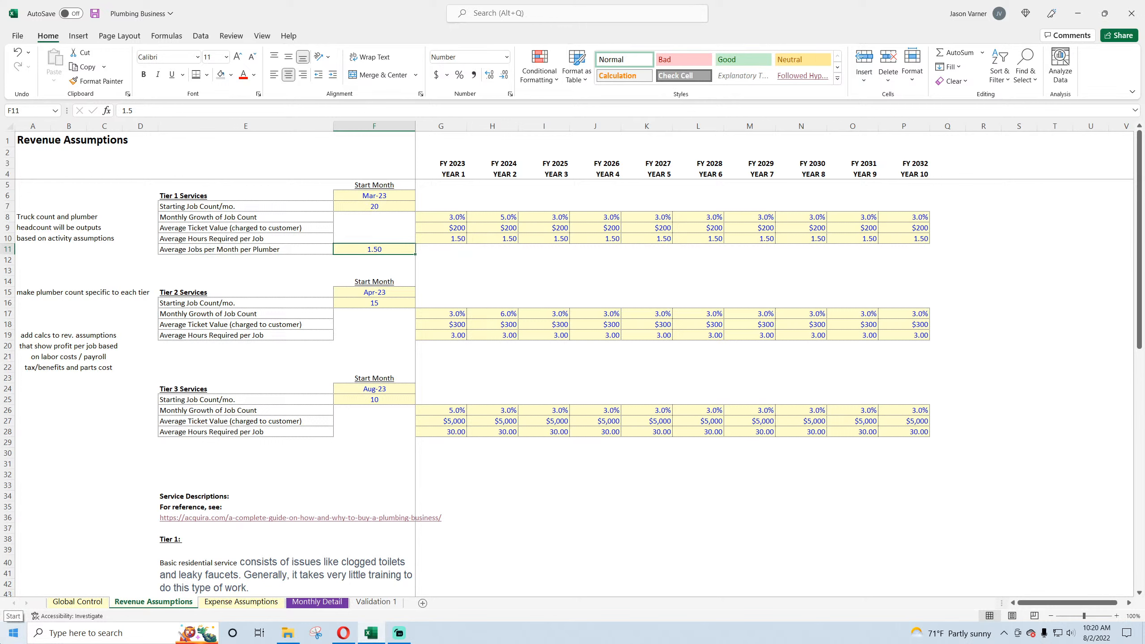
# - Set the Tier 1 average jobs per month per plumber to 6 and save the workbook
pyautogui.write('6')
pyautogui.press('Return')
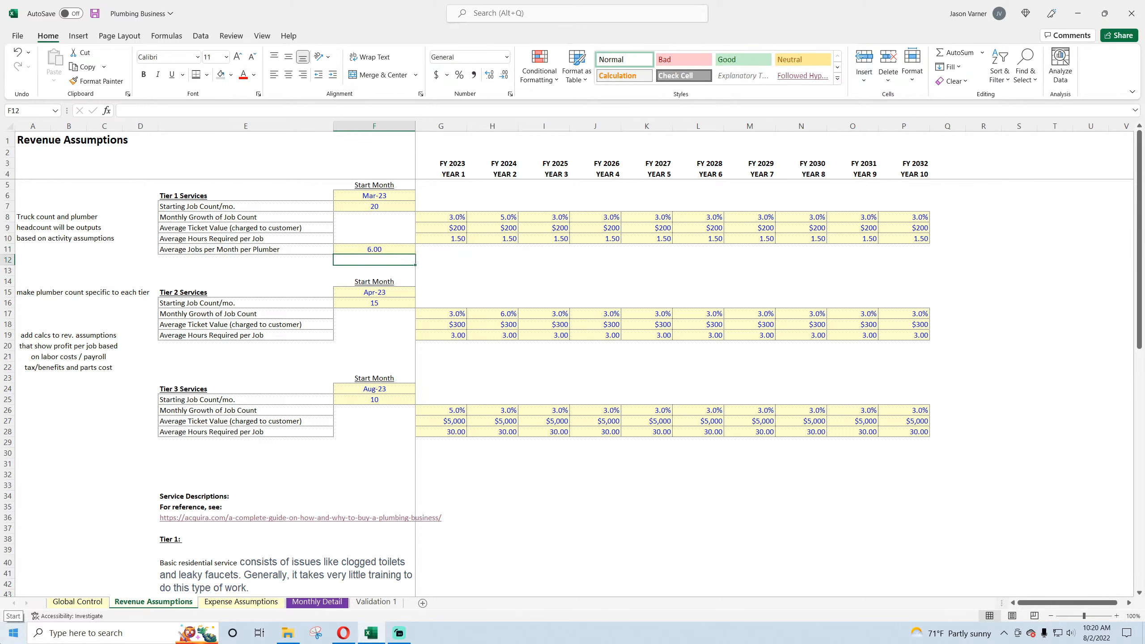
pyautogui.click(95, 14)
pyautogui.click(380, 248)
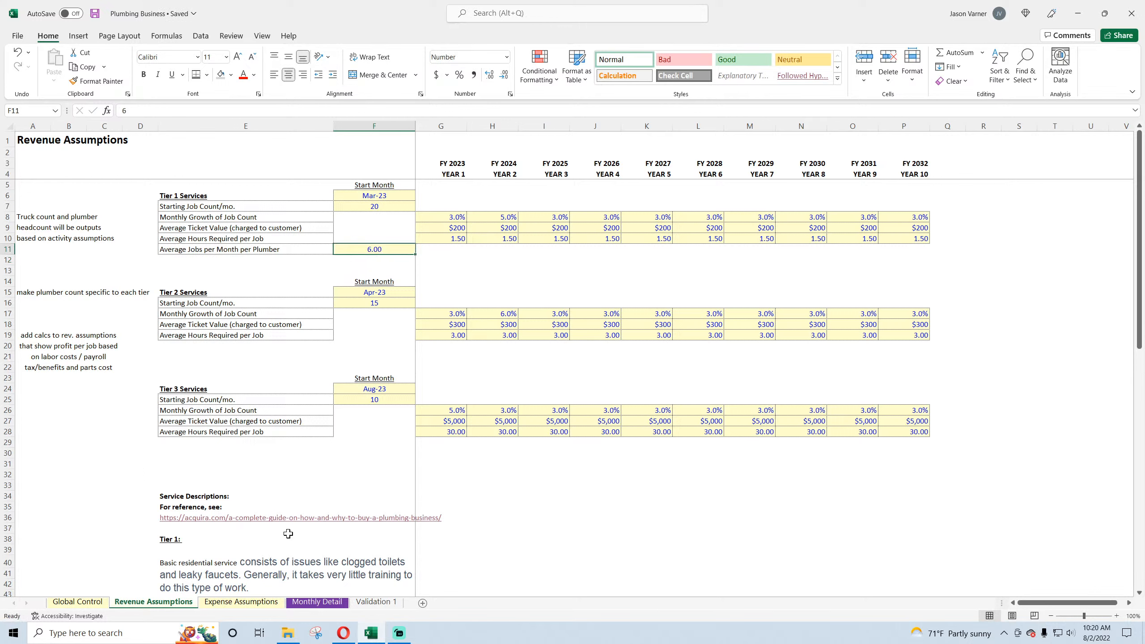
# - In Monthly Detail cell E20, calculate Tier 1 plumber headcount as =E8/'Revenue Assumptions'!$F$11
pyautogui.click(307, 603)
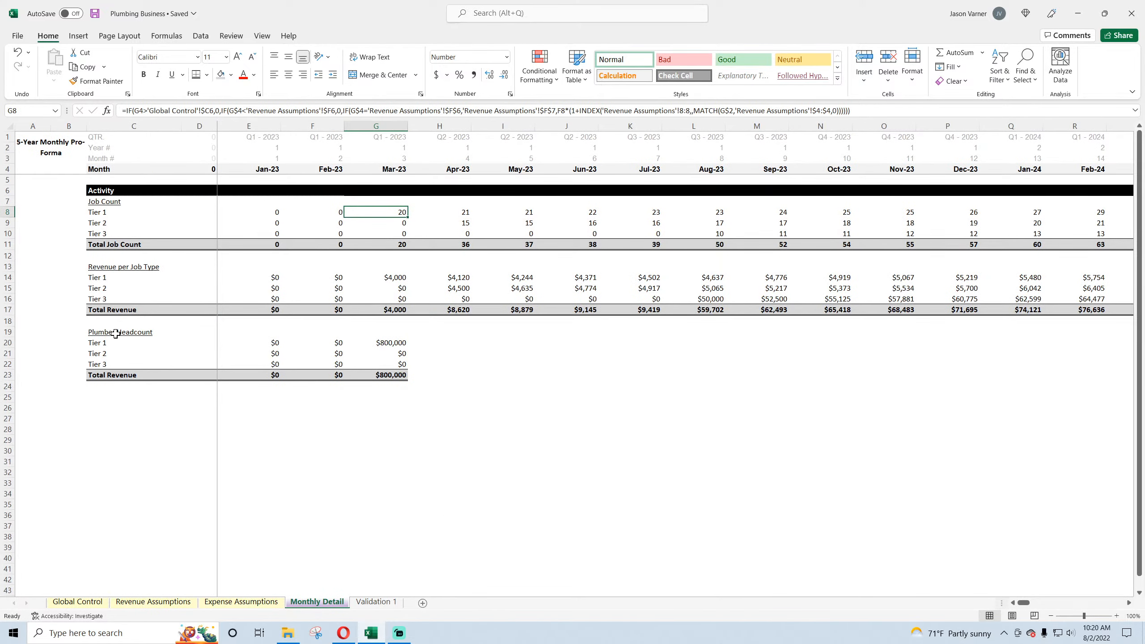
pyautogui.click(283, 346)
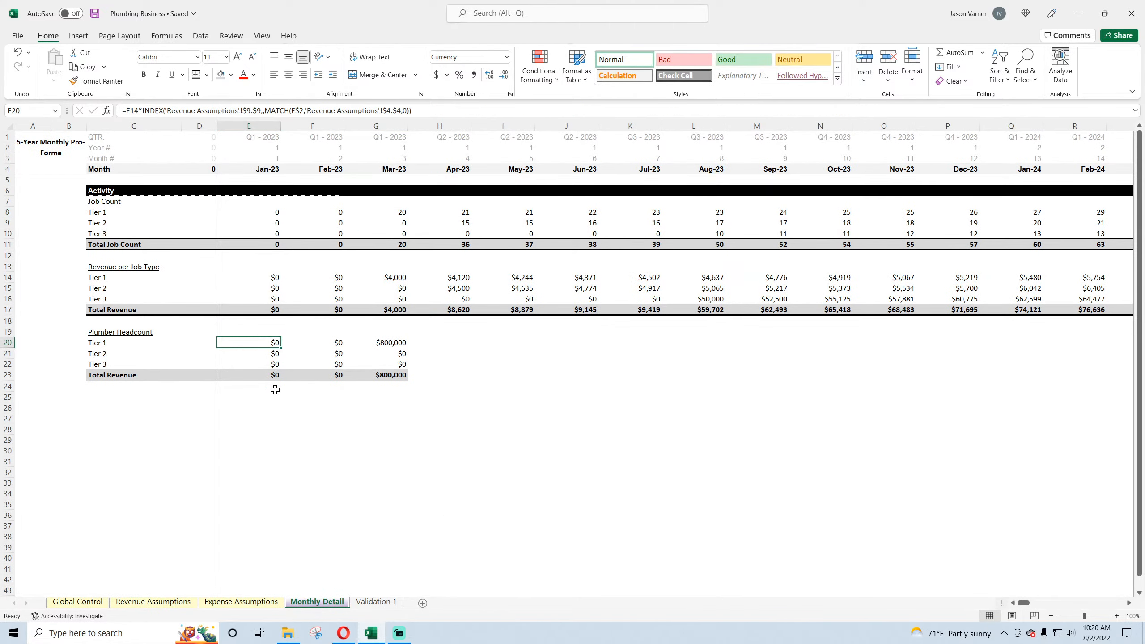
pyautogui.write('=')
pyautogui.click(273, 213)
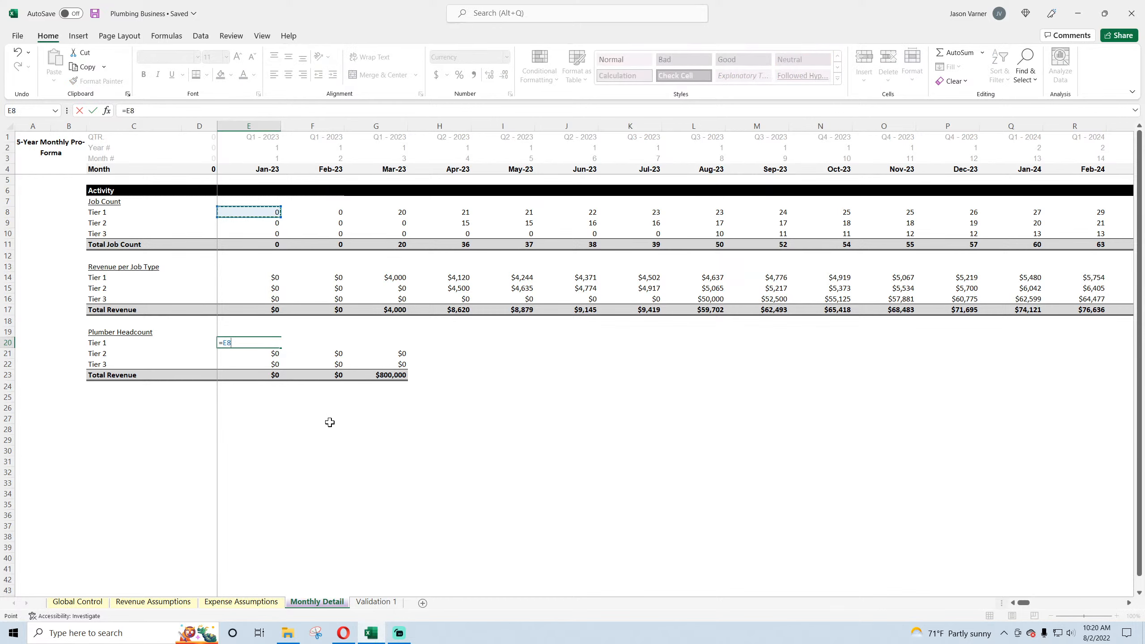
pyautogui.write('/')
pyautogui.click(179, 604)
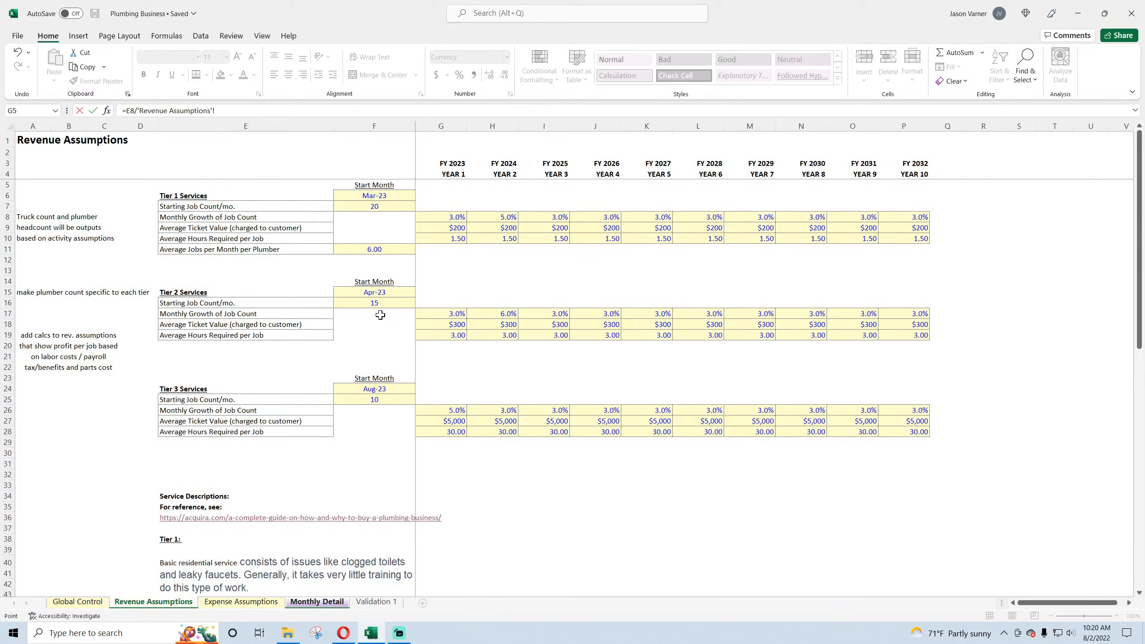
pyautogui.click(382, 244)
pyautogui.click(217, 110)
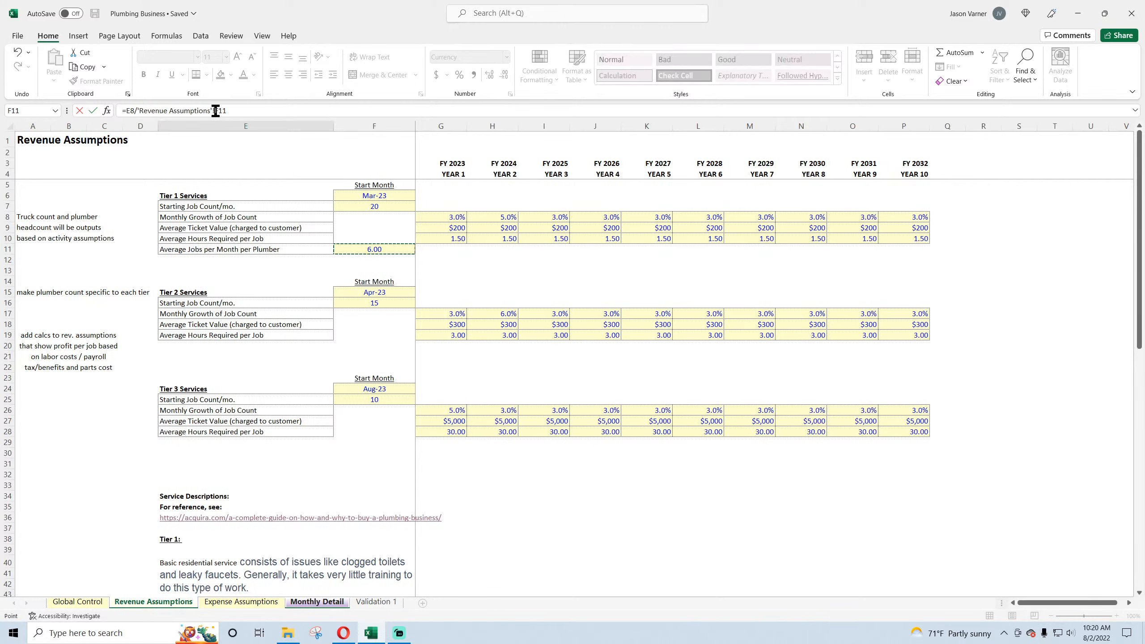
pyautogui.write('$F$')
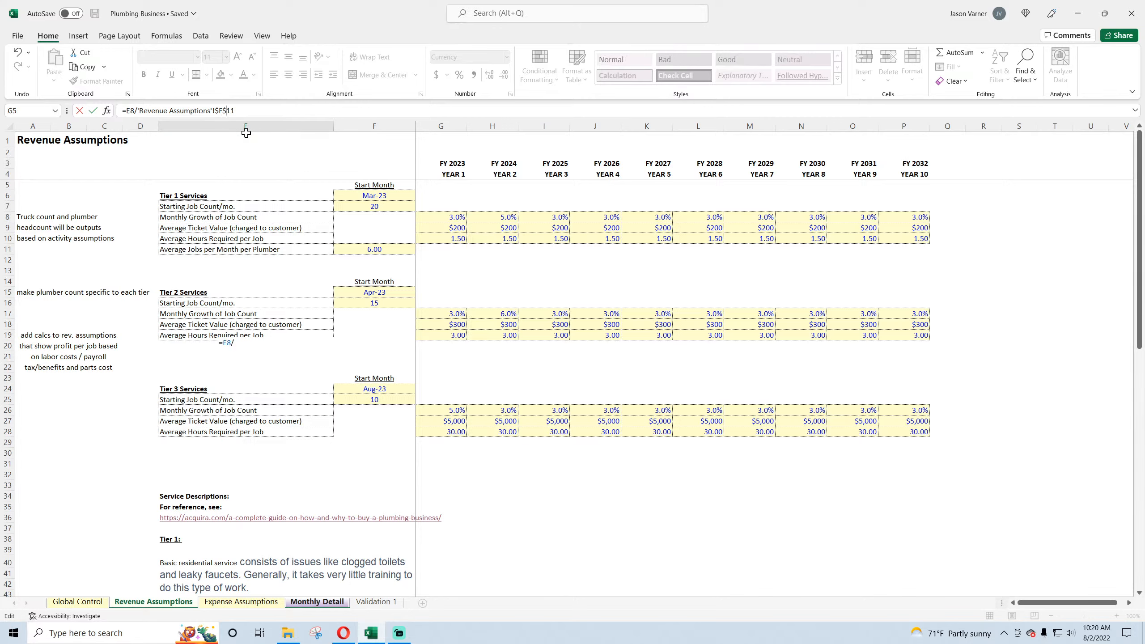
pyautogui.press('Return')
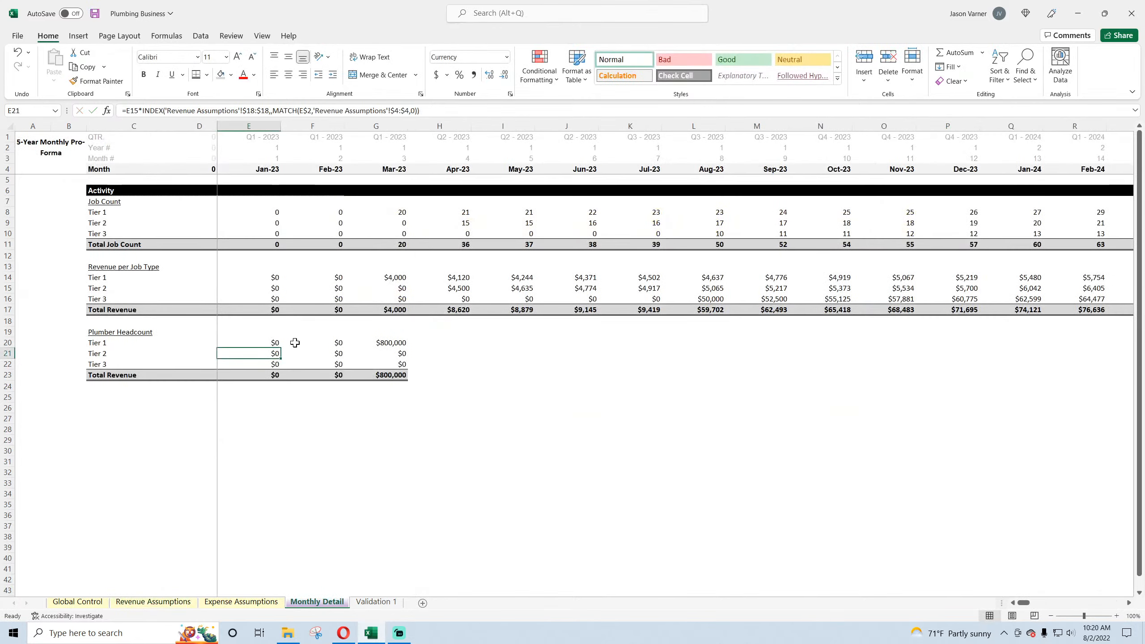
# - Format the January Tier 1 headcount cell E20 as a number with one decimal place
pyautogui.click(510, 94)
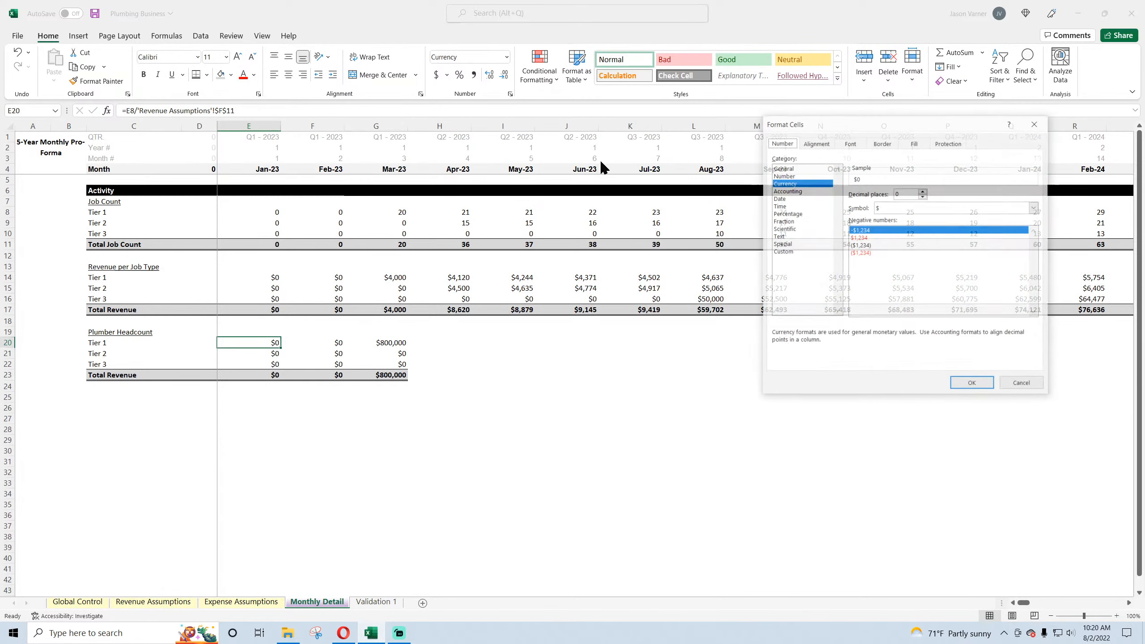
pyautogui.click(784, 175)
pyautogui.click(923, 191)
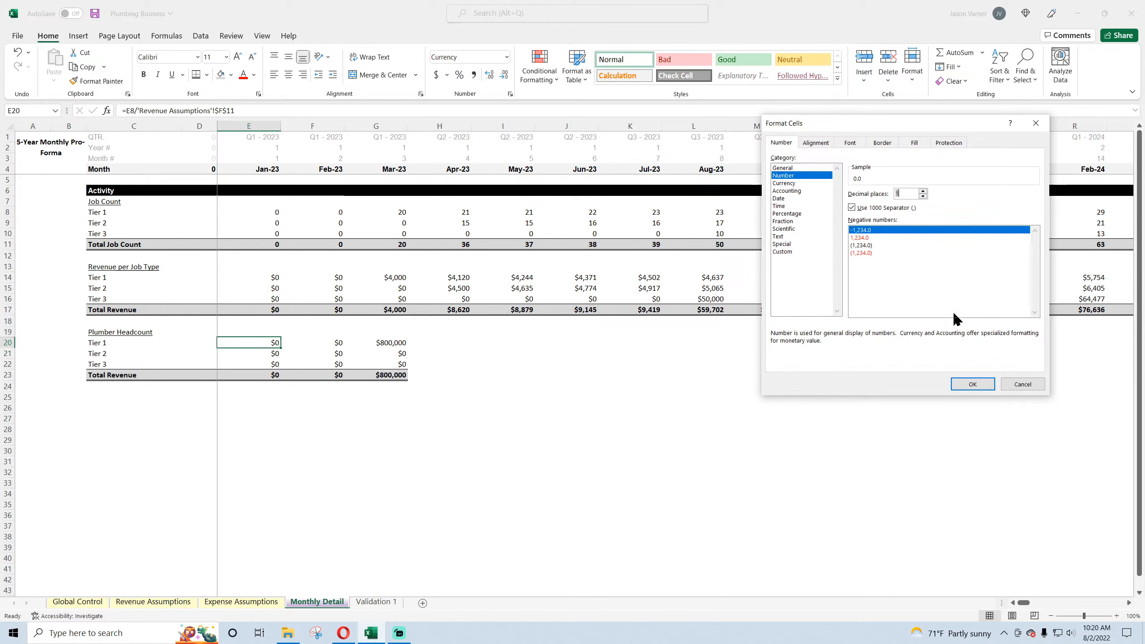
pyautogui.click(974, 384)
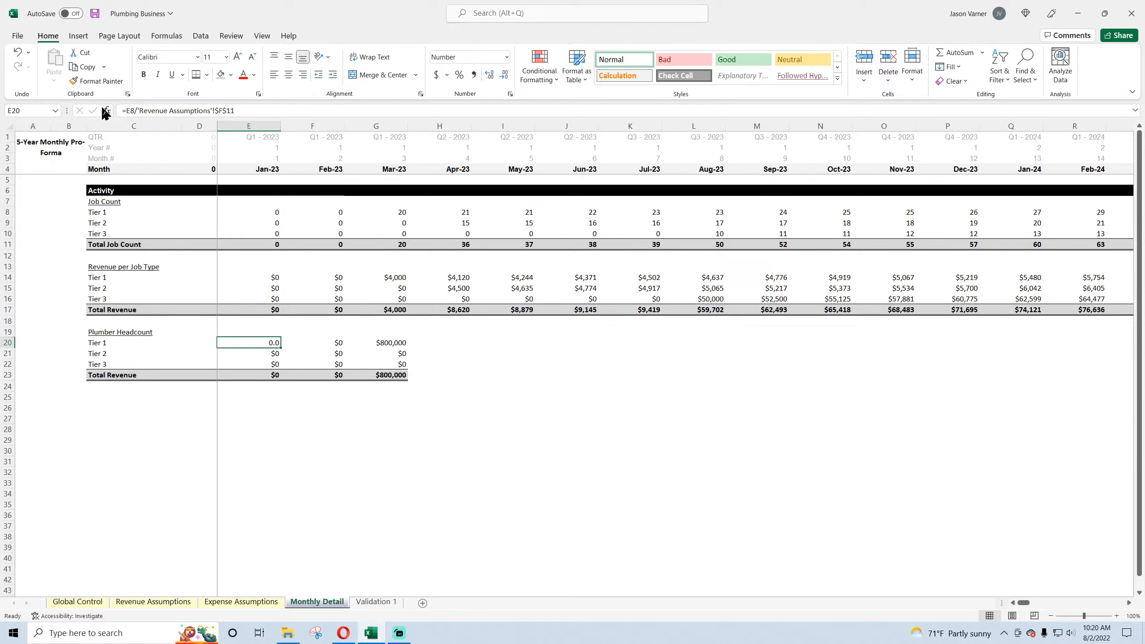
# - Wrap the E20 headcount formula in IFERROR so that it returns 0 on an error
pyautogui.click(125, 111)
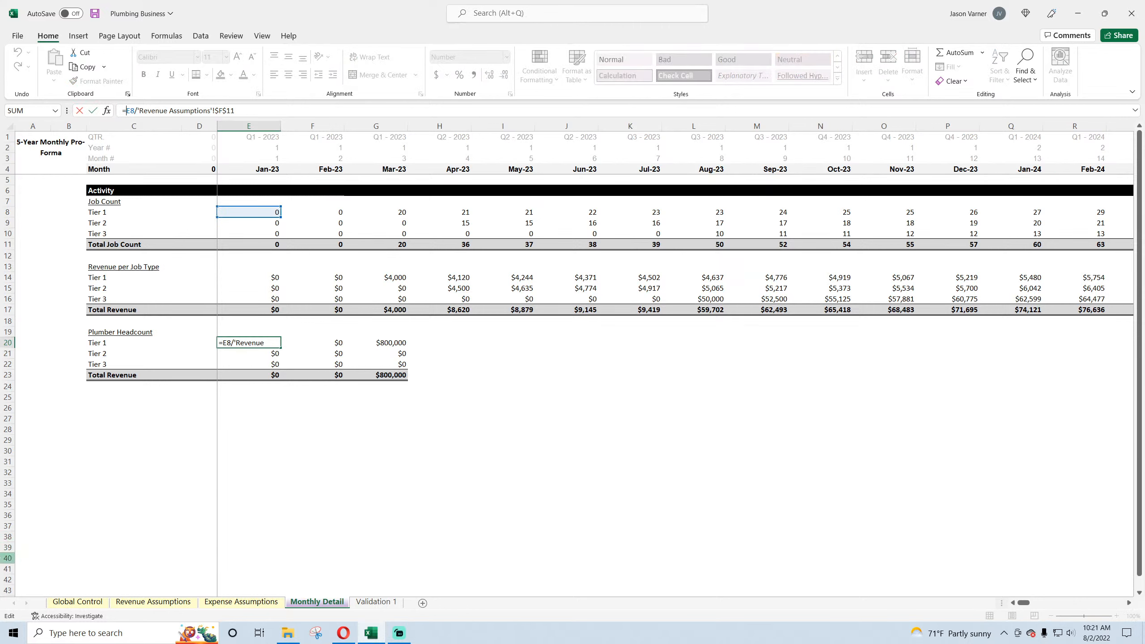
pyautogui.write('iferror(')
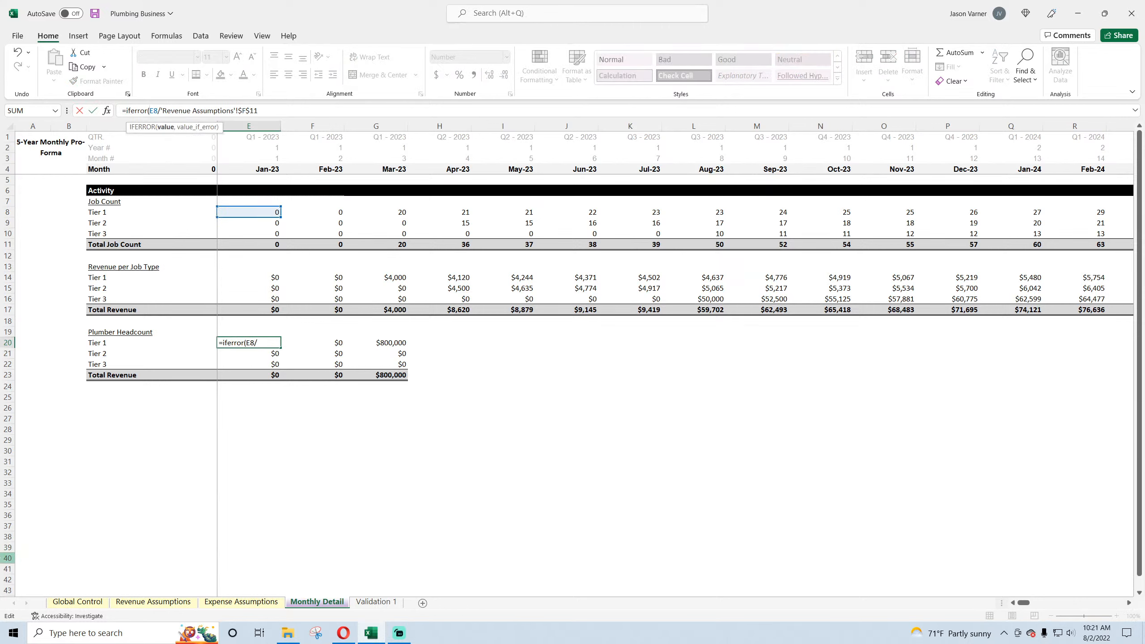
pyautogui.click(283, 108)
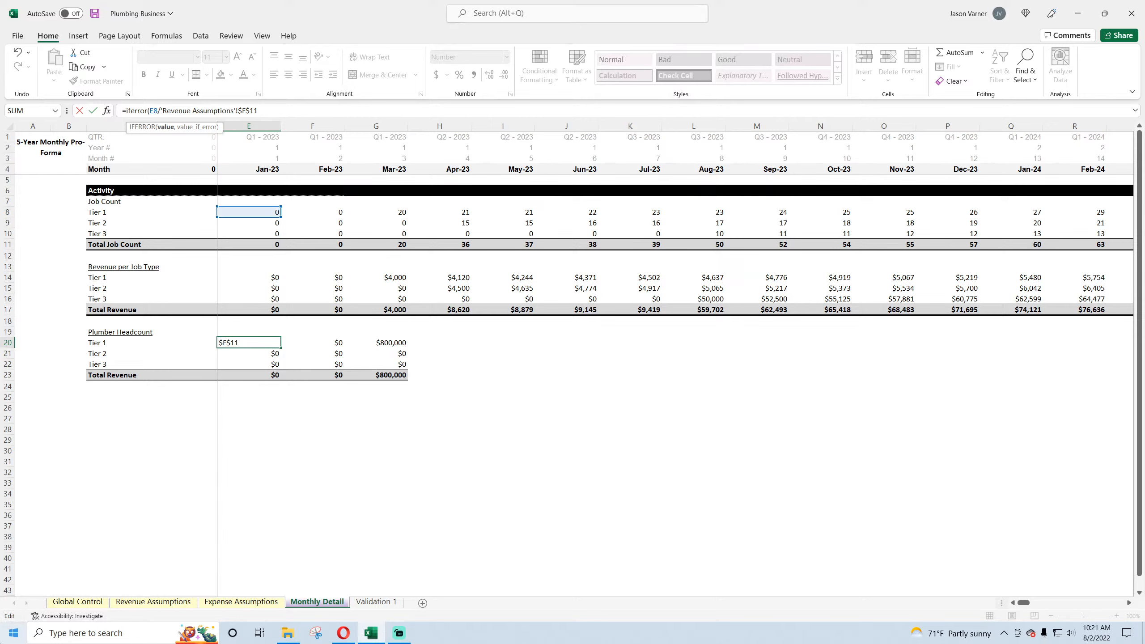
pyautogui.press('Return')
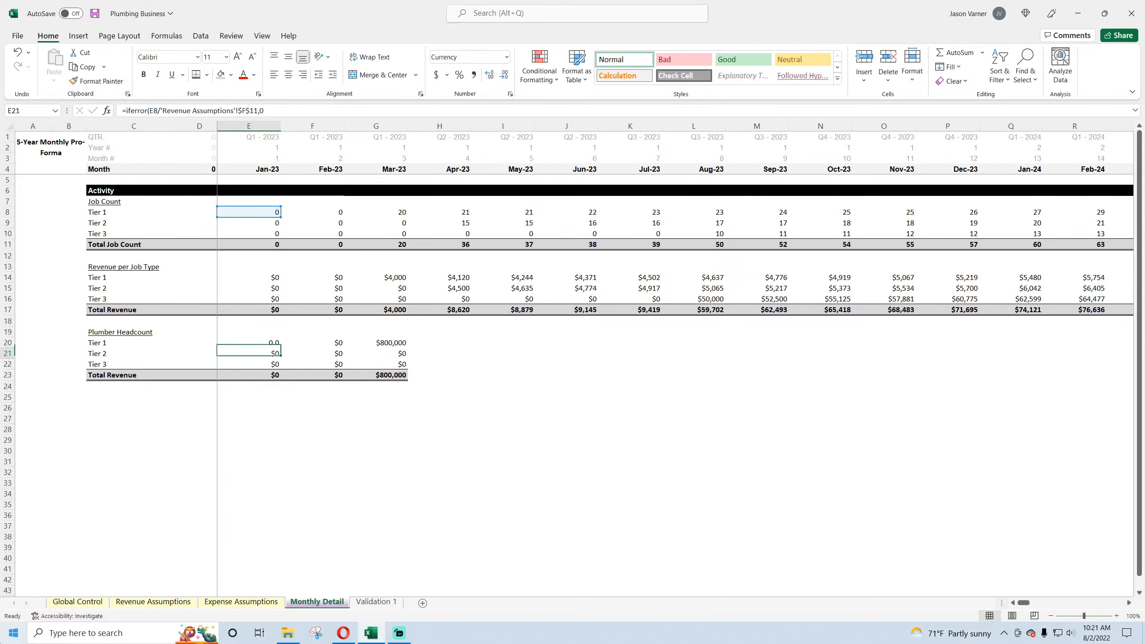
# - Fill the Tier 1 headcount formula across to Oct-23 and fill its January cell down to Tier 2 and Tier 3
pyautogui.click(268, 343)
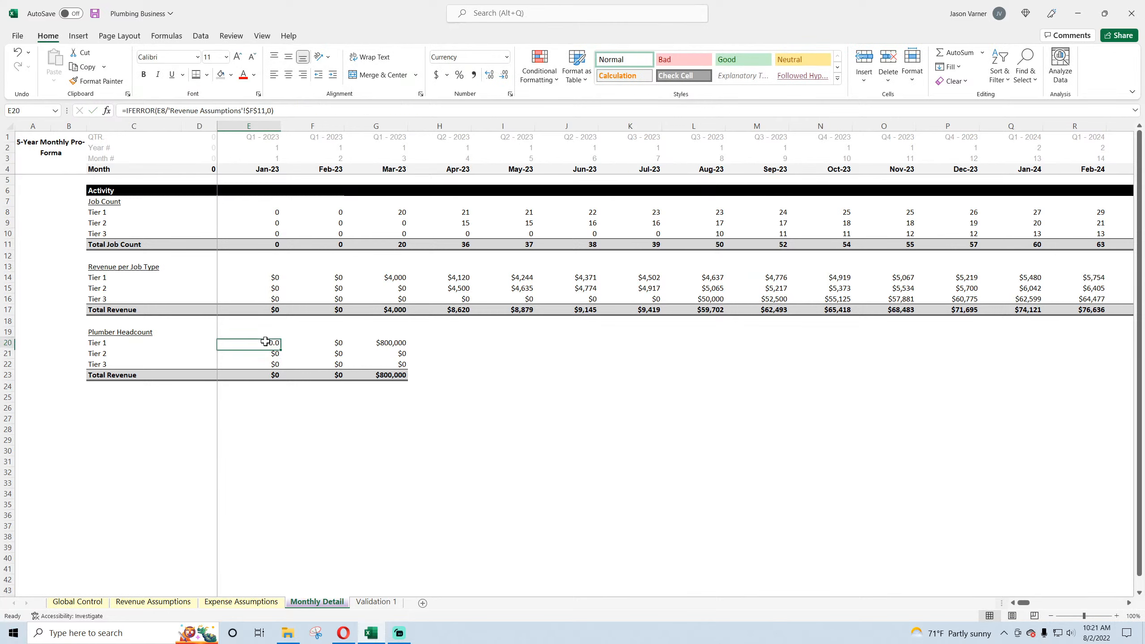
pyautogui.moveTo(281, 346); pyautogui.dragTo(850, 347)
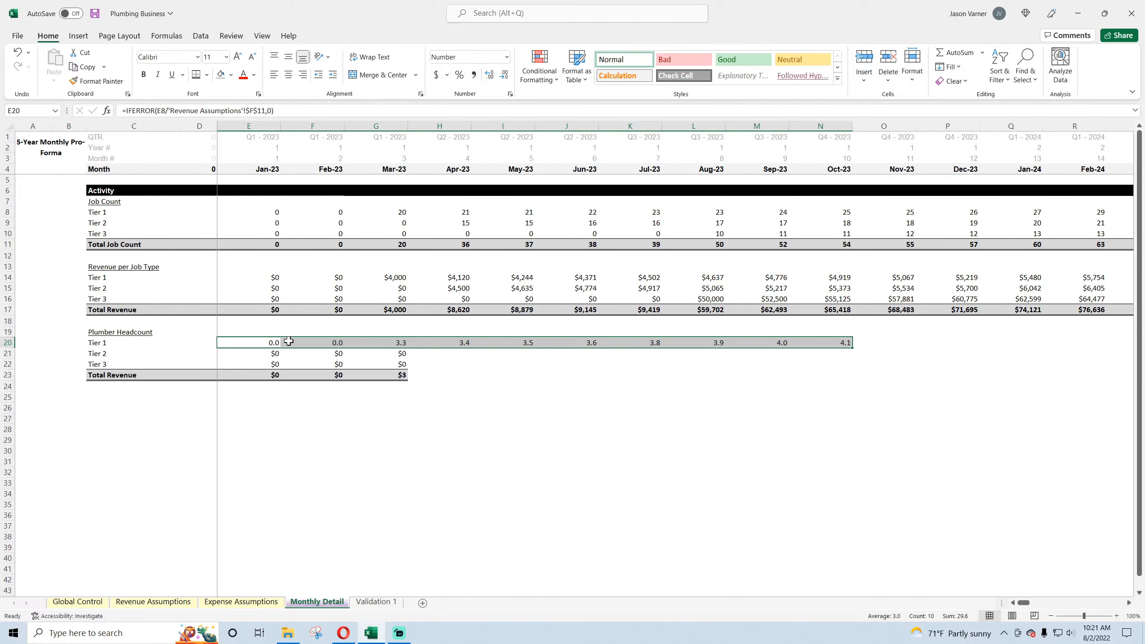
pyautogui.click(262, 342)
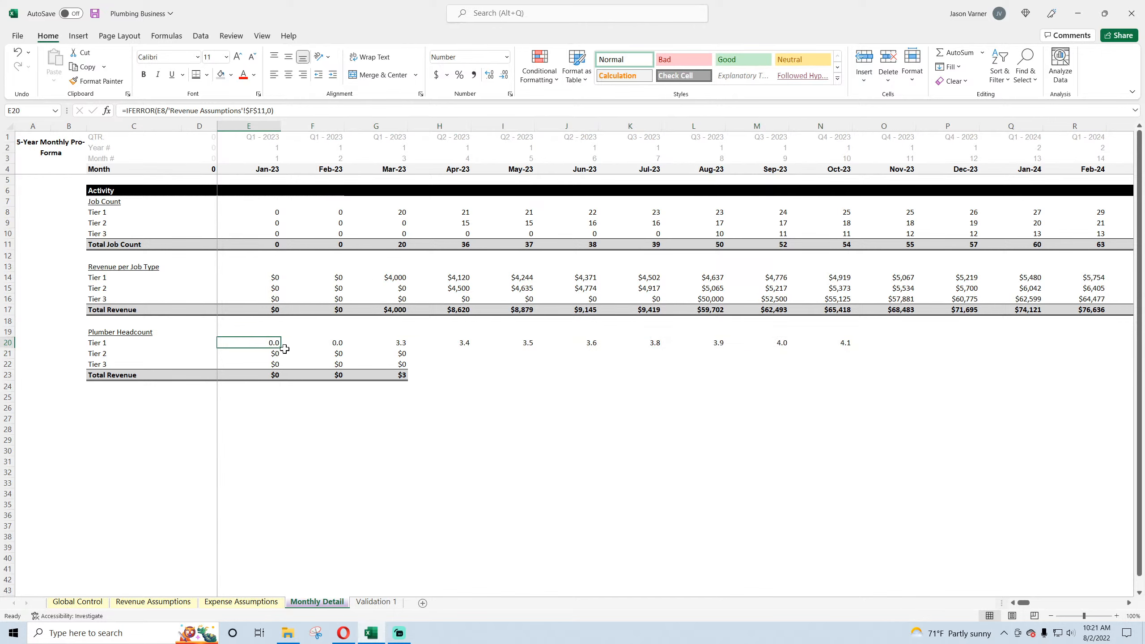
pyautogui.moveTo(281, 348); pyautogui.dragTo(280, 365)
pyautogui.click(273, 353)
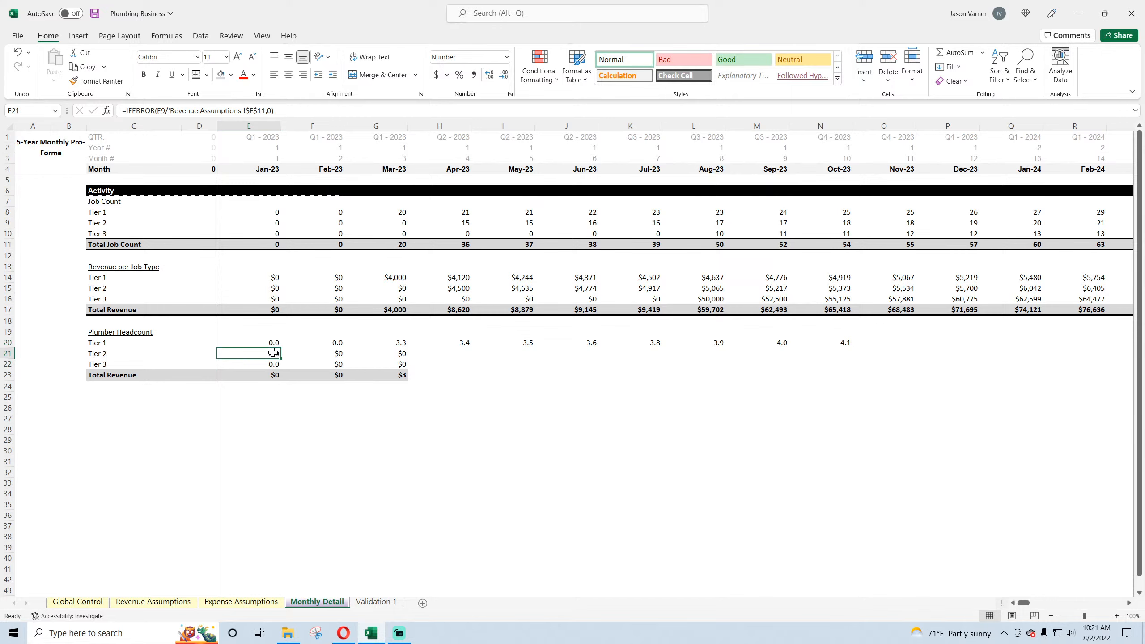
# - In Revenue Assumptions, copy the Tier 1 average jobs per month per plumber label and value into row 20 for Tier 2 and row 29 for Tier 3
pyautogui.click(172, 602)
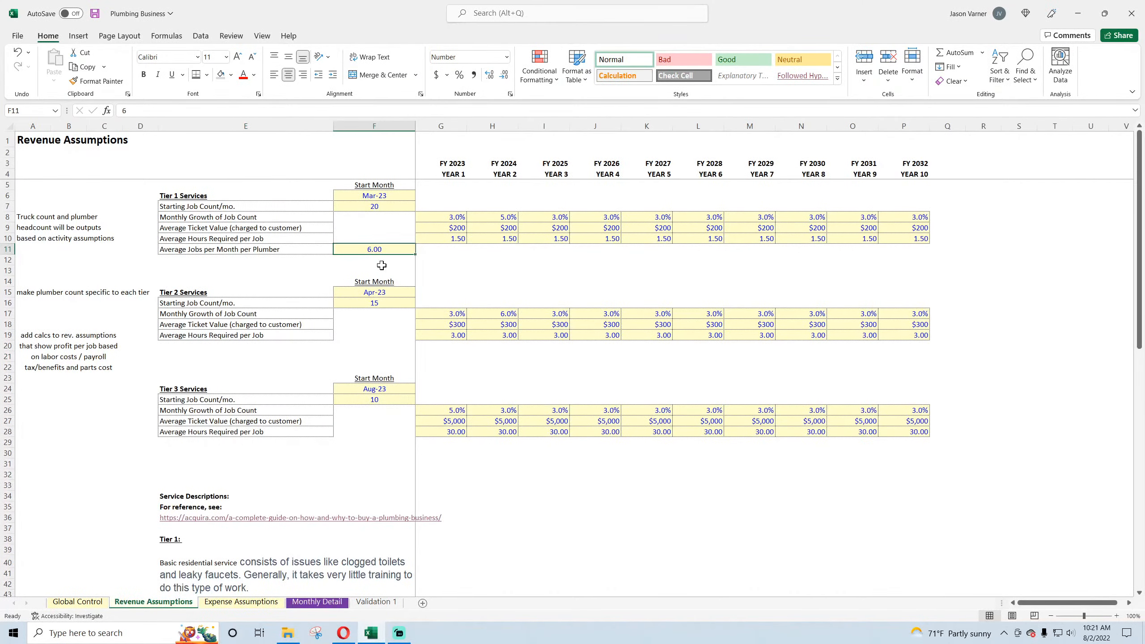
pyautogui.moveTo(248, 245); pyautogui.dragTo(352, 250)
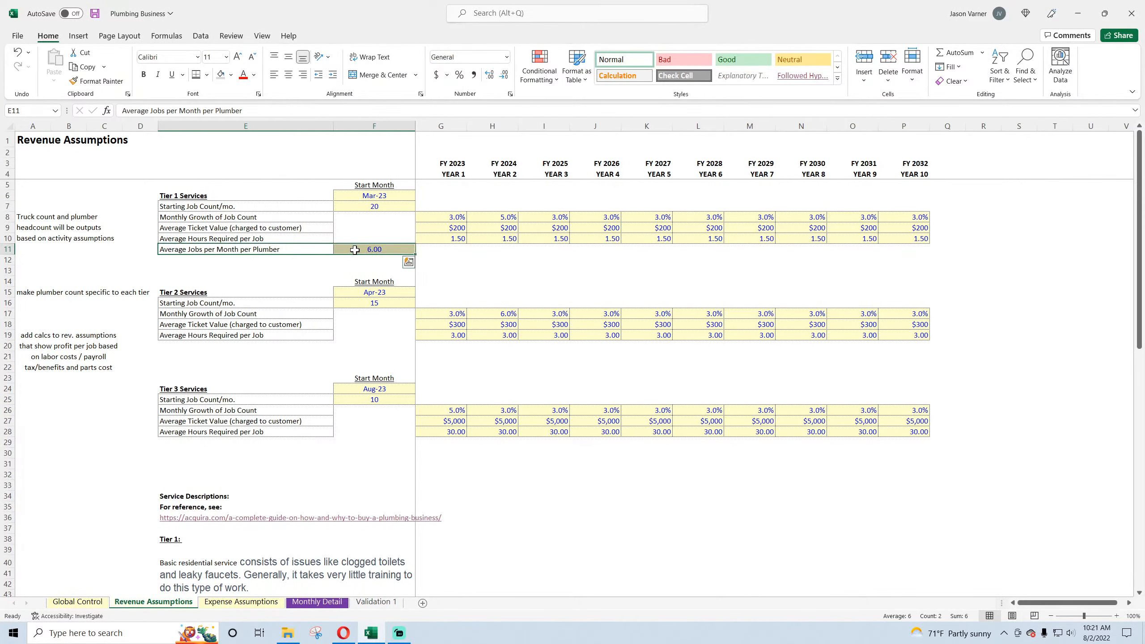
pyautogui.hotkey('ctrl', 'c')
pyautogui.click(204, 346)
pyautogui.hotkey('ctrl', 'v')
pyautogui.click(204, 444)
pyautogui.hotkey('ctrl', 'v')
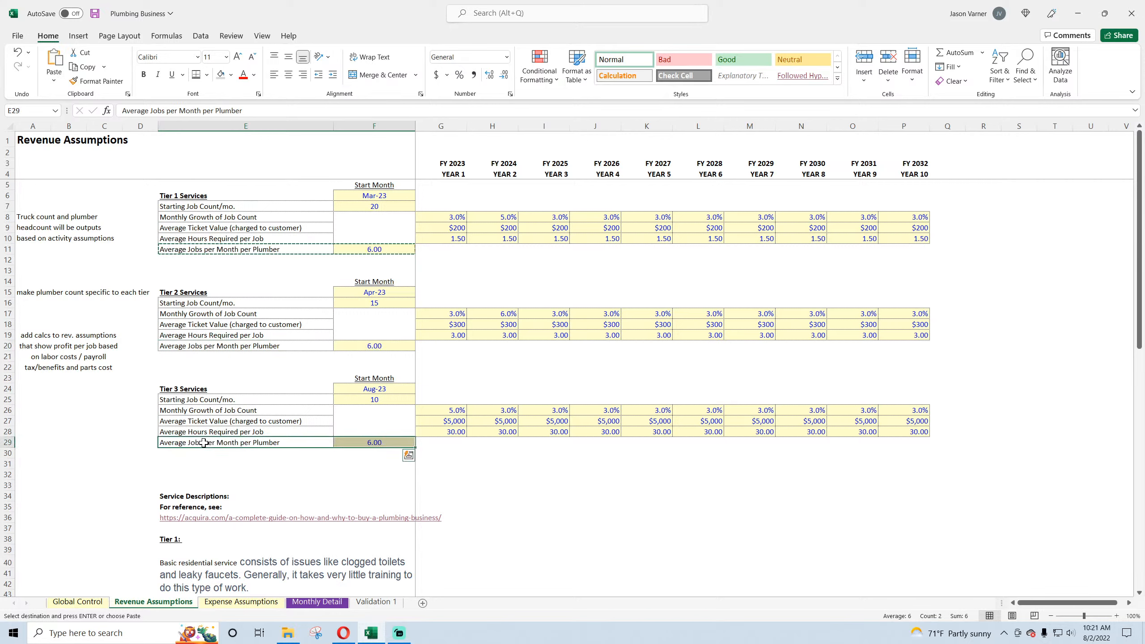
pyautogui.click(58, 219)
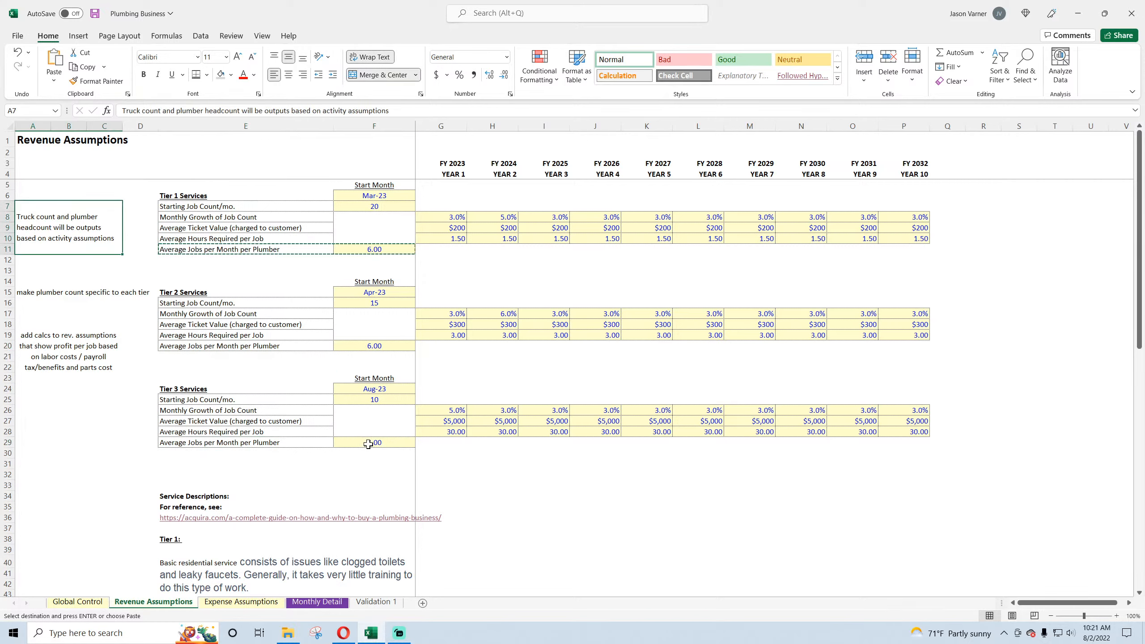
pyautogui.click(380, 347)
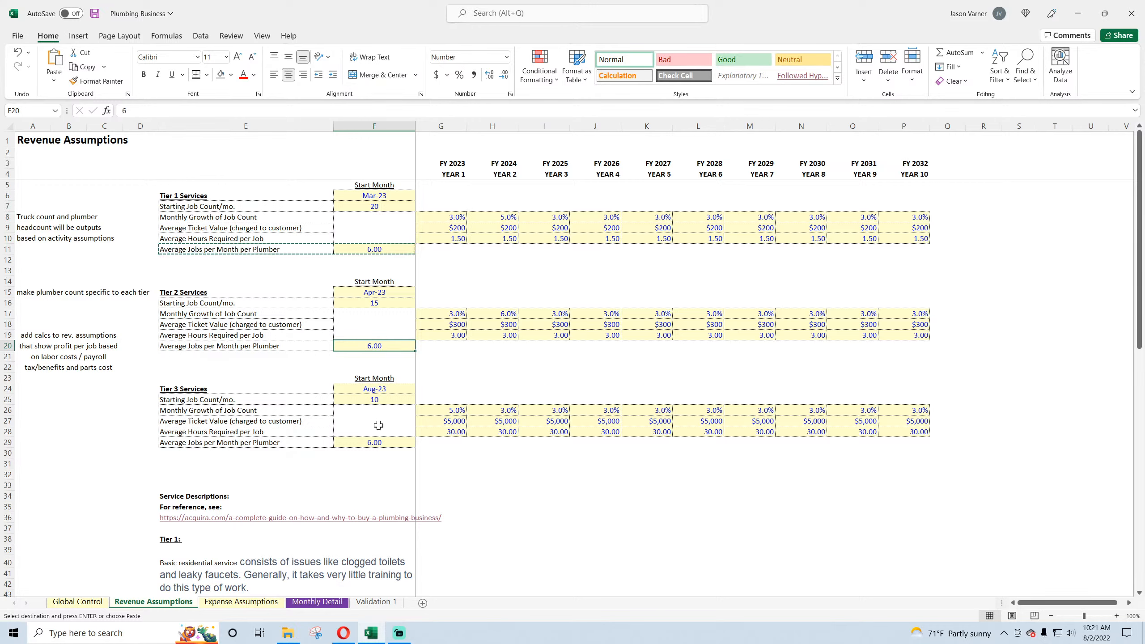
pyautogui.click(375, 442)
# - In Monthly Detail, point the January Tier 2 headcount formula at Tier 2's jobs-per-plumber value and the Tier 3 formula at 'Revenue Assumptions'!$F$29
pyautogui.click(316, 603)
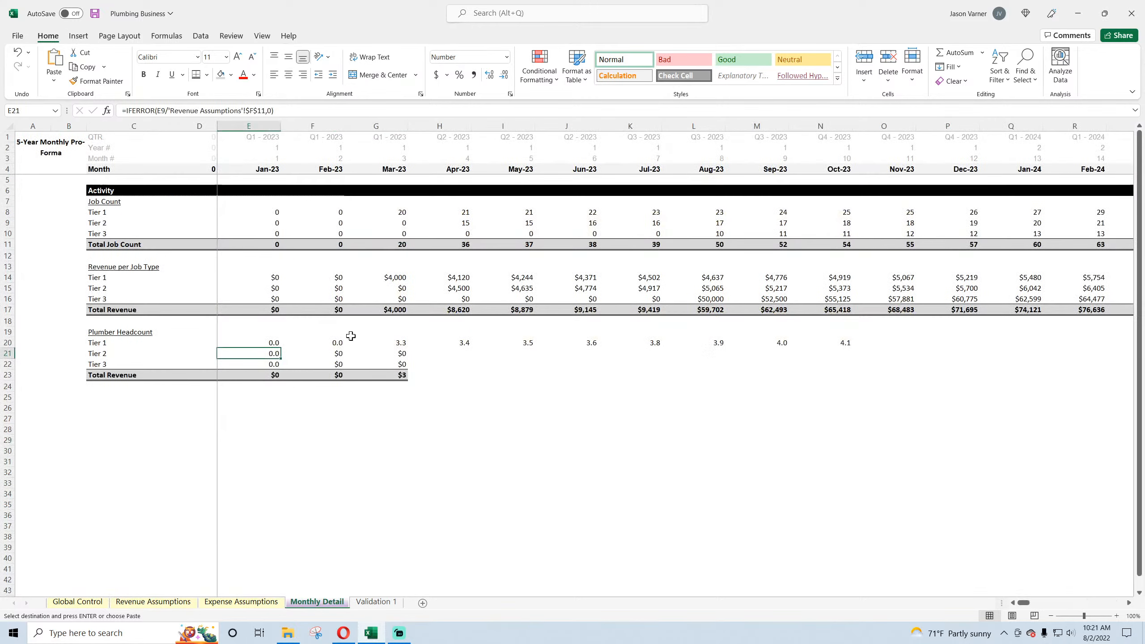
pyautogui.click(265, 110)
pyautogui.press('Return')
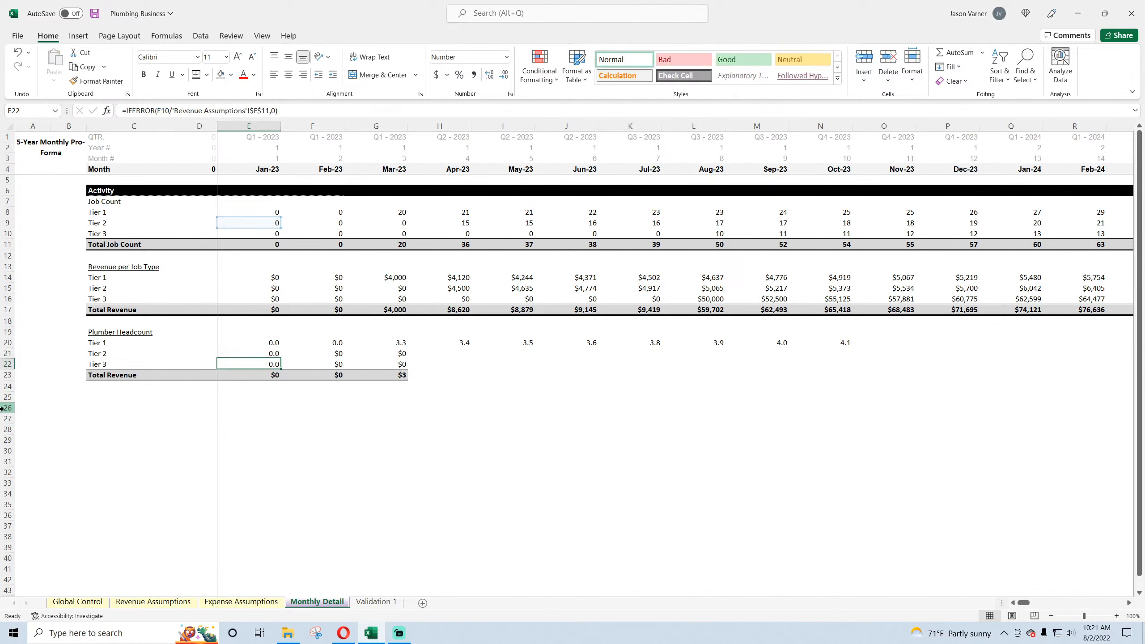
pyautogui.click(270, 110)
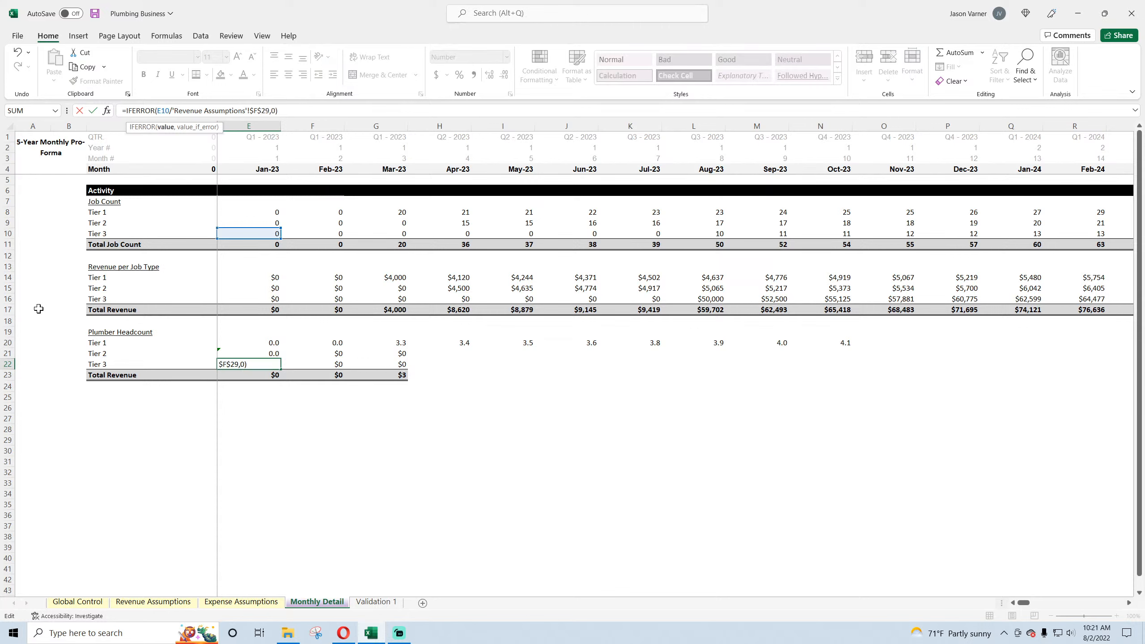
pyautogui.press('Return')
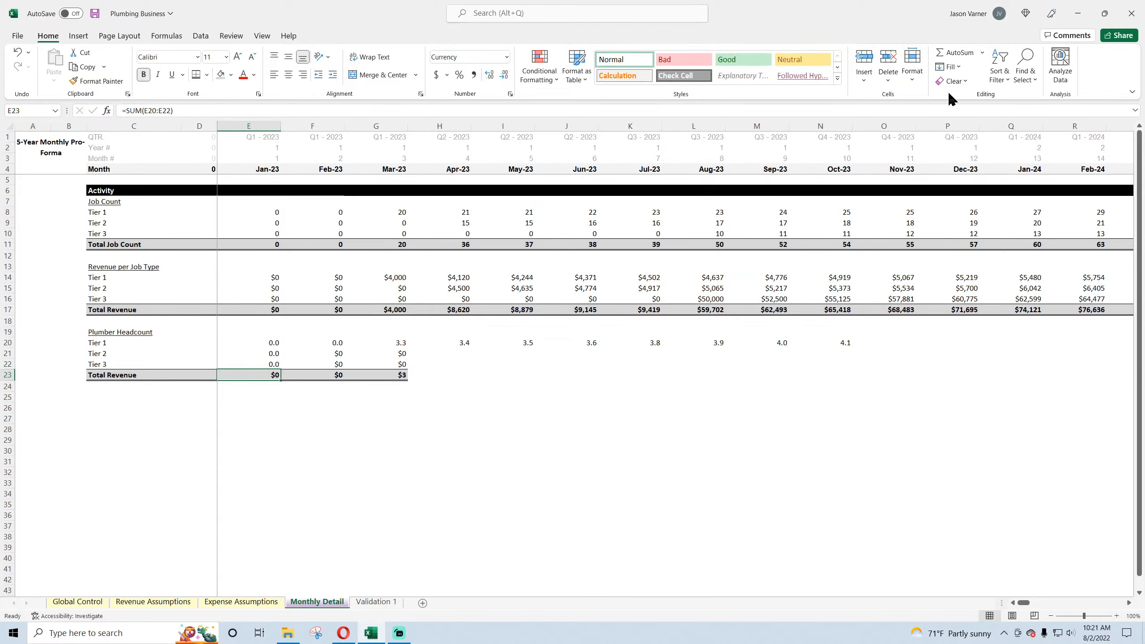
# - Rename the total row label under the plumber headcount section to "Total Plumber Headcount"
pyautogui.click(131, 375)
pyautogui.write('Total')
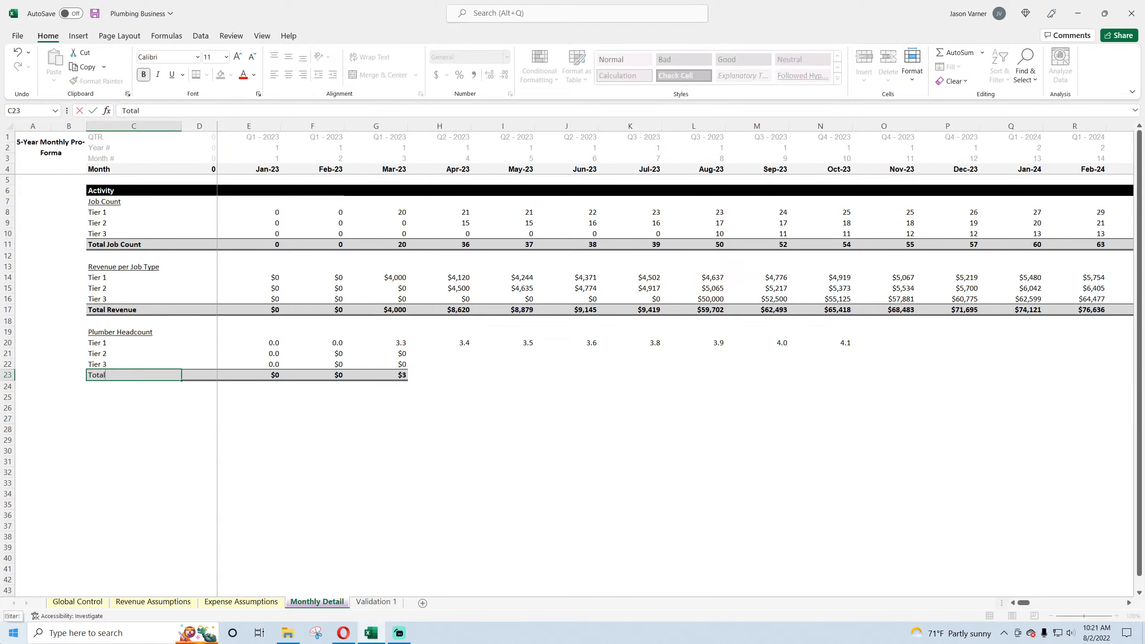
pyautogui.write(' Plumber Headcount')
pyautogui.press('Return')
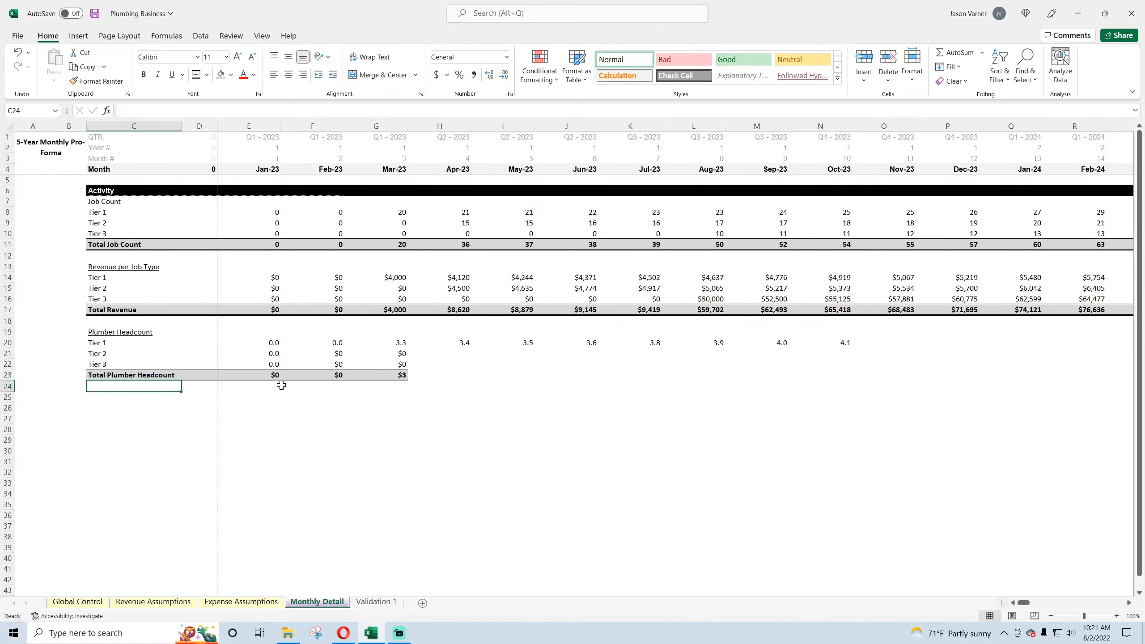
# - Sum January's tier headcounts in E23 with AutoSum, =SUM(E20:E22), and format the total as a number with one decimal place
pyautogui.click(270, 375)
pyautogui.click(942, 53)
pyautogui.click(942, 52)
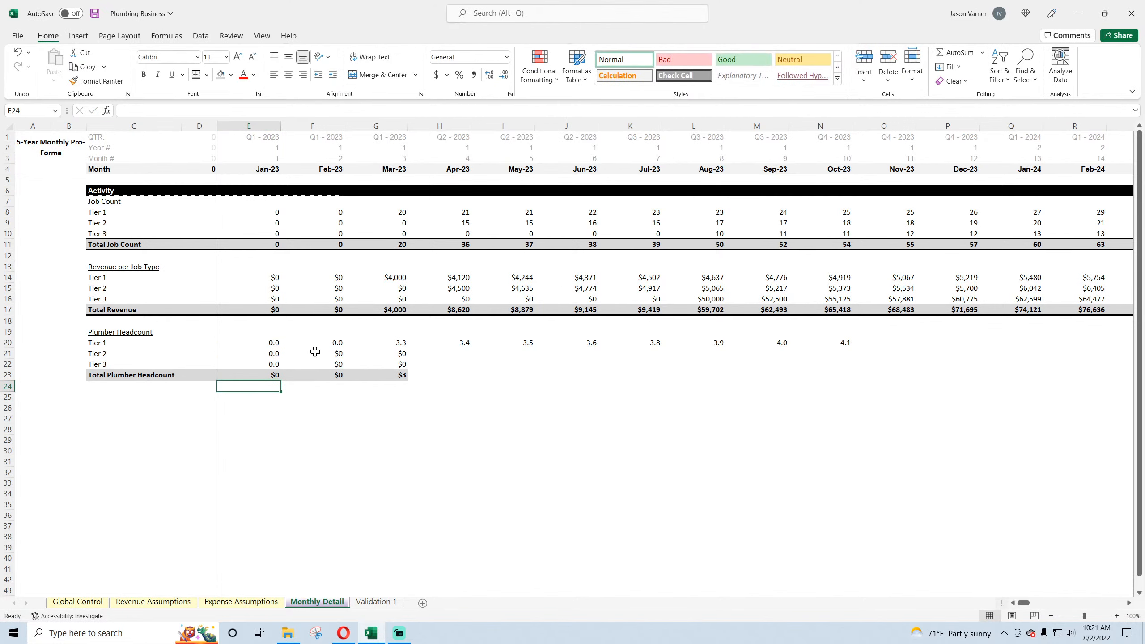
pyautogui.click(510, 94)
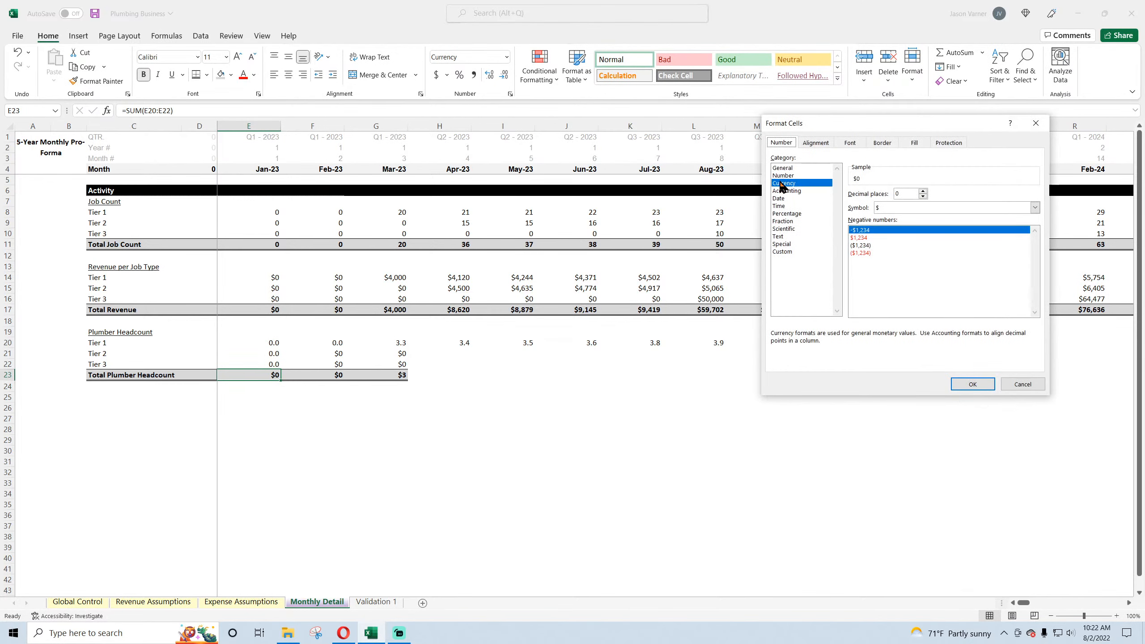
pyautogui.click(795, 176)
pyautogui.click(923, 192)
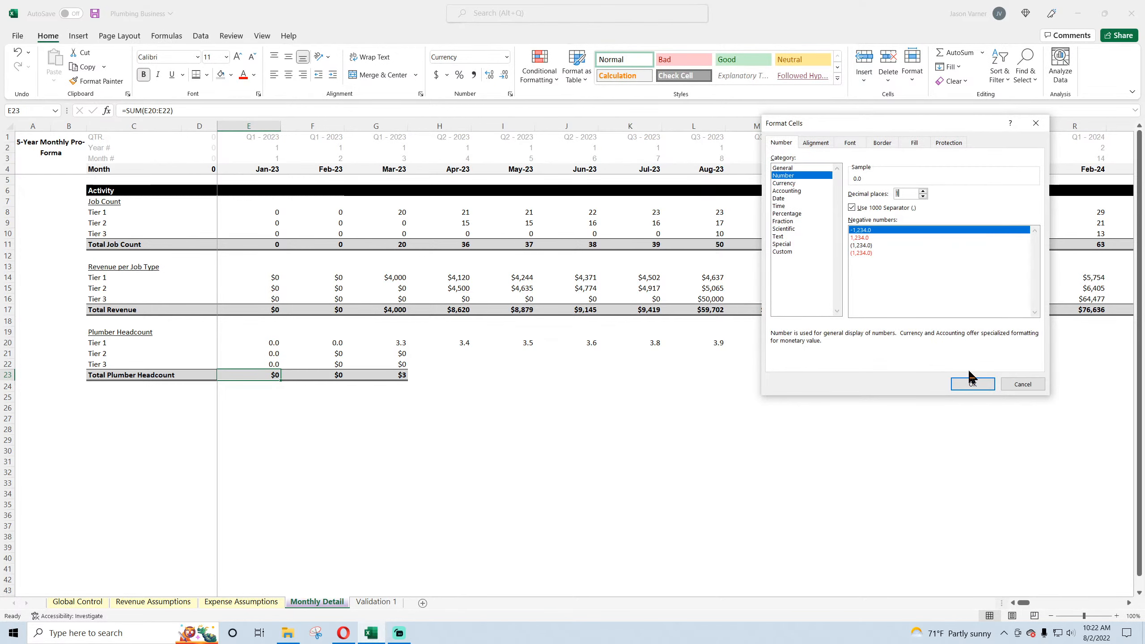
pyautogui.click(984, 383)
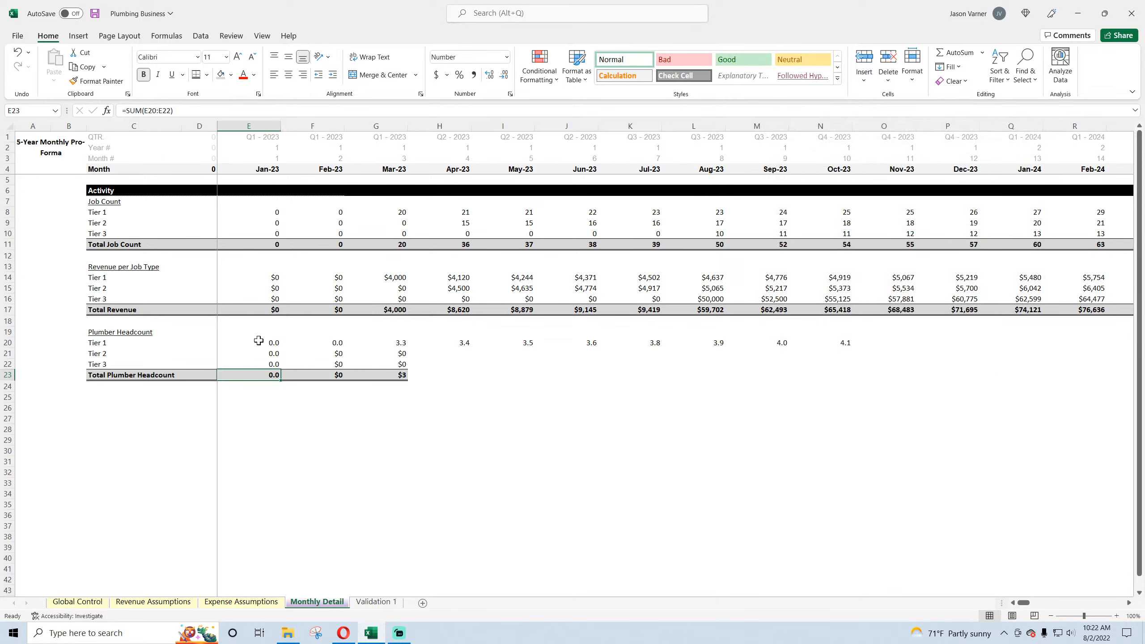
# - Fill January's plumber headcount formulas for the three tiers and the total across all months through Dec-32
pyautogui.moveTo(260, 342); pyautogui.dragTo(907, 377)
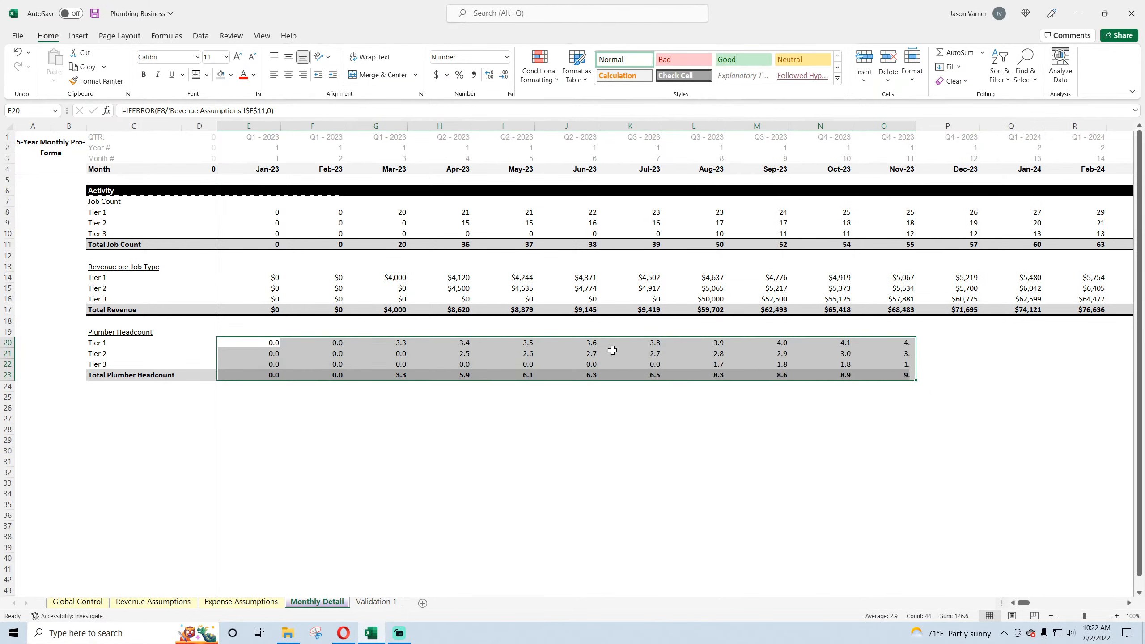
pyautogui.moveTo(527, 342); pyautogui.dragTo(807, 361)
pyautogui.click(718, 342)
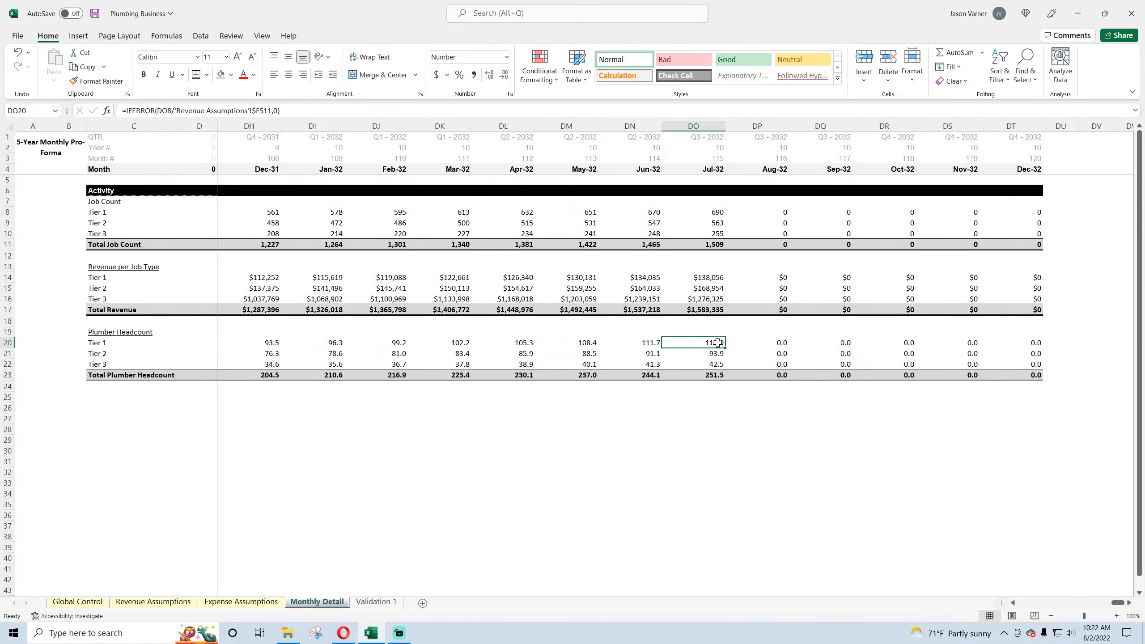
# - Review the Jul-32 totals for plumber headcount, job count and revenue, and save the workbook
pyautogui.click(716, 374)
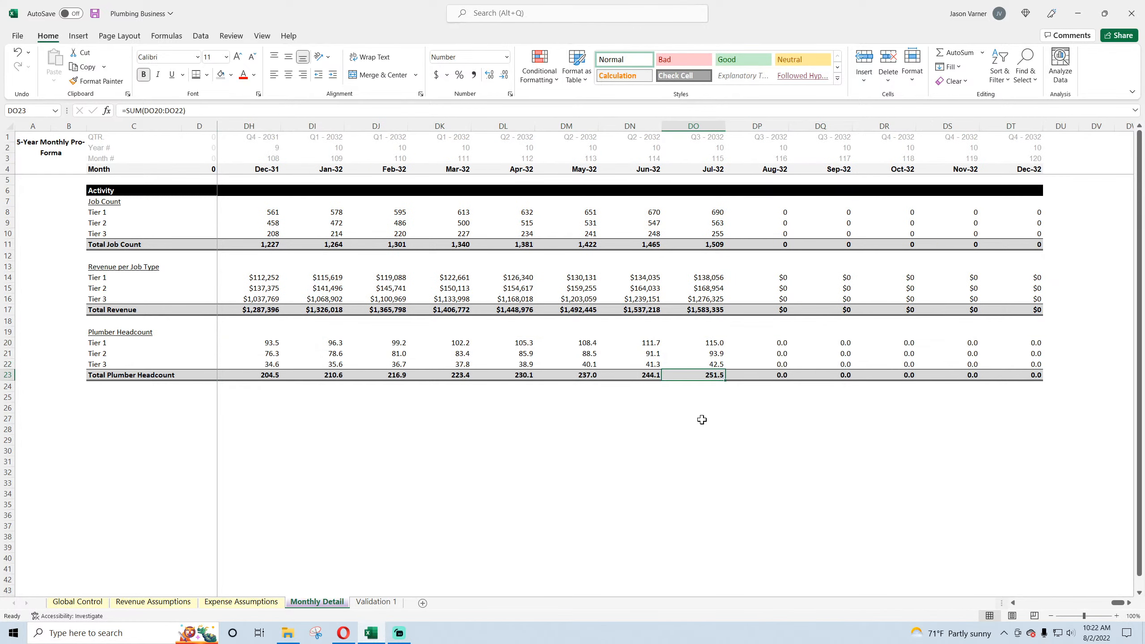
pyautogui.click(713, 243)
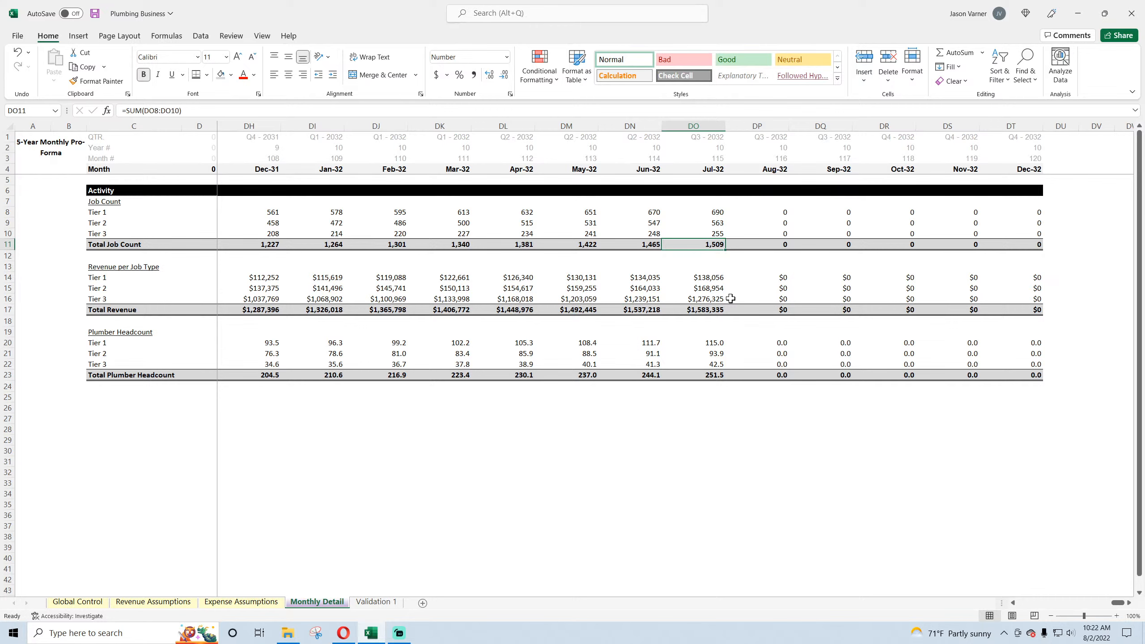
pyautogui.click(712, 310)
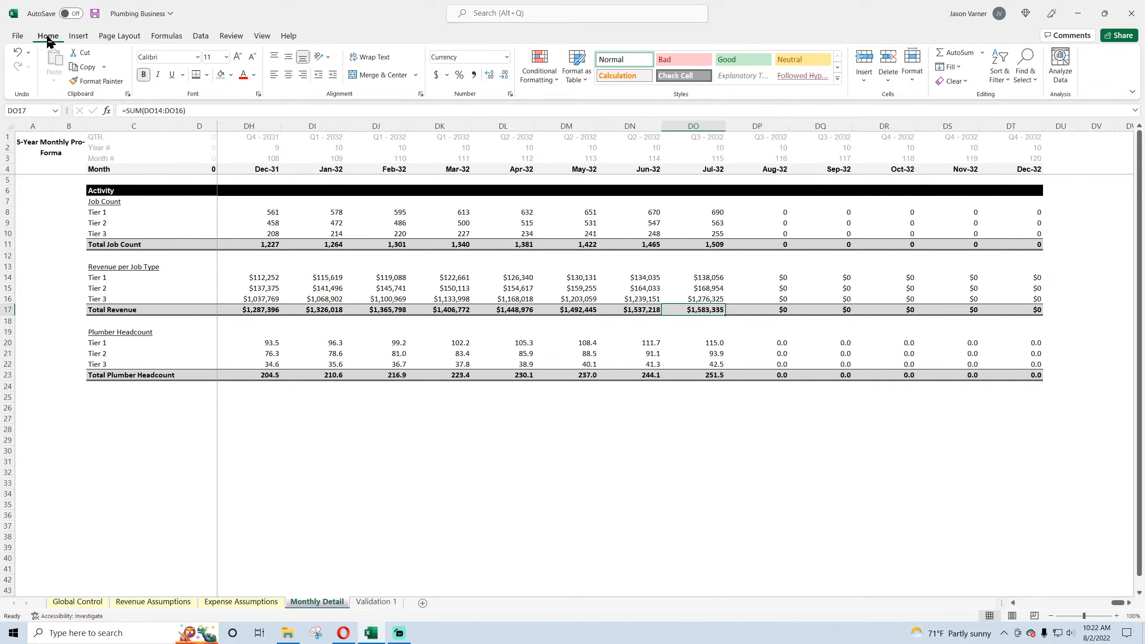
pyautogui.click(96, 14)
pyautogui.click(755, 492)
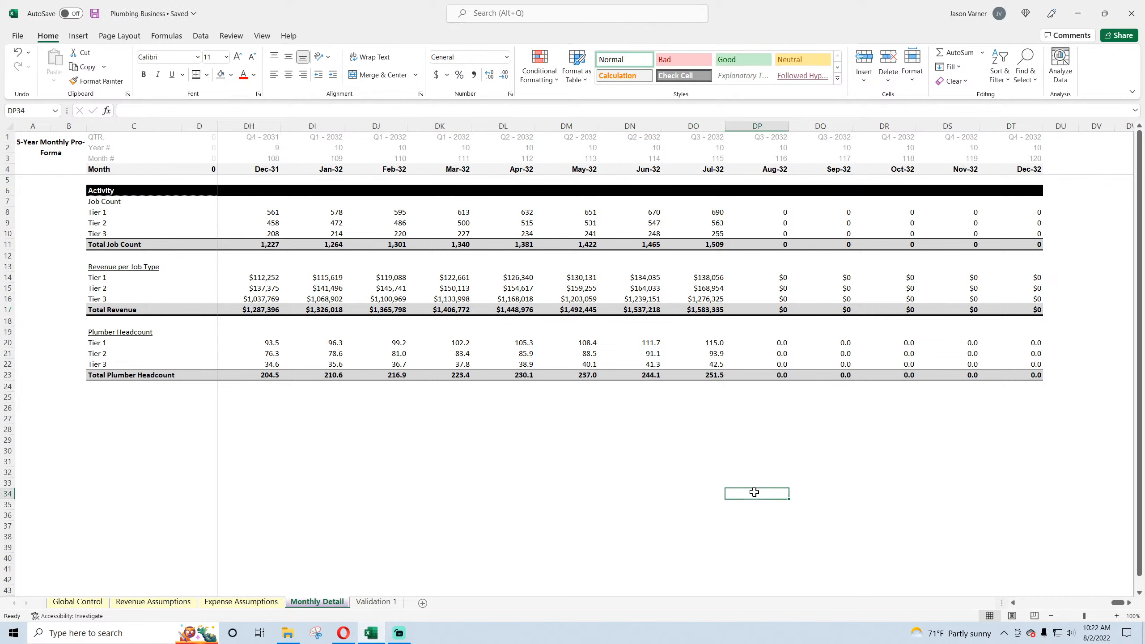
pyautogui.moveTo(1111, 603); pyautogui.dragTo(1018, 604)
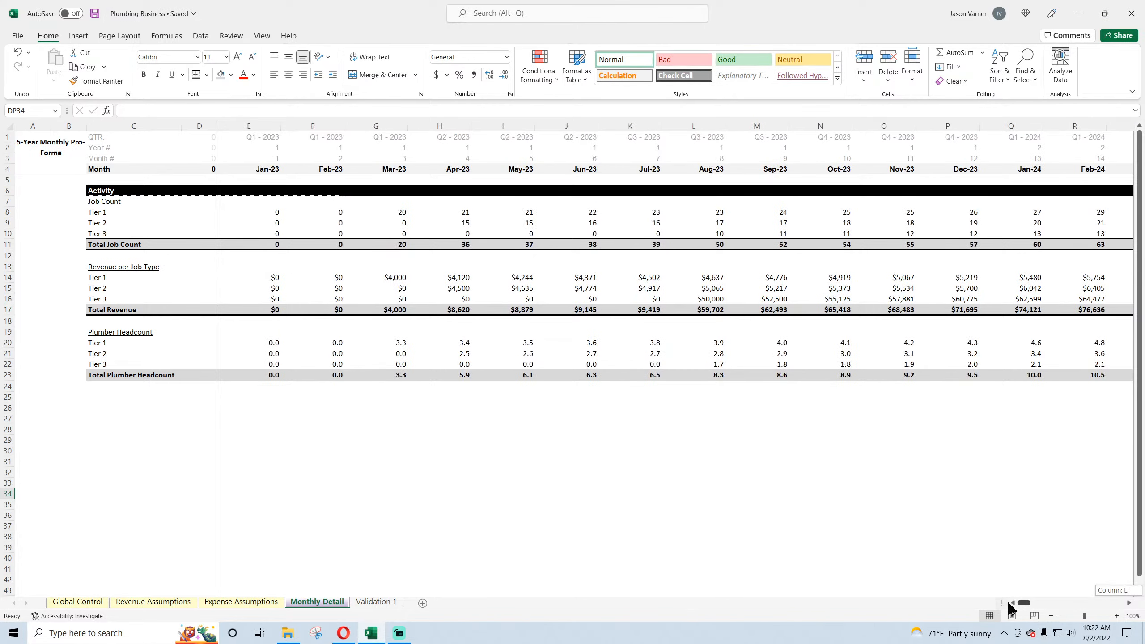
pyautogui.click(586, 473)
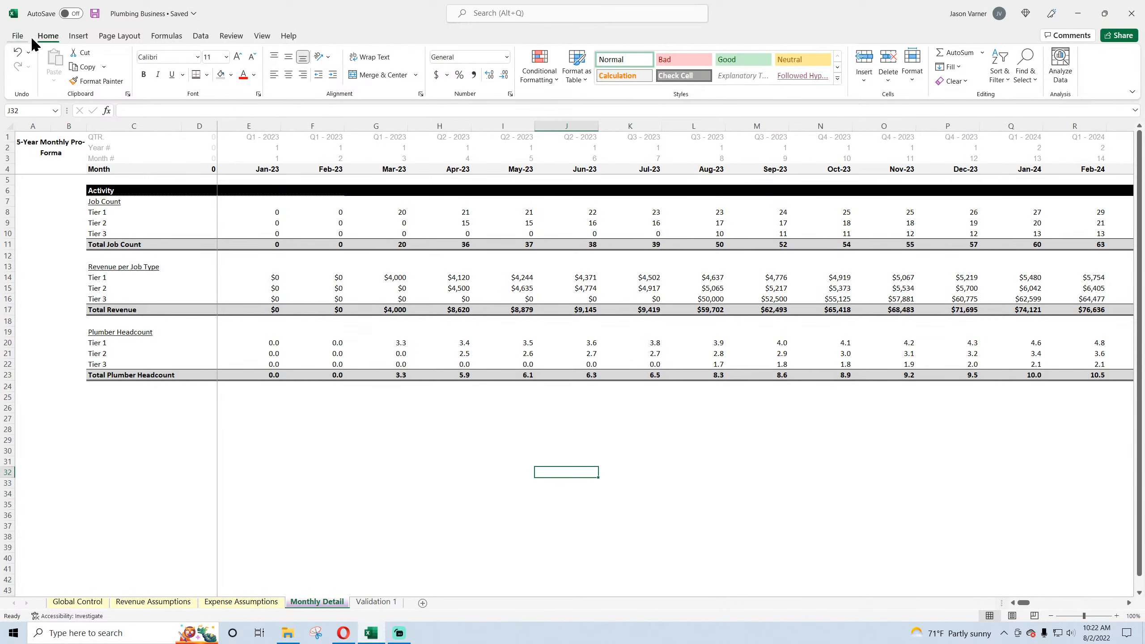
pyautogui.click(95, 14)
pyautogui.click(290, 421)
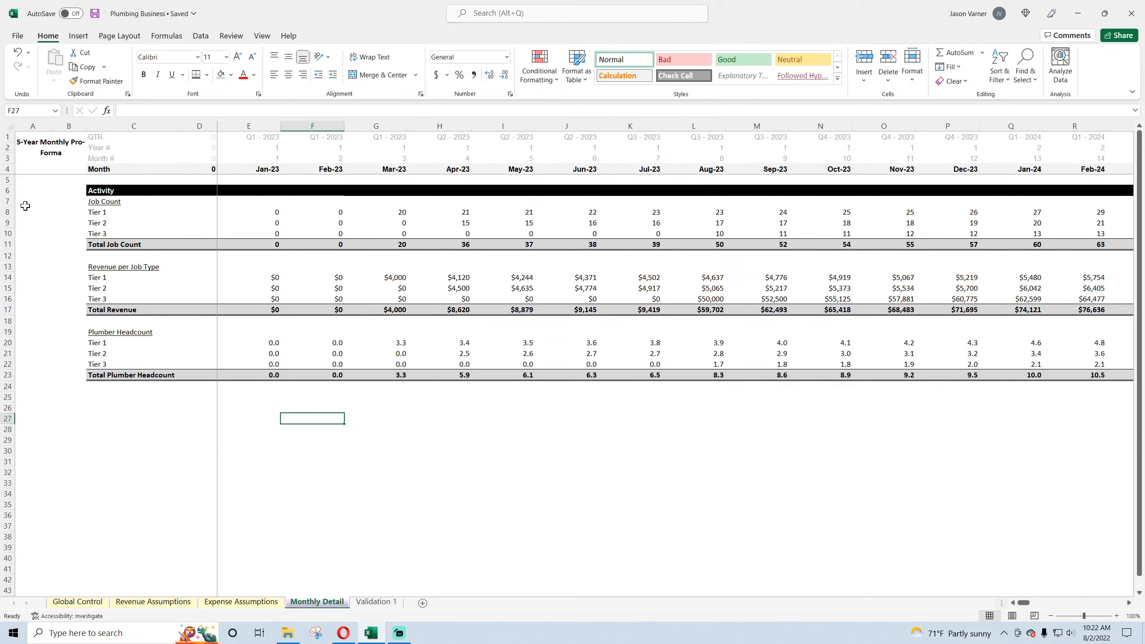
# - Group the tier rows under Job Count (rows 8 to 10) and under Revenue per Job Type (rows 14 to 16)
pyautogui.moveTo(8, 209); pyautogui.dragTo(8, 233)
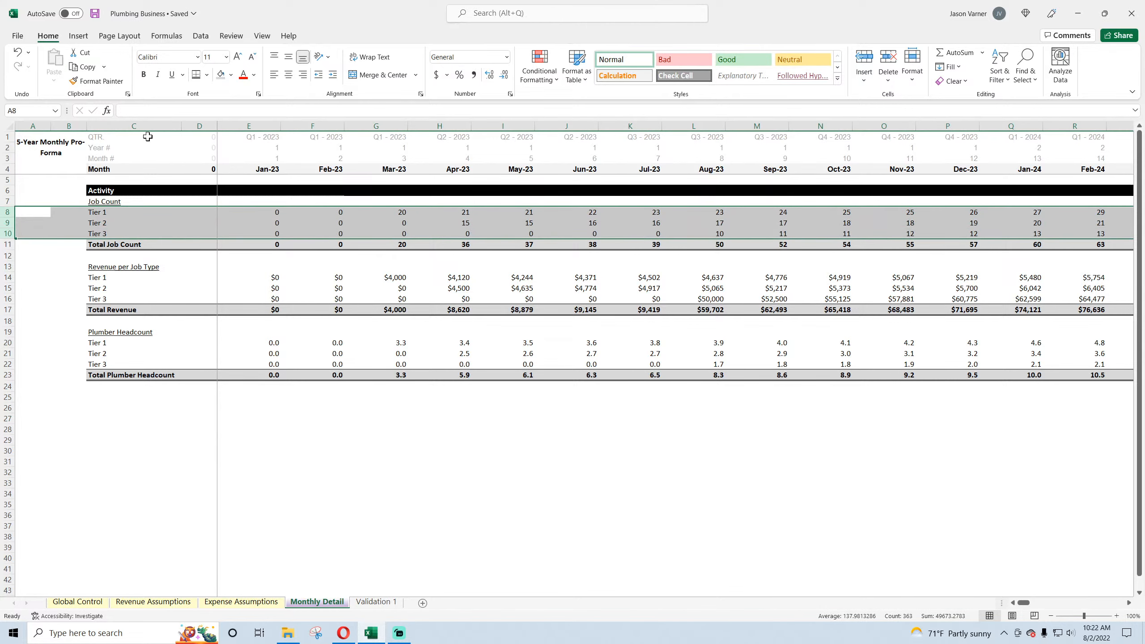
pyautogui.click(201, 36)
pyautogui.click(1026, 63)
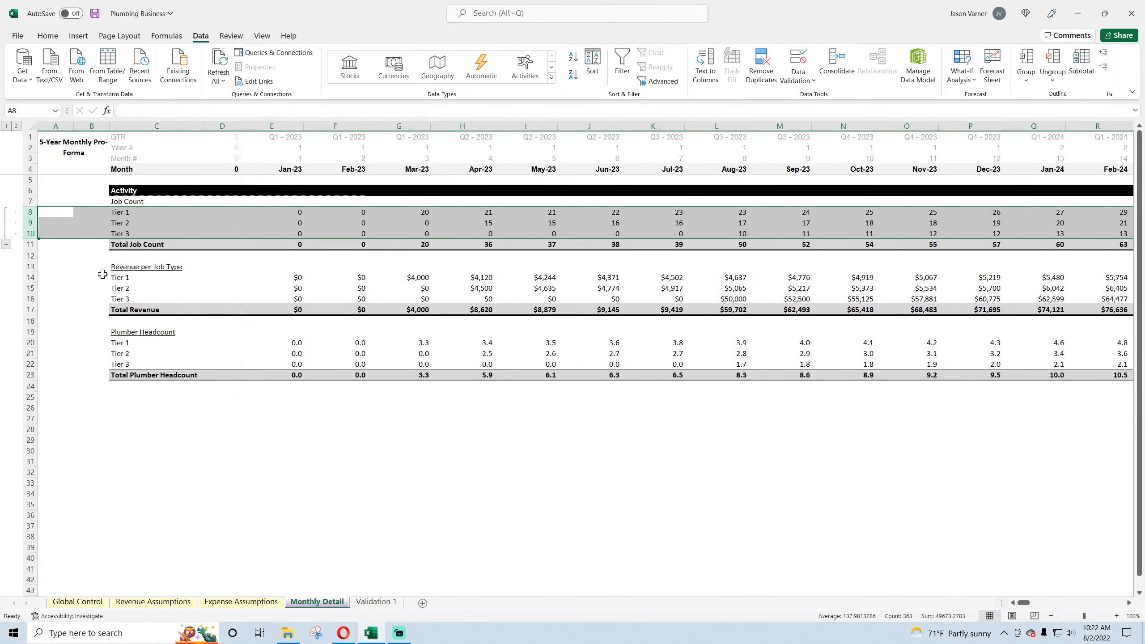
pyautogui.moveTo(38, 278); pyautogui.dragTo(32, 299)
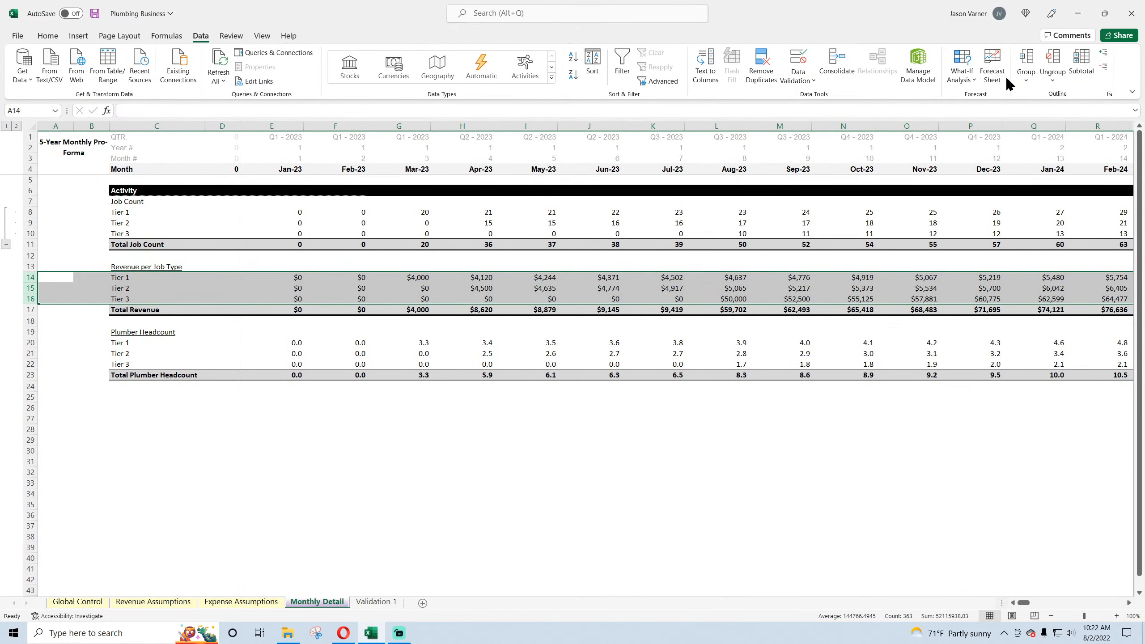
pyautogui.click(1027, 79)
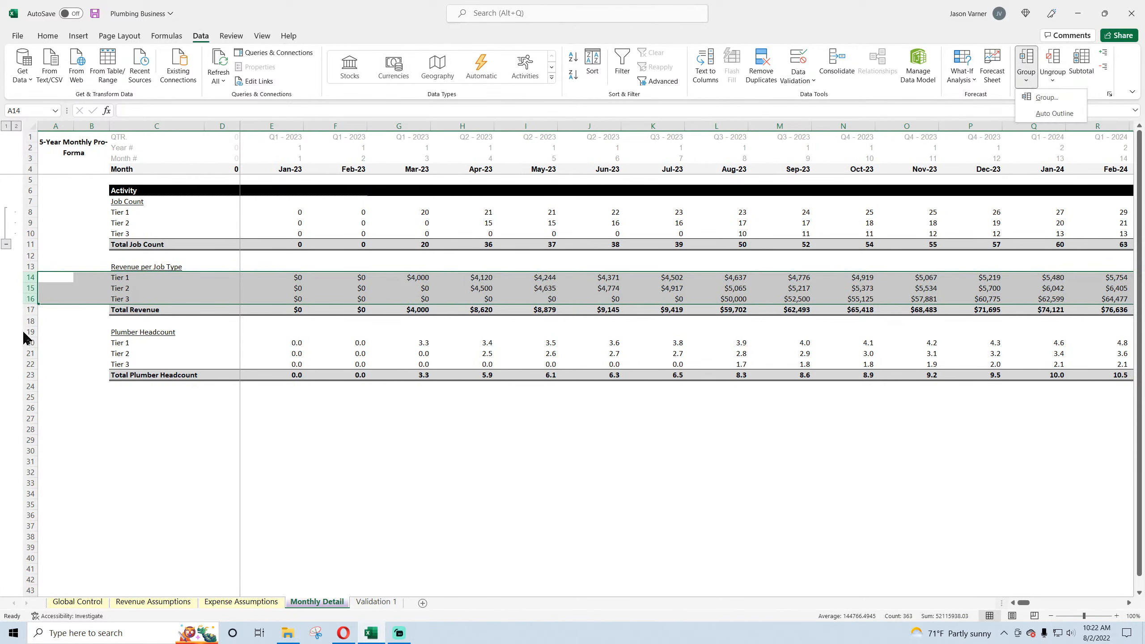
pyautogui.click(1046, 98)
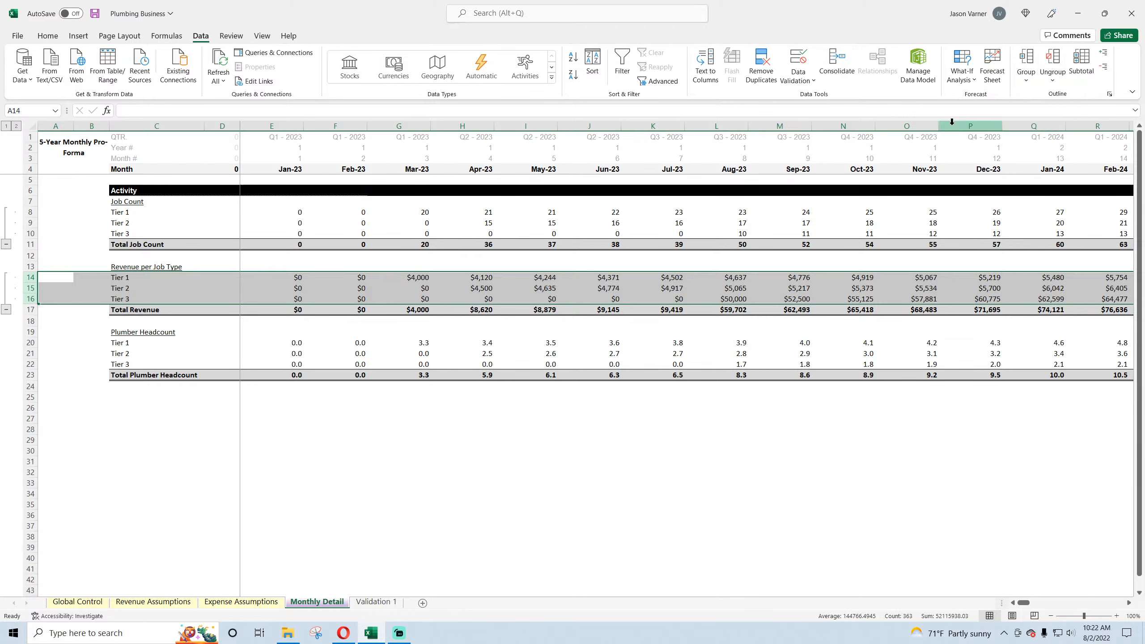
# - Group the Plumber Headcount tier rows 20 to 22 and save the workbook
pyautogui.click(29, 343)
pyautogui.moveTo(29, 342); pyautogui.dragTo(29, 364)
pyautogui.click(1027, 80)
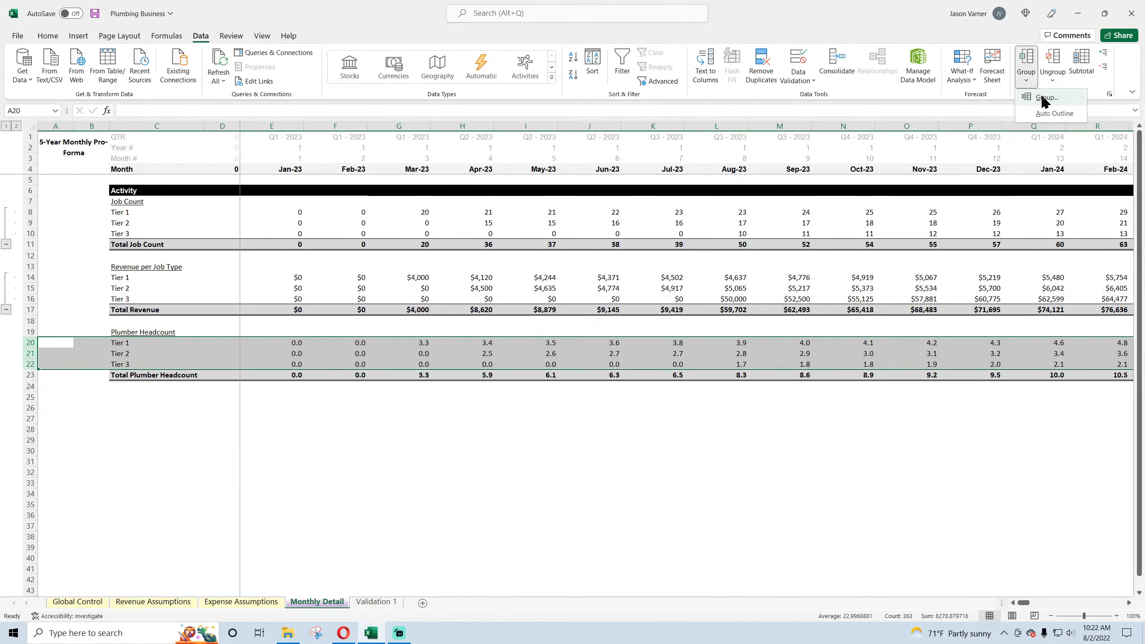
pyautogui.click(1046, 97)
pyautogui.click(478, 493)
pyautogui.click(48, 36)
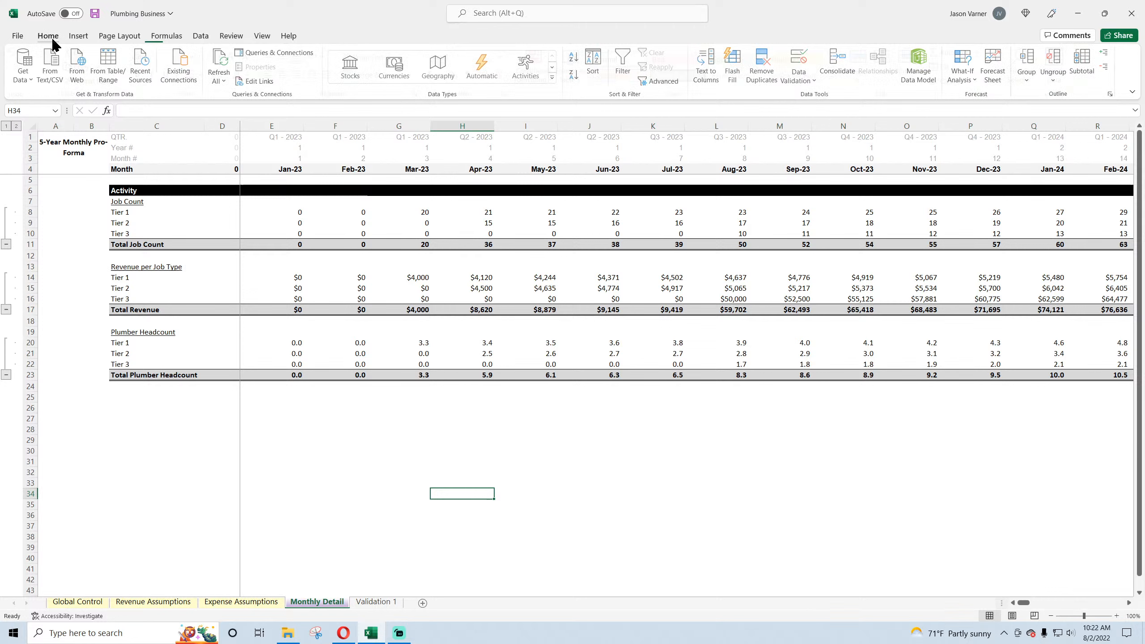
pyautogui.click(94, 13)
# - Check Tier 1's average hours required per job in Revenue Assumptions, and copy Monthly Detail's Plumber Headcount block C19:F23 to C25
pyautogui.click(145, 599)
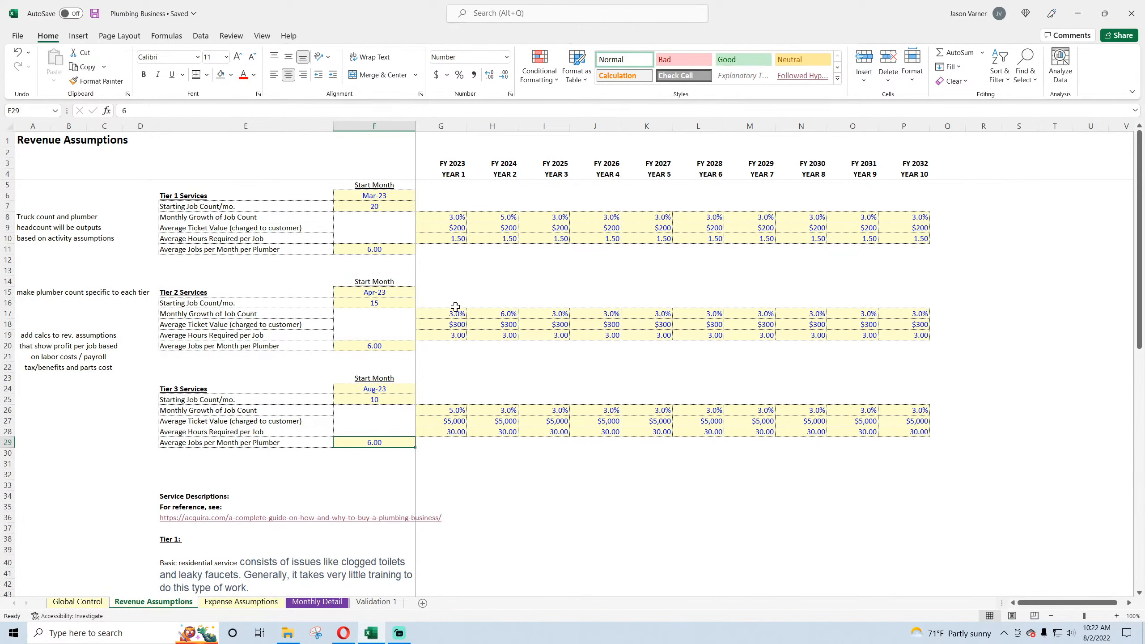
pyautogui.click(190, 239)
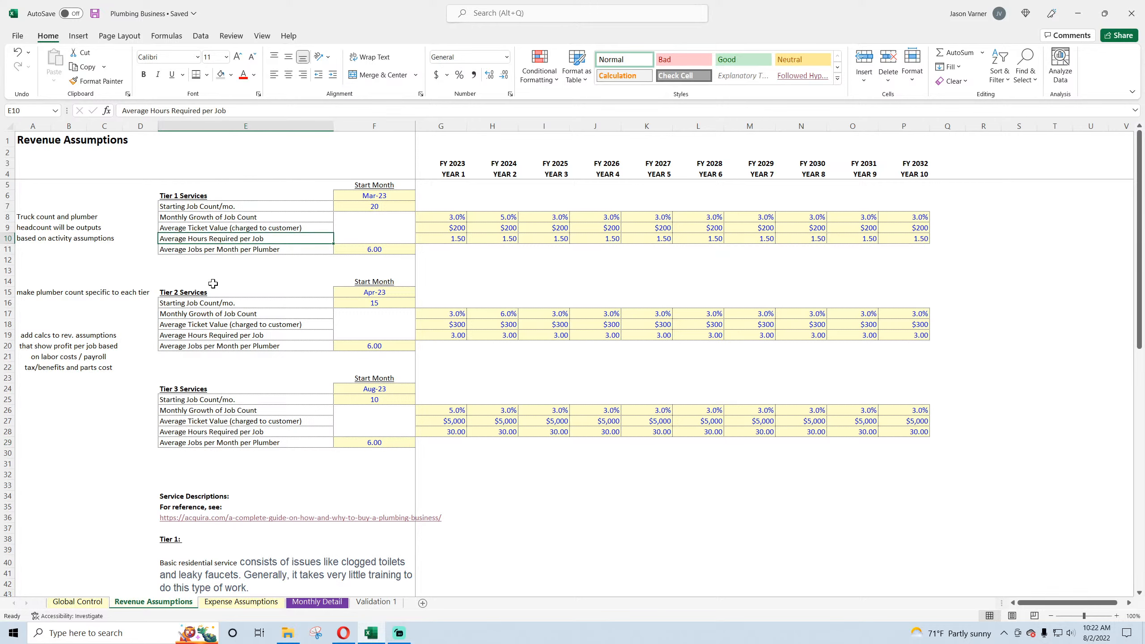
pyautogui.click(445, 238)
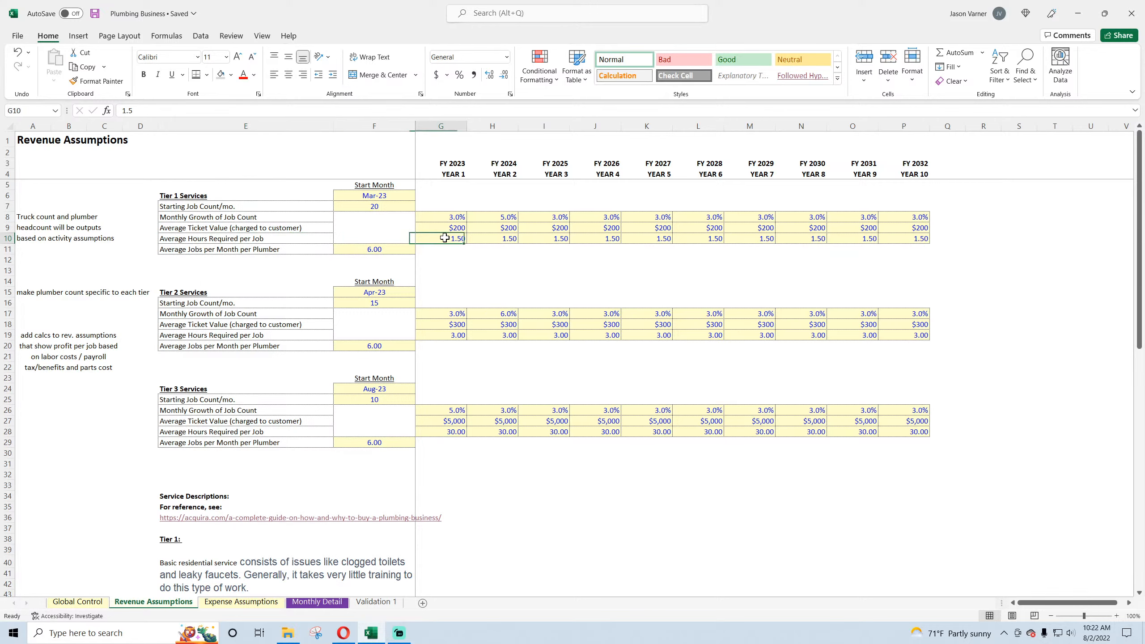
pyautogui.click(318, 602)
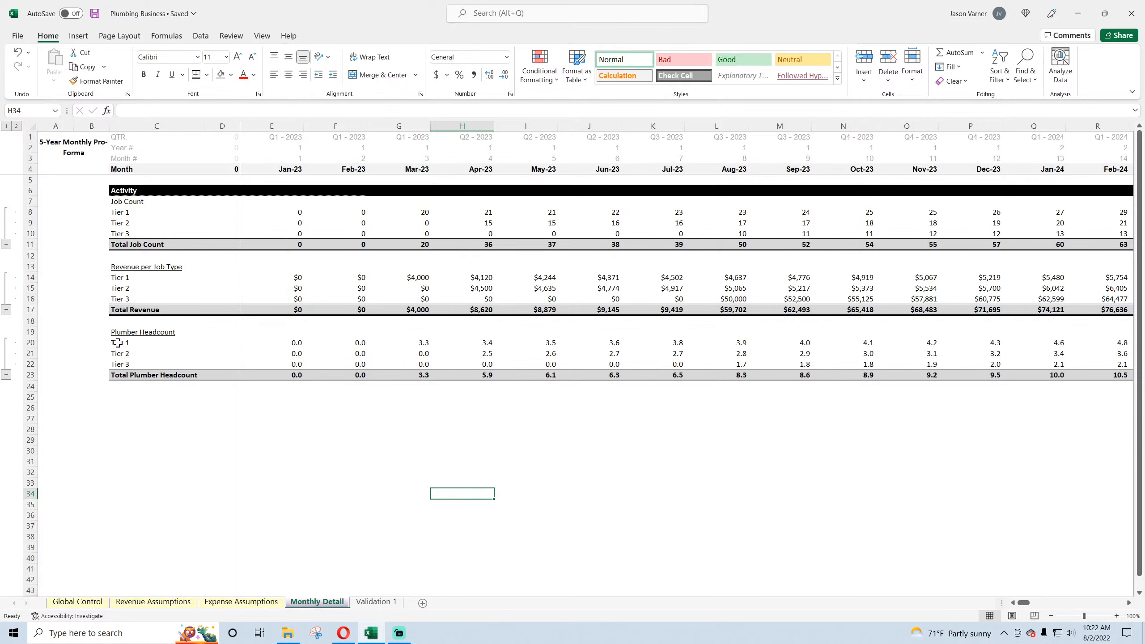
pyautogui.moveTo(123, 333); pyautogui.dragTo(354, 374)
pyautogui.rightClick(359, 345)
pyautogui.click(387, 308)
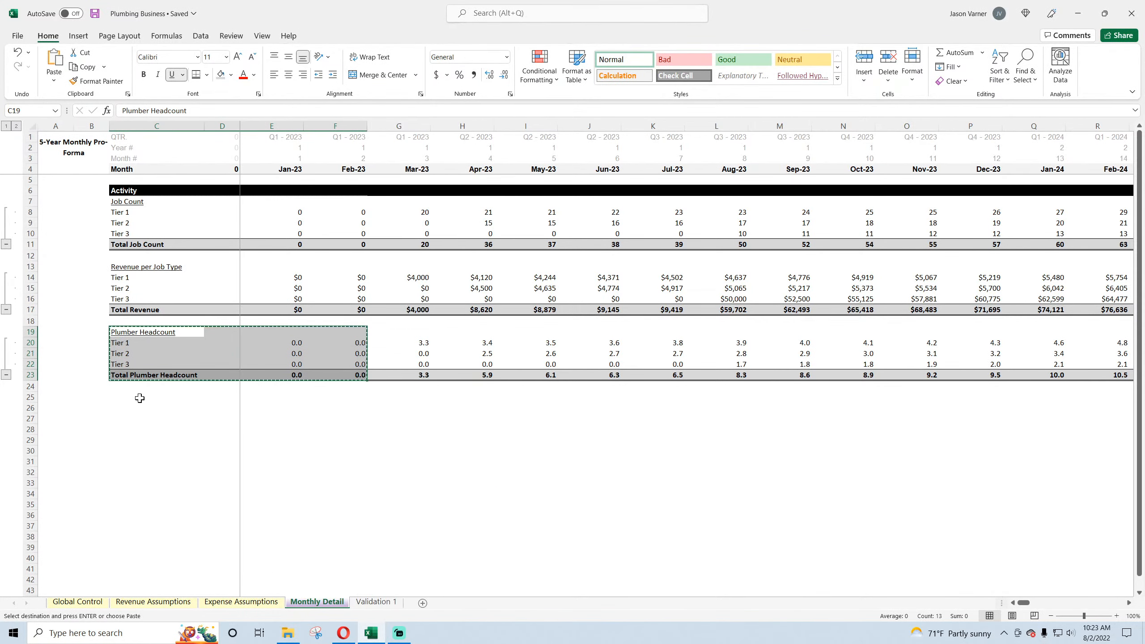
pyautogui.click(118, 396)
pyautogui.rightClick(120, 398)
pyautogui.click(147, 138)
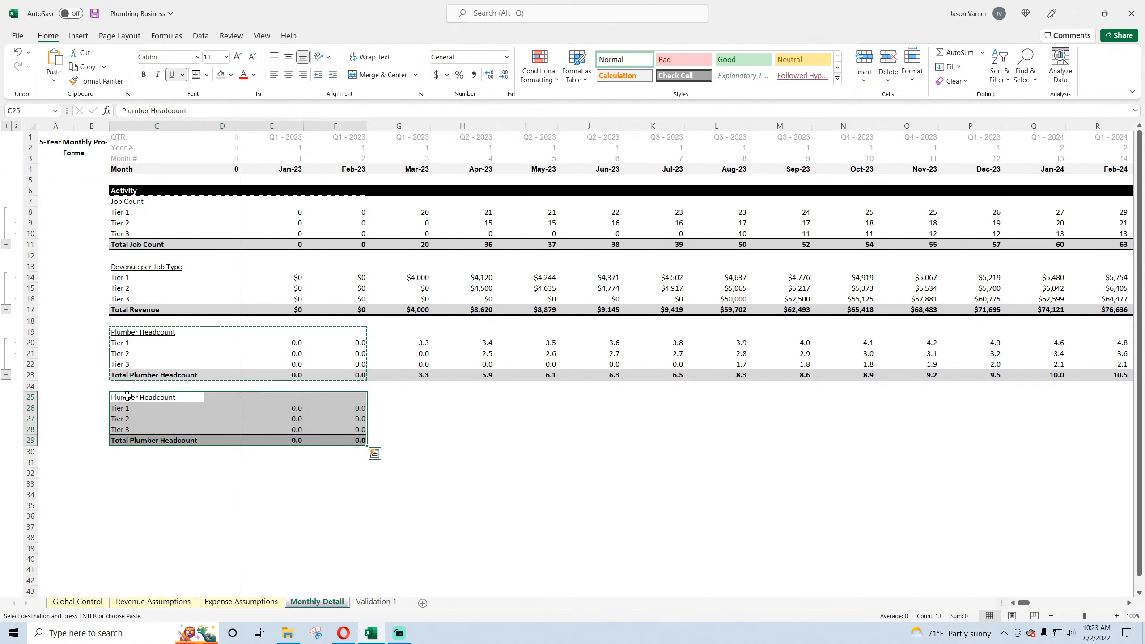
# - Rename the copied block's heading in C25 to "Total Monthly Hours Worked"
pyautogui.write('Total M')
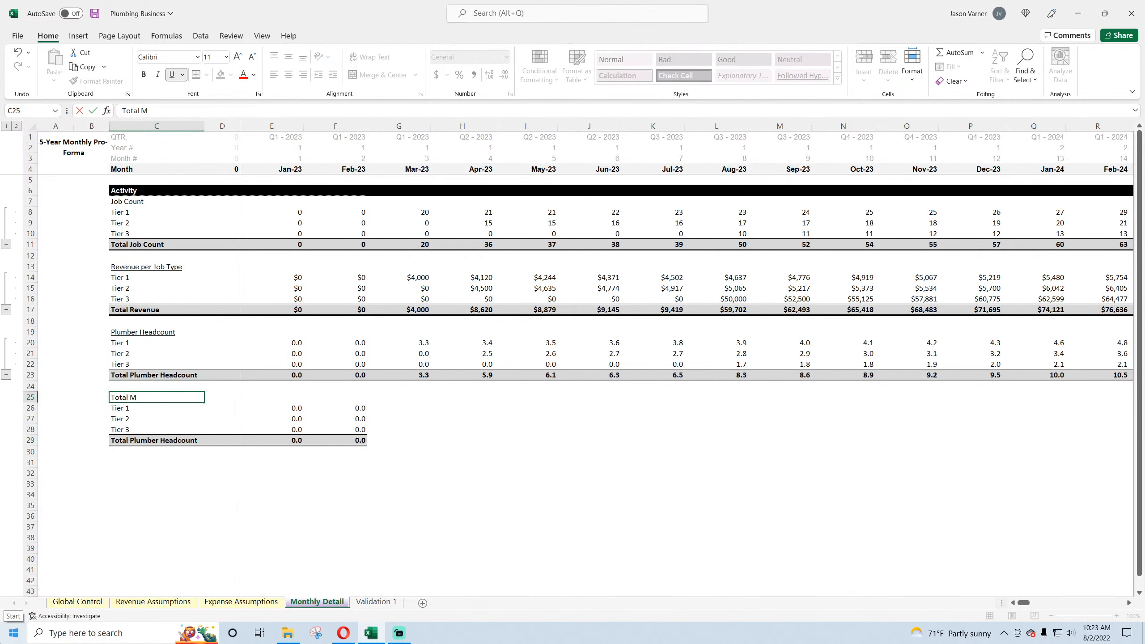
pyautogui.write('onthly Hours Worked')
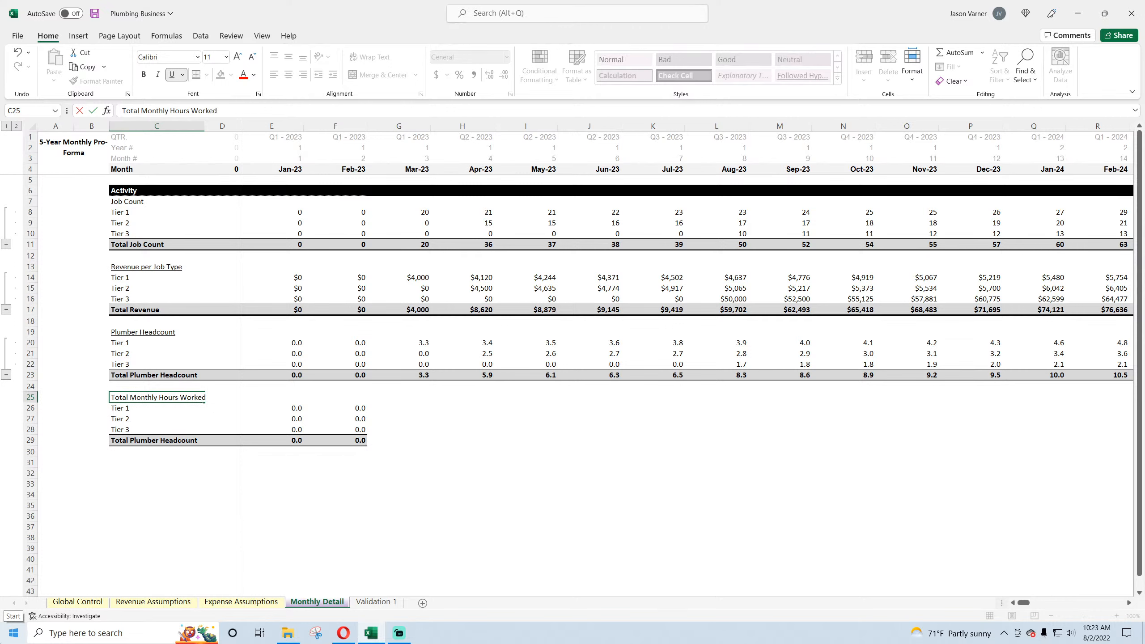
pyautogui.press('Return')
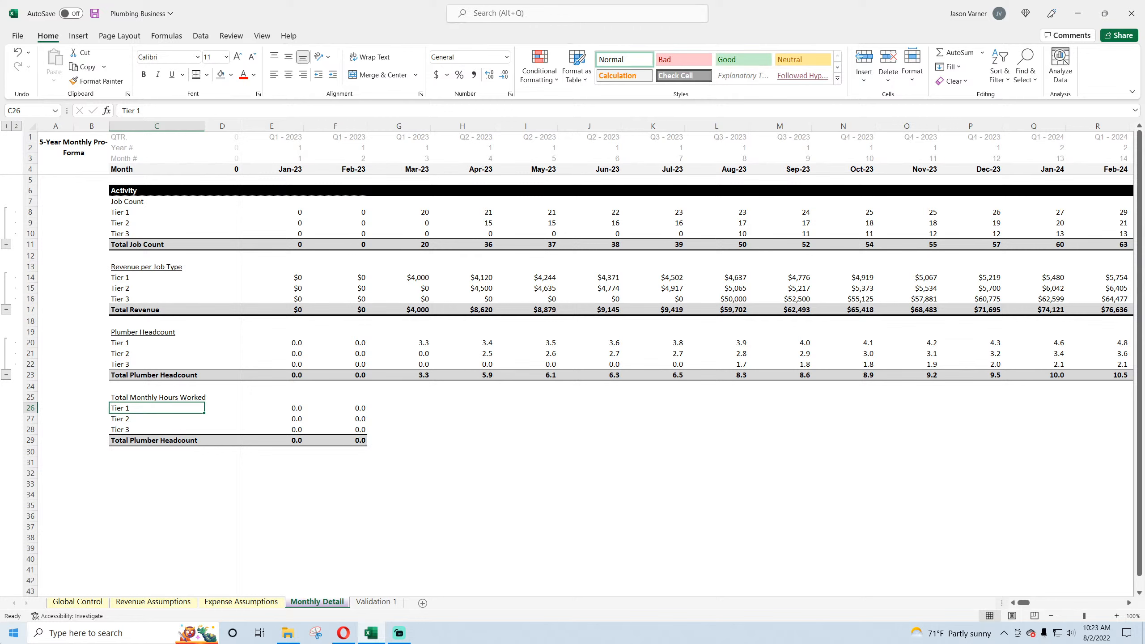
# - Start January's Tier 1 hours formula in E26 as job count E8 multiplied by an INDEX over 'Revenue Assumptions'!10:10
pyautogui.press('Right')
pyautogui.press('Right')
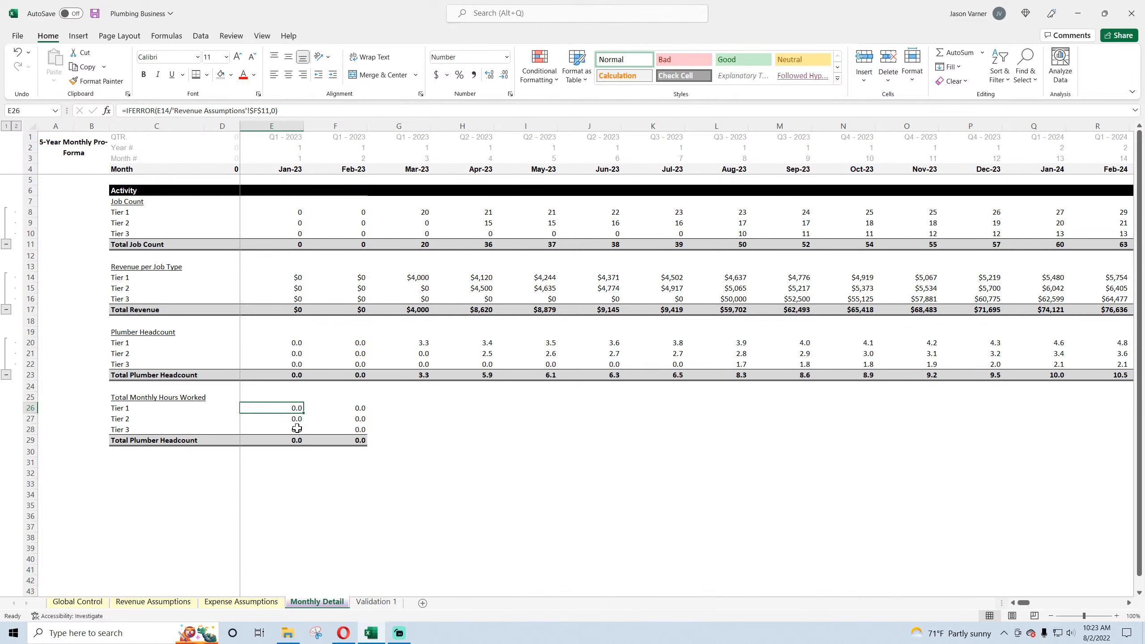
pyautogui.write('=')
pyautogui.click(298, 212)
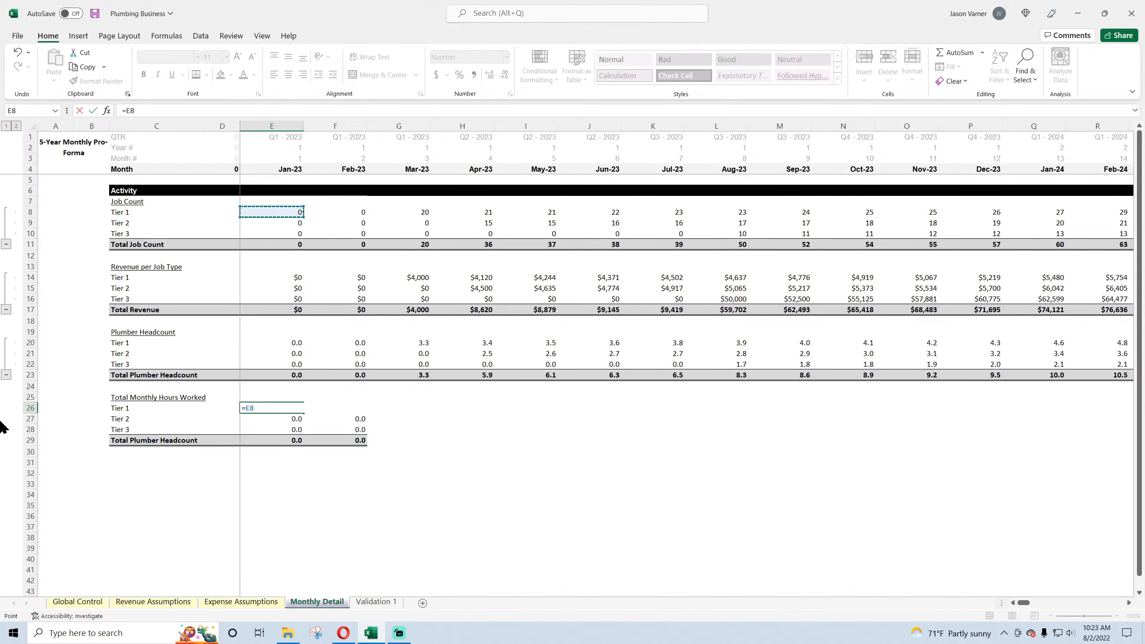
pyautogui.write('*index(')
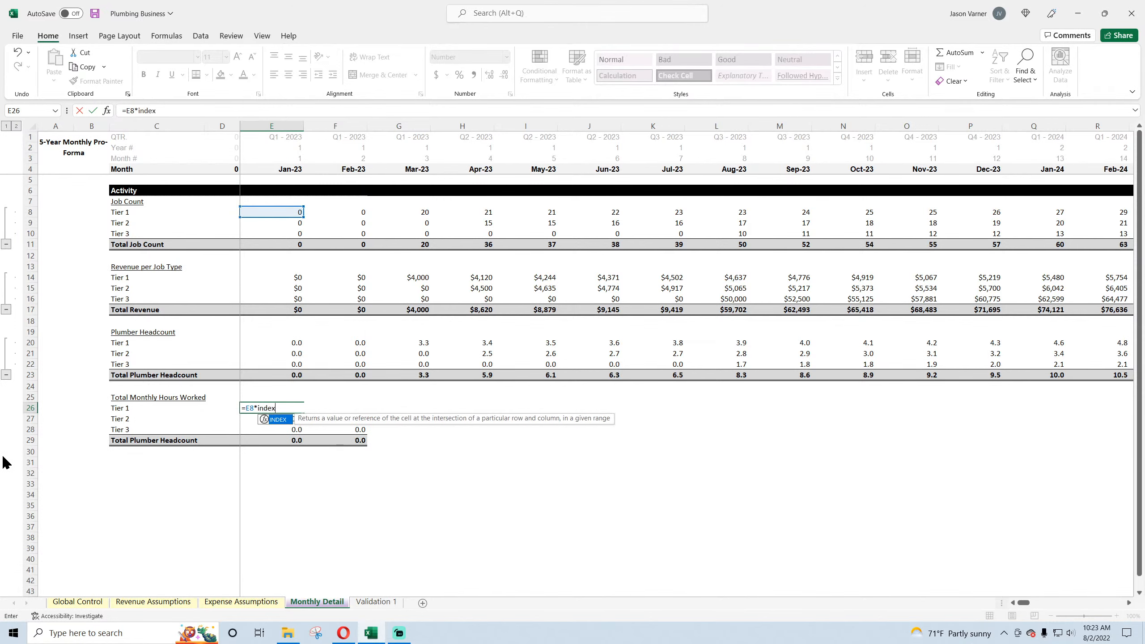
pyautogui.click(153, 602)
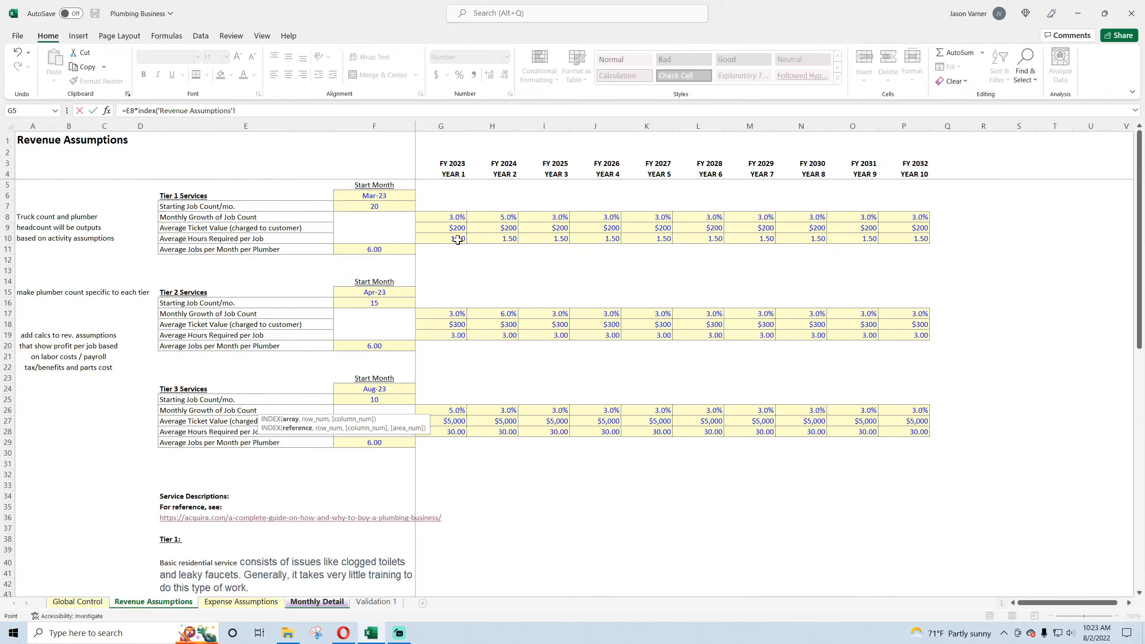
pyautogui.click(278, 110)
pyautogui.write('10')
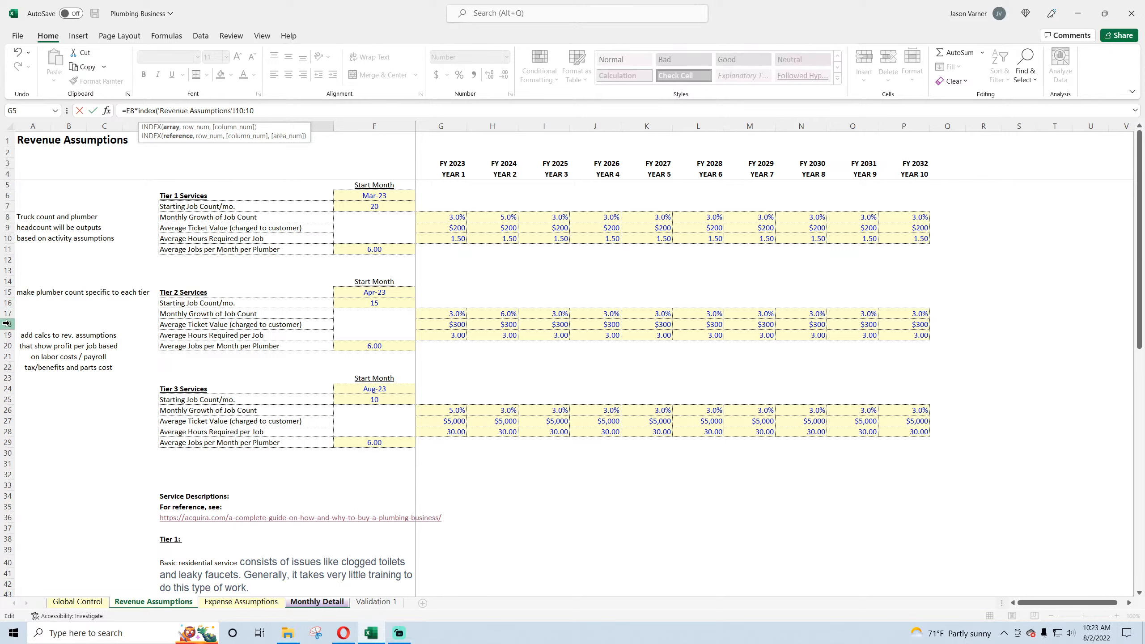
# - Complete the E26 formula with a column MATCH of year number E2 against 'Revenue Assumptions'!4:4, using match type 0
pyautogui.write(',,match(')
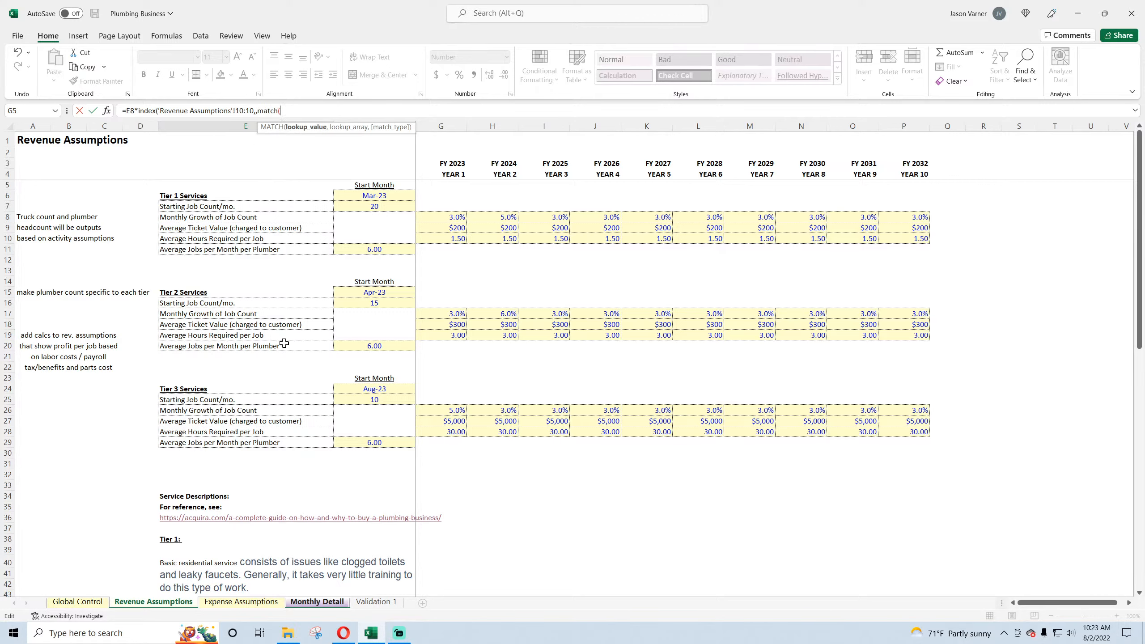
pyautogui.click(303, 602)
pyautogui.click(279, 148)
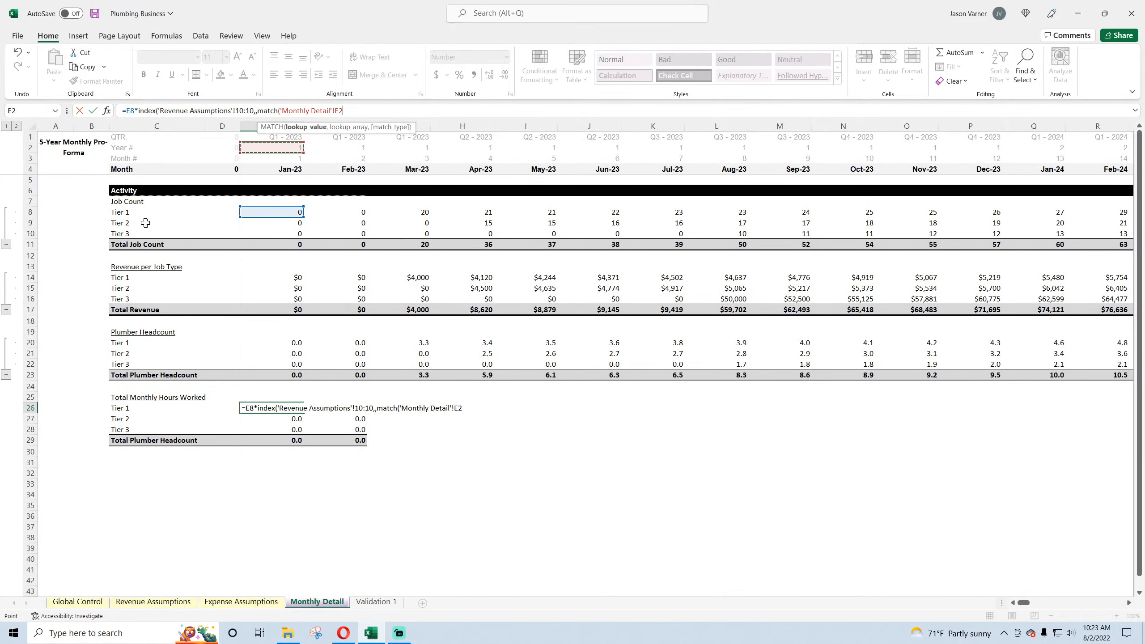
pyautogui.write(',')
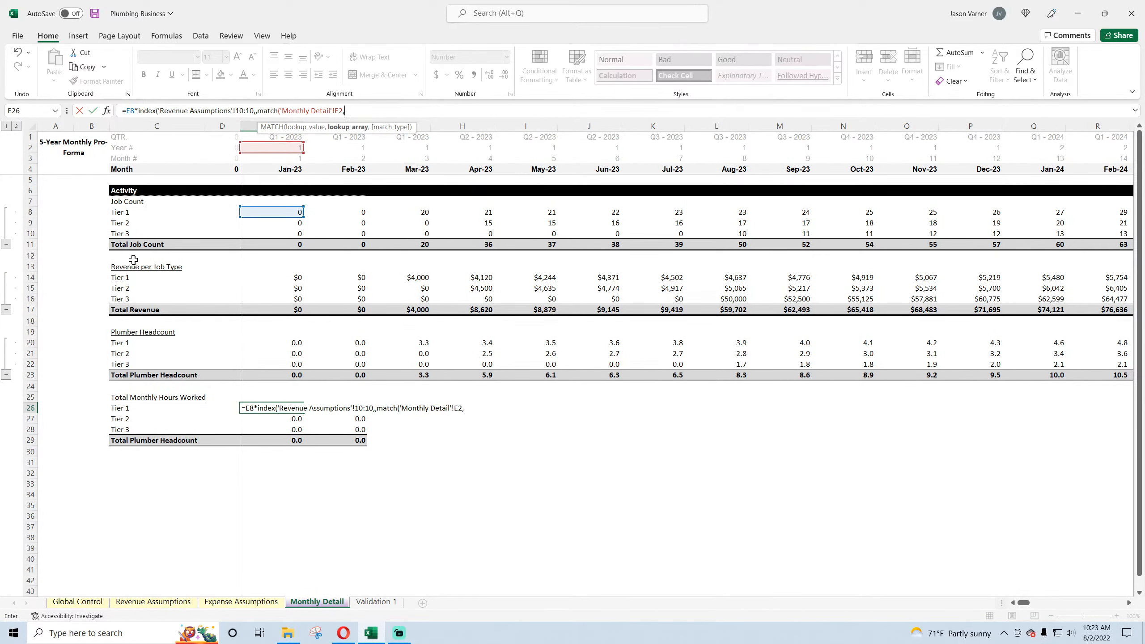
pyautogui.click(170, 601)
pyautogui.click(7, 174)
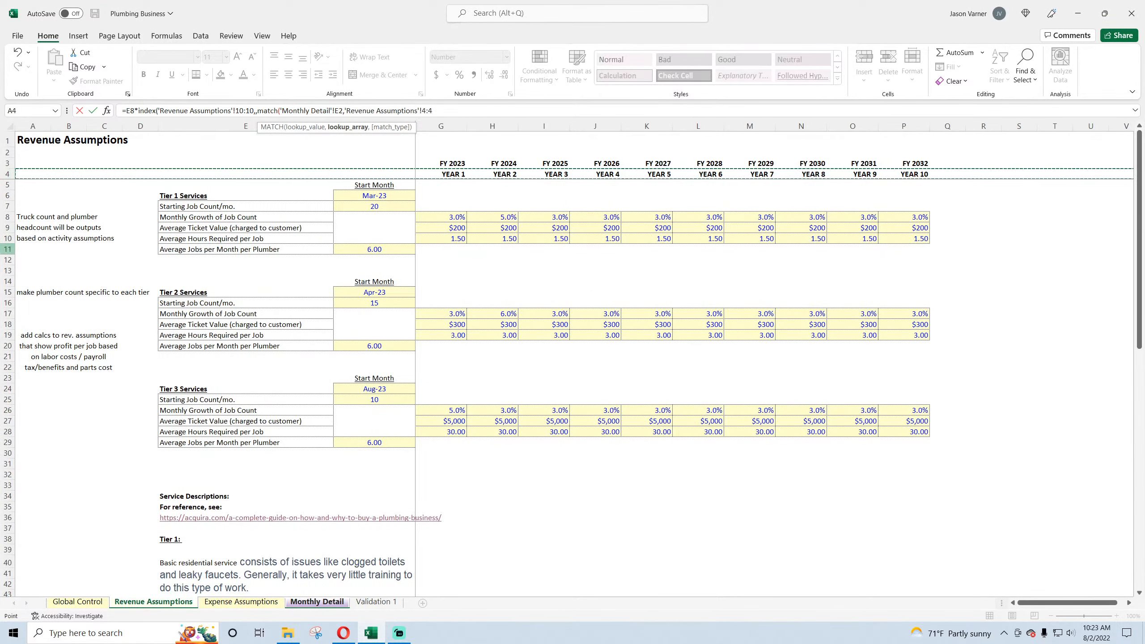
pyautogui.write(',0')
pyautogui.press('Return')
pyautogui.press('Return')
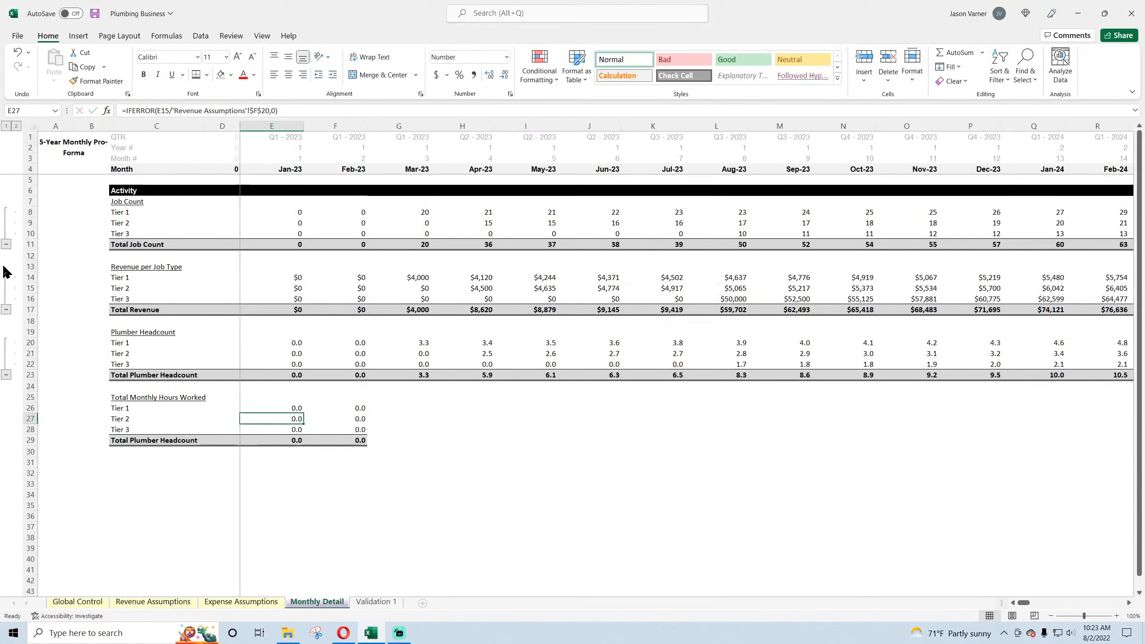
# - Lock the row of the year lookup in Monthly Detail's E26 formula, making the MATCH lookup value E$2
pyautogui.click(289, 406)
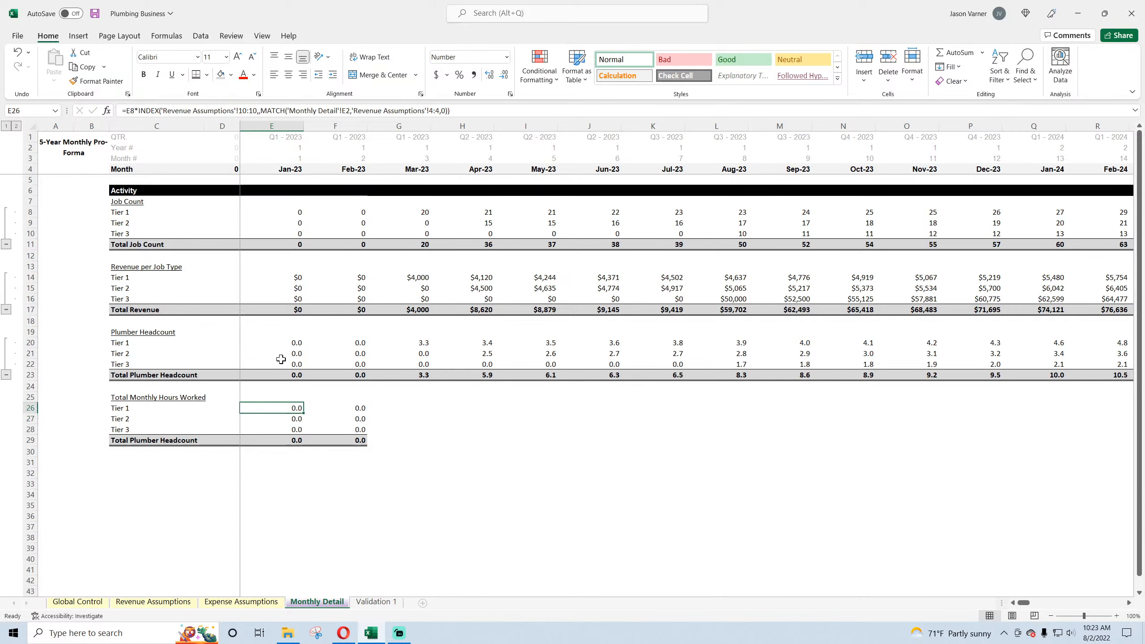
pyautogui.click(238, 110)
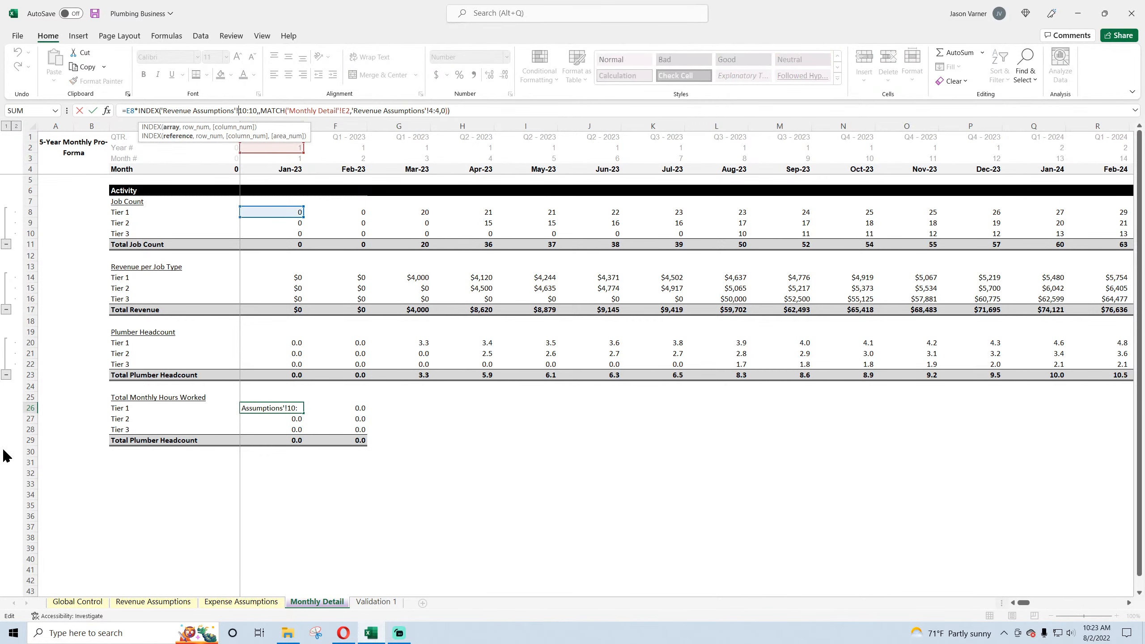
pyautogui.press('Right')
pyautogui.press('Right')
pyautogui.press('Right')
pyautogui.press('Right')
pyautogui.press('Right')
pyautogui.press('Right')
pyautogui.press('Right')
pyautogui.press('Right')
pyautogui.press('Right')
pyautogui.press('Right')
pyautogui.press('Right')
pyautogui.press('Right')
pyautogui.press('Right')
pyautogui.press('Right')
pyautogui.press('Right')
pyautogui.press('Right')
pyautogui.press('Right')
pyautogui.press('Right')
pyautogui.press('Right')
pyautogui.press('Right')
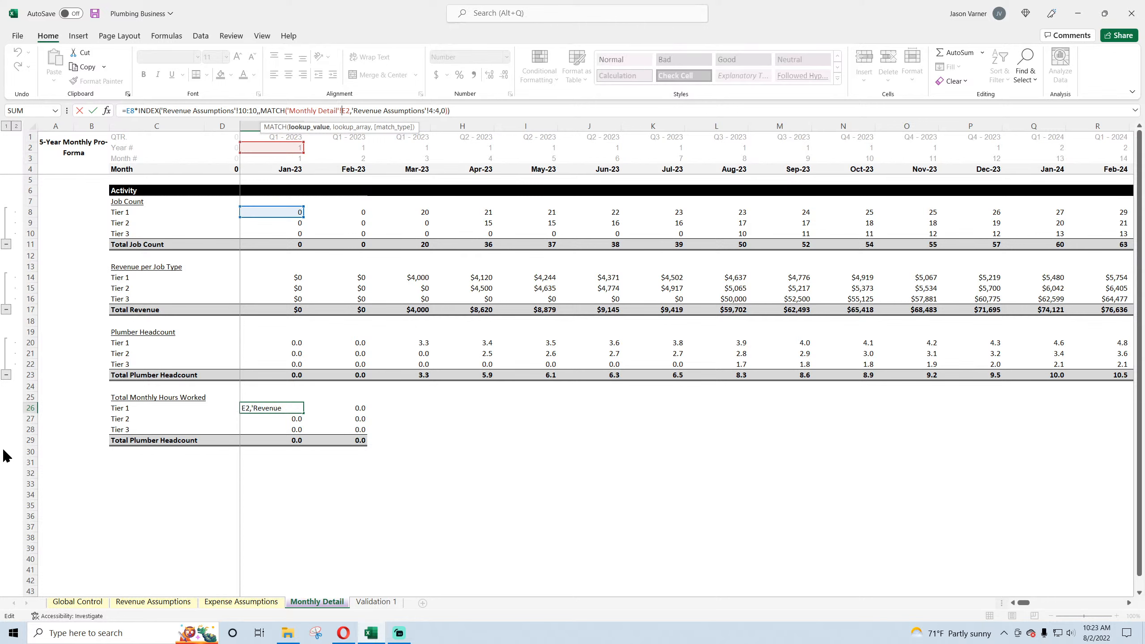
pyautogui.press('F4')
pyautogui.press('F4')
# - Remove the redundant 'Monthly Detail'! prefix from E26's MATCH and make its lookup array absolute as 'Revenue Assumptions'!$4:$4
pyautogui.press('BackSpace')
pyautogui.press('BackSpace')
pyautogui.press('BackSpace')
pyautogui.press('BackSpace')
pyautogui.press('BackSpace')
pyautogui.press('BackSpace')
pyautogui.press('BackSpace')
pyautogui.press('BackSpace')
pyautogui.press('BackSpace')
pyautogui.press('BackSpace')
pyautogui.press('BackSpace')
pyautogui.press('BackSpace')
pyautogui.press('BackSpace')
pyautogui.press('BackSpace')
pyautogui.press('BackSpace')
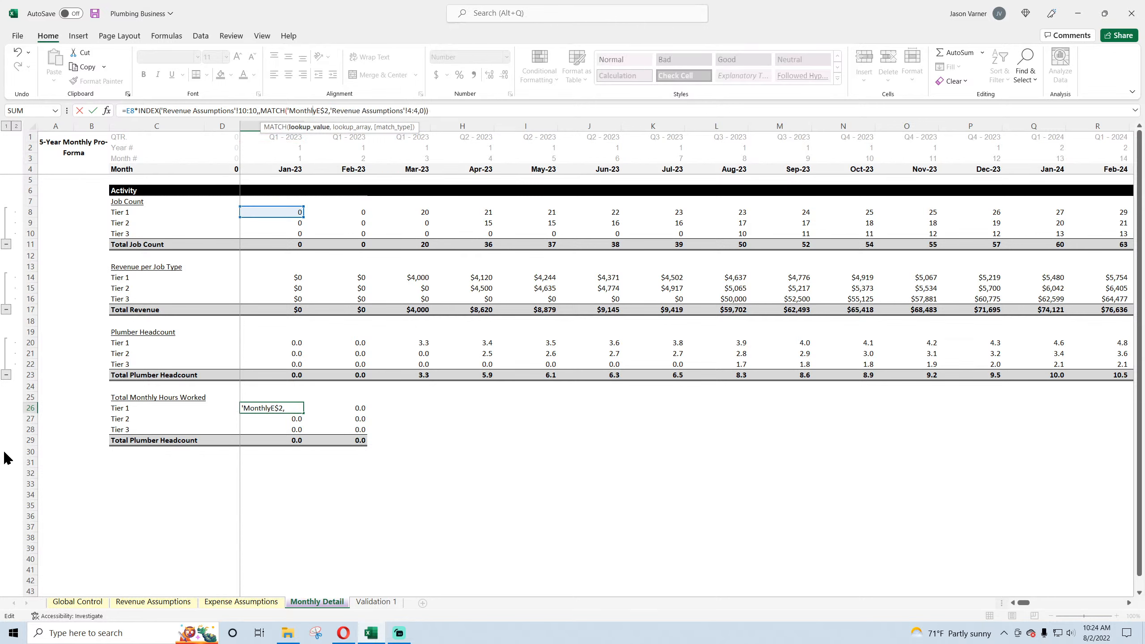
pyautogui.press('BackSpace')
pyautogui.press('BackSpace')
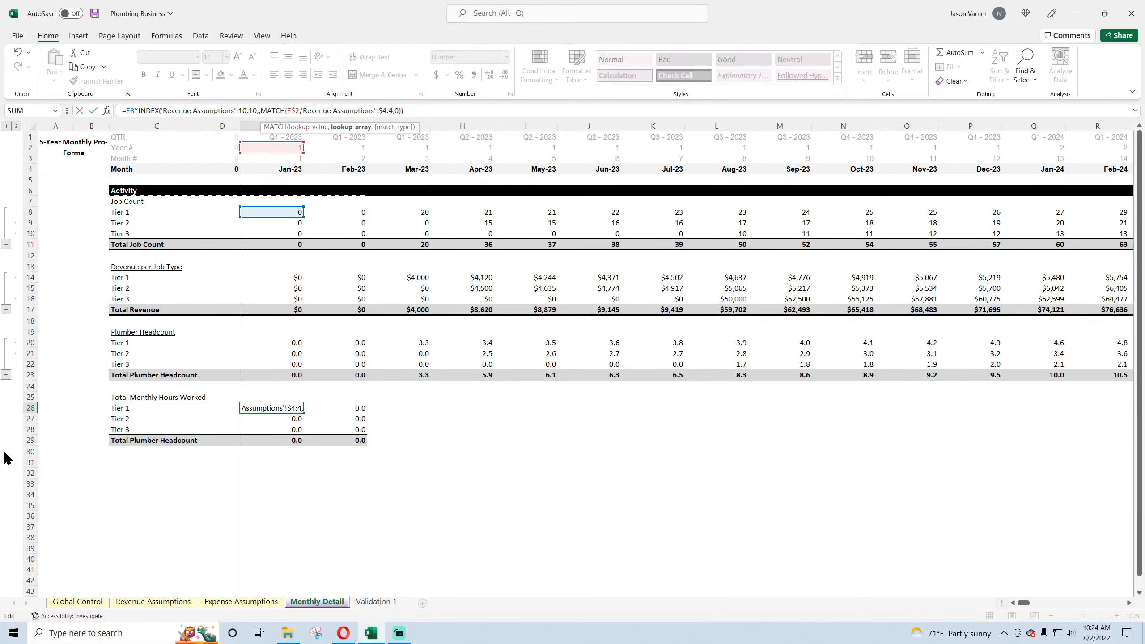
pyautogui.press('F4')
pyautogui.press('Return')
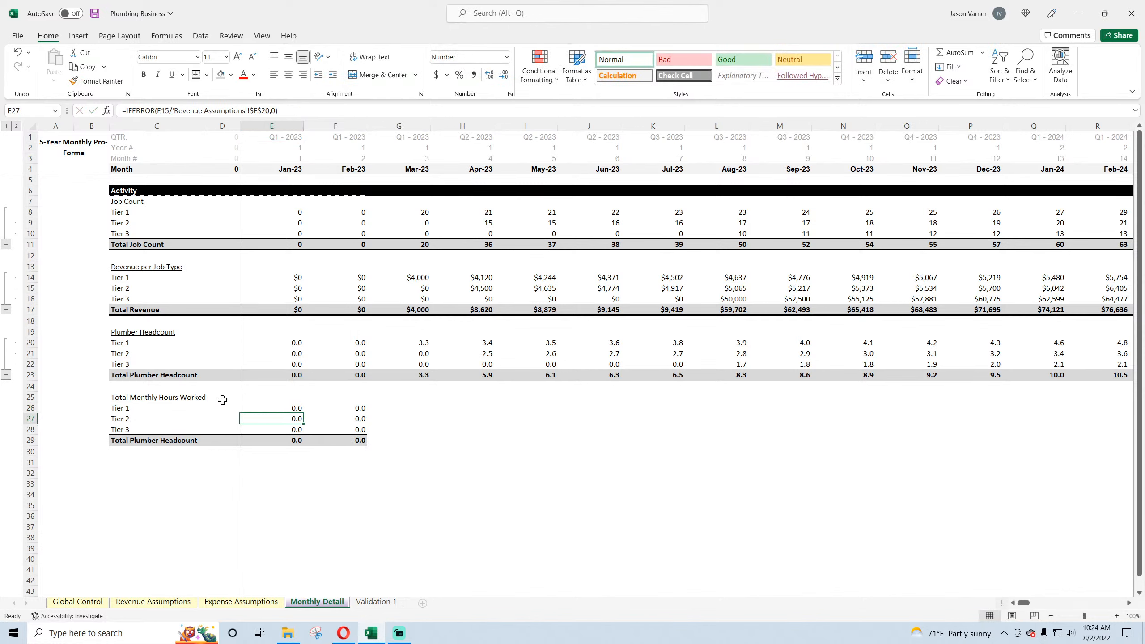
# - Fill E26's hours formula down to E28, and check the Tier 2 and Tier 3 average hours per job rows in Revenue Assumptions
pyautogui.moveTo(296, 409); pyautogui.dragTo(298, 429)
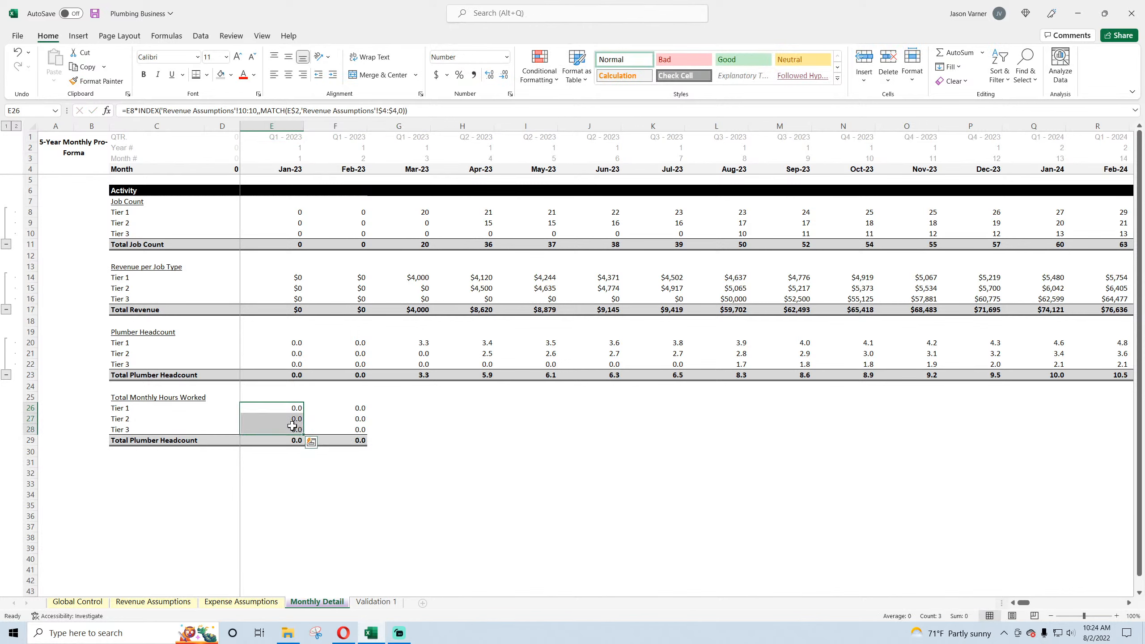
pyautogui.click(162, 603)
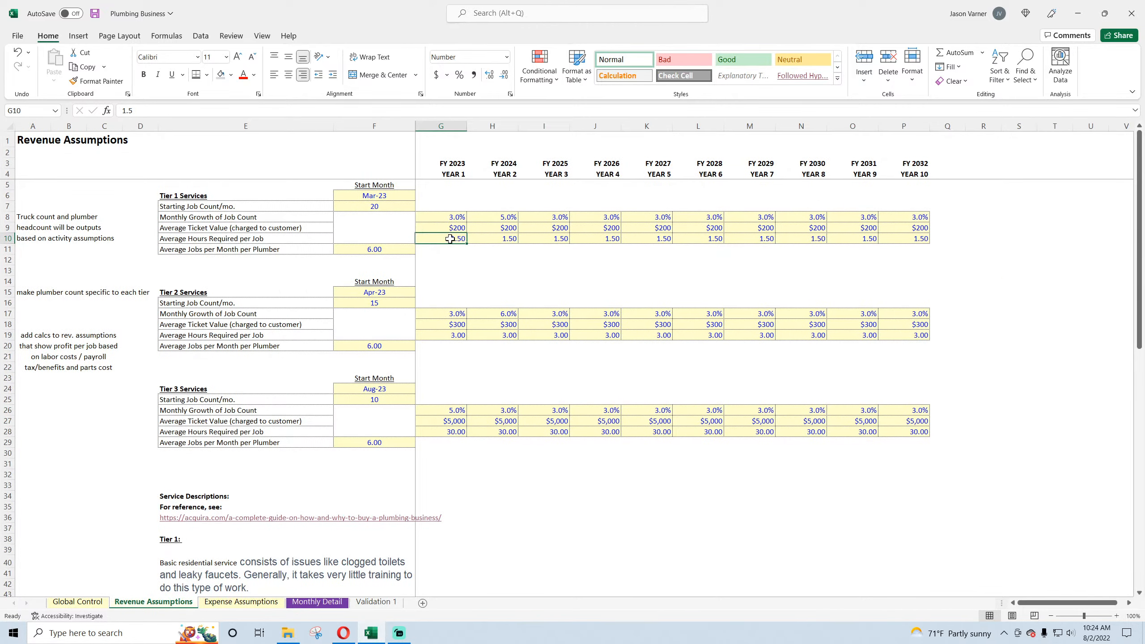
pyautogui.click(443, 337)
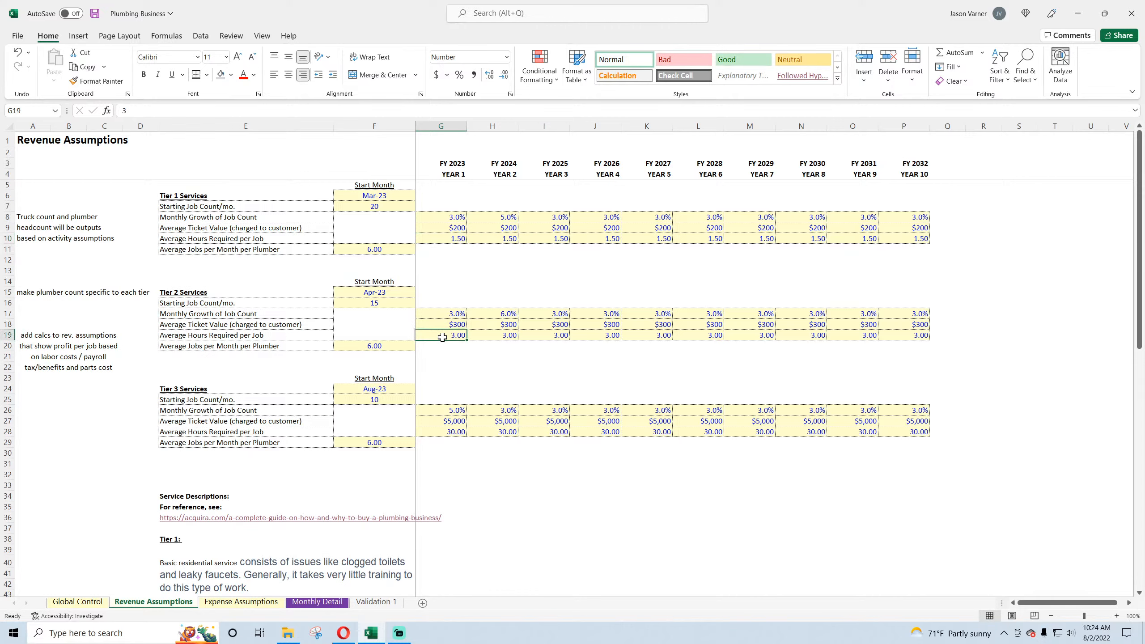
pyautogui.click(441, 432)
pyautogui.click(339, 602)
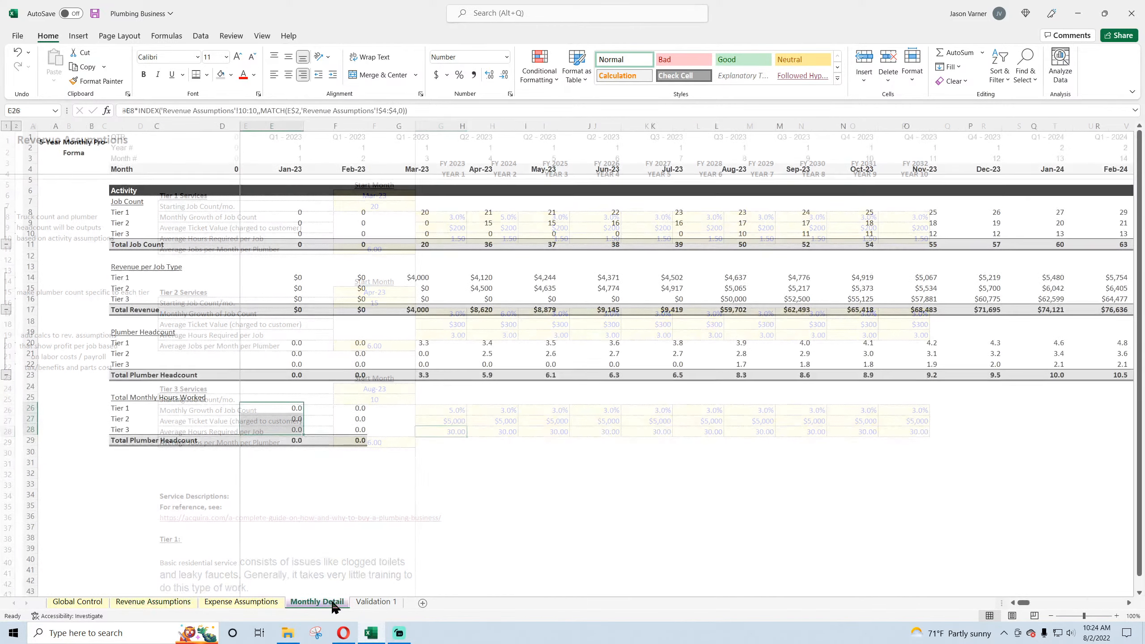
# - Point the INDEX range in Tier 2's hours formula in Monthly Detail's E27 to 'Revenue Assumptions'!19:19
pyautogui.doubleClick(301, 421)
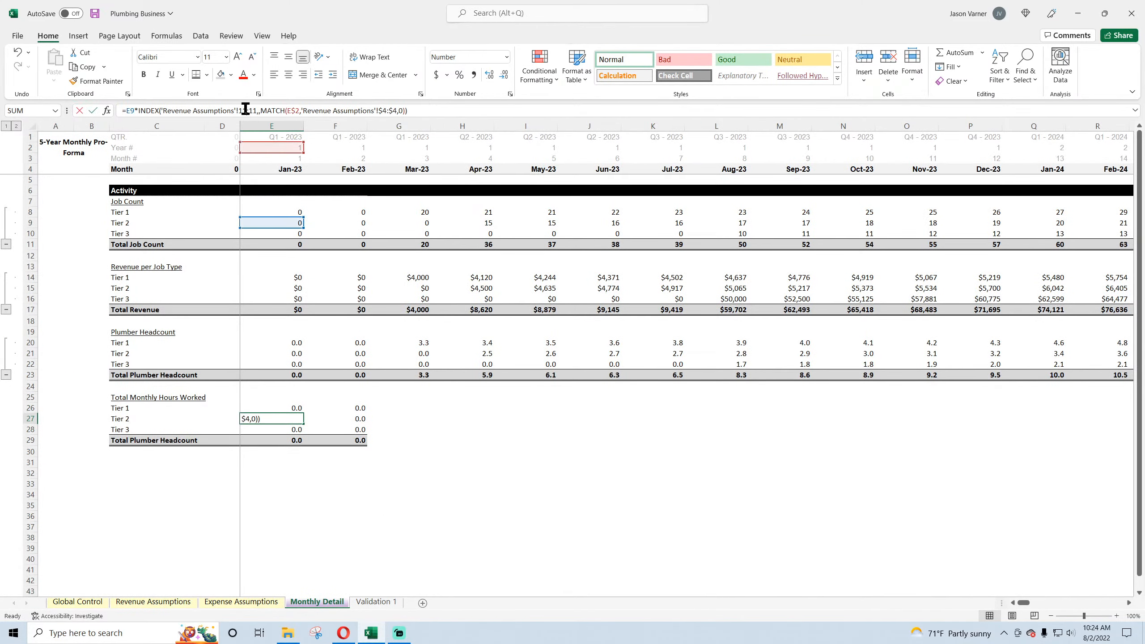
pyautogui.press('Right')
pyautogui.press('Right')
pyautogui.press('Right')
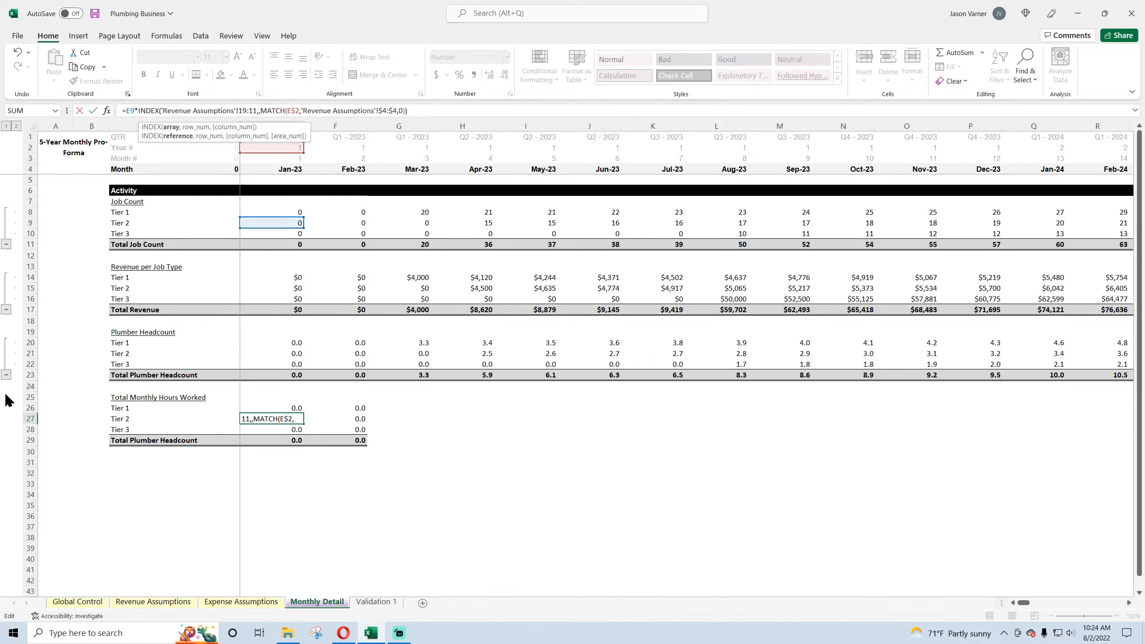
pyautogui.press('BackSpace')
pyautogui.write('9')
pyautogui.press('Return')
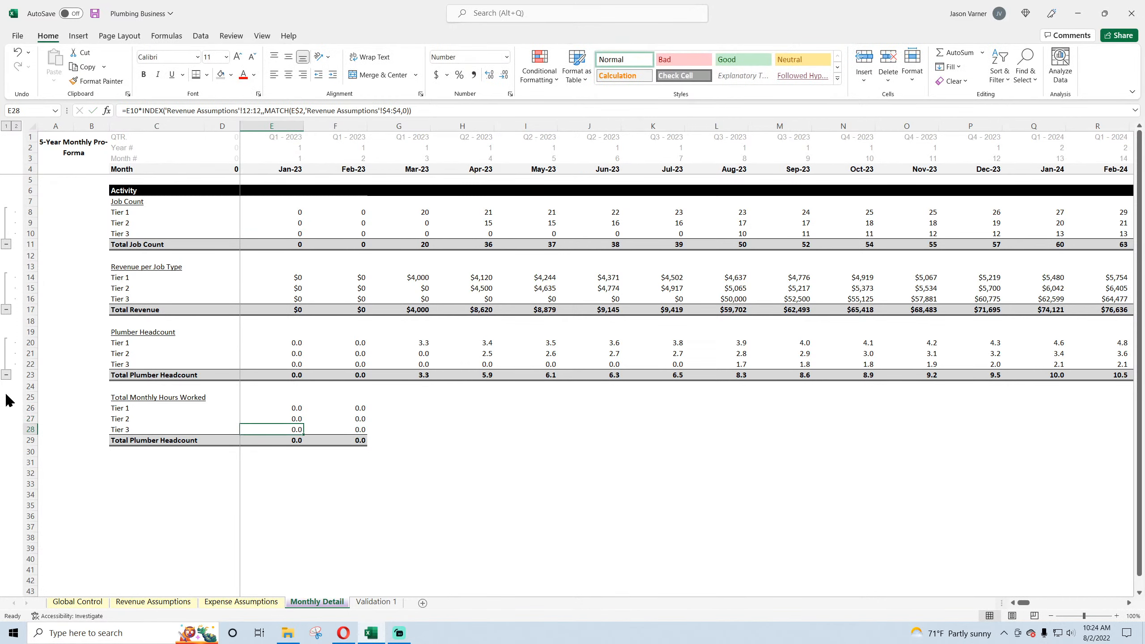
# - Point Tier 3's INDEX range in E28 to 'Revenue Assumptions'!28:28, and fill the hours block E26:E29 across to Jan-24
pyautogui.click(250, 110)
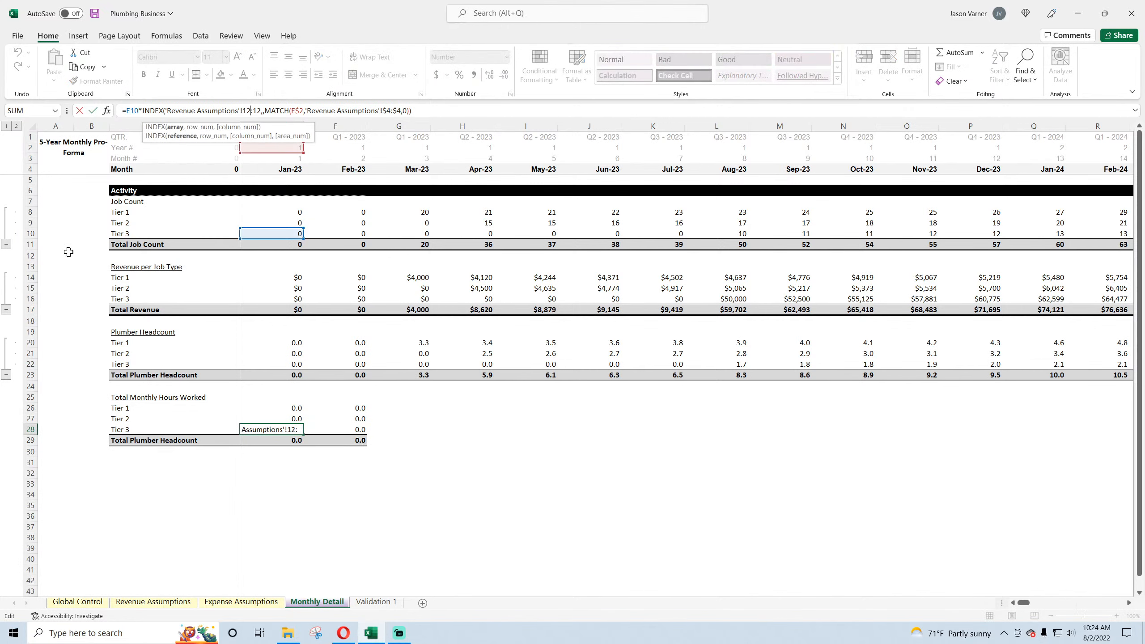
pyautogui.press('BackSpace')
pyautogui.write('8')
pyautogui.press('Right')
pyautogui.press('Delete')
pyautogui.write('8')
pyautogui.press('Return')
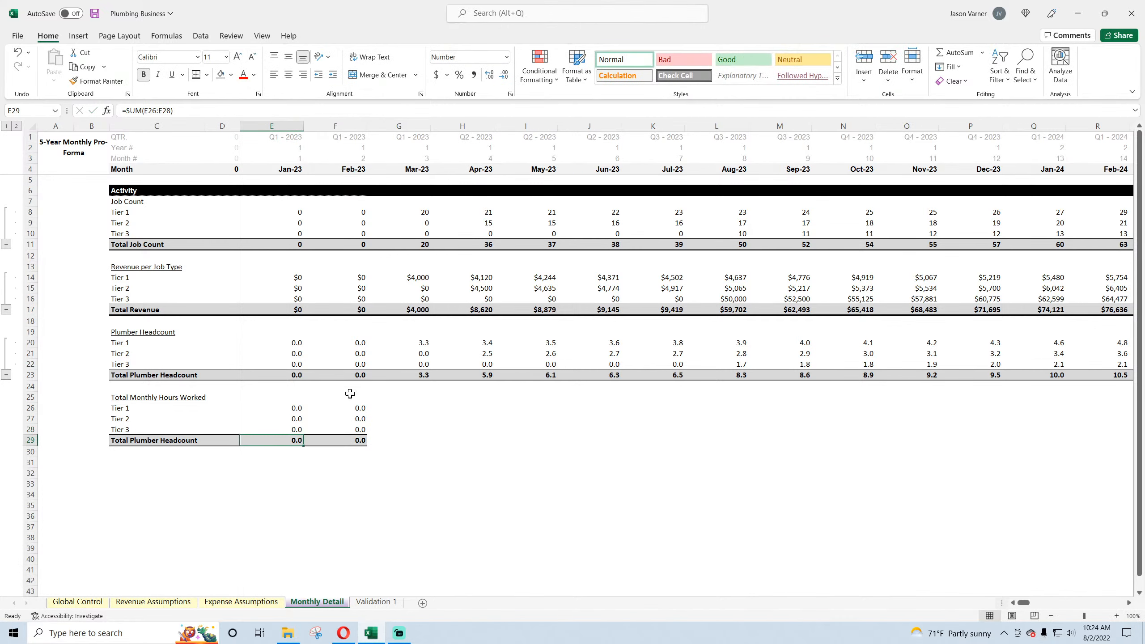
pyautogui.moveTo(297, 409); pyautogui.dragTo(1038, 451)
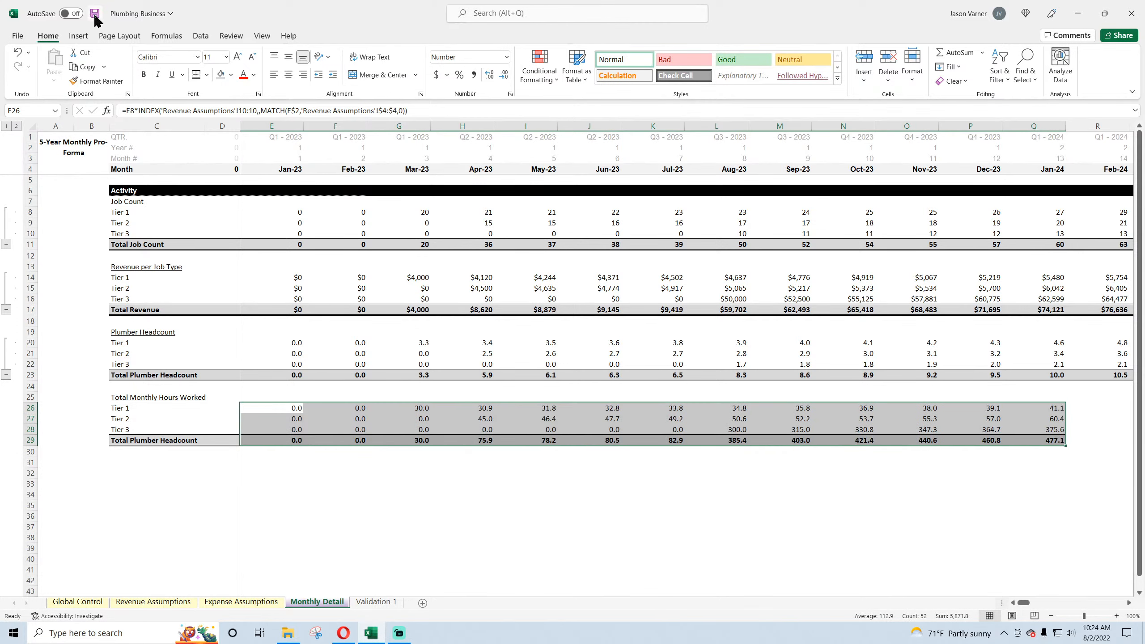
# - Check Tier 1's average jobs per month per plumber in Revenue Assumptions, and enter =G8/6 as a scratch calculation in Monthly Detail's H34
pyautogui.click(422, 212)
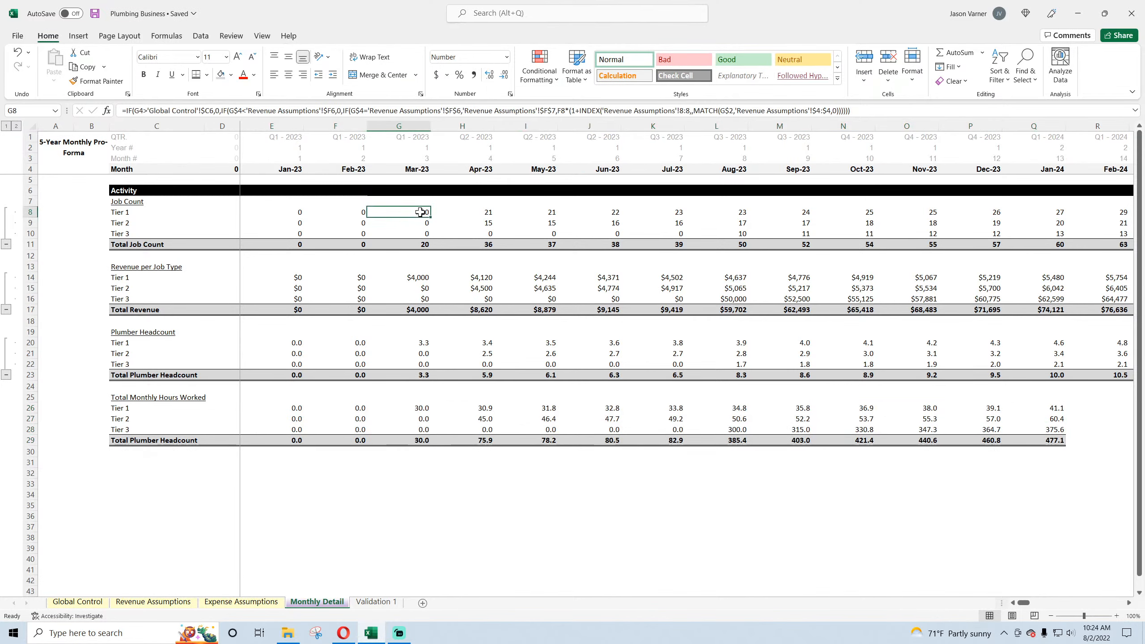
pyautogui.click(154, 602)
pyautogui.click(383, 249)
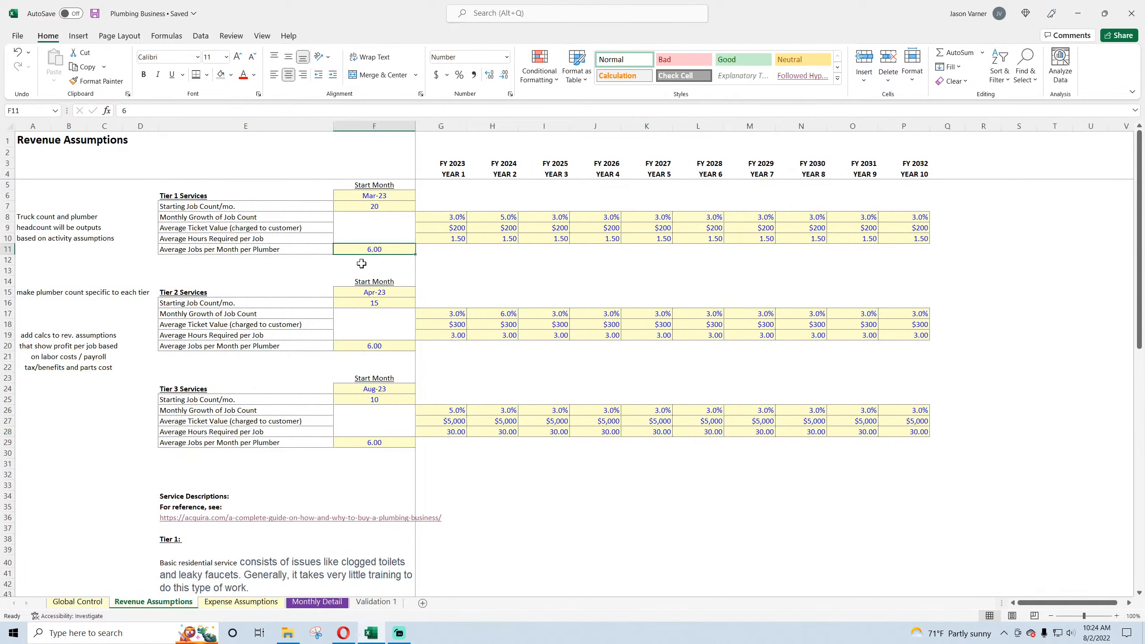
pyautogui.click(317, 602)
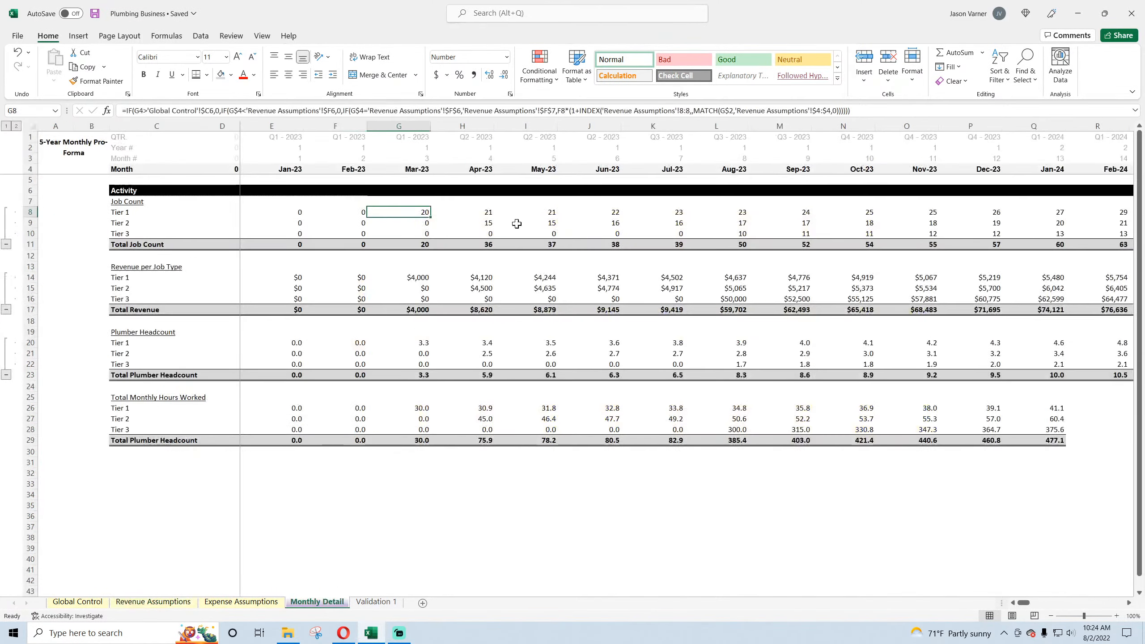
pyautogui.click(436, 496)
pyautogui.write('=')
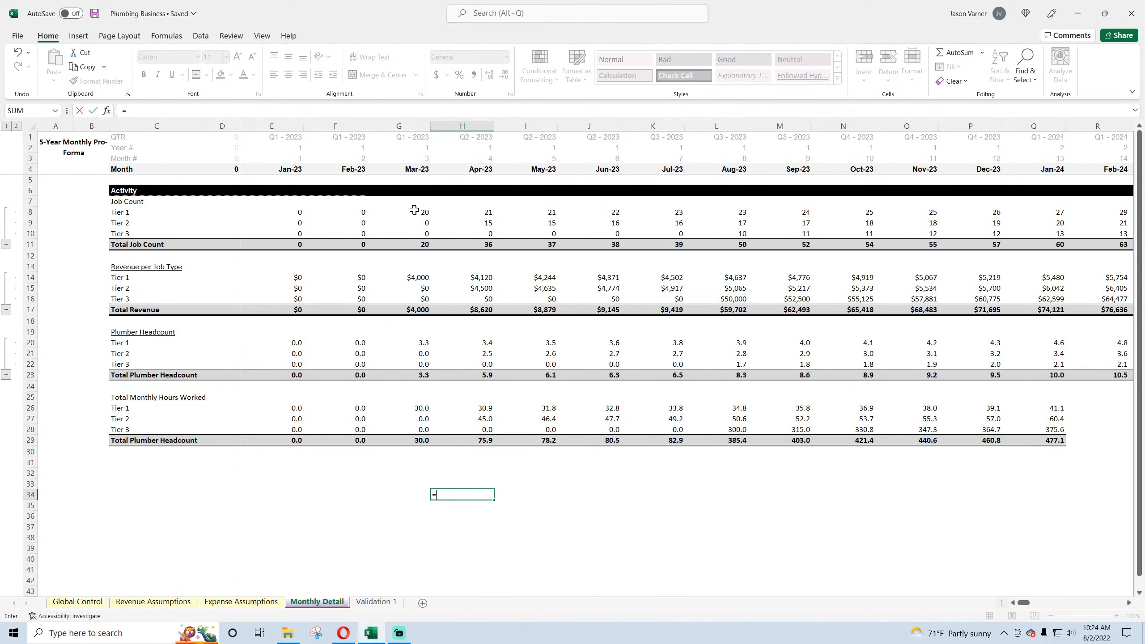
pyautogui.click(414, 210)
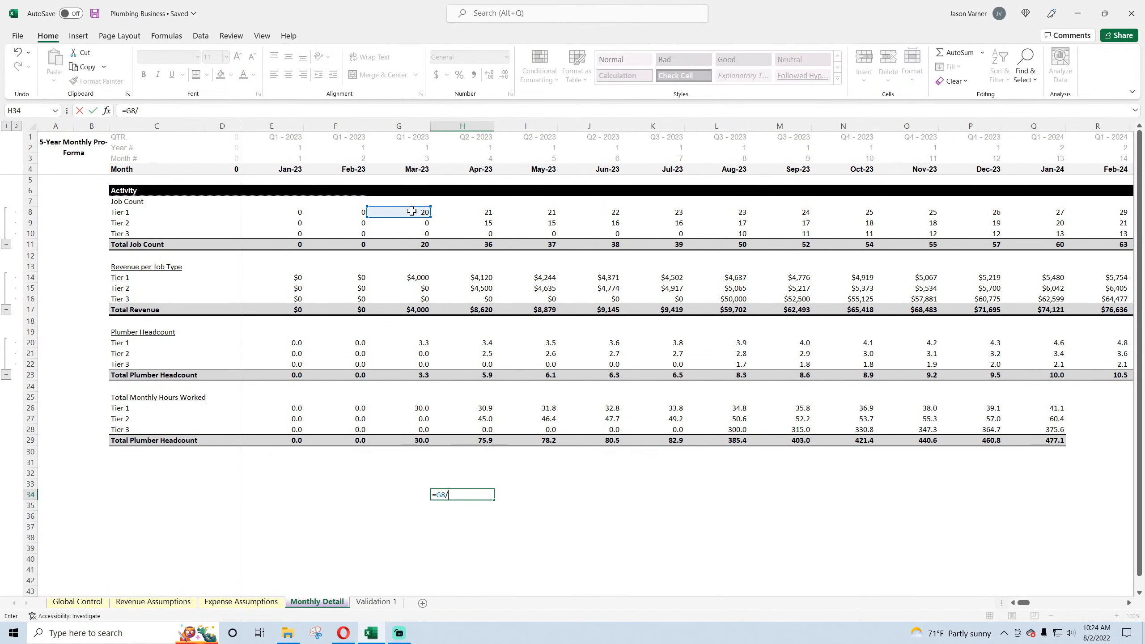
pyautogui.write('/6')
pyautogui.press('Return')
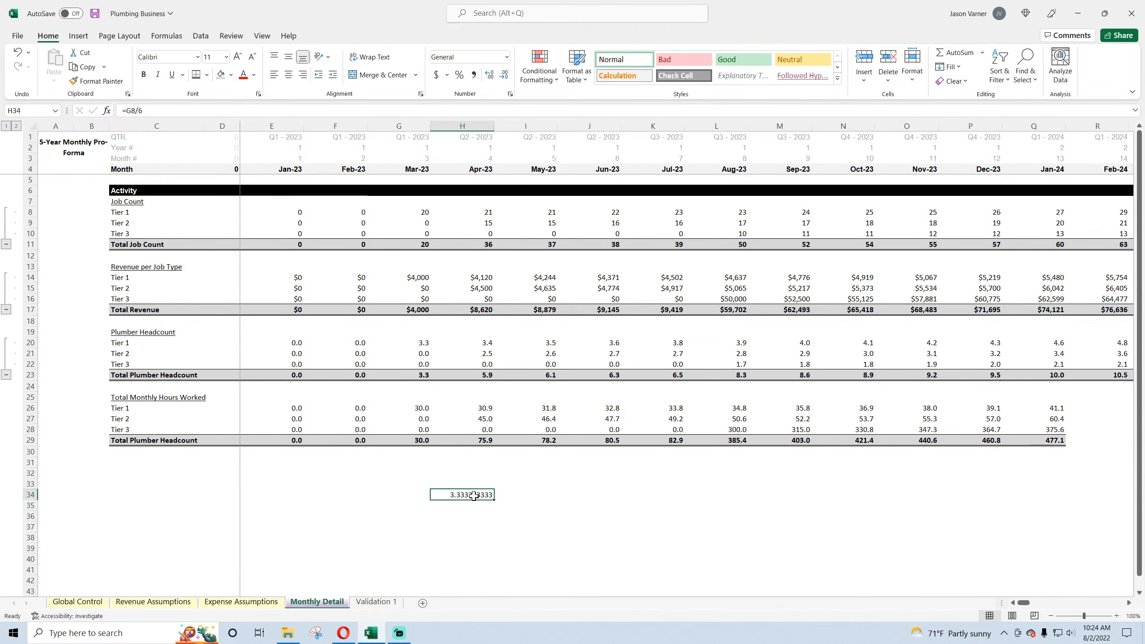
# - Enter the scratch formula =H34*6 in H36 to convert the plumber count back into jobs
pyautogui.click(471, 515)
pyautogui.write('=')
pyautogui.click(465, 495)
pyautogui.write('*')
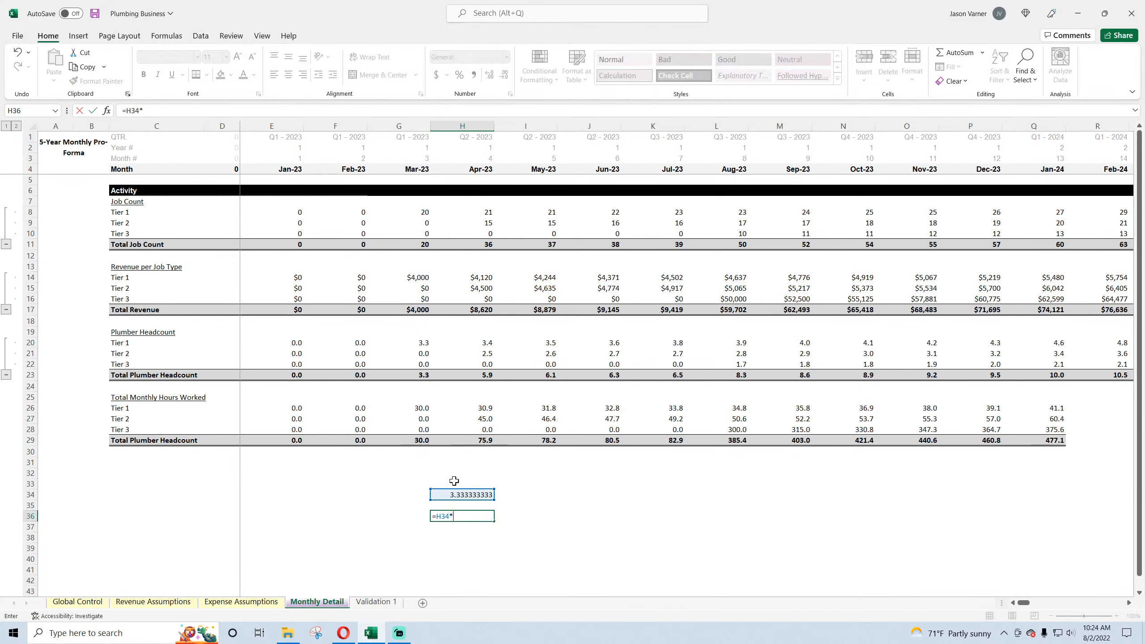
pyautogui.write('6')
pyautogui.press('Return')
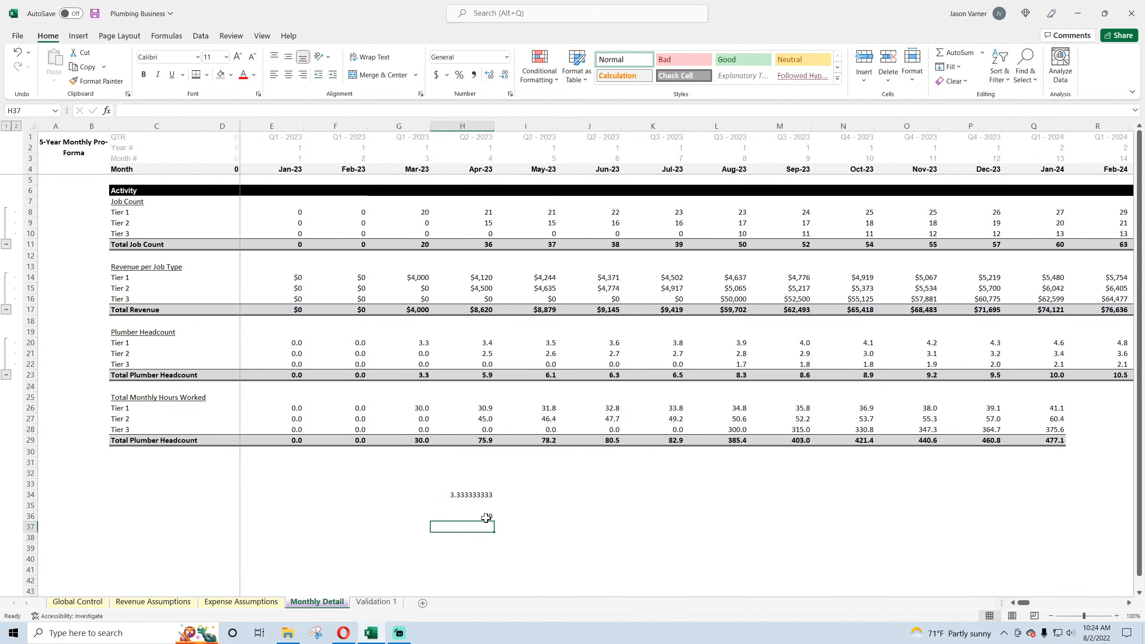
# - Clear the scratch calculations in H36 and H34, and undo both deletions
pyautogui.click(482, 516)
pyautogui.press('BackSpace')
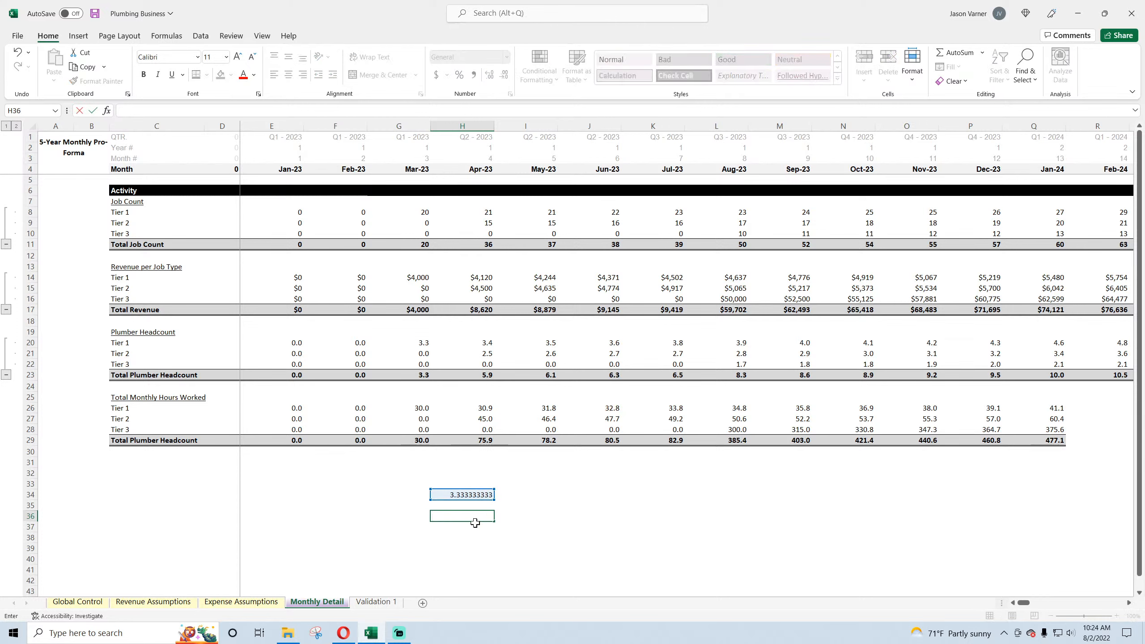
pyautogui.click(476, 545)
pyautogui.click(471, 495)
pyautogui.press('BackSpace')
pyautogui.press('Return')
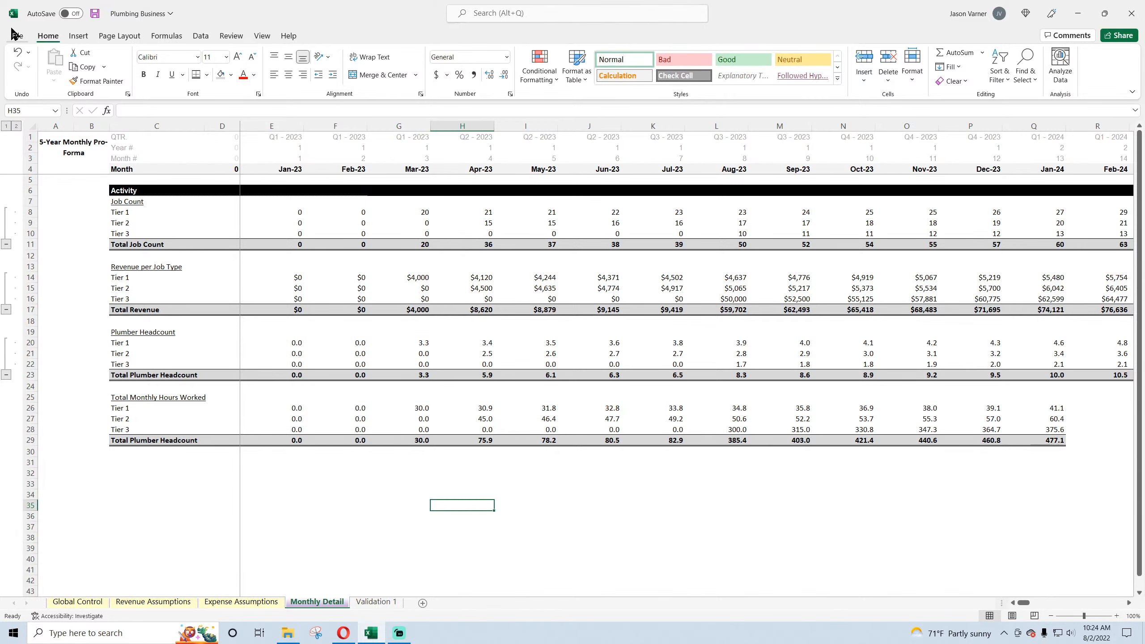
pyautogui.click(17, 52)
pyautogui.click(17, 52)
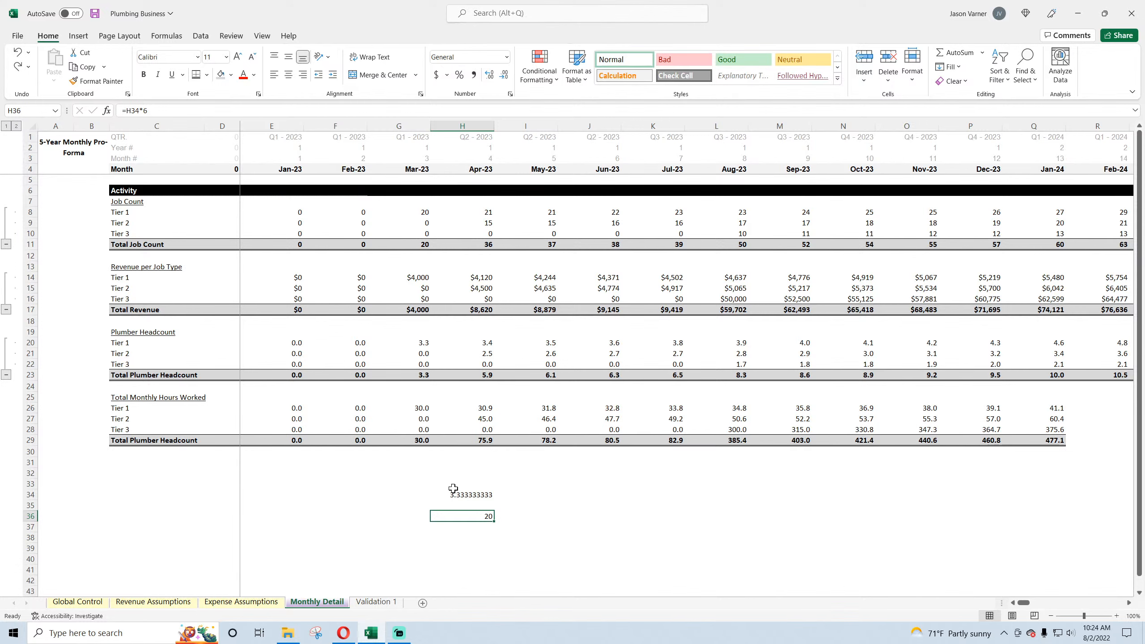
# - Extend the scratch calculations in H34:H36 across to column Y, checking the formulas in O34 and O36
pyautogui.moveTo(449, 494); pyautogui.dragTo(939, 525)
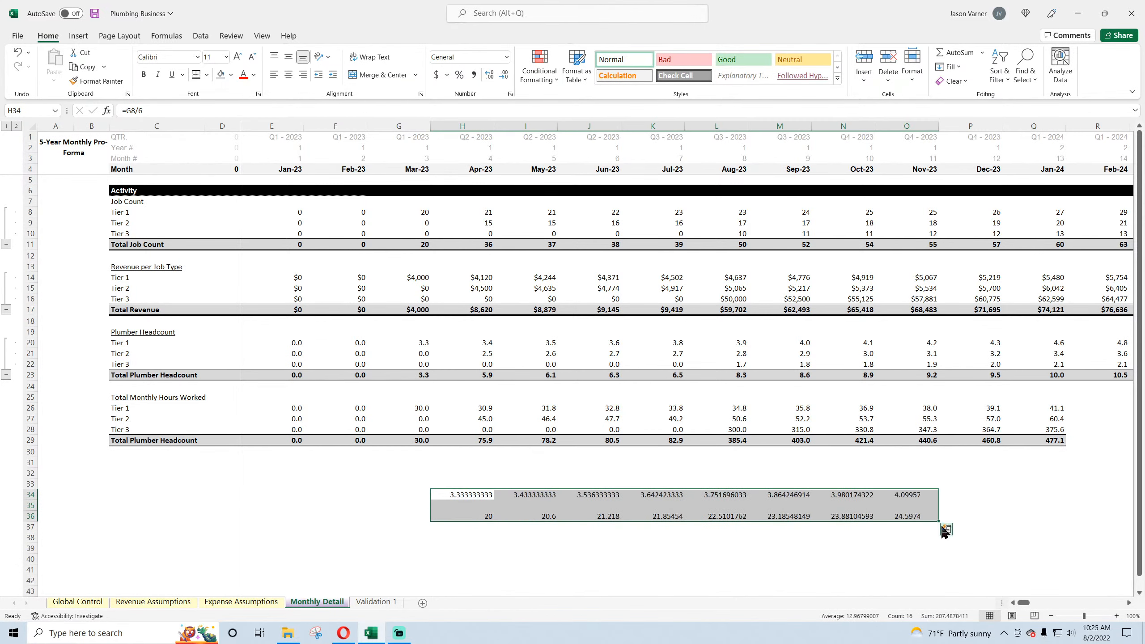
pyautogui.doubleClick(908, 494)
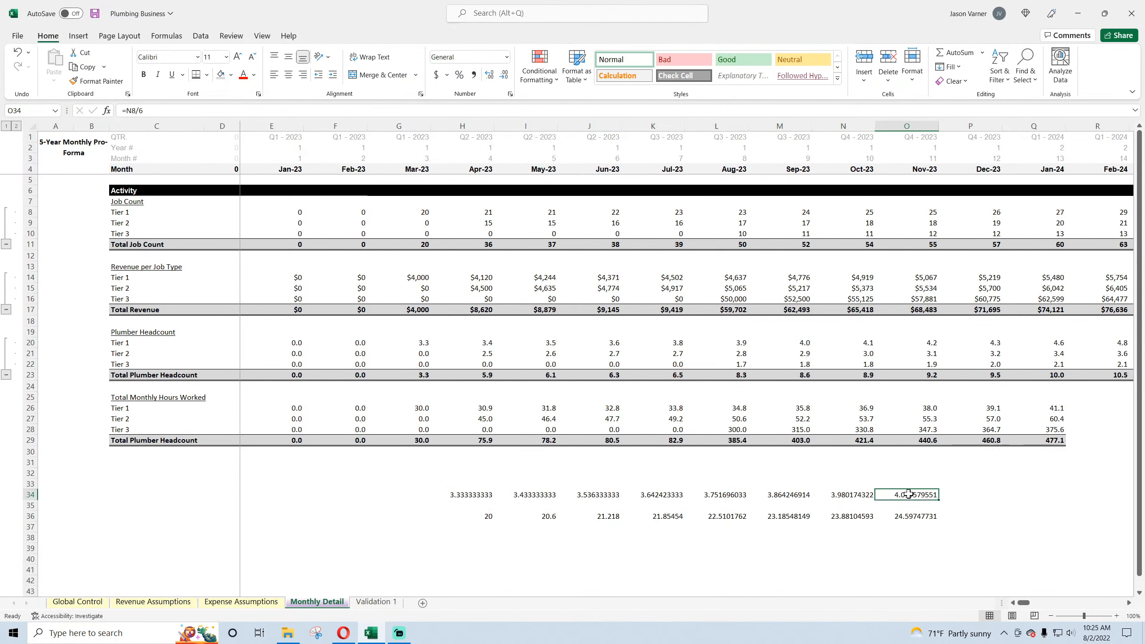
pyautogui.doubleClick(911, 517)
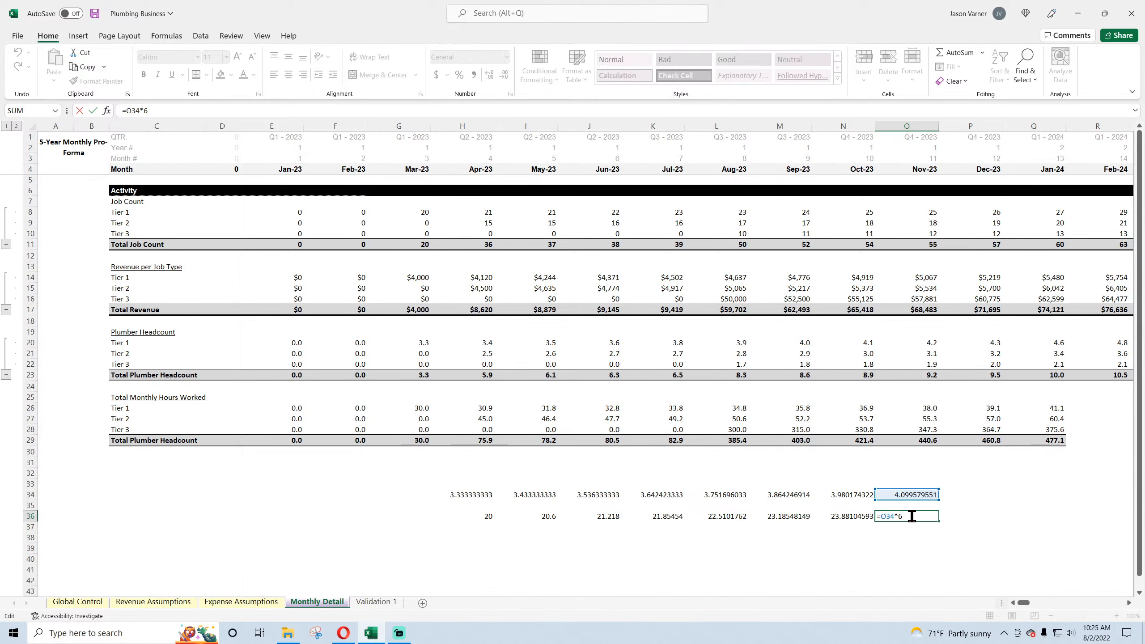
pyautogui.click(918, 529)
pyautogui.doubleClick(911, 494)
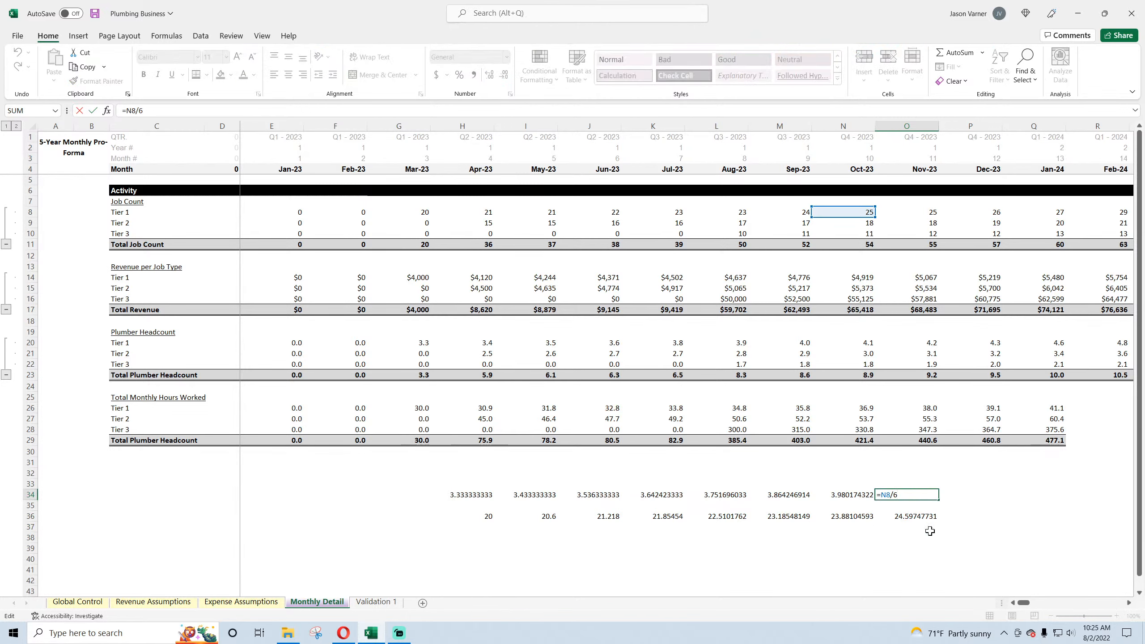
pyautogui.press('Return')
pyautogui.moveTo(907, 495); pyautogui.dragTo(940, 523)
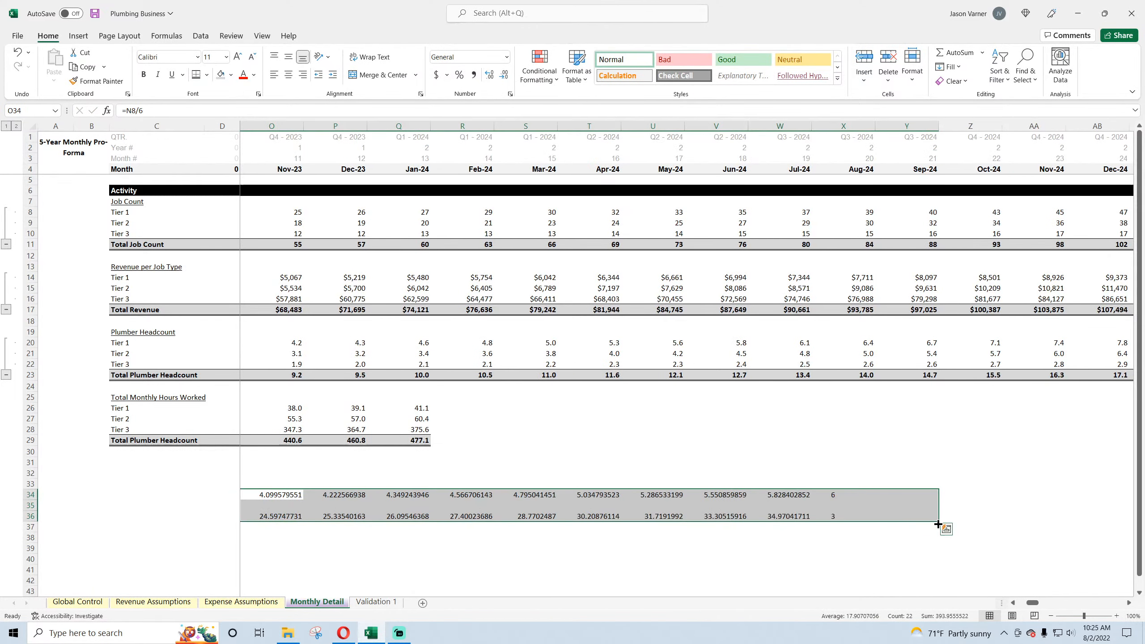
# - Check the scratch formulas in W34 and X34, and clear the whole scratch range H33:Z36
pyautogui.doubleClick(776, 495)
pyautogui.press('Return')
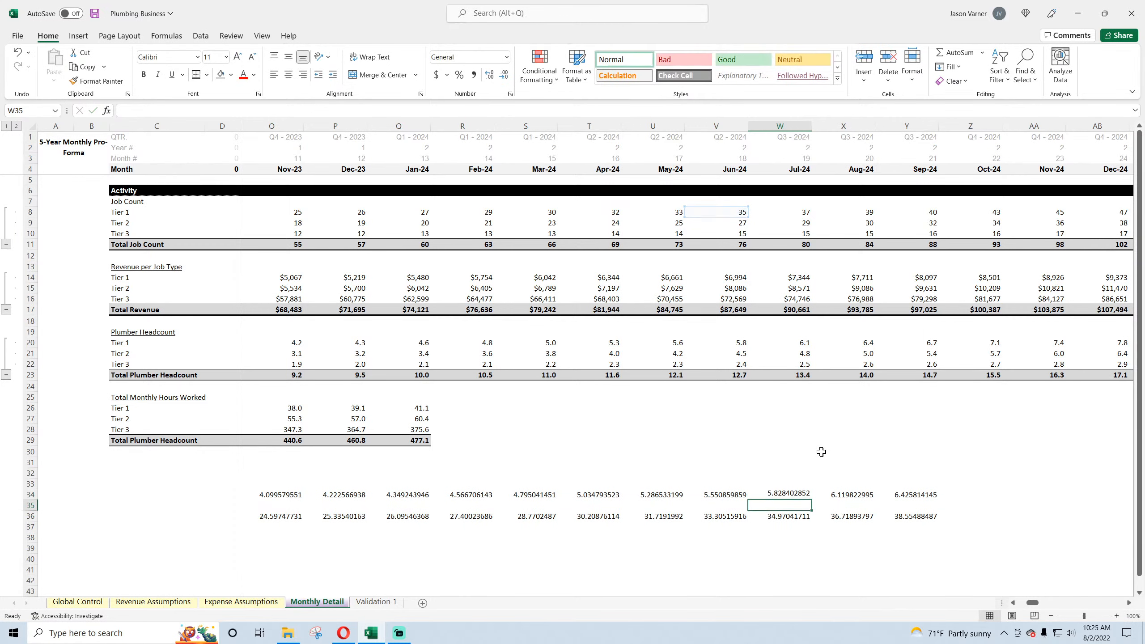
pyautogui.doubleClick(855, 496)
pyautogui.press('Return')
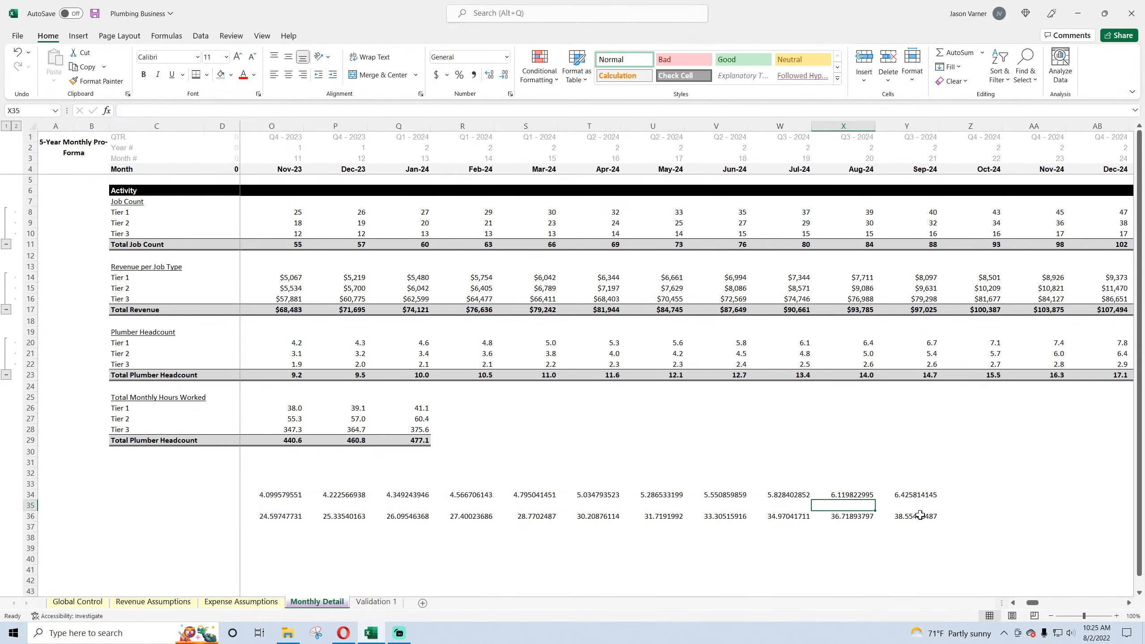
pyautogui.moveTo(958, 484); pyautogui.dragTo(348, 574)
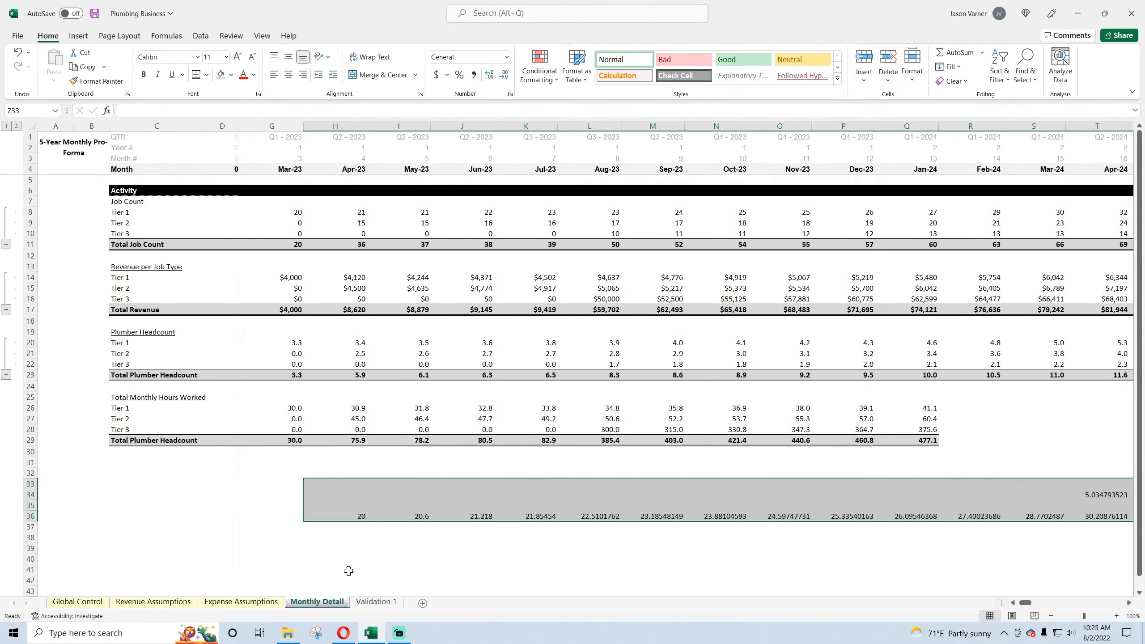
# - Extend the Total Monthly Hours Worked formulas in rows 26 to 29 through Dec-32 in column DT
pyautogui.click(399, 559)
pyautogui.moveTo(421, 408); pyautogui.dragTo(1083, 441)
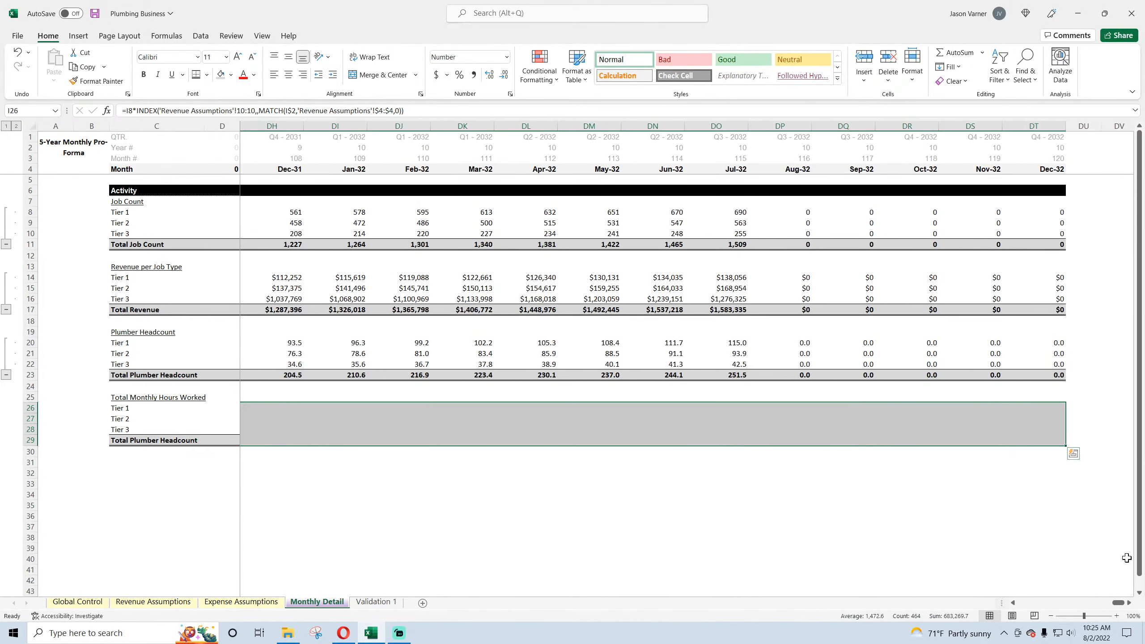
pyautogui.moveTo(1117, 603); pyautogui.dragTo(1023, 609)
pyautogui.click(692, 545)
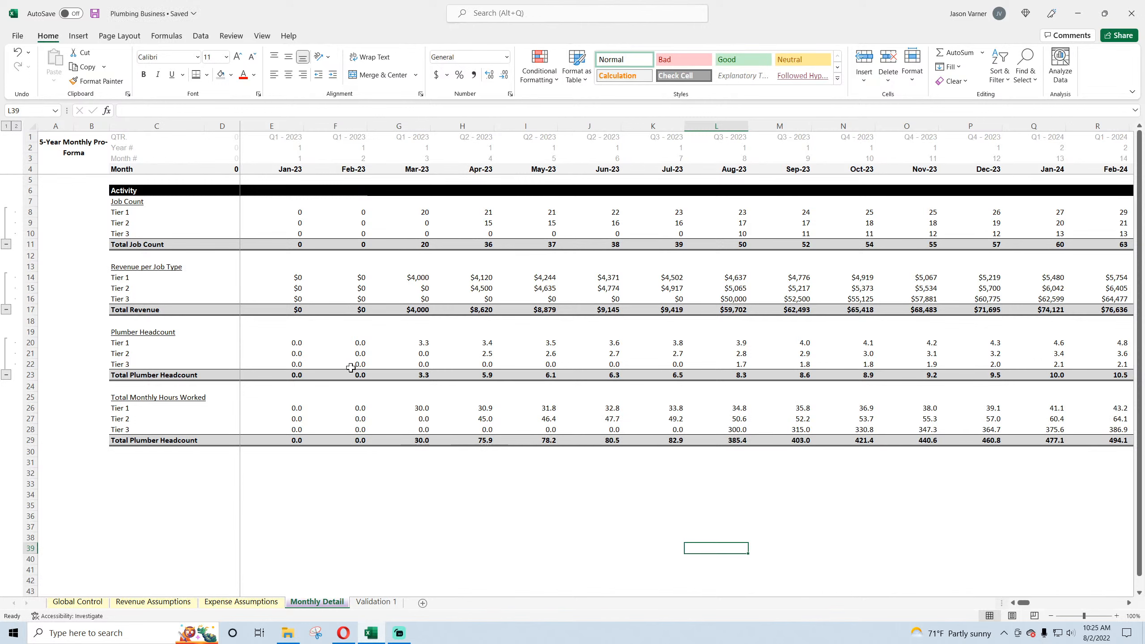
# - Check the Mar-23 Tier 1 headcount formula in G20 and hours formula in G26, and save the workbook
pyautogui.click(426, 342)
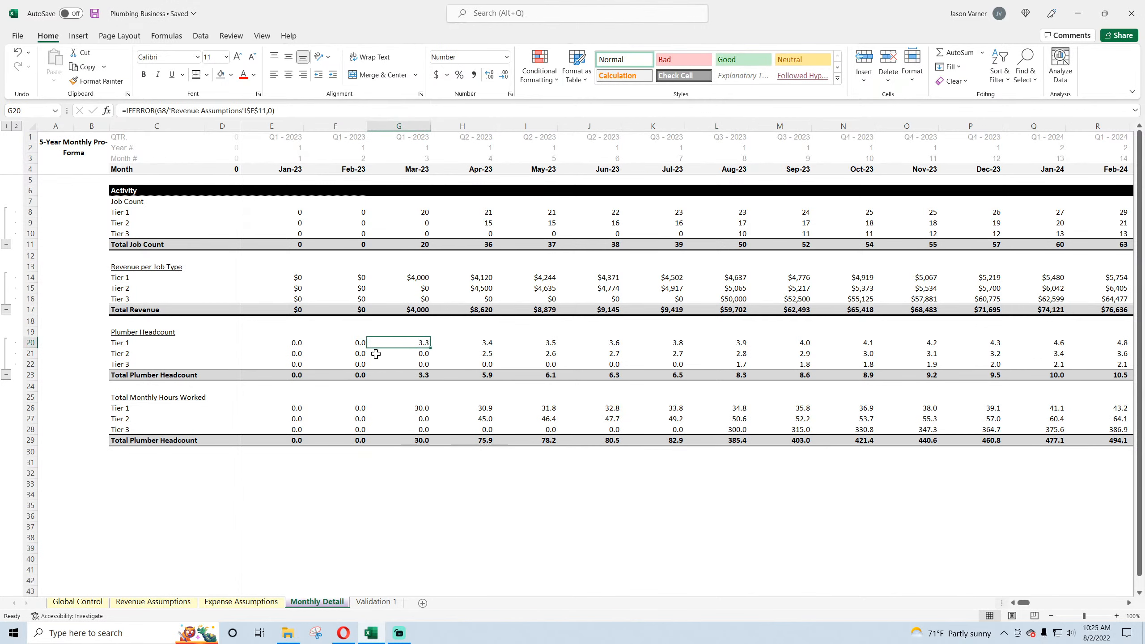
pyautogui.click(415, 411)
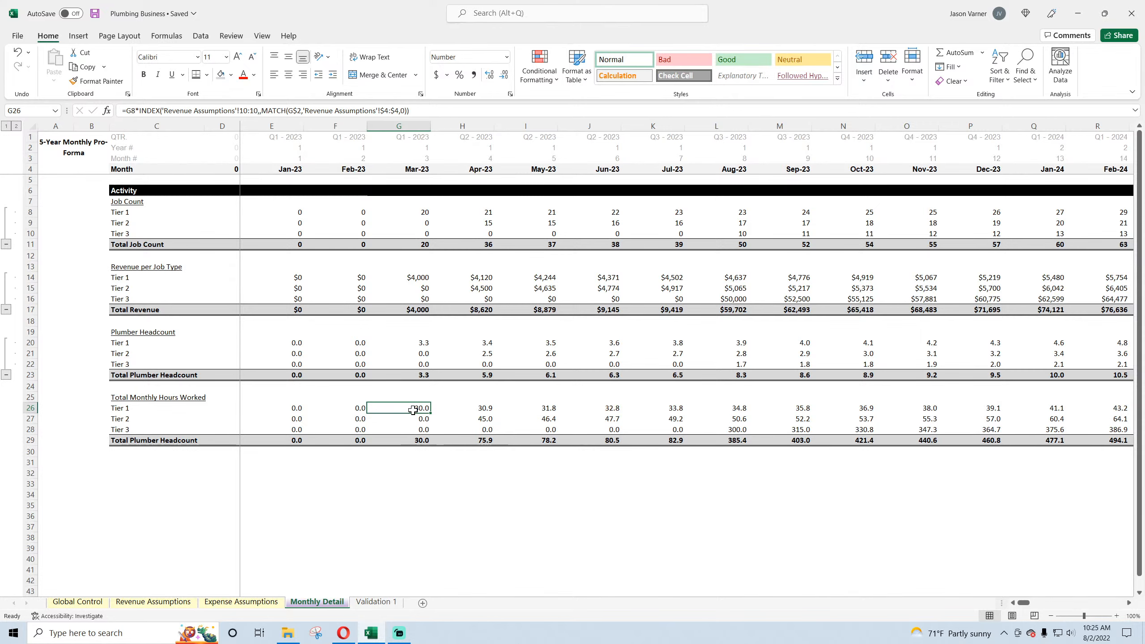
pyautogui.click(415, 344)
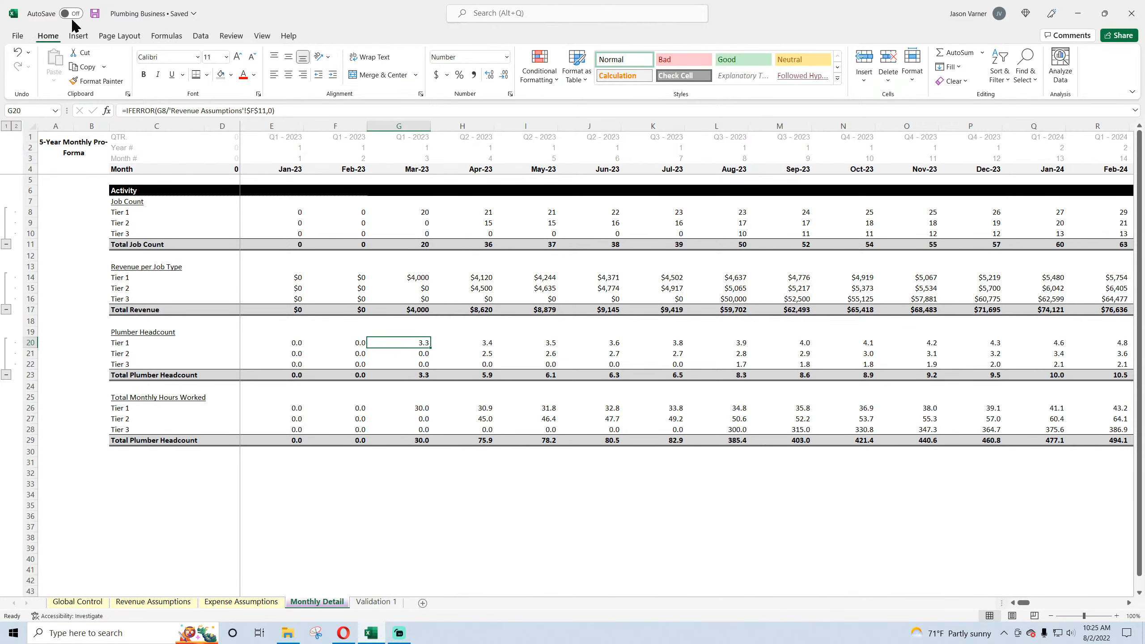
pyautogui.click(95, 13)
# - Set the Tier 1 starting job count per month in Revenue Assumptions to 100
pyautogui.click(145, 604)
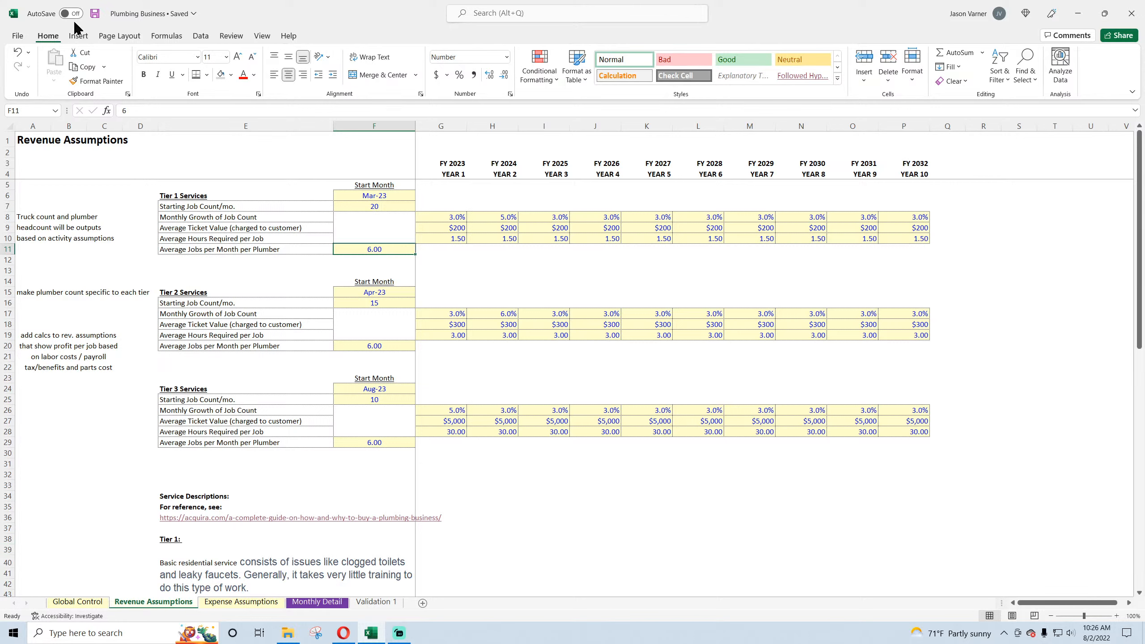
pyautogui.click(379, 211)
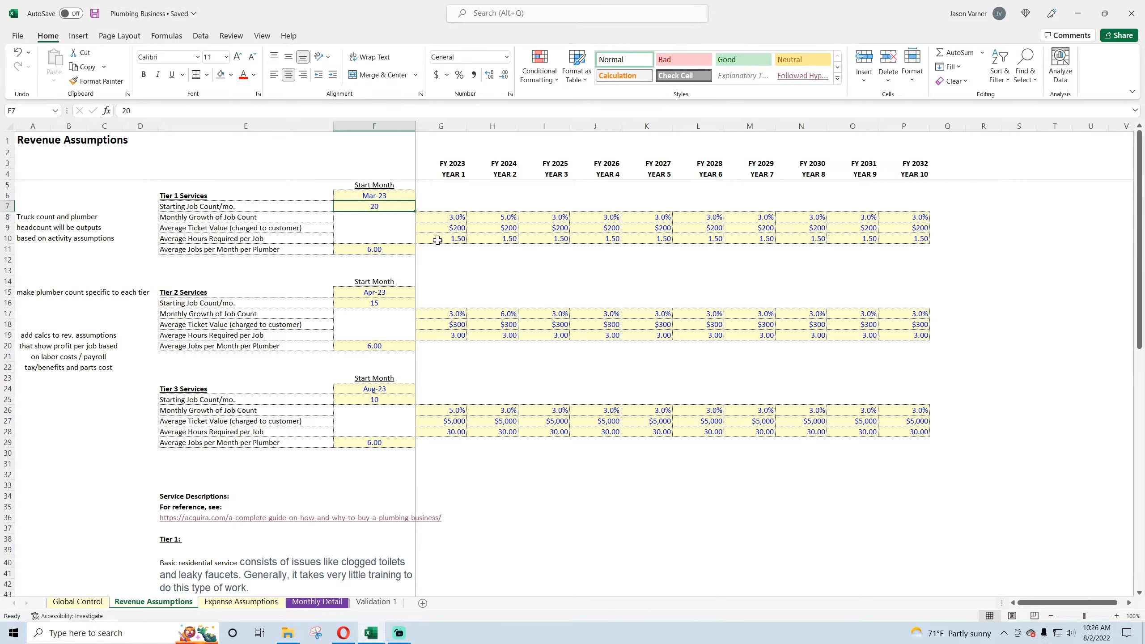
pyautogui.write('100')
pyautogui.press('Return')
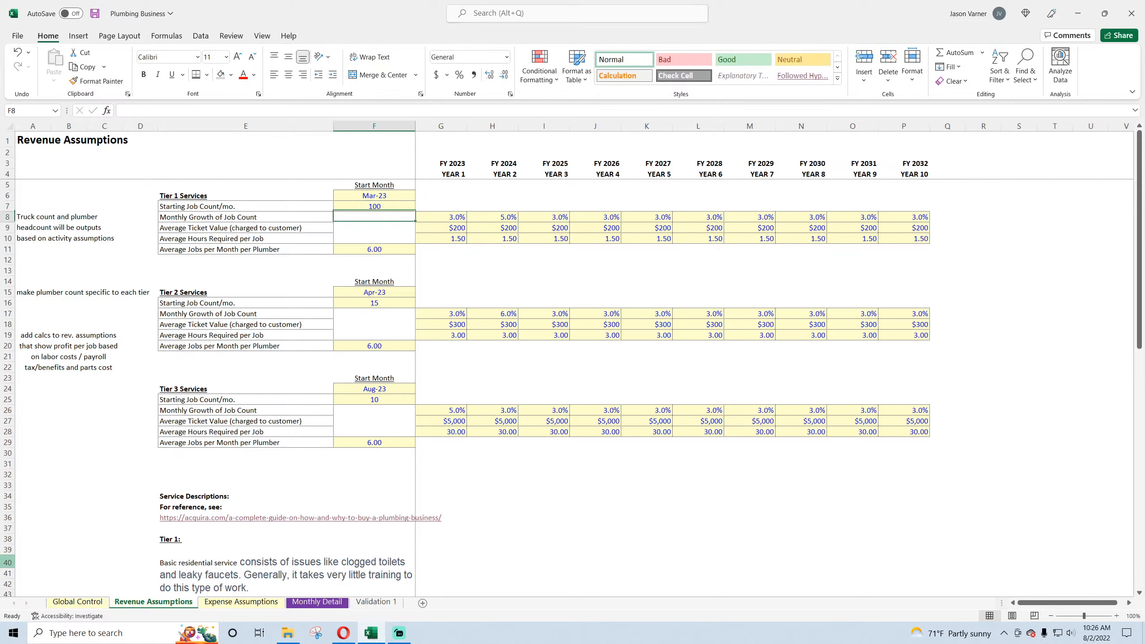
# - Review the Tier 1 hours and jobs-per-plumber assumptions against the Mar-23 hours in Monthly Detail, and save the workbook
pyautogui.click(457, 238)
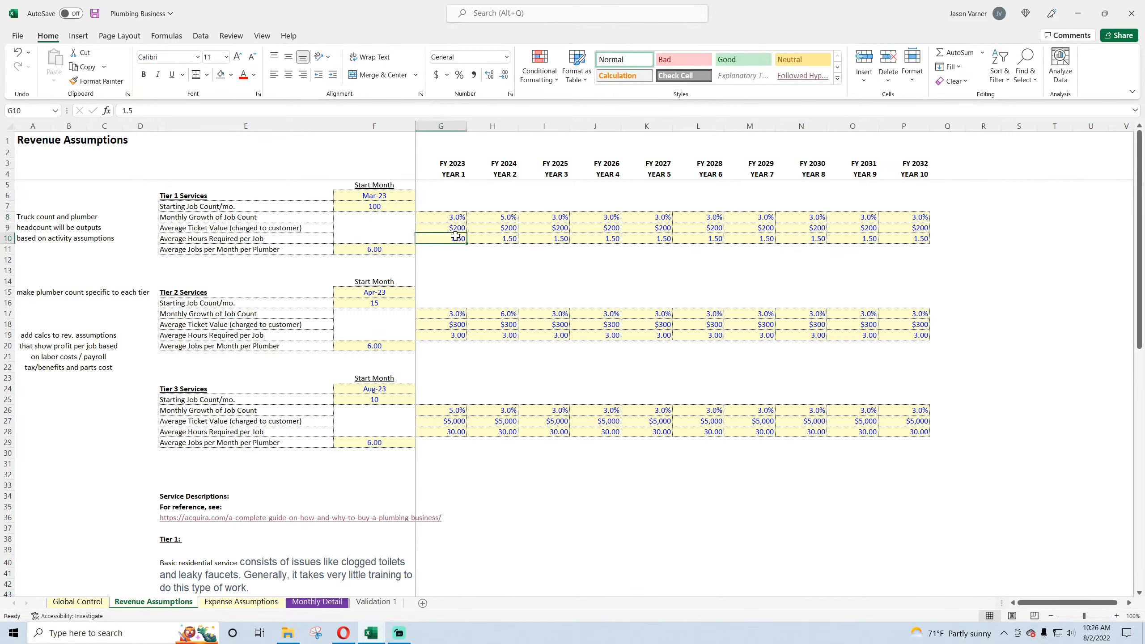
pyautogui.click(365, 250)
pyautogui.click(316, 602)
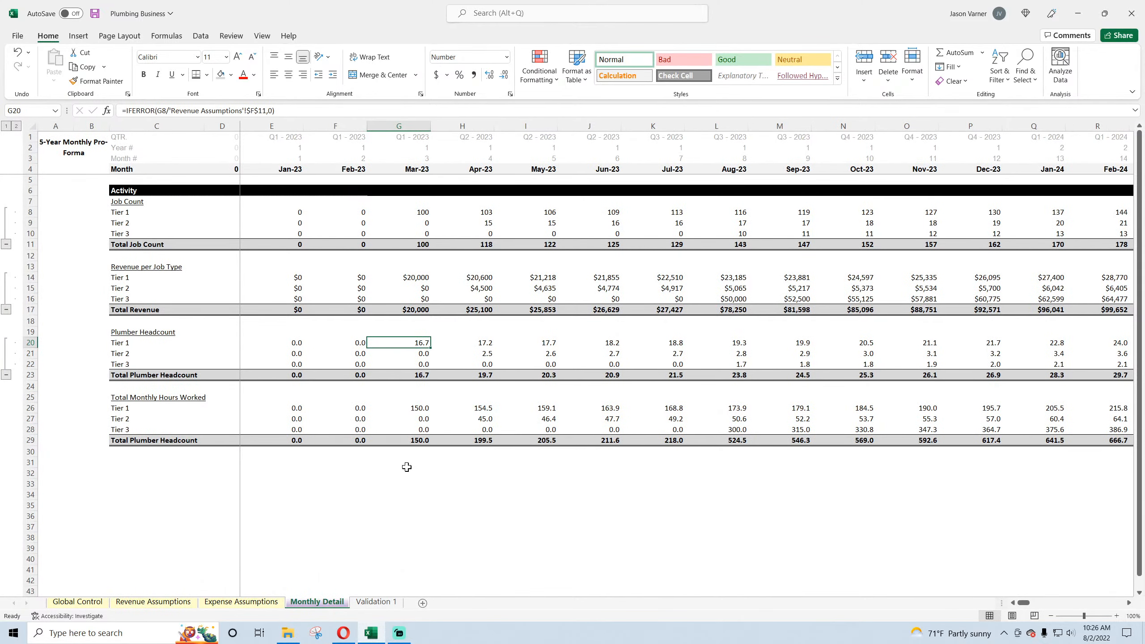
pyautogui.click(409, 409)
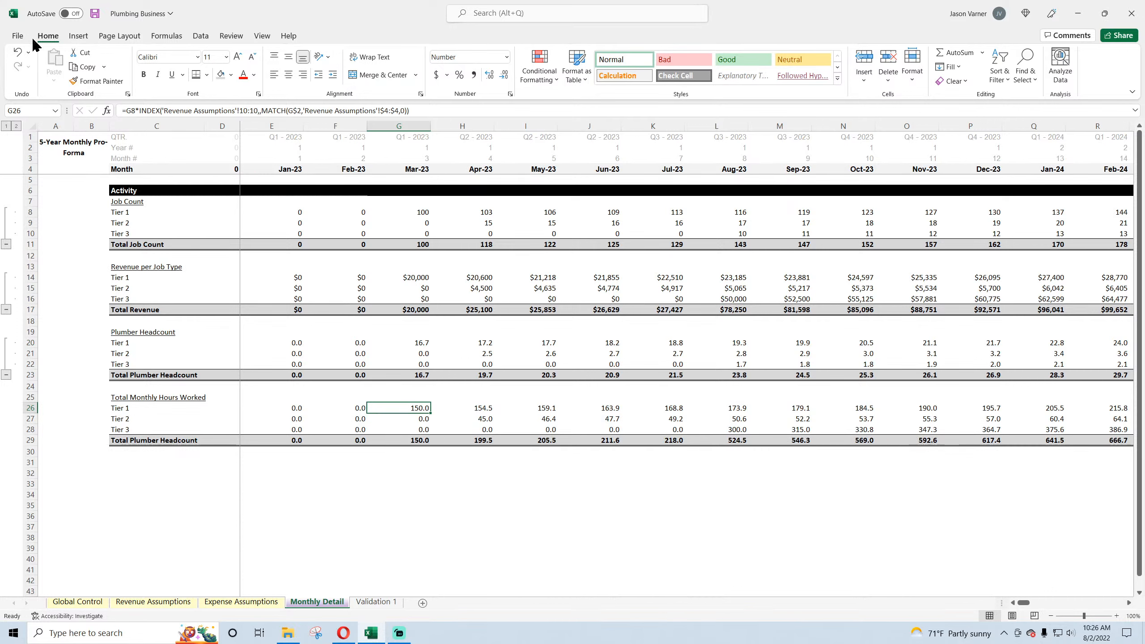
pyautogui.click(94, 14)
# - Enter the scratch formula =G26/G20 in G35 to work out monthly hours per Tier 1 plumber
pyautogui.click(415, 501)
pyautogui.write('=')
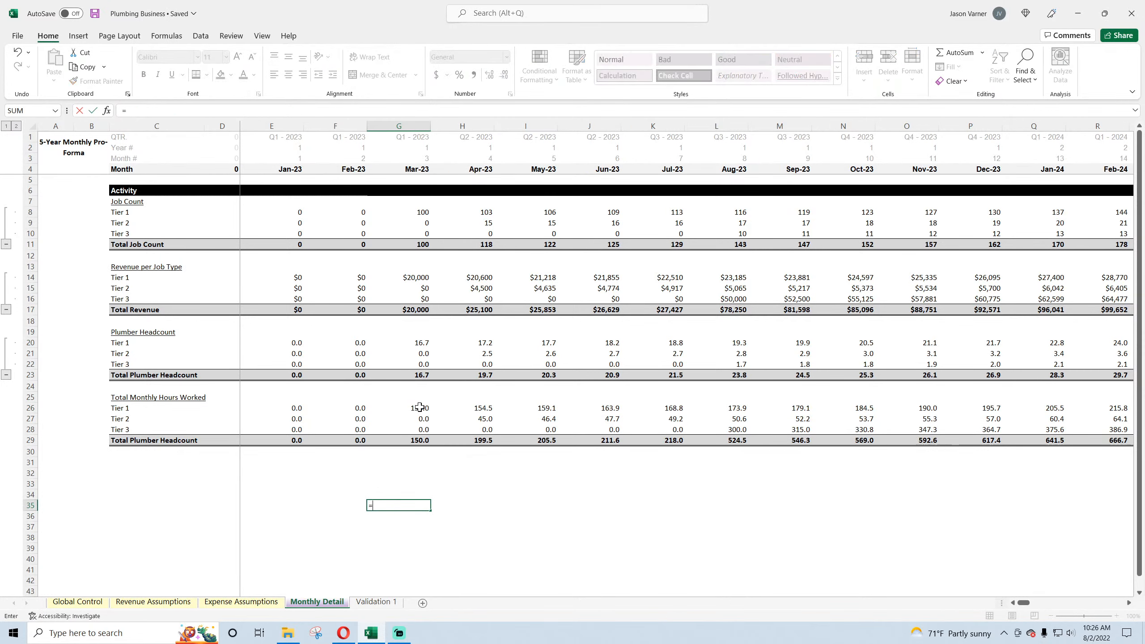
pyautogui.click(419, 408)
pyautogui.write('/')
pyautogui.click(417, 342)
pyautogui.press('Return')
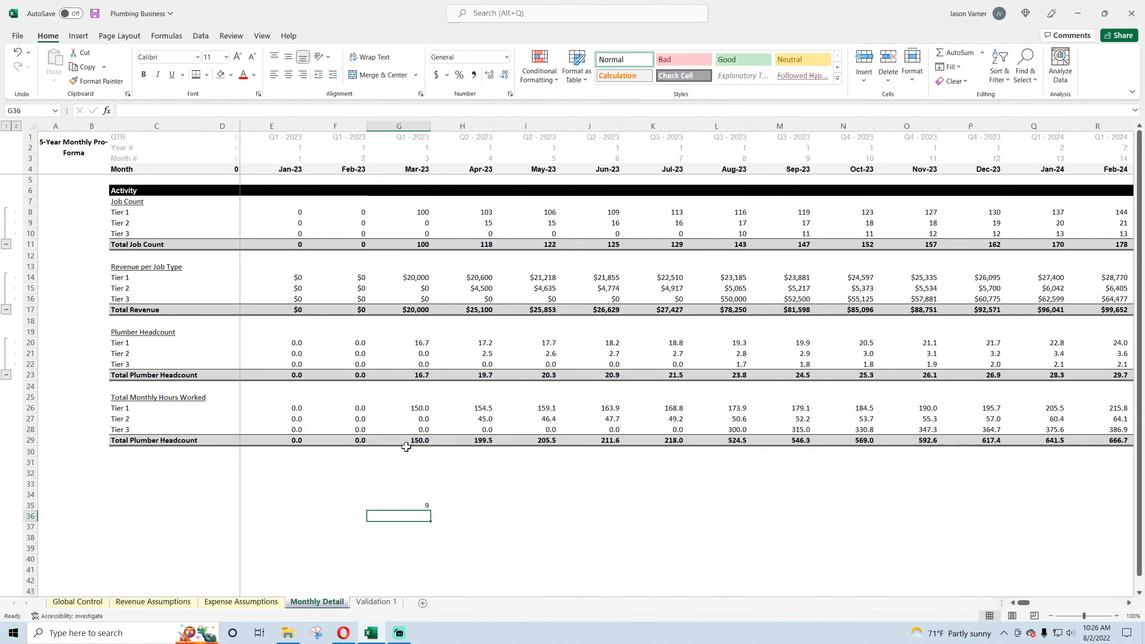
# - Clear the scratch hours-per-plumber formula from G35 and save the workbook
pyautogui.click(415, 504)
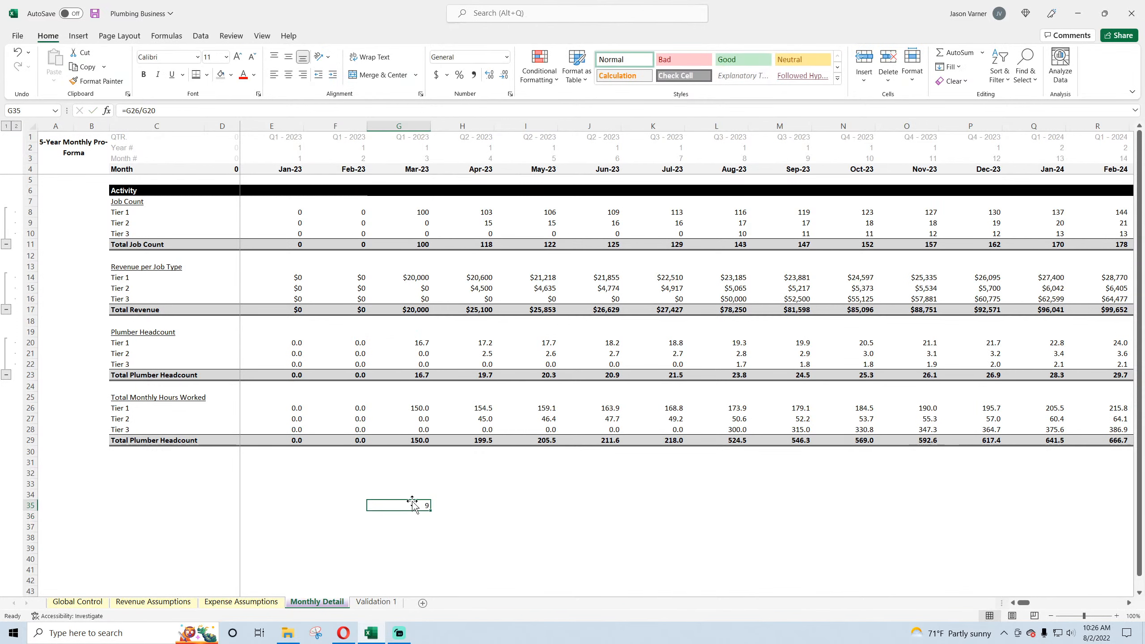
pyautogui.press('Delete')
pyautogui.click(391, 518)
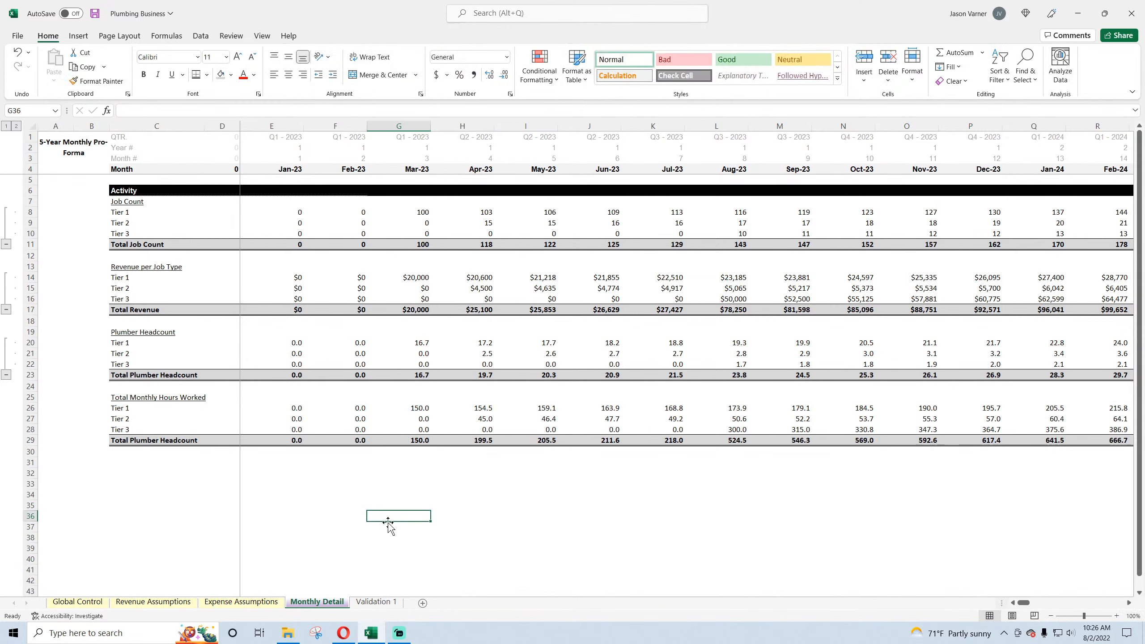
pyautogui.click(96, 14)
# - Set the Tier 1 average jobs per month per plumber in Revenue Assumptions to 17
pyautogui.click(420, 408)
pyautogui.click(154, 603)
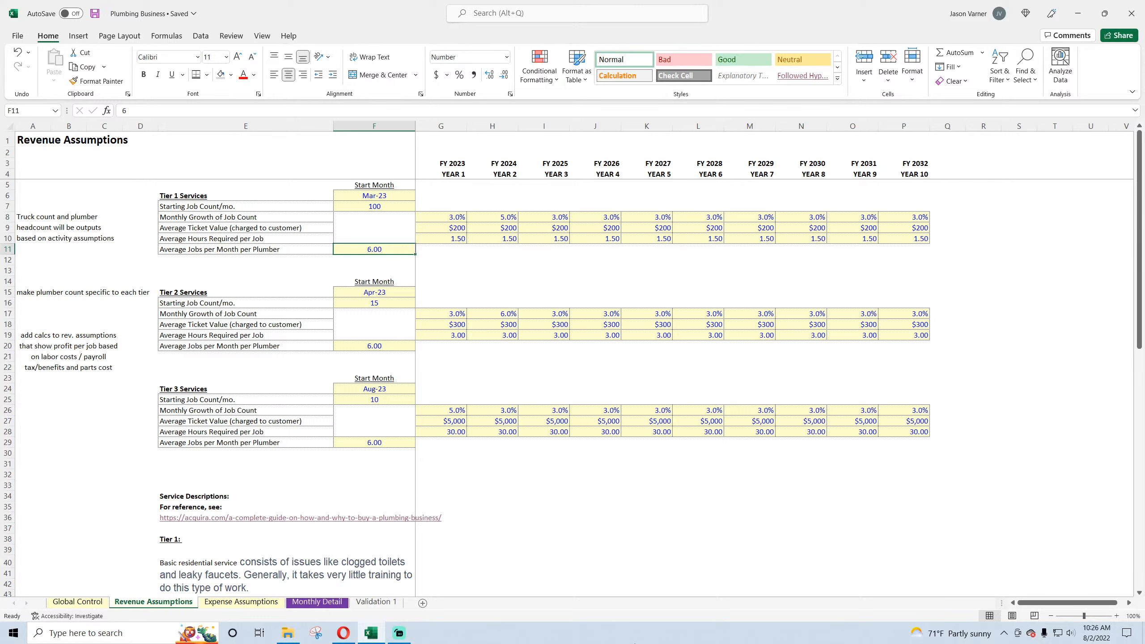
pyautogui.write('17')
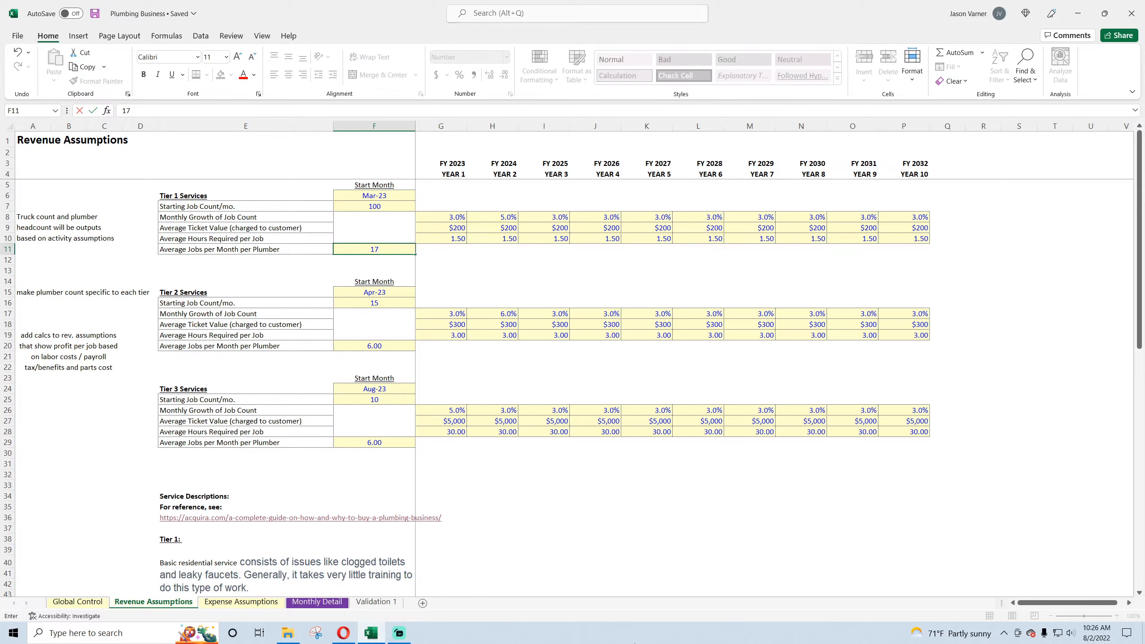
pyautogui.press('Return')
pyautogui.press('Up')
pyautogui.press('Up')
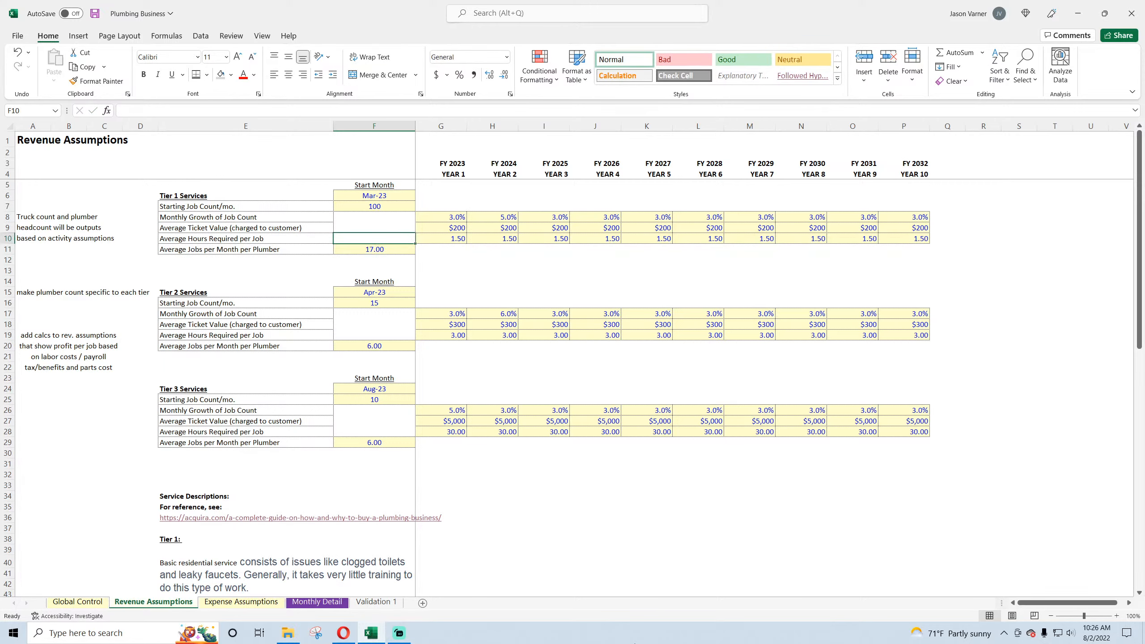
# - Recalculate Tier 1 hours per plumber in Monthly Detail with the scratch formula =G26/G20 in G35
pyautogui.click(314, 605)
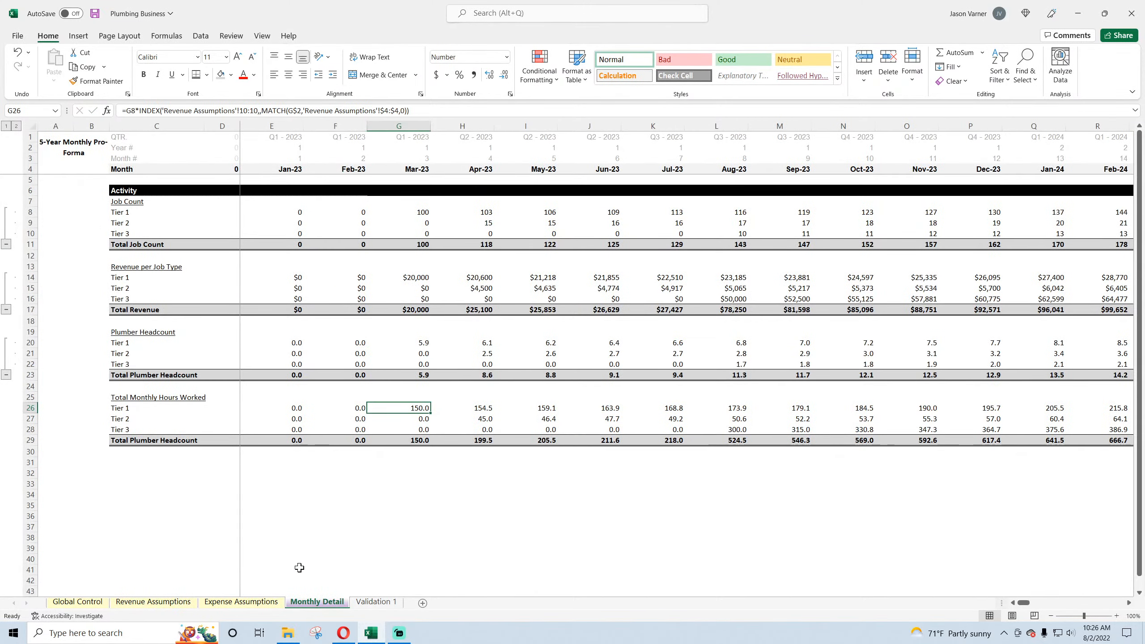
pyautogui.click(411, 505)
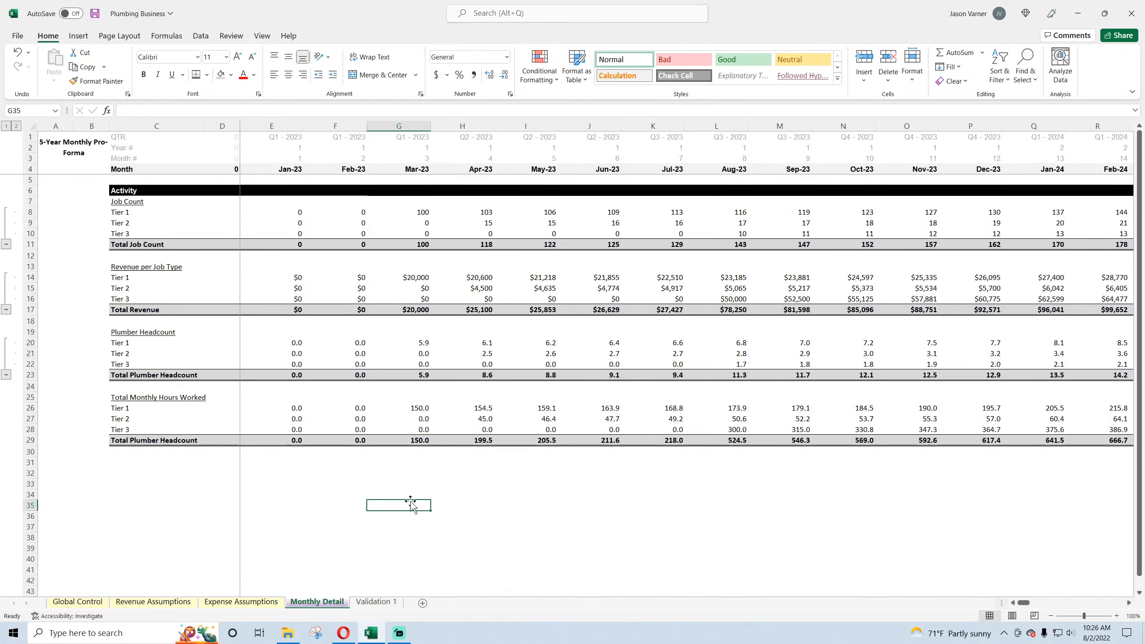
pyautogui.write('=')
pyautogui.click(422, 410)
pyautogui.write('/')
pyautogui.click(421, 343)
pyautogui.press('Return')
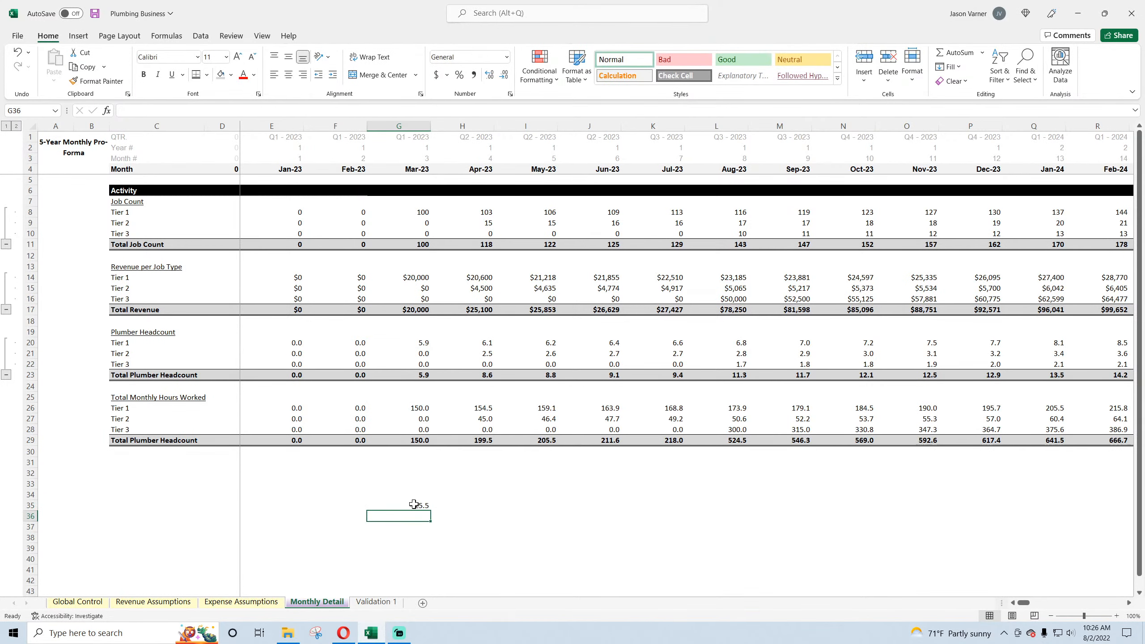
# - Remove the scratch calculation from G35 and save the workbook with the updated Tier 1 assumptions
pyautogui.click(414, 505)
pyautogui.press('BackSpace')
pyautogui.press('Return')
pyautogui.click(95, 14)
# - Switch to the Opera browser to check the YouTube live stream's analytics, and return to the workbook
pyautogui.click(345, 641)
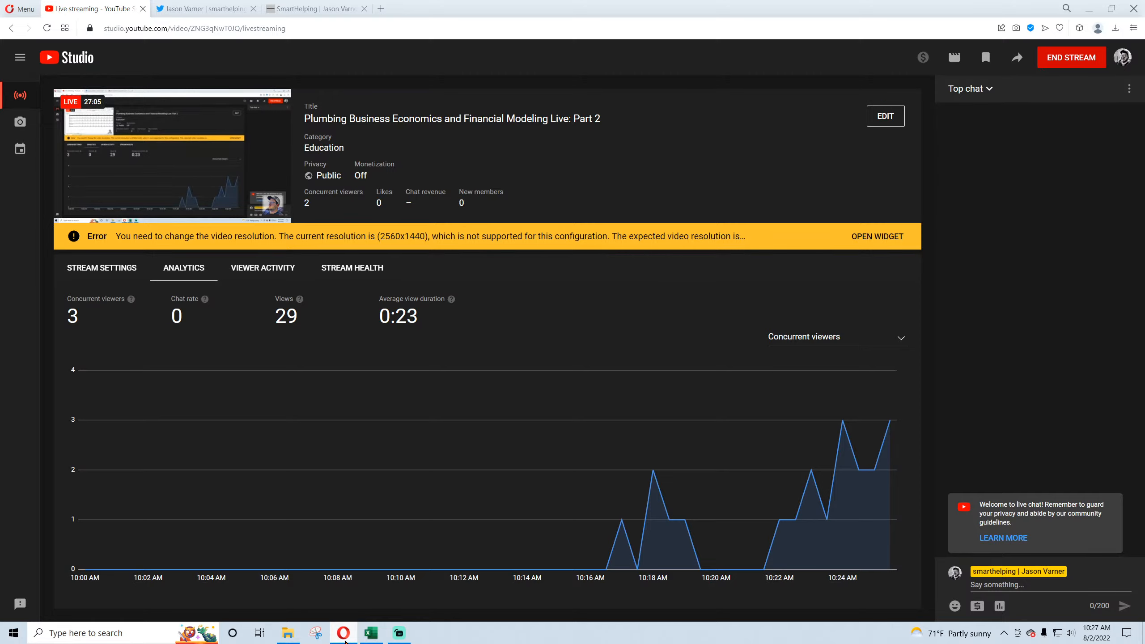
pyautogui.click(344, 634)
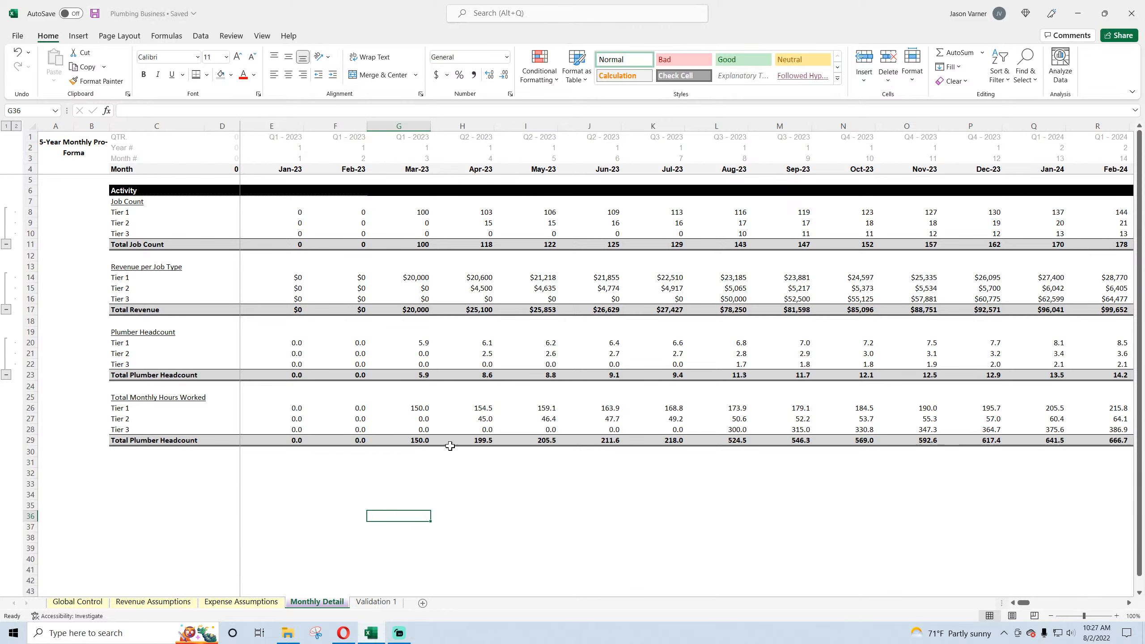
# - Examine the Mar-23 formulas in the Total Monthly Hours Worked and Plumber Headcount sections to compare how they are driven
pyautogui.click(539, 494)
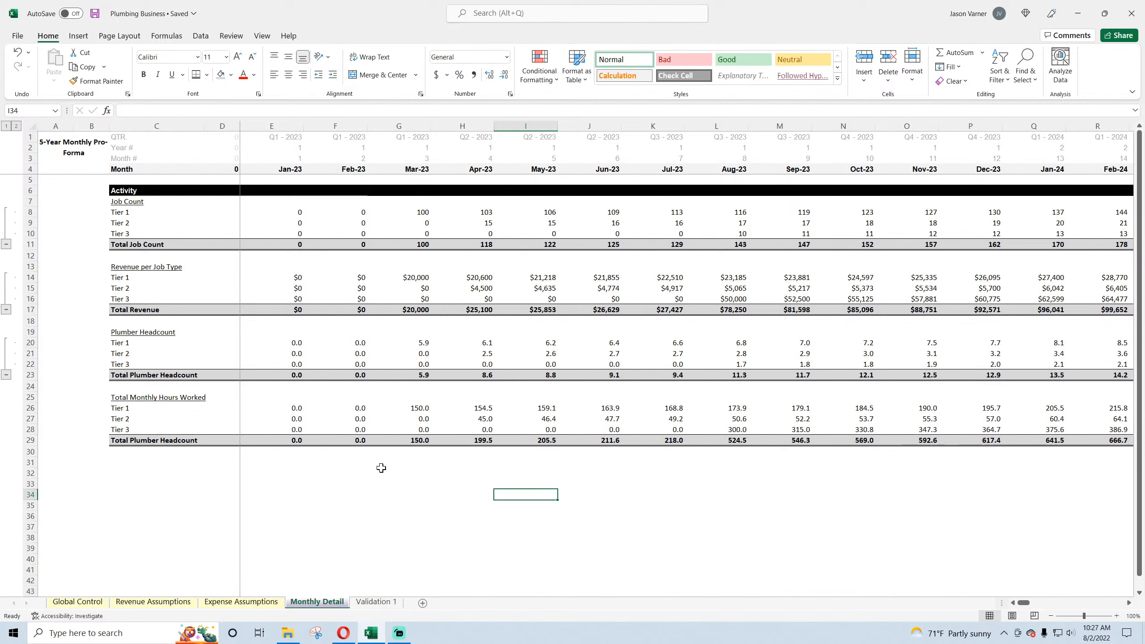
pyautogui.click(428, 473)
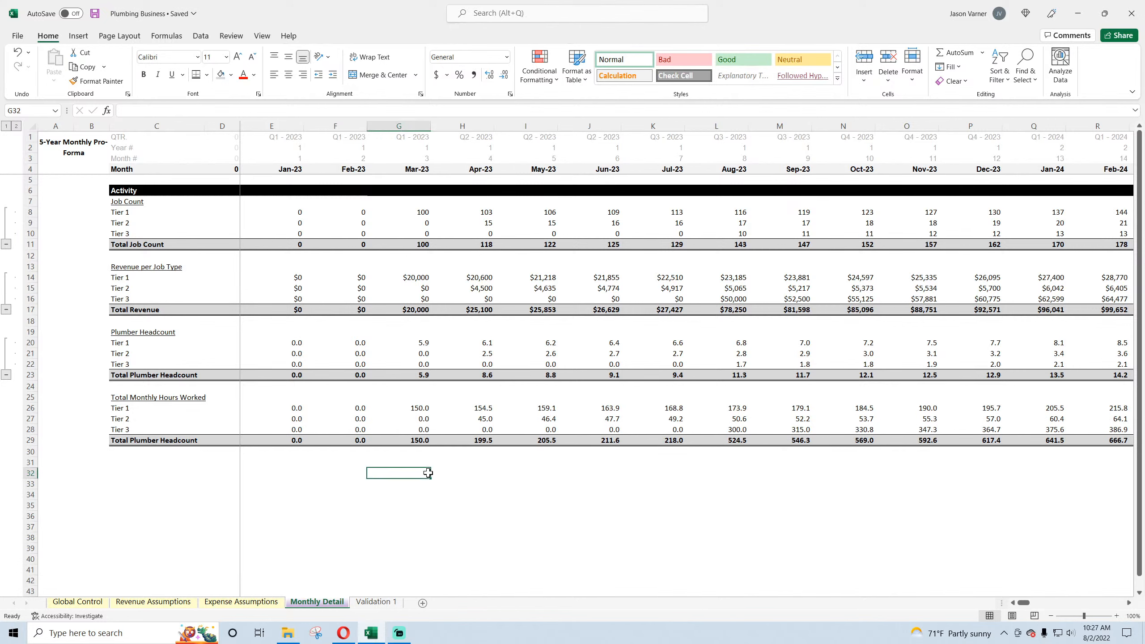
pyautogui.click(420, 408)
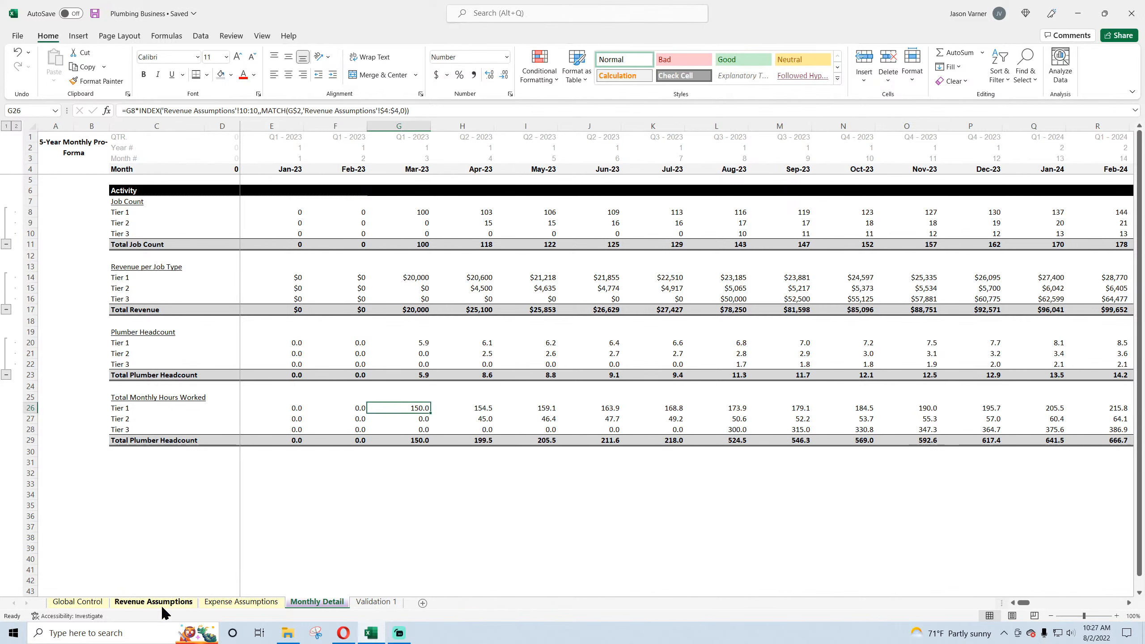
pyautogui.click(519, 525)
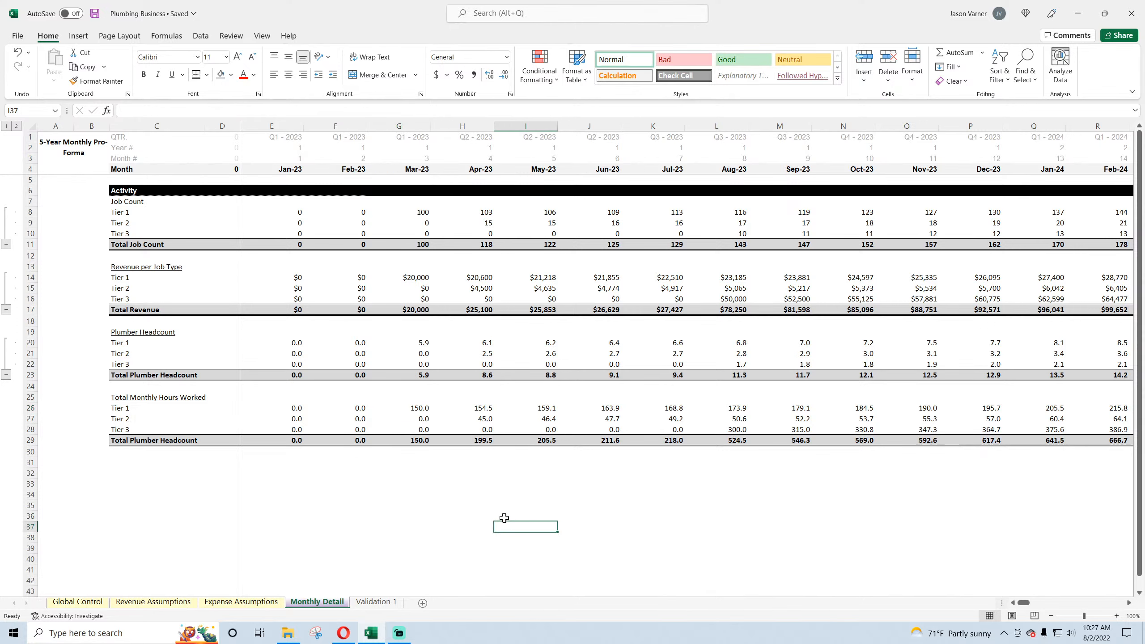
pyautogui.click(398, 516)
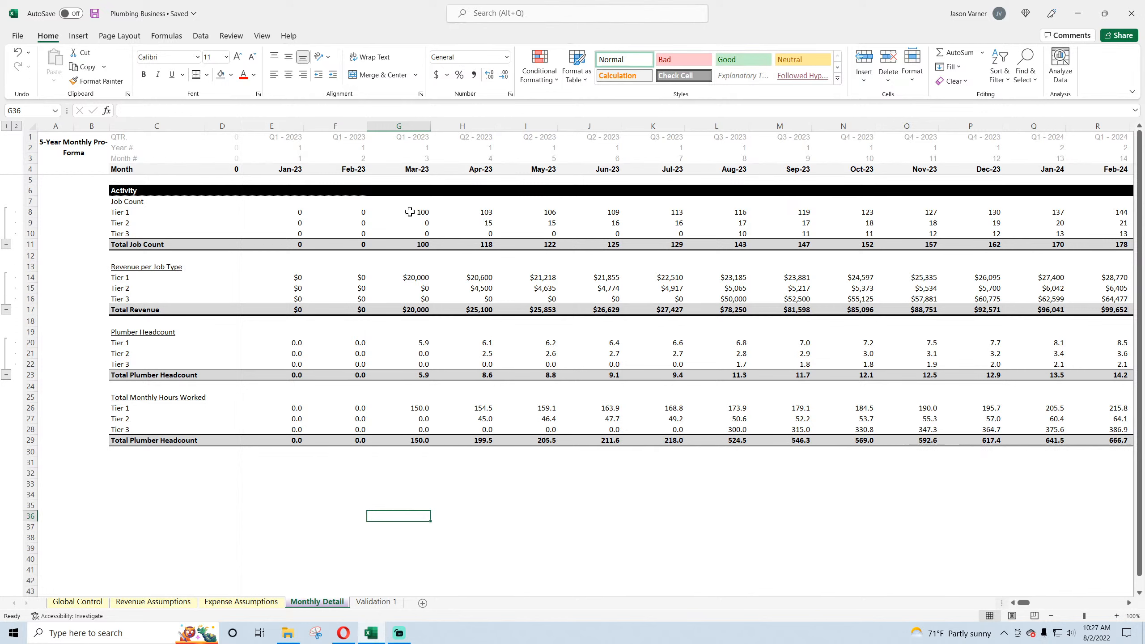
pyautogui.click(422, 409)
pyautogui.click(422, 420)
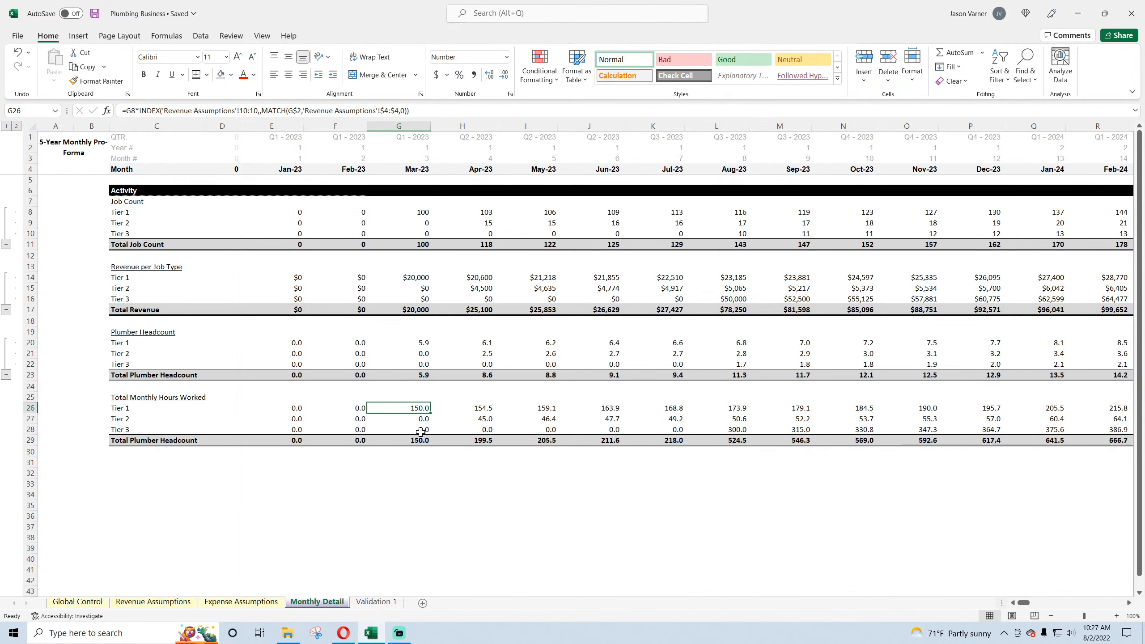
pyautogui.click(422, 430)
pyautogui.click(421, 441)
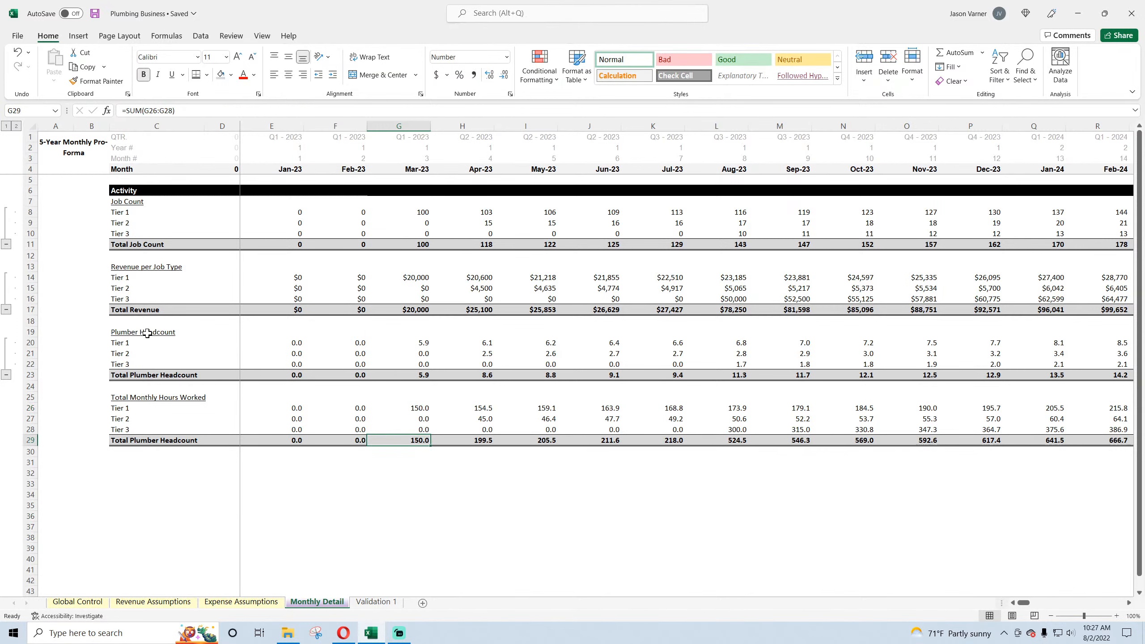
pyautogui.click(421, 344)
pyautogui.click(420, 354)
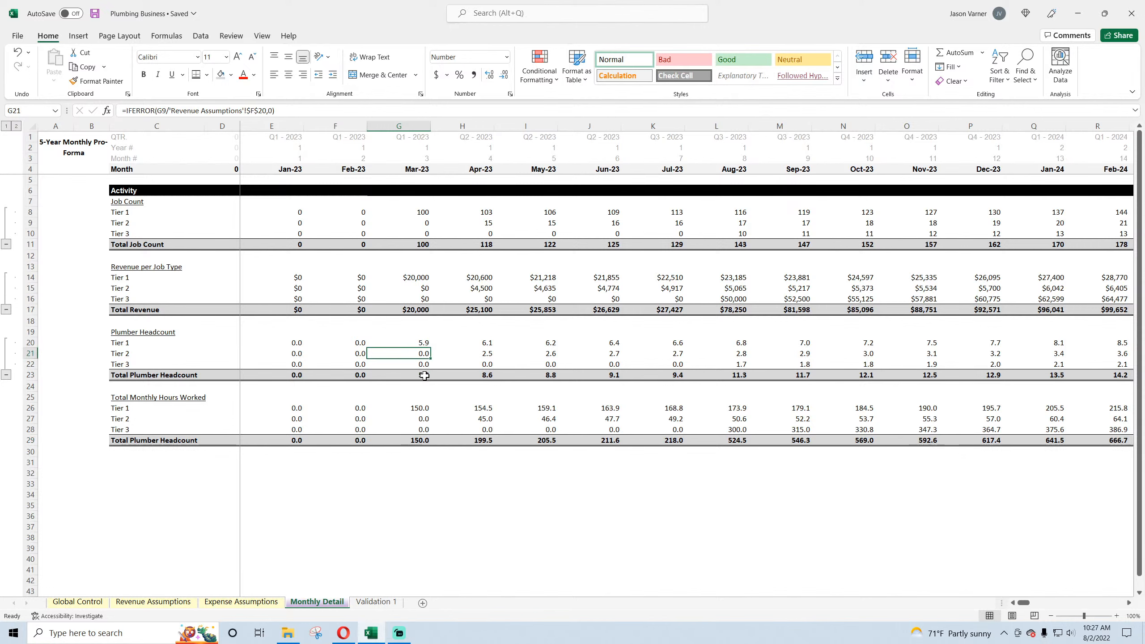
pyautogui.click(422, 344)
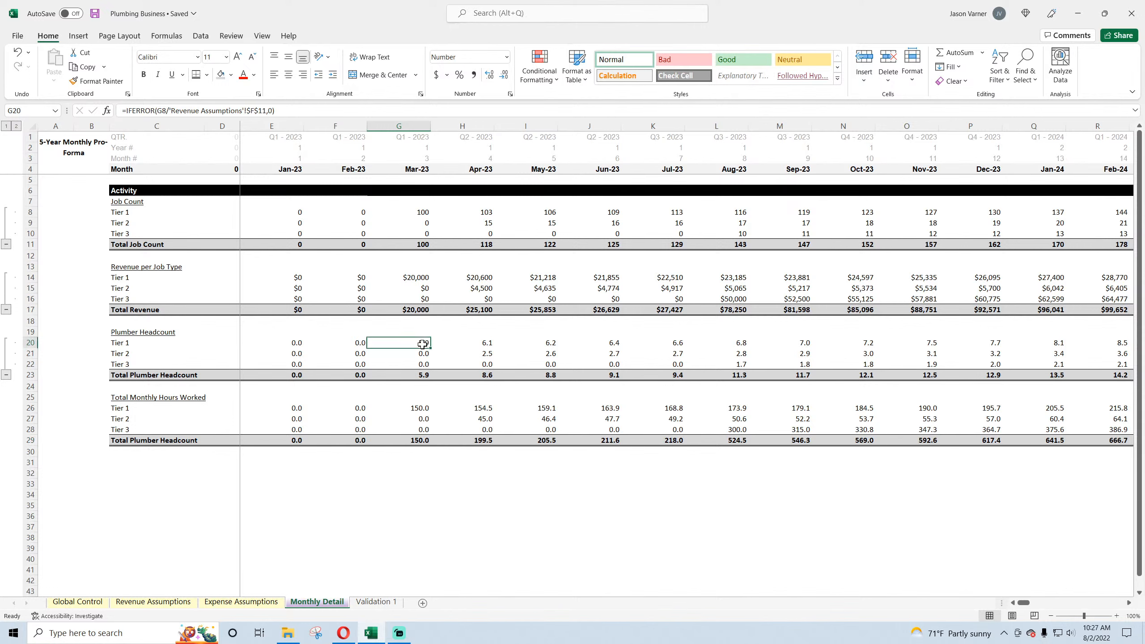
pyautogui.click(417, 407)
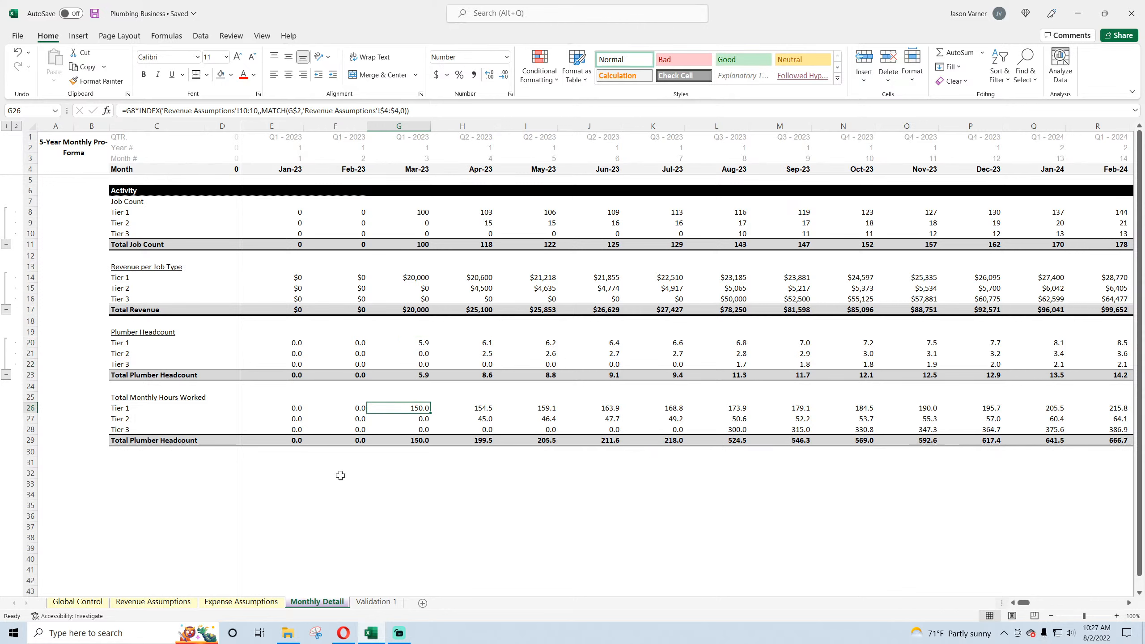
# - Duplicate the Total Monthly Hours Worked section for Jan-23 to Mar-23 (C25:G29) below itself, starting at C31
pyautogui.moveTo(137, 399); pyautogui.dragTo(406, 437)
pyautogui.rightClick(406, 437)
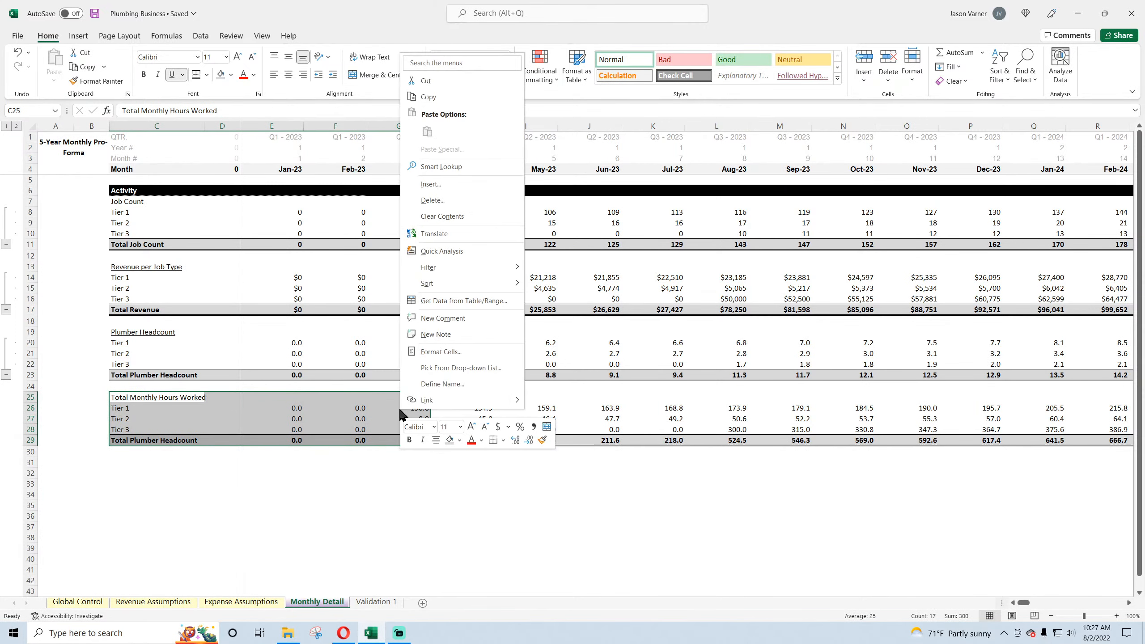
pyautogui.click(426, 98)
pyautogui.click(126, 453)
pyautogui.rightClick(126, 461)
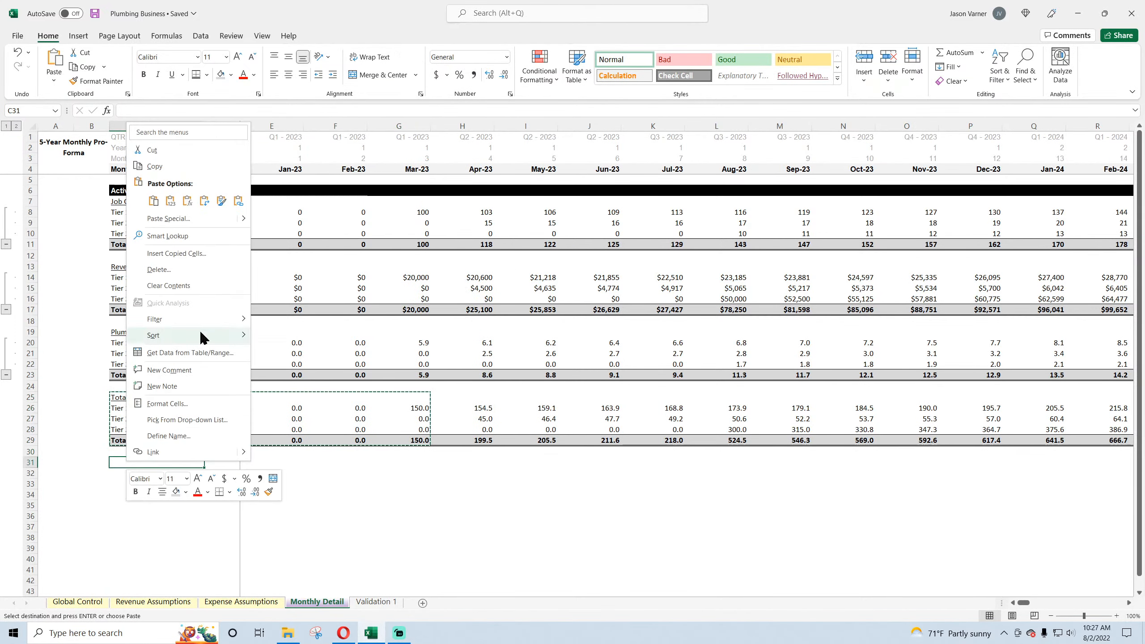
pyautogui.click(153, 201)
# - Rename the copied section's heading in C31 as "Average Hours per Month per Plumber"
pyautogui.click(121, 468)
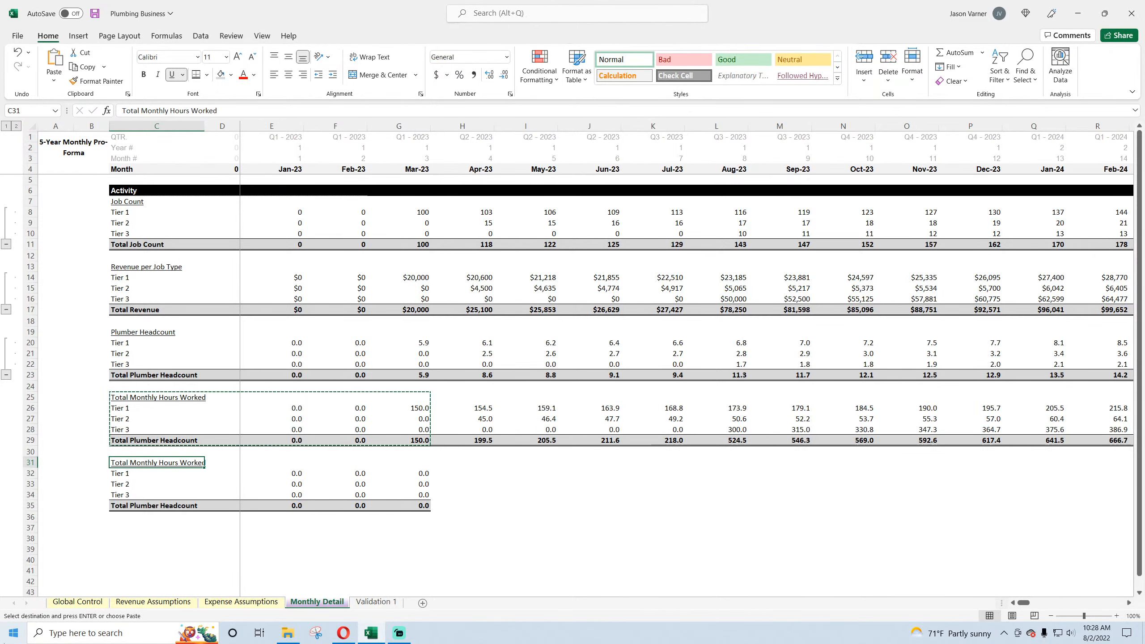
pyautogui.write('To')
pyautogui.press('BackSpace')
pyautogui.press('BackSpace')
pyautogui.press('BackSpace')
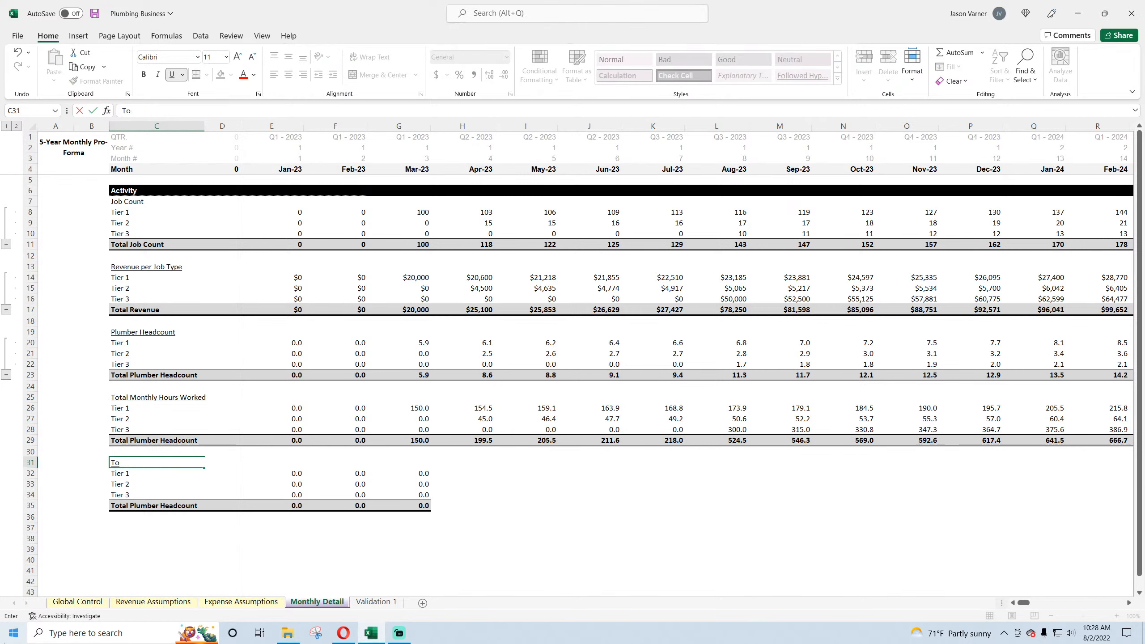
pyautogui.write('Average Hours per Month per Plumber')
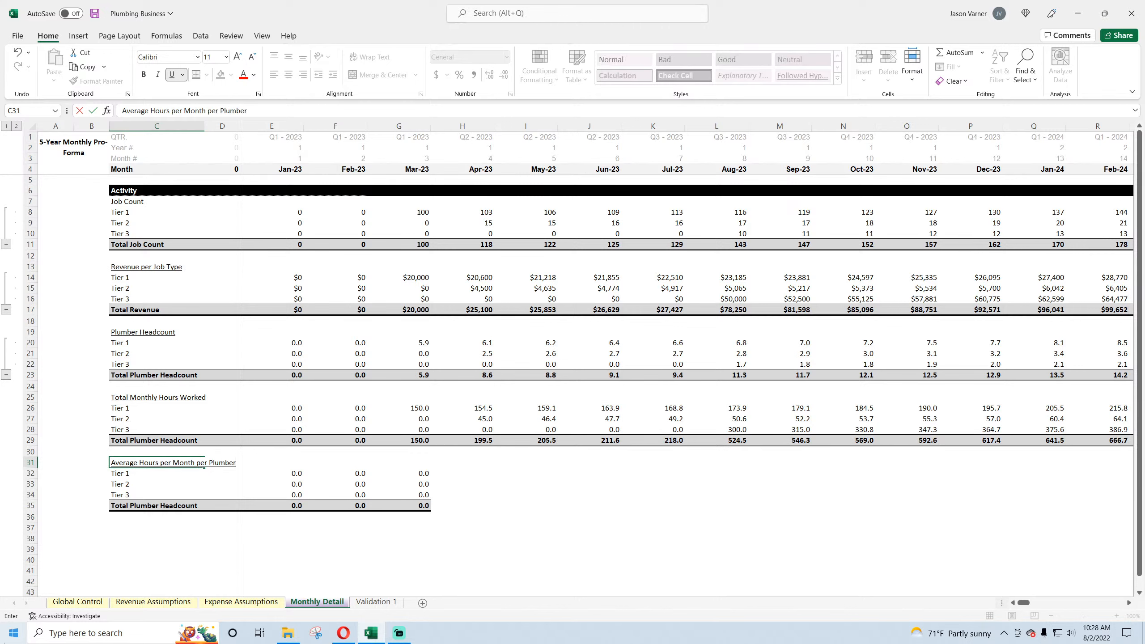
pyautogui.press('Return')
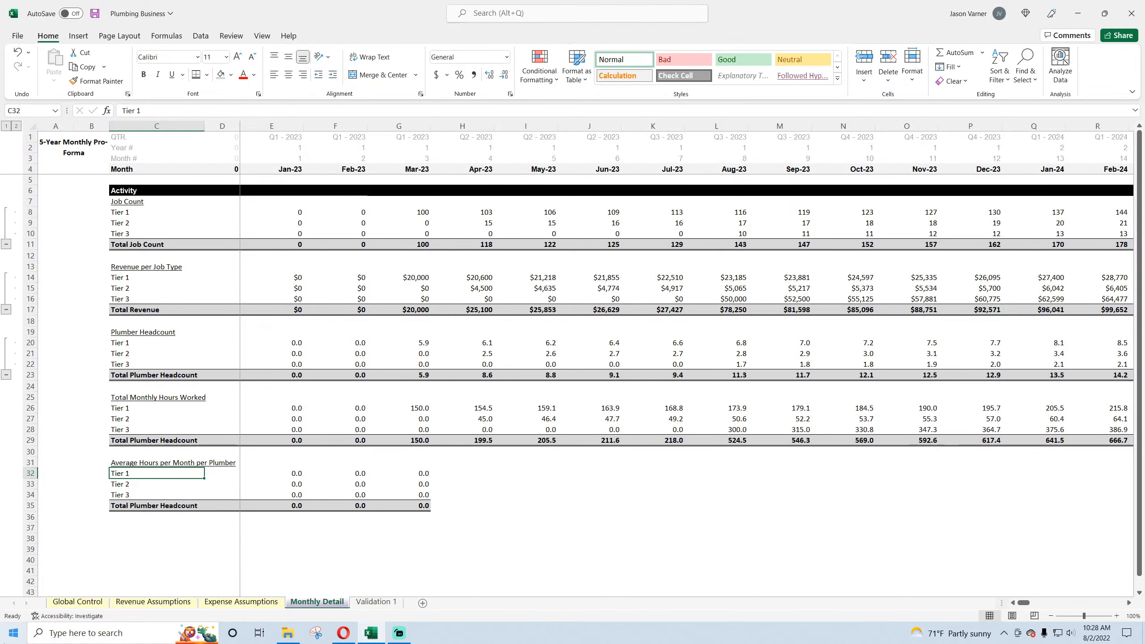
# - Calculate Tier 1's Jan-23 average hours per plumber in E32 with the formula =E26/E20
pyautogui.click(293, 471)
pyautogui.write('=')
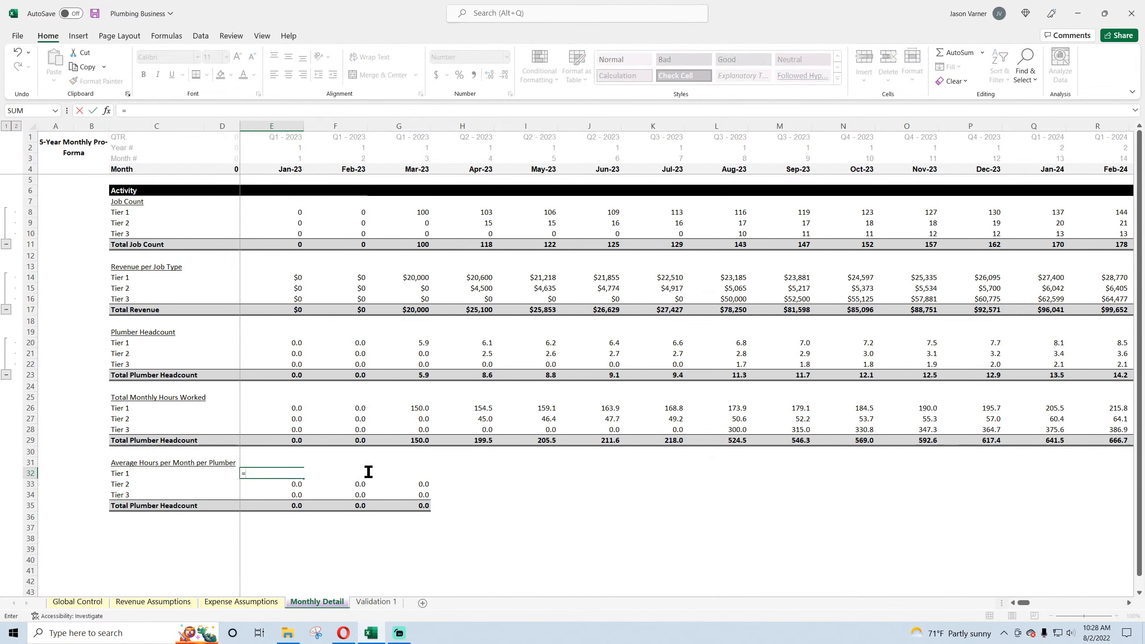
pyautogui.click(292, 406)
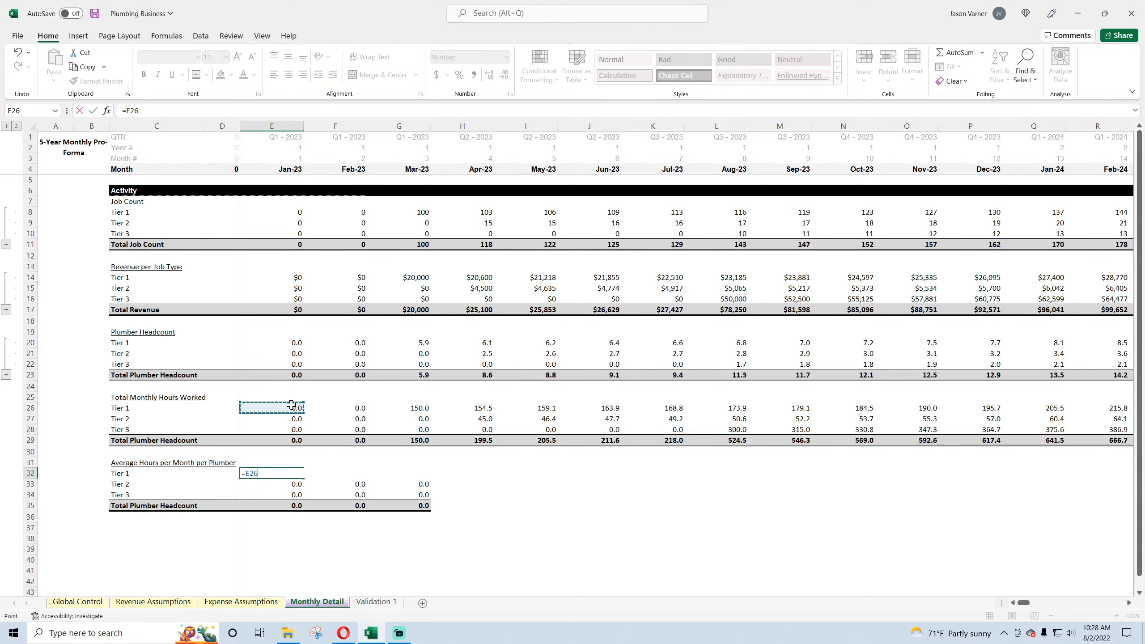
pyautogui.write('/')
pyautogui.click(295, 344)
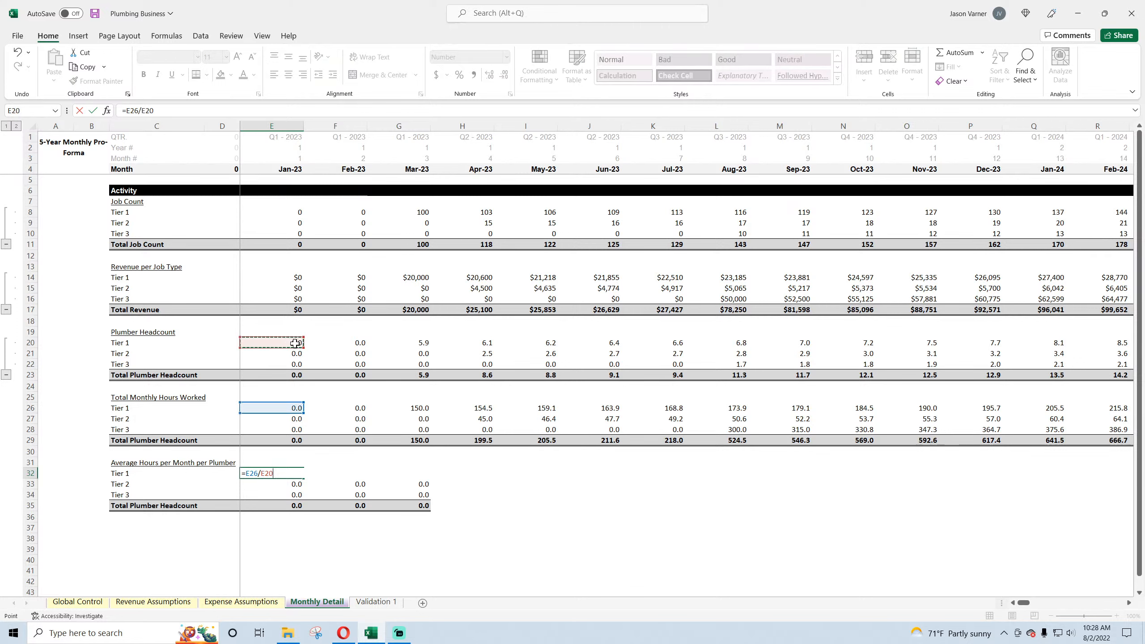
pyautogui.press('Return')
# - Wrap the E32 formula in IFERROR so that it reads =IFERROR(E26/E20,0)
pyautogui.click(295, 473)
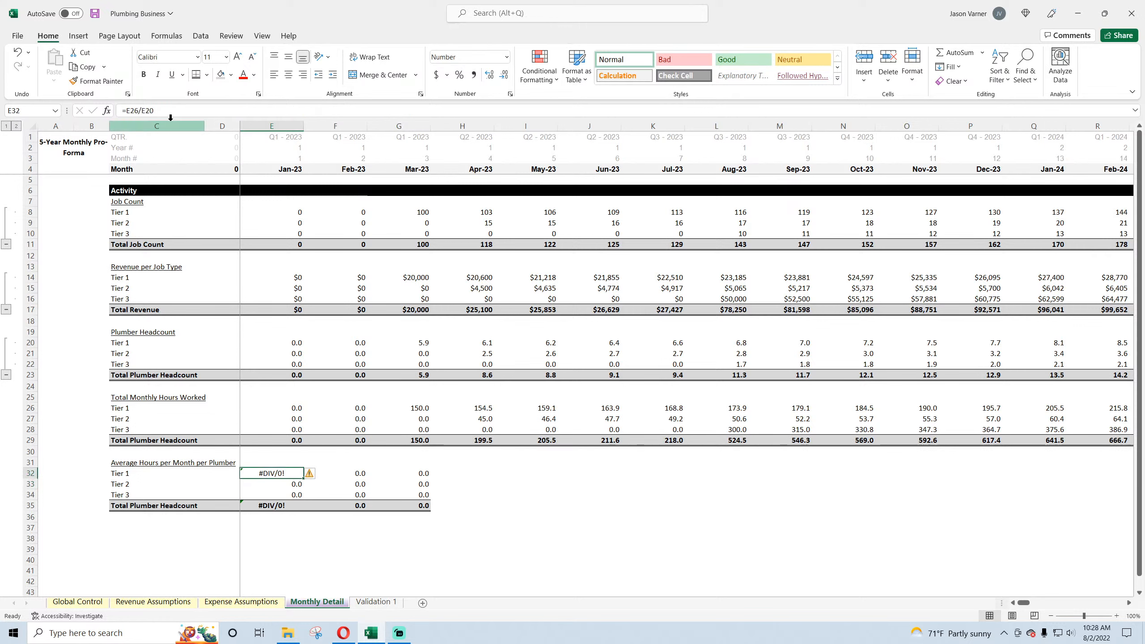
pyautogui.click(127, 113)
pyautogui.write('iferror')
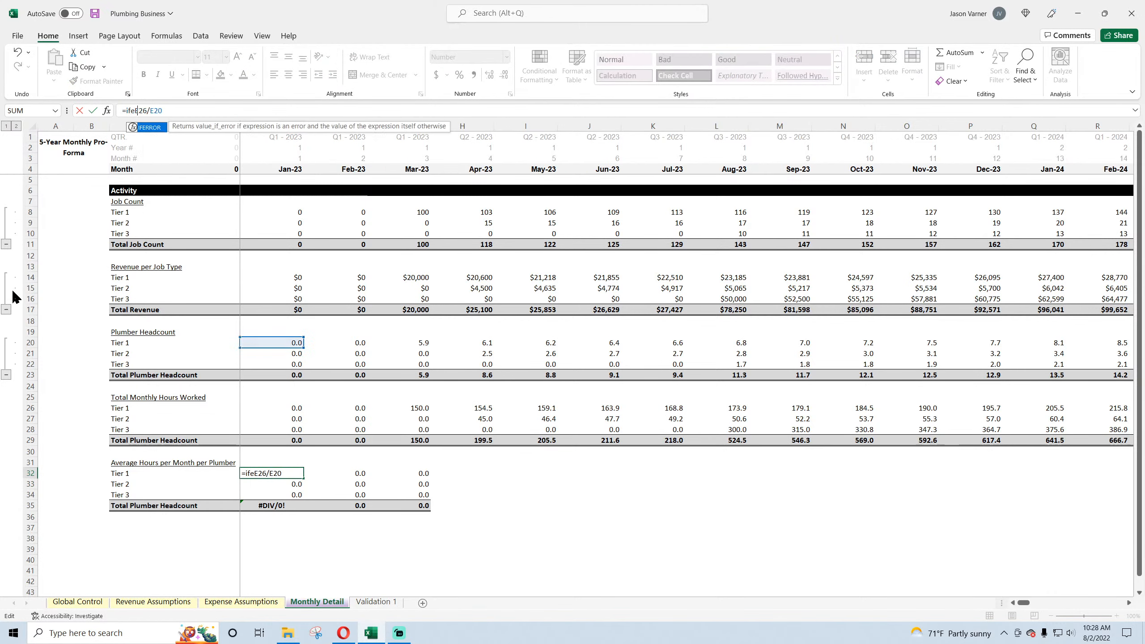
pyautogui.write('(')
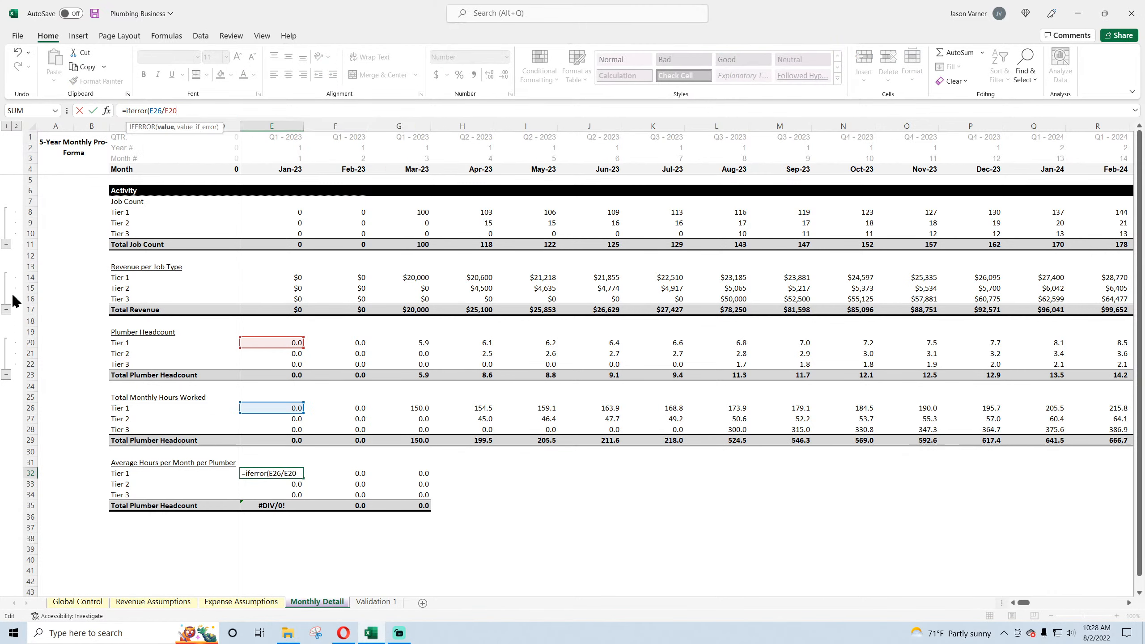
pyautogui.write(',0)')
pyautogui.press('Return')
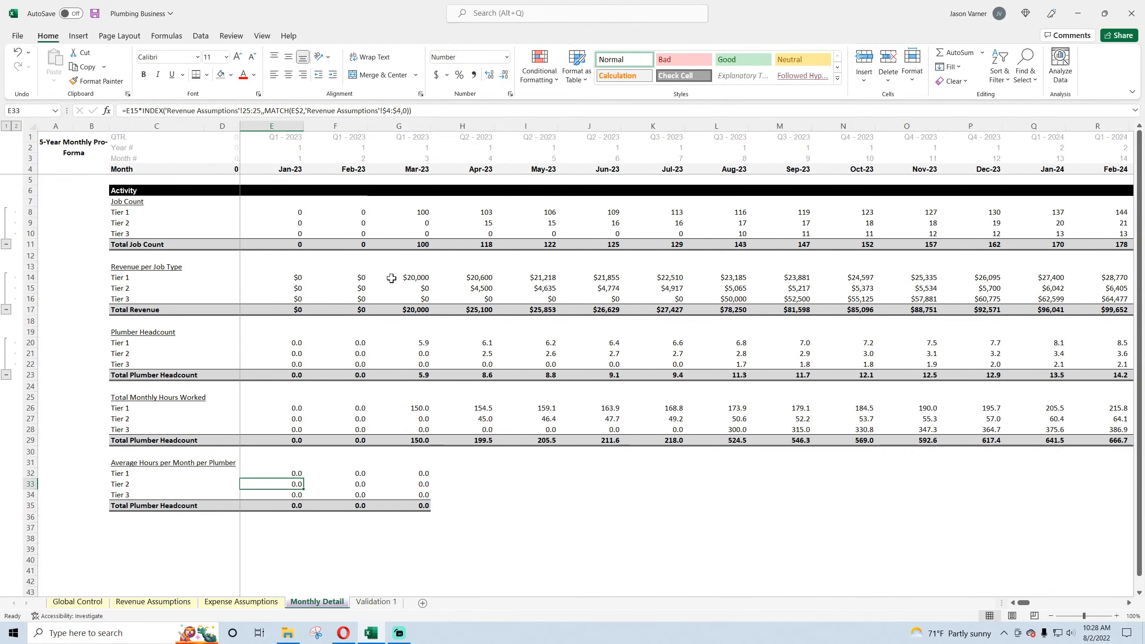
# - Fill the E32 formula down to Tier 3 and across through Sep-23 in the Average Hours per Month per Plumber section
pyautogui.click(293, 473)
pyautogui.moveTo(304, 479); pyautogui.dragTo(809, 499)
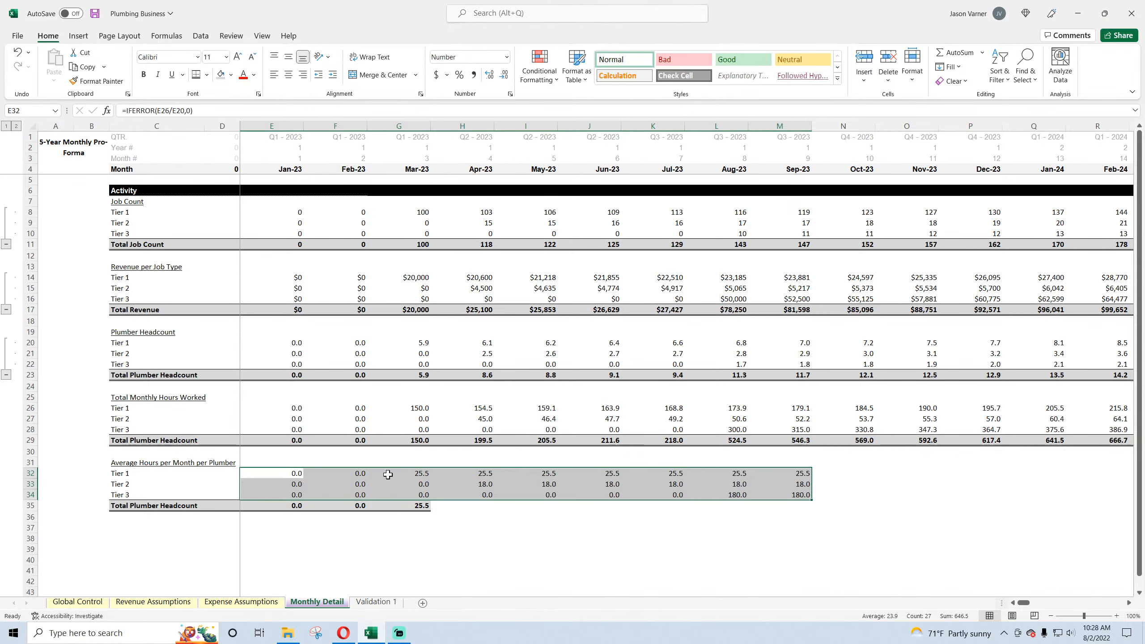
pyautogui.click(417, 473)
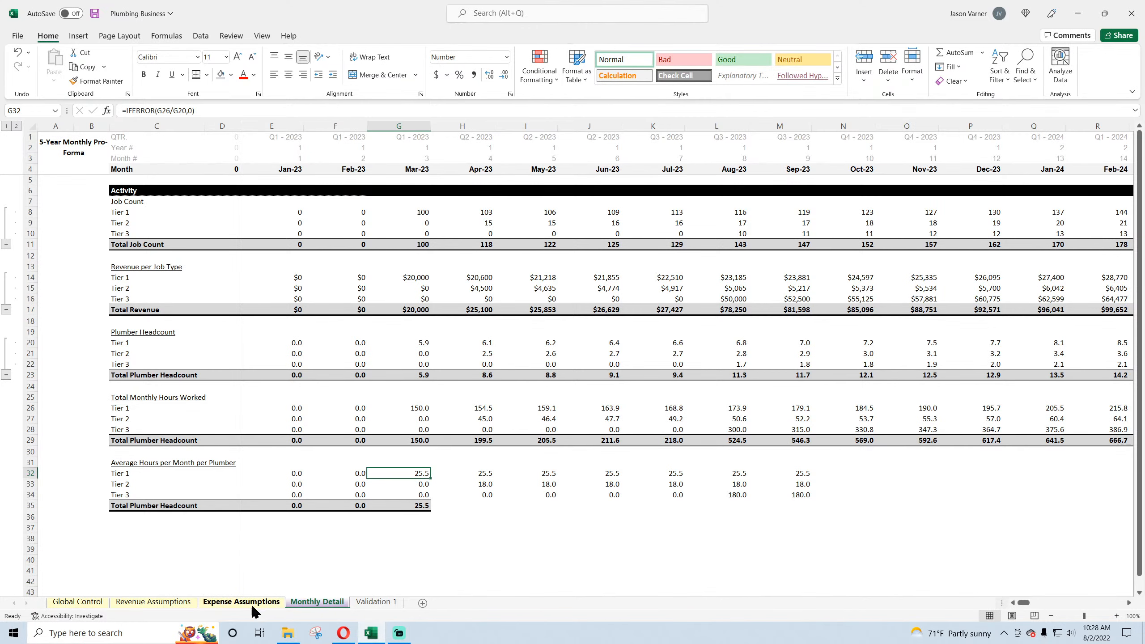
# - Review Tier 1's starting job count, jobs per month per plumber and hours required per job in Revenue Assumptions
pyautogui.click(177, 603)
pyautogui.click(387, 207)
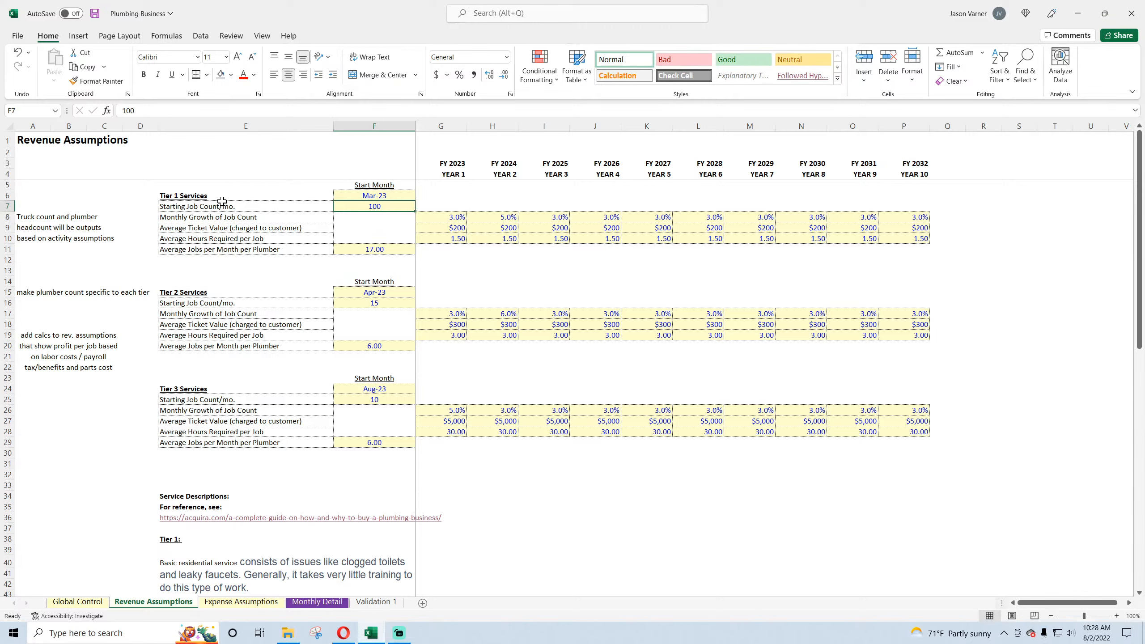
pyautogui.click(378, 252)
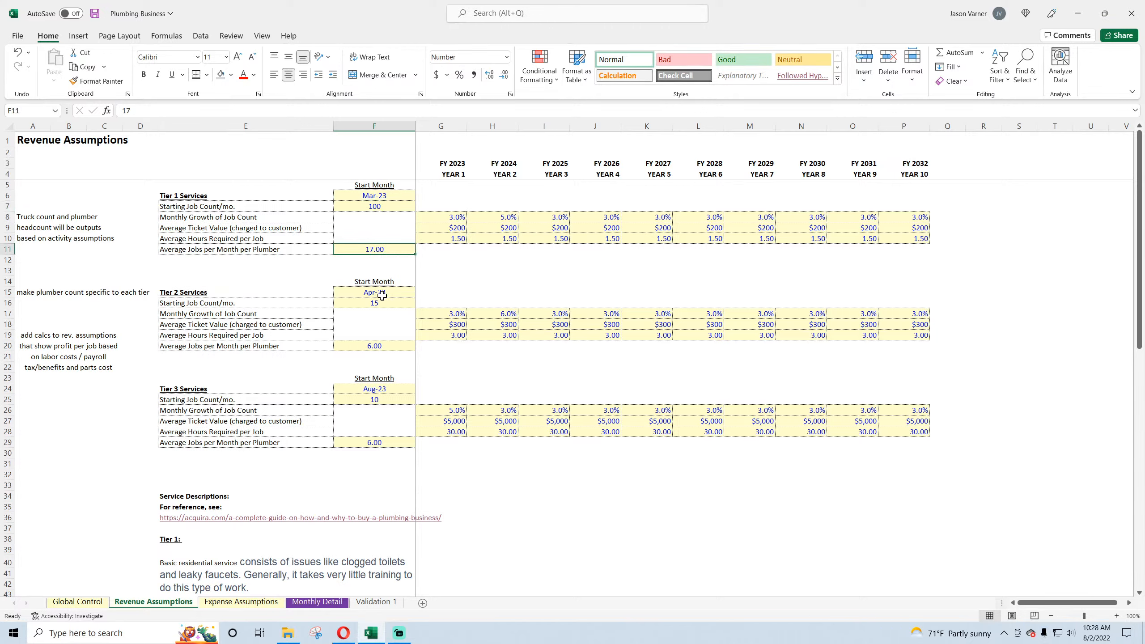
pyautogui.click(448, 238)
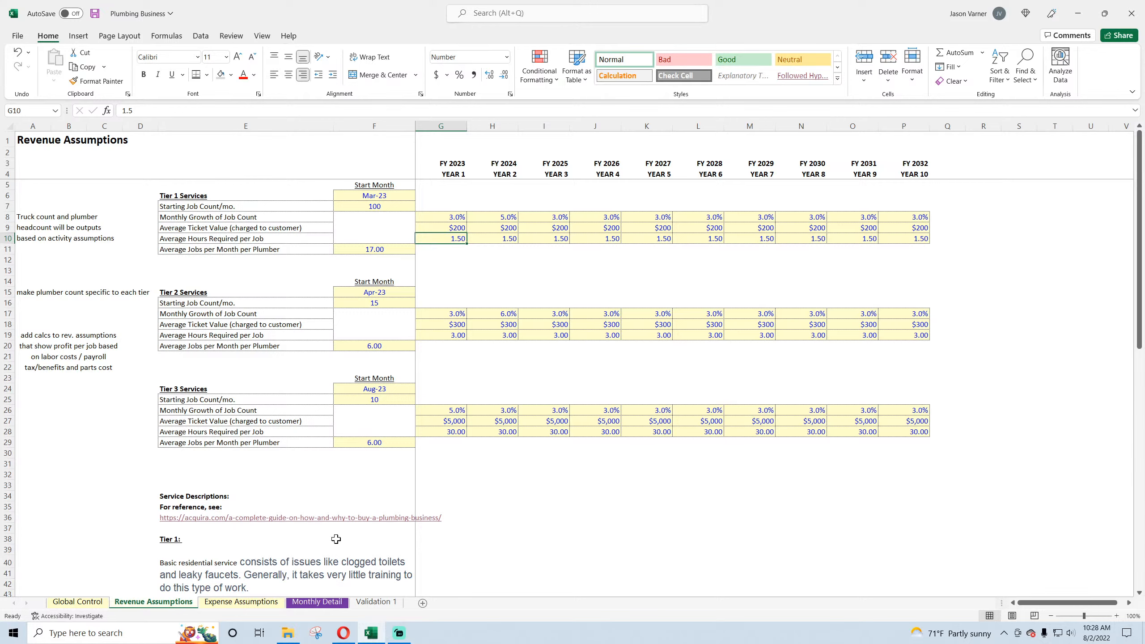
# - Extend the average hours section in Monthly Detail, including its total row, from Mar-23 through Dec-23 and save the workbook
pyautogui.click(317, 601)
pyautogui.moveTo(424, 471); pyautogui.dragTo(592, 507)
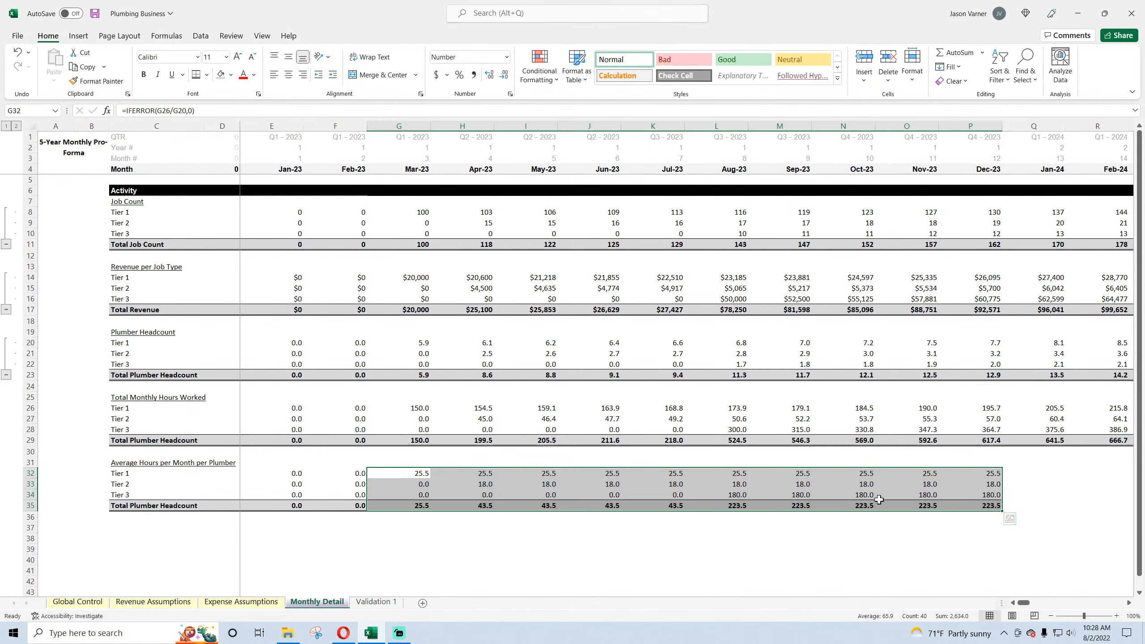
pyautogui.click(415, 278)
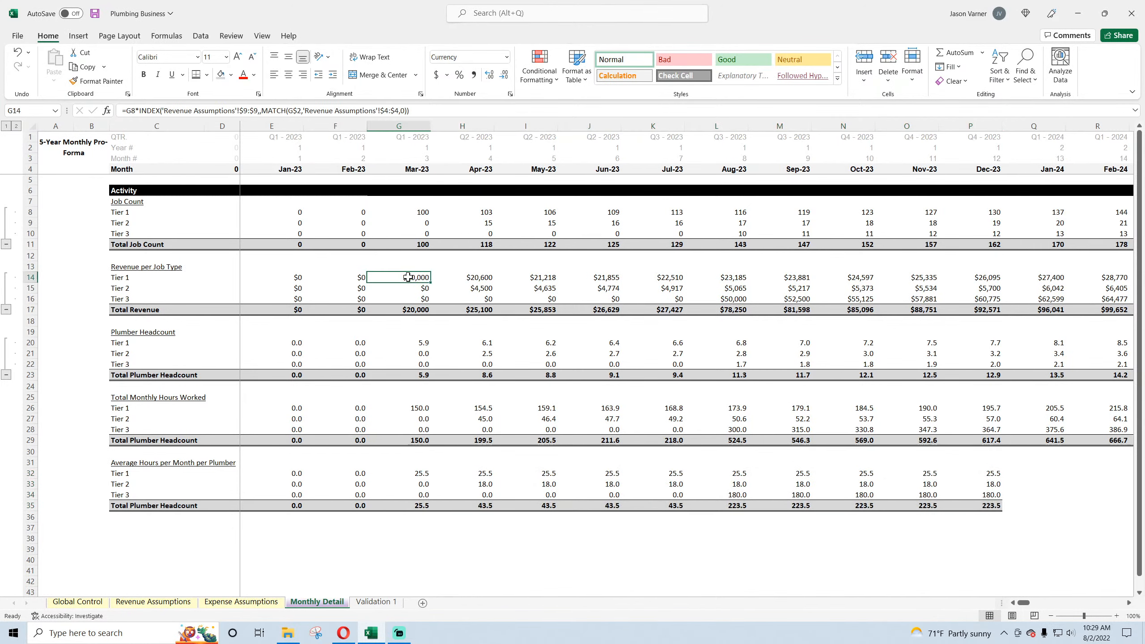
pyautogui.click(175, 603)
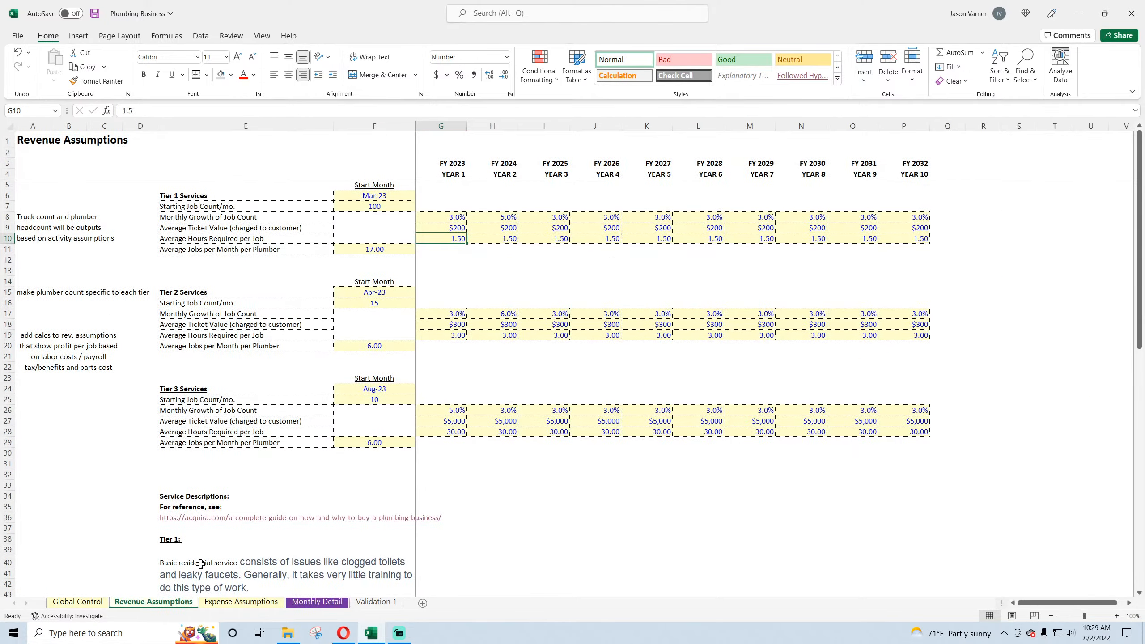
pyautogui.click(235, 603)
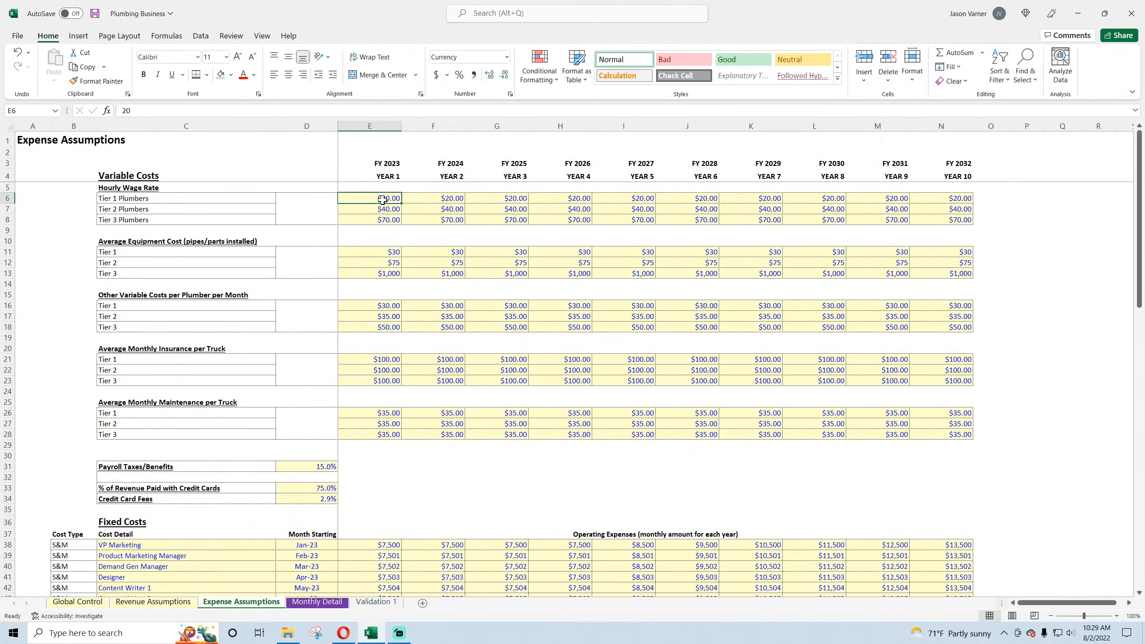
pyautogui.click(317, 602)
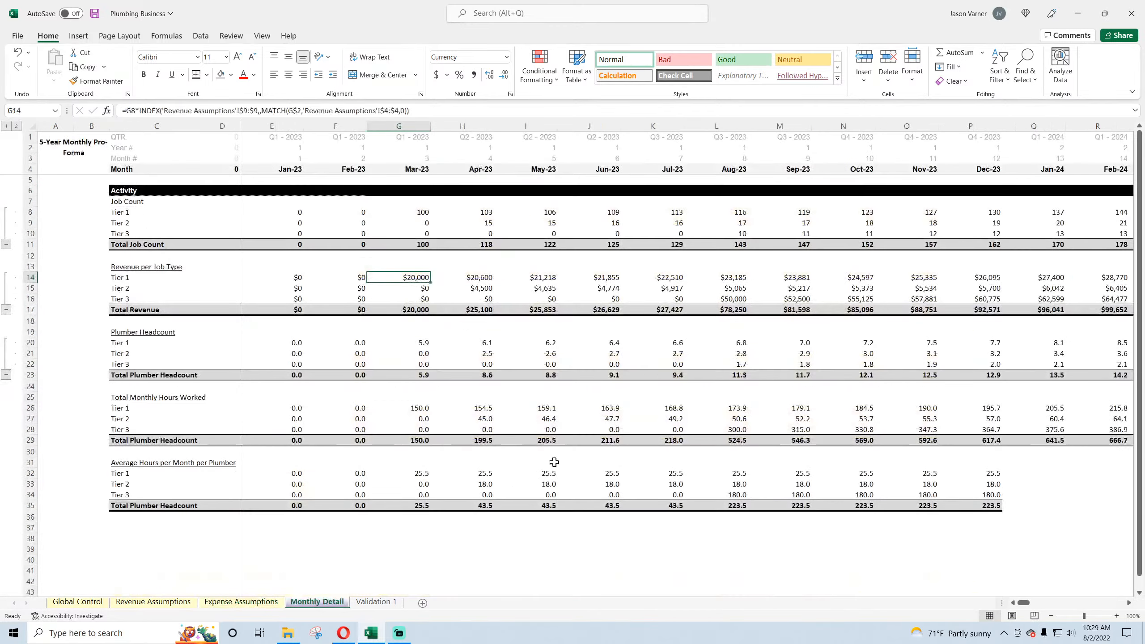
pyautogui.click(95, 13)
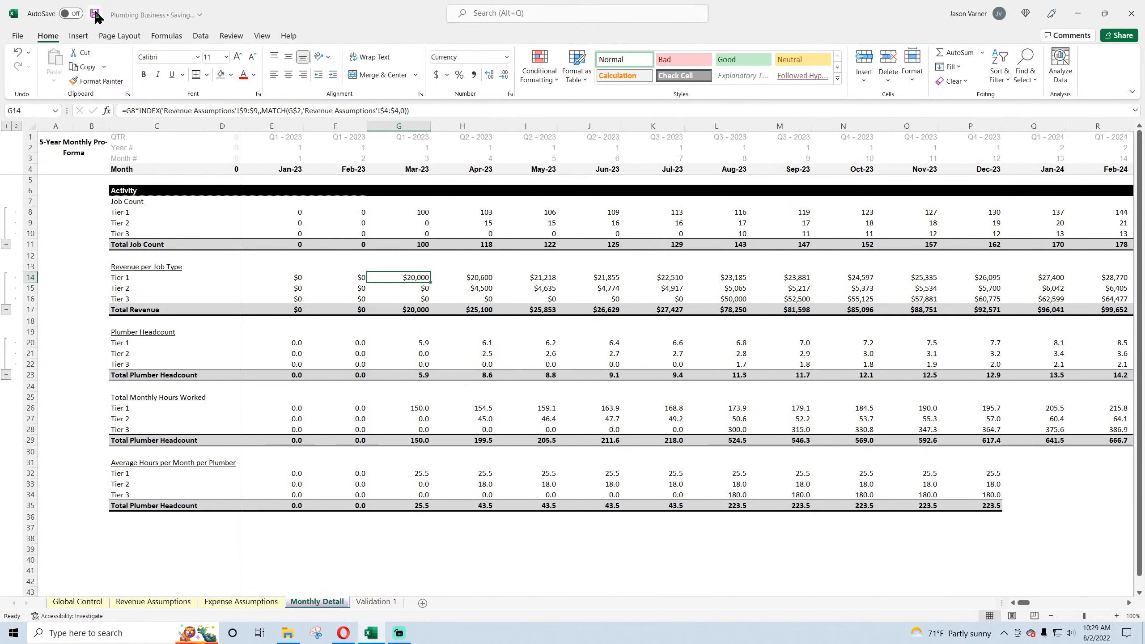
# - Extend the average hours rows and their total row through Dec-32, and save the workbook
pyautogui.moveTo(527, 469); pyautogui.dragTo(1065, 501)
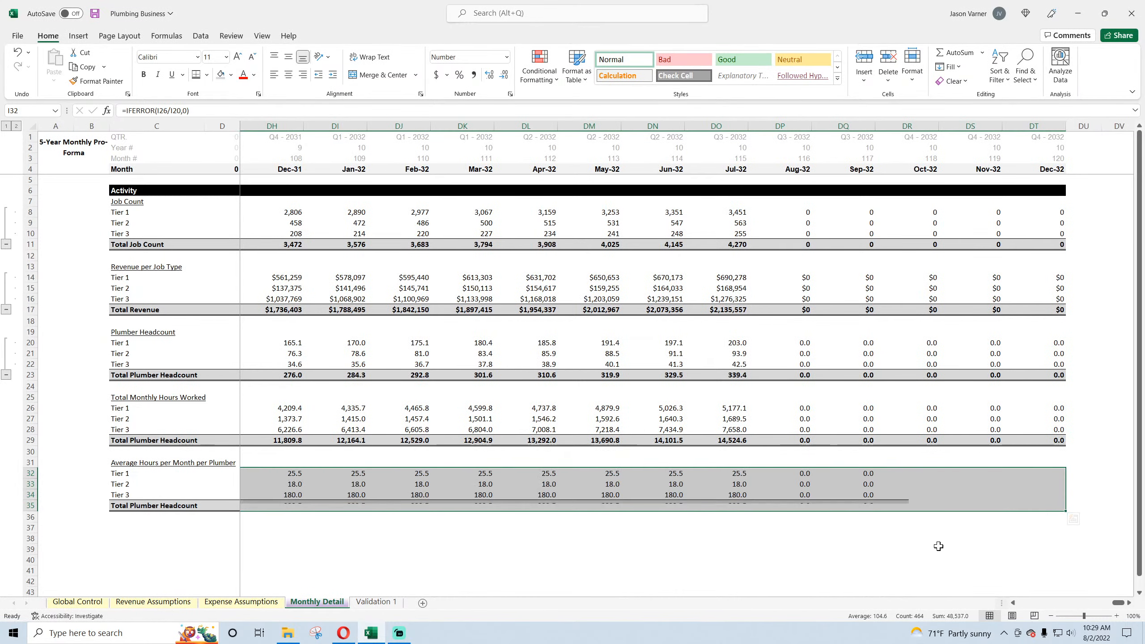
pyautogui.click(936, 548)
pyautogui.moveTo(1116, 607); pyautogui.dragTo(1021, 607)
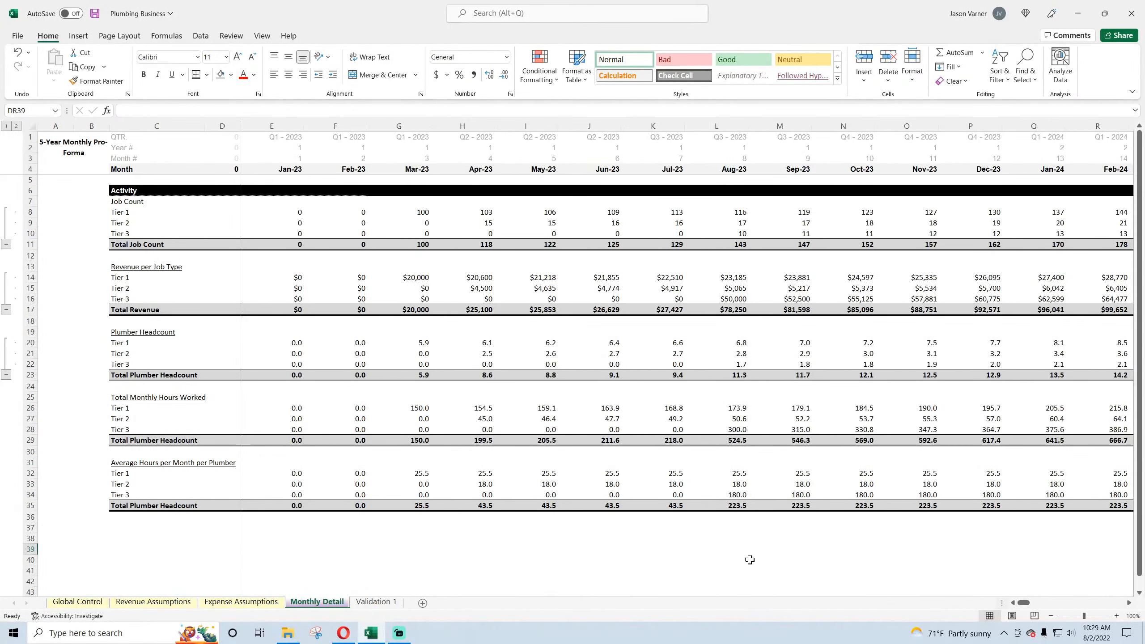
pyautogui.click(755, 560)
pyautogui.click(95, 13)
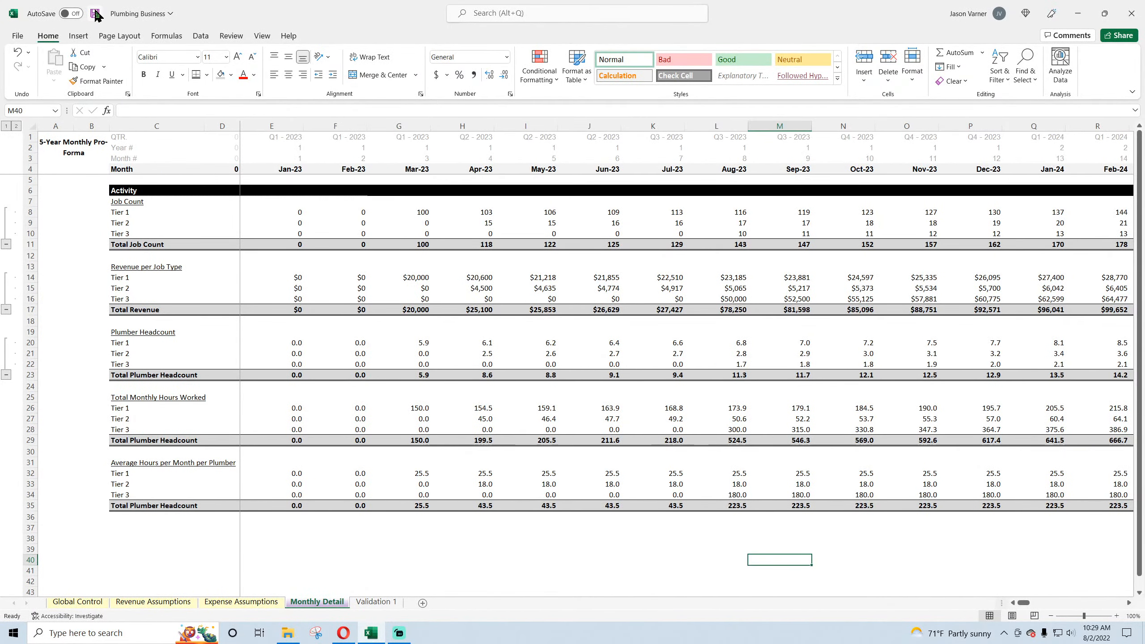
# - Examine the Aug-23 Tier 3 average hours formula and the Tier 3 hours per job and starting job count assumptions behind it
pyautogui.click(351, 559)
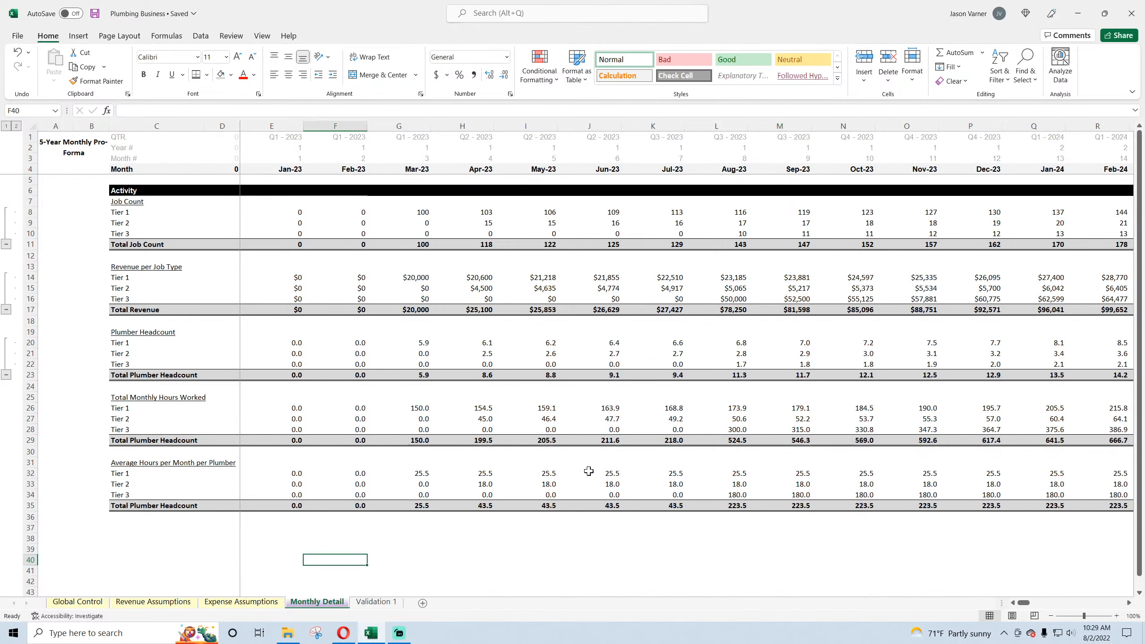
pyautogui.click(541, 484)
pyautogui.click(715, 484)
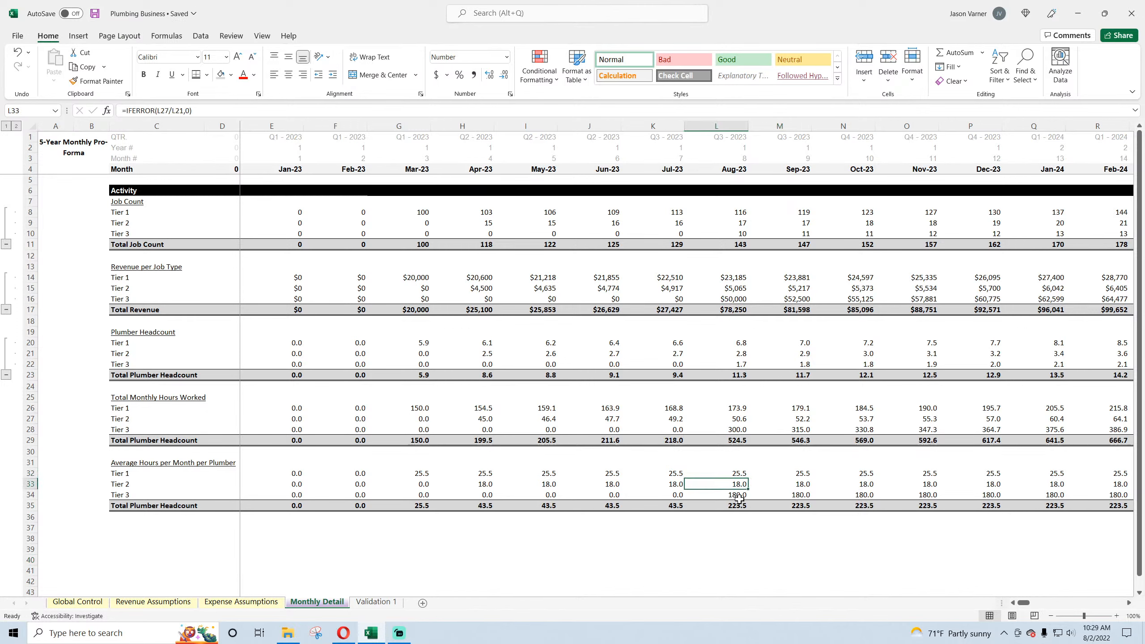
pyautogui.click(740, 495)
pyautogui.doubleClick(737, 494)
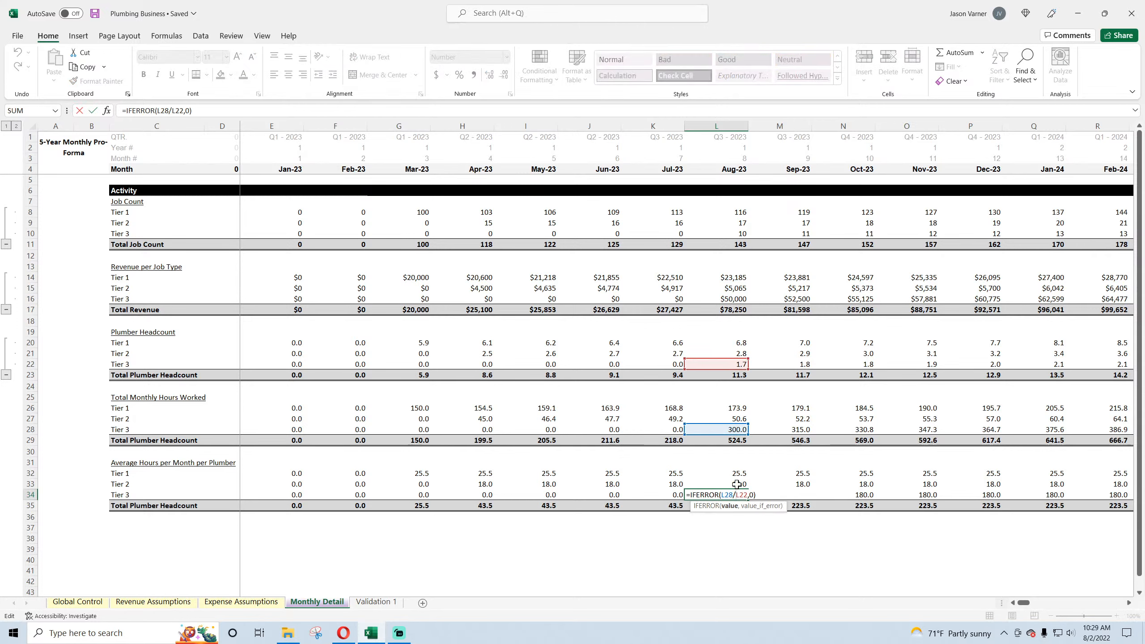
pyautogui.press('Escape')
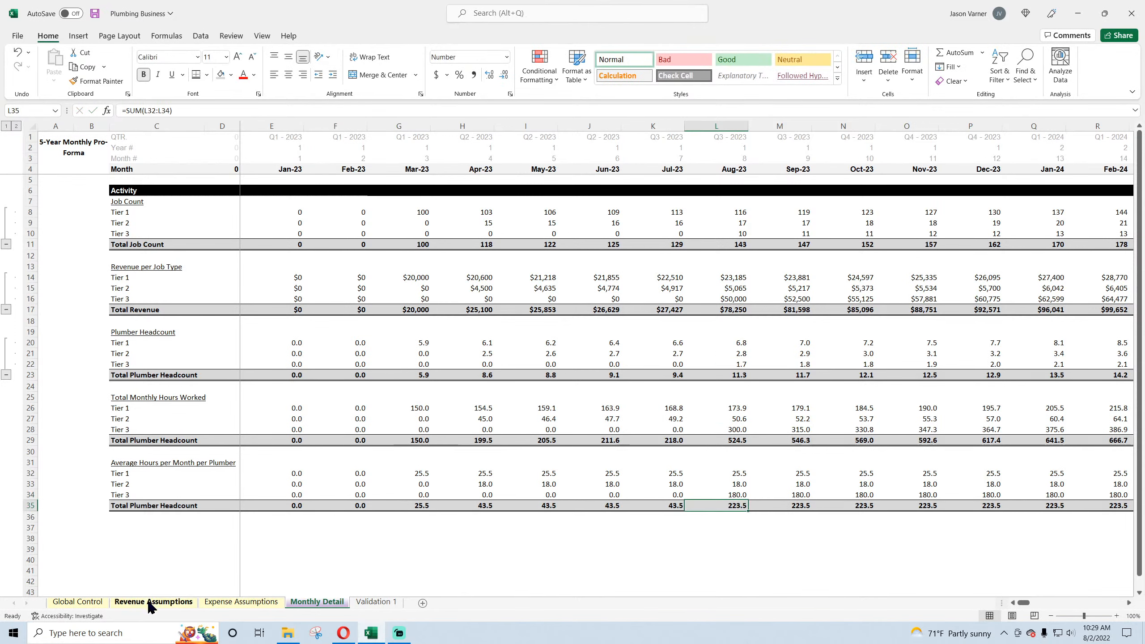
pyautogui.click(152, 602)
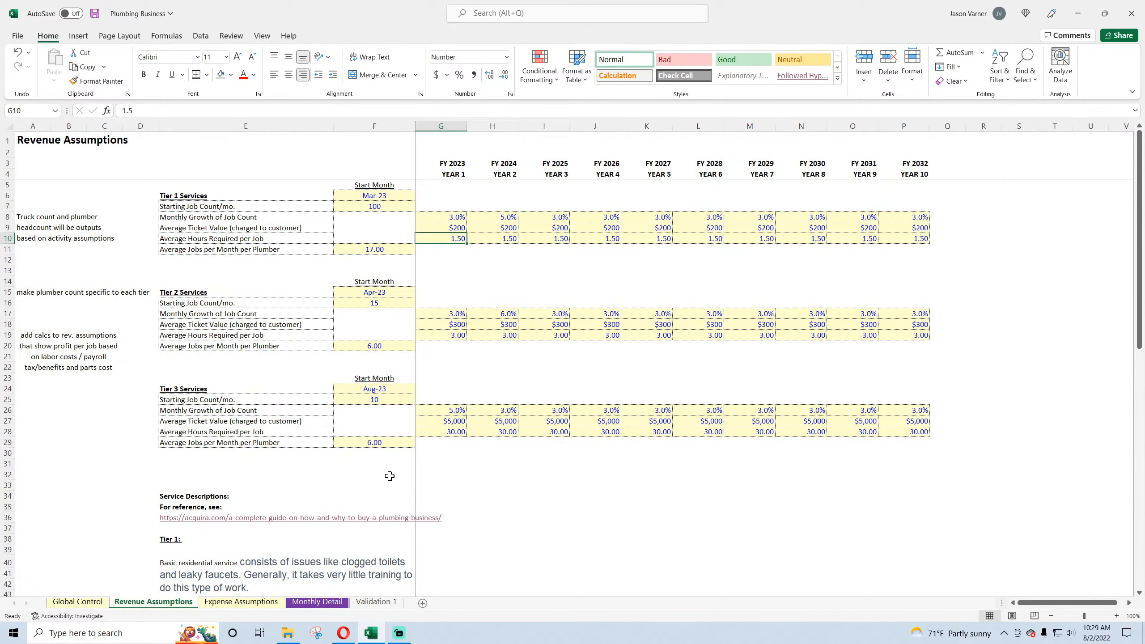
pyautogui.click(253, 432)
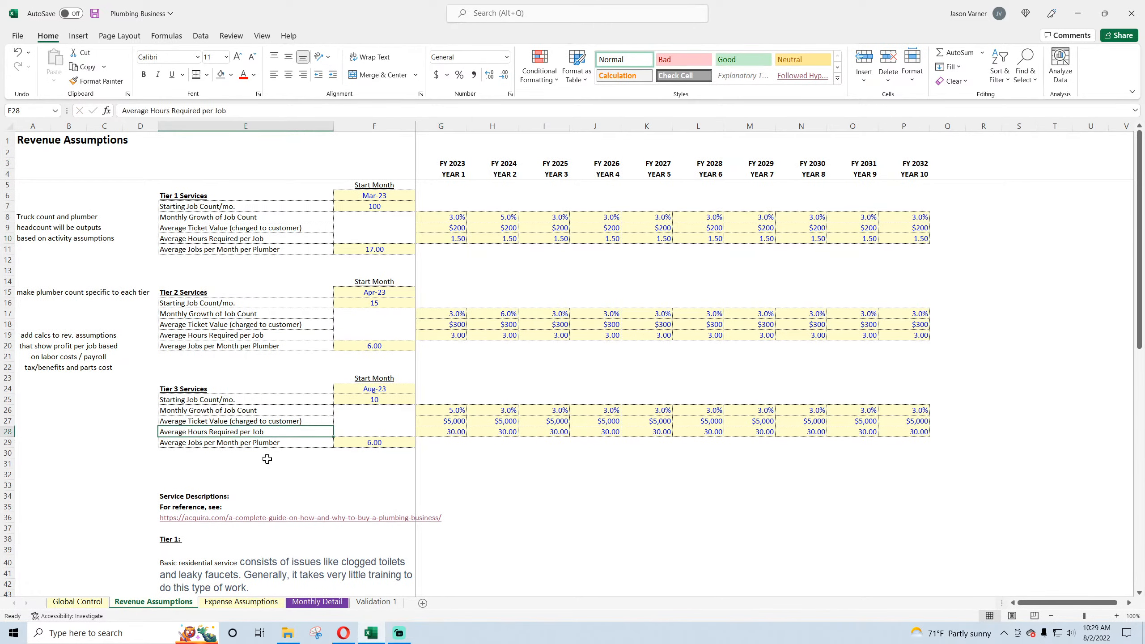
pyautogui.click(456, 434)
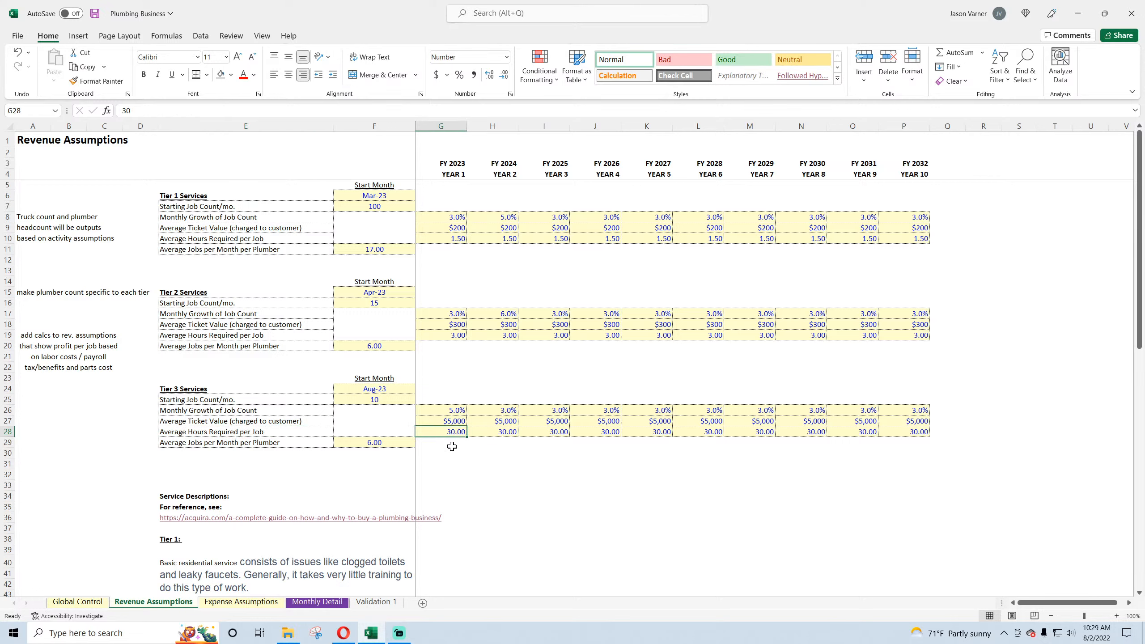
pyautogui.click(360, 400)
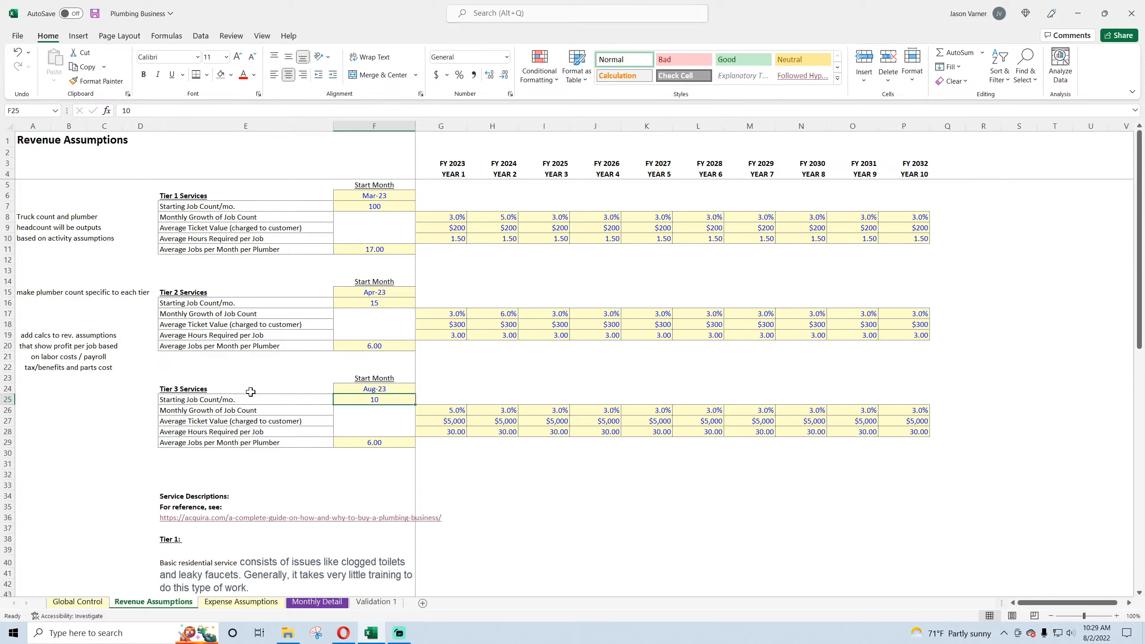
# - Save the workbook and check the Tier 2 and Tier 3 average hours formulas around Aug-23 in Monthly Detail
pyautogui.click(95, 15)
pyautogui.click(324, 603)
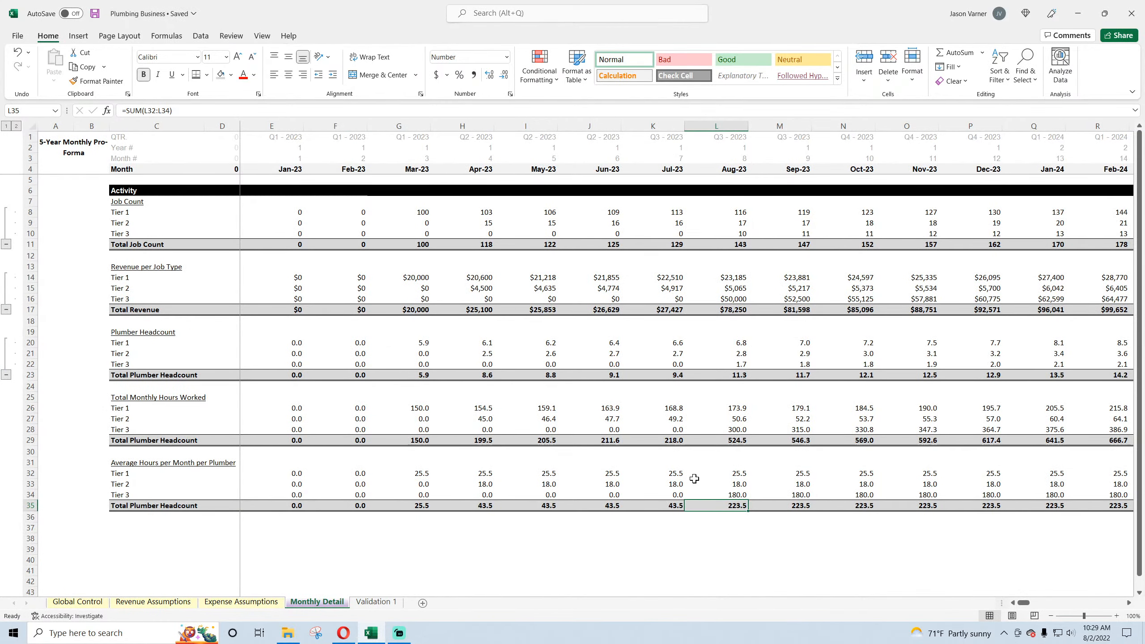
pyautogui.click(670, 484)
pyautogui.click(728, 485)
pyautogui.click(735, 495)
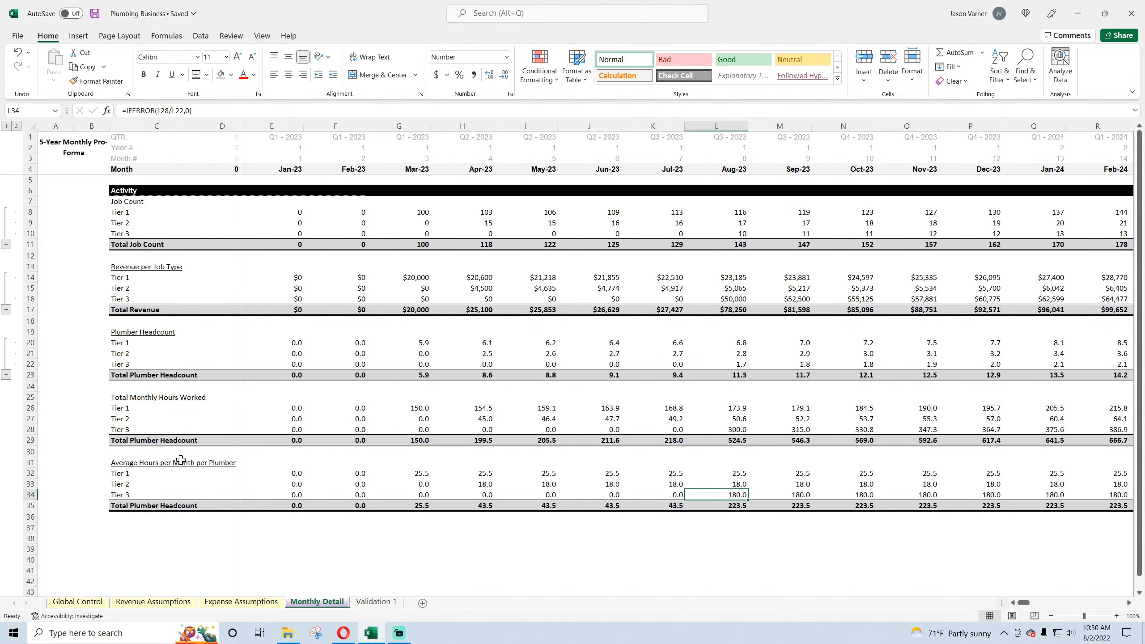
# - Group the tier rows 26–28 under Total Monthly Hours Worked and rows 32–34 under Average Hours per Month per Plumber
pyautogui.moveTo(30, 407); pyautogui.dragTo(30, 429)
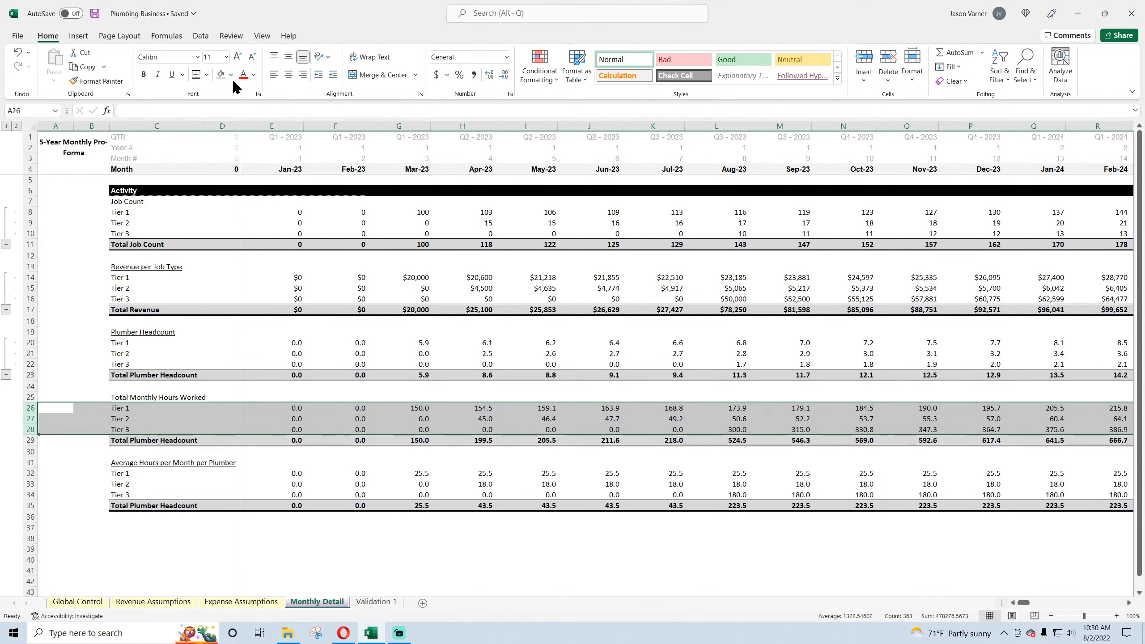
pyautogui.click(201, 35)
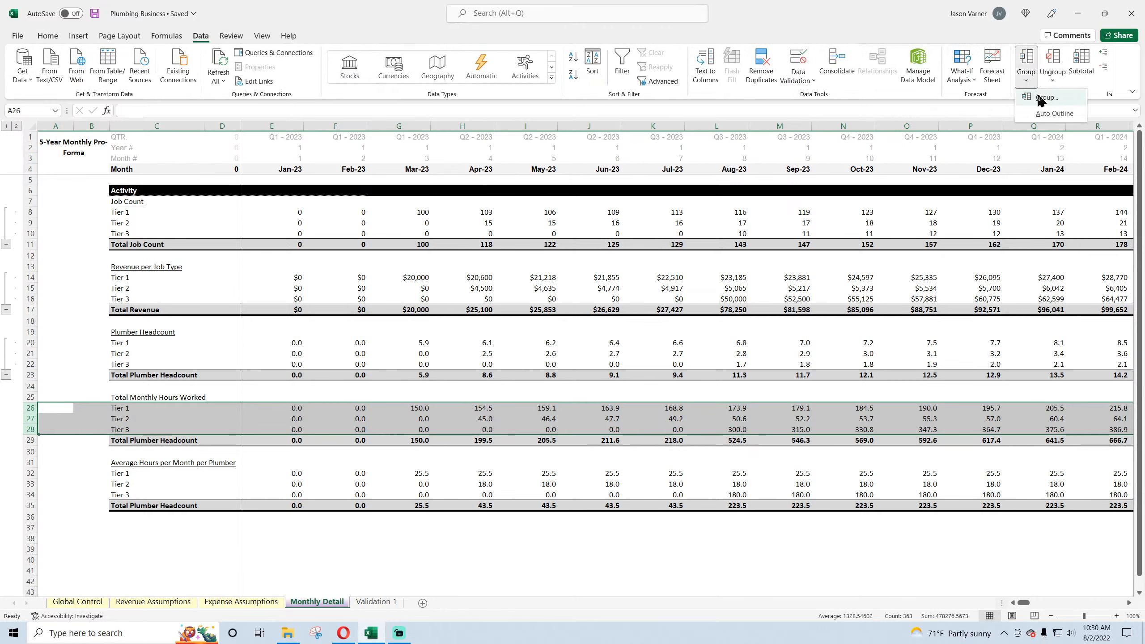
pyautogui.click(1027, 61)
pyautogui.moveTo(39, 473); pyautogui.dragTo(39, 495)
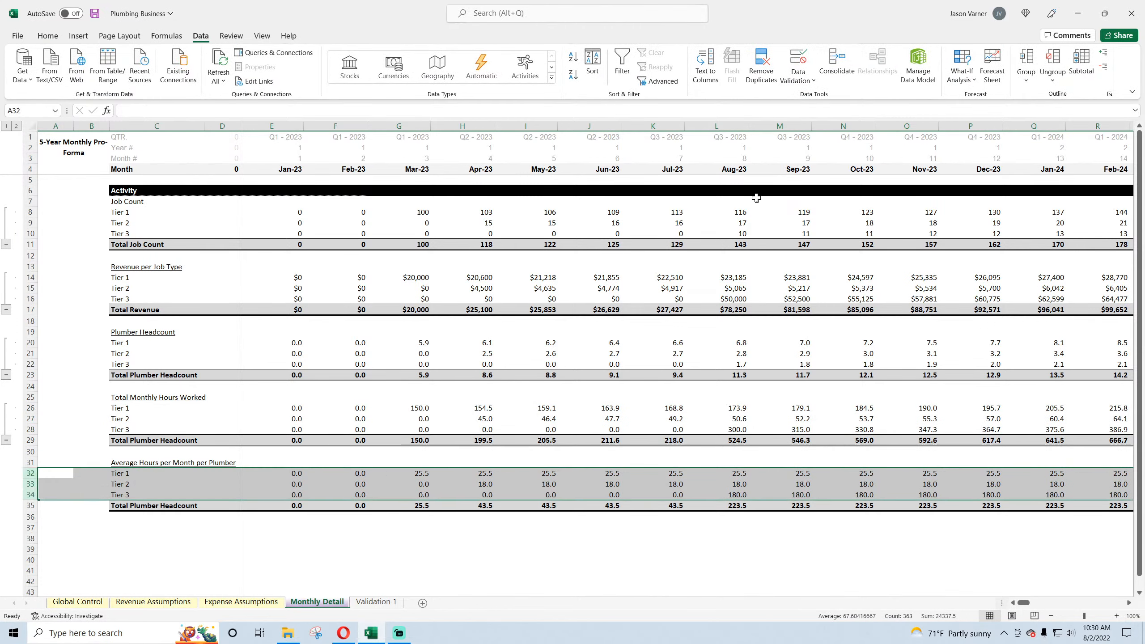
pyautogui.click(1026, 80)
pyautogui.click(1046, 97)
pyautogui.click(386, 364)
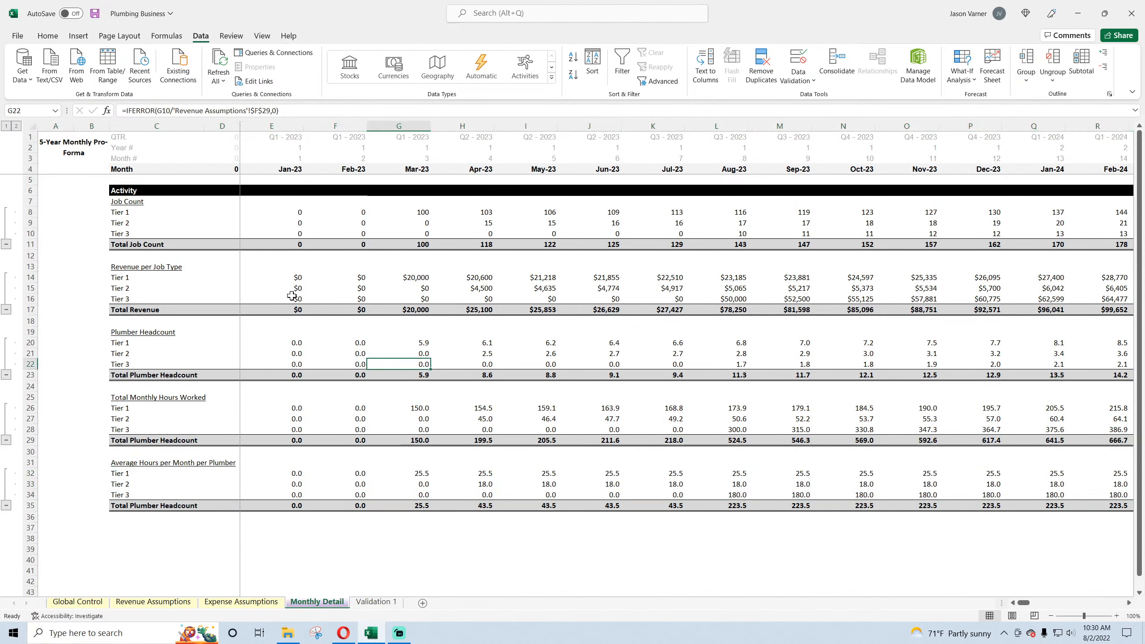
# - Check the FY 2023 hours required per job for Tier 3 and Tier 2 in Revenue Assumptions, and save the workbook
pyautogui.click(153, 602)
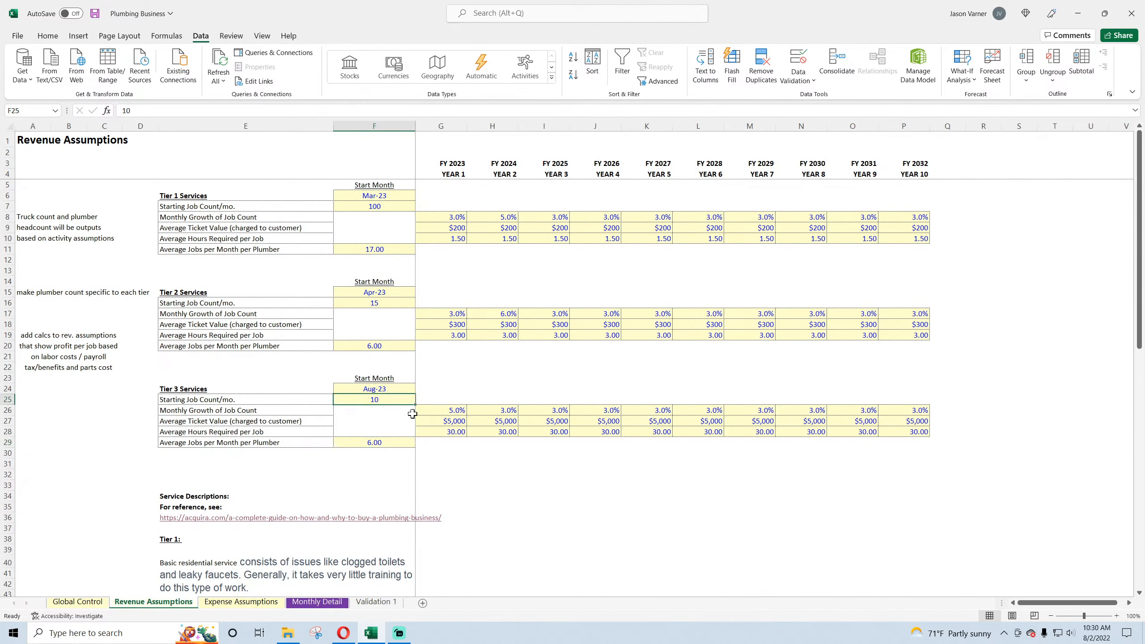
pyautogui.click(453, 431)
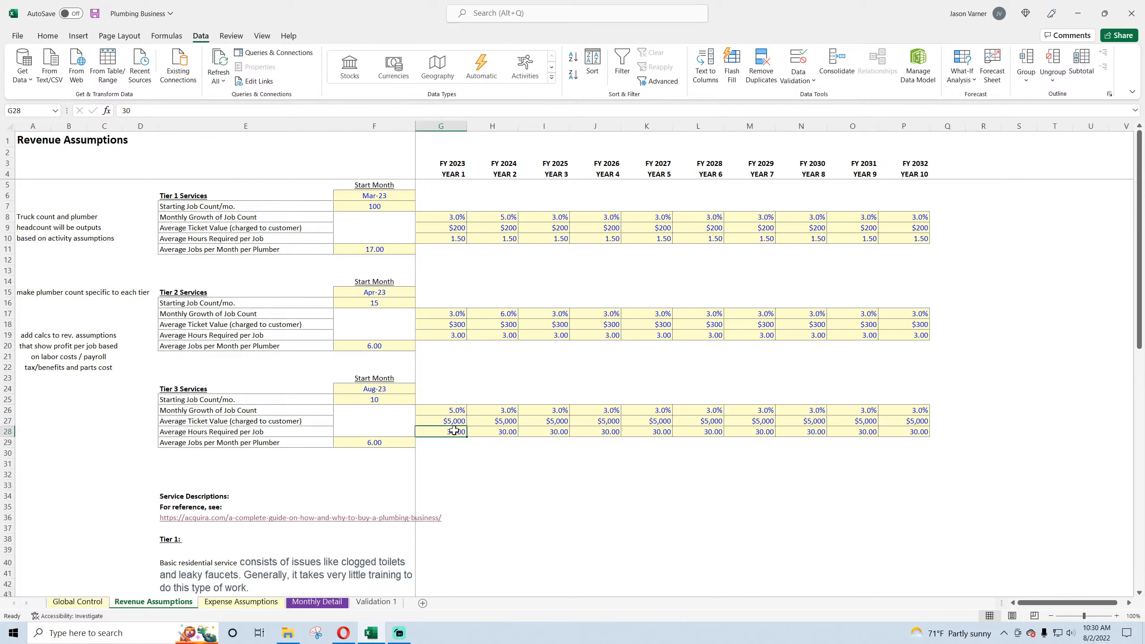
pyautogui.click(459, 333)
pyautogui.click(47, 35)
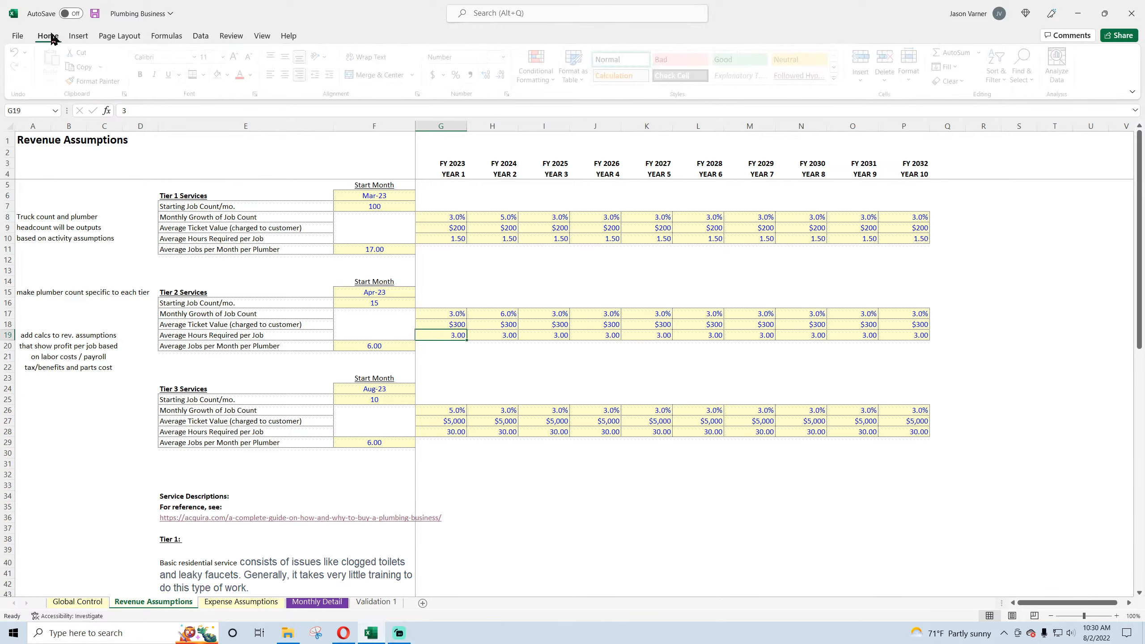
pyautogui.click(94, 13)
# - Delete the note about making plumber count specific to each tier, review the two remaining notes, and save before returning to Monthly Detail
pyautogui.click(47, 232)
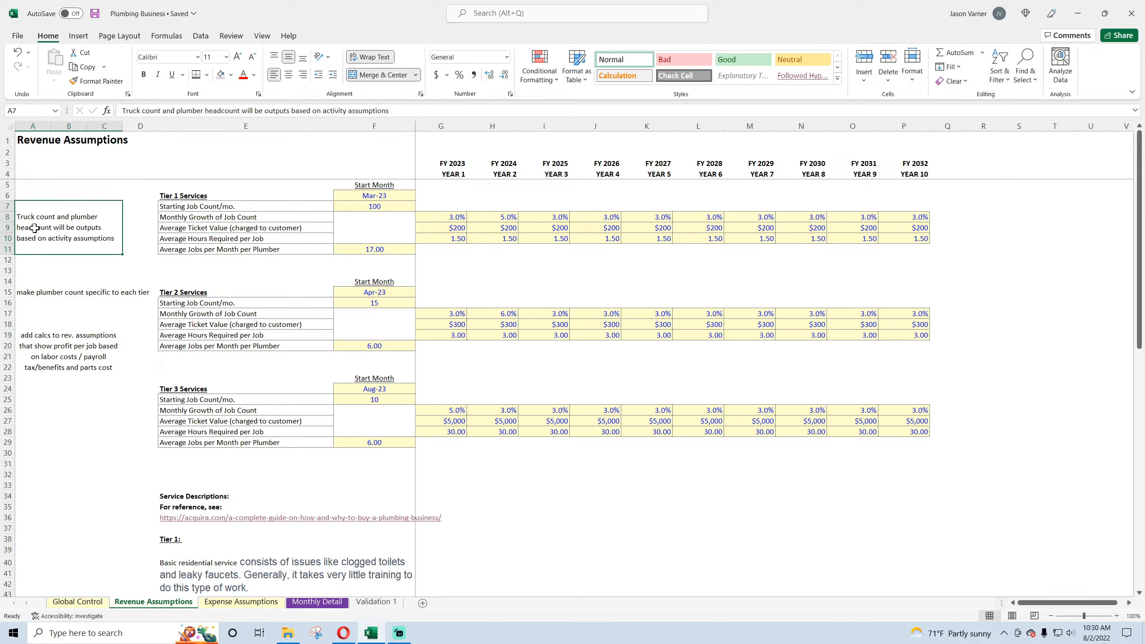
pyautogui.click(45, 289)
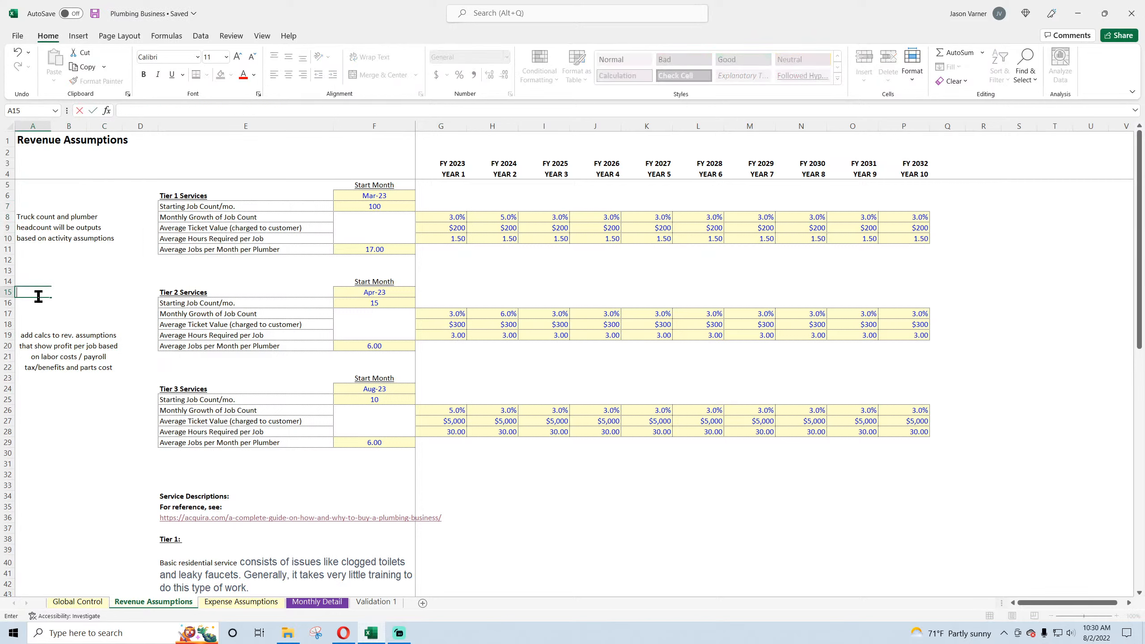
pyautogui.click(39, 333)
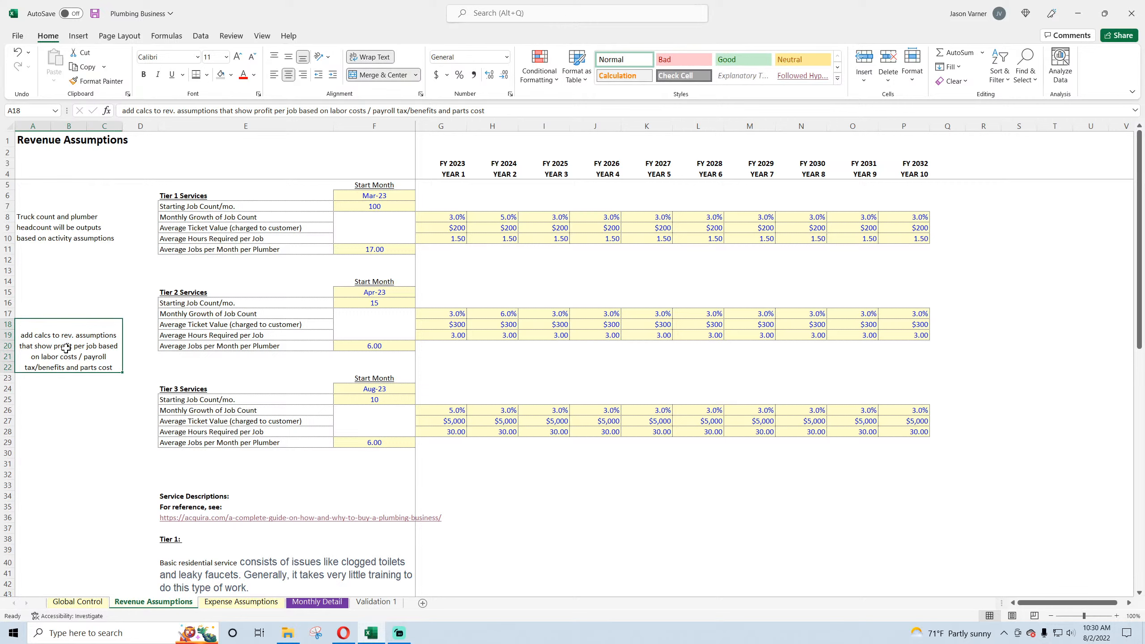
pyautogui.click(55, 233)
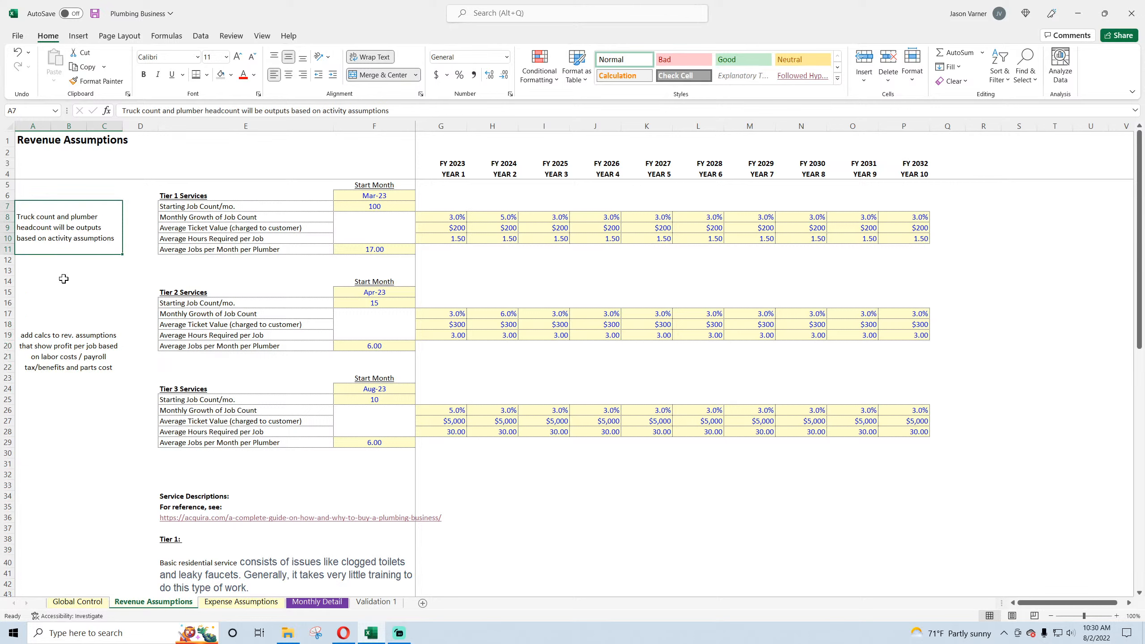
pyautogui.click(72, 340)
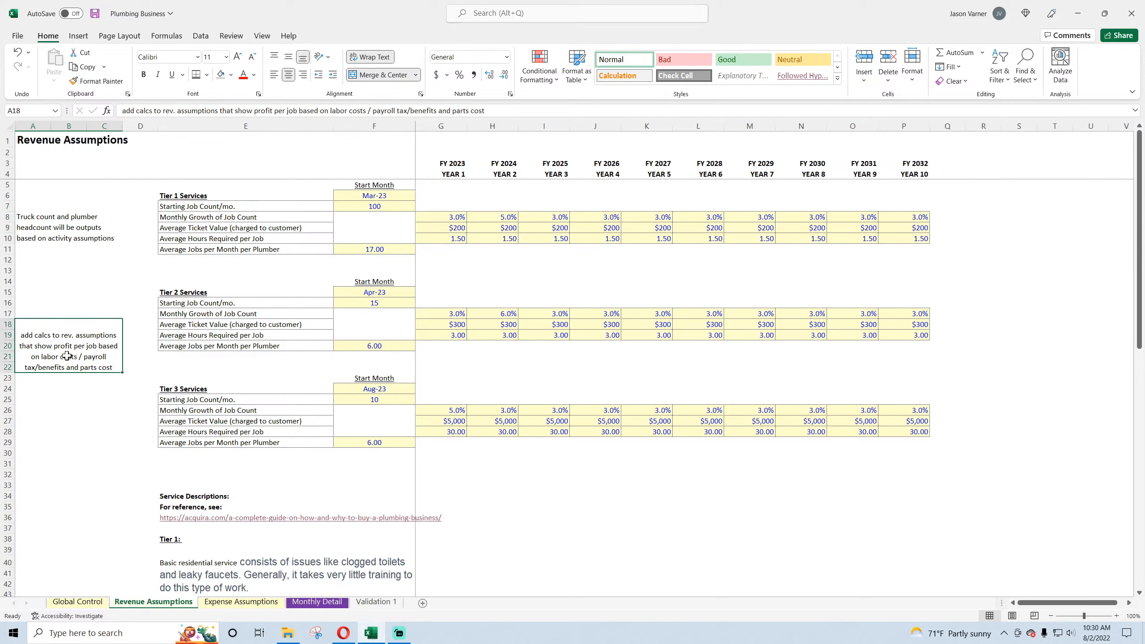
pyautogui.moveTo(454, 255); pyautogui.dragTo(749, 250)
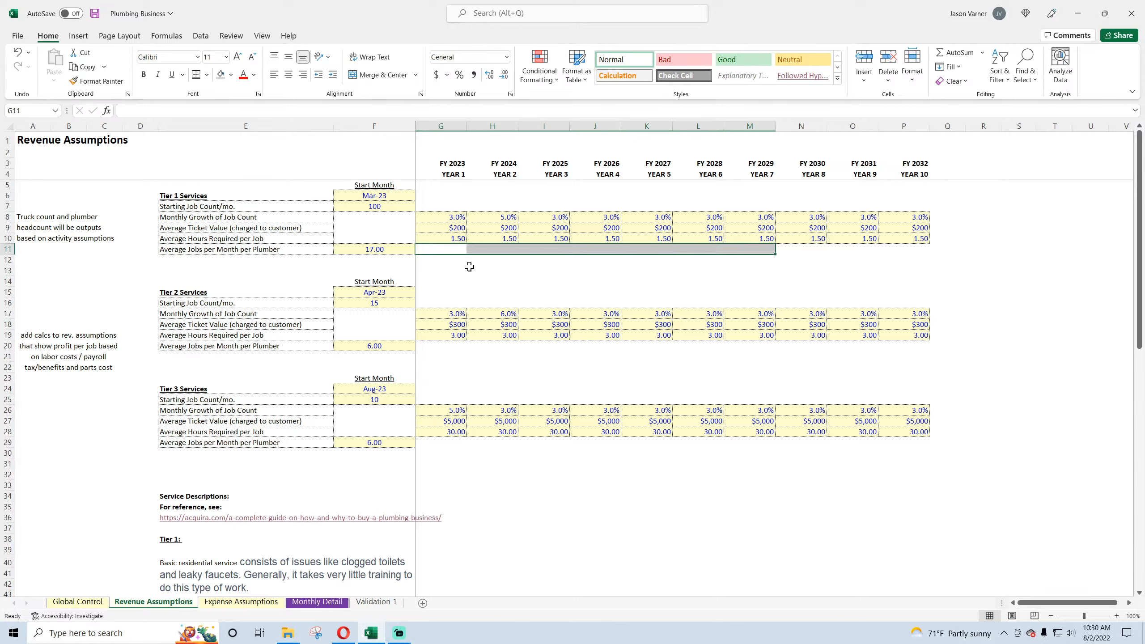
pyautogui.click(94, 14)
pyautogui.click(317, 601)
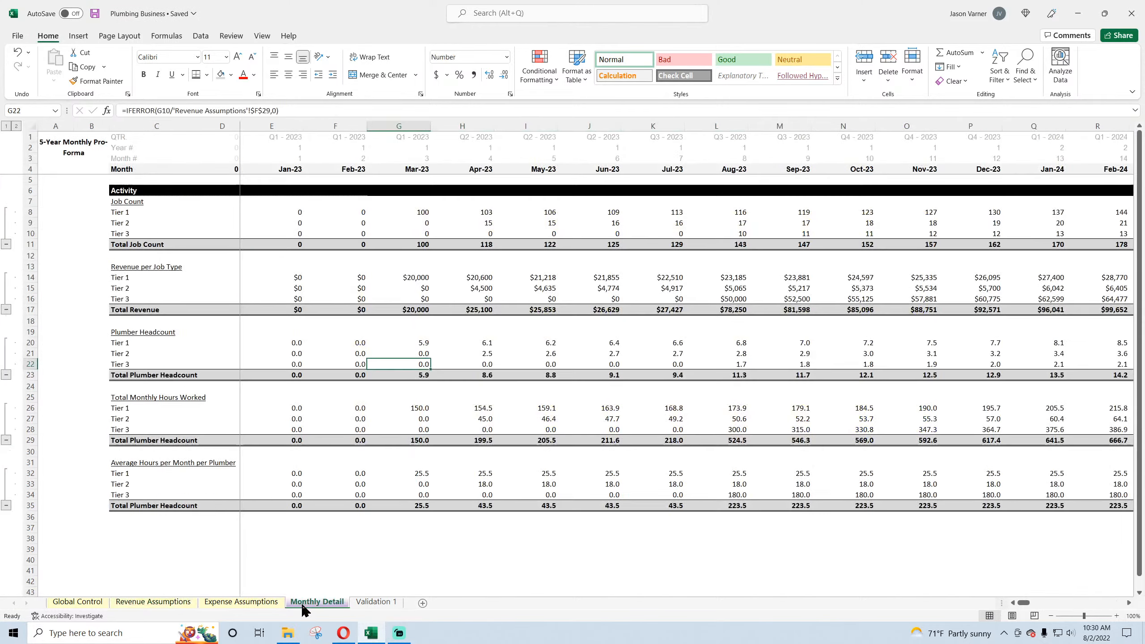
pyautogui.click(96, 14)
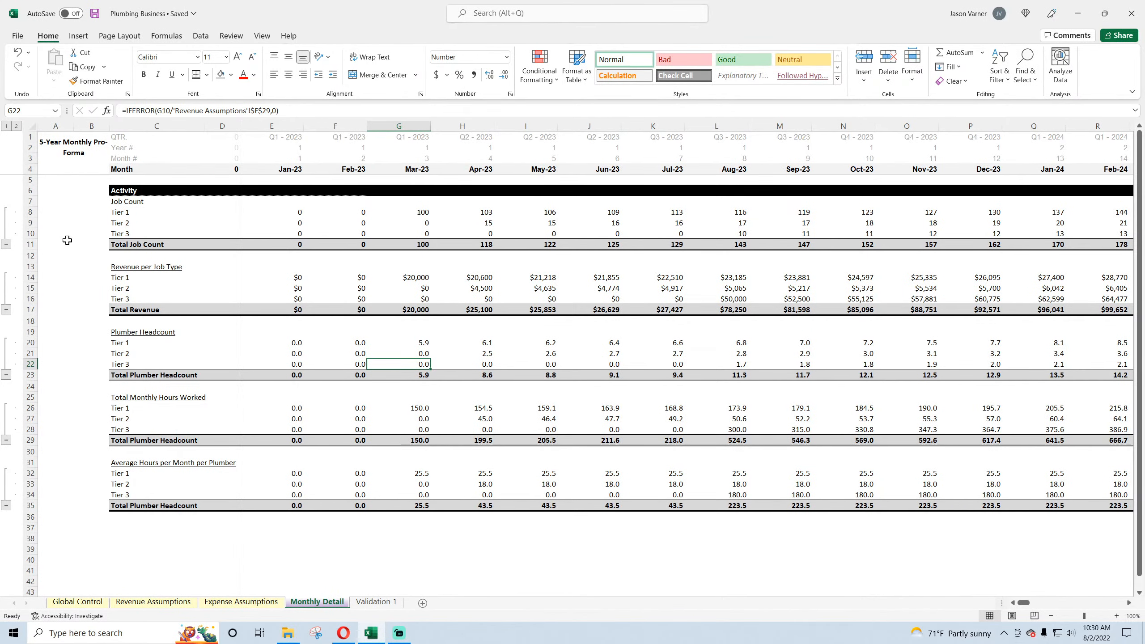
# - Collapse the grouped tier rows and rename the total label in C29 to "Total Monthly Hours Worked"
pyautogui.click(5, 126)
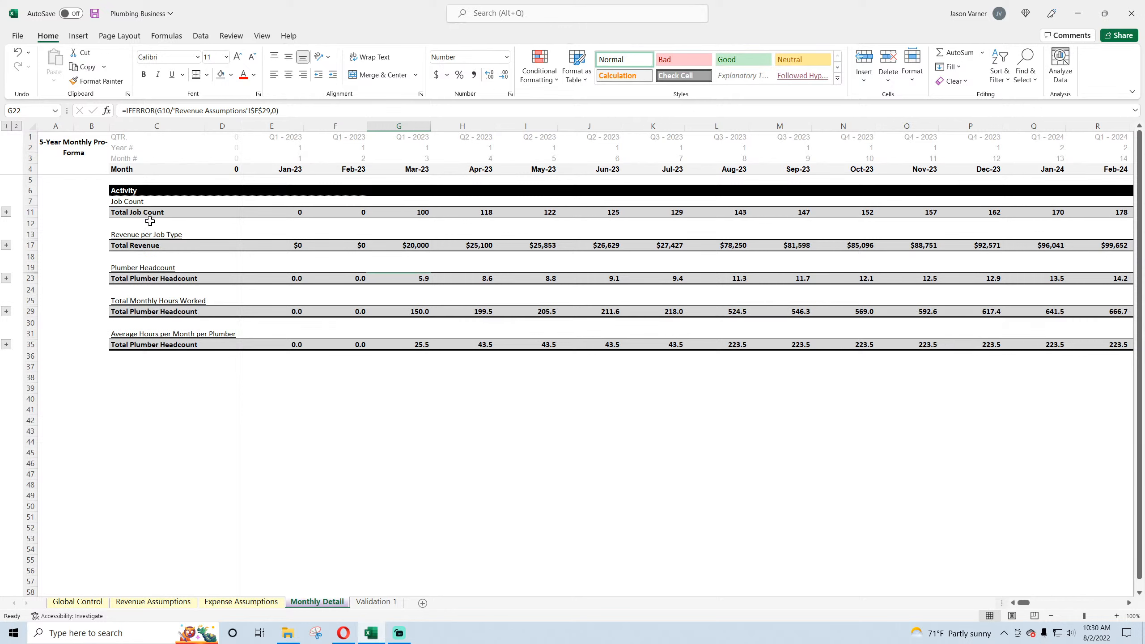
pyautogui.doubleClick(147, 311)
pyautogui.press('End')
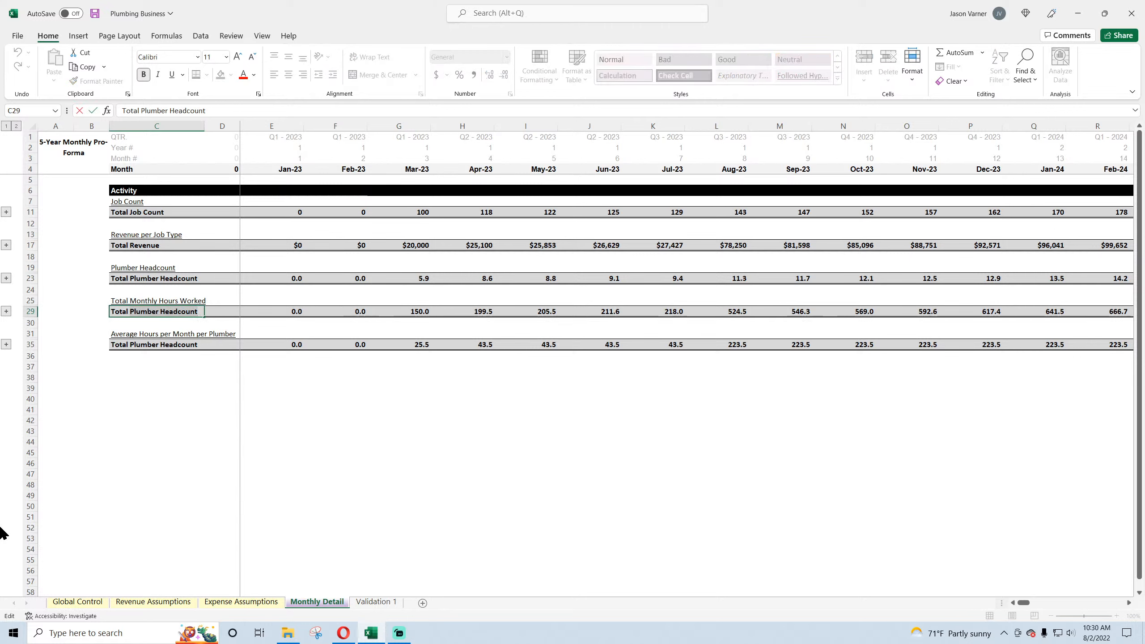
pyautogui.press('BackSpace')
pyautogui.press('BackSpace')
pyautogui.press('BackSpace')
pyautogui.press('BackSpace')
pyautogui.press('BackSpace')
pyautogui.press('BackSpace')
pyautogui.press('BackSpace')
pyautogui.press('BackSpace')
pyautogui.press('BackSpace')
pyautogui.press('BackSpace')
pyautogui.press('BackSpace')
pyautogui.press('BackSpace')
pyautogui.press('BackSpace')
pyautogui.press('BackSpace')
pyautogui.press('BackSpace')
pyautogui.press('BackSpace')
pyautogui.press('BackSpace')
pyautogui.write('Monthl')
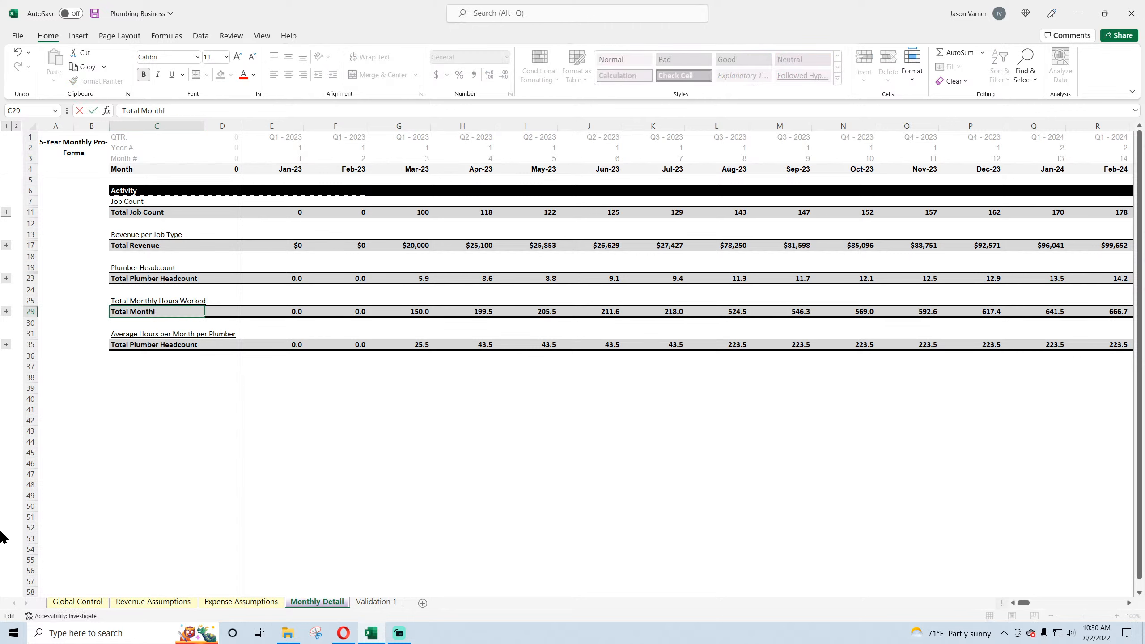
pyautogui.write('y Hours Worked')
pyautogui.press('Return')
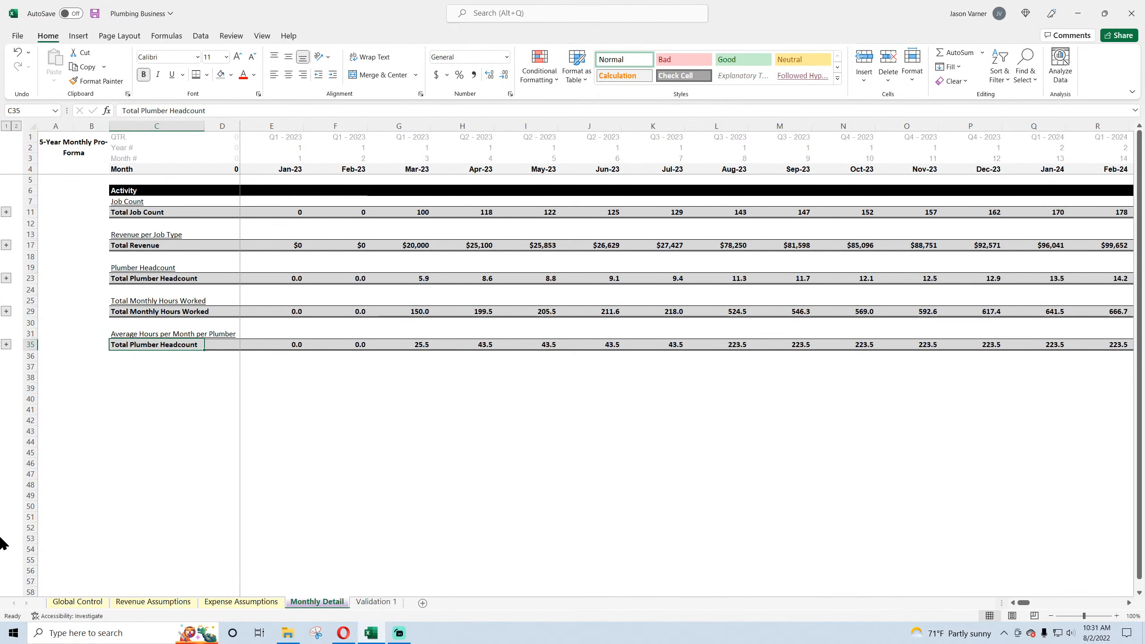
# - Expand the tier rows and replace the Jan-23 average hours total in E35 with =IFERROR(E29/E23,0), formatted bold
pyautogui.click(16, 126)
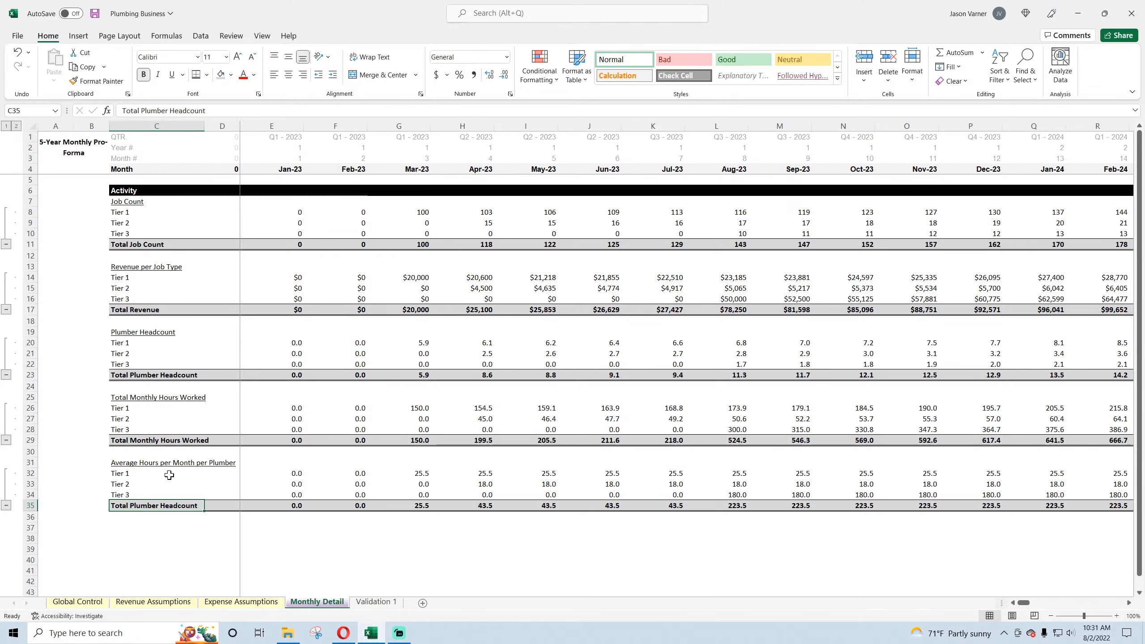
pyautogui.click(295, 505)
pyautogui.hotkey('alt', '=')
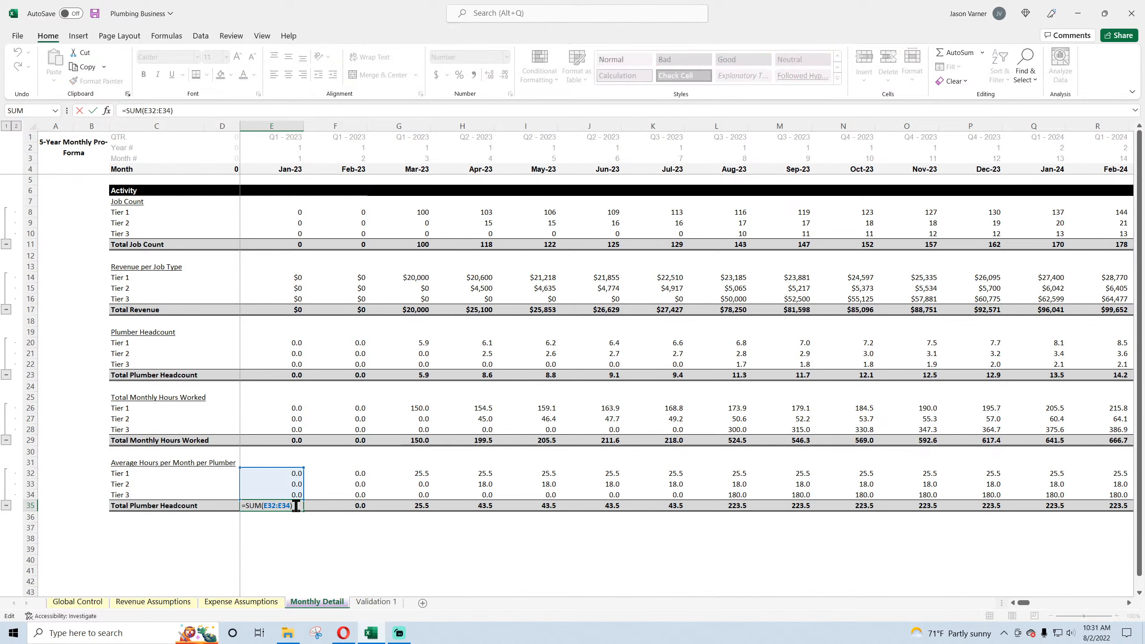
pyautogui.press('Return')
pyautogui.click(294, 495)
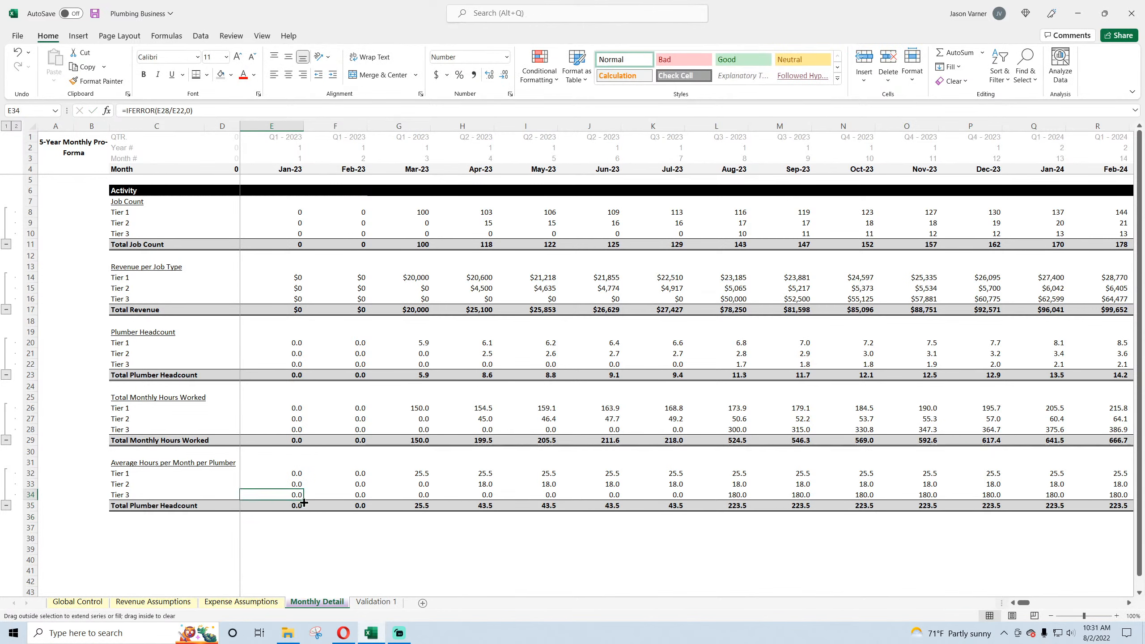
pyautogui.moveTo(304, 502); pyautogui.dragTo(302, 506)
pyautogui.doubleClick(295, 506)
pyautogui.press('Escape')
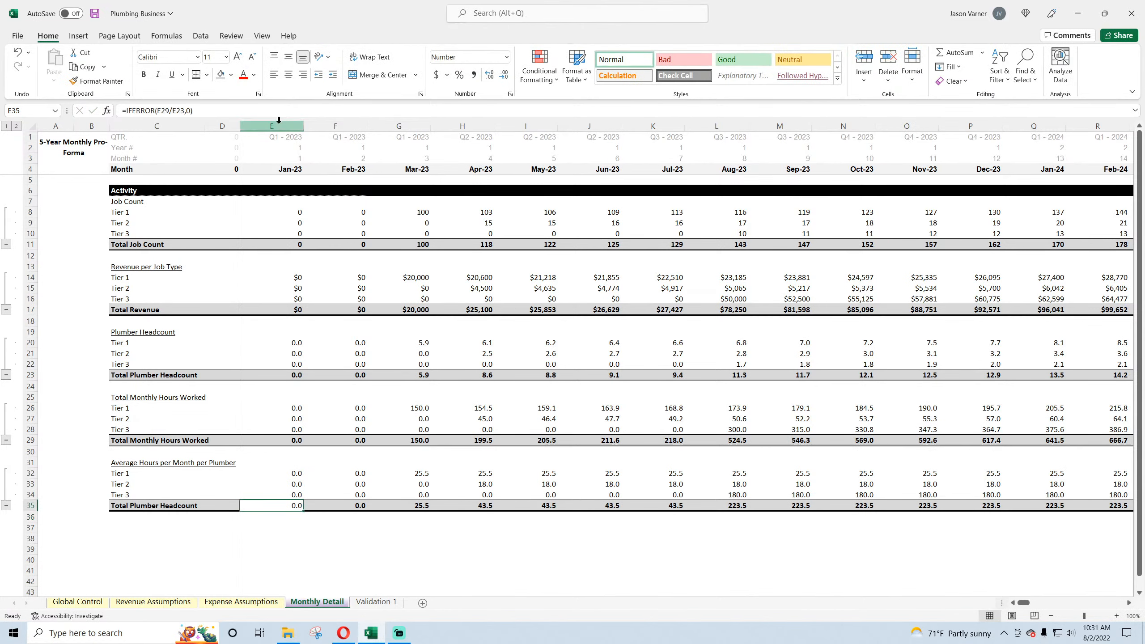
pyautogui.click(144, 74)
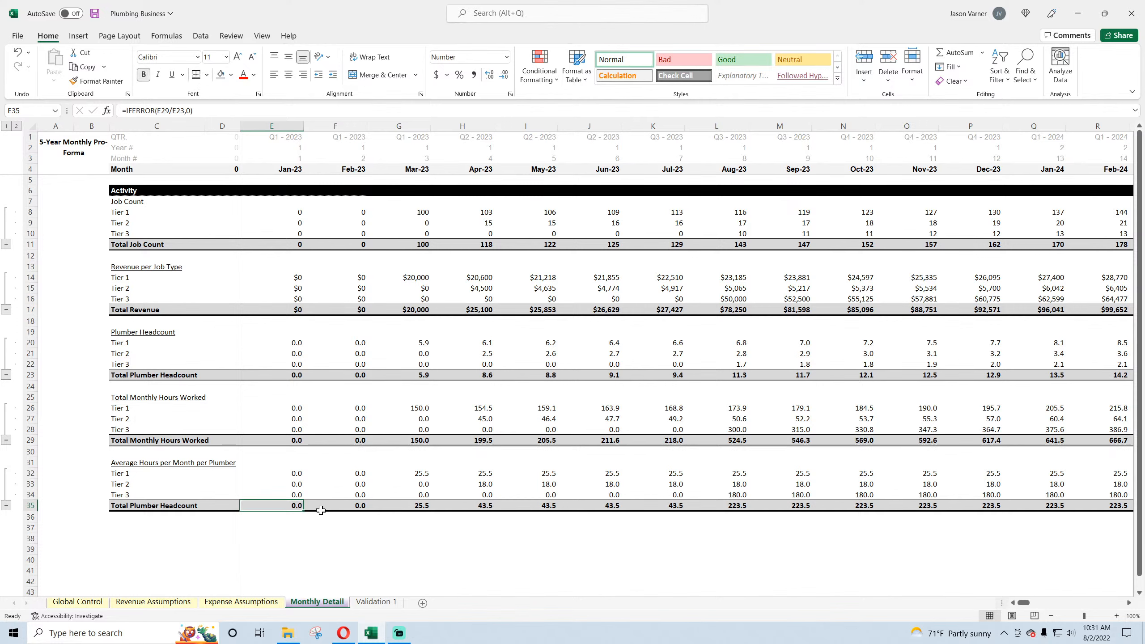
# - Extend the IFERROR average hours formula across row 35 from Jan-23 through Dec-32
pyautogui.moveTo(305, 511); pyautogui.dragTo(753, 519)
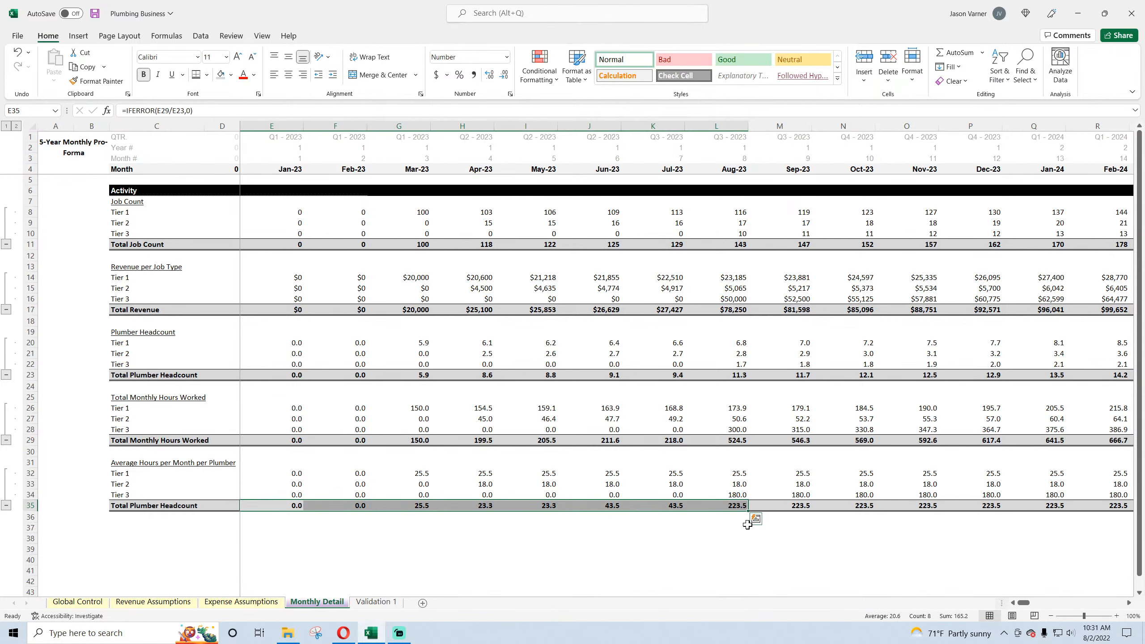
pyautogui.click(428, 506)
pyautogui.moveTo(431, 509); pyautogui.dragTo(1082, 501)
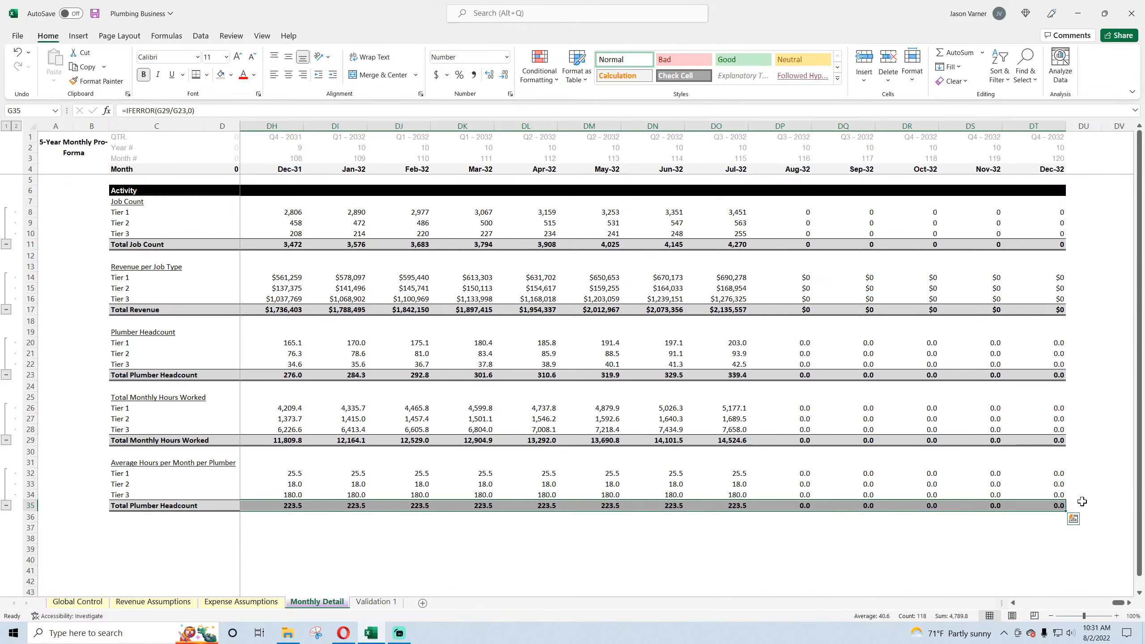
# - Rename the label in C35 to "Weighted Average Hours Worked/Mo." and widen column C so it fits
pyautogui.click(121, 504)
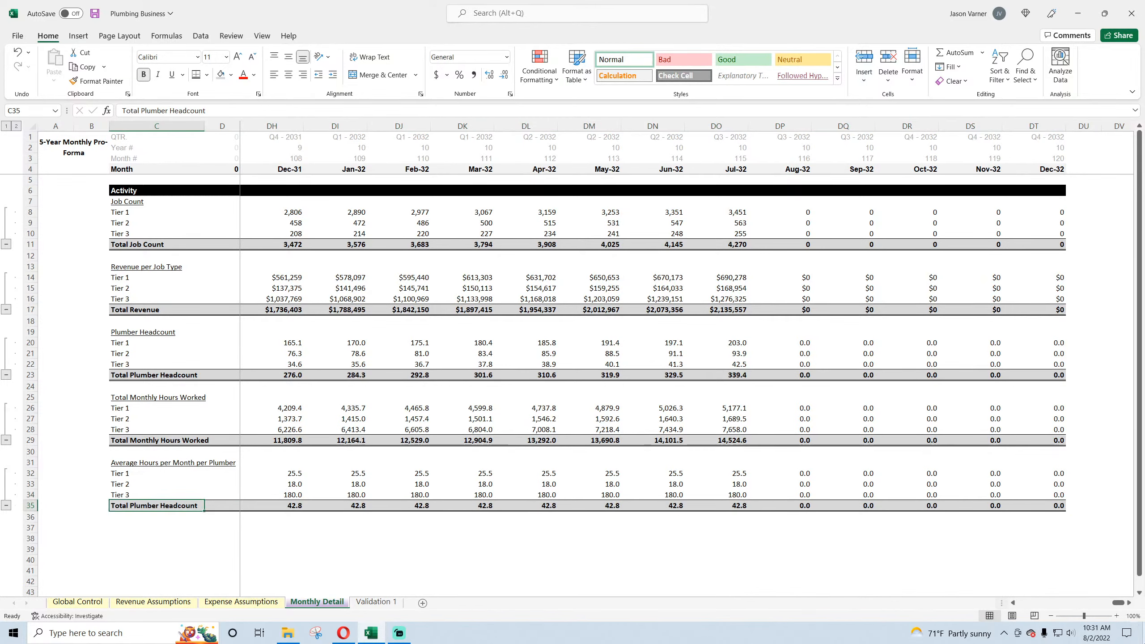
pyautogui.write('W')
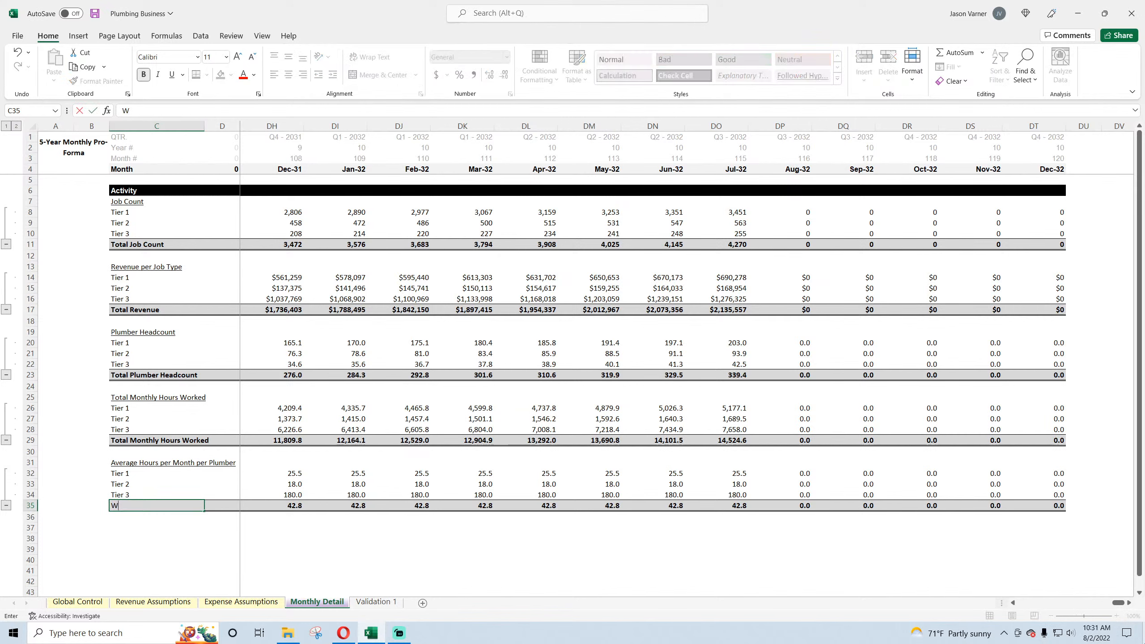
pyautogui.write('eighted Average Hours')
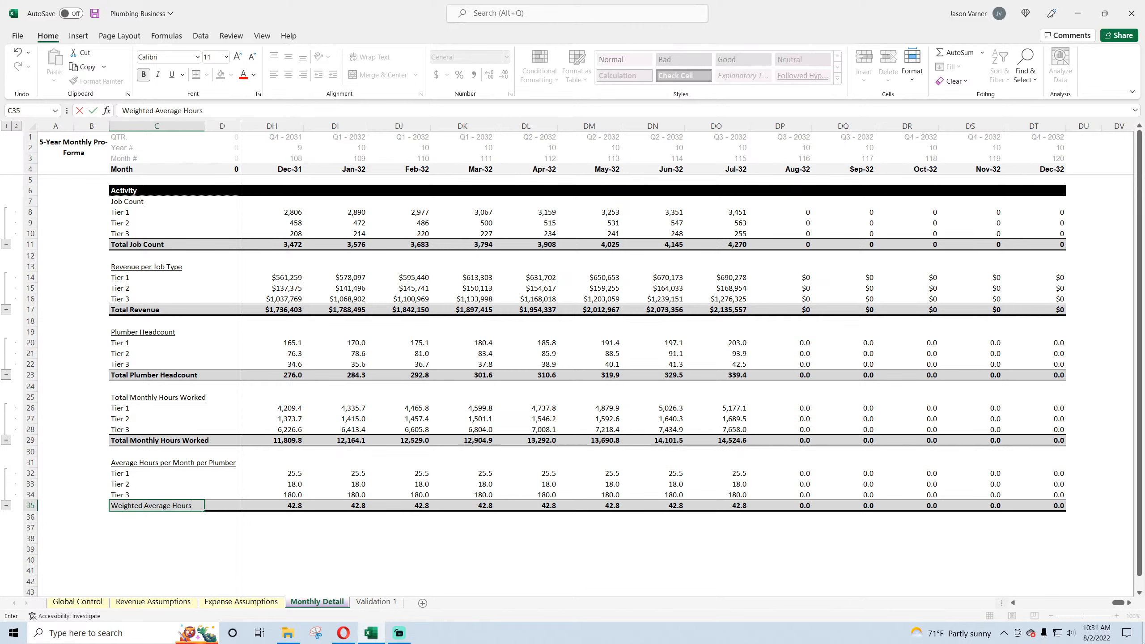
pyautogui.write(' Worked/Mo.')
pyautogui.press('Return')
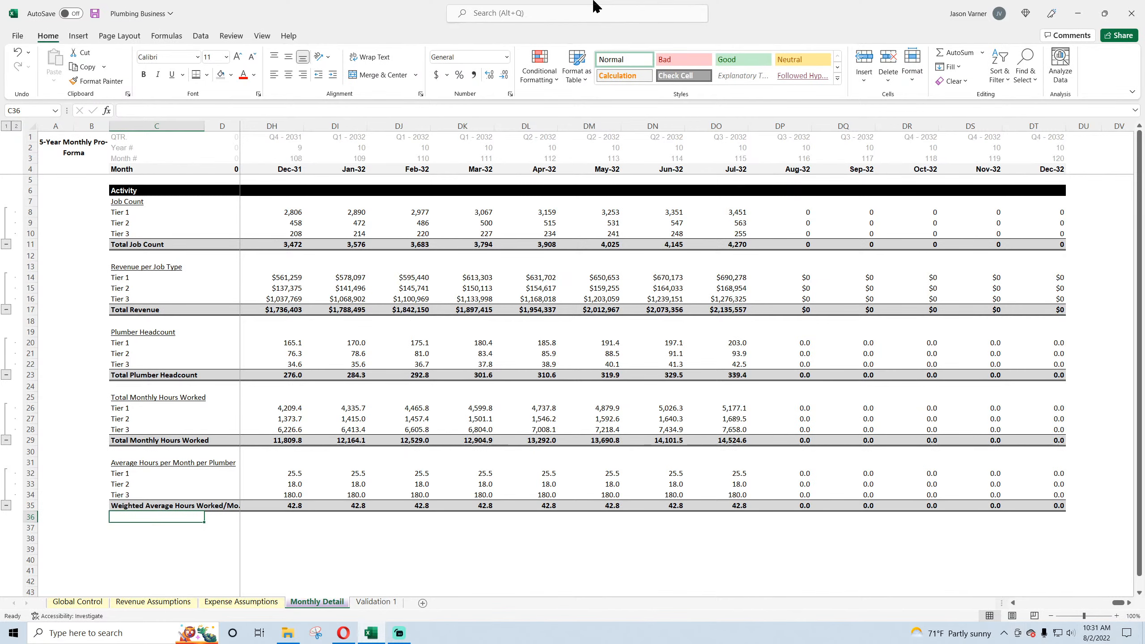
pyautogui.moveTo(205, 125); pyautogui.dragTo(221, 126)
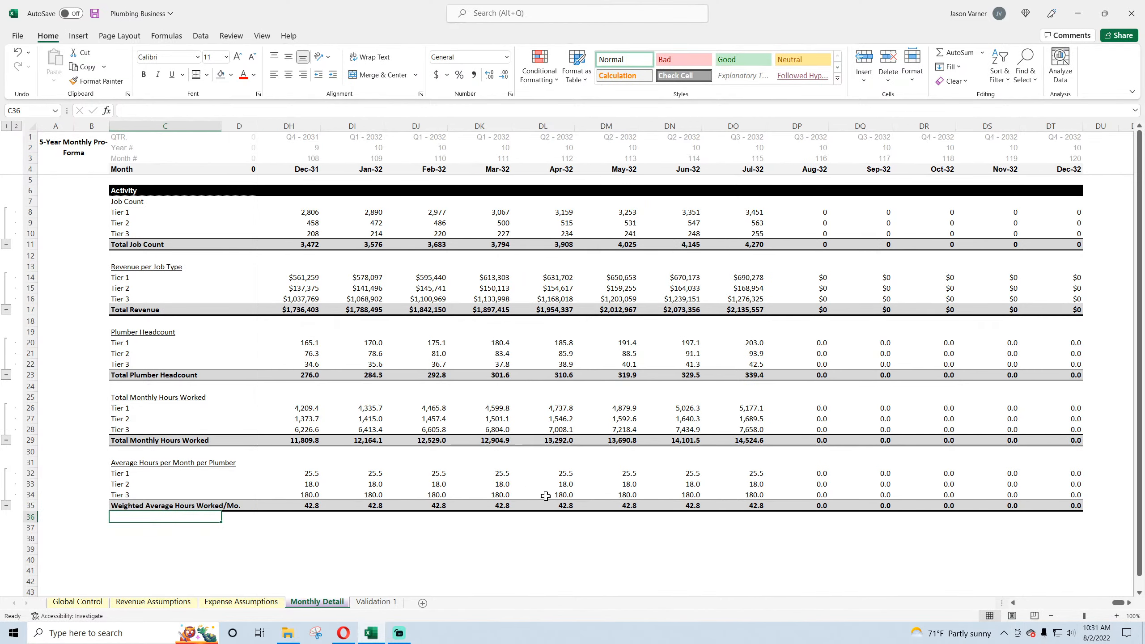
pyautogui.moveTo(1119, 603); pyautogui.dragTo(750, 571)
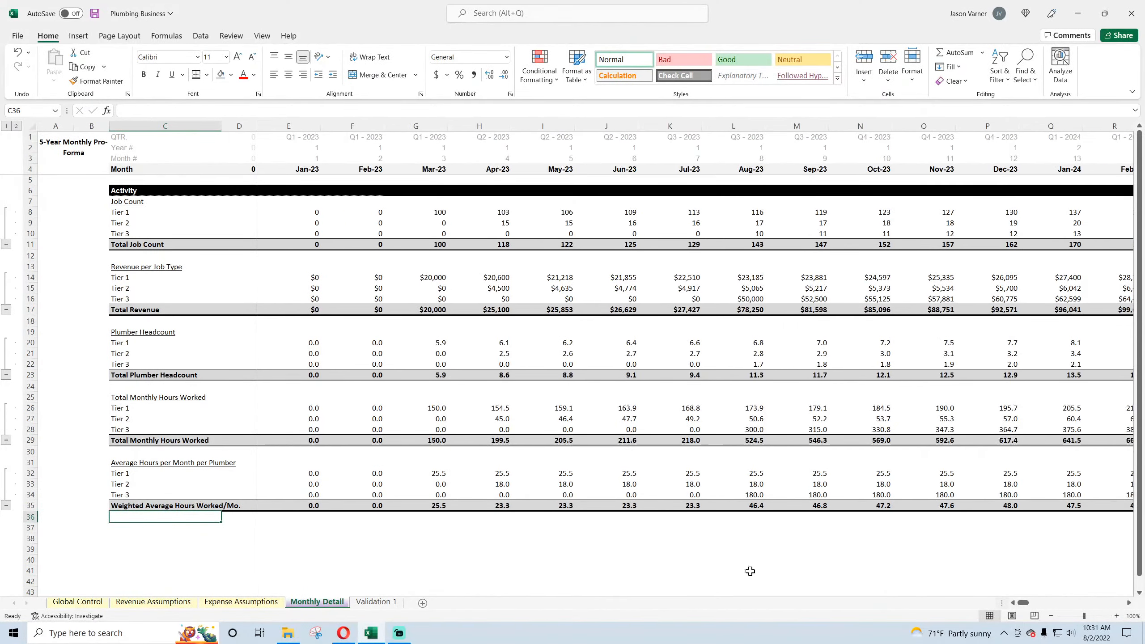
pyautogui.click(750, 571)
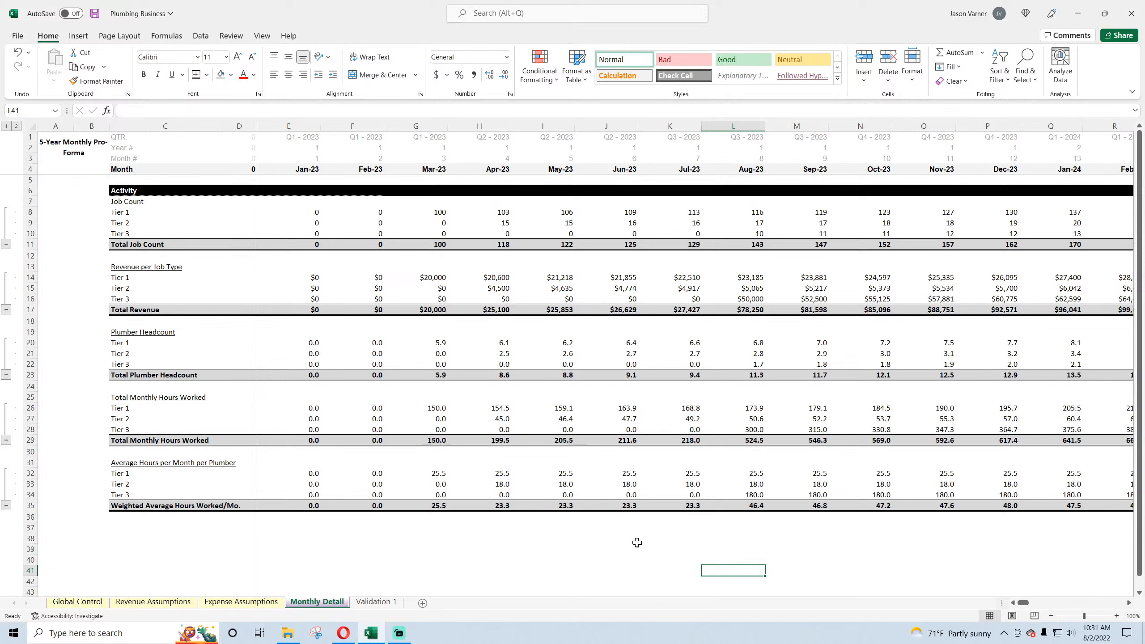
# - Save the workbook with the Weighted Average Hours Worked/Mo. row in place
pyautogui.click(95, 13)
pyautogui.doubleClick(753, 506)
pyautogui.press('Return')
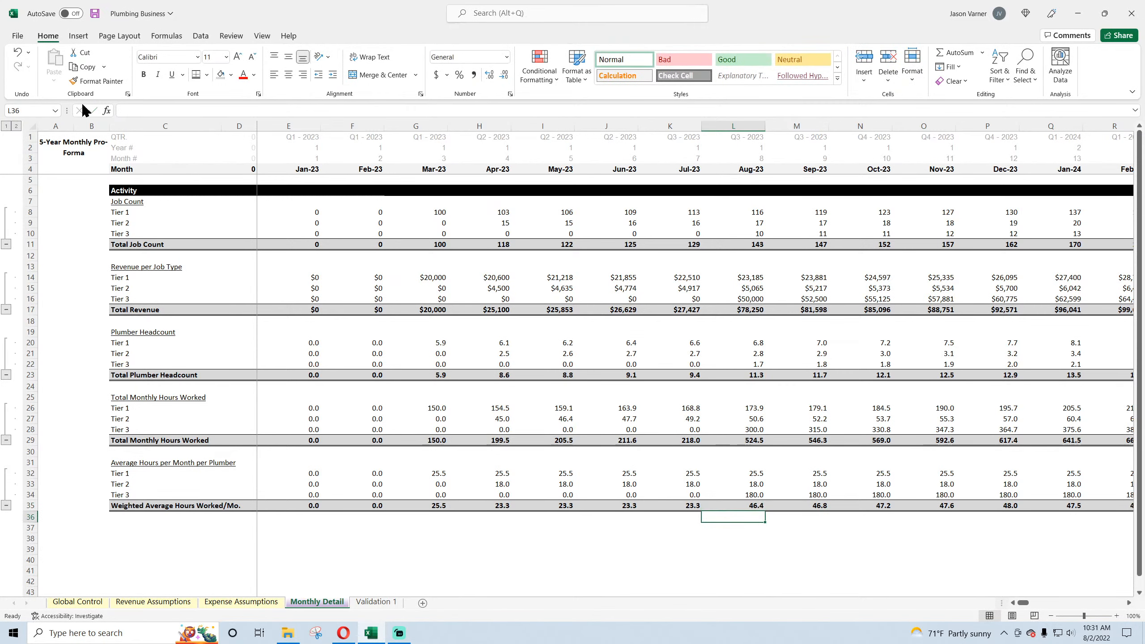
pyautogui.click(95, 15)
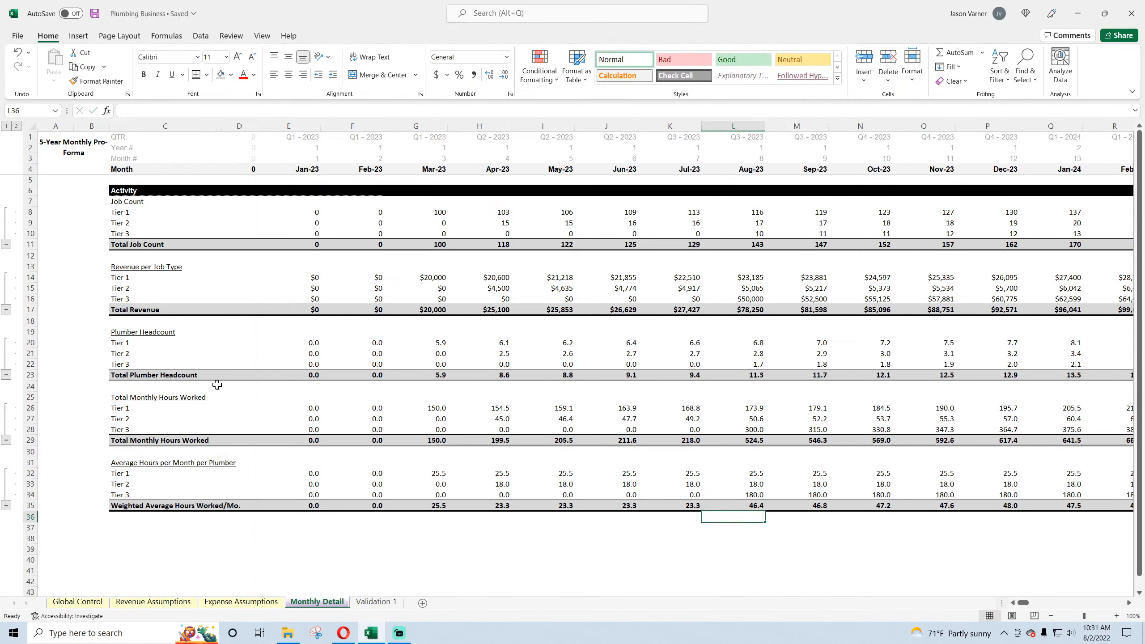
# - Rename the section header in C6 to "Activity and Revenue"
pyautogui.click(139, 190)
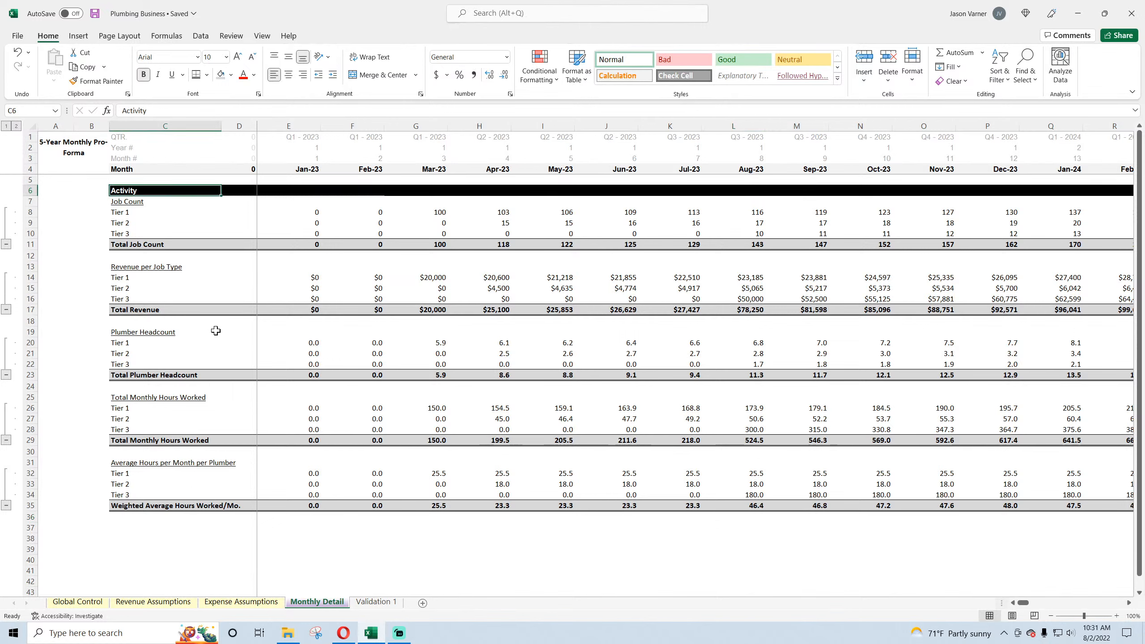
pyautogui.press('F2')
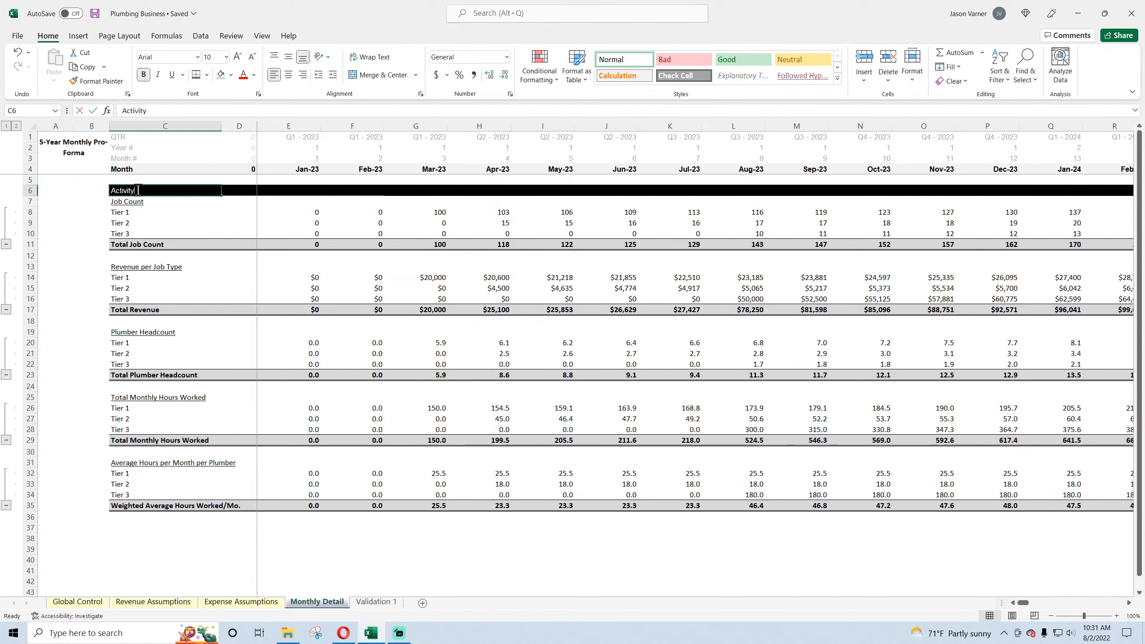
pyautogui.write('and Revenue')
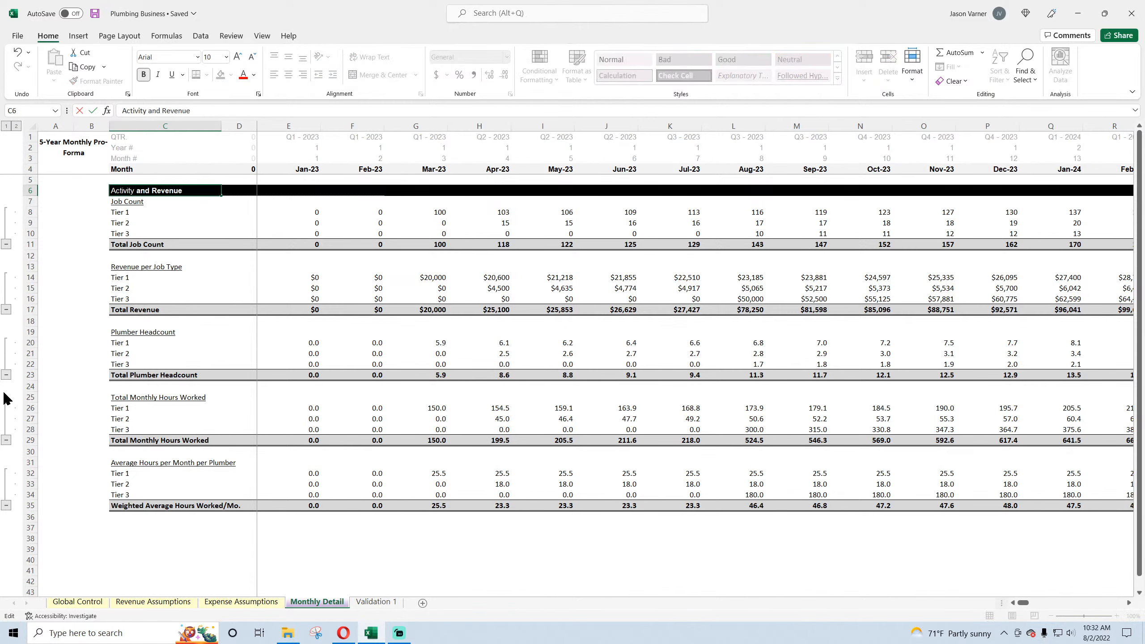
pyautogui.hotkey('ctrl', 'Return')
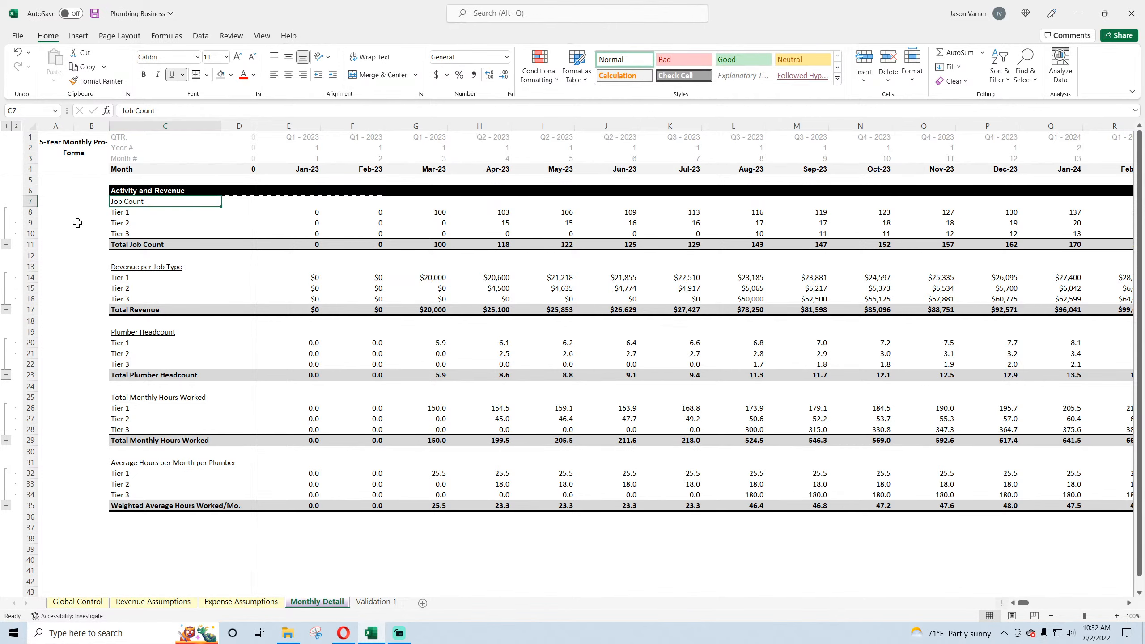
# - Copy the black header bar C6:F6 to row 38 with the title "Expenses", and save the workbook
pyautogui.moveTo(166, 191); pyautogui.dragTo(379, 191)
pyautogui.hotkey('ctrl', 'c')
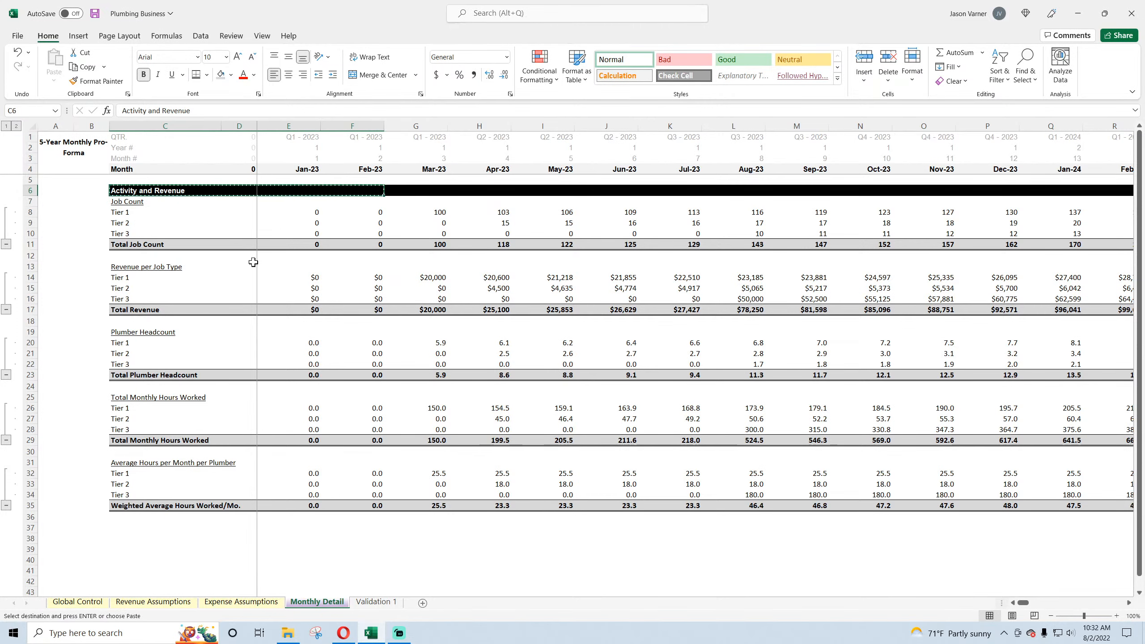
pyautogui.click(129, 528)
pyautogui.click(129, 538)
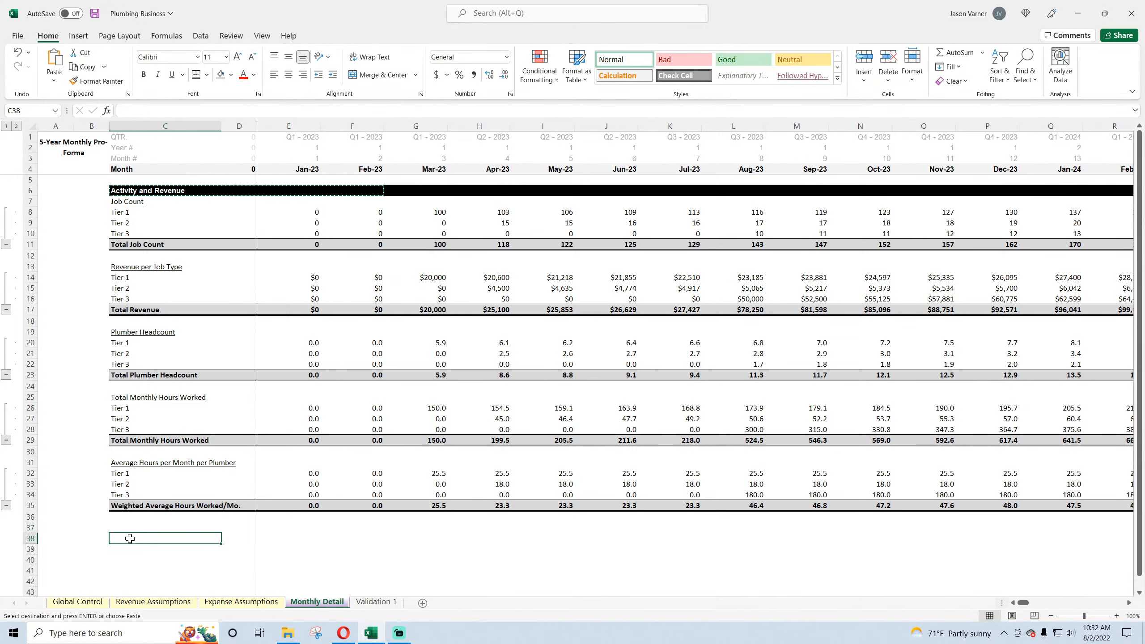
pyautogui.hotkey('ctrl', 'v')
pyautogui.press('Escape')
pyautogui.write('Expenses')
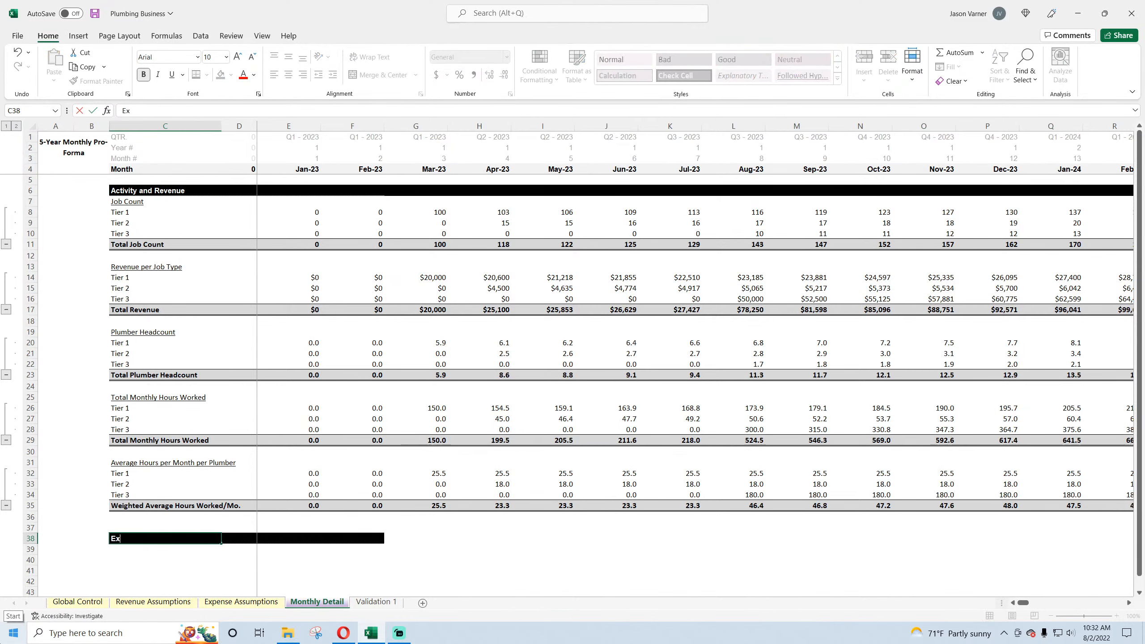
pyautogui.press('Return')
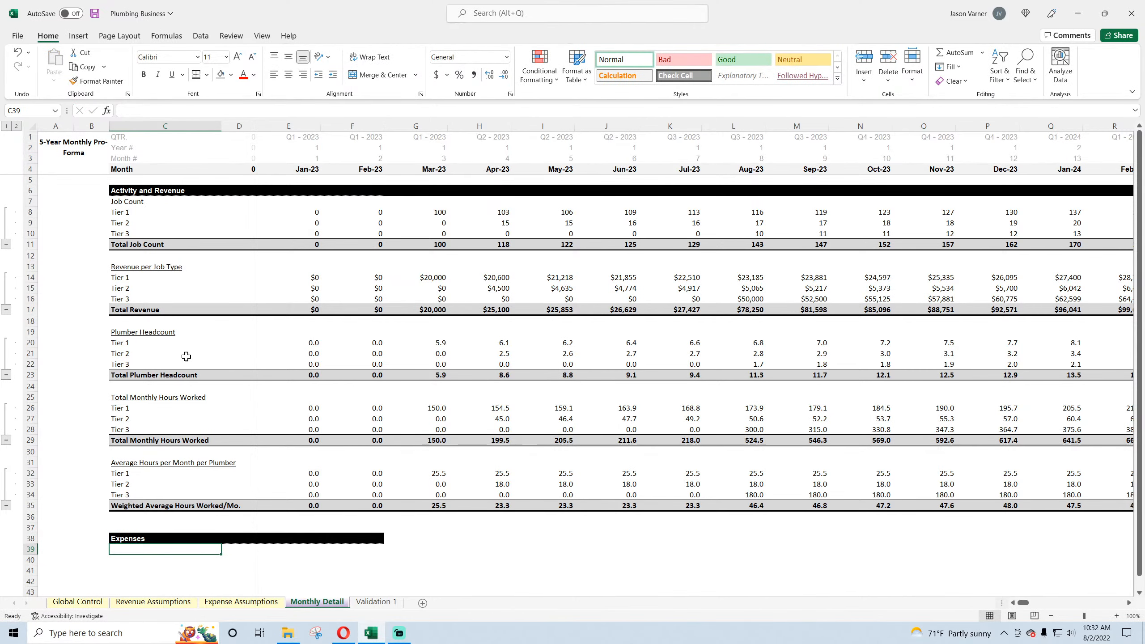
pyautogui.click(354, 298)
pyautogui.scroll(-4, 338, 381)
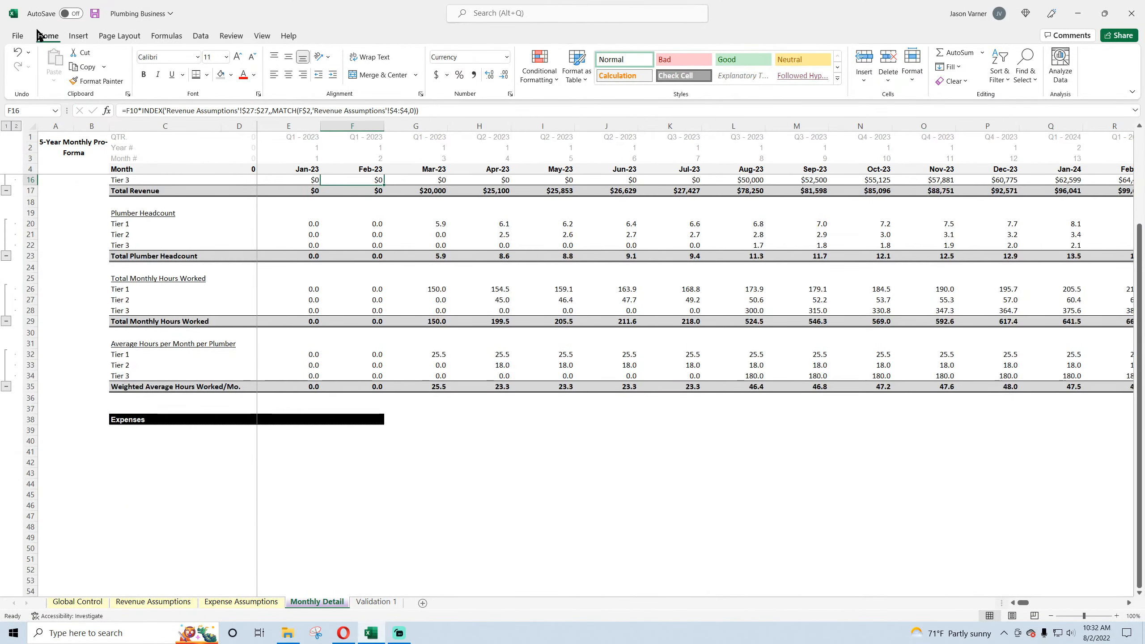
pyautogui.click(95, 13)
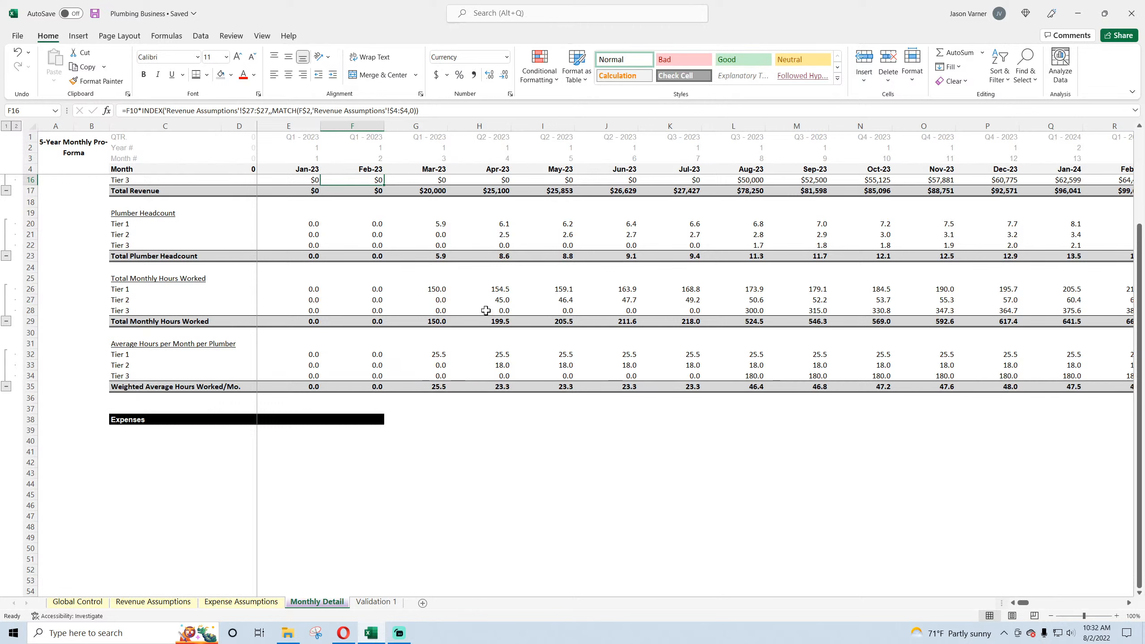
# - Rename the headcount total label in C23 to "Total Plumber/Truck Headcount"
pyautogui.click(507, 257)
pyautogui.click(564, 257)
pyautogui.click(626, 256)
pyautogui.click(684, 256)
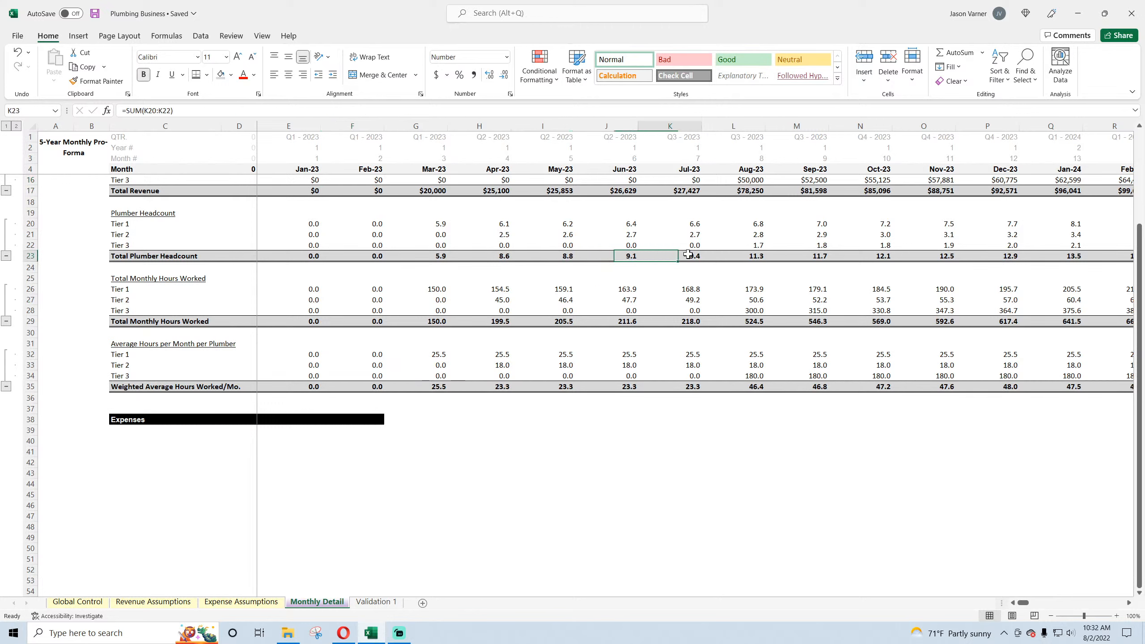
pyautogui.click(748, 256)
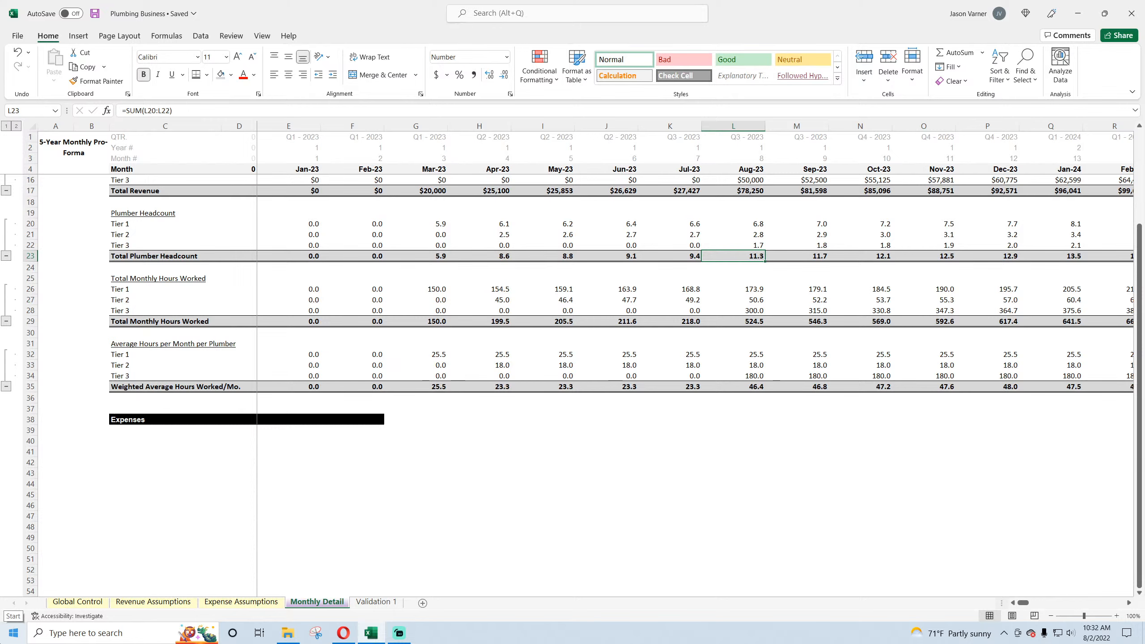
pyautogui.doubleClick(158, 255)
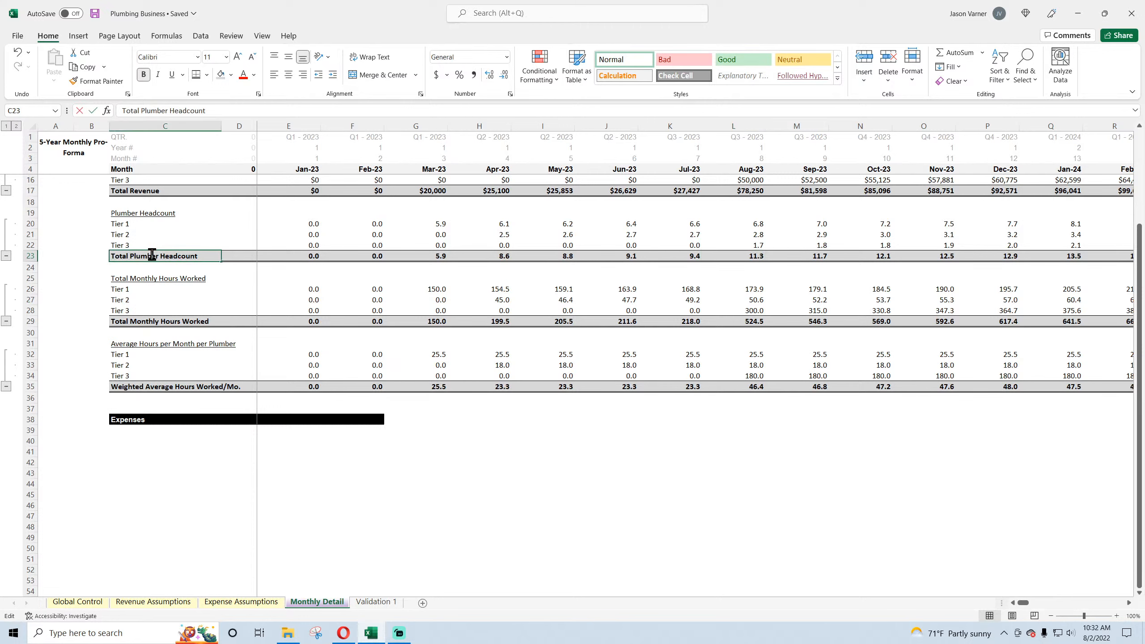
pyautogui.write('/Truck')
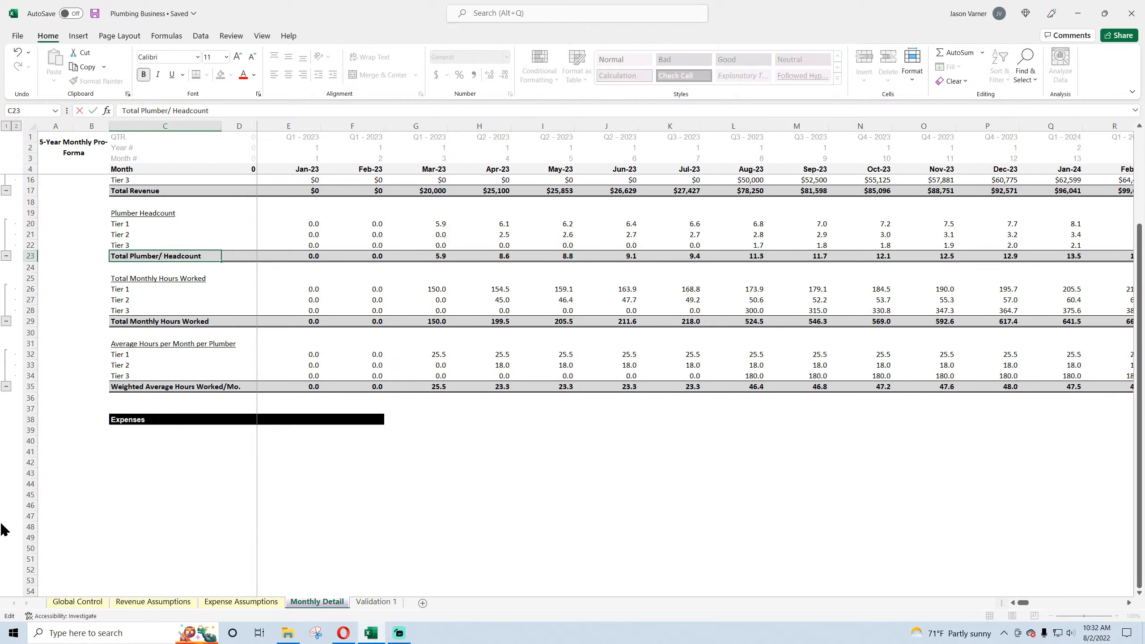
pyautogui.press('Return')
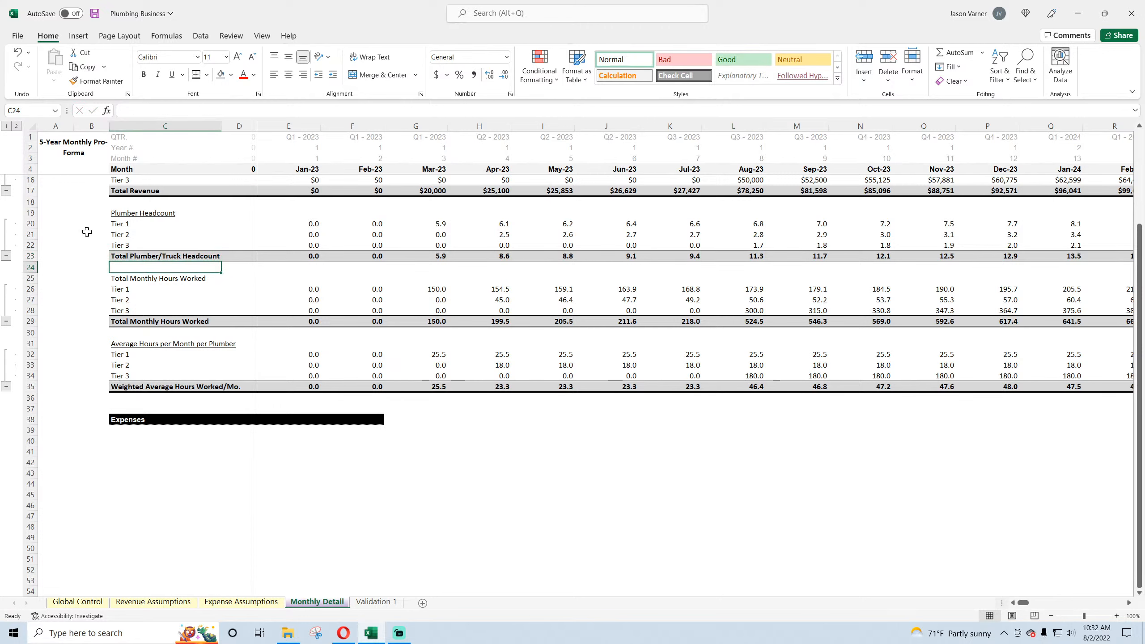
# - Rename the section label in C19 to "Plumber/Truck Headcount" and save the workbook
pyautogui.doubleClick(138, 212)
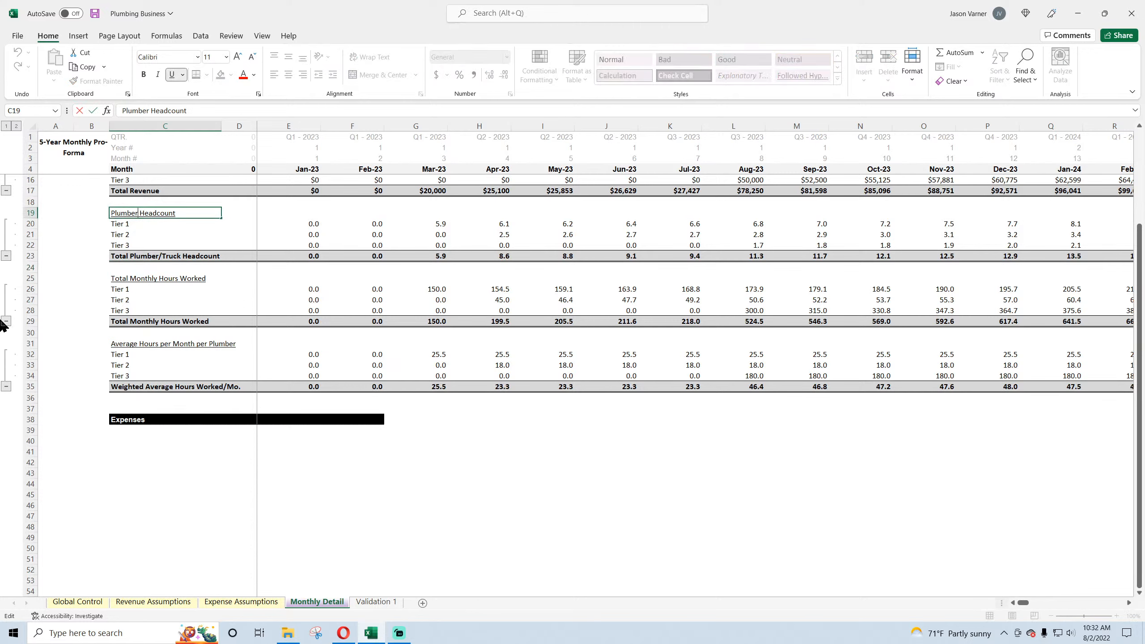
pyautogui.write('/Truck')
pyautogui.press('Return')
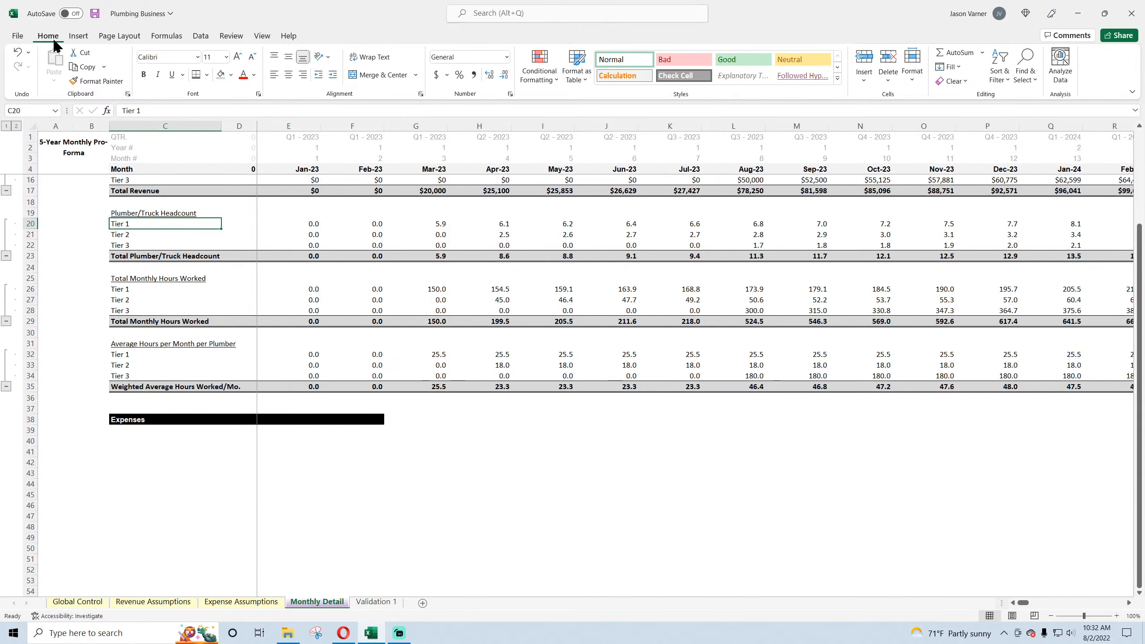
pyautogui.click(95, 14)
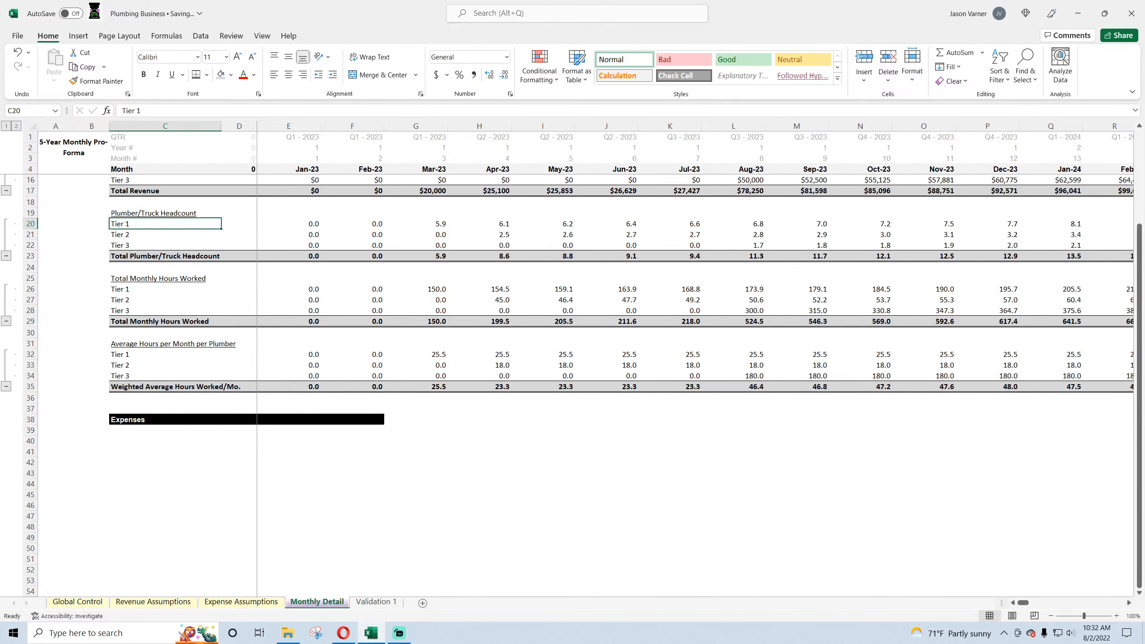
# - Check the Hourly Wage Rate section on Expense Assumptions, and copy Monthly Detail's Revenue per Job Type block C13:F16 to C39 under Expenses, saving the workbook
pyautogui.click(140, 430)
pyautogui.click(252, 602)
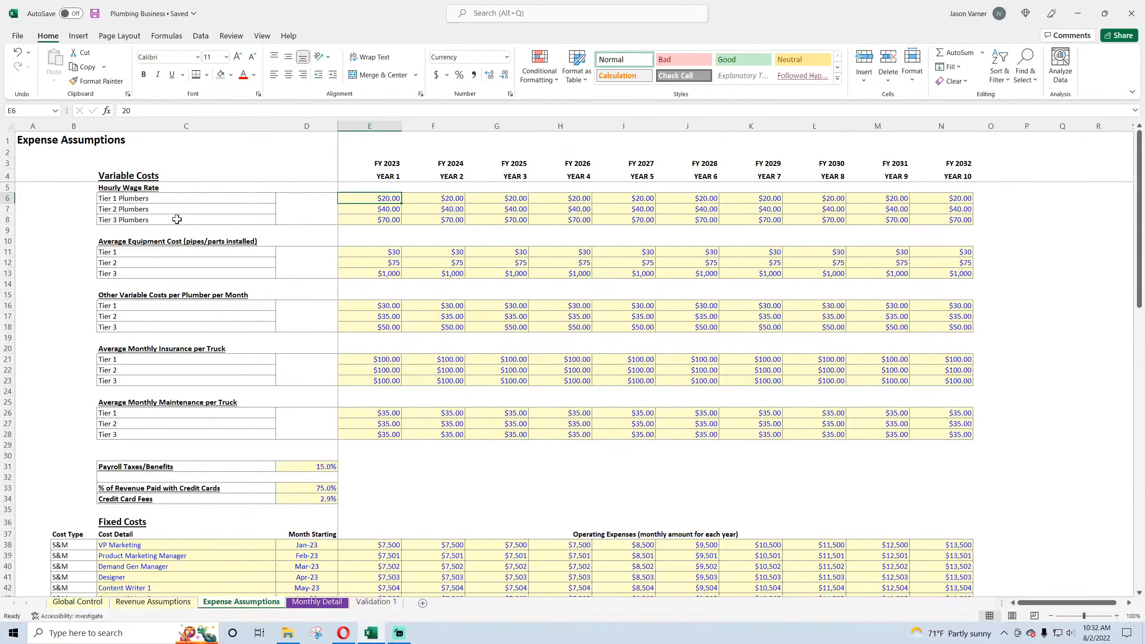
pyautogui.click(128, 189)
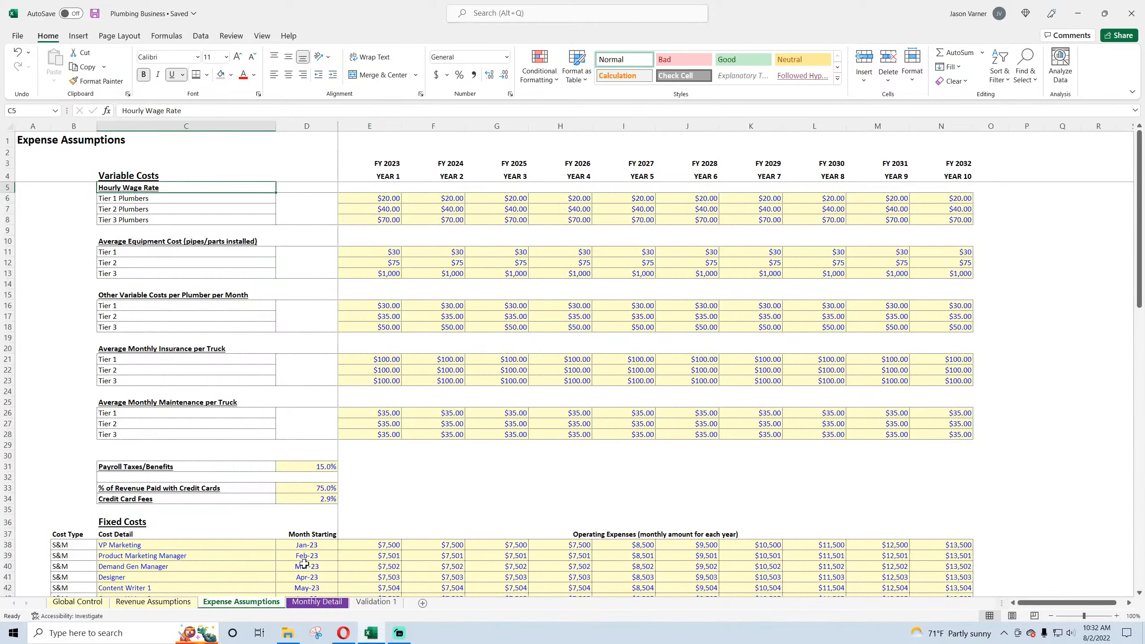
pyautogui.click(314, 605)
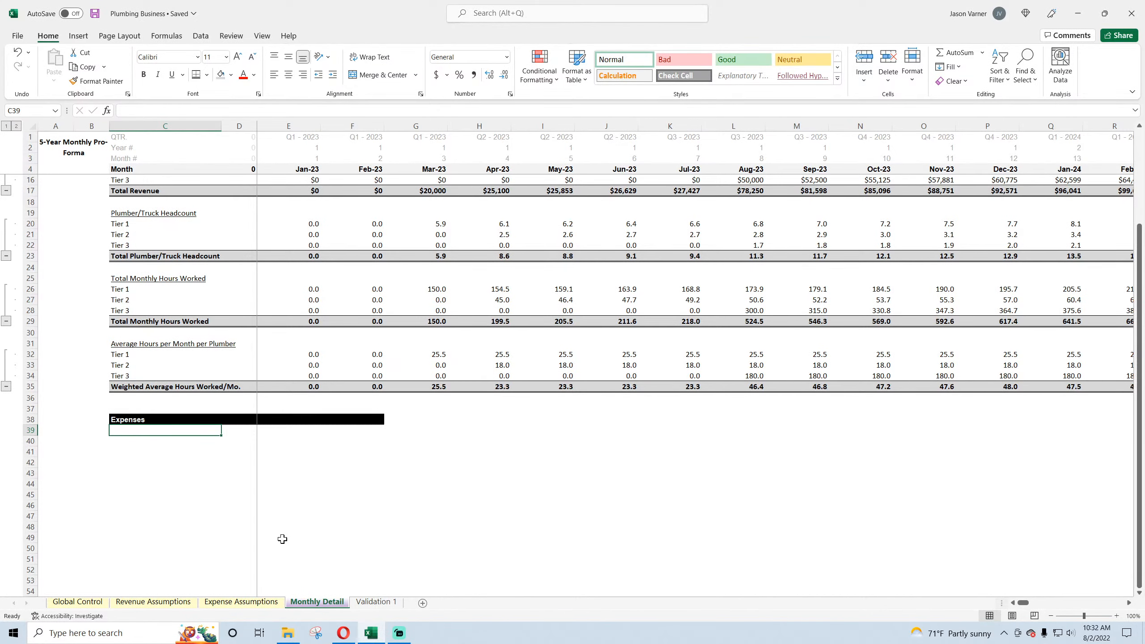
pyautogui.scroll(4, 132, 348)
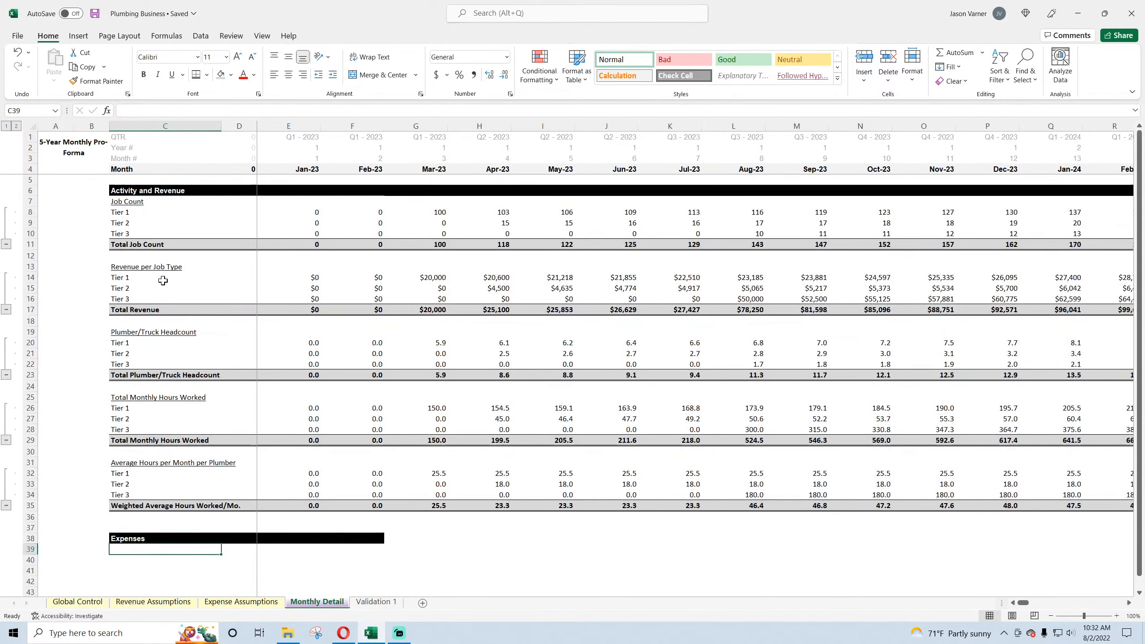
pyautogui.moveTo(153, 267); pyautogui.dragTo(375, 298)
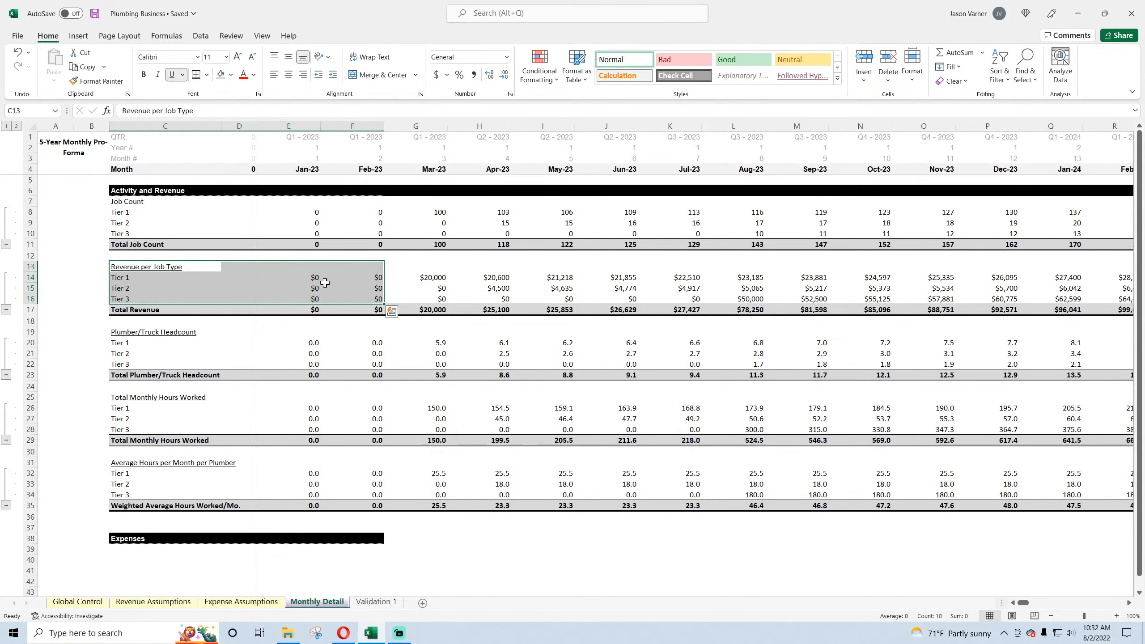
pyautogui.rightClick(325, 286)
pyautogui.click(342, 301)
pyautogui.scroll(-4, 274, 322)
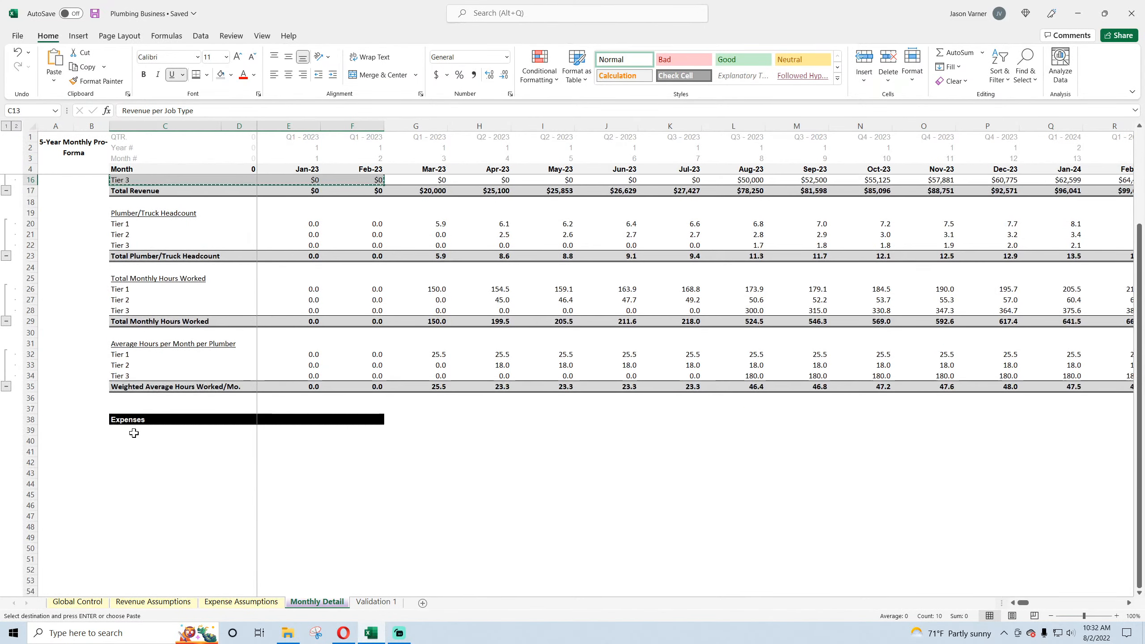
pyautogui.rightClick(135, 431)
pyautogui.click(157, 175)
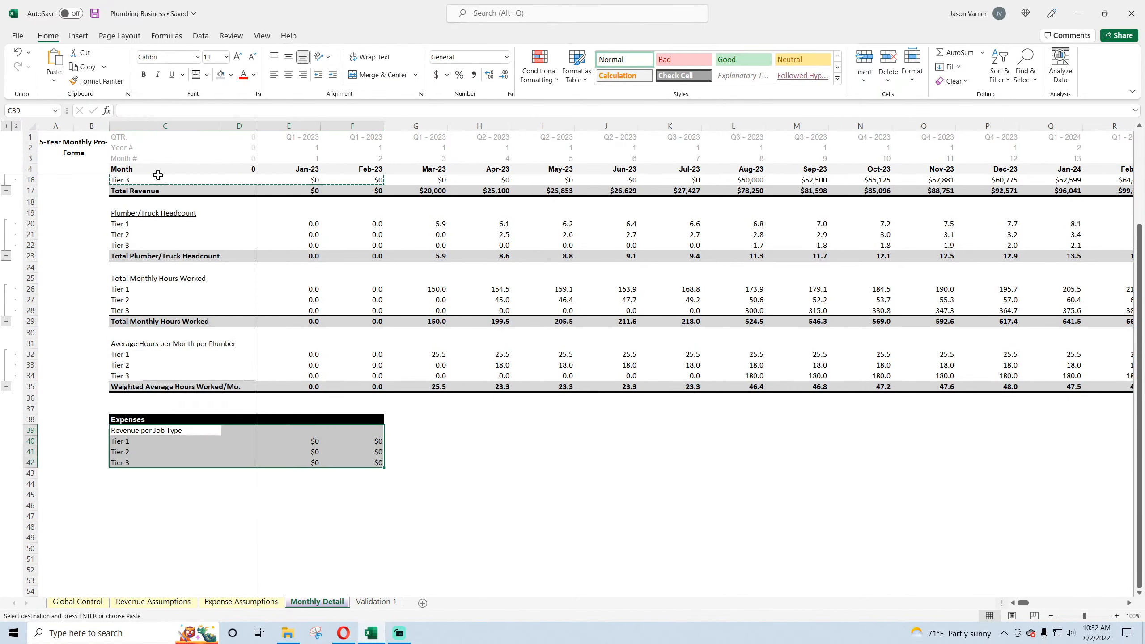
pyautogui.click(95, 14)
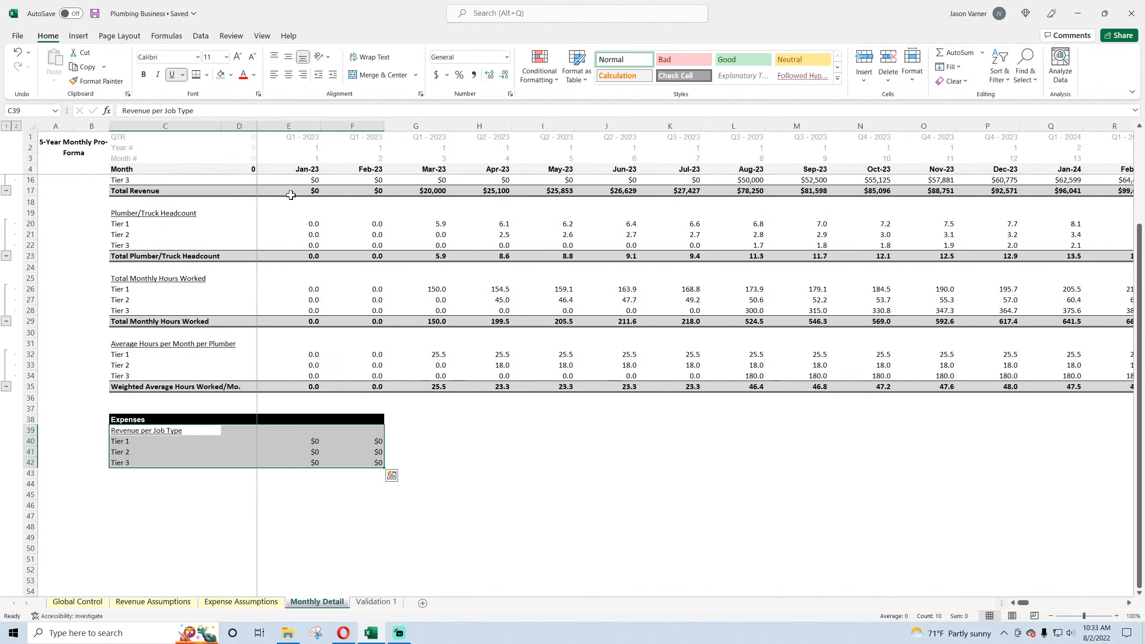
# - Review the Mar-23 total revenue, the Revenue Assumptions sheet, and the FY 2023 wage rates and equipment costs on Expense Assumptions
pyautogui.click(440, 191)
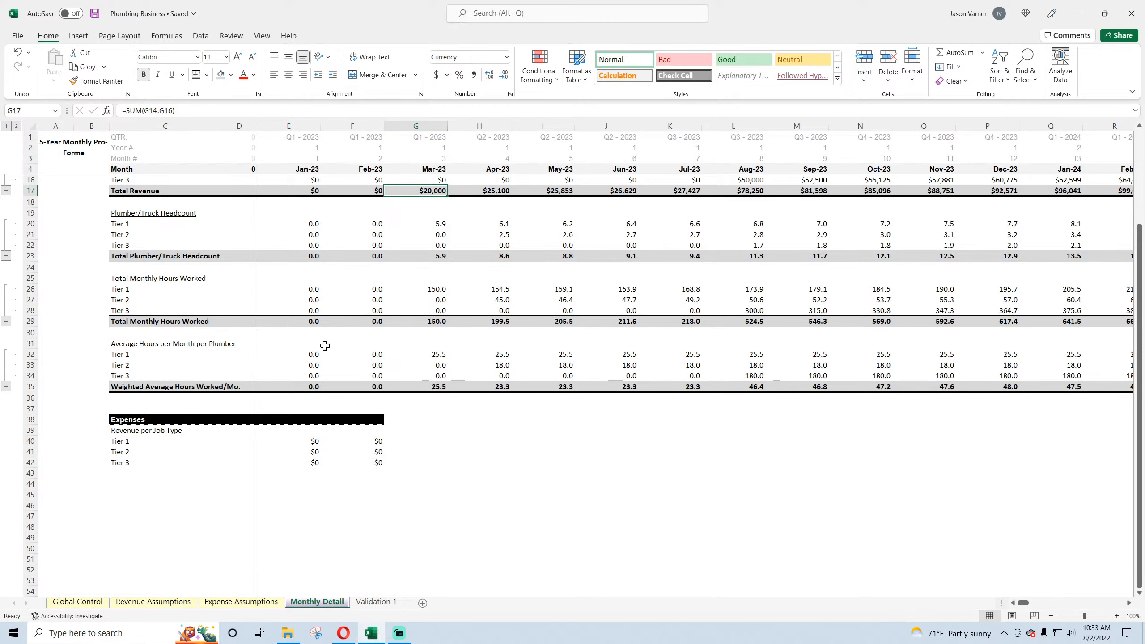
pyautogui.click(149, 602)
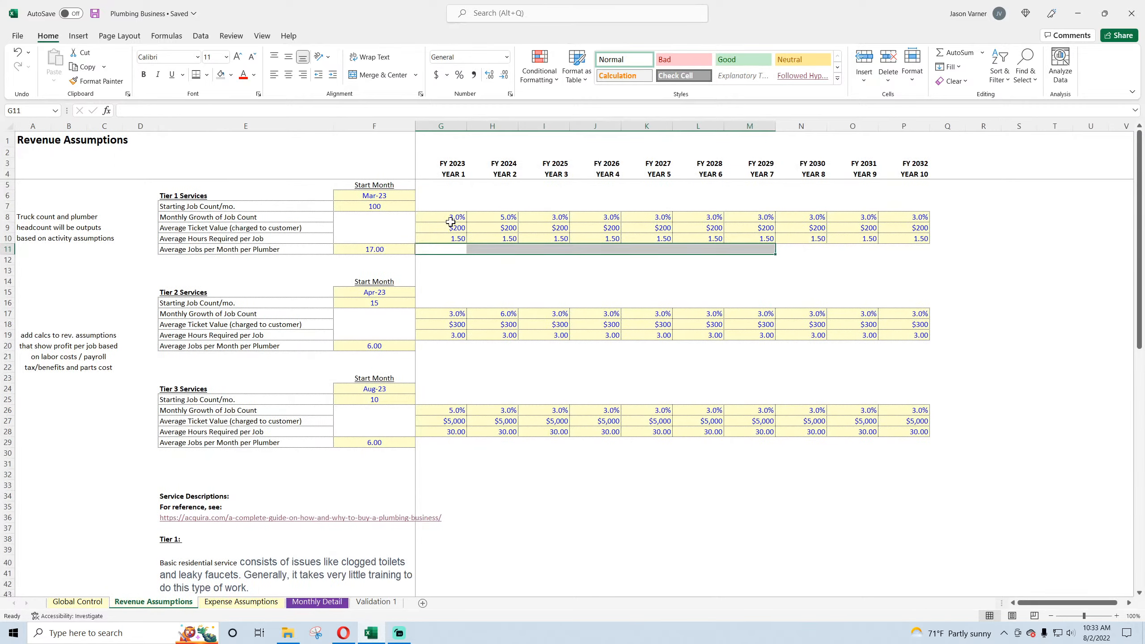
pyautogui.click(241, 603)
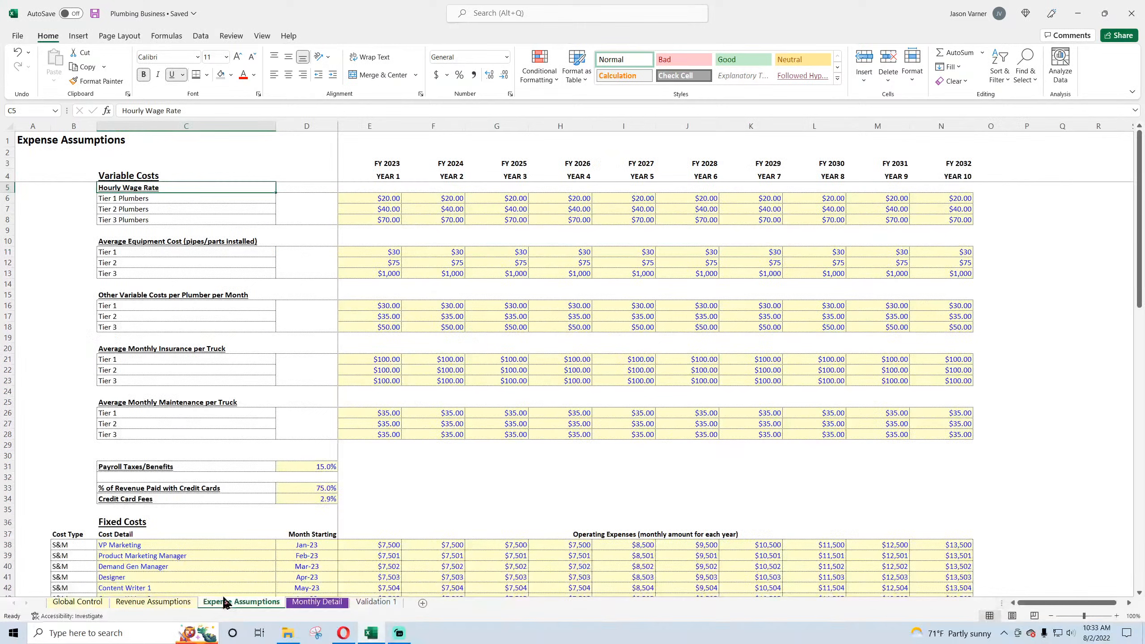
pyautogui.click(383, 200)
pyautogui.click(388, 209)
pyautogui.click(384, 254)
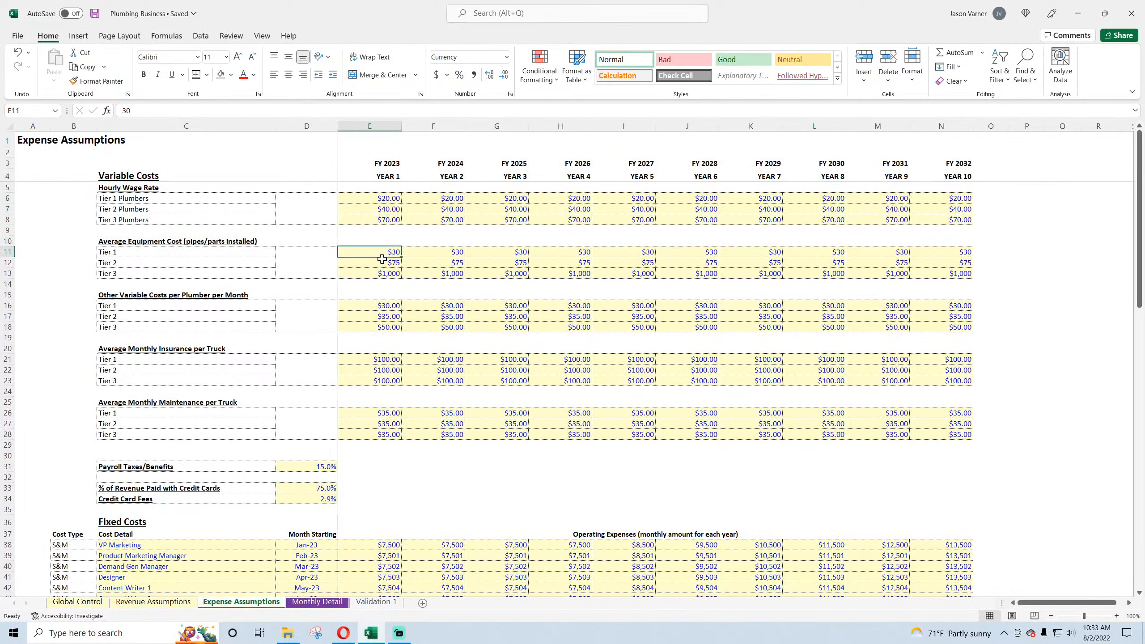
pyautogui.click(379, 264)
pyautogui.click(379, 273)
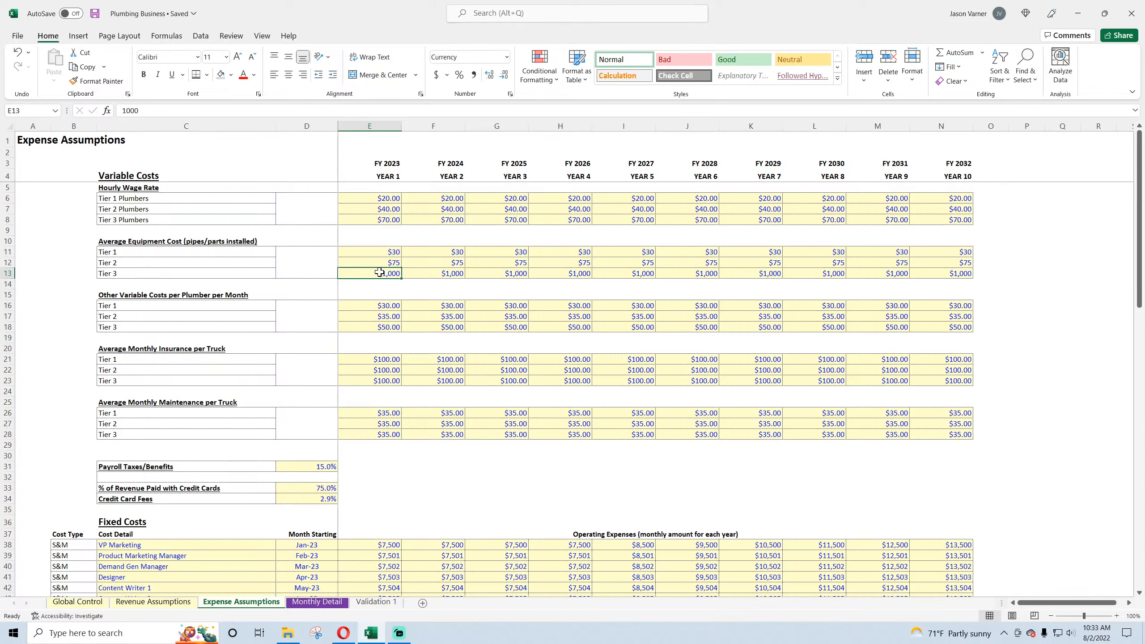
# - Review the sections for other variable costs per plumber, monthly insurance per truck and monthly maintenance per truck
pyautogui.click(168, 297)
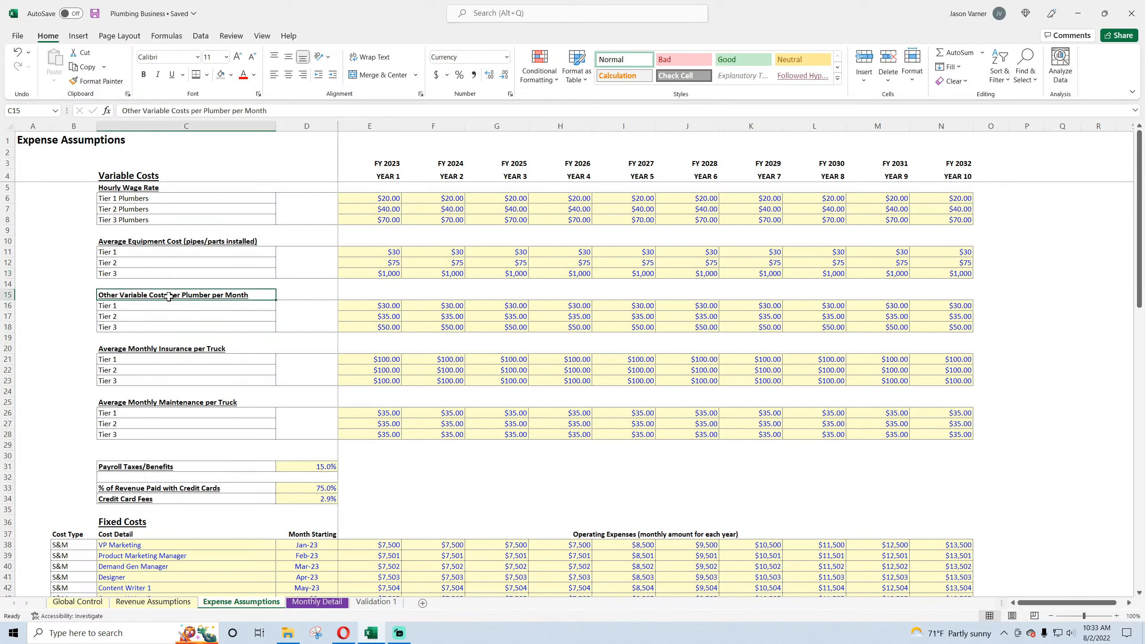
pyautogui.click(169, 350)
pyautogui.click(184, 403)
pyautogui.click(205, 297)
pyautogui.click(202, 350)
pyautogui.click(195, 402)
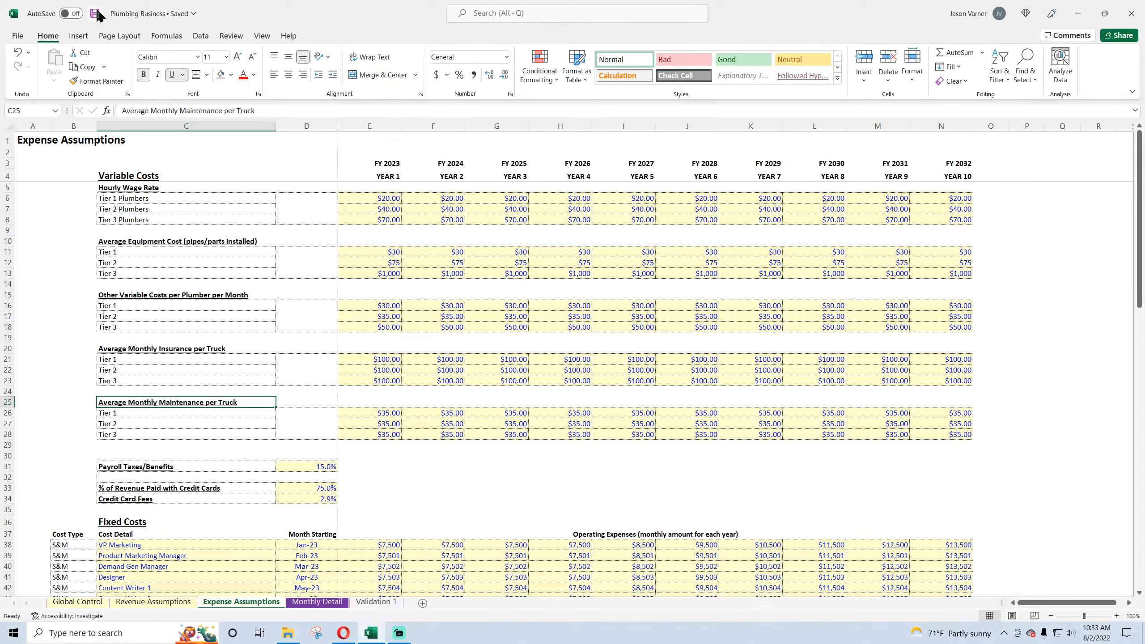
# - On Monthly Detail, rename the C39 label under Expenses to "Wages" and label C43 "Total Wages"
pyautogui.click(317, 602)
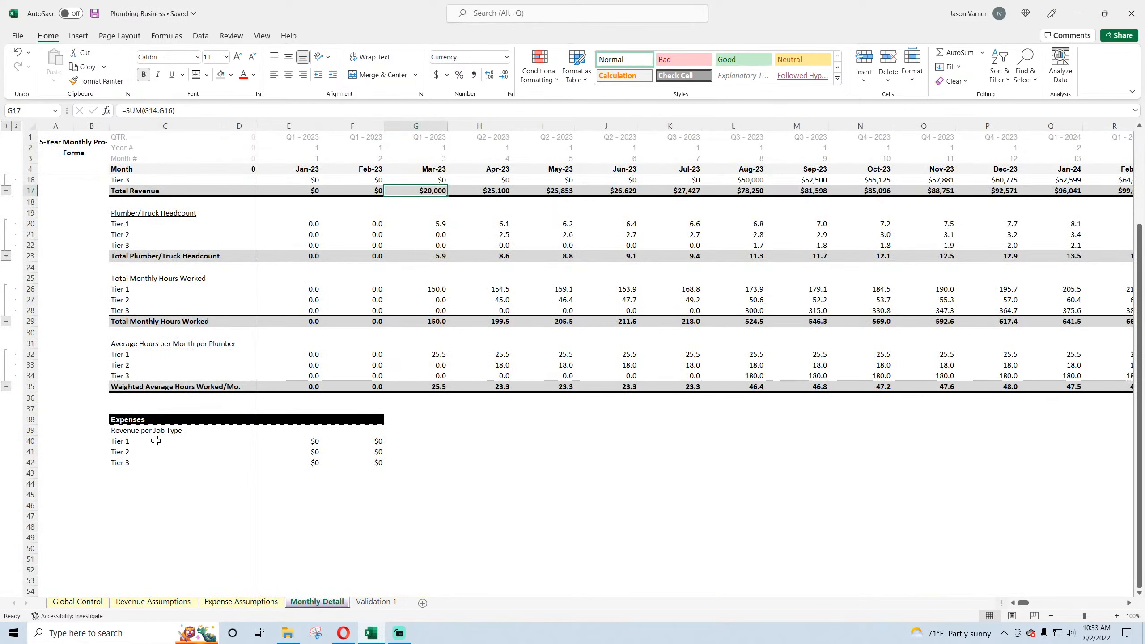
pyautogui.click(141, 428)
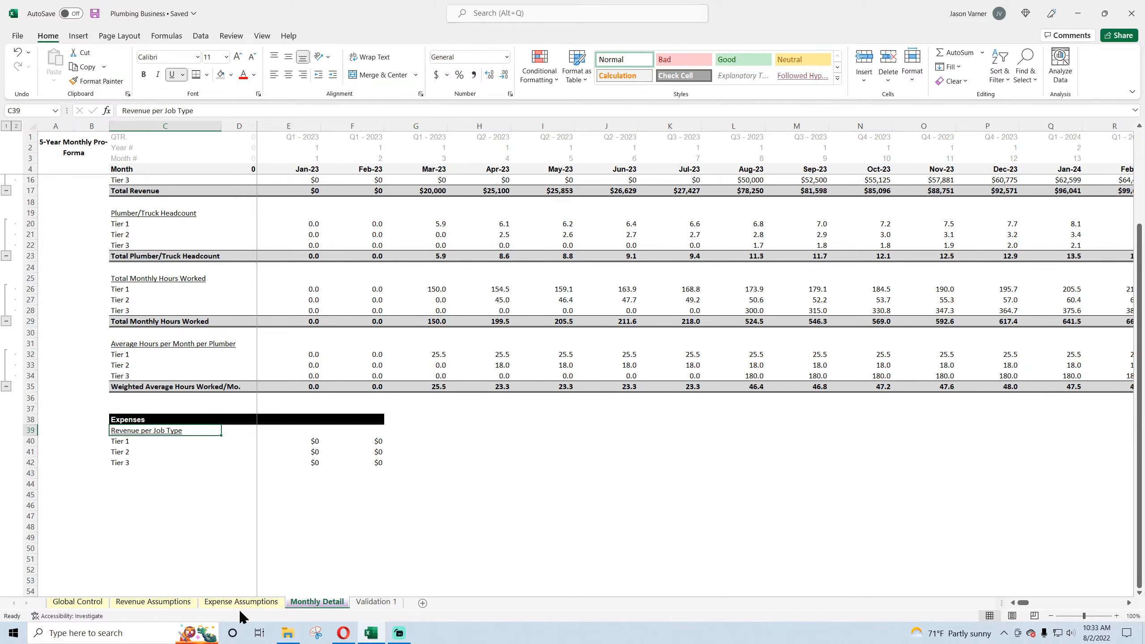
pyautogui.write('Wages')
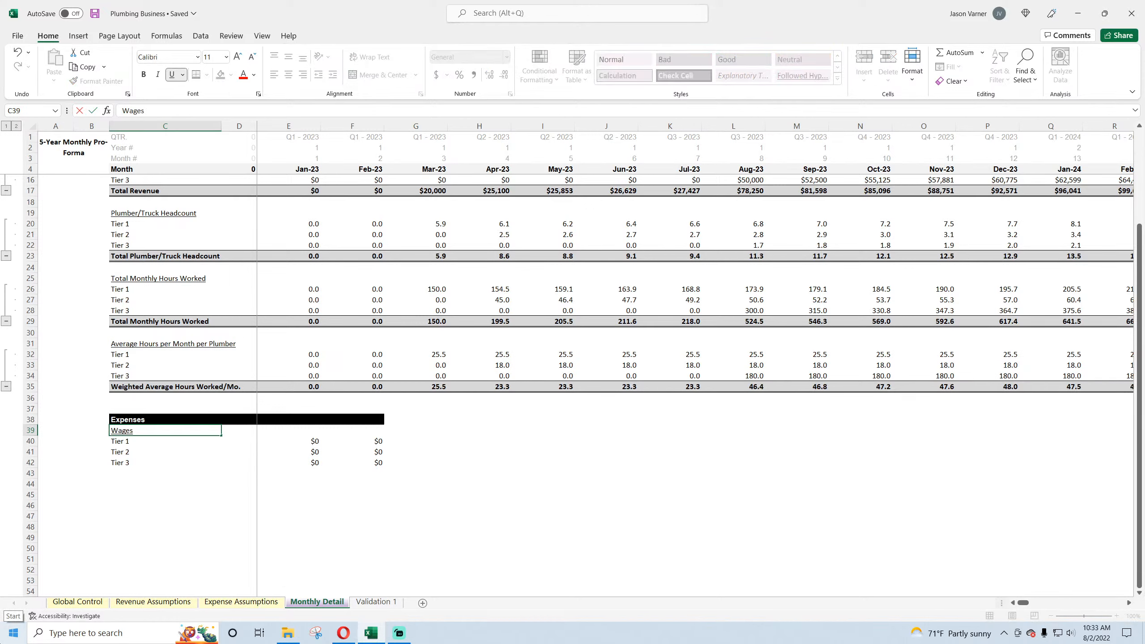
pyautogui.press('Return')
pyautogui.press('Return')
pyautogui.press('Return')
pyautogui.press('Return')
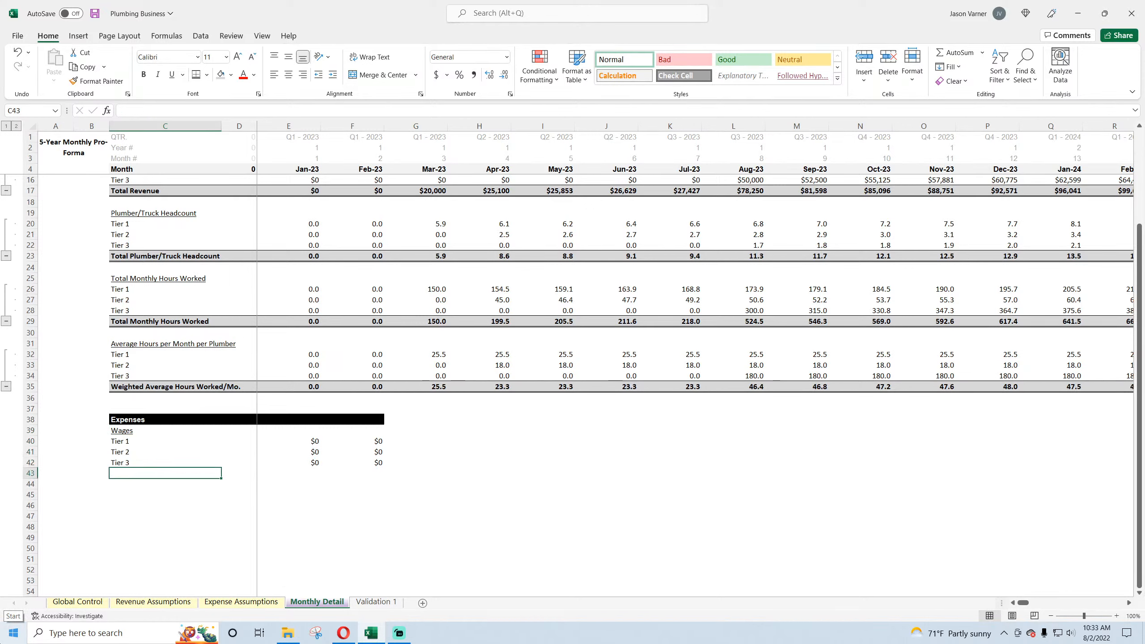
pyautogui.write('Total Wages')
pyautogui.press('Return')
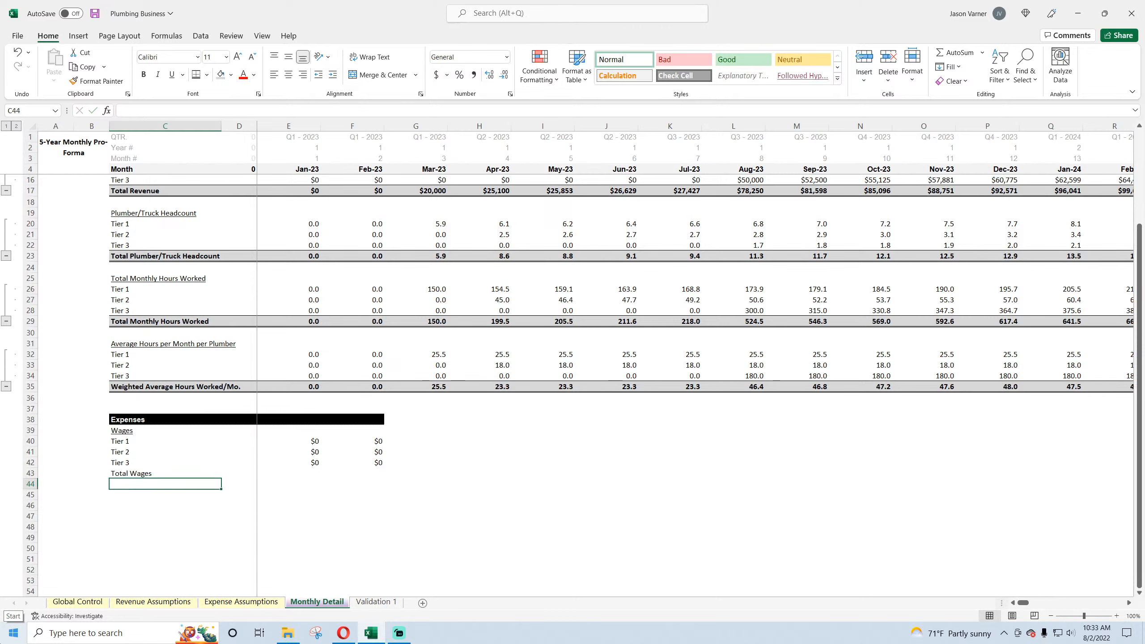
# - Add the row labels "Payroll Taxes/Benefits" in C44 and "Total Payroll Costs" in C45
pyautogui.write('Payroll')
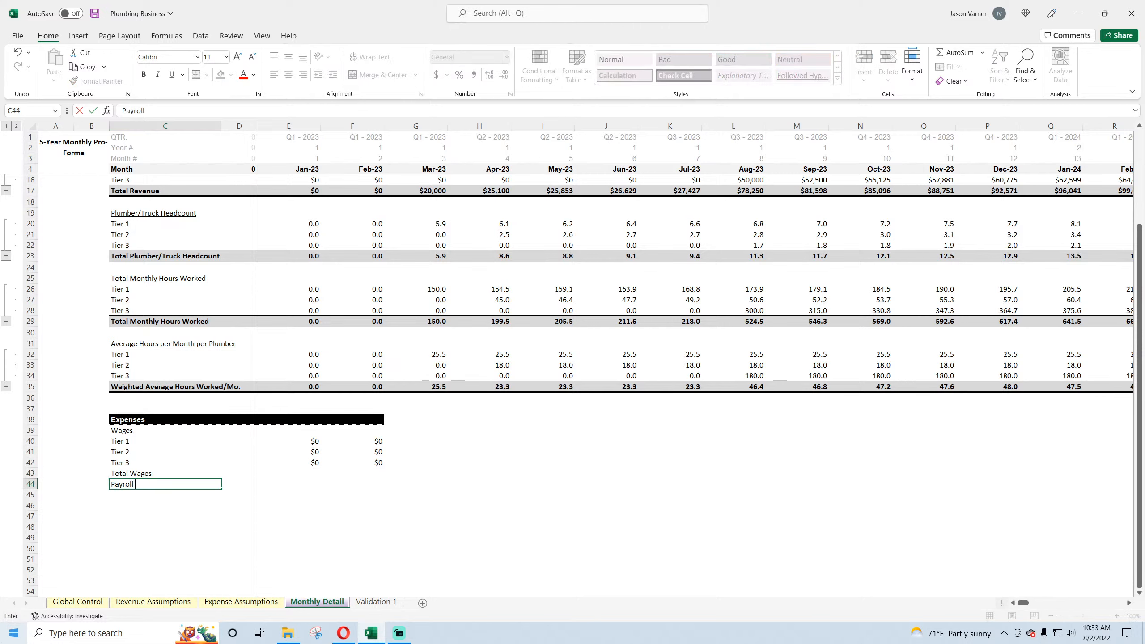
pyautogui.write(' Taxes/Benefits')
pyautogui.press('Return')
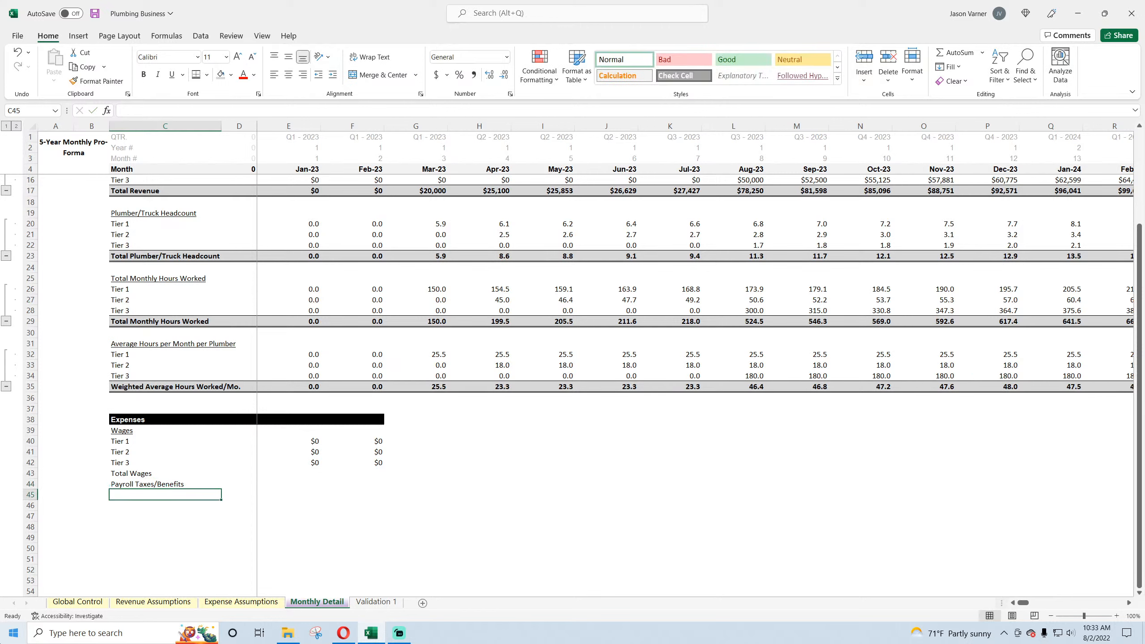
pyautogui.write('Total P')
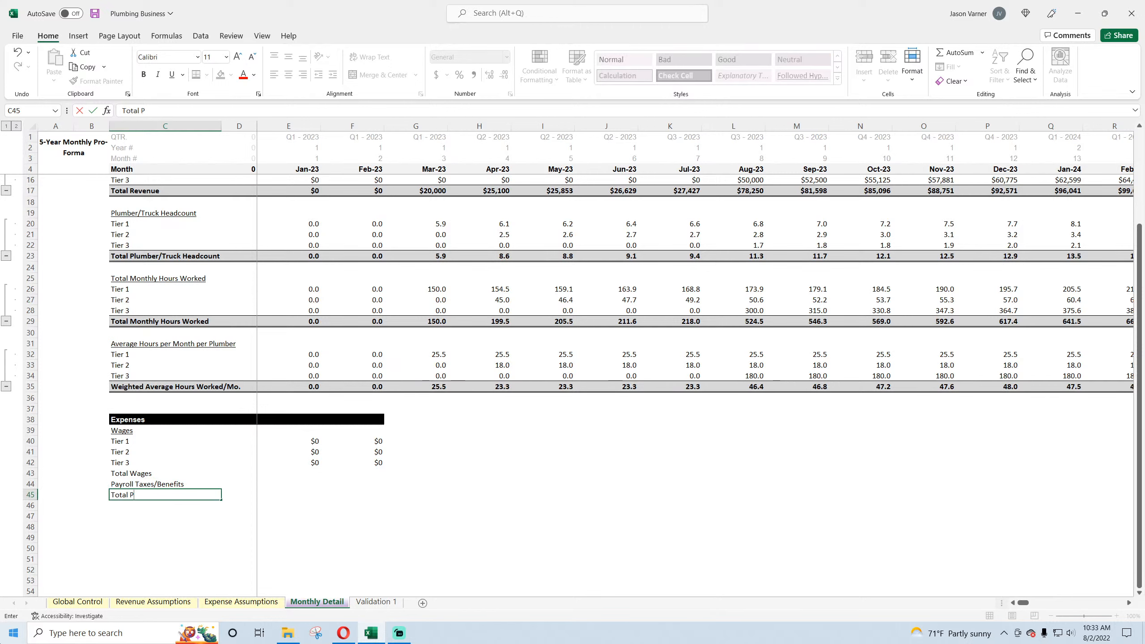
pyautogui.write('ayroll Costs')
pyautogui.press('Return')
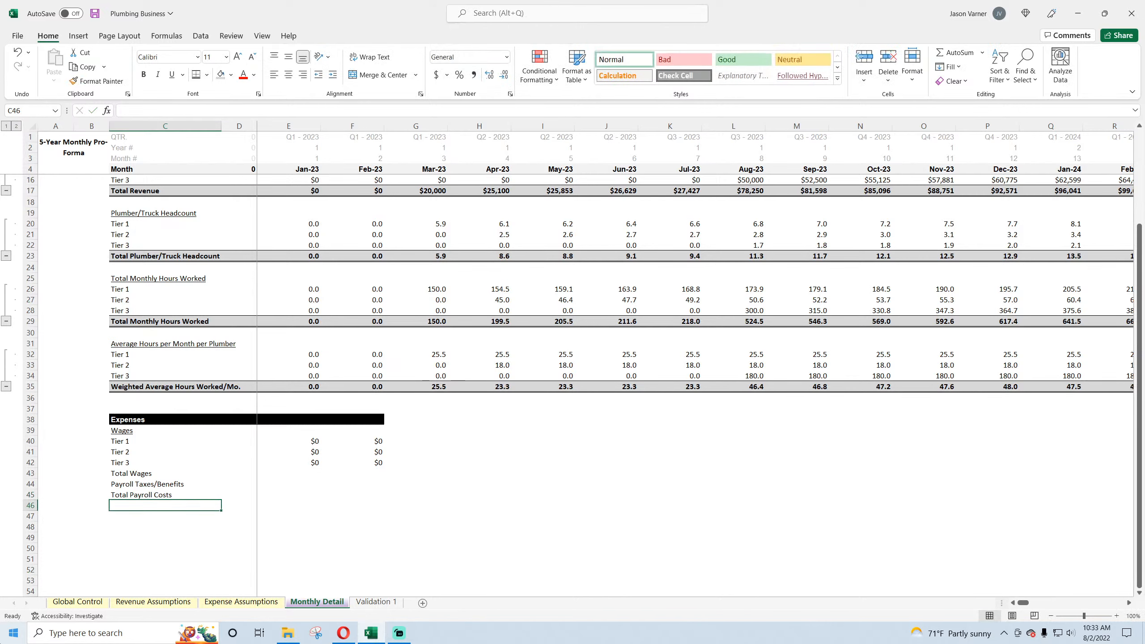
# - Start a Tier 1 wages formula in E40 multiplying headcount E20 by an INDEX of Expense Assumptions row 6, with a MATCH for the column
pyautogui.click(313, 443)
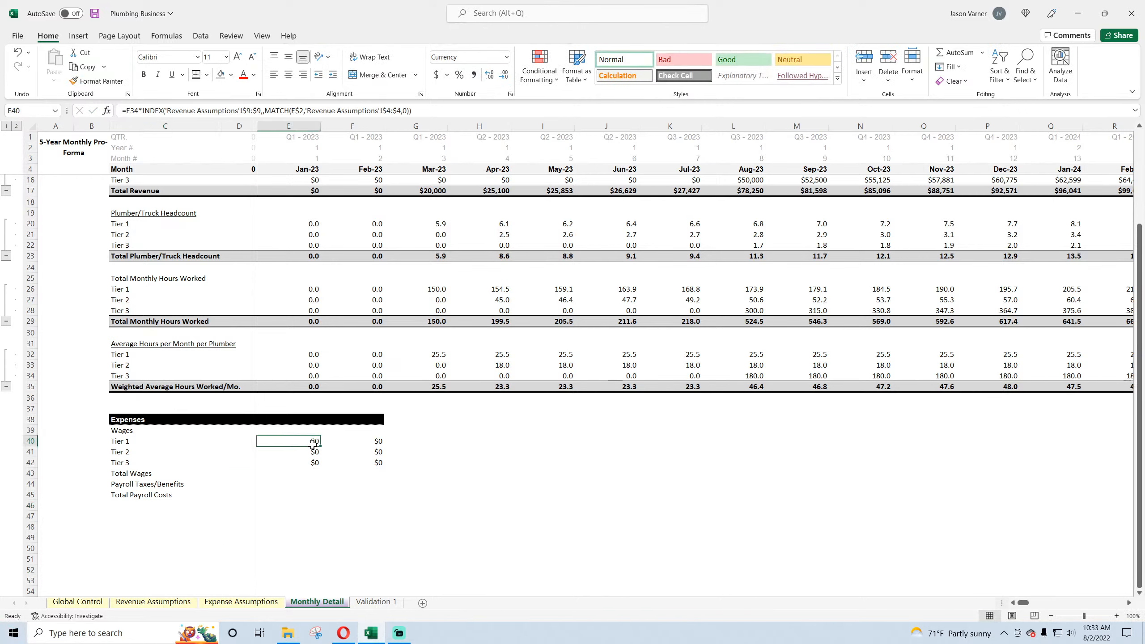
pyautogui.write('=')
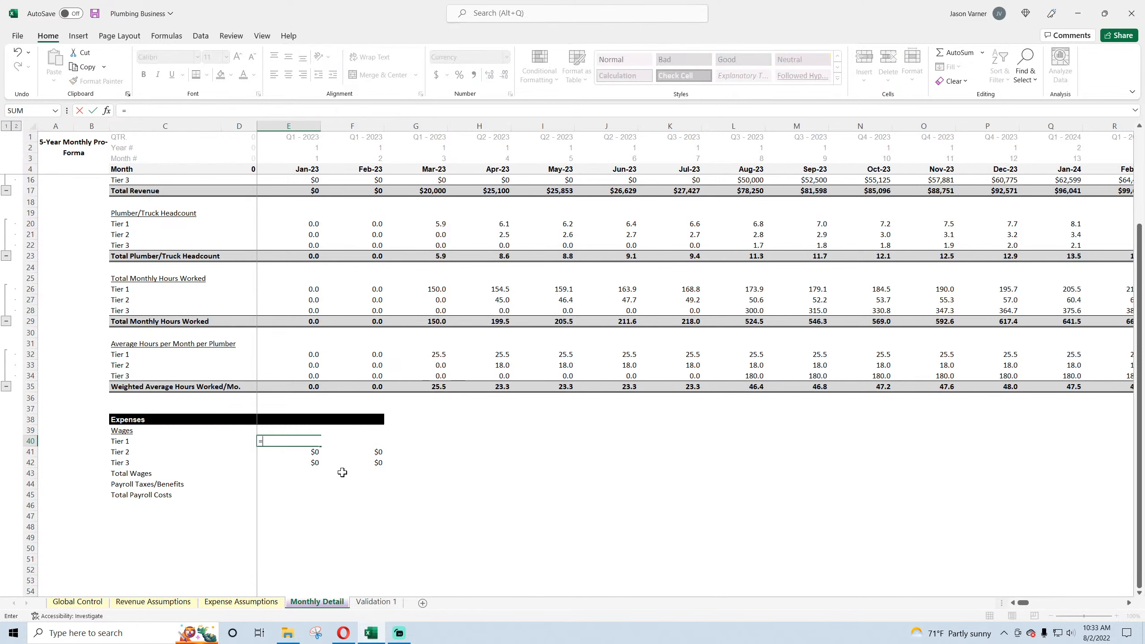
pyautogui.scroll(4, 355, 496)
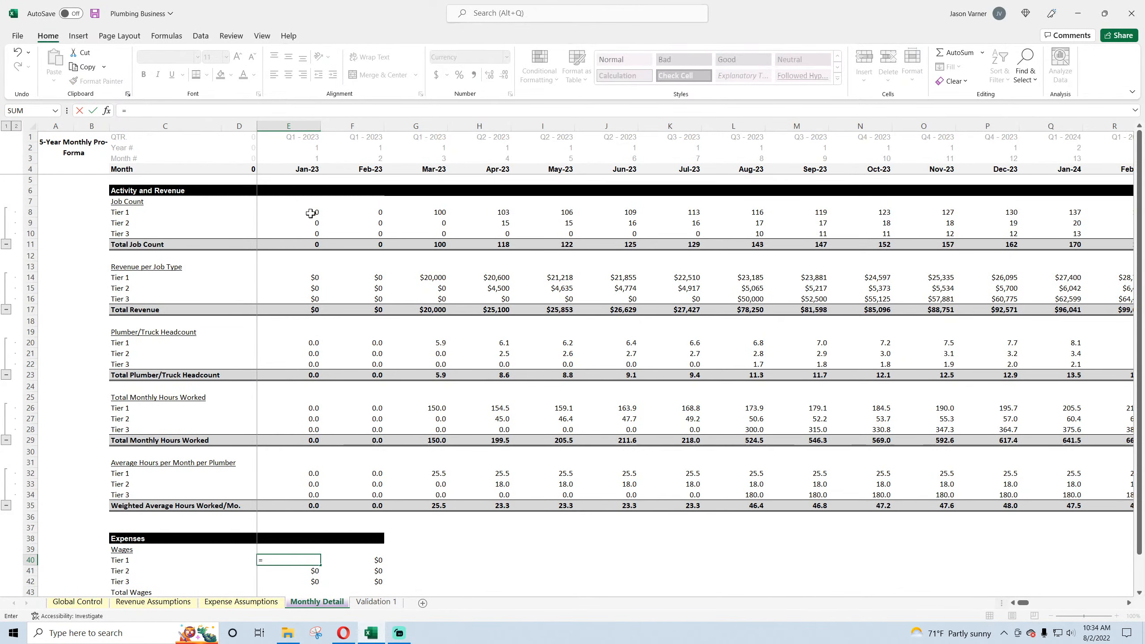
pyautogui.click(316, 343)
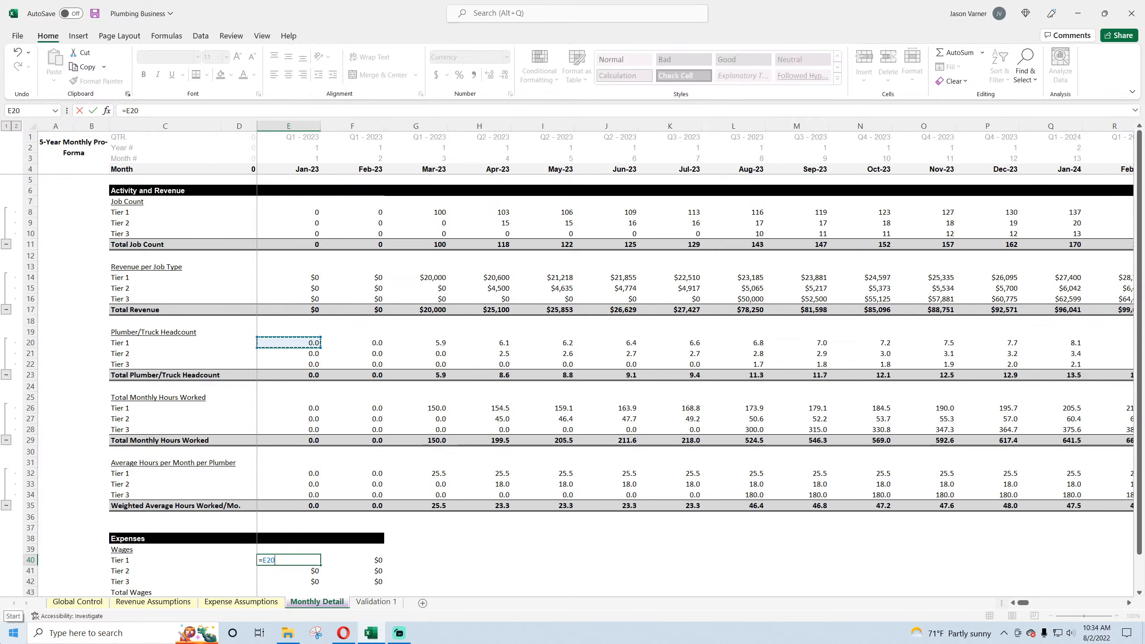
pyautogui.write('*')
pyautogui.click(224, 602)
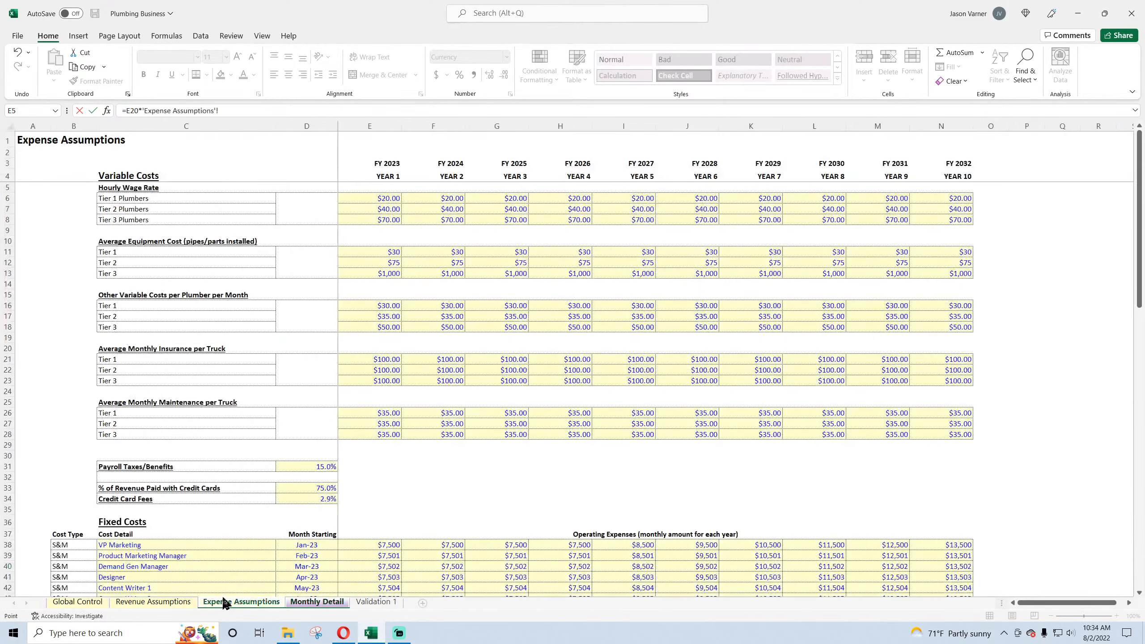
pyautogui.moveTo(142, 110); pyautogui.dragTo(220, 110)
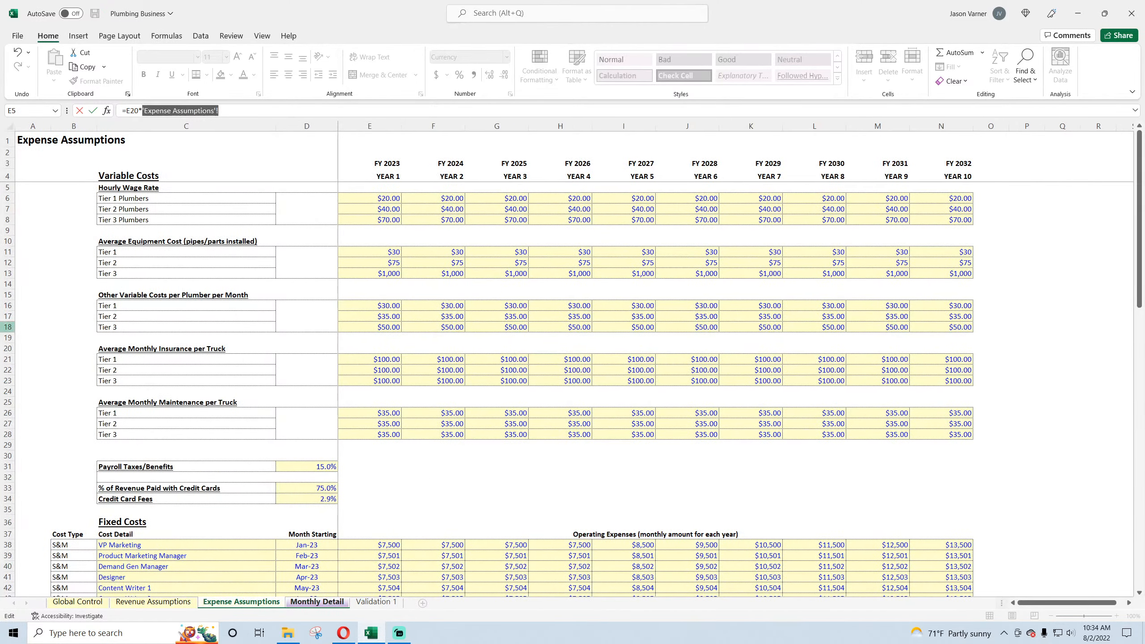
pyautogui.press('BackSpace')
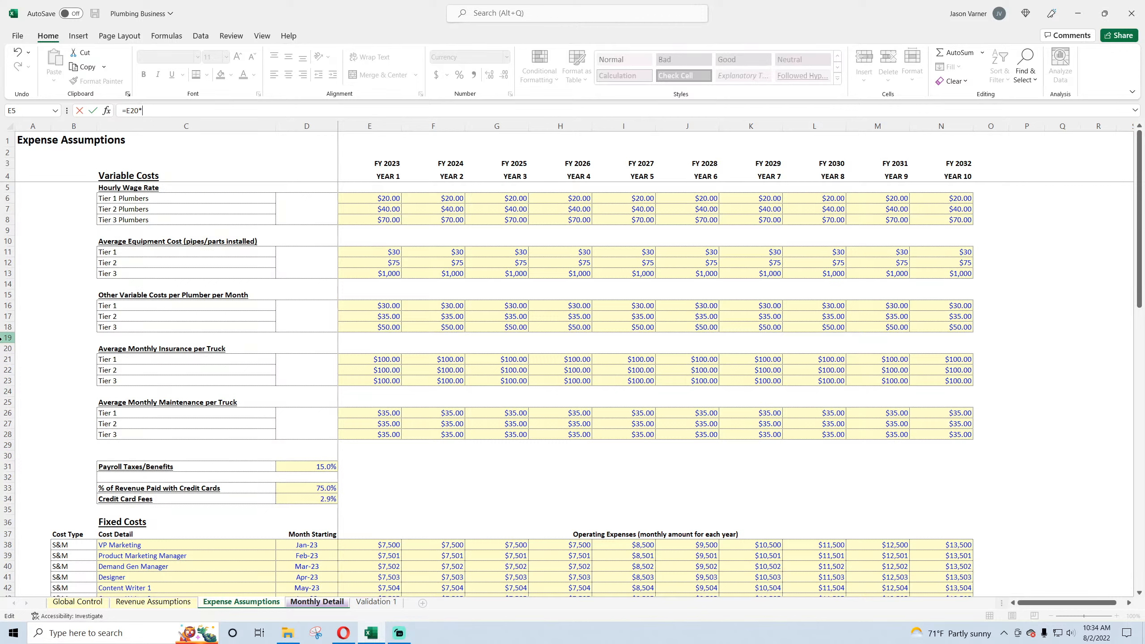
pyautogui.write('index(')
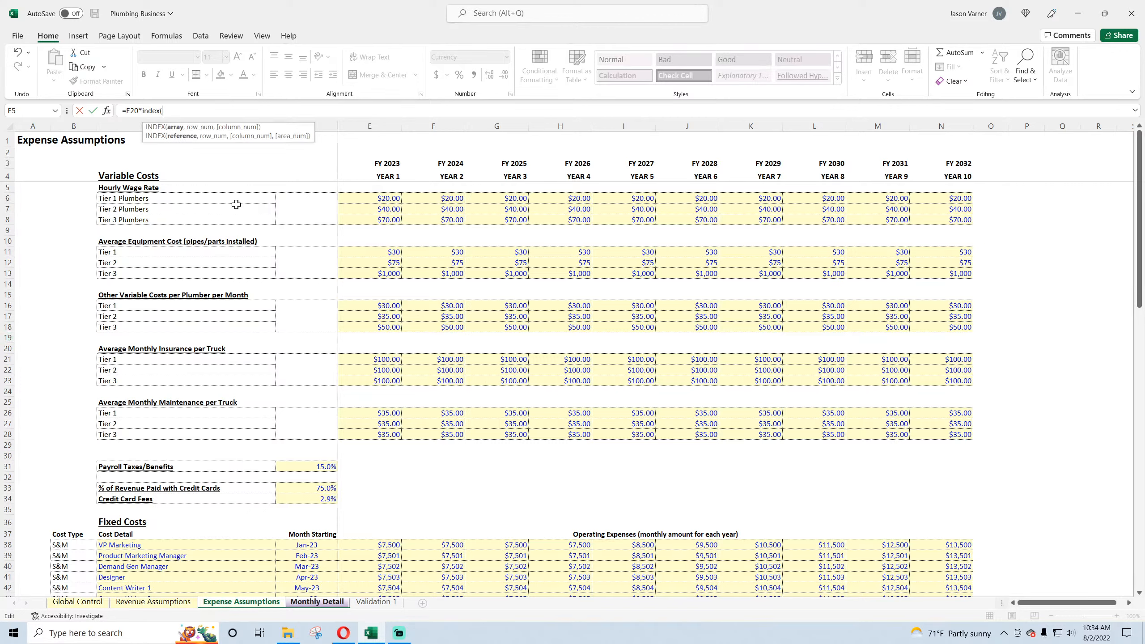
pyautogui.moveTo(4, 220); pyautogui.dragTo(5, 197)
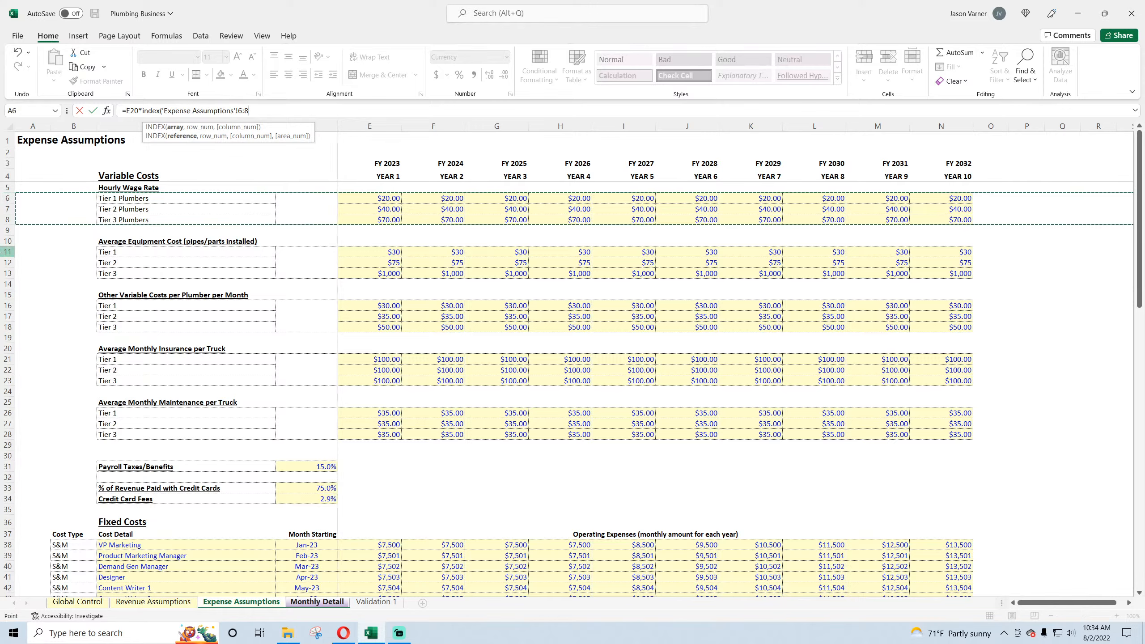
pyautogui.press('BackSpace')
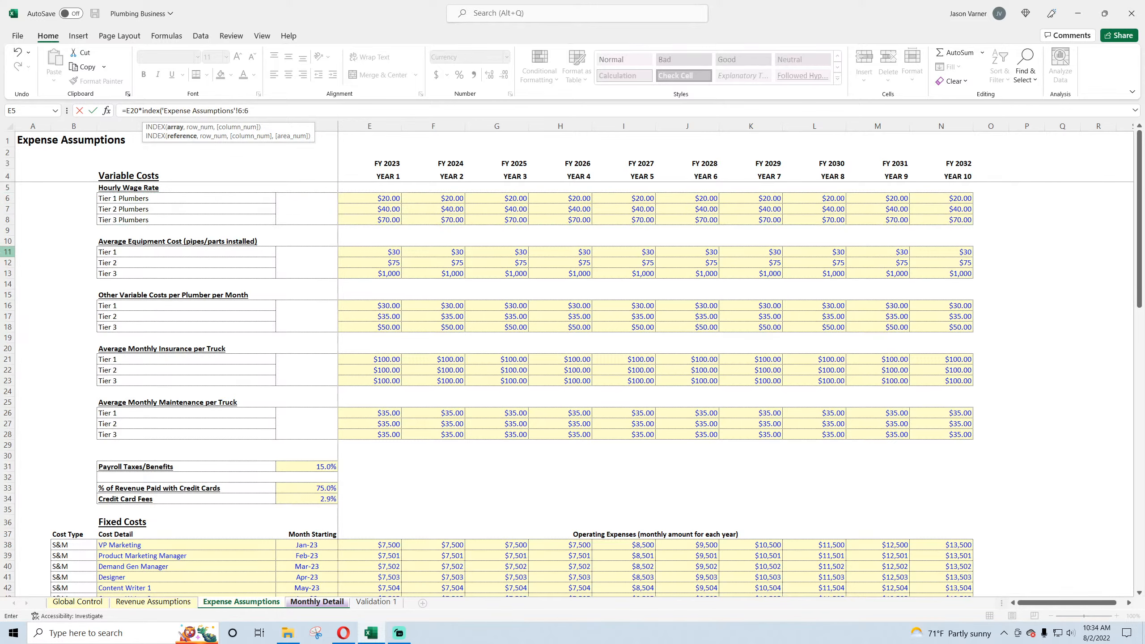
pyautogui.write('6,,match(')
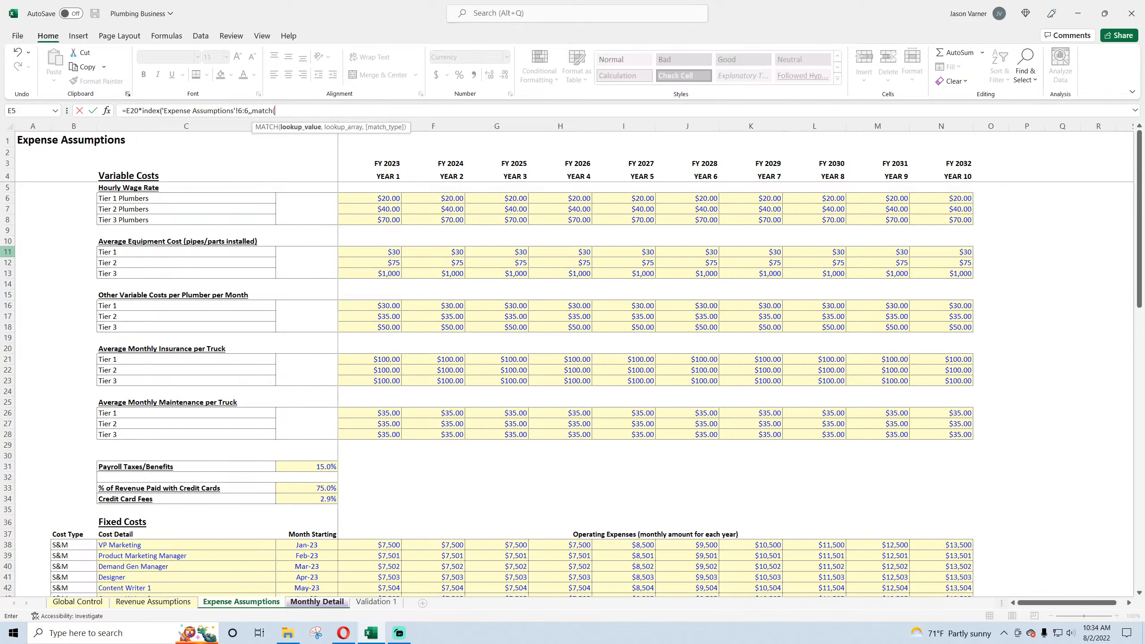
# - Complete the E40 formula by matching E2 exactly against Expense Assumptions row 4, and fill it across to Jun-23
pyautogui.click(337, 603)
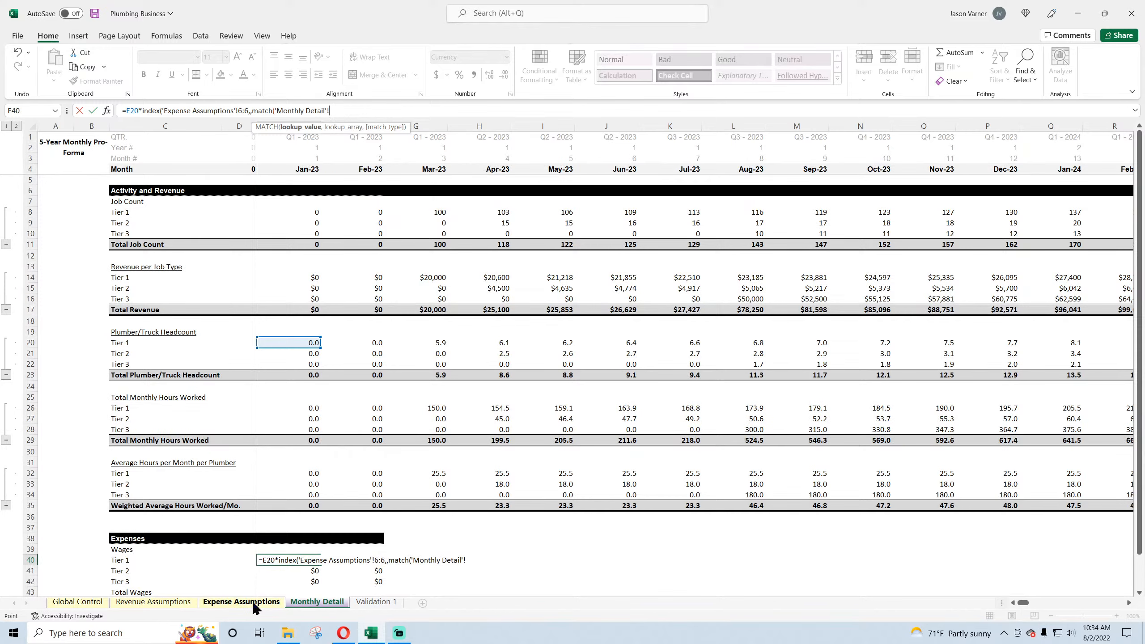
pyautogui.click(256, 603)
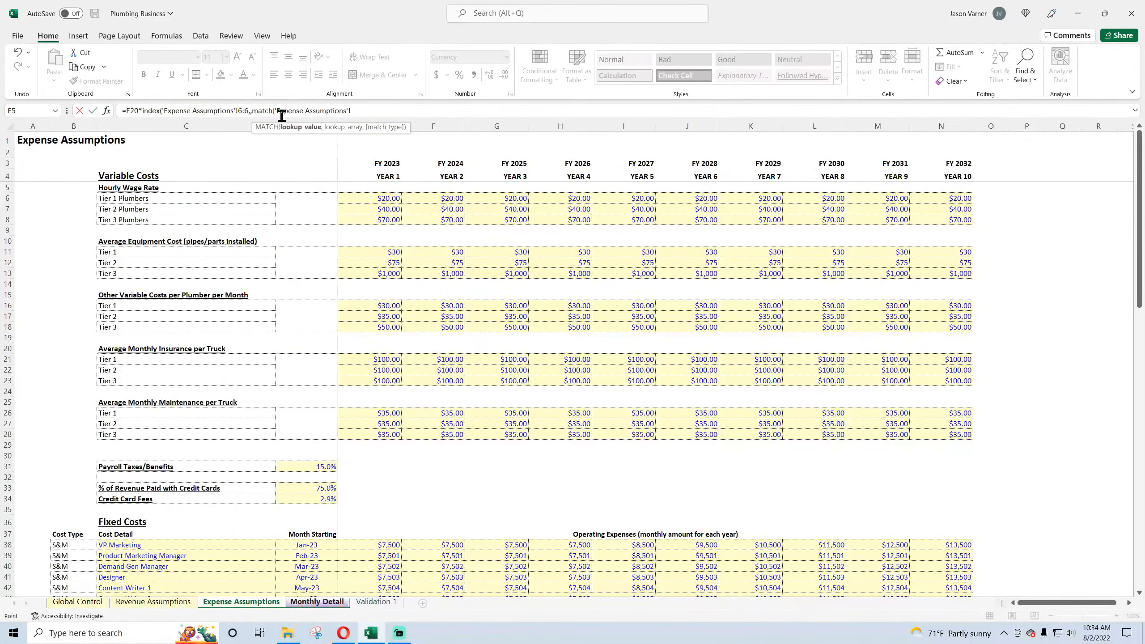
pyautogui.moveTo(279, 111); pyautogui.dragTo(477, 110)
pyautogui.press('BackSpace')
pyautogui.write('e2,')
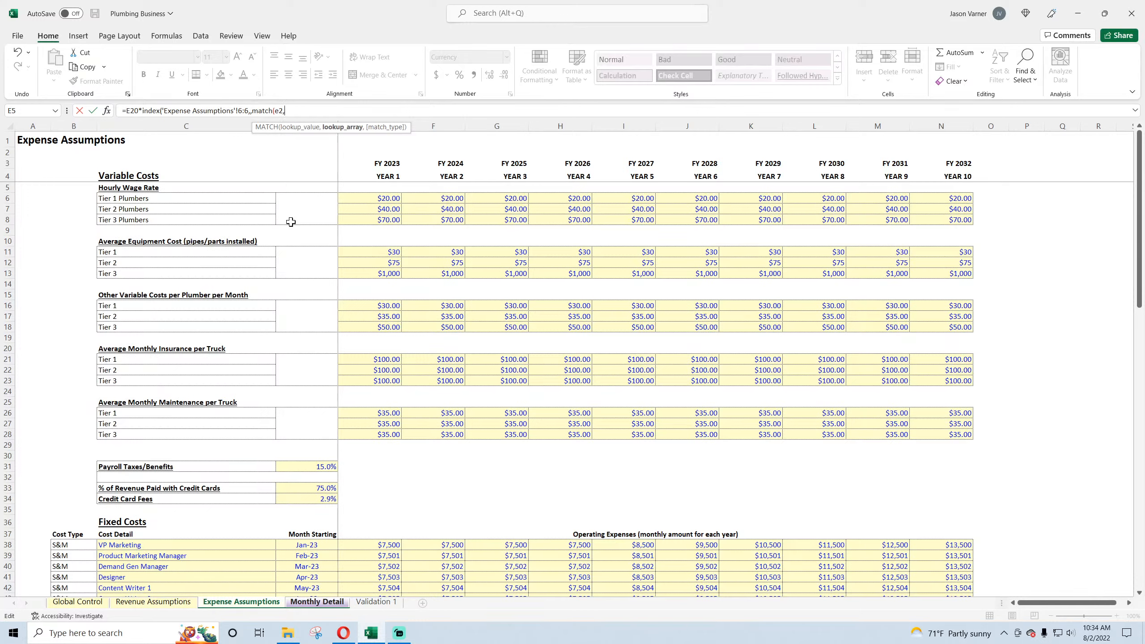
pyautogui.click(8, 176)
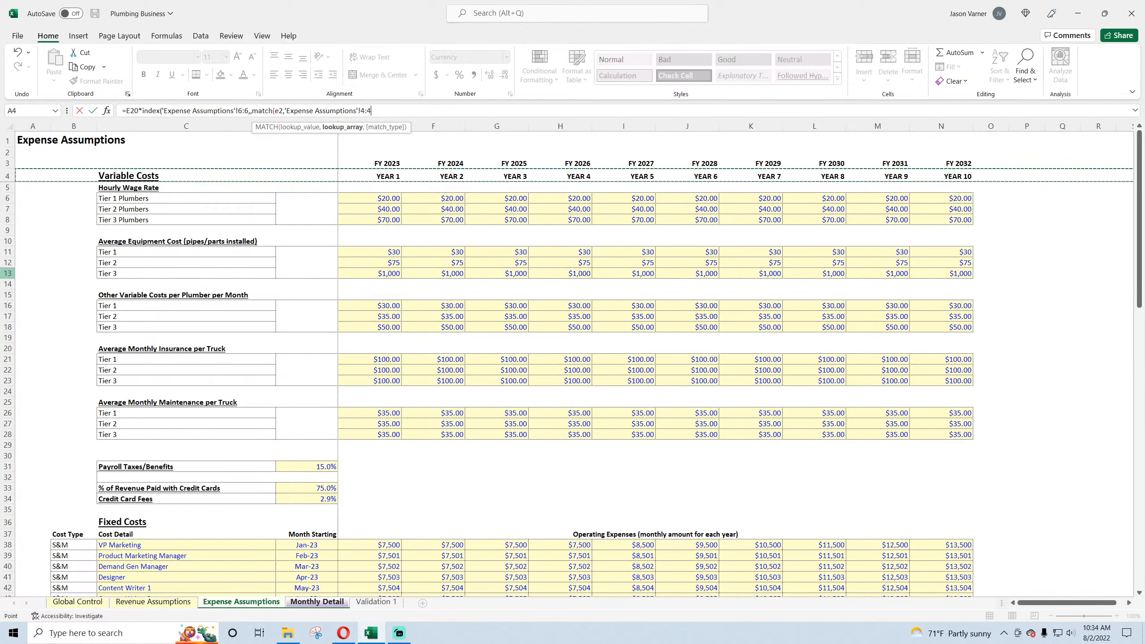
pyautogui.write(',0')
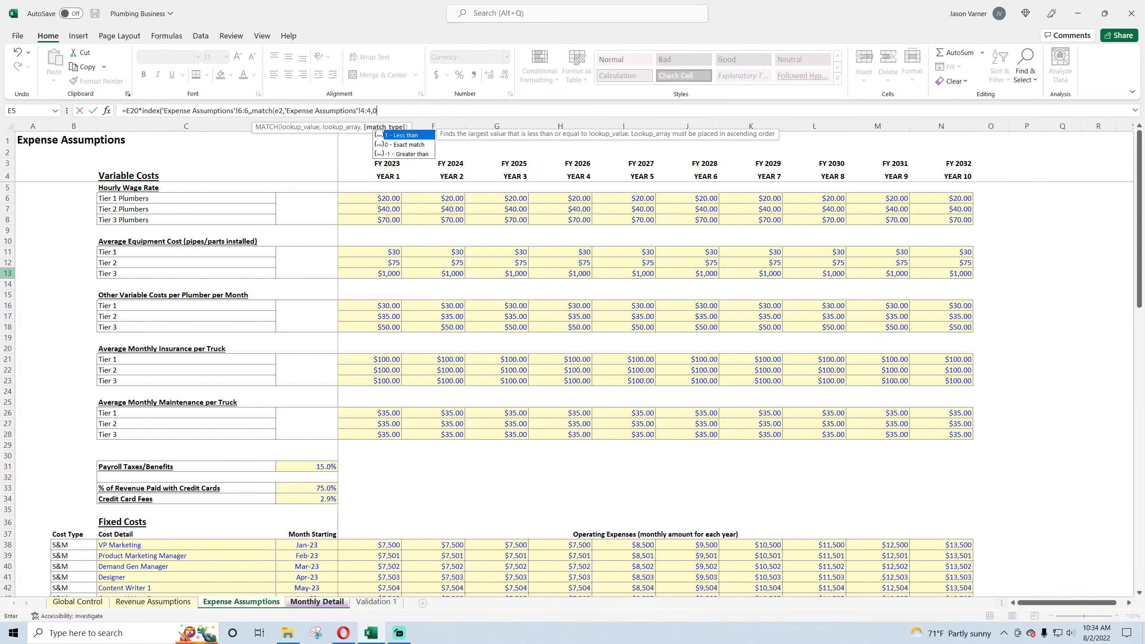
pyautogui.press('Return')
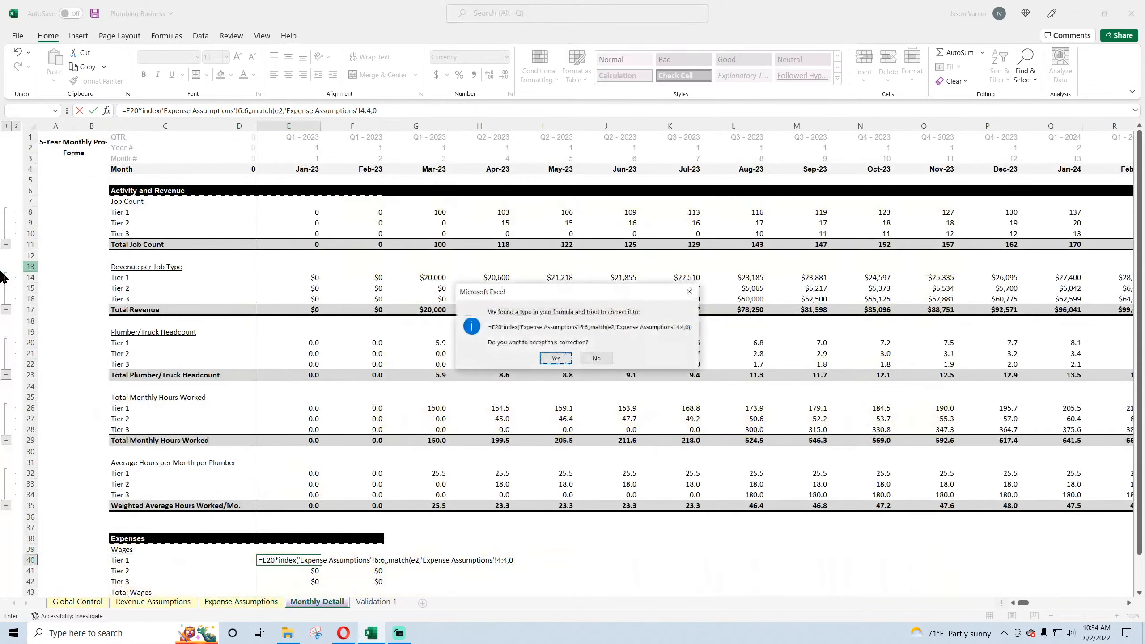
pyautogui.press('Return')
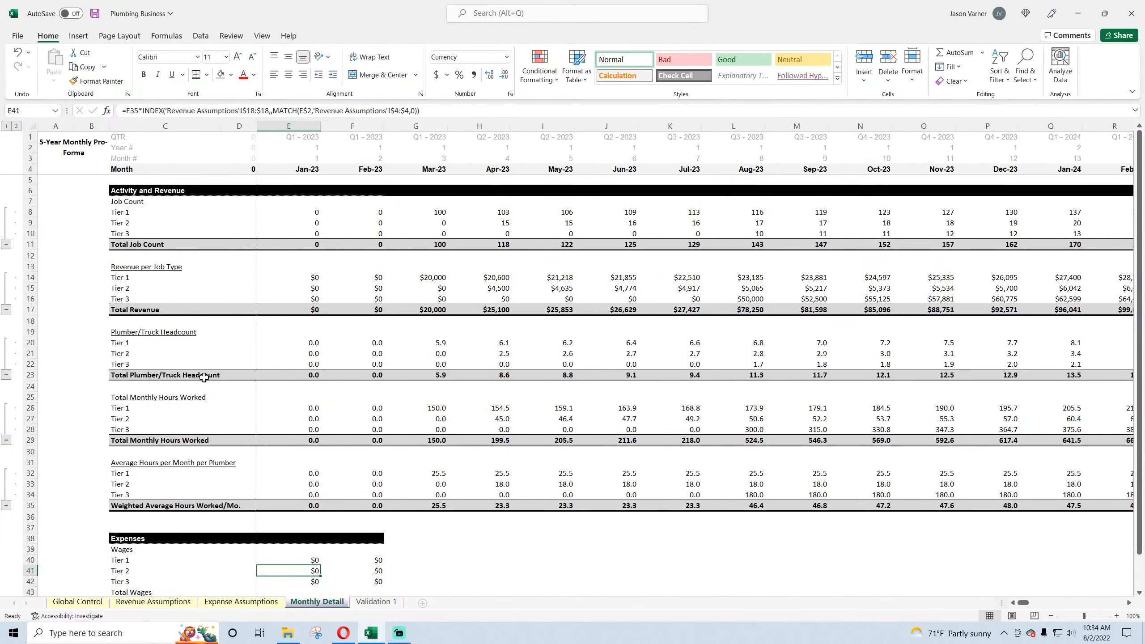
pyautogui.click(310, 561)
pyautogui.moveTo(320, 564); pyautogui.dragTo(641, 569)
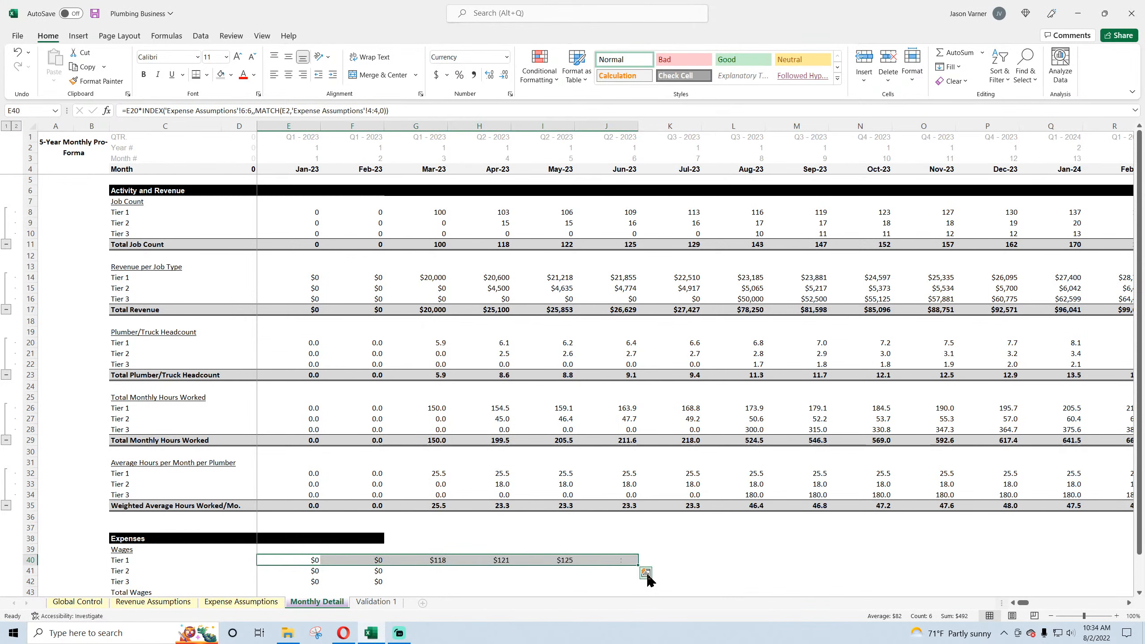
# - Anchor the MATCH references in the E40 formula as E$2 and $4:$4
pyautogui.click(308, 560)
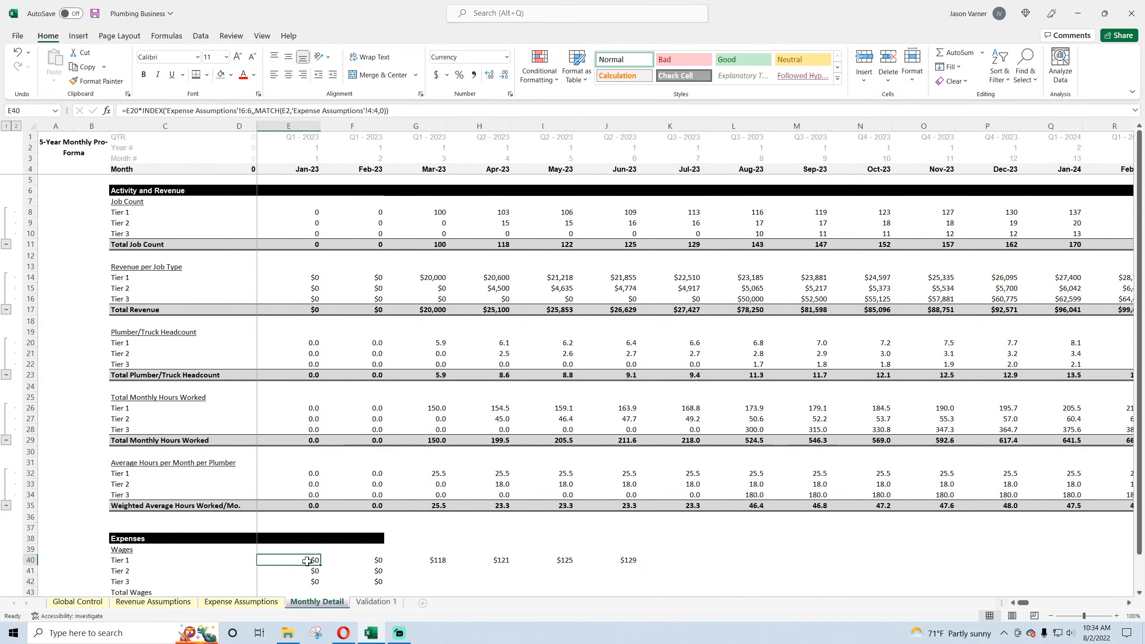
pyautogui.click(288, 110)
pyautogui.write('$')
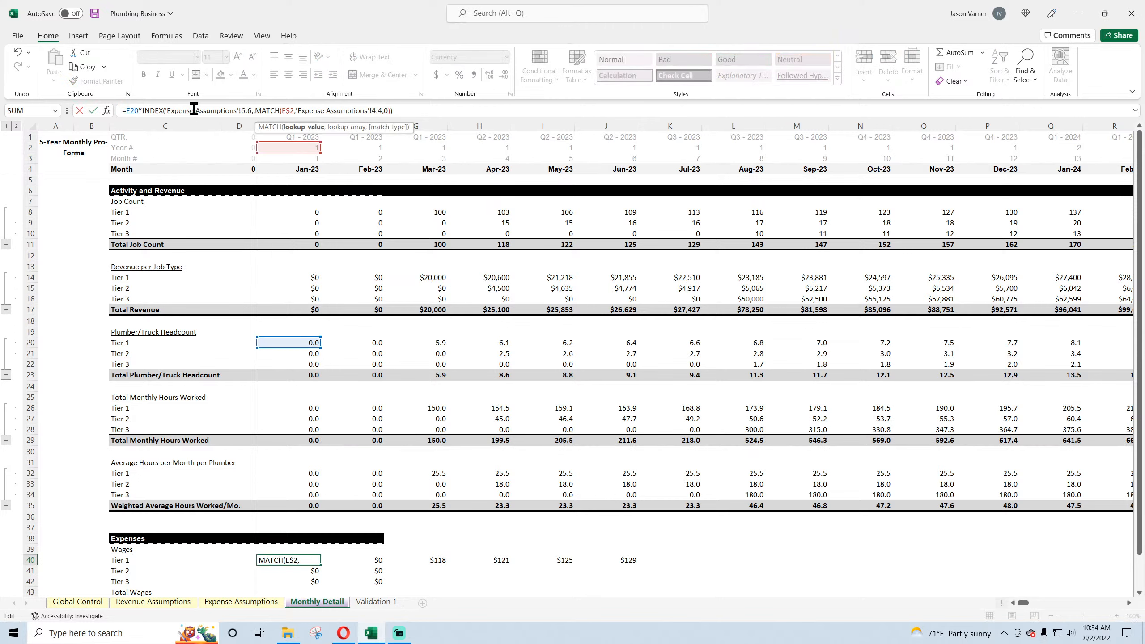
pyautogui.click(383, 110)
pyautogui.write('$')
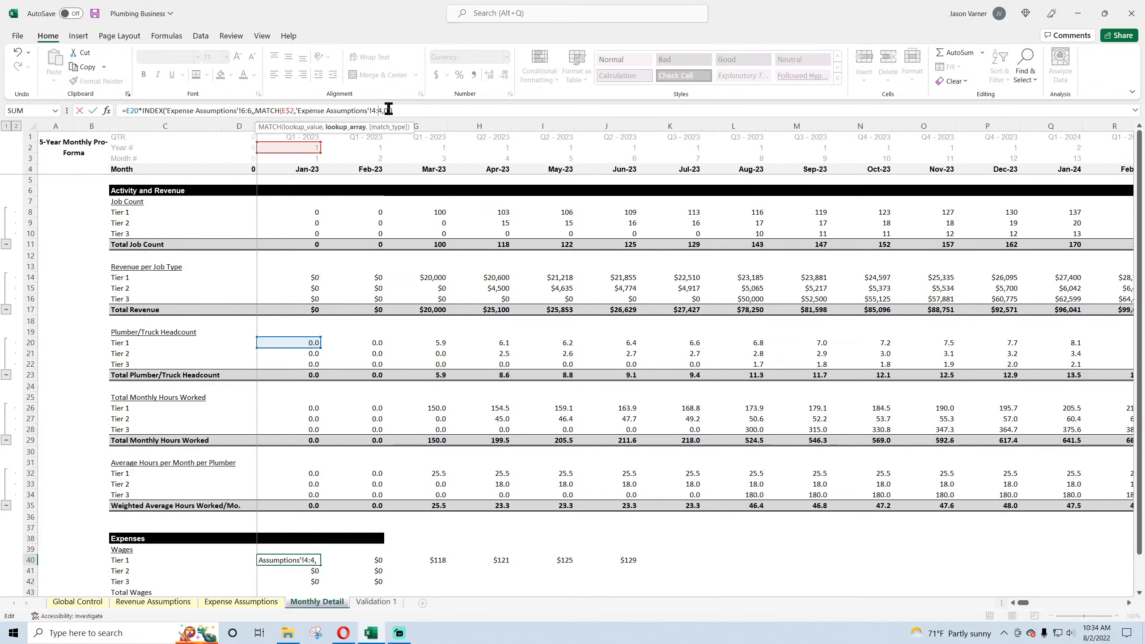
pyautogui.click(372, 110)
pyautogui.write('$')
pyautogui.press('Return')
# - Fill the E40 wages formula across to Aug-23 and check which cells the Mar-23 formula references
pyautogui.click(316, 559)
pyautogui.moveTo(321, 566); pyautogui.dragTo(762, 561)
pyautogui.doubleClick(432, 560)
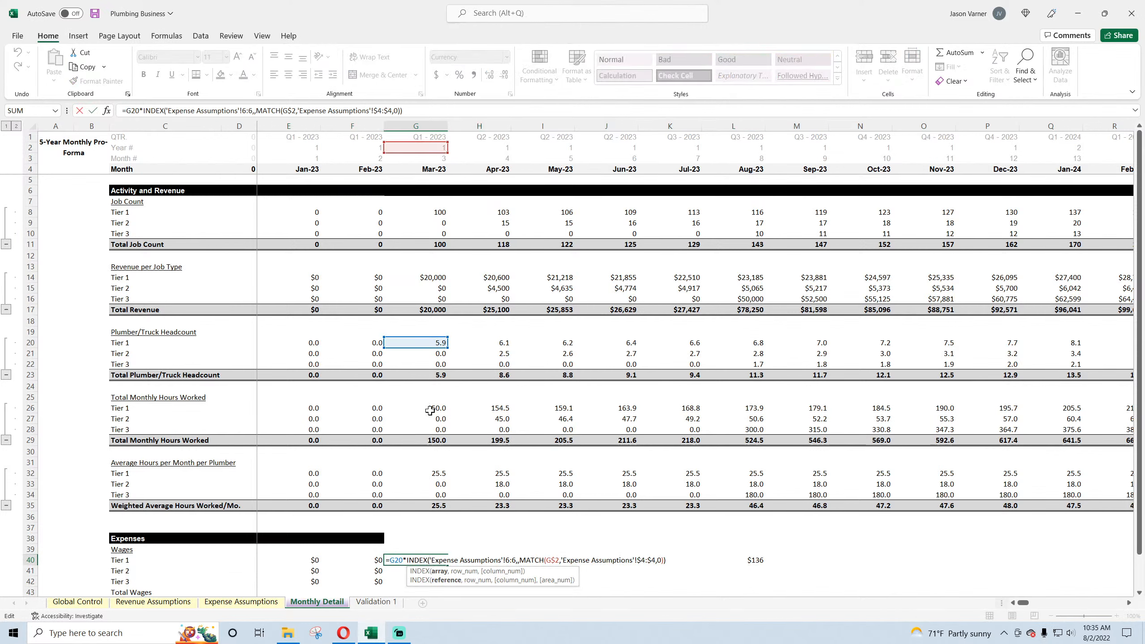
pyautogui.press('Return')
# - Change the E40 wages formula to multiply by Tier 1 monthly hours in E26 instead of headcount, and fill it across to Sep-23
pyautogui.click(315, 559)
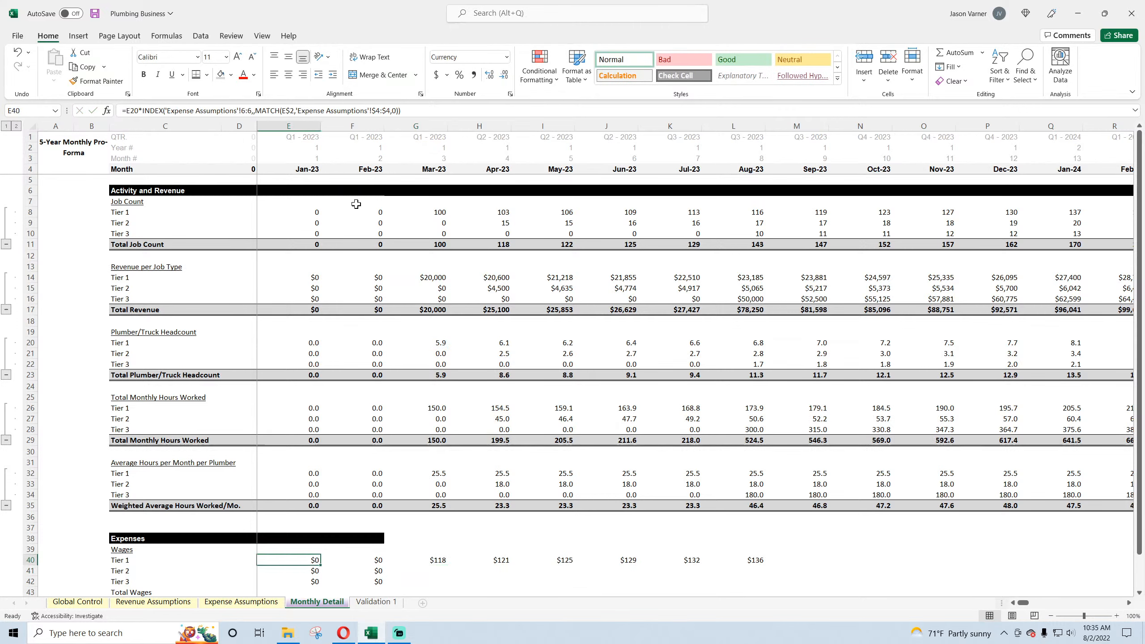
pyautogui.click(410, 110)
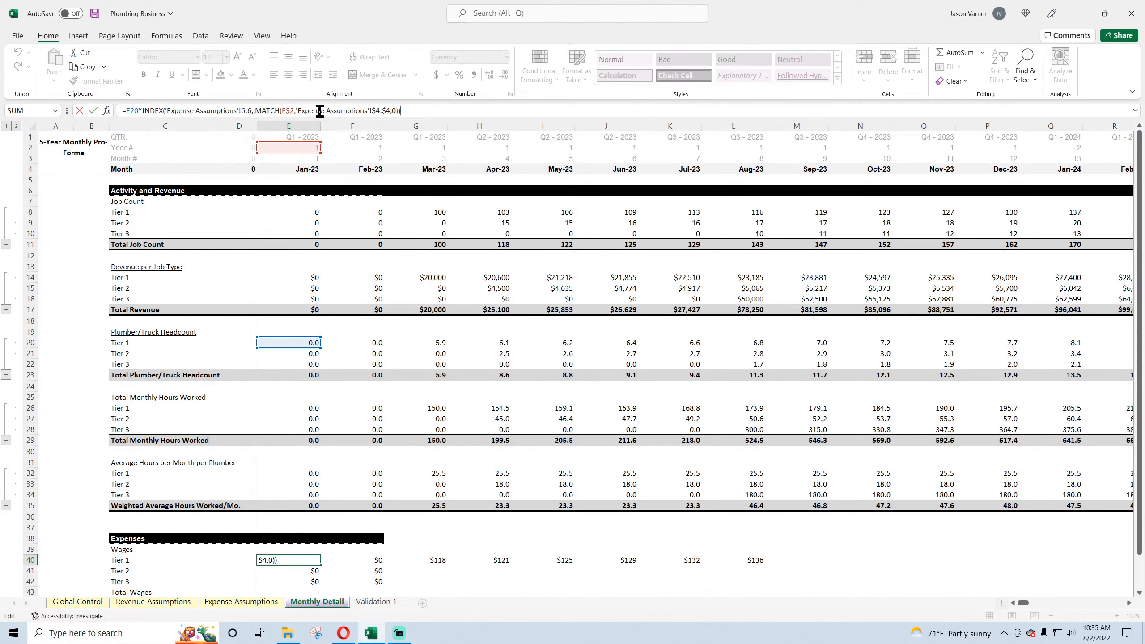
pyautogui.write('*')
pyautogui.moveTo(308, 346); pyautogui.dragTo(311, 414)
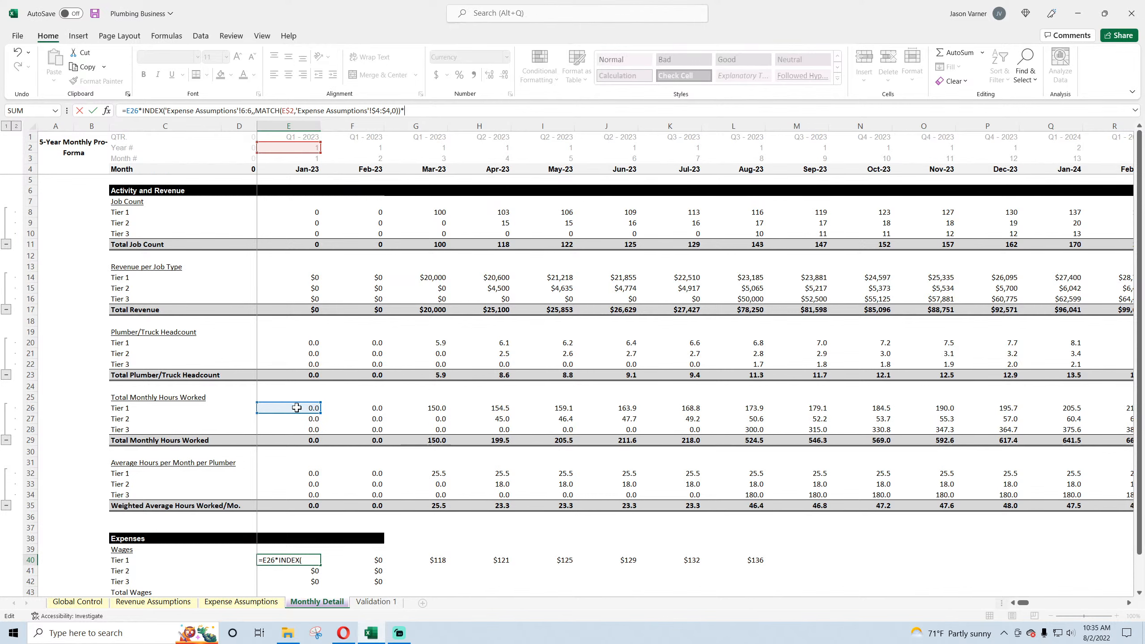
pyautogui.press('Return')
pyautogui.click(557, 358)
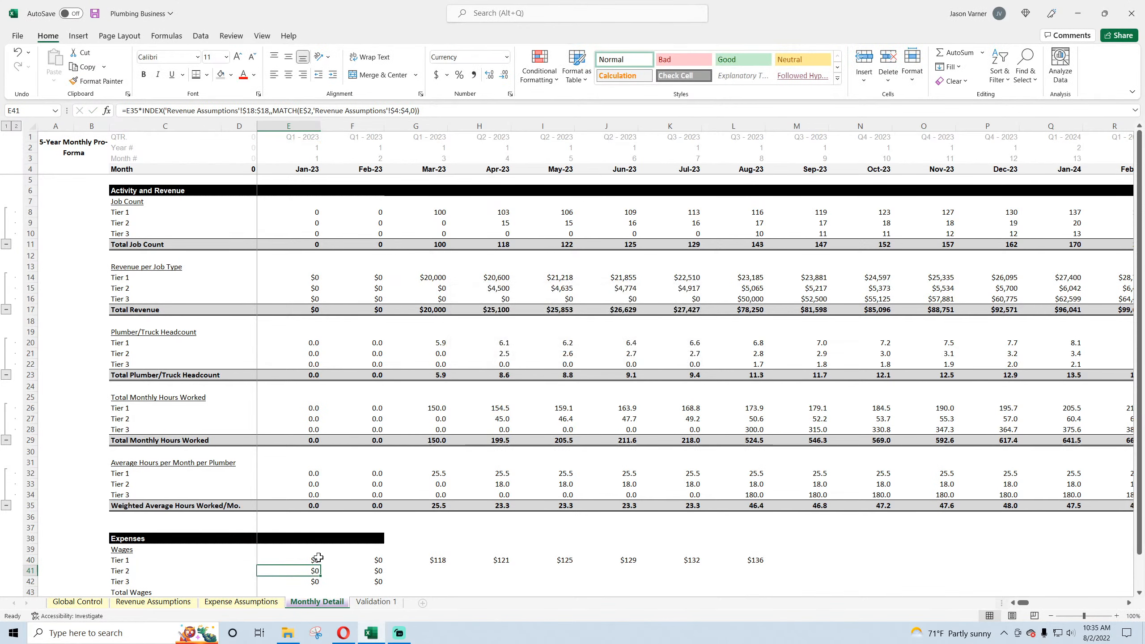
pyautogui.moveTo(321, 565); pyautogui.dragTo(856, 565)
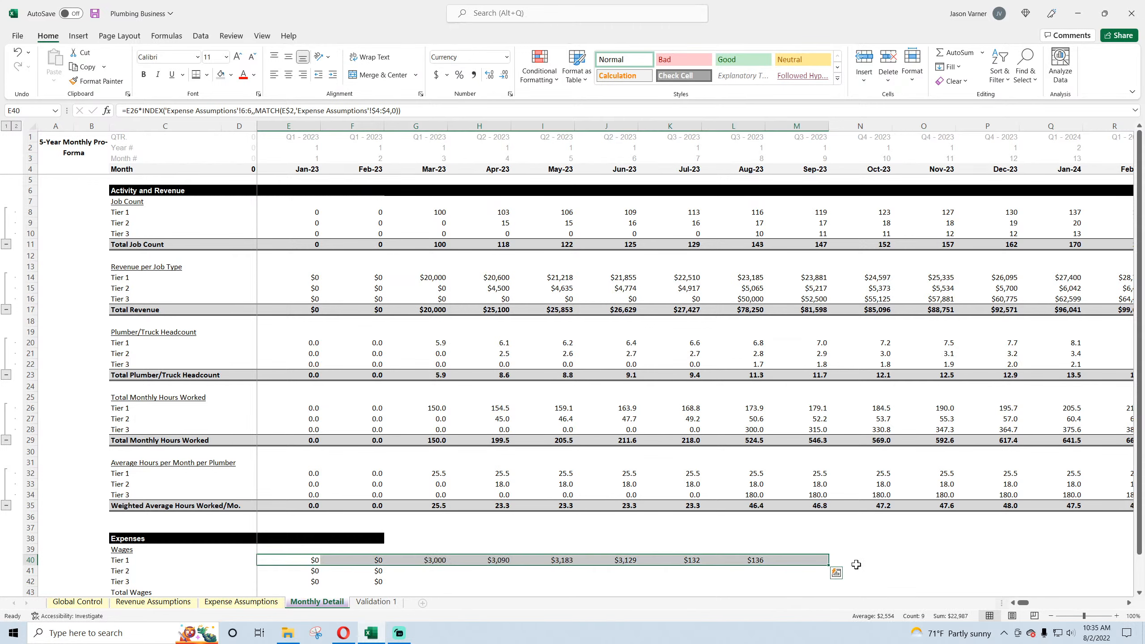
pyautogui.doubleClick(437, 561)
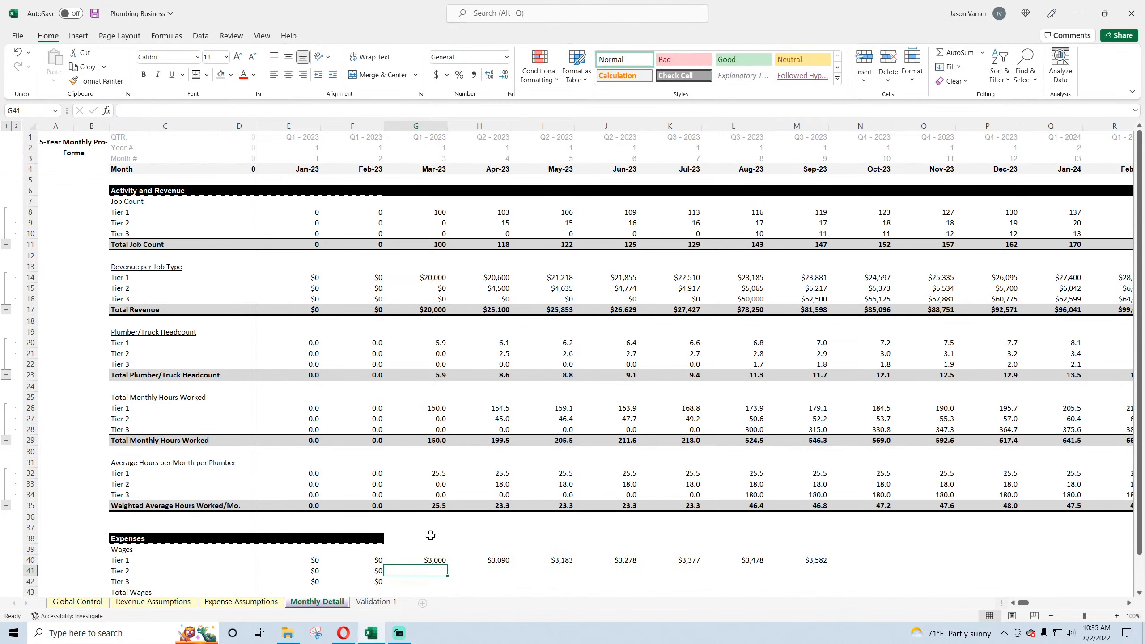
pyautogui.click(419, 539)
pyautogui.write('=')
pyautogui.click(433, 408)
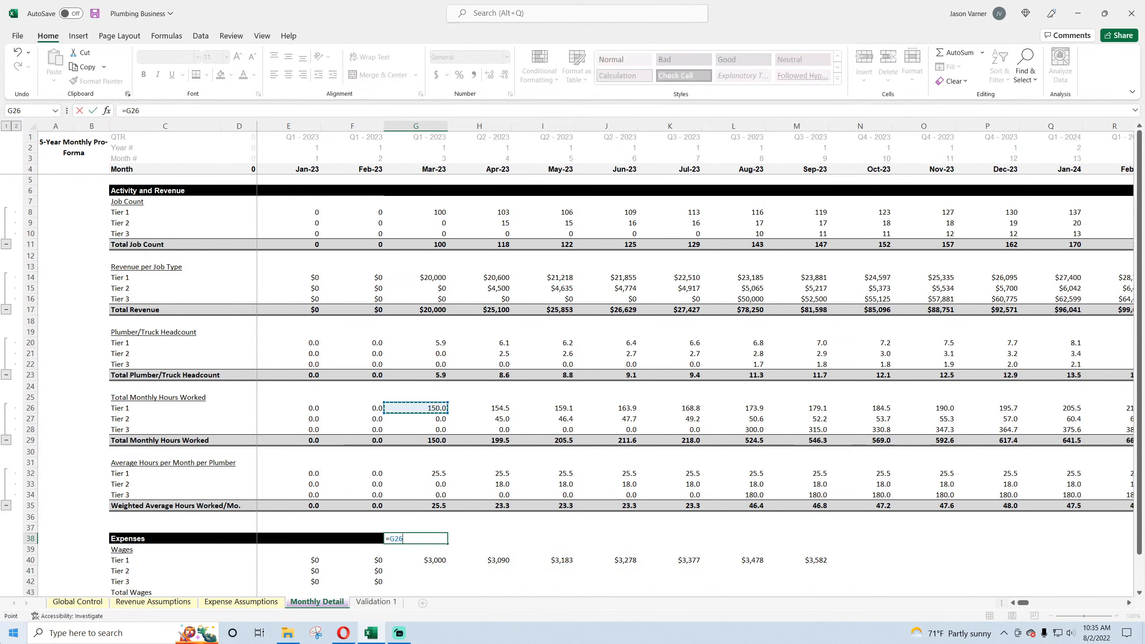
pyautogui.press('Return')
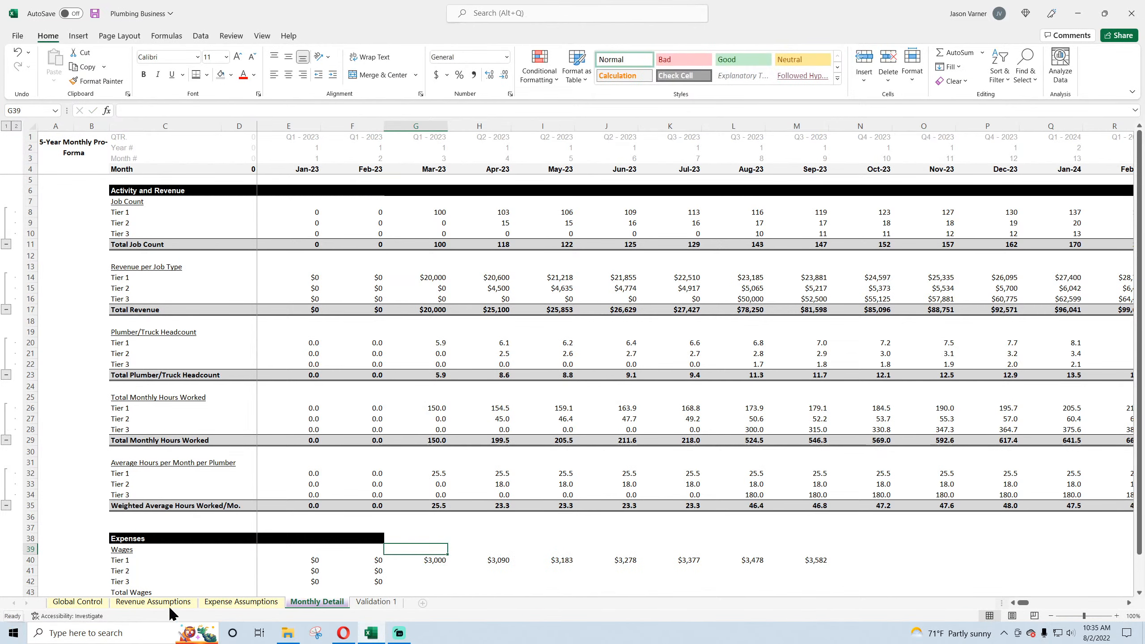
# - Check the Mar-23 Tier 1 wages formula in G40 and headcount formula in G20, and save the workbook
pyautogui.click(436, 560)
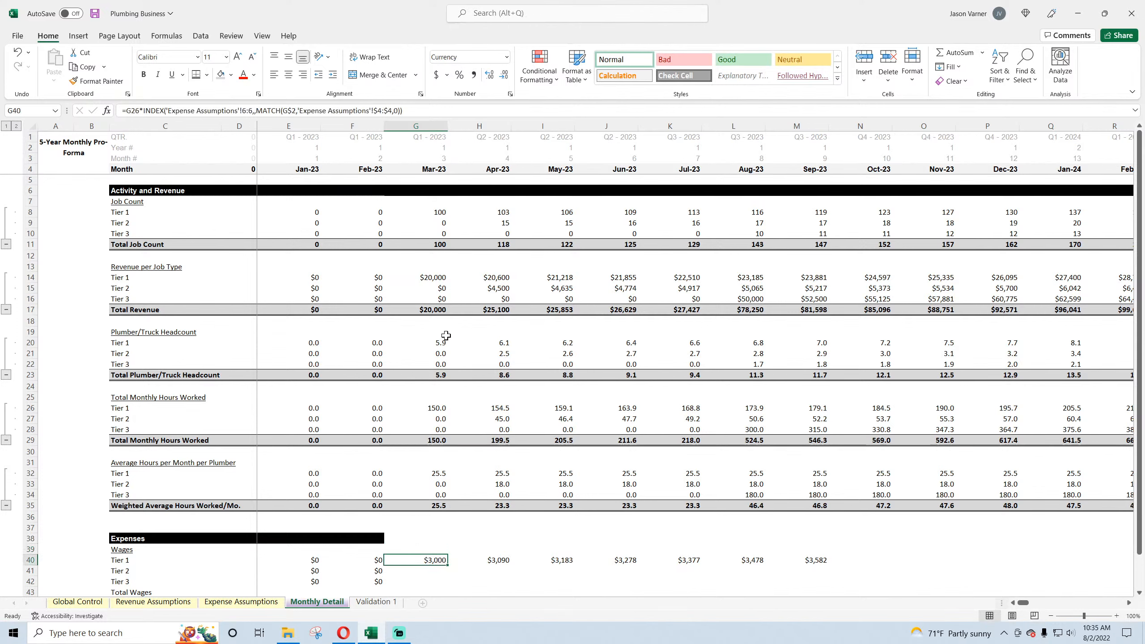
pyautogui.click(427, 345)
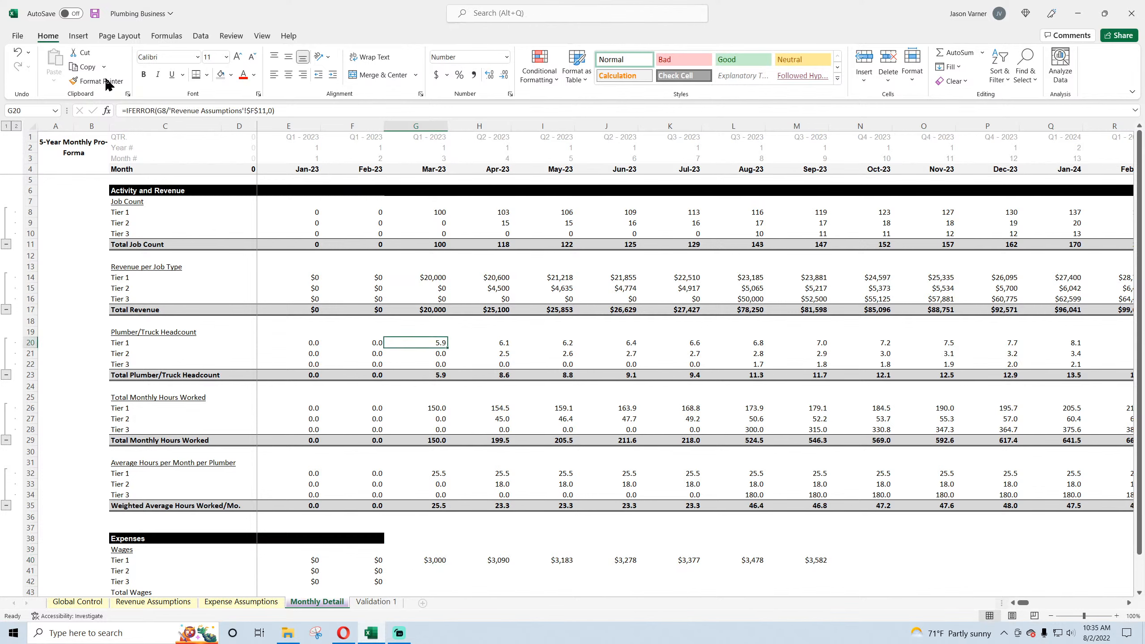
pyautogui.click(95, 14)
# - On Revenue Assumptions, set Tier 1 Average Hours Required per Job to 3 for every year from FY 2023 through FY 2032
pyautogui.click(161, 604)
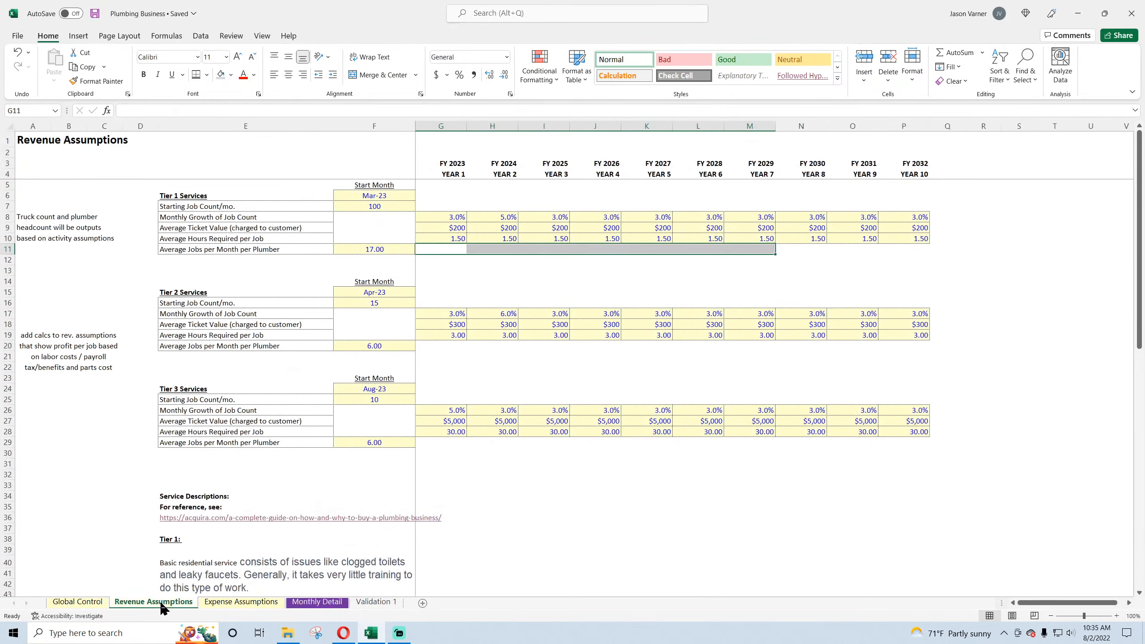
pyautogui.click(383, 250)
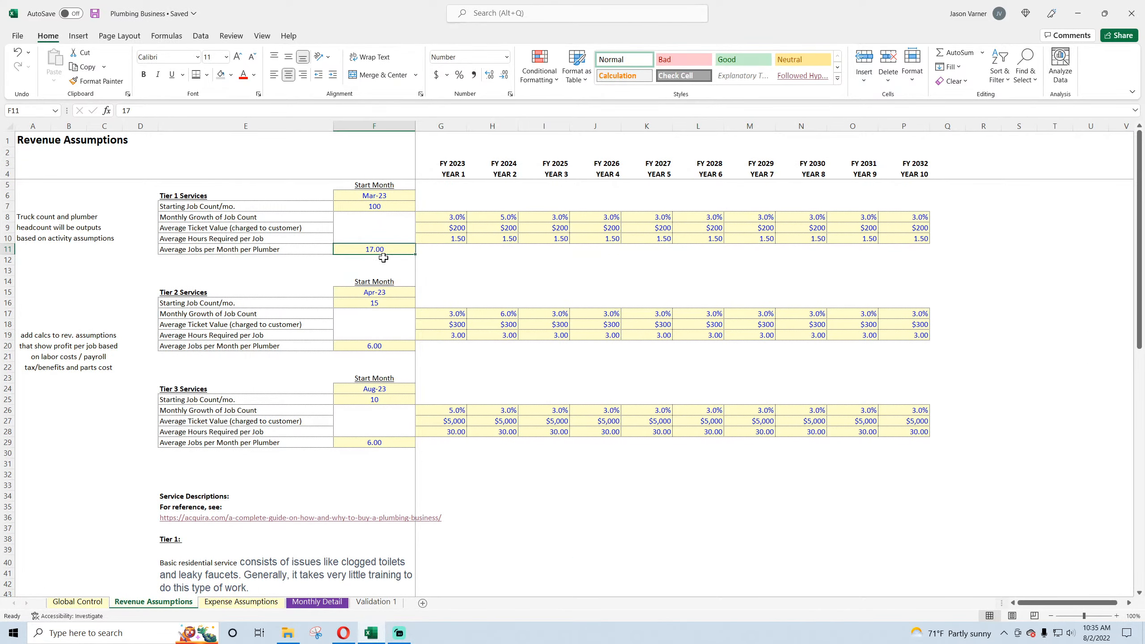
pyautogui.click(458, 241)
pyautogui.write('3')
pyautogui.press('Return')
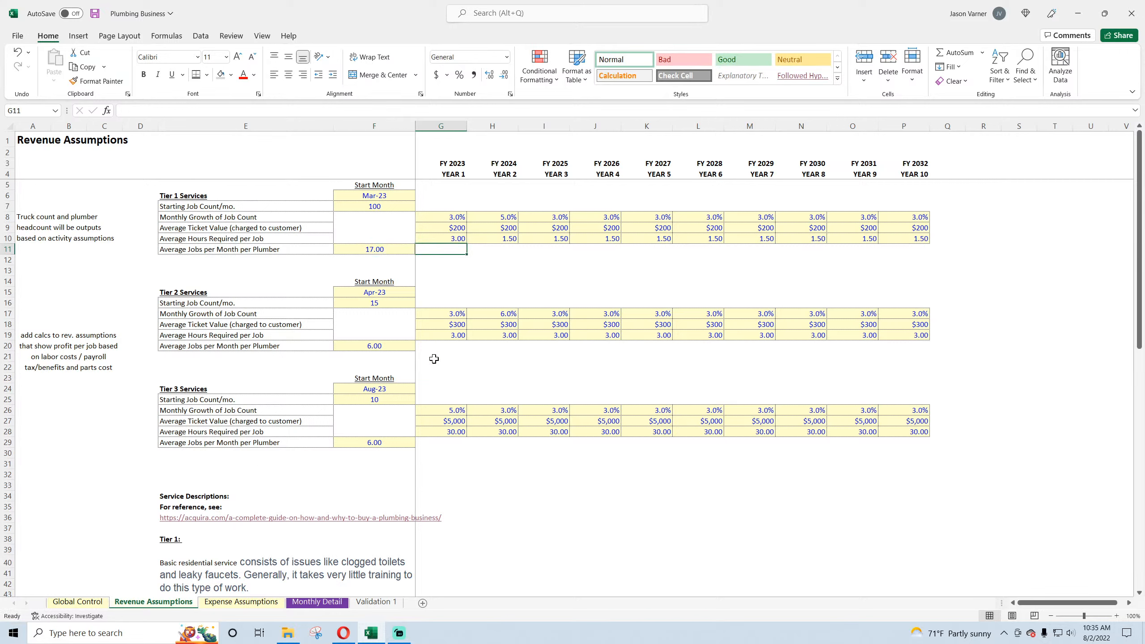
pyautogui.click(446, 239)
pyautogui.moveTo(466, 244); pyautogui.dragTo(913, 254)
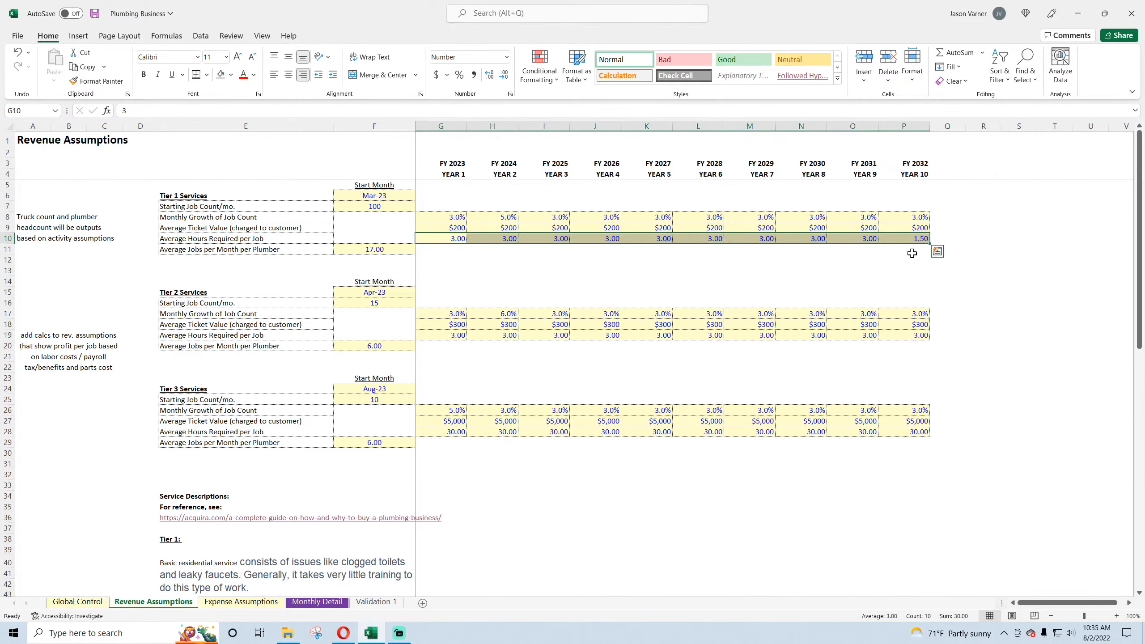
# - Check the Mar-23 Tier 1 wages in G40 on Monthly Detail and save the workbook
pyautogui.click(317, 602)
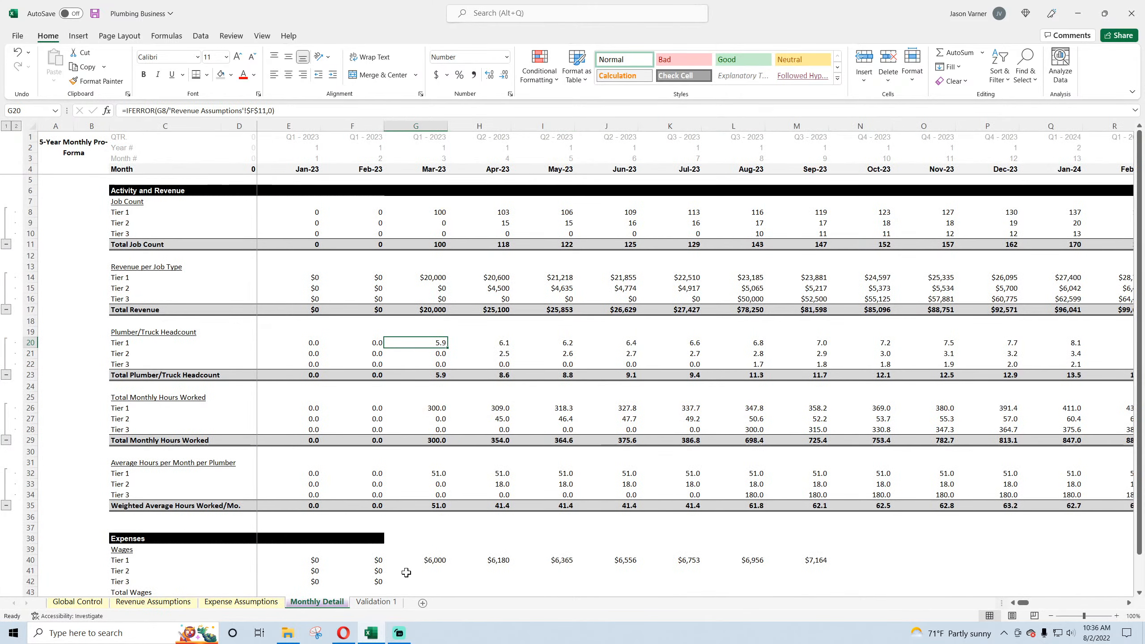
pyautogui.click(436, 562)
pyautogui.click(95, 14)
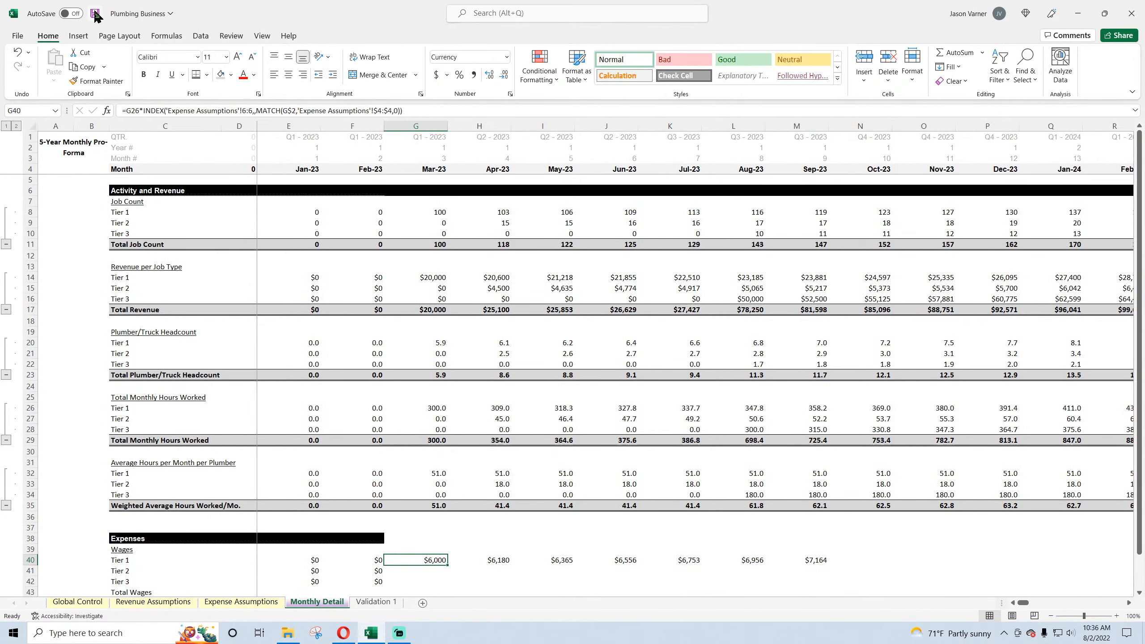
# - Format the Total Wages row from C43 to H43 in bold with a grey fill and top and bottom borders
pyautogui.scroll(-4, 388, 524)
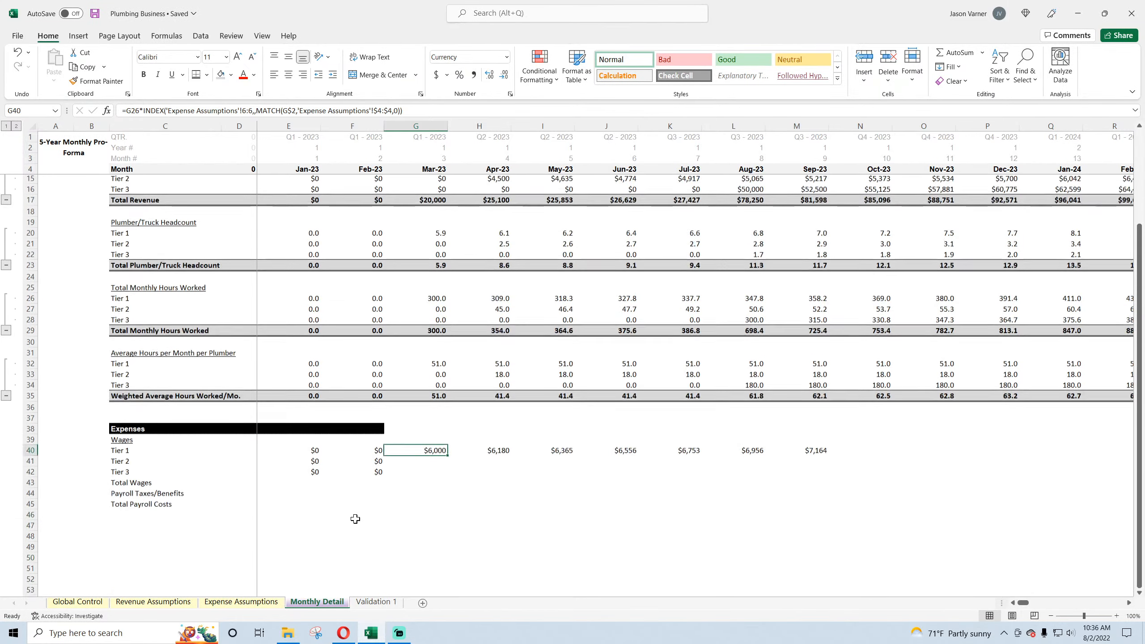
pyautogui.click(300, 441)
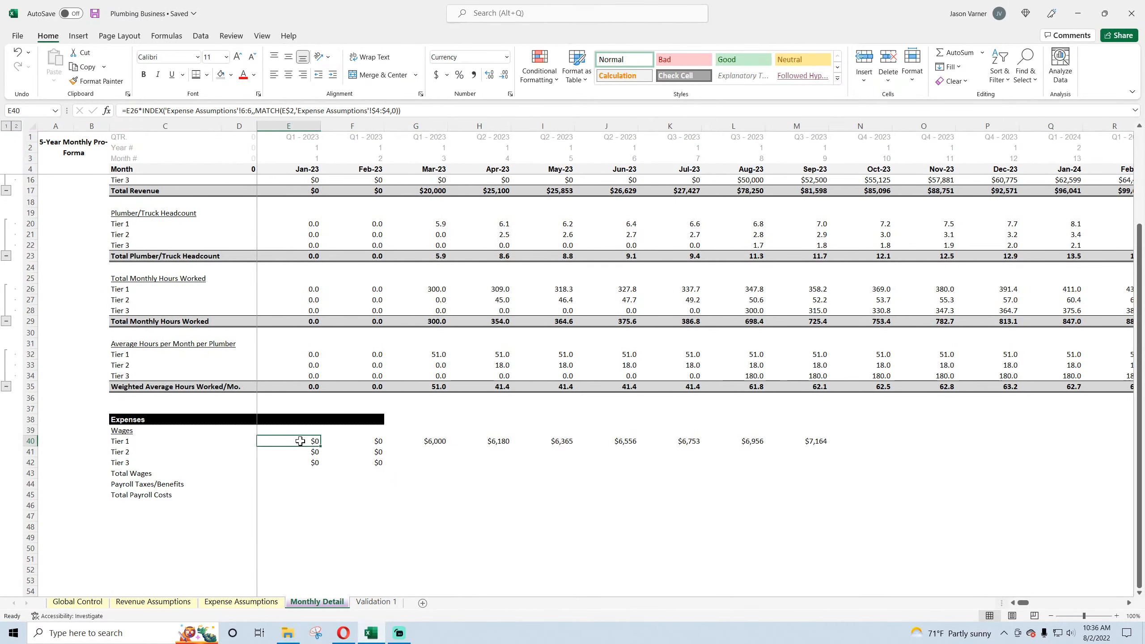
pyautogui.moveTo(144, 474); pyautogui.dragTo(501, 474)
pyautogui.click(221, 75)
pyautogui.click(144, 75)
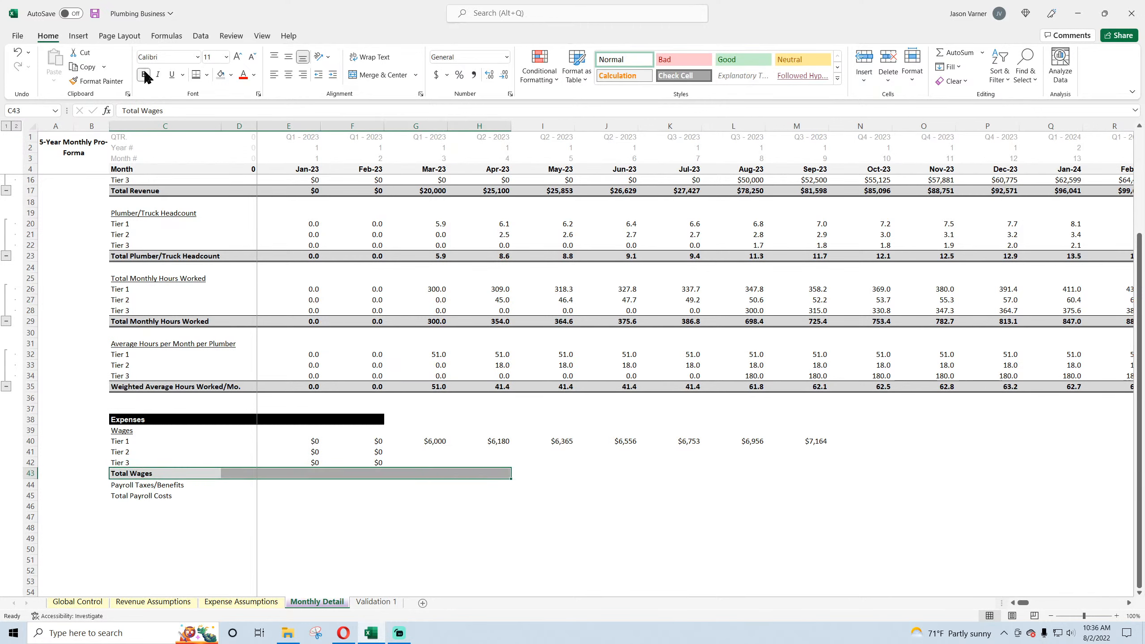
pyautogui.click(352, 571)
# - Examine the references in the Tier 1 wages formula E40, the Tier 1 hours formulas E26 and G26, and the headcount formula G20
pyautogui.doubleClick(308, 445)
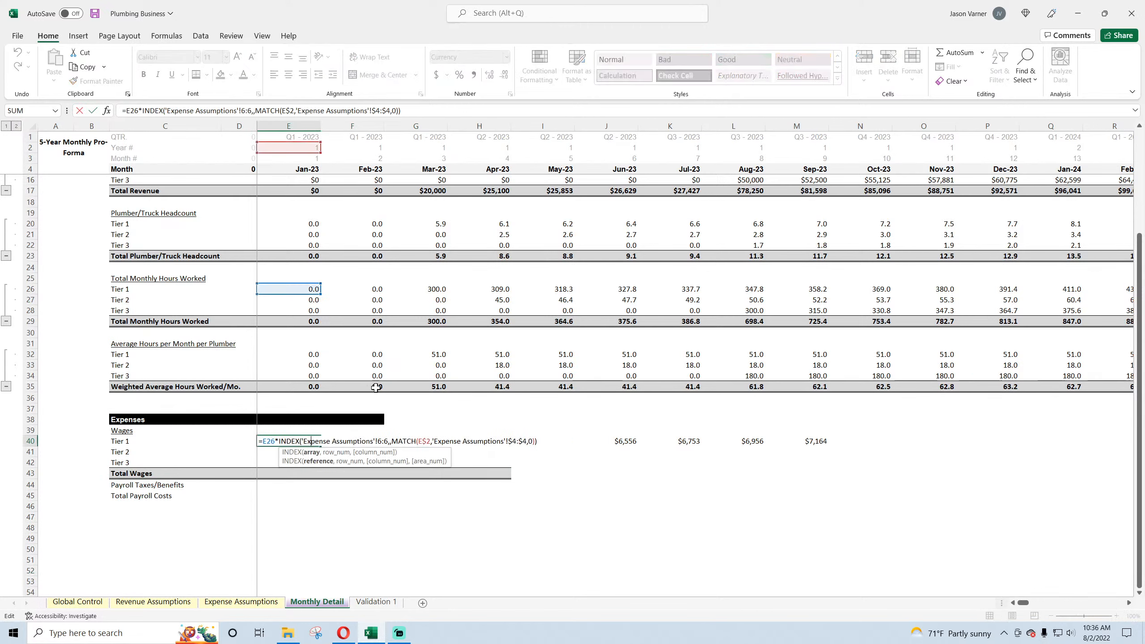
pyautogui.scroll(4, 369, 369)
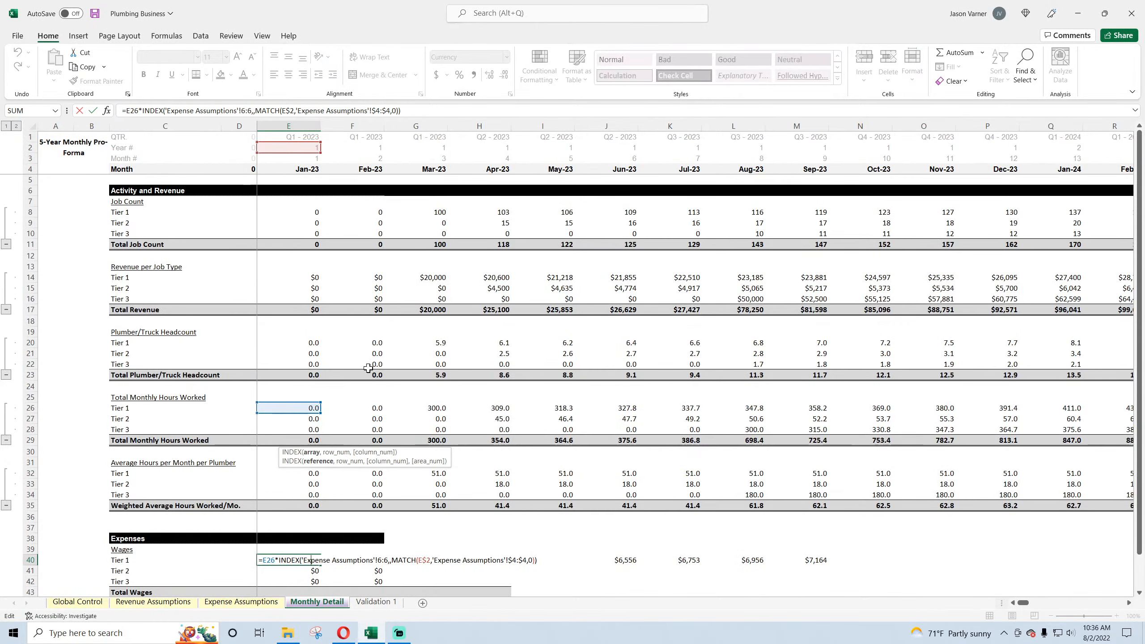
pyautogui.press('Return')
pyautogui.doubleClick(320, 410)
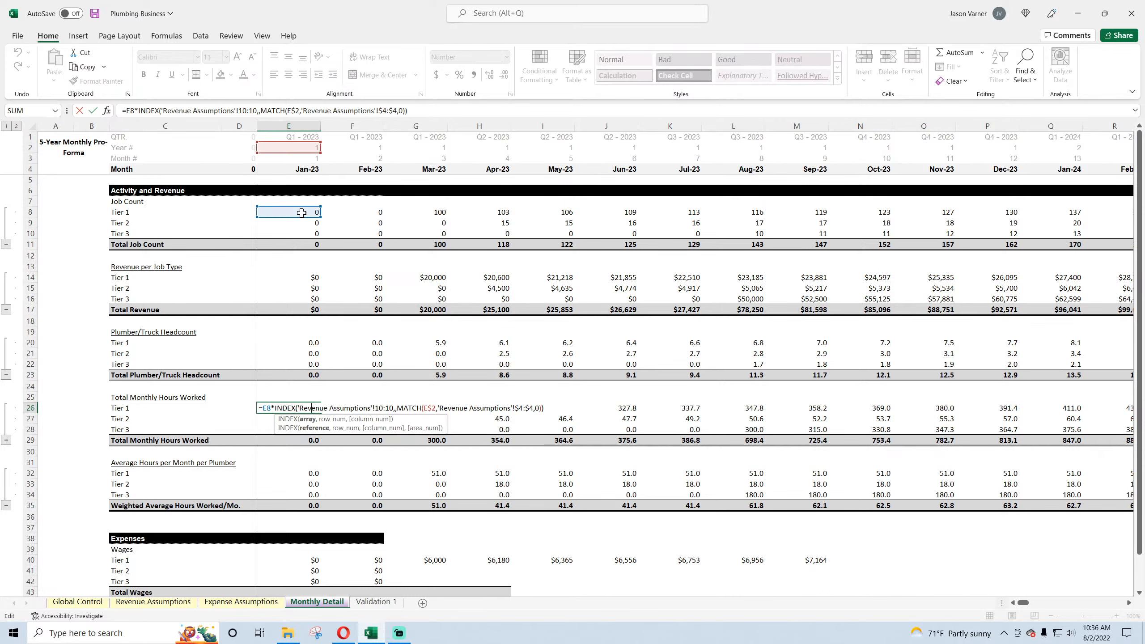
pyautogui.press('Escape')
pyautogui.click(441, 408)
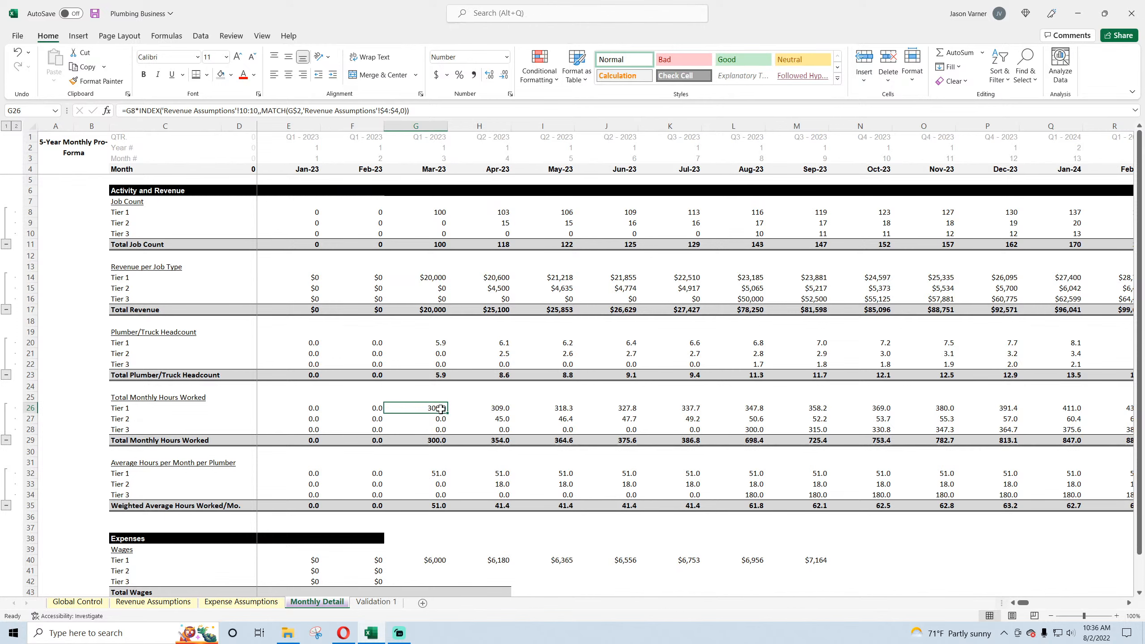
pyautogui.doubleClick(441, 409)
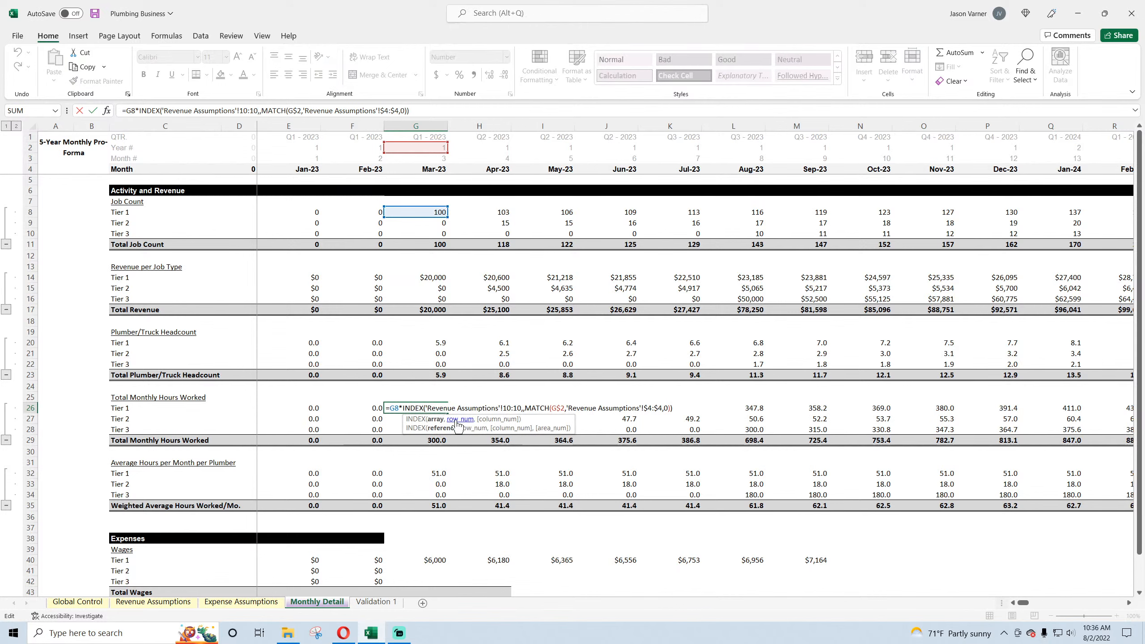
pyautogui.press('Escape')
pyautogui.click(442, 342)
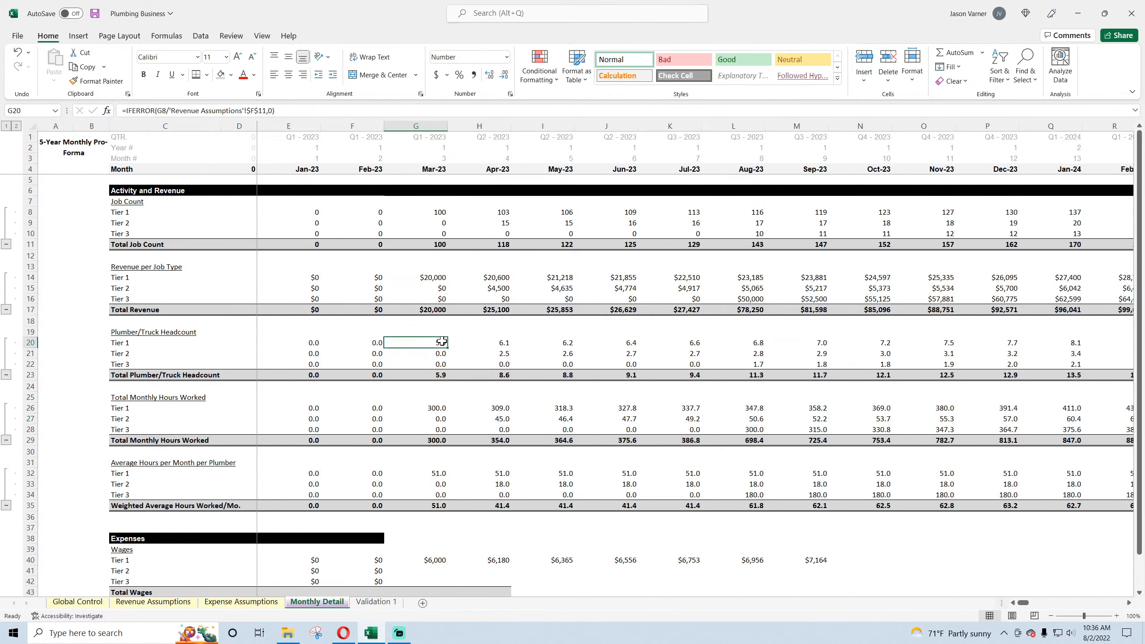
pyautogui.click(440, 409)
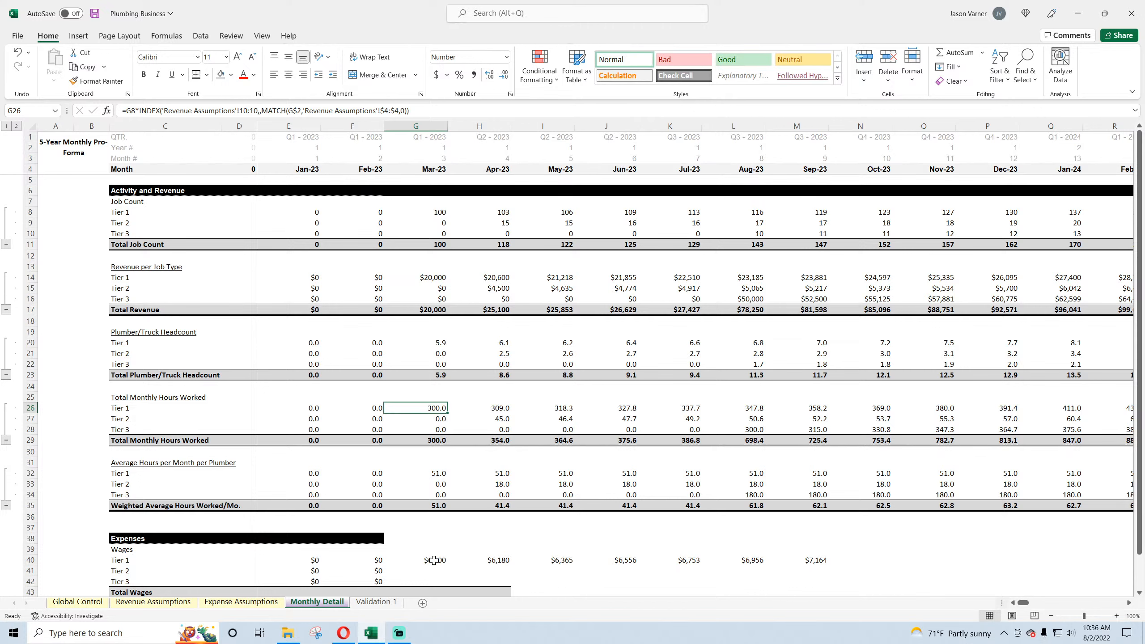
# - Calculate Mar-23 Tier 1 pay per plumber in G37 as =G32*20 for a quick check, and delete it
pyautogui.click(435, 528)
pyautogui.write('=')
pyautogui.click(422, 473)
pyautogui.write('*20')
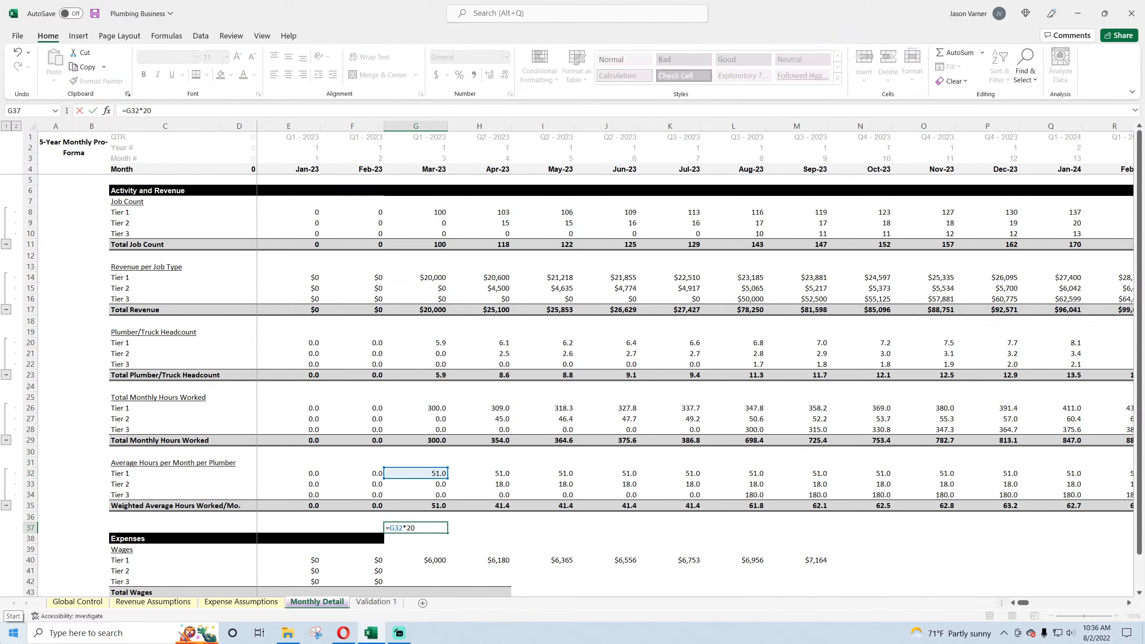
pyautogui.press('Return')
pyautogui.press('Up')
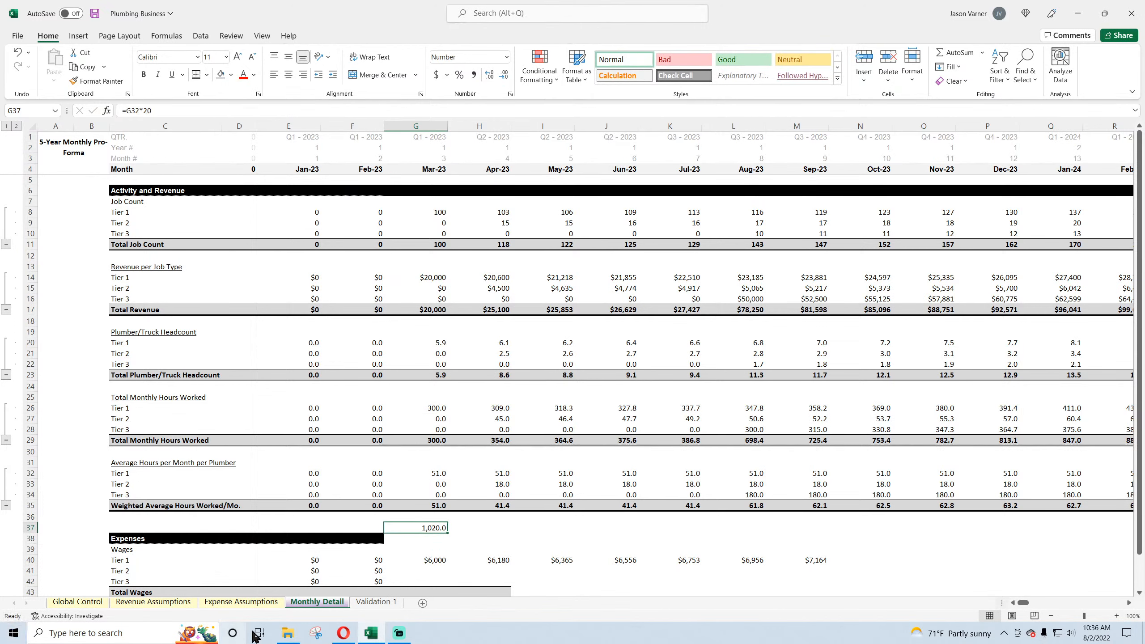
pyautogui.press('BackSpace')
pyautogui.press('Return')
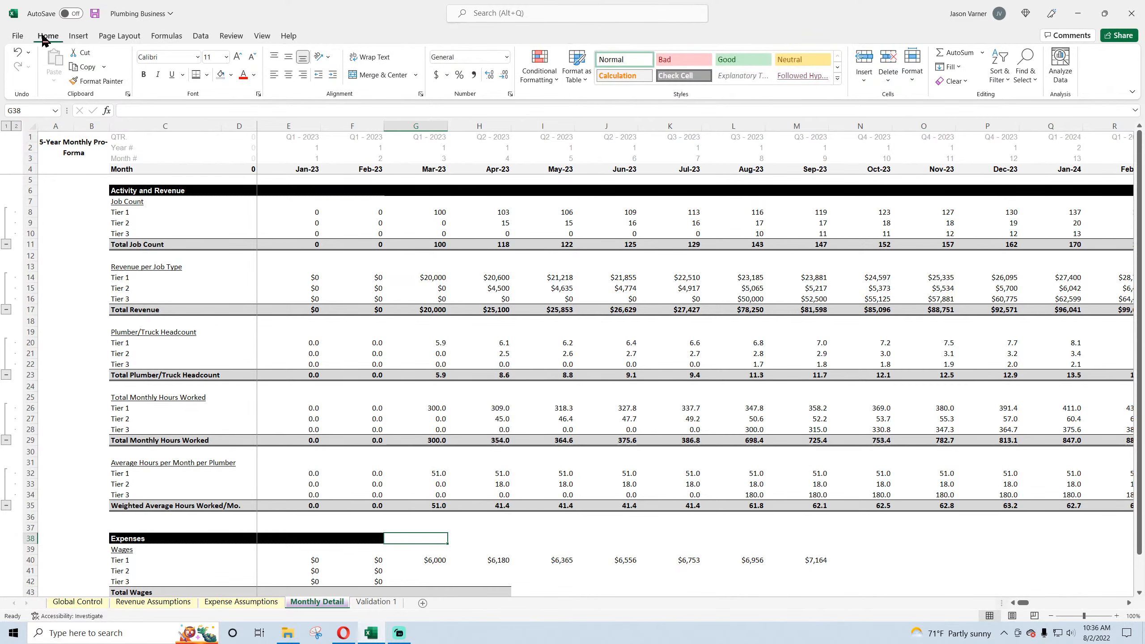
# - Save the workbook and copy the Tier 1 wages formula in E40 down through Tier 3 in E42
pyautogui.click(95, 14)
pyautogui.scroll(-4, 410, 362)
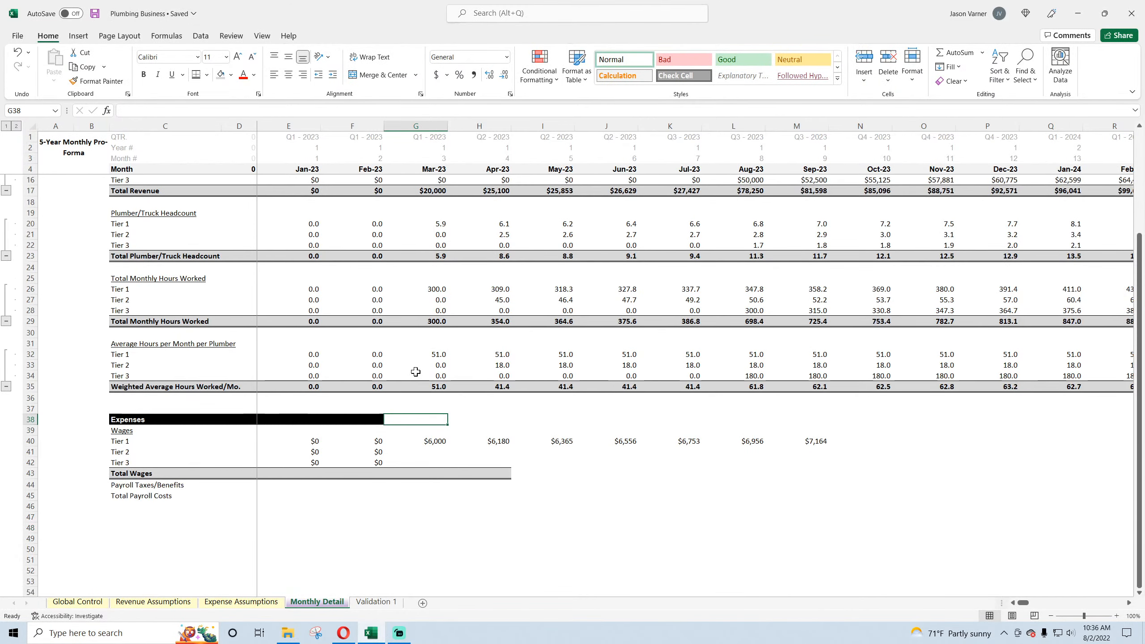
pyautogui.click(312, 441)
pyautogui.moveTo(321, 446); pyautogui.dragTo(320, 466)
# - Check the Tier 2 and Tier 3 wages formulas in E41 and E42 against the hourly wage rates in Expense Assumptions E6 to E8
pyautogui.doubleClick(312, 452)
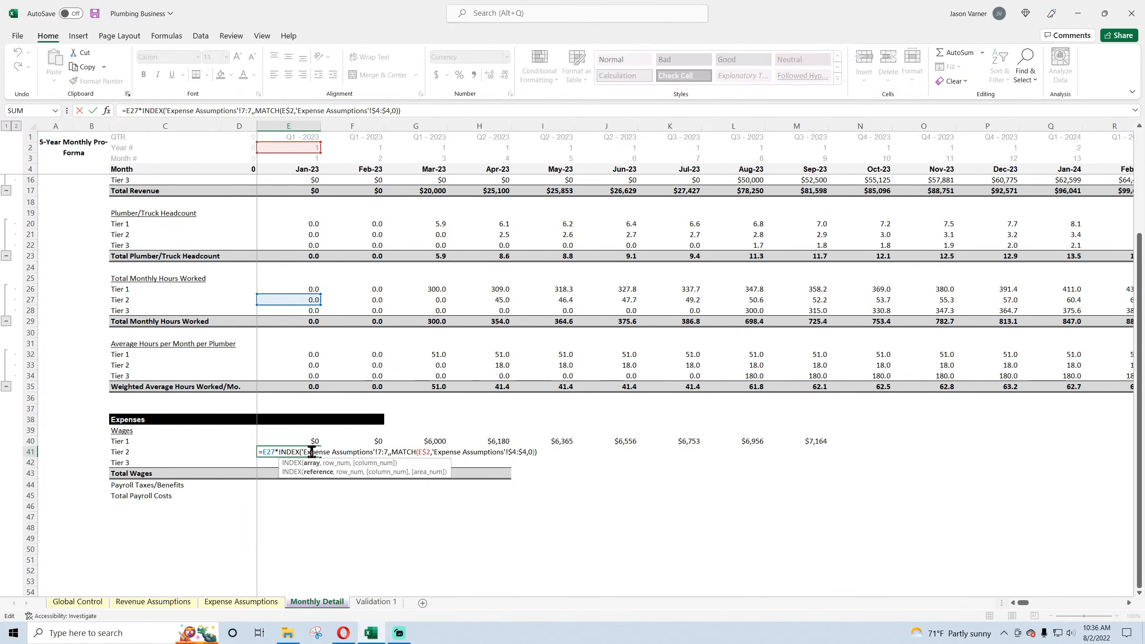
pyautogui.press('Return')
pyautogui.doubleClick(309, 462)
pyautogui.press('Return')
pyautogui.click(309, 441)
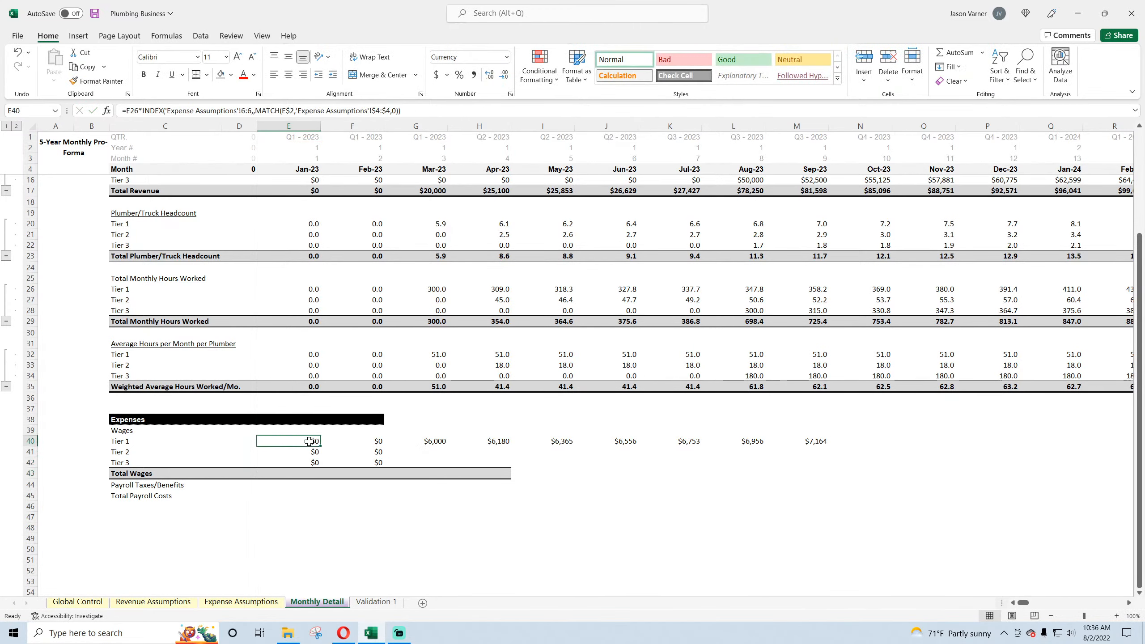
pyautogui.click(222, 603)
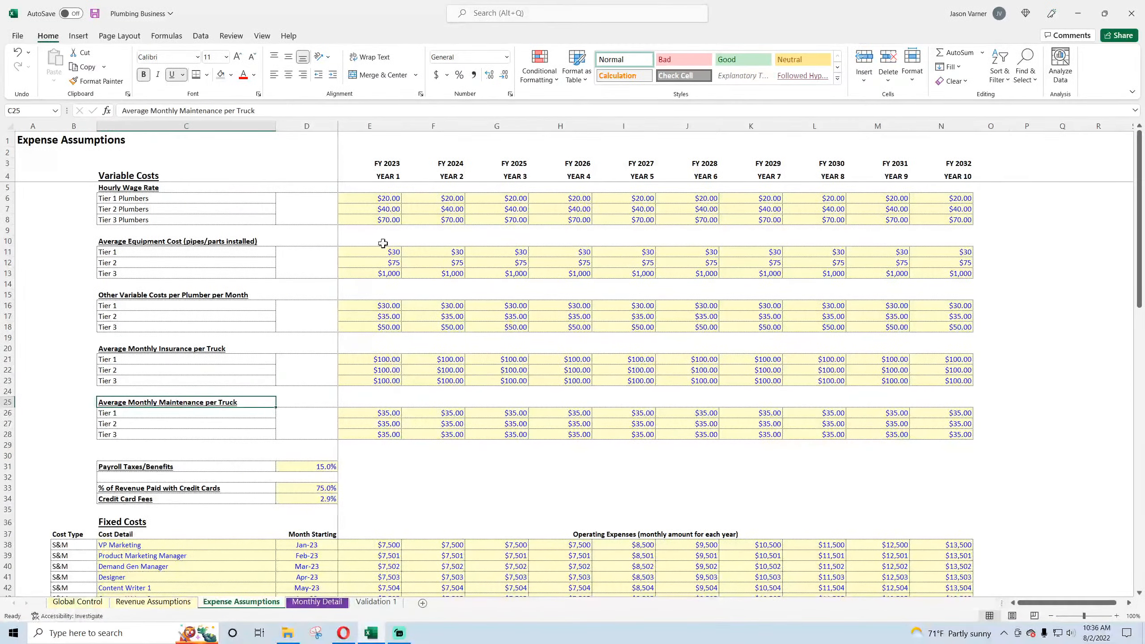
pyautogui.click(383, 200)
pyautogui.click(377, 211)
pyautogui.click(377, 217)
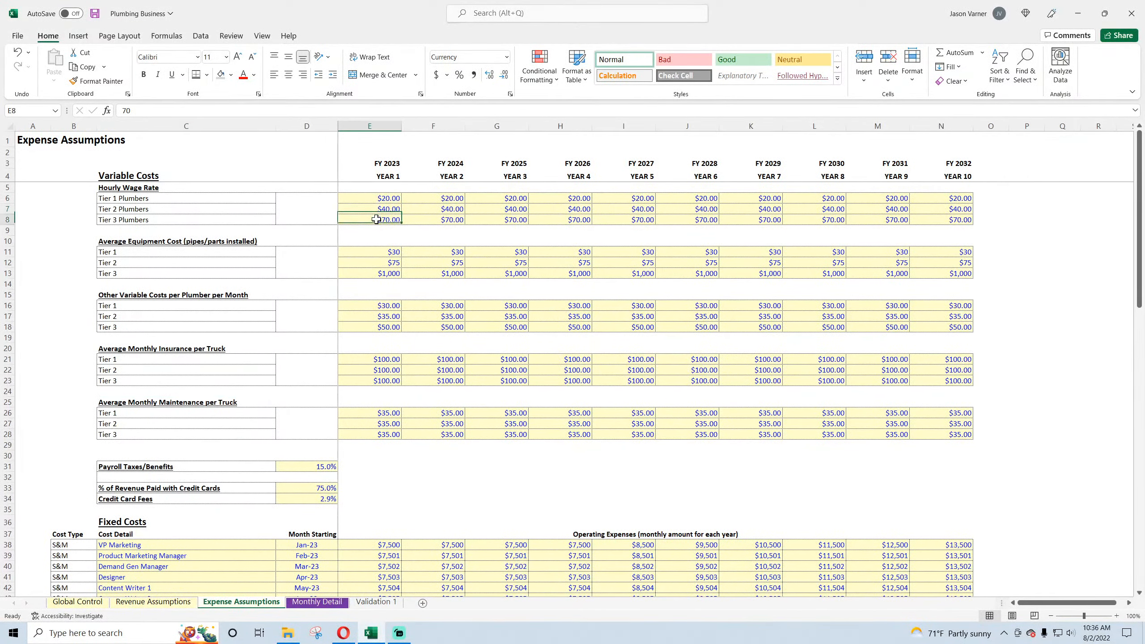
pyautogui.click(317, 602)
pyautogui.click(308, 452)
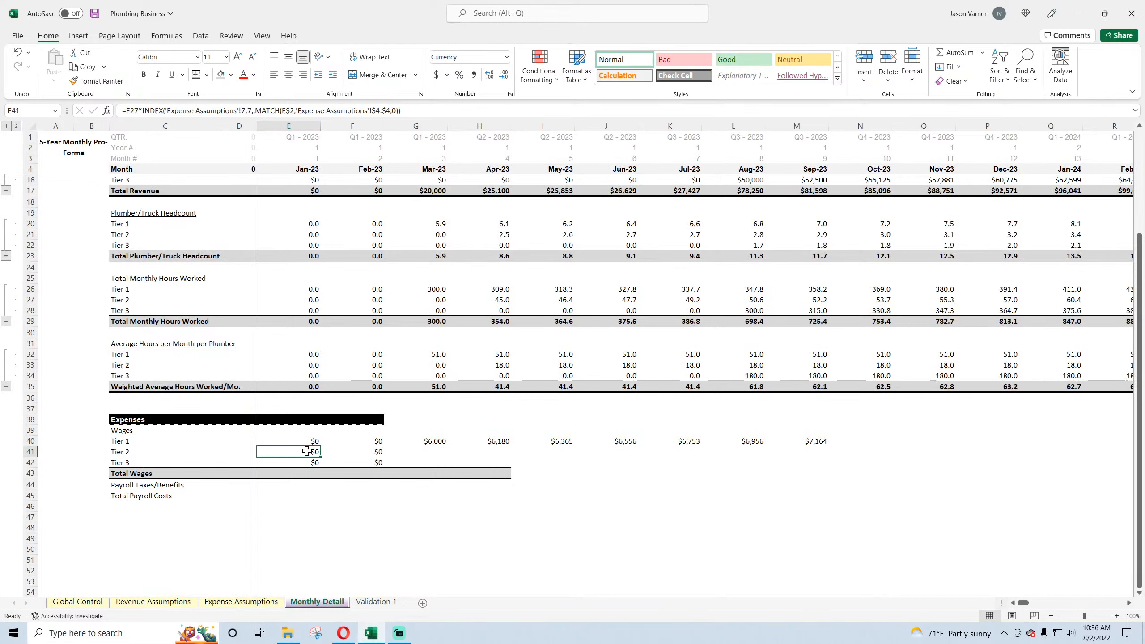
# - Extend the Tier 1 to Tier 3 wages formulas and the Expenses header and Total Wages row formatting across the months through Jan-24
pyautogui.click(304, 463)
pyautogui.moveTo(305, 441); pyautogui.dragTo(976, 462)
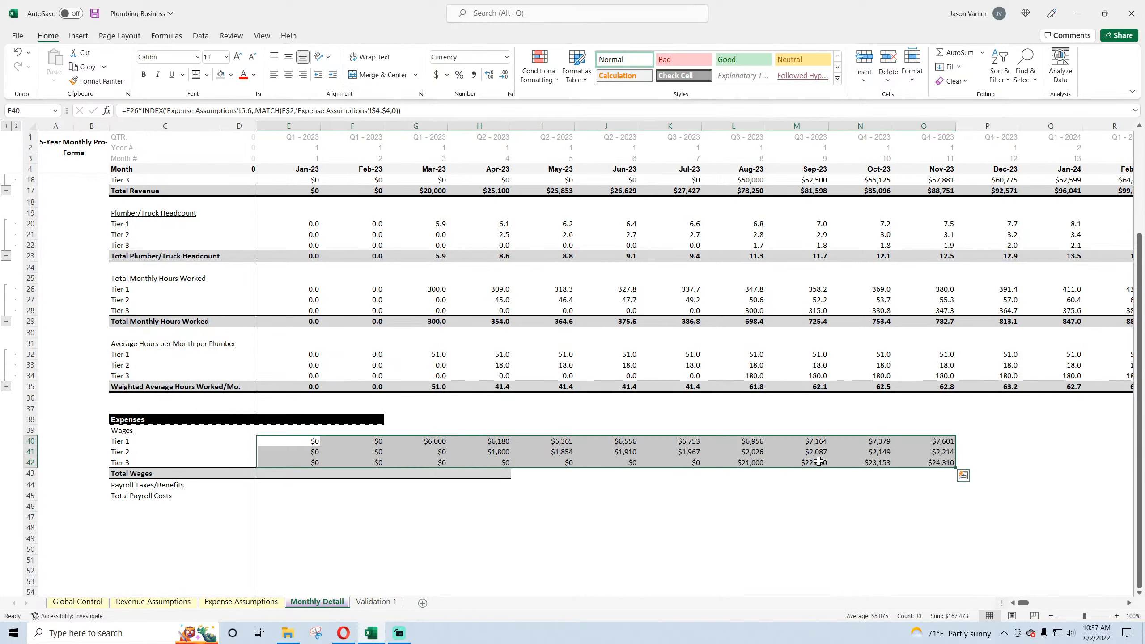
pyautogui.moveTo(363, 419); pyautogui.dragTo(1065, 485)
# - Check the Aug-23 Tier 3 wages in L42 against headcount L22 and the Tier 3 job count, hours per job and jobs per plumber in Revenue Assumptions
pyautogui.click(751, 463)
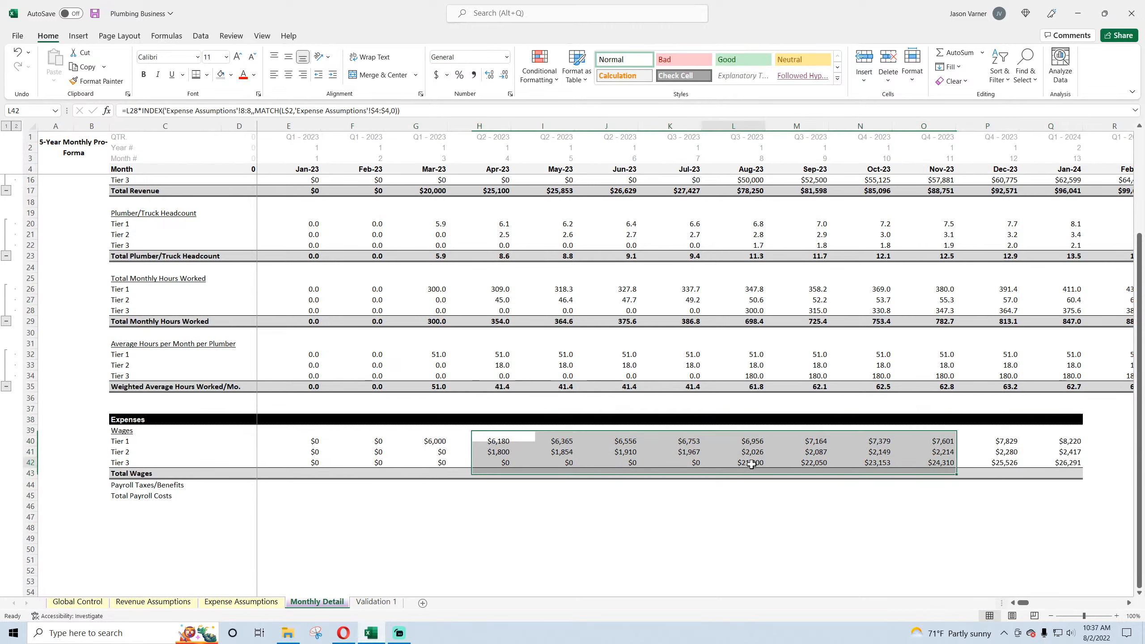
pyautogui.click(758, 245)
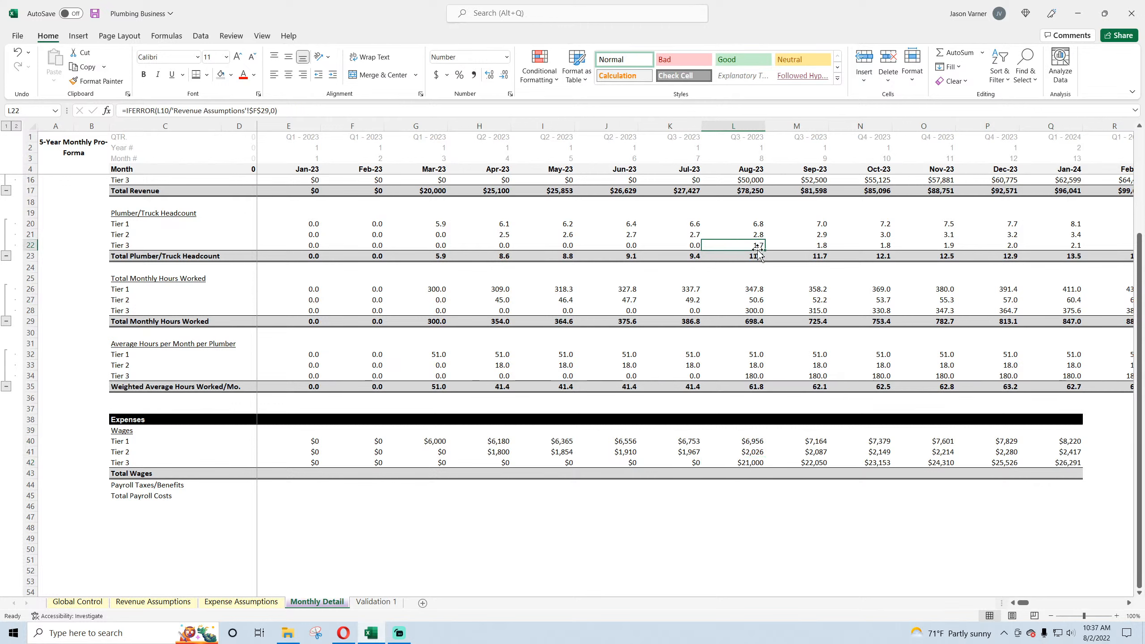
pyautogui.click(758, 464)
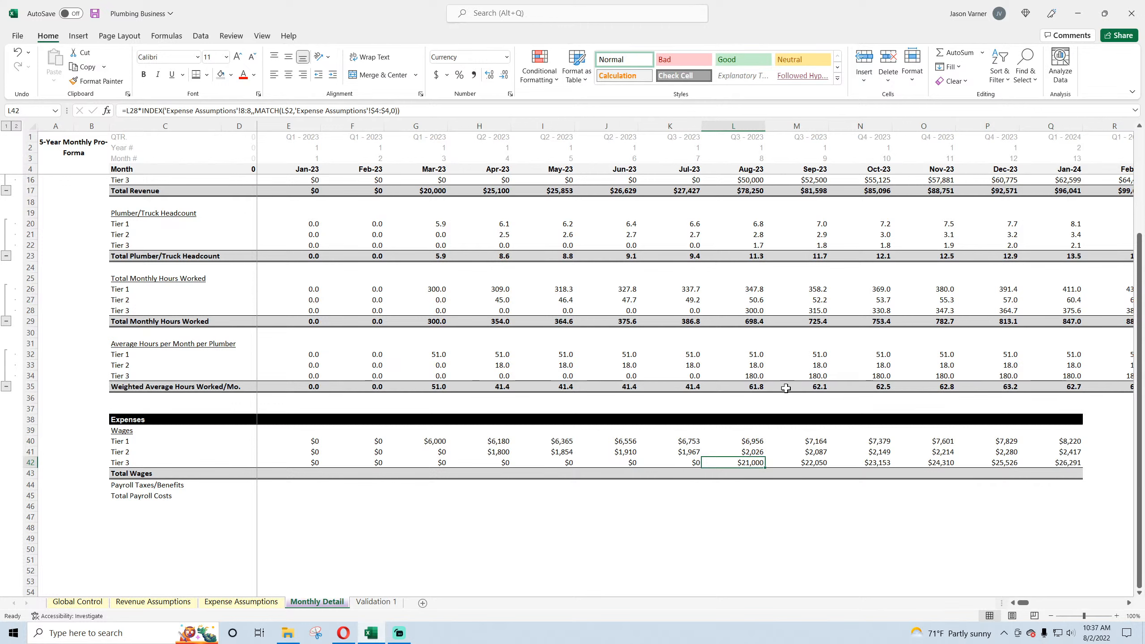
pyautogui.click(156, 603)
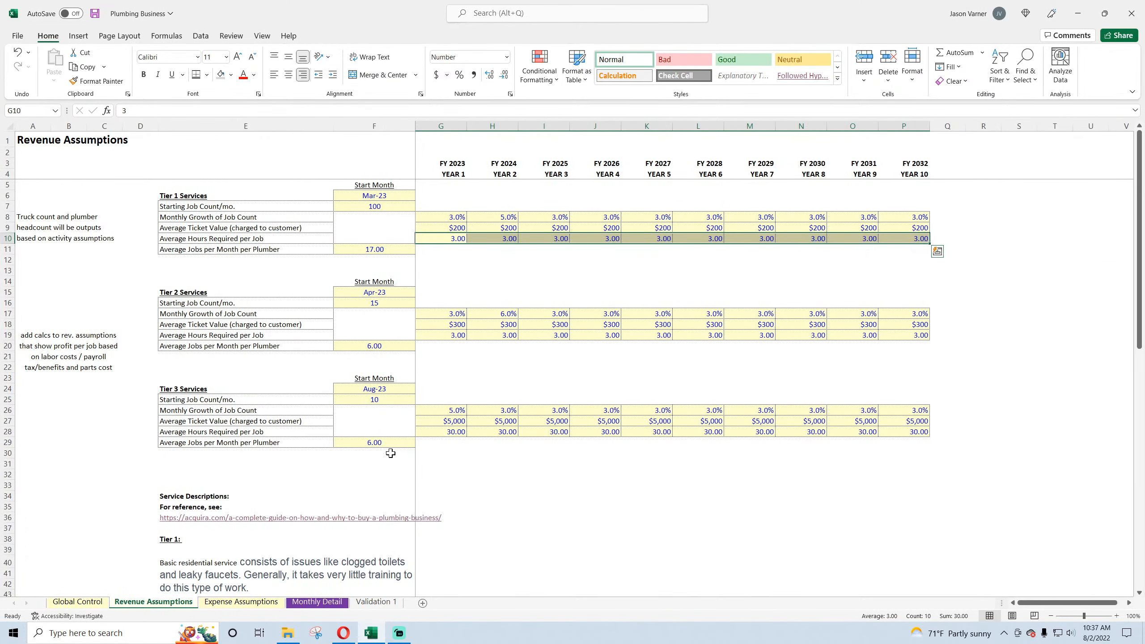
pyautogui.click(455, 432)
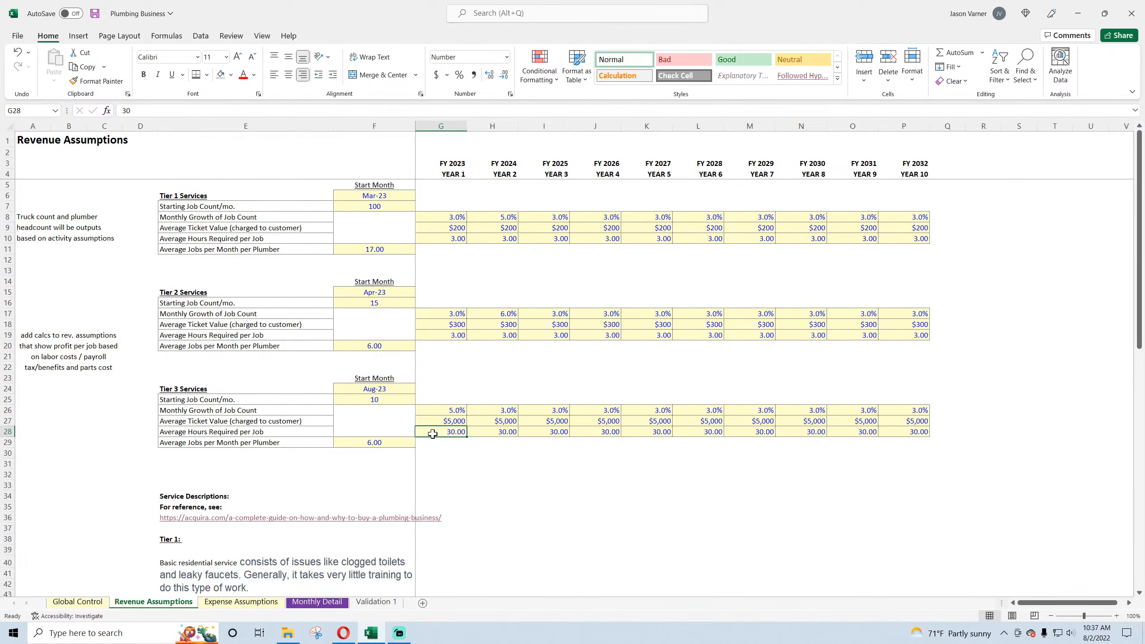
pyautogui.click(371, 401)
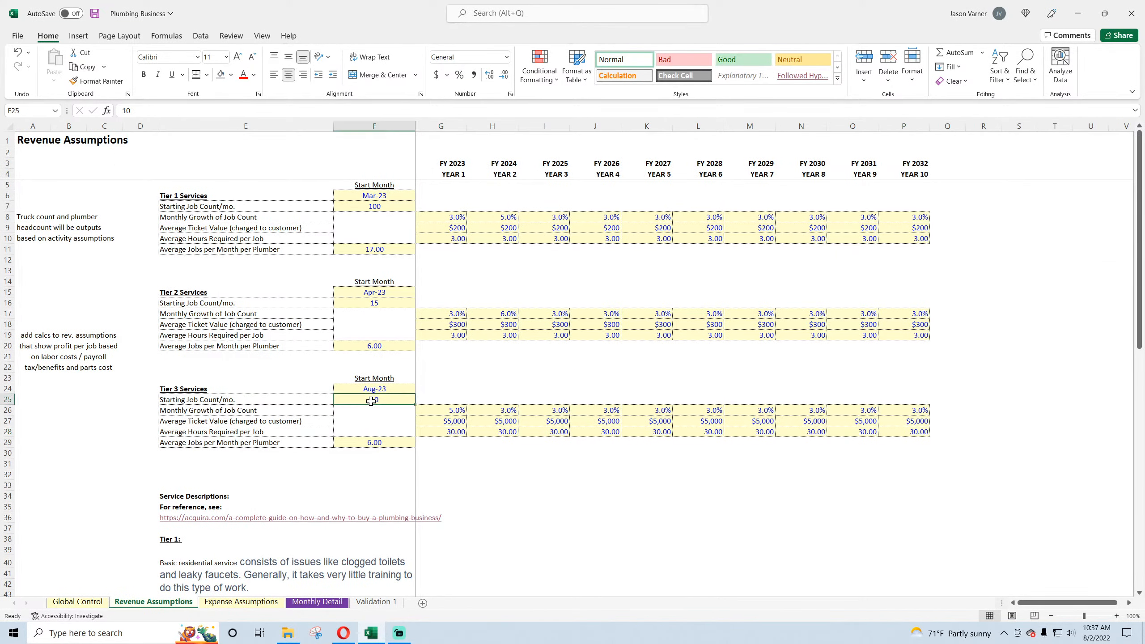
pyautogui.click(378, 443)
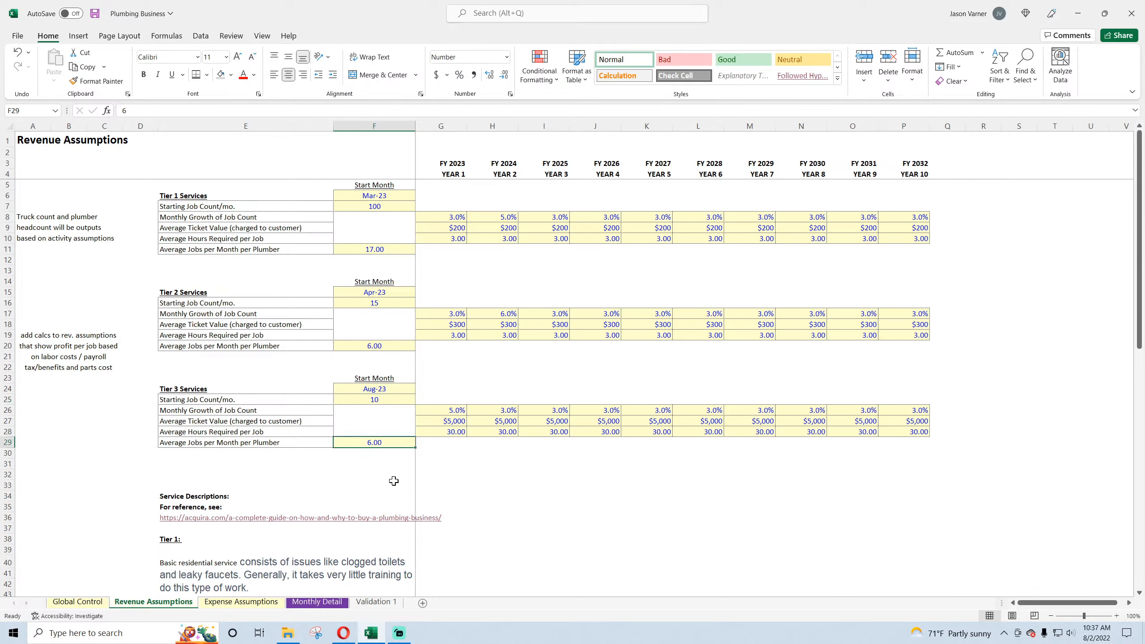
# - Save the workbook and set the Tier 3 Starting Job Count/mo. in Revenue Assumptions F25 to 12
pyautogui.click(96, 13)
pyautogui.click(375, 399)
pyautogui.write('12')
pyautogui.press('Return')
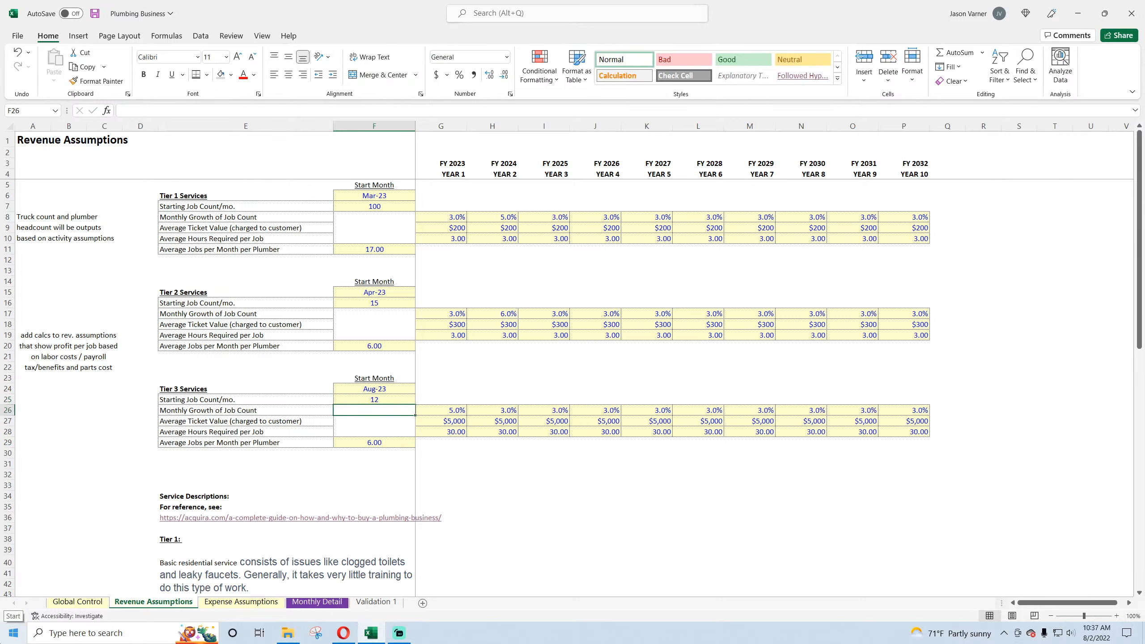
pyautogui.click(384, 442)
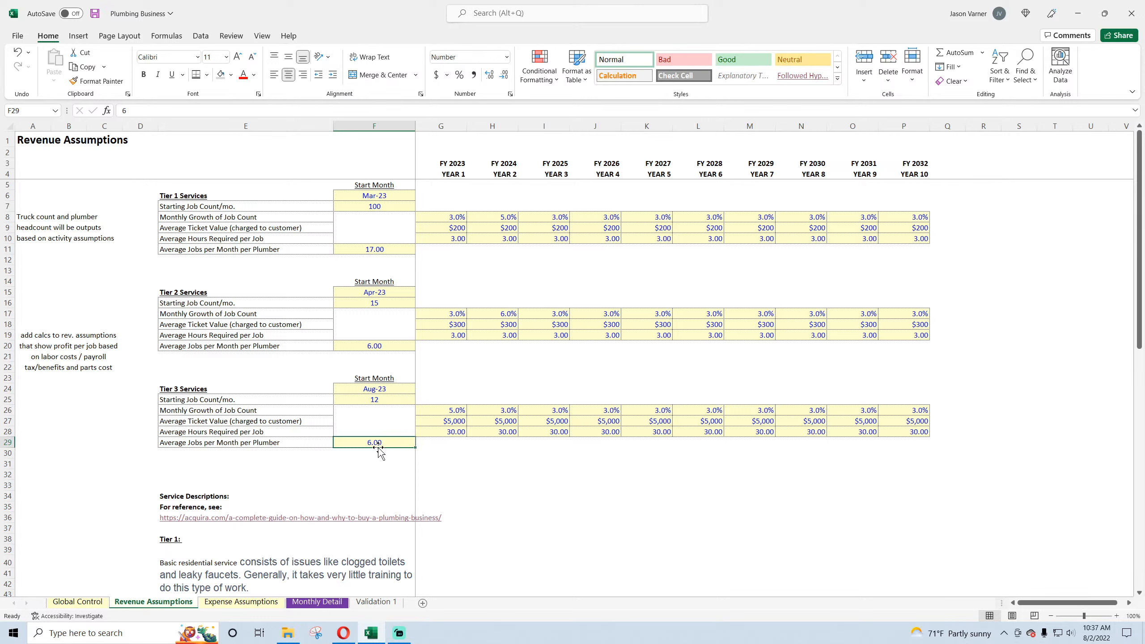
pyautogui.click(491, 464)
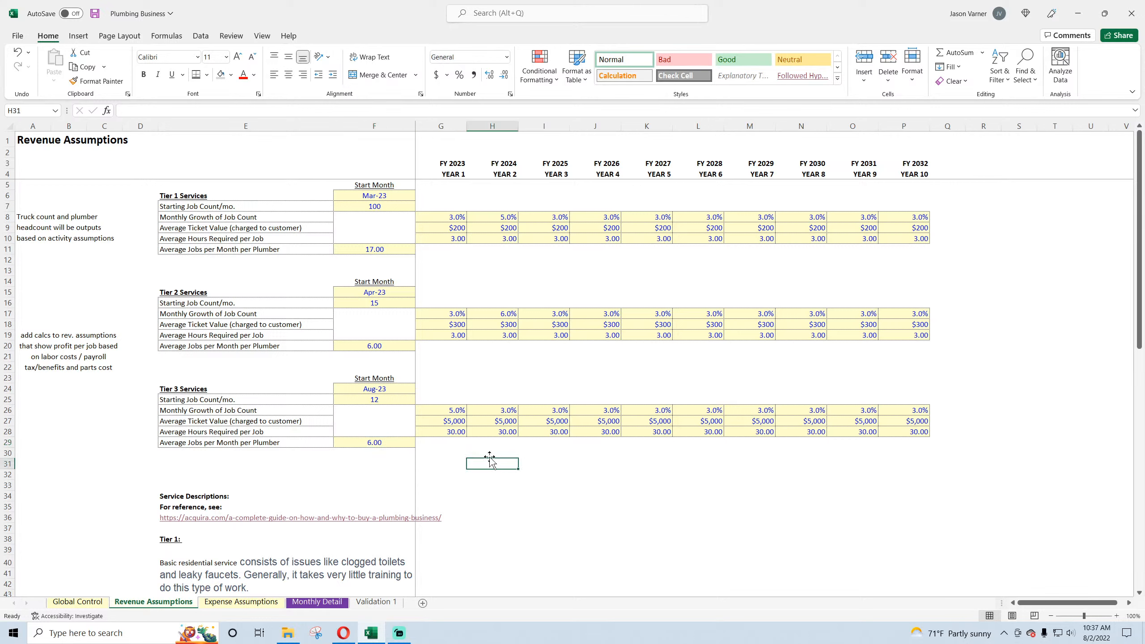
pyautogui.write('=')
pyautogui.click(454, 433)
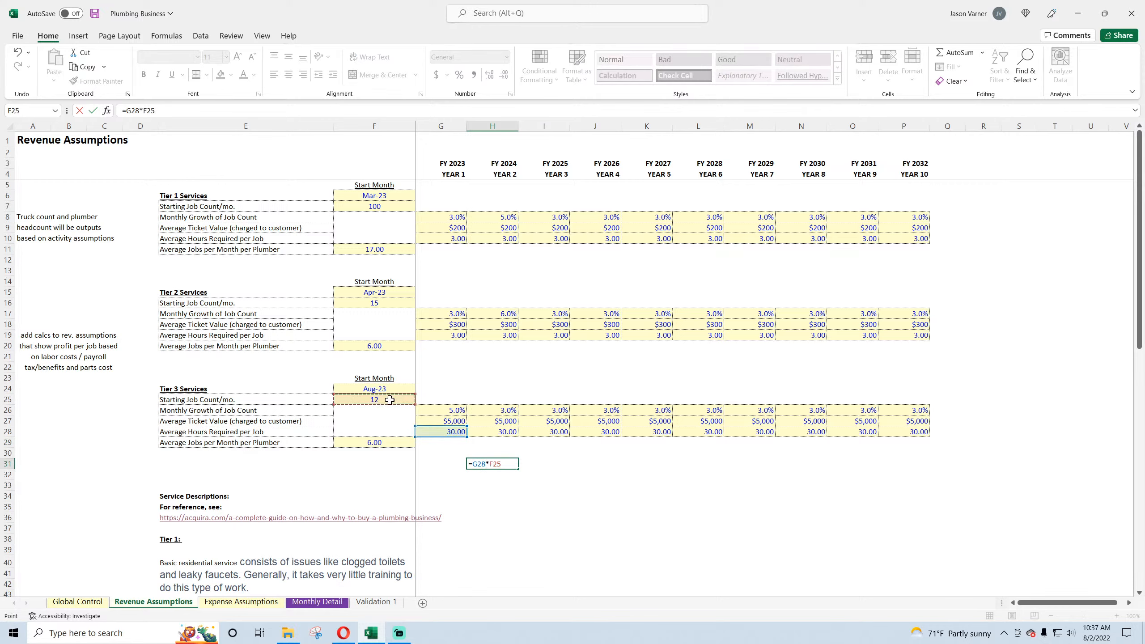
pyautogui.press('Escape')
pyautogui.press('Down')
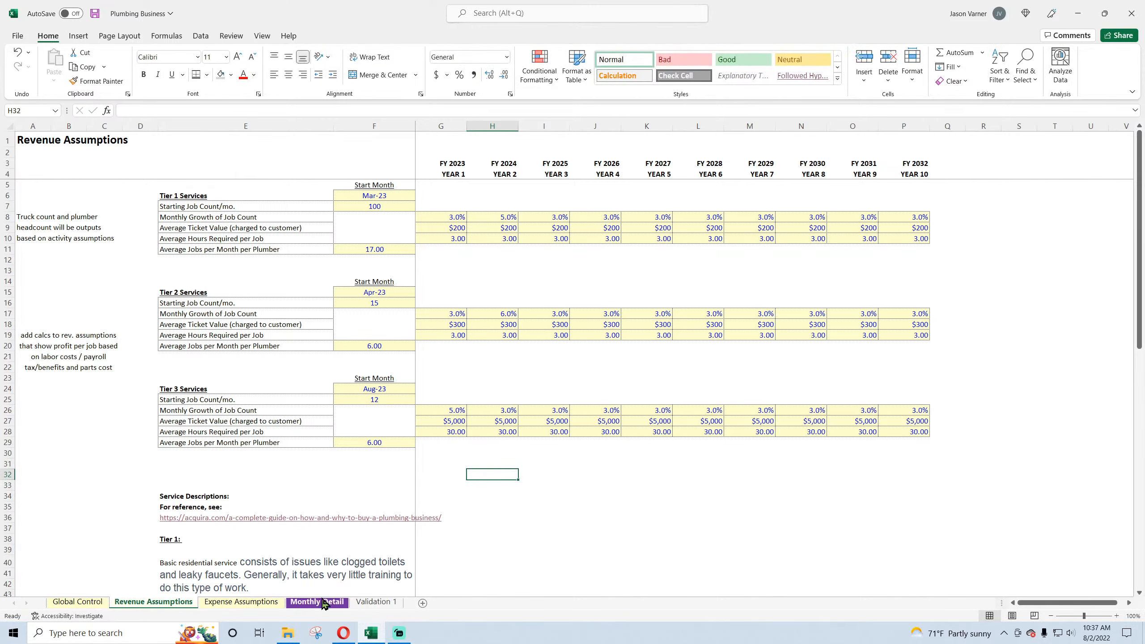
# - On the Monthly Detail sheet, calculate Tier 3 weekly hours per plumber for Aug-23 with =L34/4 in scratch cell L46 and clear it again
pyautogui.click(317, 602)
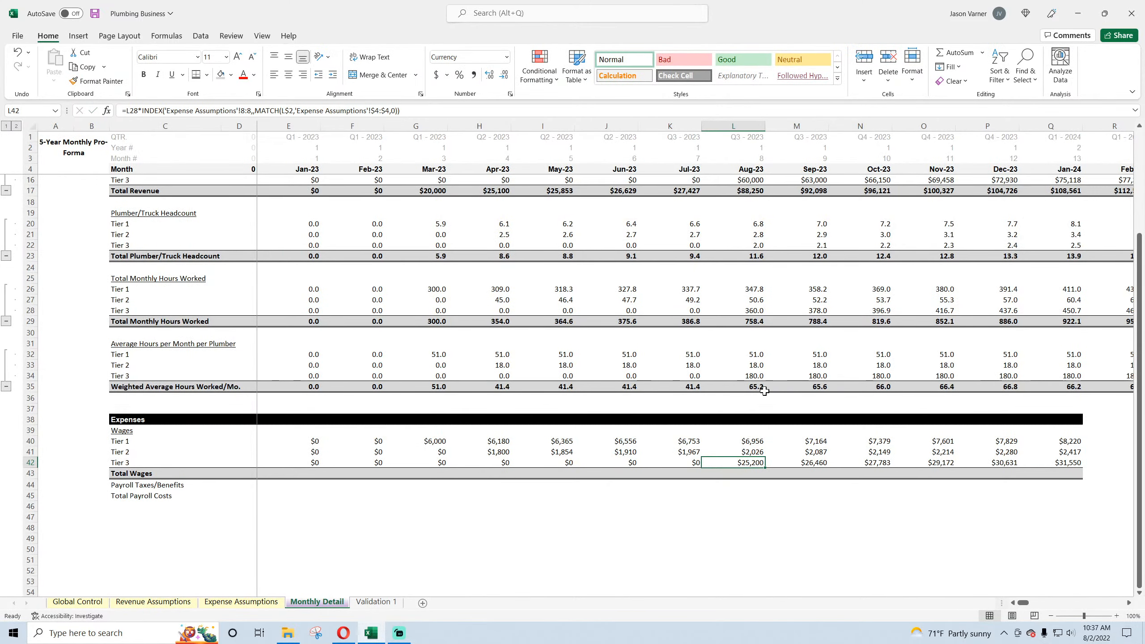
pyautogui.click(755, 376)
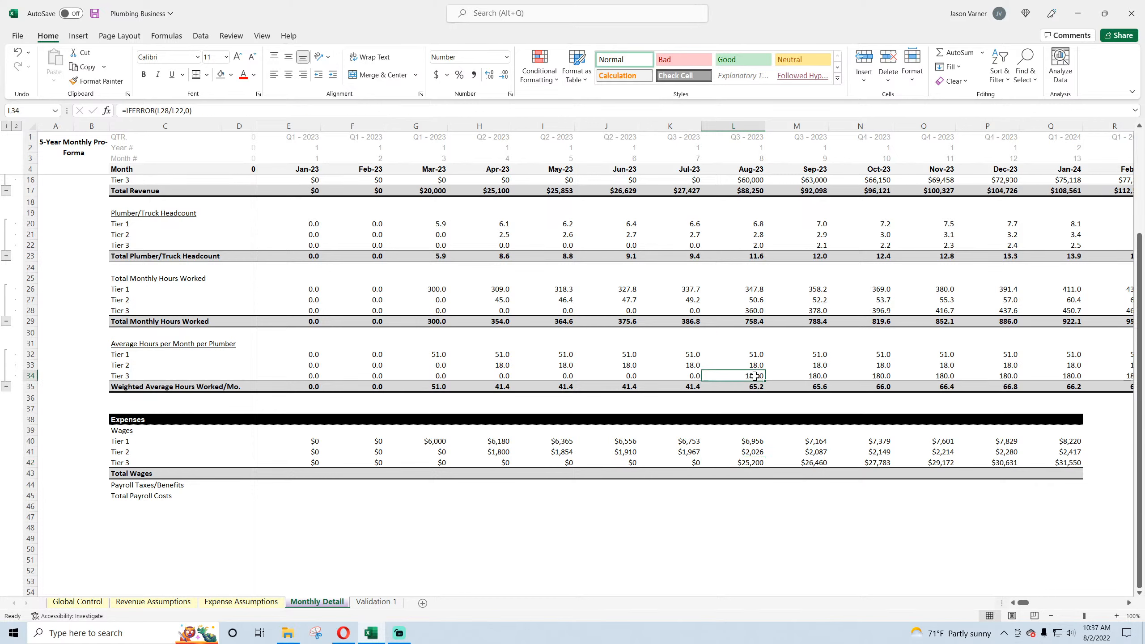
pyautogui.click(740, 506)
pyautogui.write('=')
pyautogui.click(748, 376)
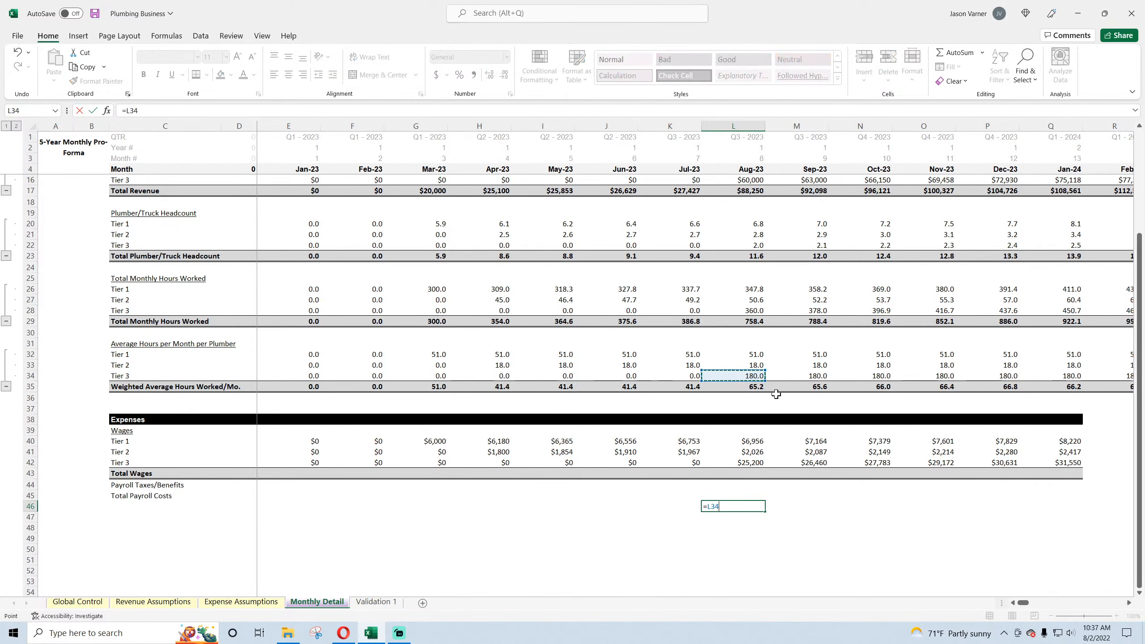
pyautogui.write('/4')
pyautogui.press('Return')
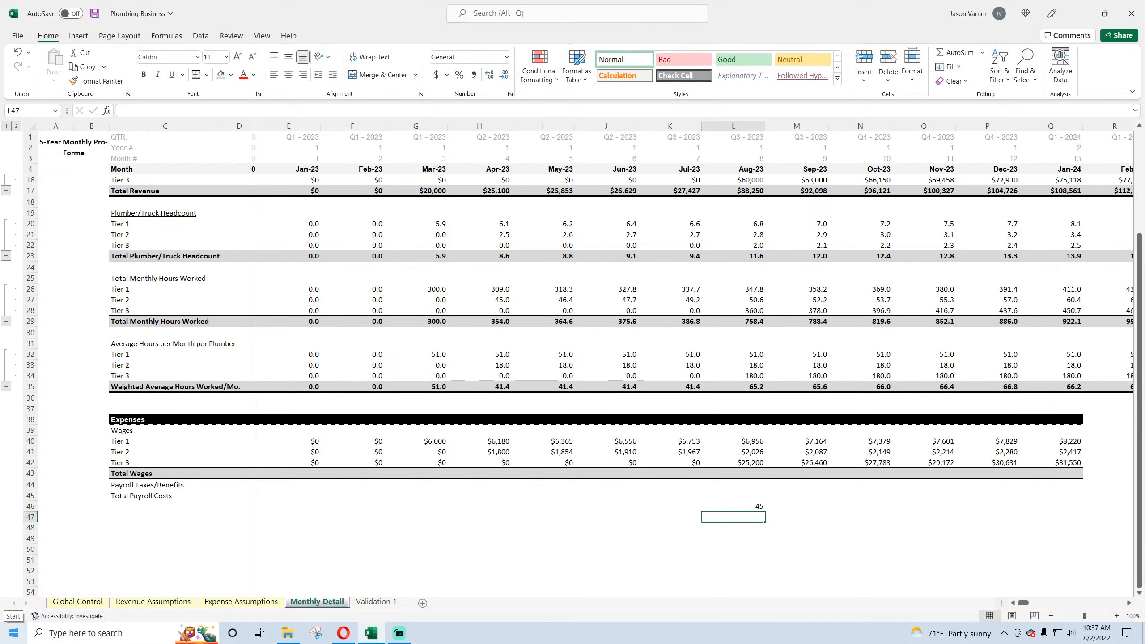
pyautogui.click(739, 507)
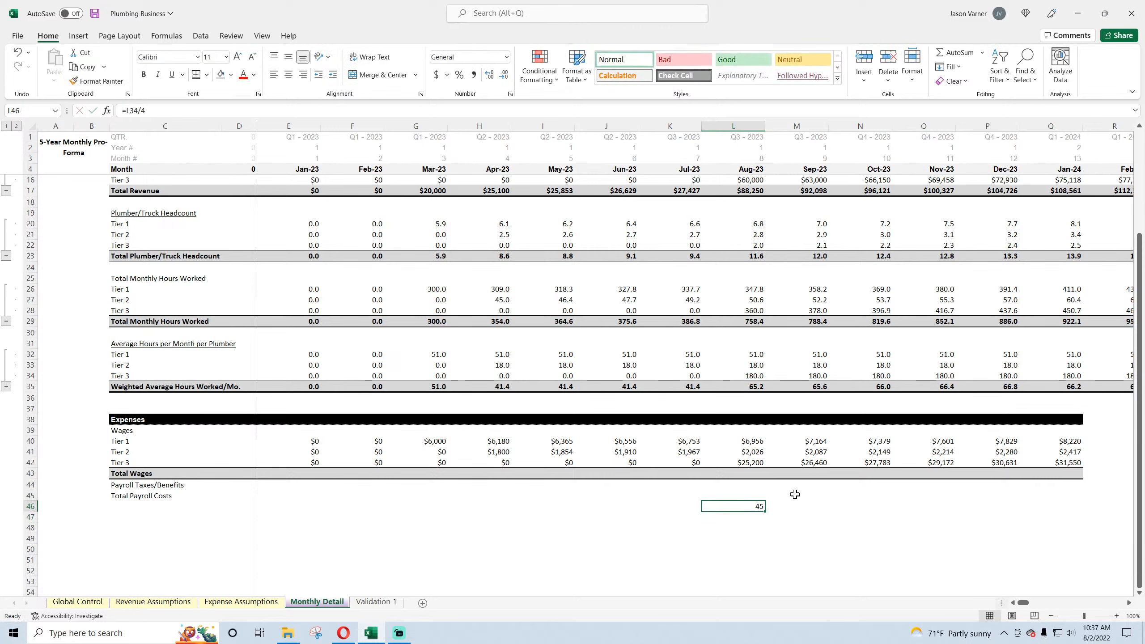
pyautogui.press('Delete')
# - Review the Aug-23 column upward from Tier 3 wages through hours and headcount to Tier 3 revenue
pyautogui.press('Up')
pyautogui.press('Up')
pyautogui.press('Up')
pyautogui.press('Up')
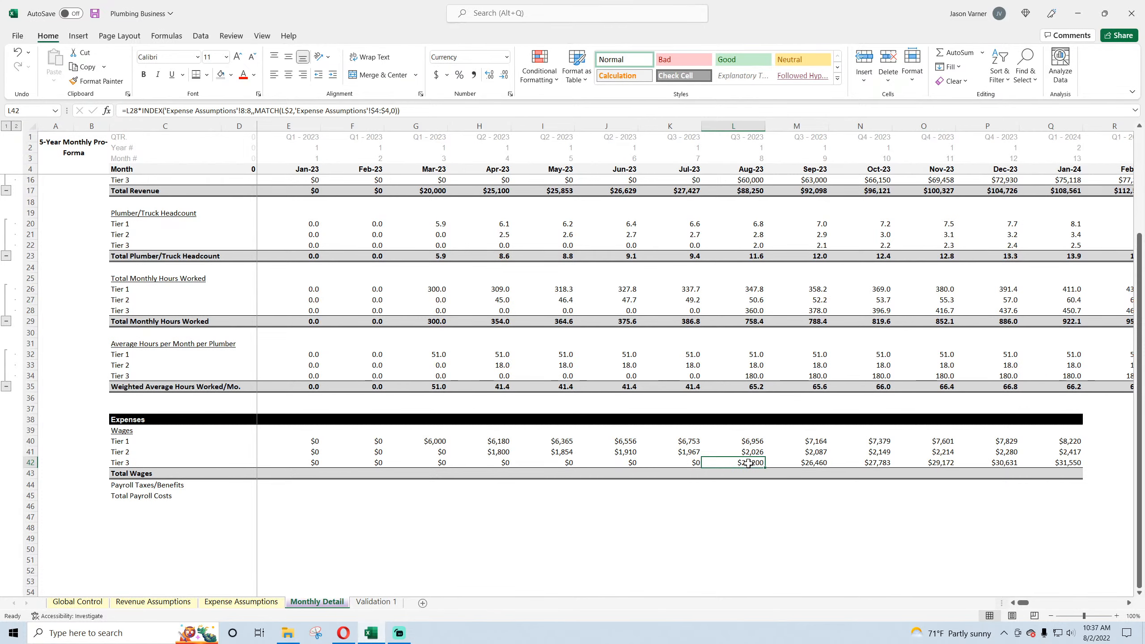
pyautogui.press('Up')
pyautogui.press('Up')
pyautogui.press('Up')
pyautogui.press('Up')
pyautogui.press('Up')
pyautogui.press('Up')
pyautogui.press('Up')
pyautogui.press('Up')
pyautogui.press('Up')
pyautogui.press('Up')
pyautogui.press('Up')
pyautogui.press('Up')
pyautogui.press('Up')
pyautogui.press('Up')
pyautogui.press('Up')
pyautogui.press('Up')
pyautogui.press('Up')
pyautogui.press('Up')
pyautogui.press('Up')
pyautogui.press('Up')
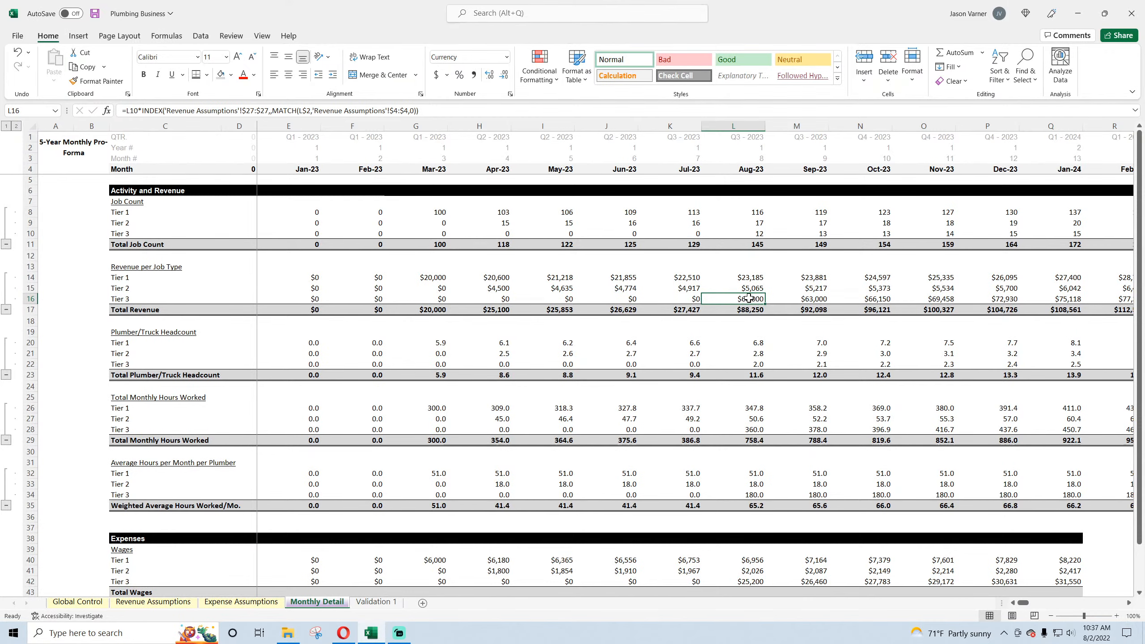
# - Sum the three wage tiers with AutoSum in E43, copy it across the Total Wages row, and save the workbook
pyautogui.scroll(-4, 748, 406)
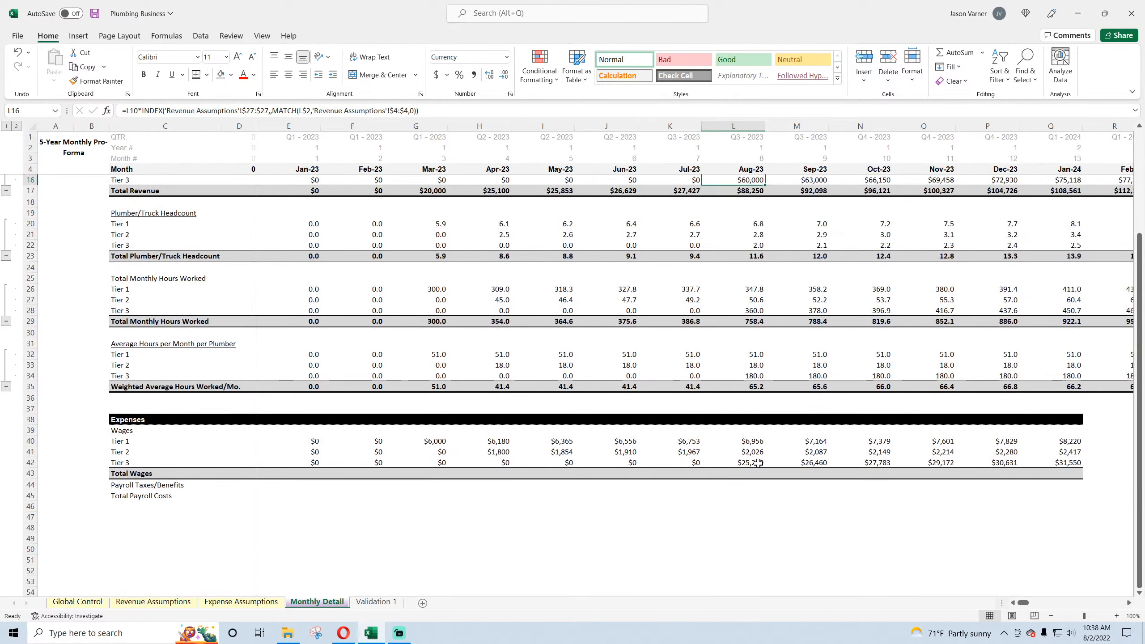
pyautogui.click(299, 474)
pyautogui.click(963, 53)
pyautogui.click(962, 53)
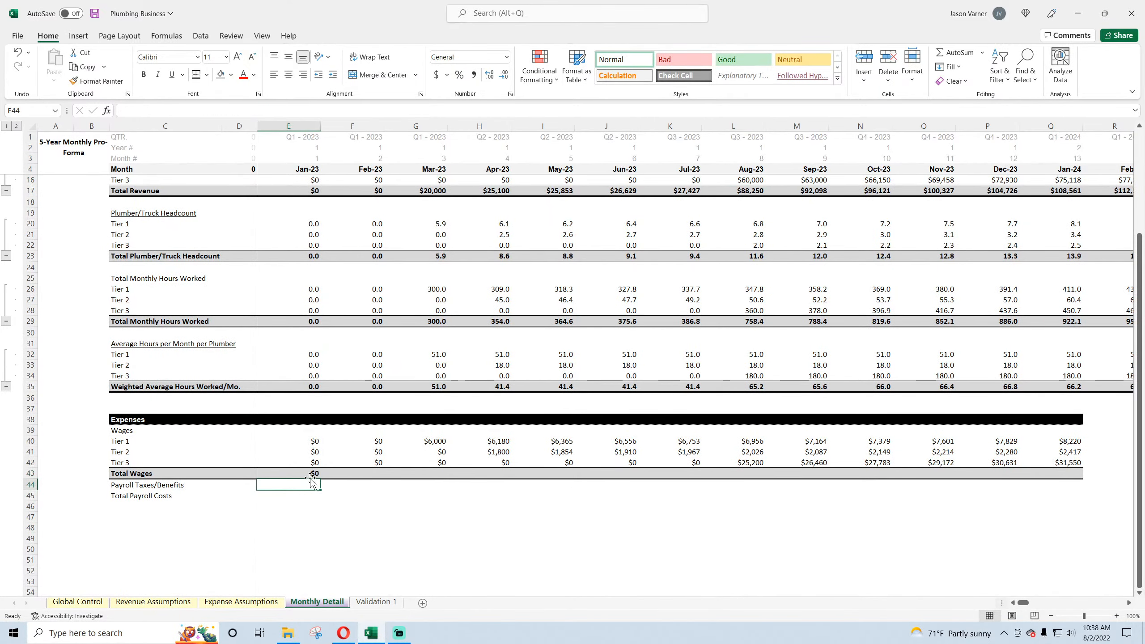
pyautogui.moveTo(321, 479); pyautogui.dragTo(1124, 485)
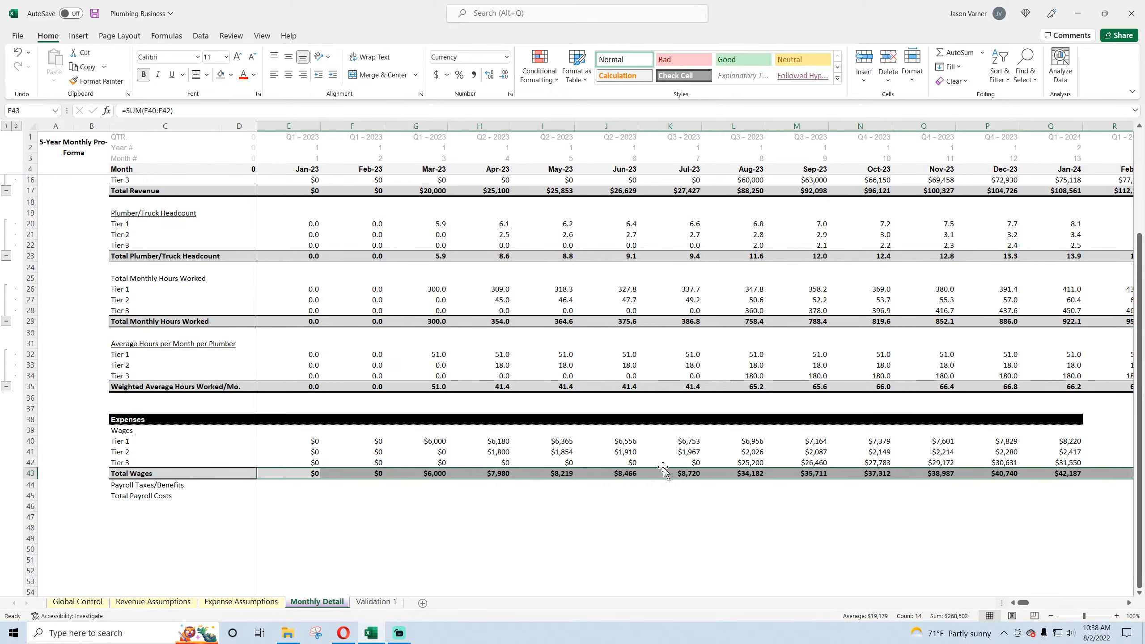
pyautogui.click(95, 14)
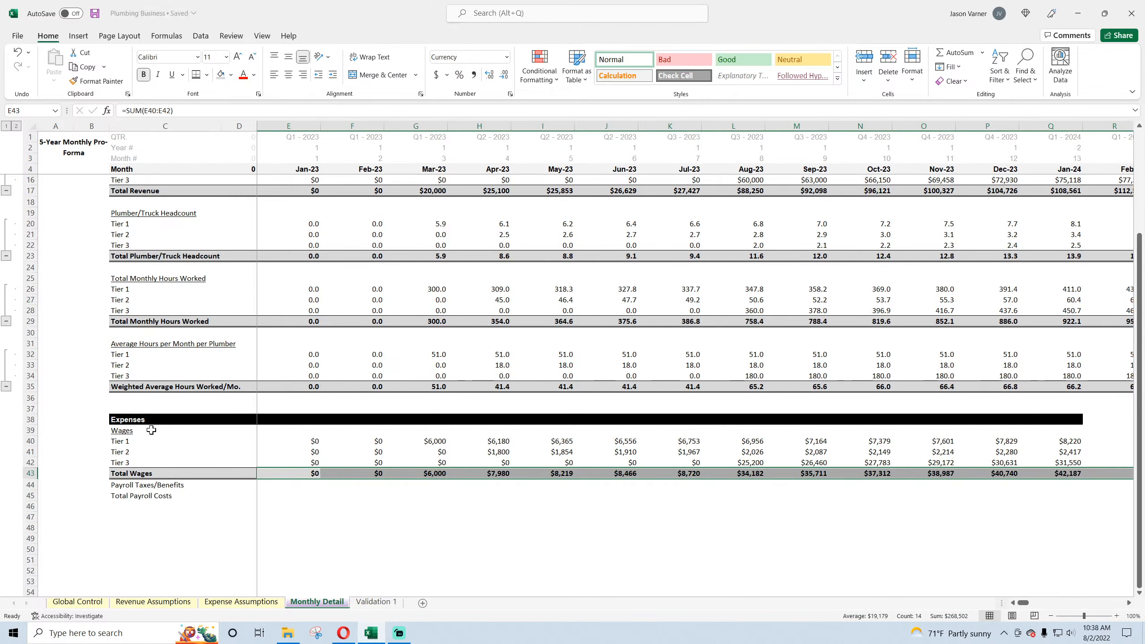
# - Calculate Payroll Taxes/Benefits in E44 as =E43*'Expense Assumptions'!$D$31 and copy the formula across through Nov-23
pyautogui.click(139, 485)
pyautogui.click(267, 481)
pyautogui.write('=')
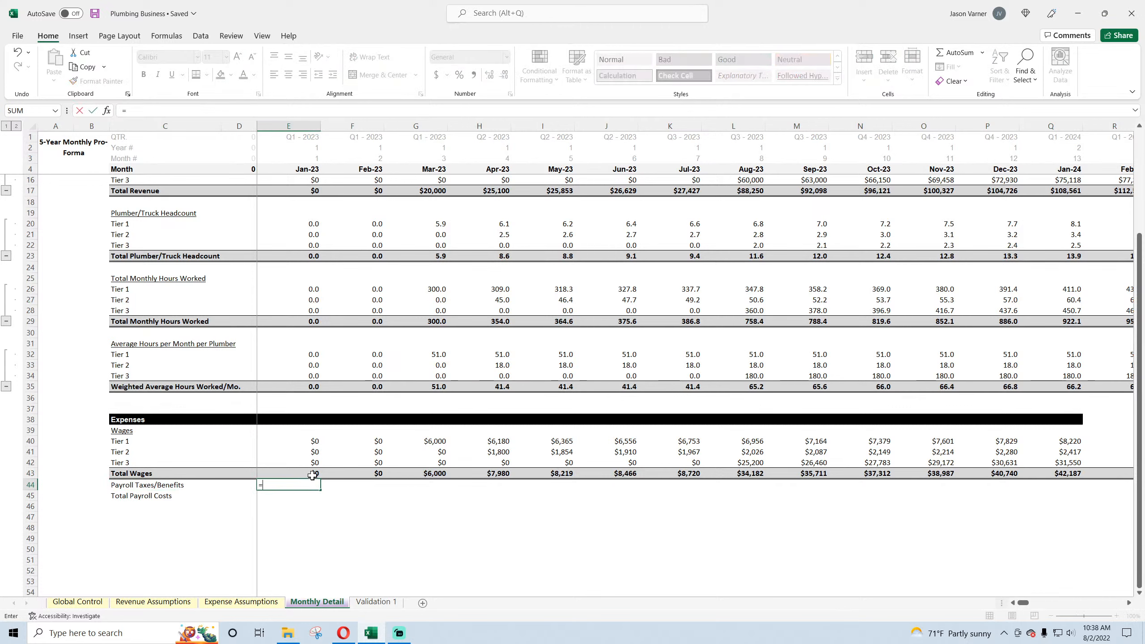
pyautogui.press('Up')
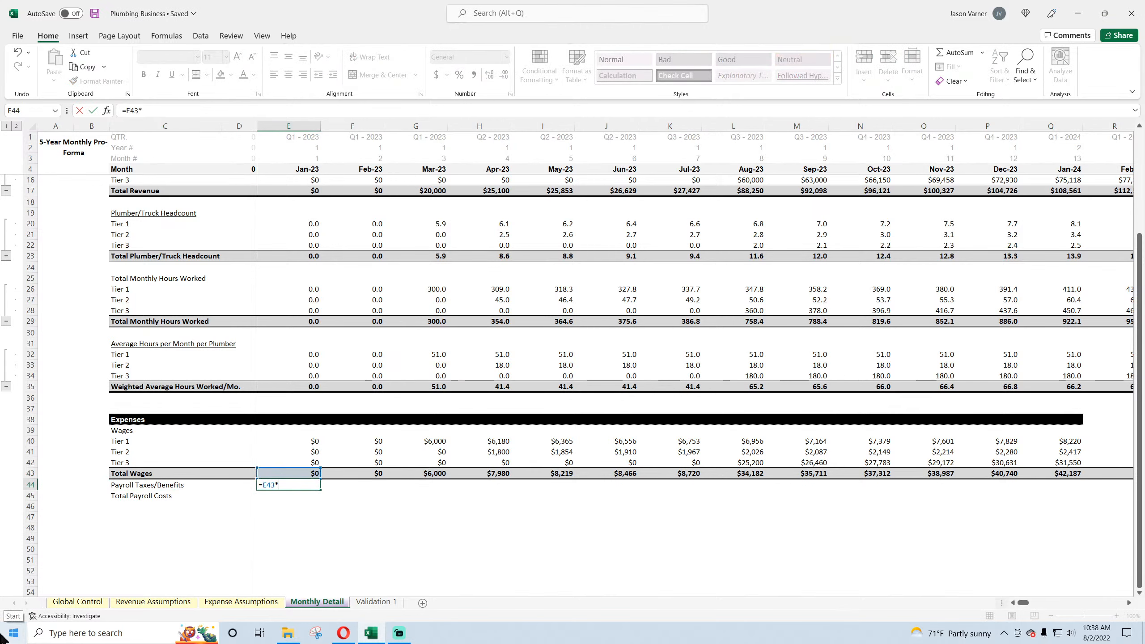
pyautogui.write('*')
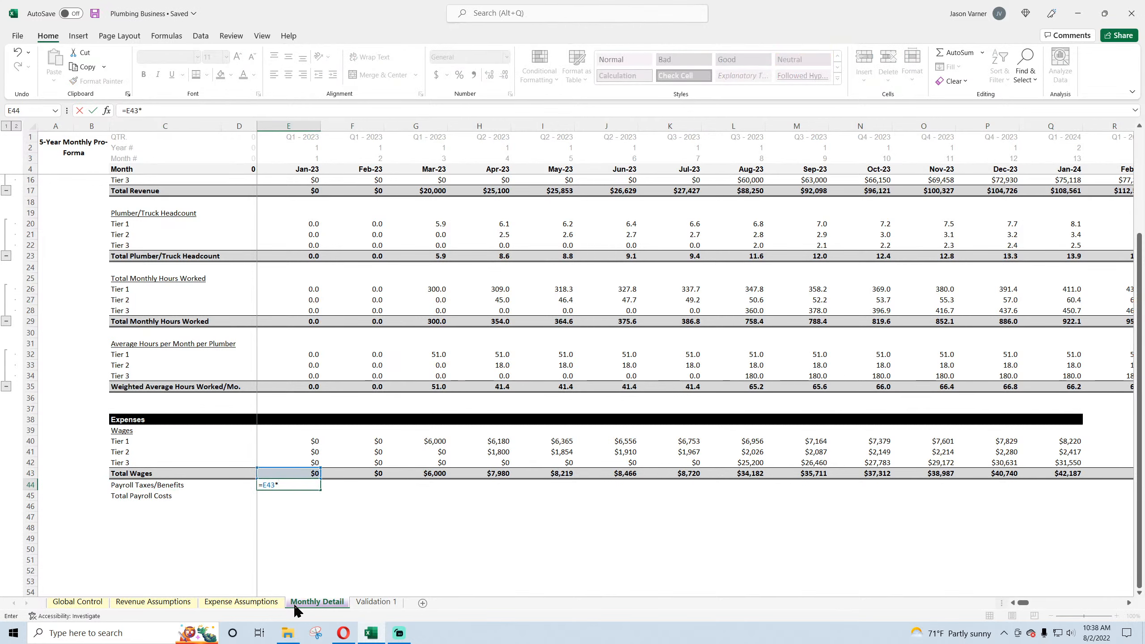
pyautogui.click(153, 602)
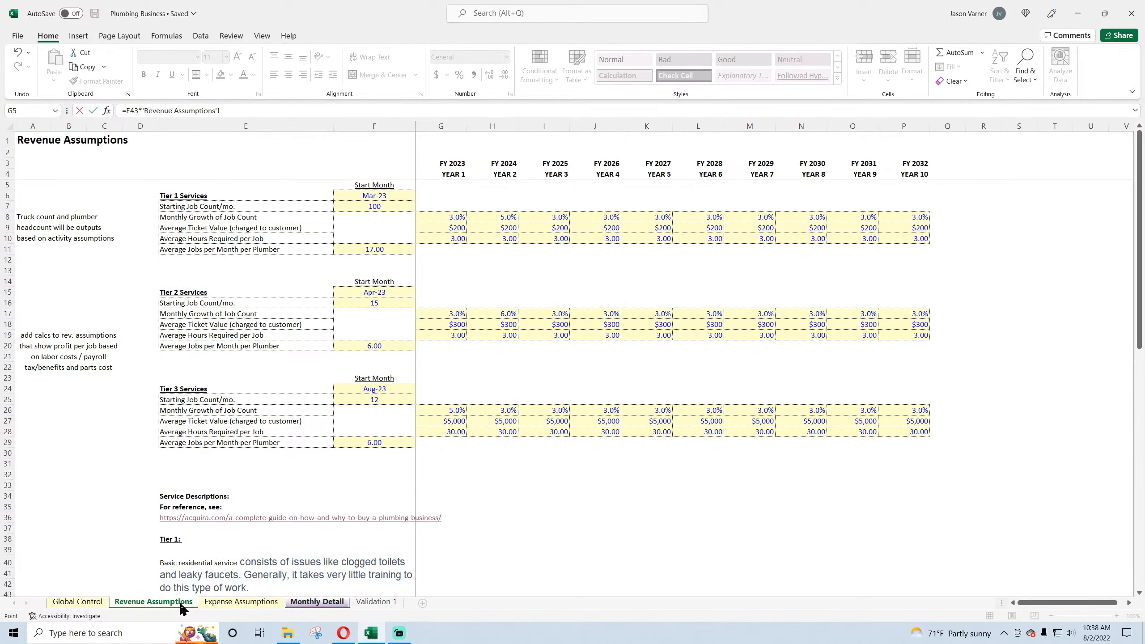
pyautogui.click(240, 603)
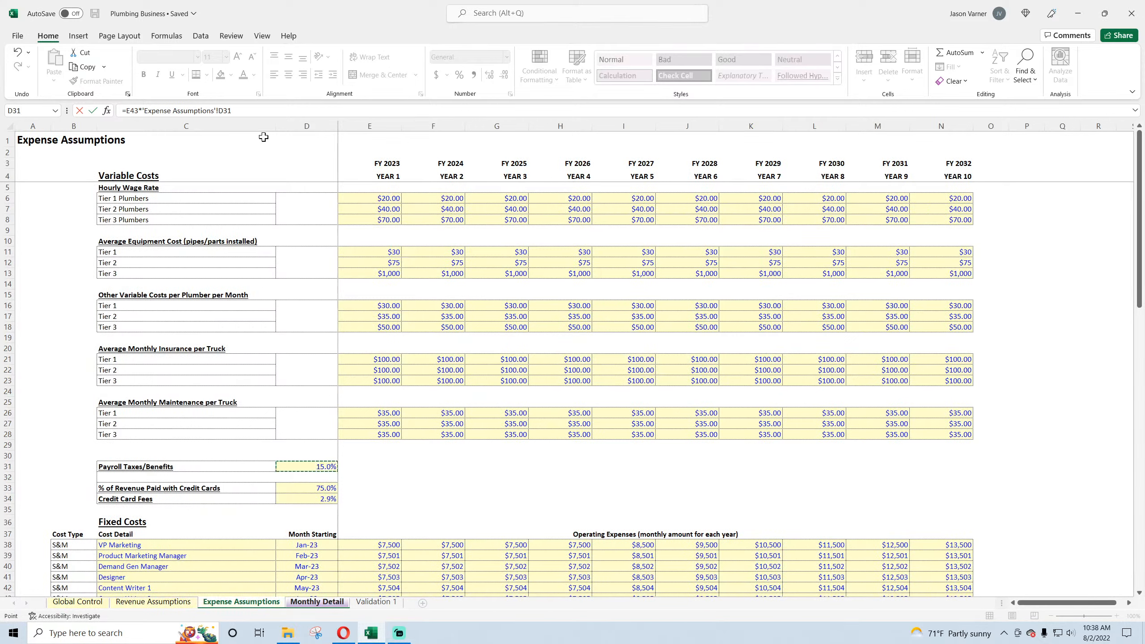
pyautogui.click(217, 111)
pyautogui.write('$D$')
pyautogui.press('Return')
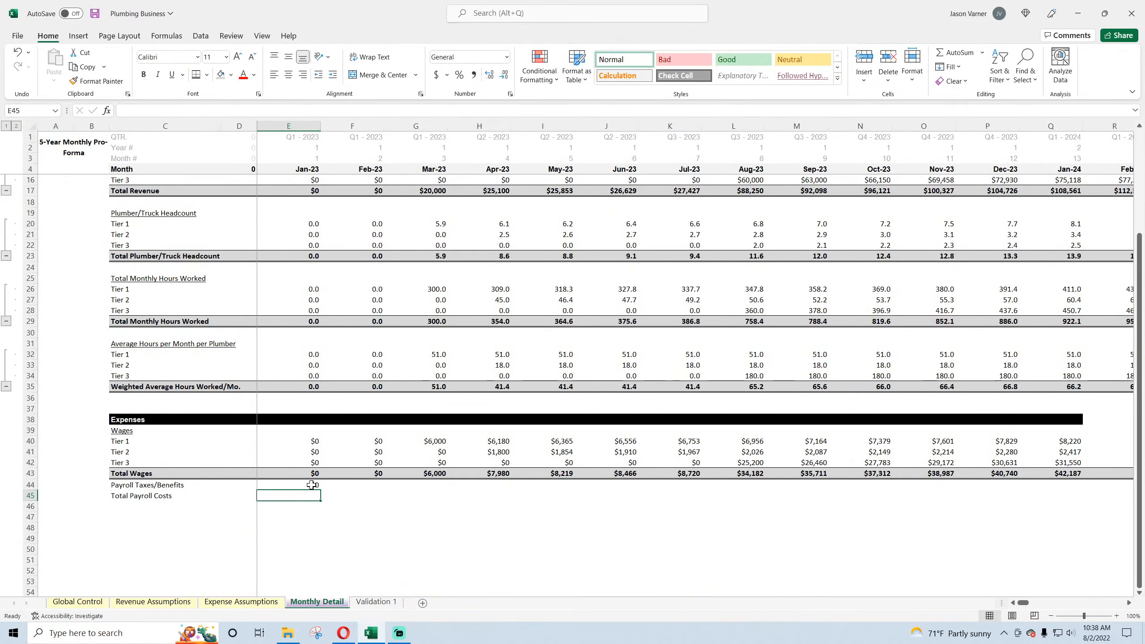
pyautogui.click(311, 485)
pyautogui.moveTo(321, 490); pyautogui.dragTo(968, 491)
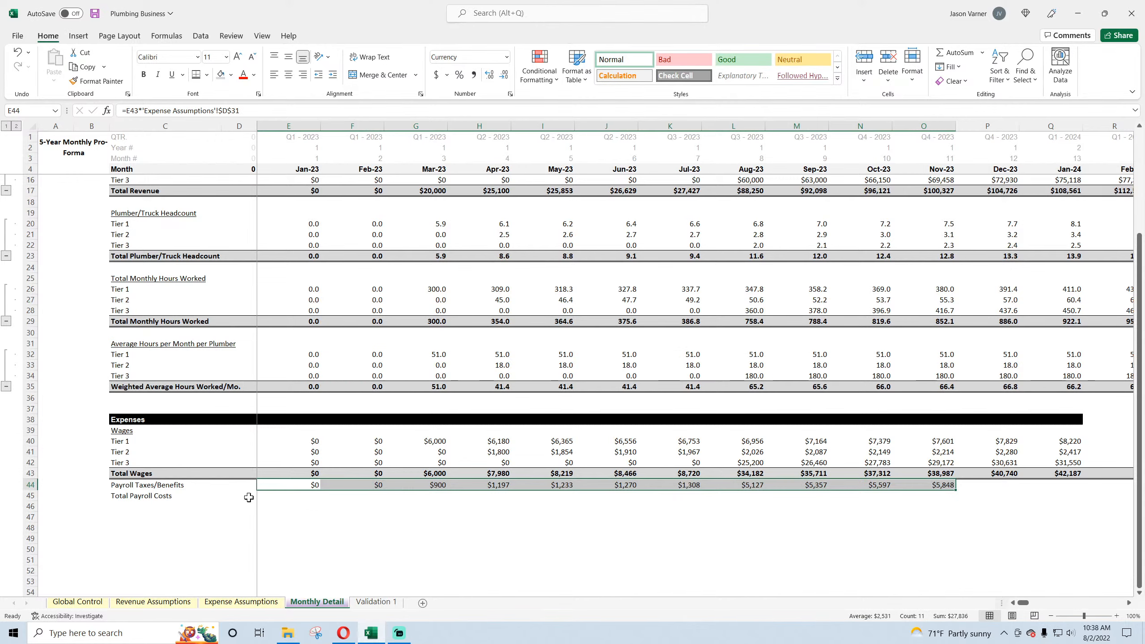
# - Apply a top and thick bottom border to the Total Payroll Costs row from C45 to G45
pyautogui.moveTo(161, 496); pyautogui.dragTo(439, 500)
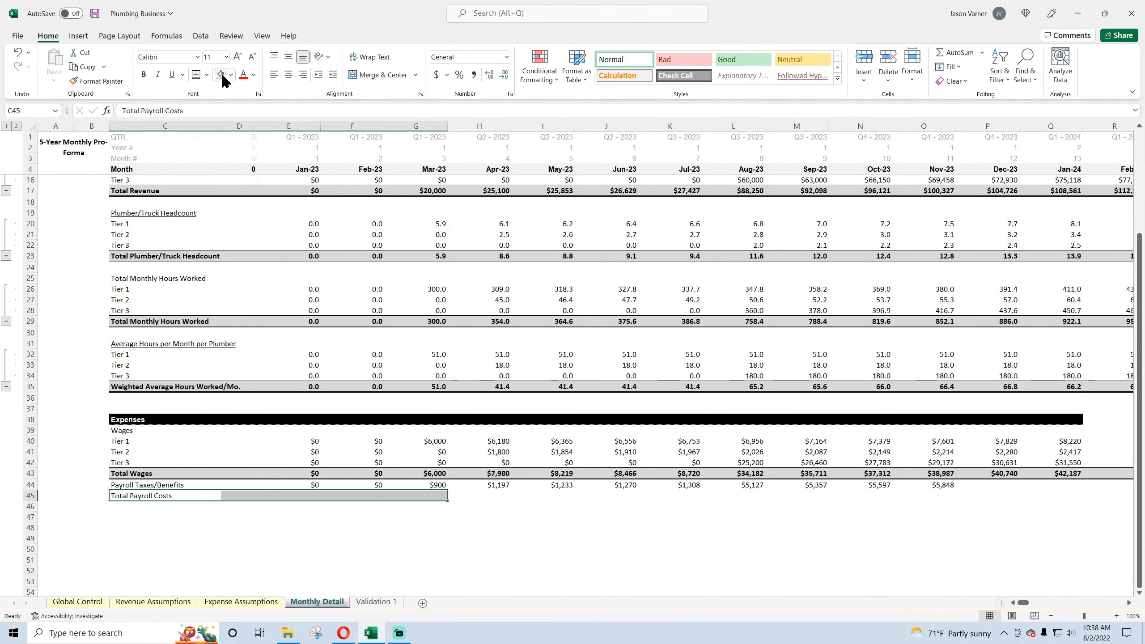
pyautogui.click(207, 75)
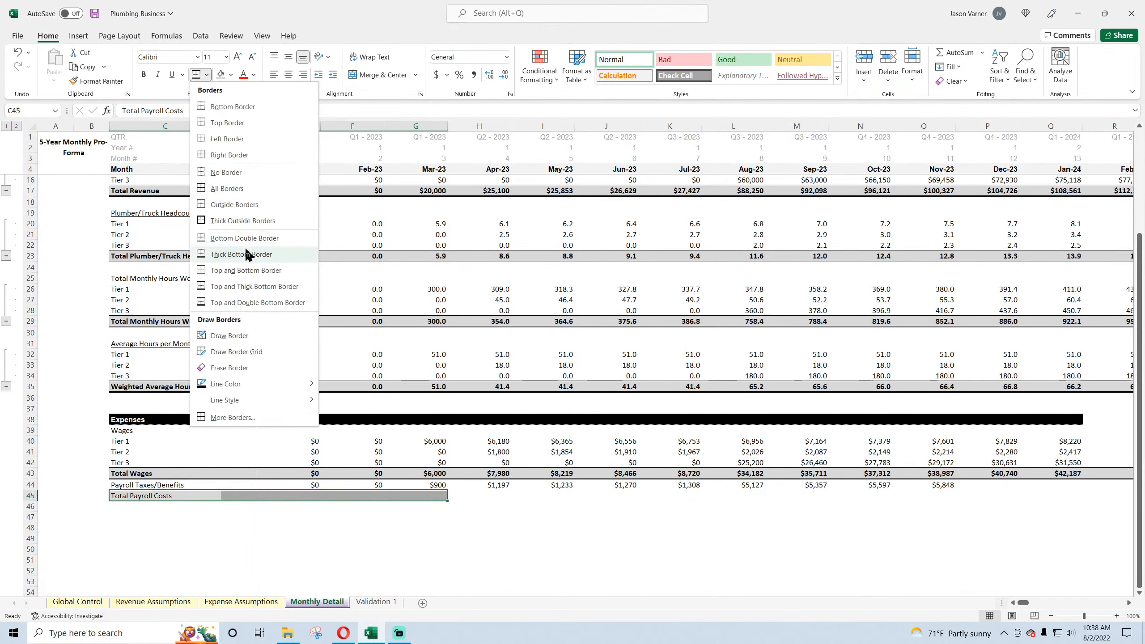
pyautogui.click(254, 286)
# - Calculate Total Payroll Costs in E45 as =E43+E44 and copy the formula across through Oct-23
pyautogui.click(314, 496)
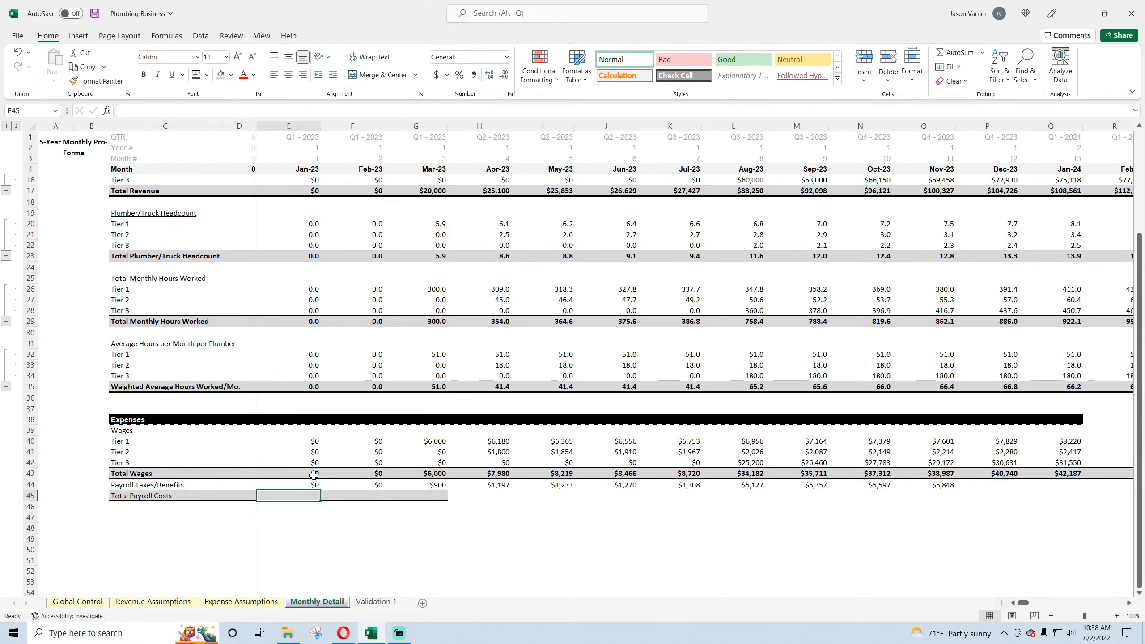
pyautogui.write('=')
pyautogui.click(313, 472)
pyautogui.write('+')
pyautogui.click(313, 483)
pyautogui.press('Return')
pyautogui.moveTo(321, 501); pyautogui.dragTo(879, 496)
# - Make the whole Total Payroll Costs row bold
pyautogui.click(30, 495)
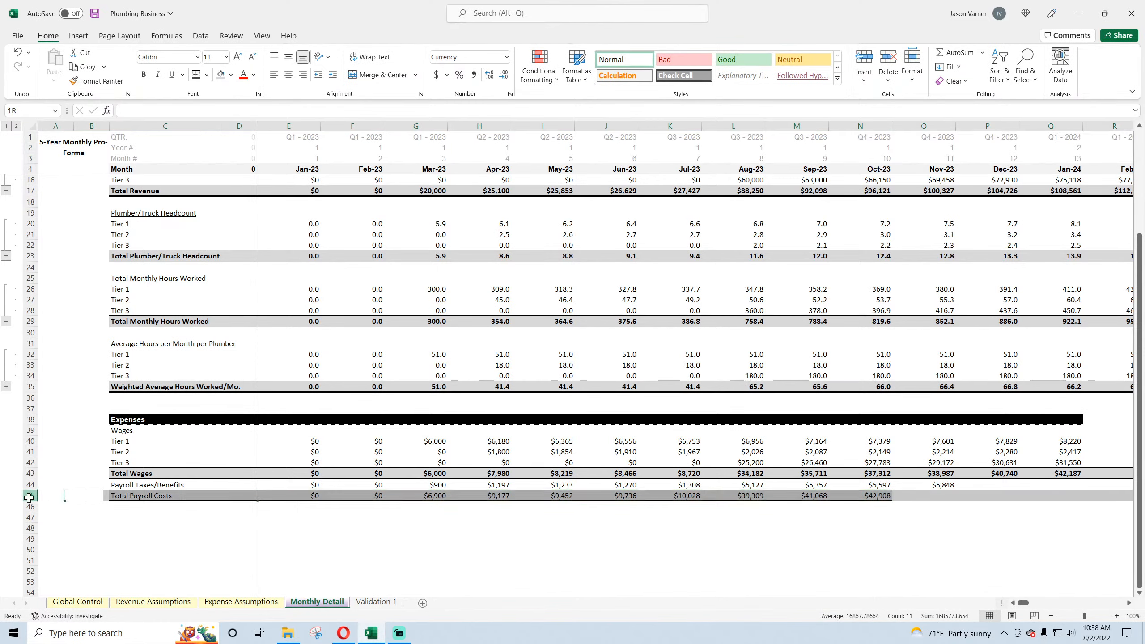
pyautogui.click(143, 76)
pyautogui.click(493, 535)
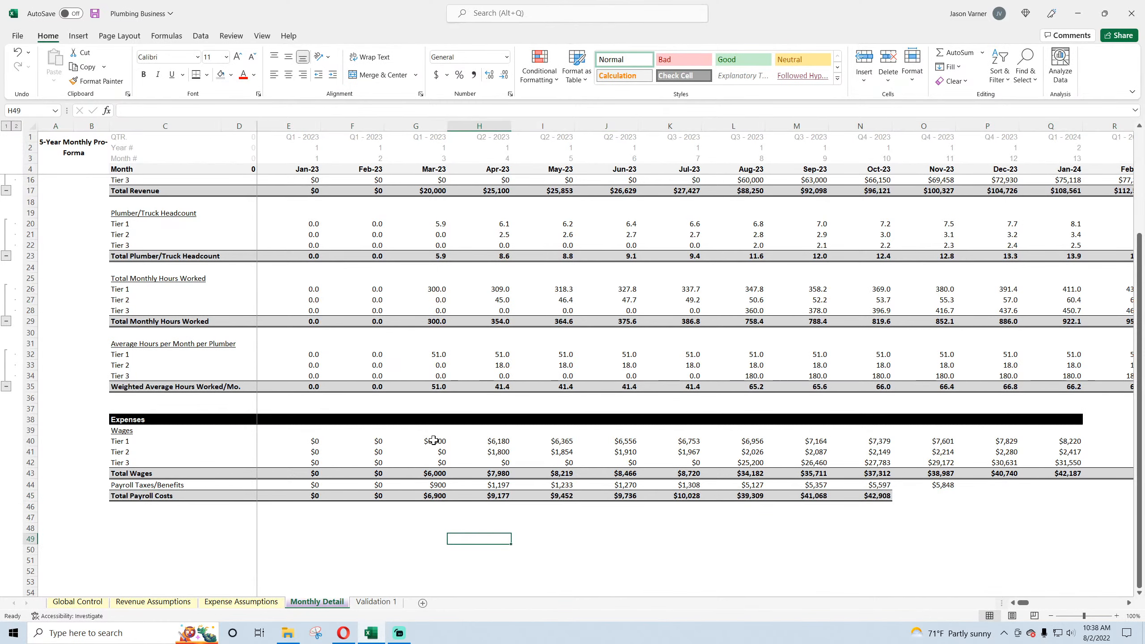
# - Fill the wage and payroll formulas and formatting right across G40:R45 through Feb-24, and save the workbook
pyautogui.moveTo(434, 440); pyautogui.dragTo(992, 498)
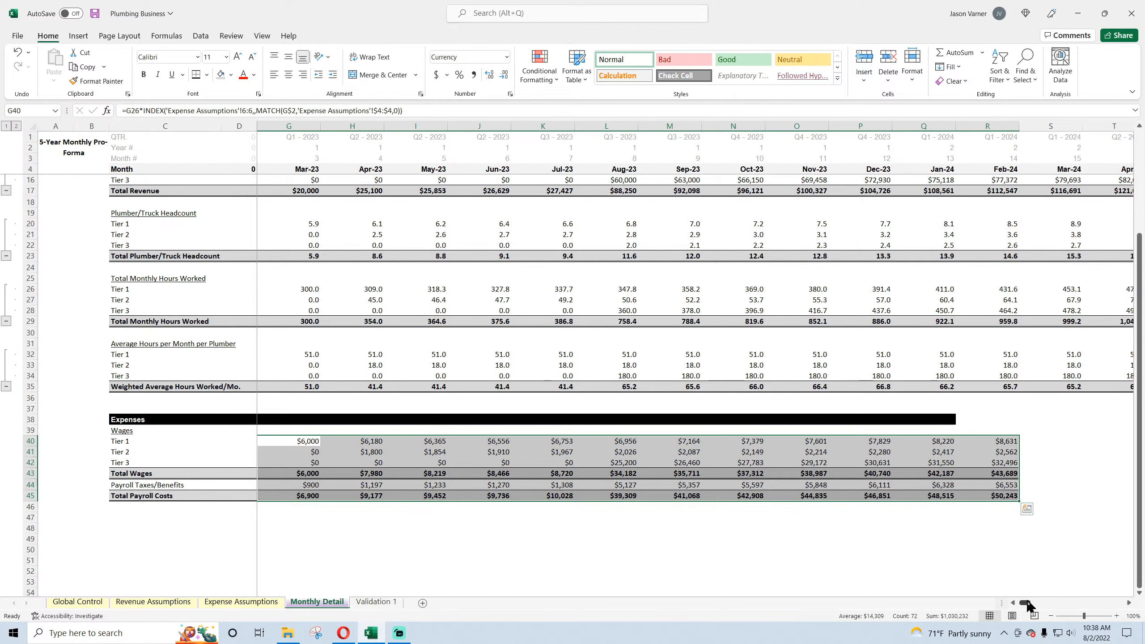
pyautogui.moveTo(1024, 603); pyautogui.dragTo(996, 598)
pyautogui.click(452, 568)
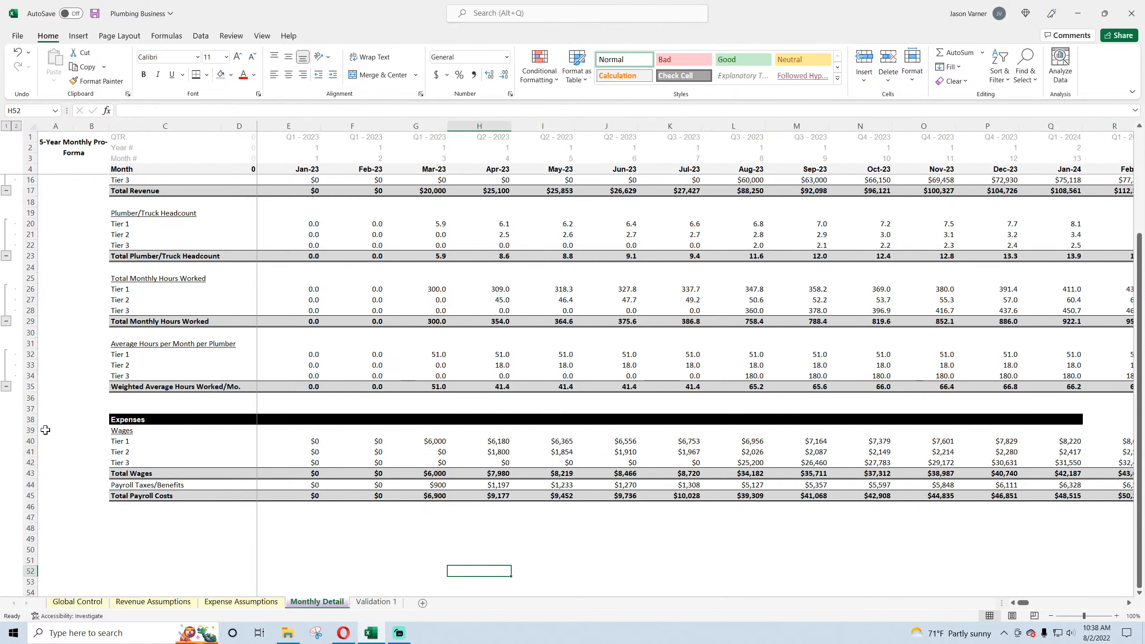
pyautogui.click(95, 13)
pyautogui.click(137, 517)
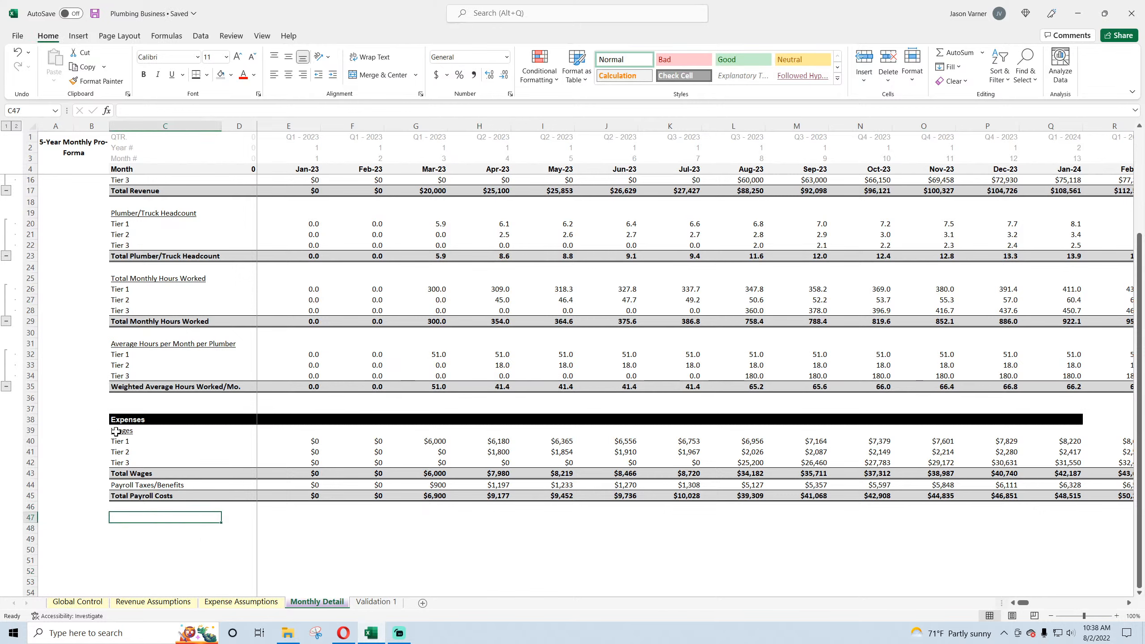
pyautogui.moveTo(118, 431); pyautogui.dragTo(433, 463)
pyautogui.rightClick(408, 437)
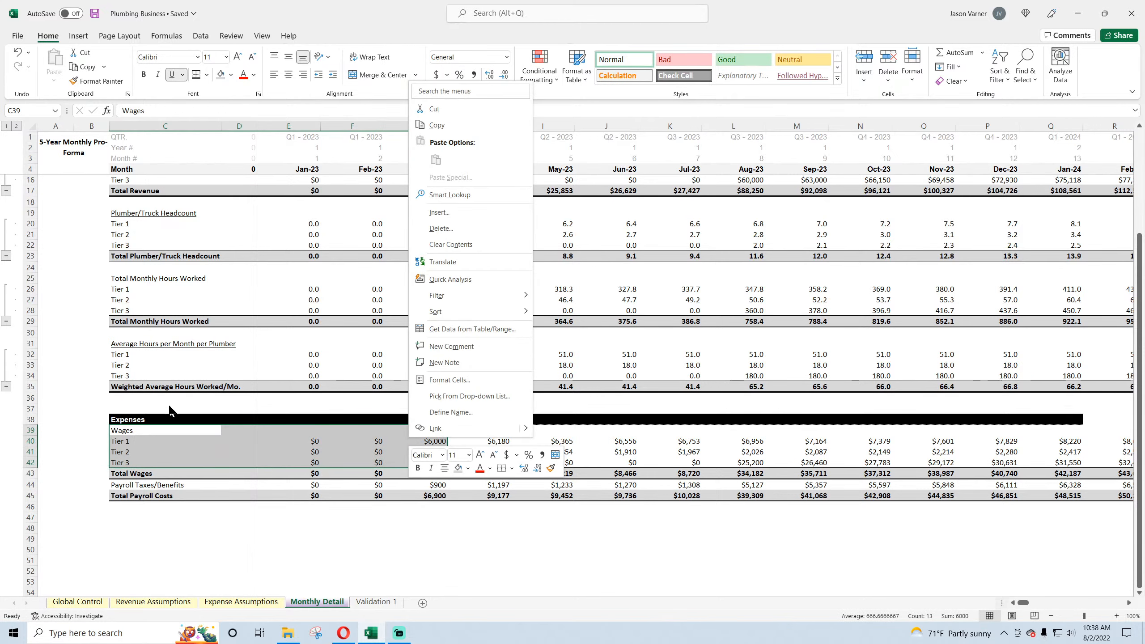
pyautogui.click(128, 431)
# - Copy the Wages block including its total row (C39:G43) and paste it starting at C47
pyautogui.moveTo(128, 431); pyautogui.dragTo(442, 474)
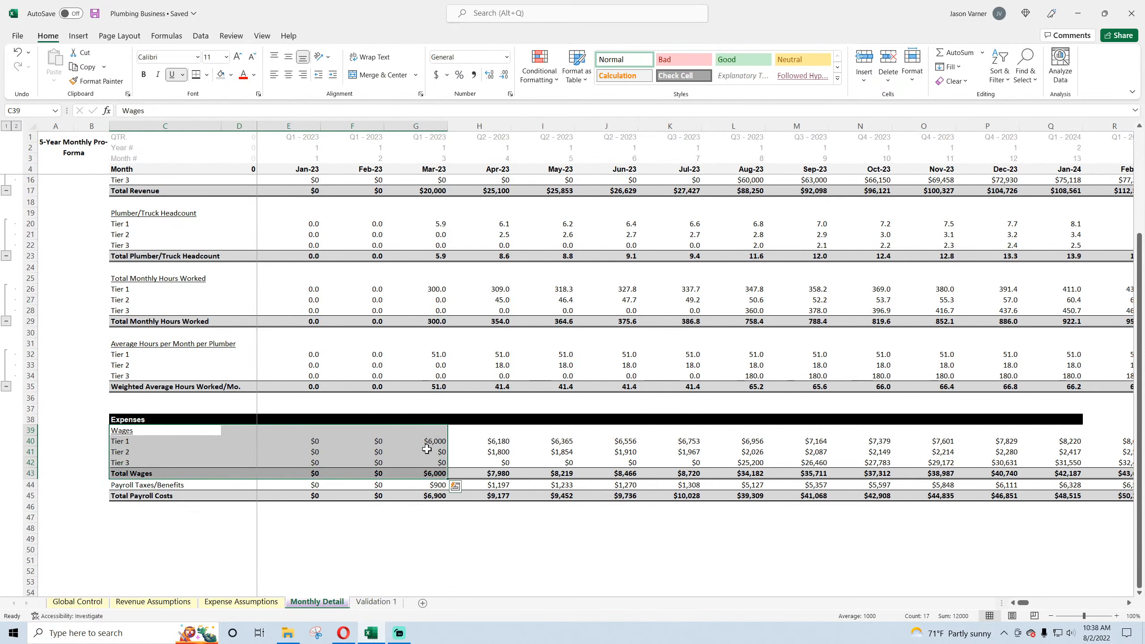
pyautogui.rightClick(444, 474)
pyautogui.click(447, 149)
pyautogui.click(127, 517)
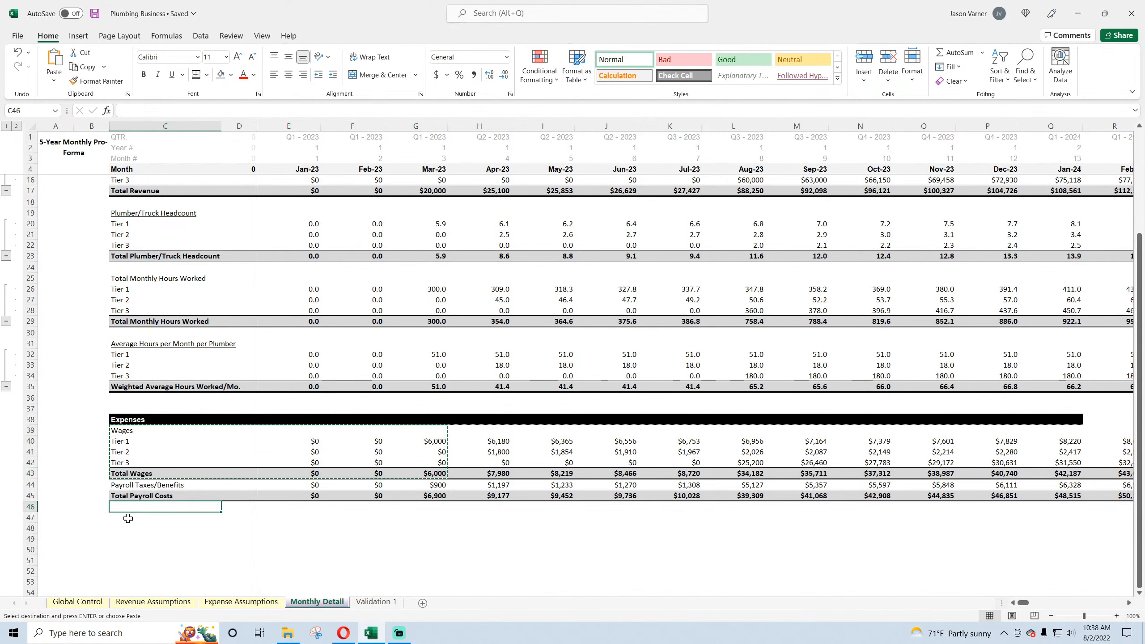
pyautogui.rightClick(126, 517)
pyautogui.click(137, 277)
# - Rename the pasted block's heading in C47 as "Total Materials/Equipment Cost"
pyautogui.click(124, 519)
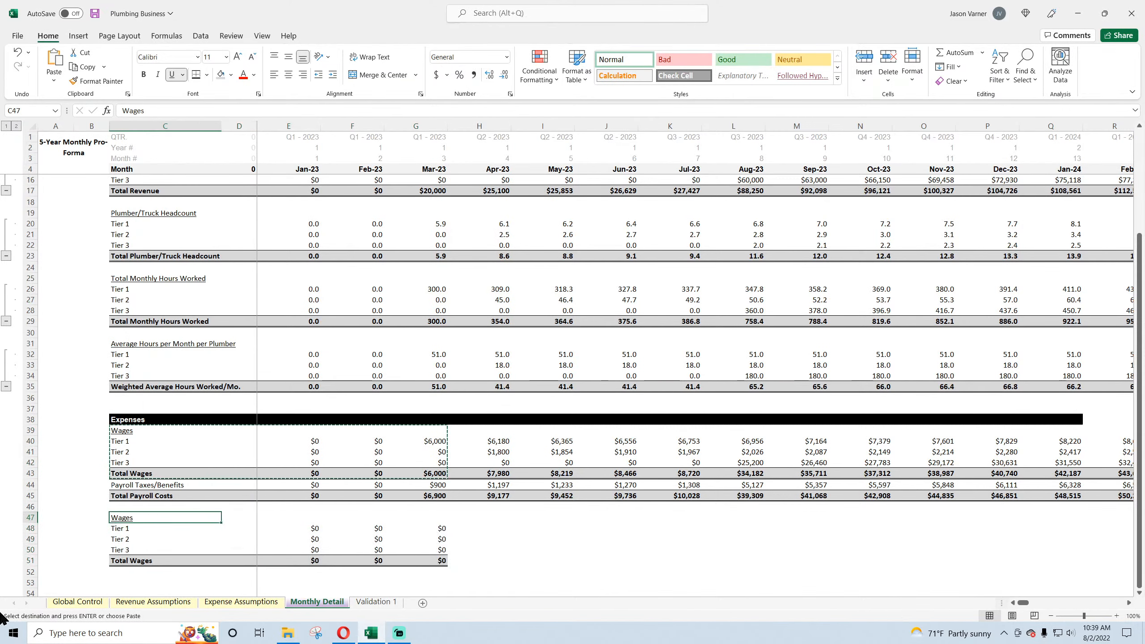
pyautogui.write('Total Materials/')
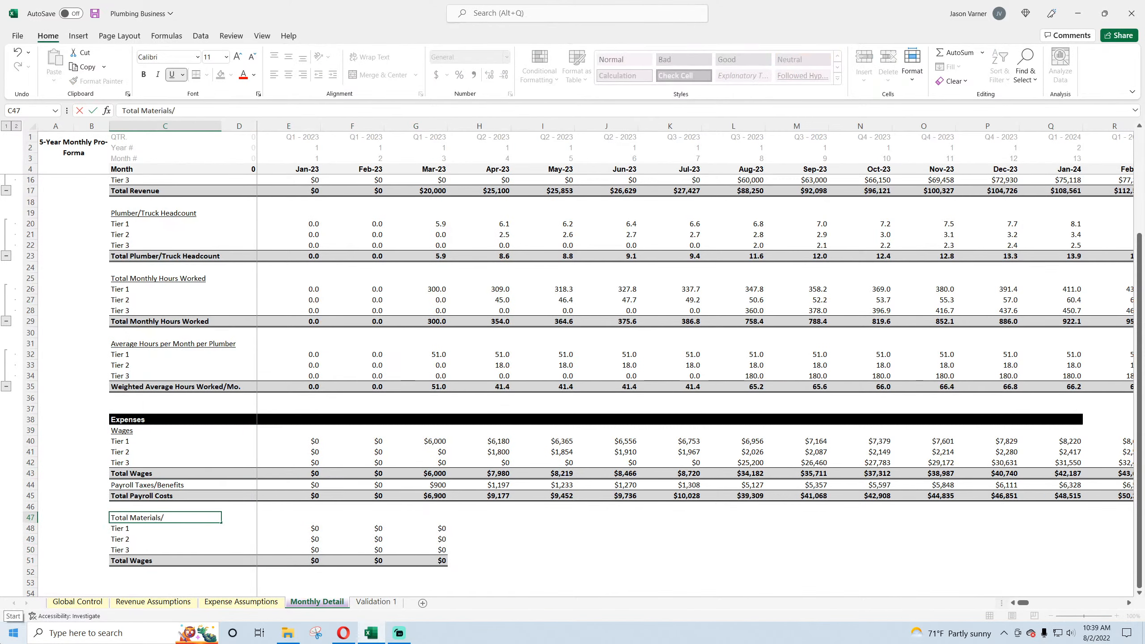
pyautogui.write('Equipment costst')
pyautogui.press('Return')
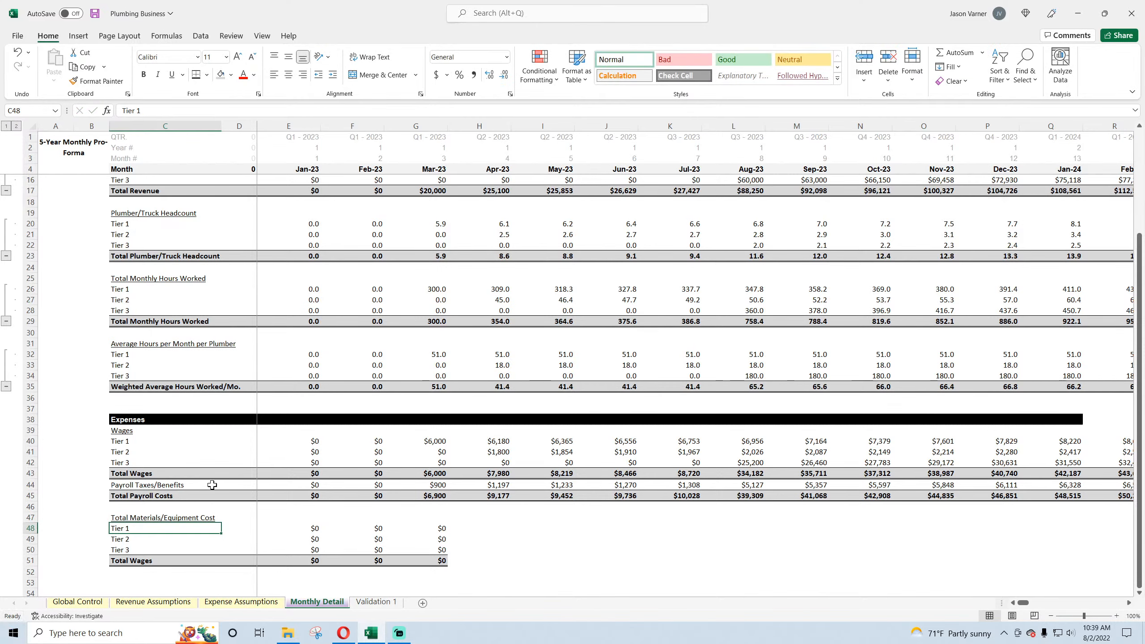
# - Rename the pasted block's total row label in C51 as "Total Materials/Equipment Costs"
pyautogui.click(181, 563)
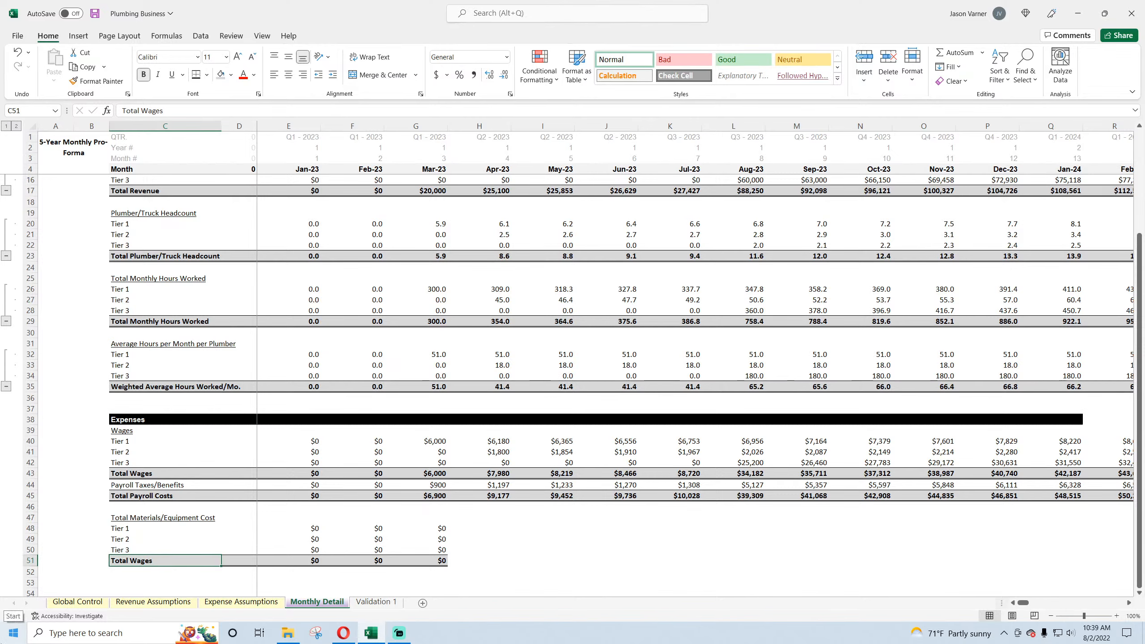
pyautogui.write('Total materials/')
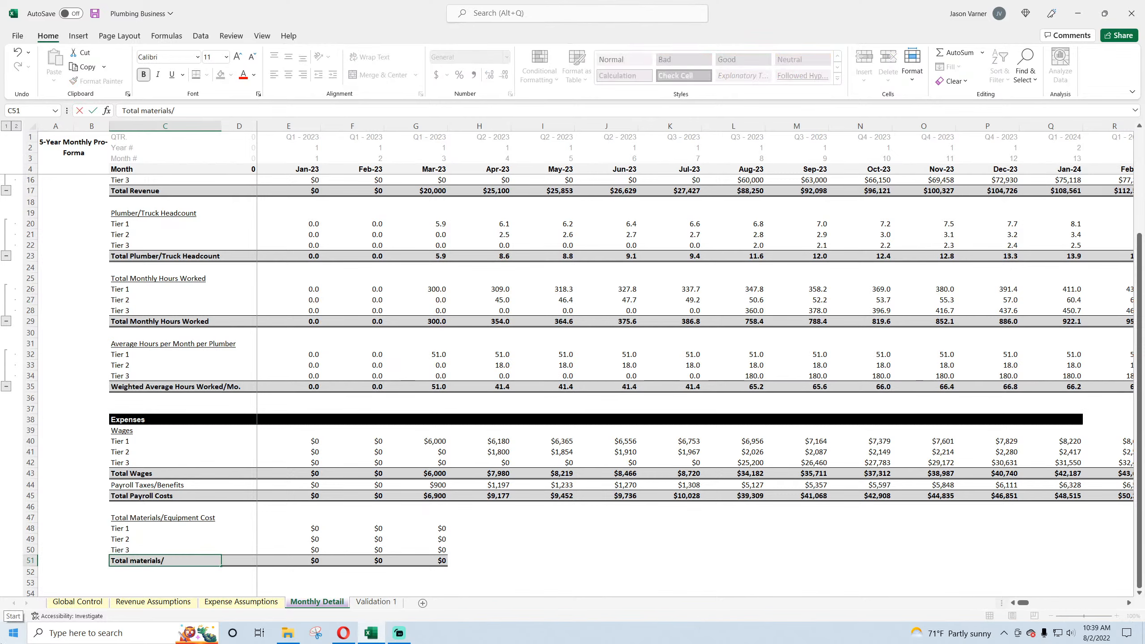
pyautogui.press('BackSpace')
pyautogui.press('BackSpace')
pyautogui.press('BackSpace')
pyautogui.press('BackSpace')
pyautogui.press('BackSpace')
pyautogui.press('BackSpace')
pyautogui.press('BackSpace')
pyautogui.press('BackSpace')
pyautogui.press('BackSpace')
pyautogui.press('BackSpace')
pyautogui.write('Materials/Equipme')
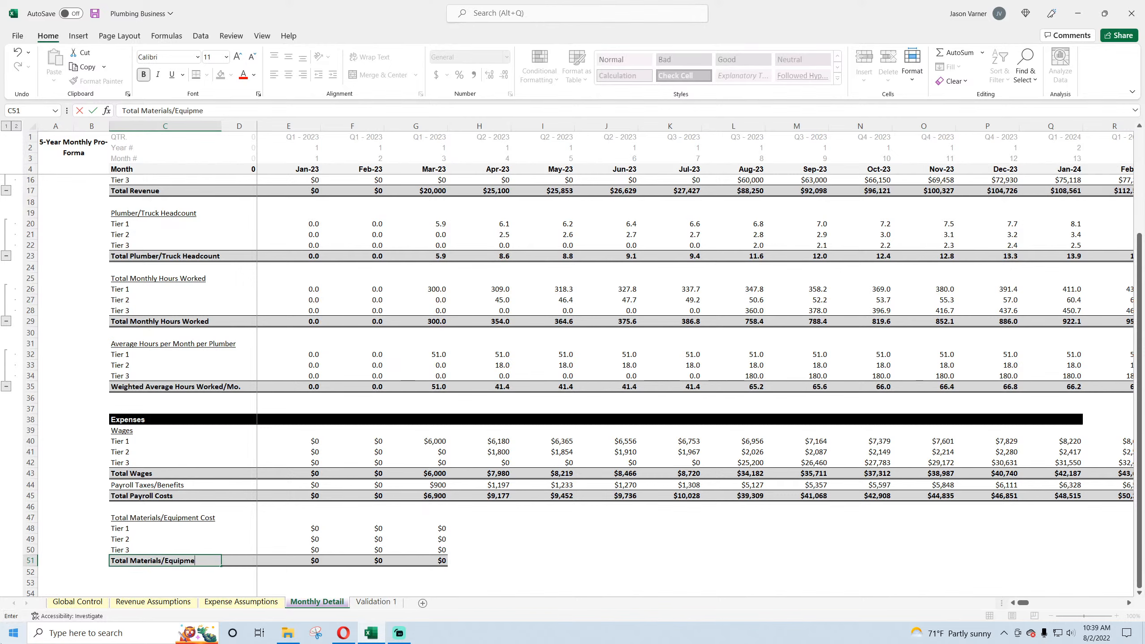
pyautogui.write('nt Costs')
pyautogui.press('Return')
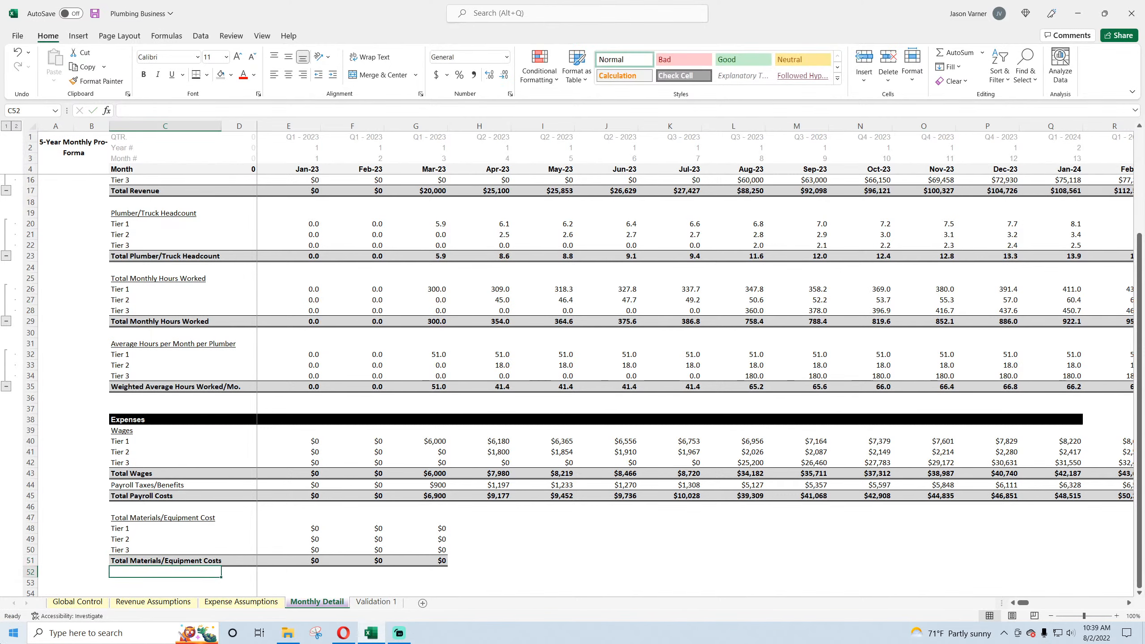
# - Shorten the heading in C47 to "Materials/Equipment"
pyautogui.doubleClick(138, 519)
pyautogui.press('BackSpace')
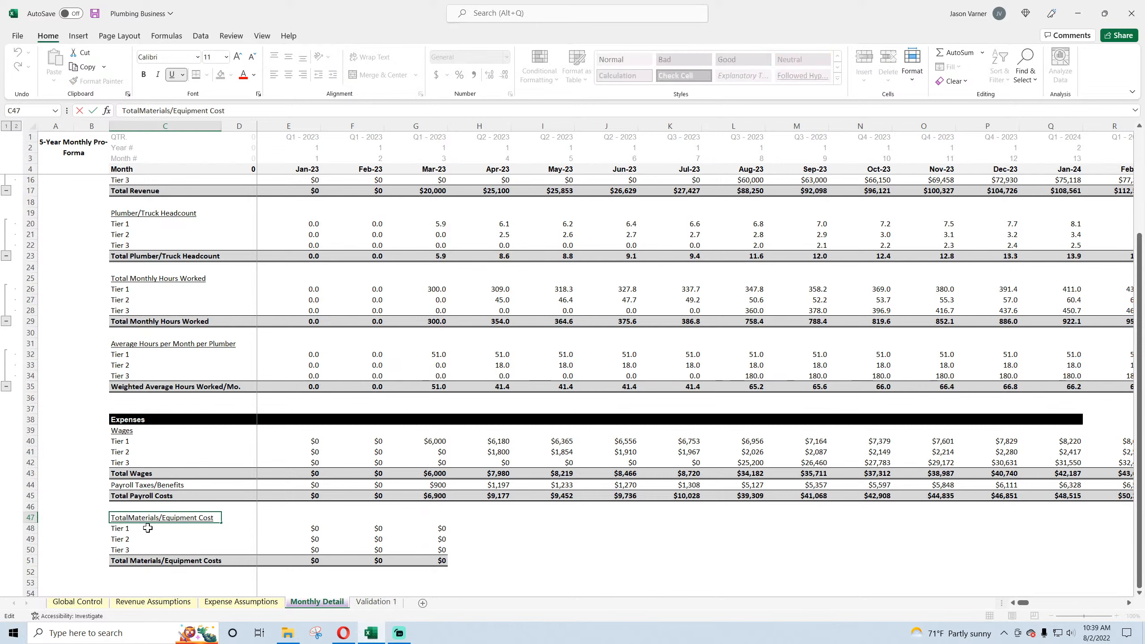
pyautogui.press('BackSpace')
pyautogui.press('BackSpace')
pyautogui.press('BackSpace')
pyautogui.press('BackSpace')
pyautogui.press('BackSpace')
pyautogui.click(209, 520)
pyautogui.press('BackSpace')
pyautogui.press('BackSpace')
pyautogui.press('BackSpace')
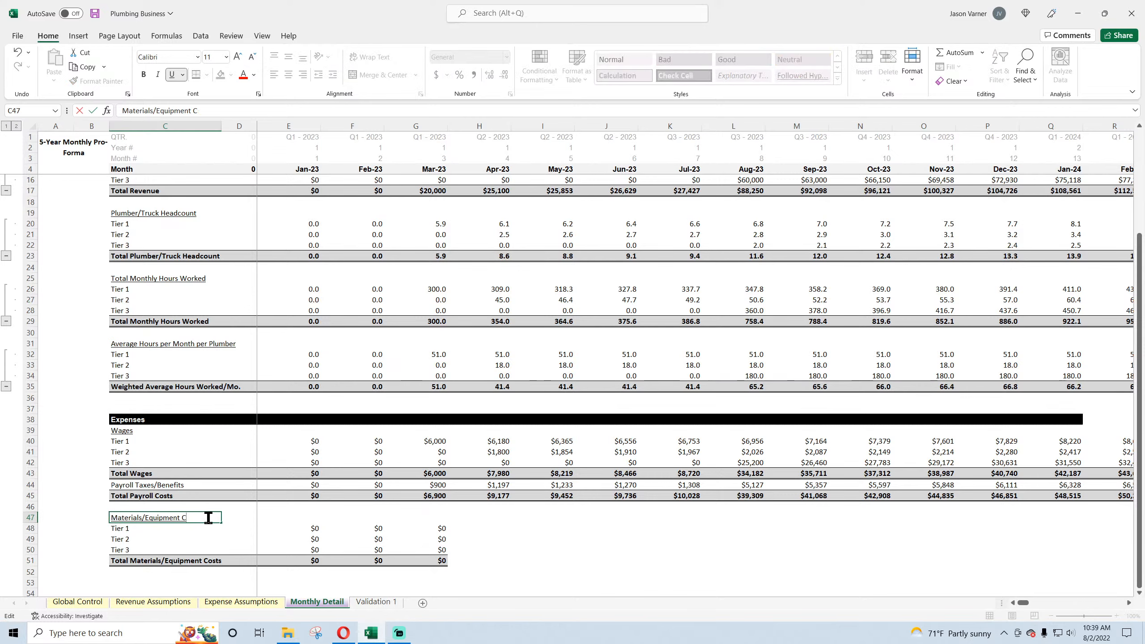
pyautogui.press('Return')
# - Point the INDEX array in E48's formula to row 11 of Expense Assumptions, the Tier 1 average equipment cost
pyautogui.click(316, 531)
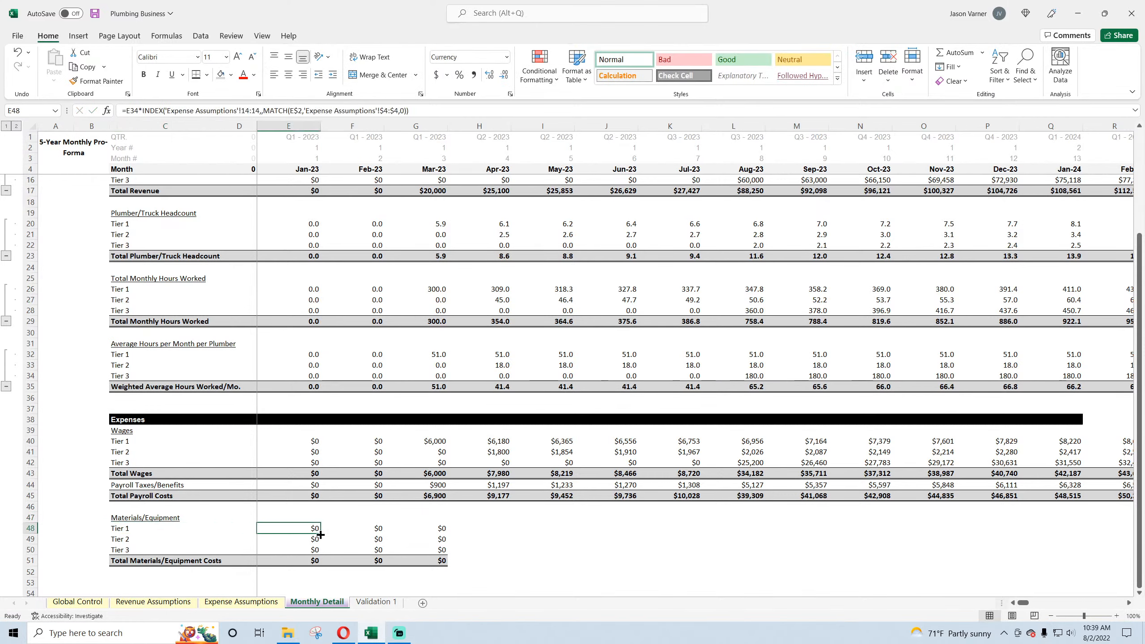
pyautogui.click(251, 602)
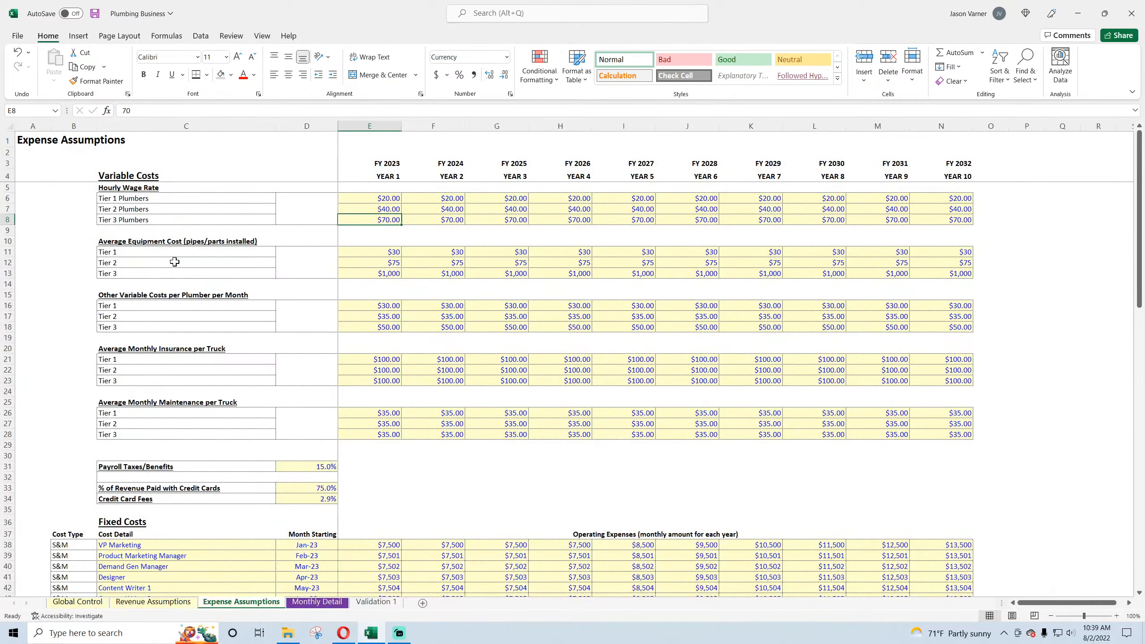
pyautogui.click(390, 251)
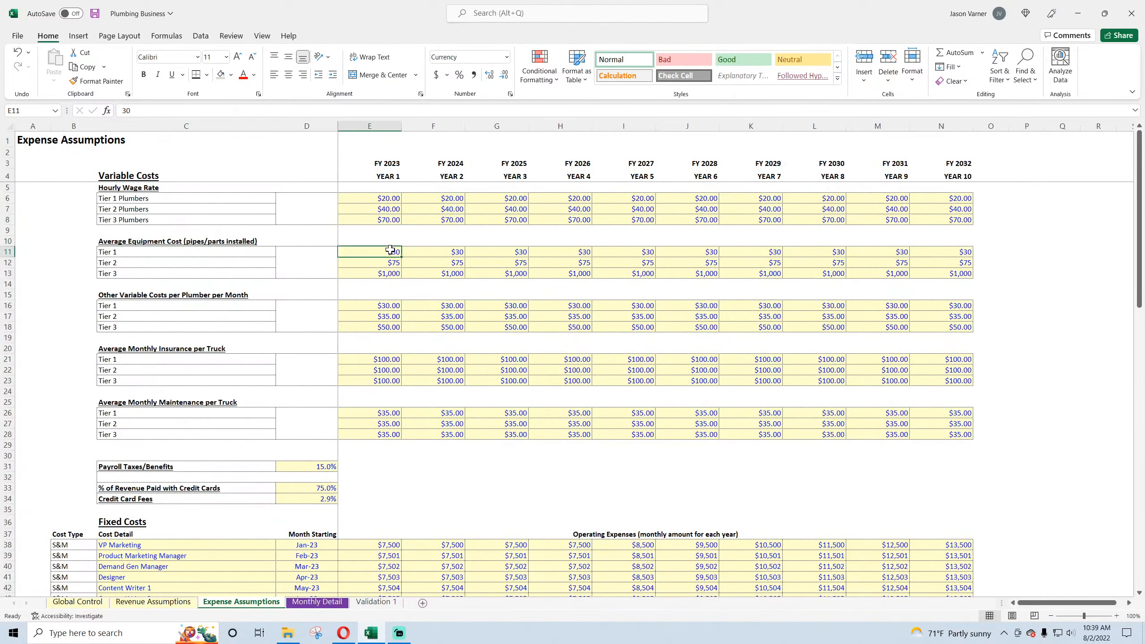
pyautogui.click(315, 603)
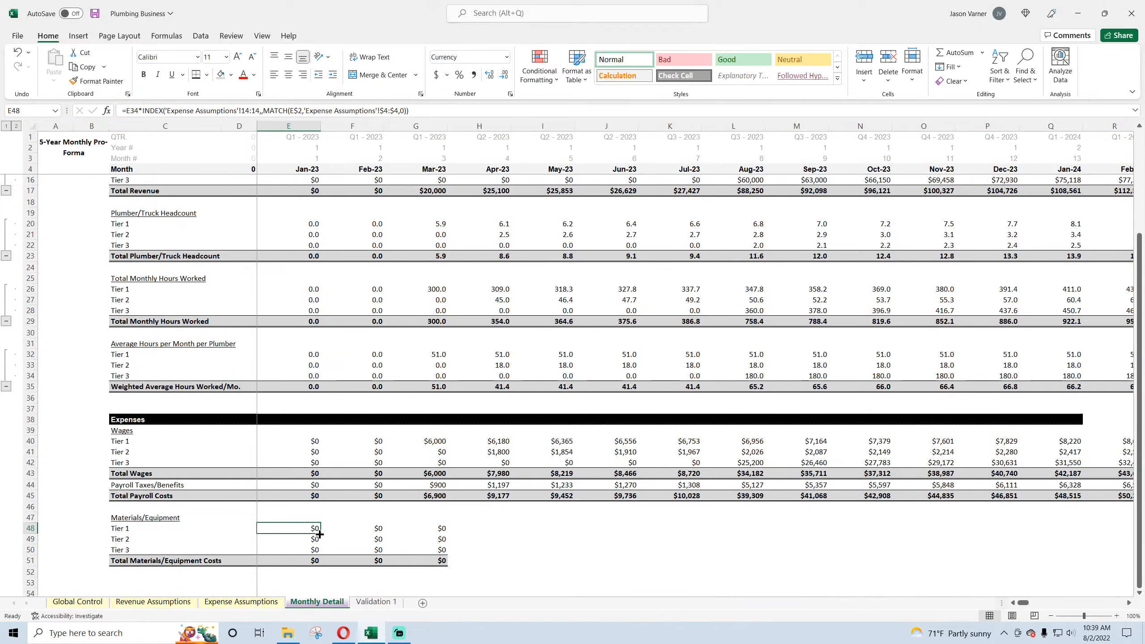
pyautogui.click(171, 602)
pyautogui.click(242, 602)
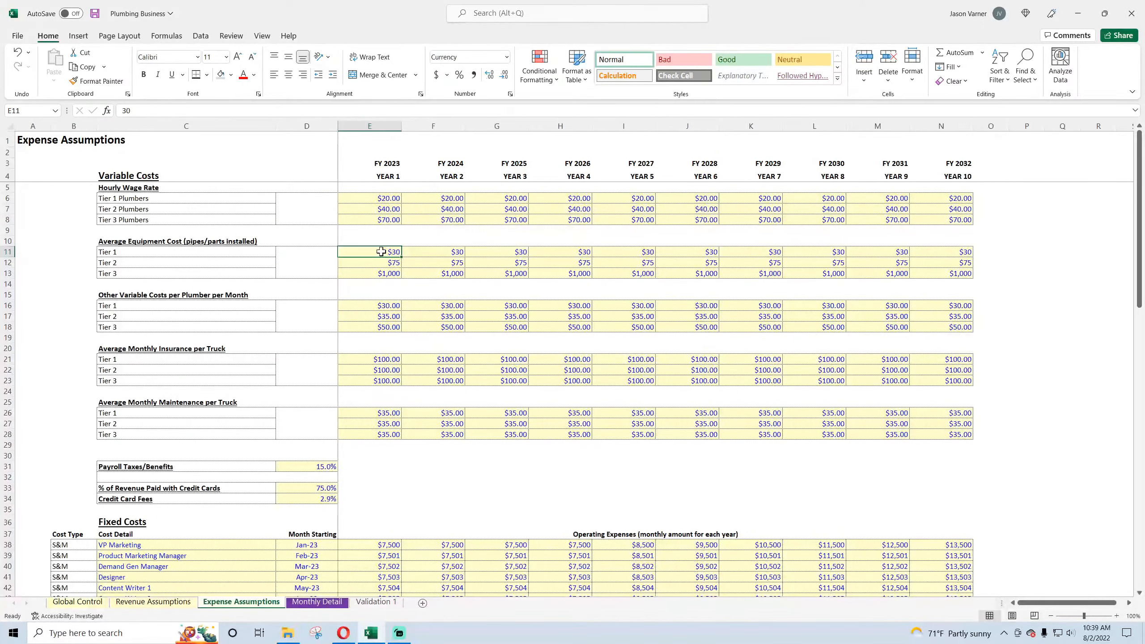
pyautogui.click(316, 602)
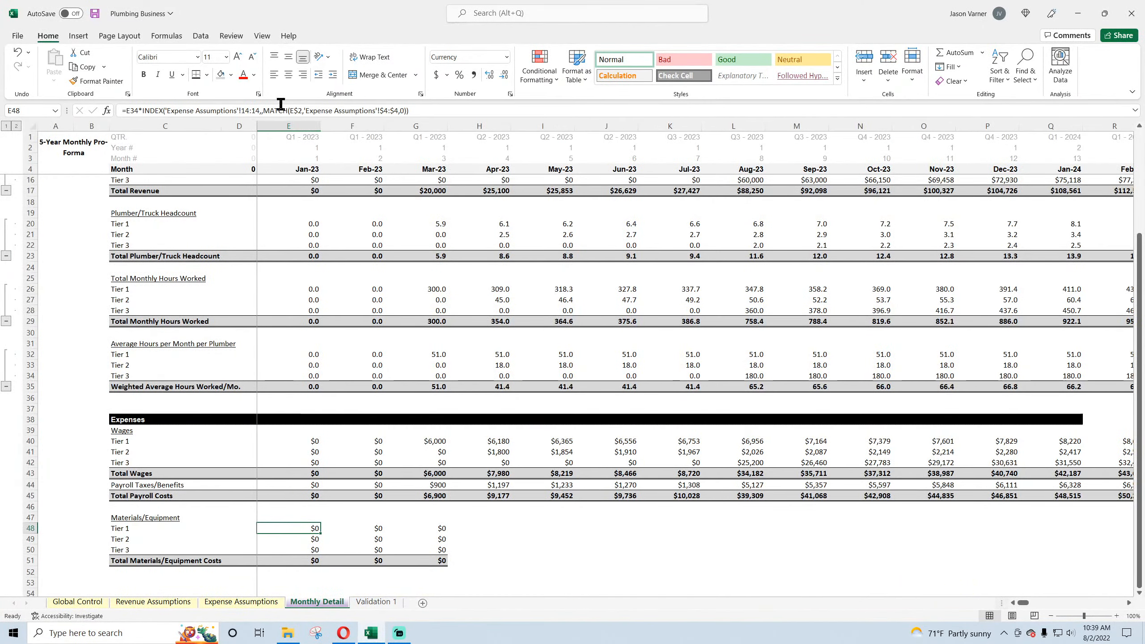
pyautogui.click(252, 112)
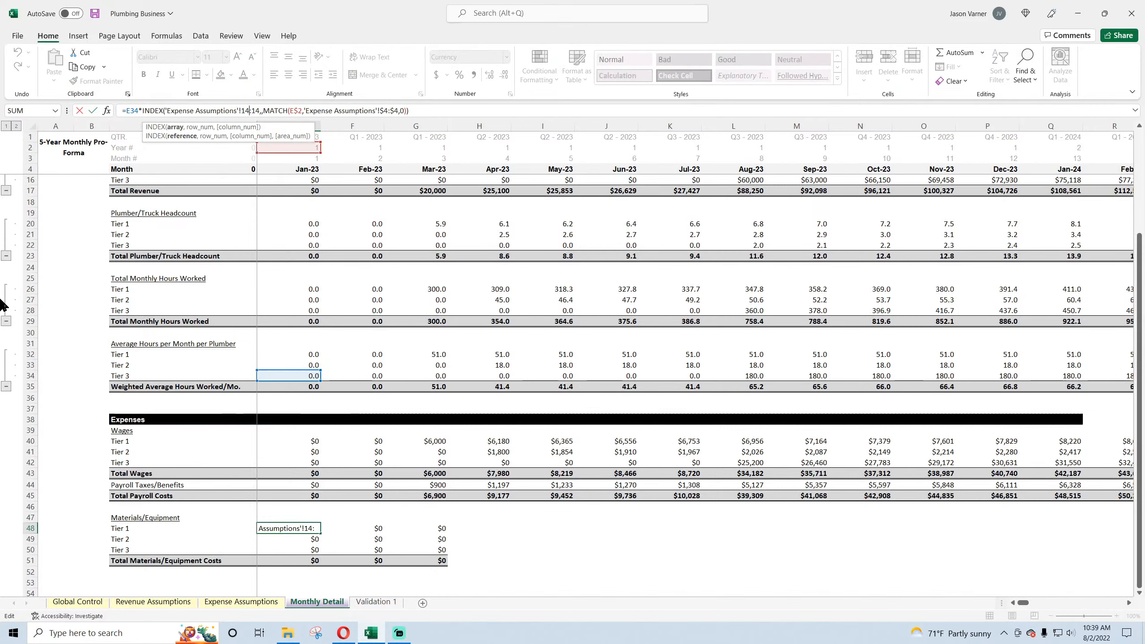
pyautogui.press('Left')
pyautogui.press('BackSpace')
pyautogui.write('1')
pyautogui.press('Right')
pyautogui.press('BackSpace')
pyautogui.write('1')
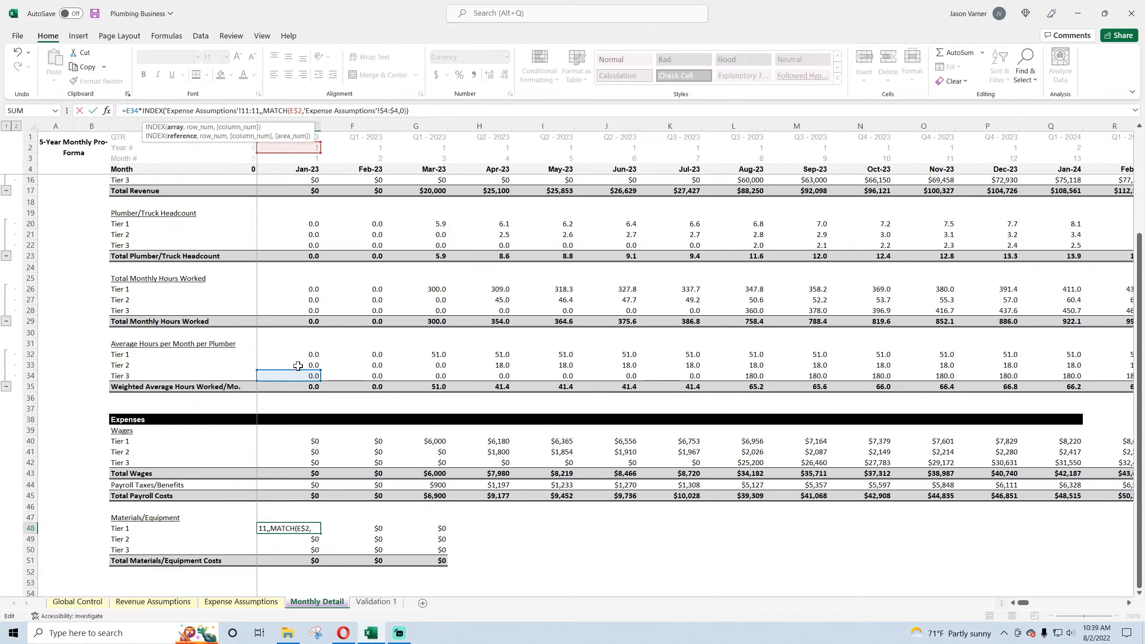
# - Replace the multiplier in E48's formula with the Tier 1 job count in E8
pyautogui.scroll(4, 302, 155)
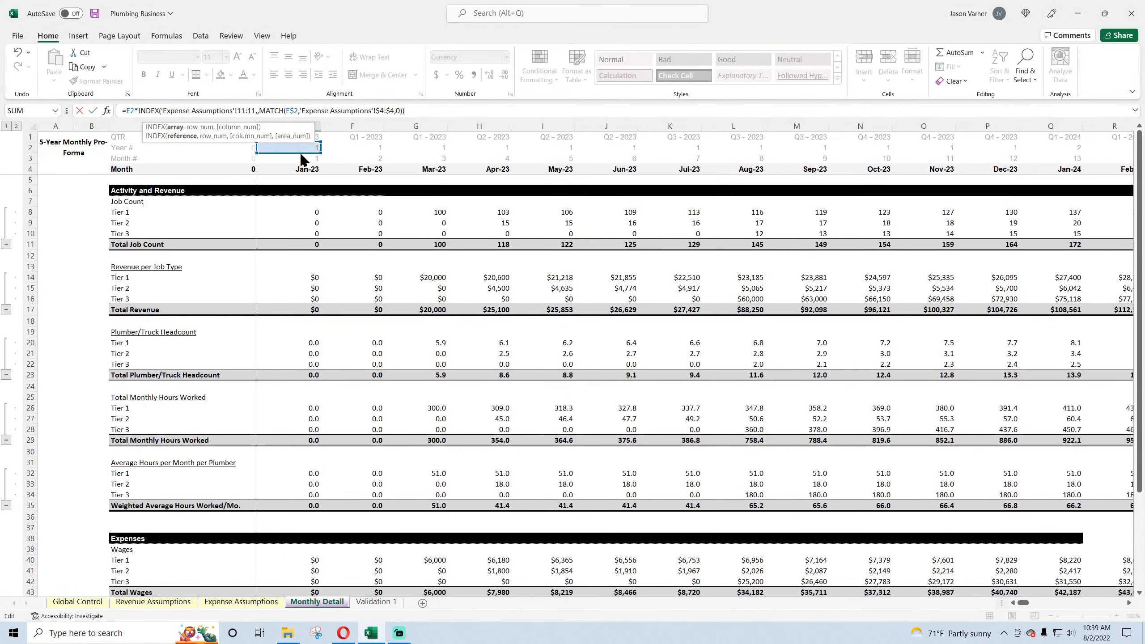
pyautogui.click(302, 213)
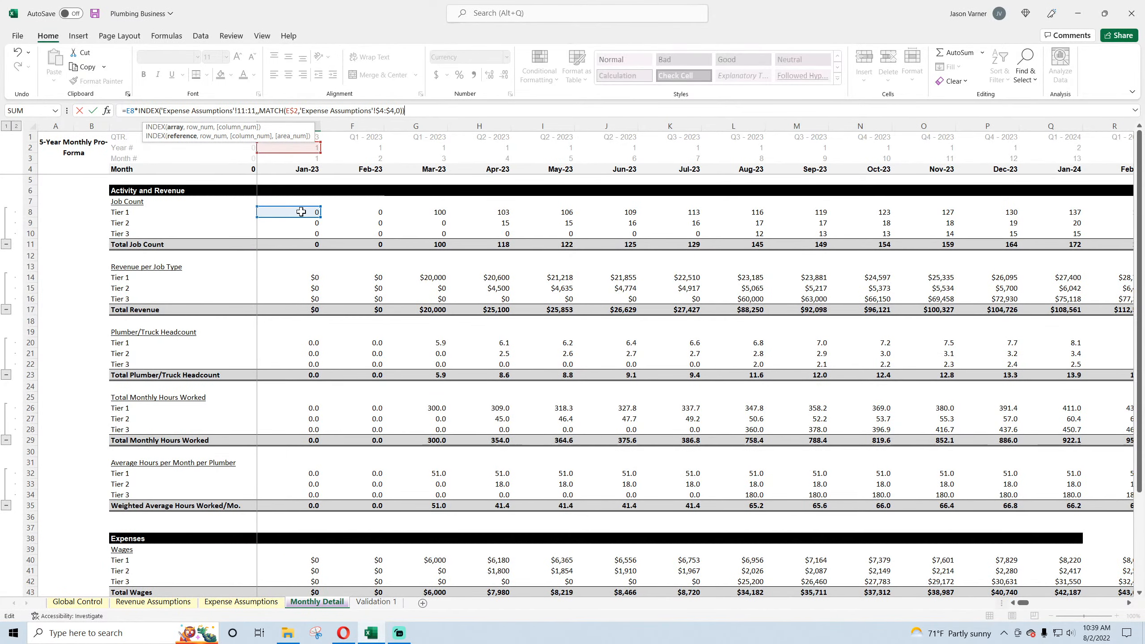
pyautogui.hotkey('ctrl', 'Return')
# - Fill E48's formula through the three tier rows to Nov-23, and extend the row 51 total from G51 through Oct-23
pyautogui.moveTo(321, 457); pyautogui.dragTo(942, 477)
pyautogui.click(438, 485)
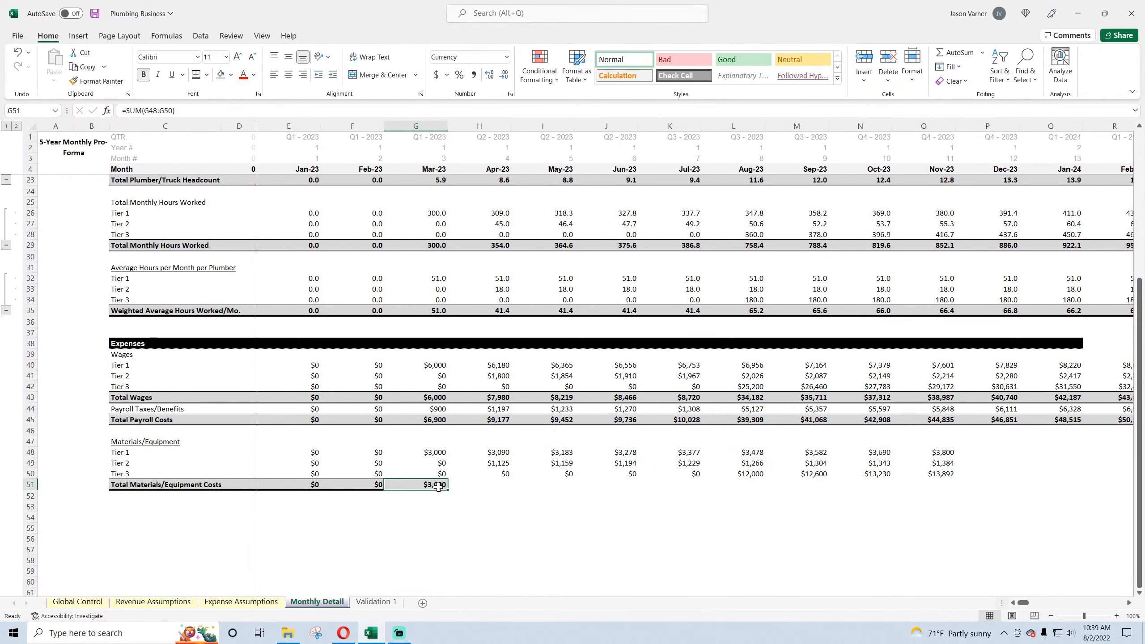
pyautogui.moveTo(448, 490); pyautogui.dragTo(867, 482)
# - Check the May-23 Tier 2 materials formula's references and the tier equipment costs on the Expense Assumptions sheet
pyautogui.doubleClick(572, 465)
pyautogui.scroll(6, 570, 465)
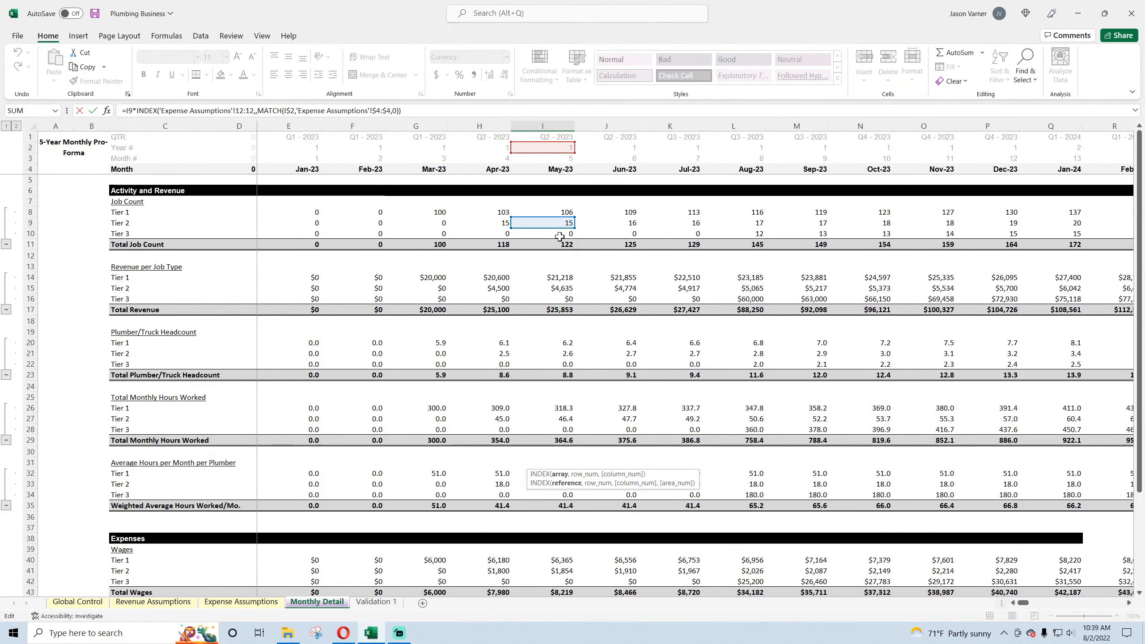
pyautogui.scroll(-7, 559, 329)
pyautogui.press('Return')
pyautogui.click(224, 603)
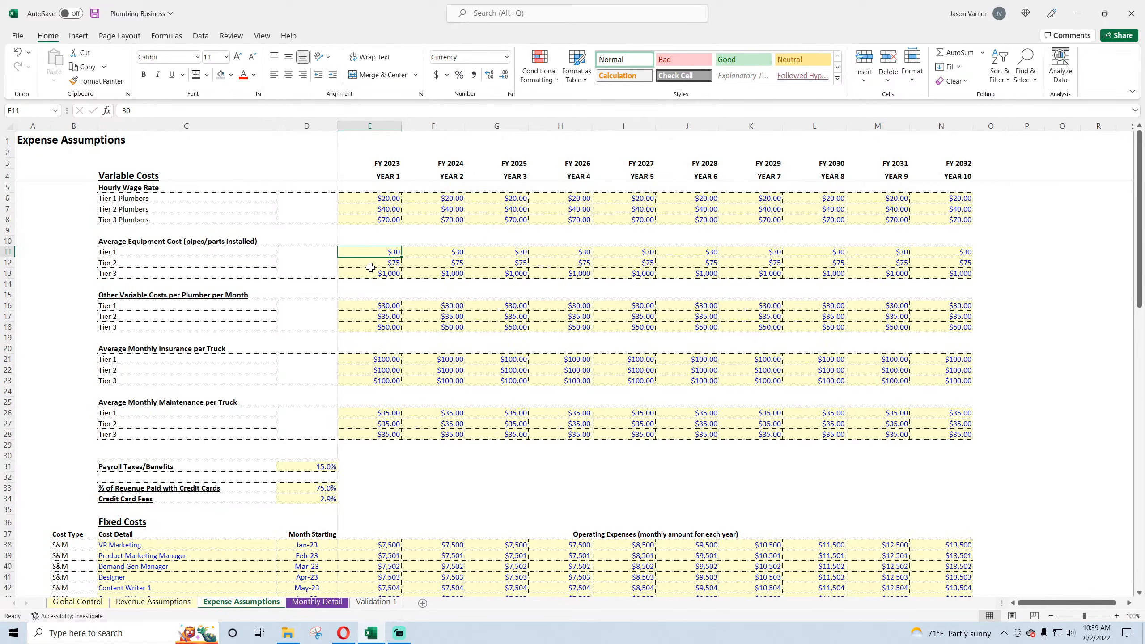
pyautogui.click(371, 272)
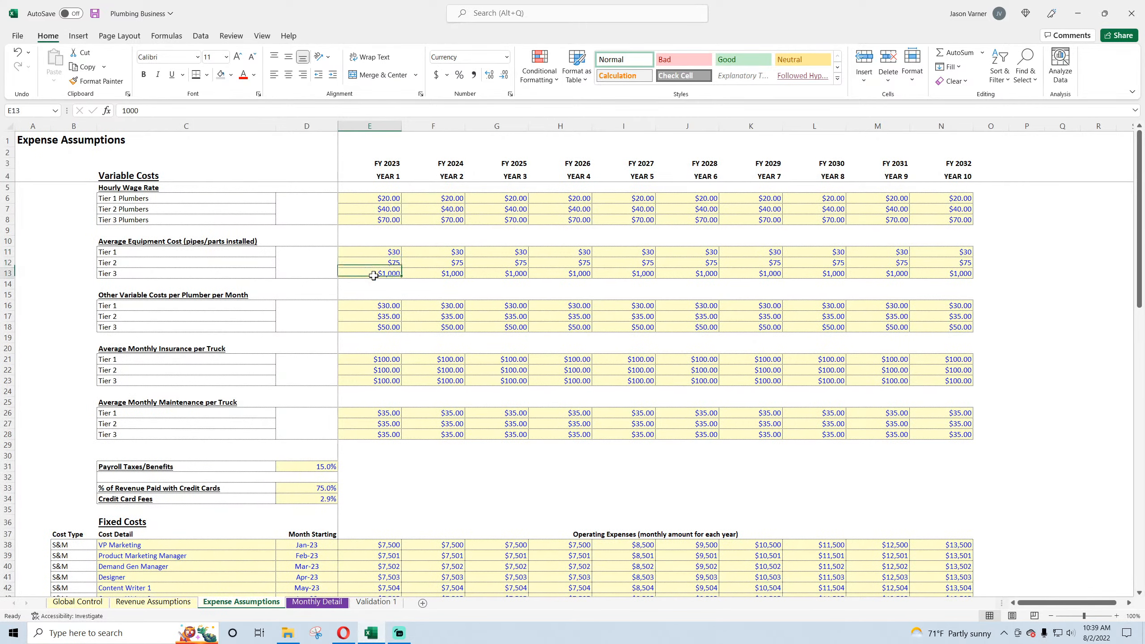
pyautogui.click(319, 602)
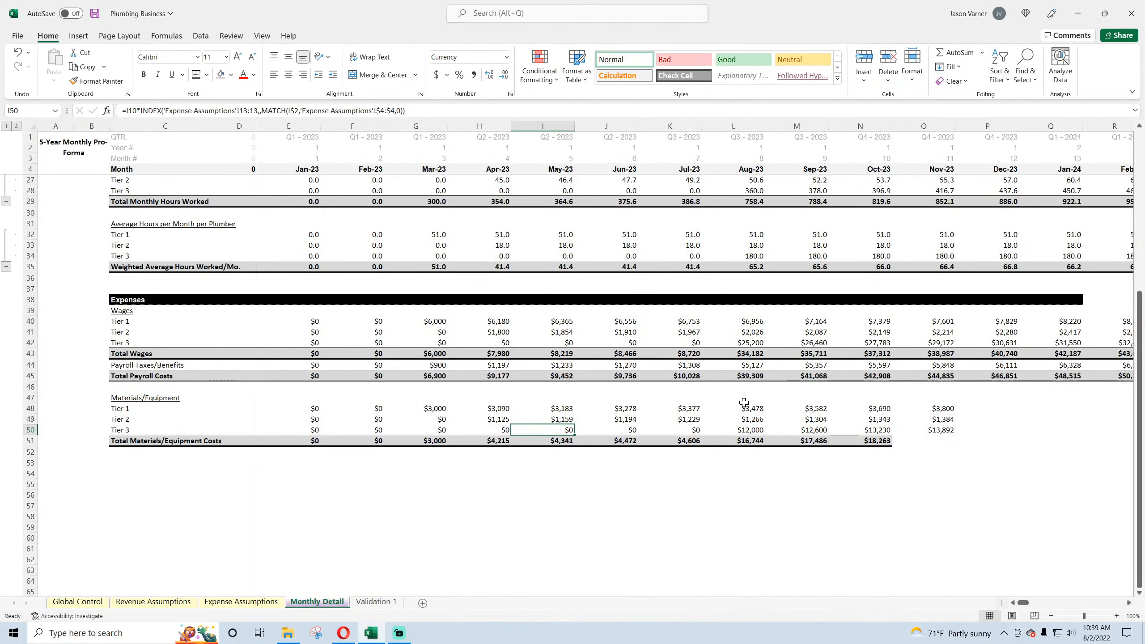
# - Fill the Materials/Equipment tier and total rows right across L48:AF51 through Apr-25
pyautogui.moveTo(747, 408); pyautogui.dragTo(1092, 481)
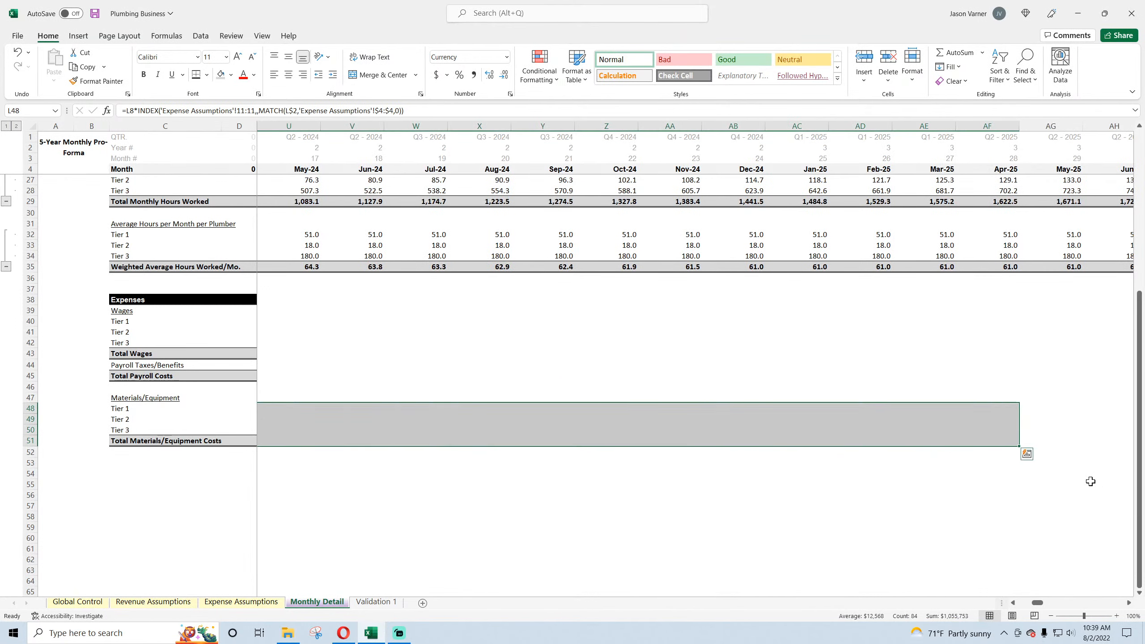
pyautogui.moveTo(1038, 603); pyautogui.dragTo(1017, 603)
pyautogui.click(683, 297)
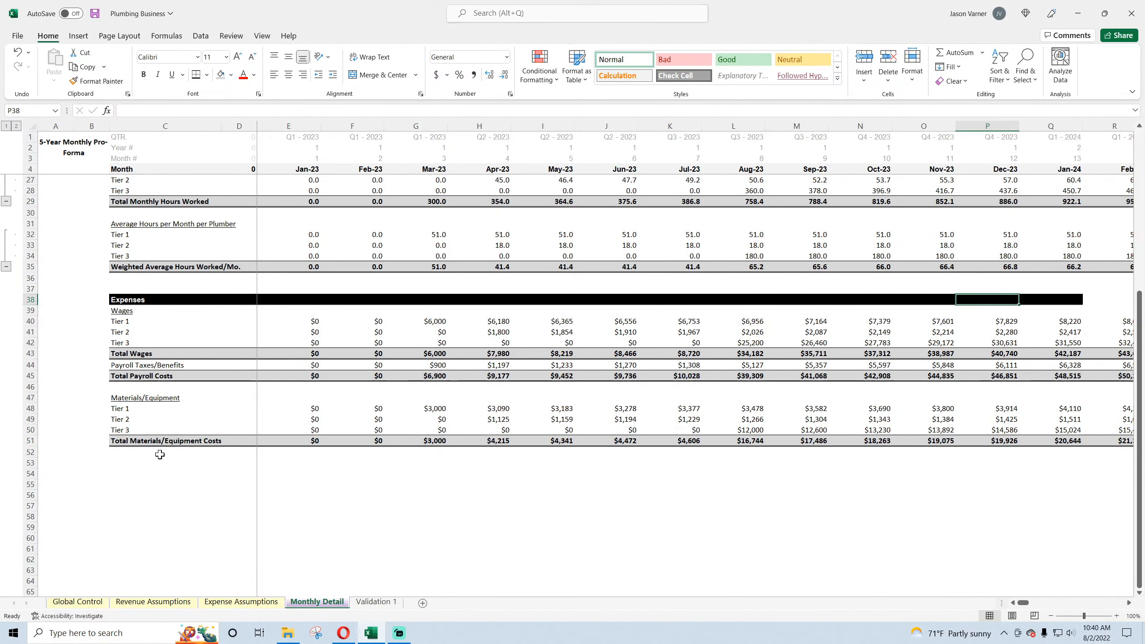
pyautogui.click(144, 454)
pyautogui.click(138, 464)
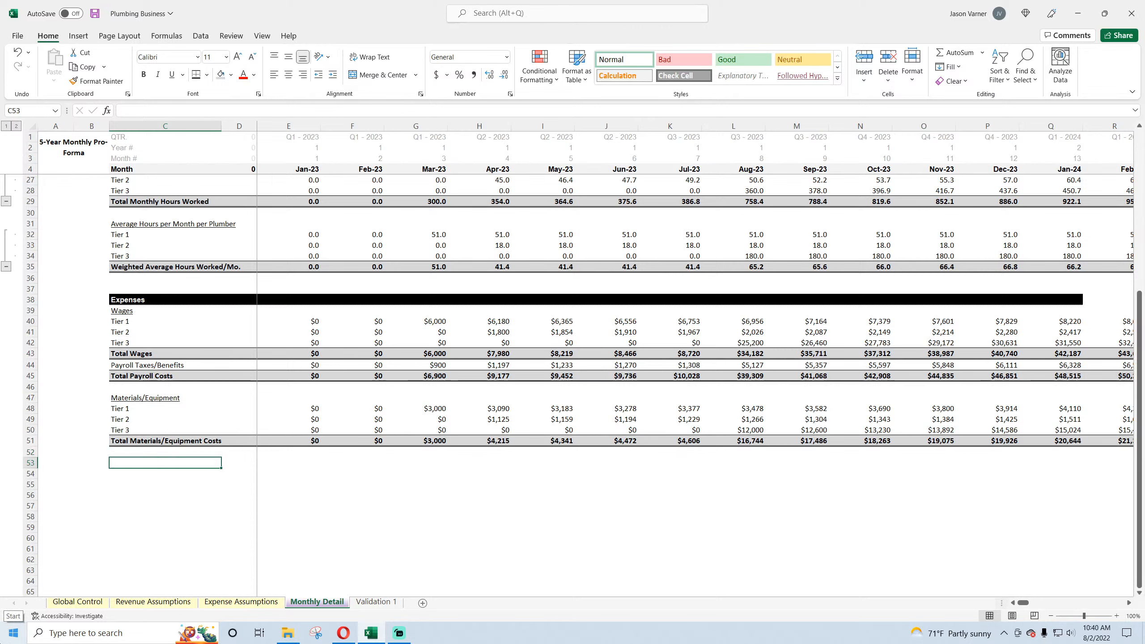
pyautogui.moveTo(144, 398); pyautogui.dragTo(379, 441)
pyautogui.rightClick(356, 412)
pyautogui.click(391, 94)
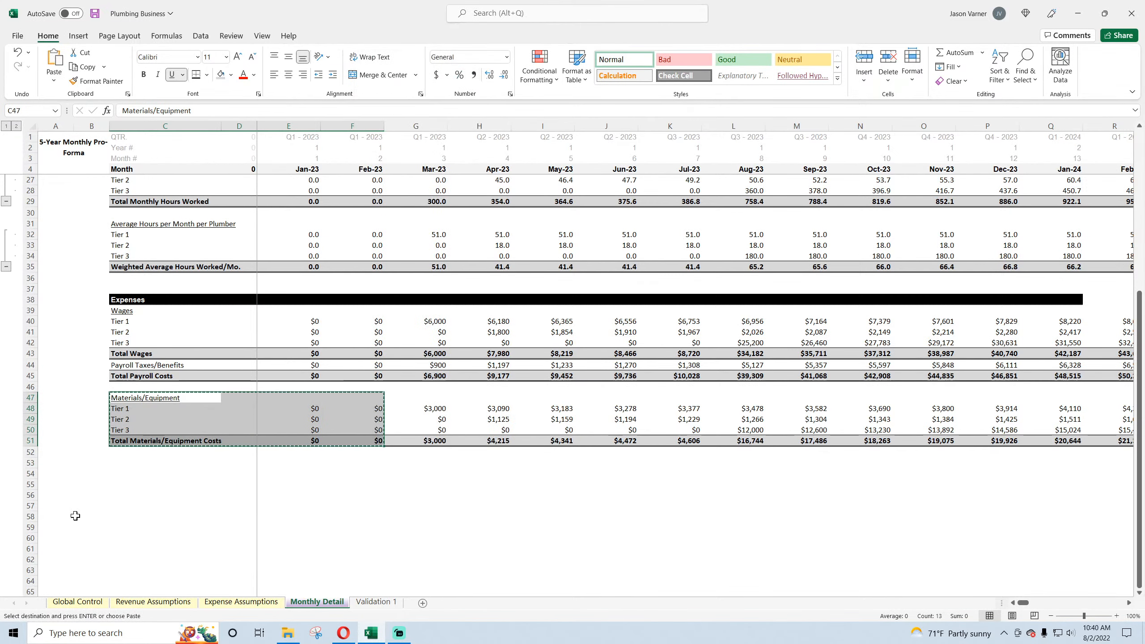
pyautogui.click(125, 464)
pyautogui.rightClick(125, 464)
pyautogui.click(154, 206)
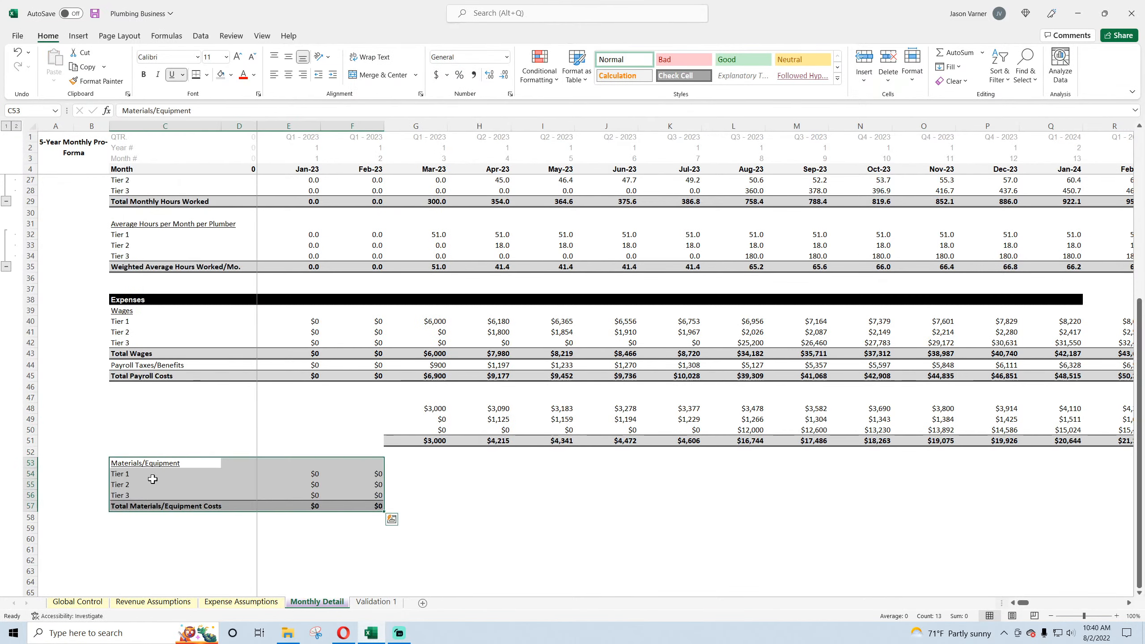
pyautogui.click(17, 53)
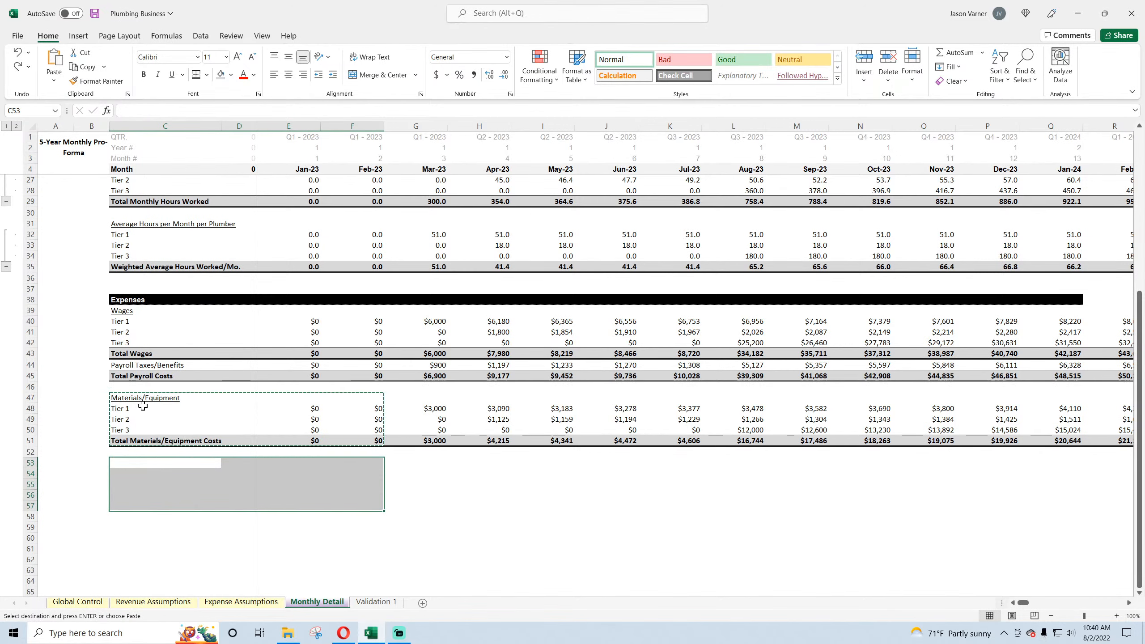
# - Copy the Materials/Equipment block with its total row (C47:F51) and paste it starting at C53
pyautogui.moveTo(136, 399); pyautogui.dragTo(352, 441)
pyautogui.rightClick(353, 441)
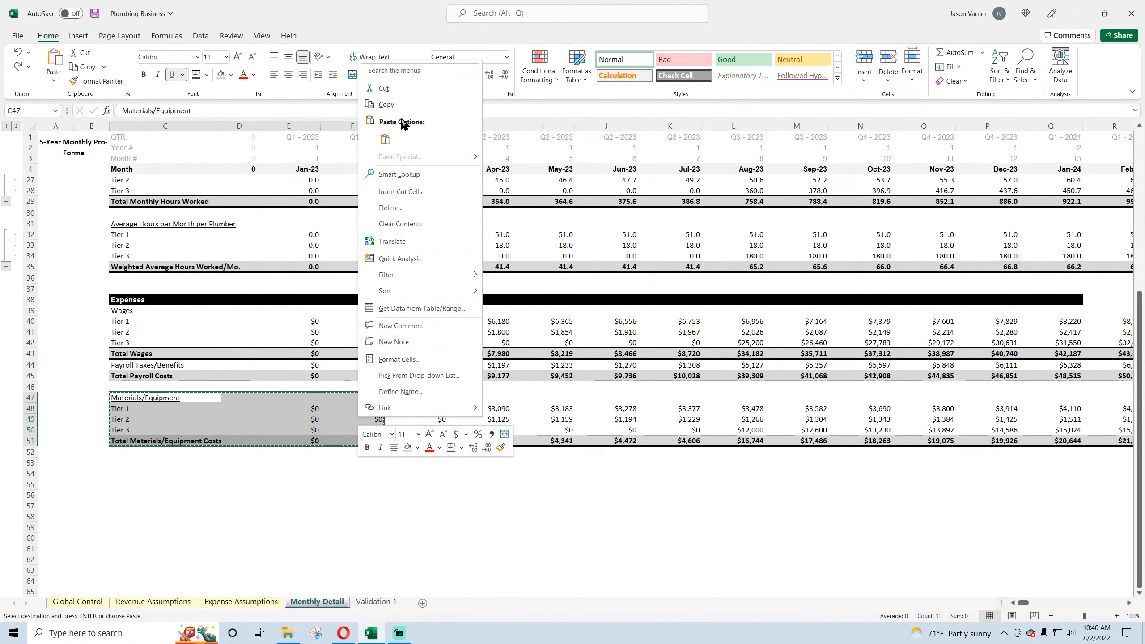
pyautogui.press('Escape')
pyautogui.click(121, 463)
pyautogui.rightClick(121, 463)
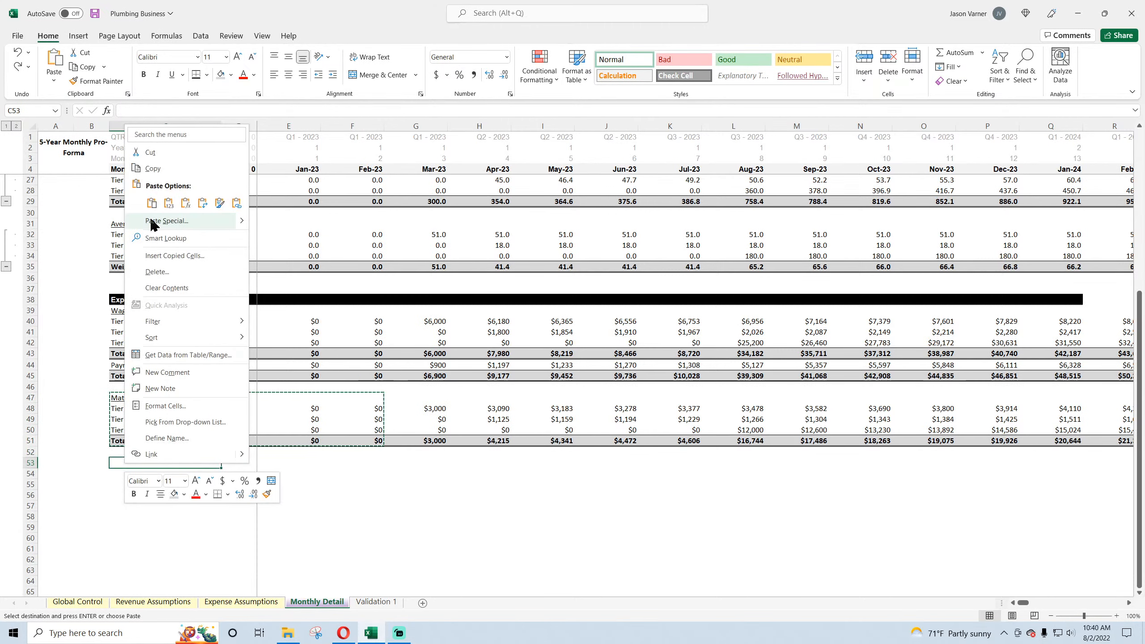
pyautogui.click(153, 221)
# - Rename the new block's heading in C53 as "Gross Profit per Tier"
pyautogui.write('Av')
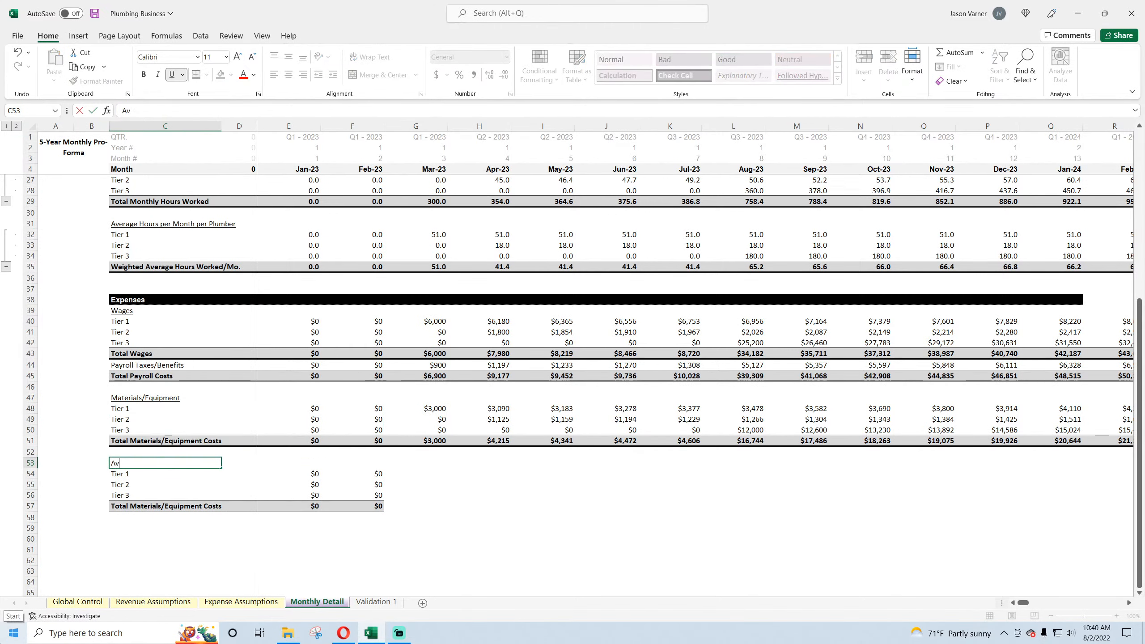
pyautogui.write('erage')
pyautogui.press('BackSpace')
pyautogui.write('Gross Profit per Tier')
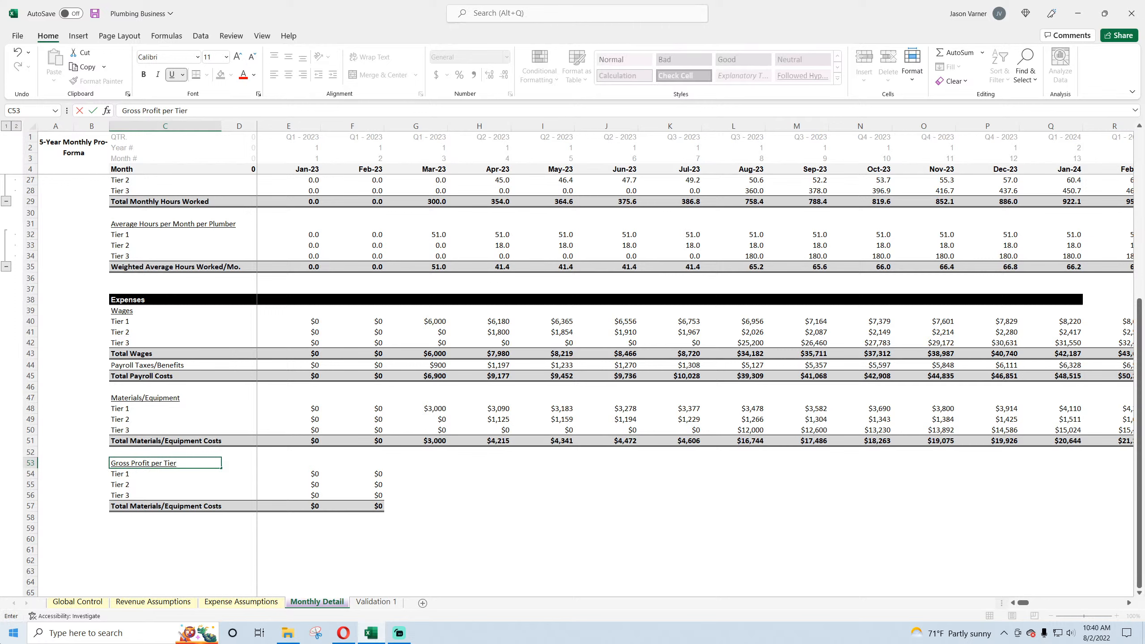
pyautogui.press('Return')
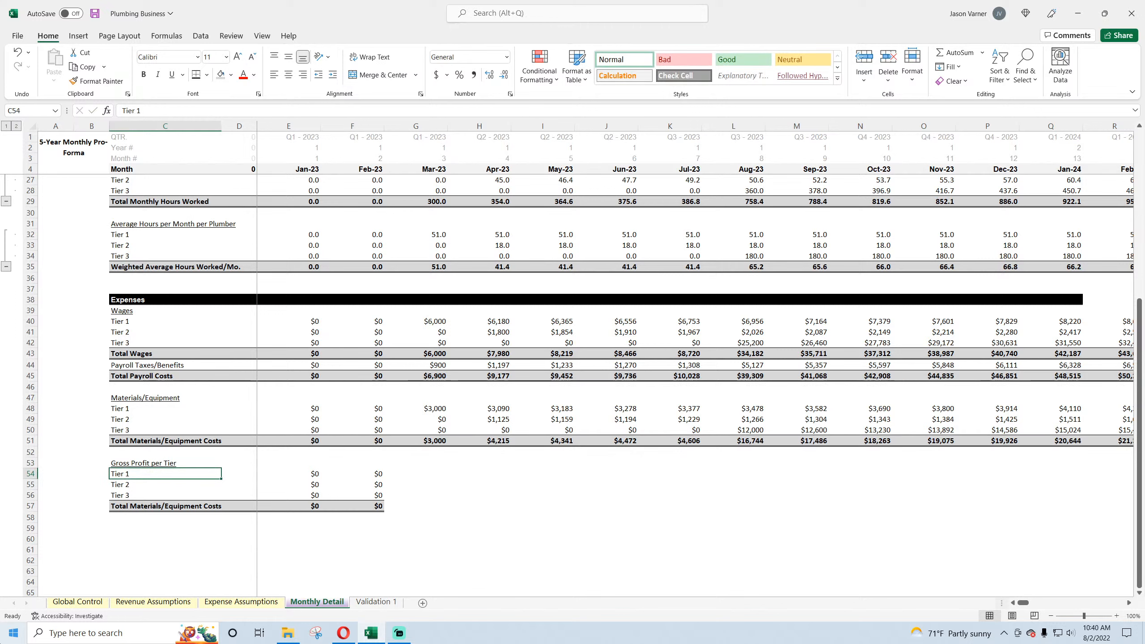
# - Rename the new block's total row label in C57 as "Total Gross Profit"
pyautogui.press('Down')
pyautogui.press('Down')
pyautogui.press('Down')
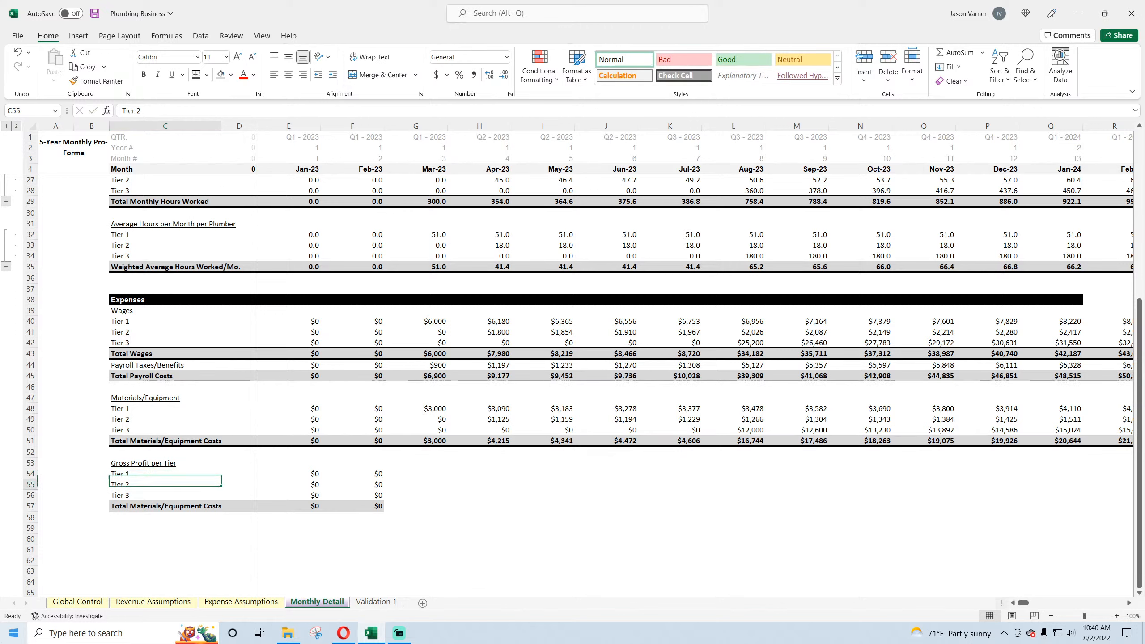
pyautogui.write('Total Gross Profit')
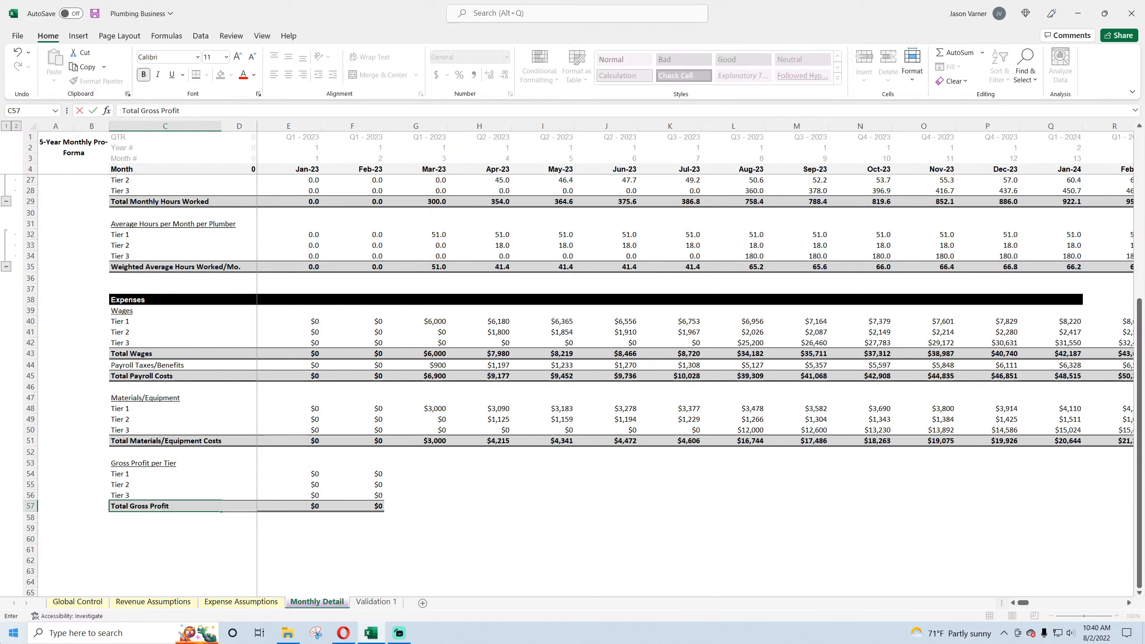
pyautogui.press('Return')
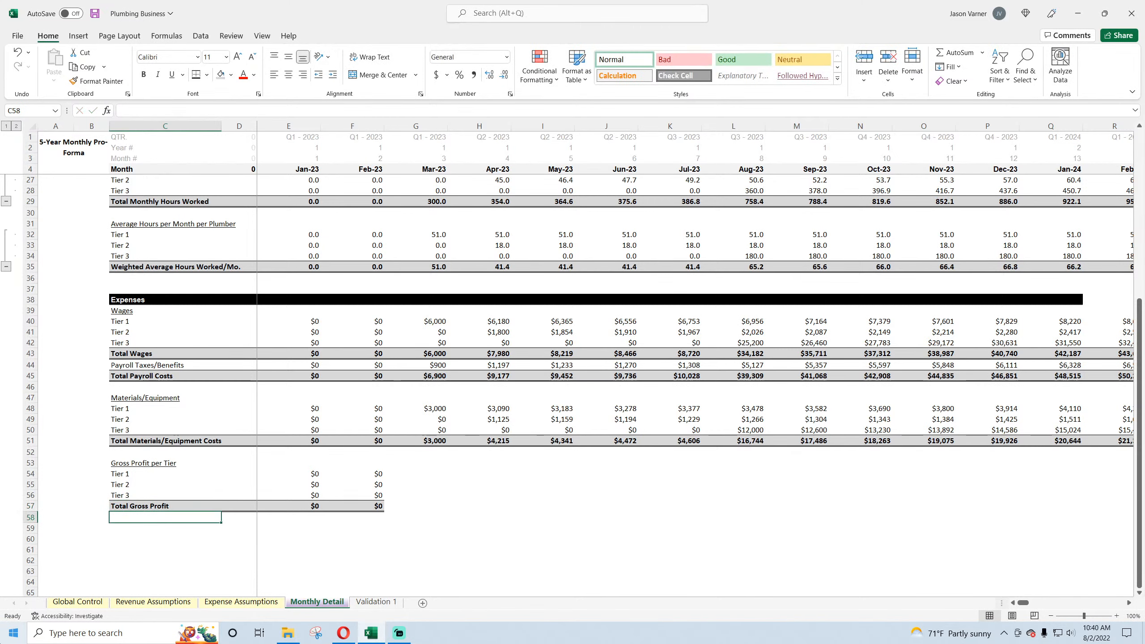
pyautogui.click(324, 473)
pyautogui.write('=')
pyautogui.scroll(7, 425, 391)
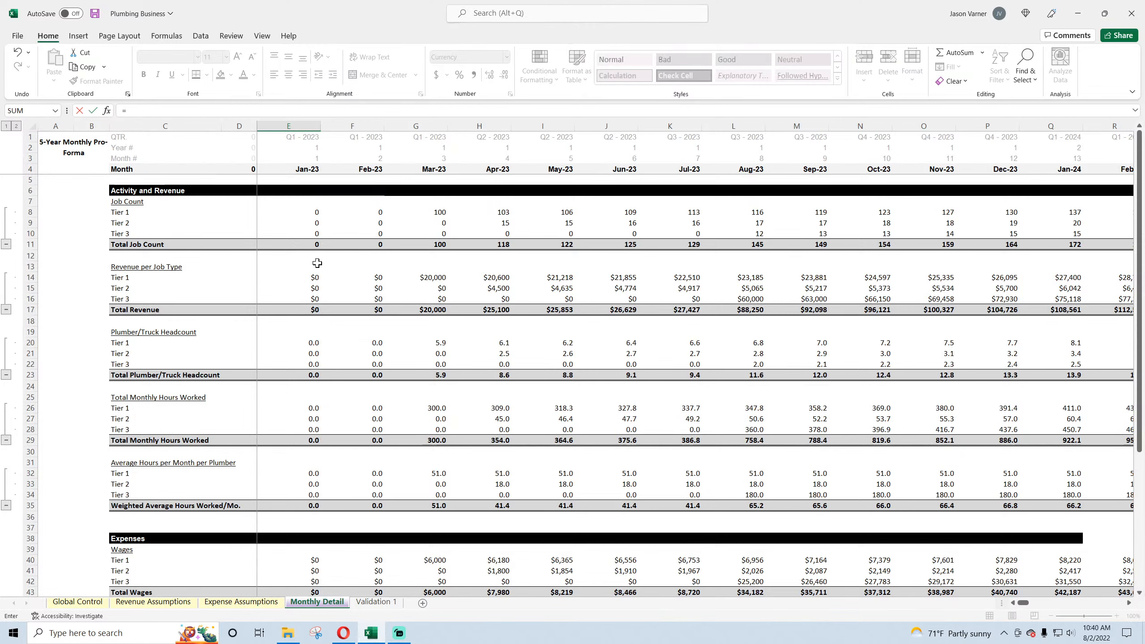
pyautogui.click(308, 310)
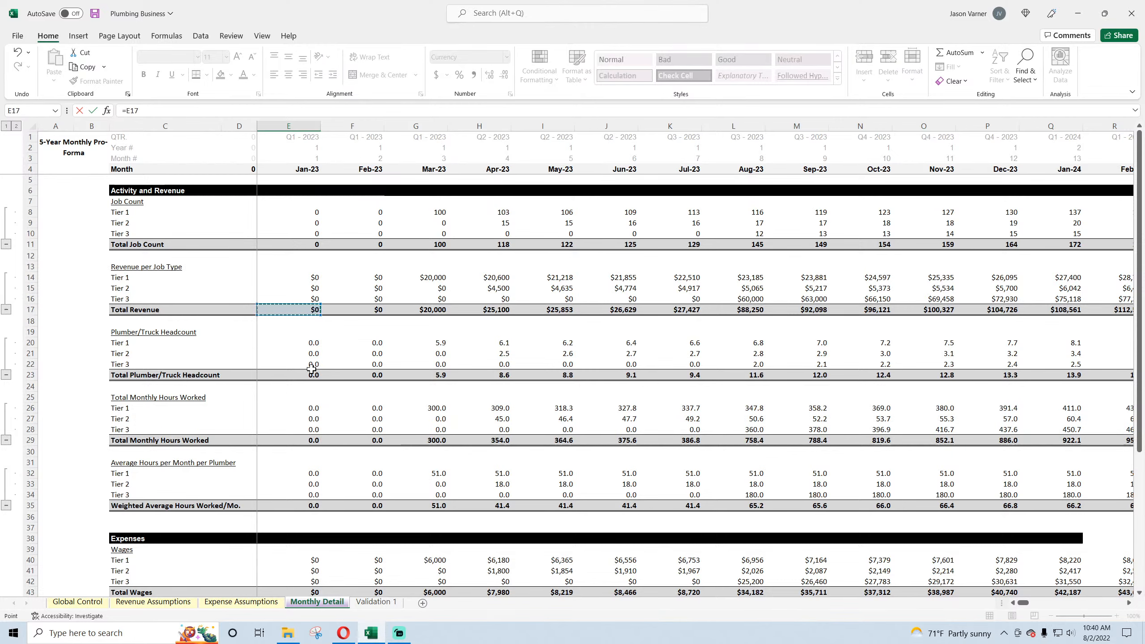
pyautogui.press('Return')
pyautogui.scroll(-4, 275, 490)
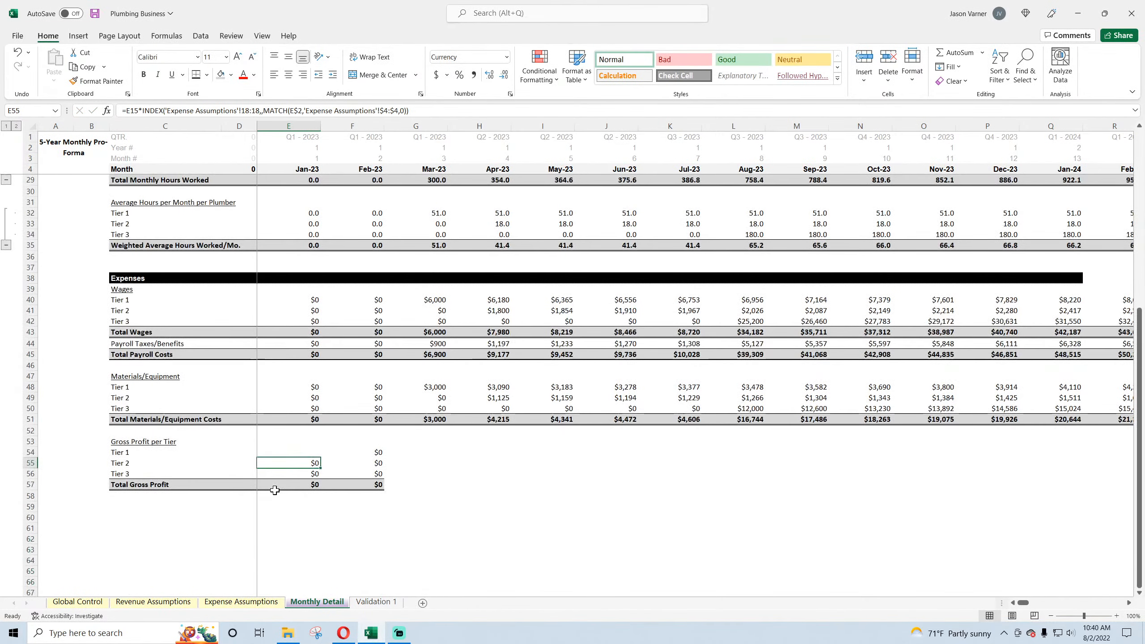
pyautogui.click(151, 344)
pyautogui.click(431, 342)
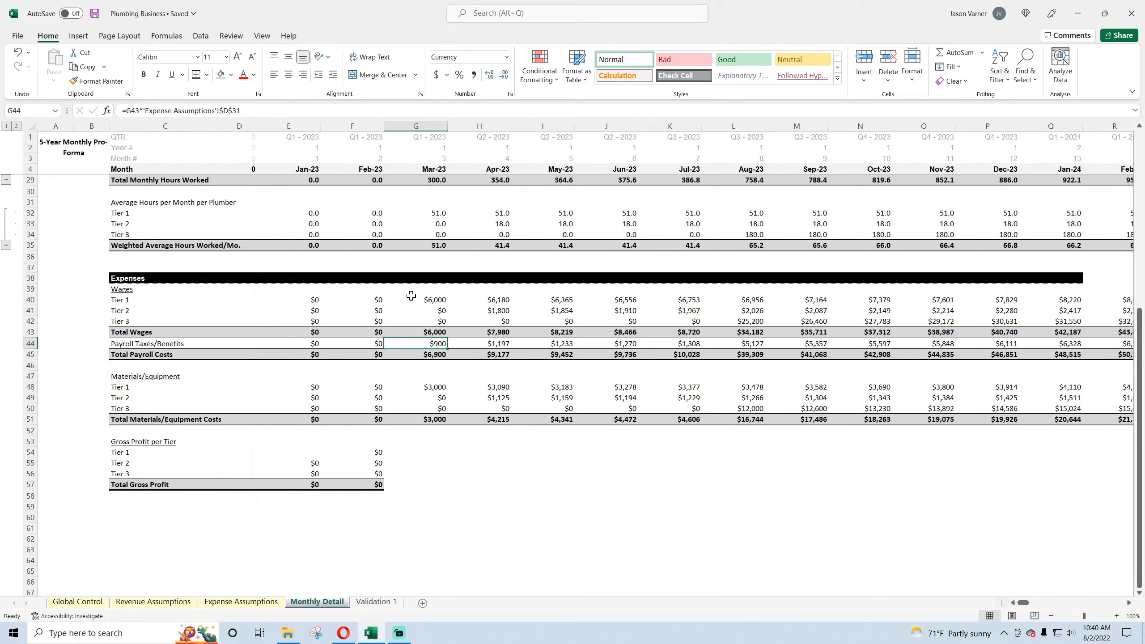
# - Group the Wages tier rows 40 to 42 into a collapsible outline
pyautogui.moveTo(26, 300); pyautogui.dragTo(26, 321)
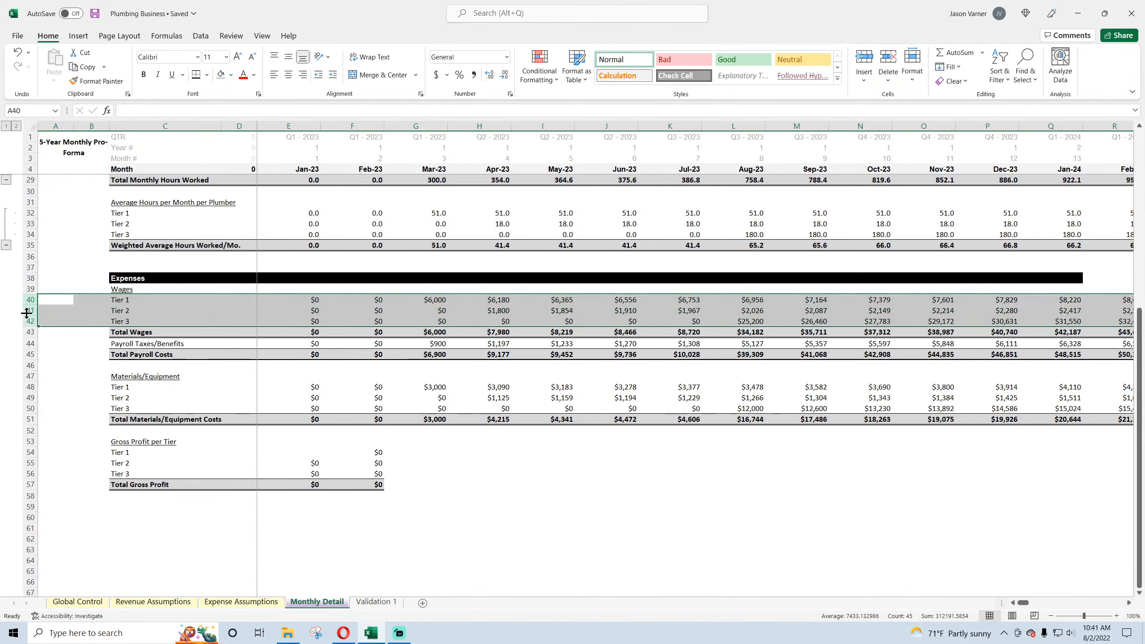
pyautogui.click(201, 37)
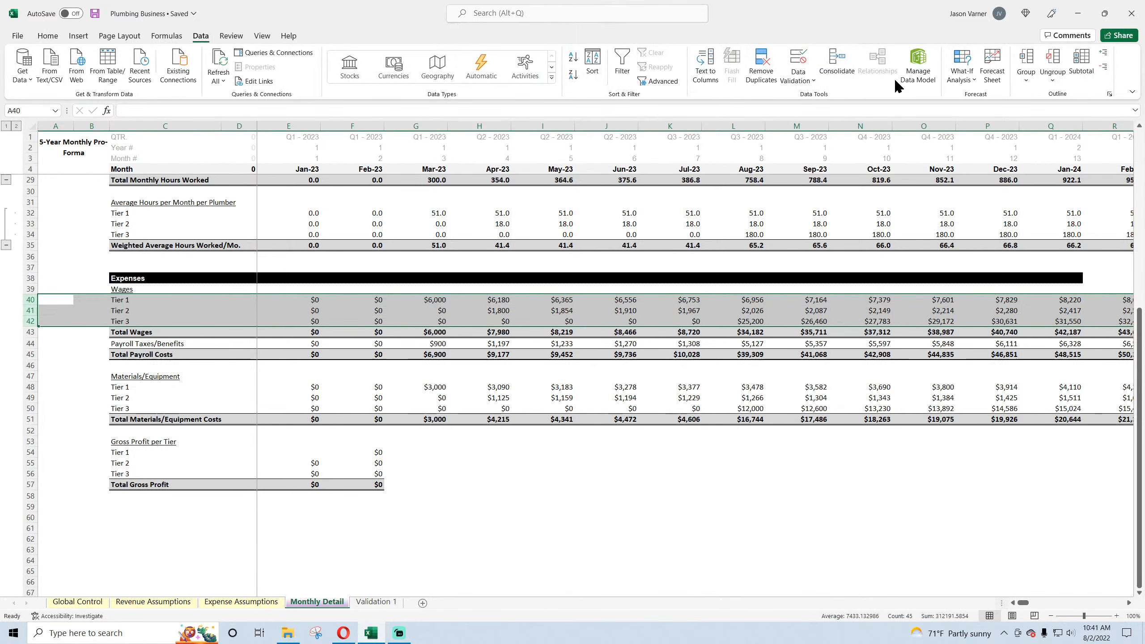
pyautogui.click(1026, 75)
pyautogui.click(1046, 98)
pyautogui.click(653, 485)
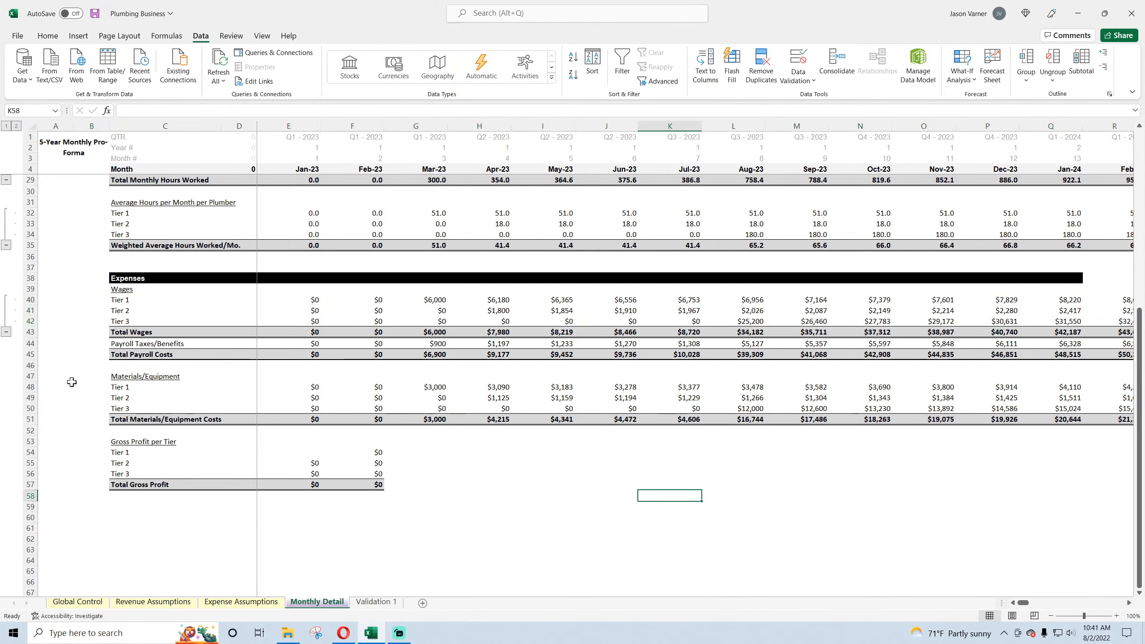
# - Group the Materials/Equipment tier rows 48 to 50 and the Gross Profit tier rows 54 to 56 into separate outlines
pyautogui.moveTo(28, 387); pyautogui.dragTo(28, 409)
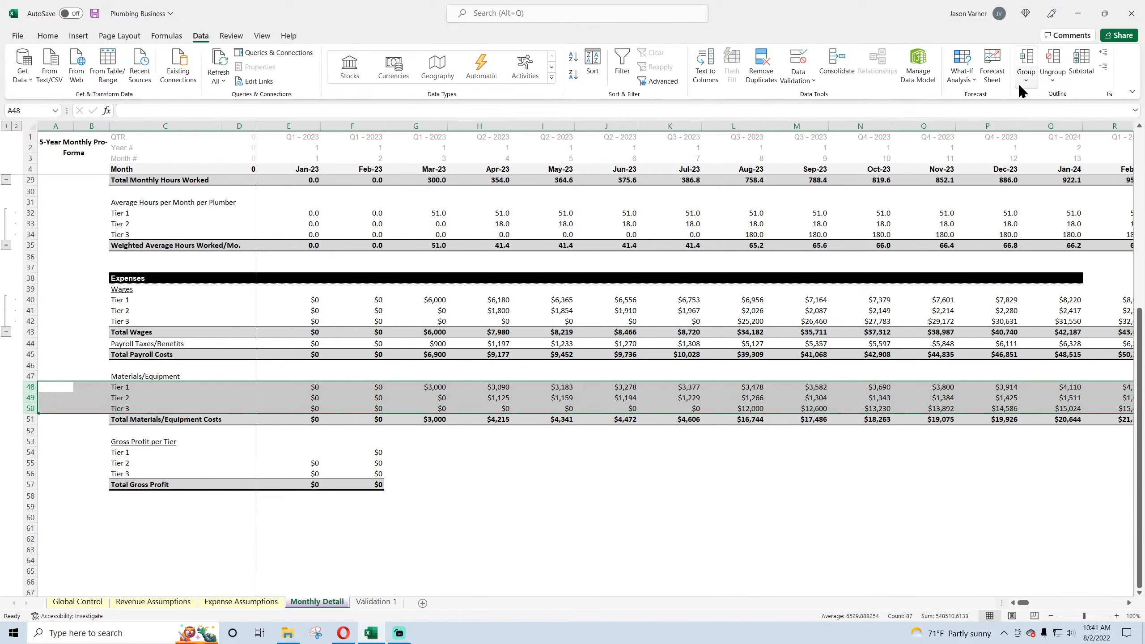
pyautogui.click(1027, 74)
pyautogui.click(1046, 97)
pyautogui.moveTo(30, 452); pyautogui.dragTo(30, 474)
pyautogui.click(1028, 76)
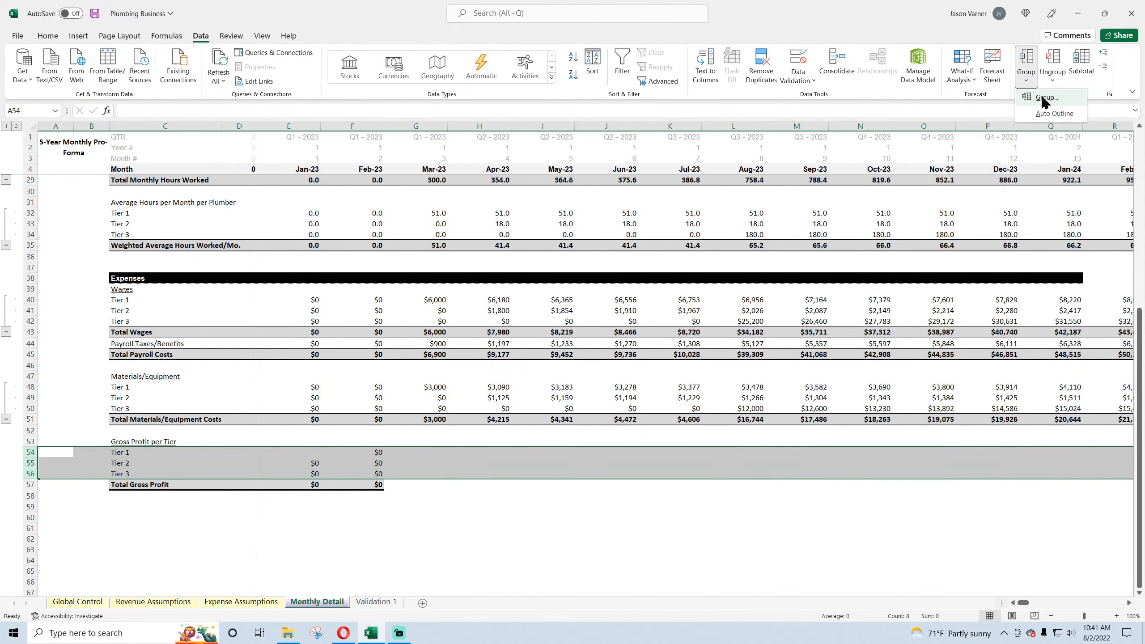
pyautogui.click(1046, 98)
pyautogui.click(607, 559)
# - On the Expense Assumptions sheet, insert three blank rows above the % of Revenue Paid with Credit Cards row
pyautogui.click(164, 605)
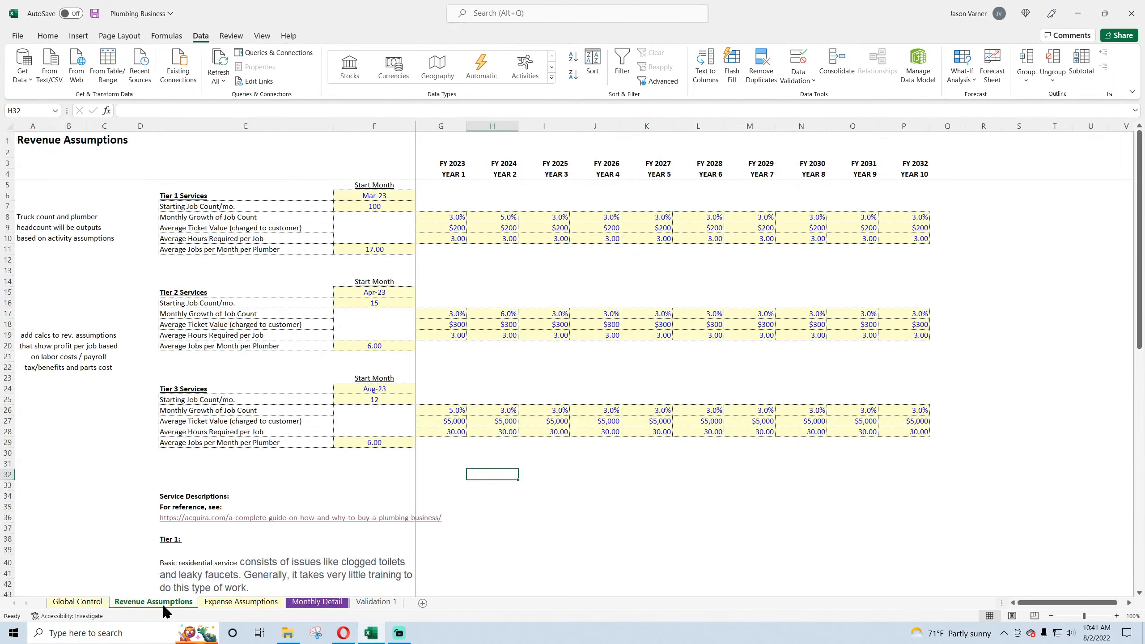
pyautogui.scroll(-1, 284, 513)
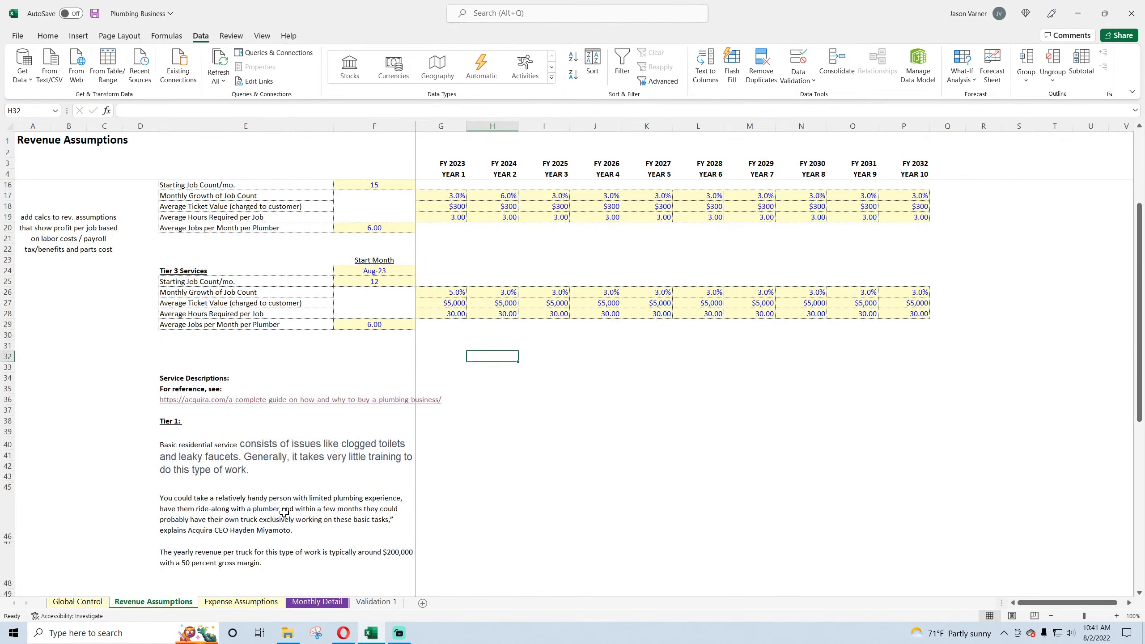
pyautogui.scroll(1, 285, 514)
pyautogui.click(217, 603)
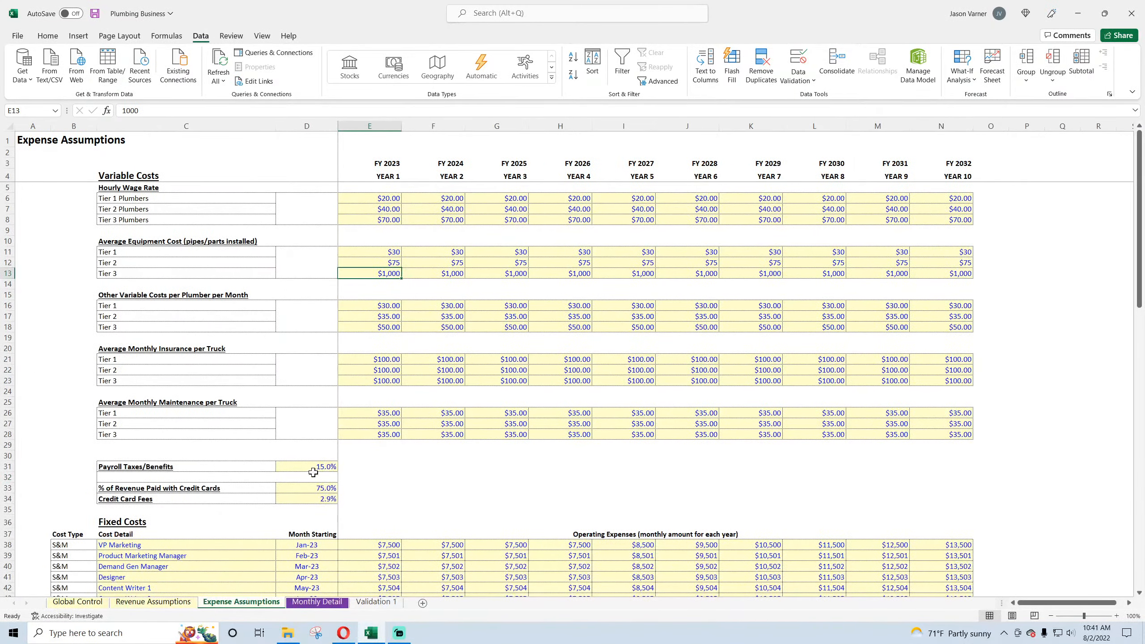
pyautogui.click(296, 465)
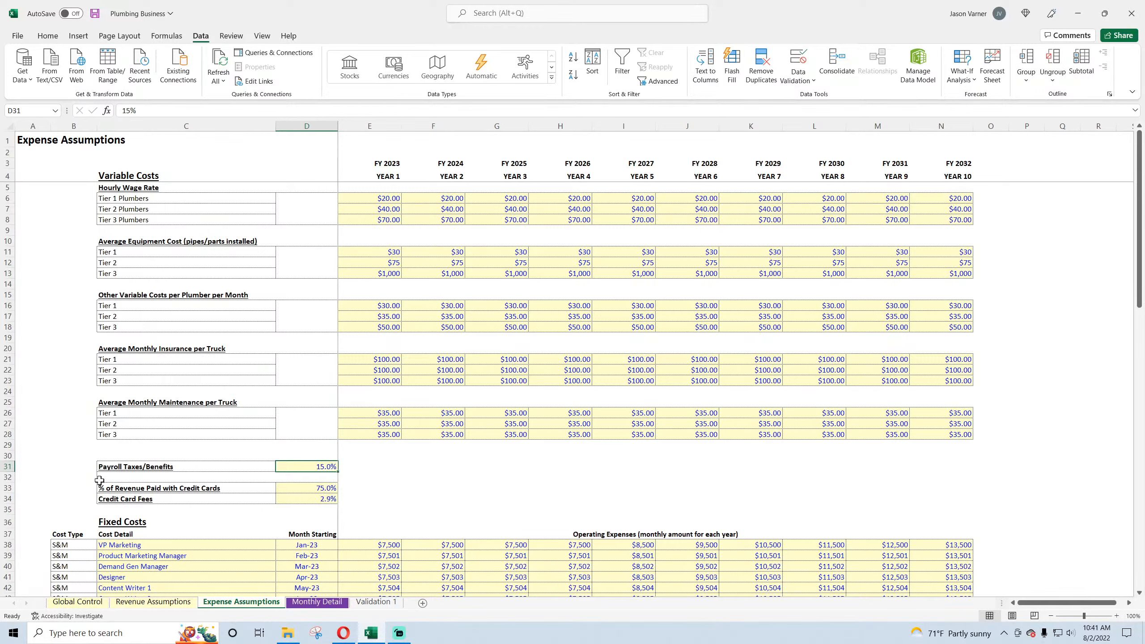
pyautogui.moveTo(3, 487); pyautogui.dragTo(4, 509)
pyautogui.rightClick(4, 510)
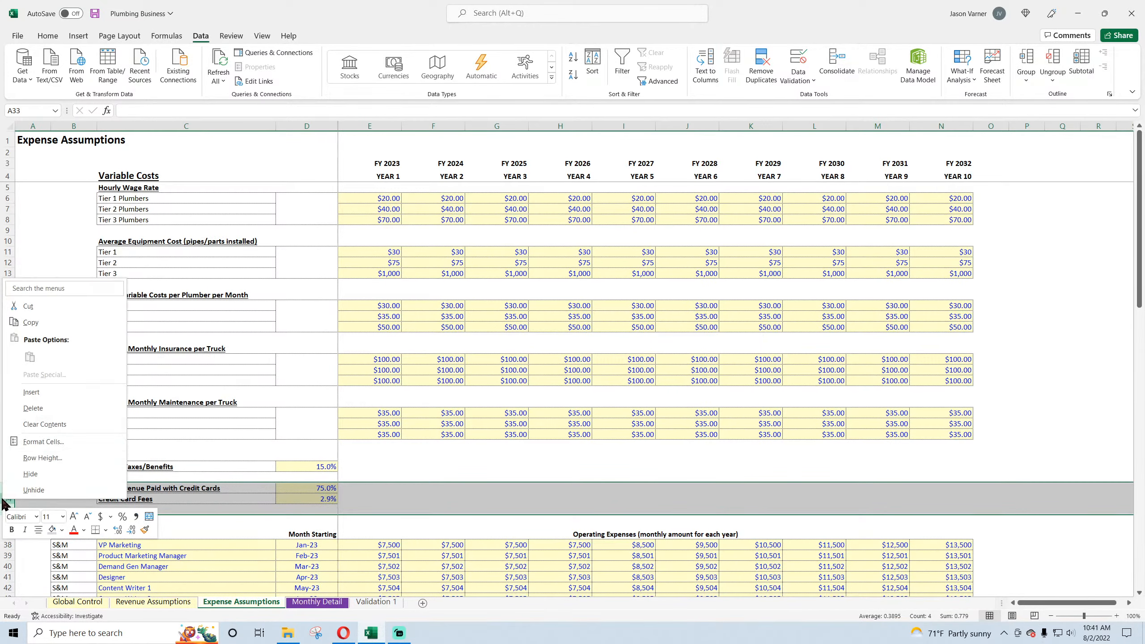
pyautogui.click(27, 398)
pyautogui.click(120, 432)
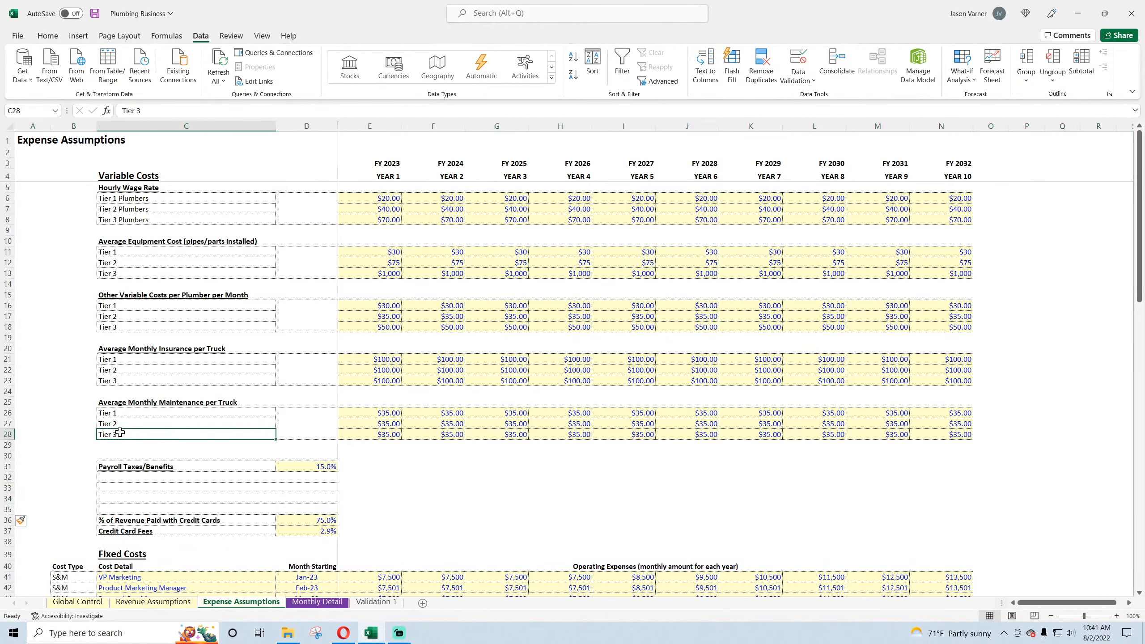
# - Move the Payroll Taxes/Benefits heading from C31 up to C30
pyautogui.moveTo(135, 467); pyautogui.dragTo(305, 488)
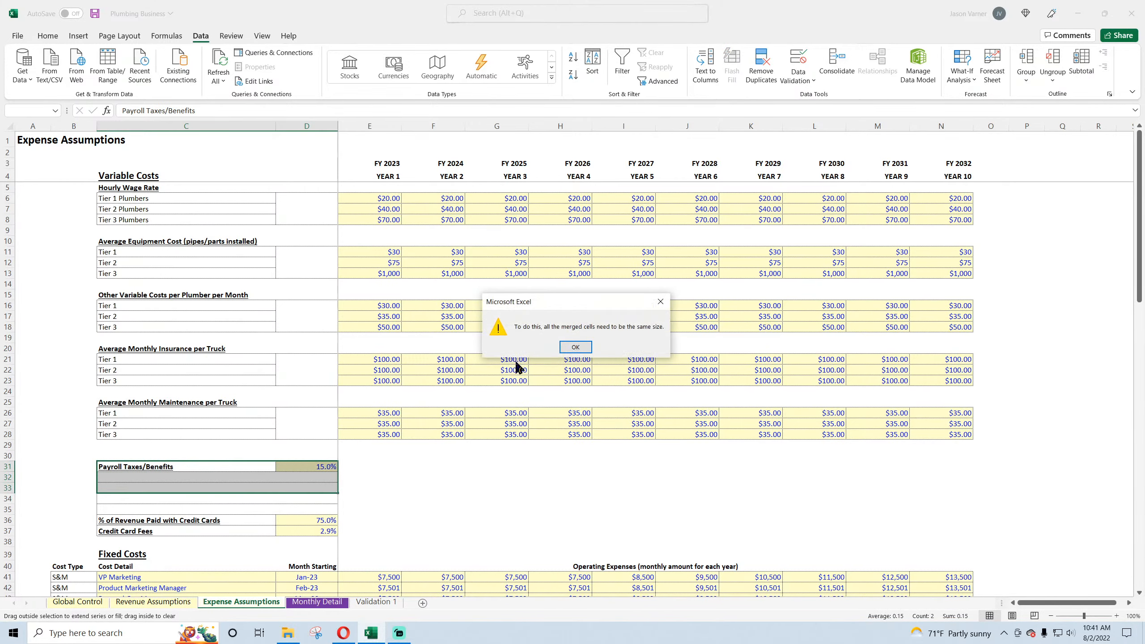
pyautogui.click(575, 347)
pyautogui.click(180, 466)
pyautogui.moveTo(171, 471); pyautogui.dragTo(169, 461)
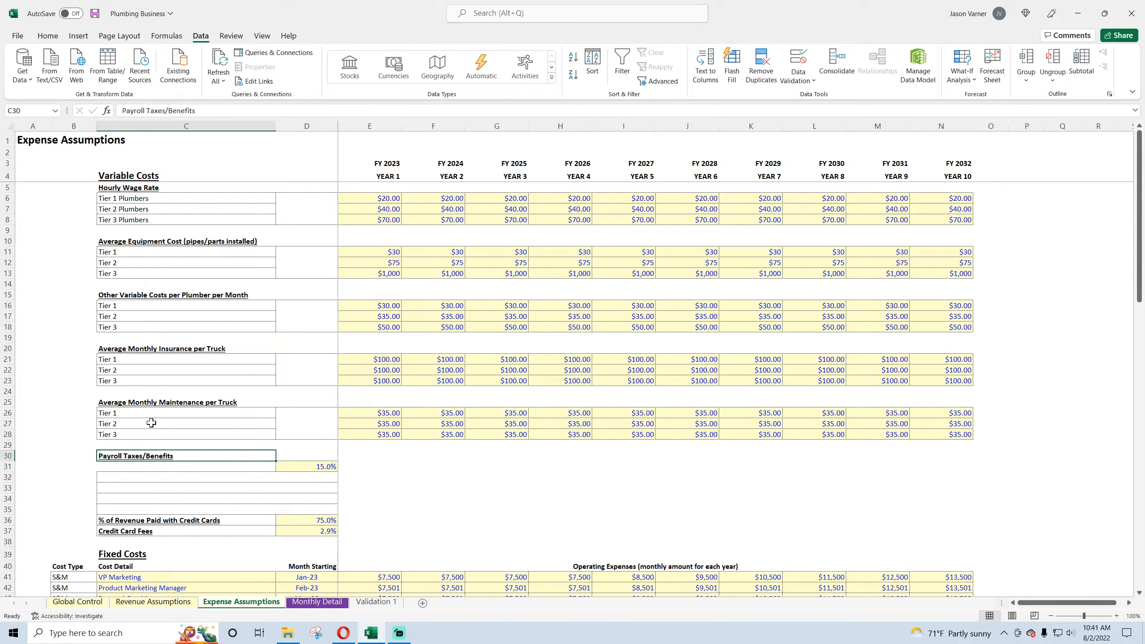
# - Try to copy the Tier 1 to Tier 3 labels from C26:C28 into the cells under Payroll Taxes/Benefits
pyautogui.moveTo(147, 413); pyautogui.dragTo(143, 427)
pyautogui.hotkey('ctrl', 'c')
pyautogui.click(143, 470)
pyautogui.hotkey('ctrl', 'v')
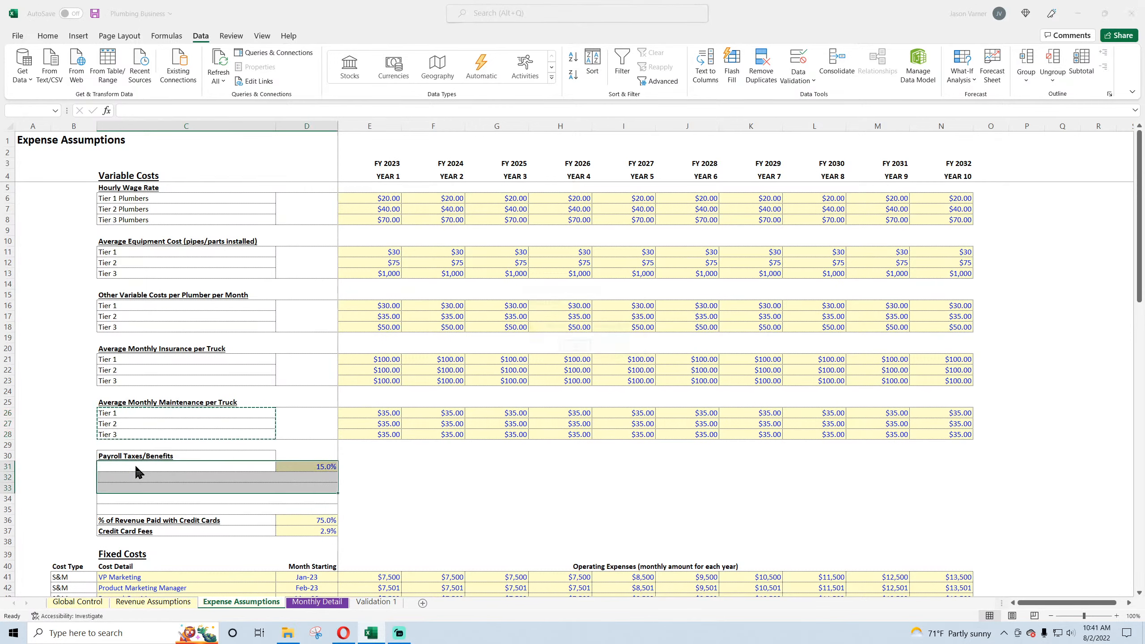
pyautogui.click(575, 347)
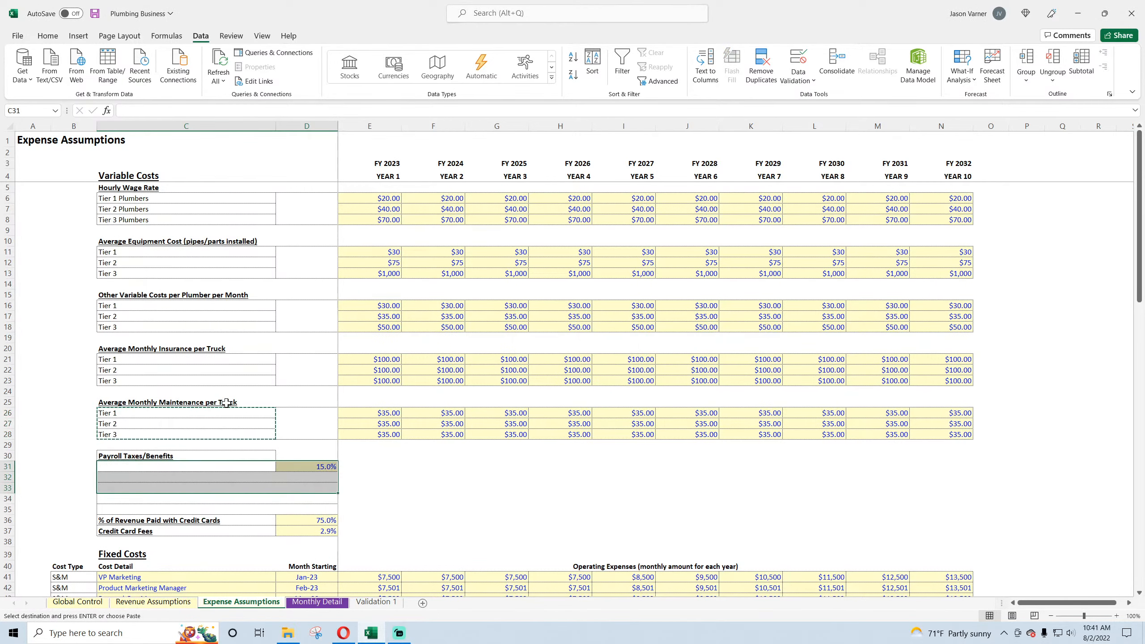
pyautogui.moveTo(215, 414); pyautogui.dragTo(210, 433)
pyautogui.hotkey('ctrl', 'c')
pyautogui.click(211, 467)
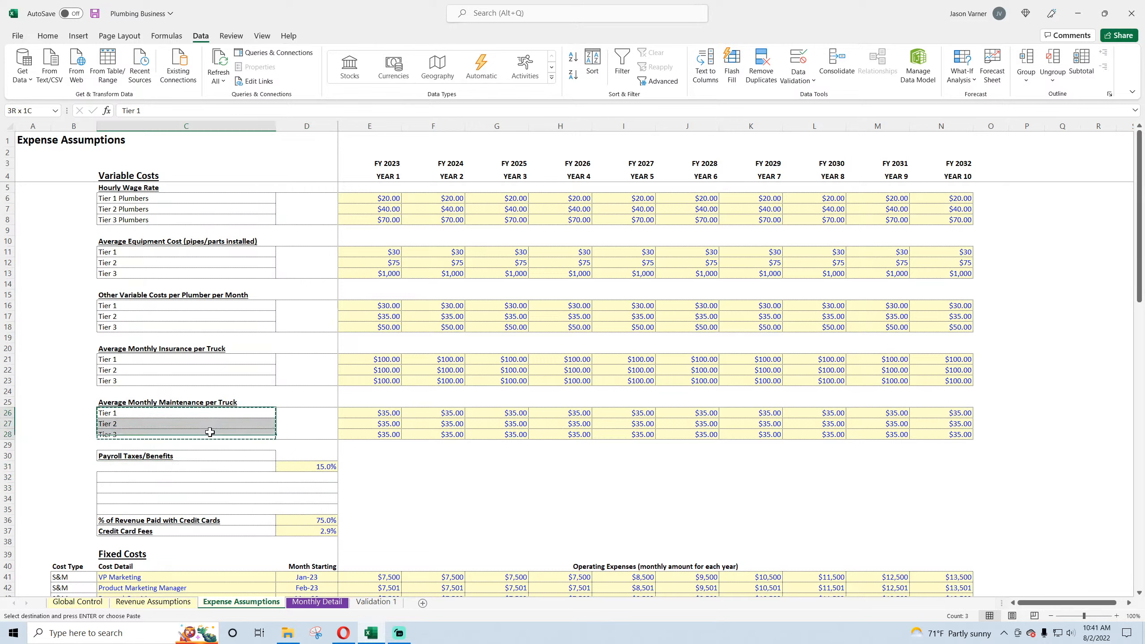
pyautogui.click(185, 467)
pyautogui.hotkey('ctrl', 'v')
pyautogui.click(576, 346)
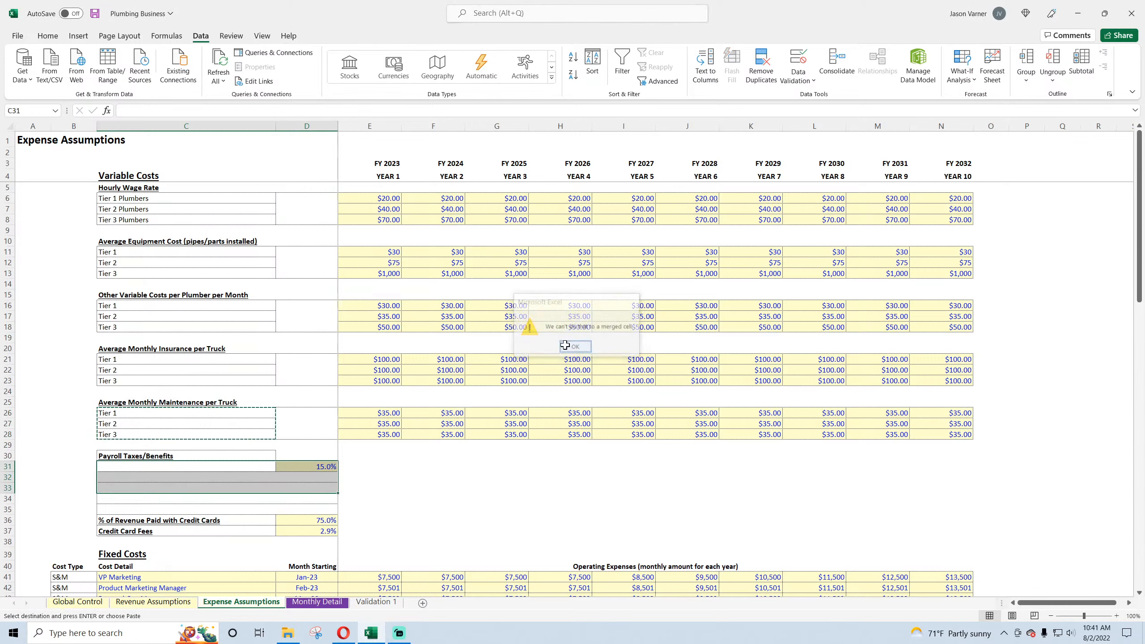
# - Enter Tier 1 as the label in C31 under Payroll Taxes/Benefits
pyautogui.click(264, 467)
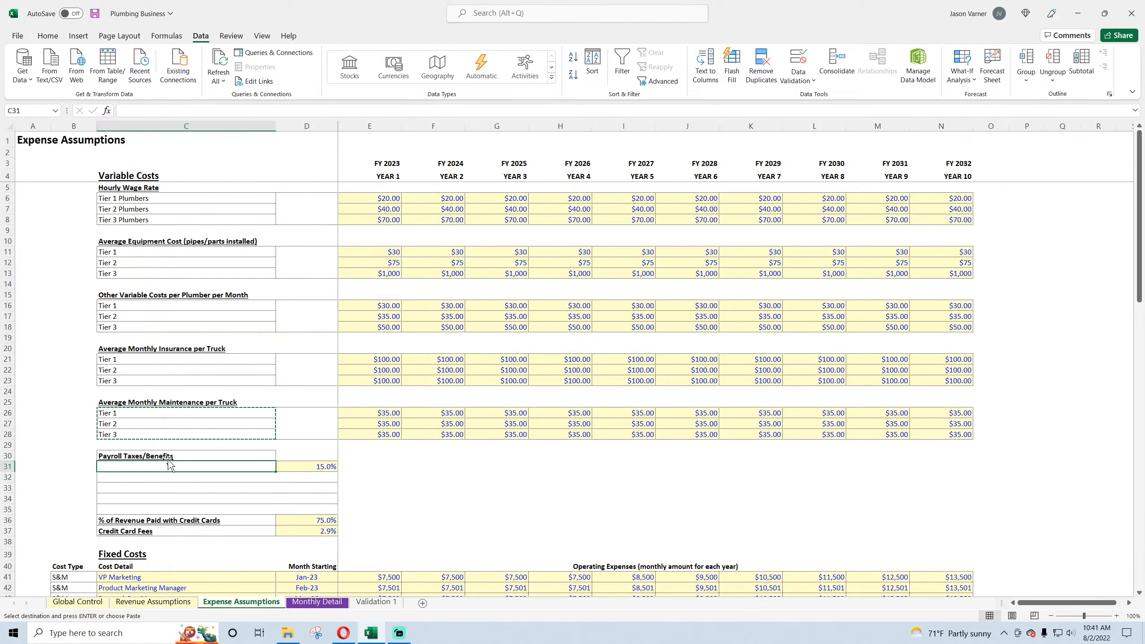
pyautogui.write('Tier 1')
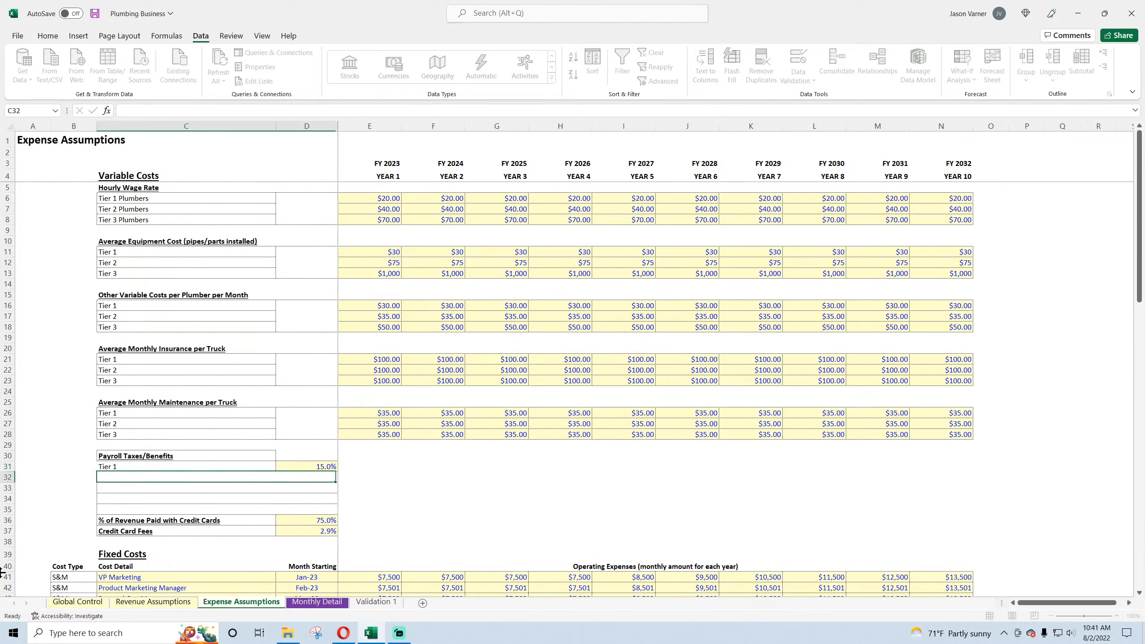
pyautogui.press('Return')
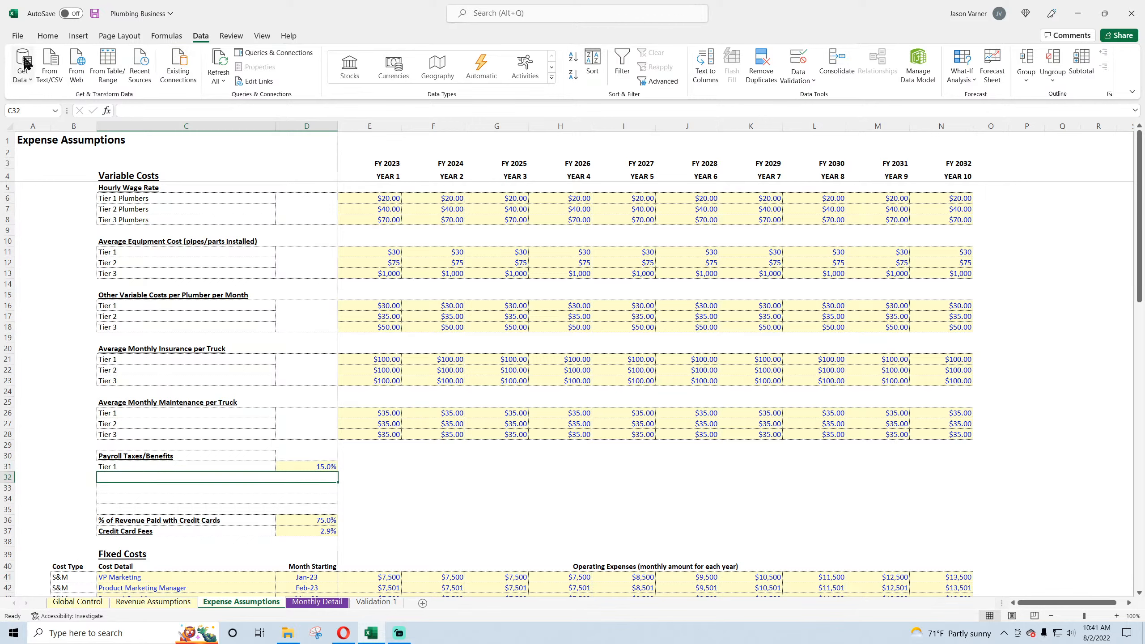
# - Unmerge the blank cells under the Payroll Taxes/Benefits Tier 1 row and copy the tier labels from C26:C28 into C31:C33
pyautogui.click(47, 36)
pyautogui.click(374, 75)
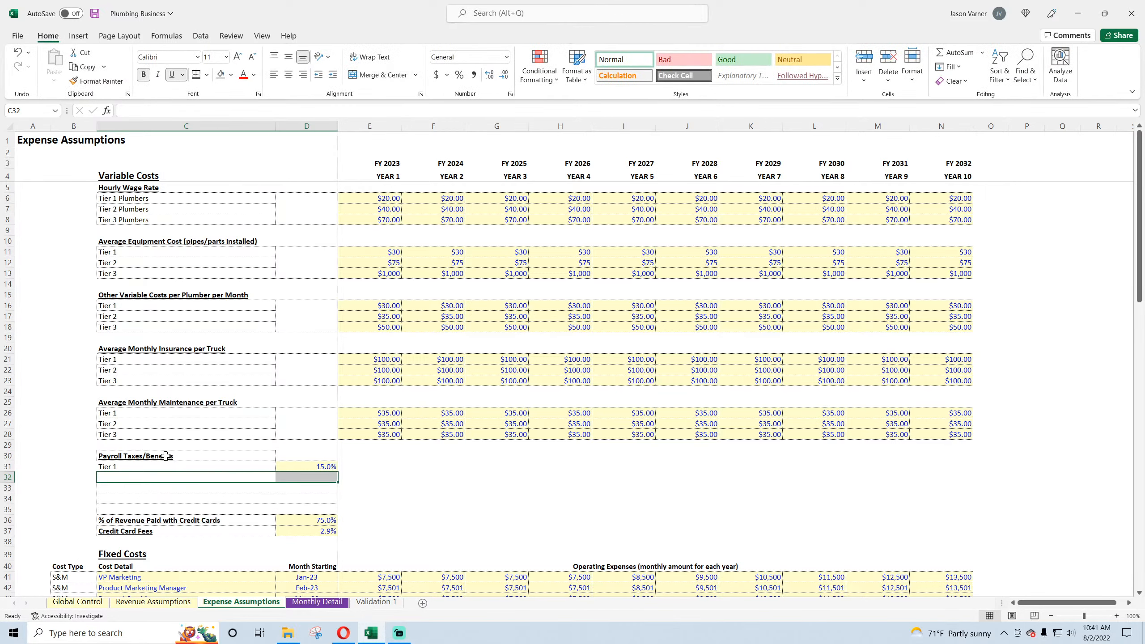
pyautogui.click(166, 485)
pyautogui.moveTo(120, 417); pyautogui.dragTo(118, 435)
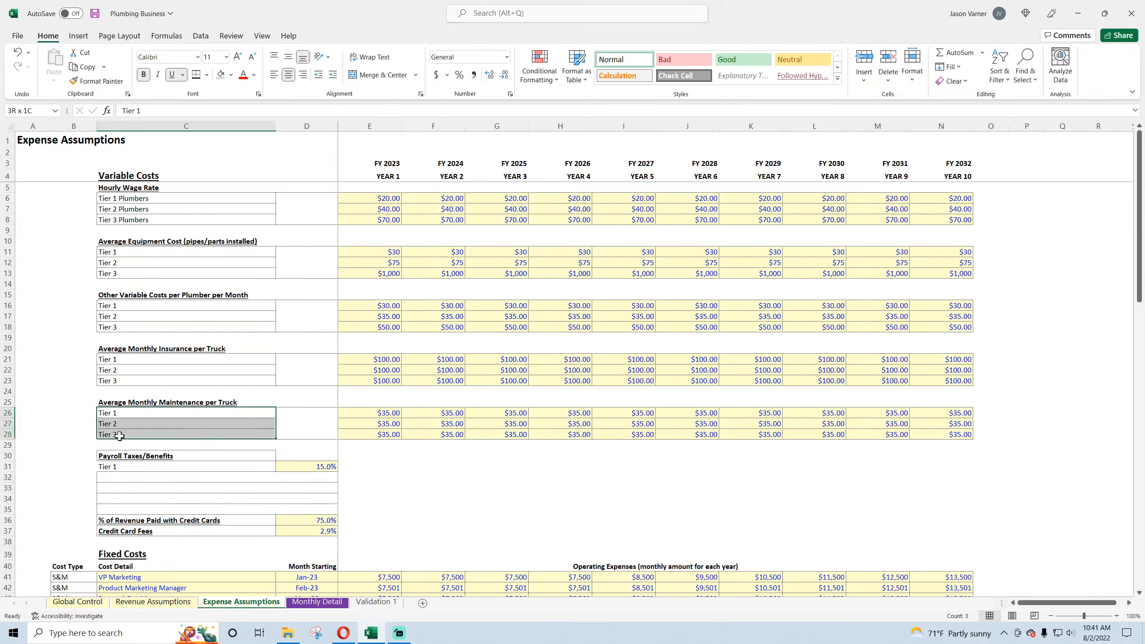
pyautogui.hotkey('ctrl', 'c')
pyautogui.click(128, 468)
pyautogui.hotkey('ctrl', 'v')
# - Fill the Tier 1 payroll tax rate down to D33, then set Tier 2 to 20% and Tier 3 to 25%
pyautogui.click(323, 467)
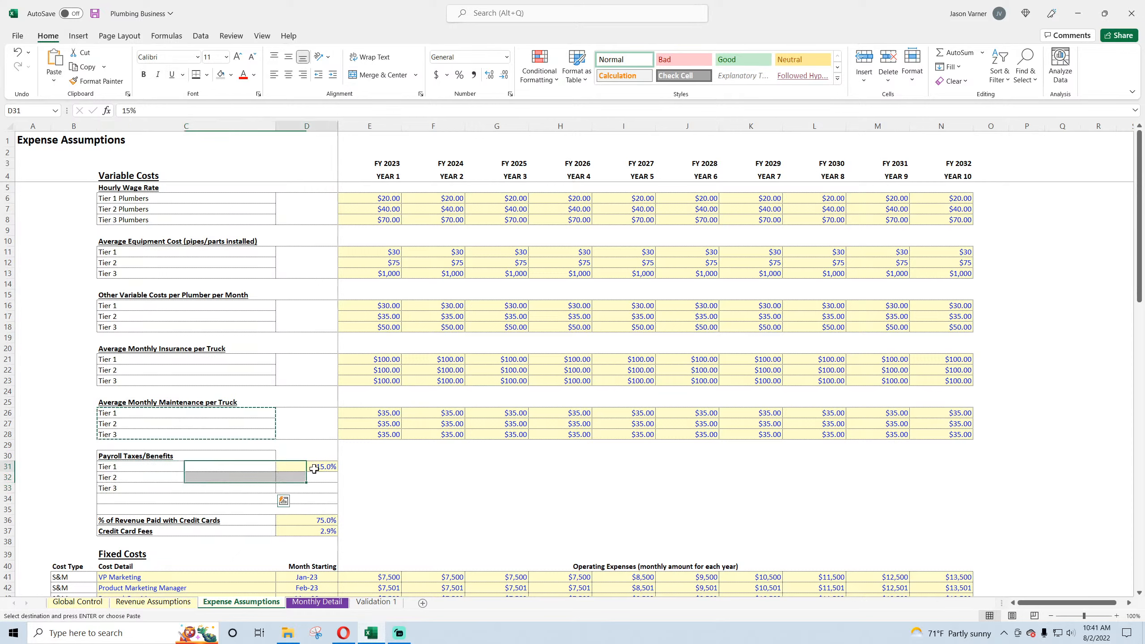
pyautogui.moveTo(337, 473); pyautogui.dragTo(335, 490)
pyautogui.click(326, 478)
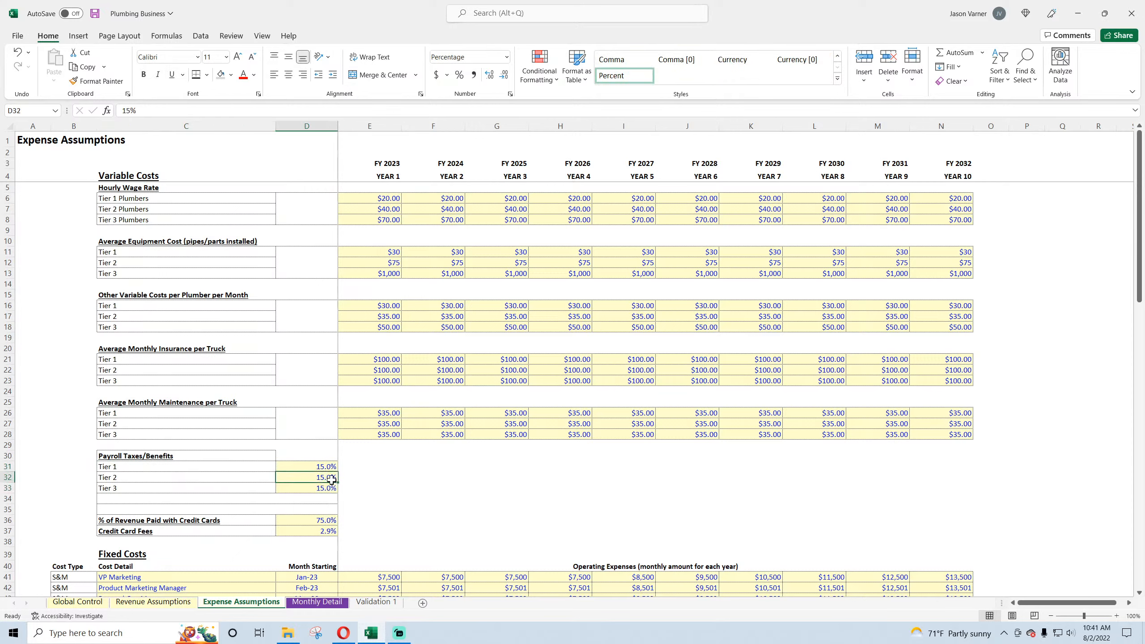
pyautogui.write('20')
pyautogui.press('Return')
pyautogui.write('25')
pyautogui.press('Return')
pyautogui.press('Return')
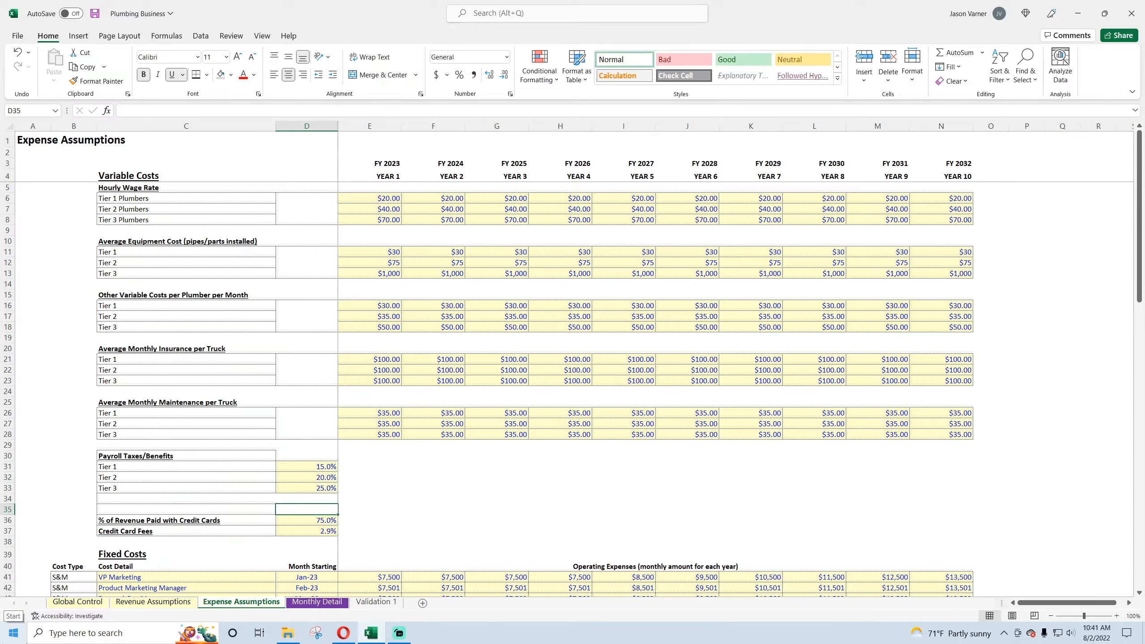
# - Fill blank cell A34 right across row 34 to remove the leftover borders, and save the workbook
pyautogui.click(47, 499)
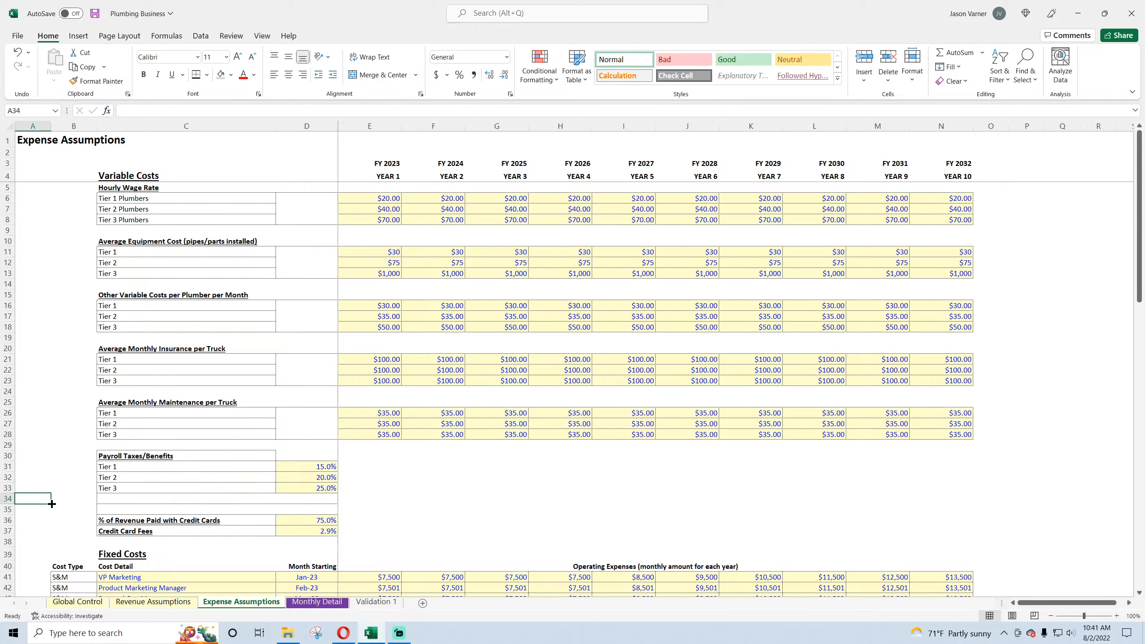
pyautogui.moveTo(52, 504); pyautogui.dragTo(465, 504)
pyautogui.click(646, 507)
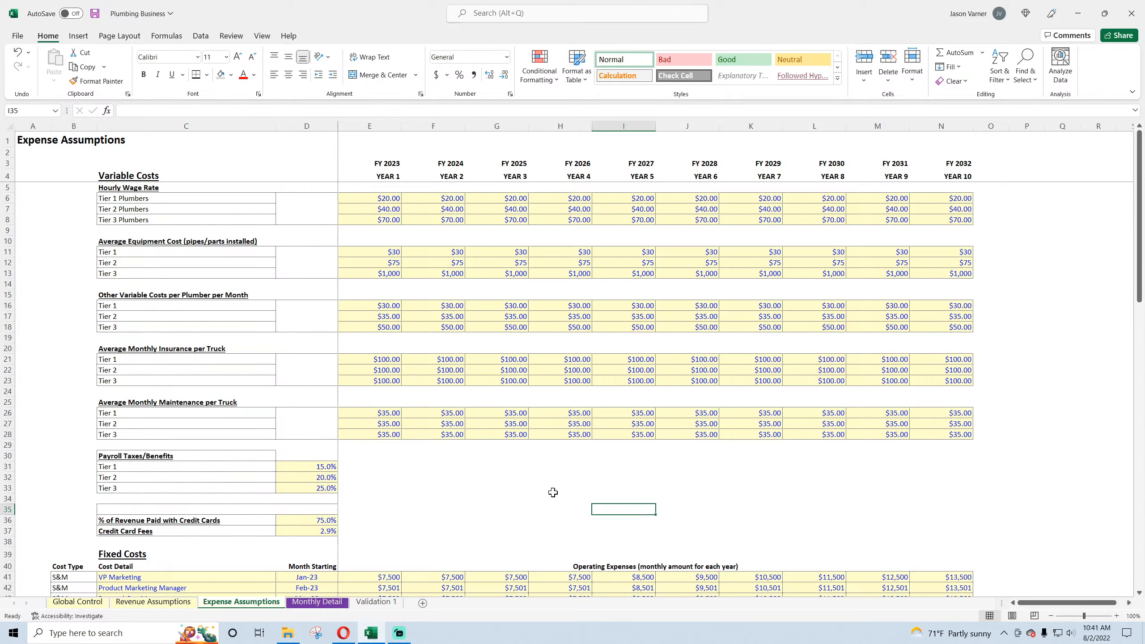
pyautogui.click(95, 17)
# - Fill blank cell B35 right across row 35 to clear the leftover borders above the credit card rows
pyautogui.click(48, 457)
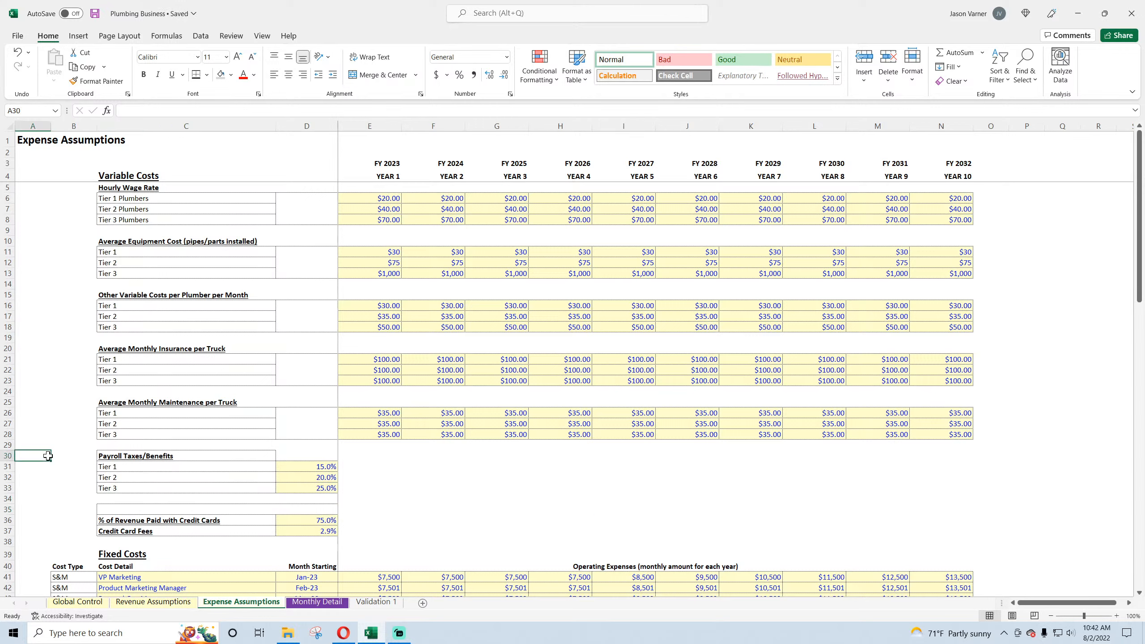
pyautogui.click(314, 469)
pyautogui.click(314, 479)
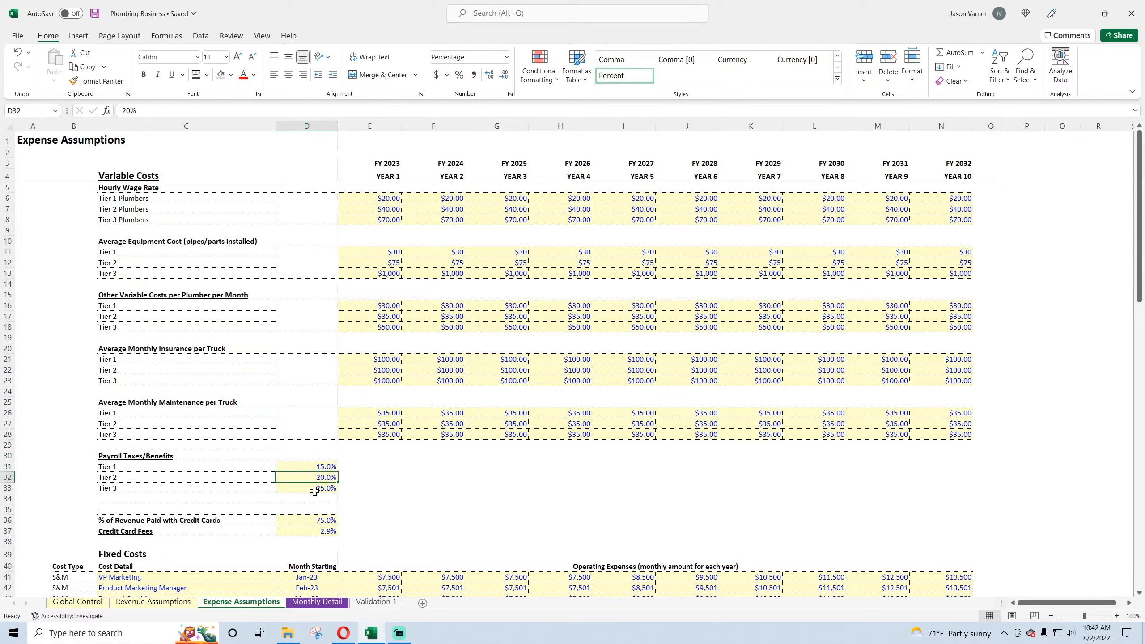
pyautogui.click(315, 491)
pyautogui.click(66, 505)
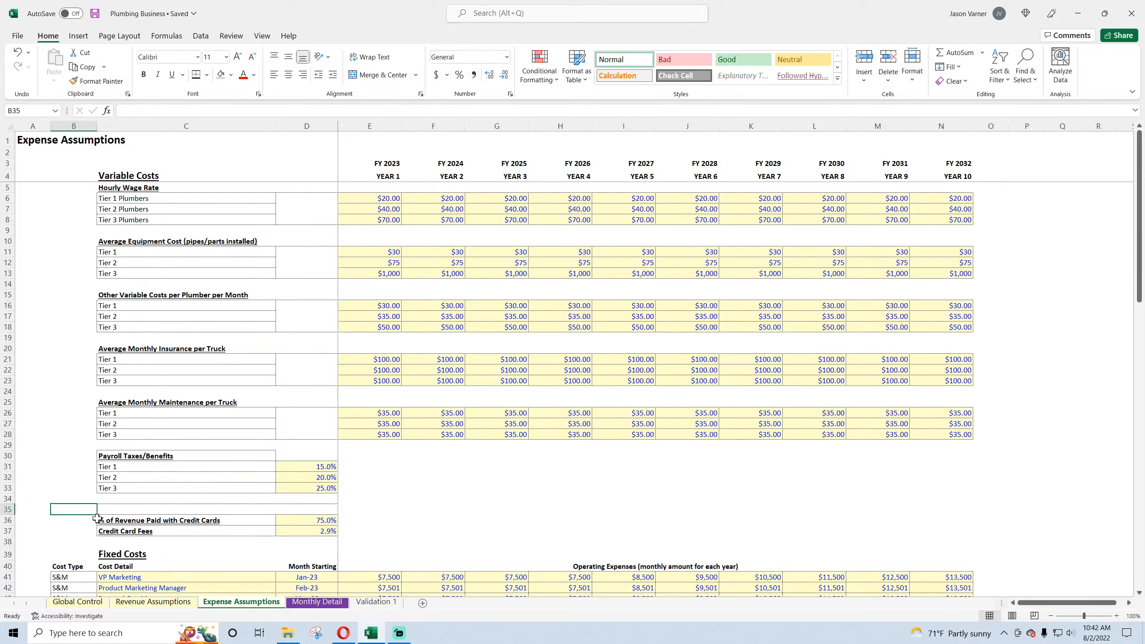
pyautogui.moveTo(97, 519); pyautogui.dragTo(608, 508)
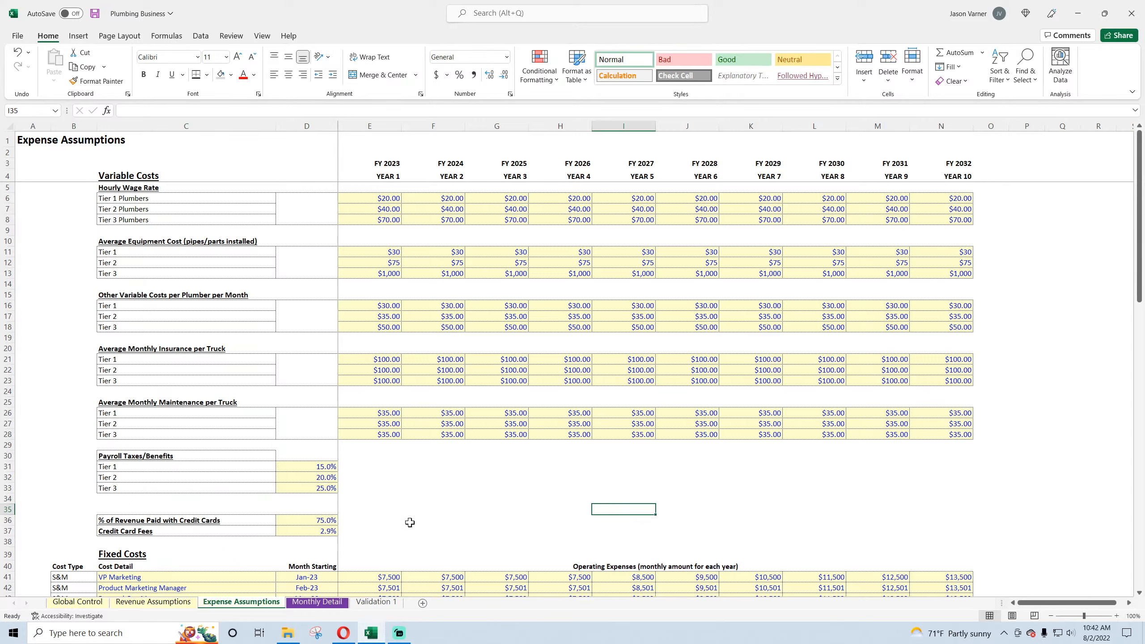
# - Apply a bottom border to the Payroll Taxes/Benefits heading in C30 of the Expense Assumptions sheet
pyautogui.click(145, 458)
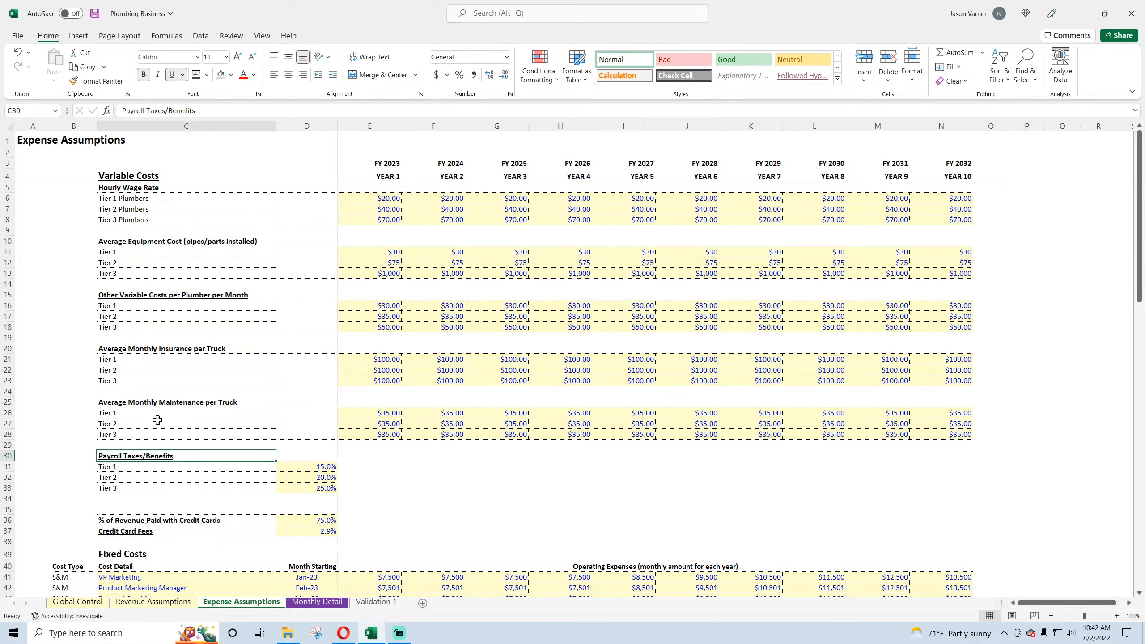
pyautogui.click(207, 75)
pyautogui.click(226, 106)
pyautogui.click(208, 75)
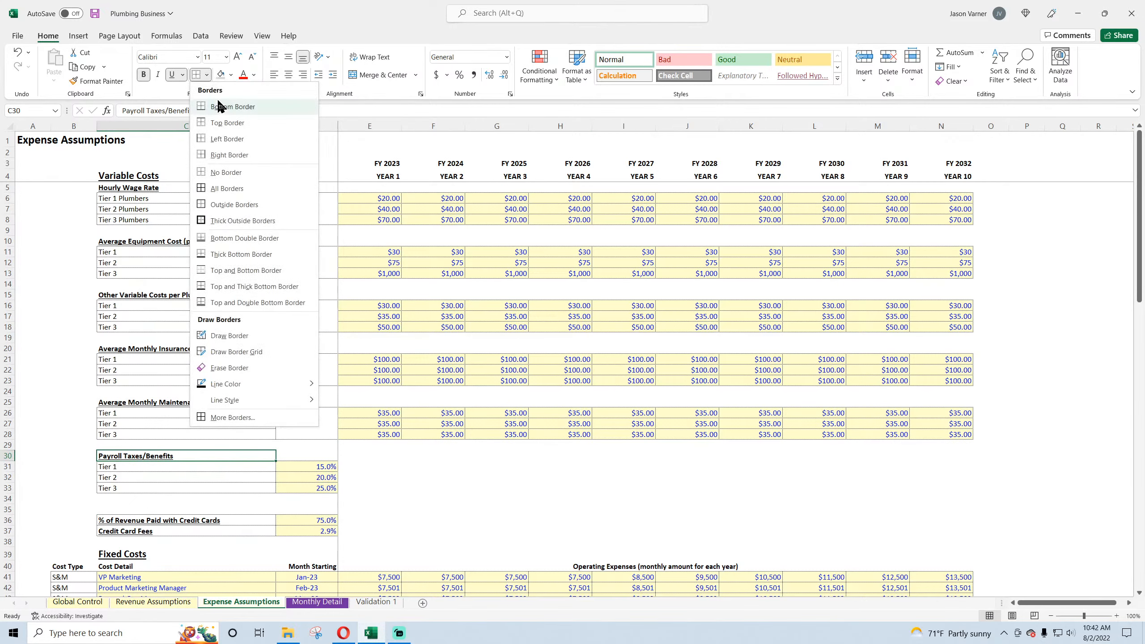
pyautogui.click(218, 107)
pyautogui.click(52, 315)
# - Insert three blank rows above Total Payroll Costs on the Monthly Detail sheet
pyautogui.click(318, 602)
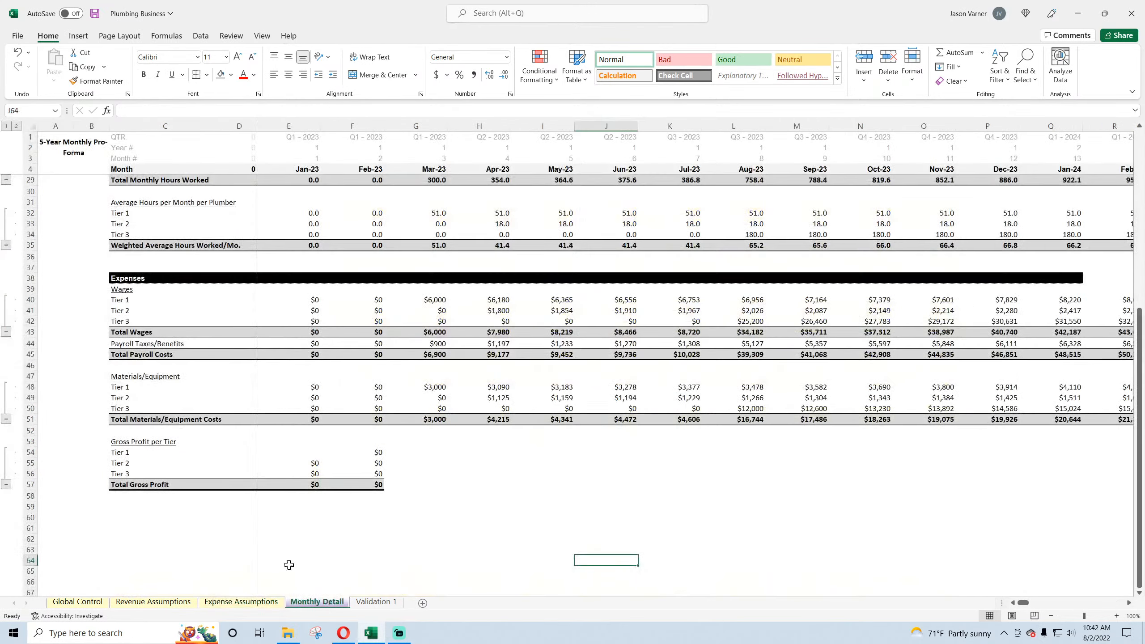
pyautogui.moveTo(28, 356); pyautogui.dragTo(25, 374)
pyautogui.click(57, 479)
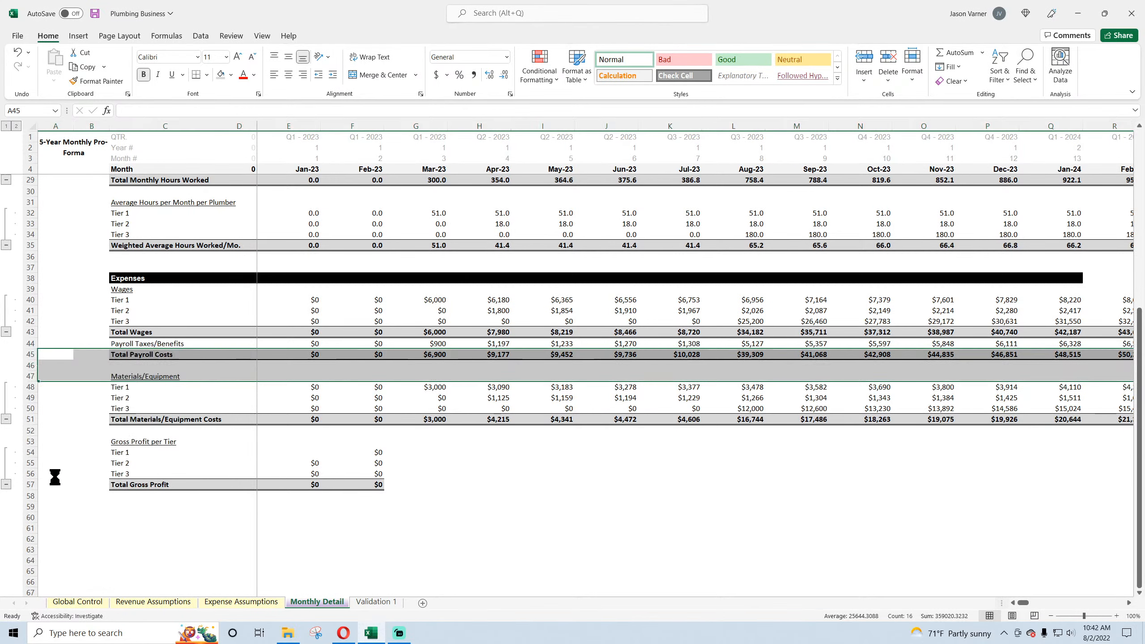
# - Underline the Payroll Taxes/Benefits label in C44 and copy the tier labels from C40:C42 into C45:C47
pyautogui.click(131, 345)
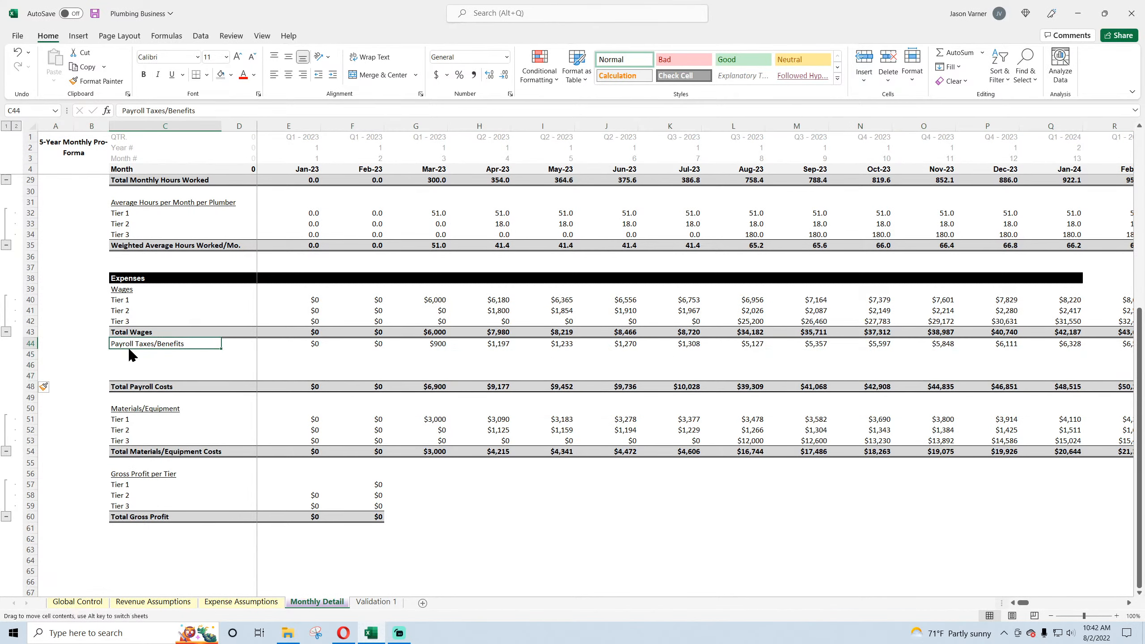
pyautogui.moveTo(135, 349); pyautogui.dragTo(184, 356)
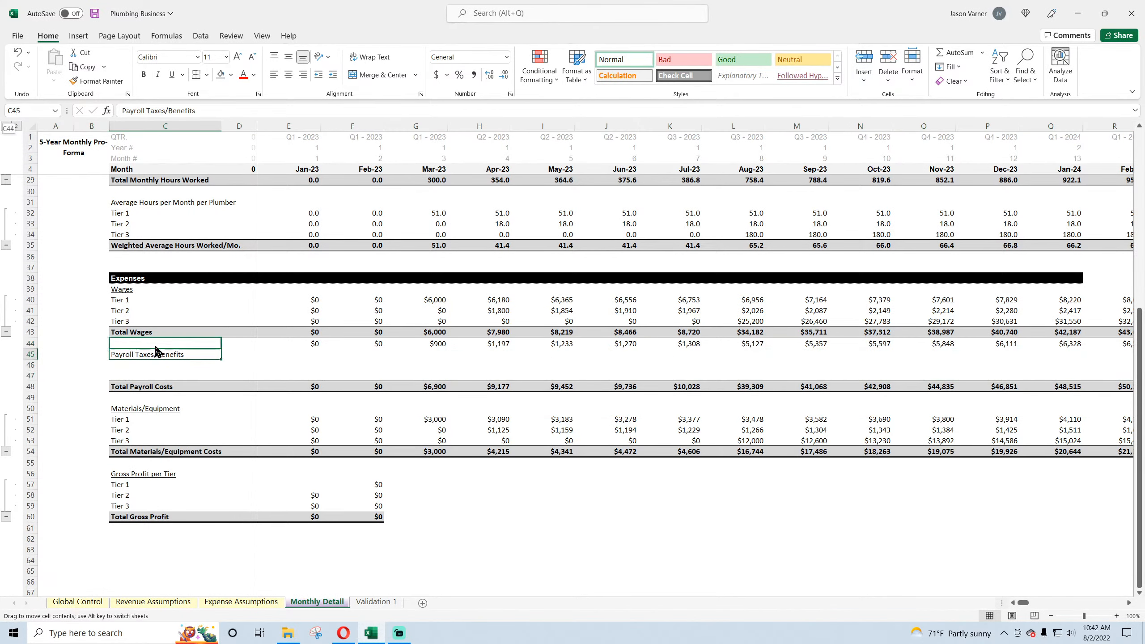
pyautogui.hotkey('ctrl', 'z')
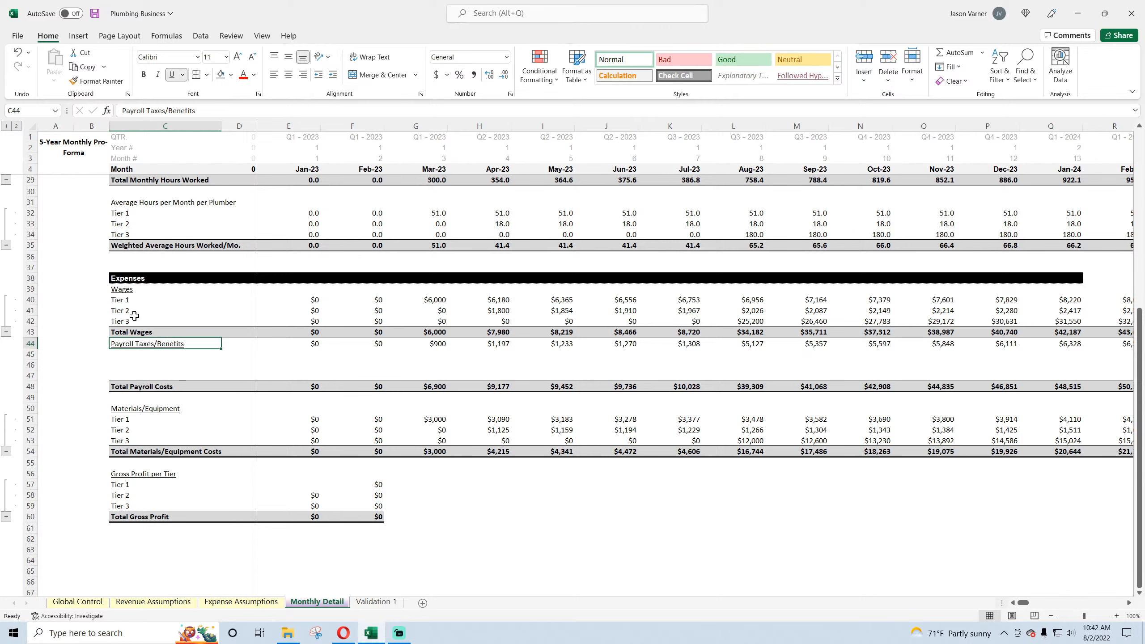
pyautogui.moveTo(113, 355); pyautogui.dragTo(131, 376)
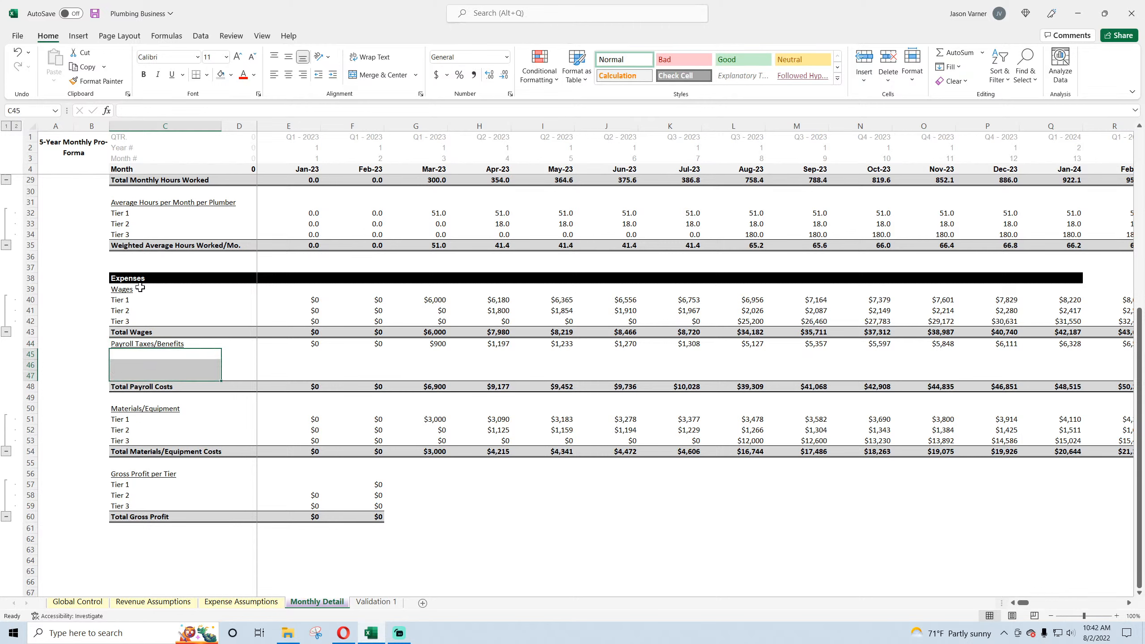
pyautogui.moveTo(130, 299); pyautogui.dragTo(130, 321)
pyautogui.hotkey('ctrl', 'c')
pyautogui.click(131, 356)
pyautogui.hotkey('ctrl', 'v')
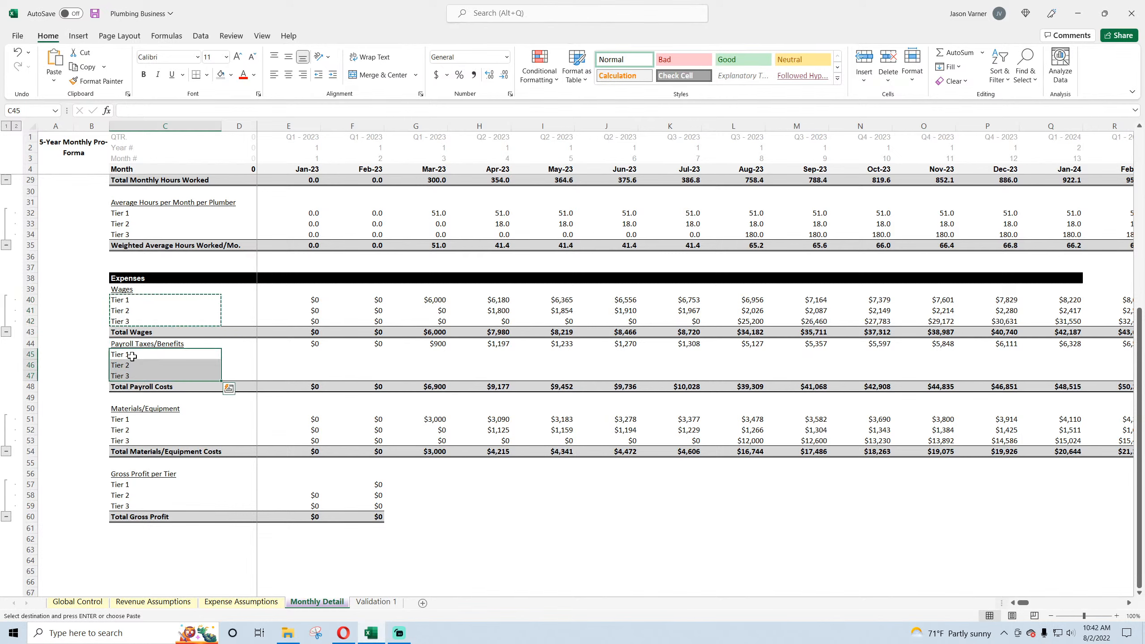
# - Insert a row above Total Payroll Costs and copy the Total Wages cells C43:F43 into it, starting at C48
pyautogui.rightClick(30, 387)
pyautogui.click(56, 503)
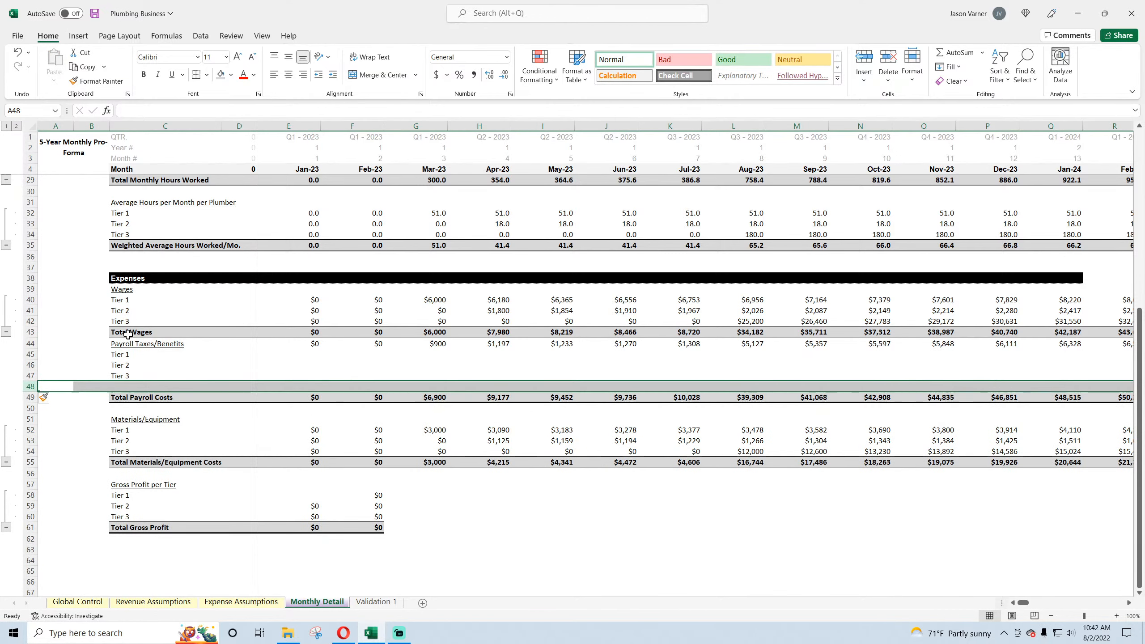
pyautogui.moveTo(131, 332); pyautogui.dragTo(339, 332)
pyautogui.hotkey('ctrl', 'c')
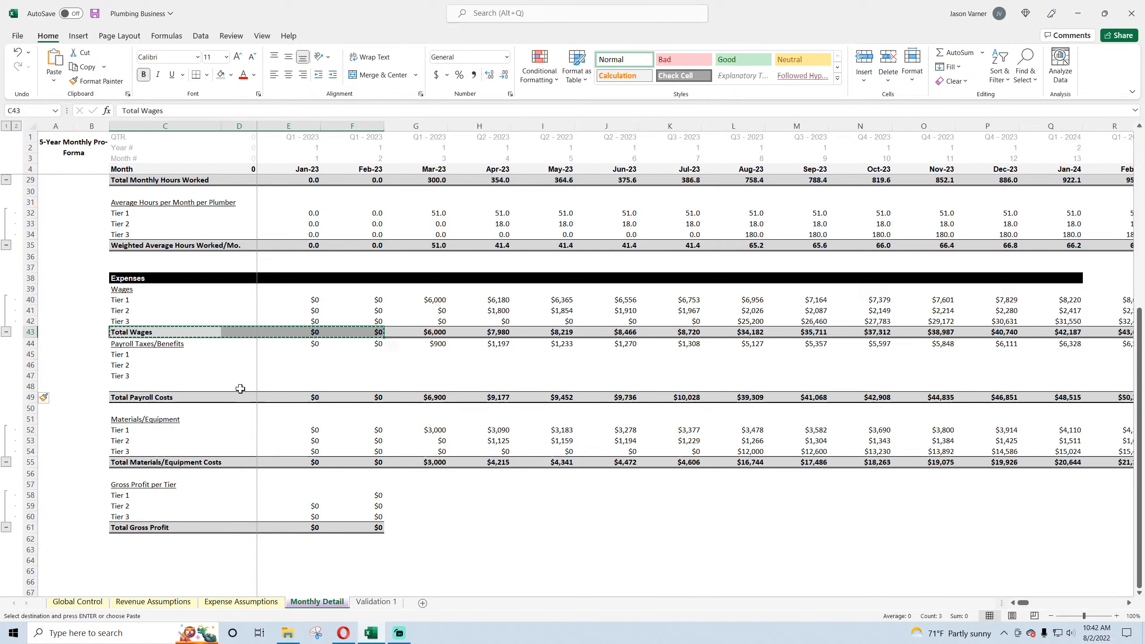
pyautogui.click(132, 384)
pyautogui.press('Return')
# - Change the label in C48 to "Total Payroll Taxes/Benefits"
pyautogui.write('Tot')
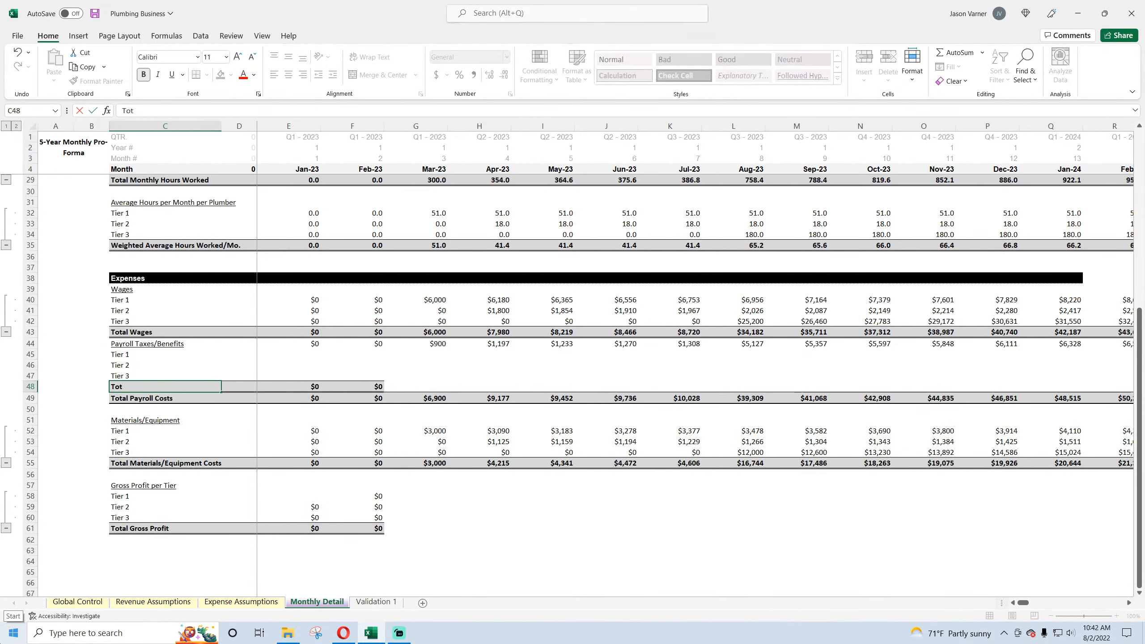
pyautogui.write('al payroll Costs')
pyautogui.press('BackSpace')
pyautogui.press('BackSpace')
pyautogui.press('BackSpace')
pyautogui.press('BackSpace')
pyautogui.press('BackSpace')
pyautogui.press('BackSpace')
pyautogui.press('BackSpace')
pyautogui.write('efits')
pyautogui.press('Return')
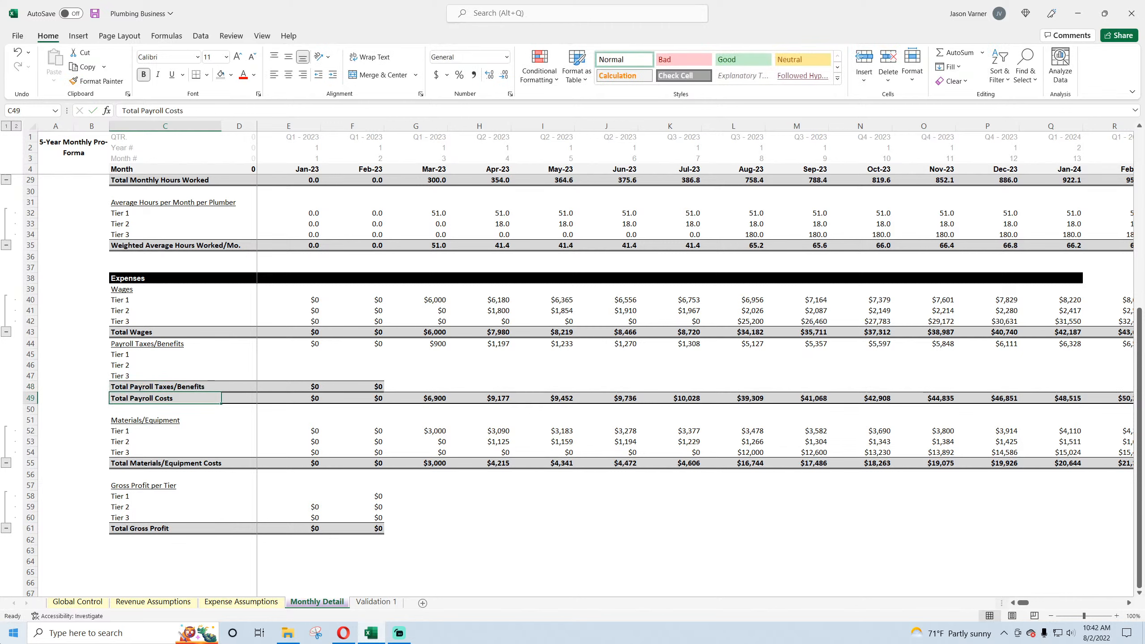
# - Restyle the Total Wages cells C43:H43 with a top and bottom border and a lighter gray fill
pyautogui.moveTo(151, 334); pyautogui.dragTo(496, 333)
pyautogui.click(207, 75)
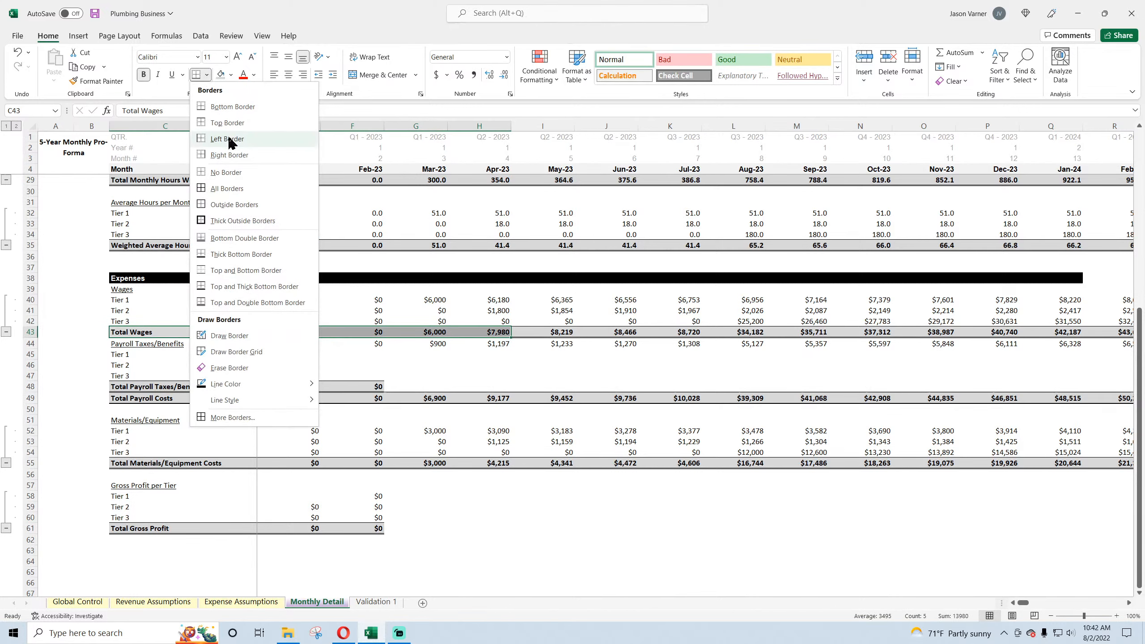
pyautogui.click(235, 271)
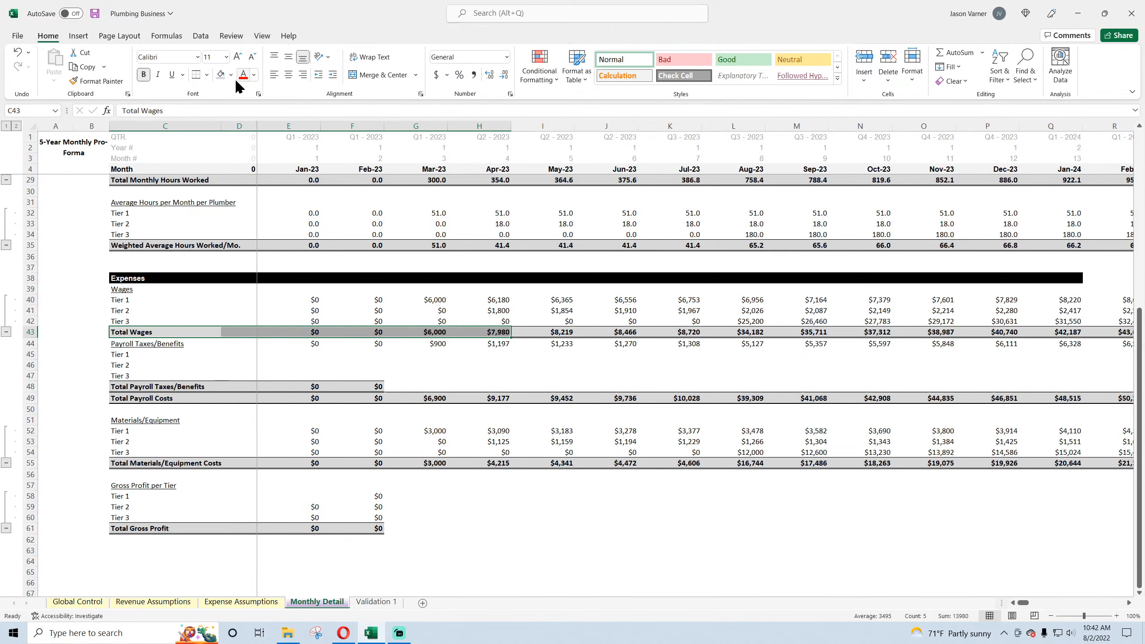
pyautogui.click(231, 75)
pyautogui.click(219, 120)
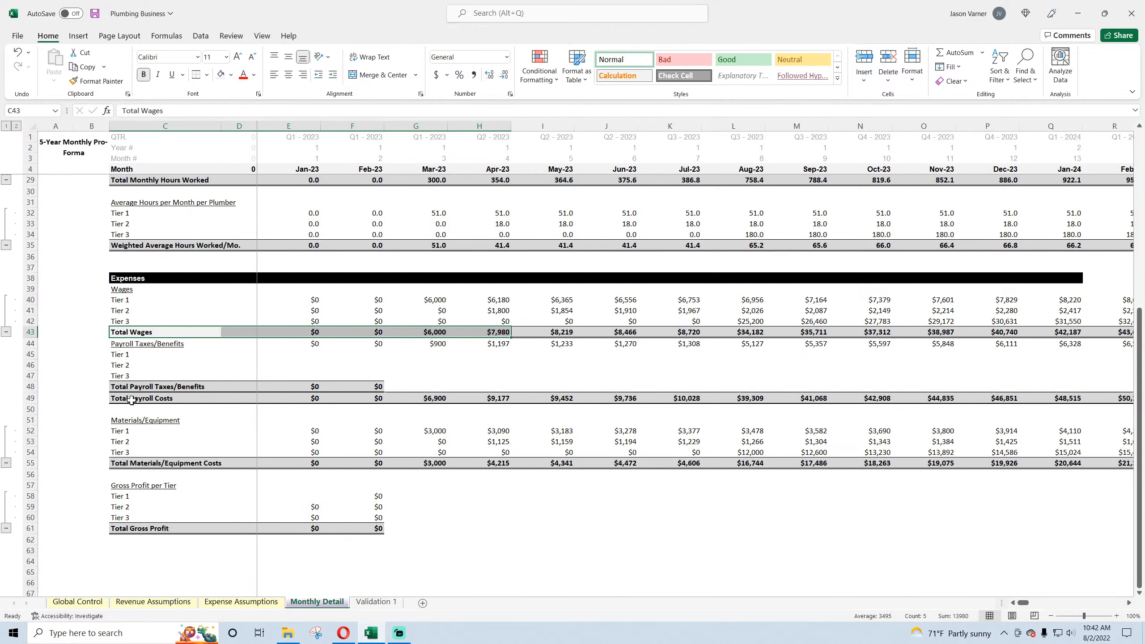
# - Apply the same lighter gray fill and top and bottom border to Total Payroll Taxes/Benefits in C48:H48
pyautogui.moveTo(130, 388); pyautogui.dragTo(497, 388)
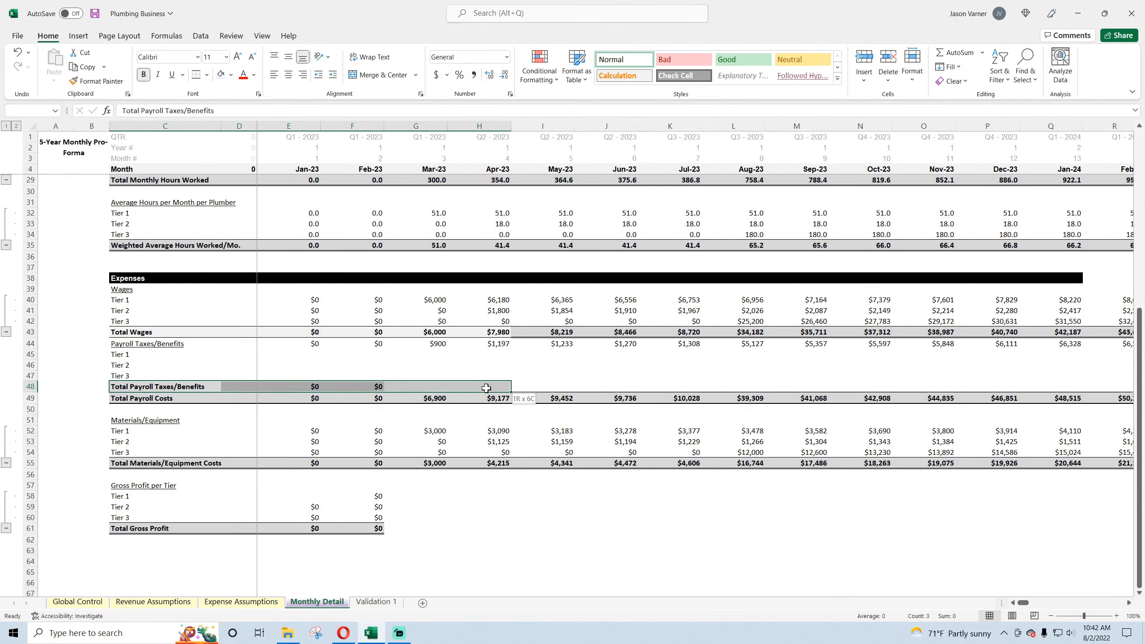
pyautogui.click(221, 75)
pyautogui.click(196, 74)
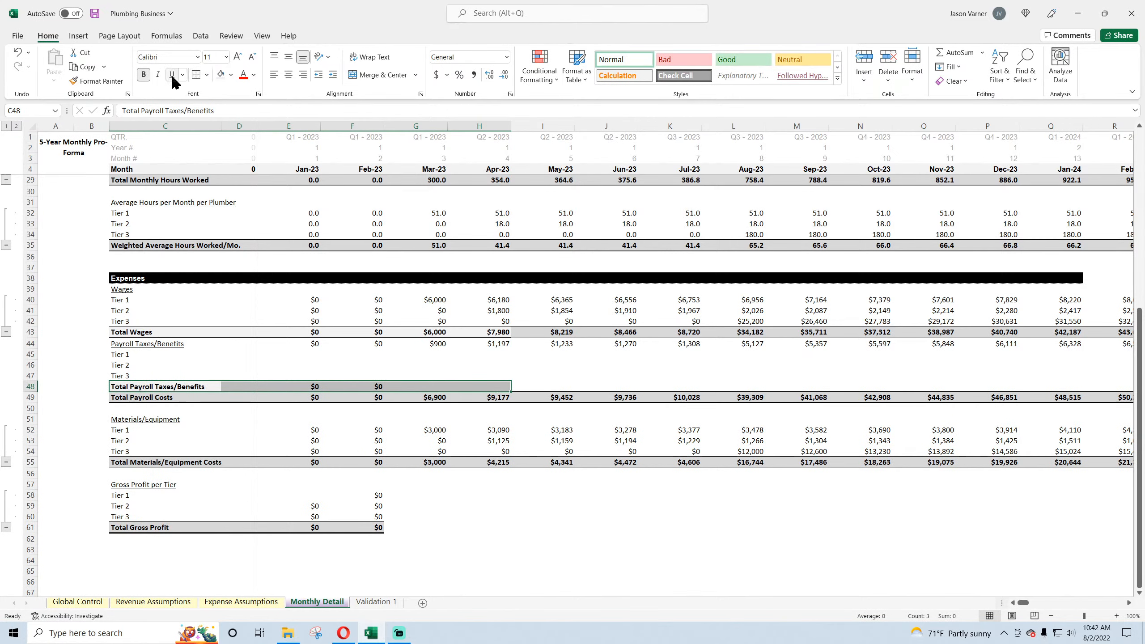
pyautogui.click(53, 313)
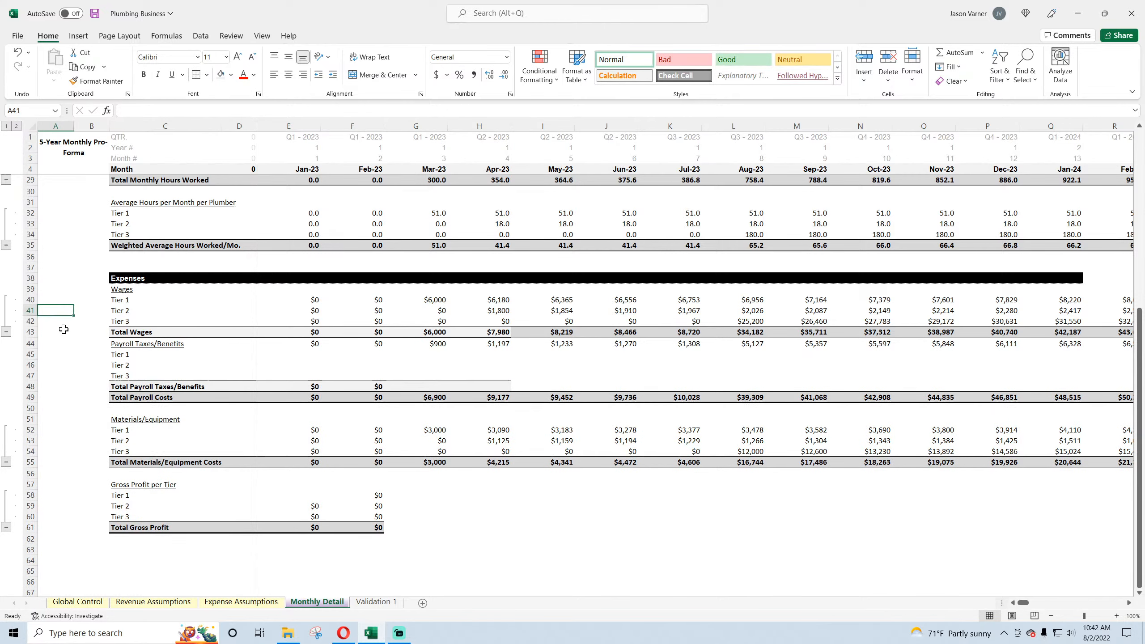
# - Move the payroll tax formula from E44 to E45 and make it =E40*'Expense Assumptions'!$D31 for Tier 1
pyautogui.click(137, 396)
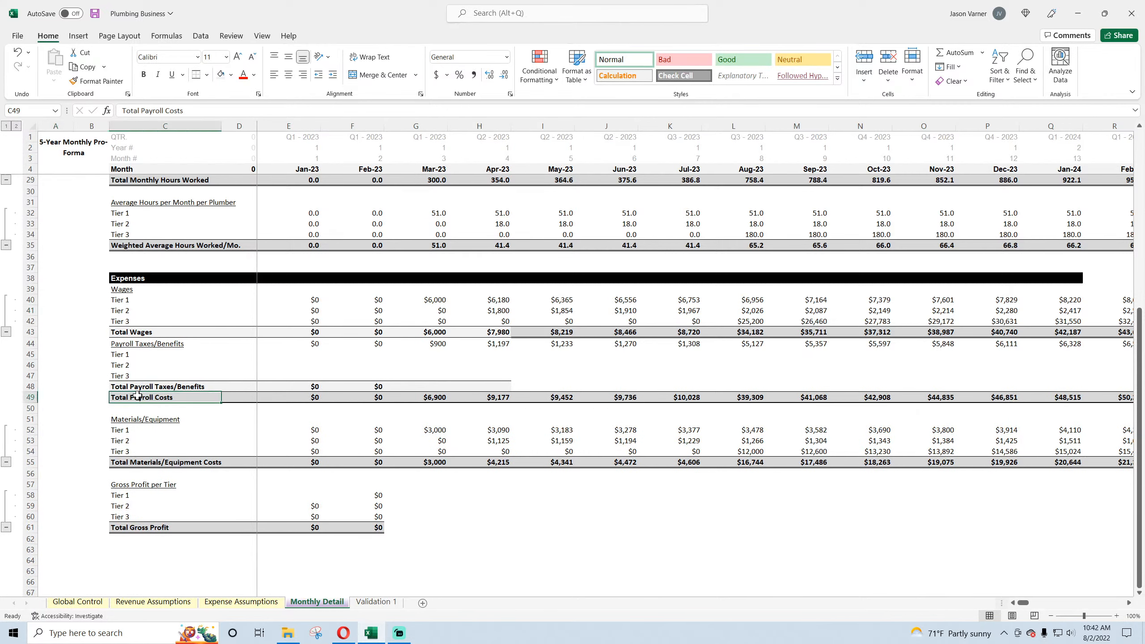
pyautogui.click(302, 399)
pyautogui.click(306, 344)
pyautogui.moveTo(306, 347); pyautogui.dragTo(316, 303)
pyautogui.doubleClick(306, 352)
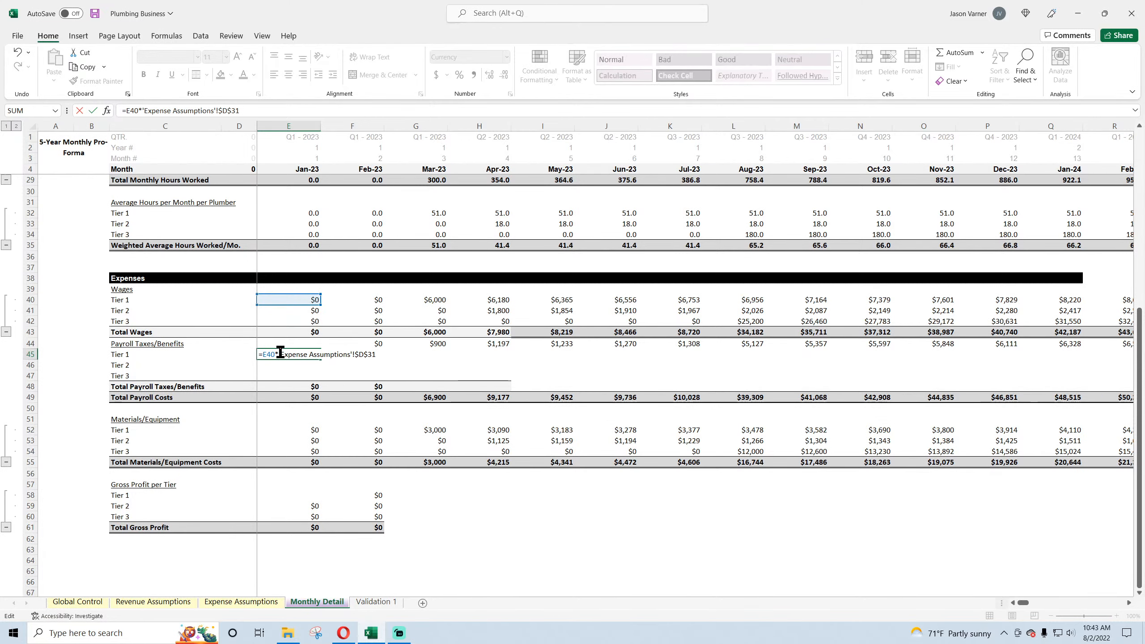
pyautogui.moveTo(279, 355); pyautogui.dragTo(536, 360)
pyautogui.press('BackSpace')
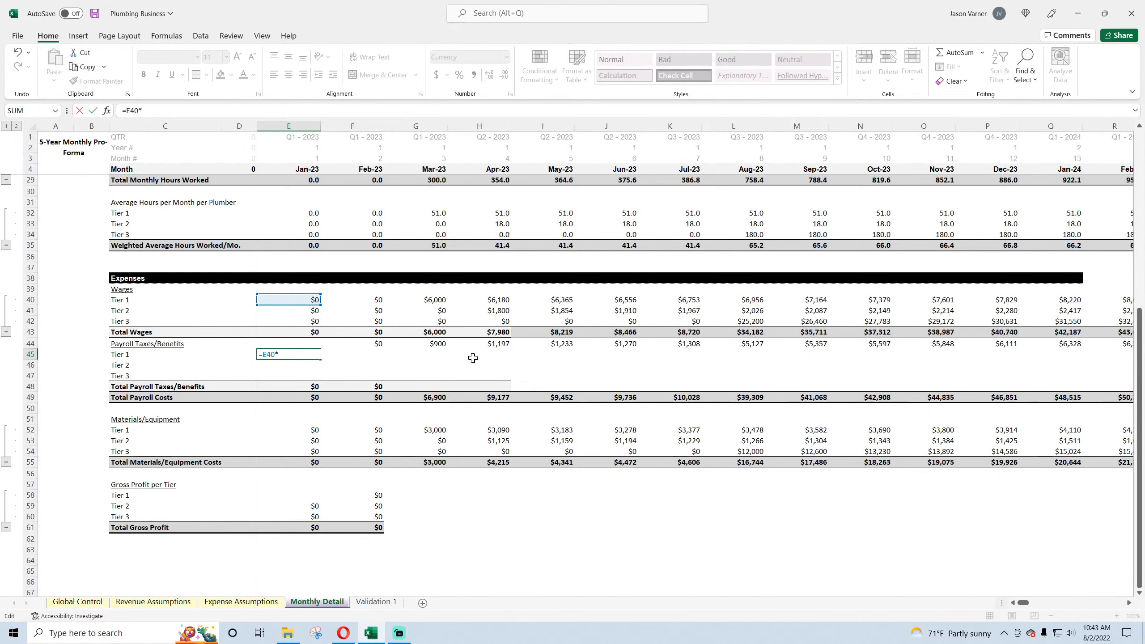
pyautogui.click(241, 601)
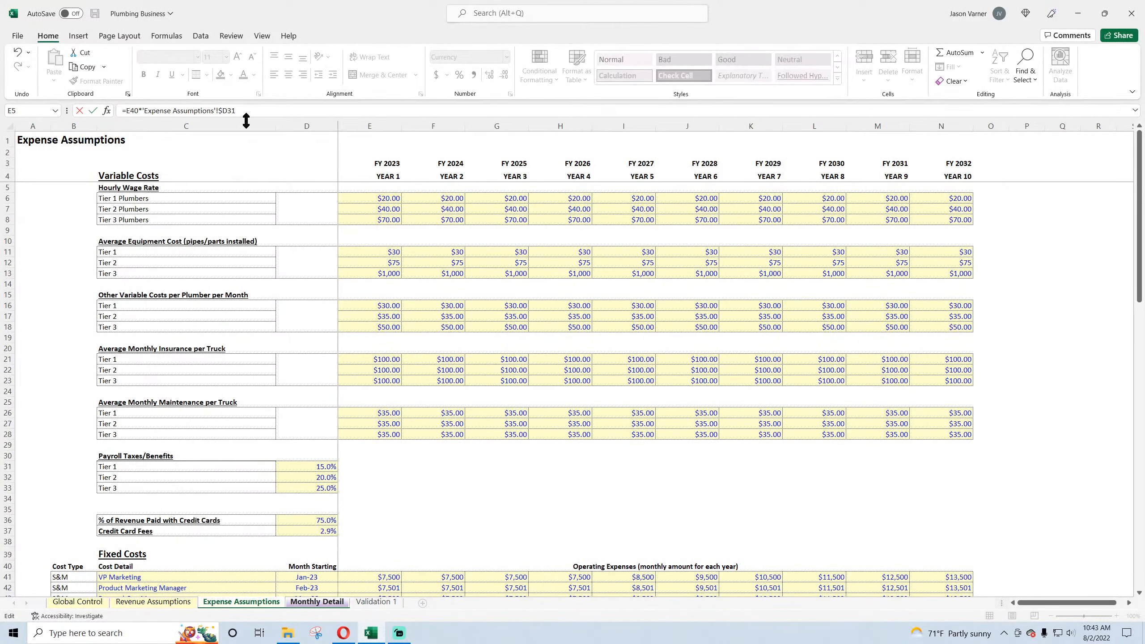
pyautogui.press('Return')
# - Fill the E45 payroll tax formula down to E47 and across to column L, and clear E44:P44 by filling blank E44 right
pyautogui.click(316, 355)
pyautogui.moveTo(320, 359); pyautogui.dragTo(763, 381)
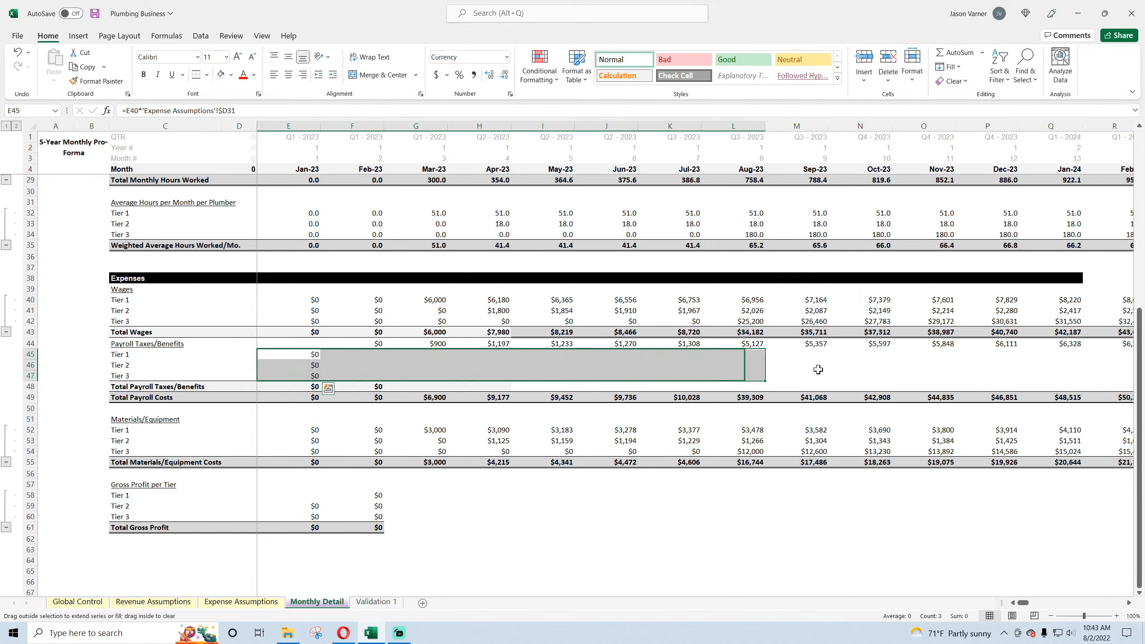
pyautogui.click(300, 344)
pyautogui.moveTo(321, 348); pyautogui.dragTo(1015, 346)
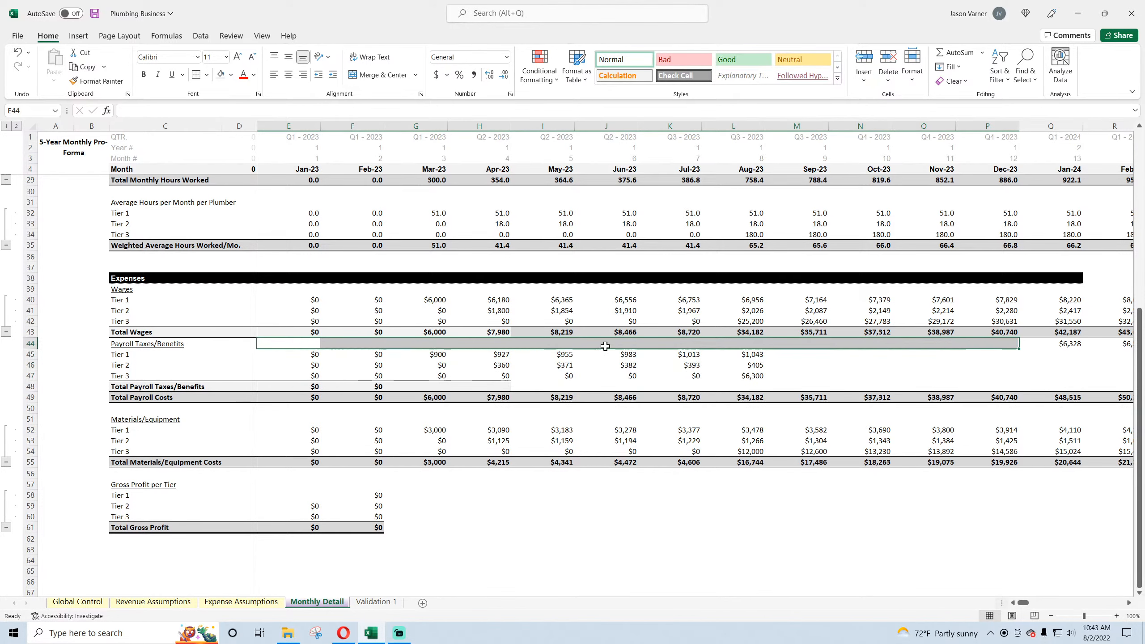
# - Fill the Total Payroll Taxes/Benefits sum from E48 across to N48 and check the range it sums in K48
pyautogui.click(311, 388)
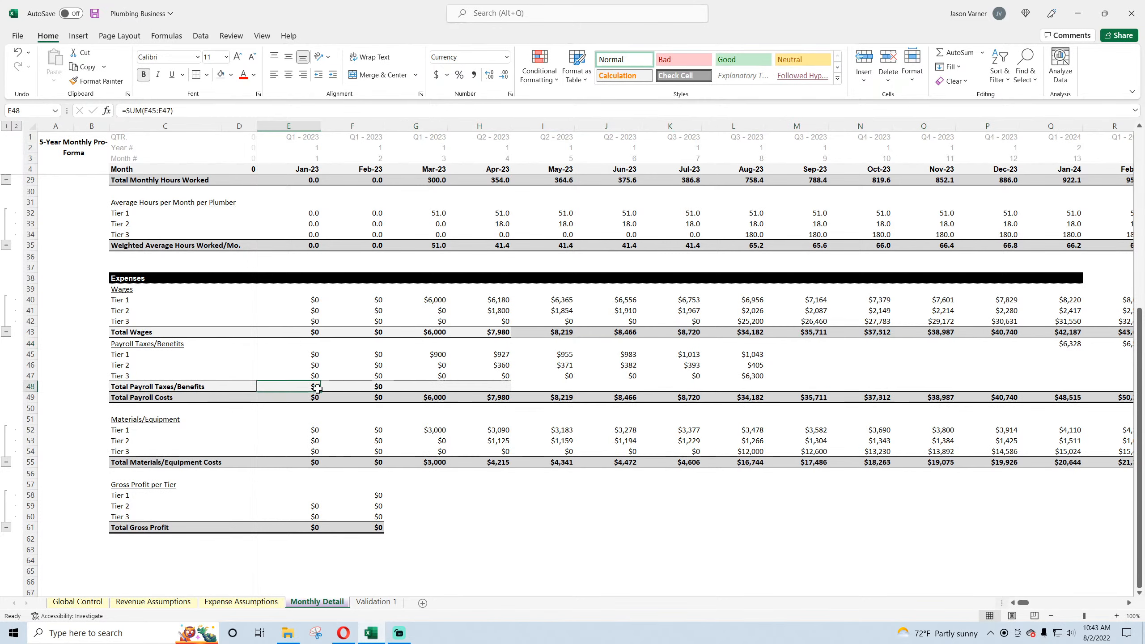
pyautogui.moveTo(320, 391); pyautogui.dragTo(881, 388)
pyautogui.doubleClick(678, 387)
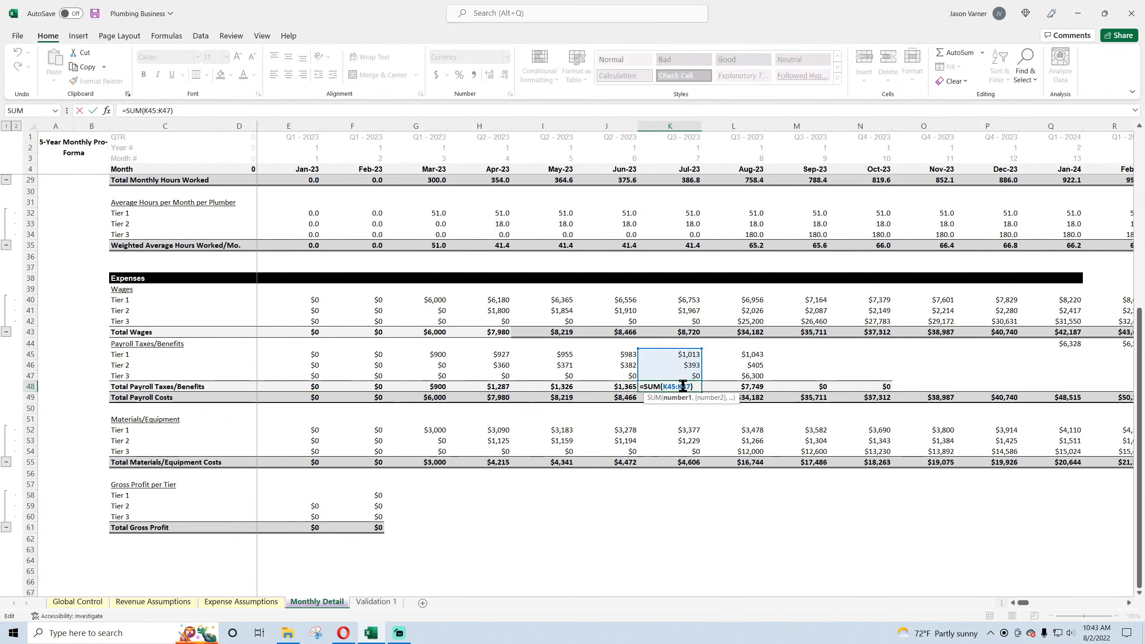
pyautogui.press('Return')
# - Correct Total Payroll Costs in E49 to =E43+E48 and fill it across to O49
pyautogui.doubleClick(293, 397)
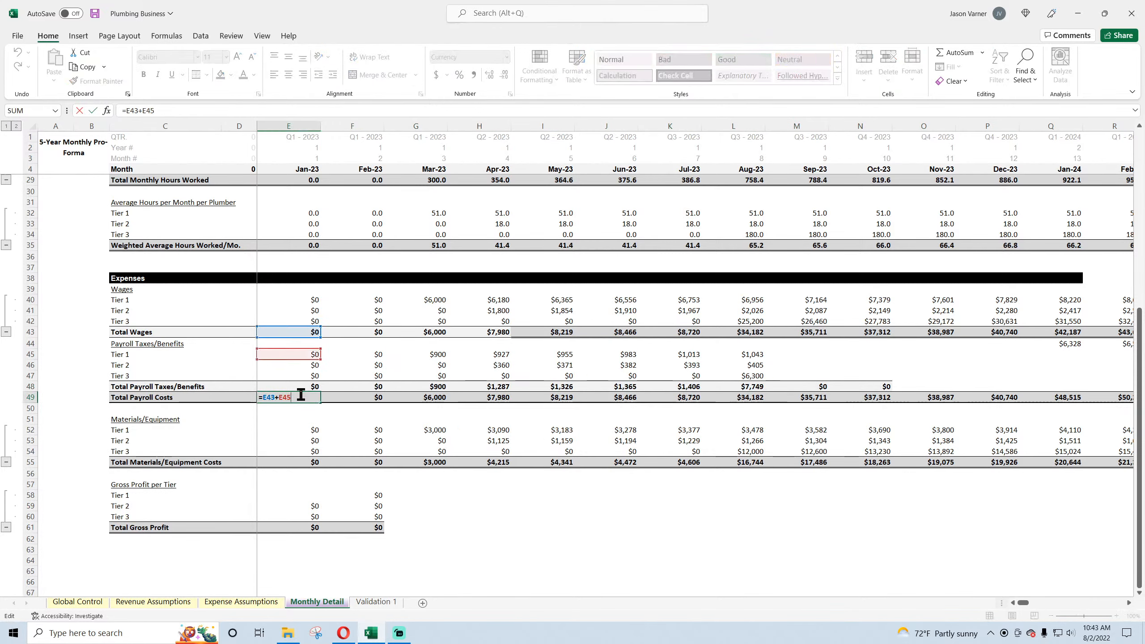
pyautogui.moveTo(314, 361); pyautogui.dragTo(947, 400)
pyautogui.hotkey('ctrl', 'Return')
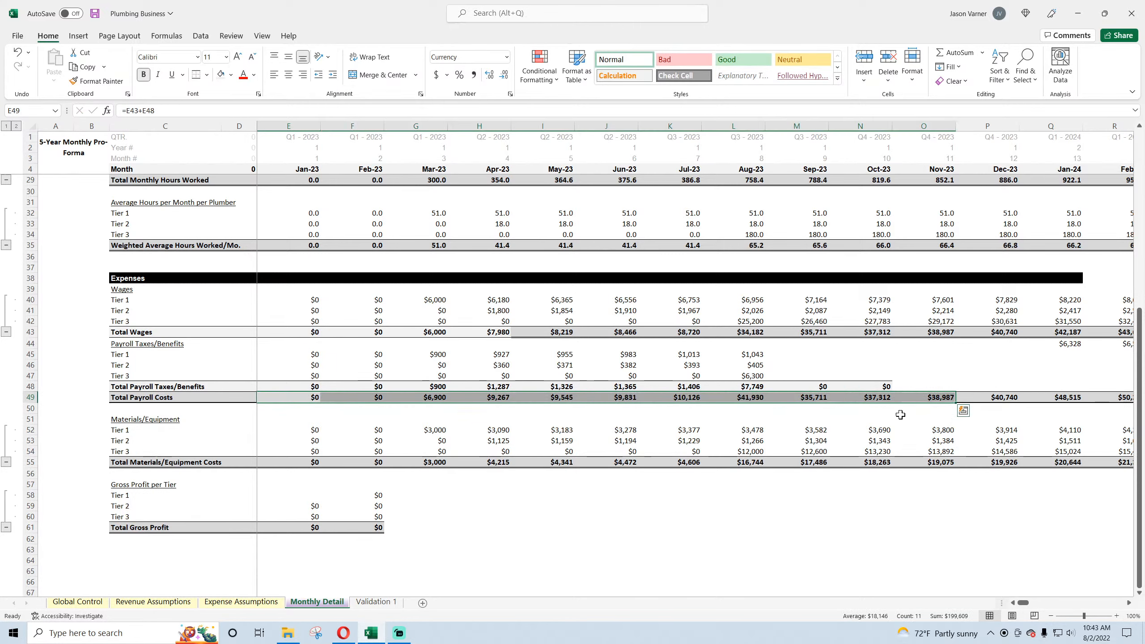
# - Fill the Expenses block L38:L55 right through Dec-32 in column DT, and save the workbook
pyautogui.click(748, 307)
pyautogui.moveTo(749, 277); pyautogui.dragTo(750, 463)
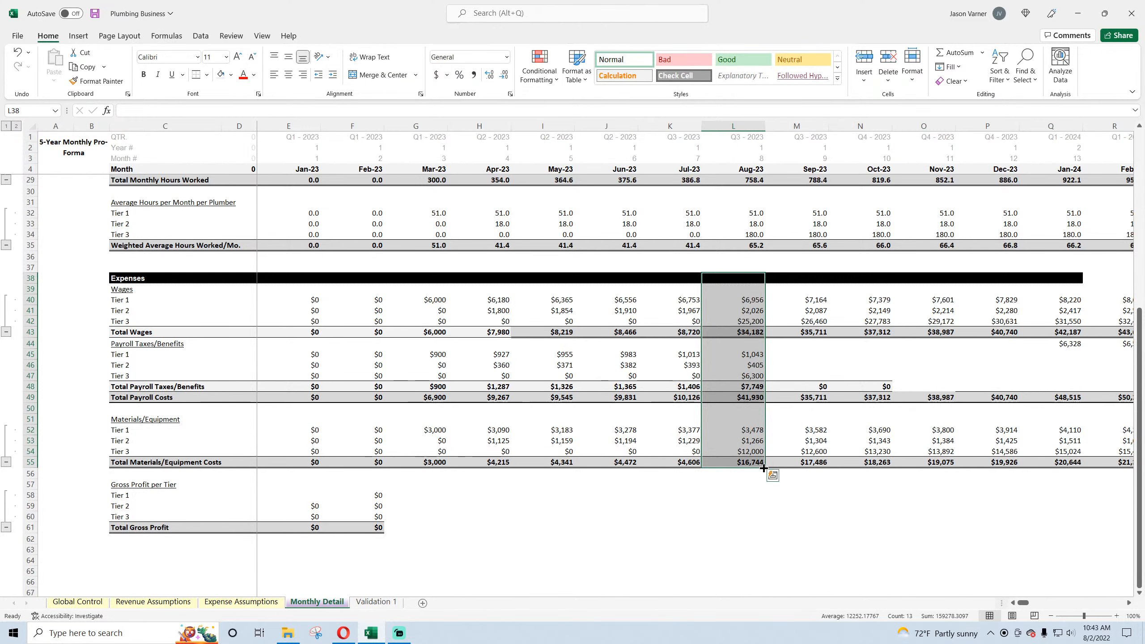
pyautogui.moveTo(765, 468); pyautogui.dragTo(1078, 451)
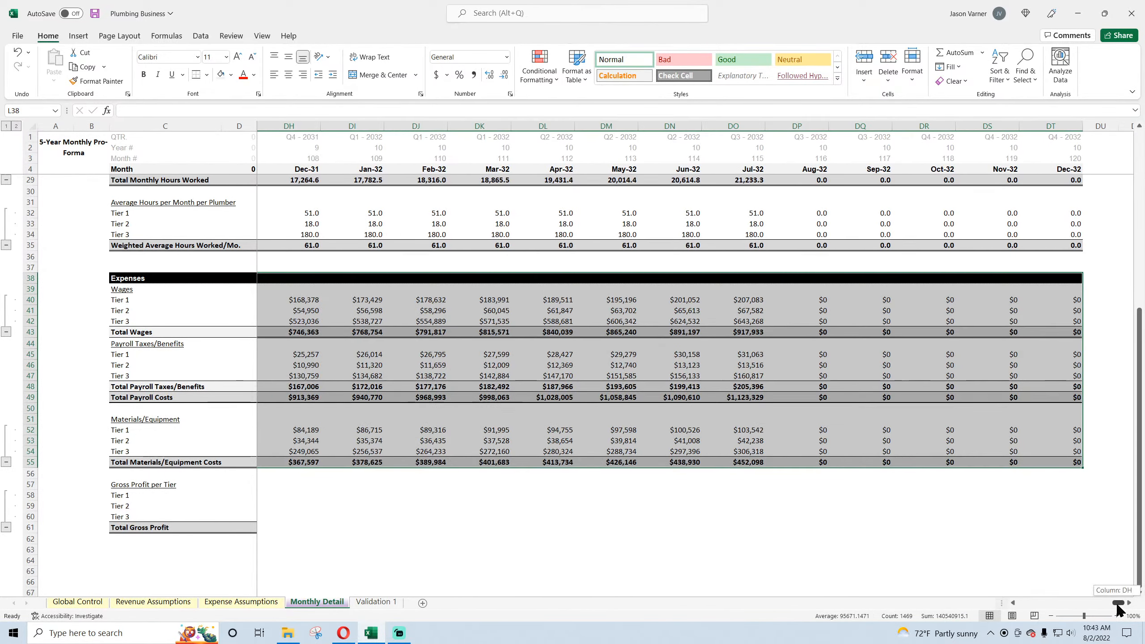
pyautogui.moveTo(1119, 602); pyautogui.dragTo(1015, 612)
pyautogui.click(797, 549)
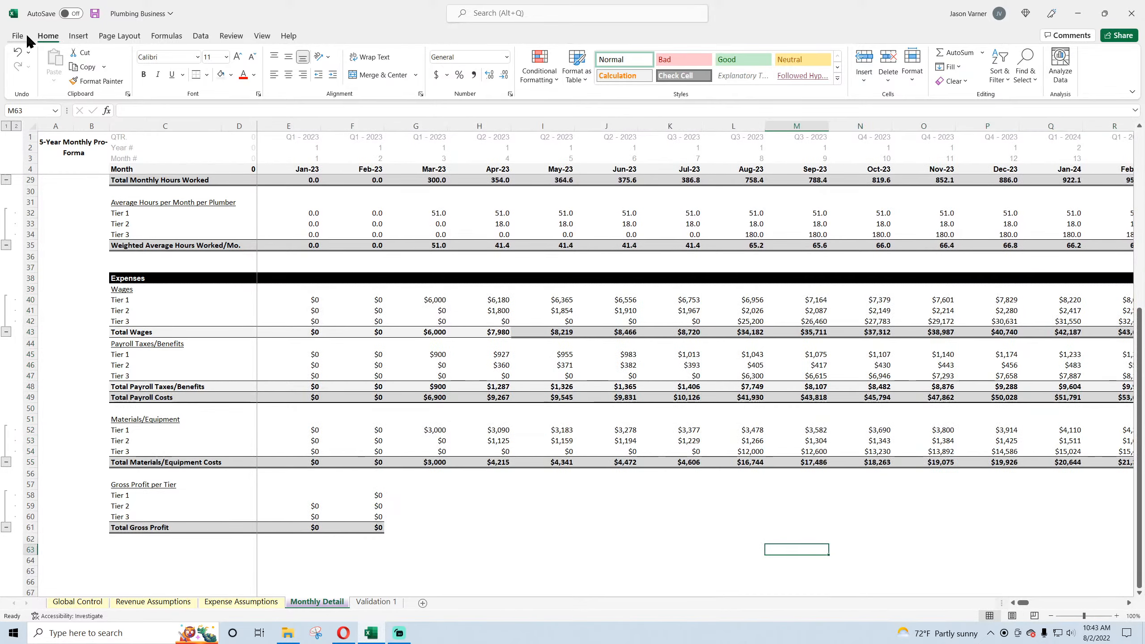
# - Check the Jul-23 Tier 1 wage formula in K40 and the payroll tax formulas beneath it in column K
pyautogui.click(688, 302)
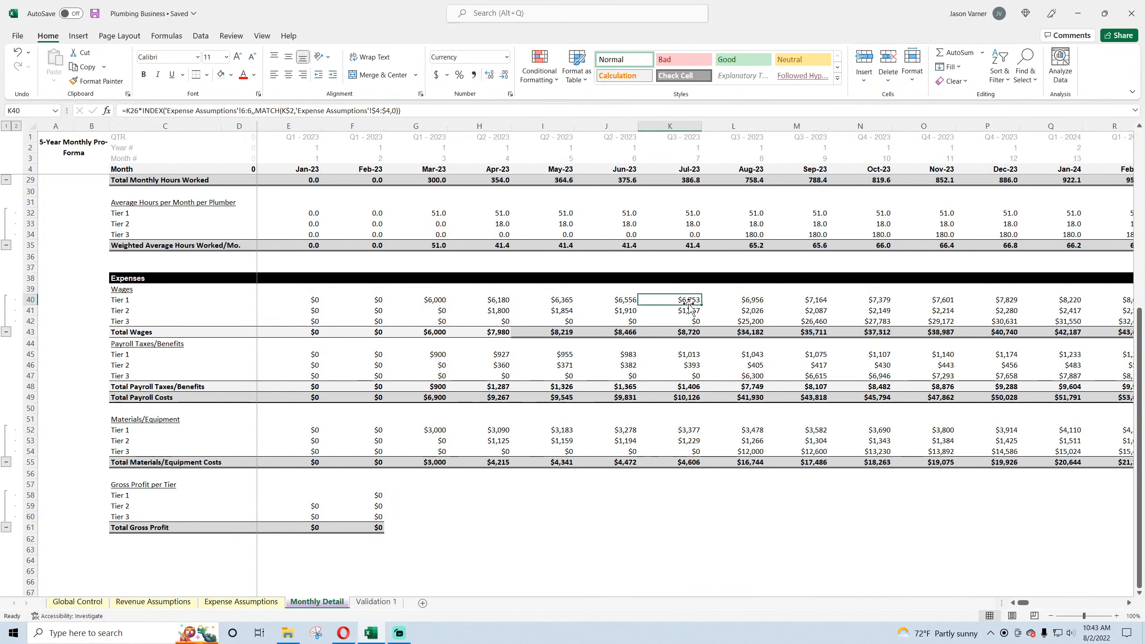
pyautogui.doubleClick(688, 355)
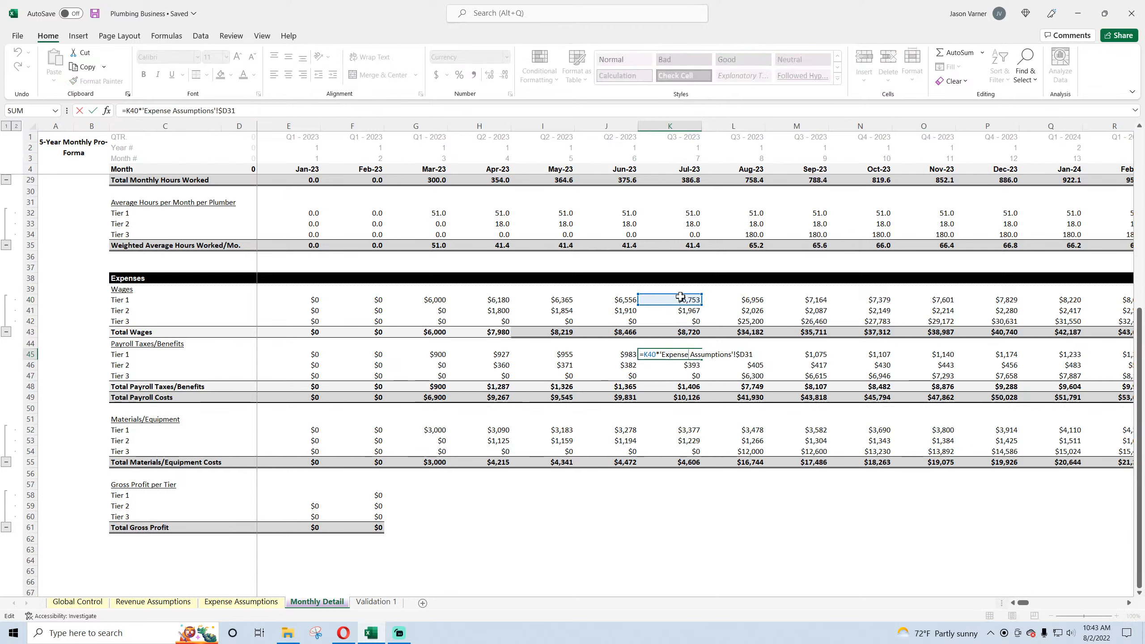
pyautogui.press('Escape')
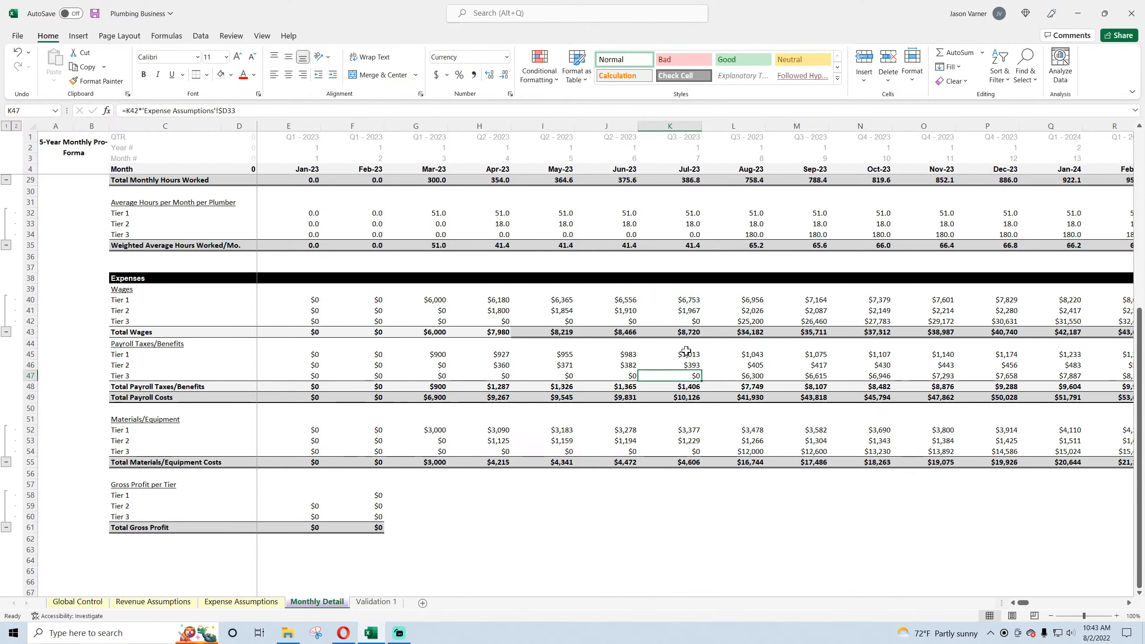
# - On the Expense Assumptions sheet, choose a border line style, apply a bottom border to the Payroll Taxes/Benefits heading in C30, and save the workbook
pyautogui.click(241, 602)
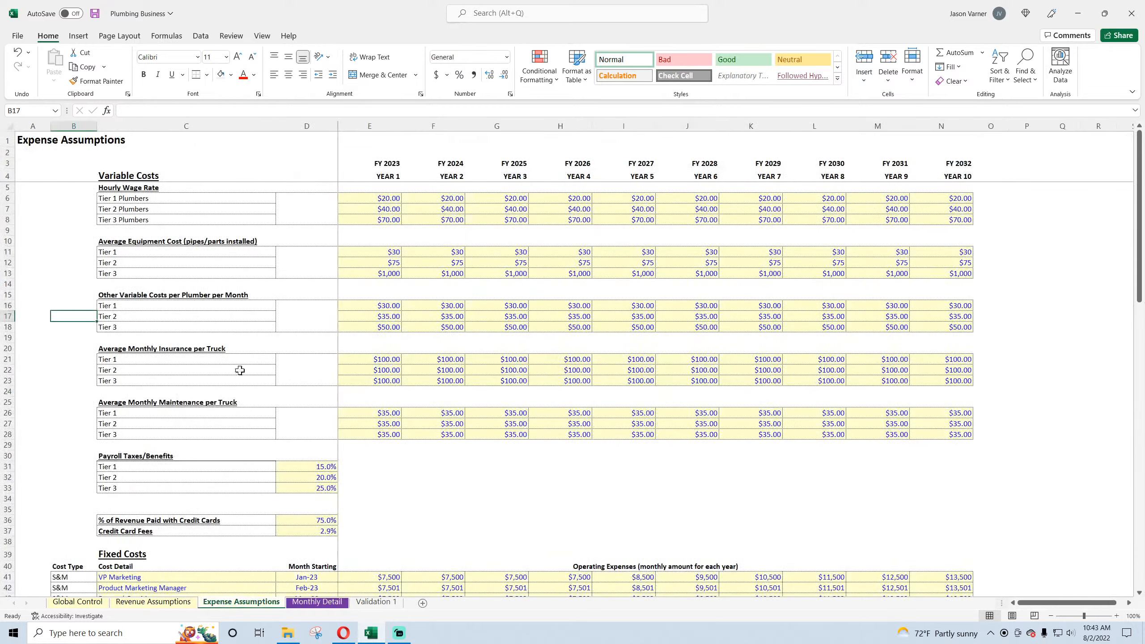
pyautogui.click(312, 467)
pyautogui.click(169, 455)
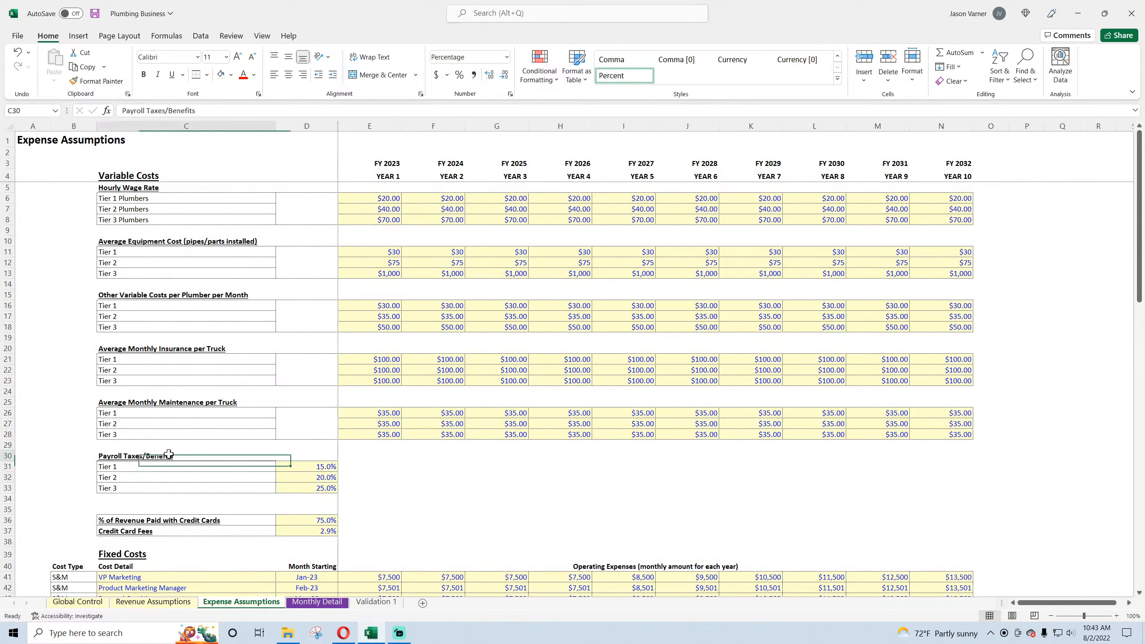
pyautogui.click(183, 74)
pyautogui.click(207, 74)
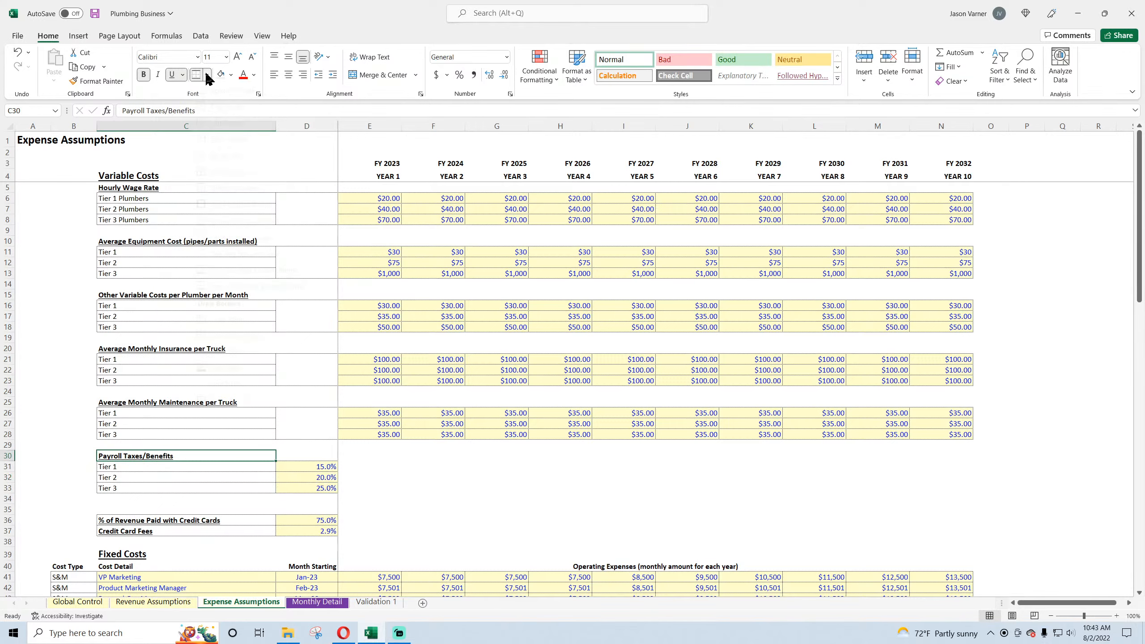
pyautogui.moveTo(251, 400)
pyautogui.click(343, 430)
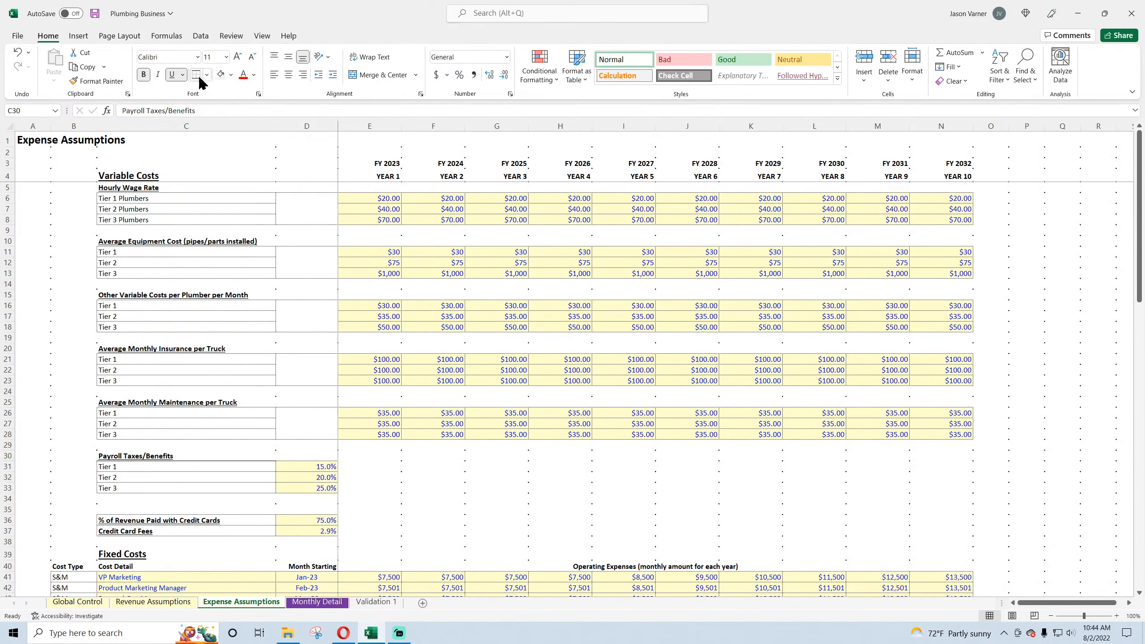
pyautogui.click(207, 76)
pyautogui.click(217, 108)
pyautogui.click(433, 434)
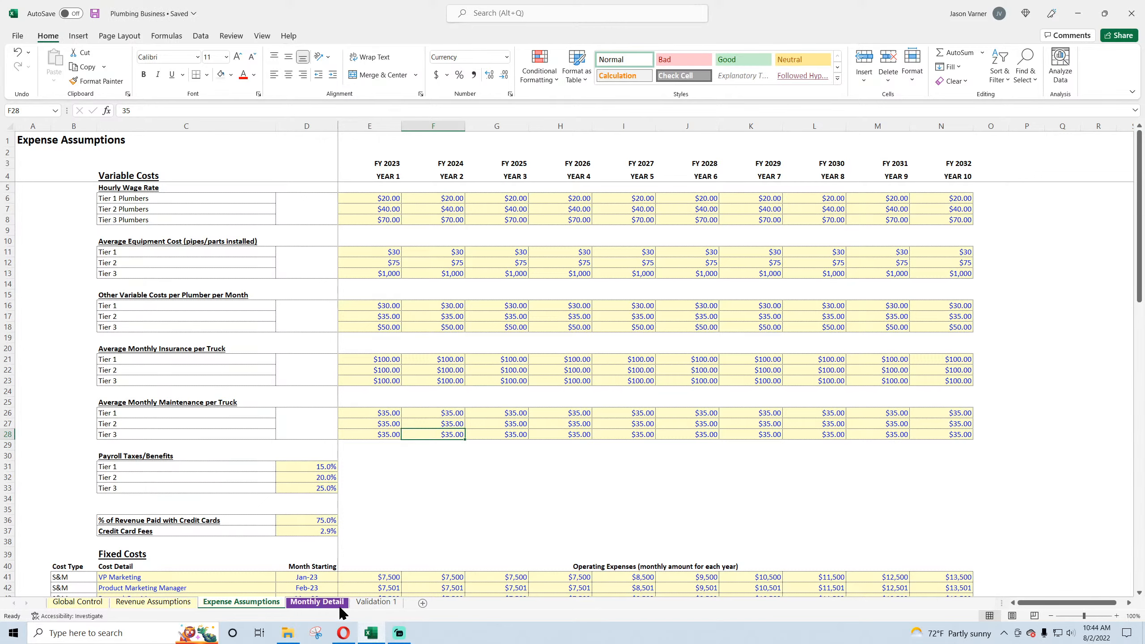
# - On the Monthly Detail sheet, check the Total Wages row and the tier wage formulas in the Jan-23 and Apr-23 columns
pyautogui.click(317, 603)
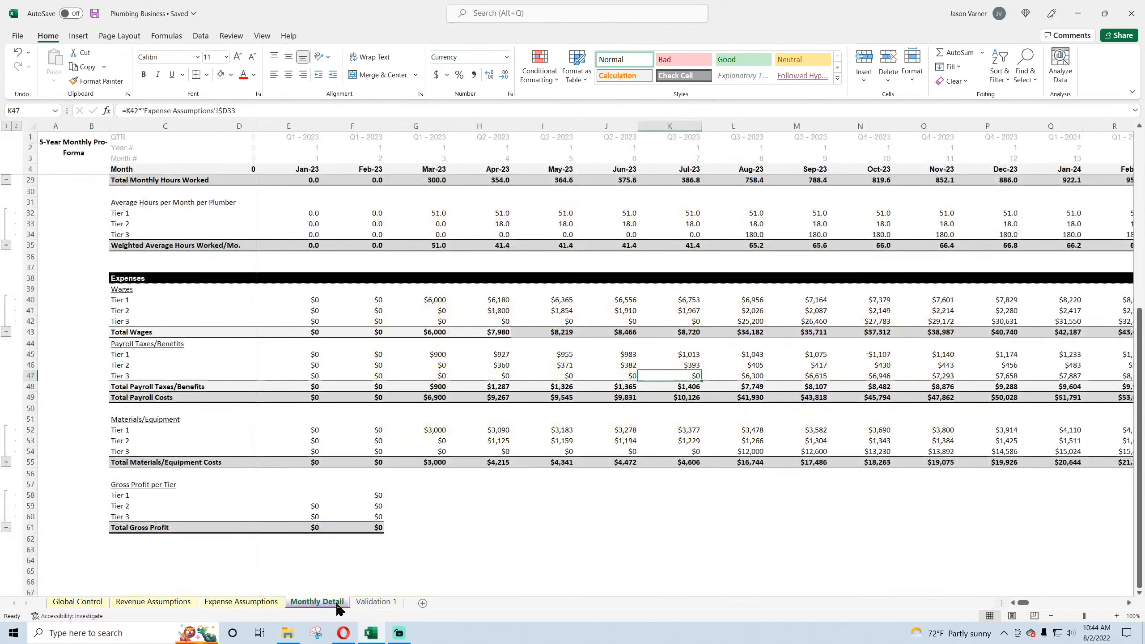
pyautogui.click(556, 332)
pyautogui.moveTo(575, 336); pyautogui.dragTo(284, 333)
pyautogui.click(593, 496)
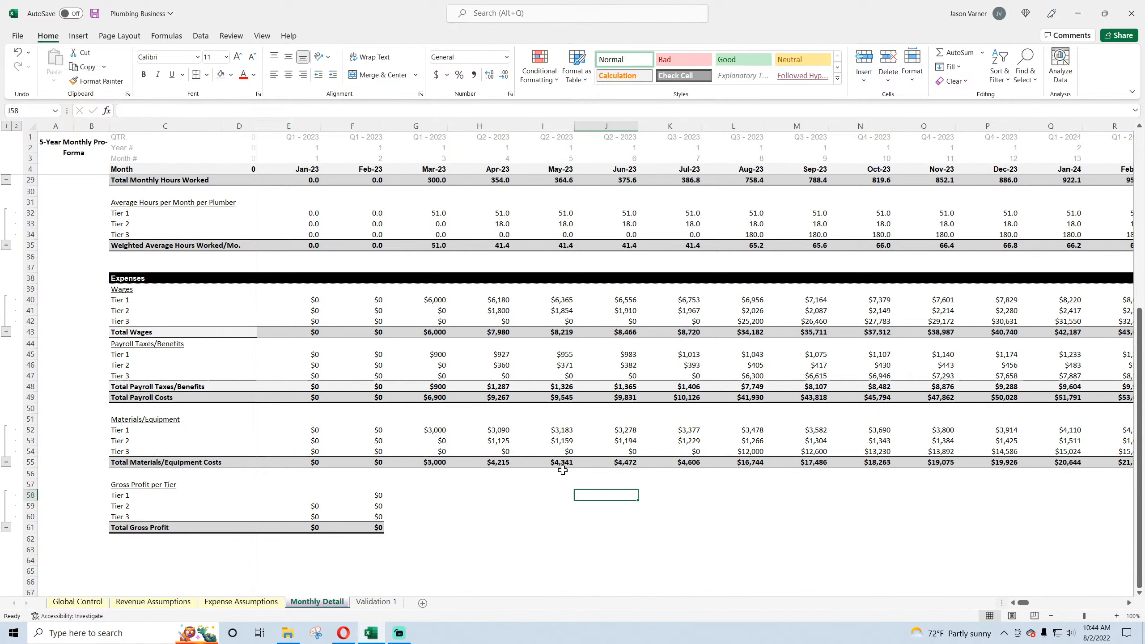
pyautogui.doubleClick(303, 335)
pyautogui.click(306, 300)
pyautogui.click(307, 311)
pyautogui.click(309, 320)
pyautogui.click(519, 313)
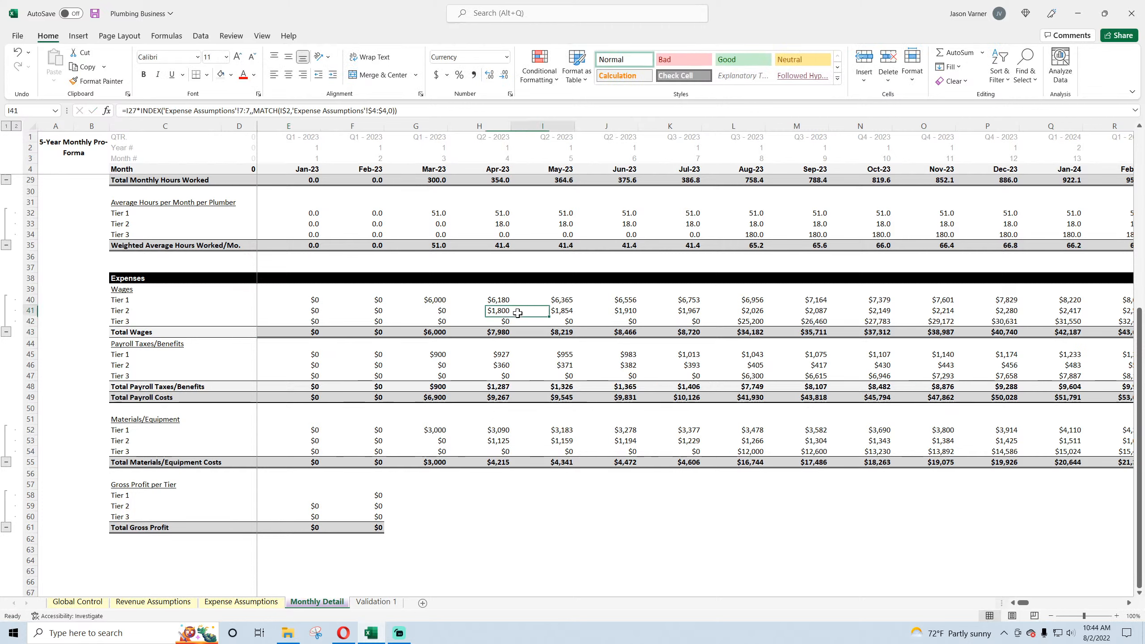
pyautogui.click(516, 329)
pyautogui.click(504, 320)
pyautogui.click(502, 311)
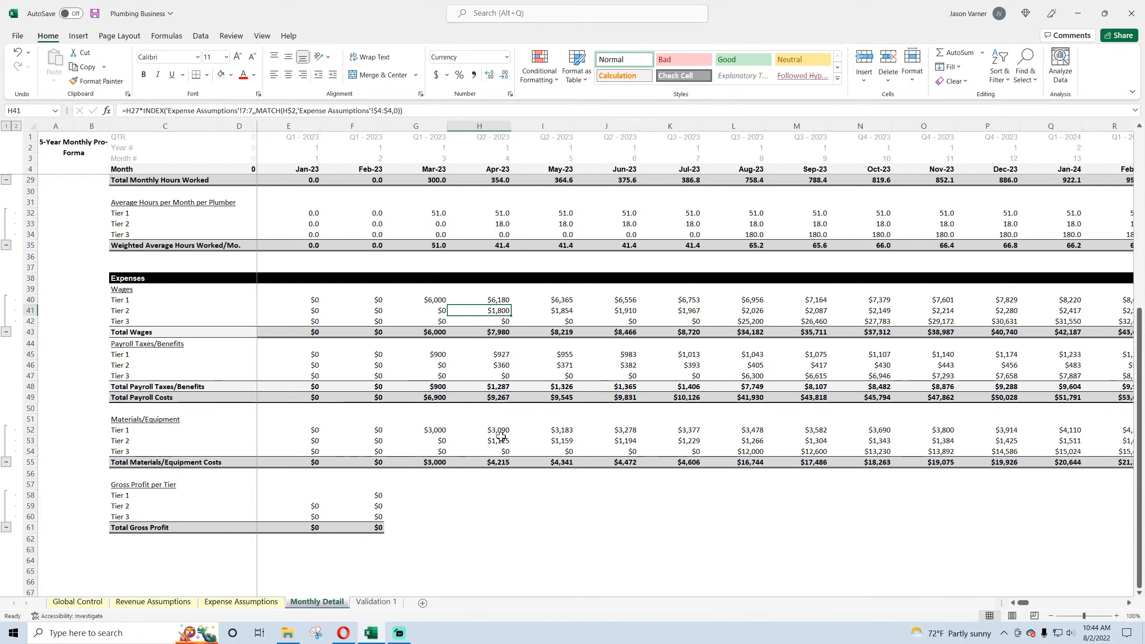
# - Replace the Tier 1 gross profit formula for Jan-23 in E58 with =E14-E40-E45-E52
pyautogui.click(310, 496)
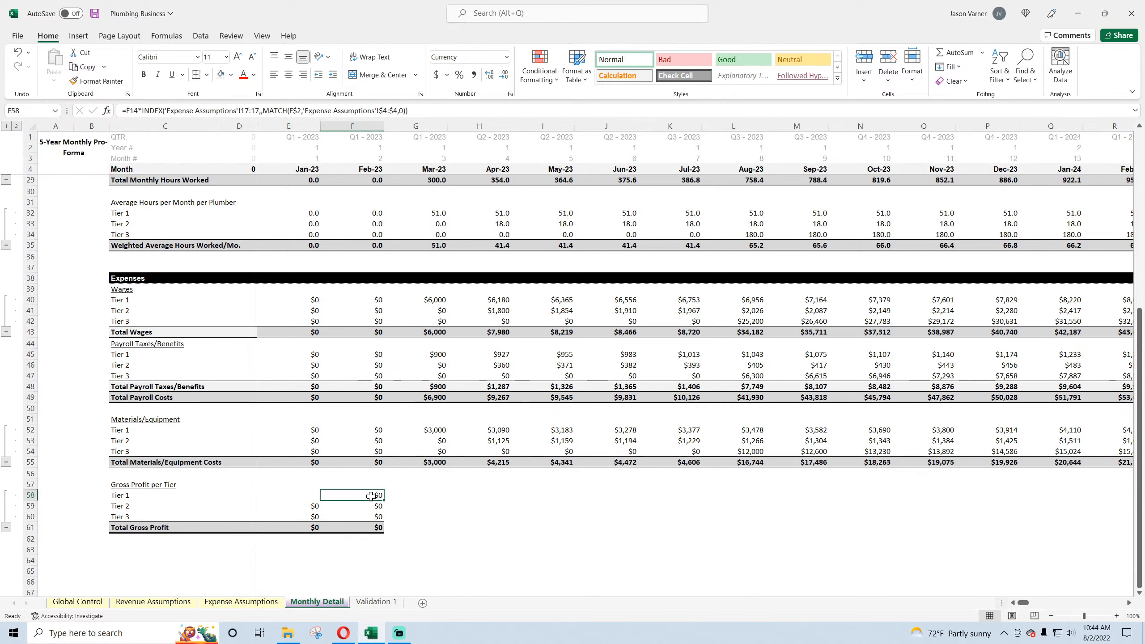
pyautogui.press('Delete')
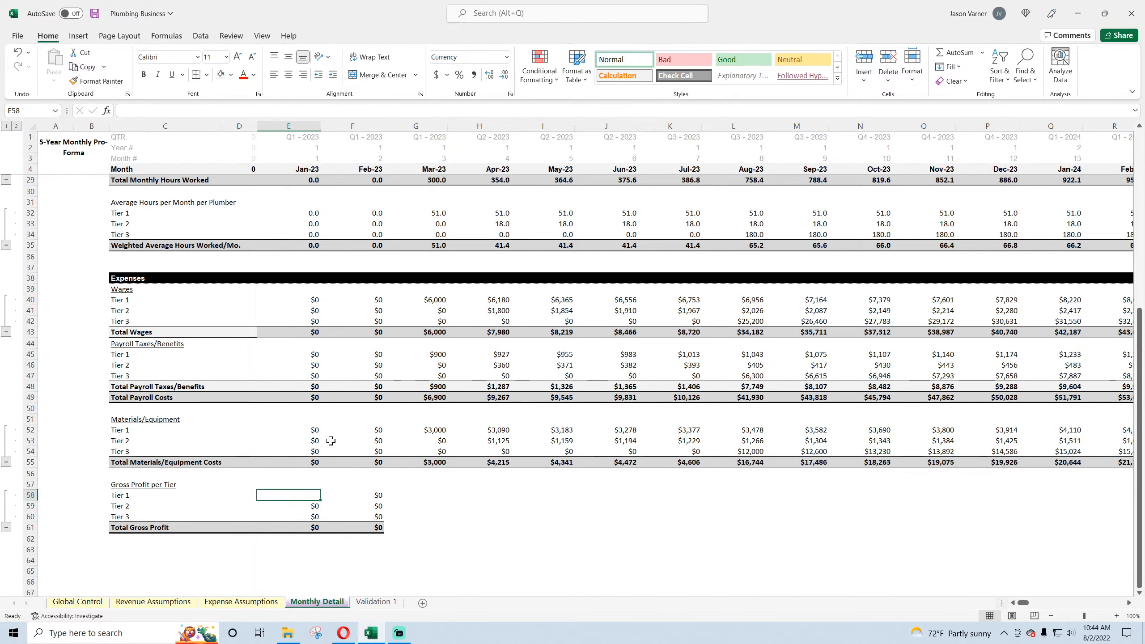
pyautogui.write('=')
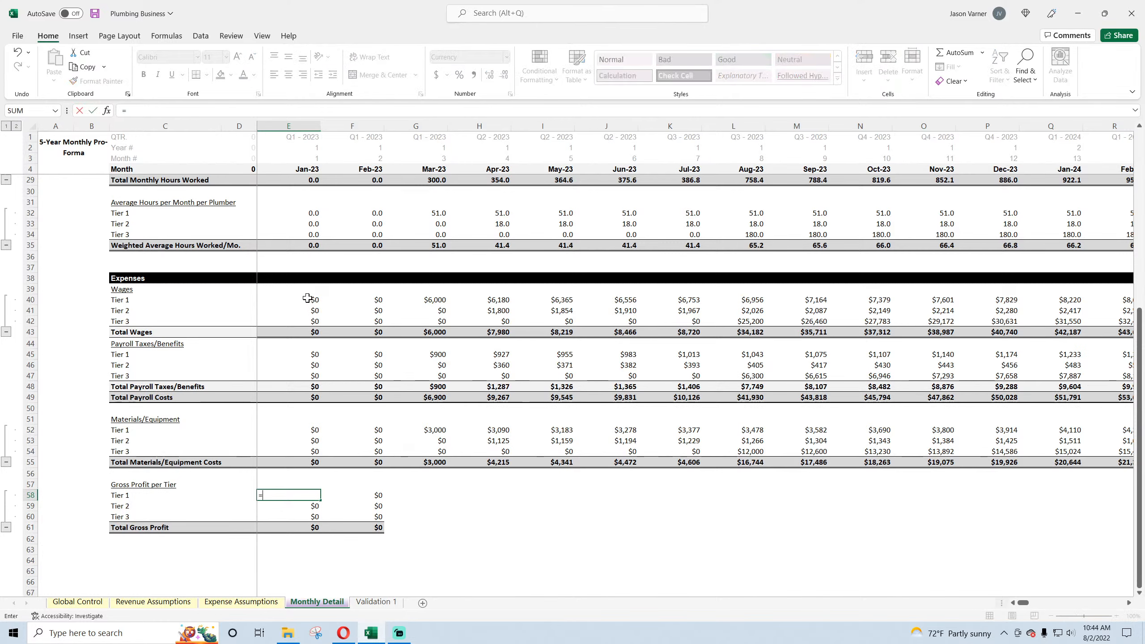
pyautogui.scroll(8, 308, 299)
pyautogui.click(309, 277)
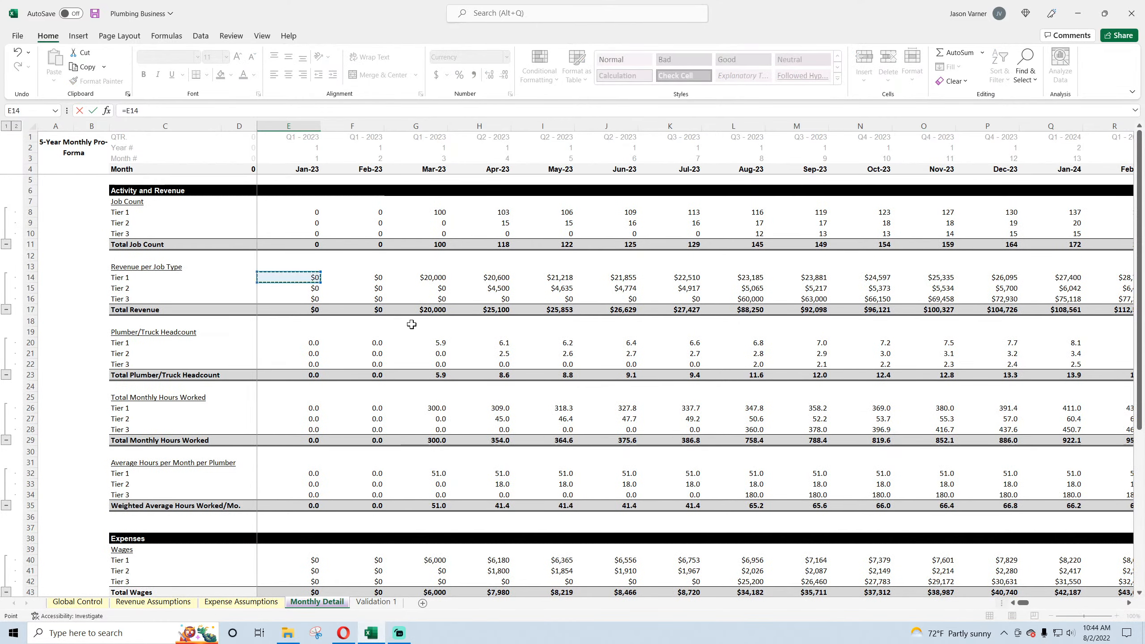
pyautogui.scroll(-7, 432, 430)
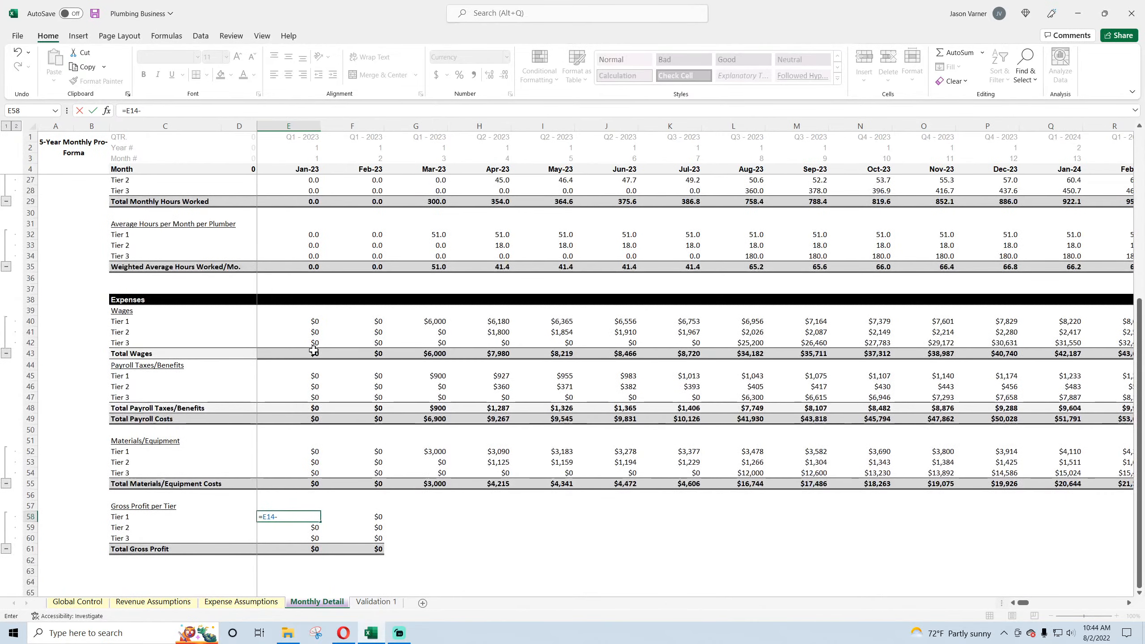
pyautogui.click(311, 321)
pyautogui.write('-E40-E45')
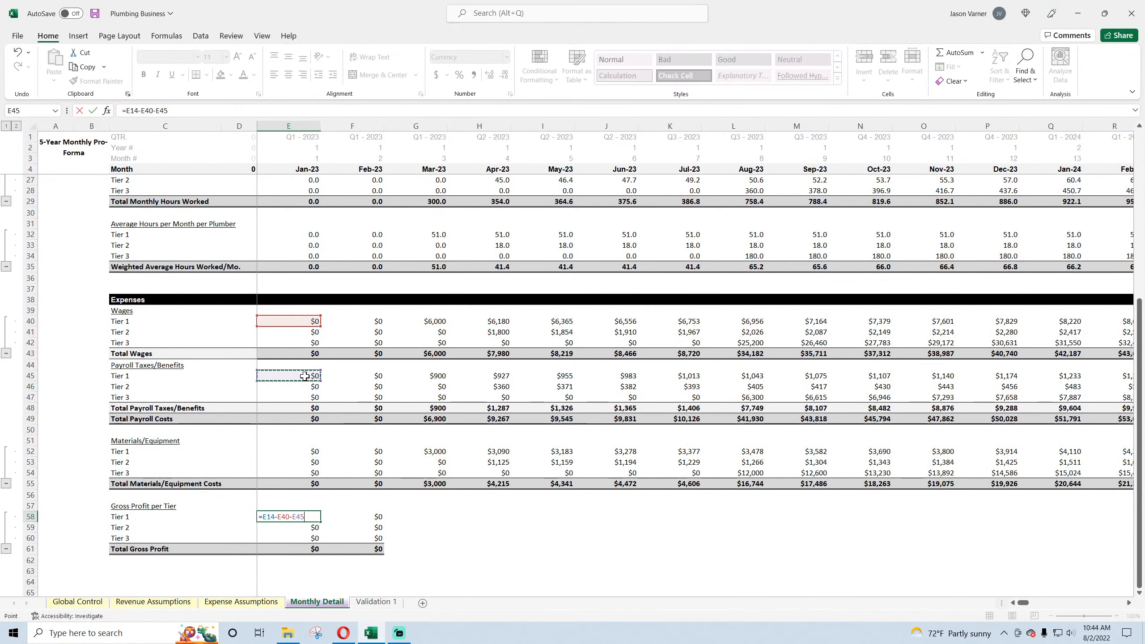
pyautogui.write('-')
pyautogui.click(305, 452)
pyautogui.press('Return')
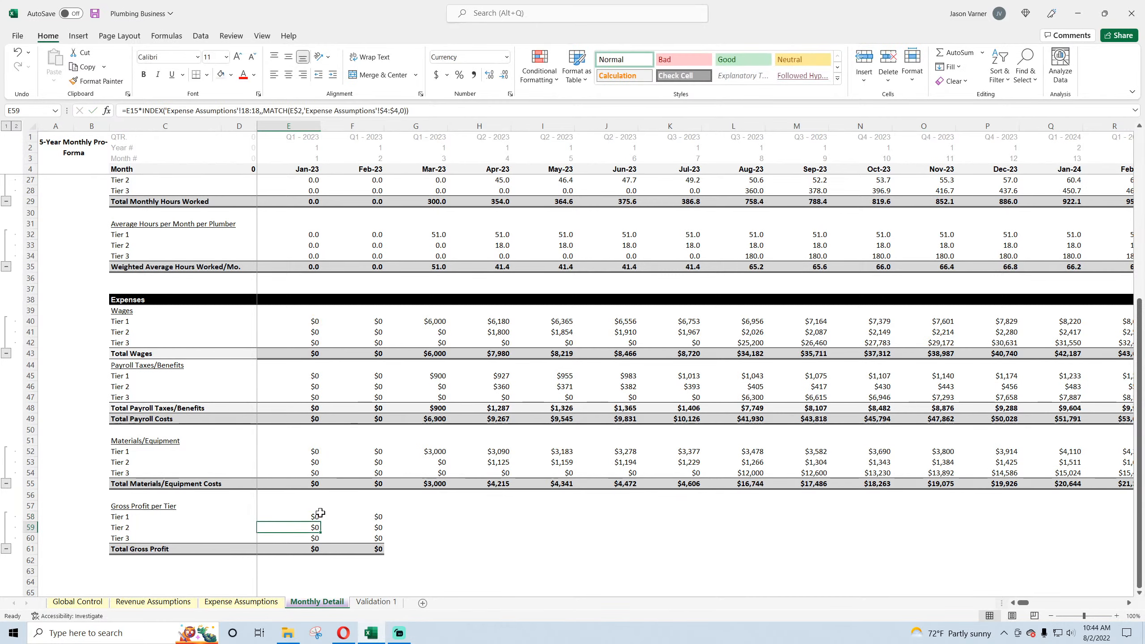
# - Fill the Tier 1 gross profit formula down to Tier 3, and fill the tiers and Total Gross Profit right through Dec-32 in column DT
pyautogui.press('Up')
pyautogui.moveTo(318, 544); pyautogui.dragTo(825, 543)
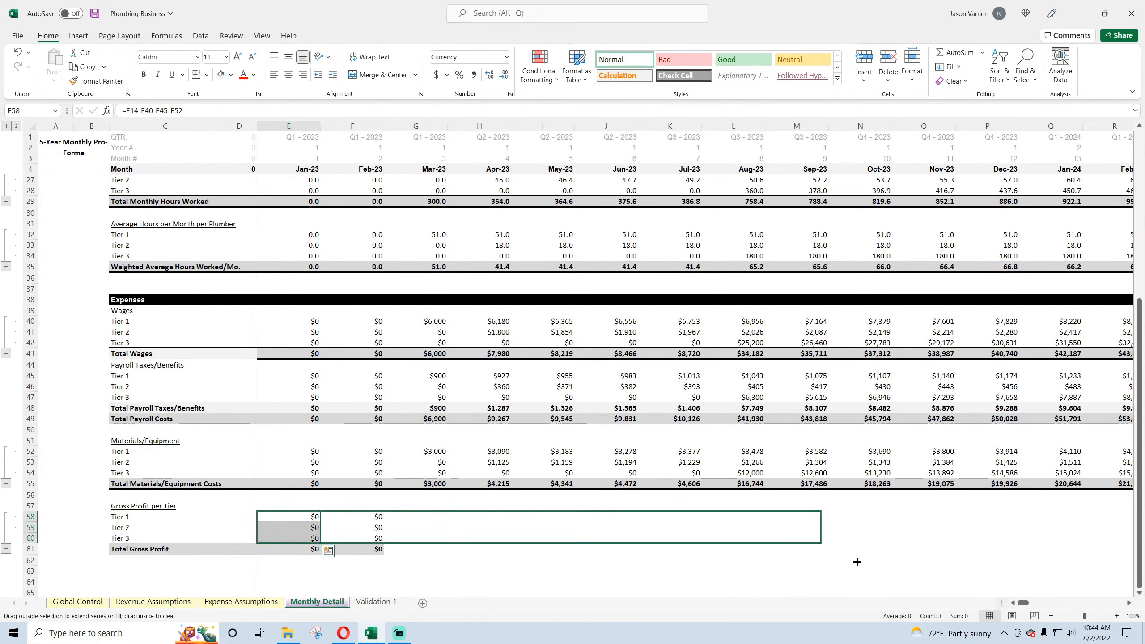
pyautogui.click(379, 549)
pyautogui.moveTo(386, 554); pyautogui.dragTo(889, 553)
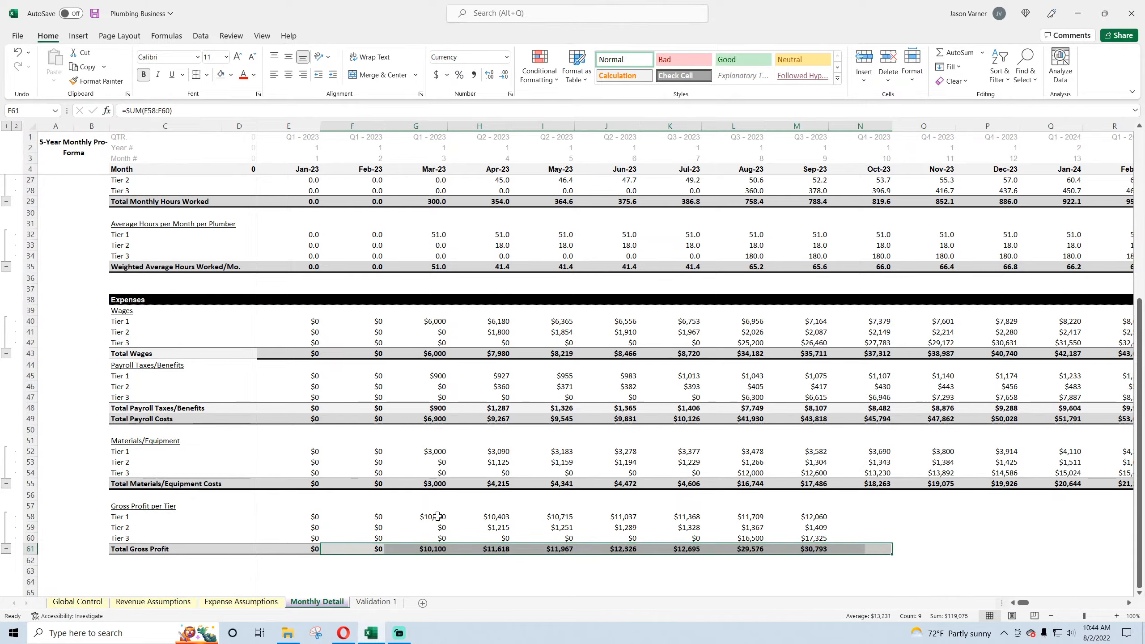
pyautogui.moveTo(433, 517); pyautogui.dragTo(1080, 557)
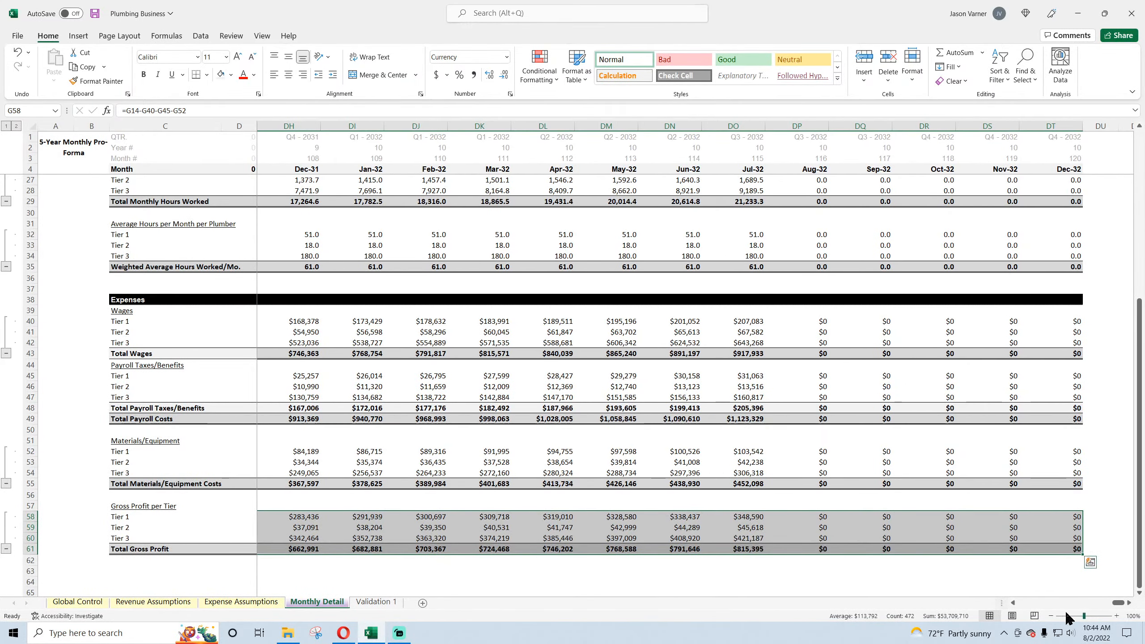
pyautogui.moveTo(1118, 604); pyautogui.dragTo(1021, 603)
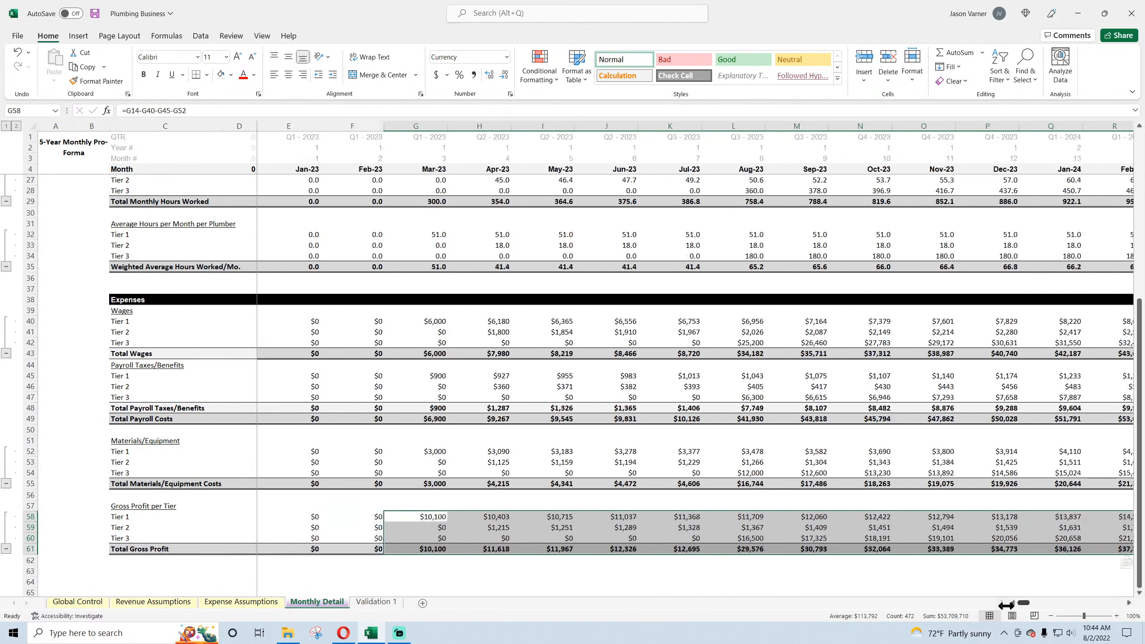
# - Enter the temporary check formula =I17-I49-I55 in I62, below the May-23 Total Gross Profit
pyautogui.click(531, 565)
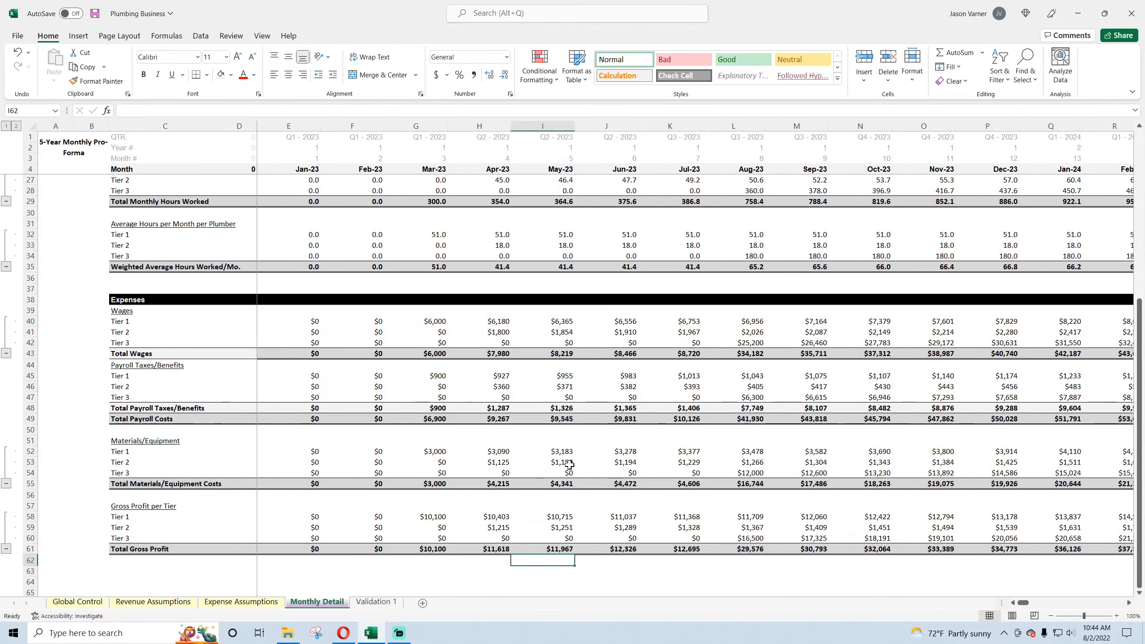
pyautogui.scroll(8, 569, 465)
pyautogui.write('=')
pyautogui.scroll(7, 579, 296)
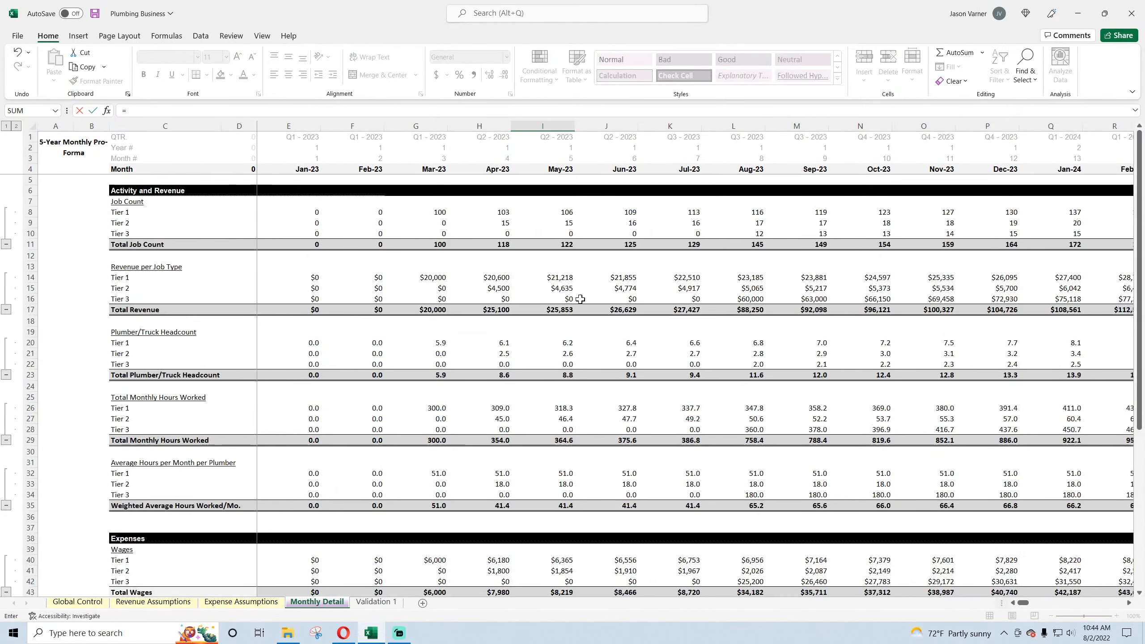
pyautogui.click(570, 311)
pyautogui.write('-')
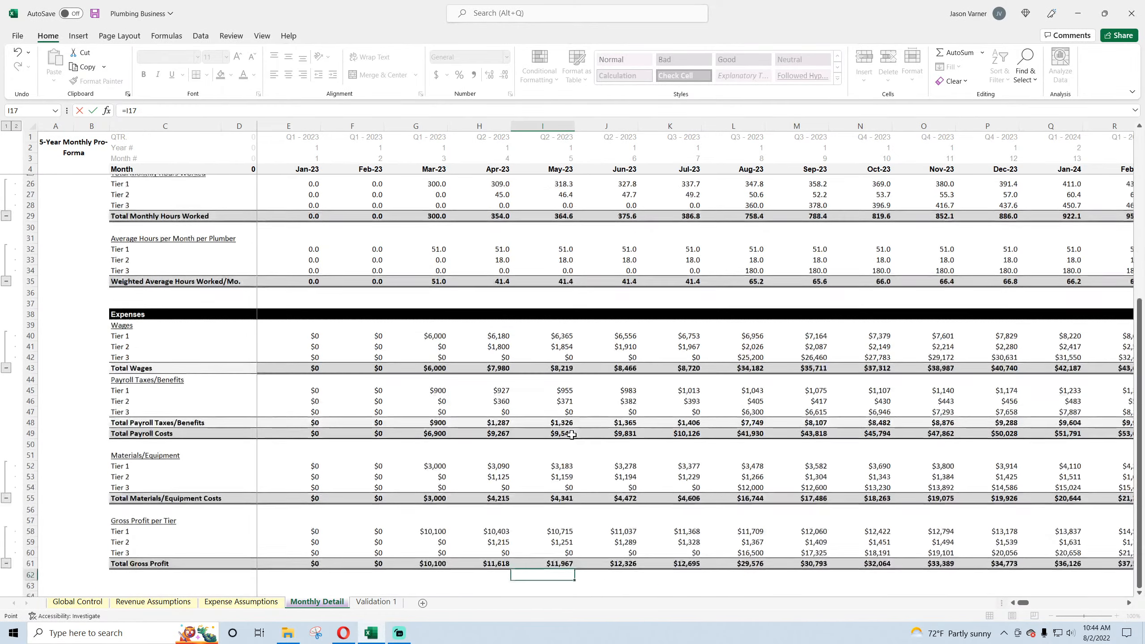
pyautogui.click(562, 356)
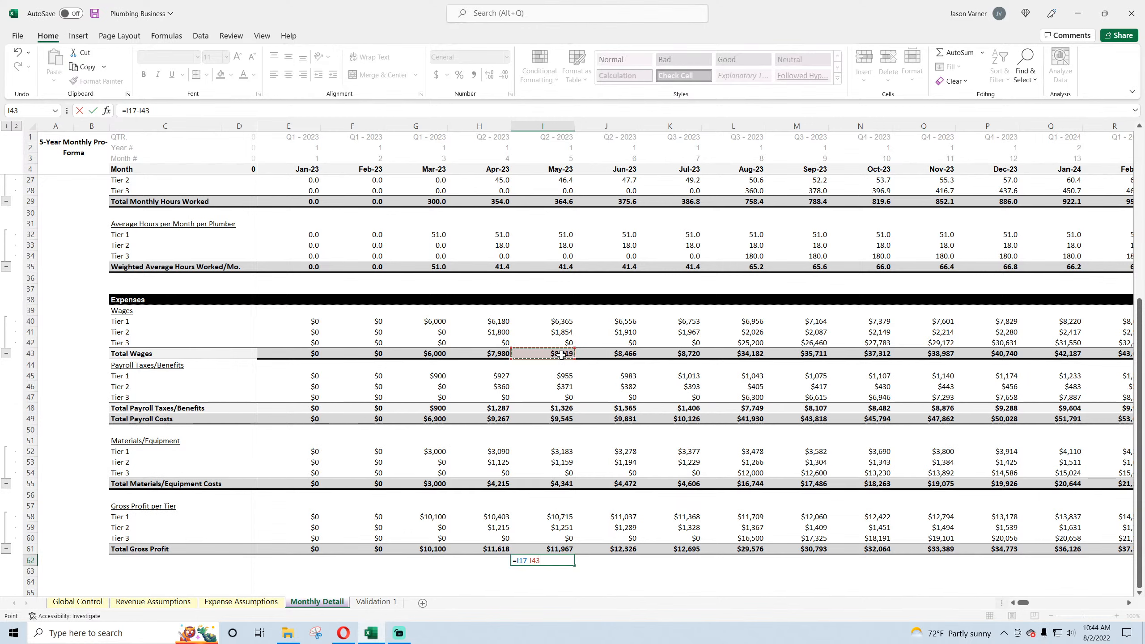
pyautogui.click(558, 419)
pyautogui.write('-')
pyautogui.click(560, 484)
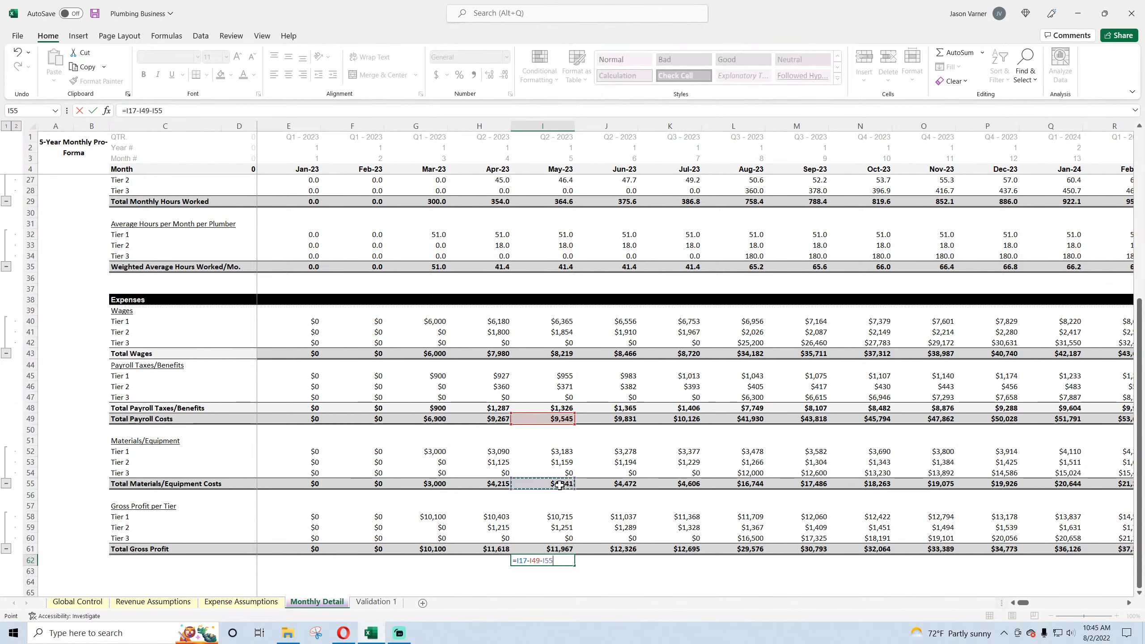
pyautogui.press('Return')
# - Fill the check formula across row 62 to compare it with Total Gross Profit, then clear I62:P62
pyautogui.click(563, 562)
pyautogui.moveTo(574, 571); pyautogui.dragTo(485, 561)
pyautogui.click(987, 560)
pyautogui.press('Delete')
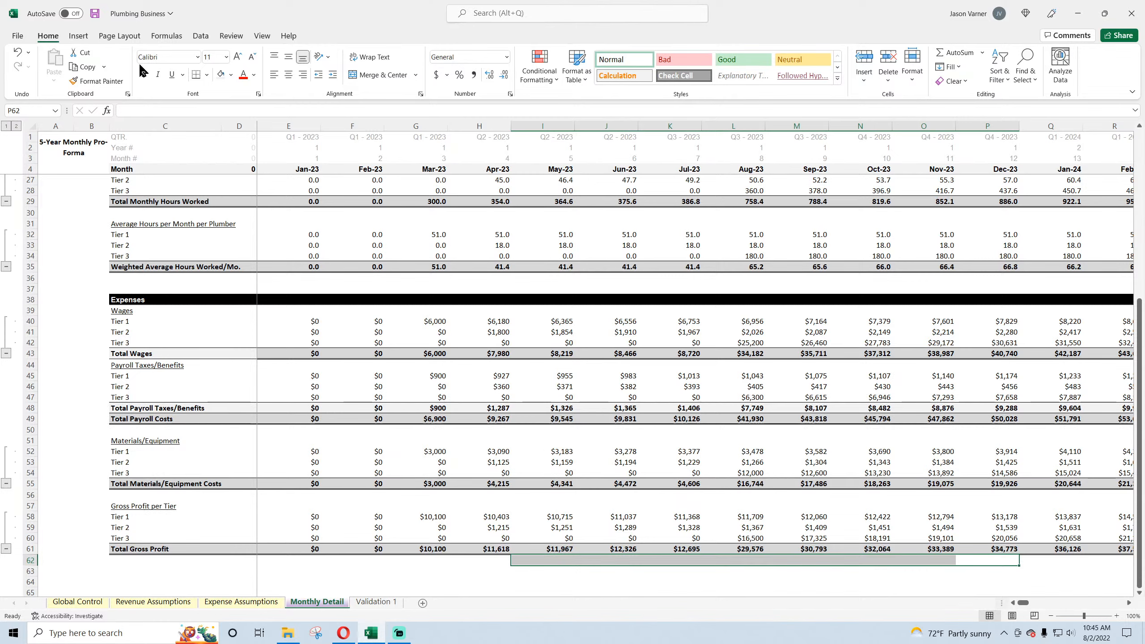
# - Save the workbook and enter the label GP% in C62, under Total Gross Profit
pyautogui.click(95, 13)
pyautogui.click(165, 560)
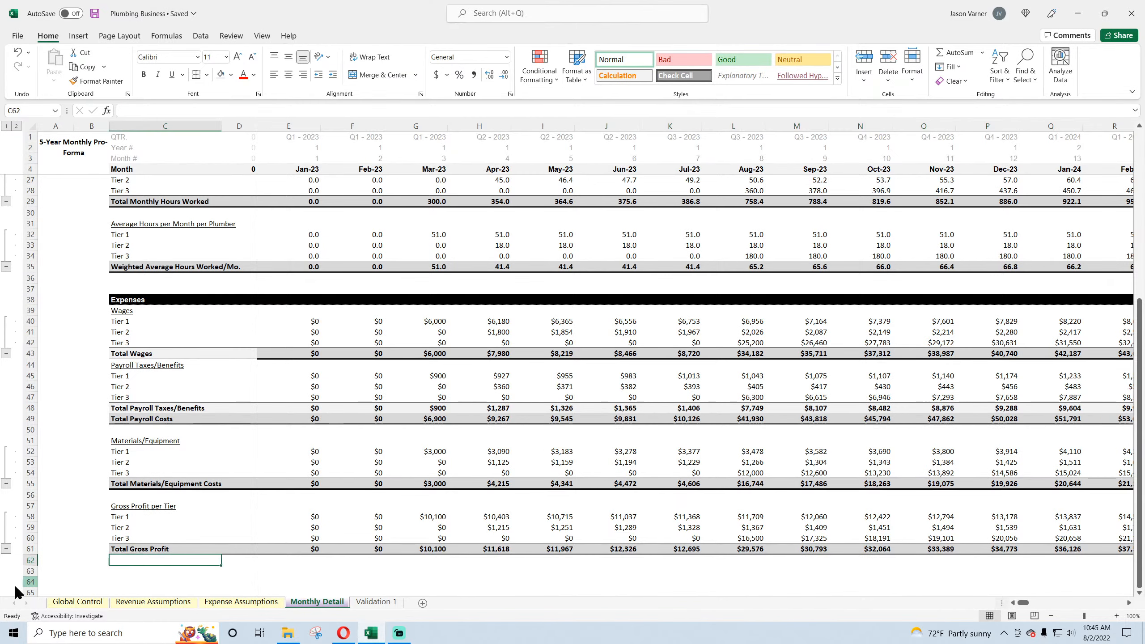
pyautogui.write('GP%')
pyautogui.press('Tab')
pyautogui.press('Tab')
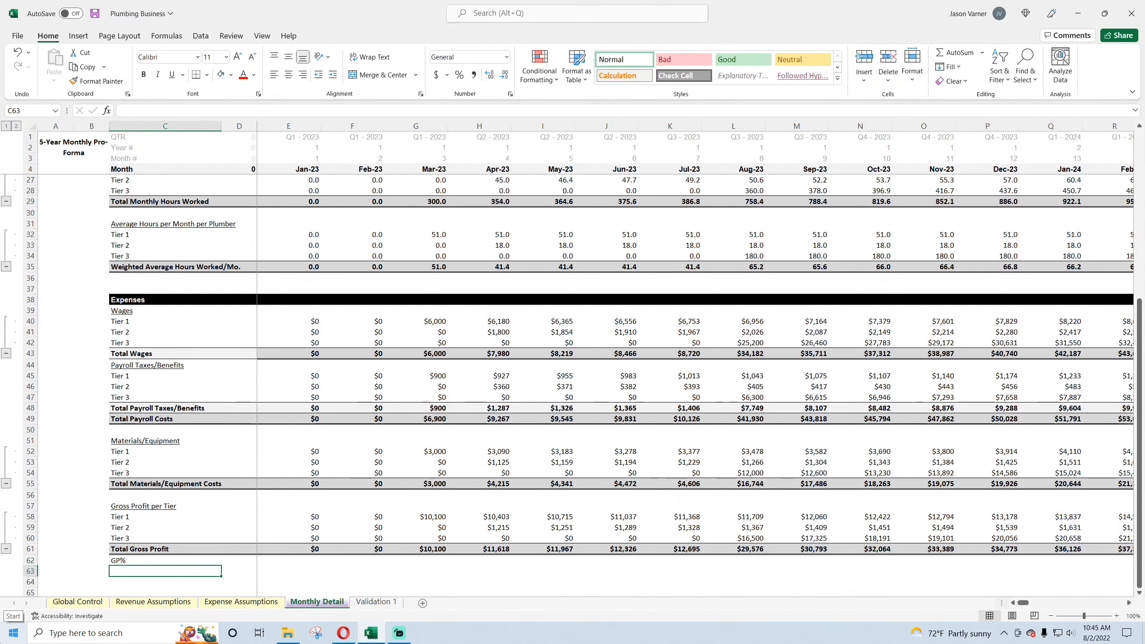
# - Calculate the Jan-23 gross profit percentage in E62 with IFERROR, dividing E61 by E17 and returning 0 on an error
pyautogui.write('=ifer')
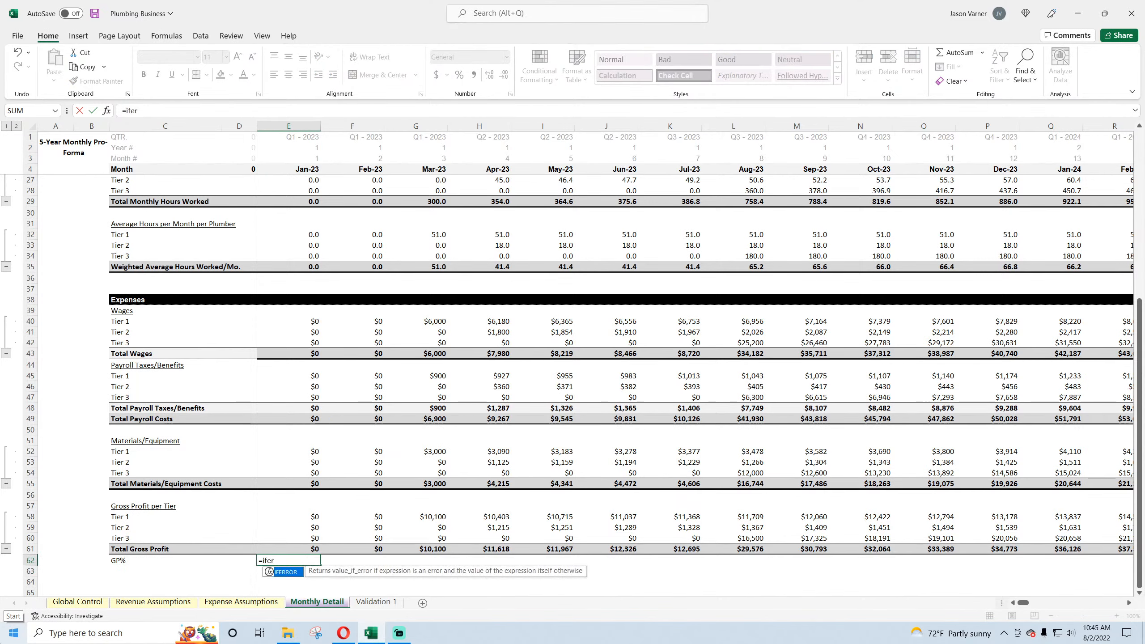
pyautogui.write('ror(')
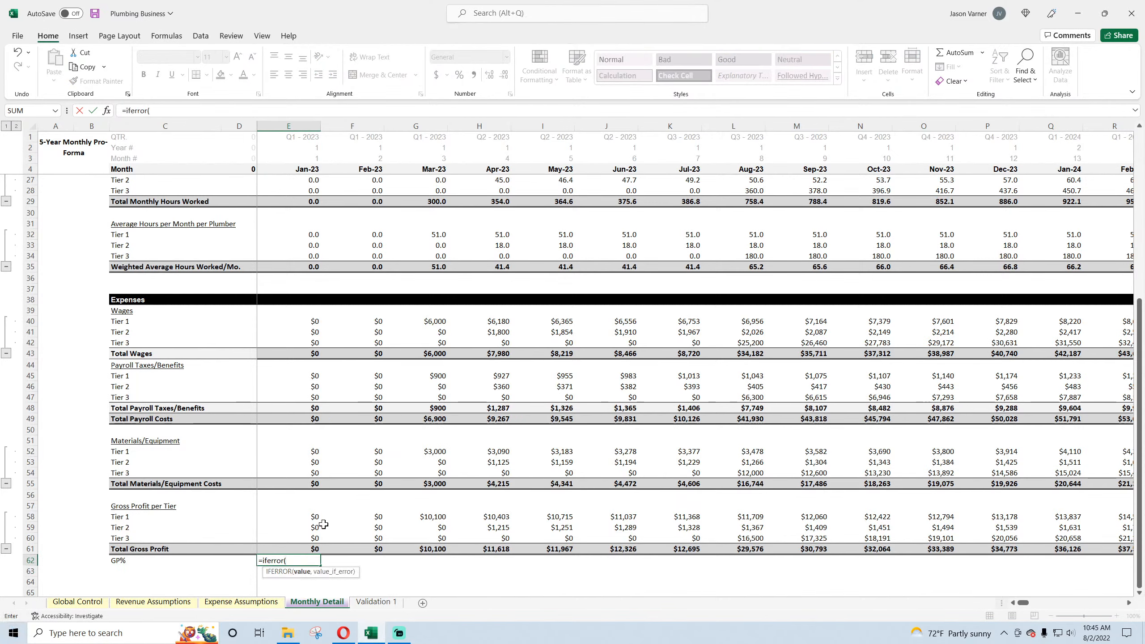
pyautogui.click(314, 550)
pyautogui.write('/')
pyautogui.scroll(7, 356, 432)
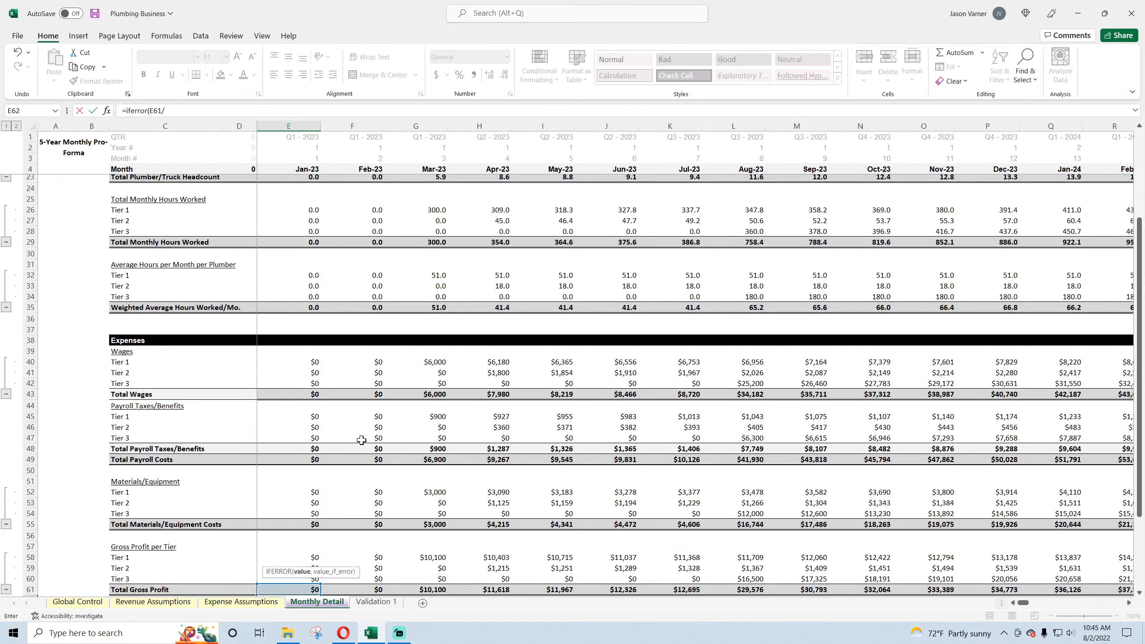
pyautogui.click(306, 311)
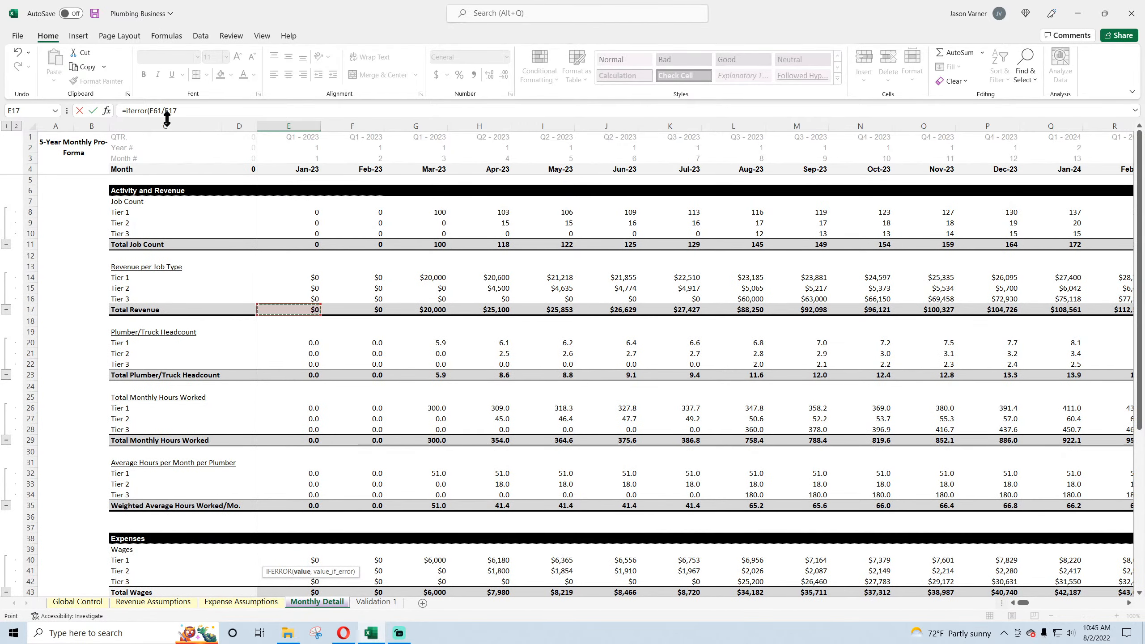
pyautogui.click(222, 111)
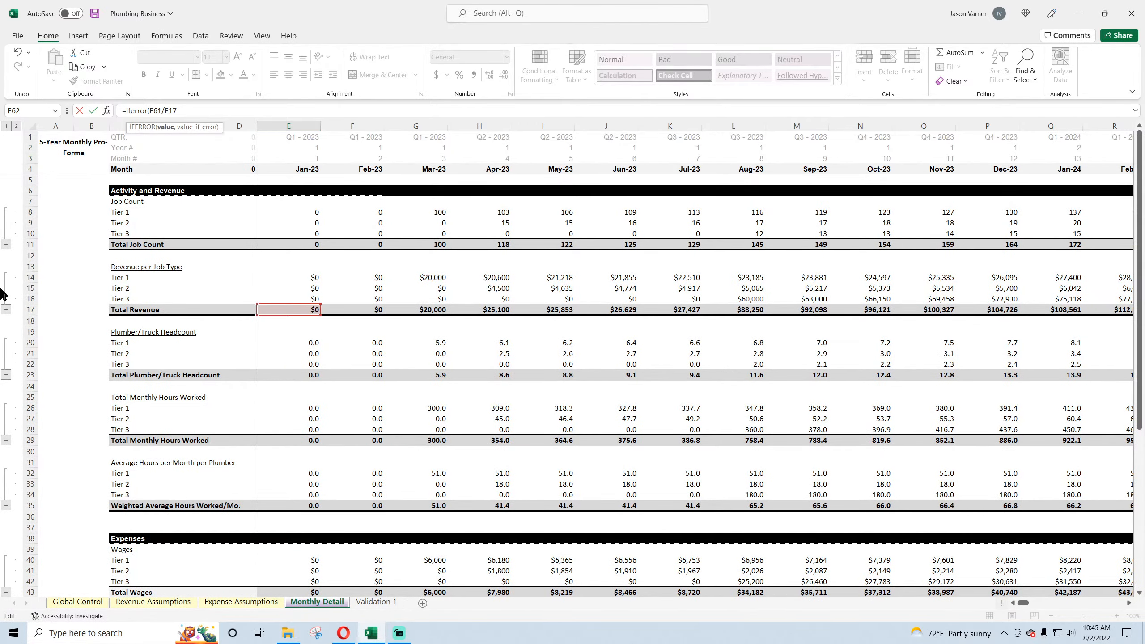
pyautogui.press('Return')
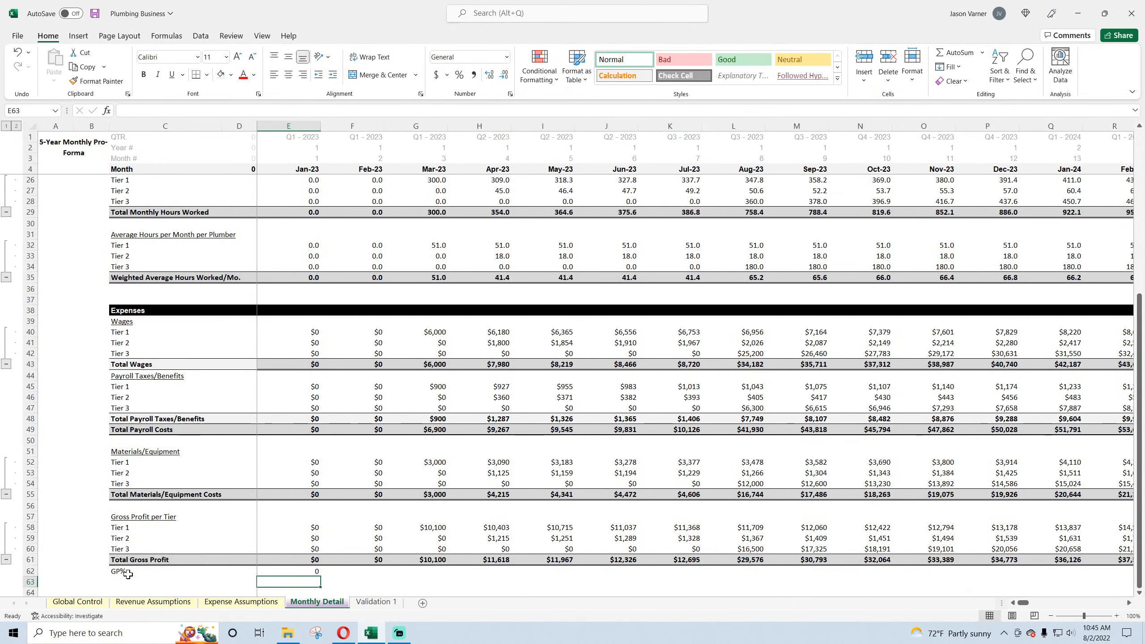
# - Italicize the GP% row from C62 to G62
pyautogui.moveTo(128, 574); pyautogui.dragTo(433, 572)
pyautogui.click(158, 75)
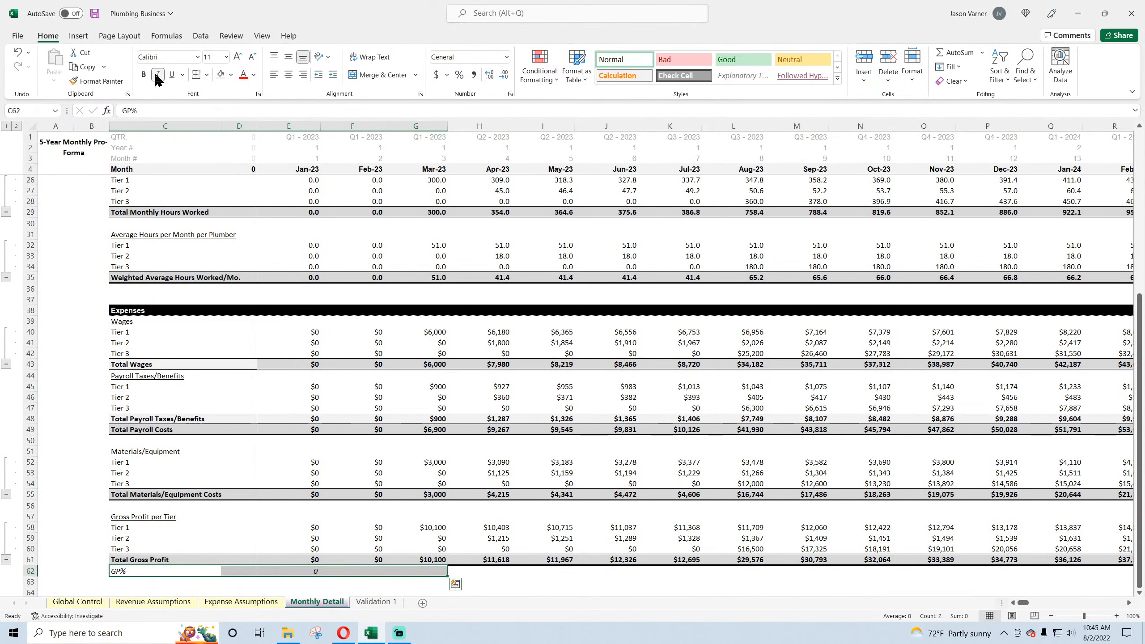
# - Format the GP% row as a percentage and fill the formula from Jan-23 across all months to Dec-32
pyautogui.click(459, 75)
pyautogui.scroll(-4, 379, 392)
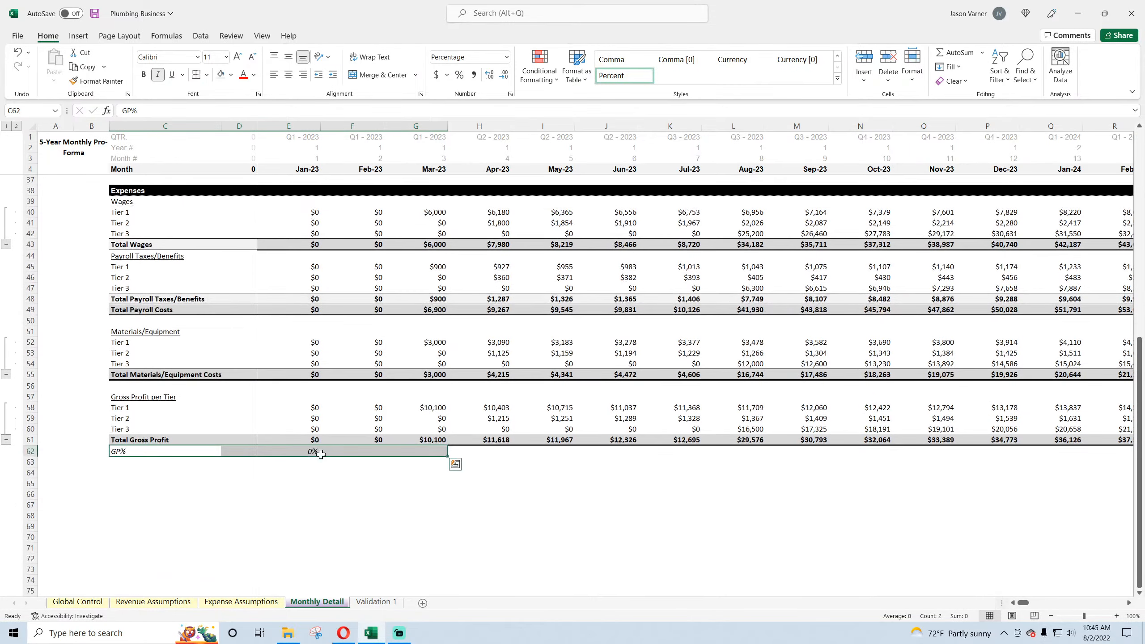
pyautogui.click(318, 452)
pyautogui.moveTo(320, 457); pyautogui.dragTo(1143, 466)
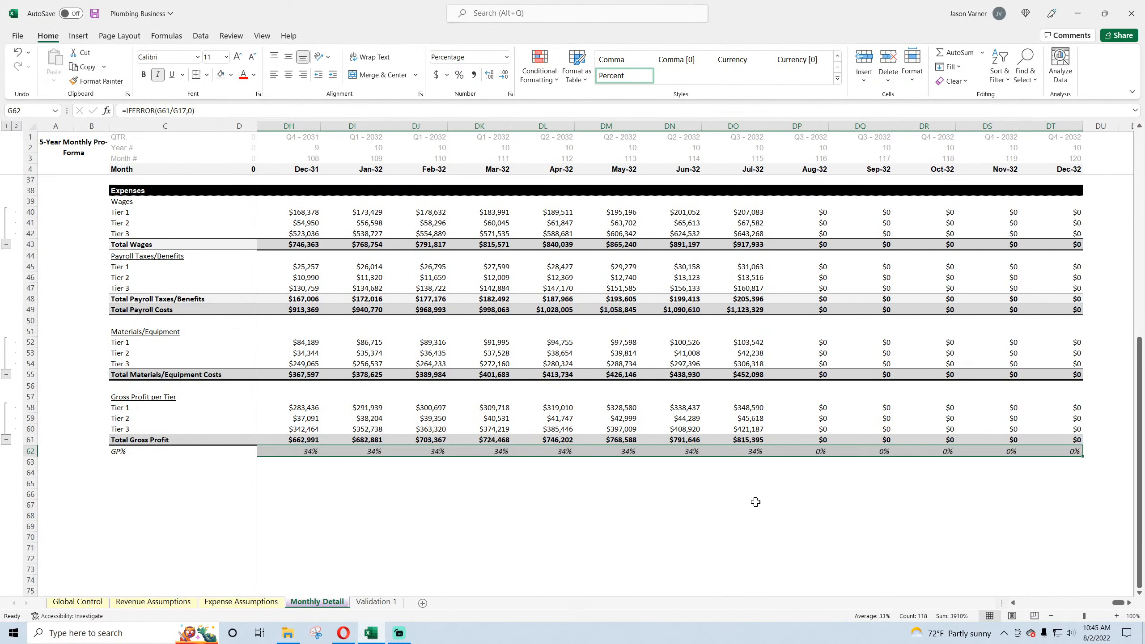
pyautogui.click(755, 502)
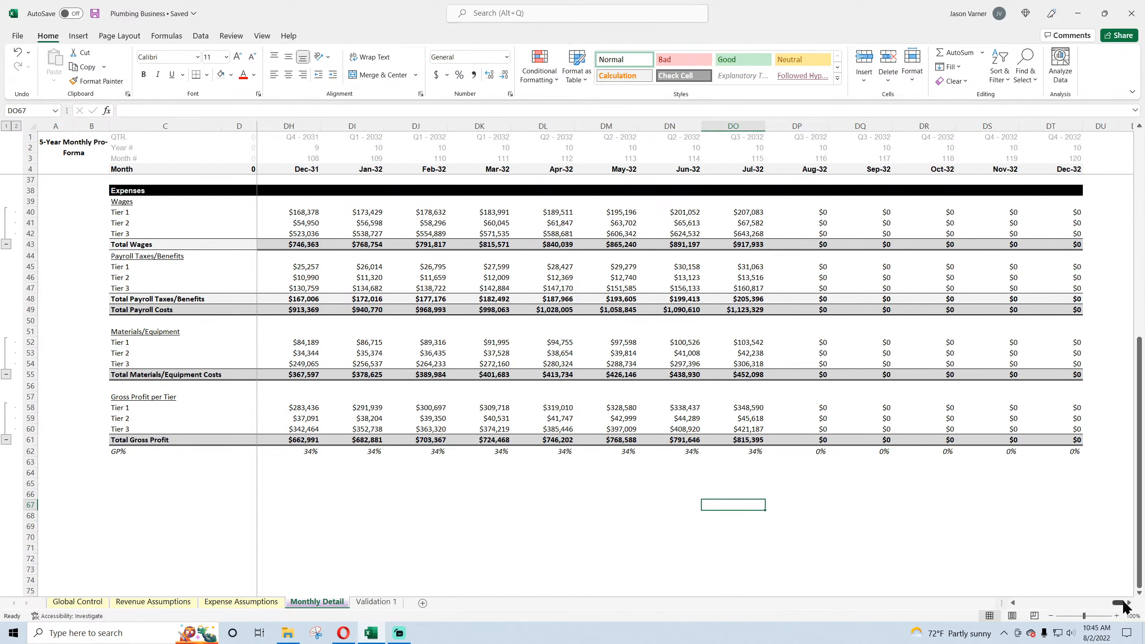
pyautogui.moveTo(1120, 603); pyautogui.dragTo(1015, 604)
# - Check the GP% and Tier 2 gross profit formulas for Mar-23 through May-23 and save the workbook
pyautogui.click(443, 453)
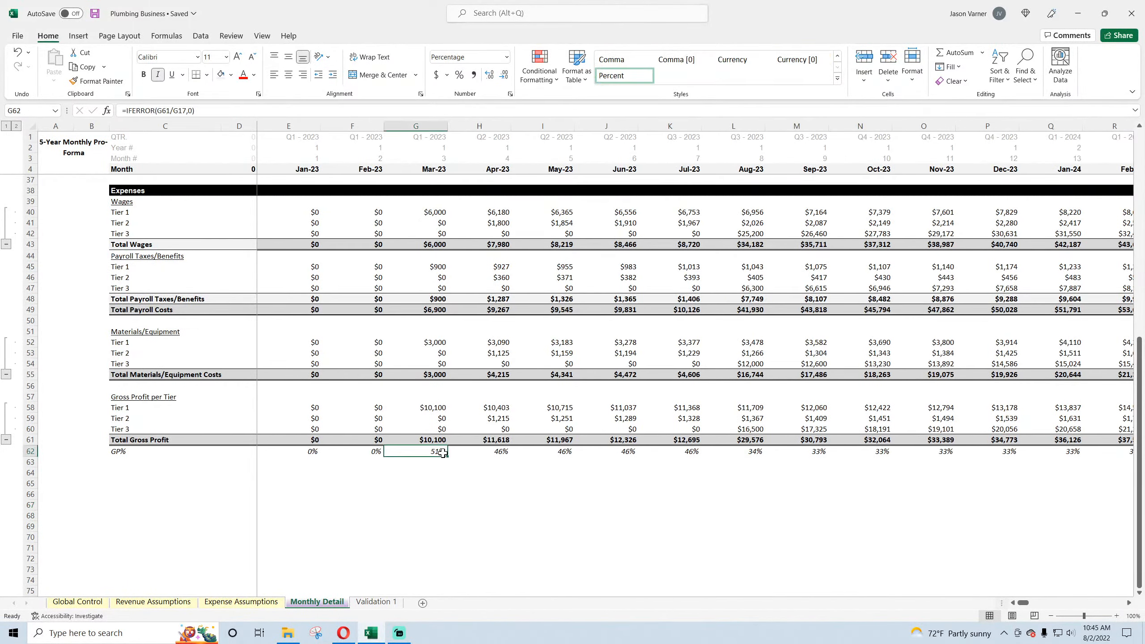
pyautogui.click(436, 417)
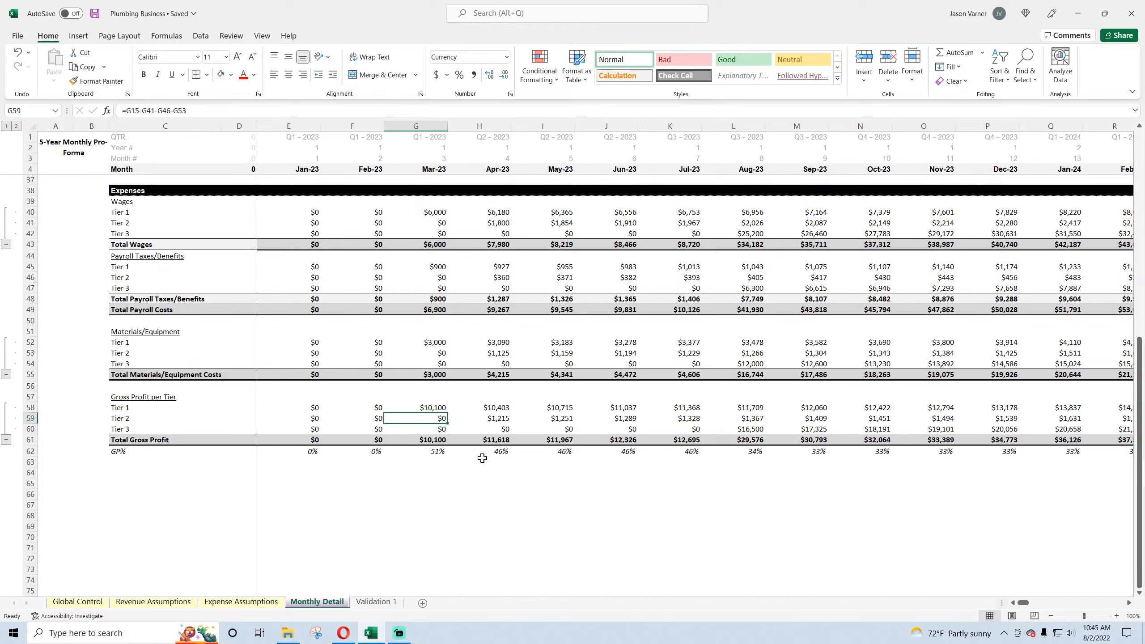
pyautogui.click(497, 452)
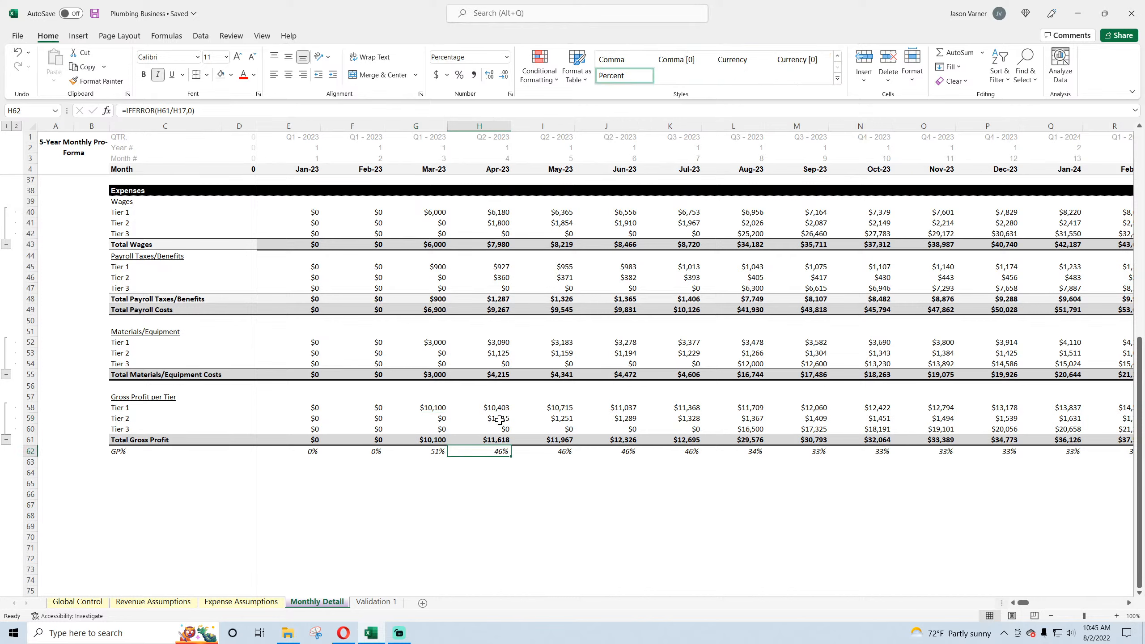
pyautogui.click(553, 418)
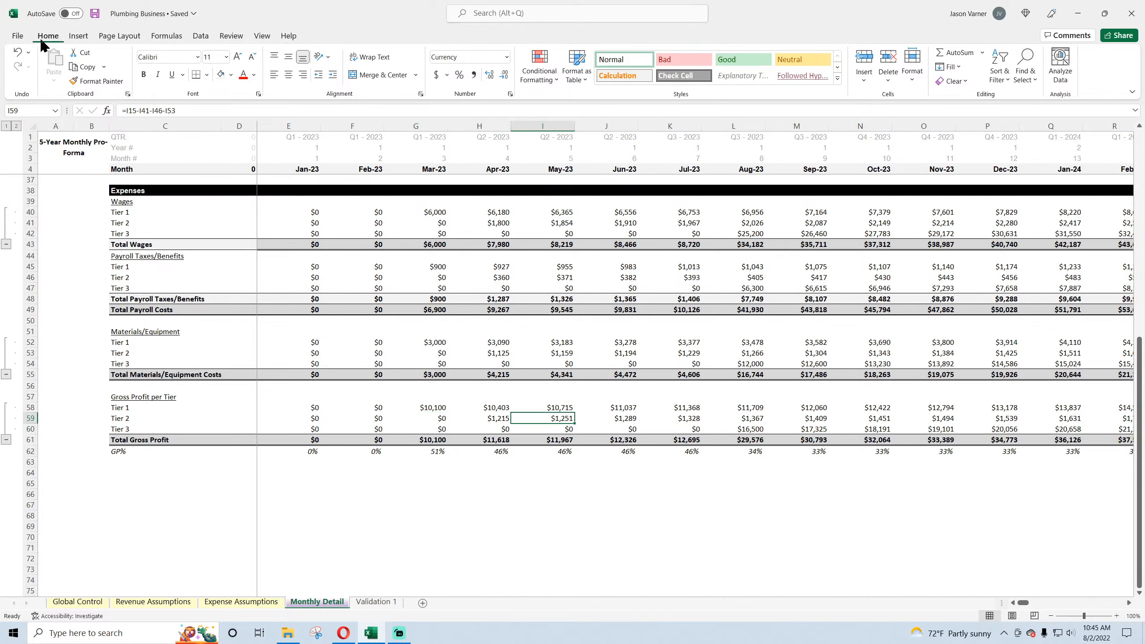
pyautogui.click(95, 14)
# - Copy the Gross Profit per Tier block C57:J61 and paste it at C64, below the GP% row
pyautogui.click(115, 395)
pyautogui.moveTo(115, 396); pyautogui.dragTo(615, 438)
pyautogui.rightClick(614, 438)
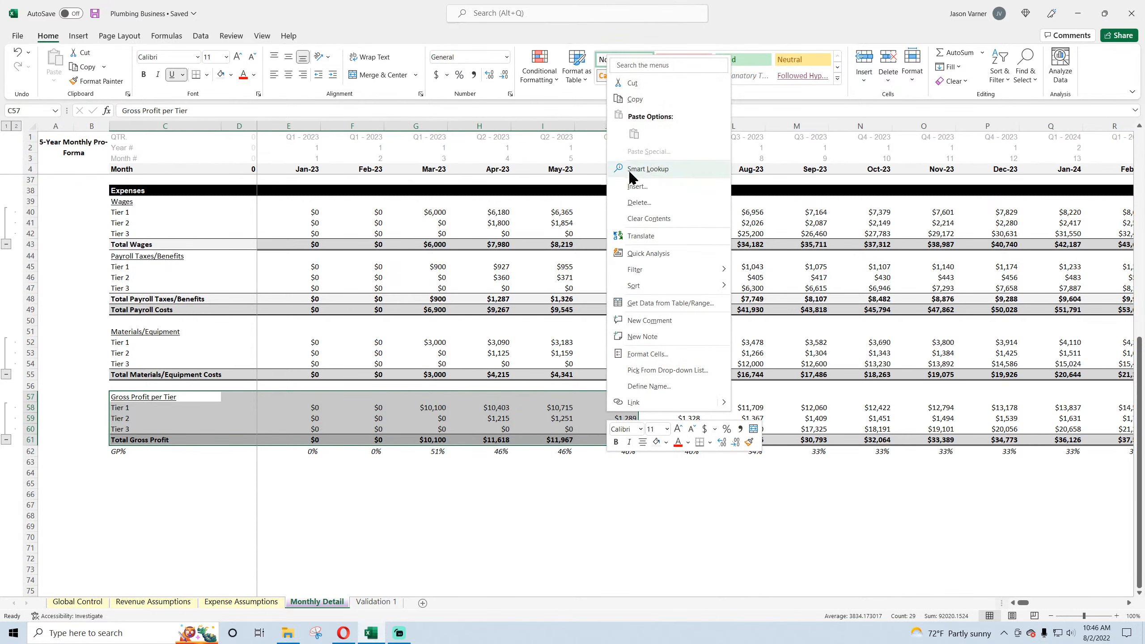
pyautogui.click(640, 98)
pyautogui.click(133, 473)
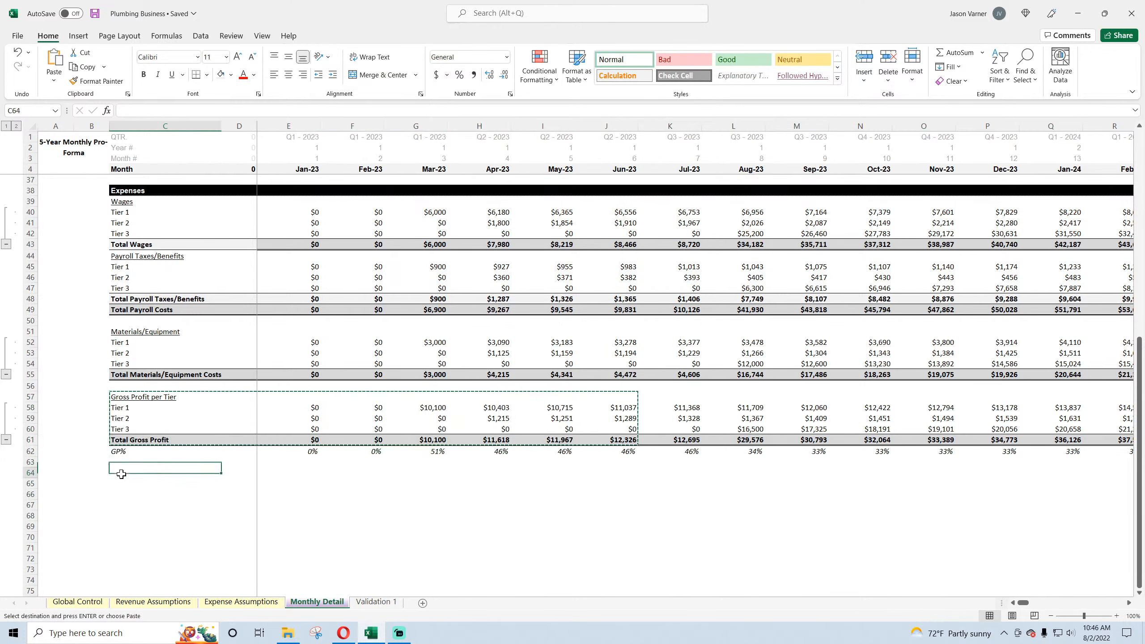
pyautogui.rightClick(135, 473)
pyautogui.click(146, 218)
# - Title the pasted block Average Gross Profit per Job by Type in C64 and label its total row Average Gross Profit per Job
pyautogui.click(135, 474)
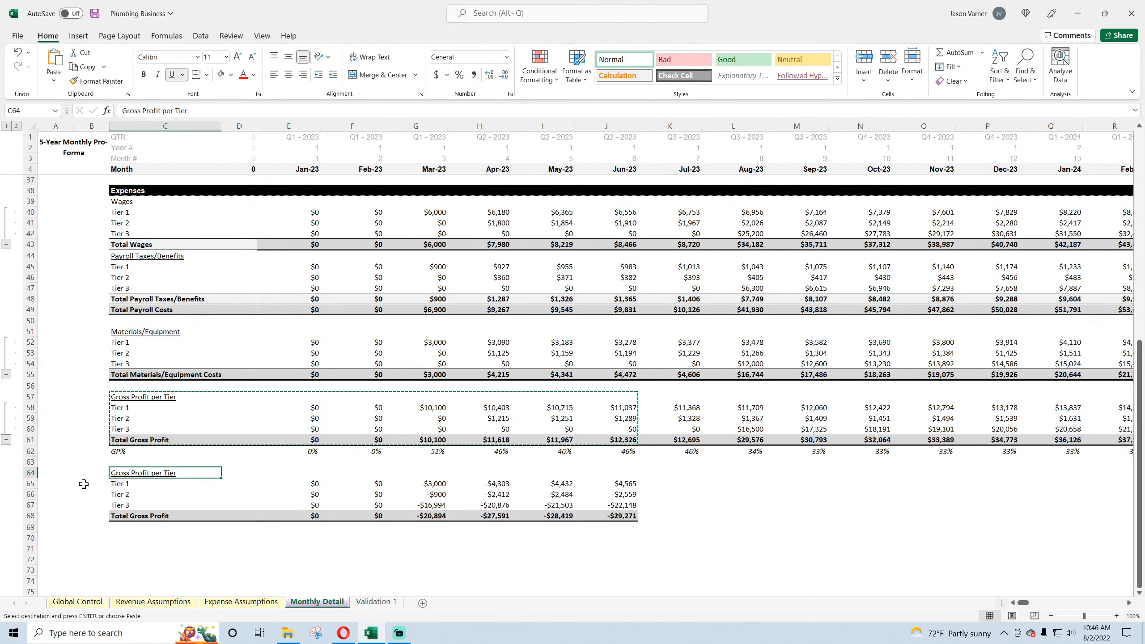
pyautogui.write('Average Gro')
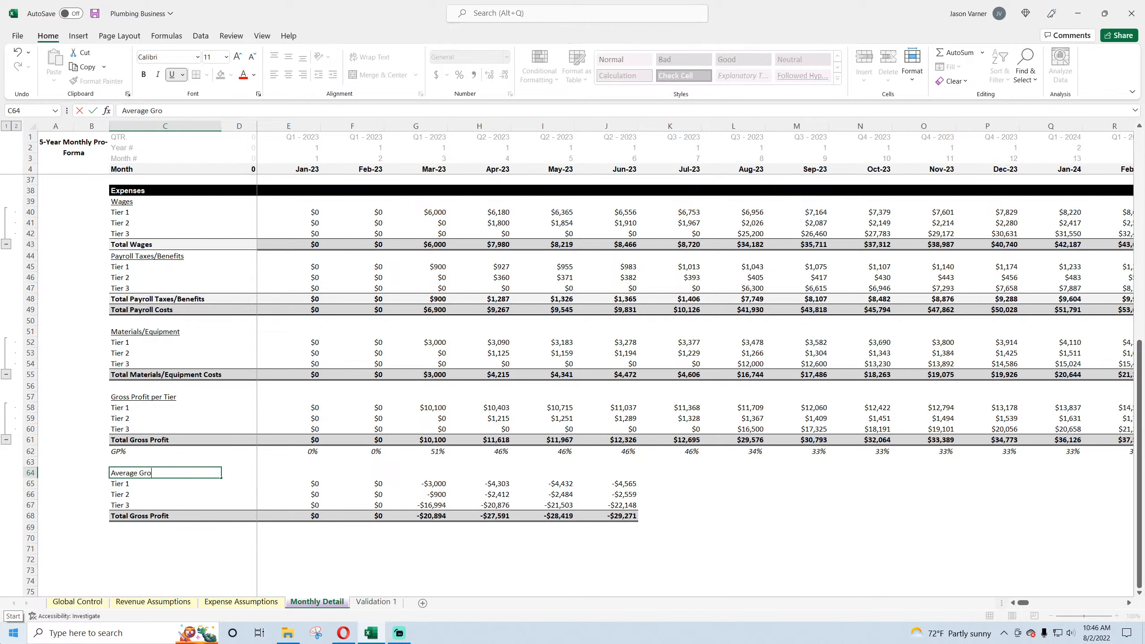
pyautogui.write('ss Profit per Job by Type')
pyautogui.press('Return')
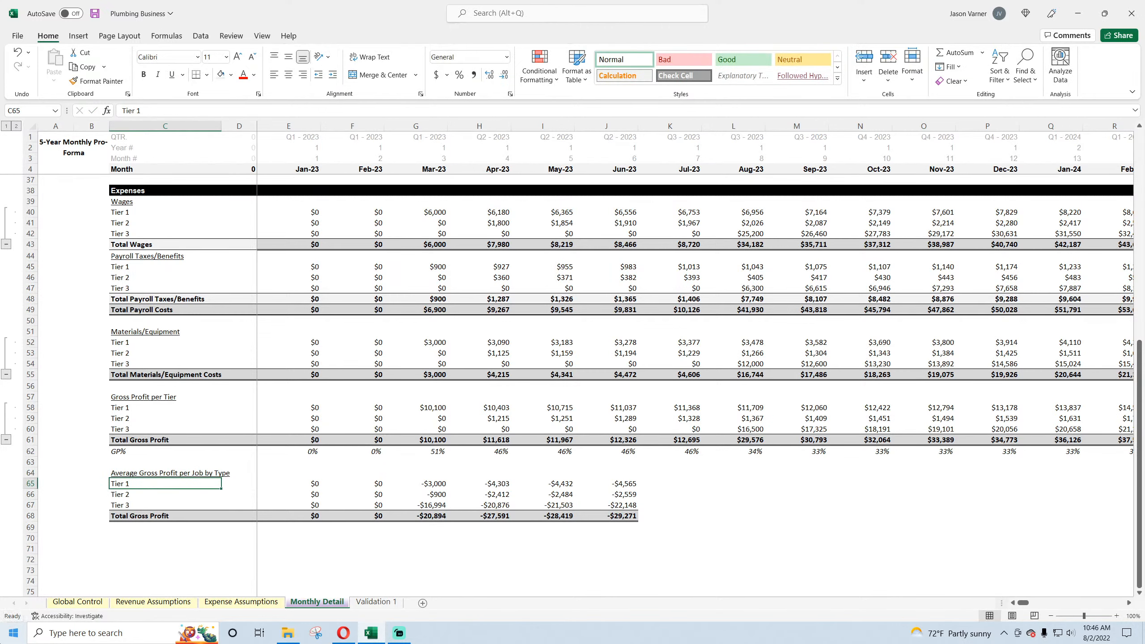
pyautogui.press('Down')
pyautogui.press('Down')
pyautogui.press('Down')
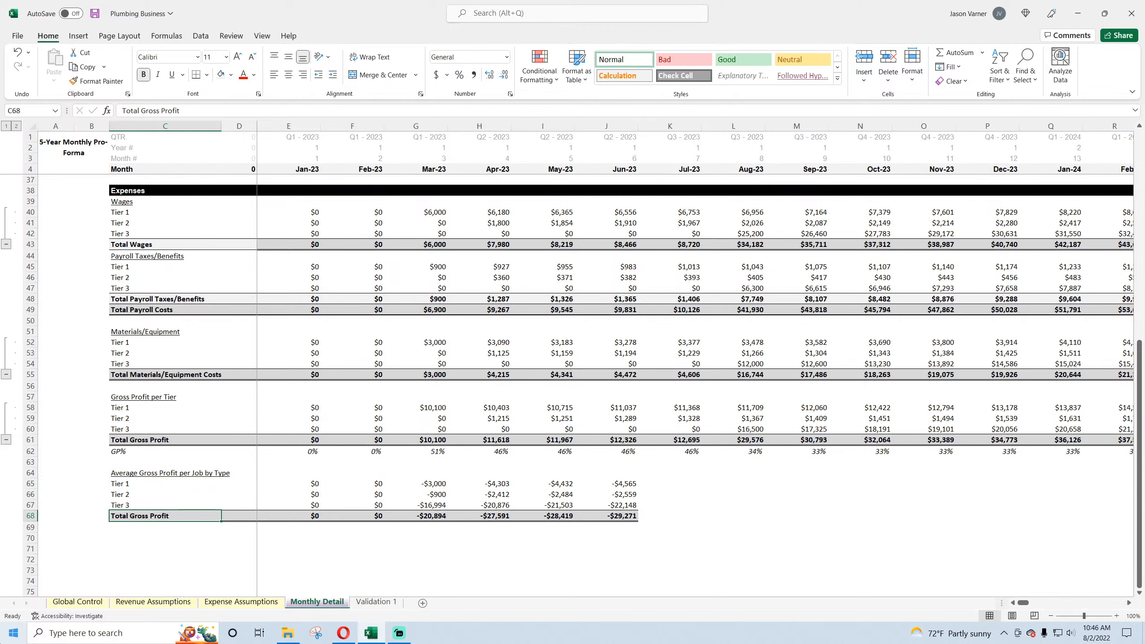
pyautogui.write('Average G')
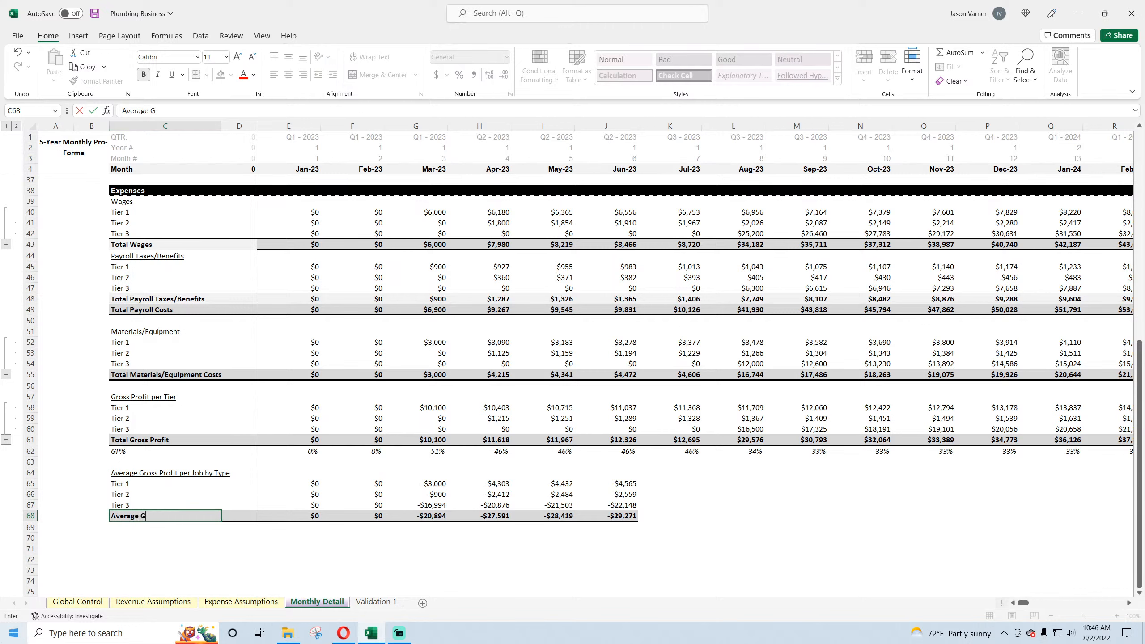
pyautogui.write('ross Profit per Job')
pyautogui.press('Return')
# - Enter the Jan-23 Tier 1 average gross profit per job in E65 by dividing E58 by the job count in E8
pyautogui.press('Up')
pyautogui.press('Up')
pyautogui.press('Up')
pyautogui.press('Right')
pyautogui.press('Right')
pyautogui.press('Up')
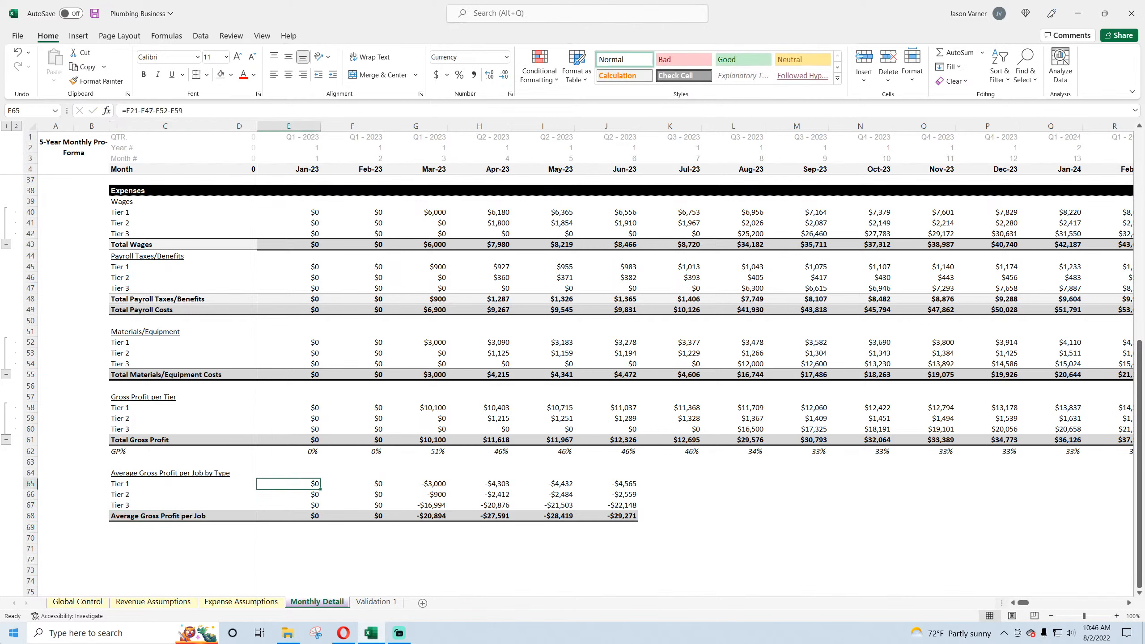
pyautogui.write('=')
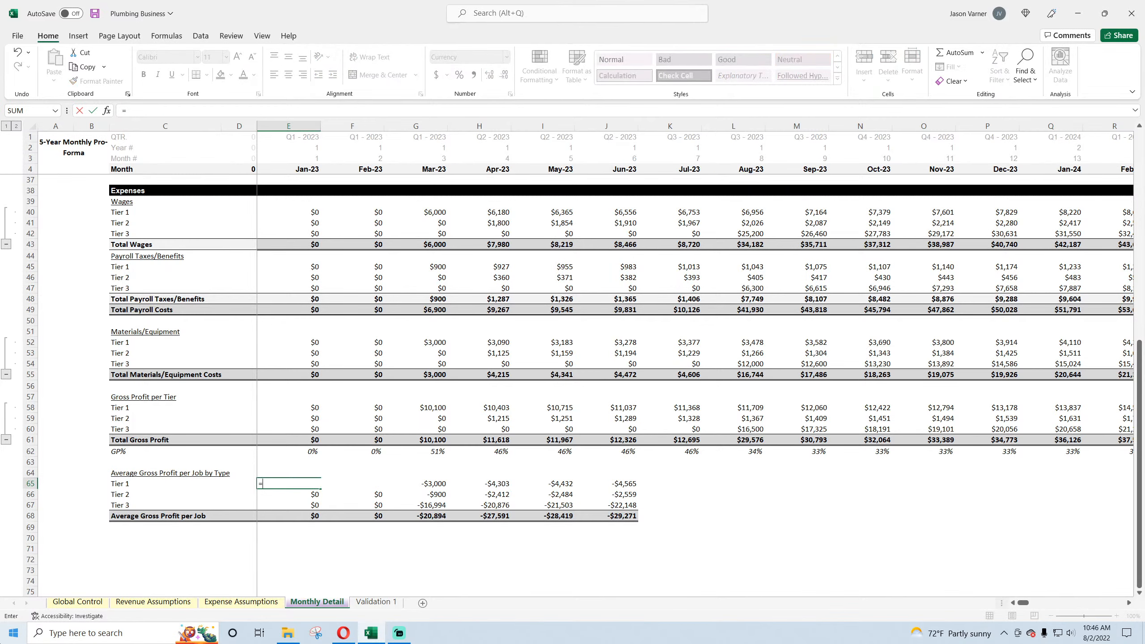
pyautogui.click(312, 406)
pyautogui.write('/')
pyautogui.scroll(11, 270, 361)
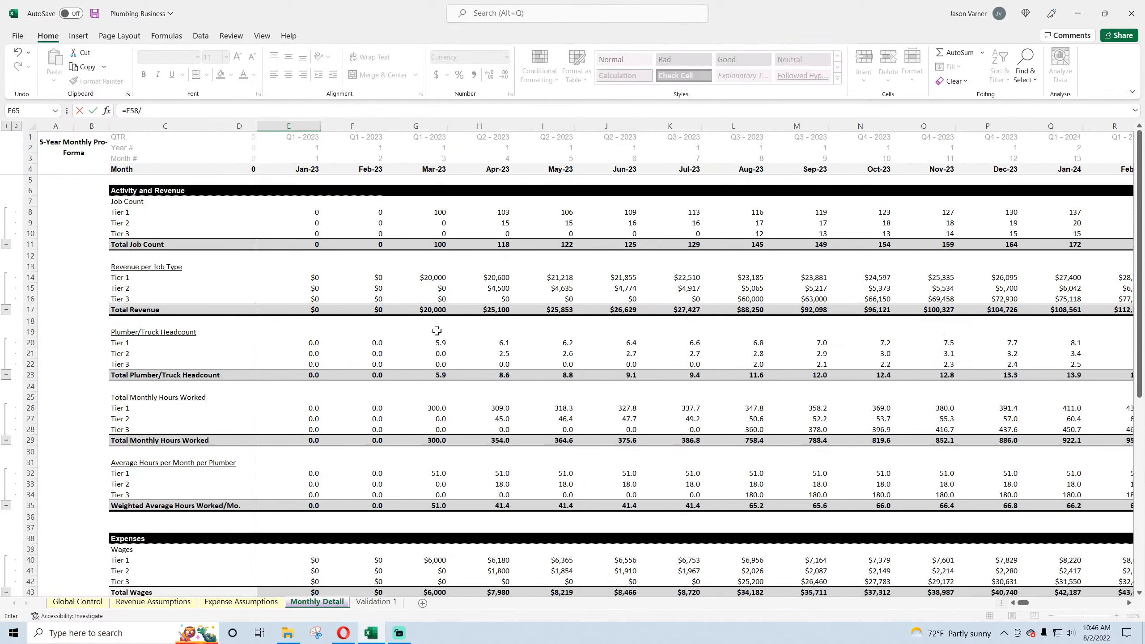
pyautogui.click(292, 216)
pyautogui.press('Return')
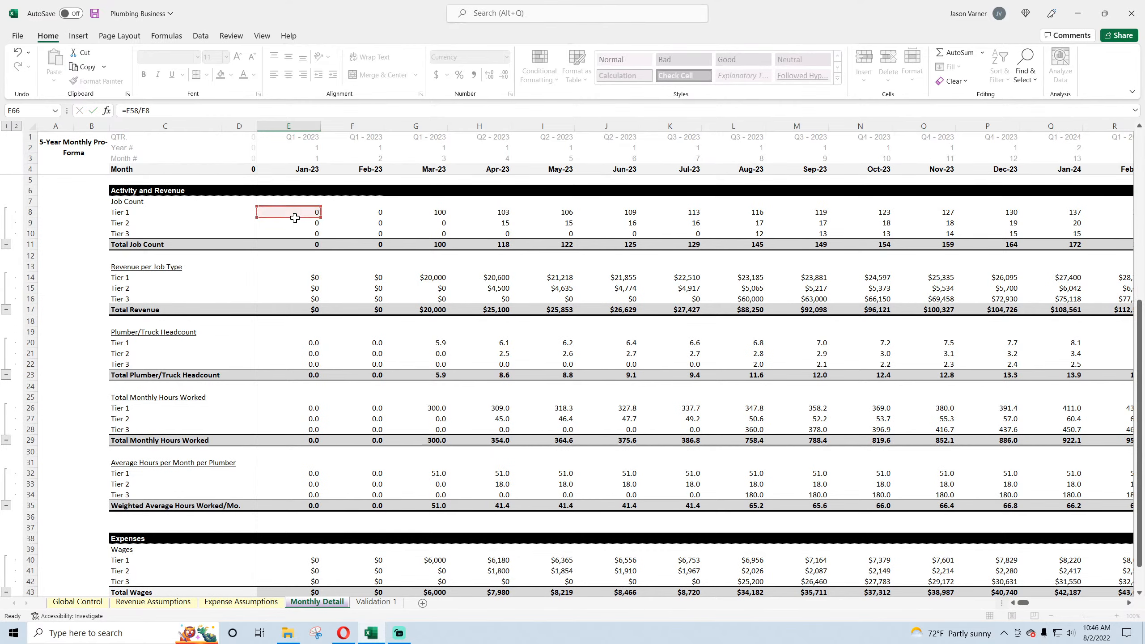
# - Wrap the E65 formula in IFERROR so that it returns 0 on an error
pyautogui.click(307, 568)
pyautogui.click(128, 111)
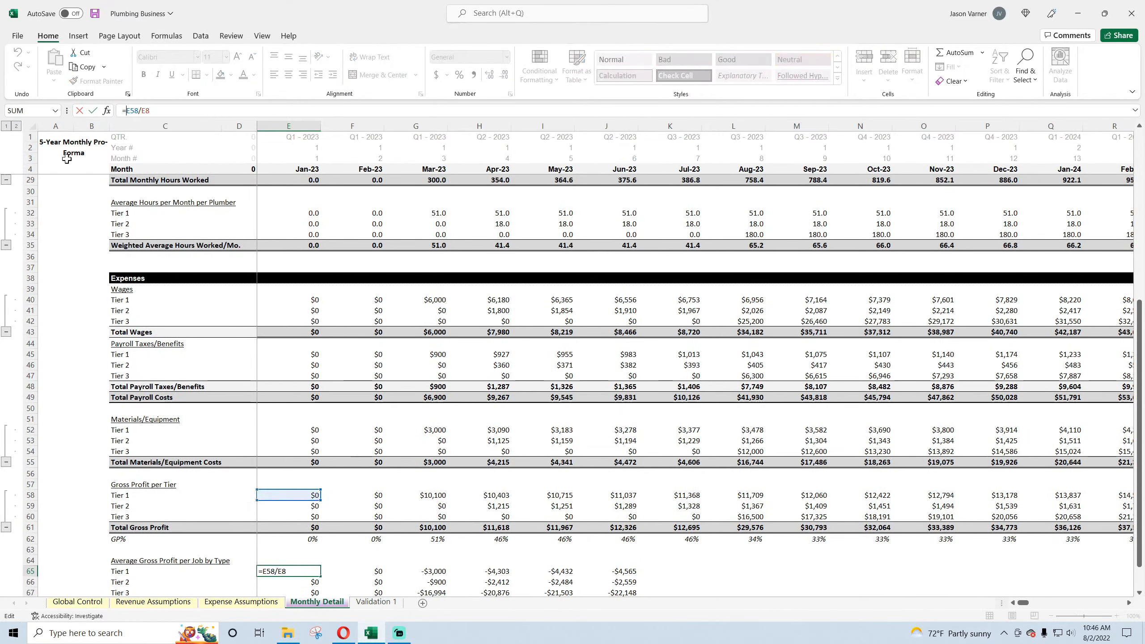
pyautogui.write('iferror(')
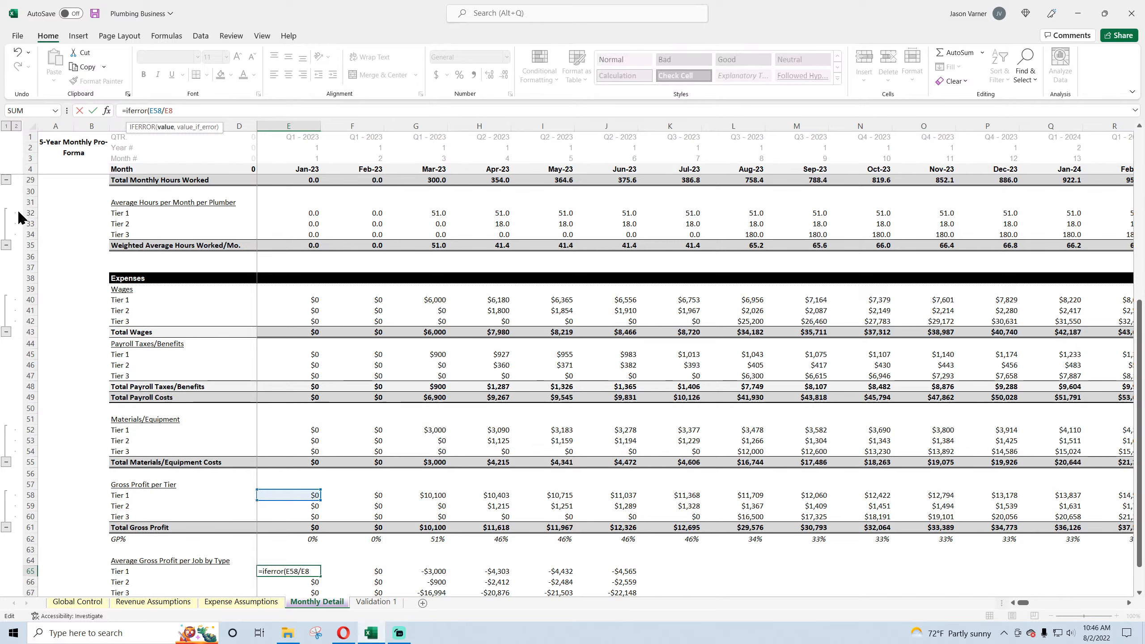
pyautogui.write(',0')
pyautogui.press('Return')
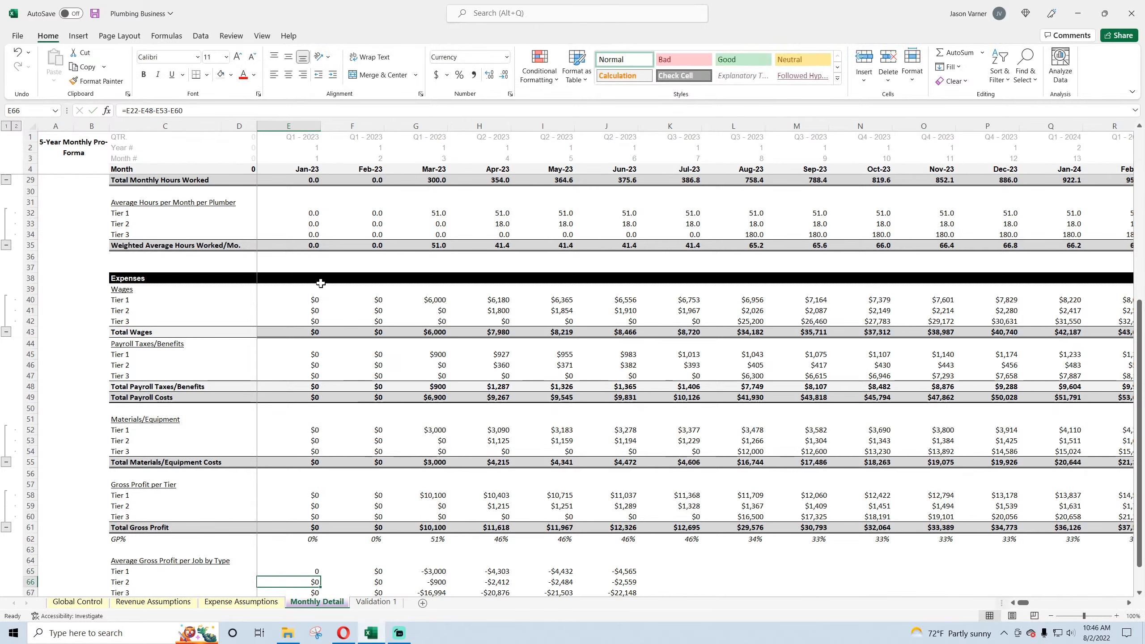
# - Format E65 as Currency with 0 decimal places
pyautogui.click(316, 571)
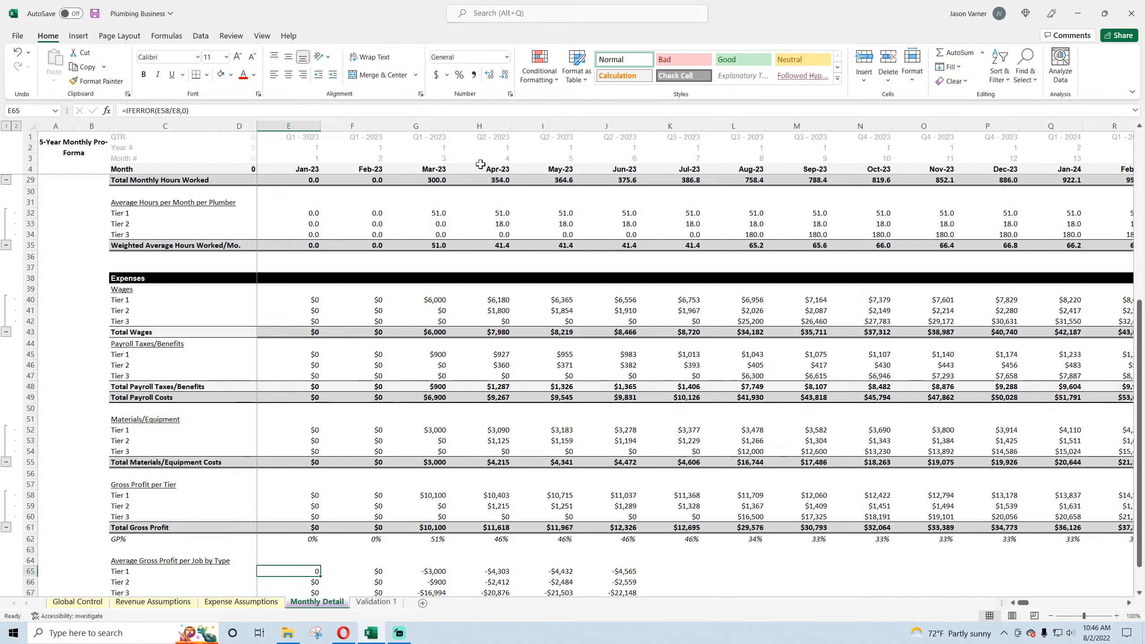
pyautogui.click(510, 94)
pyautogui.click(784, 183)
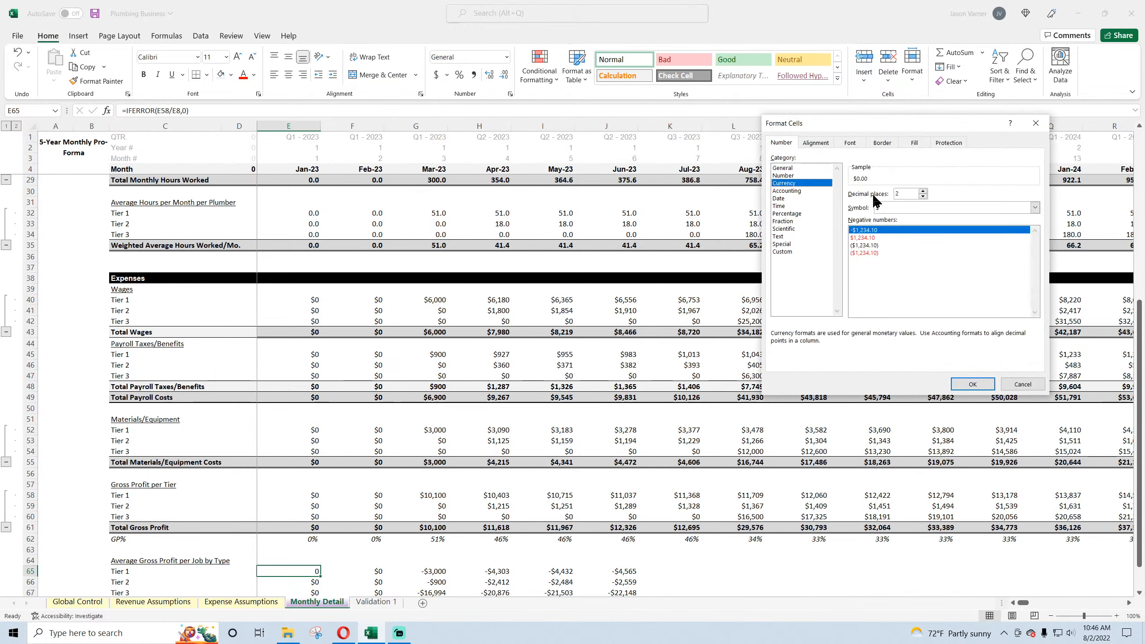
pyautogui.doubleClick(923, 197)
pyautogui.click(973, 384)
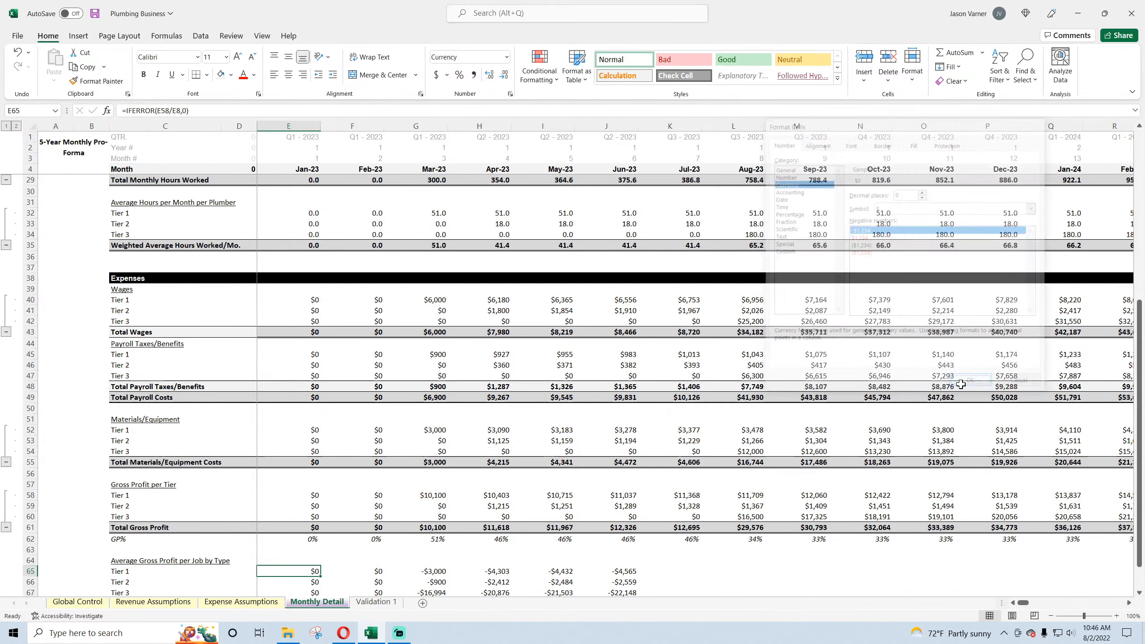
# - Review the E65 formula's references and fill it down to Tier 3 and across to Aug-23
pyautogui.doubleClick(310, 572)
pyautogui.scroll(8, 303, 508)
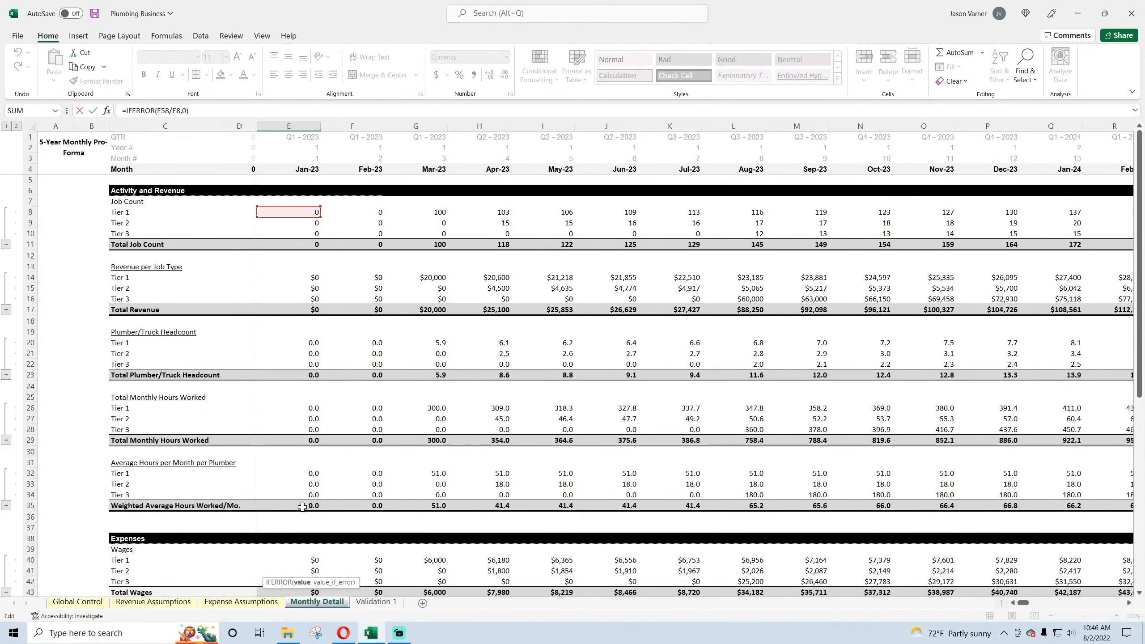
pyautogui.press('Return')
pyautogui.scroll(-4, 302, 507)
pyautogui.click(313, 450)
pyautogui.moveTo(321, 456); pyautogui.dragTo(767, 474)
# - Extend the formula to E68 as E61 divided by E11, with the total row's grey fill and top and bottom border
pyautogui.click(320, 474)
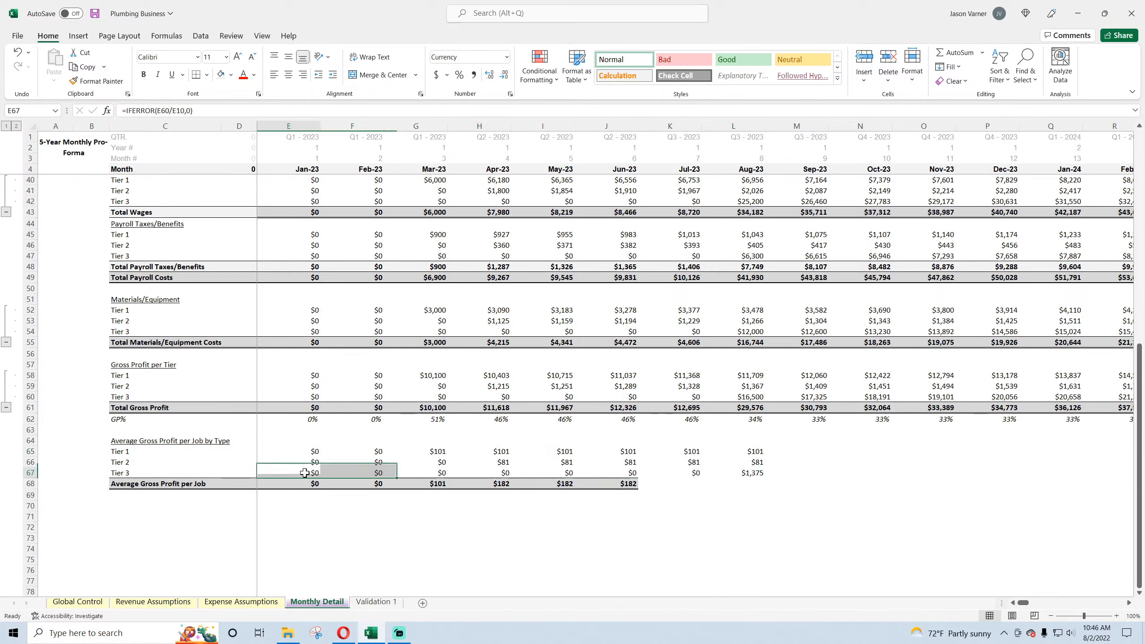
pyautogui.doubleClick(316, 483)
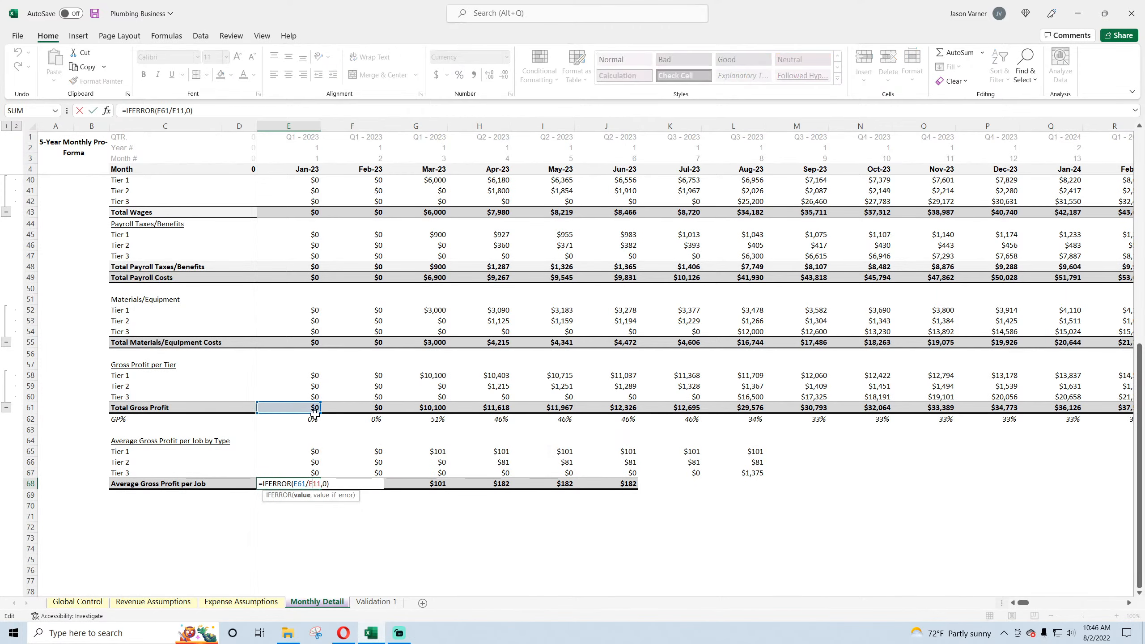
pyautogui.scroll(12, 314, 425)
pyautogui.press('Escape')
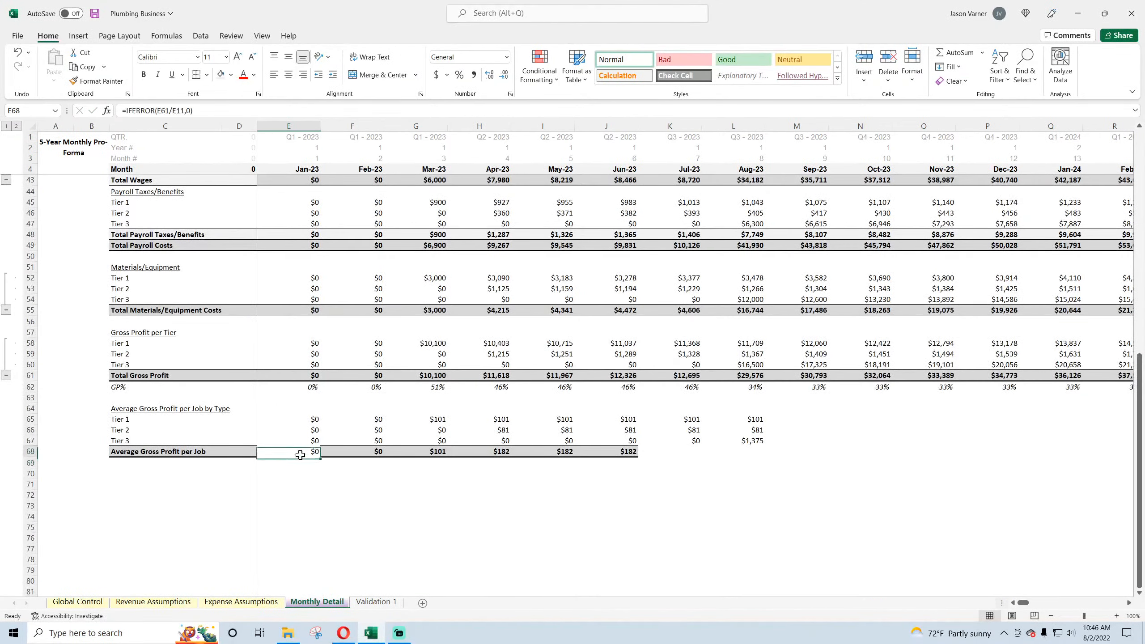
pyautogui.click(231, 75)
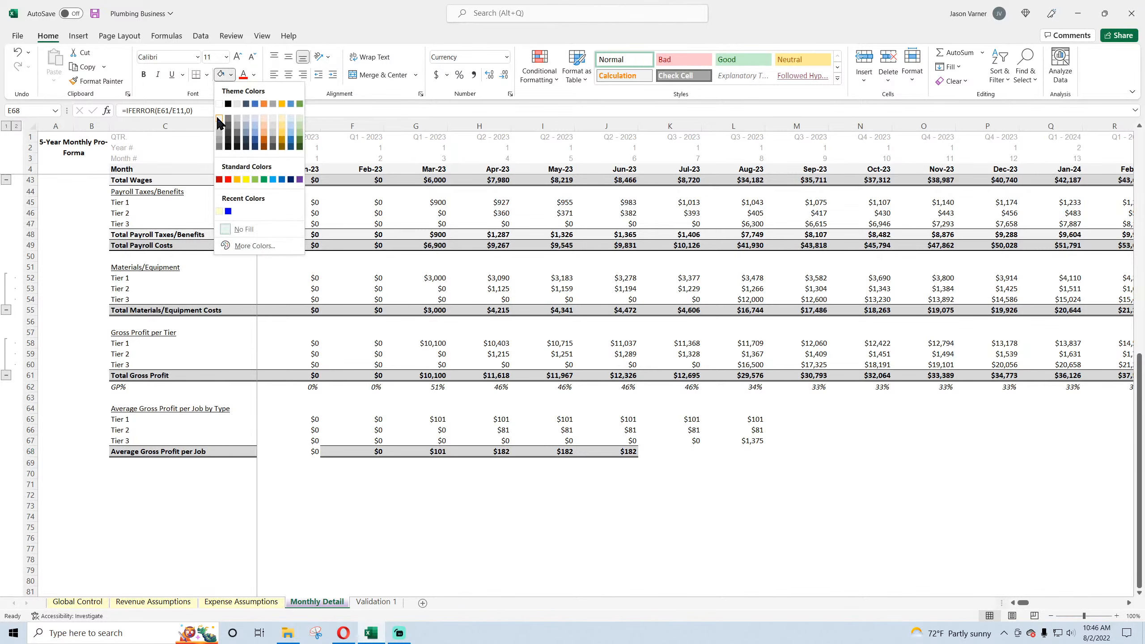
pyautogui.click(207, 75)
pyautogui.click(236, 303)
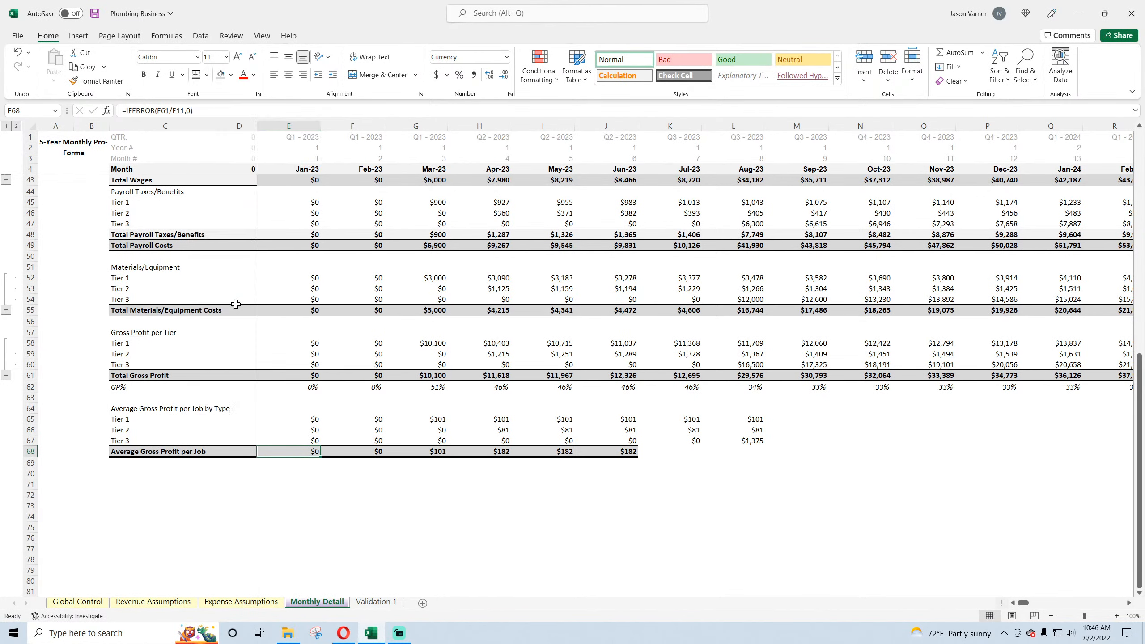
# - Fill the average gross profit per job rows 65 to 68 across to Jan-24 and save the workbook along the way
pyautogui.moveTo(322, 422); pyautogui.dragTo(954, 454)
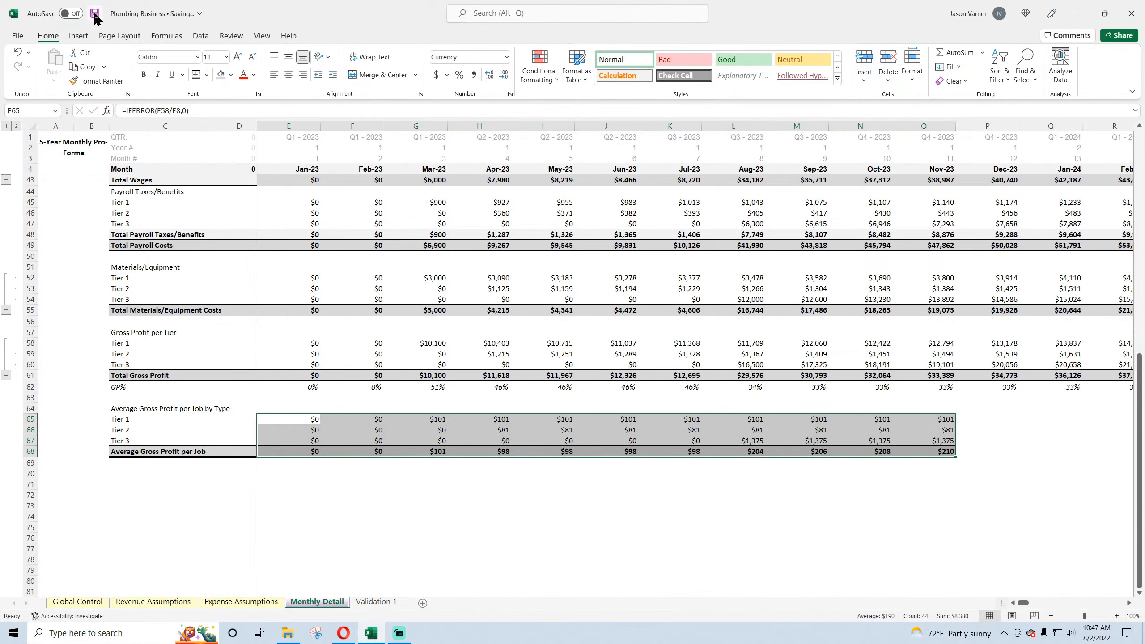
pyautogui.click(535, 537)
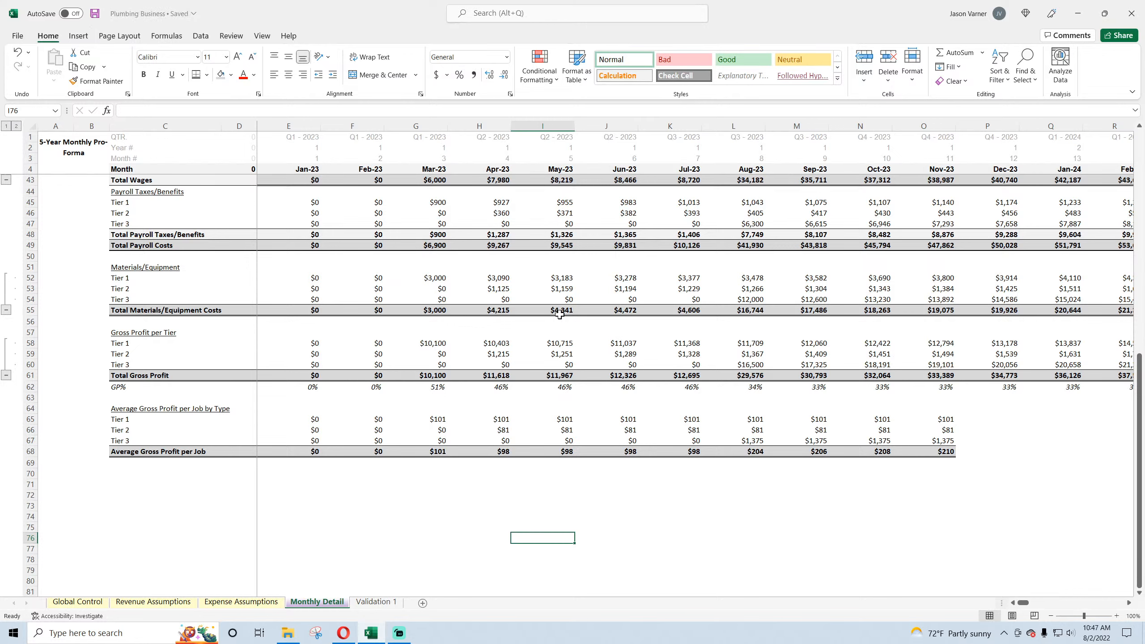
pyautogui.moveTo(442, 419); pyautogui.dragTo(1073, 453)
pyautogui.click(392, 530)
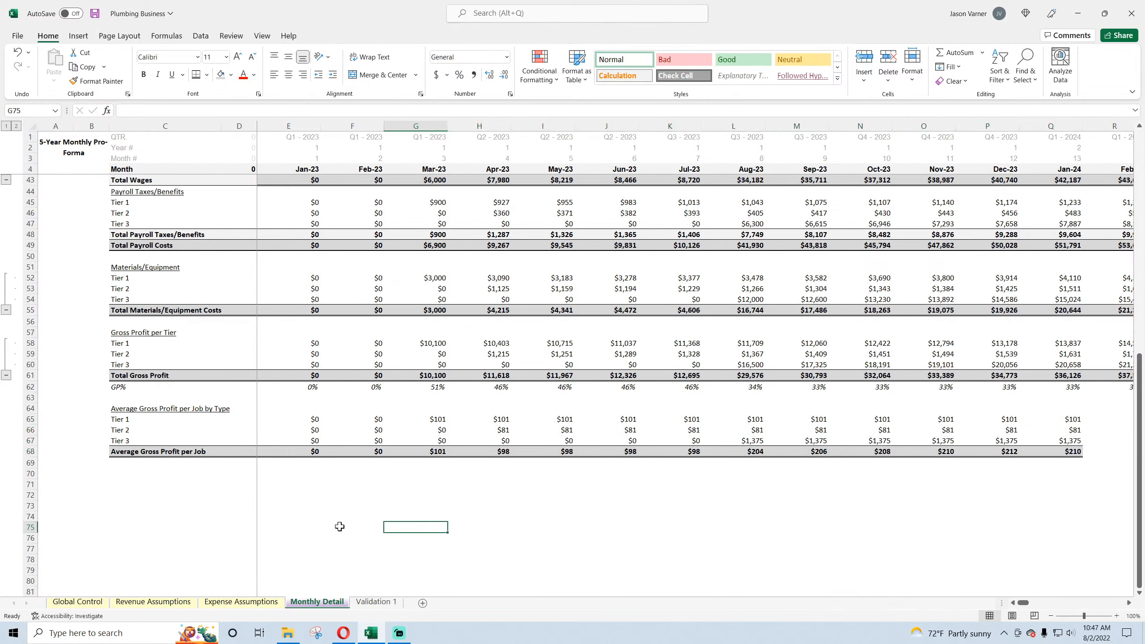
# - Check the Tier 1 average ticket value for FY 2023 on Revenue Assumptions, and return to Monthly Detail
pyautogui.click(180, 602)
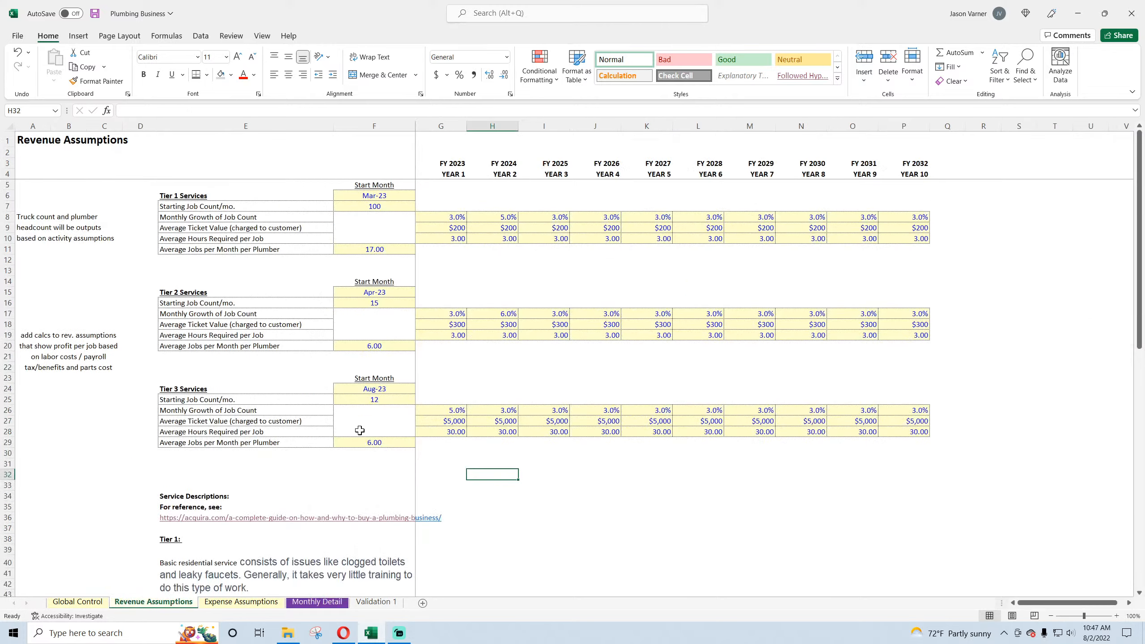
pyautogui.click(457, 227)
pyautogui.click(317, 602)
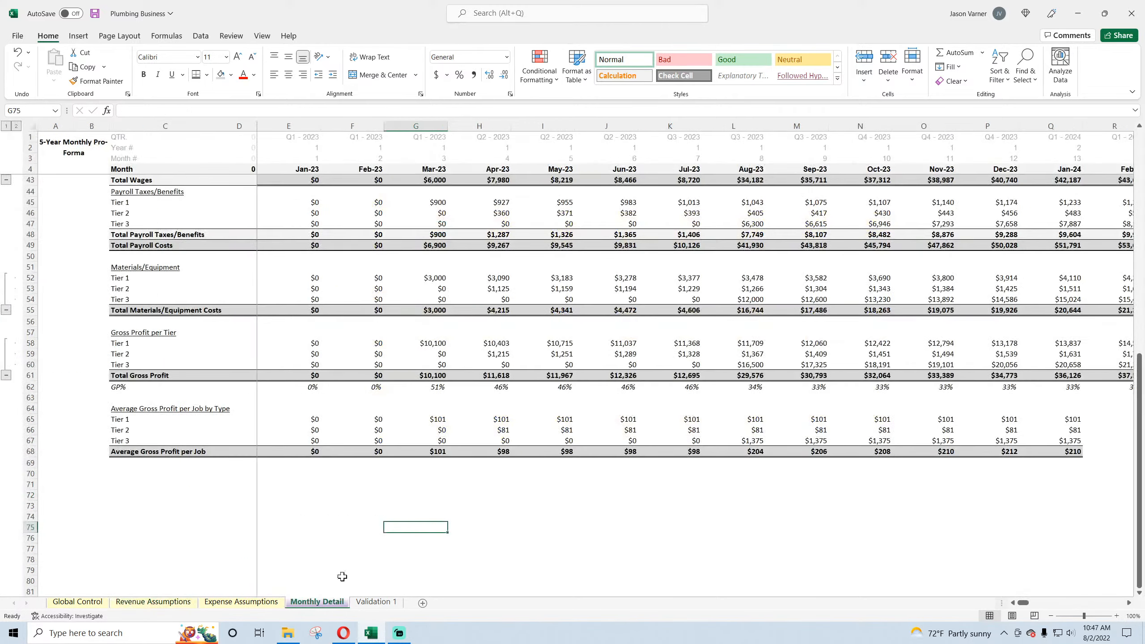
# - Check the Mar-23 Tier 1 average gross profit formula against the gross profit and job count cells it references, and save the workbook
pyautogui.click(431, 422)
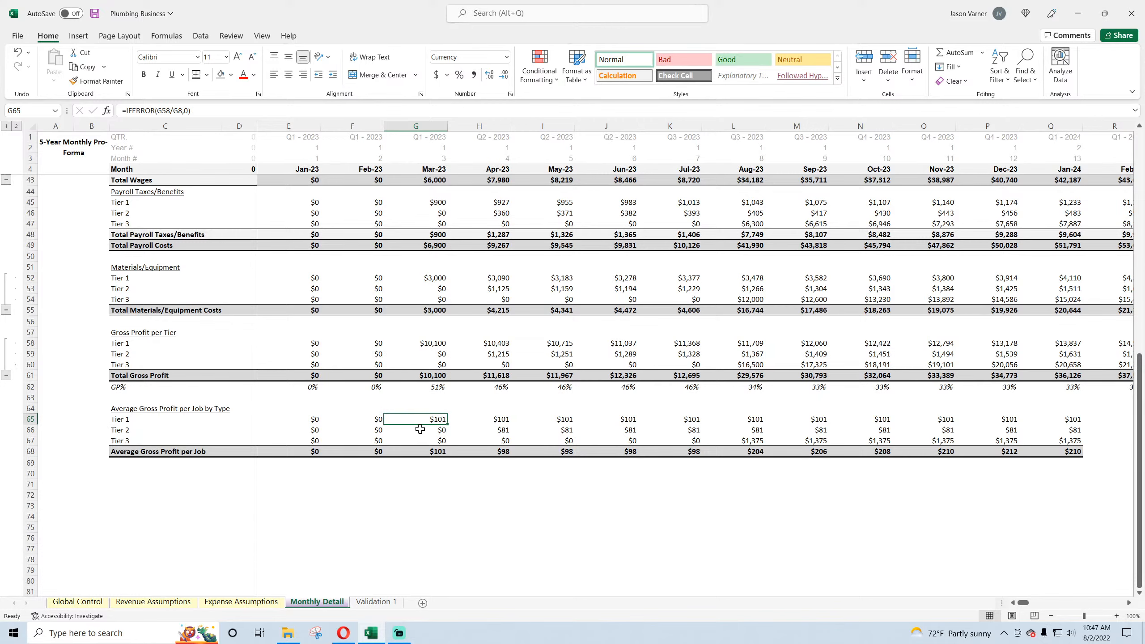
pyautogui.click(439, 386)
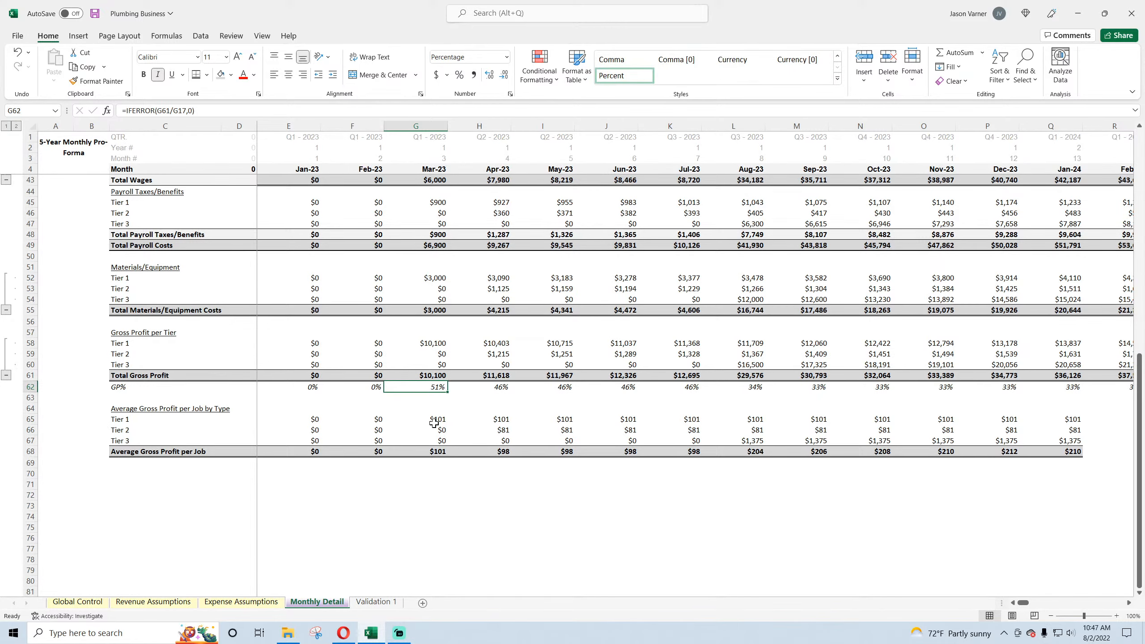
pyautogui.doubleClick(435, 423)
pyautogui.scroll(13, 435, 406)
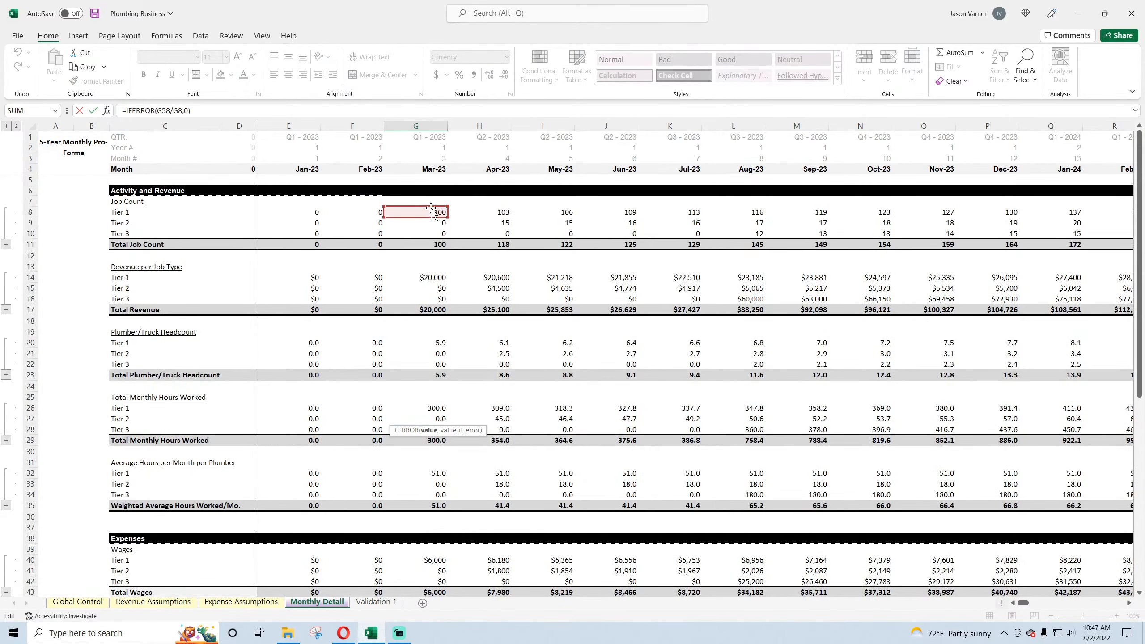
pyautogui.scroll(-11, 434, 338)
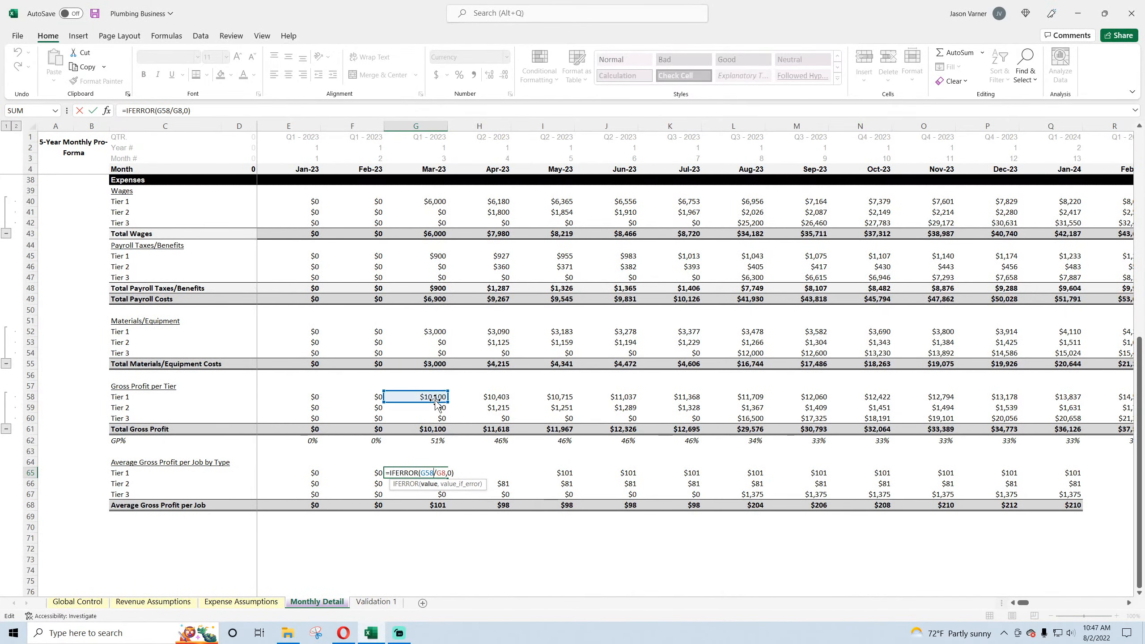
pyautogui.scroll(11, 422, 397)
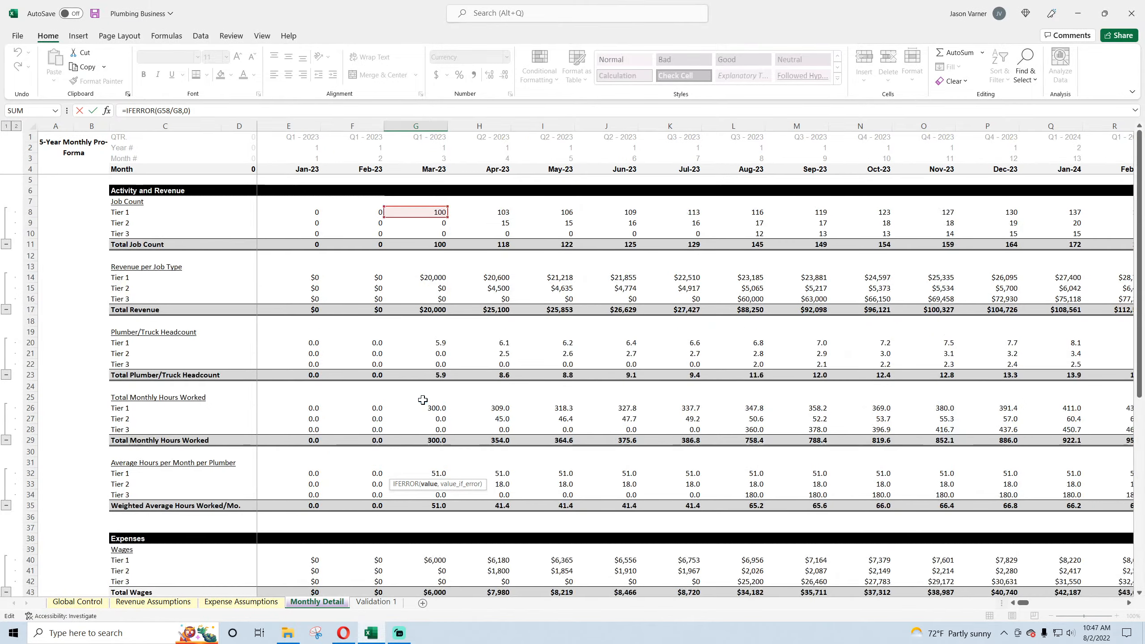
pyautogui.scroll(-15, 459, 420)
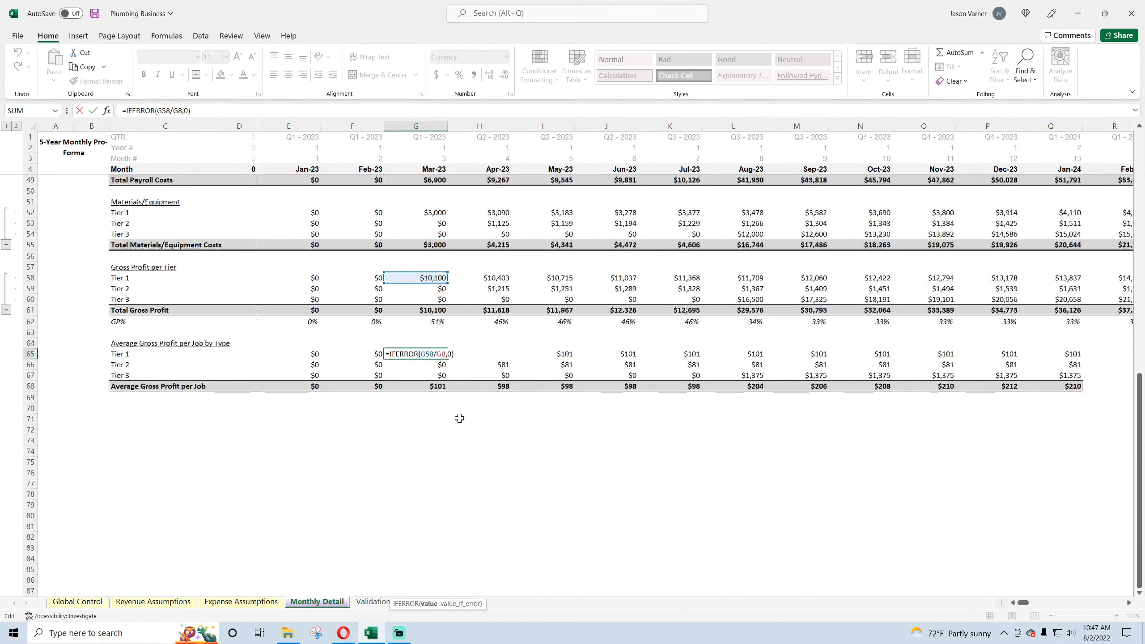
pyautogui.press('Return')
pyautogui.click(439, 355)
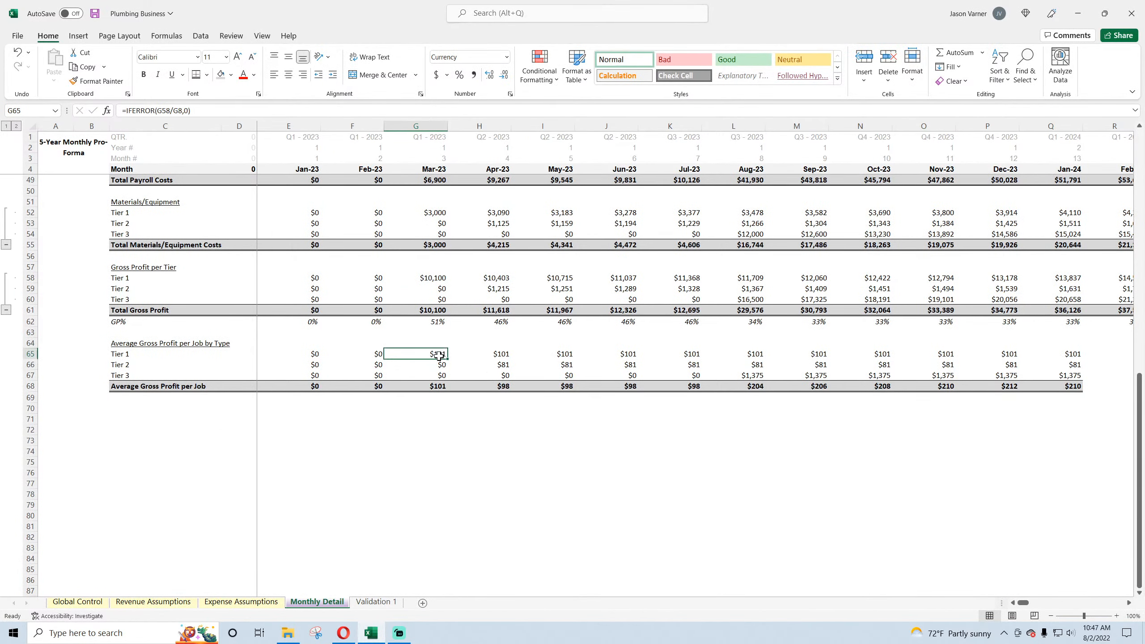
pyautogui.click(95, 13)
# - Review the other variable costs, truck insurance, truck maintenance, credit card and fixed cost inputs on Expense Assumptions
pyautogui.click(250, 605)
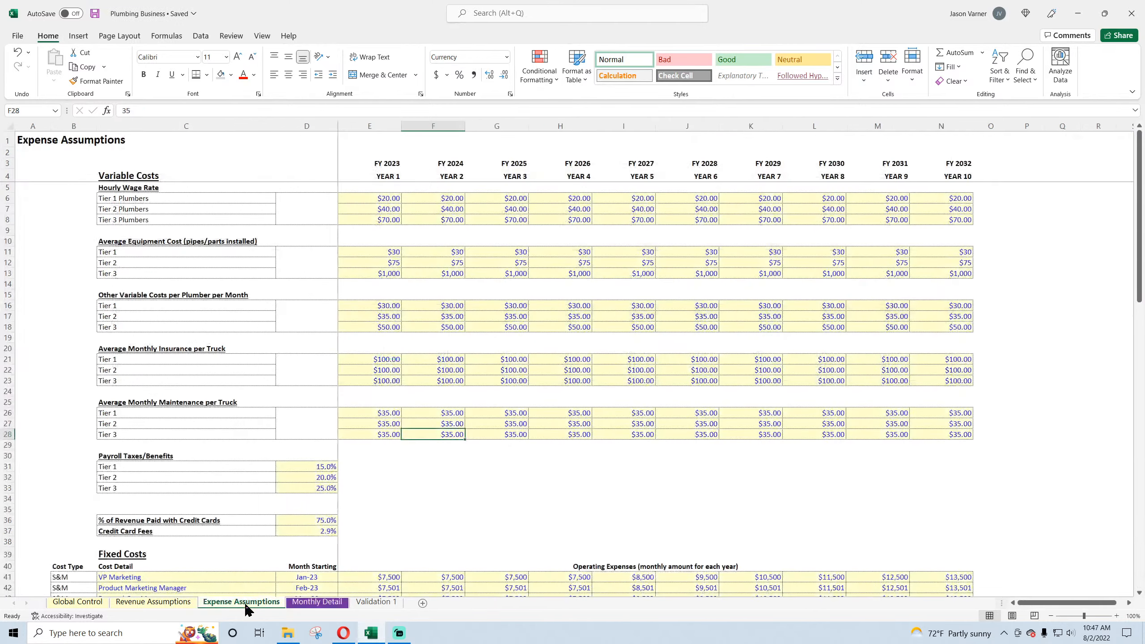
pyautogui.click(177, 243)
pyautogui.moveTo(151, 296); pyautogui.dragTo(408, 324)
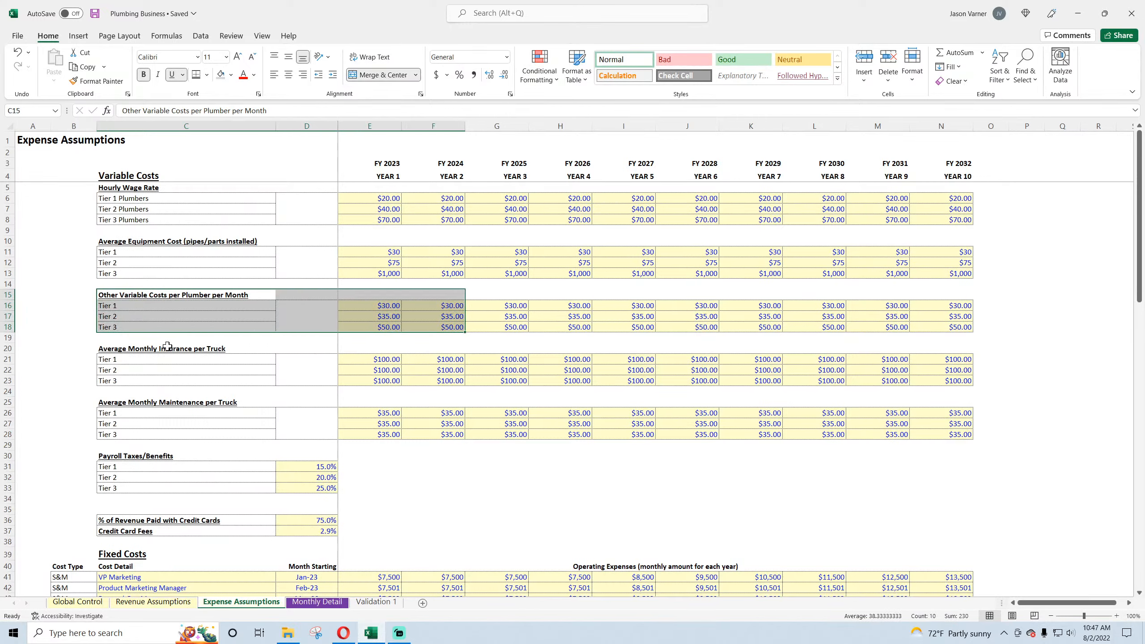
pyautogui.moveTo(155, 351); pyautogui.dragTo(523, 382)
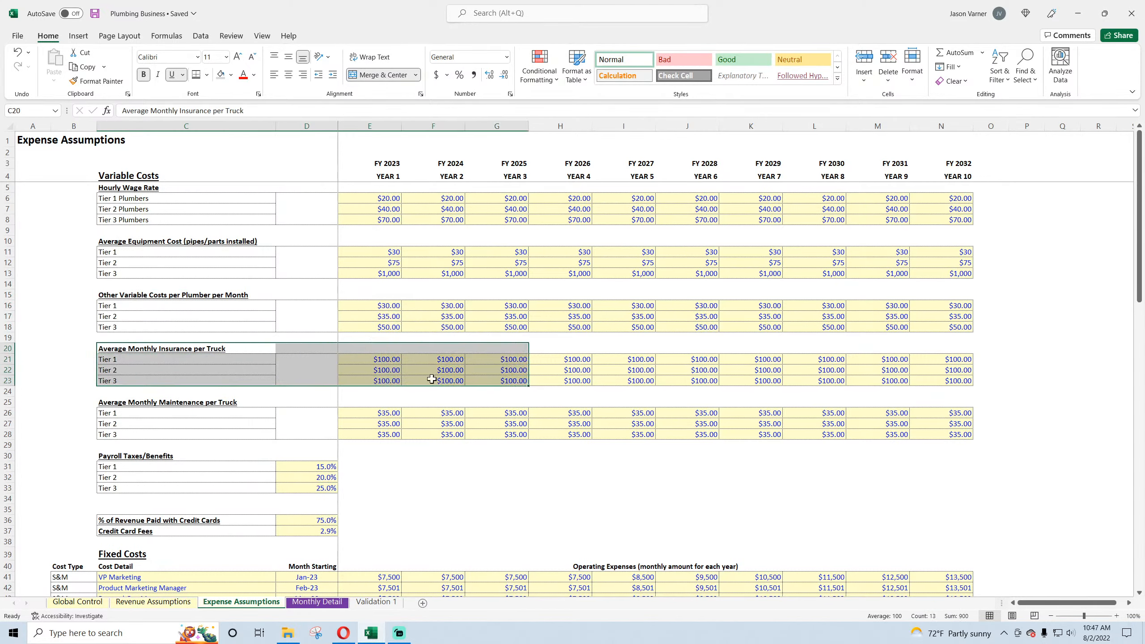
pyautogui.moveTo(155, 404); pyautogui.dragTo(451, 434)
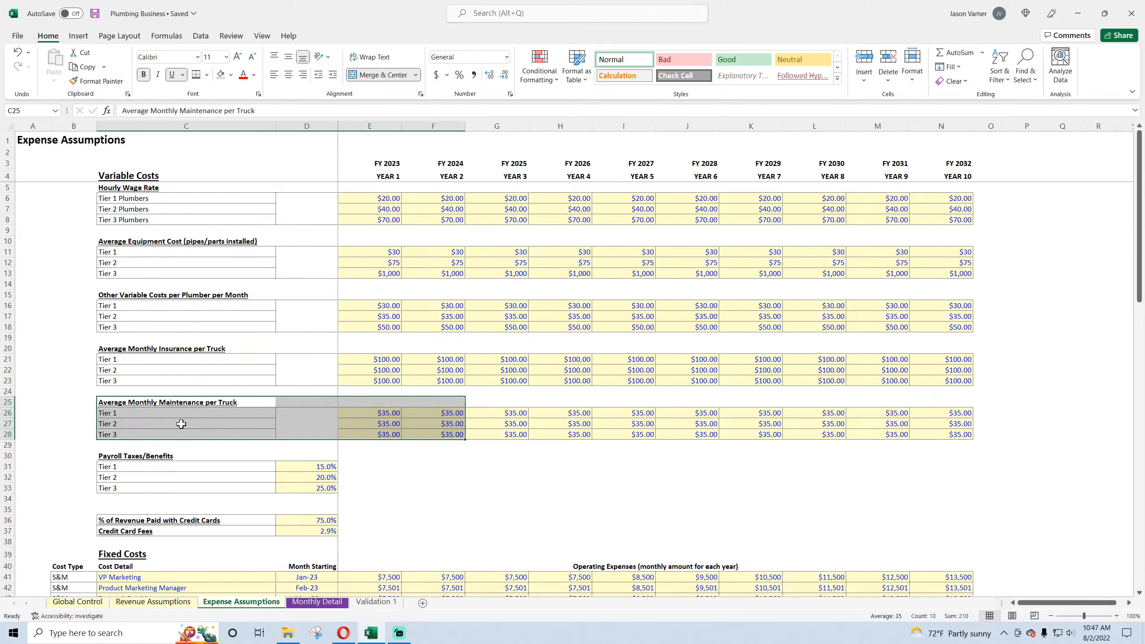
pyautogui.moveTo(164, 298); pyautogui.dragTo(564, 431)
pyautogui.scroll(-4, 154, 448)
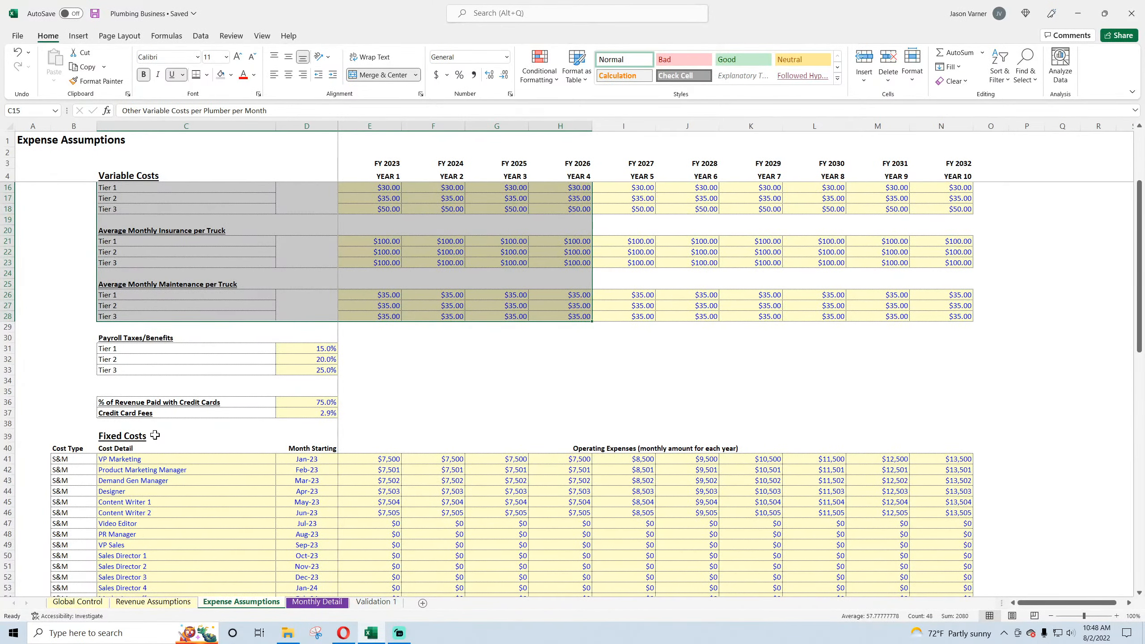
pyautogui.click(160, 403)
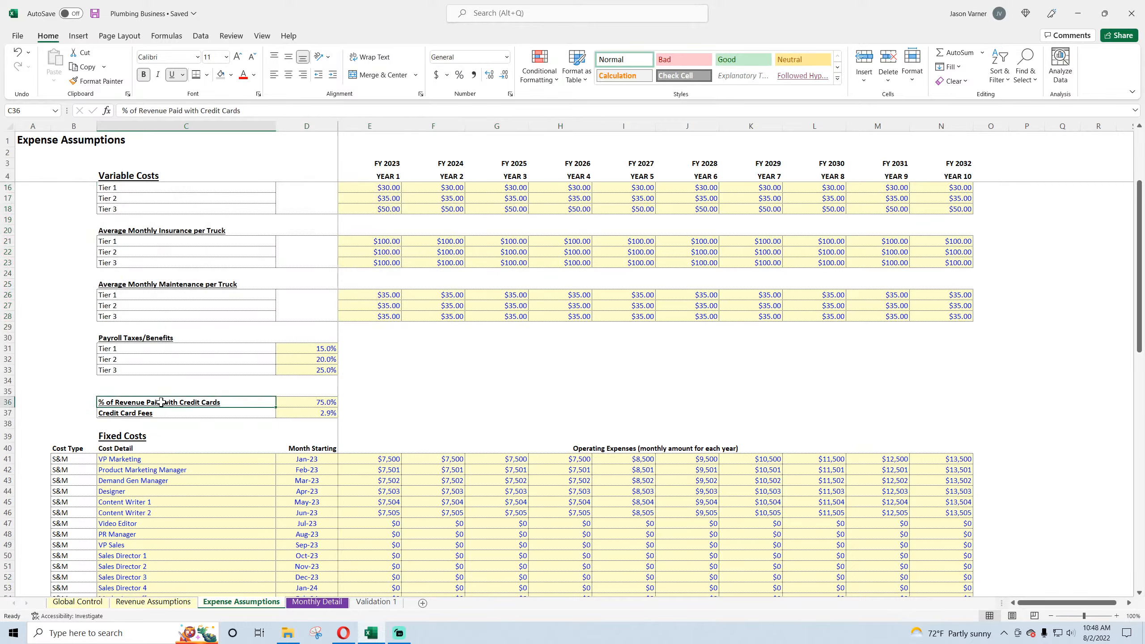
pyautogui.click(188, 414)
pyautogui.scroll(-20, 199, 428)
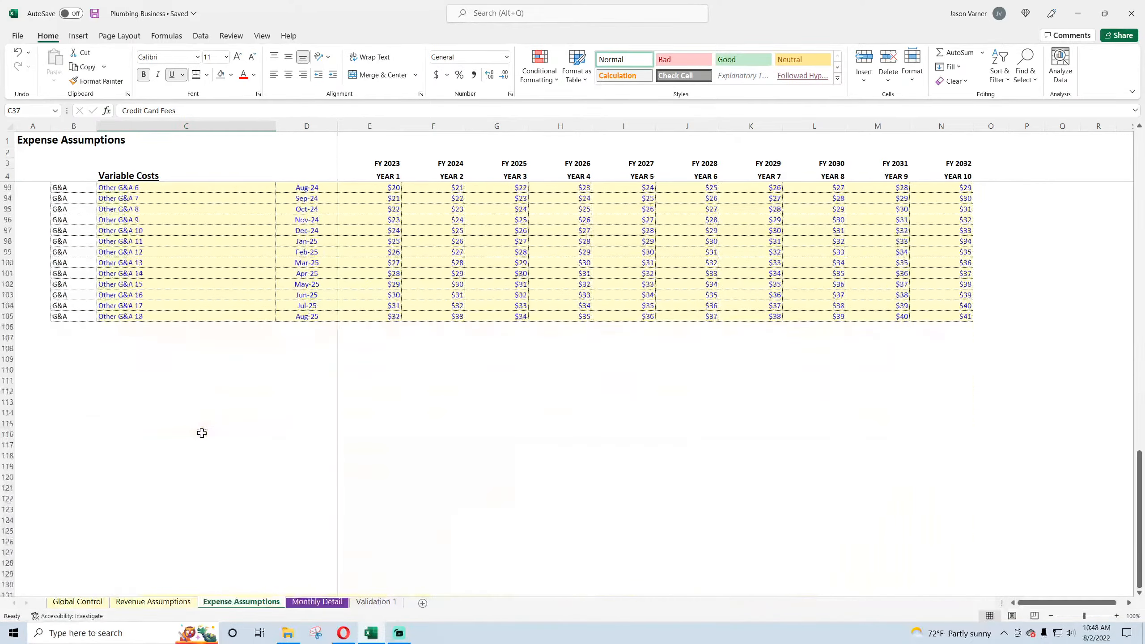
pyautogui.scroll(20, 203, 433)
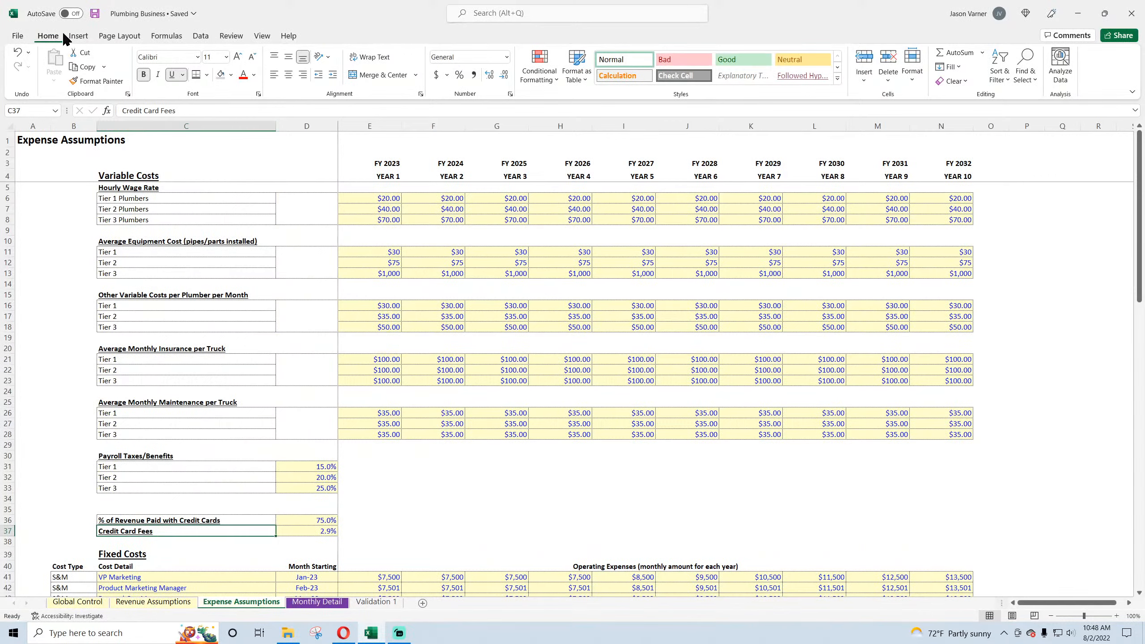
# - Fill the average gross profit per job rows 65 to 68 on Monthly Detail across to Dec-32 and save the workbook
pyautogui.click(317, 602)
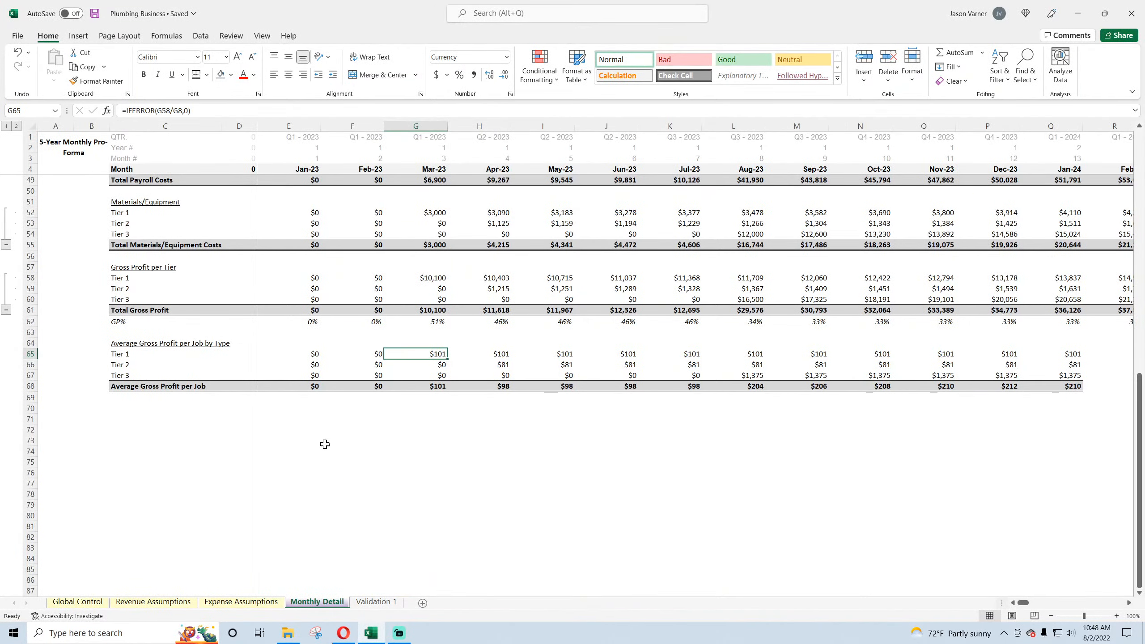
pyautogui.moveTo(435, 353); pyautogui.dragTo(1143, 399)
pyautogui.click(768, 473)
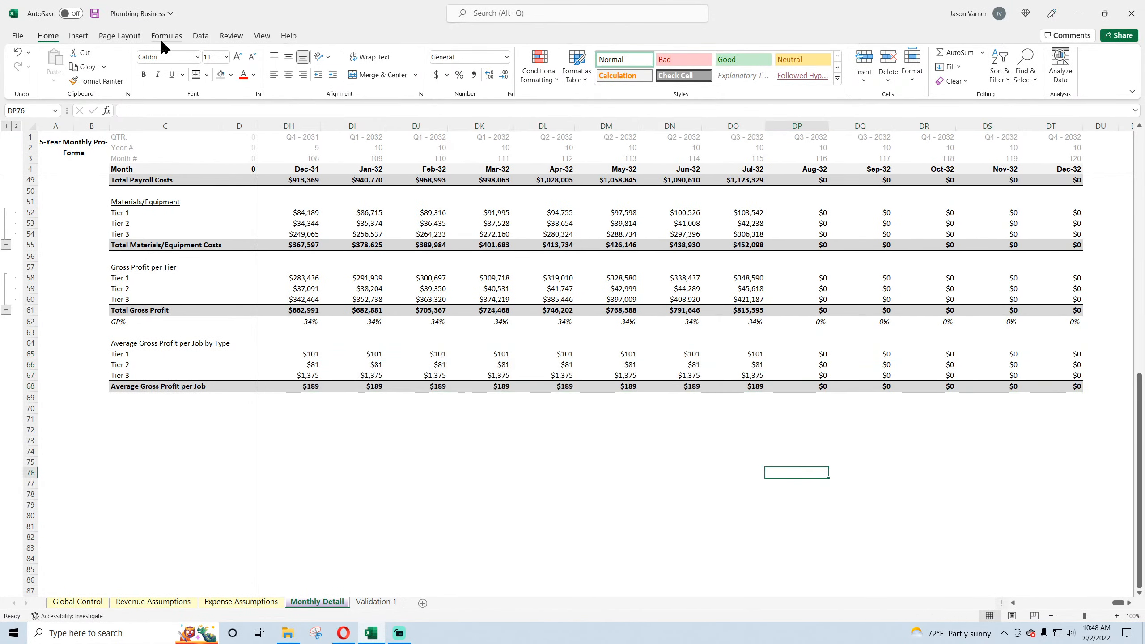
pyautogui.click(96, 14)
# - Inspect the Jun-32 average gross profit per job formulas for Tiers 1 to 3
pyautogui.click(691, 364)
pyautogui.click(691, 377)
pyautogui.click(693, 352)
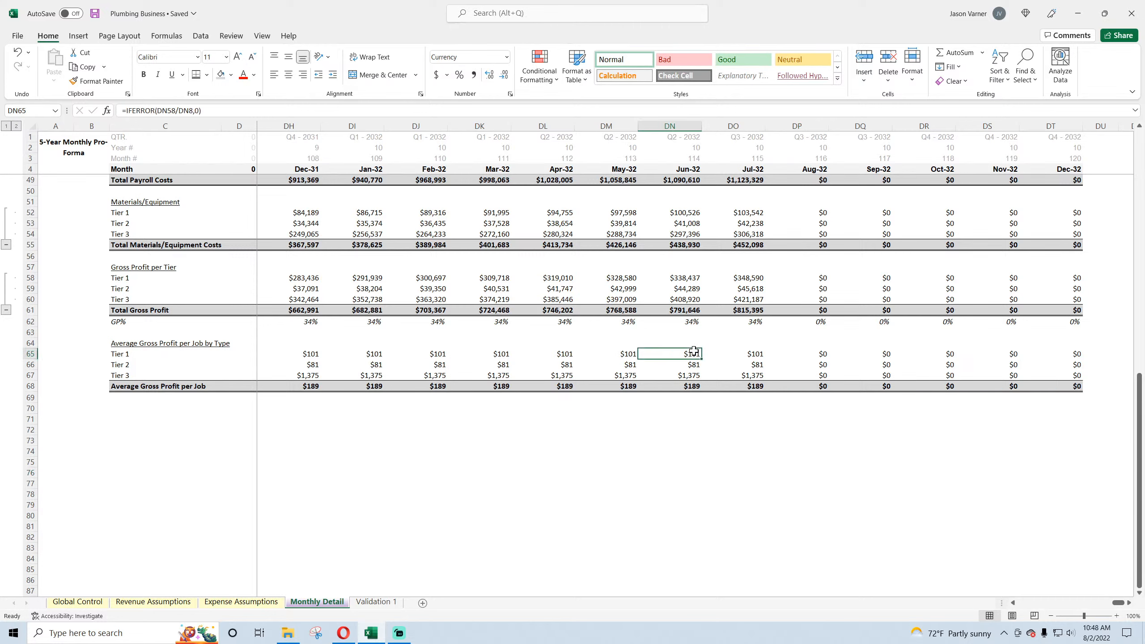
pyautogui.click(692, 365)
pyautogui.click(690, 377)
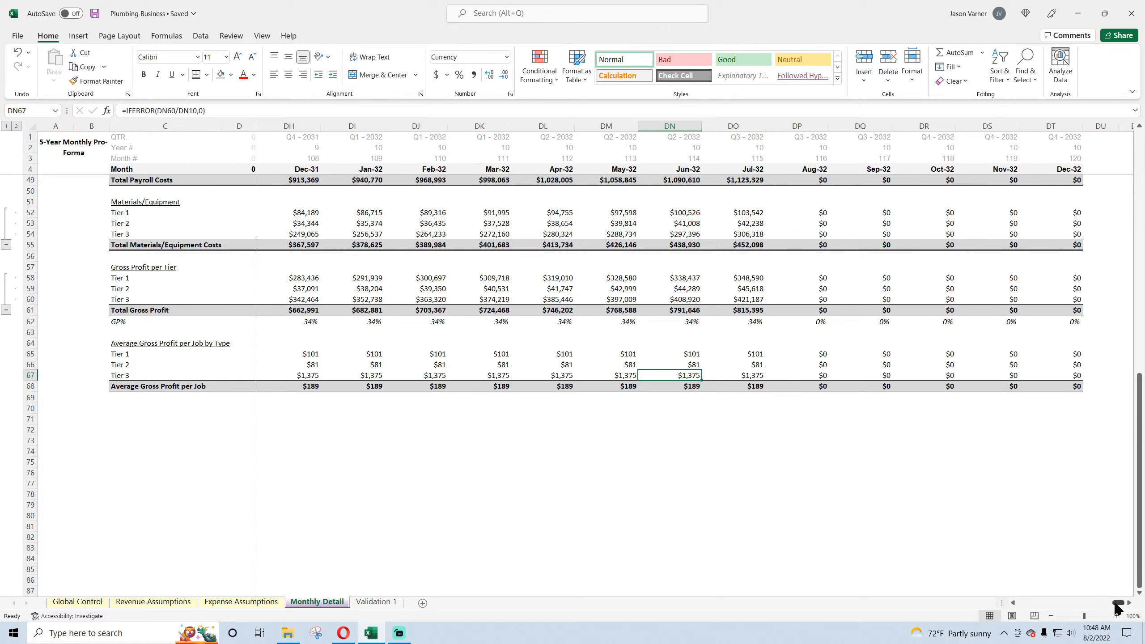
# - Return to the first months and compare the Mar-23 average gross profit per job formula with the total job count row
pyautogui.moveTo(1119, 606); pyautogui.dragTo(1023, 605)
pyautogui.click(505, 388)
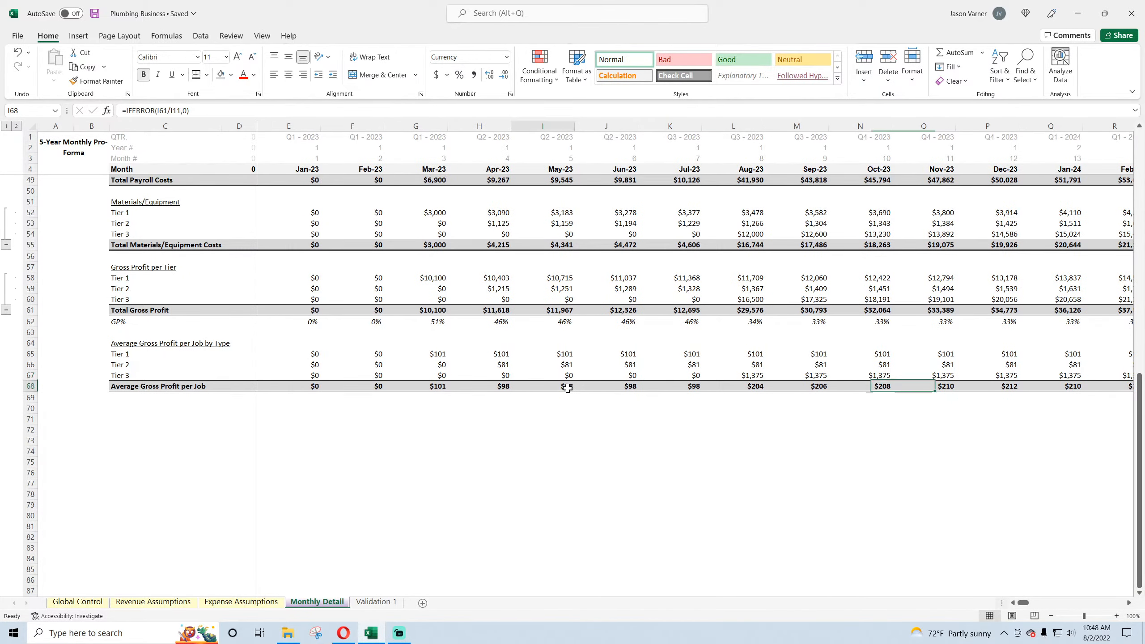
pyautogui.click(431, 388)
pyautogui.scroll(15, 454, 442)
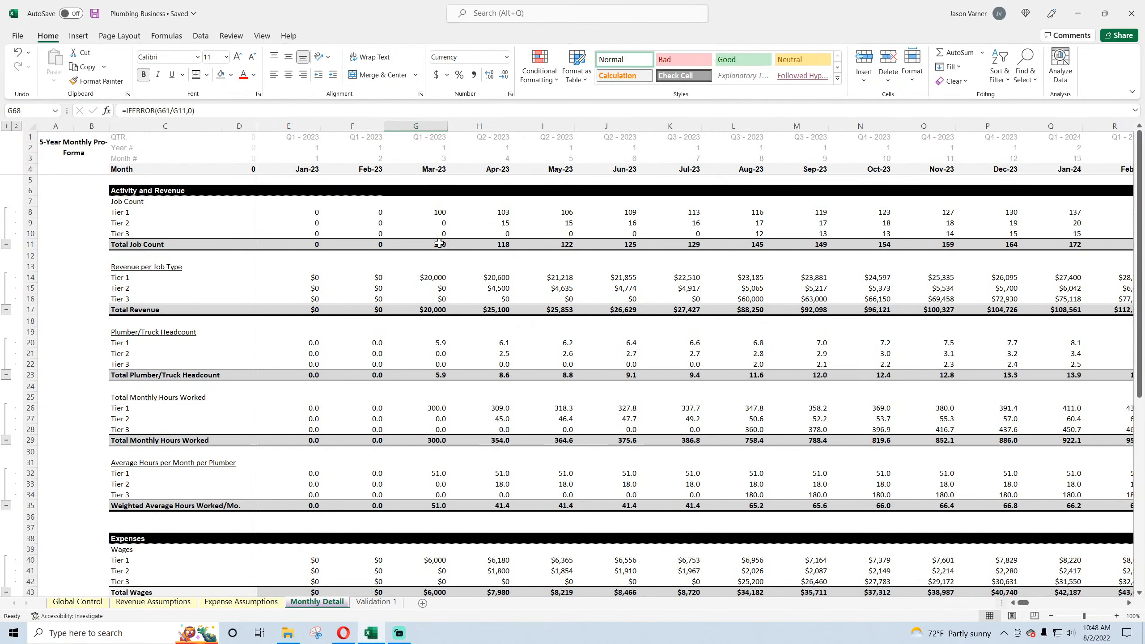
pyautogui.hotkey('ctrl', '[')
pyautogui.scroll(-11, 471, 434)
# - Enter the check formula =G68*G11 in G71 to multiply the Mar-23 average gross profit by total job count
pyautogui.click(440, 538)
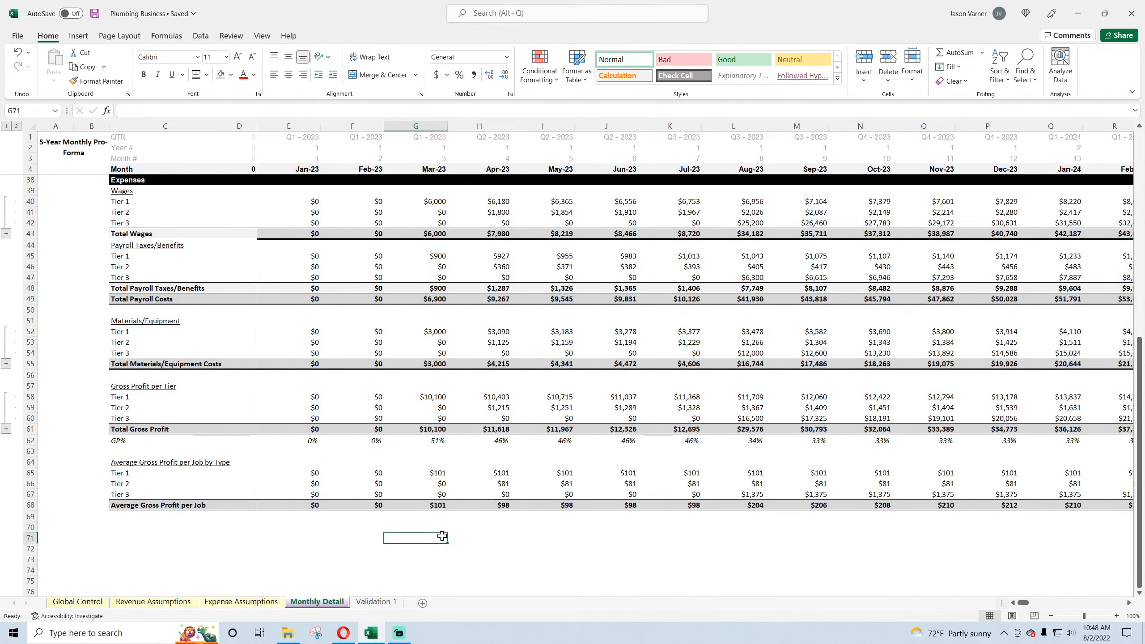
pyautogui.write('=')
pyautogui.click(438, 502)
pyautogui.press('Return')
pyautogui.scroll(11, 436, 316)
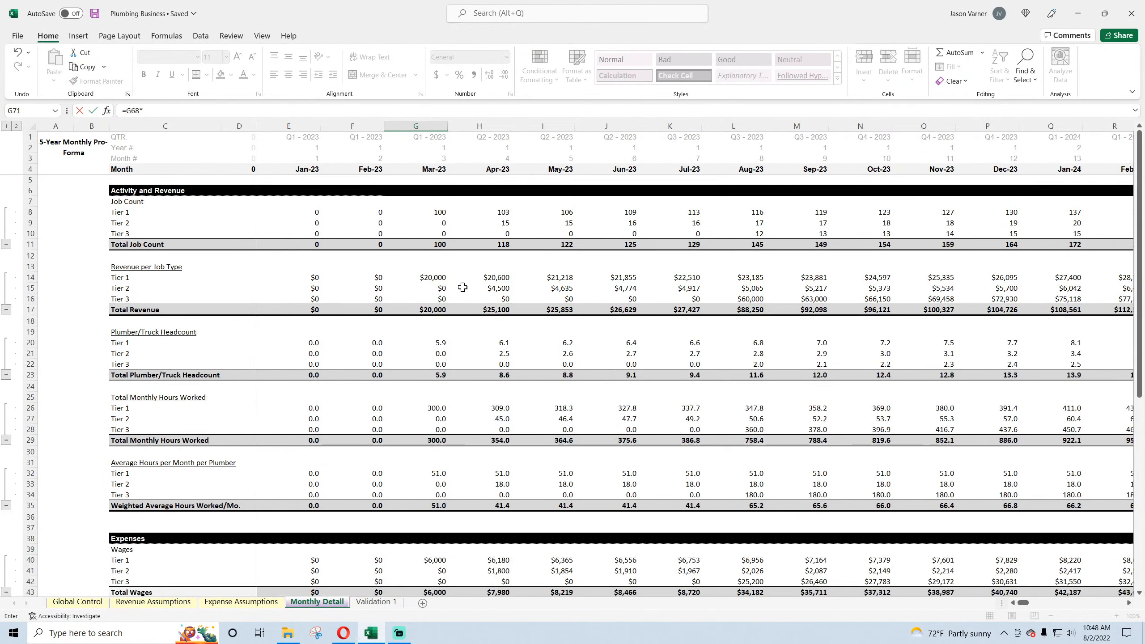
pyautogui.scroll(-9, 435, 263)
pyautogui.scroll(-1, 434, 263)
pyautogui.click(433, 571)
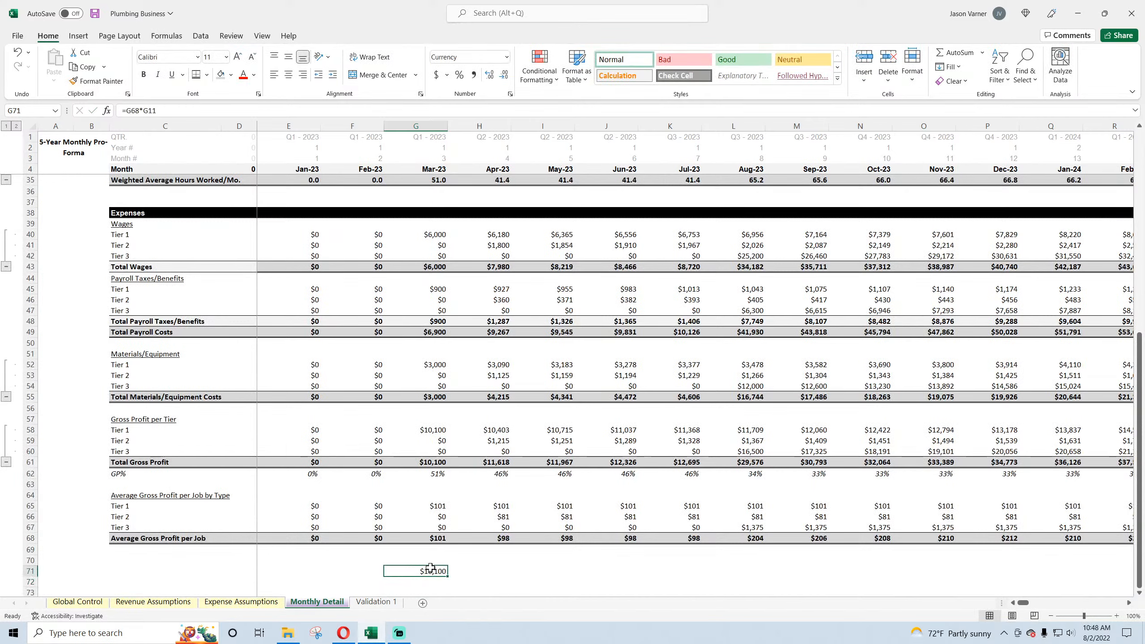
# - Compare the check value in G71 with Mar-23 total gross profit in G61, and clear G71
pyautogui.click(440, 462)
pyautogui.click(433, 571)
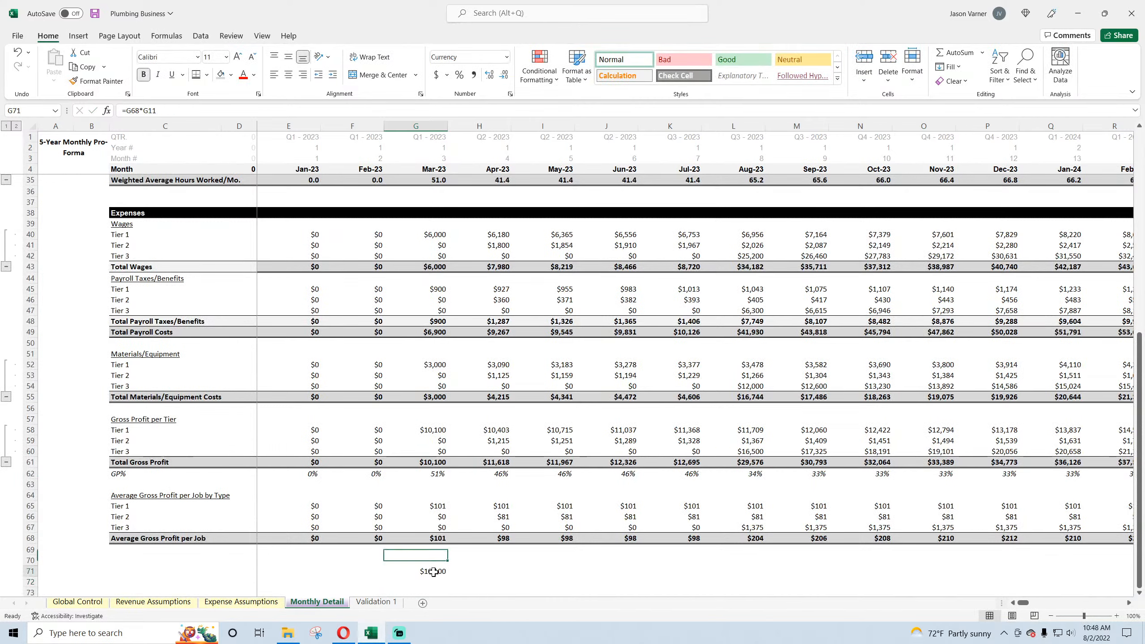
pyautogui.press('Delete')
pyautogui.press('Return')
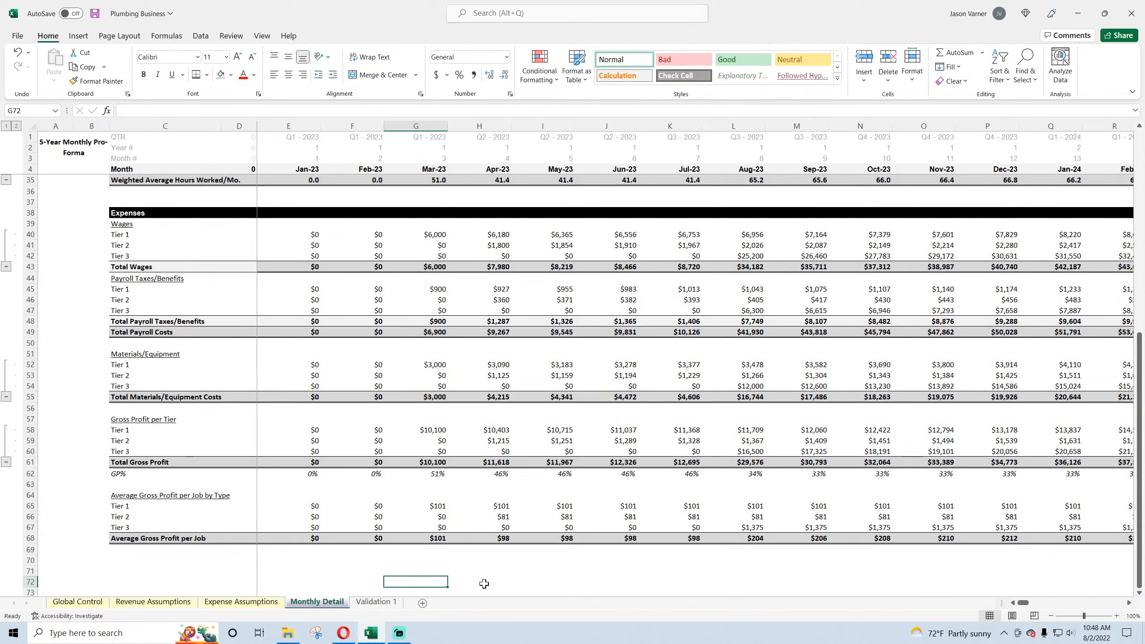
# - Group the Tier 1 to Tier 3 rows 65 to 67 under Average Gross Profit per Job by Type and save the workbook
pyautogui.click(95, 13)
pyautogui.moveTo(29, 507); pyautogui.dragTo(30, 527)
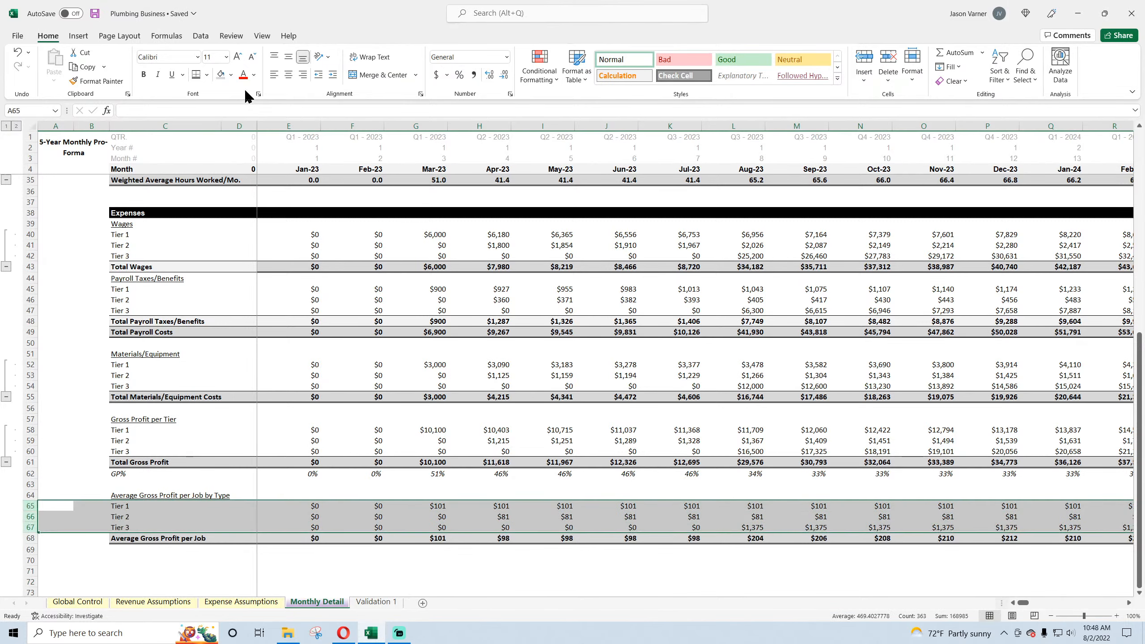
pyautogui.click(201, 35)
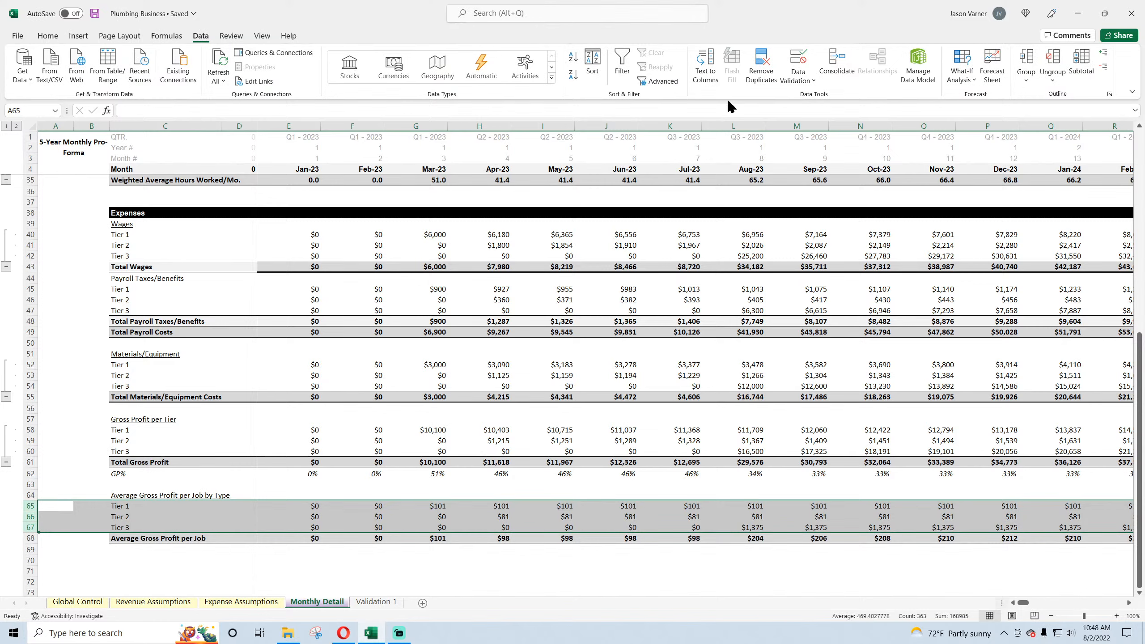
pyautogui.click(802, 82)
pyautogui.click(1027, 78)
pyautogui.click(1035, 97)
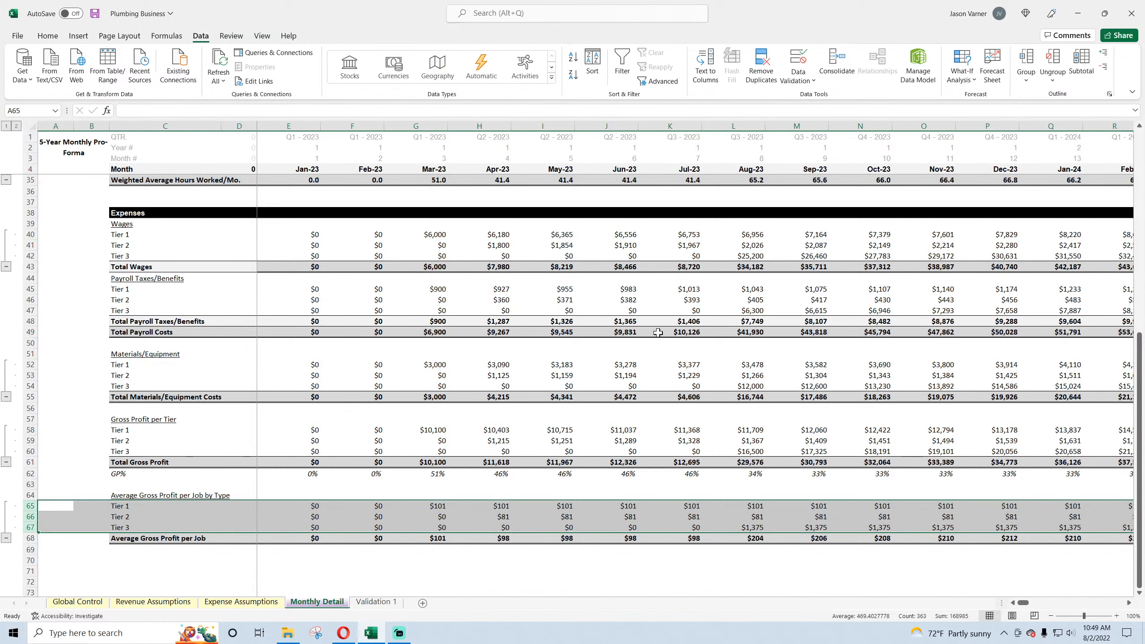
pyautogui.click(463, 423)
pyautogui.click(48, 36)
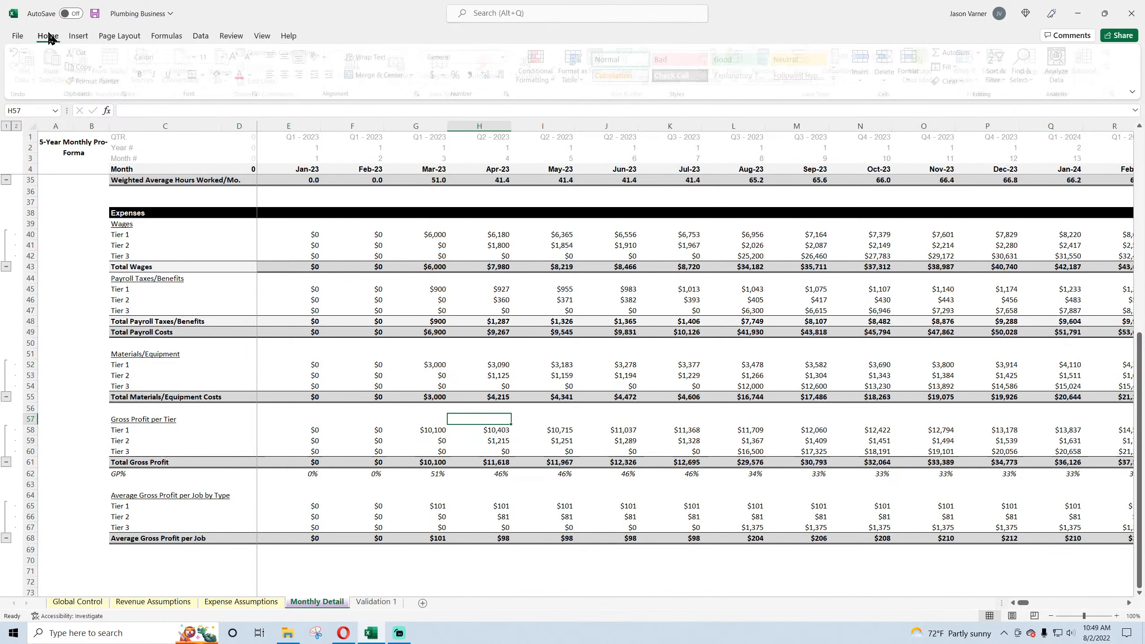
pyautogui.click(95, 13)
# - Review the Wages, Materials/Equipment and Gross Profit per Tier sections on Monthly Detail
pyautogui.scroll(4, 180, 370)
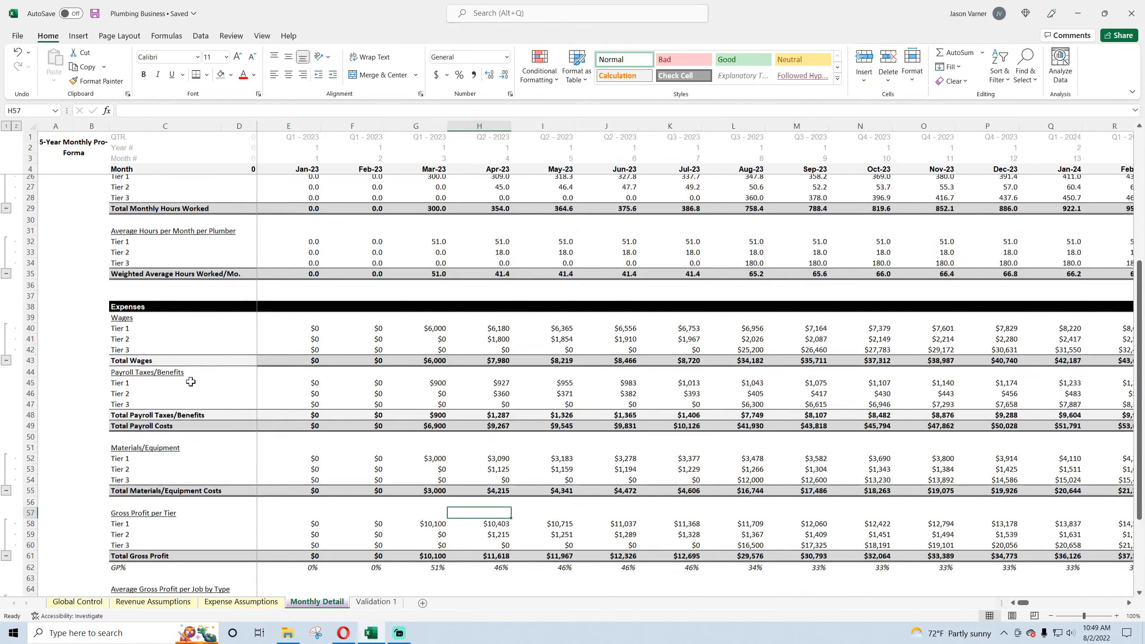
pyautogui.scroll(-4, 161, 352)
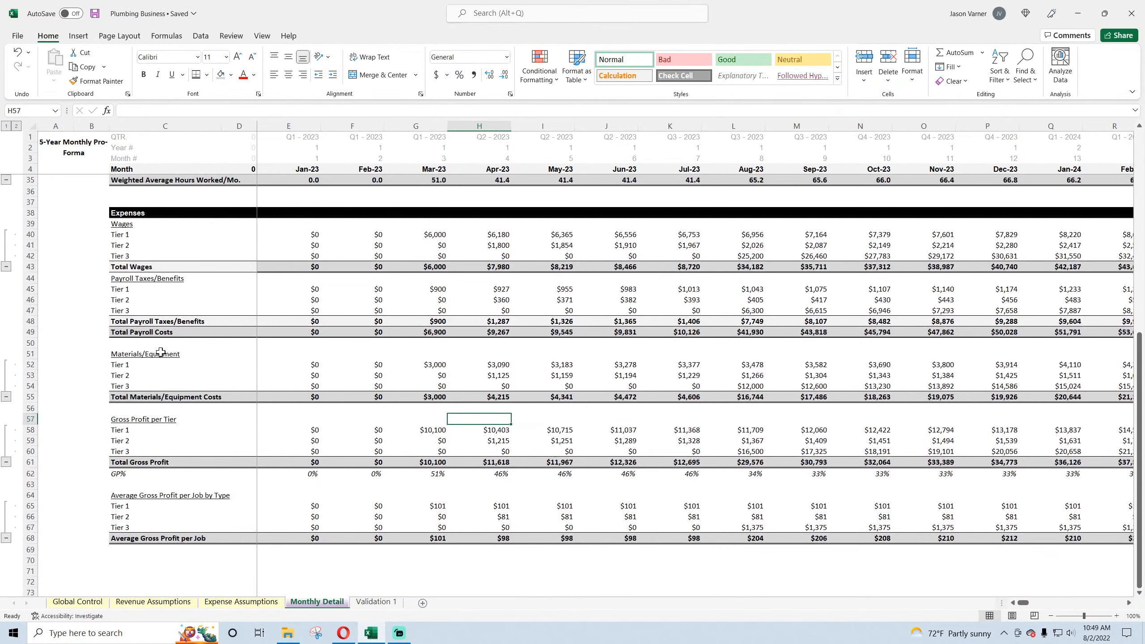
pyautogui.click(125, 236)
pyautogui.click(130, 356)
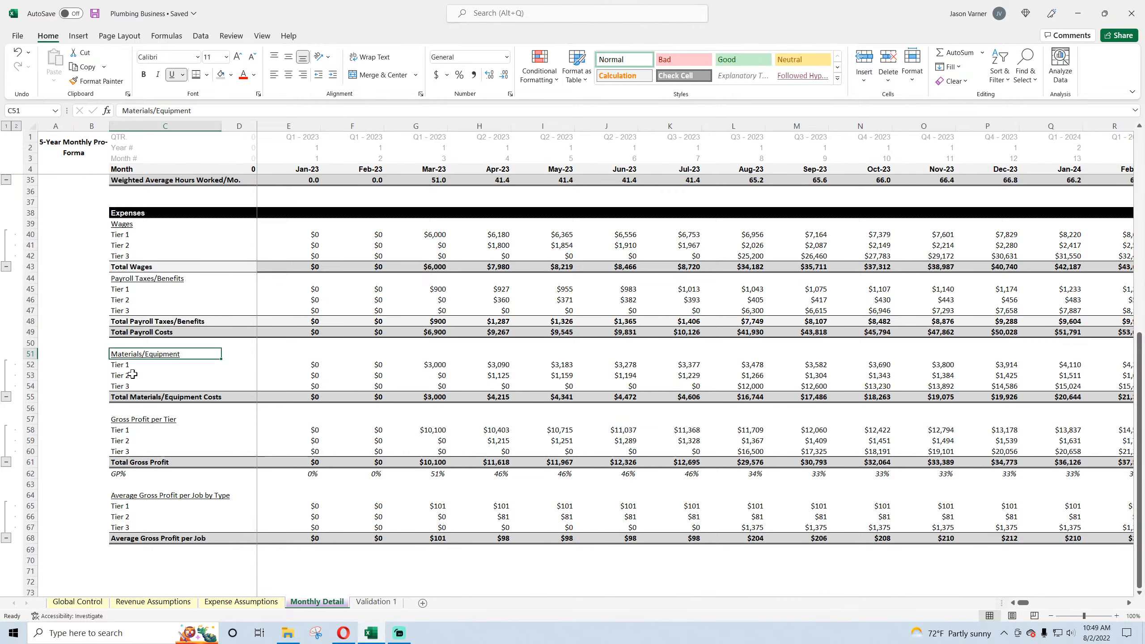
pyautogui.click(129, 422)
pyautogui.scroll(-3, 129, 481)
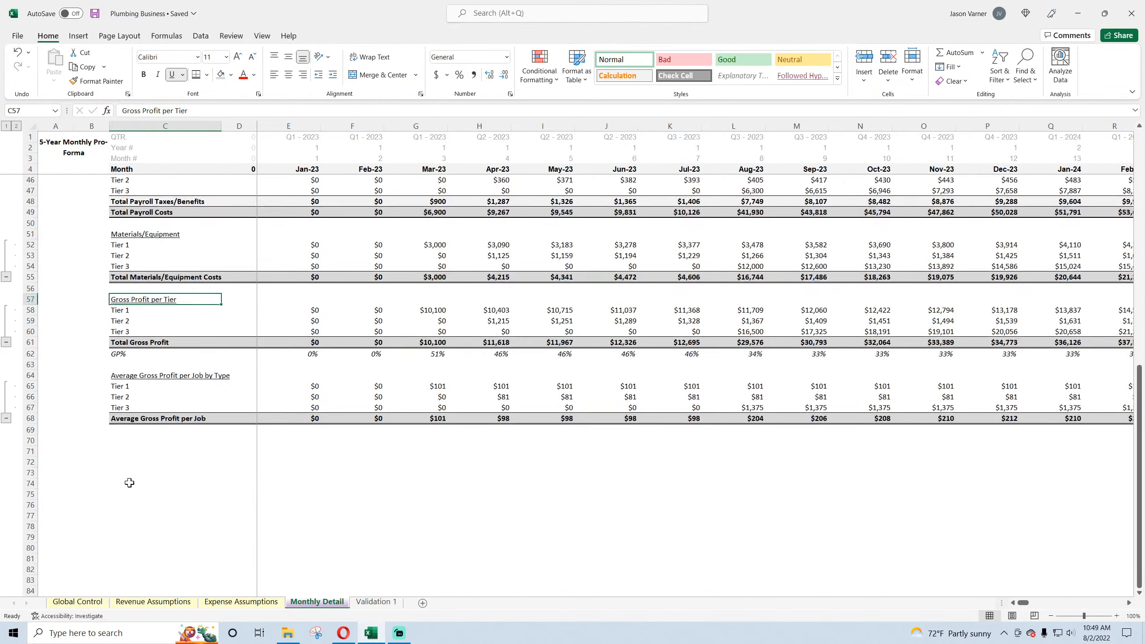
pyautogui.scroll(3, 135, 361)
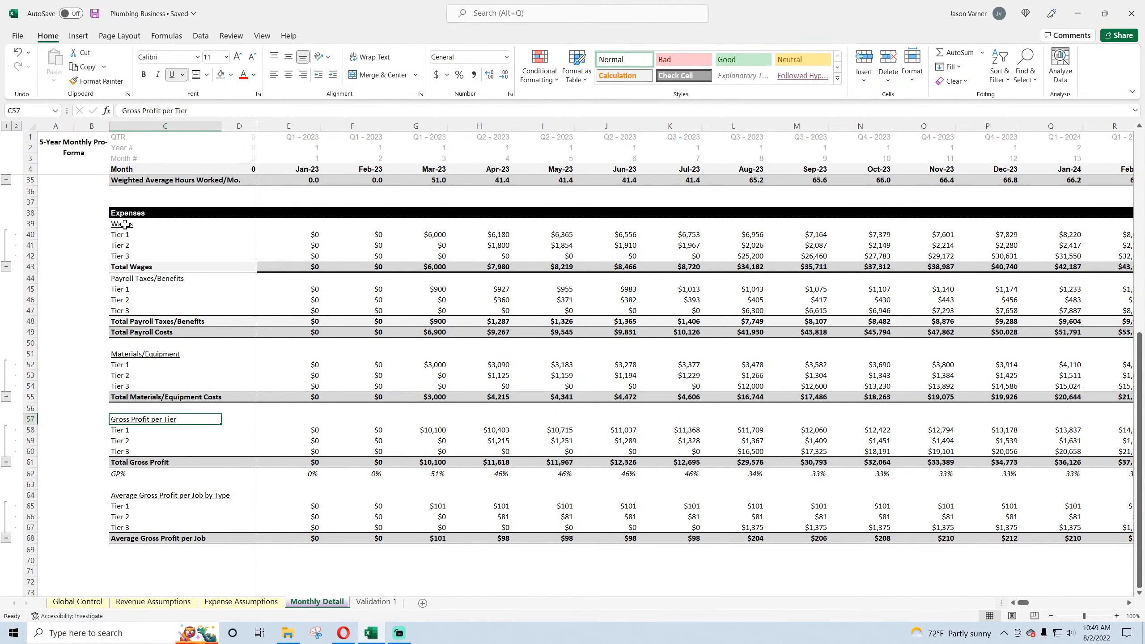
# - Copy the black Expenses header band C38:F38 on Monthly Detail to C71, below Average Gross Profit per Job
pyautogui.click(133, 213)
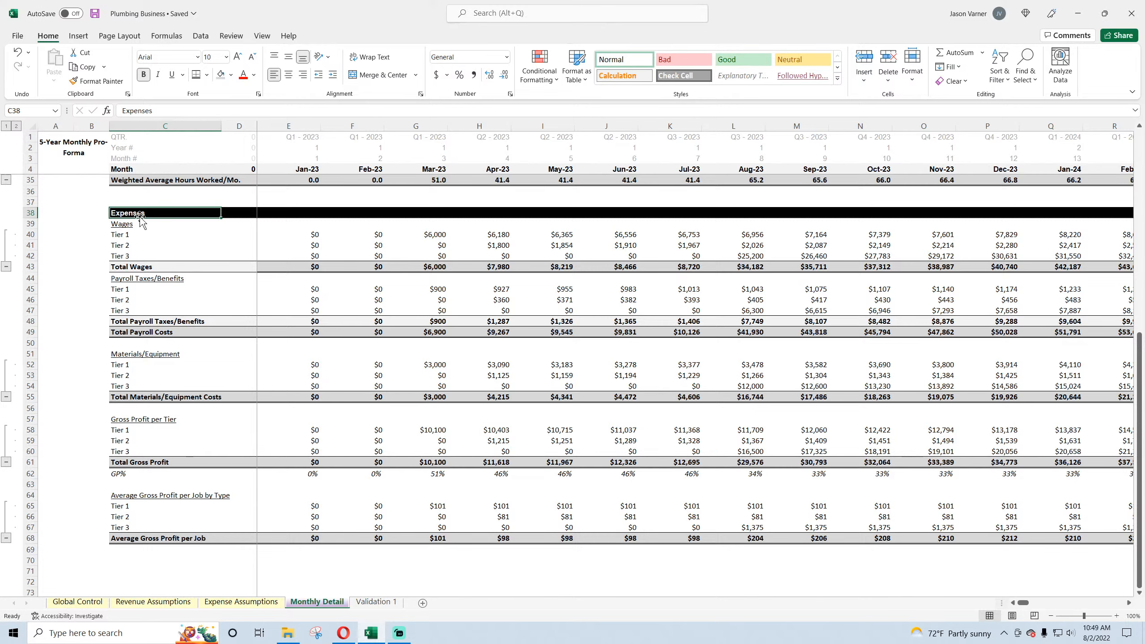
pyautogui.moveTo(128, 213); pyautogui.dragTo(345, 213)
pyautogui.rightClick(345, 216)
pyautogui.click(375, 260)
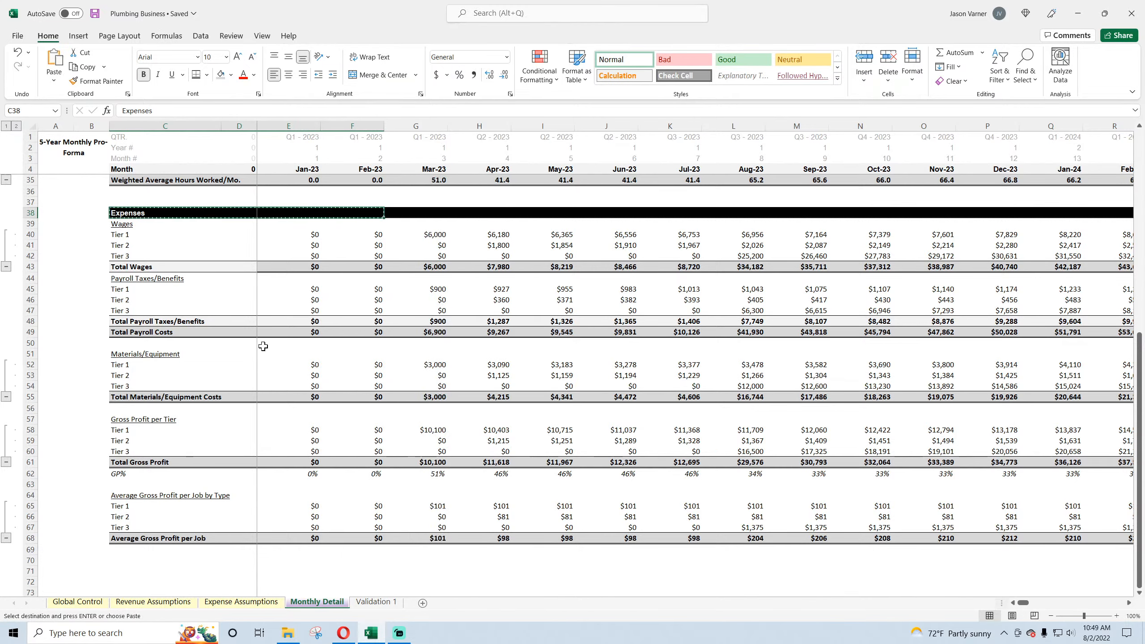
pyautogui.scroll(-4, 150, 447)
pyautogui.click(129, 441)
pyautogui.click(129, 451)
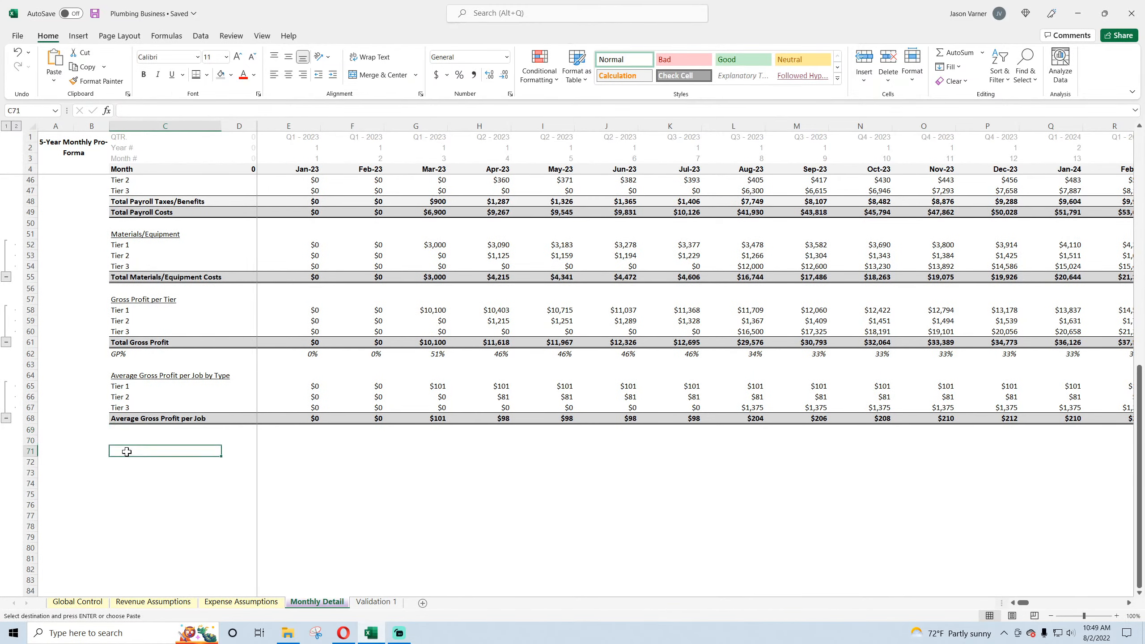
pyautogui.rightClick(129, 451)
pyautogui.click(155, 192)
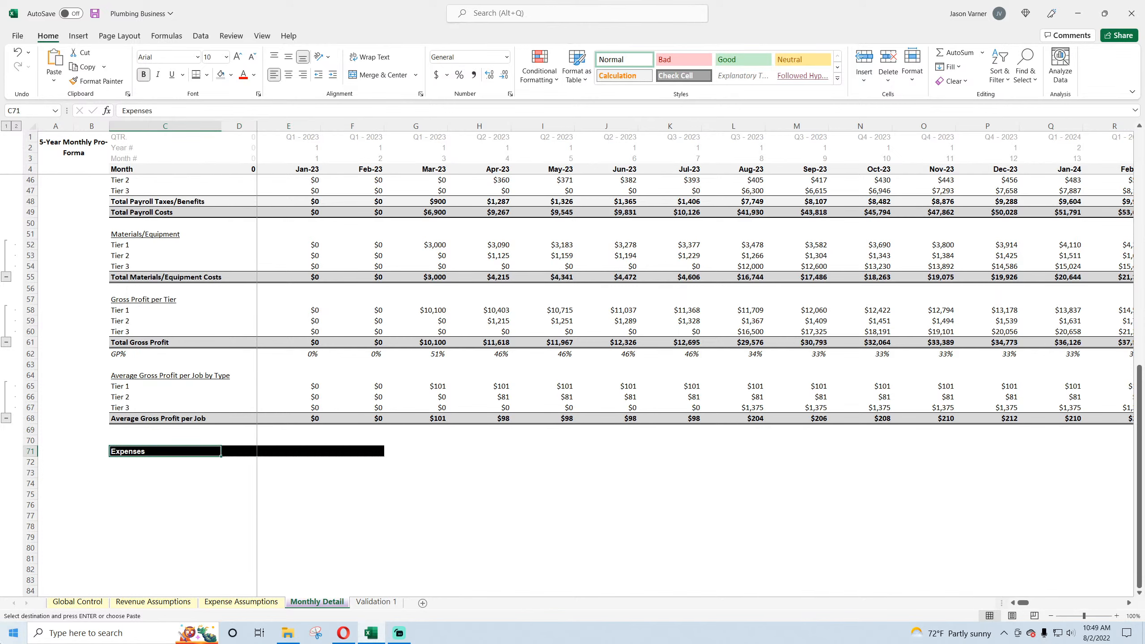
# - Retitle the copied section header in C71 as Other Overhead Items
pyautogui.write('Other Overhea')
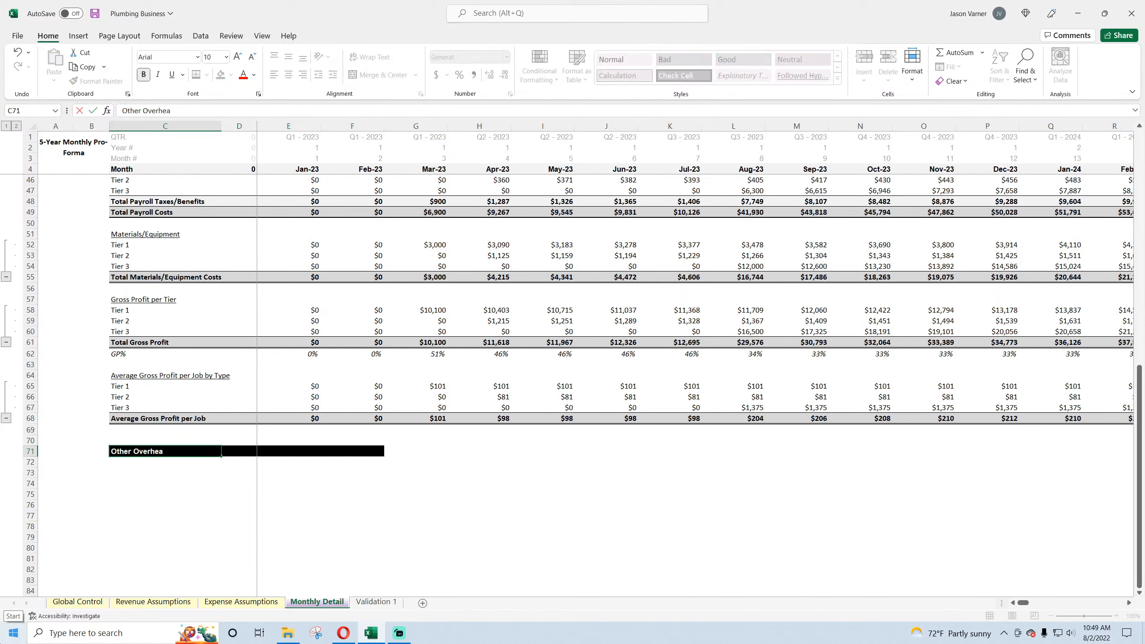
pyautogui.write('d Items')
pyautogui.press('Return')
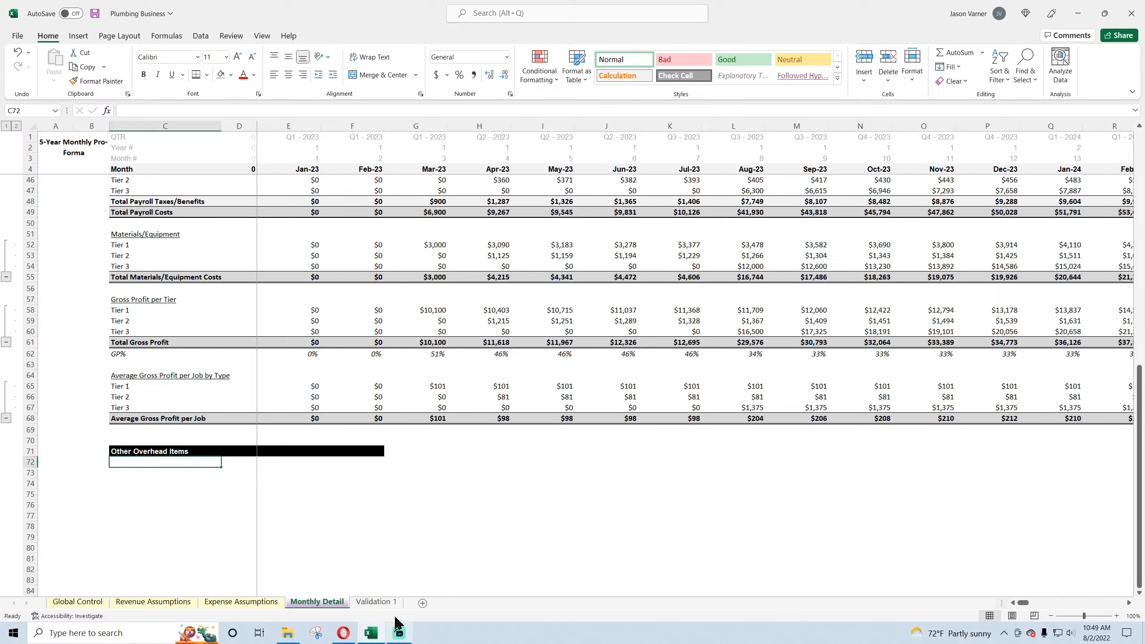
# - Examine the other variable cost, truck insurance and truck maintenance assumptions in rows 15 to 28 of Expense Assumptions
pyautogui.click(241, 602)
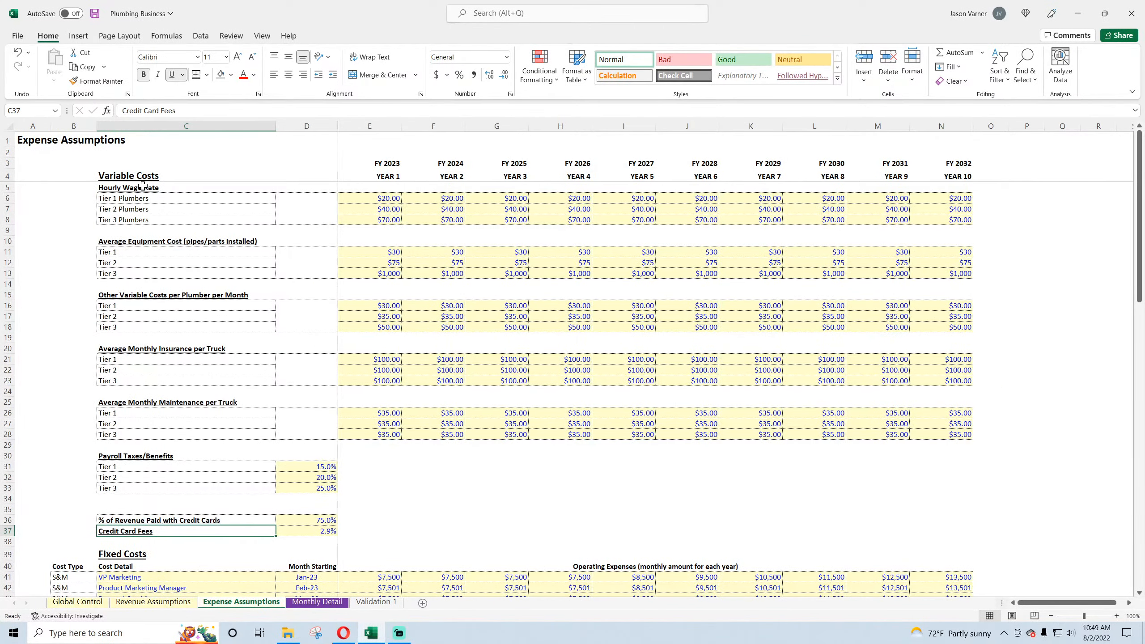
pyautogui.moveTo(153, 239); pyautogui.dragTo(969, 437)
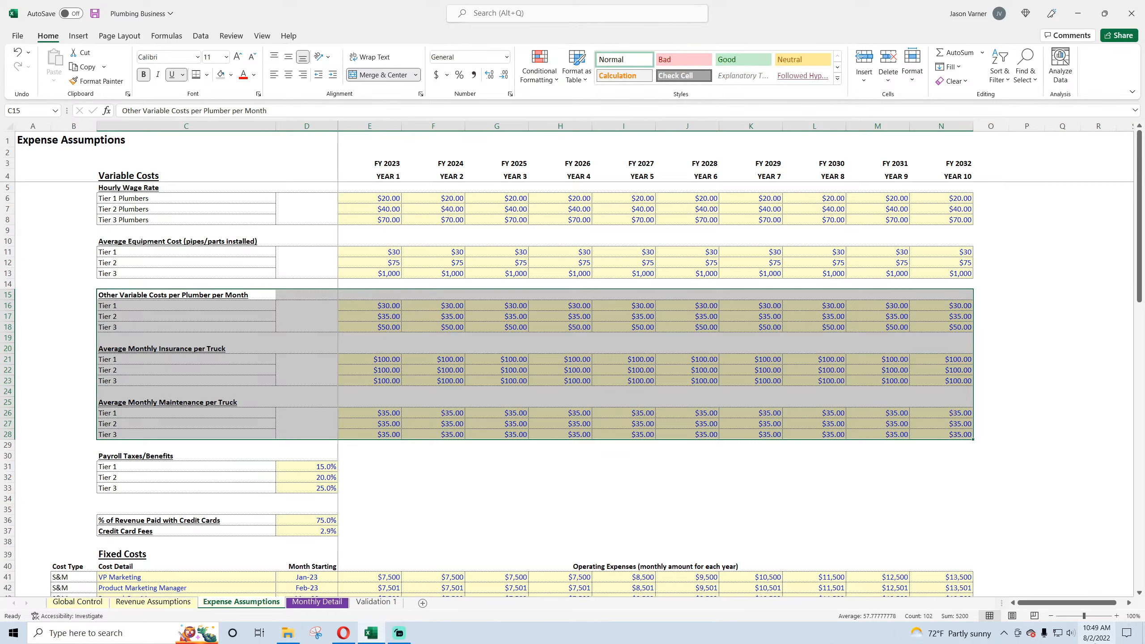
# - Switch to the browser to check the livestream analytics in YouTube Studio, and return to the Excel workbook
pyautogui.click(342, 636)
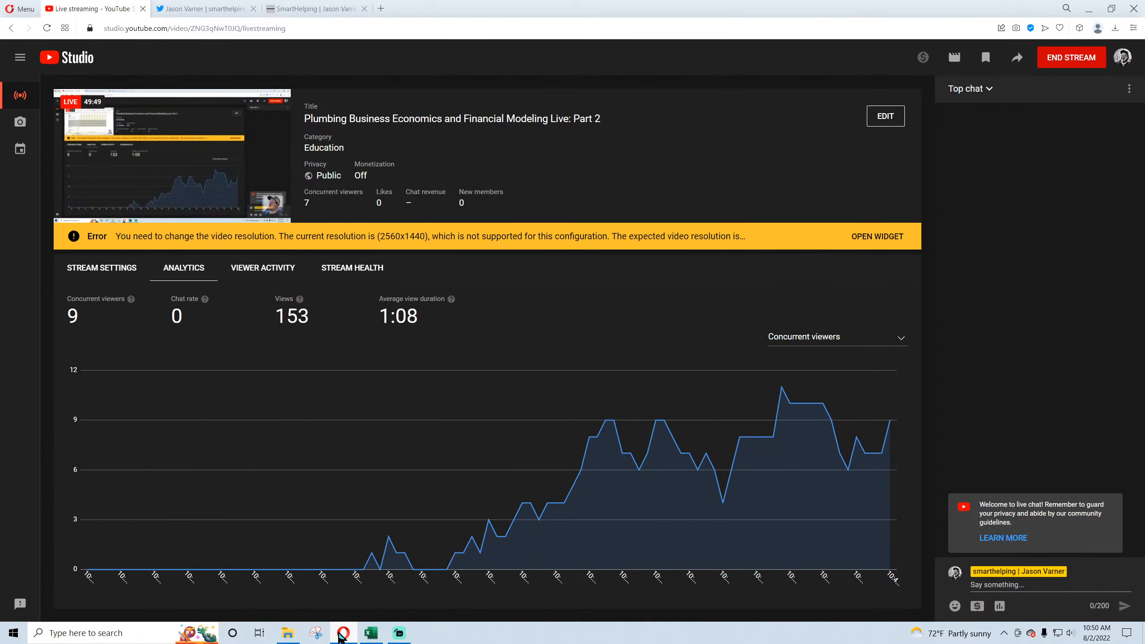
pyautogui.click(370, 633)
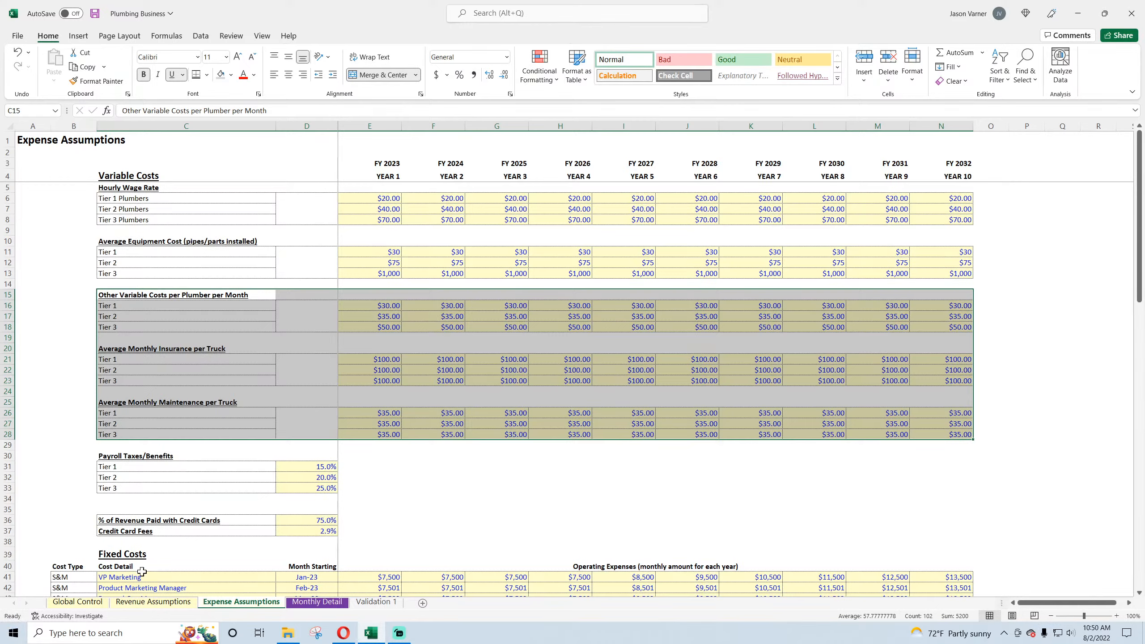
pyautogui.click(341, 634)
pyautogui.click(370, 633)
# - Copy the Gross Profit per Tier block C57:H61 on Monthly Detail to C72, C78 and C84 as templates under Other Overhead Items
pyautogui.click(317, 602)
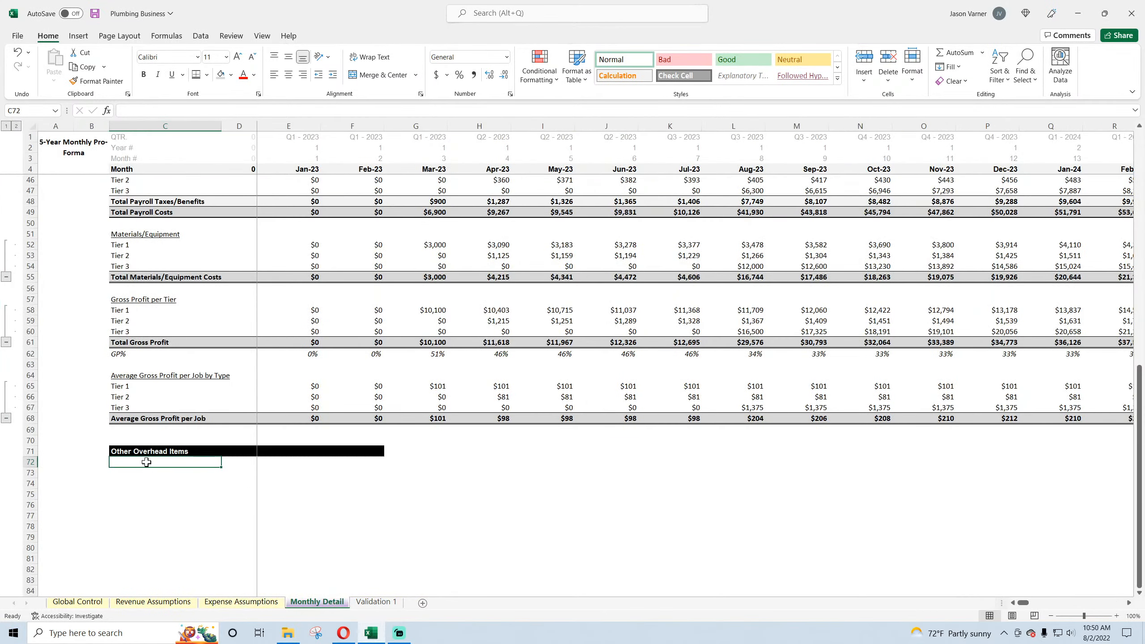
pyautogui.moveTo(121, 302); pyautogui.dragTo(449, 340)
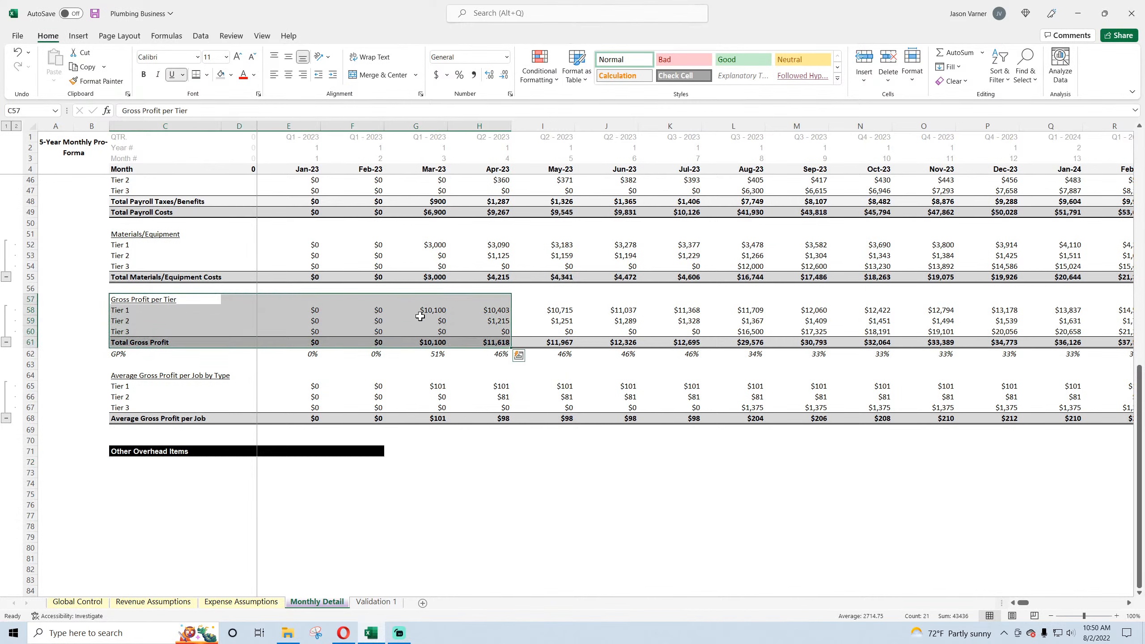
pyautogui.rightClick(419, 316)
pyautogui.click(445, 316)
pyautogui.click(141, 462)
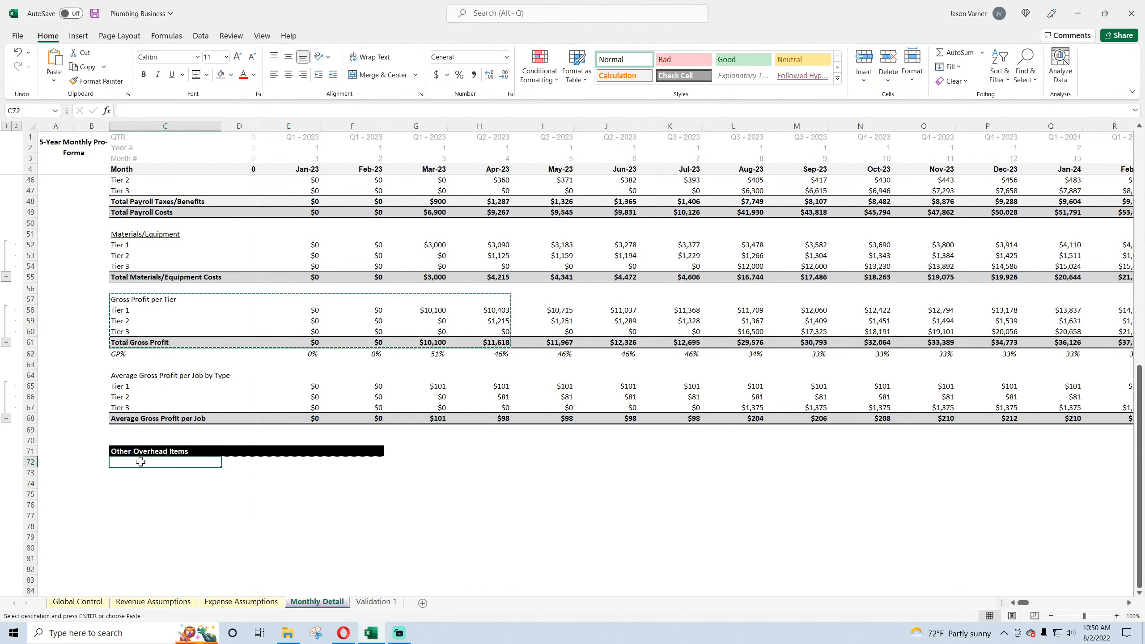
pyautogui.hotkey('ctrl', 'v')
pyautogui.click(125, 523)
pyautogui.hotkey('ctrl', 'v')
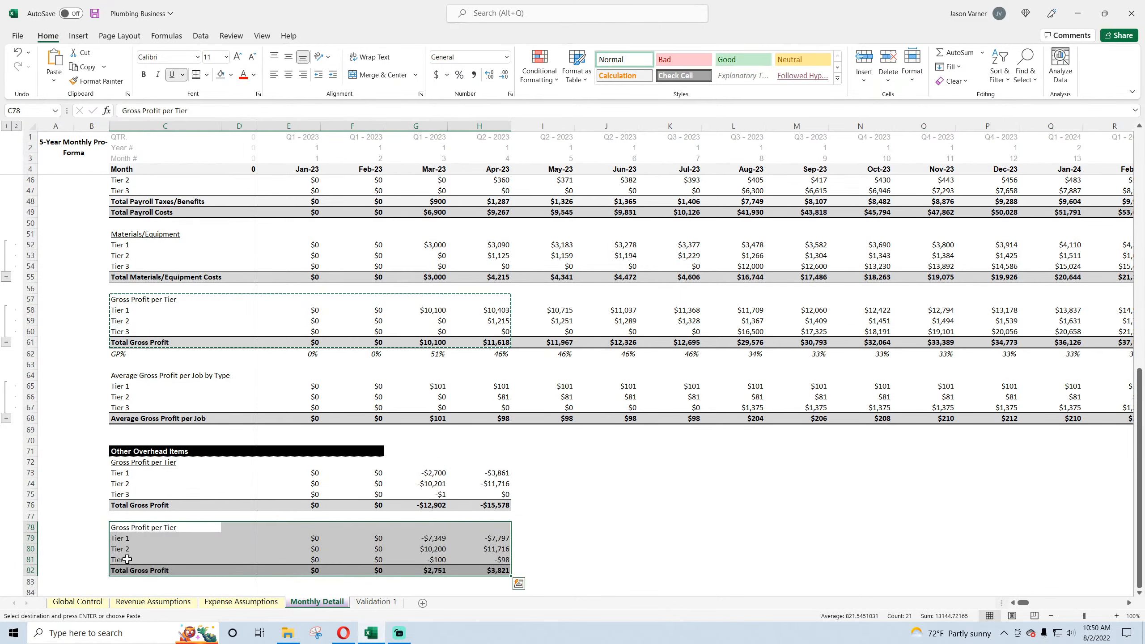
pyautogui.scroll(-4, 127, 496)
pyautogui.click(129, 463)
pyautogui.click(126, 474)
pyautogui.hotkey('ctrl', 'v')
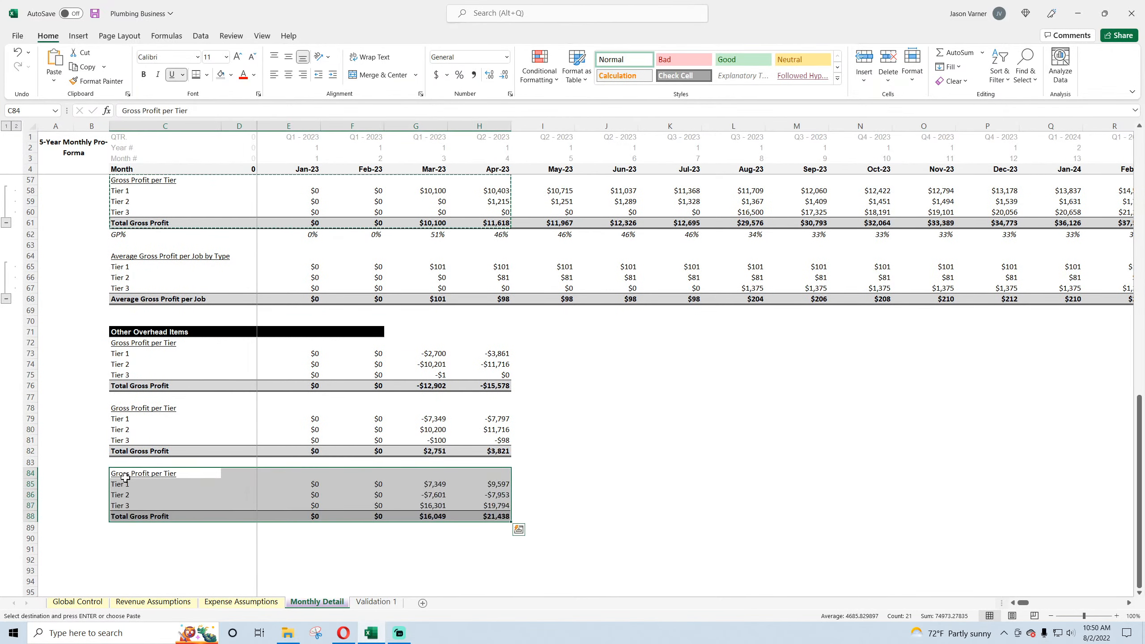
# - Examine the Fixed Costs list on Expense Assumptions and return to Monthly Detail
pyautogui.click(241, 602)
pyautogui.scroll(-4, 222, 472)
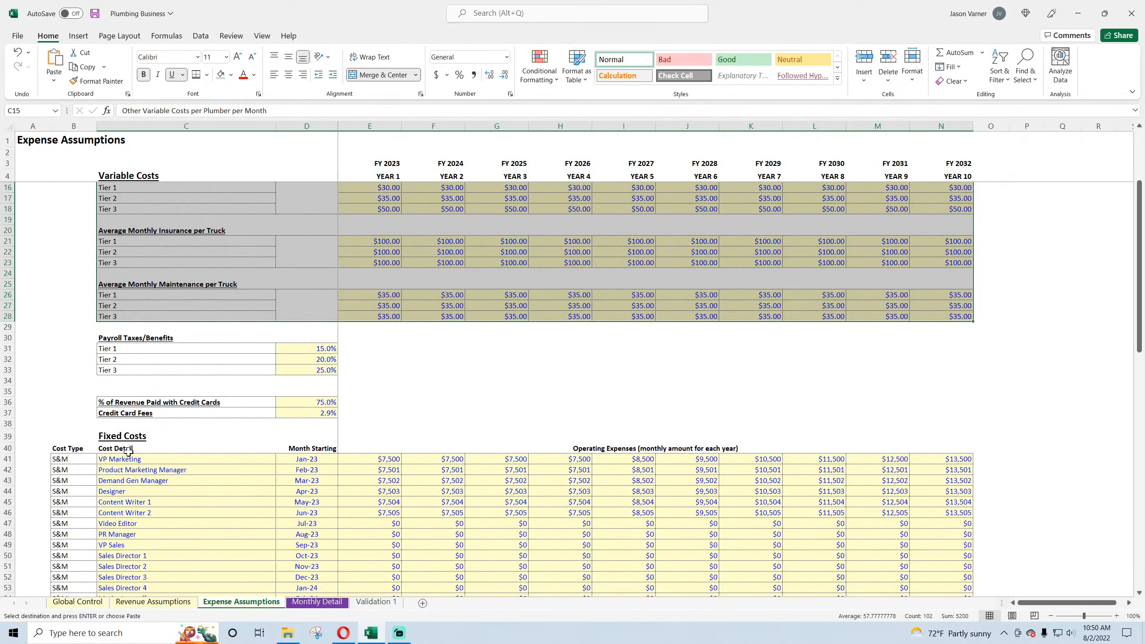
pyautogui.moveTo(128, 459); pyautogui.dragTo(135, 555)
pyautogui.click(318, 602)
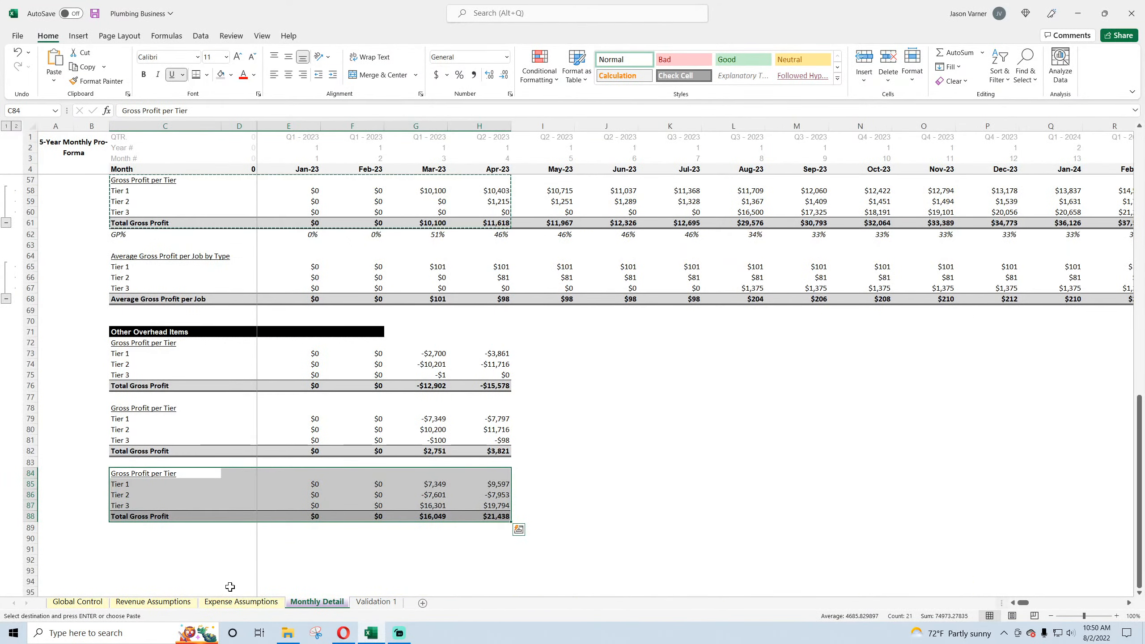
# - Copy the Other Variable Costs per Plumber per Month heading text from Expense Assumptions C15 into Monthly Detail C72
pyautogui.click(242, 602)
pyautogui.scroll(4, 152, 252)
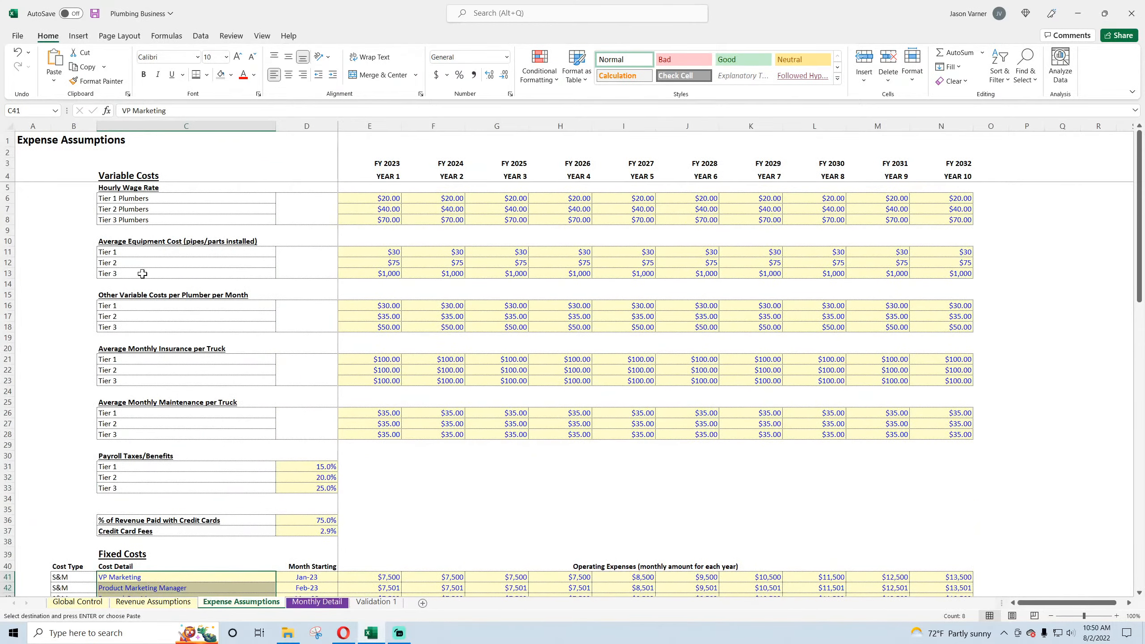
pyautogui.rightClick(141, 294)
pyautogui.click(166, 316)
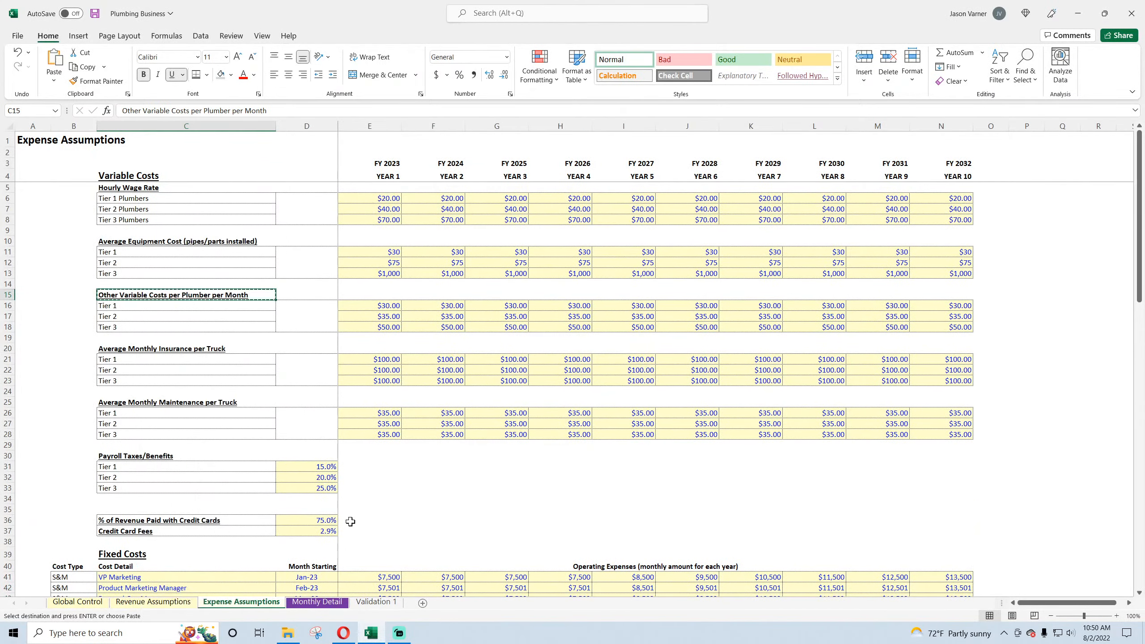
pyautogui.click(320, 603)
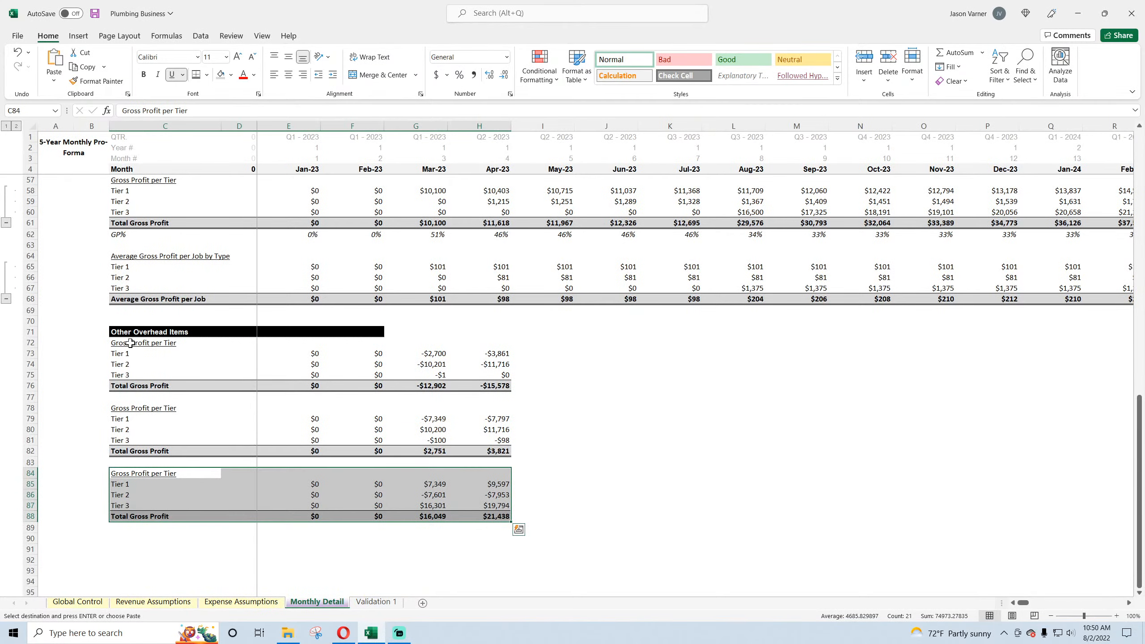
pyautogui.rightClick(131, 343)
pyautogui.click(175, 342)
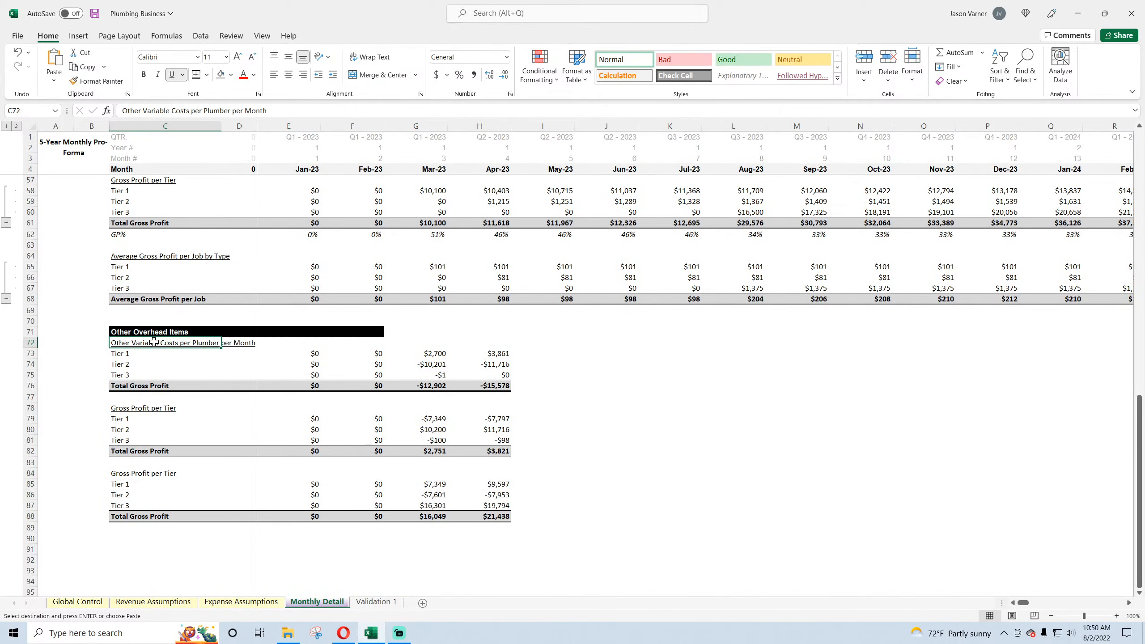
# - Copy the Average Monthly Insurance per Truck heading text from Expense Assumptions C20 into Monthly Detail C78
pyautogui.click(241, 602)
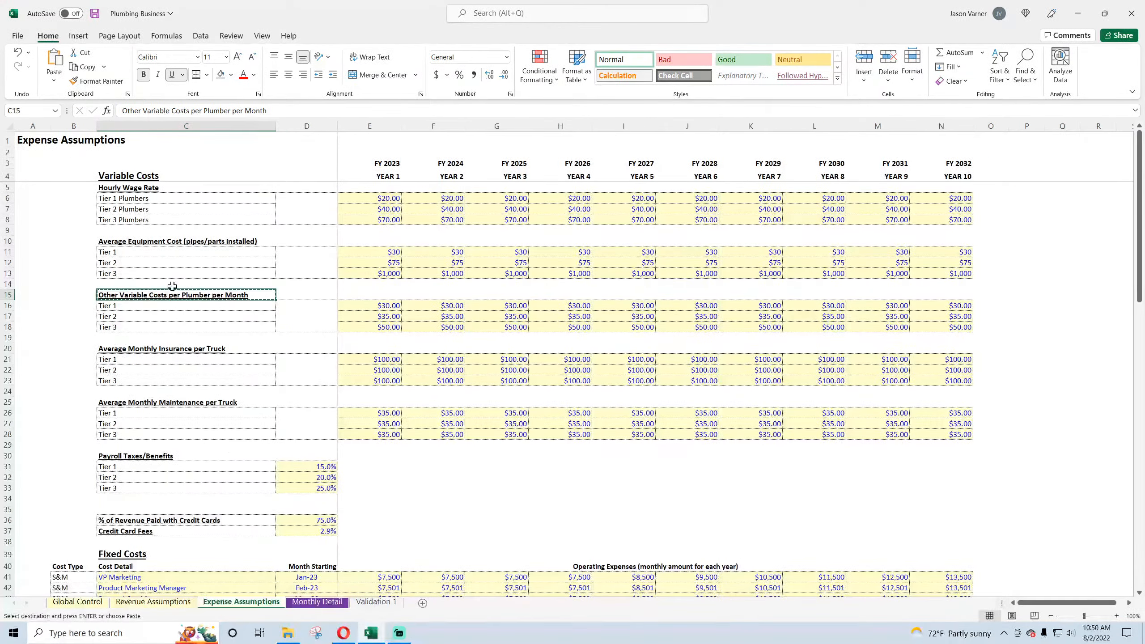
pyautogui.rightClick(127, 348)
pyautogui.click(155, 308)
pyautogui.click(320, 602)
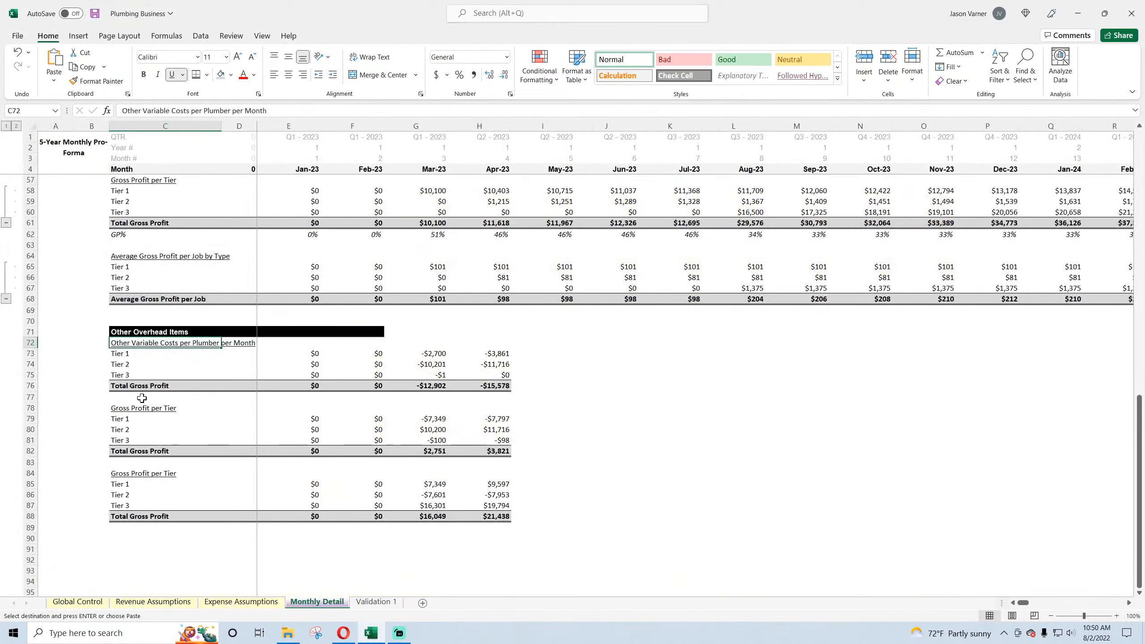
pyautogui.rightClick(134, 410)
pyautogui.click(177, 130)
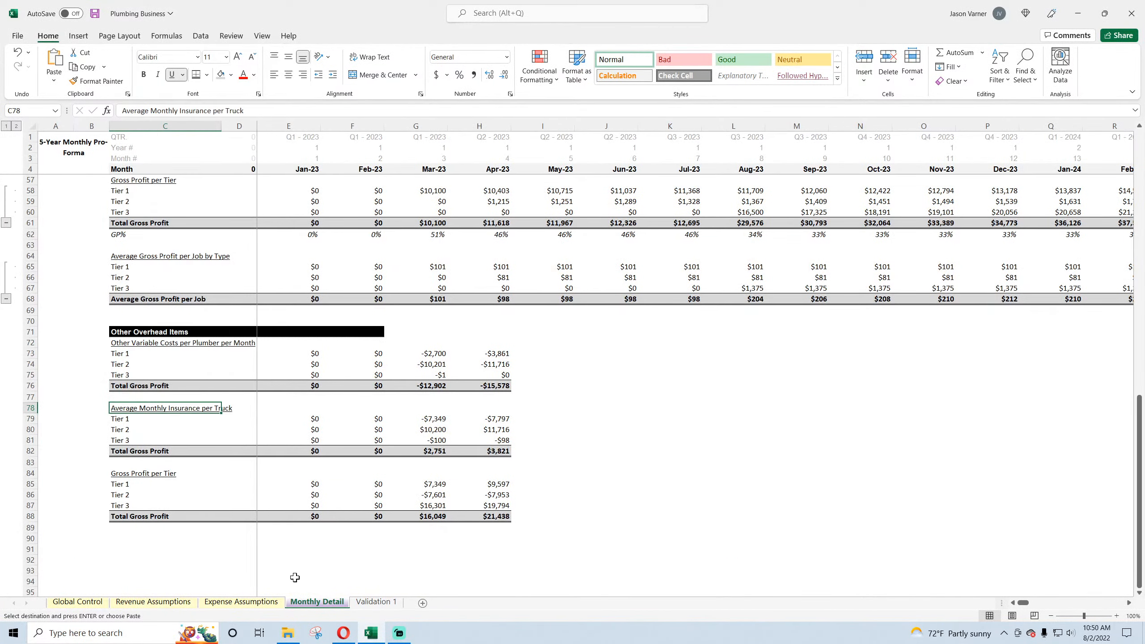
# - Copy the Average Monthly Maintenance per Truck heading text from Expense Assumptions into Monthly Detail C84, and save the workbook
pyautogui.click(242, 602)
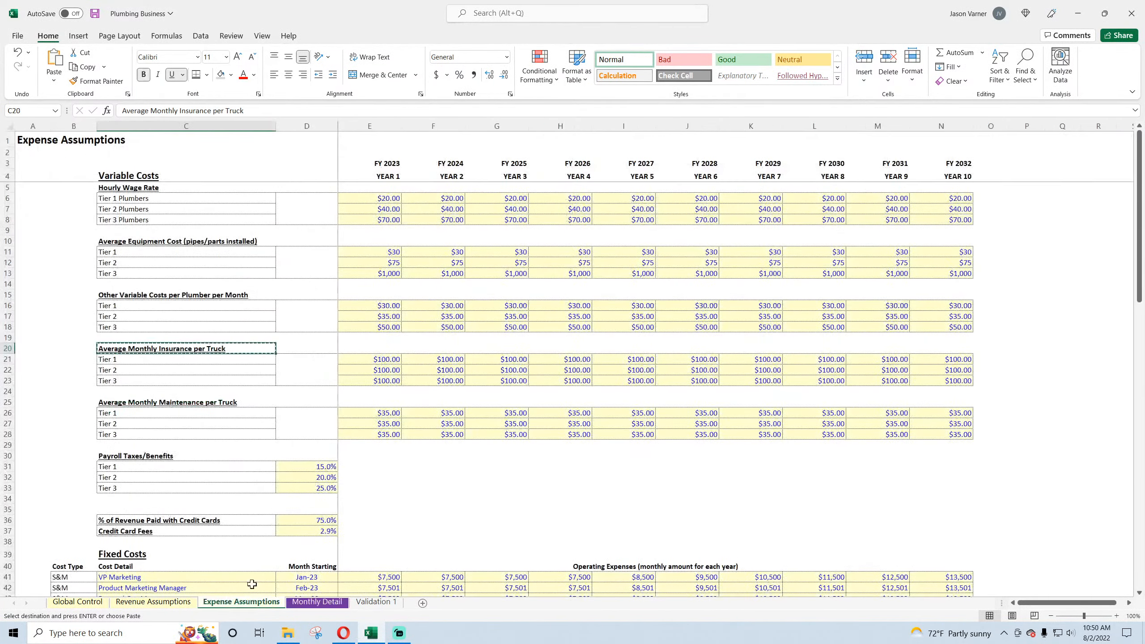
pyautogui.rightClick(134, 403)
pyautogui.click(179, 99)
pyautogui.click(318, 603)
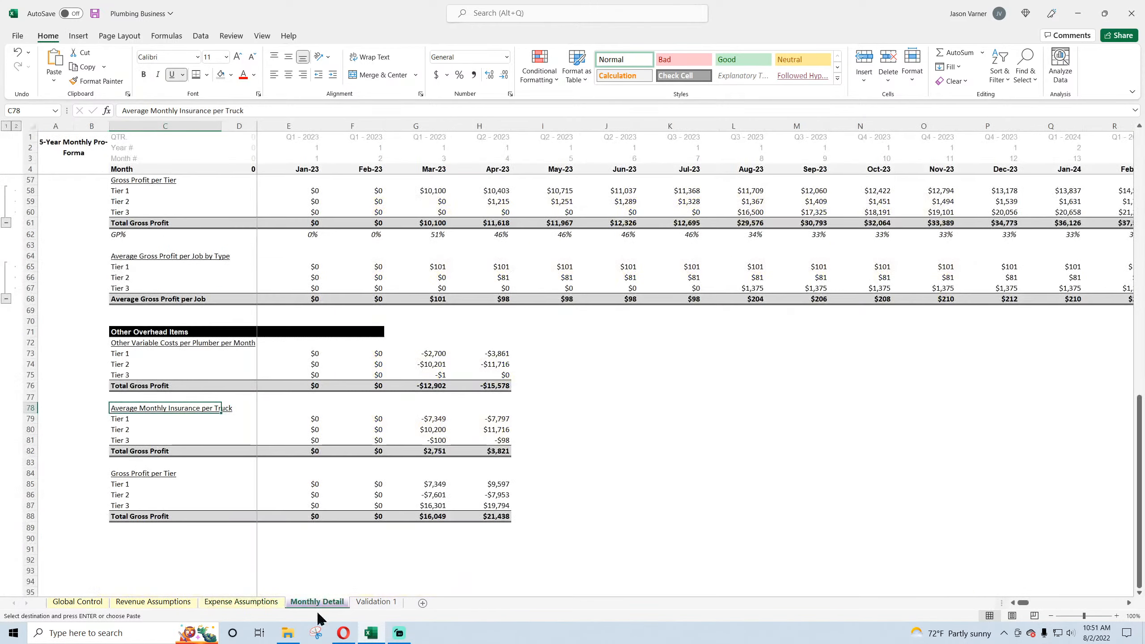
pyautogui.rightClick(136, 473)
pyautogui.click(167, 193)
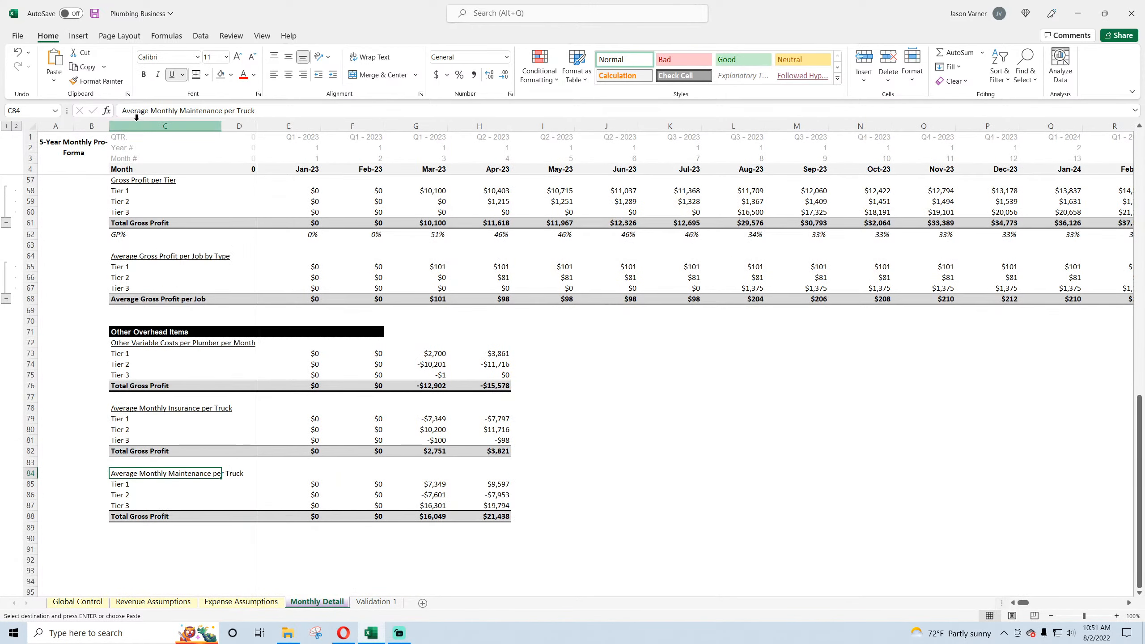
pyautogui.click(95, 13)
# - Review the Total Plumber/Truck Headcount in row 23 of Monthly Detail across the 2023 months
pyautogui.scroll(17, 593, 522)
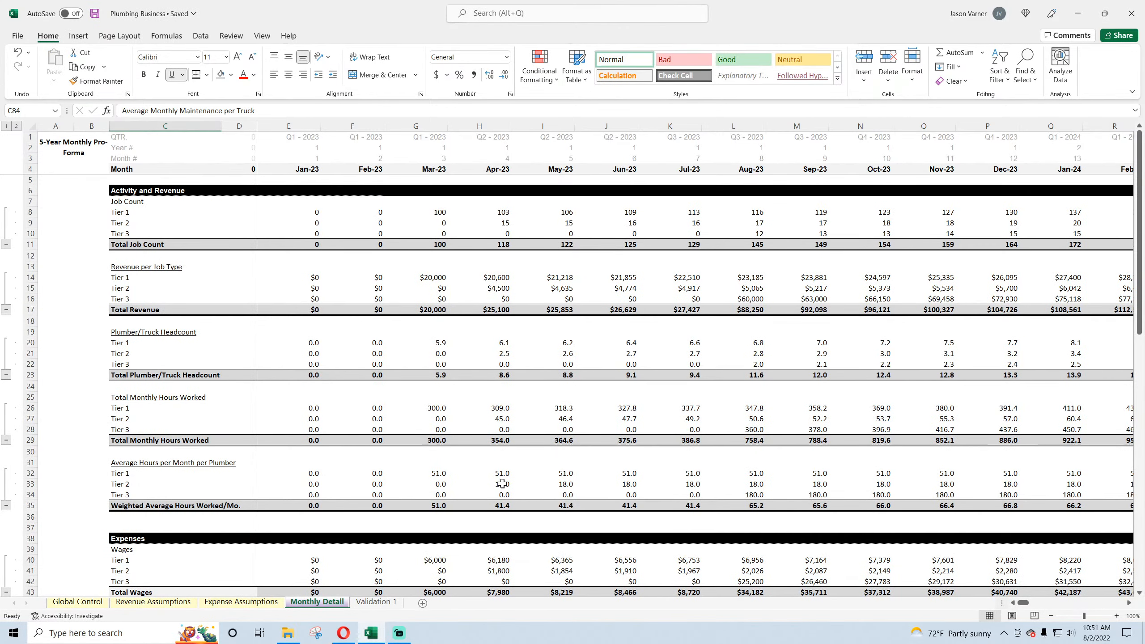
pyautogui.click(441, 376)
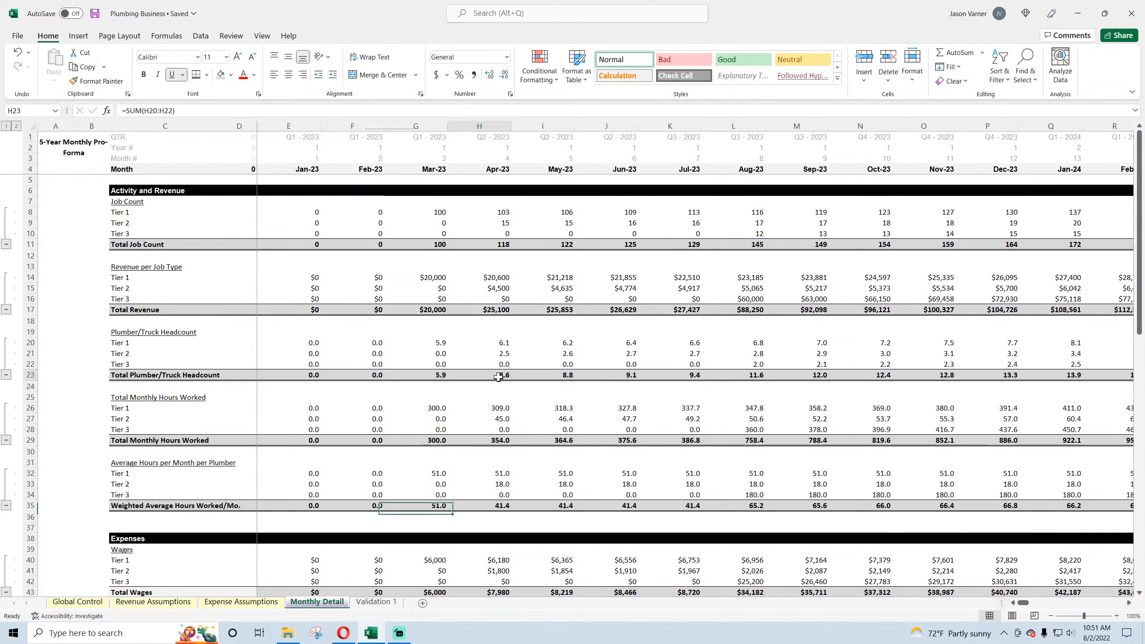
pyautogui.click(496, 375)
pyautogui.click(559, 375)
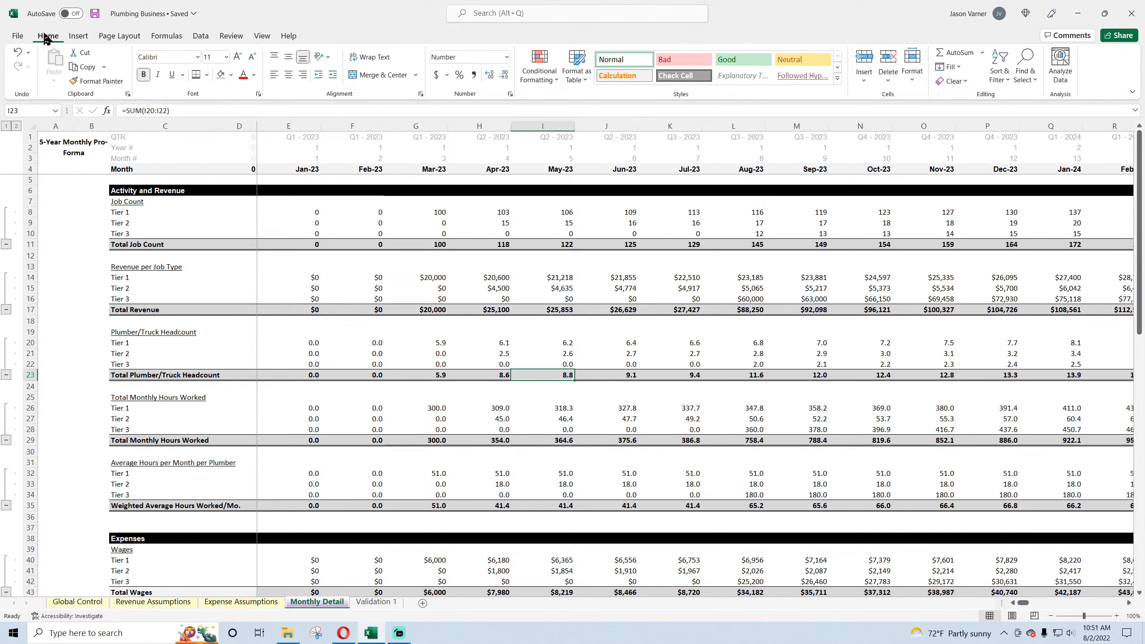
pyautogui.click(94, 16)
pyautogui.click(762, 374)
pyautogui.press('Right')
pyautogui.press('Right')
pyautogui.press('Right')
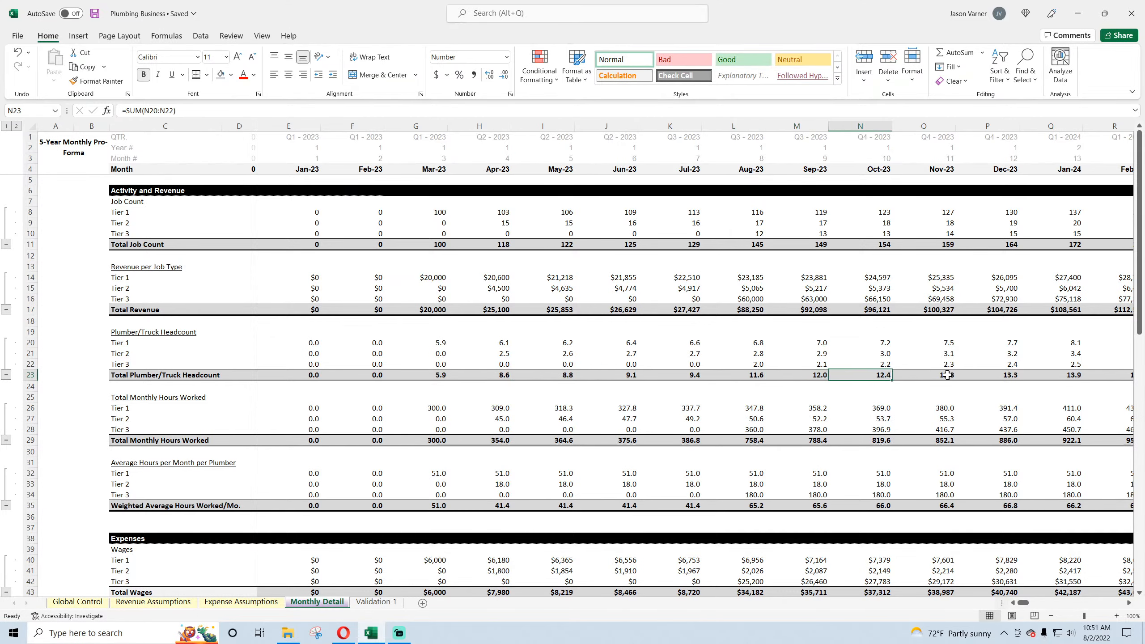
pyautogui.moveTo(1026, 604)
pyautogui.mouseDown()
pyautogui.moveTo(1125, 605)
pyautogui.moveTo(1018, 605)
pyautogui.mouseUp()
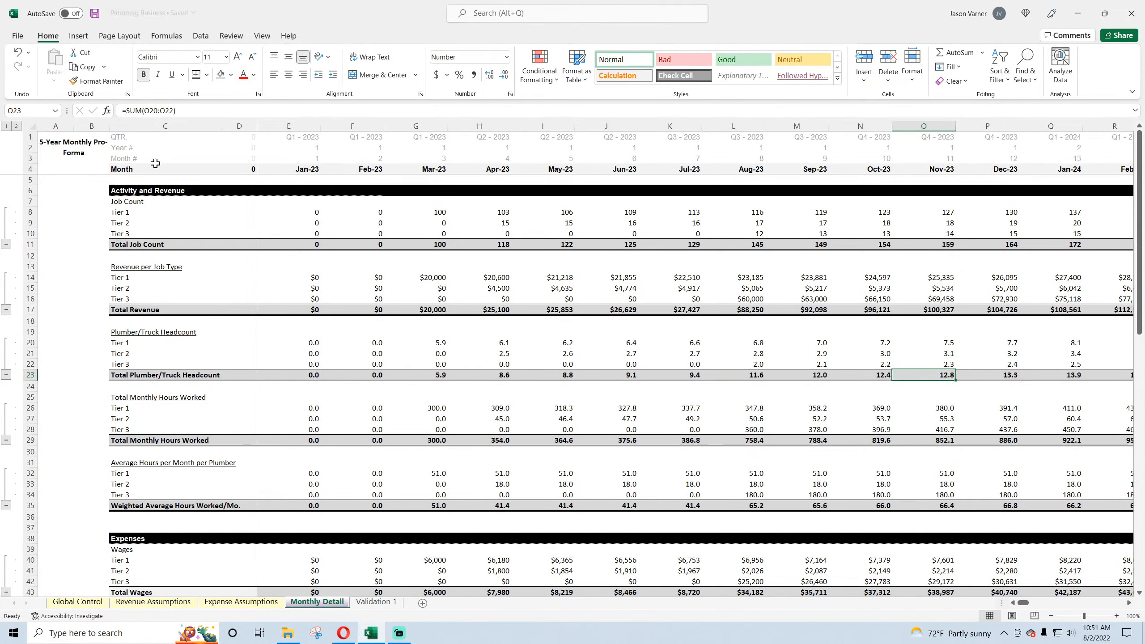
# - Start the Tier 1 Other Variable Costs formula in Monthly Detail E73 with a reference to January's Tier 1 headcount, =E20
pyautogui.scroll(-10, 379, 418)
pyautogui.scroll(-8, 379, 418)
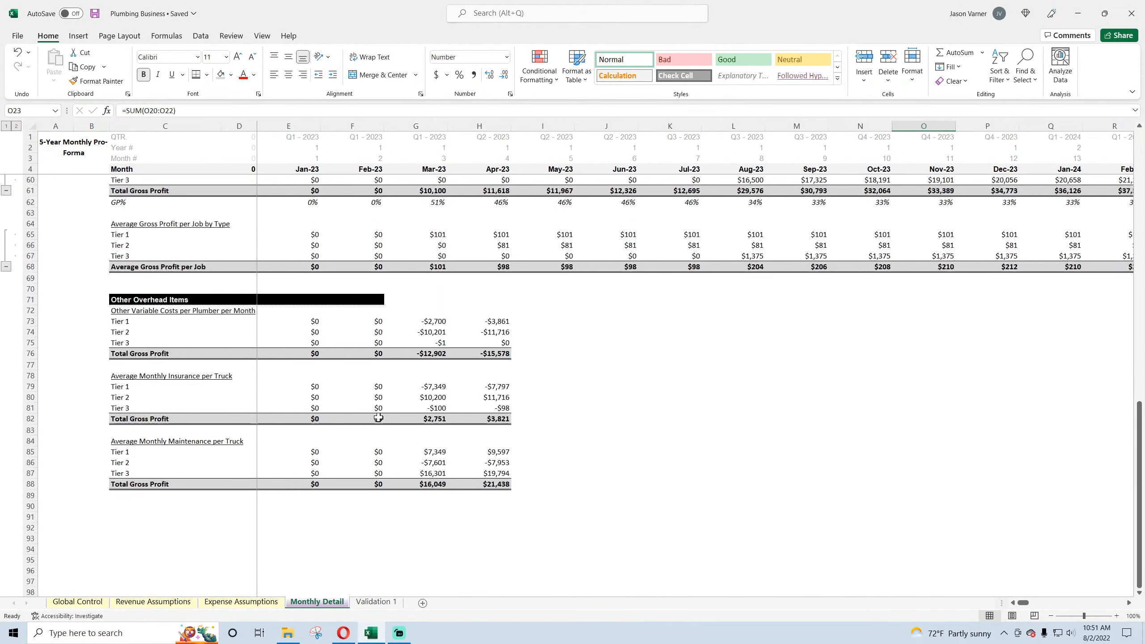
pyautogui.click(191, 311)
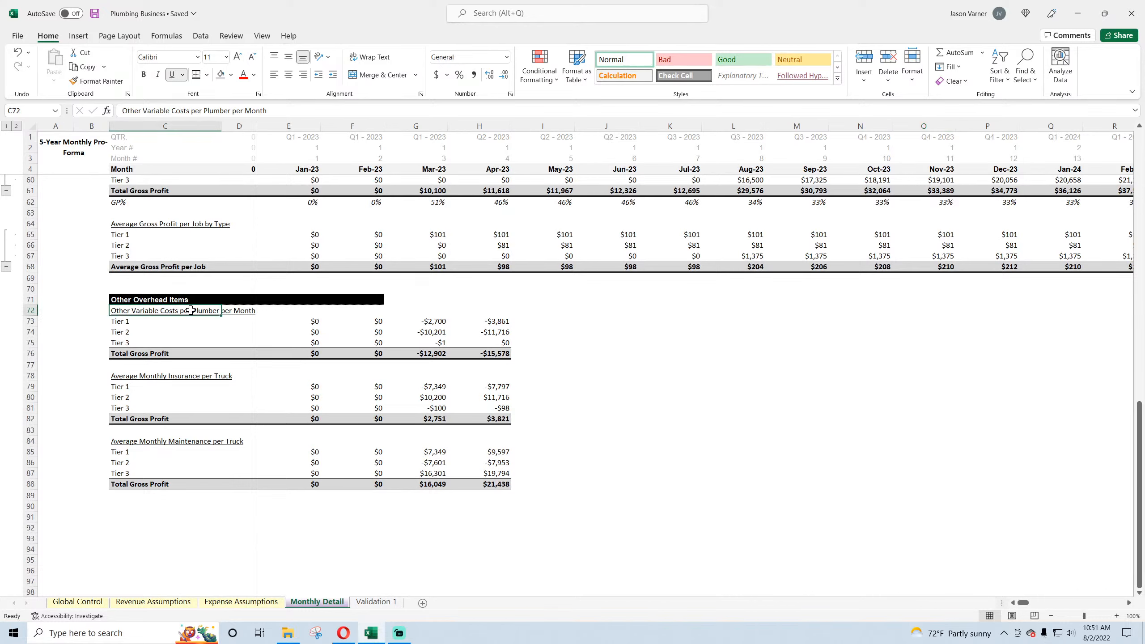
pyautogui.click(305, 320)
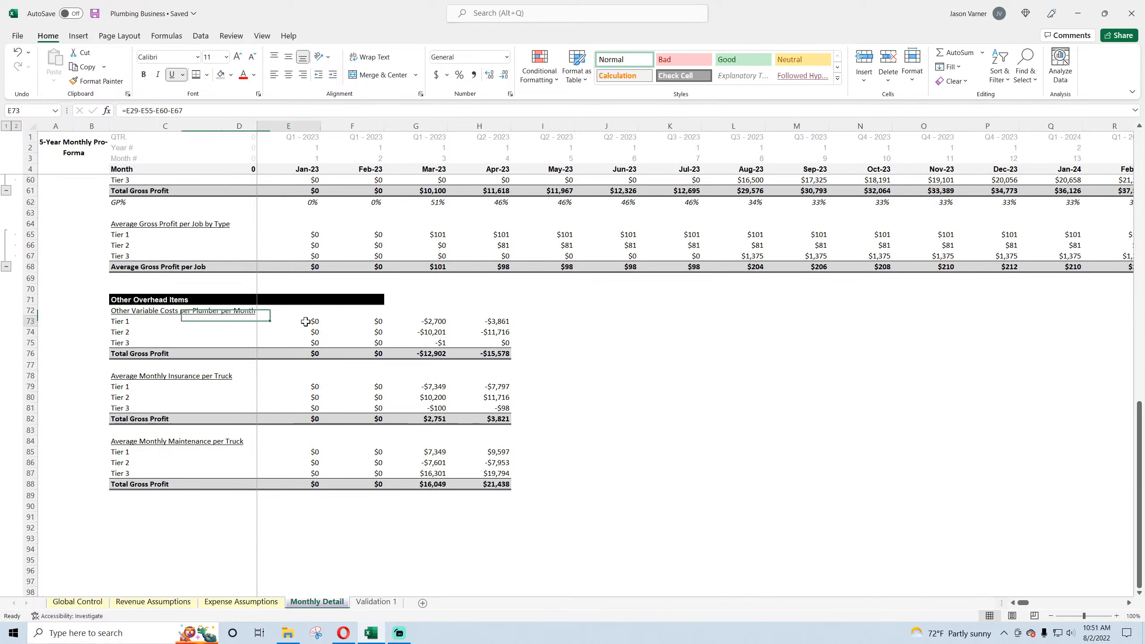
pyautogui.write('=')
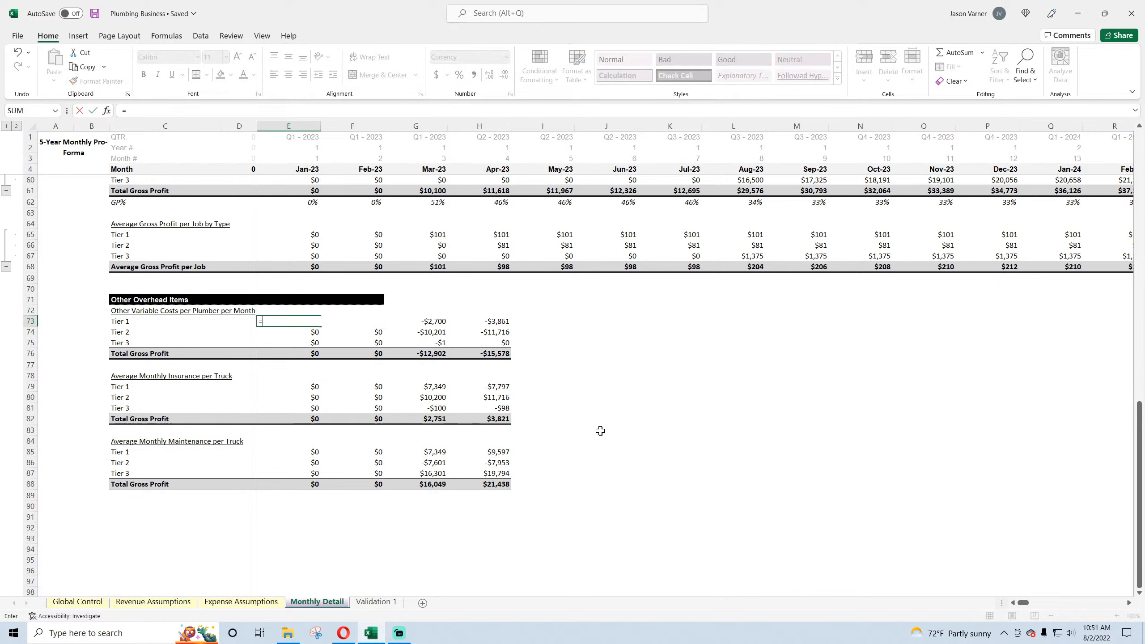
pyautogui.scroll(18, 600, 406)
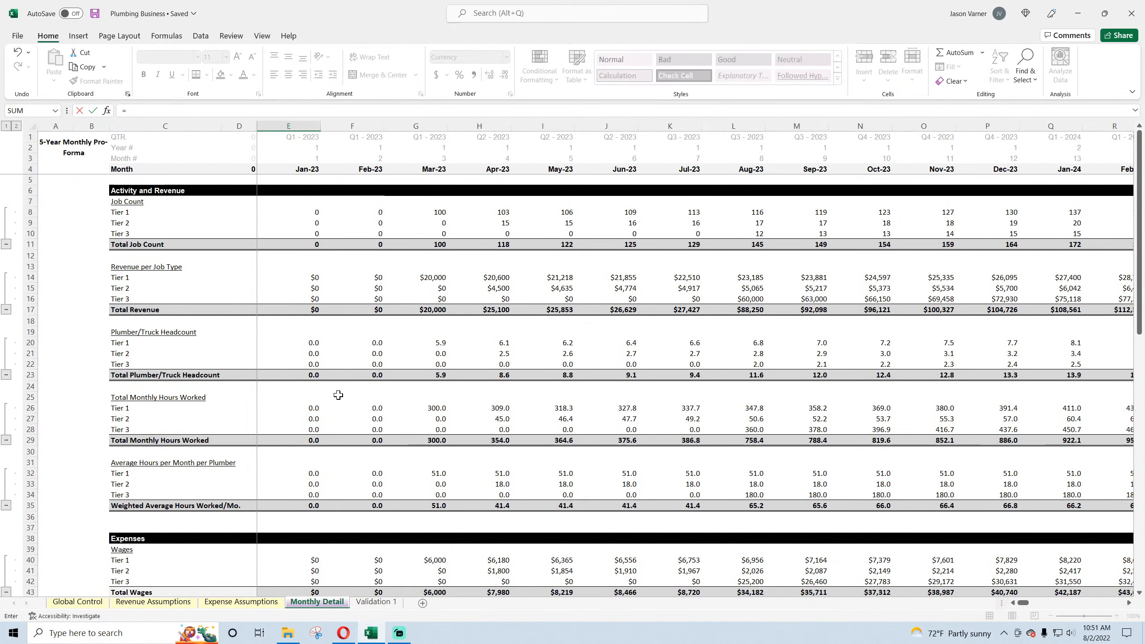
pyautogui.click(306, 342)
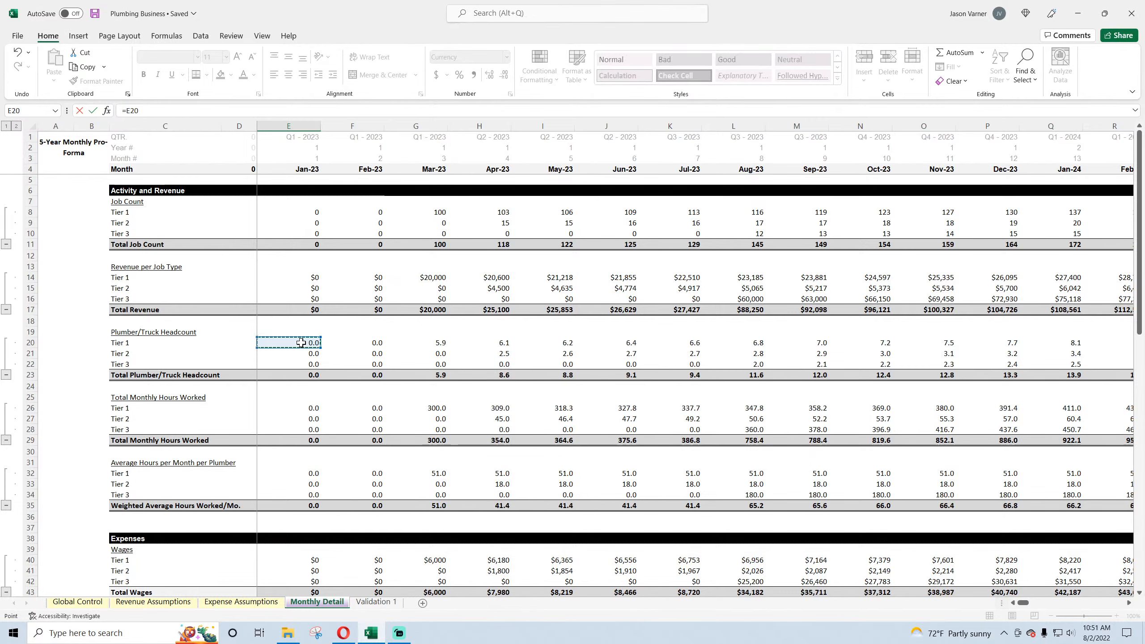
pyautogui.press('Return')
pyautogui.press('Up')
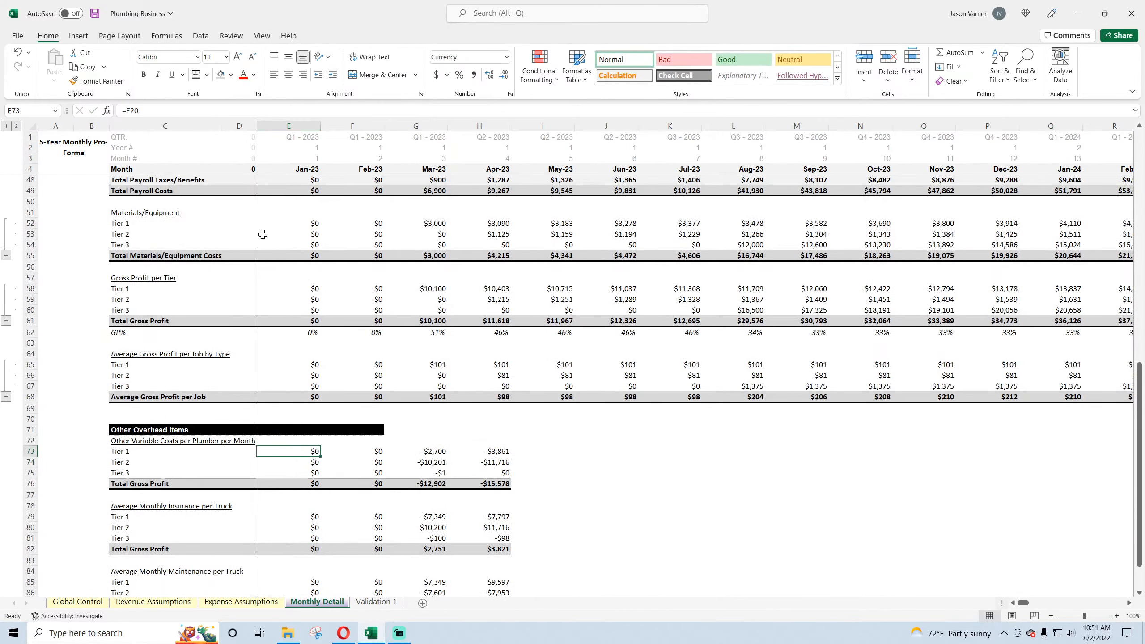
# - Multiply E73's headcount reference by INDEX('Expense Assumptions'!16:16,,MATCH(E2,'Expense Assumptions'!4:4,0))
pyautogui.click(166, 110)
pyautogui.write('*index(')
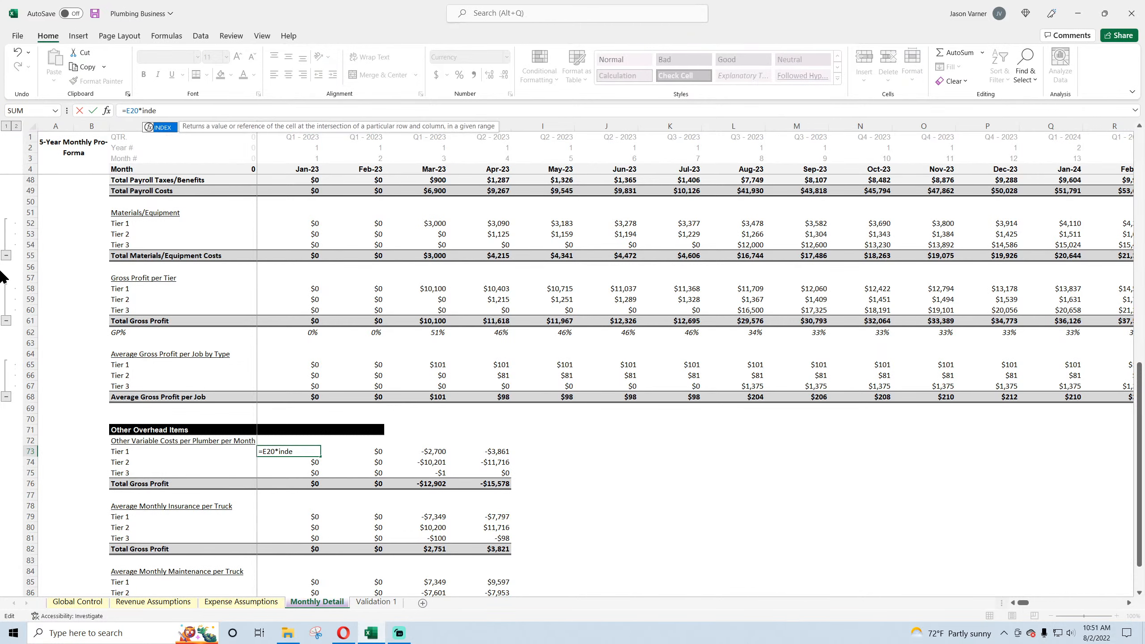
pyautogui.click(242, 602)
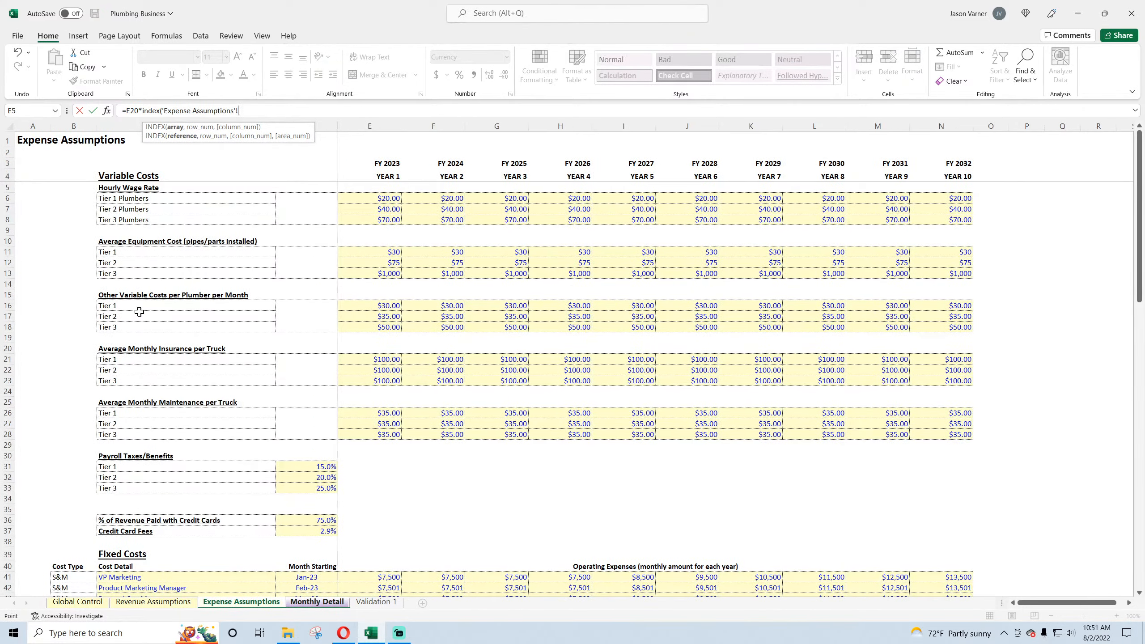
pyautogui.moveTo(7, 306); pyautogui.dragTo(8, 327)
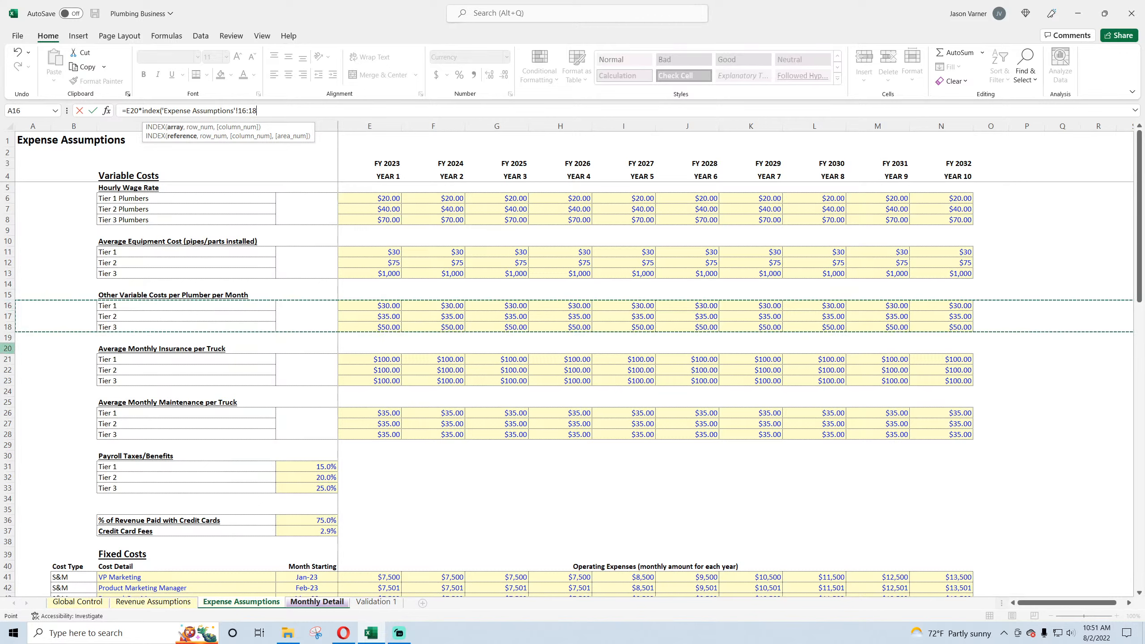
pyautogui.press('BackSpace')
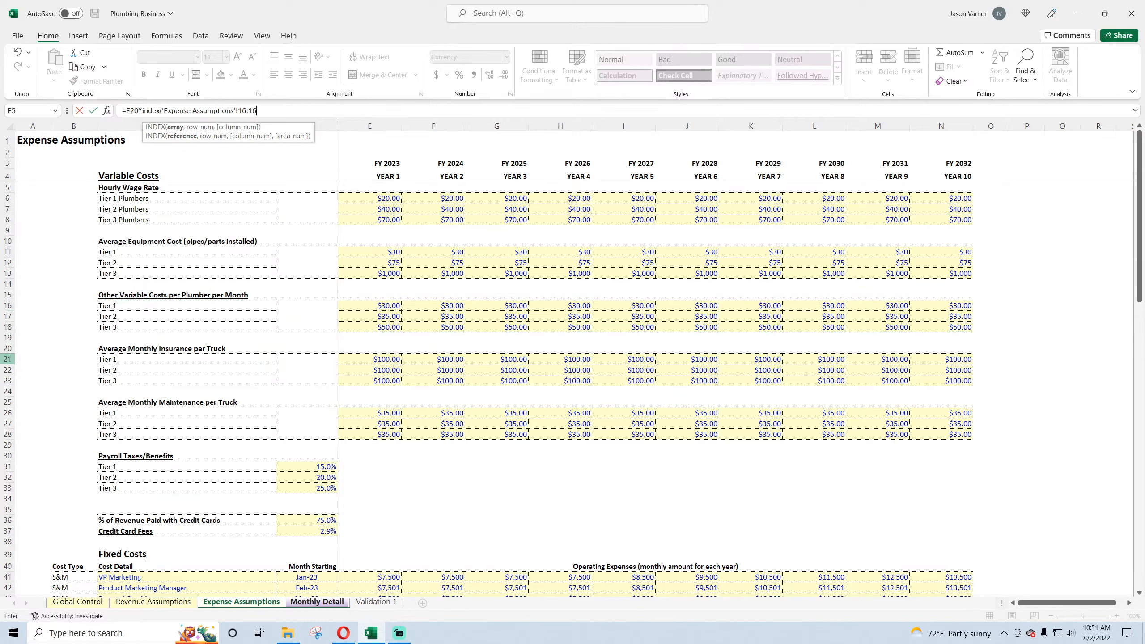
pyautogui.write('6,,match(e2,')
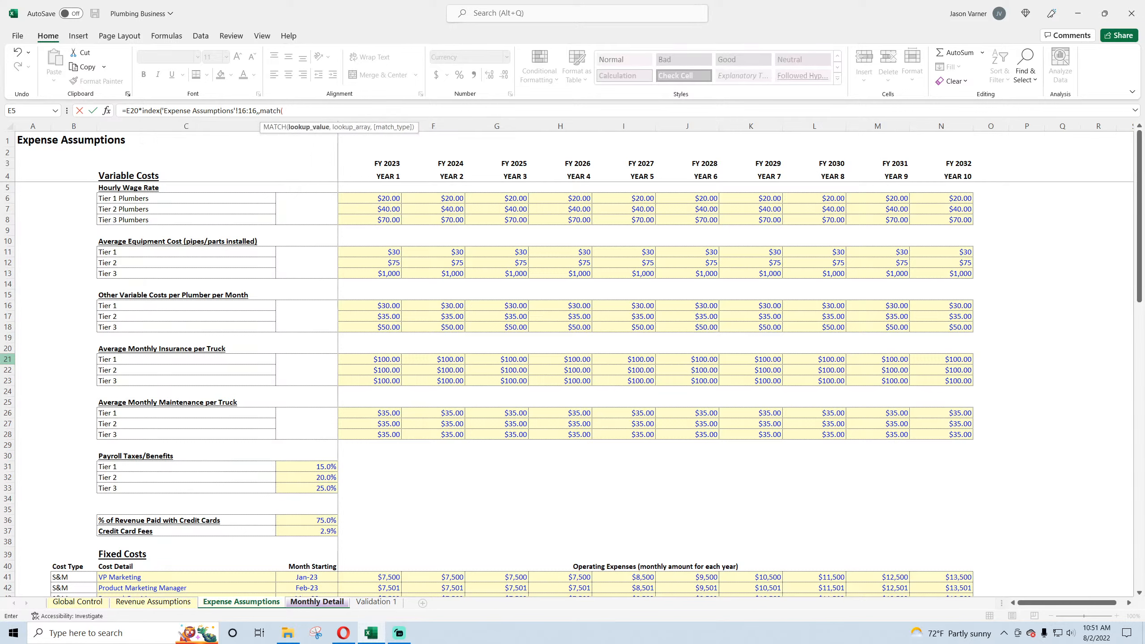
pyautogui.click(7, 175)
pyautogui.write(',')
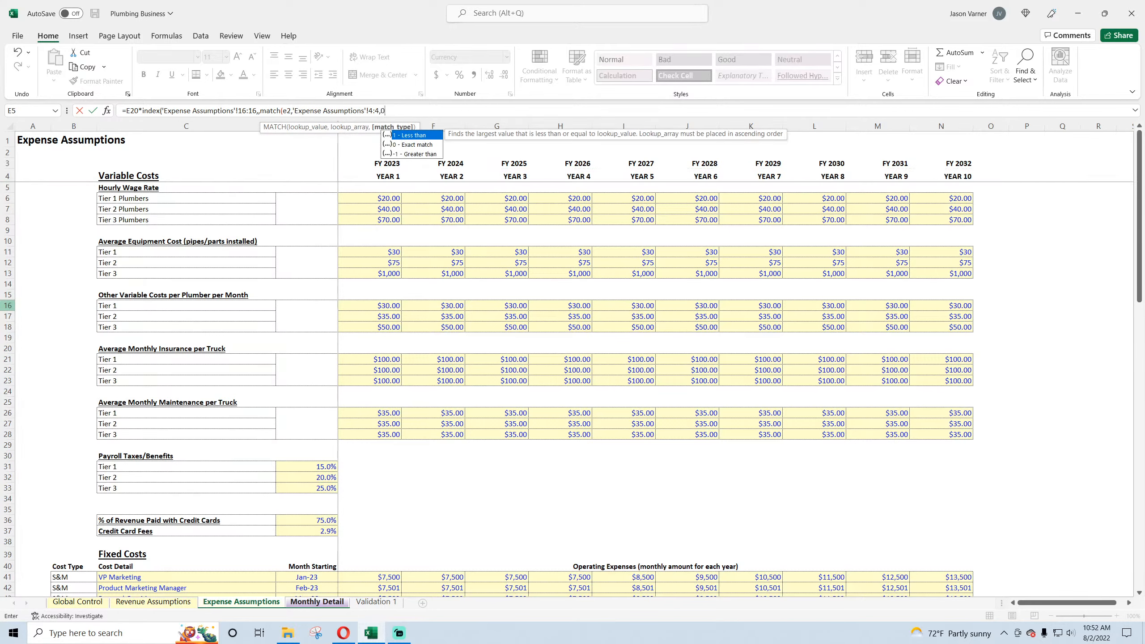
pyautogui.write('0')
pyautogui.press('Return')
pyautogui.press('Return')
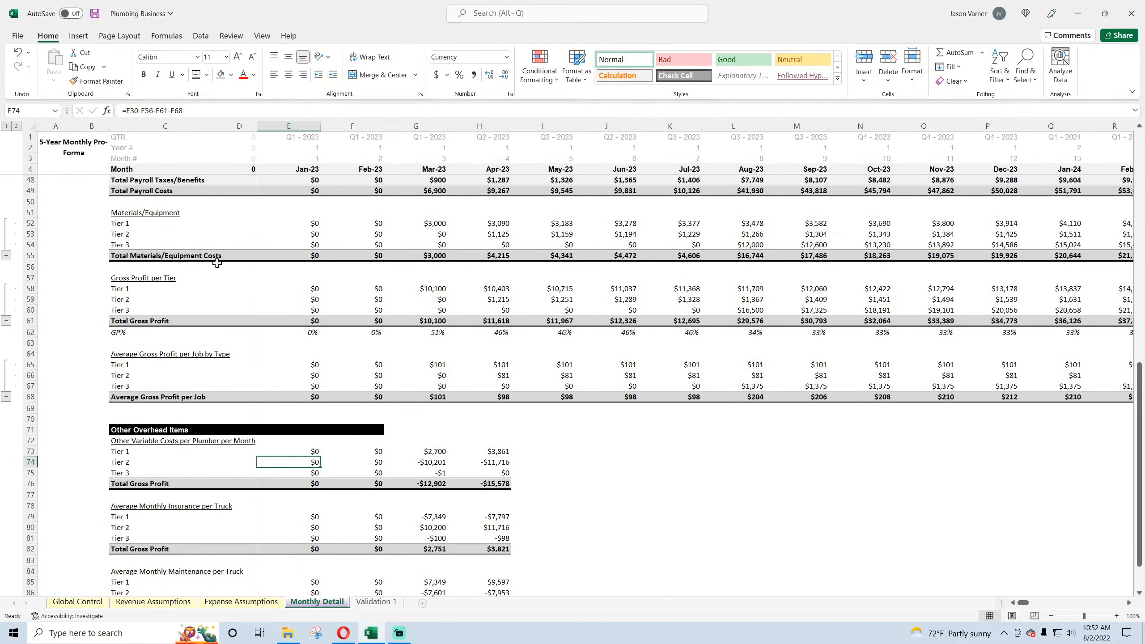
# - Anchor the row references in E73's MATCH function as E$2 and 'Expense Assumptions'!$4:$4
pyautogui.doubleClick(312, 451)
pyautogui.scroll(11, 341, 361)
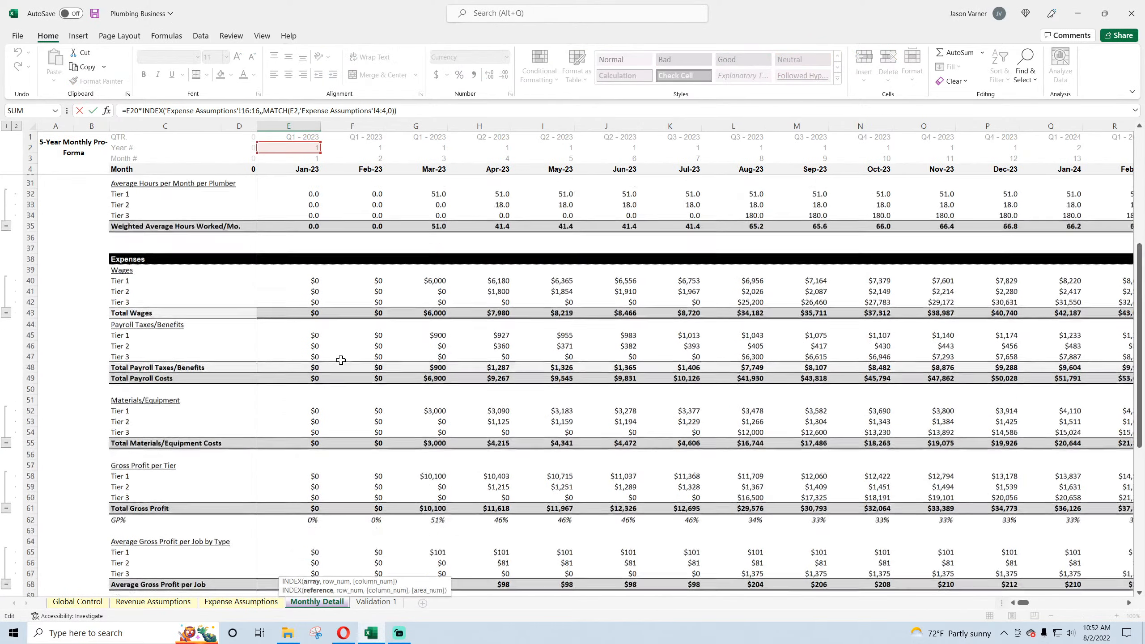
pyautogui.scroll(3, 341, 360)
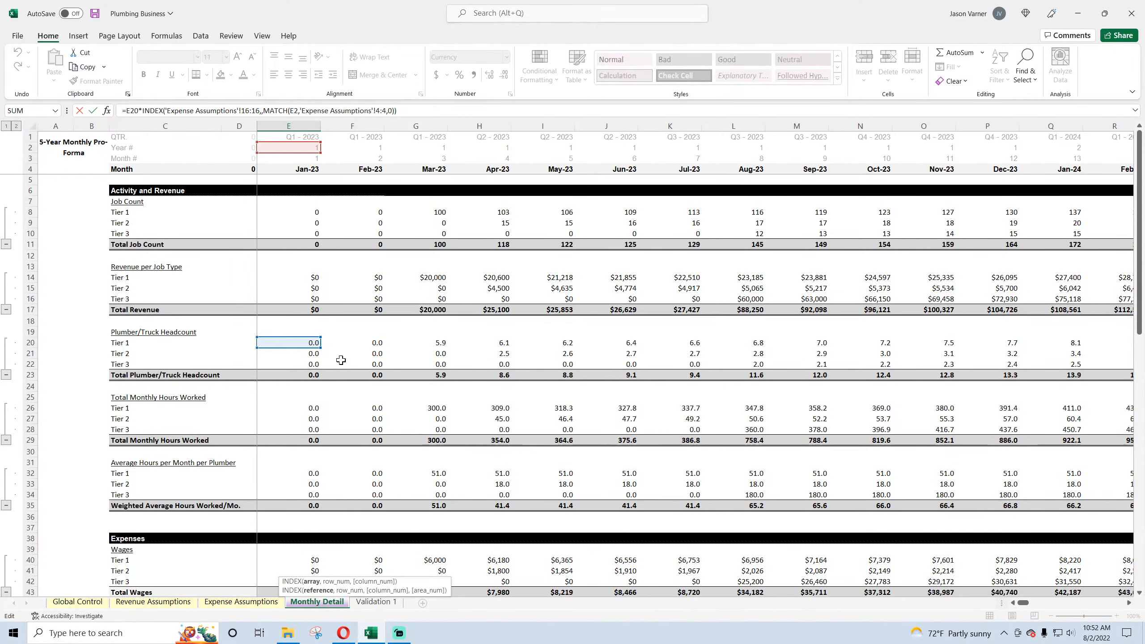
pyautogui.scroll(-3, 341, 360)
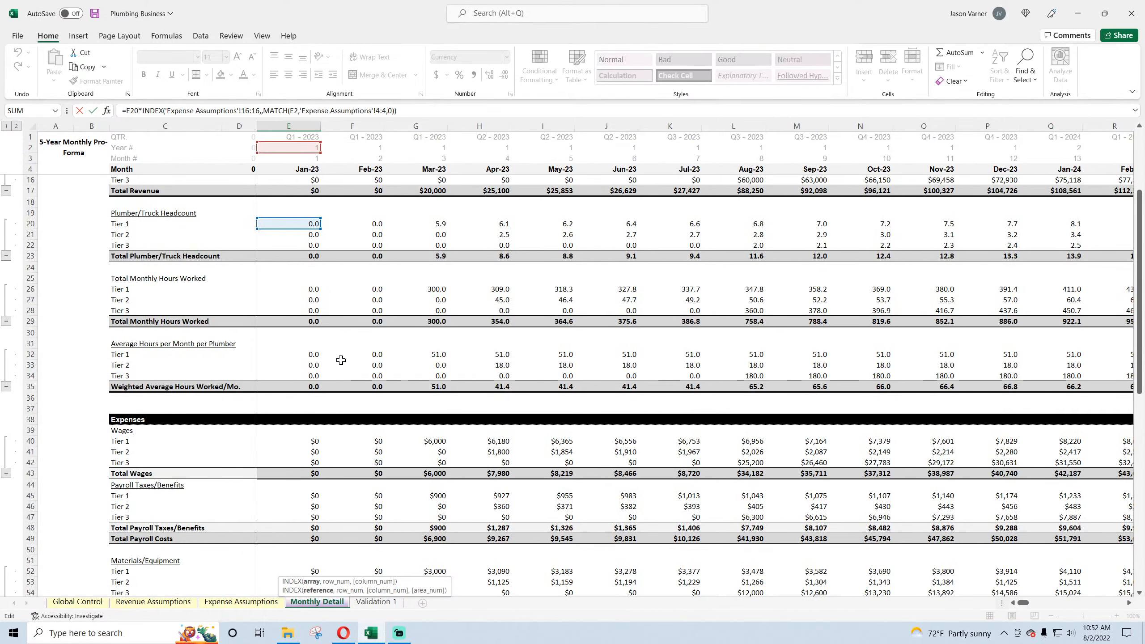
pyautogui.scroll(3, 341, 360)
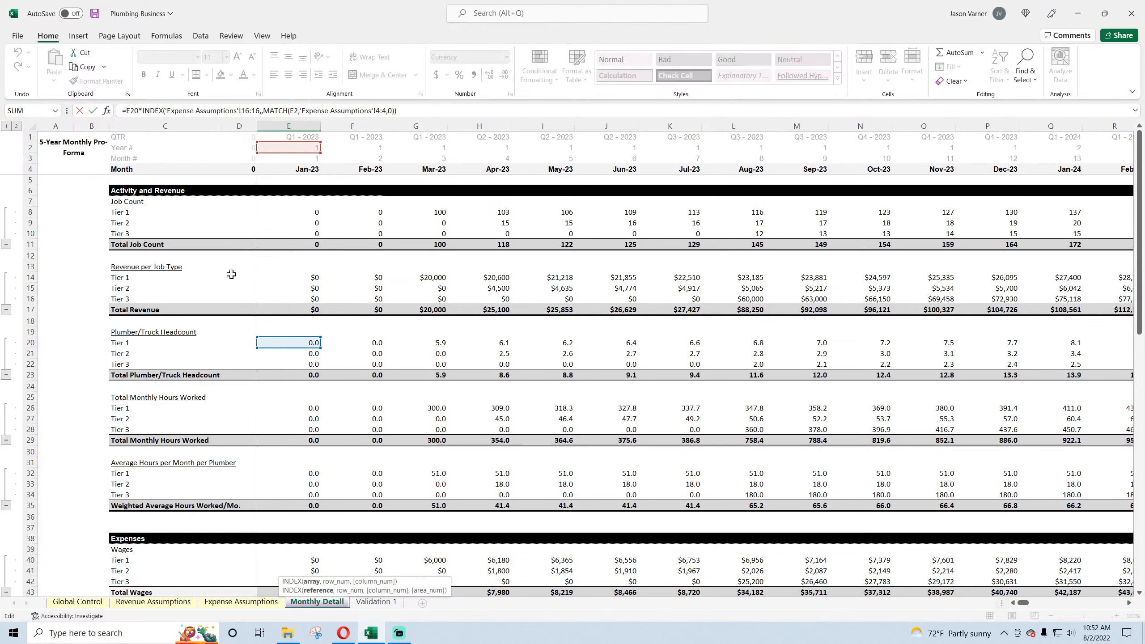
pyautogui.click(293, 111)
pyautogui.write('$')
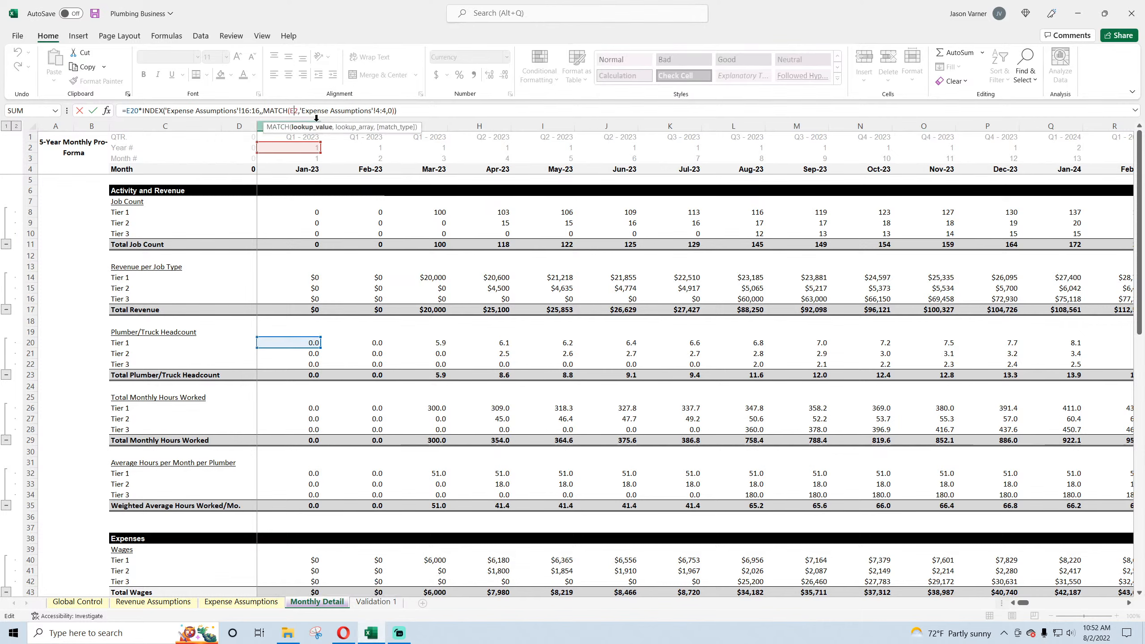
pyautogui.click(387, 111)
pyautogui.press('F4')
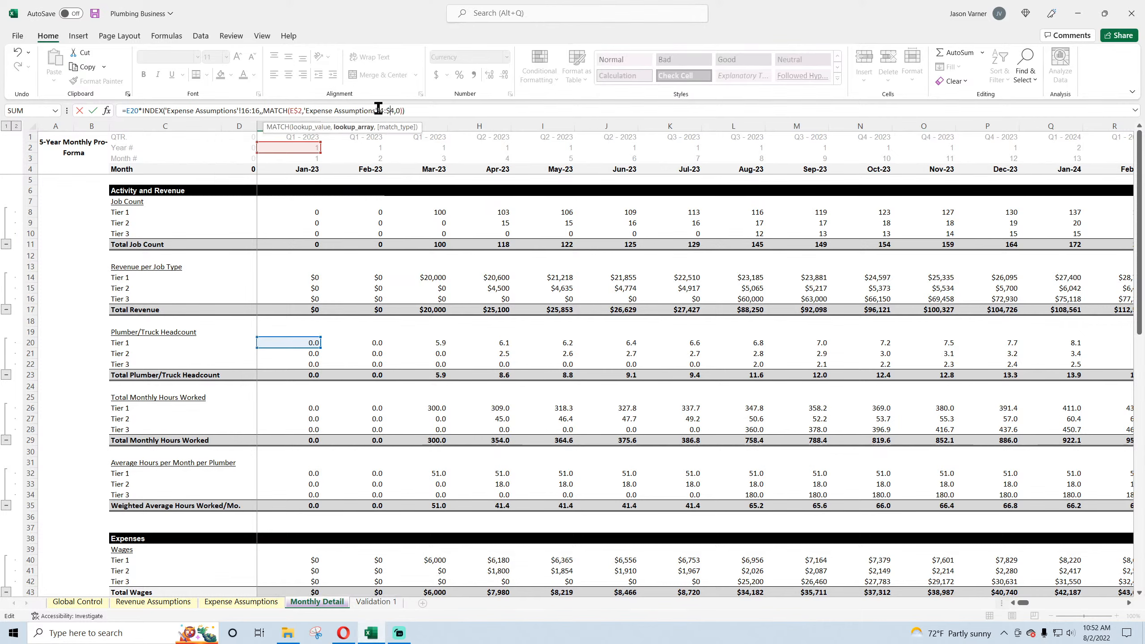
pyautogui.write('$')
pyautogui.press('Return')
# - Fill E73's formula through M75 for all three tiers, and extend the Other Overhead Items header bar to M71
pyautogui.moveTo(307, 451); pyautogui.dragTo(828, 479)
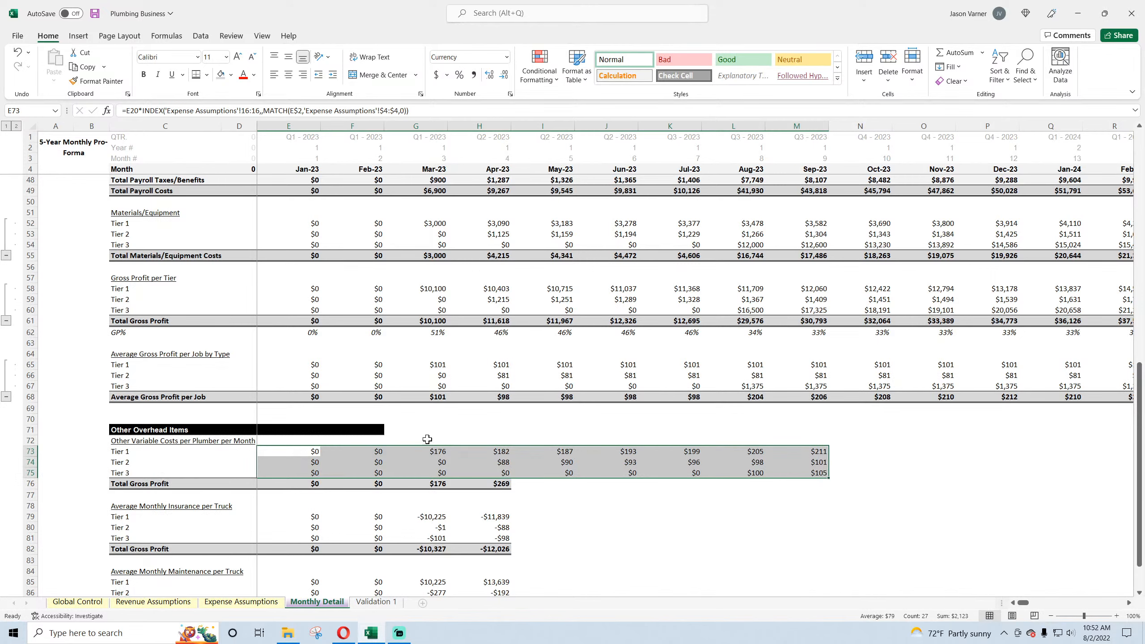
pyautogui.click(386, 431)
pyautogui.click(379, 430)
pyautogui.moveTo(384, 435); pyautogui.dragTo(848, 439)
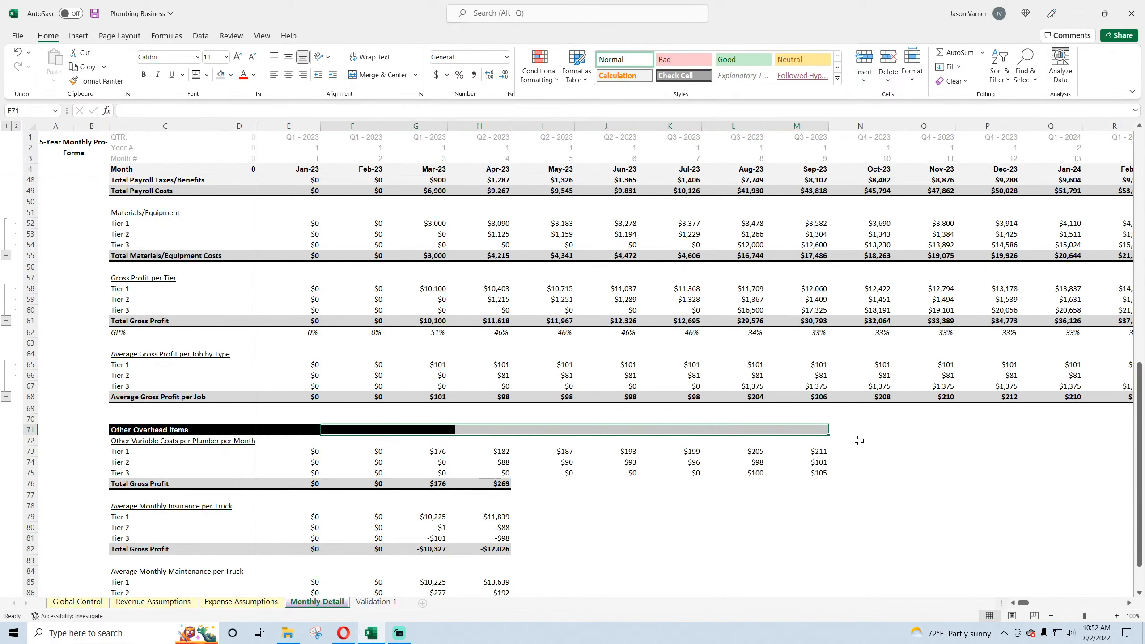
# - Check the Tier 1 to Tier 3 formulas in E73:E75 and the headcount cells they reference
pyautogui.click(309, 451)
pyautogui.click(309, 462)
pyautogui.click(308, 471)
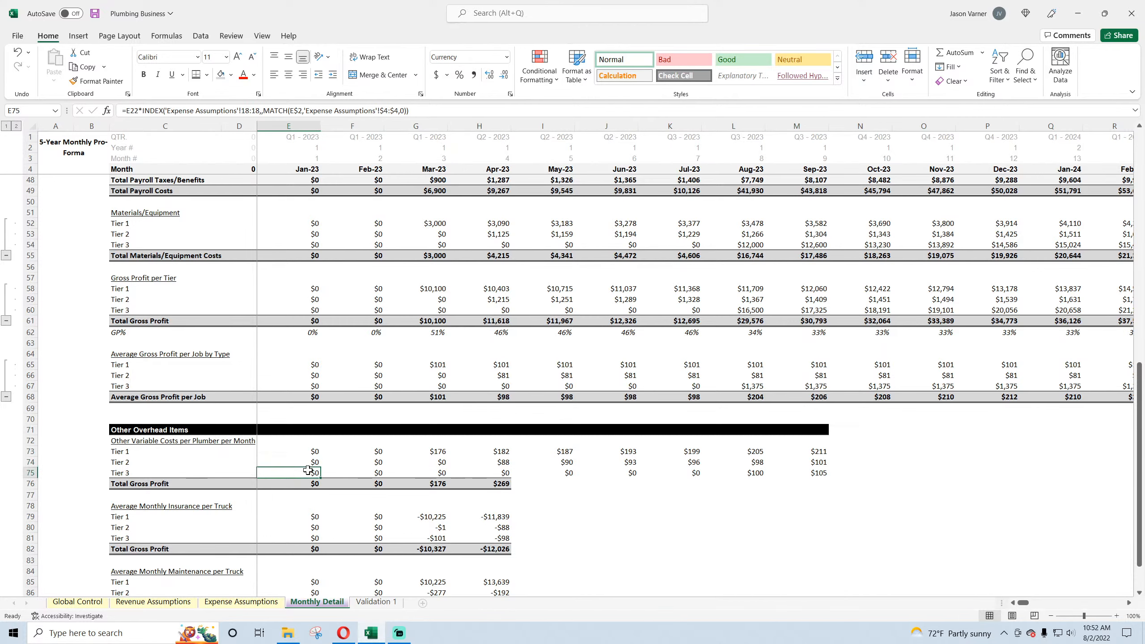
pyautogui.doubleClick(308, 470)
pyautogui.scroll(14, 308, 471)
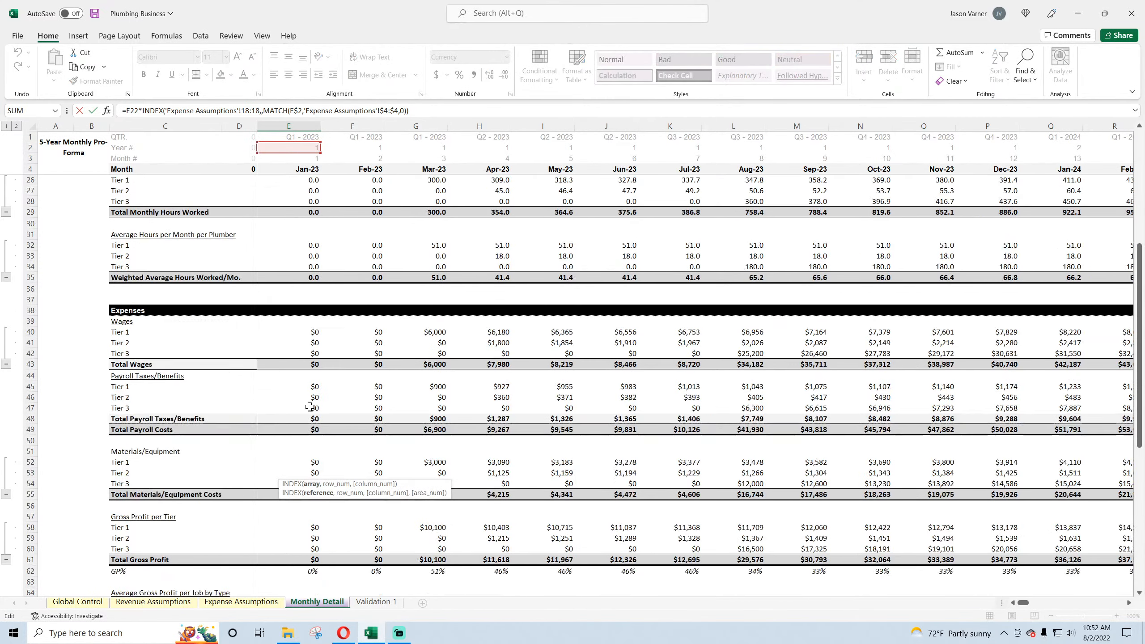
pyautogui.scroll(-15, 347, 415)
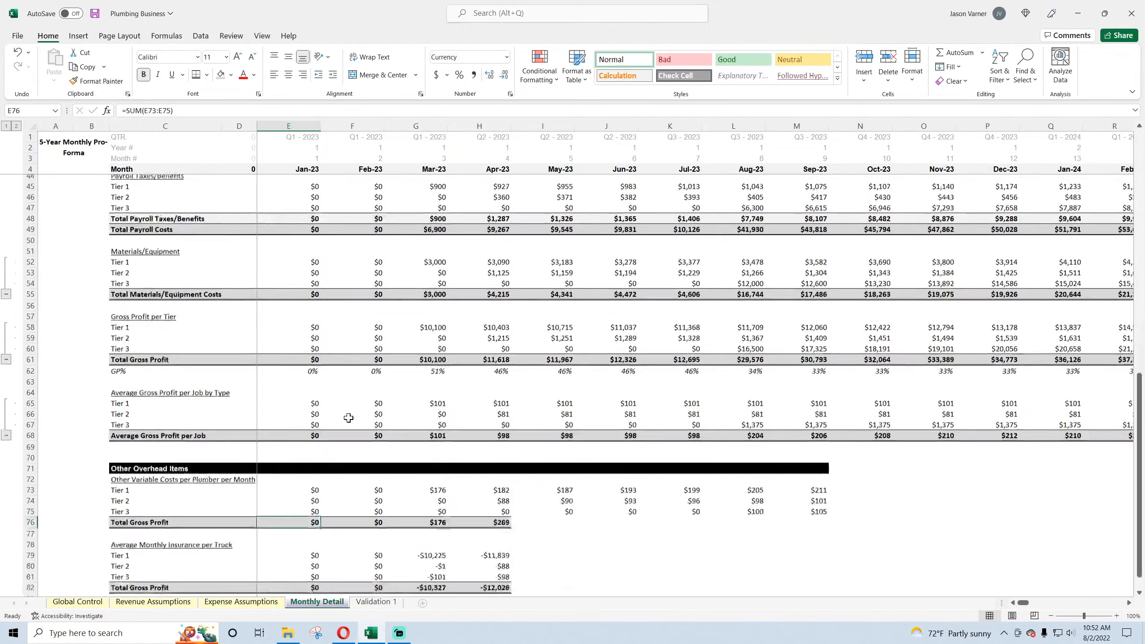
# - Check the Tier 1 variable cost and insurance rows on Expense Assumptions, and copy Monthly Detail E73's formula into insurance cell E79
pyautogui.click(240, 603)
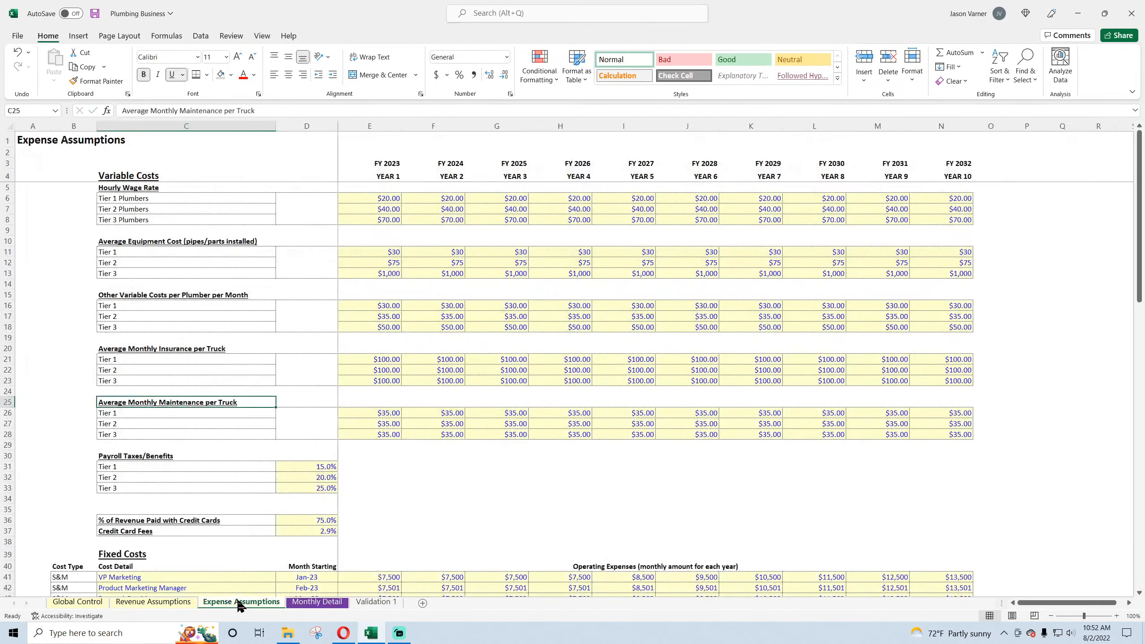
pyautogui.click(386, 306)
pyautogui.click(378, 359)
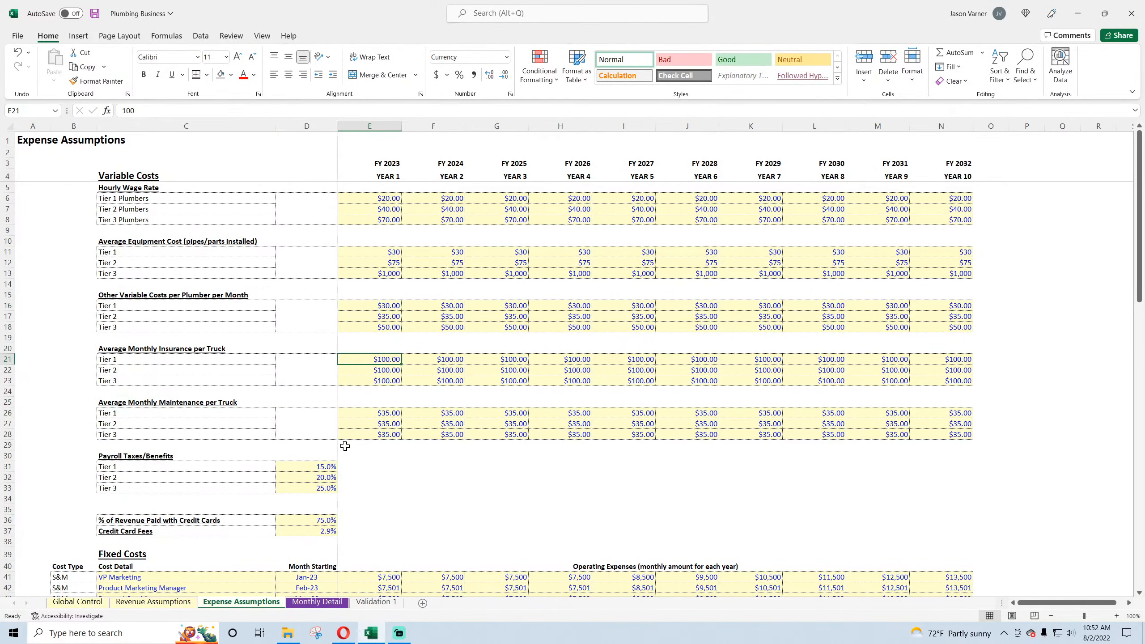
pyautogui.click(317, 601)
pyautogui.click(311, 311)
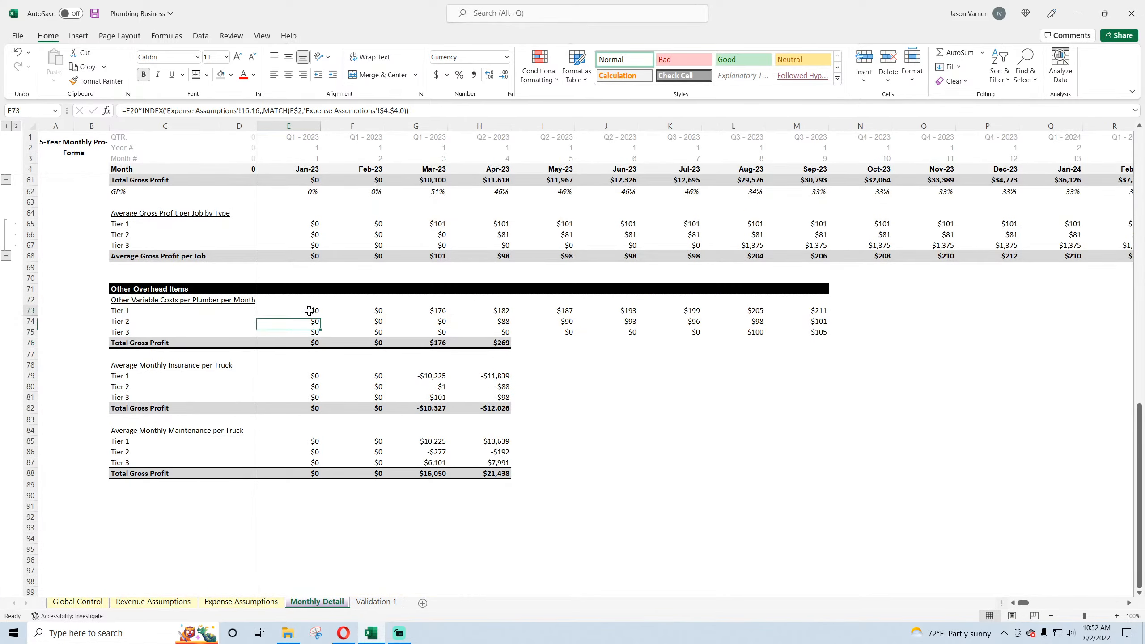
pyautogui.hotkey('ctrl', 'c')
pyautogui.click(301, 374)
pyautogui.hotkey('ctrl', 'v')
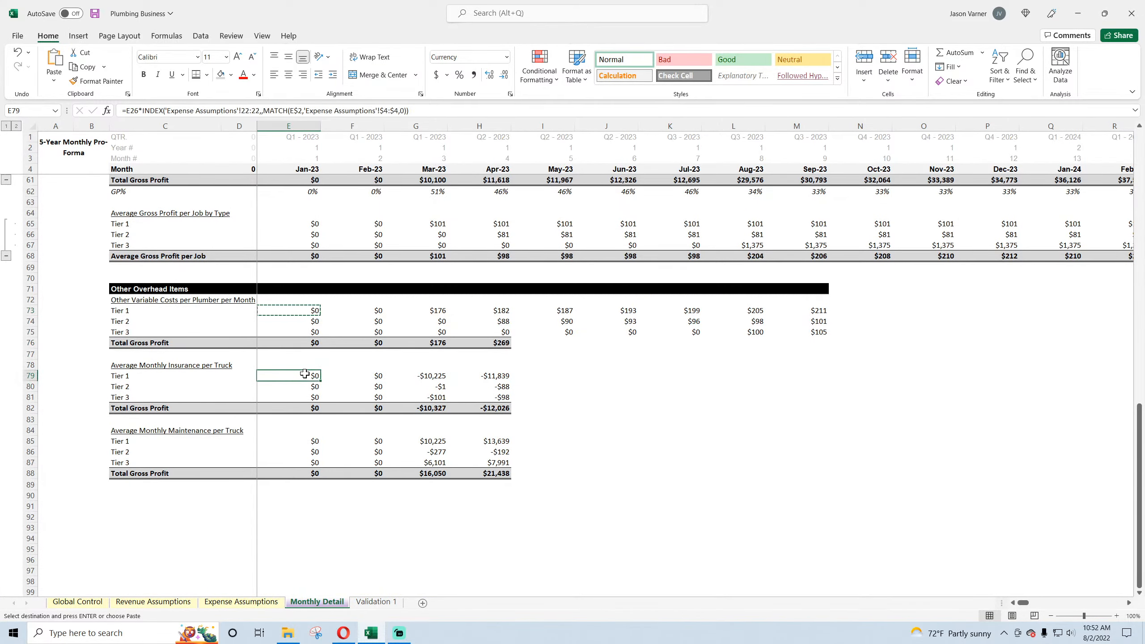
# - Point the headcount reference in insurance formula E79 at E20, and fill the formula through O81
pyautogui.doubleClick(300, 375)
pyautogui.scroll(15, 289, 362)
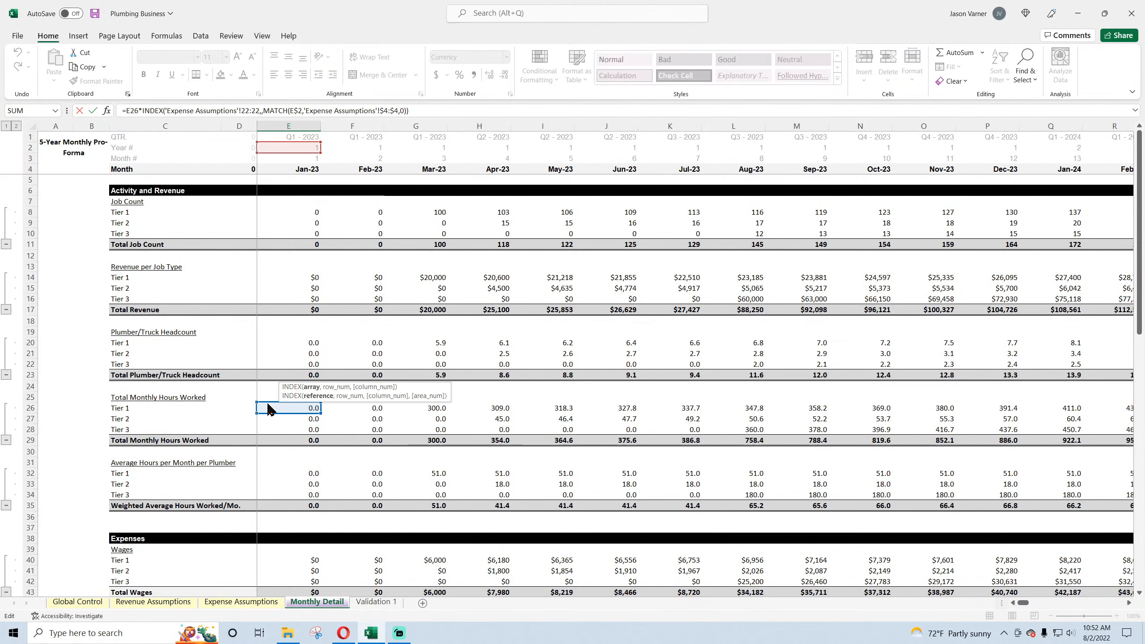
pyautogui.click(277, 345)
pyautogui.scroll(-13, 289, 347)
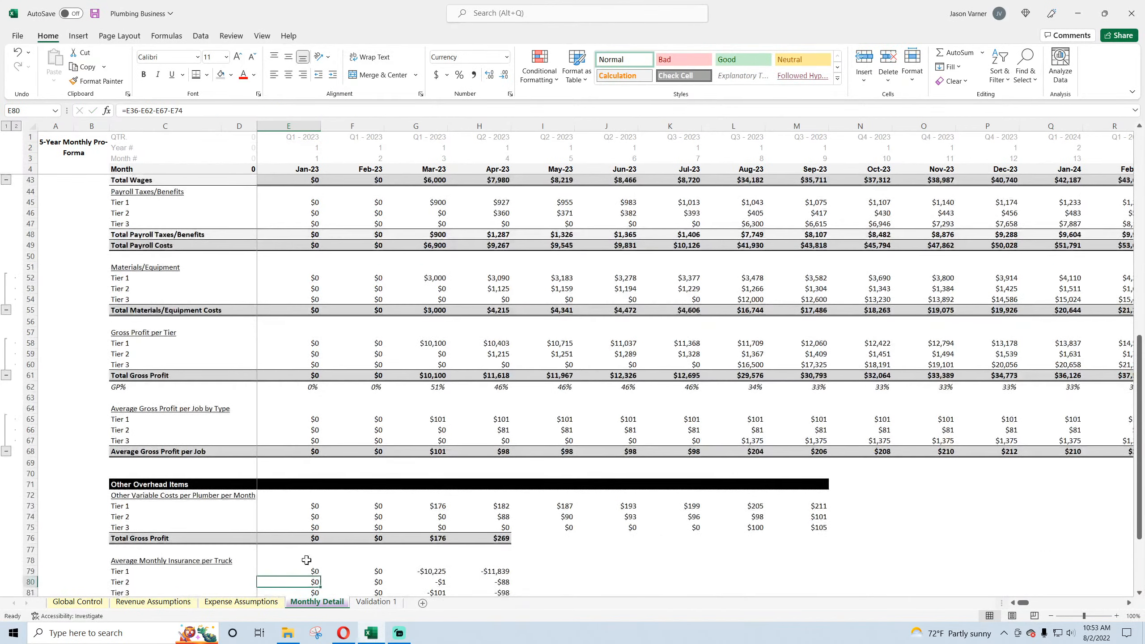
pyautogui.hotkey('ctrl', 'Return')
pyautogui.scroll(-4, 300, 220)
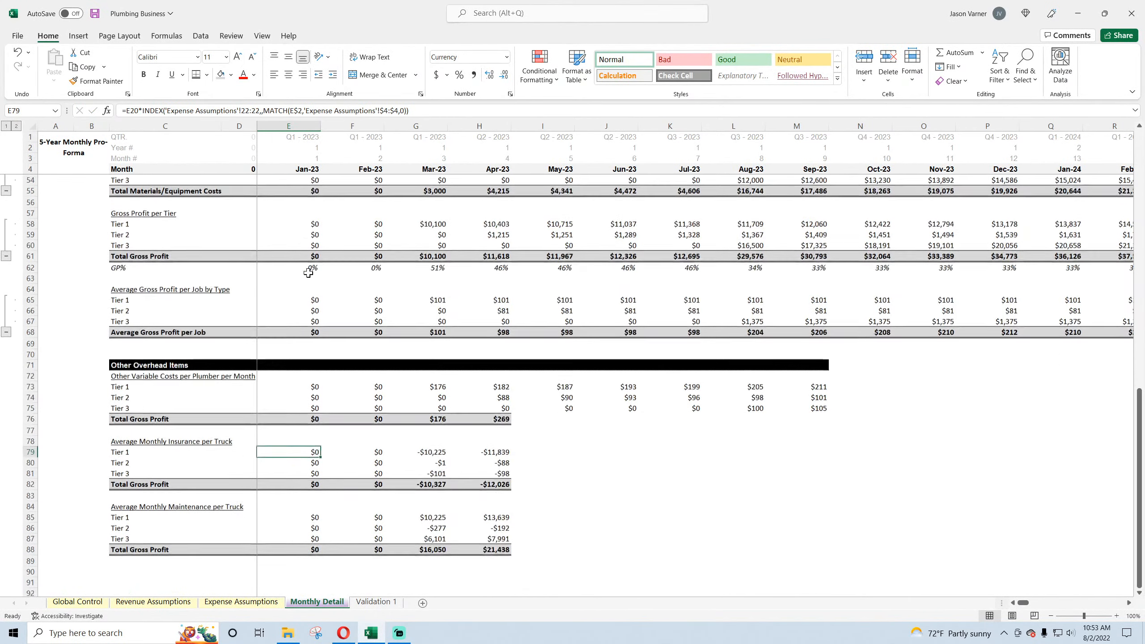
pyautogui.moveTo(320, 457)
pyautogui.mouseDown()
pyautogui.moveTo(319, 482)
pyautogui.moveTo(941, 461)
pyautogui.mouseUp()
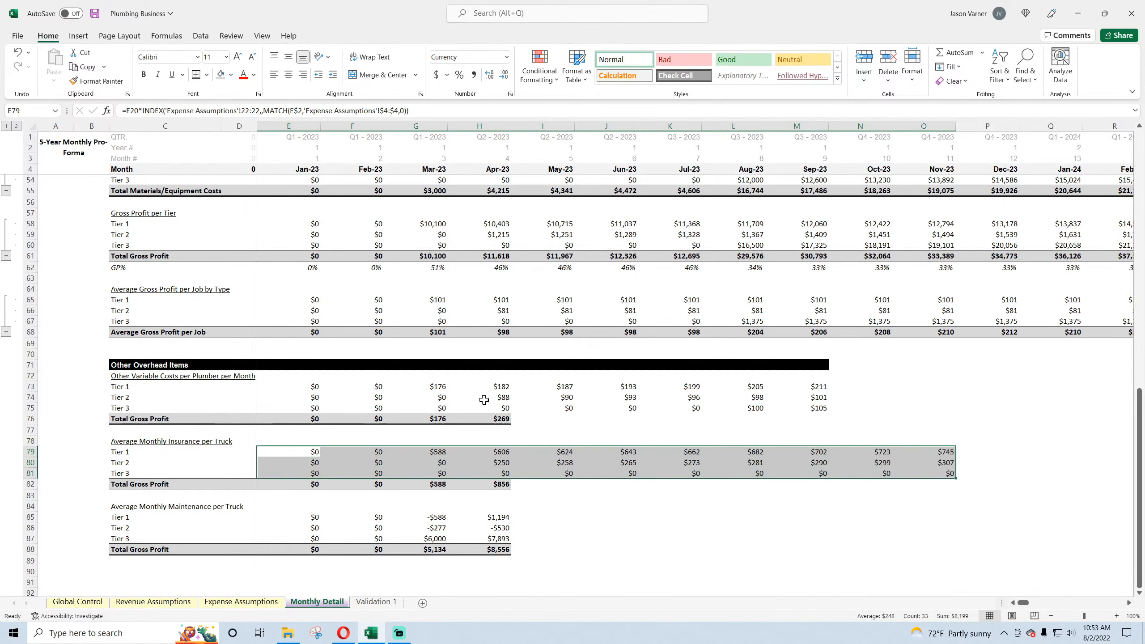
# - Copy the Tier 1 insurance formula from E79 into the Tier 1 maintenance cell E85
pyautogui.click(305, 456)
pyautogui.rightClick(305, 455)
pyautogui.click(325, 156)
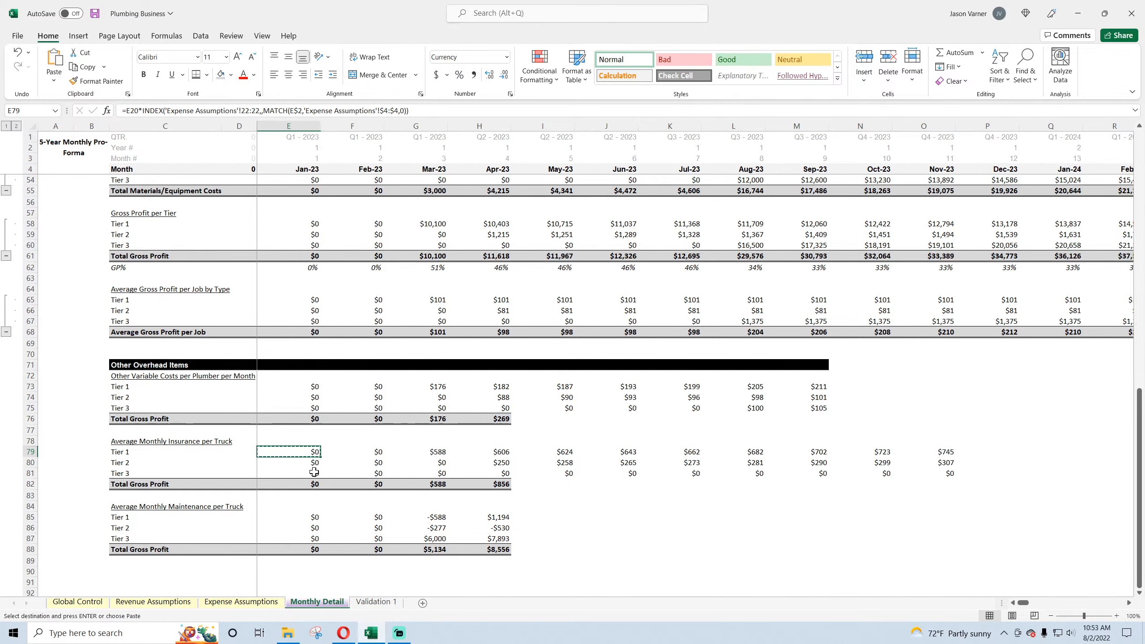
pyautogui.click(306, 518)
pyautogui.rightClick(306, 518)
pyautogui.click(334, 259)
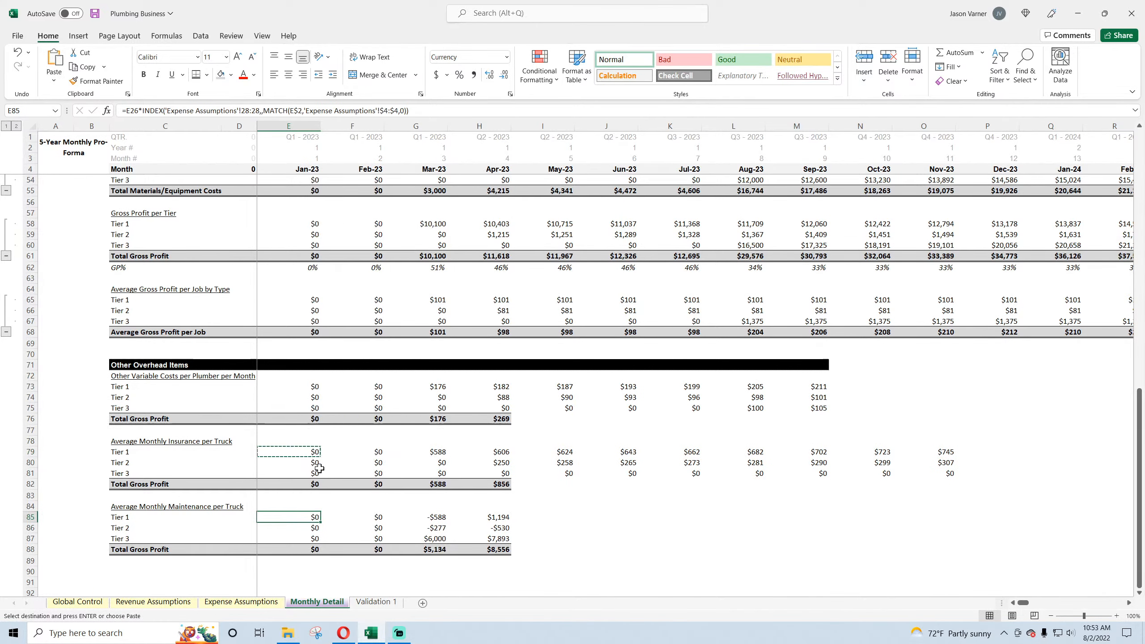
# - Point the headcount reference in the Tier 1 truck maintenance formula E85 at Tier 1 headcount cell E20
pyautogui.doubleClick(308, 517)
pyautogui.scroll(16, 316, 474)
pyautogui.moveTo(312, 405); pyautogui.dragTo(301, 344)
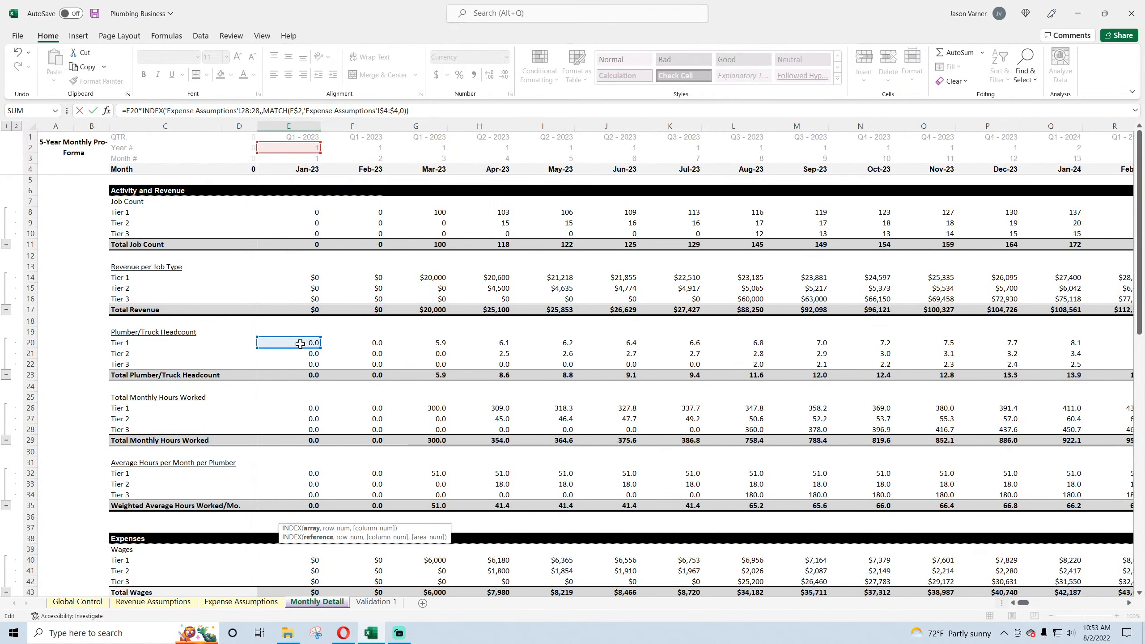
pyautogui.scroll(-18, 301, 344)
pyautogui.hotkey('ctrl', 'Return')
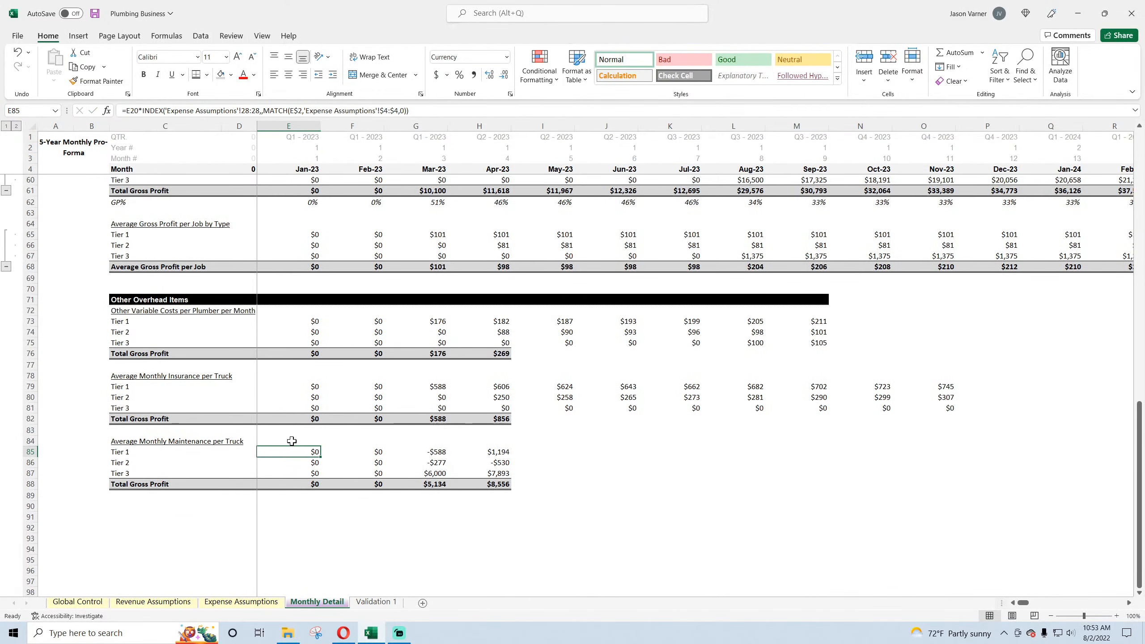
# - Check the insurance and maintenance tier rows on Expense Assumptions, and change the INDEX row reference in Monthly Detail's insurance formula E79 to row 21
pyautogui.click(234, 600)
pyautogui.click(381, 412)
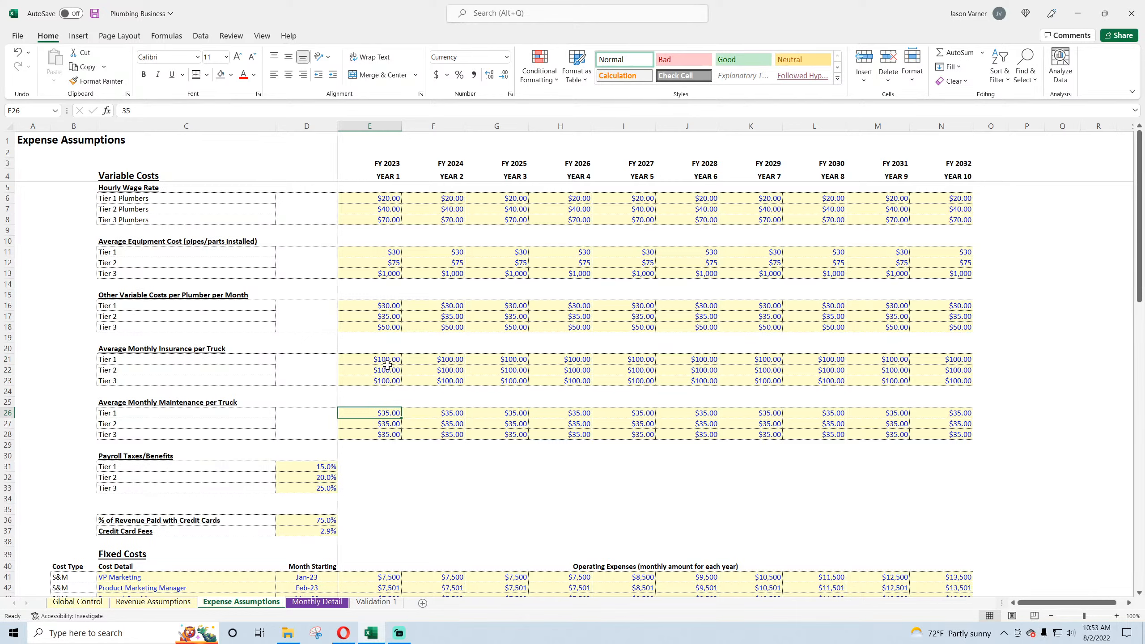
pyautogui.click(387, 380)
pyautogui.click(386, 370)
pyautogui.click(387, 360)
pyautogui.click(385, 370)
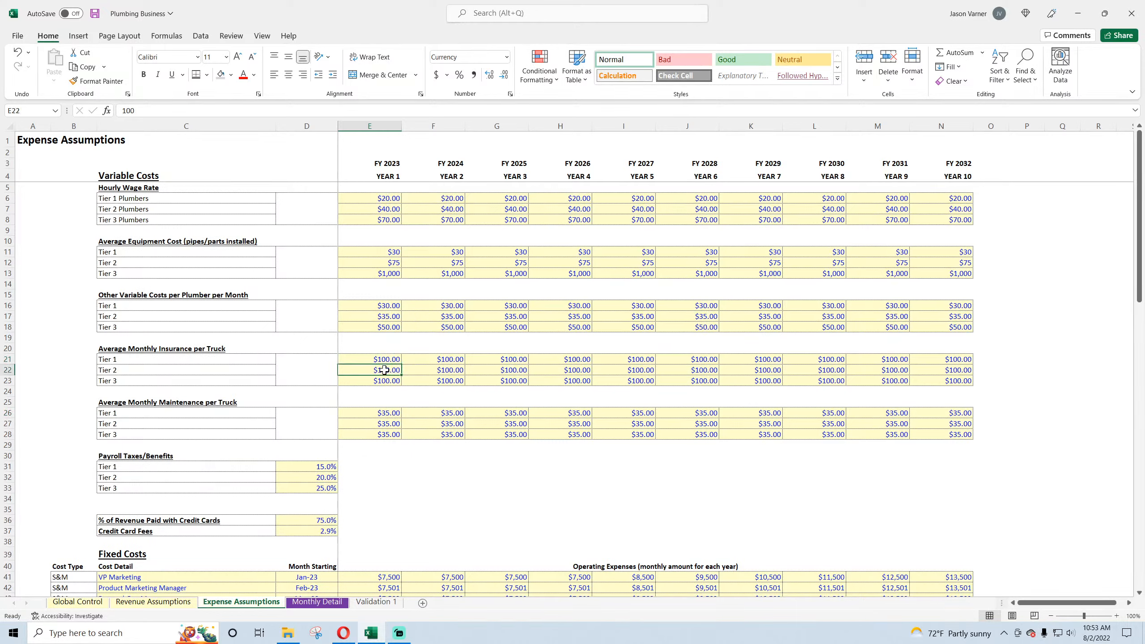
pyautogui.click(384, 381)
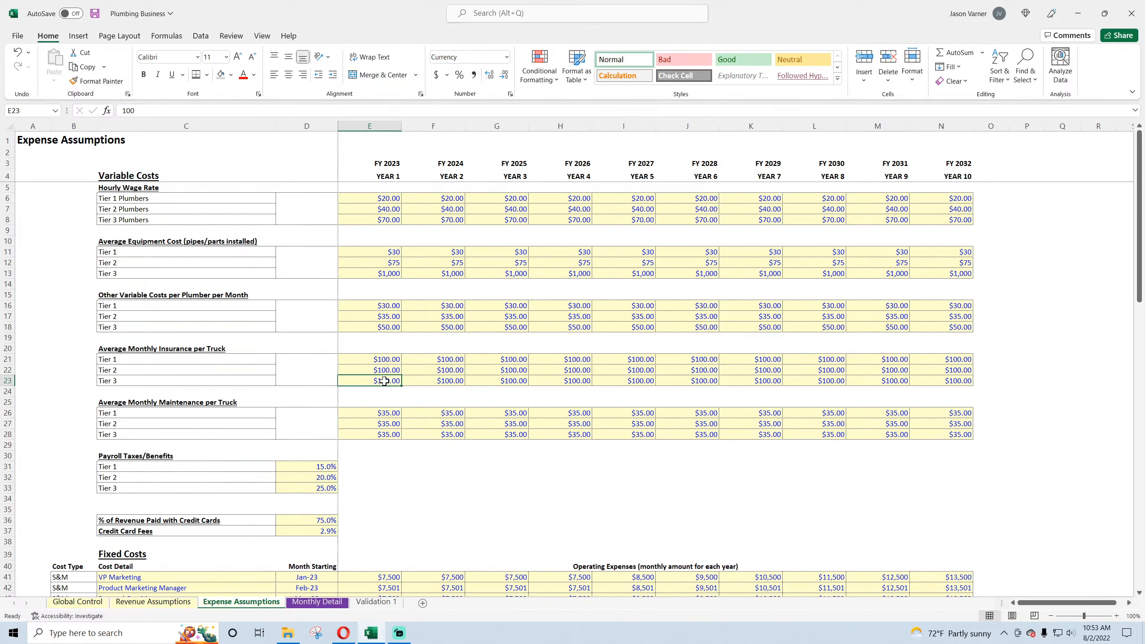
pyautogui.click(318, 602)
pyautogui.click(314, 387)
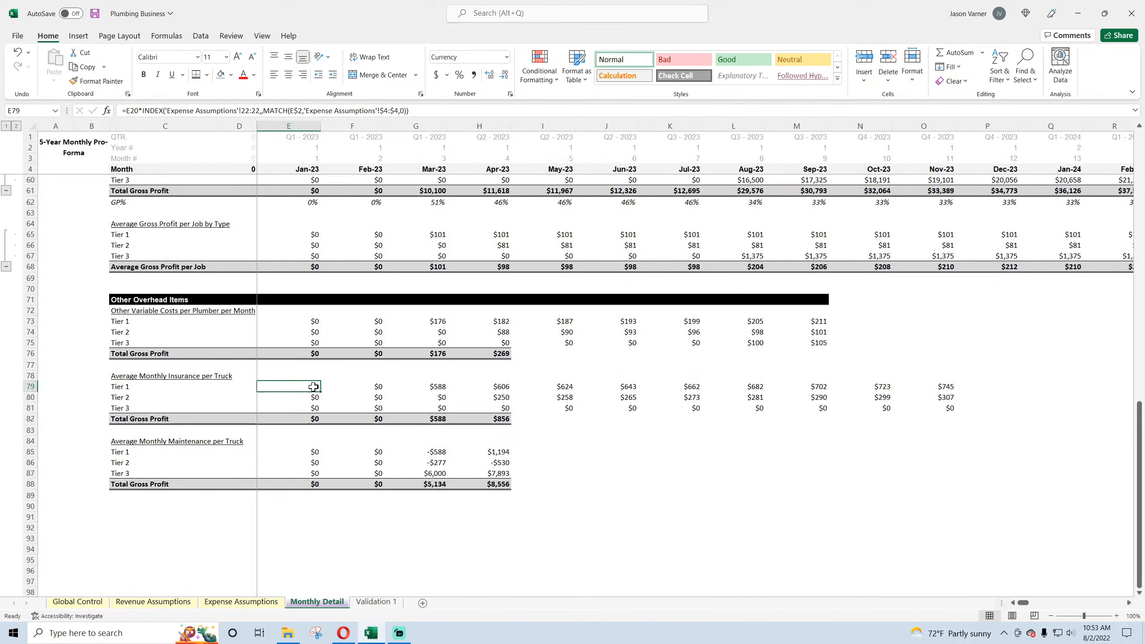
pyautogui.click(247, 111)
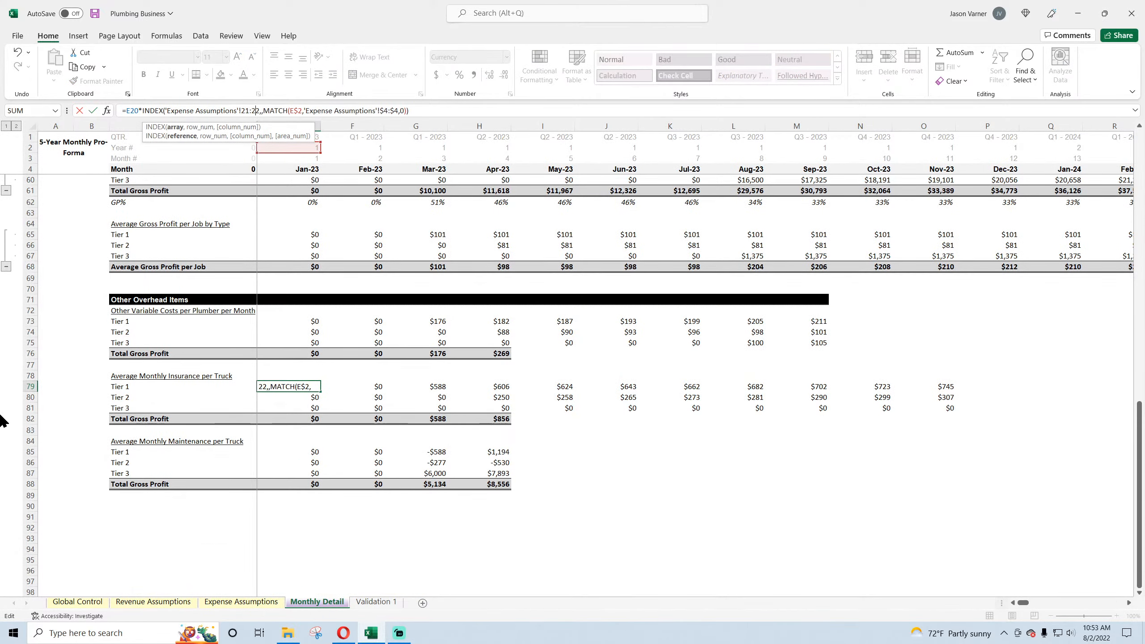
# - Point the Jan-23 Tier 1 insurance formula at Expense Assumptions row 21 and fill it through the Tier 3 row and across the months
pyautogui.press('Return')
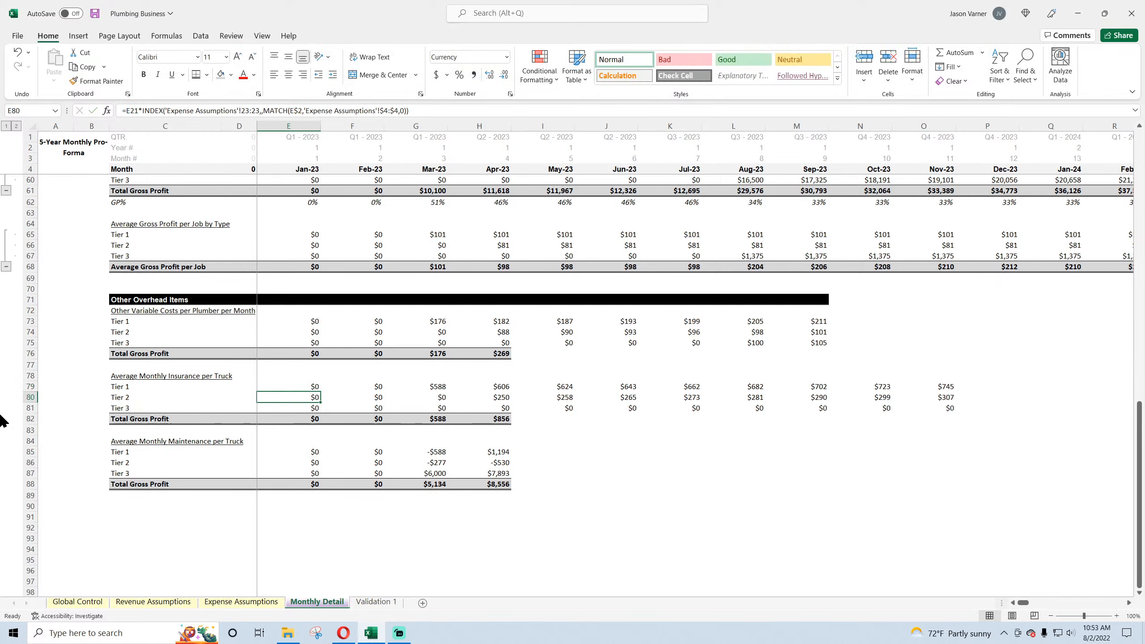
pyautogui.moveTo(315, 386); pyautogui.dragTo(957, 404)
# - Set the Jan-23 Tier 1 maintenance formula to reference Expense Assumptions row 26:26 and copy it down through Tier 3
pyautogui.click(264, 604)
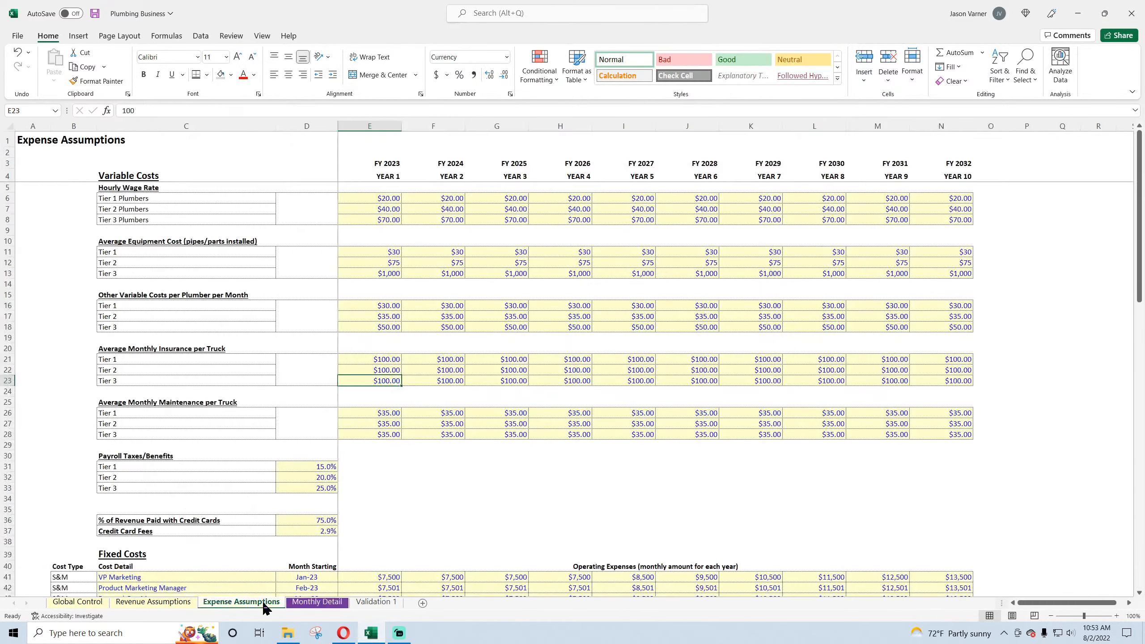
pyautogui.click(374, 411)
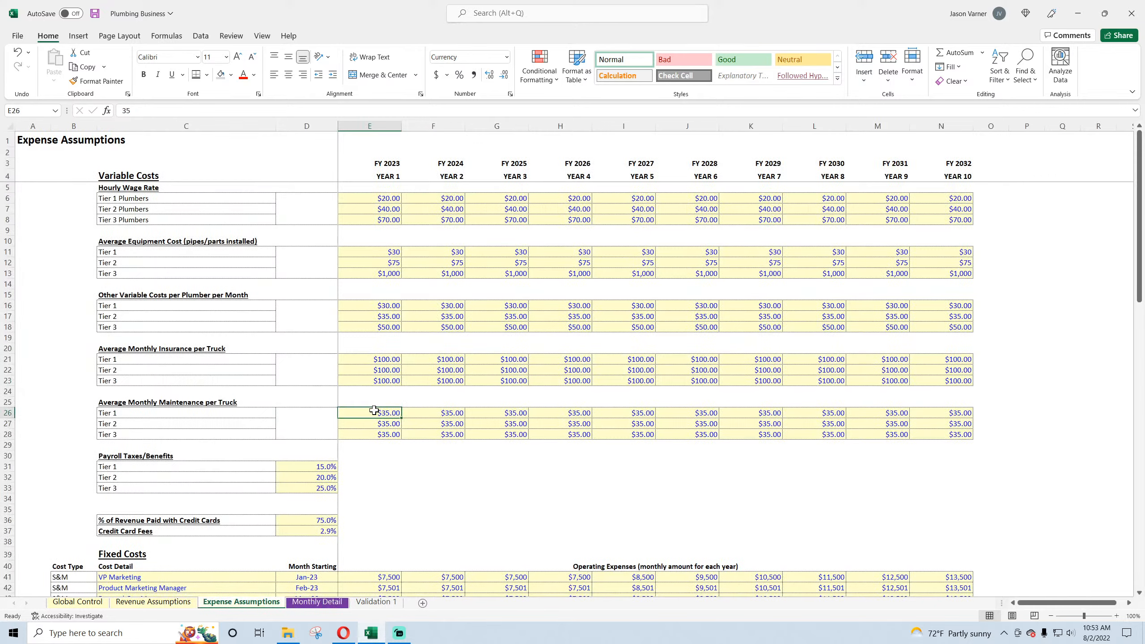
pyautogui.click(314, 601)
pyautogui.click(288, 451)
pyautogui.click(250, 112)
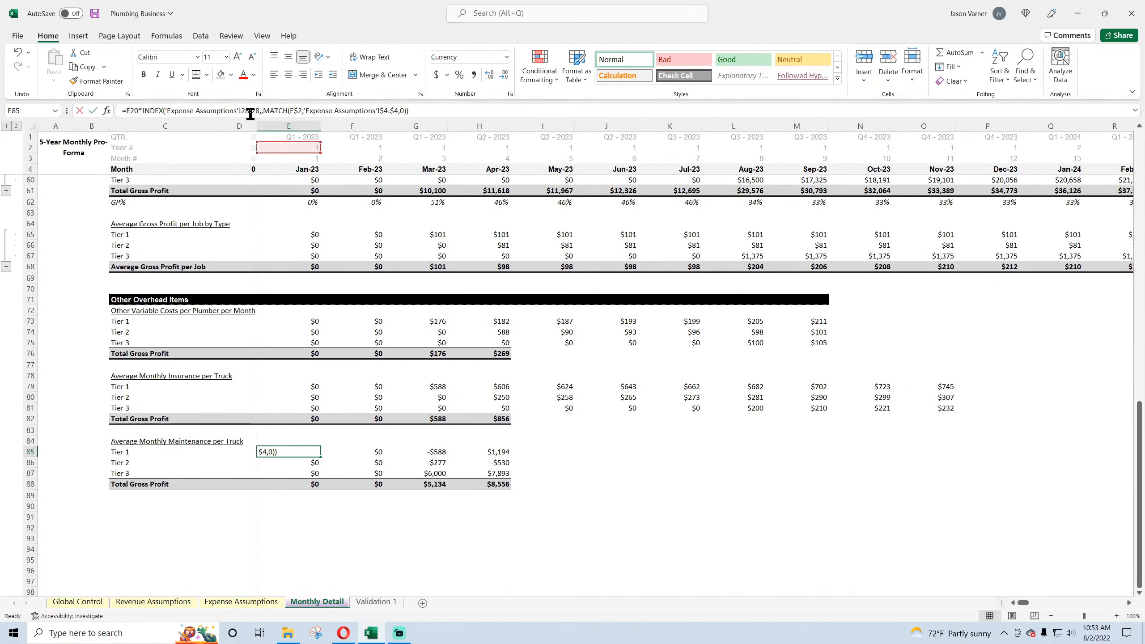
pyautogui.click(250, 111)
pyautogui.press('Right')
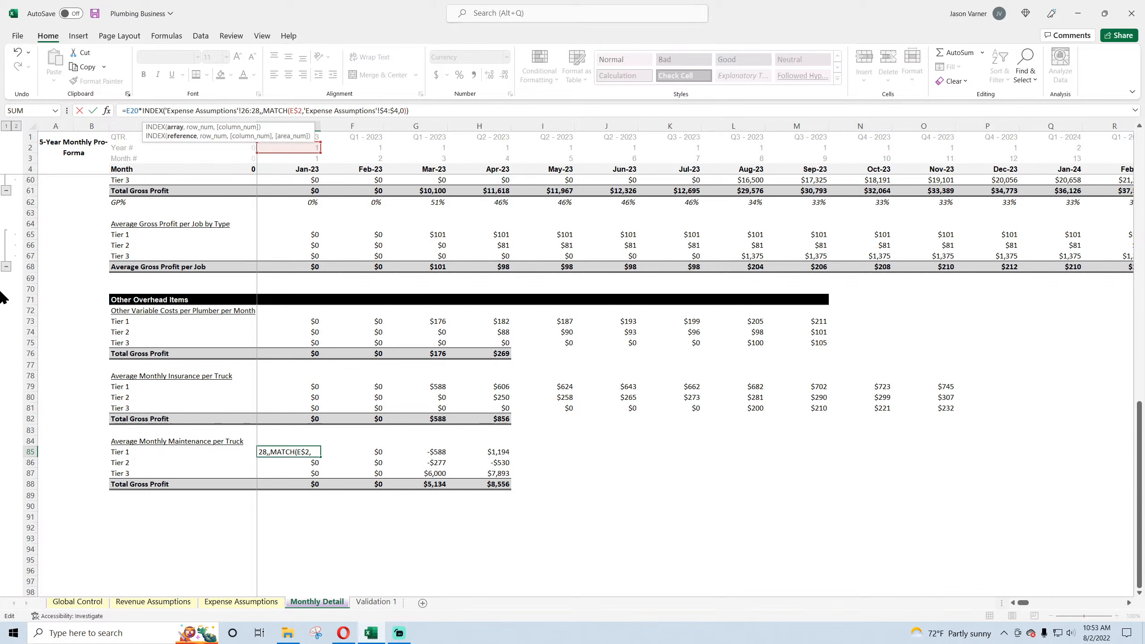
pyautogui.press('Return')
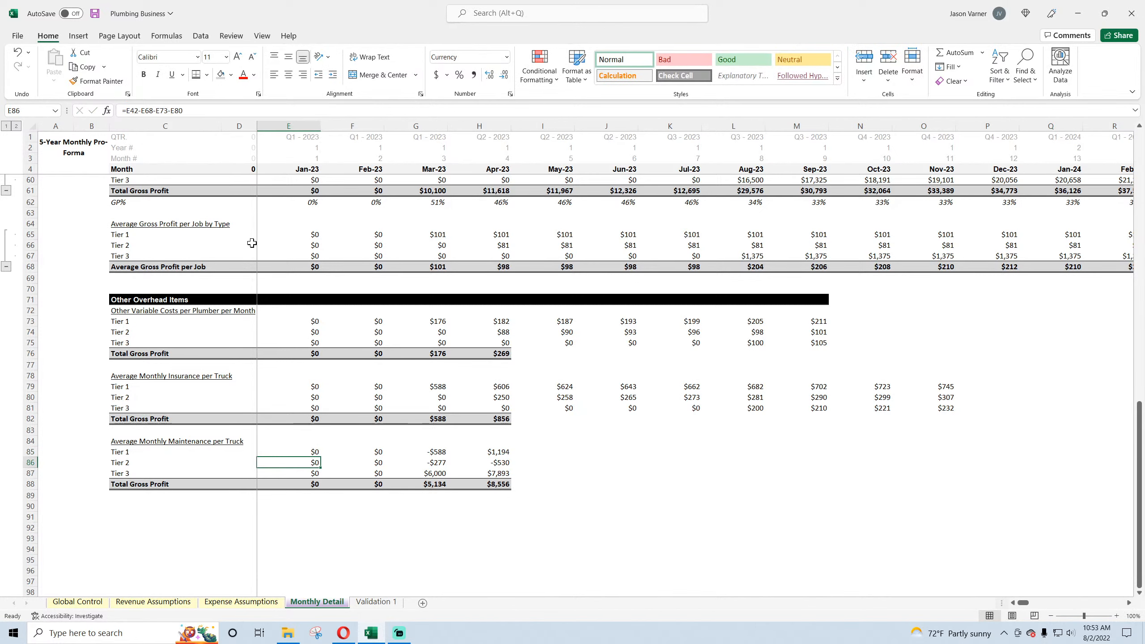
pyautogui.moveTo(306, 452); pyautogui.dragTo(315, 471)
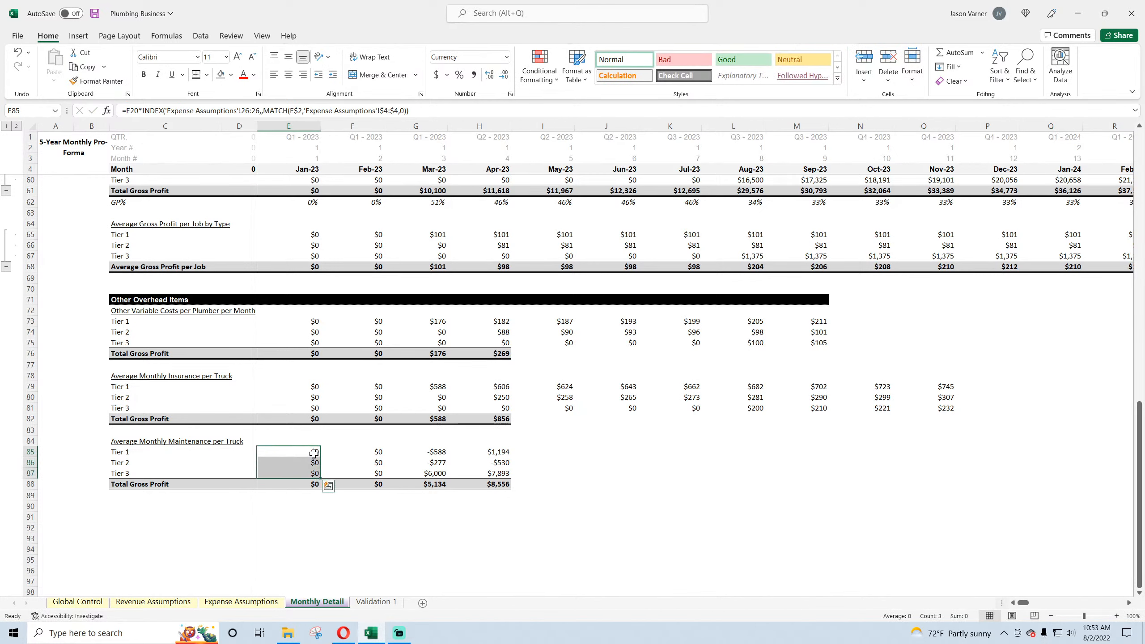
# - Extend the formulas and formatting of the Other Overhead Items section across to Dec-32 and check the Jul-32 variable cost formulas
pyautogui.moveTo(315, 323); pyautogui.dragTo(969, 466)
pyautogui.moveTo(622, 300); pyautogui.dragTo(1078, 491)
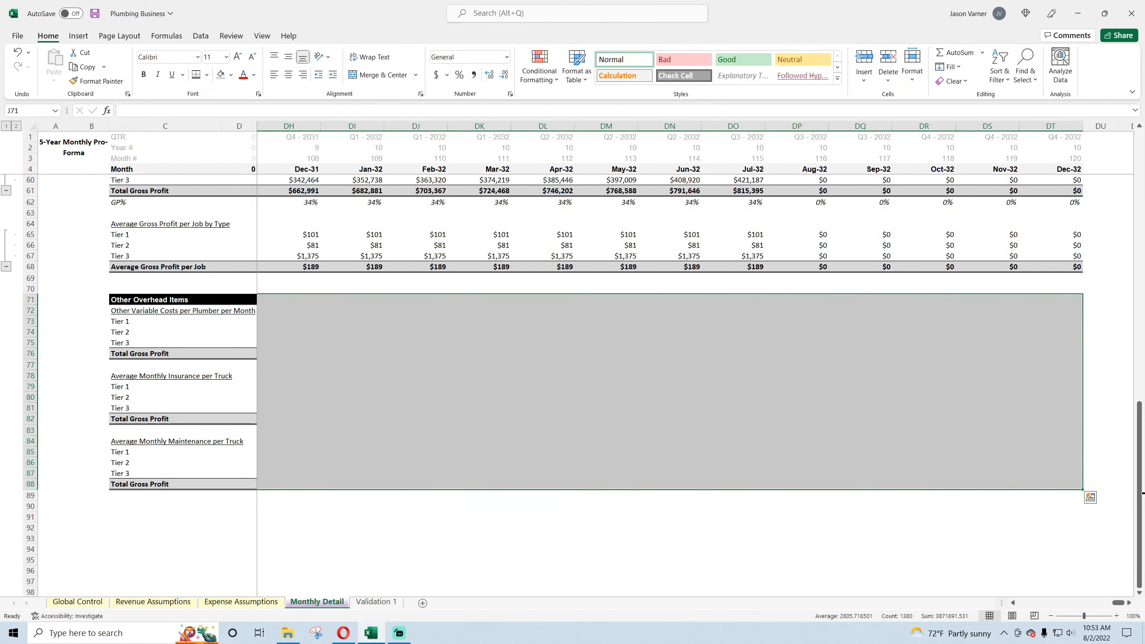
pyautogui.click(756, 323)
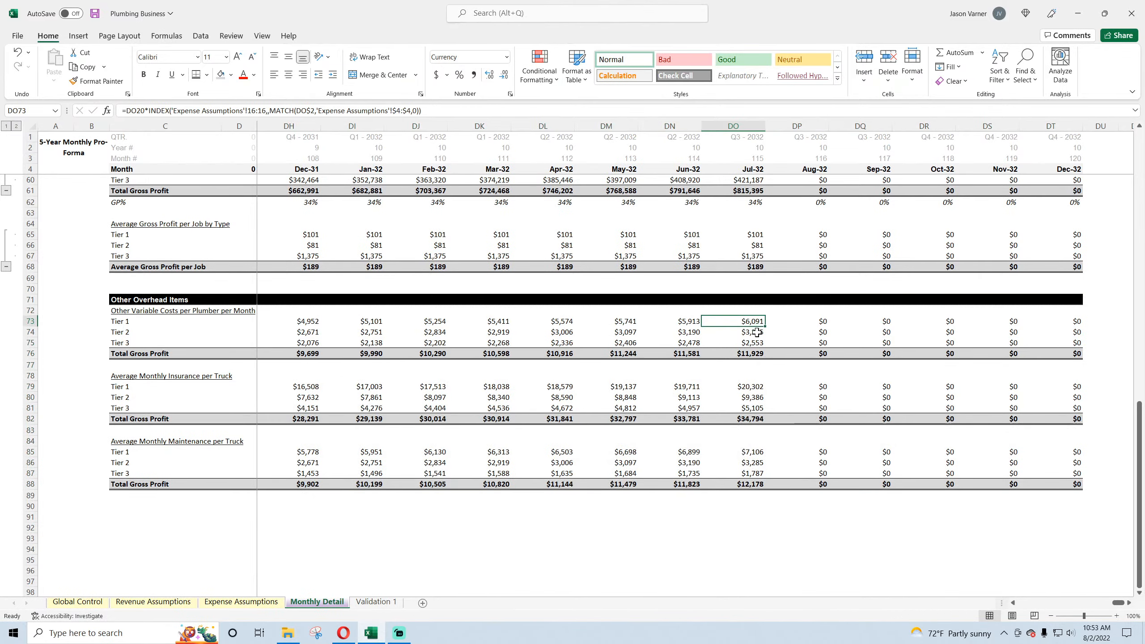
pyautogui.press('Down')
pyautogui.press('Down')
pyautogui.press('Down')
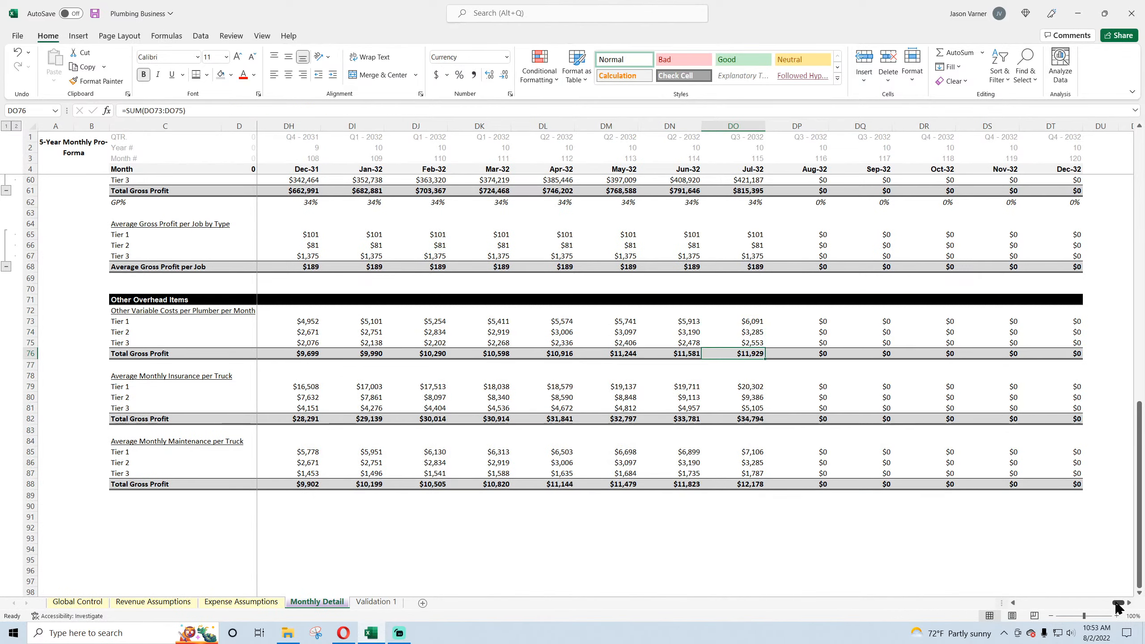
pyautogui.moveTo(1119, 604); pyautogui.dragTo(1013, 604)
# - Label cell C90 below the maintenance section "Other Total Overhead Costs"
pyautogui.click(127, 507)
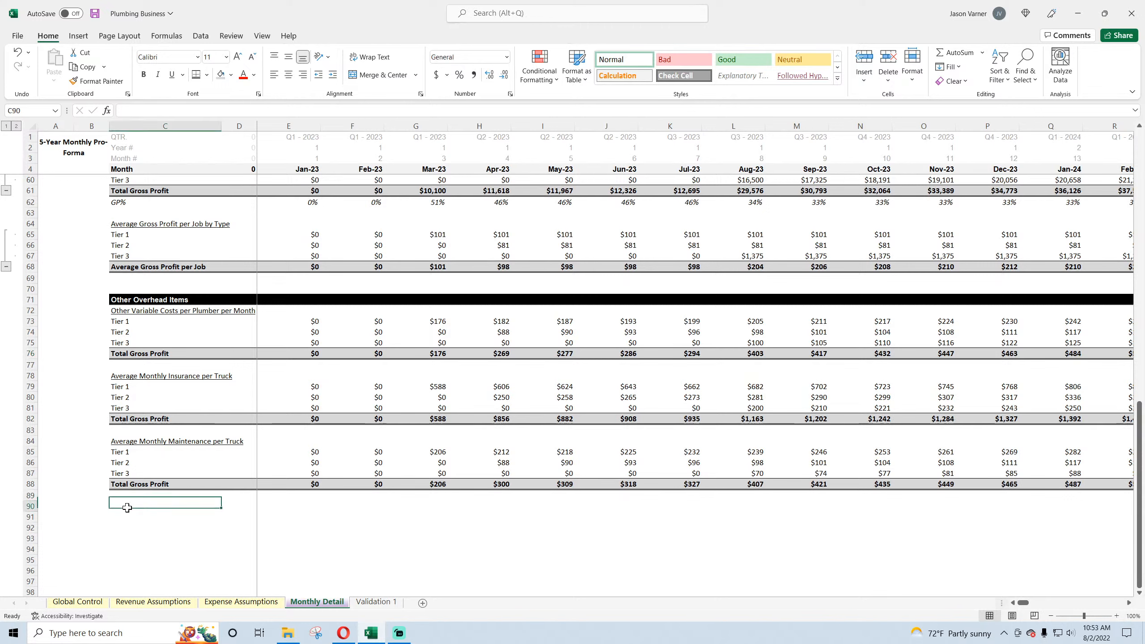
pyautogui.write('Other total')
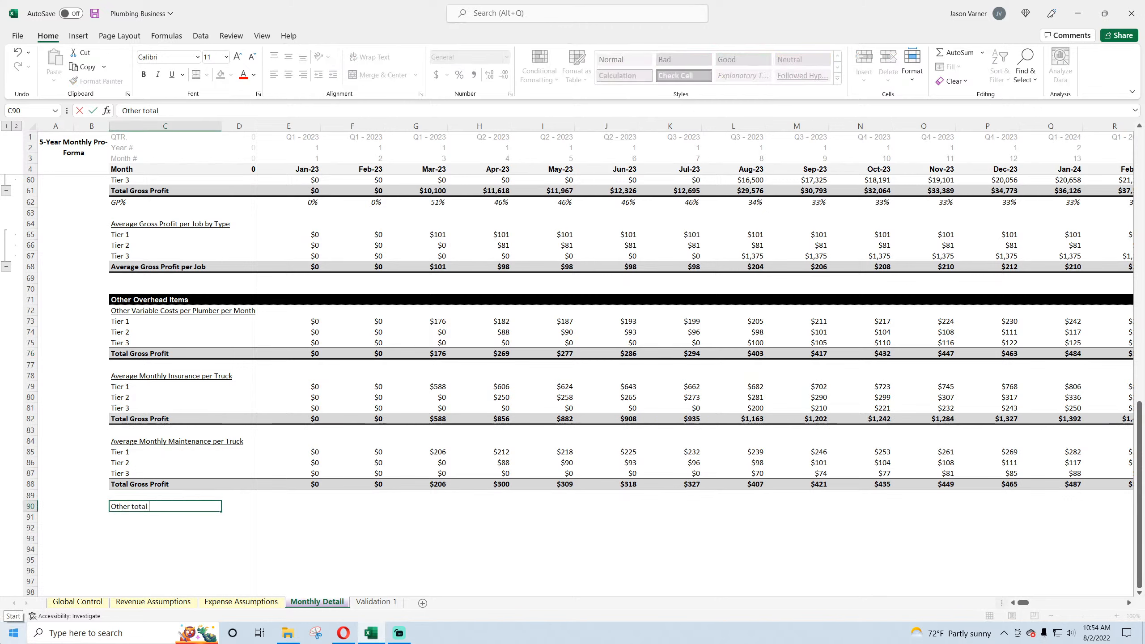
pyautogui.press('BackSpace')
pyautogui.write('Total Overhead Costs')
pyautogui.press('Tab')
pyautogui.press('Tab')
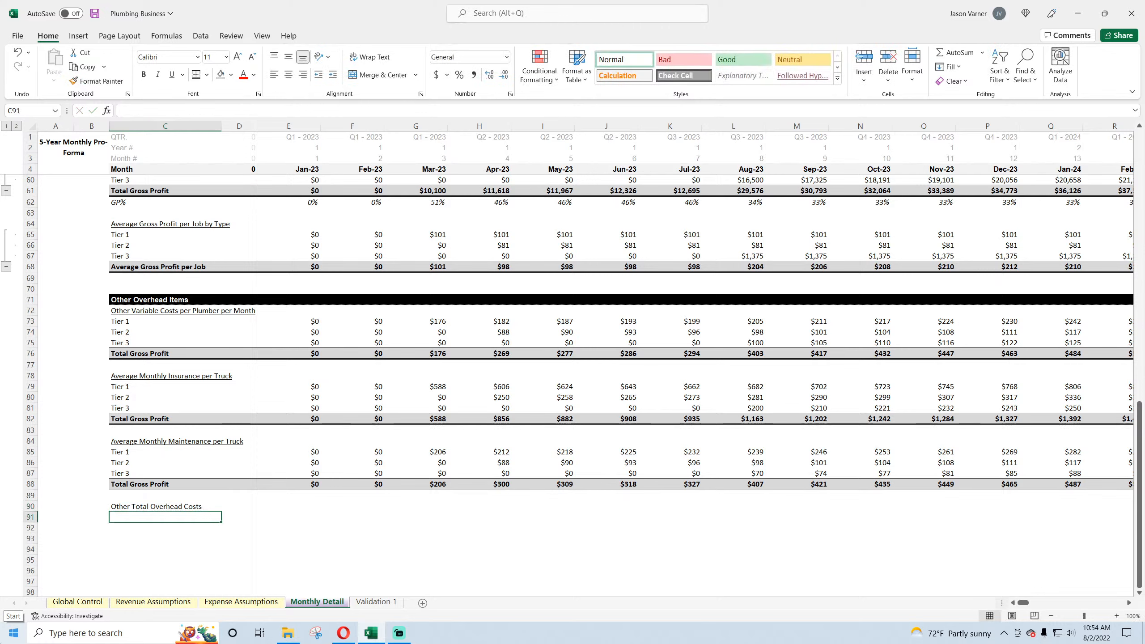
# - Enter the Jan-23 overhead total in E90 as =E76+E82+E88
pyautogui.write('=')
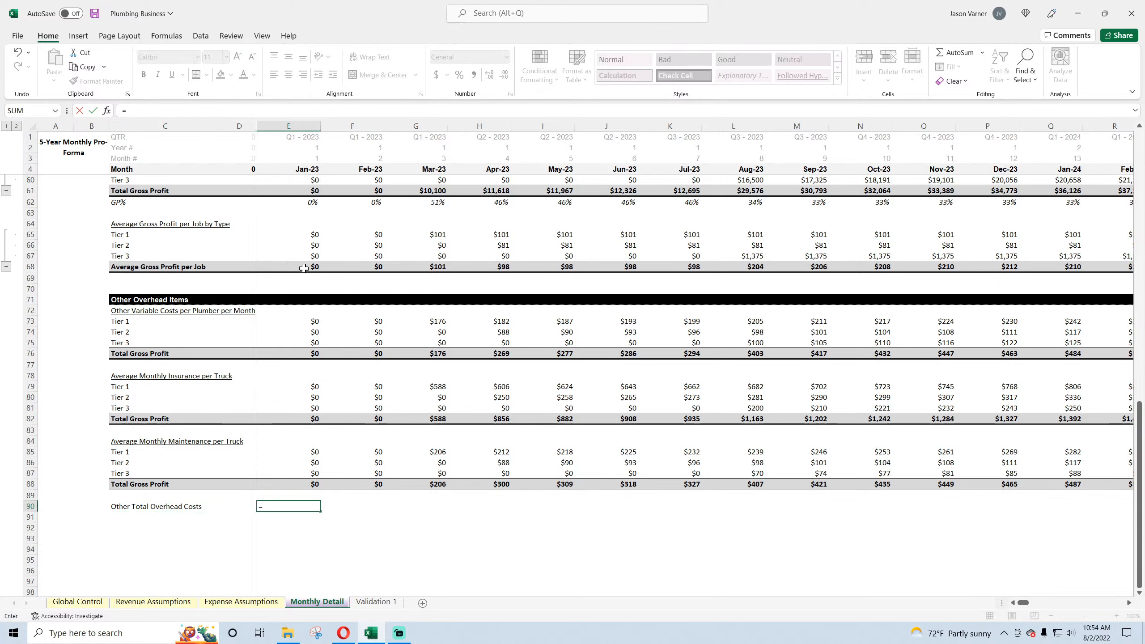
pyautogui.click(312, 354)
pyautogui.write('+')
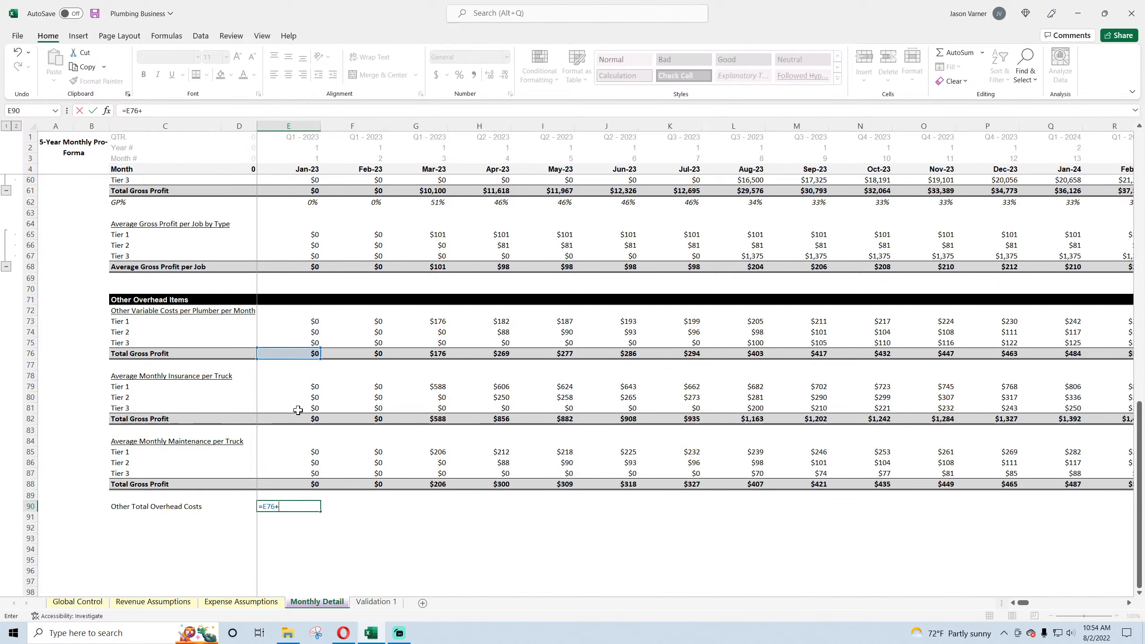
pyautogui.click(311, 418)
pyautogui.write('+')
pyautogui.click(307, 483)
pyautogui.press('Return')
# - Format the Other Total Overhead Costs row with top and thick bottom borders, grey fill and bold, and fill its formula through Sep-23
pyautogui.moveTo(171, 507); pyautogui.dragTo(359, 506)
pyautogui.click(208, 75)
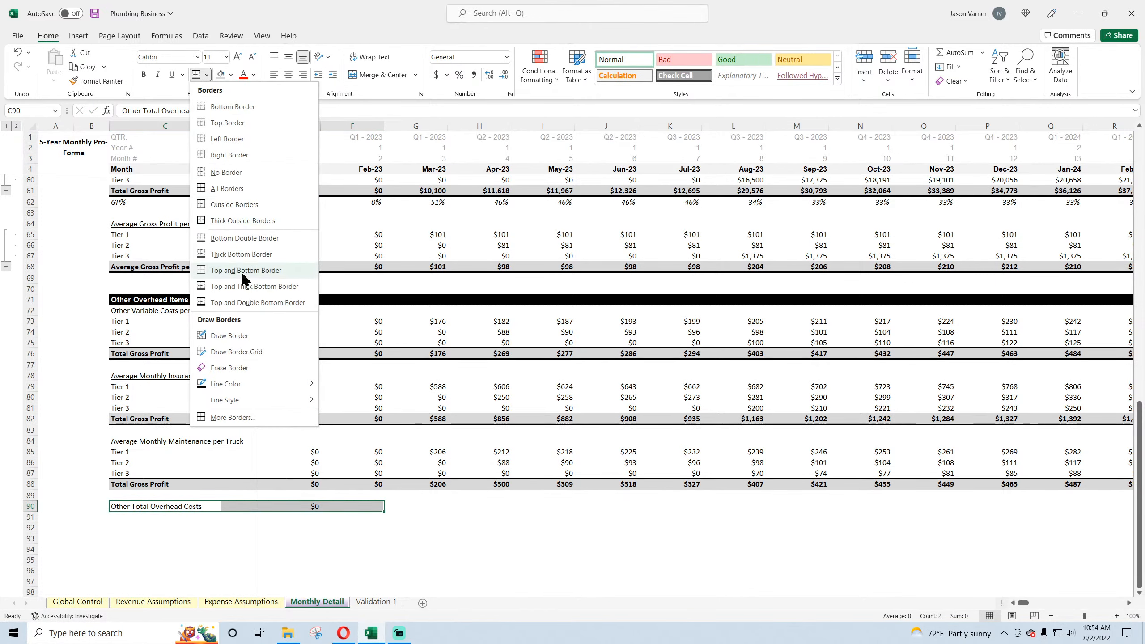
pyautogui.click(254, 285)
pyautogui.click(221, 76)
pyautogui.hotkey('ctrl', 'b')
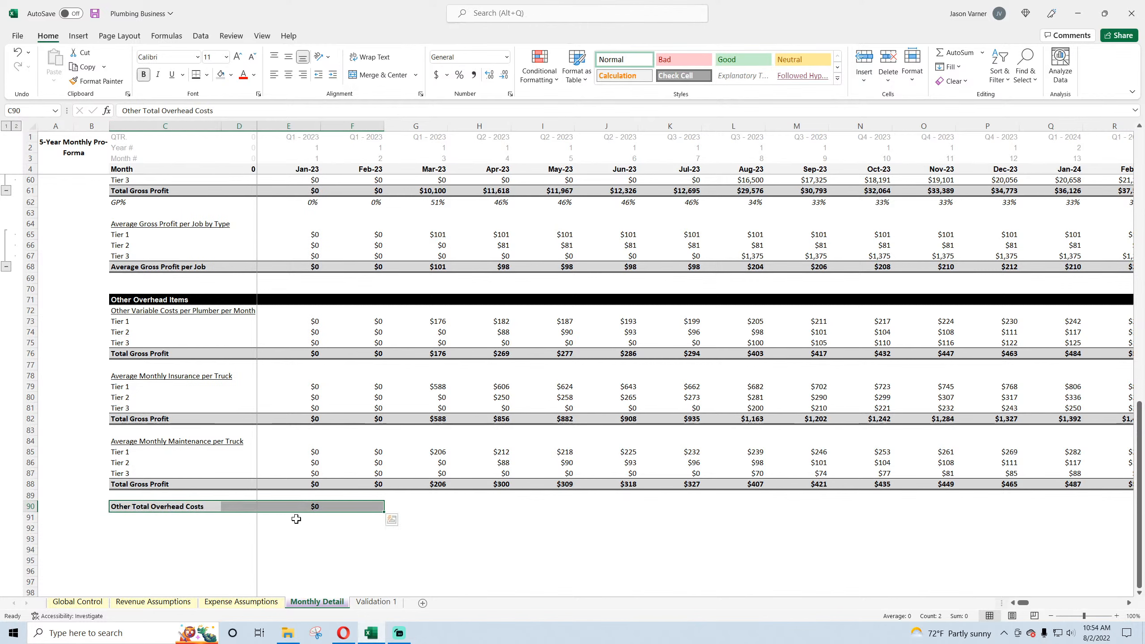
pyautogui.click(313, 508)
pyautogui.moveTo(323, 512); pyautogui.dragTo(825, 508)
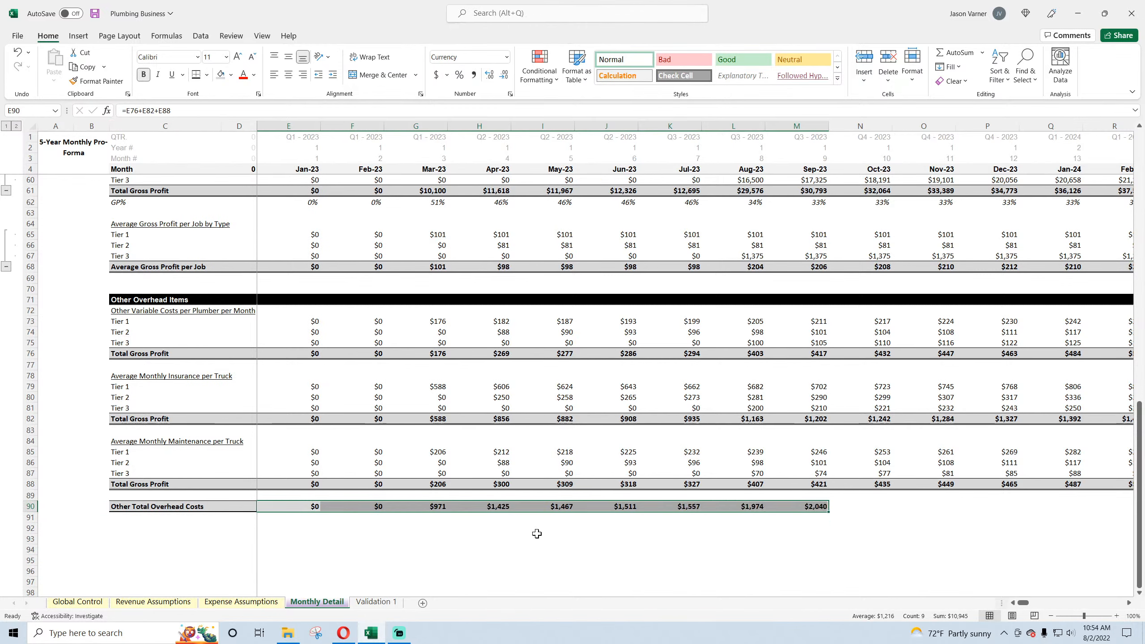
# - Label cell C92 "Gross Profit After Other Overheads"
pyautogui.click(135, 527)
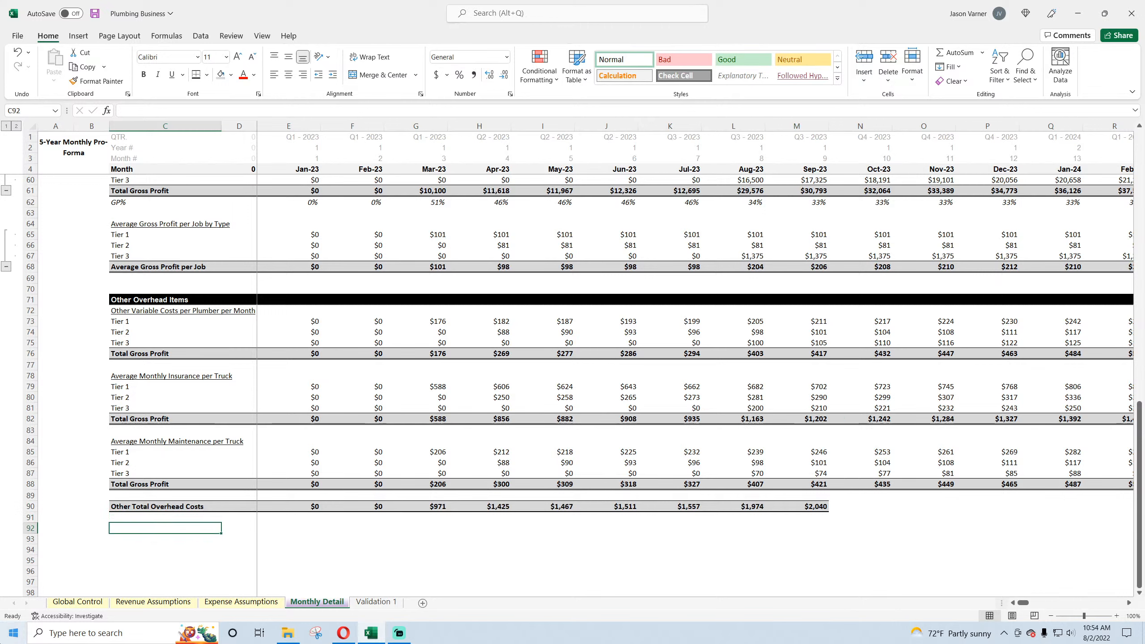
pyautogui.write('Gross')
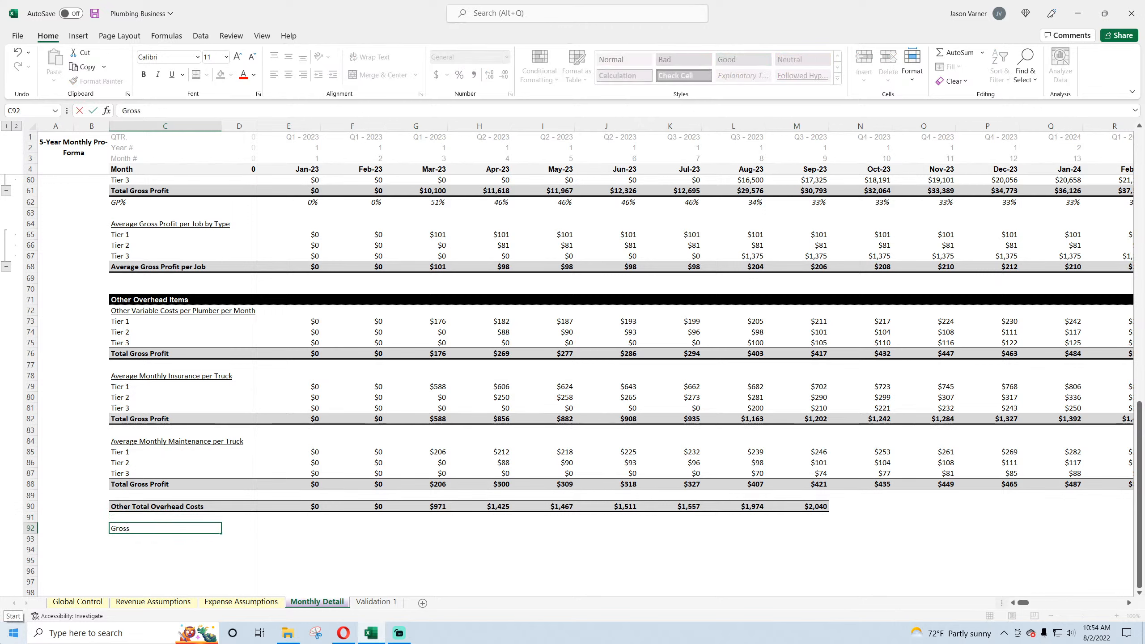
pyautogui.write(' Profit After Other Overheads')
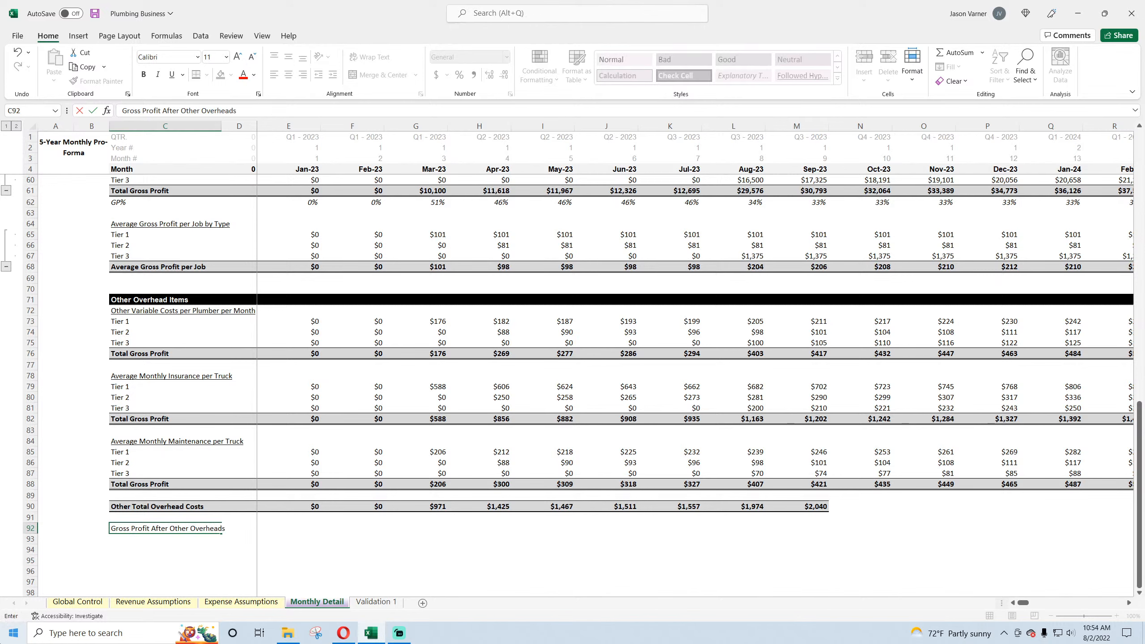
pyautogui.press('Return')
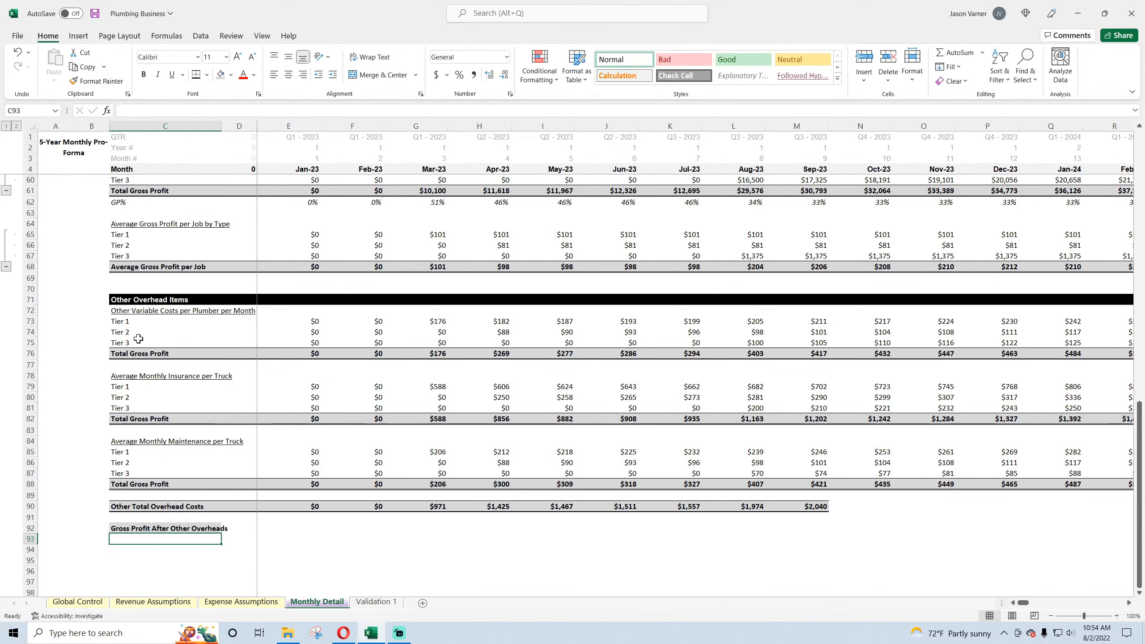
# - Rename the total label in row 76 as "Total Other Variable Costs"
pyautogui.click(135, 353)
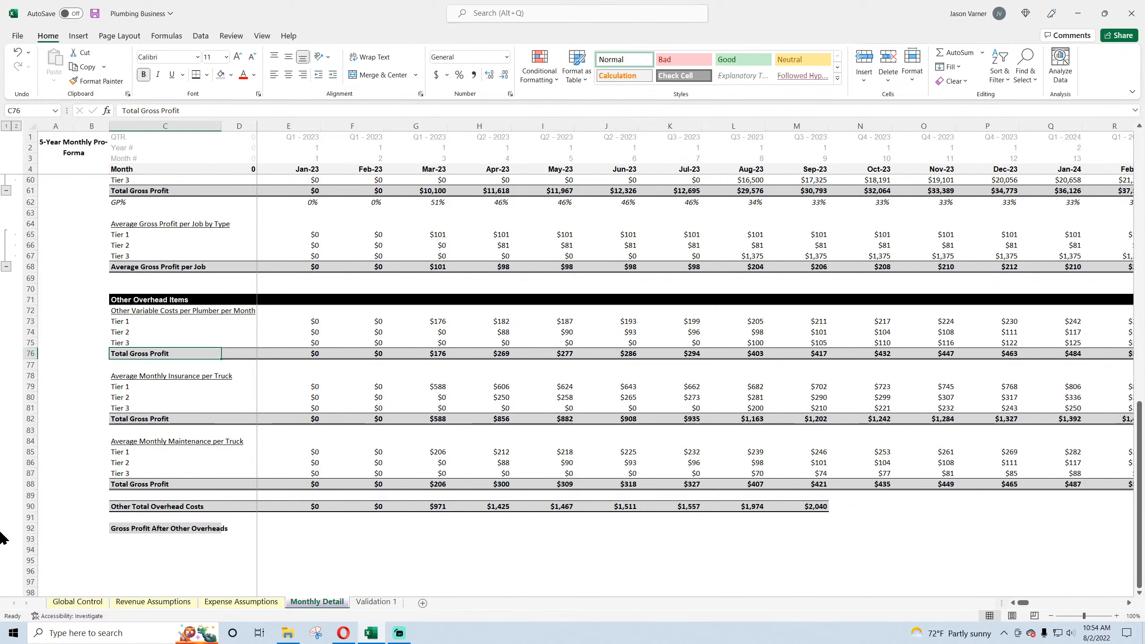
pyautogui.write('Tota')
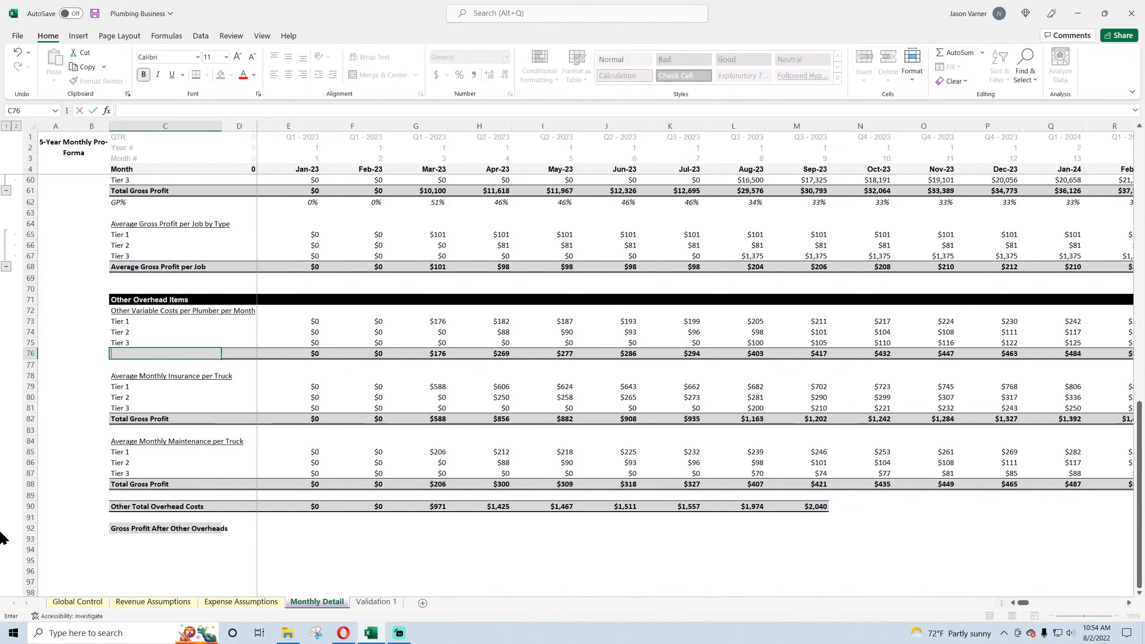
pyautogui.write('l Other Variable Costs')
pyautogui.press('Return')
# - Rename the insurance section's total label in row 82 as "Total Monthly Insurance"
pyautogui.press('Down')
pyautogui.press('Down')
pyautogui.press('Down')
pyautogui.press('Down')
pyautogui.press('Down')
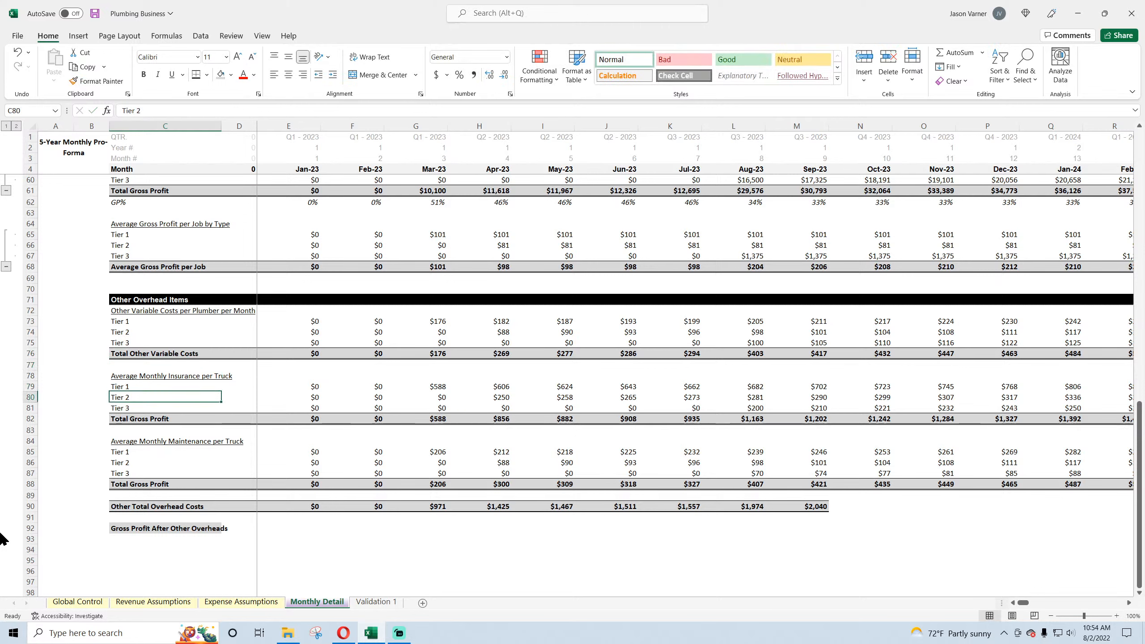
pyautogui.write('Total Mon')
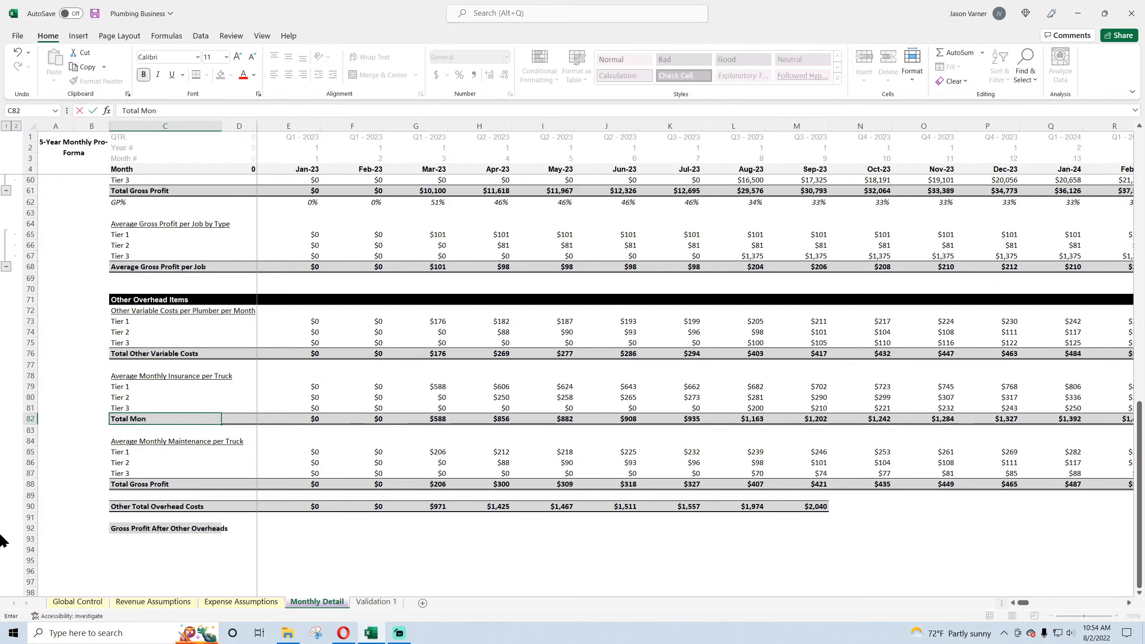
pyautogui.write('thly Insurance')
pyautogui.press('Return')
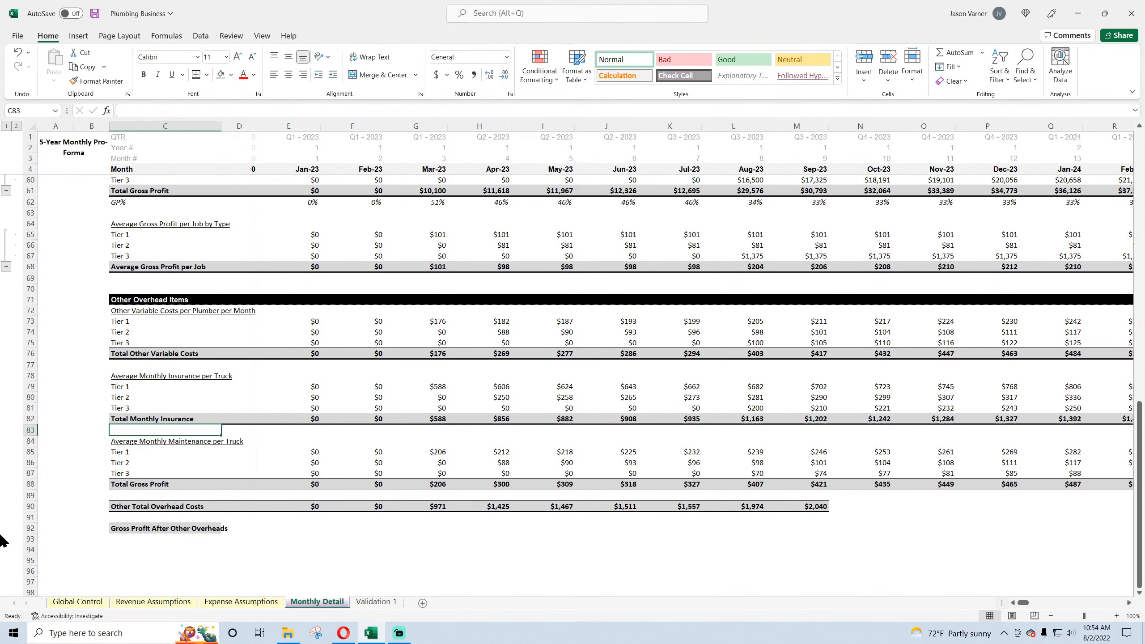
# - Rename the maintenance section's total label in row 88 as "Total Monthly Maintenance"
pyautogui.press('Down')
pyautogui.press('Down')
pyautogui.press('Down')
pyautogui.press('Down')
pyautogui.press('Down')
pyautogui.write('Total')
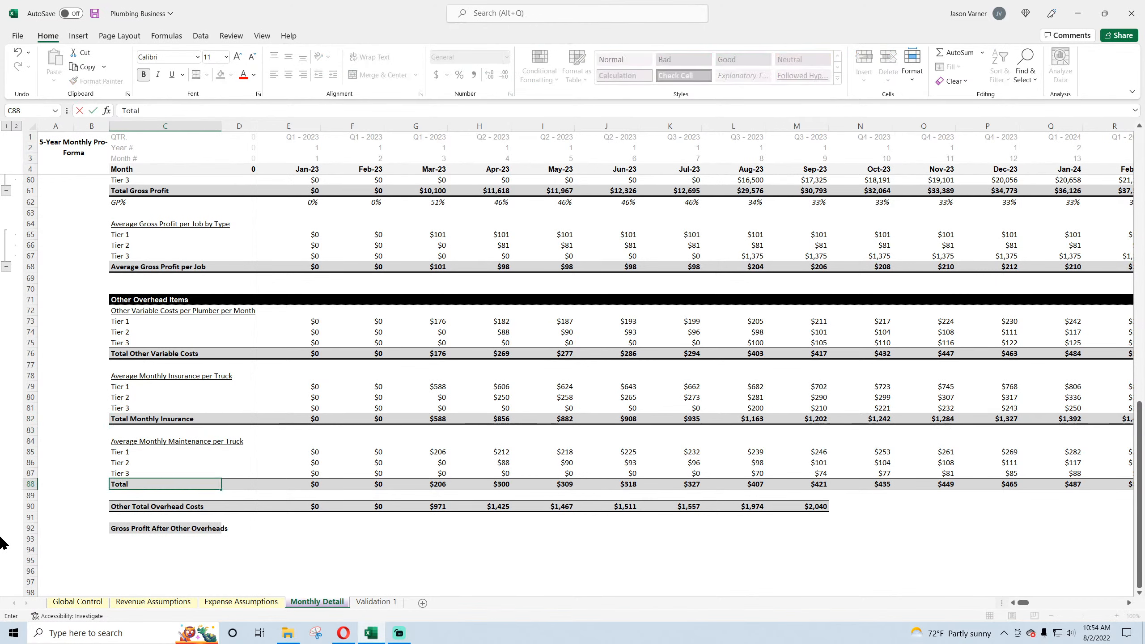
pyautogui.write(' Monthly Maintenance')
pyautogui.press('Return')
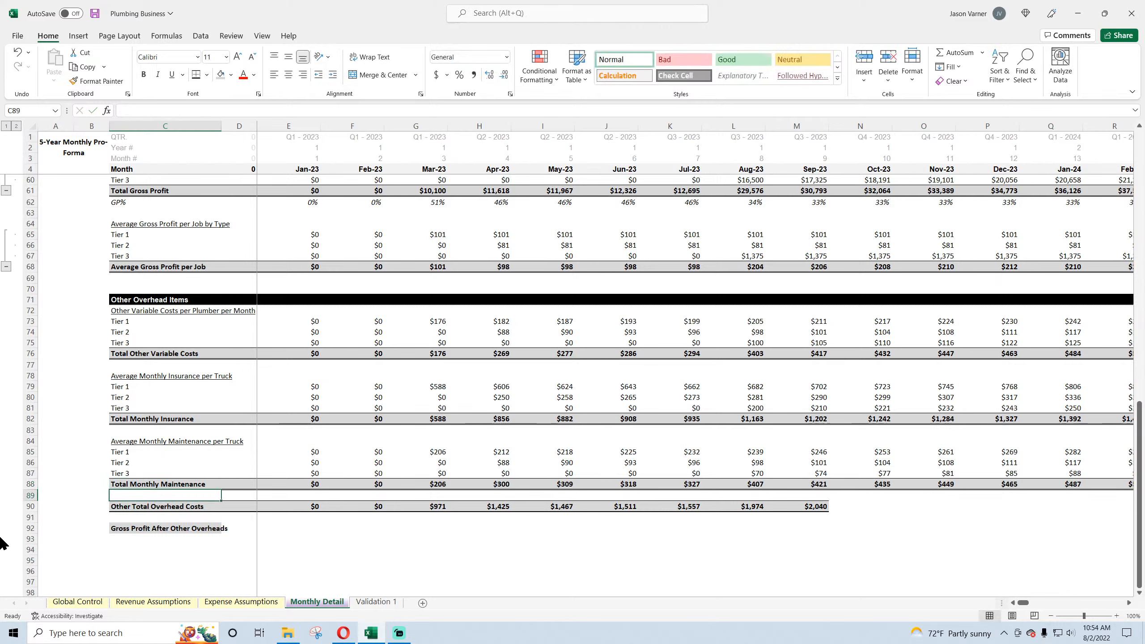
# - Reword the three section total labels as "Total Monthly Insurance Cost", "Total Other Variable Cost" and "Total Monthly Maintenance Cost"
pyautogui.doubleClick(206, 419)
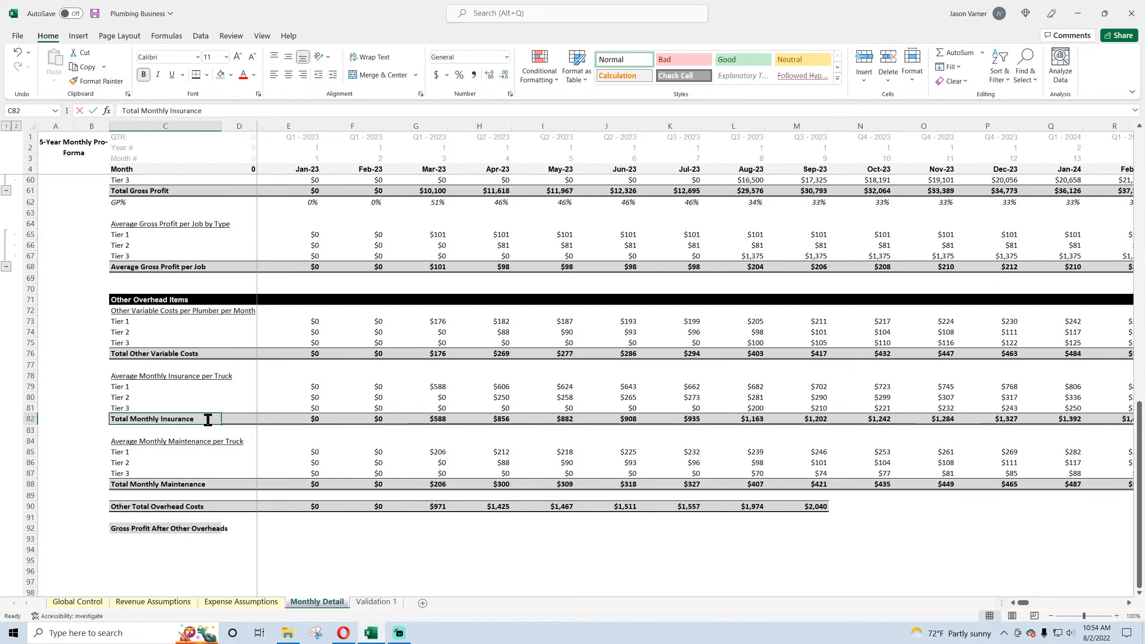
pyautogui.write('Cost')
pyautogui.press('Return')
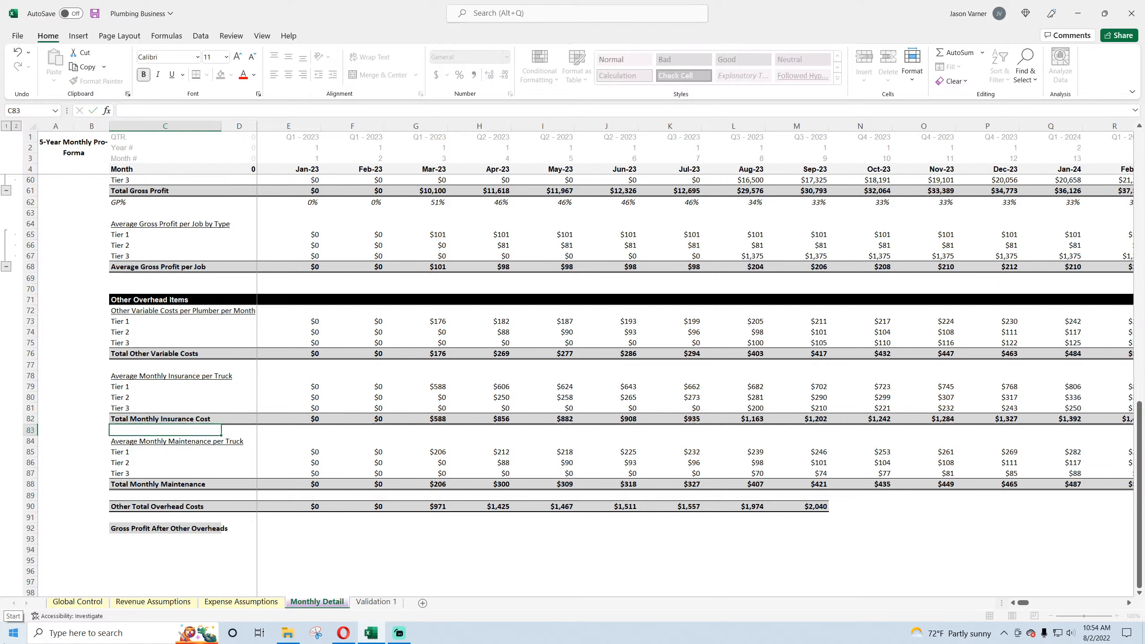
pyautogui.doubleClick(217, 354)
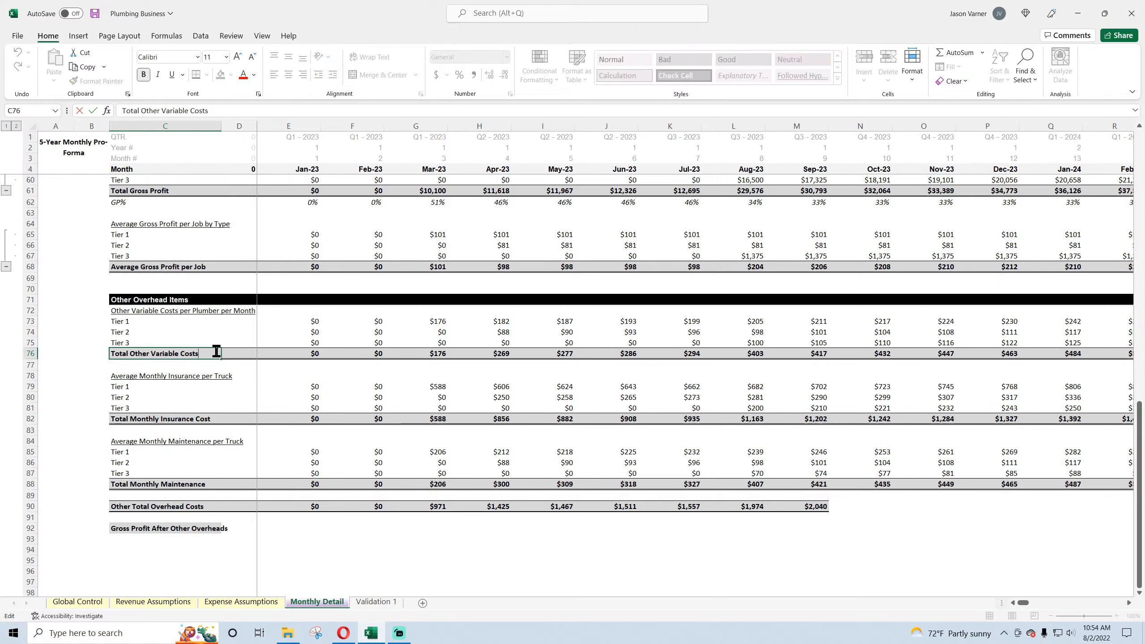
pyautogui.press('BackSpace')
pyautogui.press('Return')
pyautogui.click(219, 485)
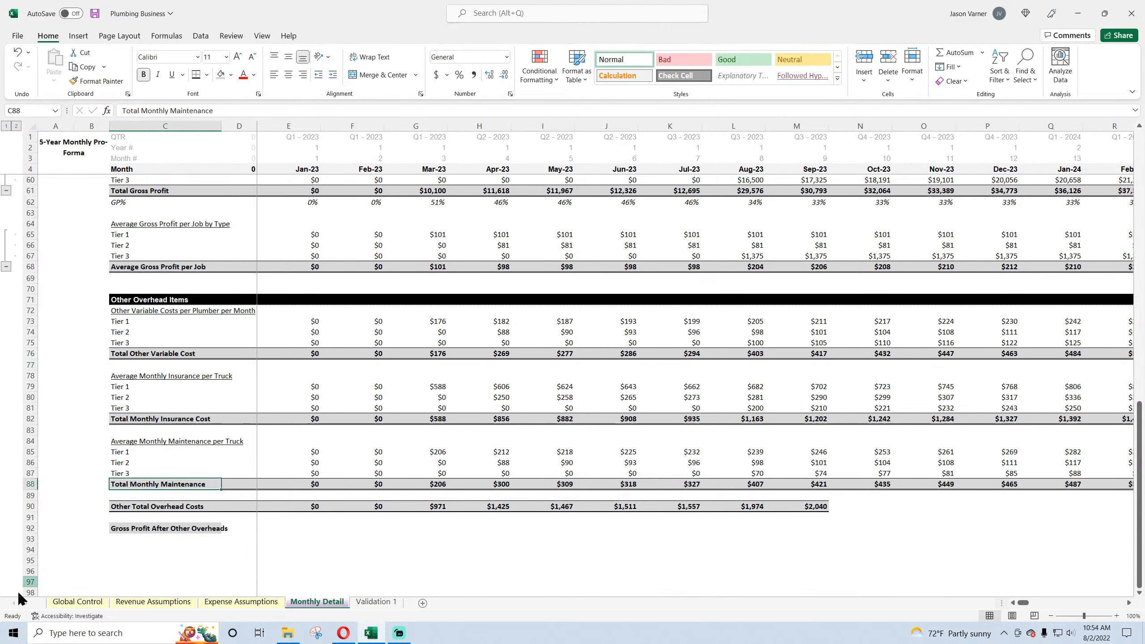
pyautogui.doubleClick(207, 484)
pyautogui.write('Cost')
pyautogui.press('Return')
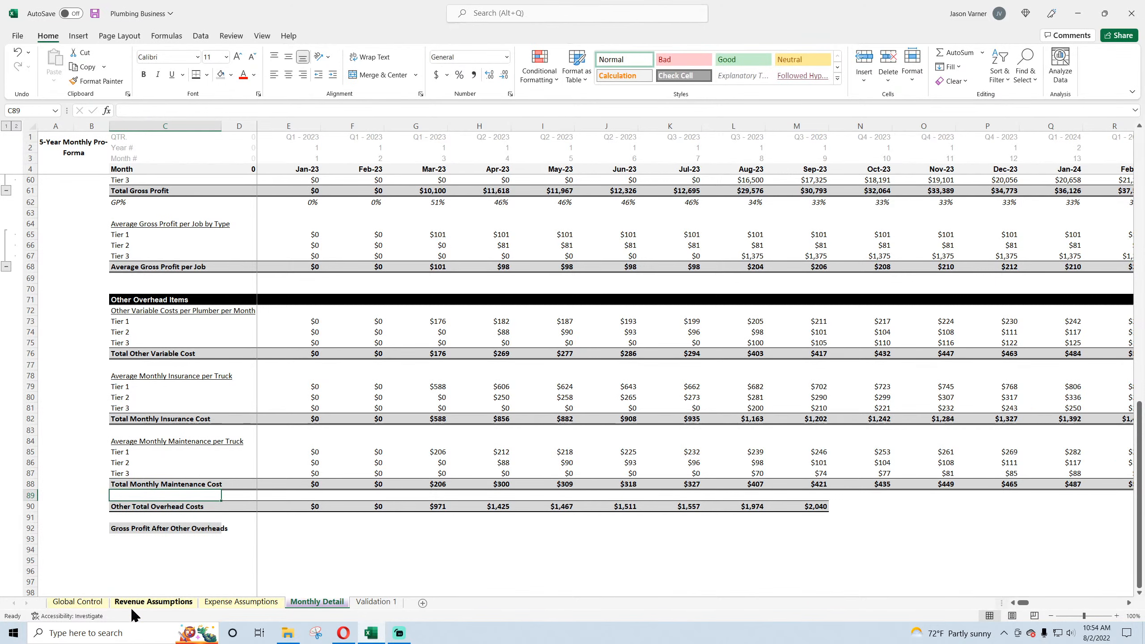
# - Format the Gross Profit After Other Overheads row from C92 to H92 with a top and double bottom border, grey fill and bold text
pyautogui.moveTo(171, 529); pyautogui.dragTo(496, 529)
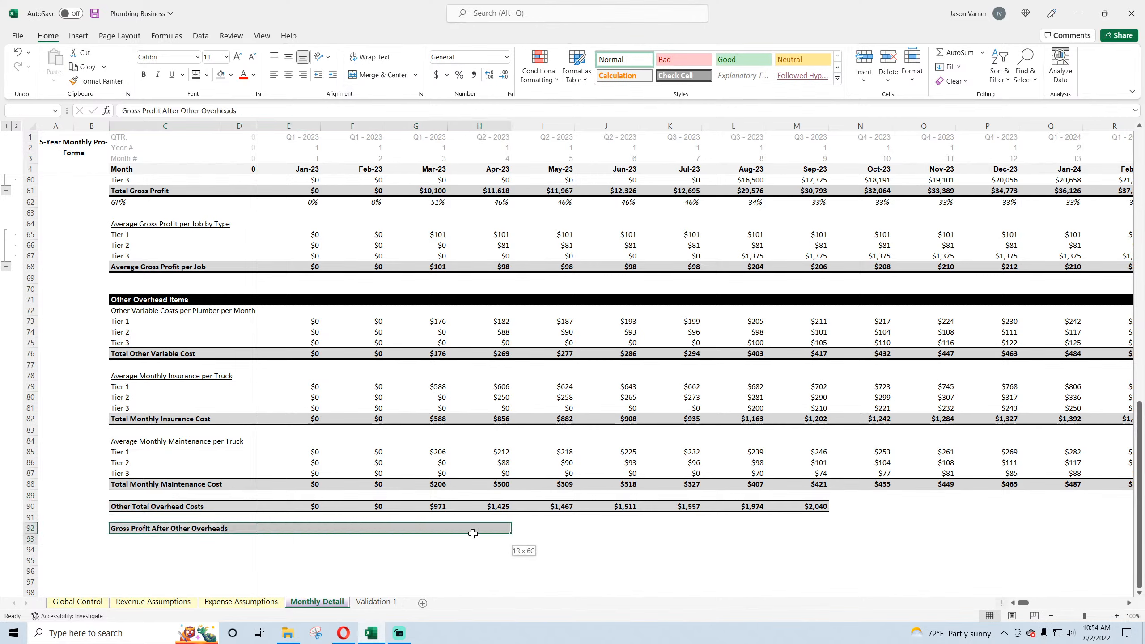
pyautogui.click(207, 74)
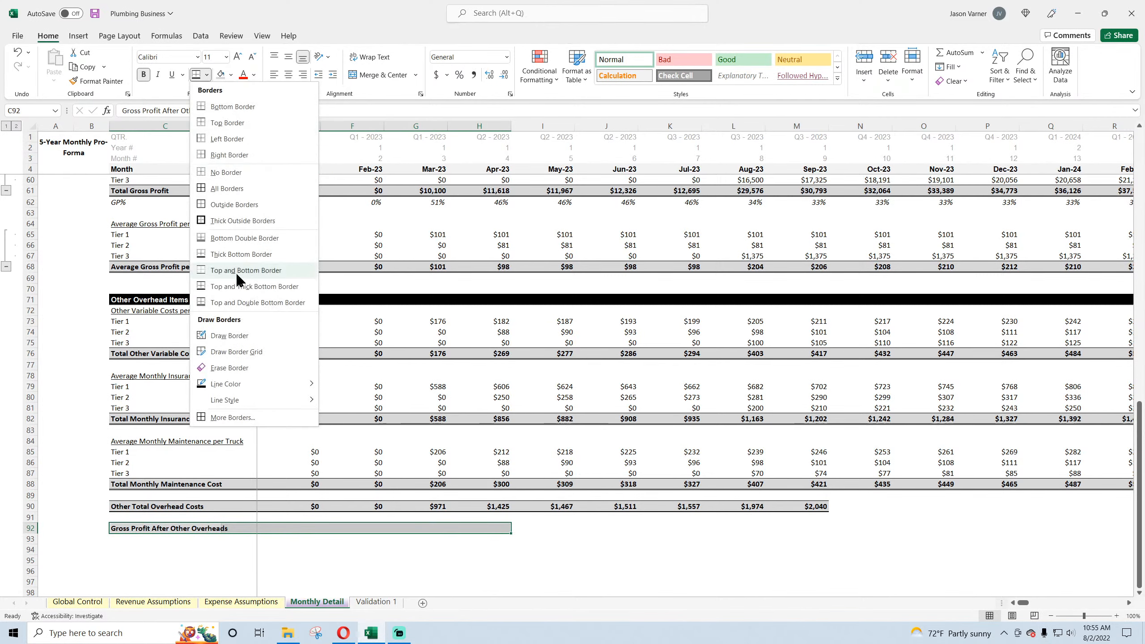
pyautogui.click(239, 304)
pyautogui.click(220, 75)
pyautogui.click(141, 75)
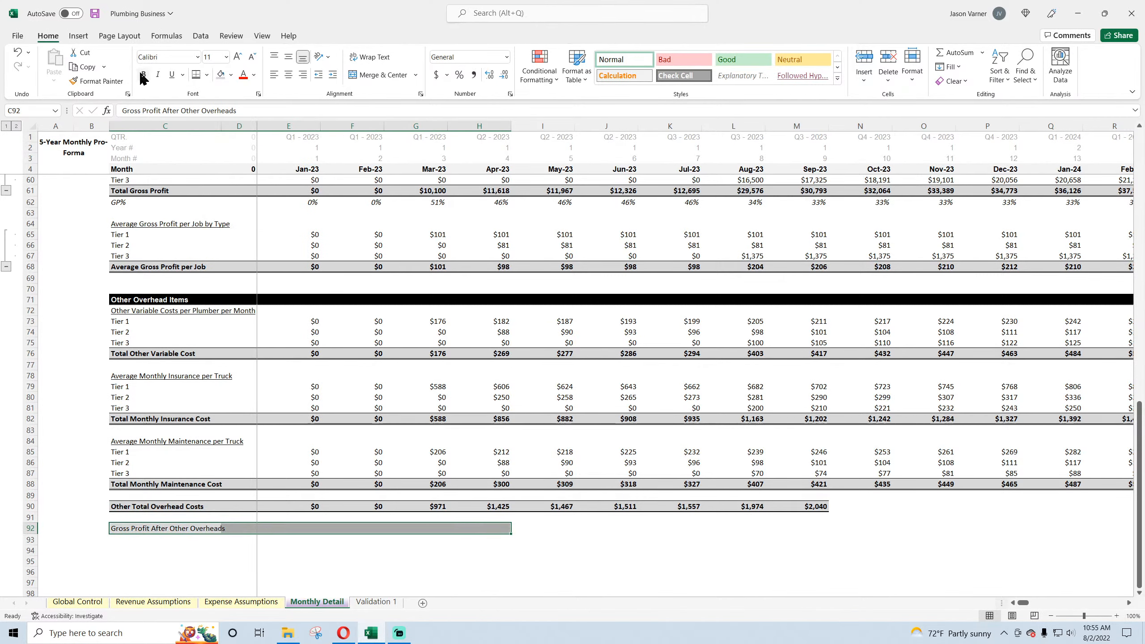
pyautogui.click(141, 74)
# - Calculate Gross Profit After Other Overheads in E92 as =E61-E90, and fill the Other Overhead Items formulas across through Dec-32
pyautogui.click(303, 530)
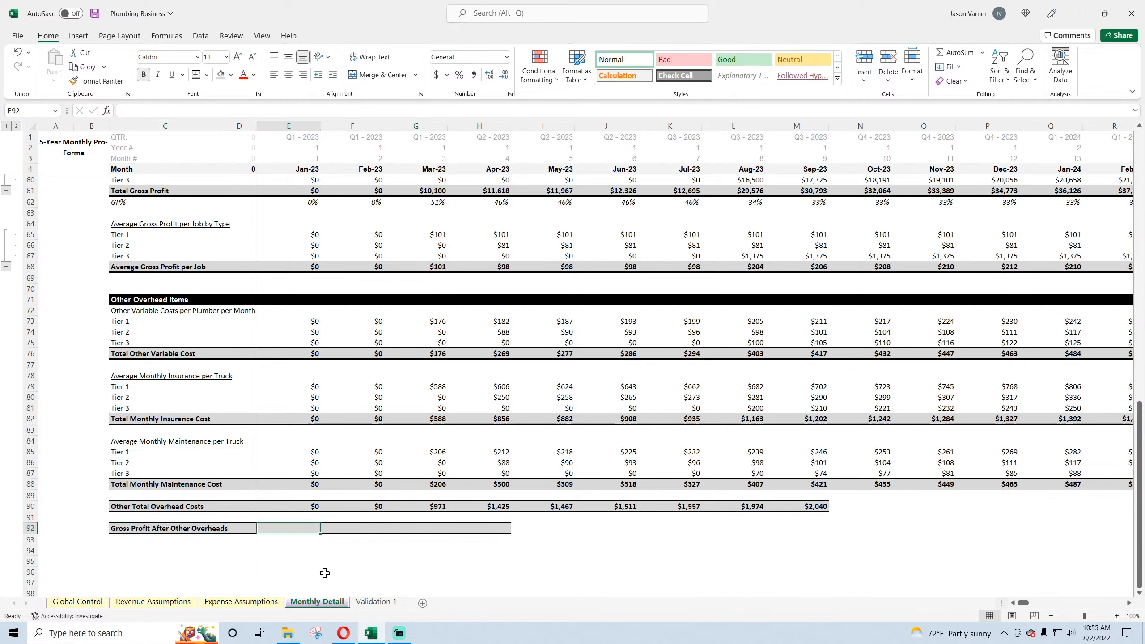
pyautogui.write('=')
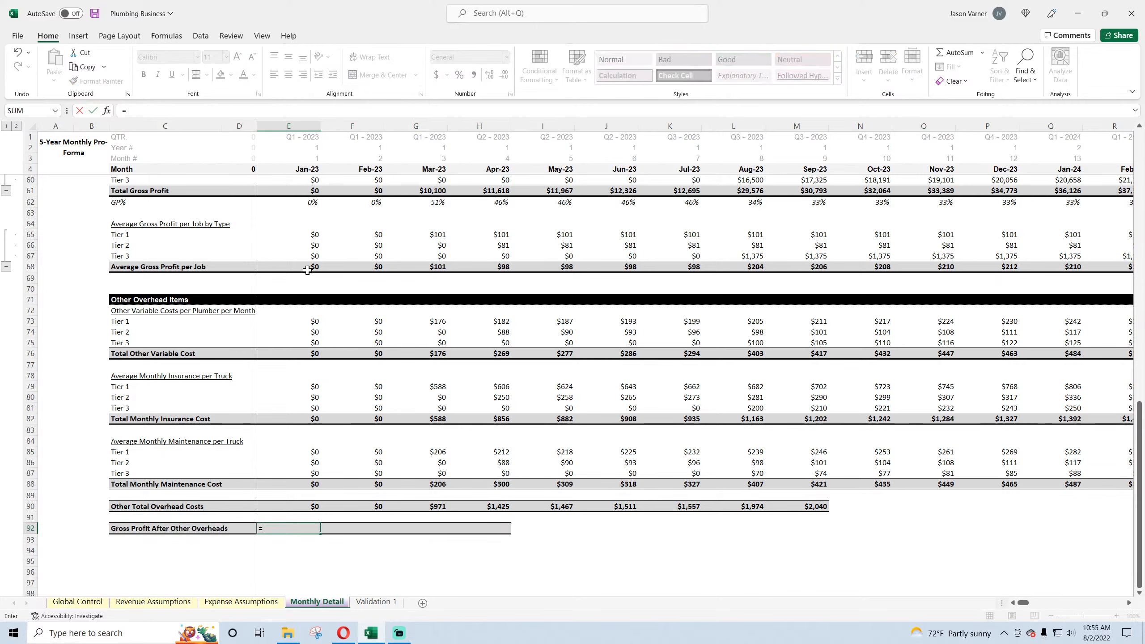
pyautogui.scroll(4, 309, 370)
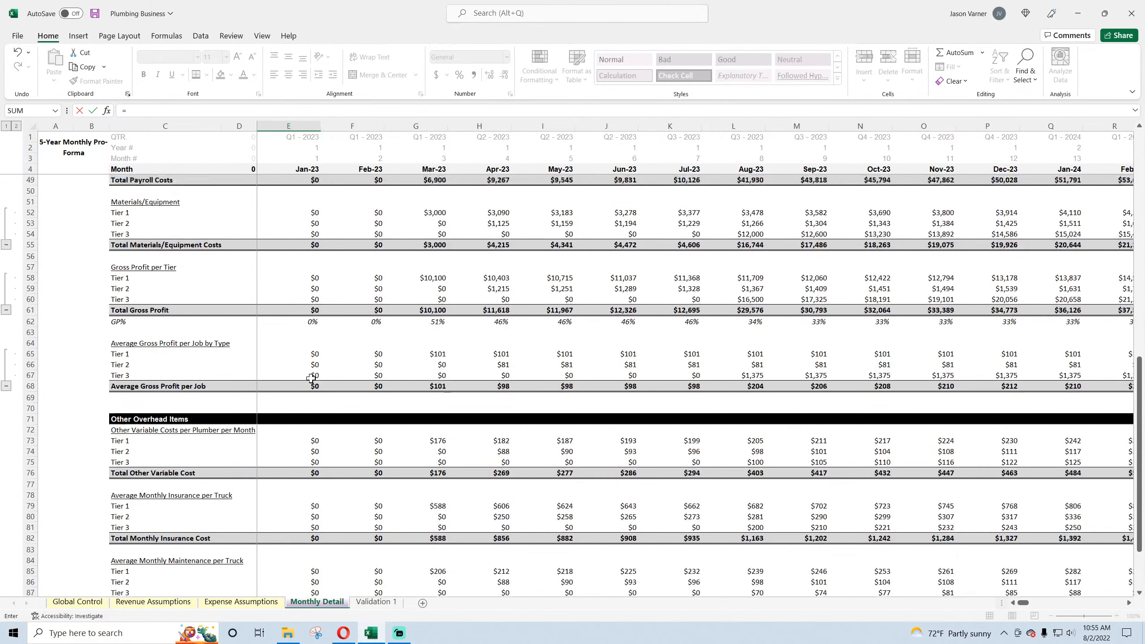
pyautogui.click(313, 311)
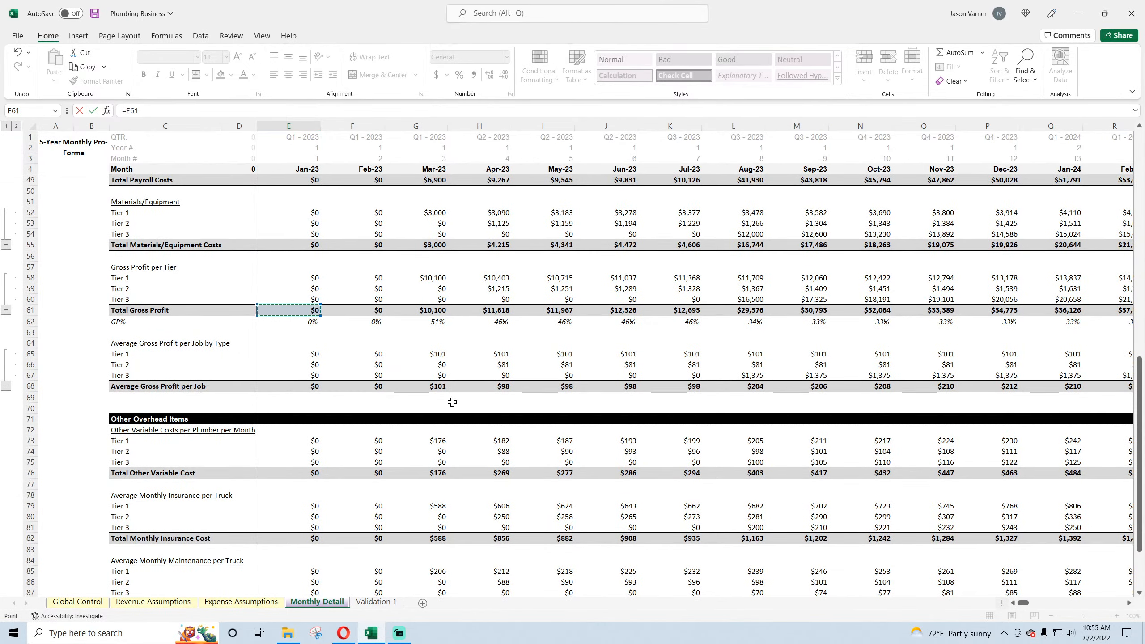
pyautogui.write('-')
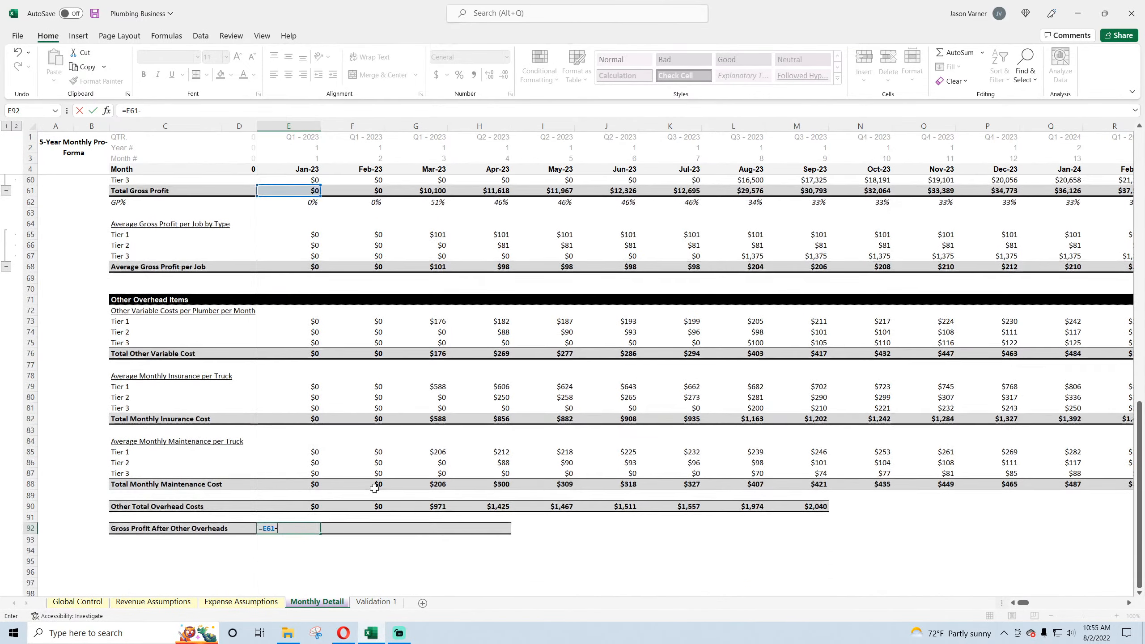
pyautogui.click(311, 506)
pyautogui.press('Return')
pyautogui.click(314, 527)
pyautogui.moveTo(321, 534); pyautogui.dragTo(952, 538)
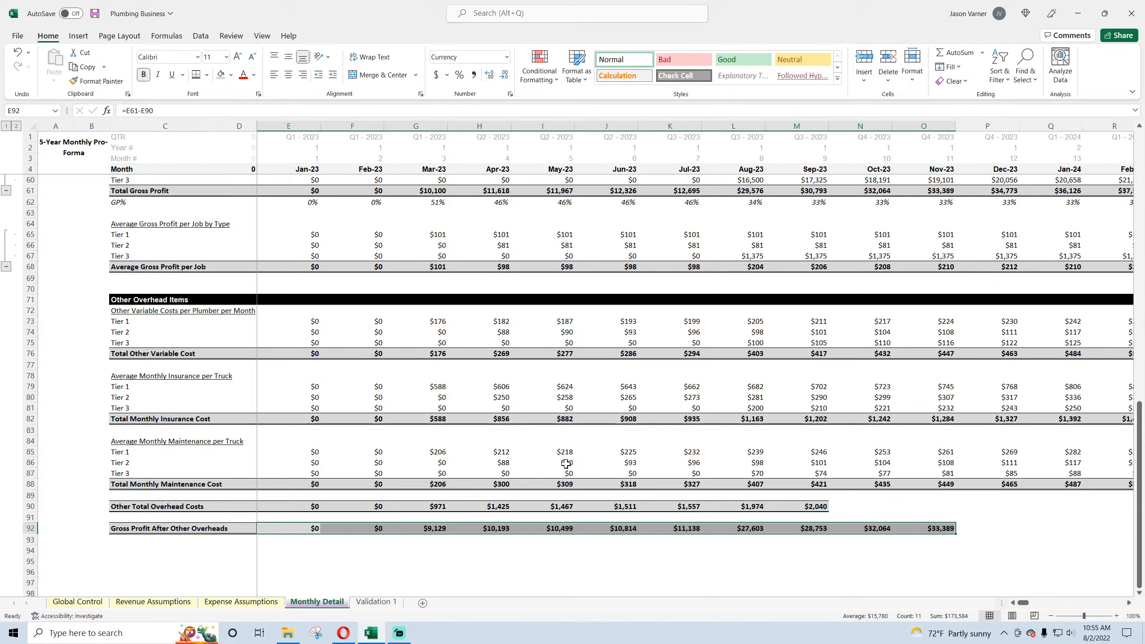
pyautogui.moveTo(566, 299); pyautogui.dragTo(1144, 537)
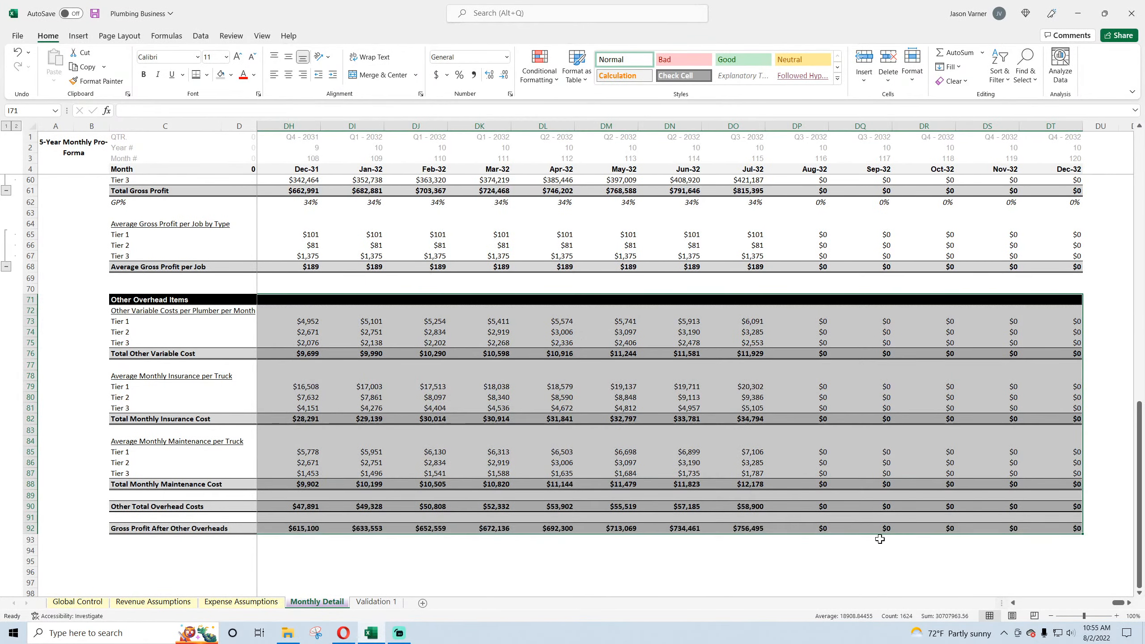
# - Check the Jul-32 formulas for Other Total Overhead Costs and Gross Profit After Other Overheads, and save the workbook
pyautogui.click(763, 524)
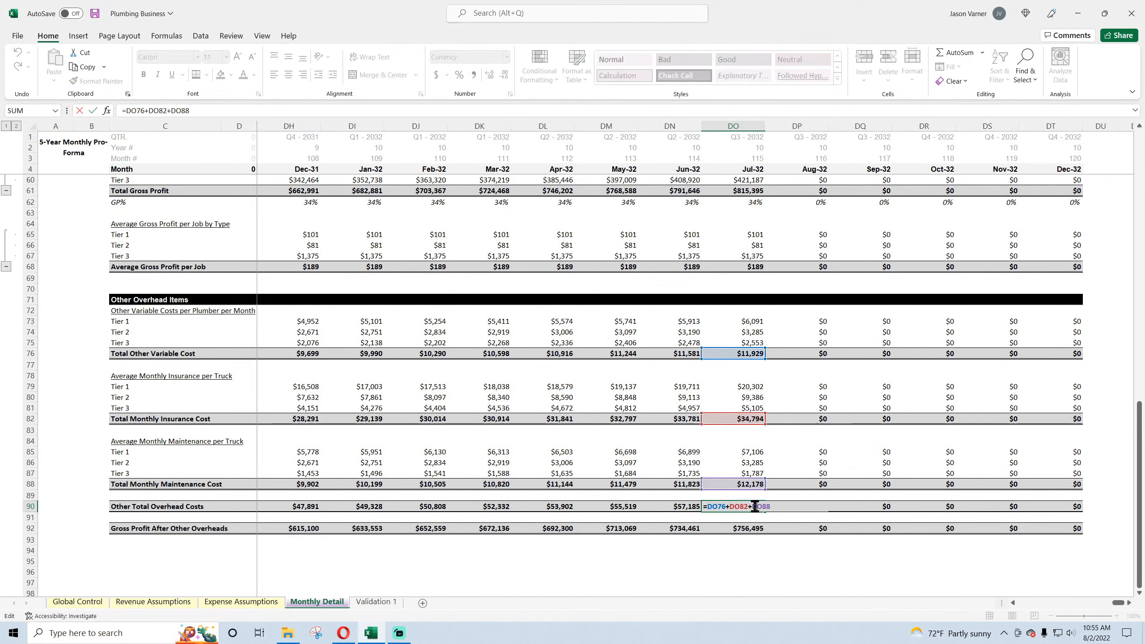
pyautogui.click(753, 517)
pyautogui.click(752, 528)
pyautogui.write('=DO61-DO90')
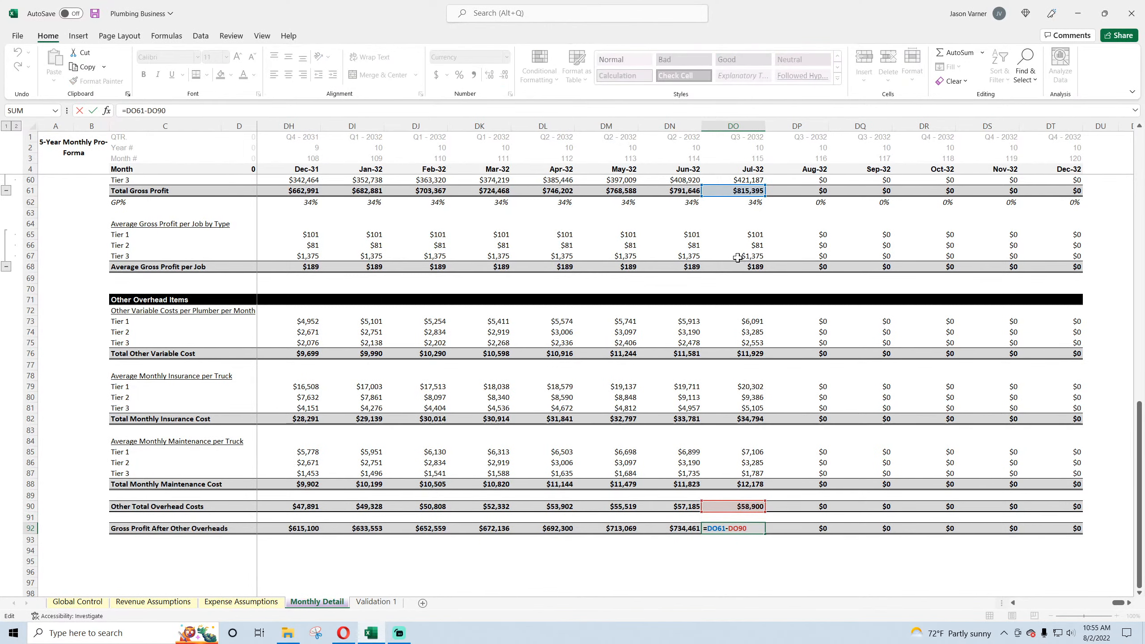
pyautogui.press('Return')
pyautogui.click(749, 526)
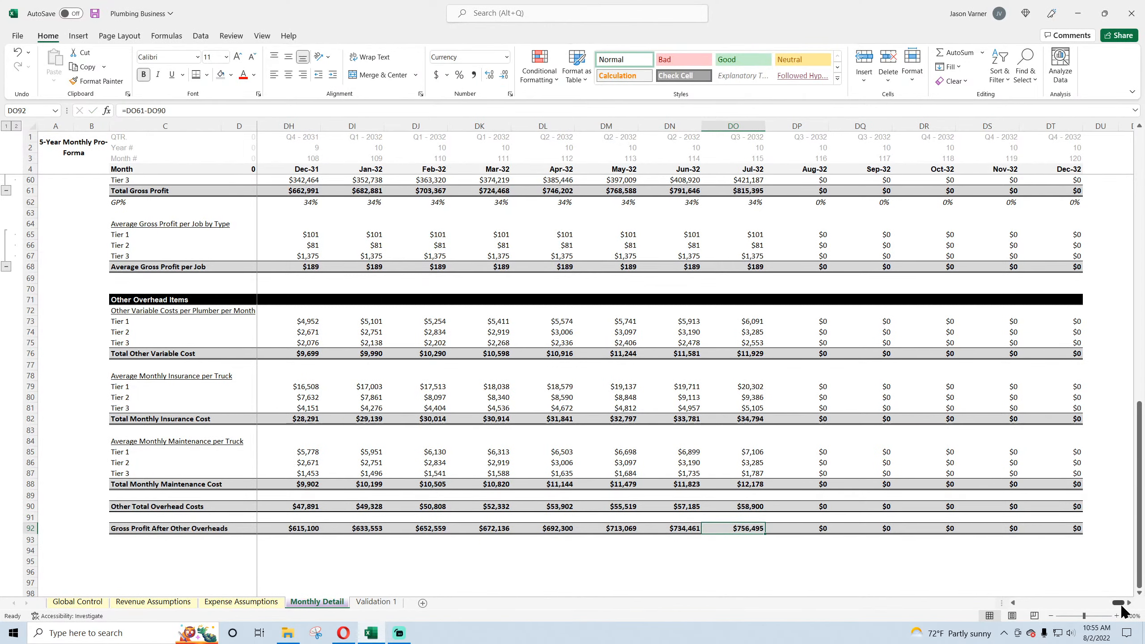
pyautogui.moveTo(1121, 603); pyautogui.dragTo(1023, 603)
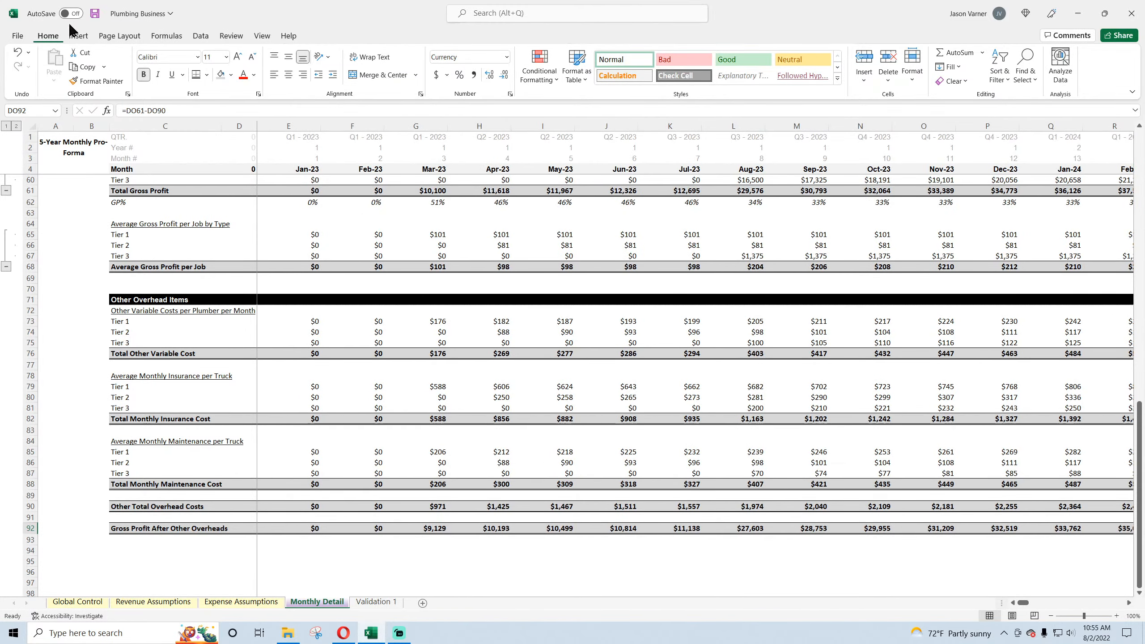
pyautogui.click(95, 13)
# - Restyle the Total Other Variable Cost row across all months with a single top and bottom border and a lighter fill
pyautogui.moveTo(129, 354); pyautogui.dragTo(1066, 355)
pyautogui.click(207, 75)
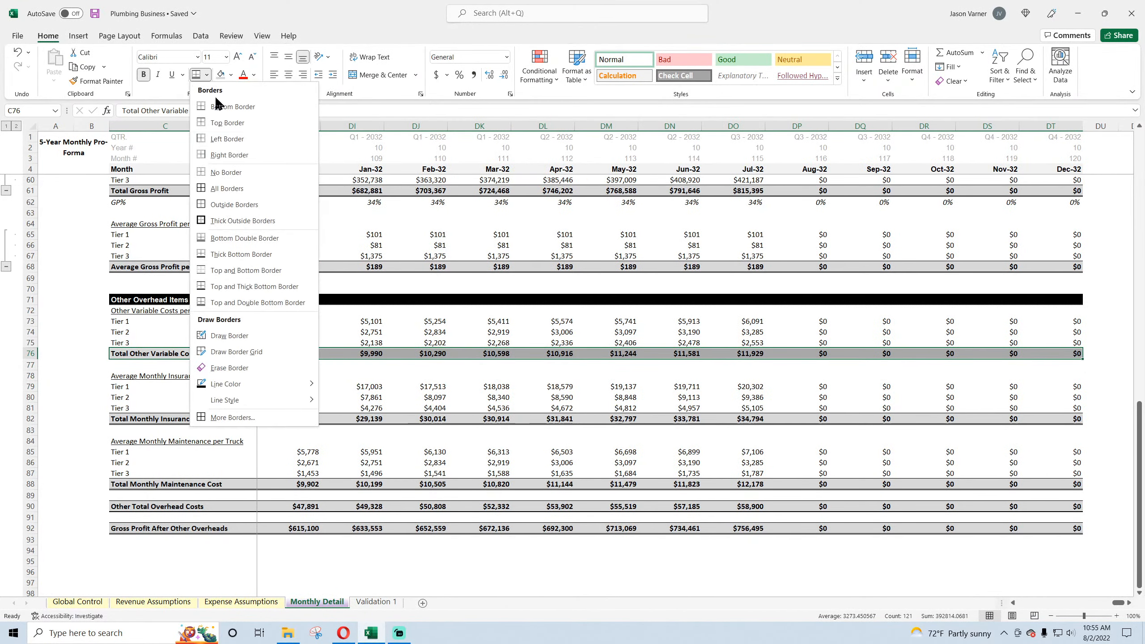
pyautogui.click(230, 270)
pyautogui.click(231, 75)
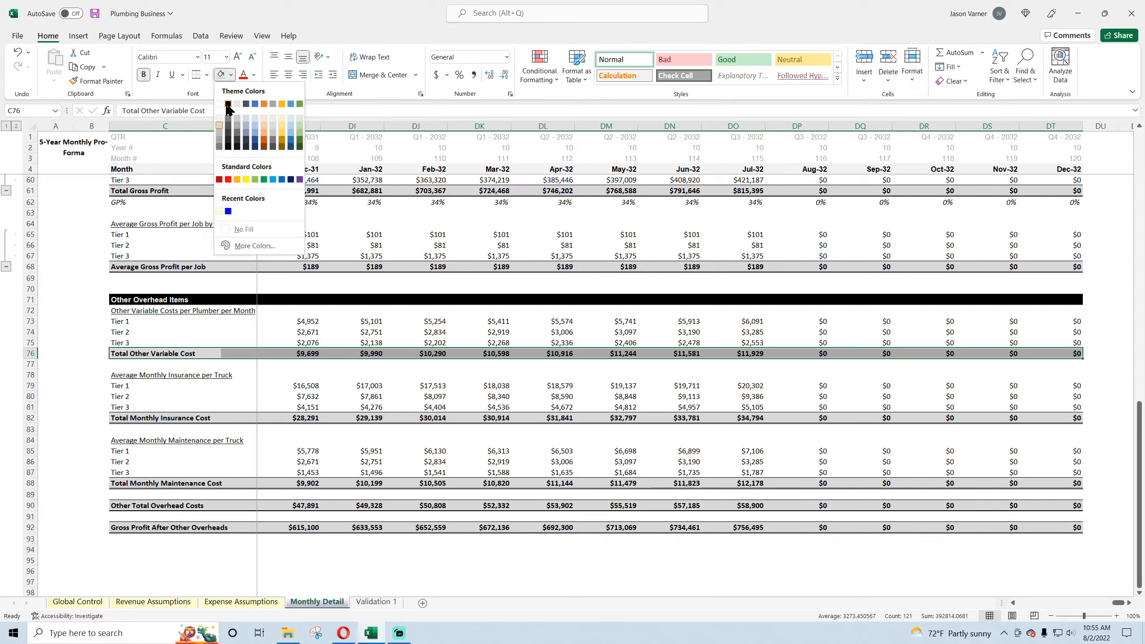
pyautogui.click(278, 207)
# - Copy the restyled row 76 onto the insurance and maintenance total rows, 82 and 88
pyautogui.hotkey('ctrl', 'c')
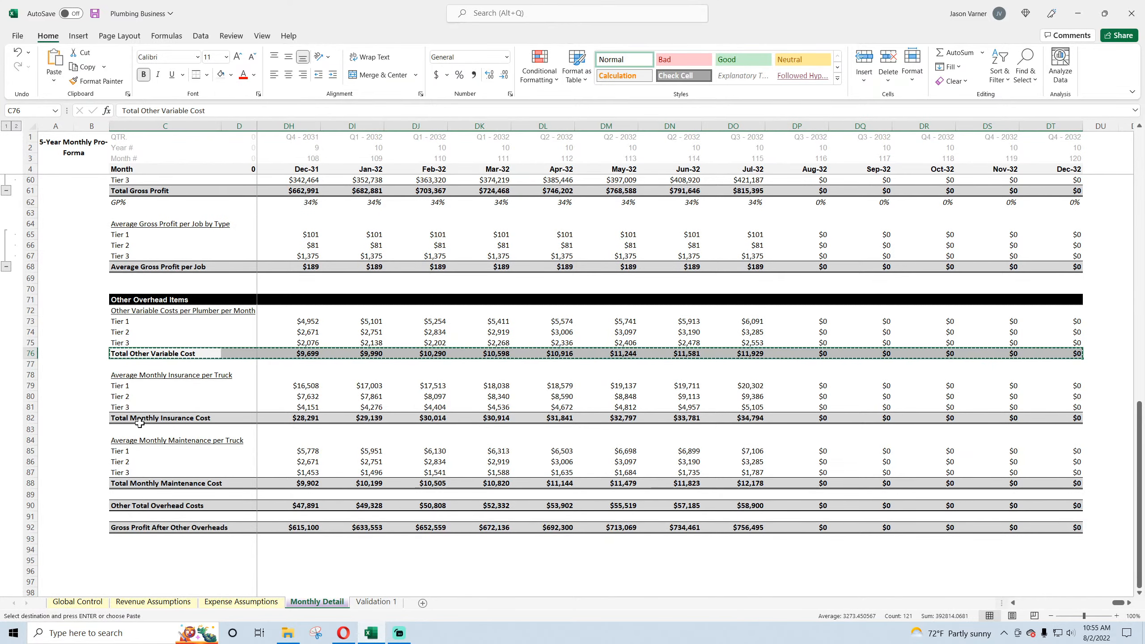
pyautogui.click(137, 417)
pyautogui.hotkey('ctrl', 'v')
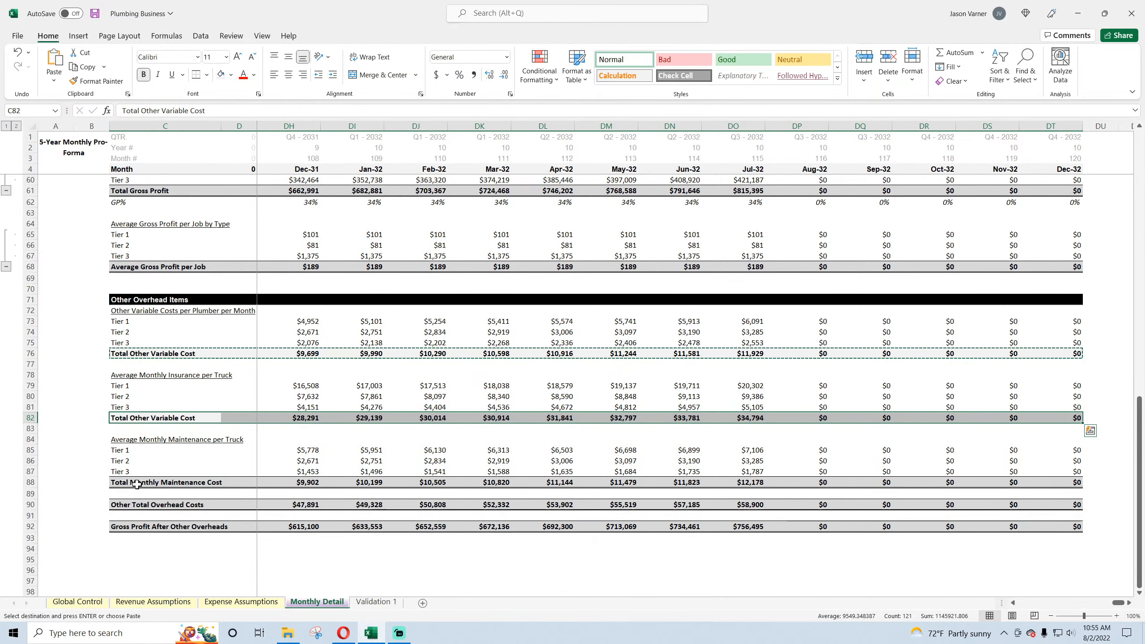
pyautogui.click(137, 482)
pyautogui.hotkey('ctrl', 'v')
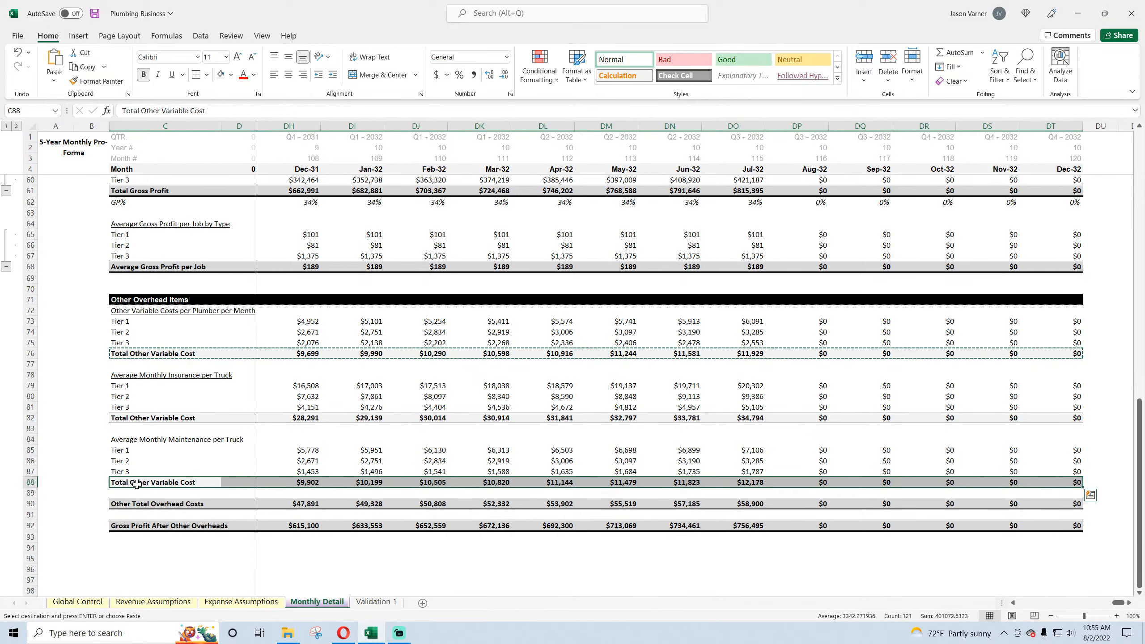
# - Restore the row 82 label as "Total Monthly Insurance Cost"
pyautogui.click(138, 418)
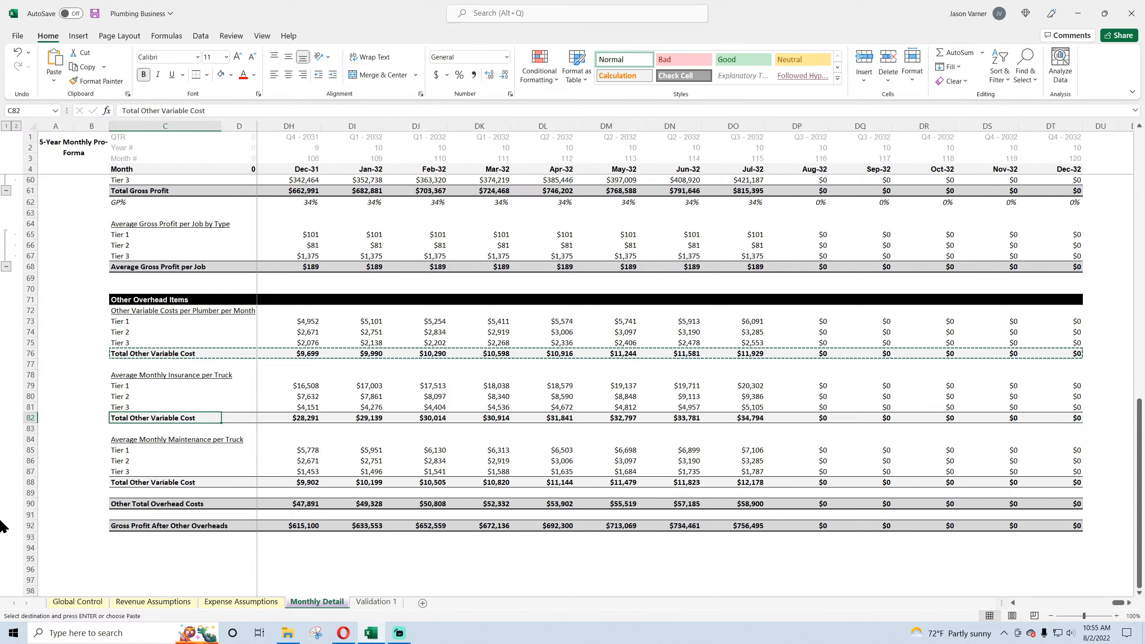
pyautogui.write('Total Monthly Insur')
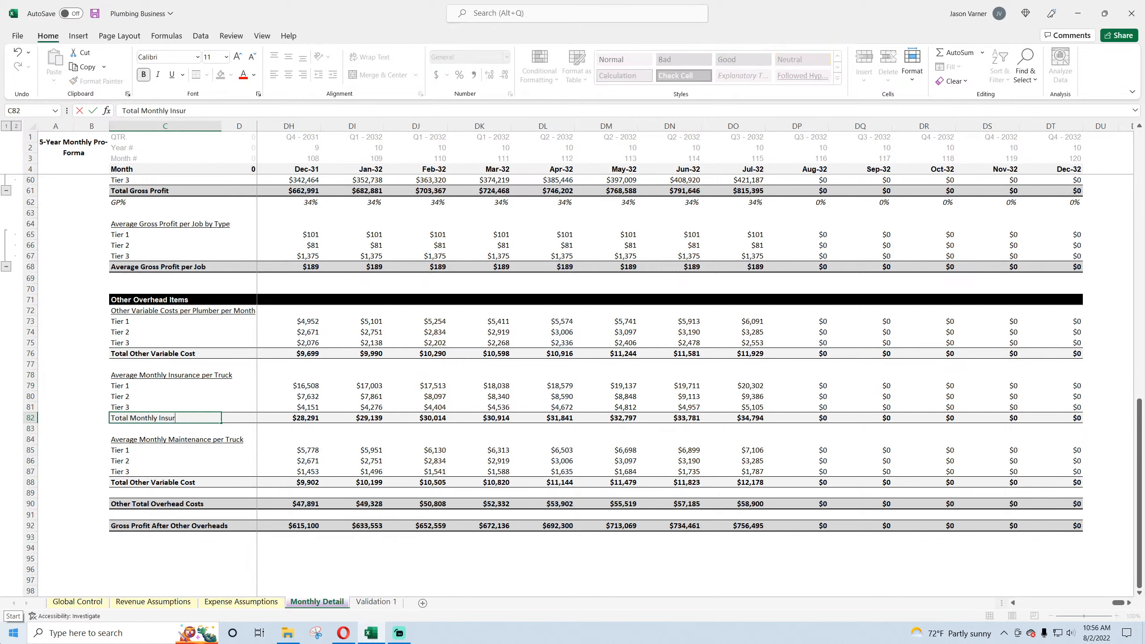
pyautogui.write('ance Cost')
pyautogui.press('Return')
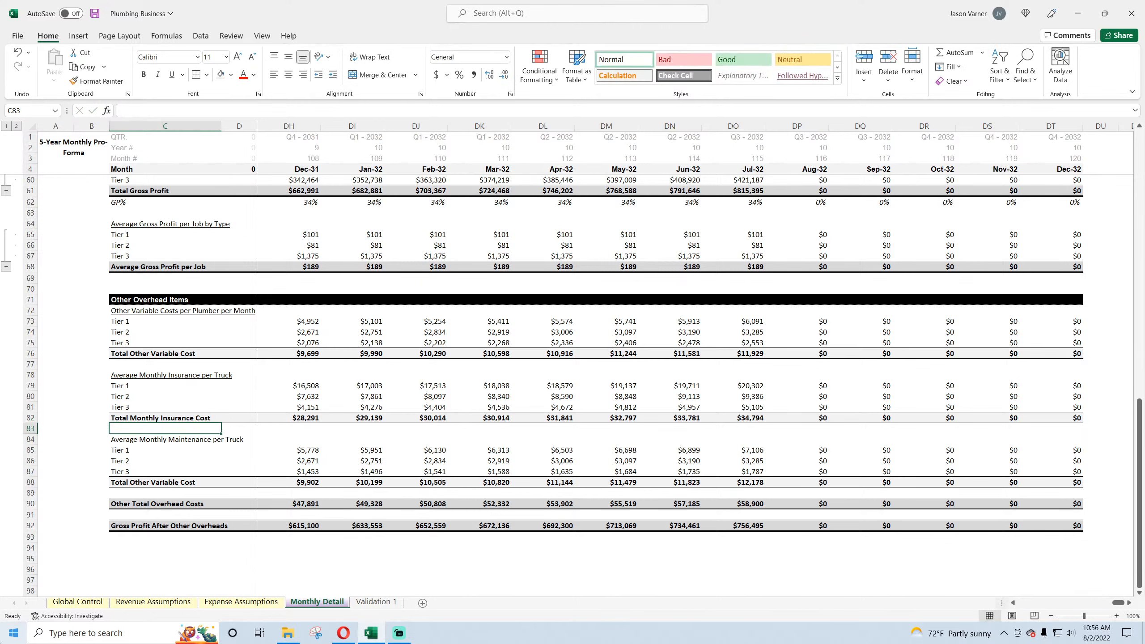
# - Restore the row 88 label as "Total Monthly Maintenance Cost"
pyautogui.press('Up')
pyautogui.press('Up')
pyautogui.press('Up')
pyautogui.press('Down')
pyautogui.hotkey('ctrl', 'Down')
pyautogui.hotkey('ctrl', 'Down')
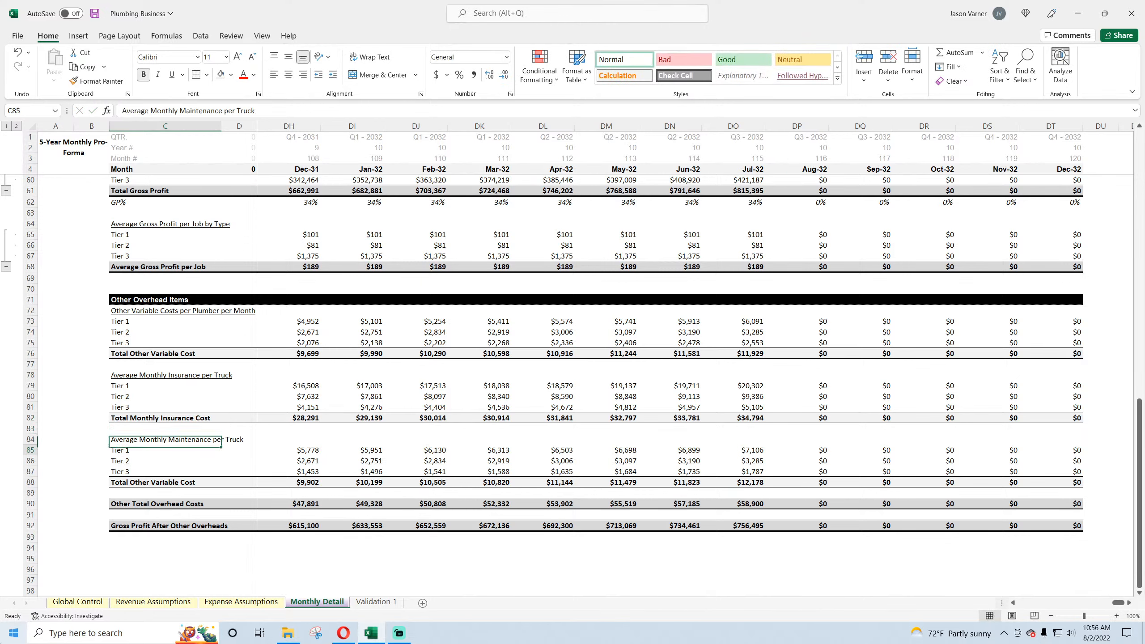
pyautogui.hotkey('ctrl', 'Down')
pyautogui.write('Total Mon')
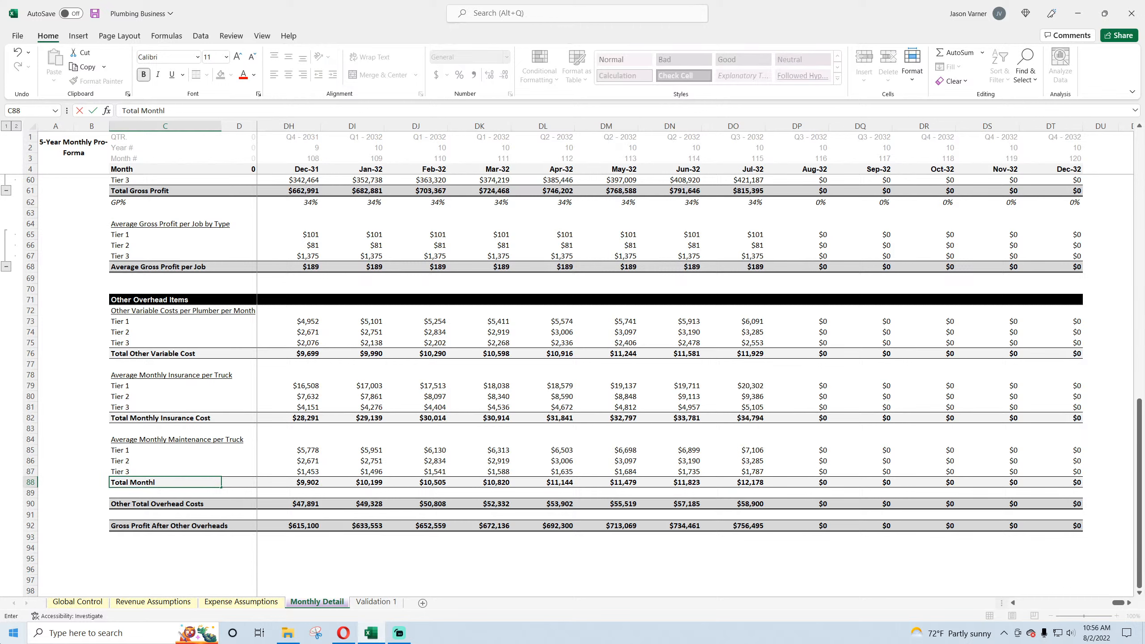
pyautogui.write('thly Maintenance Cost')
pyautogui.press('Return')
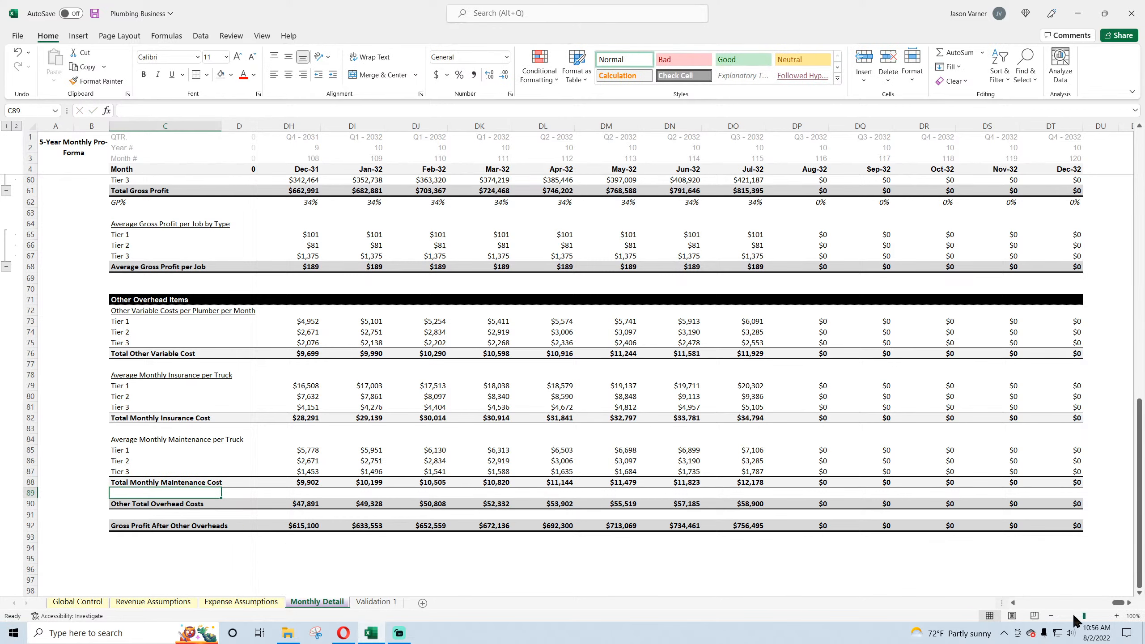
# - Return to the first months of the sheet and save the workbook
pyautogui.moveTo(1119, 603); pyautogui.dragTo(1020, 603)
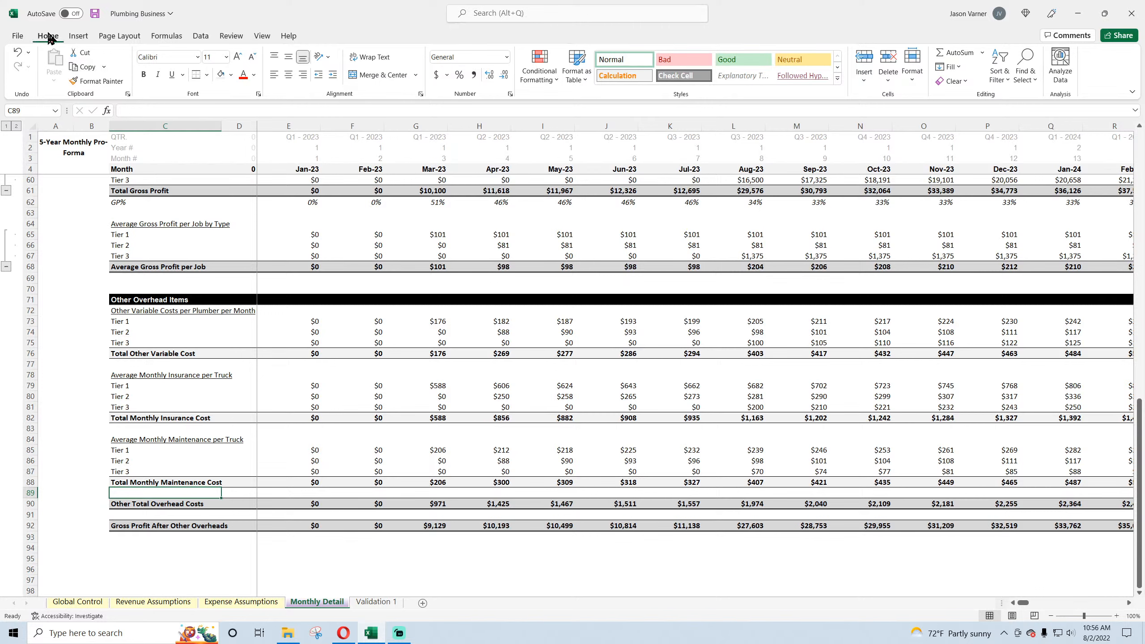
pyautogui.click(94, 13)
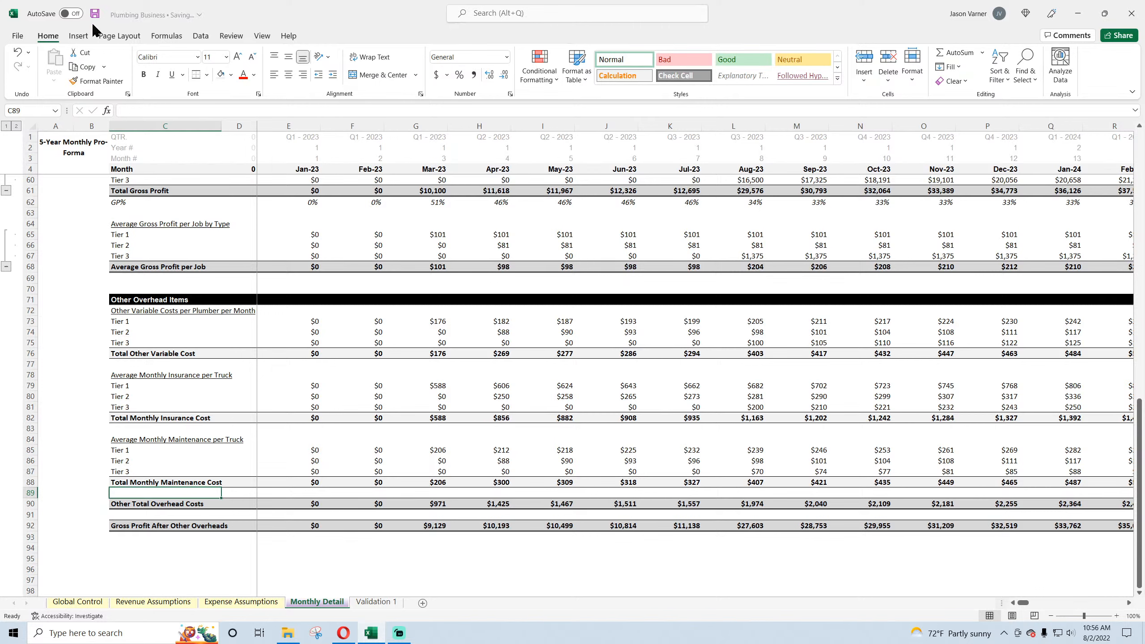
pyautogui.click(273, 388)
pyautogui.click(156, 528)
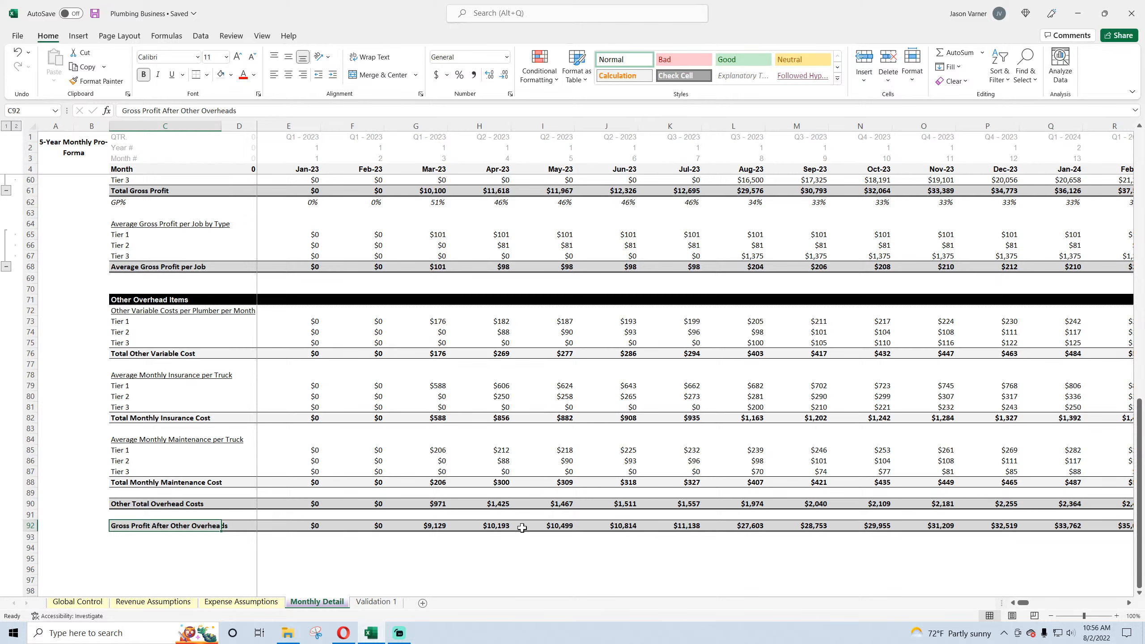
# - Group the Tier 1 to Tier 3 rows of the three overhead sections: rows 73–75, 79–81 and 85–87
pyautogui.moveTo(30, 321); pyautogui.dragTo(31, 342)
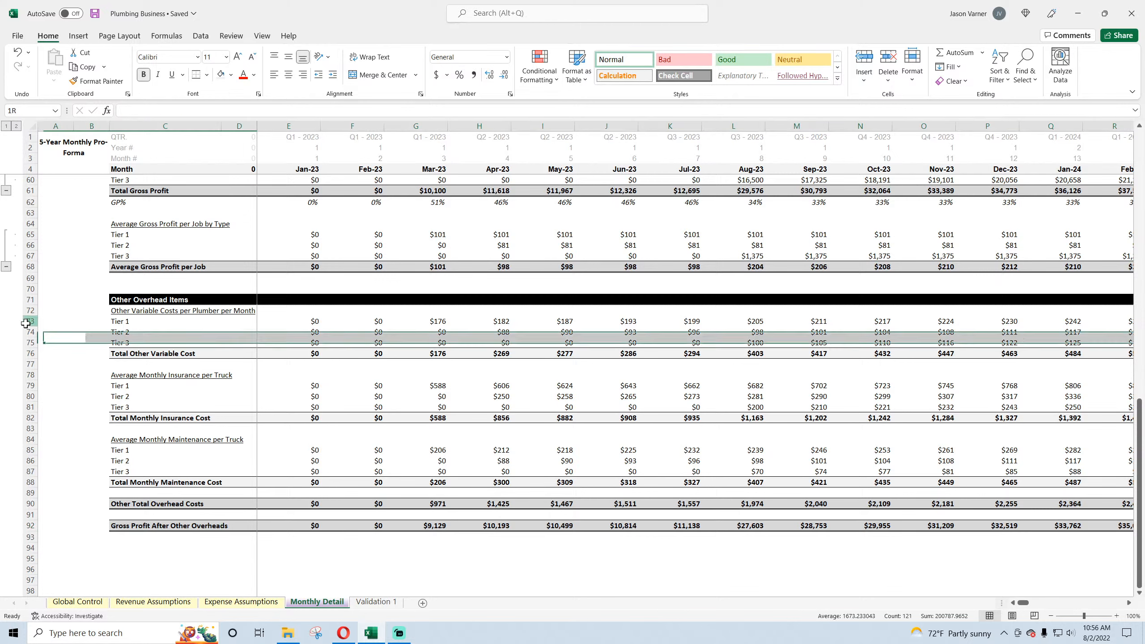
pyautogui.click(201, 36)
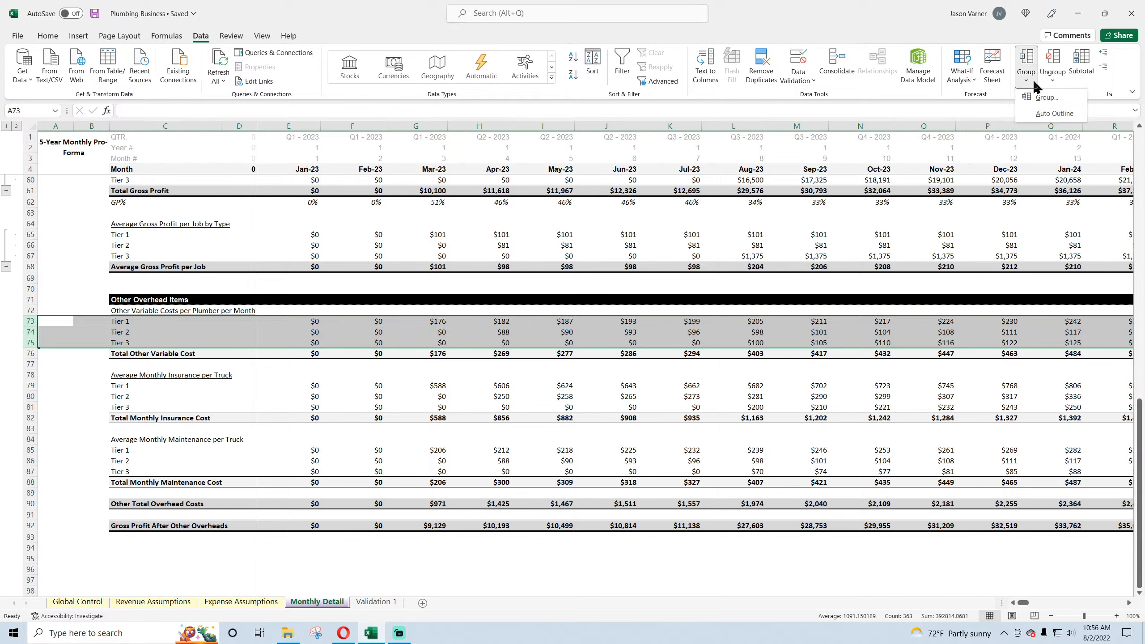
pyautogui.click(1026, 61)
pyautogui.moveTo(31, 385); pyautogui.dragTo(27, 407)
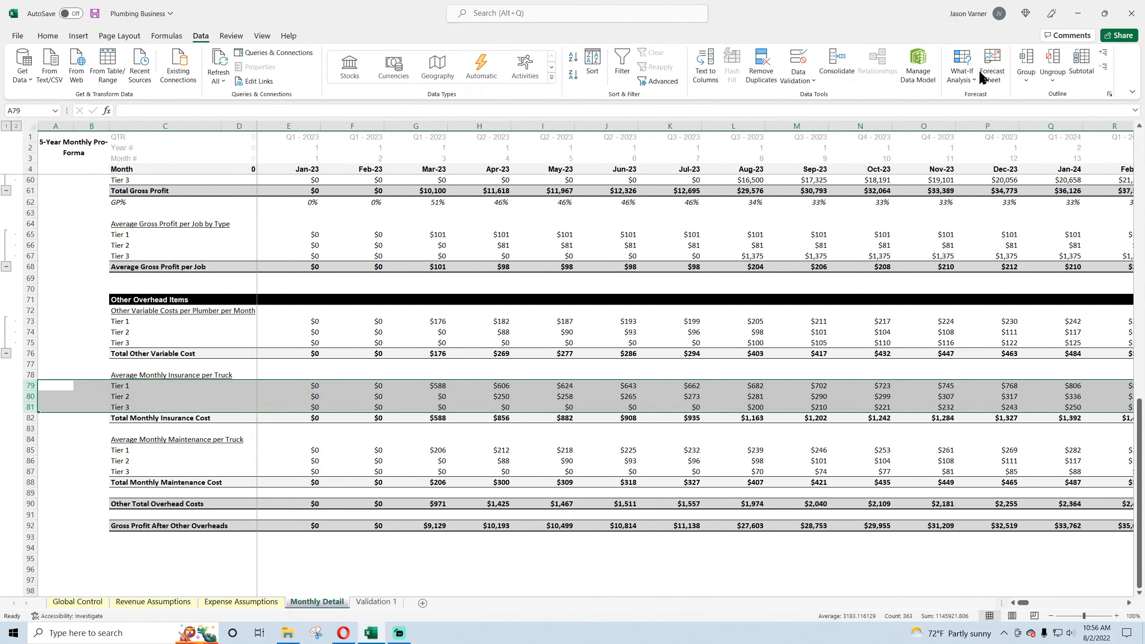
pyautogui.click(1027, 80)
pyautogui.click(1035, 92)
pyautogui.moveTo(30, 450); pyautogui.dragTo(28, 472)
pyautogui.click(1028, 80)
pyautogui.click(1045, 97)
pyautogui.click(542, 332)
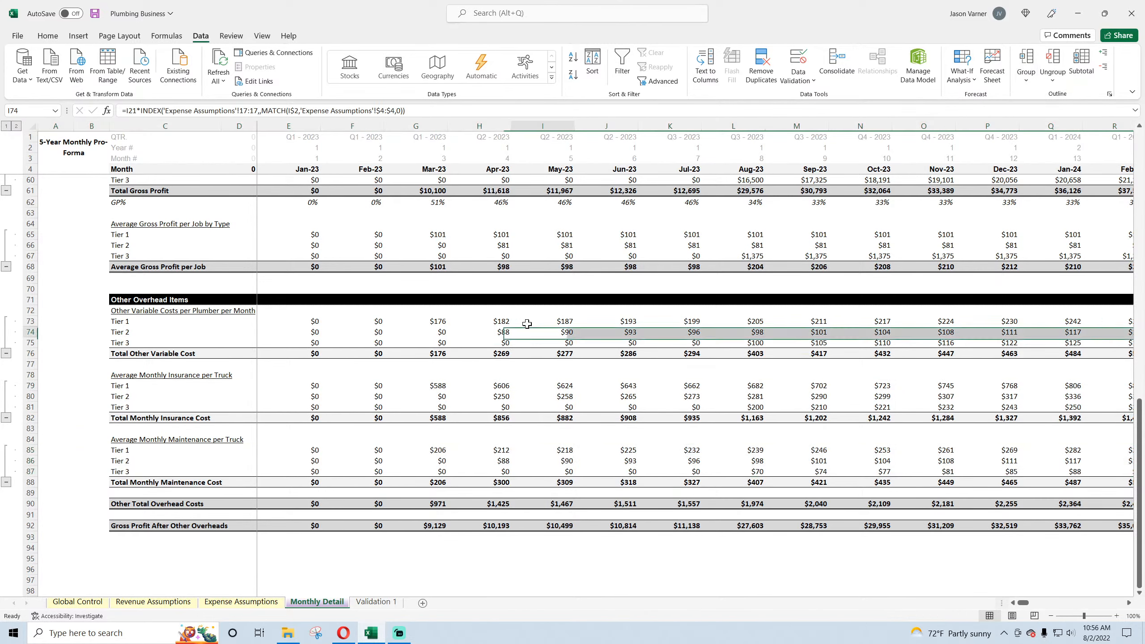
# - Collapse all row groups to their totals and review the condensed sheet down to Gross Profit After Other Overheads
pyautogui.click(6, 126)
pyautogui.scroll(10, 69, 286)
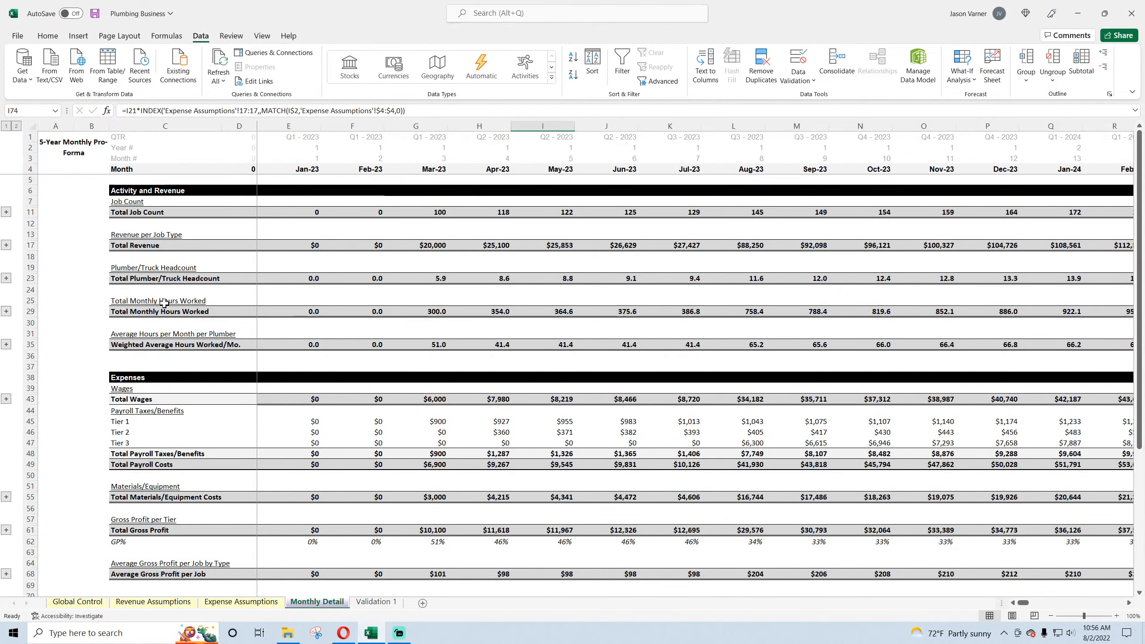
pyautogui.scroll(-4, 154, 278)
pyautogui.scroll(-3, 154, 278)
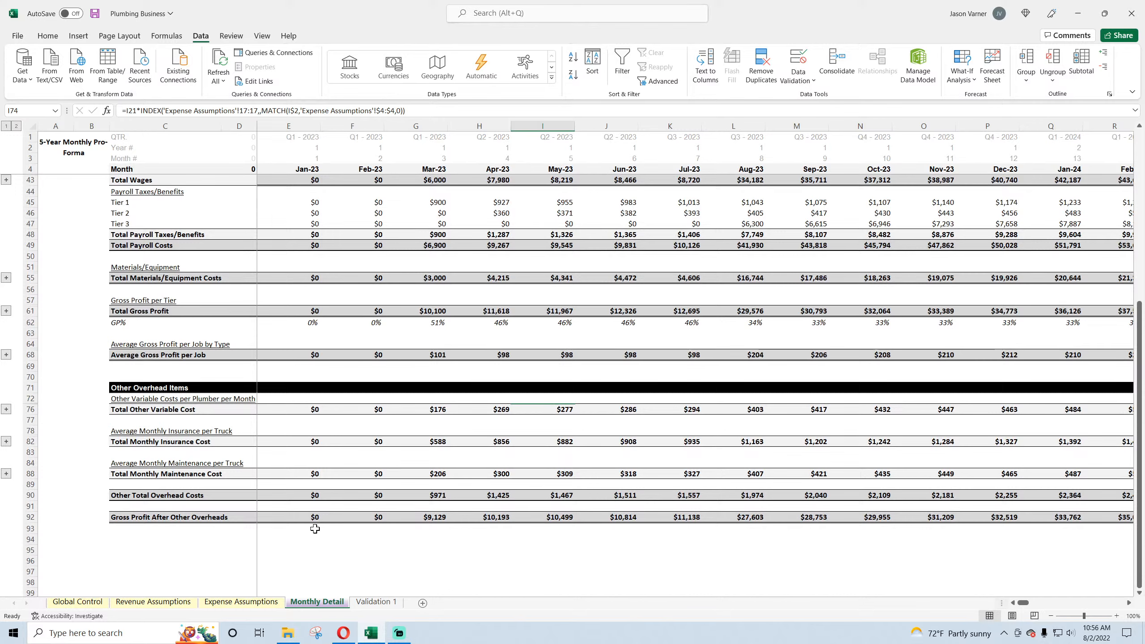
pyautogui.click(461, 528)
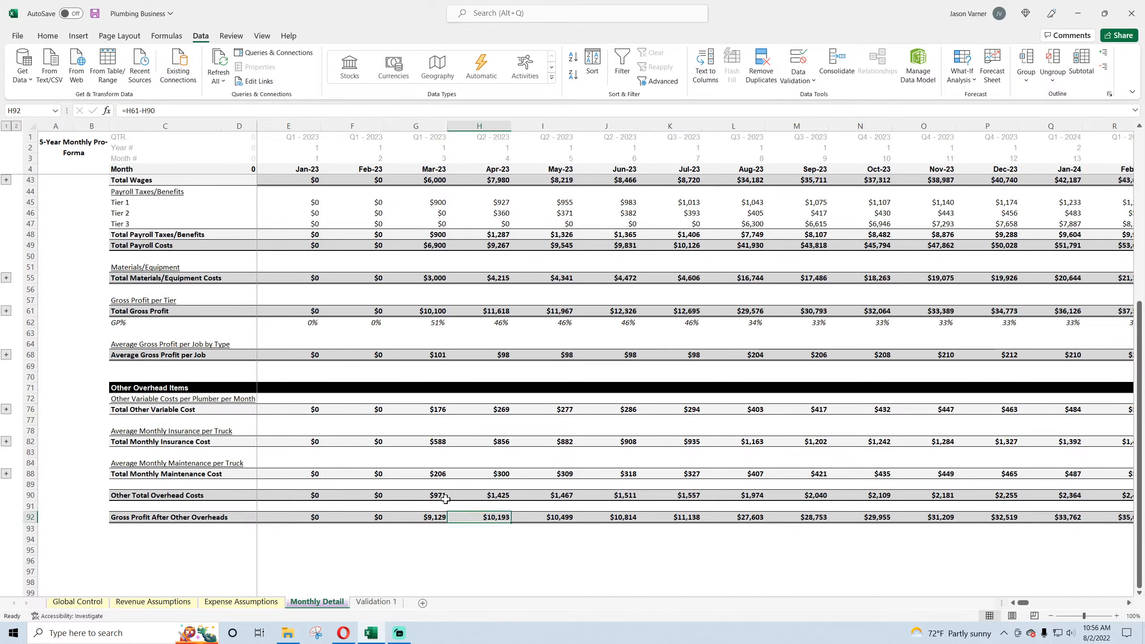
# - Save the workbook and expand all row groups so the Tier 1 to Tier 3 rows show again
pyautogui.click(431, 519)
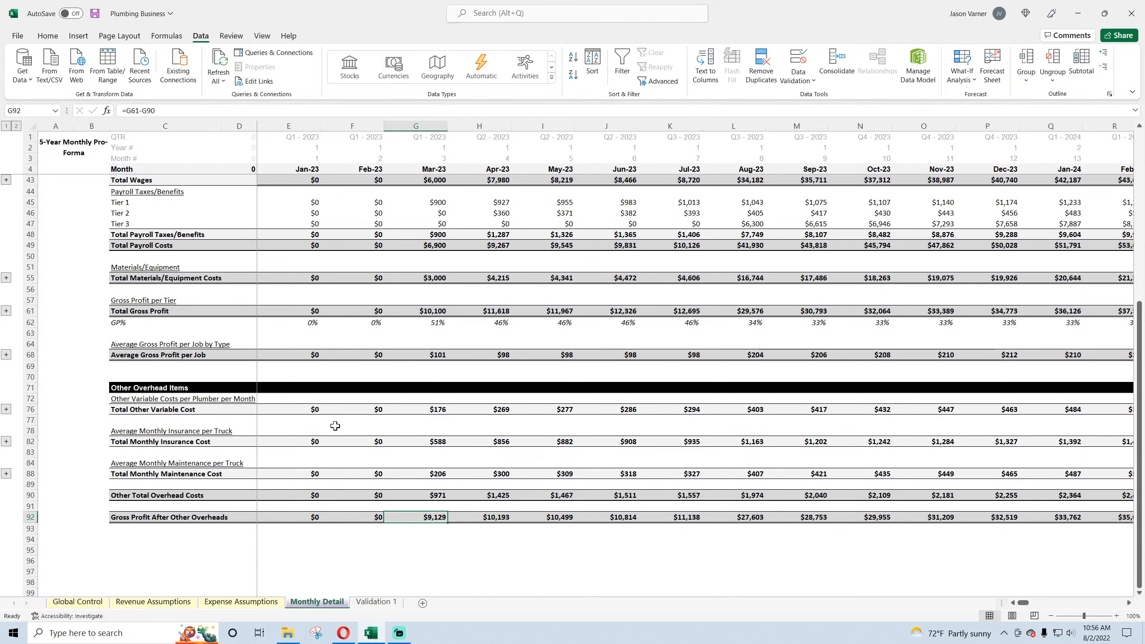
pyautogui.click(48, 35)
pyautogui.click(96, 14)
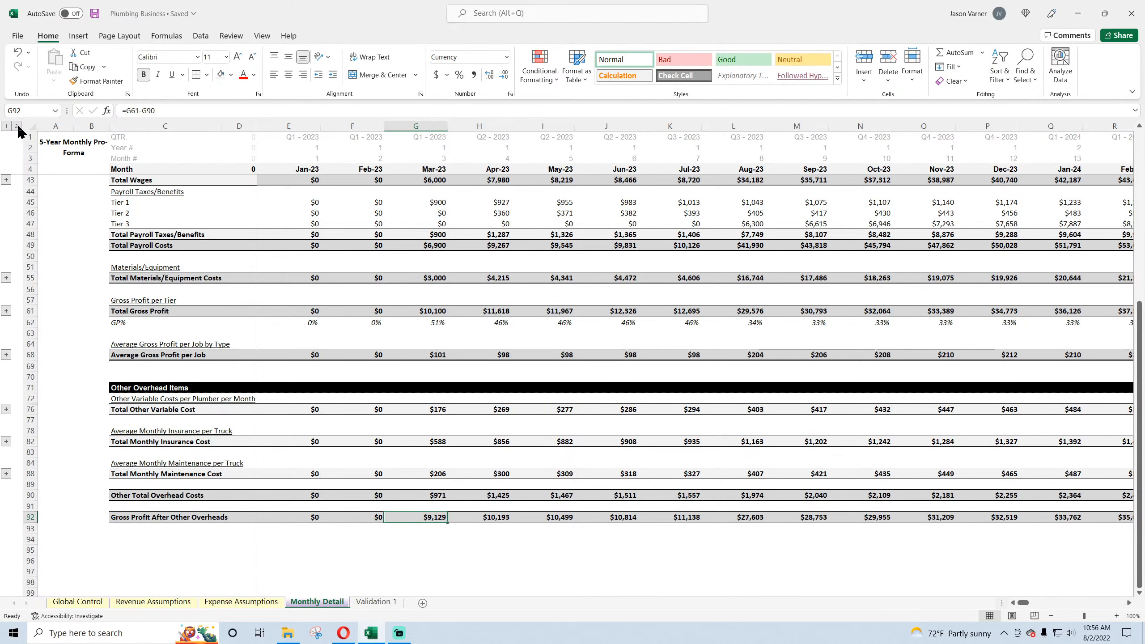
pyautogui.scroll(2, 410, 381)
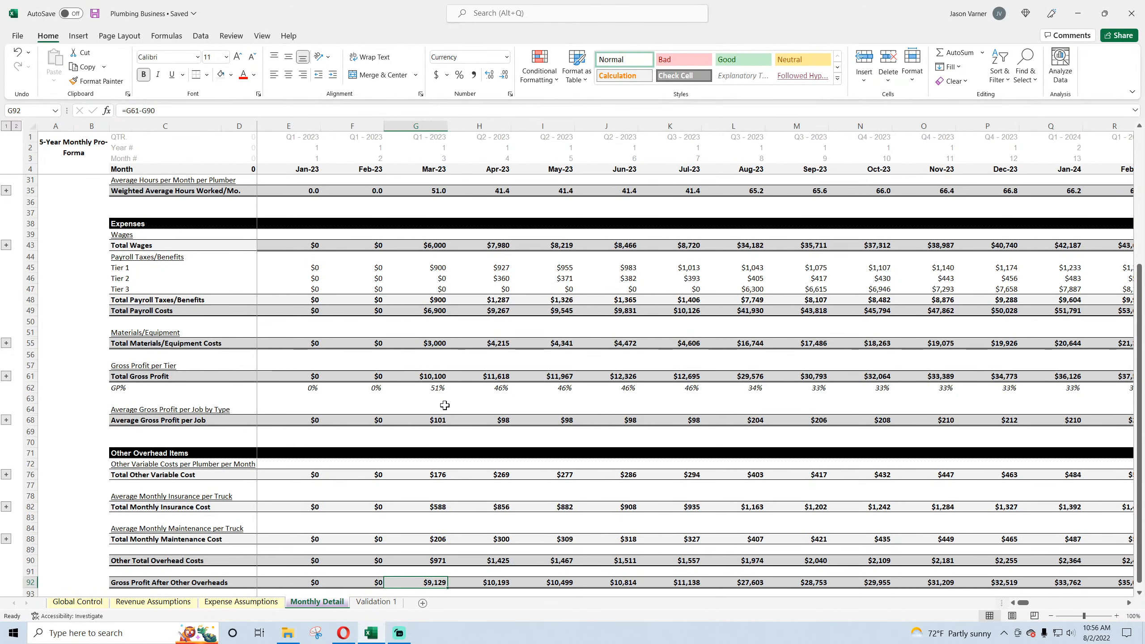
pyautogui.click(16, 126)
pyautogui.scroll(-7, 482, 352)
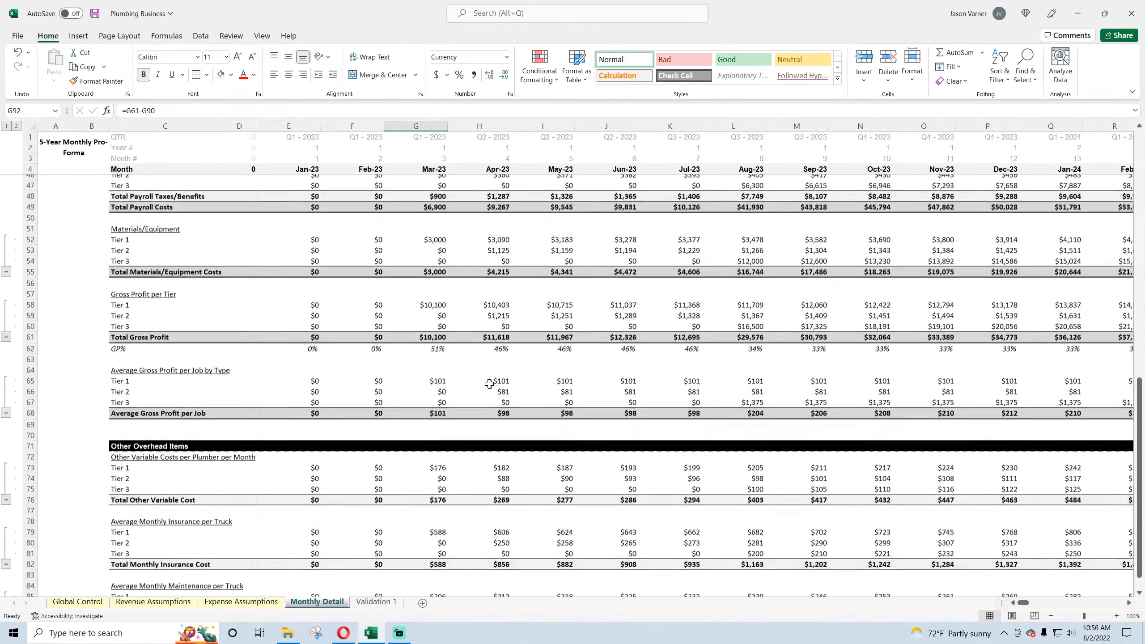
pyautogui.scroll(4, 486, 392)
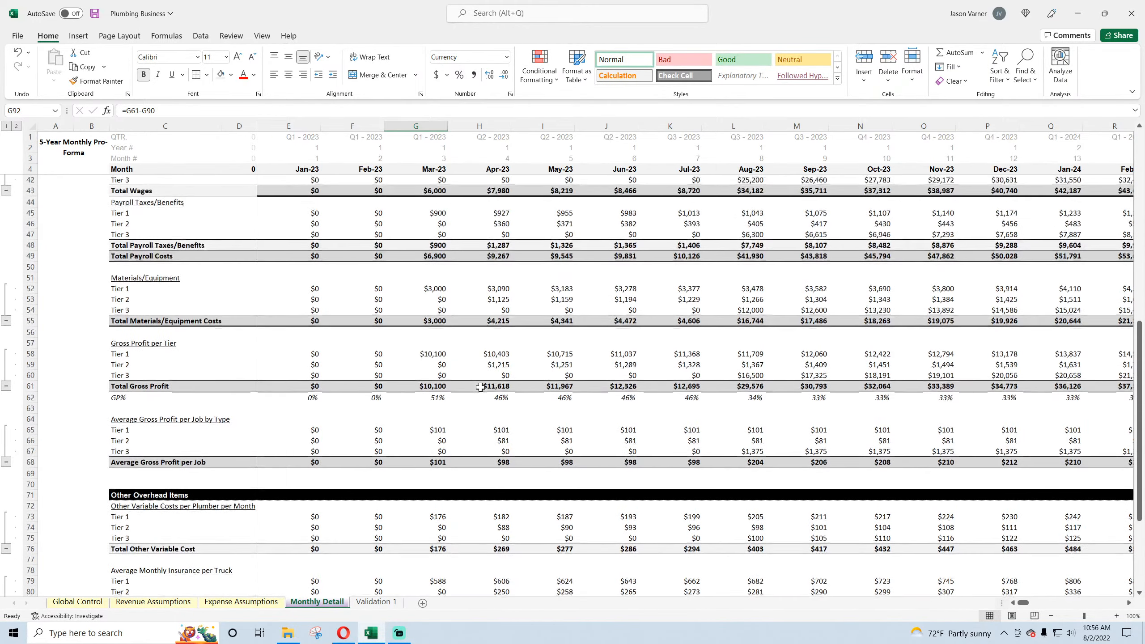
pyautogui.scroll(4, 471, 385)
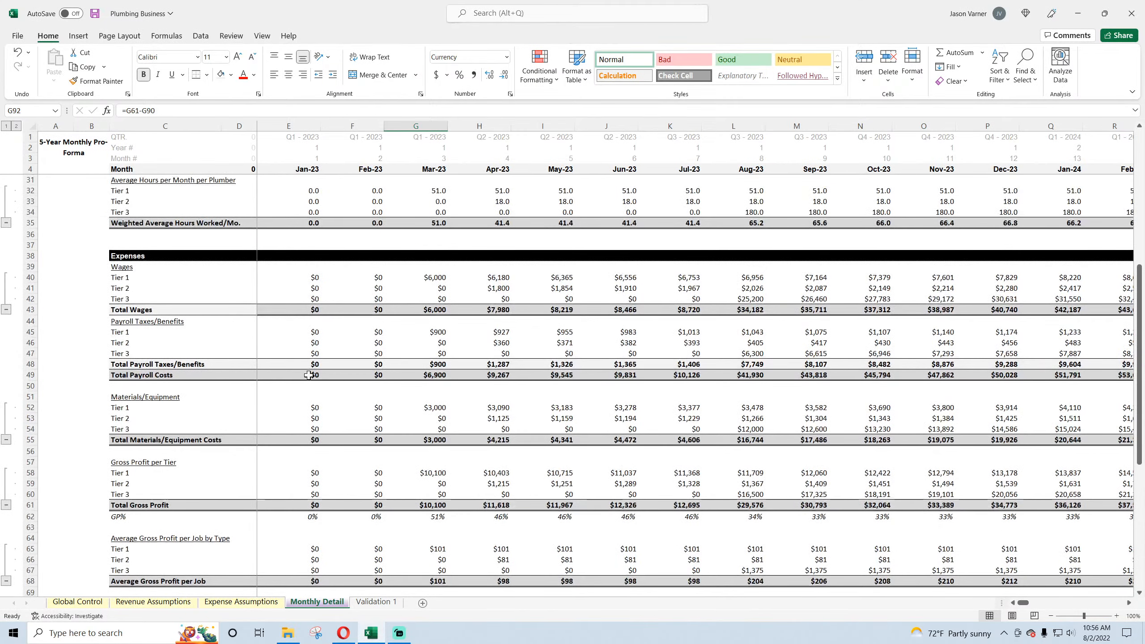
# - Examine the Tier 1 to Tier 3 Payroll Taxes/Benefits formulas across the 2023 months in rows 45–47
pyautogui.click(437, 331)
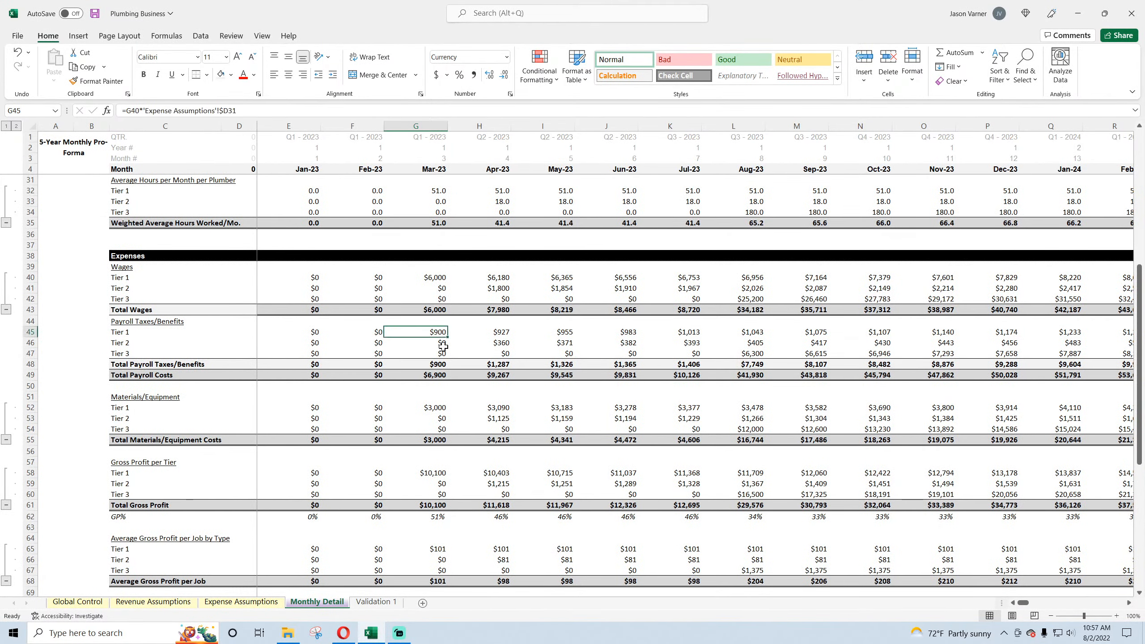
pyautogui.click(499, 333)
pyautogui.click(563, 332)
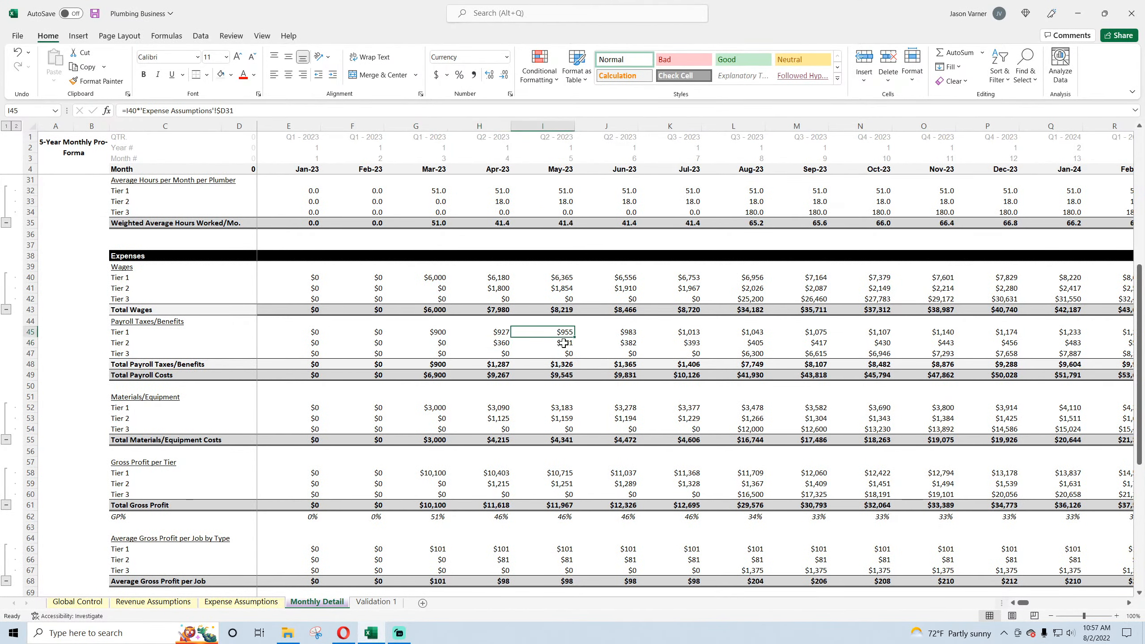
pyautogui.click(883, 332)
pyautogui.click(884, 355)
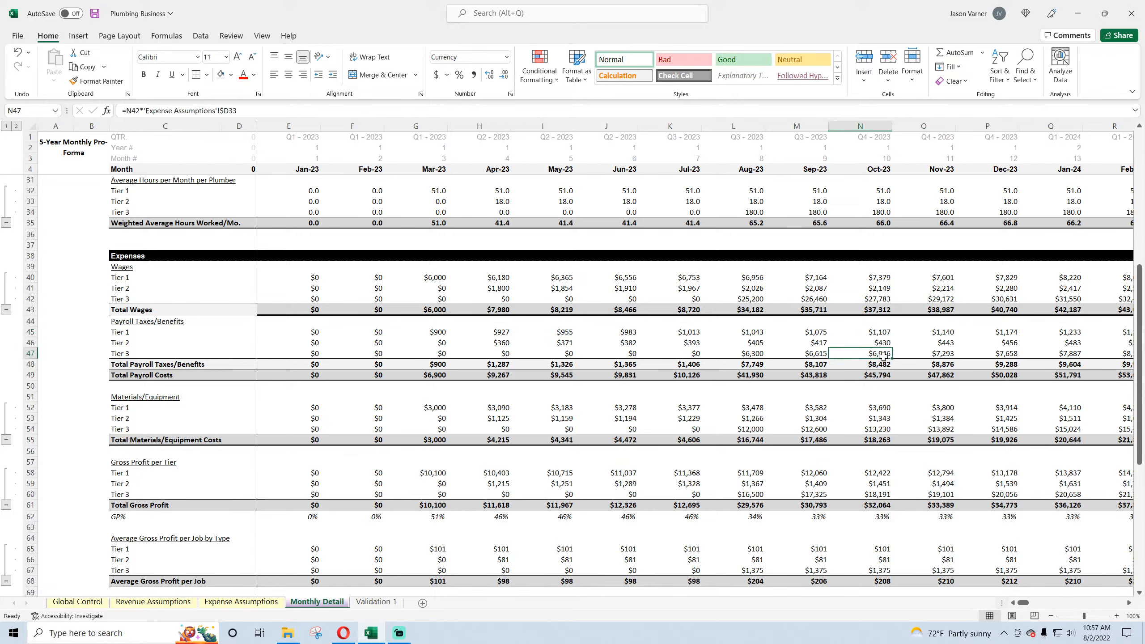
pyautogui.click(748, 355)
pyautogui.click(811, 353)
pyautogui.click(881, 354)
pyautogui.click(938, 355)
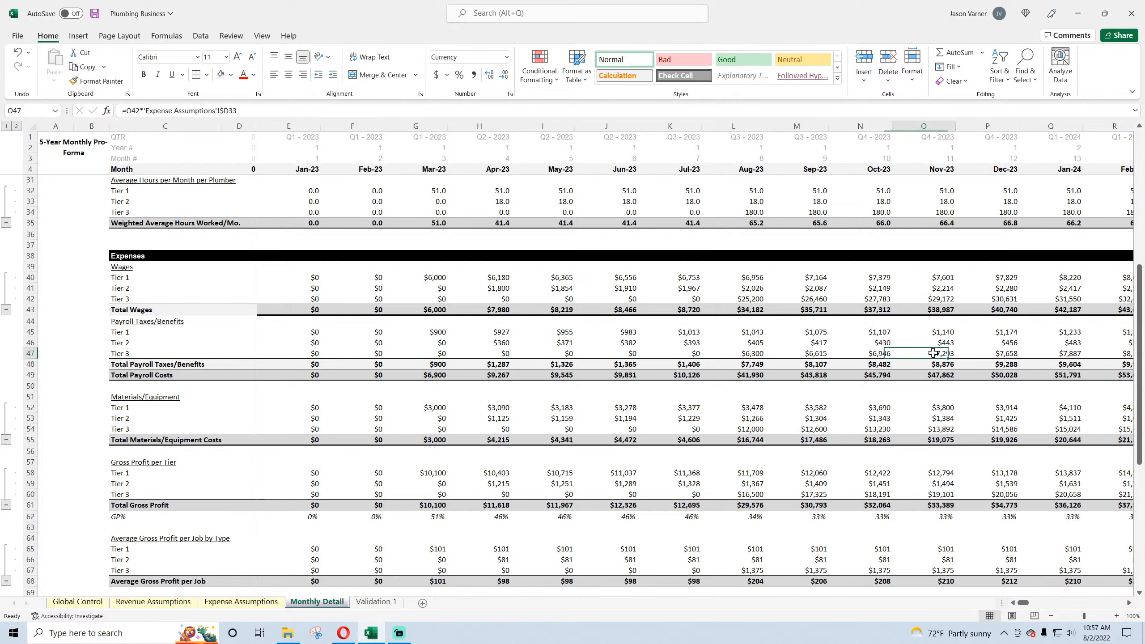
pyautogui.click(875, 332)
pyautogui.click(875, 343)
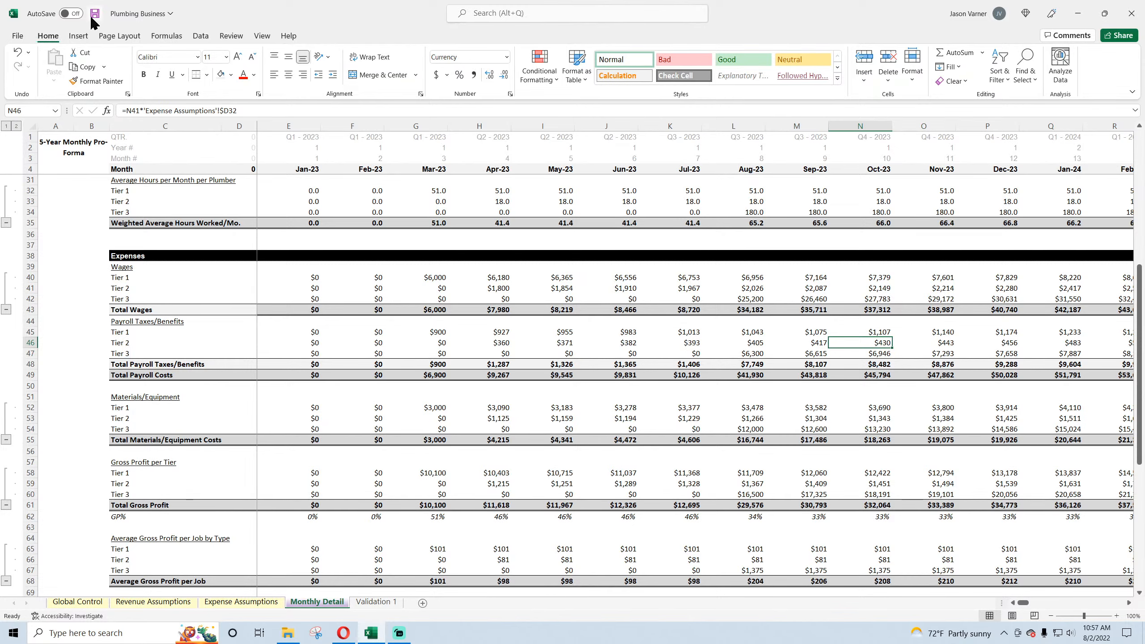
# - Examine the Tier 1 Average Jobs per Month per Plumber row on Revenue Assumptions, then save and return to Monthly Detail
pyautogui.click(153, 602)
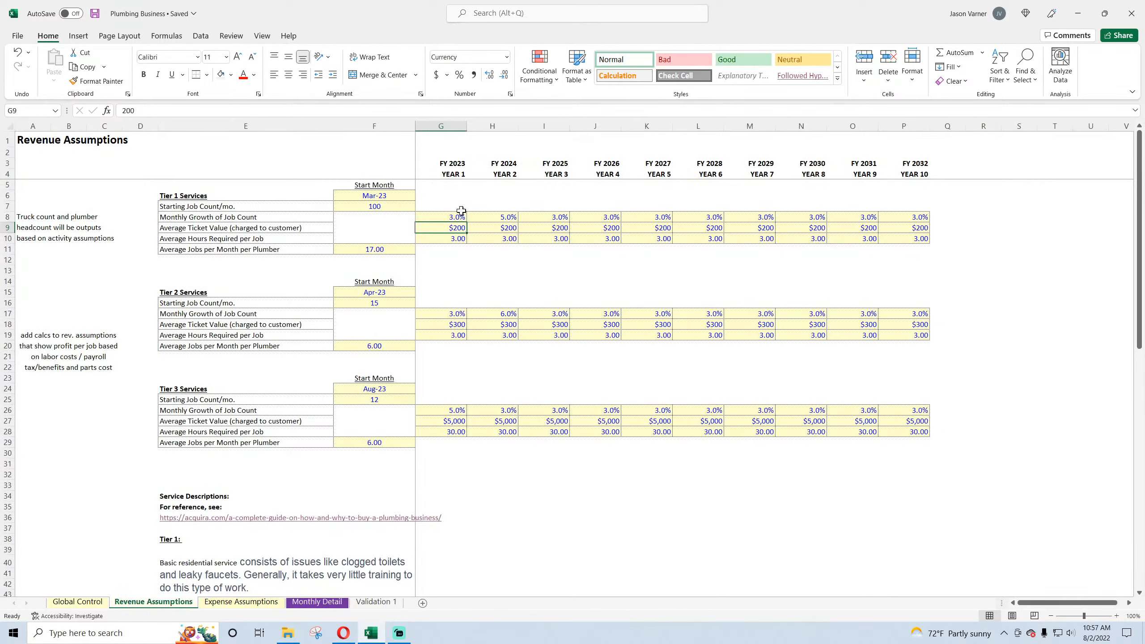
pyautogui.click(94, 15)
pyautogui.click(317, 601)
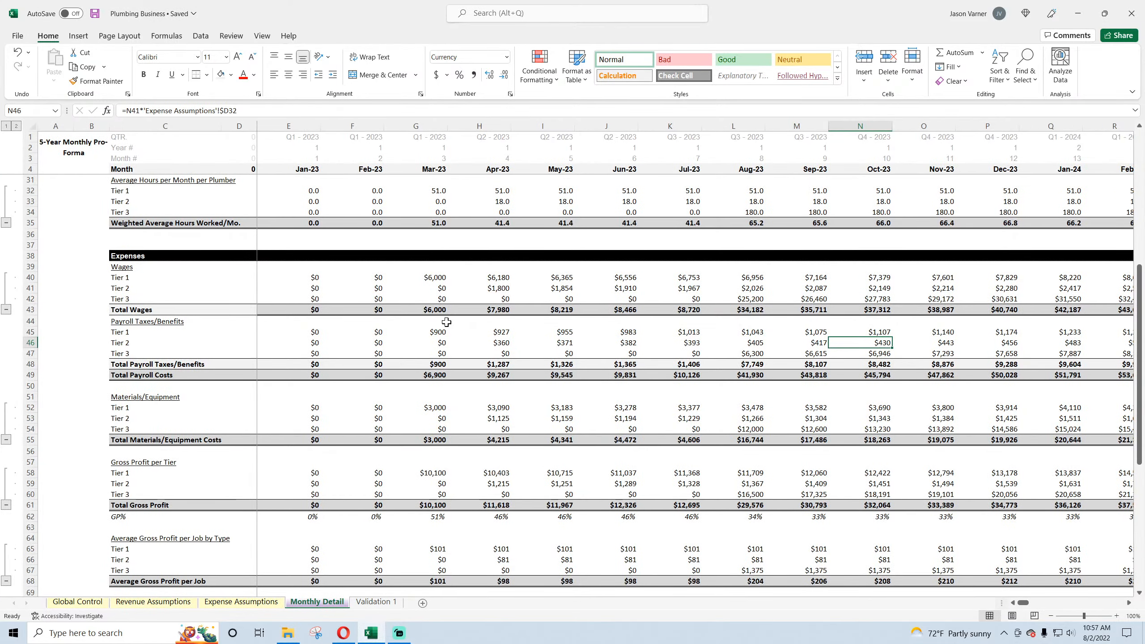
pyautogui.click(157, 603)
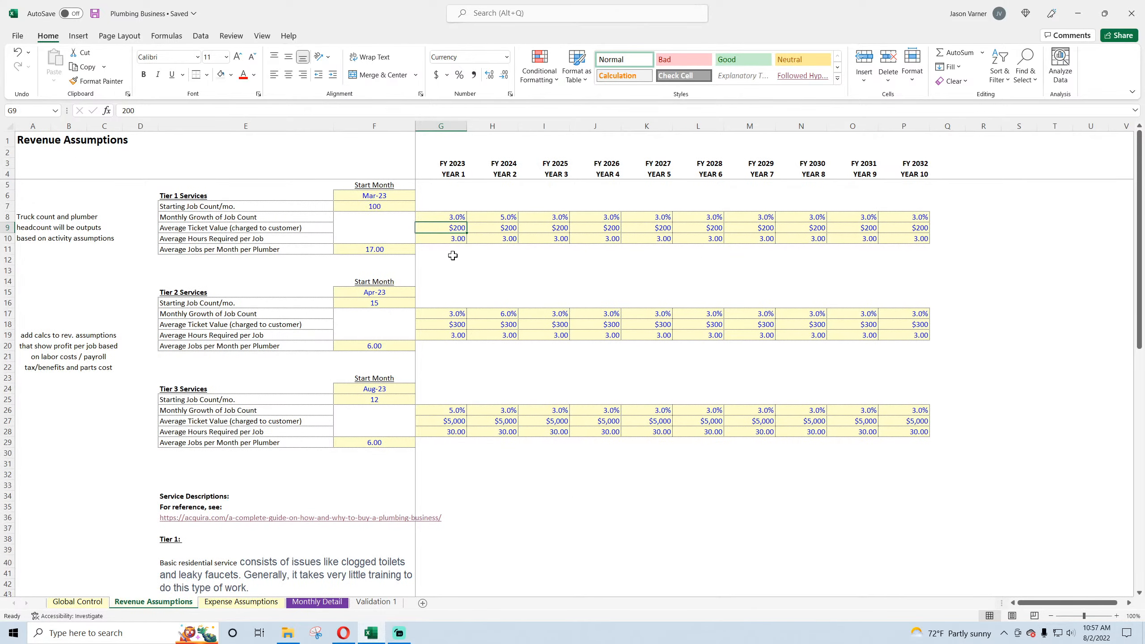
pyautogui.moveTo(451, 249); pyautogui.dragTo(882, 249)
pyautogui.click(437, 251)
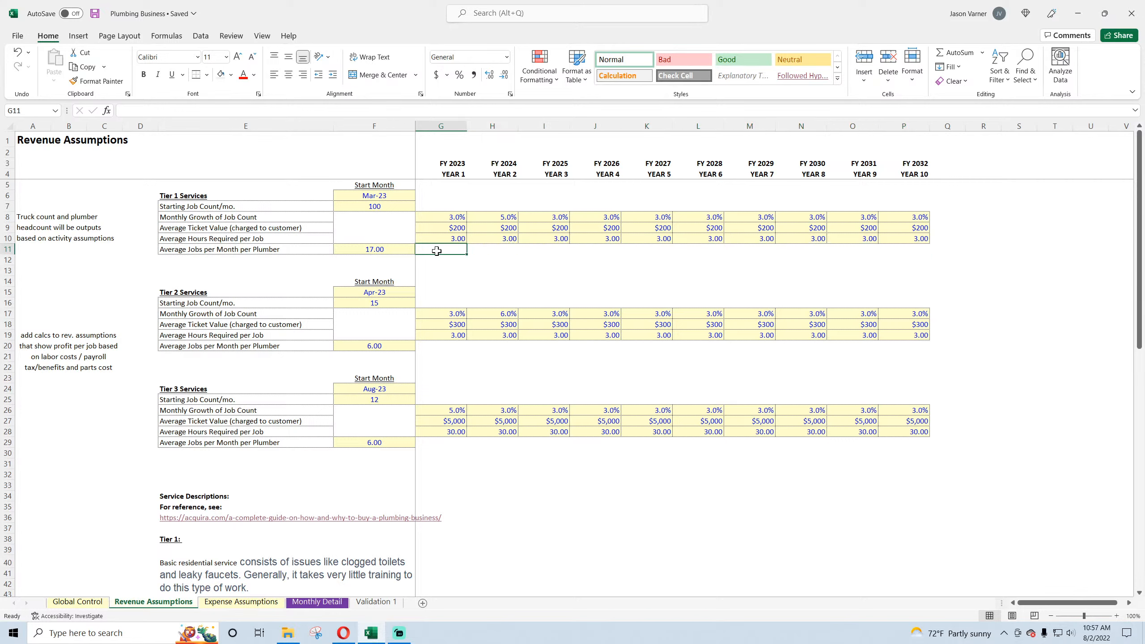
pyautogui.moveTo(450, 252); pyautogui.dragTo(922, 248)
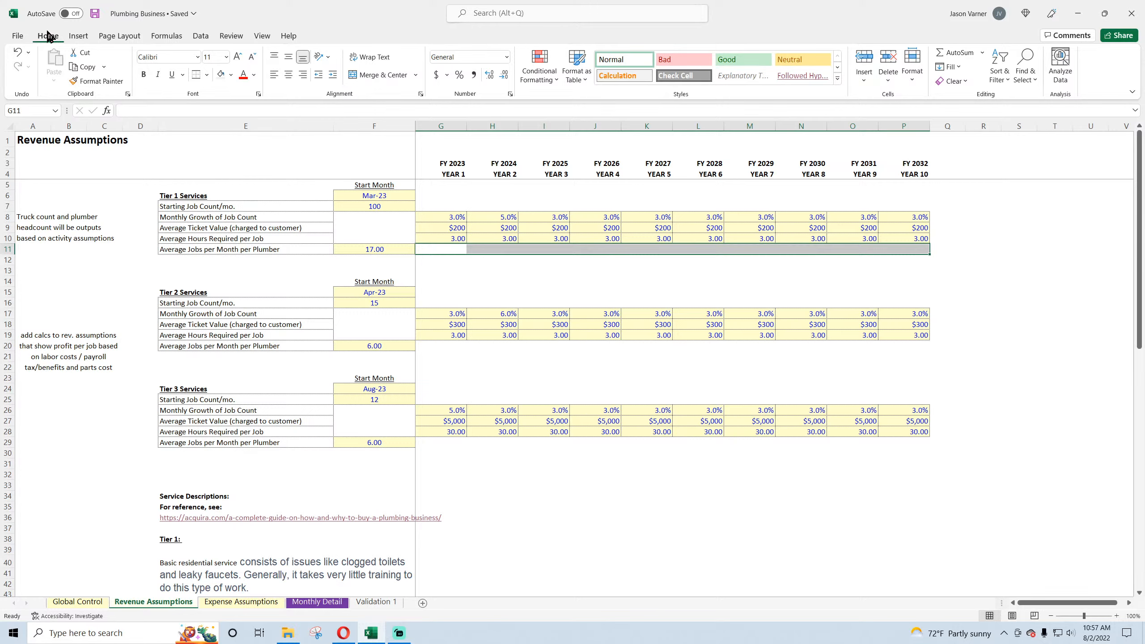
pyautogui.click(94, 14)
pyautogui.click(317, 602)
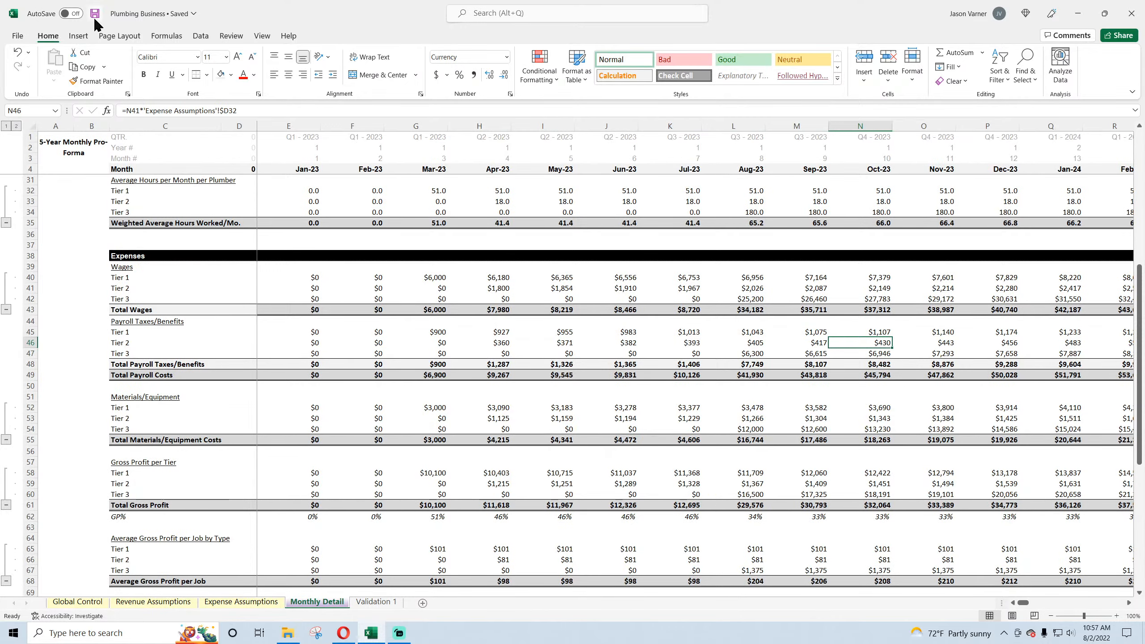
# - Rename the row 71 section heading as "Other Variable Overhead Items"
pyautogui.scroll(-3, 314, 354)
pyautogui.scroll(-8, 314, 355)
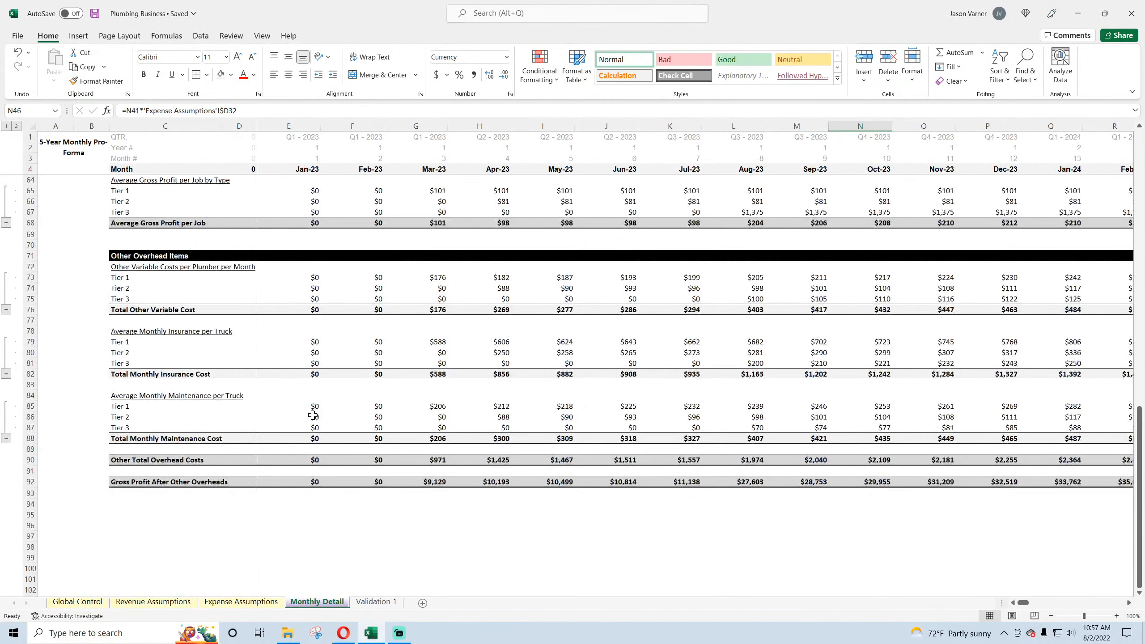
pyautogui.scroll(-1, 216, 475)
pyautogui.scroll(5, 163, 322)
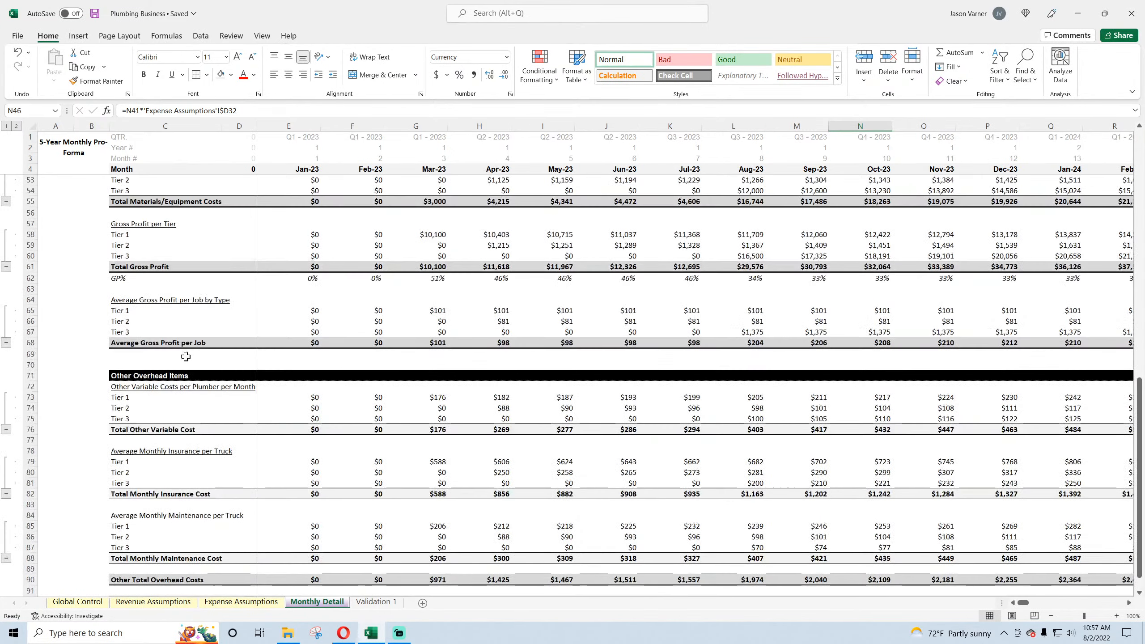
pyautogui.click(131, 371)
pyautogui.moveTo(131, 371); pyautogui.dragTo(402, 376)
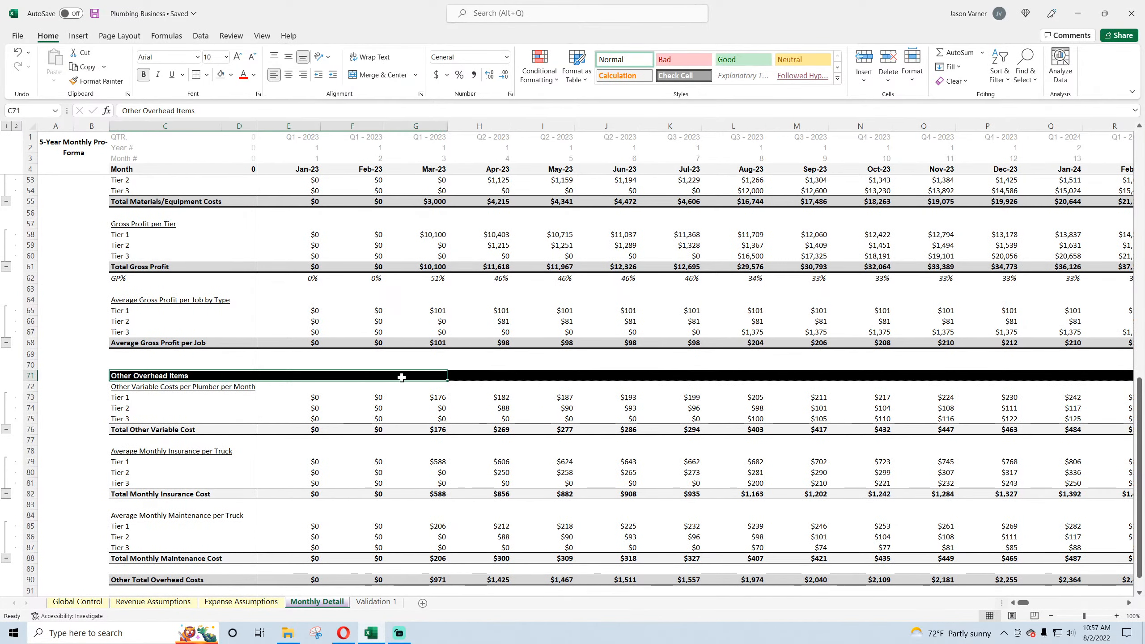
pyautogui.rightClick(403, 378)
pyautogui.click(436, 66)
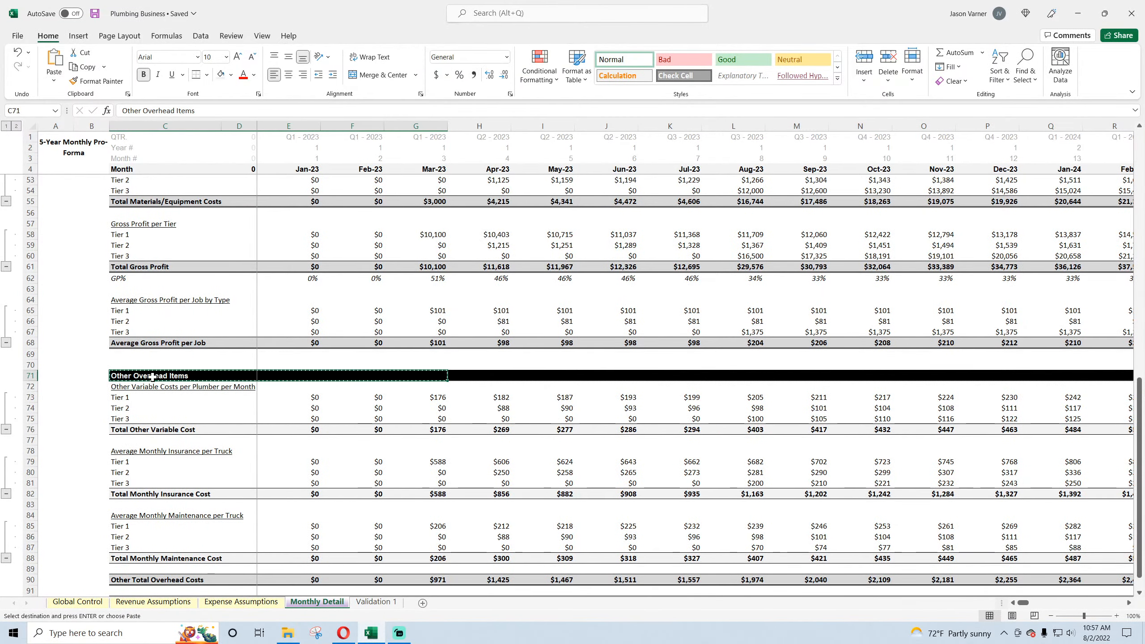
pyautogui.doubleClick(133, 376)
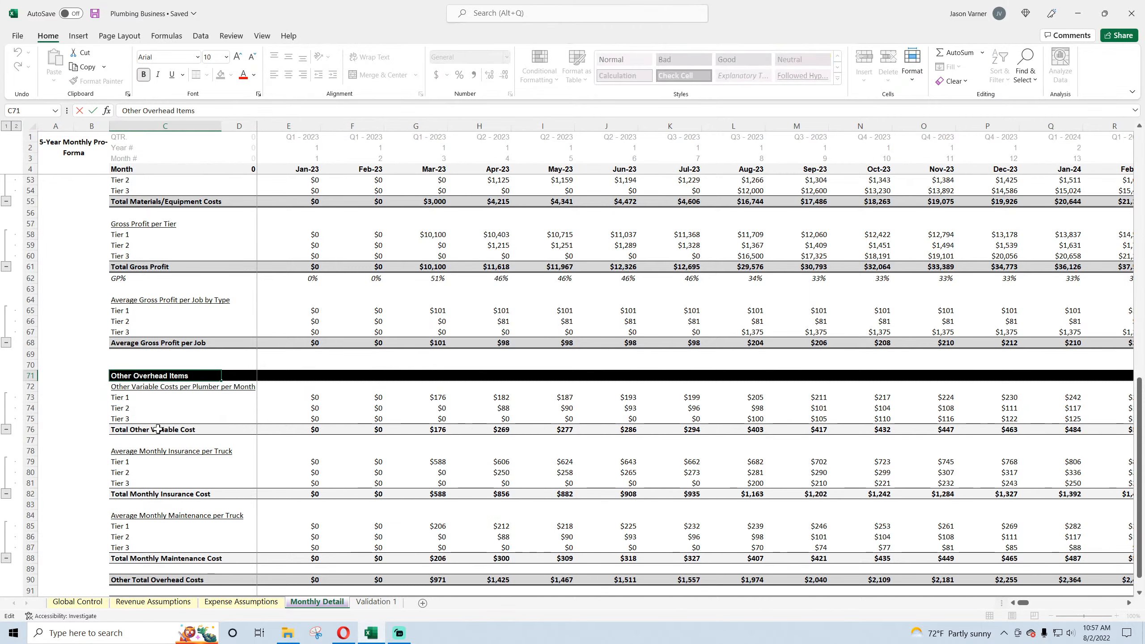
pyautogui.write('Variable')
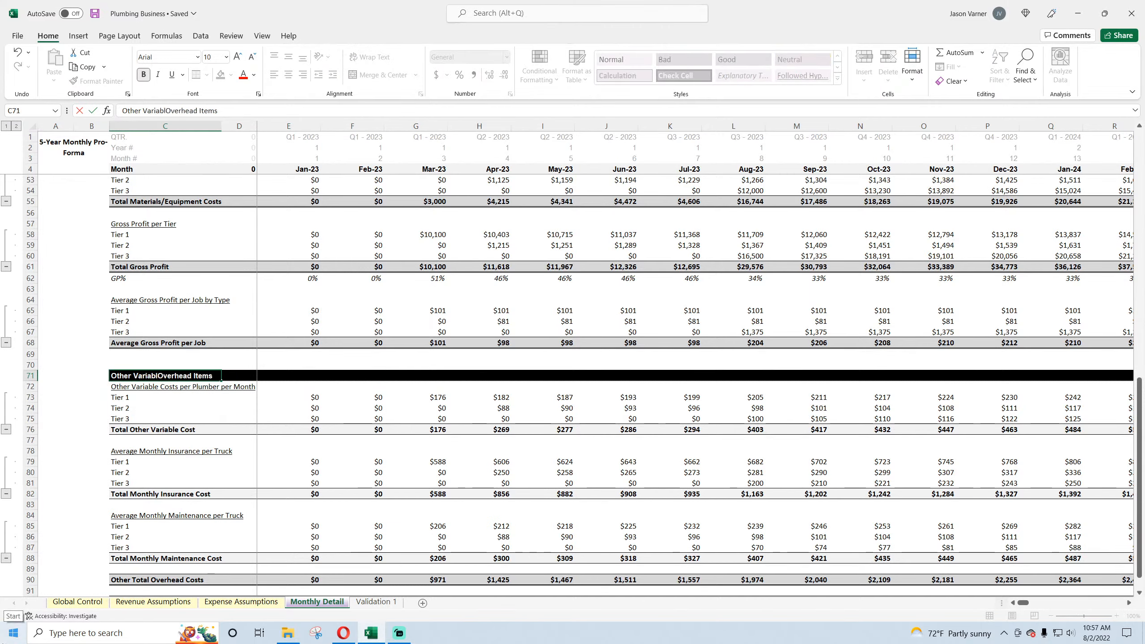
pyautogui.press('Return')
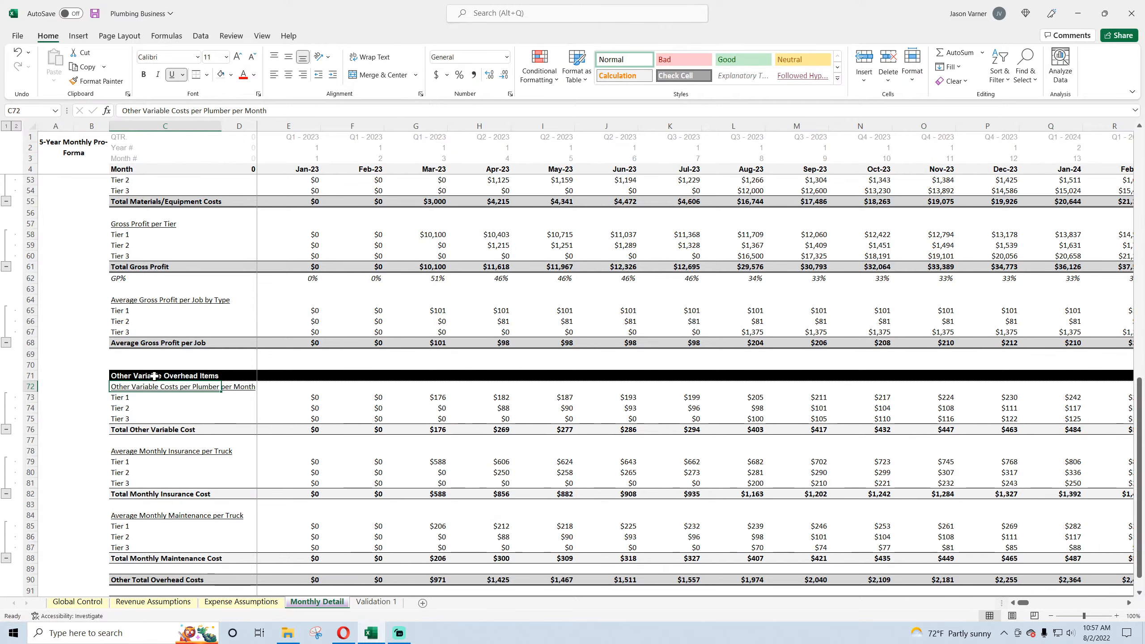
# - Copy the section heading C71:F71 to row 95, below Gross Profit After Other Overheads, and retitle it "Fixed Expenses"
pyautogui.moveTo(153, 376); pyautogui.dragTo(368, 379)
pyautogui.rightClick(368, 379)
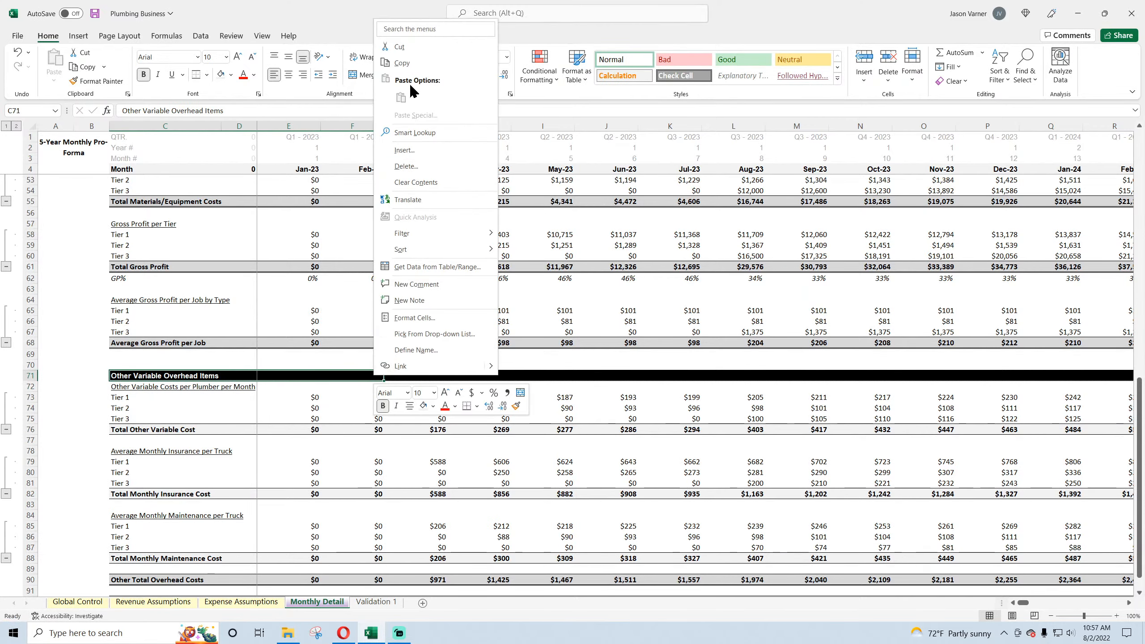
pyautogui.click(408, 64)
pyautogui.scroll(-6, 134, 461)
pyautogui.scroll(-1, 134, 461)
pyautogui.click(130, 395)
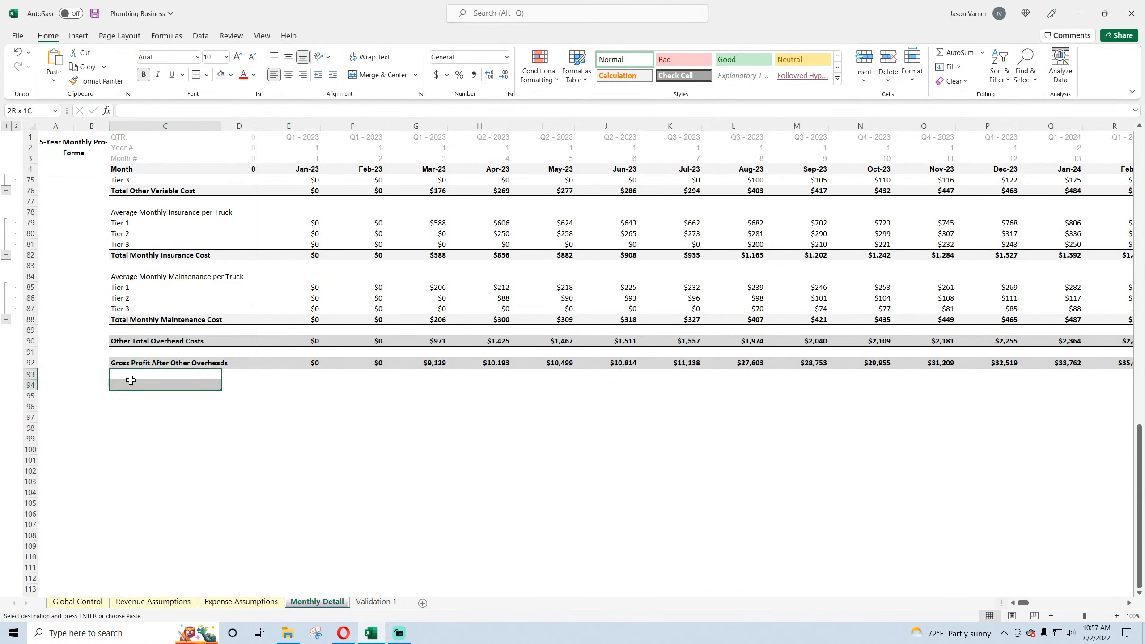
pyautogui.rightClick(131, 396)
pyautogui.click(157, 133)
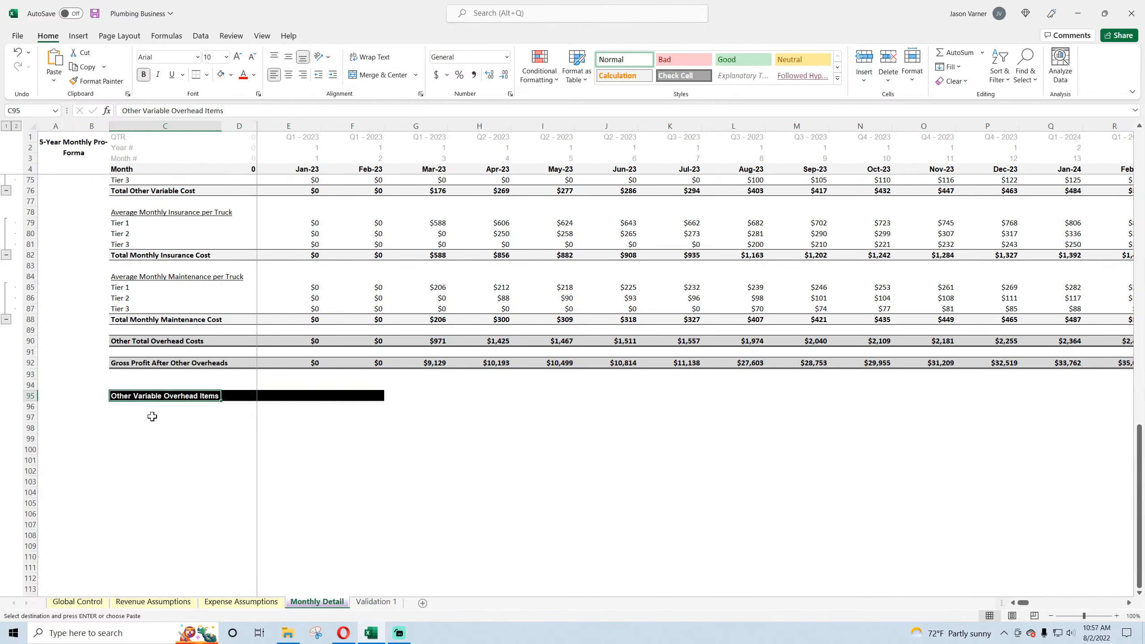
pyautogui.write('Fixed')
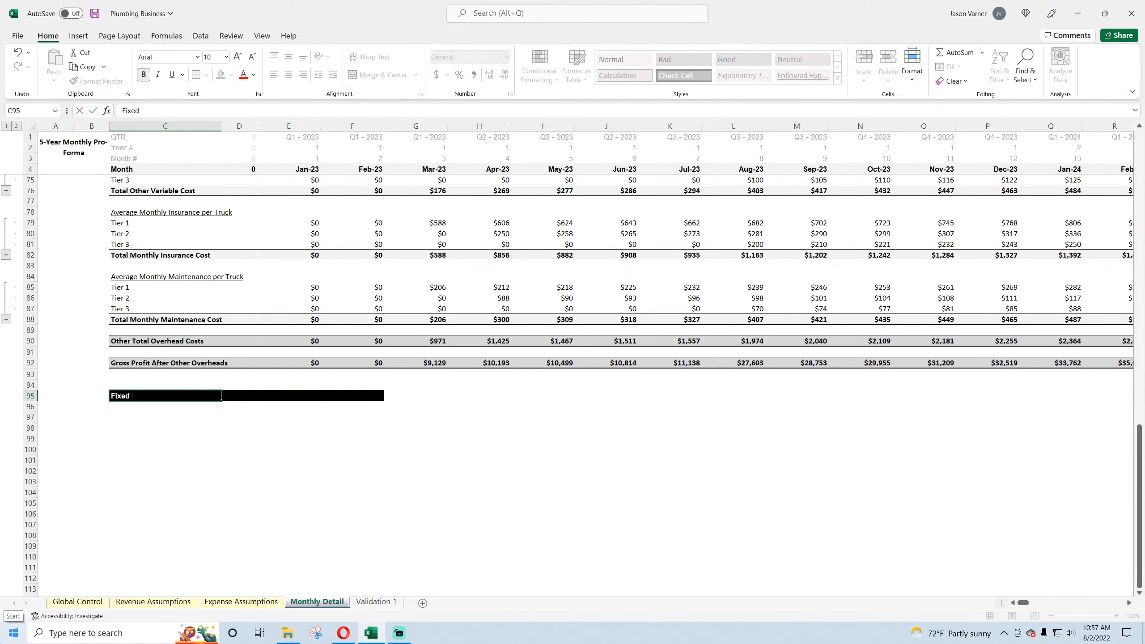
pyautogui.write(' Expenses')
pyautogui.press('Return')
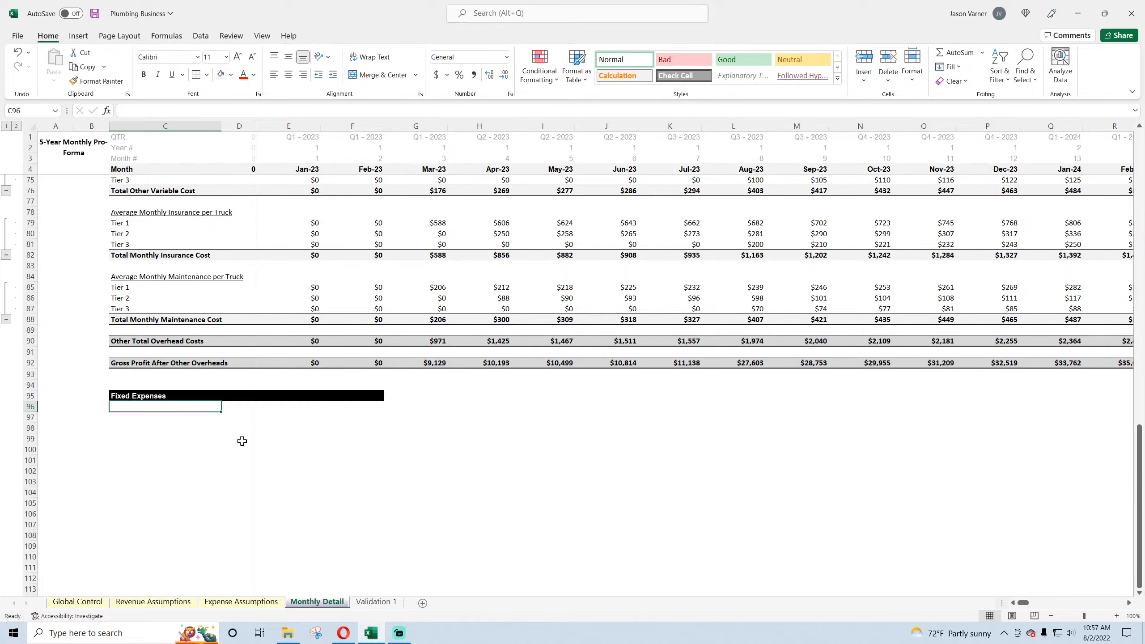
# - Link C96 to the VP Marketing name in Expense Assumptions cell C41 and fill the formula down to row 182
pyautogui.write('=')
pyautogui.click(242, 601)
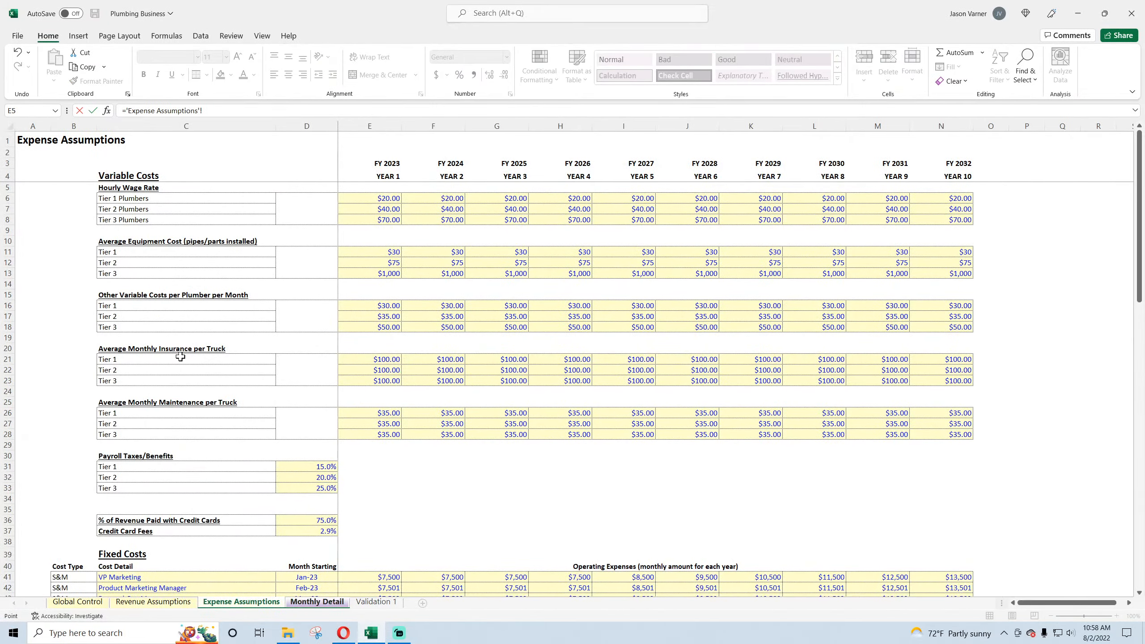
pyautogui.scroll(-8, 181, 357)
pyautogui.click(115, 342)
pyautogui.press('Return')
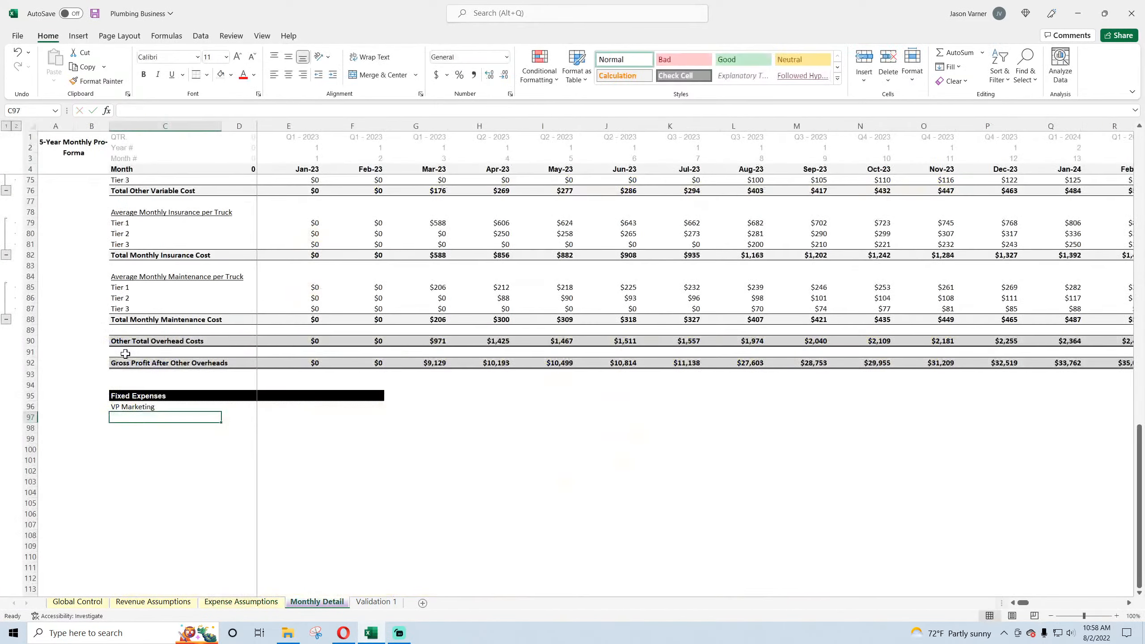
pyautogui.click(153, 406)
pyautogui.moveTo(223, 412); pyautogui.dragTo(220, 578)
# - Compare the linked Fixed Expenses names with the S&M and G&A cost list on the Expense Assumptions sheet
pyautogui.scroll(7, 181, 469)
pyautogui.scroll(11, 181, 470)
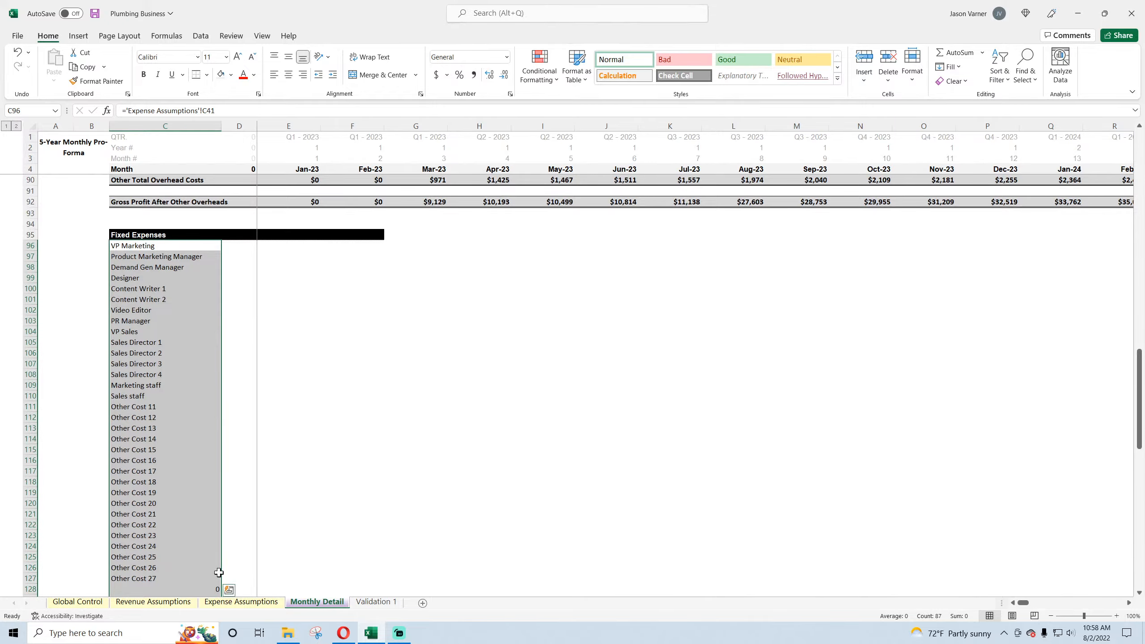
pyautogui.click(230, 603)
pyautogui.scroll(-18, 185, 392)
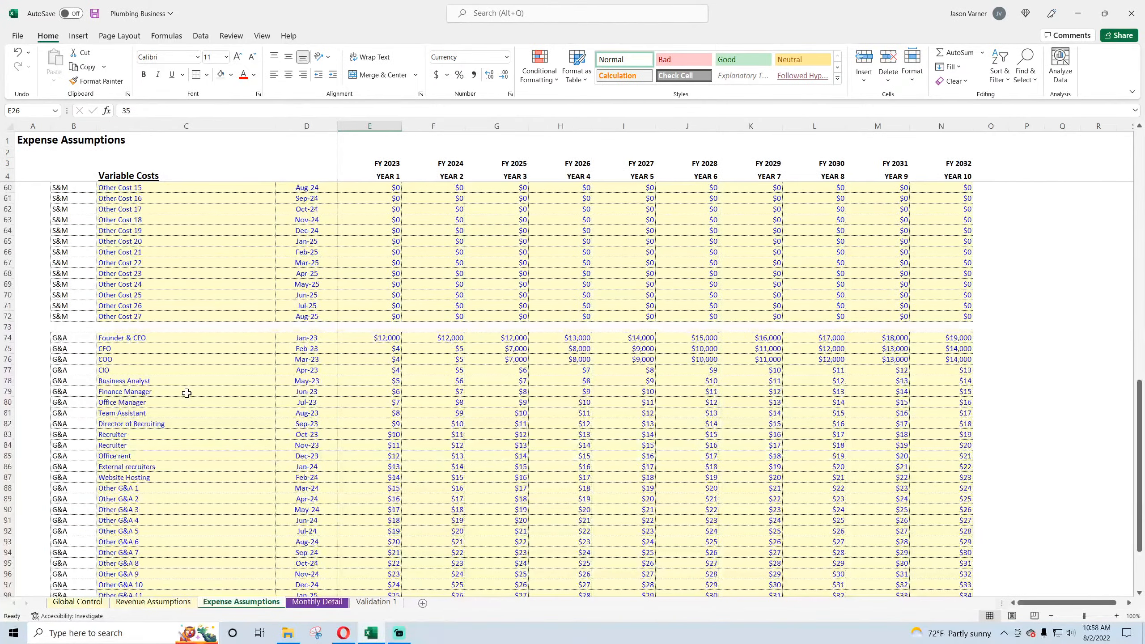
pyautogui.click(163, 433)
pyautogui.click(317, 603)
pyautogui.scroll(-15, 167, 455)
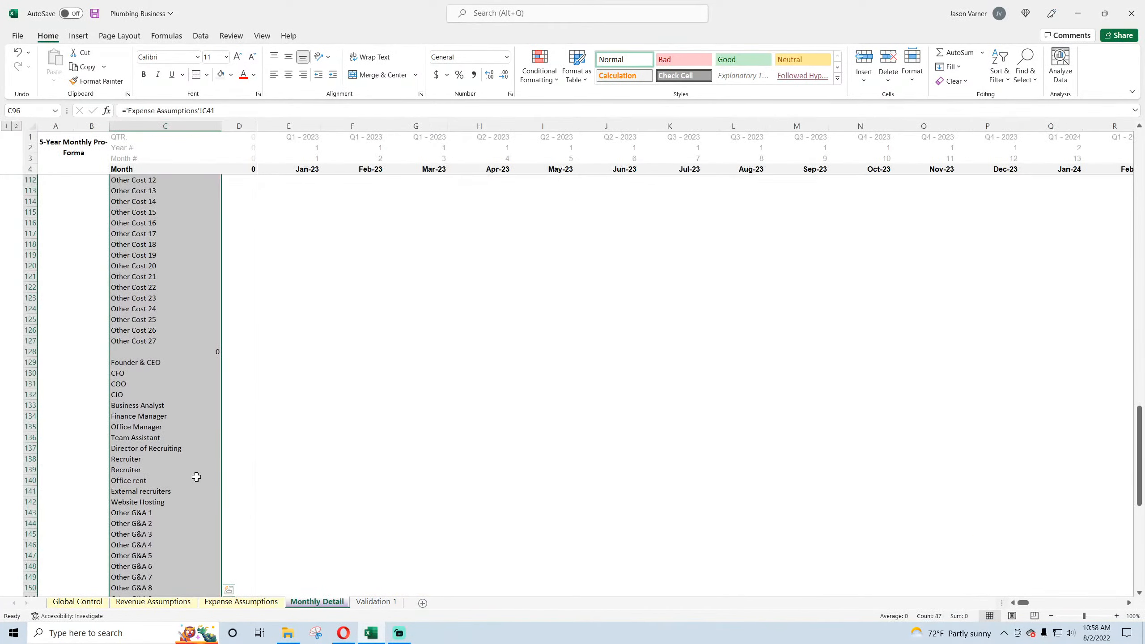
# - Clear the surplus linked cells C161:C182 below the last Other G&A item
pyautogui.click(158, 460)
pyautogui.moveTo(158, 470); pyautogui.dragTo(165, 641)
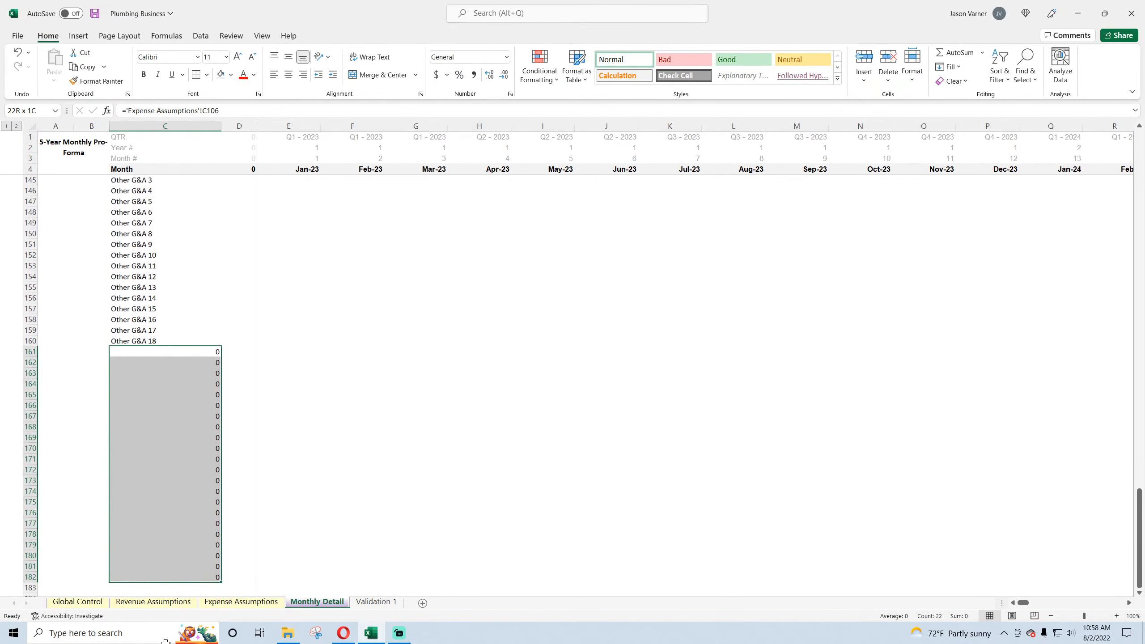
pyautogui.click(951, 81)
pyautogui.click(990, 125)
pyautogui.click(479, 437)
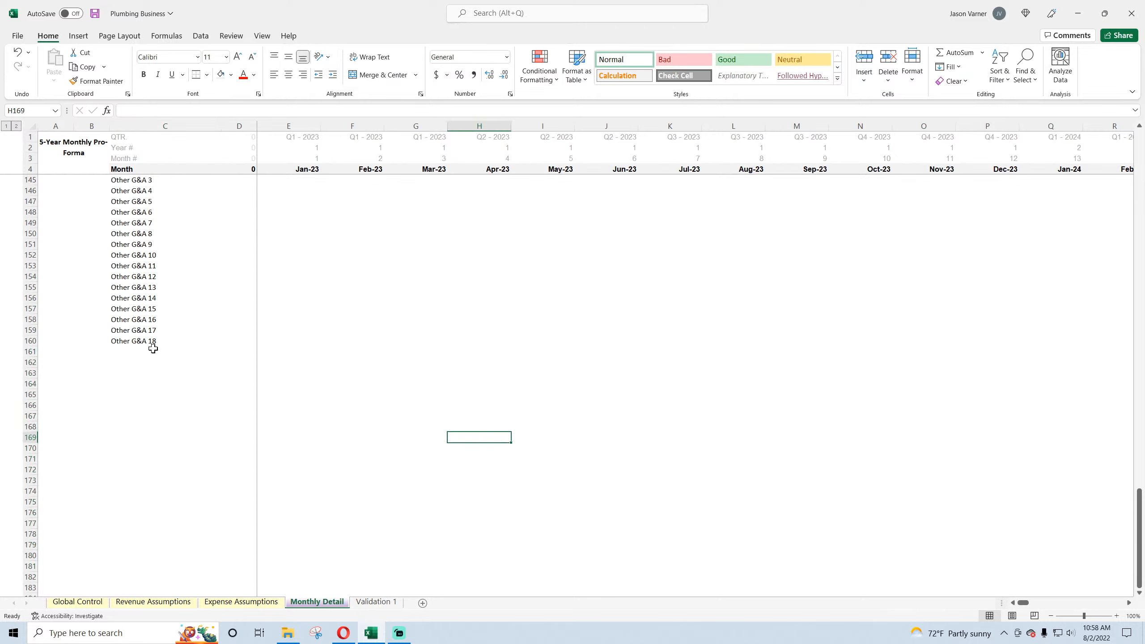
# - Label C161 "Total Fixed Expenses" and give C161:F161 a top and double bottom border
pyautogui.click(154, 351)
pyautogui.write('Total Fixed Expenses')
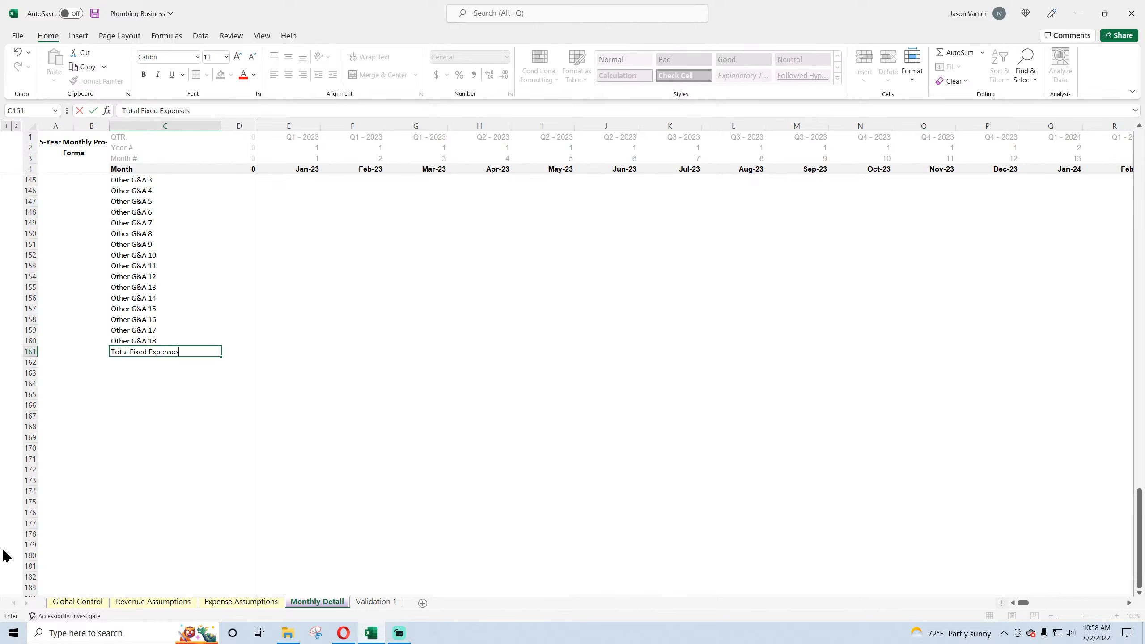
pyautogui.press('Return')
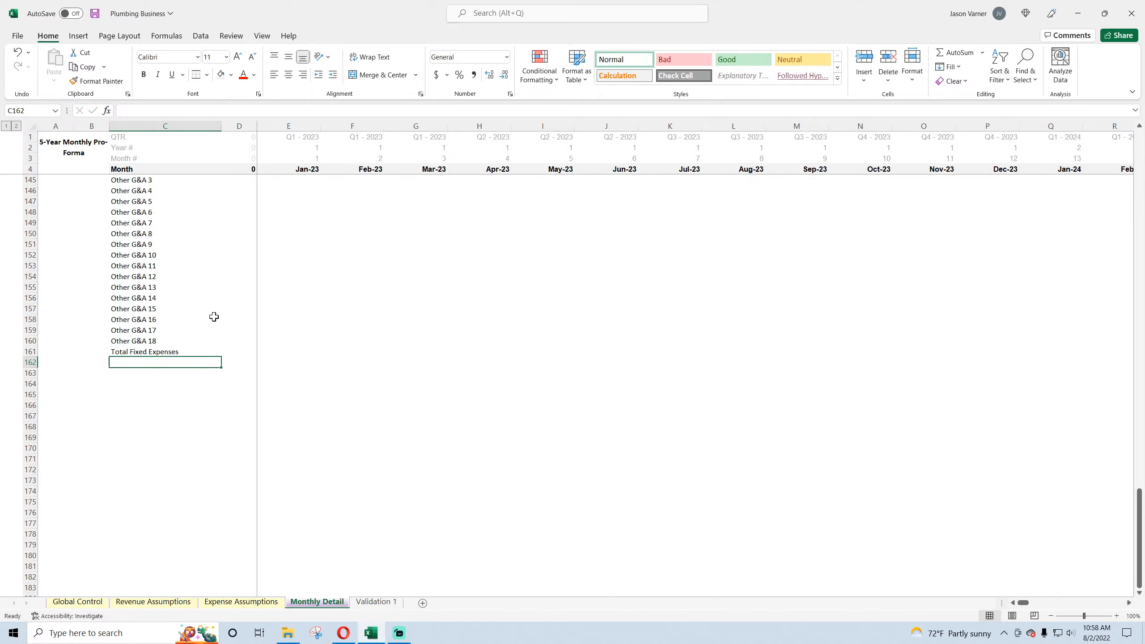
pyautogui.moveTo(144, 352); pyautogui.dragTo(376, 353)
pyautogui.click(208, 74)
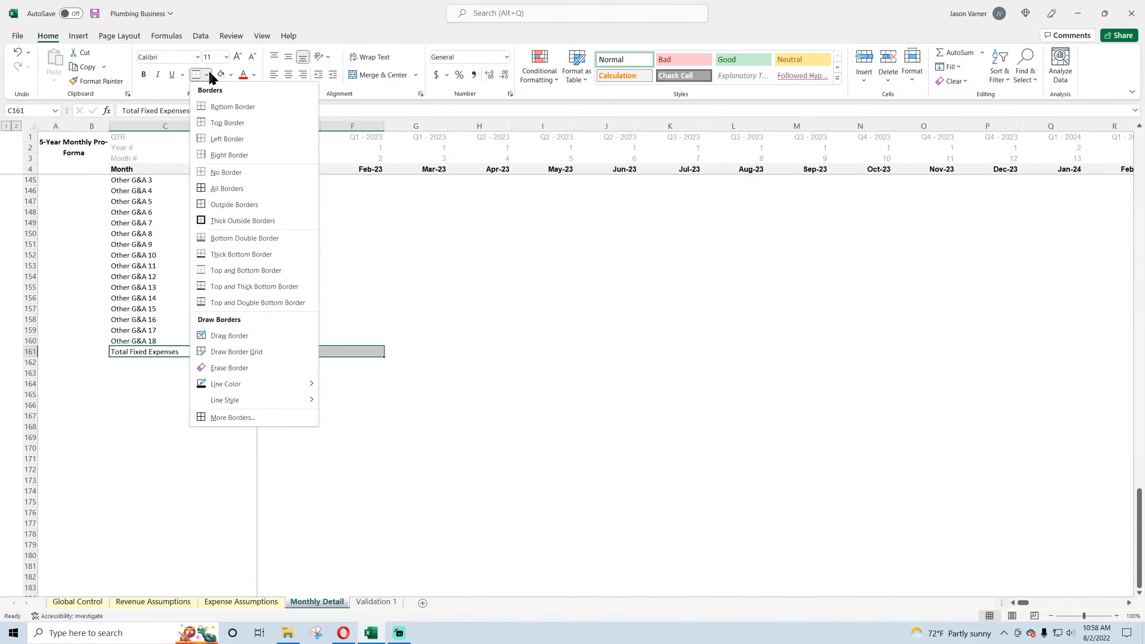
pyautogui.click(232, 302)
pyautogui.click(224, 256)
# - Replace the linked zero in C128, between the S&M and G&A items, with the label "Total Sales and Marketing Costs"
pyautogui.scroll(15, 214, 289)
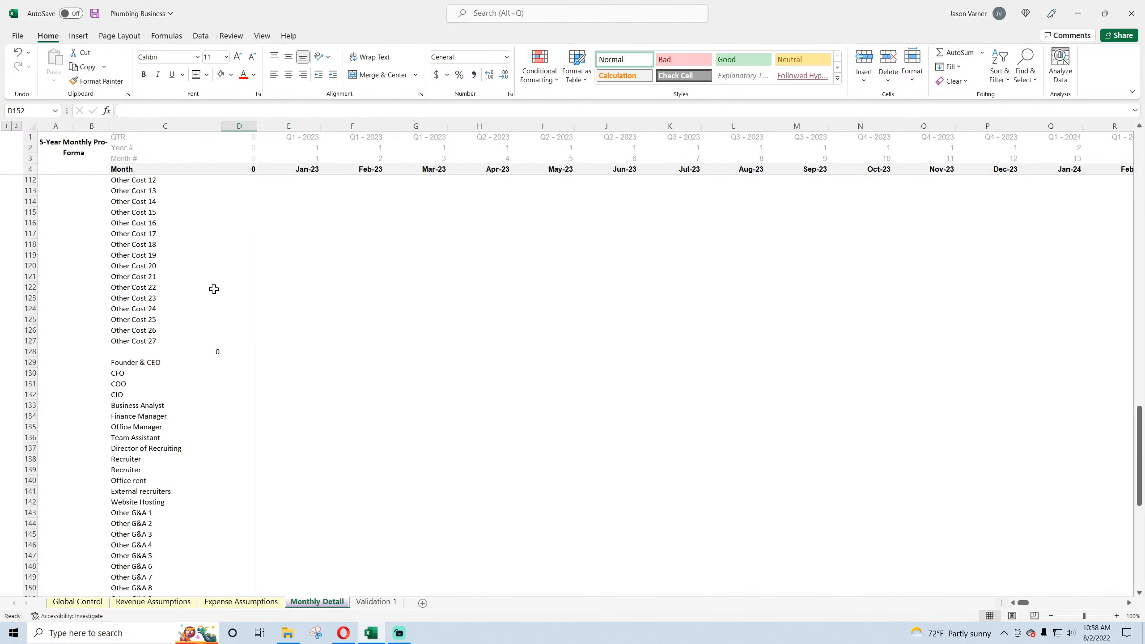
pyautogui.scroll(-4, 215, 289)
pyautogui.click(133, 353)
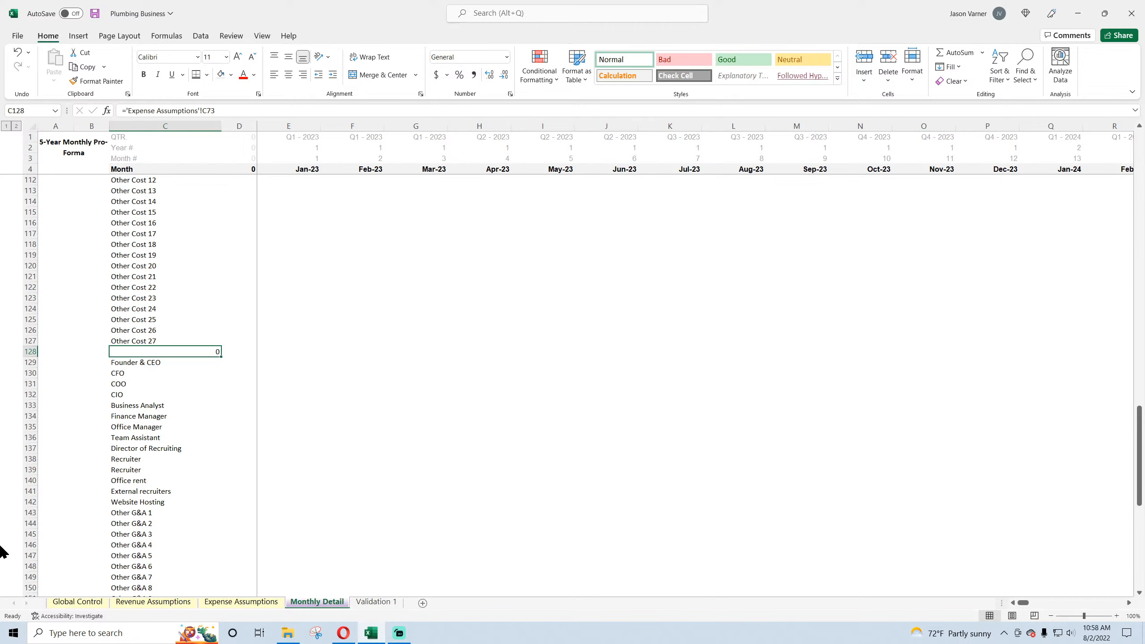
pyautogui.write('Total ')
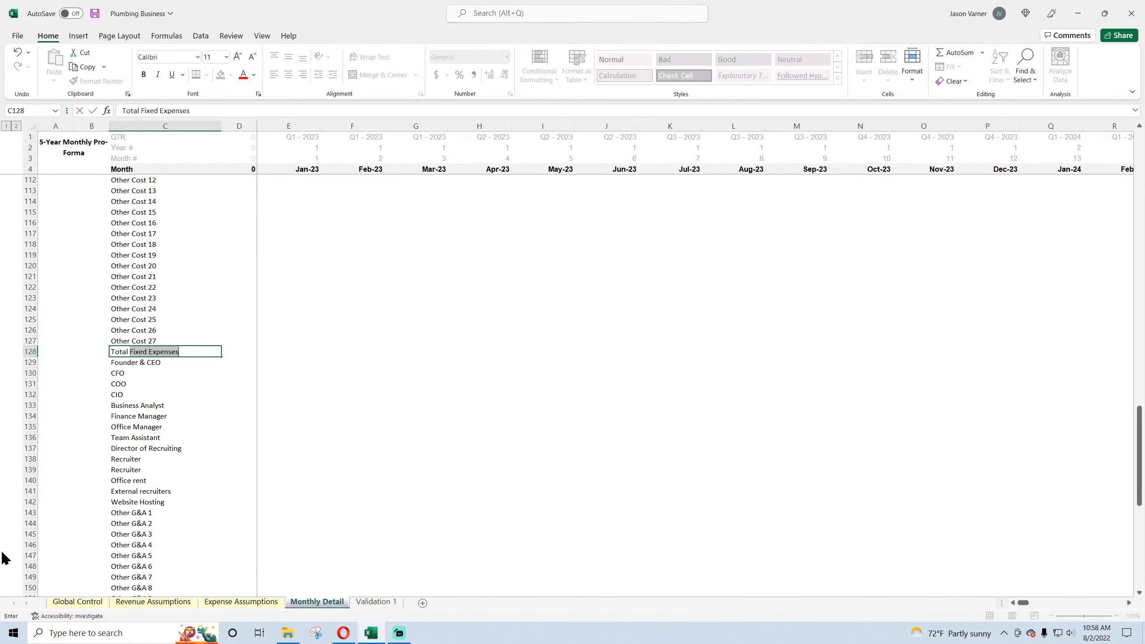
pyautogui.write('Sales and Marketing')
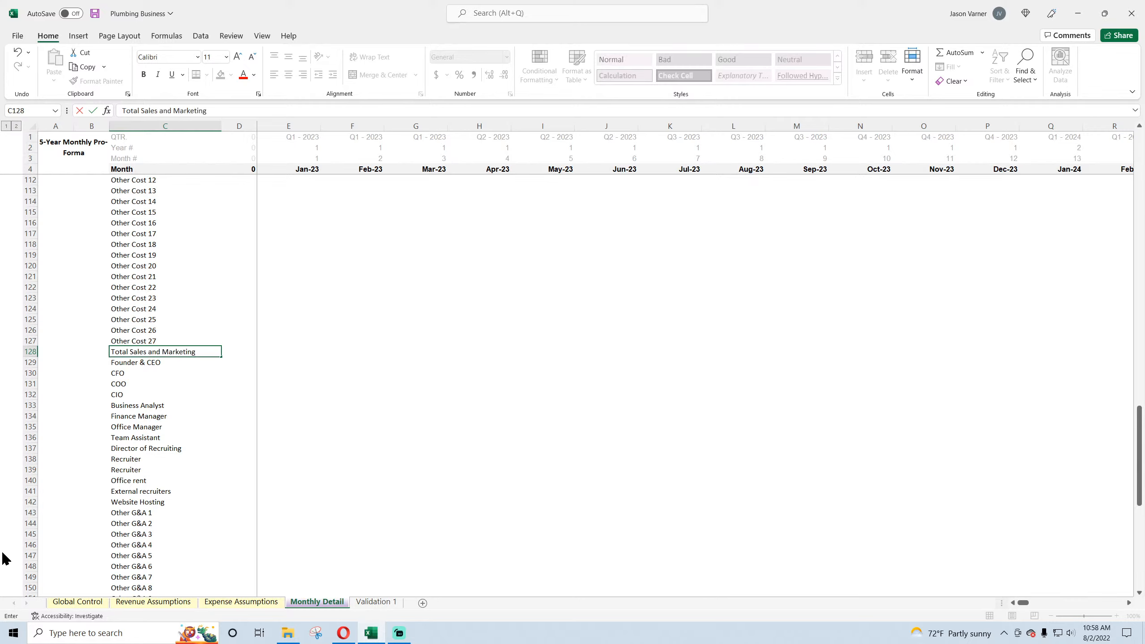
pyautogui.write('Costs')
pyautogui.press('Return')
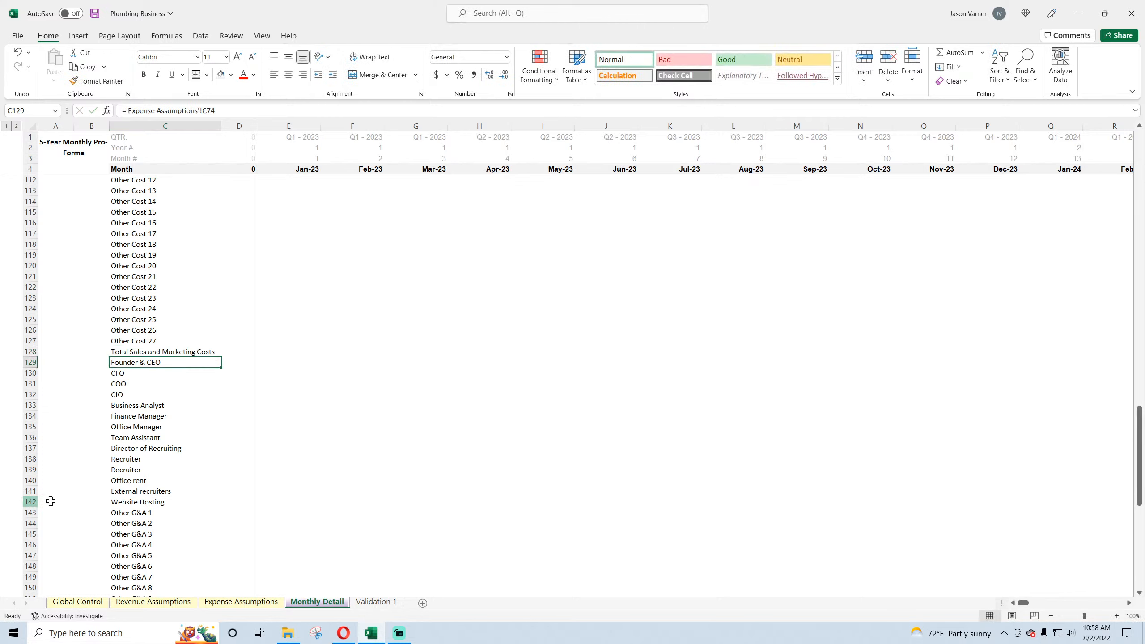
# - Give the Total Sales and Marketing Costs row, C128:G128, a top and double bottom border and bold text
pyautogui.moveTo(128, 347); pyautogui.dragTo(421, 353)
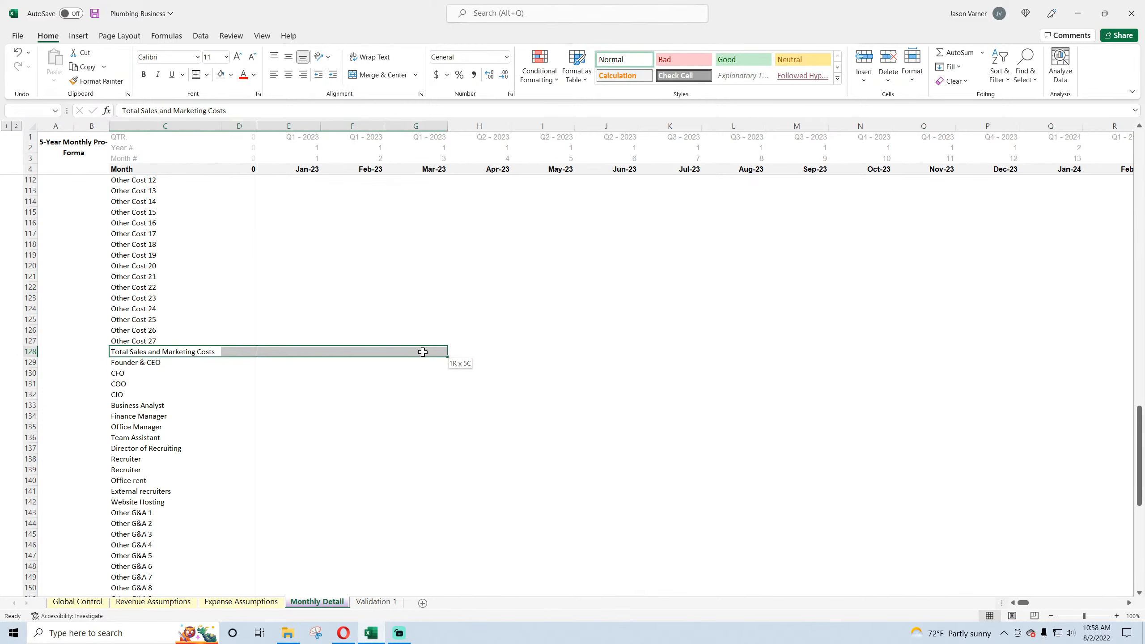
pyautogui.click(196, 74)
pyautogui.click(144, 74)
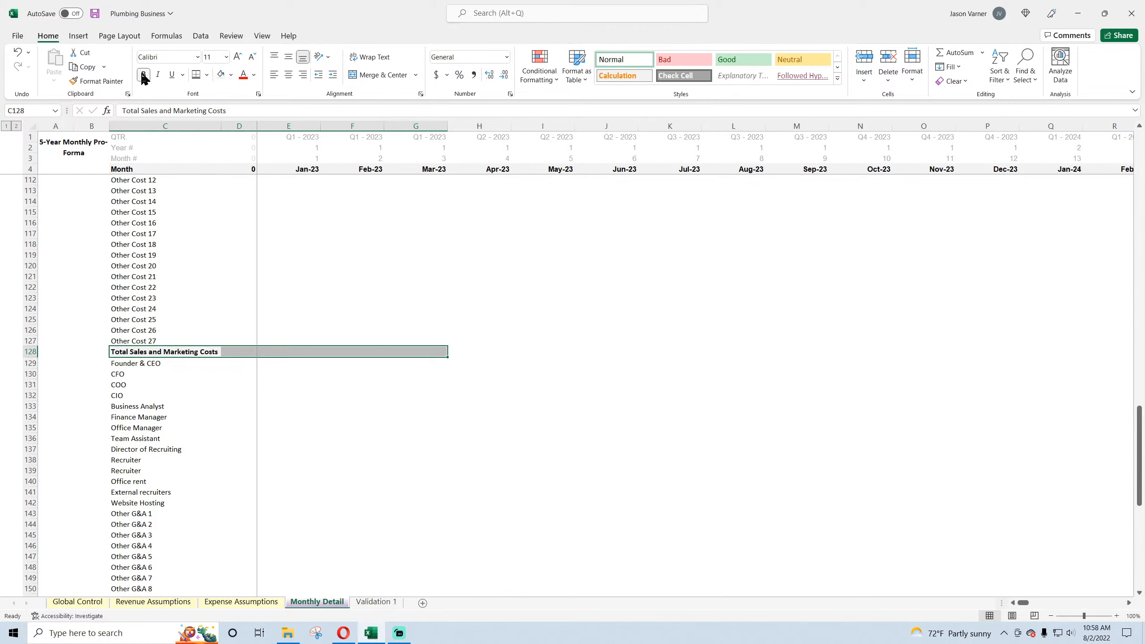
# - Copy the formatted total row C128:G128 to row 161, below the last G&A item
pyautogui.hotkey('ctrl', 'c')
pyautogui.scroll(-11, 154, 366)
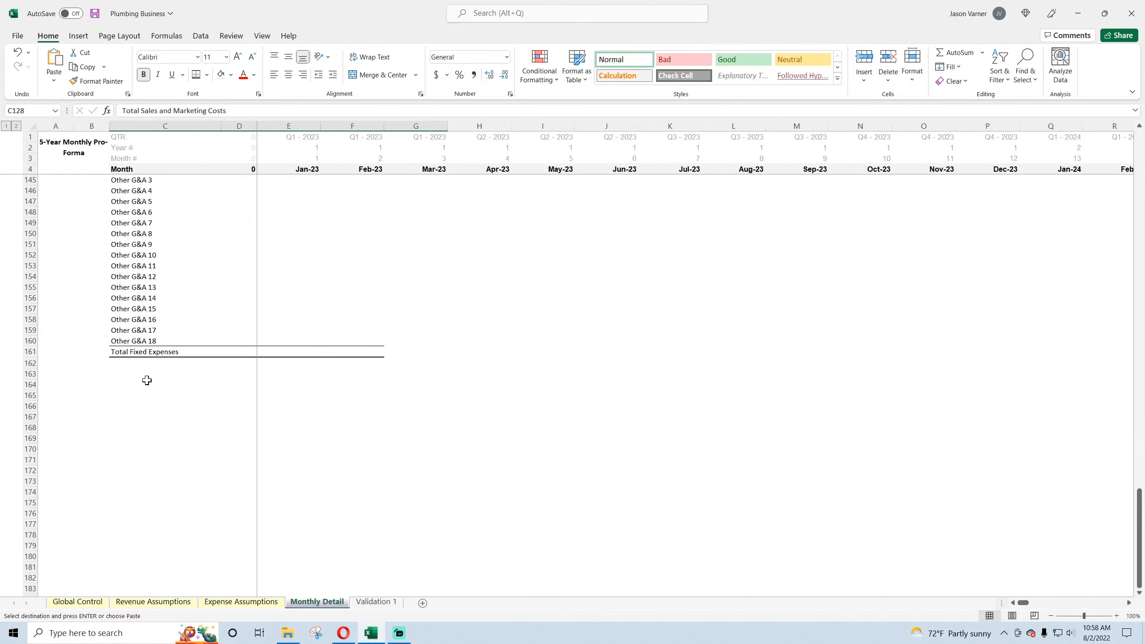
pyautogui.click(140, 354)
pyautogui.hotkey('ctrl', 'v')
# - Retitle the total in C161 as "Total General and Adminstrative Costs"
pyautogui.click(131, 347)
pyautogui.press('F2')
pyautogui.hotkey('ctrl', 'shift', 'Left')
pyautogui.hotkey('ctrl', 'shift', 'Left')
pyautogui.hotkey('ctrl', 'shift', 'Left')
pyautogui.hotkey('ctrl', 'shift', 'Left')
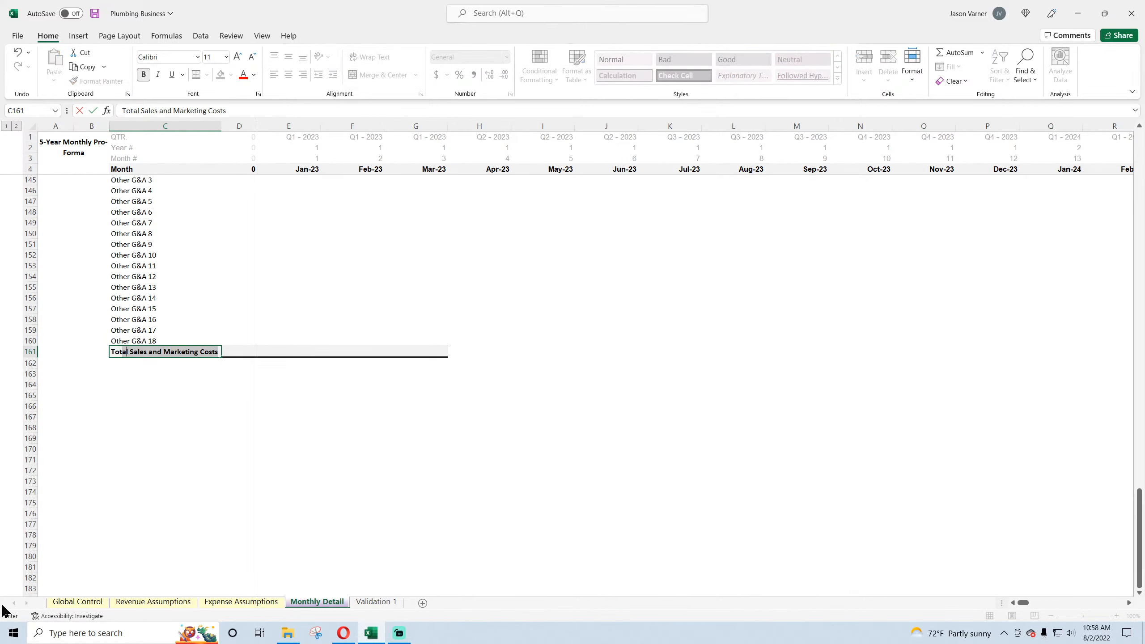
pyautogui.write('Gener')
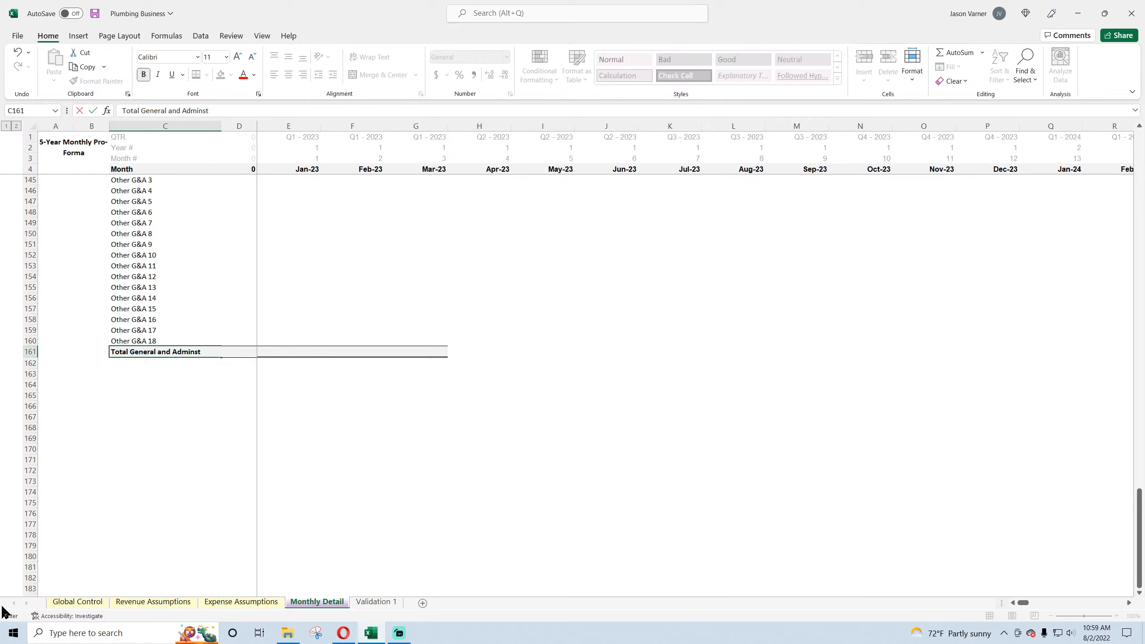
pyautogui.write('ts')
pyautogui.press('Return')
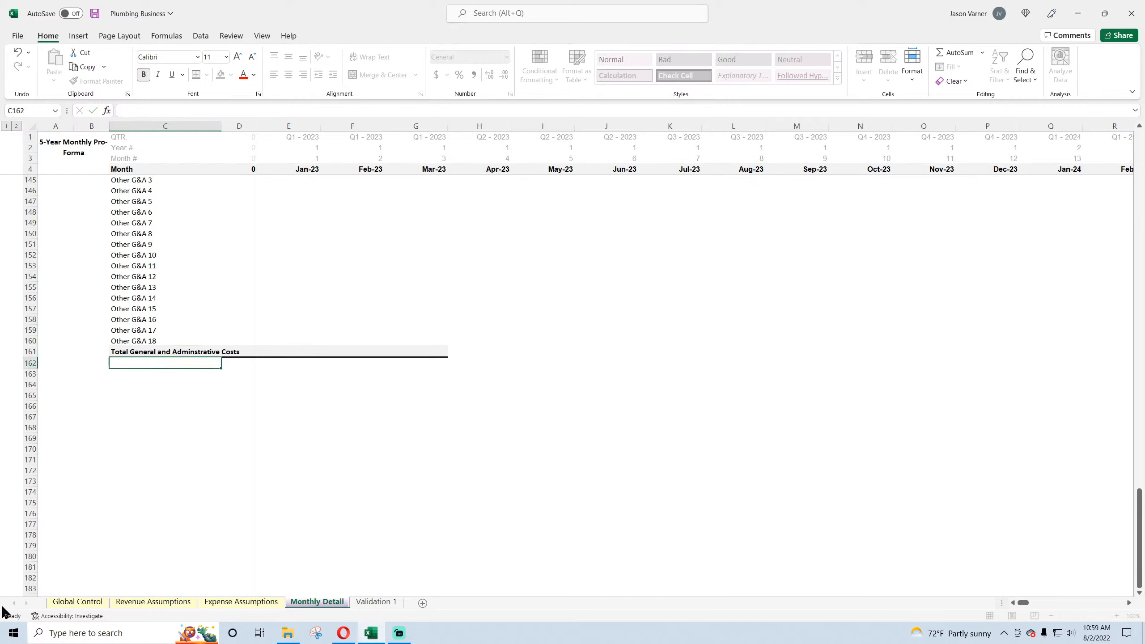
# - Widen column C to fit the longest total label and save the workbook
pyautogui.moveTo(221, 125); pyautogui.dragTo(242, 125)
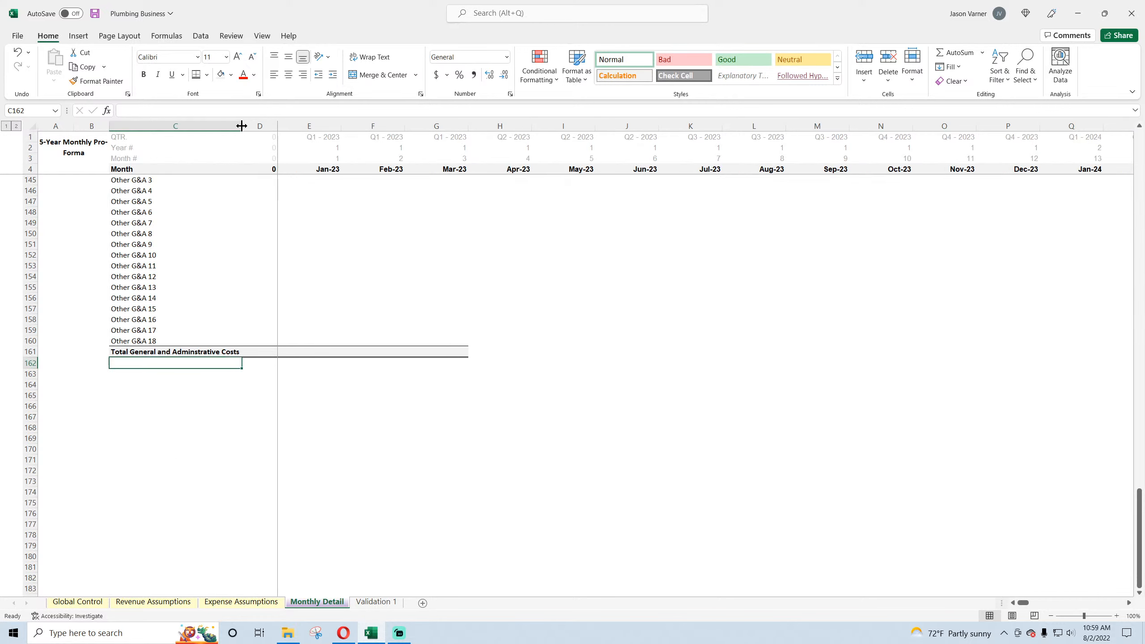
pyautogui.click(132, 373)
pyautogui.scroll(18, 171, 390)
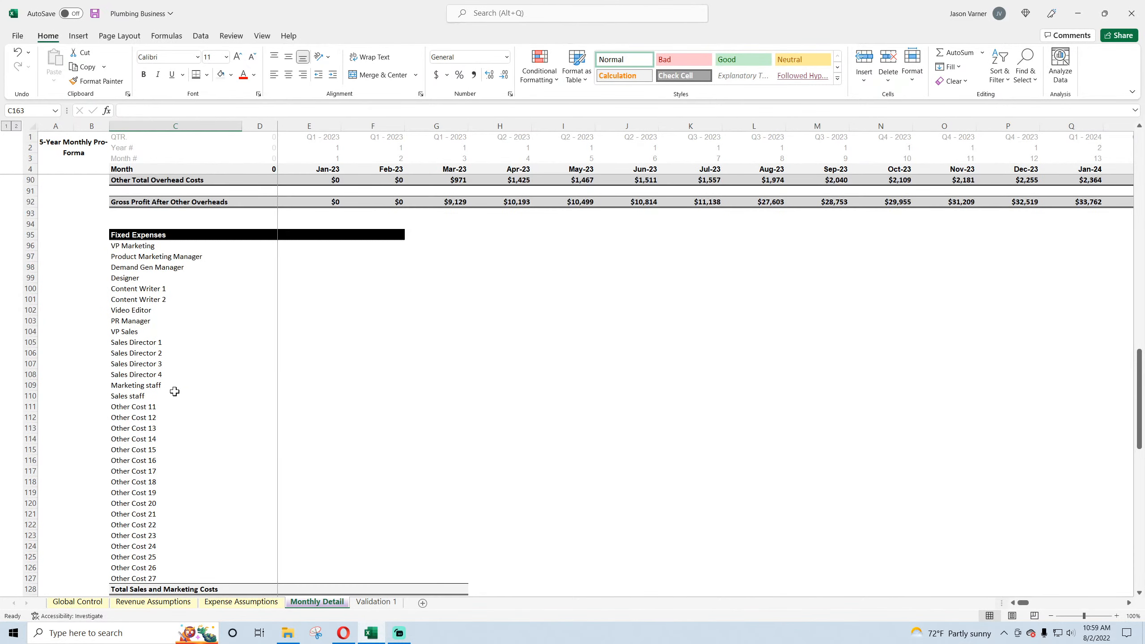
pyautogui.click(95, 14)
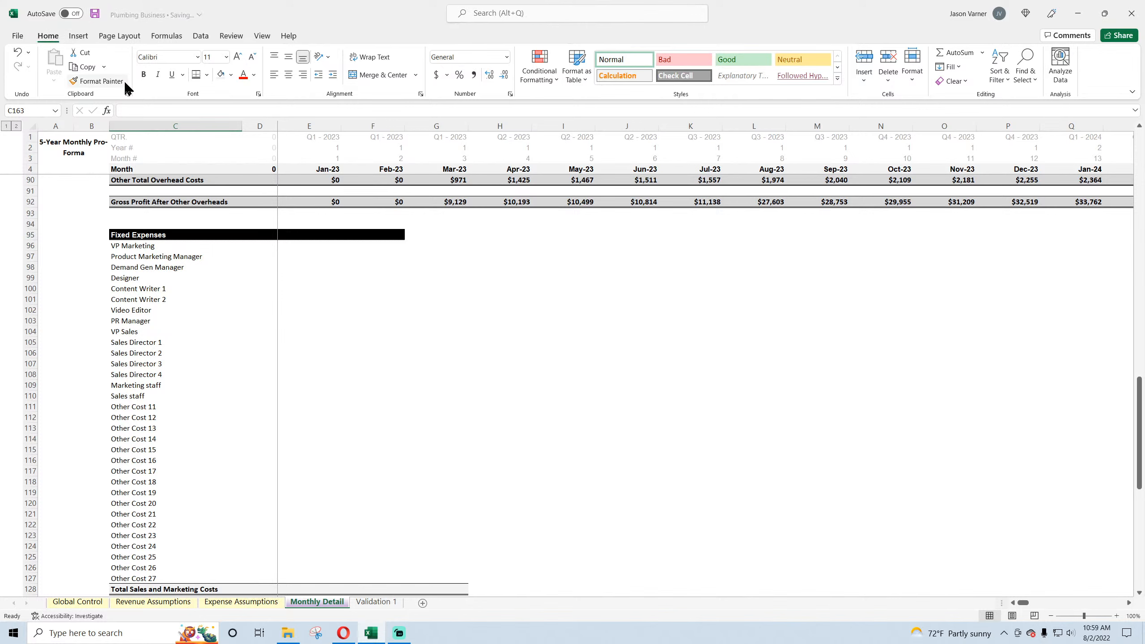
# - Begin the VP Marketing formula in E96 with an end-date test returning zero: =IF(E4>'Global Control'!C6,0,IF(
pyautogui.click(306, 245)
pyautogui.write('=if(')
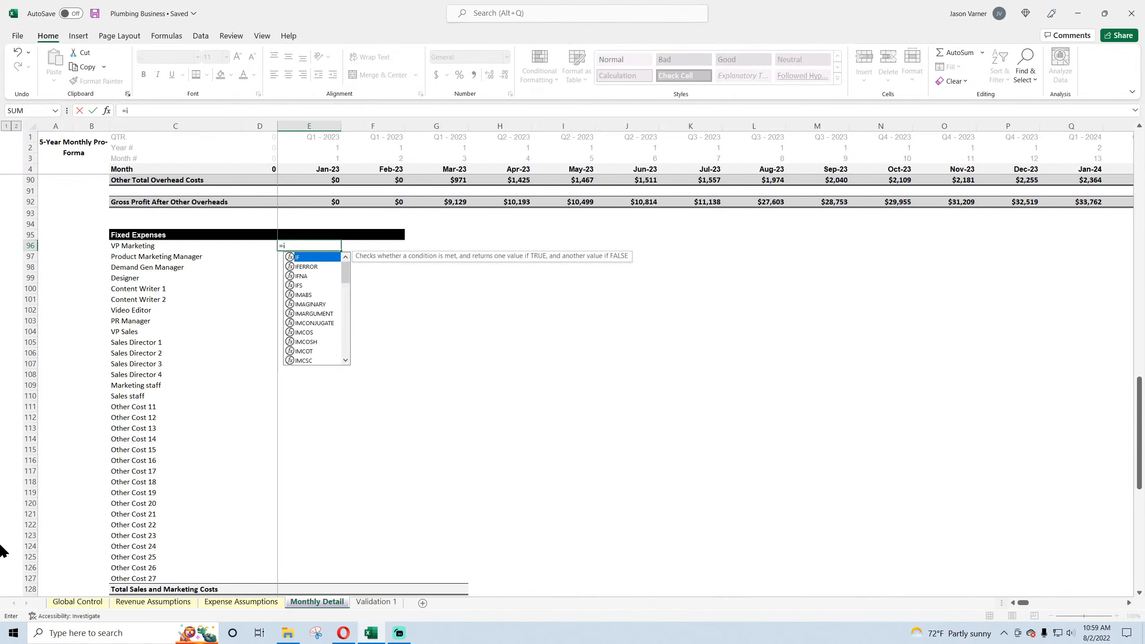
pyautogui.click(336, 171)
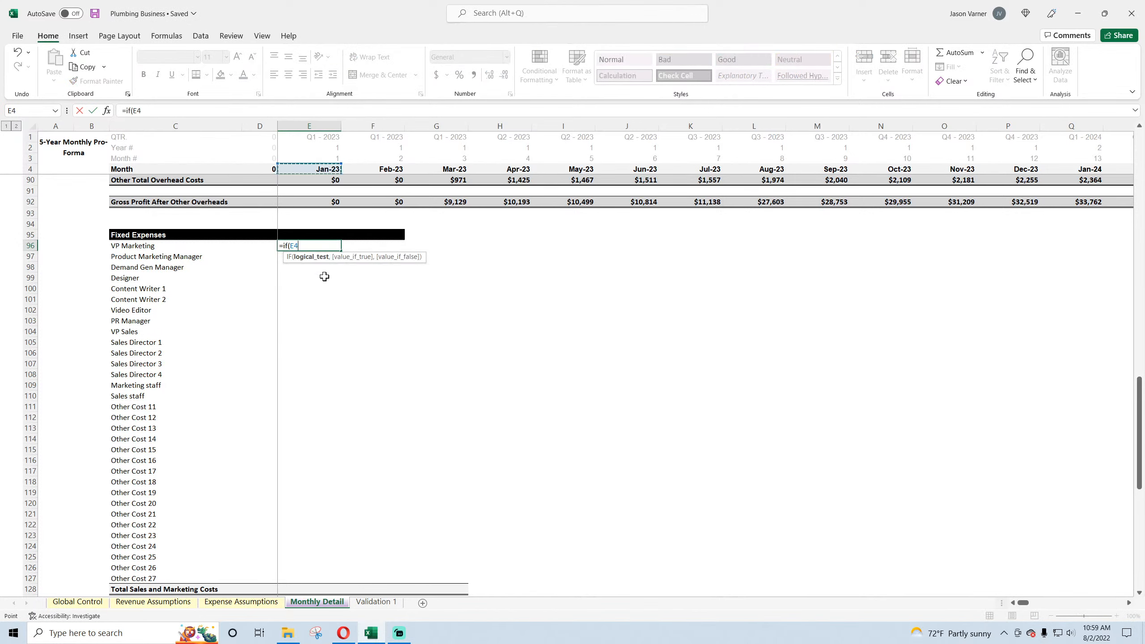
pyautogui.write('>')
pyautogui.click(77, 602)
pyautogui.click(297, 193)
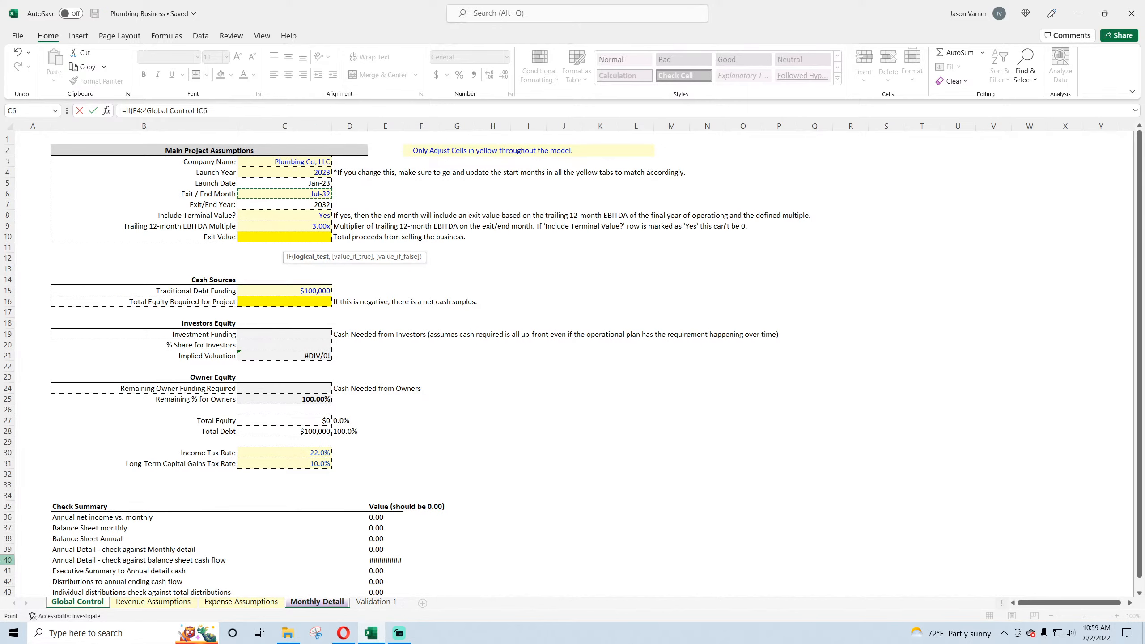
pyautogui.write(',0,if(')
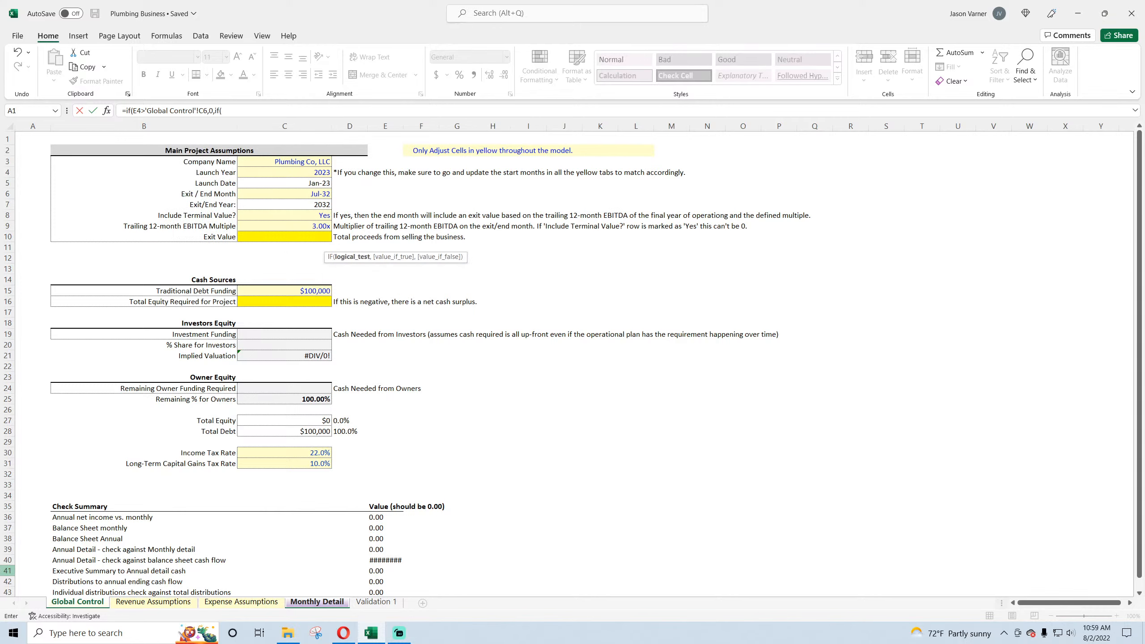
# - Add the start-month test to the E96 formula, returning 0 when E4<'Expense Assumptions'!D41
pyautogui.write('e4<')
pyautogui.click(241, 602)
pyautogui.scroll(15, 271, 451)
pyautogui.scroll(-7, 306, 340)
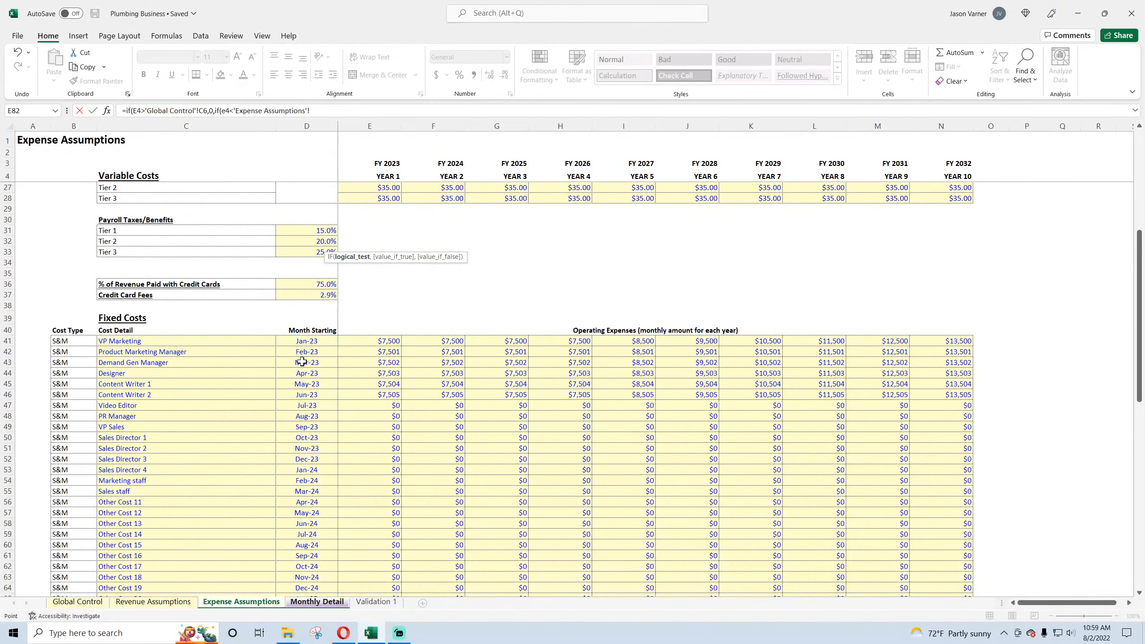
pyautogui.click(311, 340)
pyautogui.write(',0')
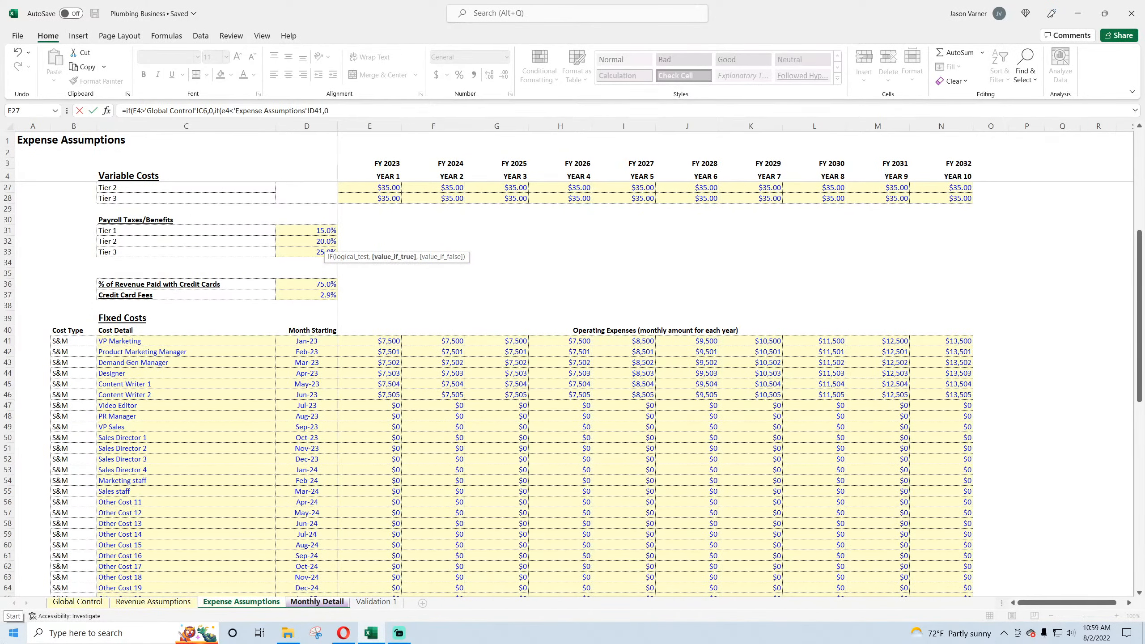
# - Complete the E96 formula with the yearly amount lookup INDEX('Expense Assumptions'!41:41,,MATCH(E2,'Expense Assumptions'!4:4,0))
pyautogui.write(',index(')
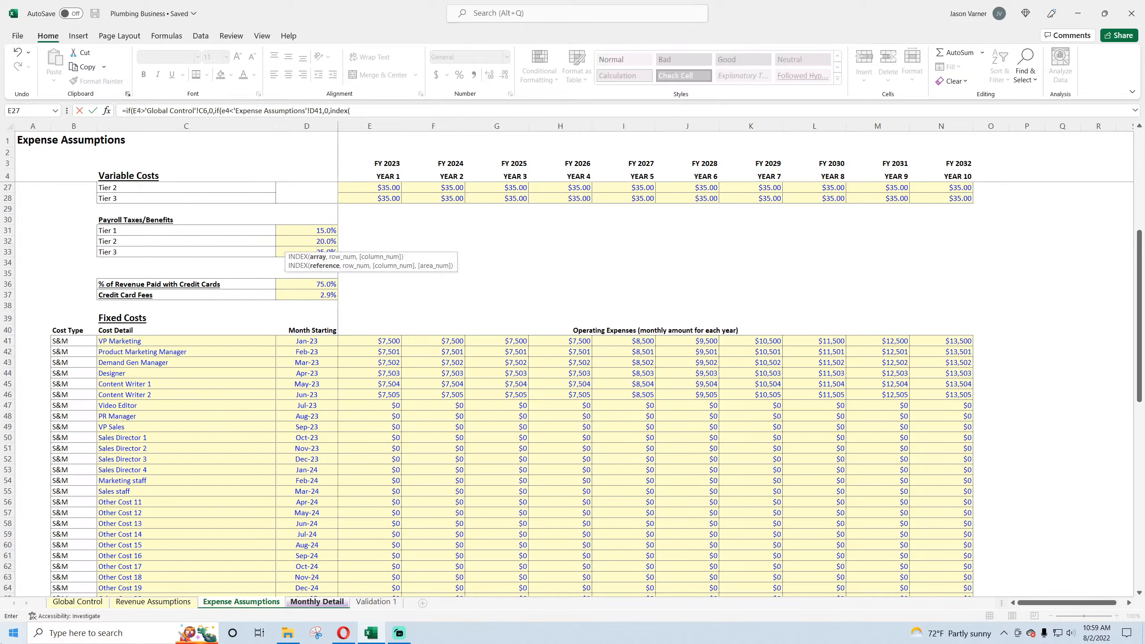
pyautogui.click(7, 341)
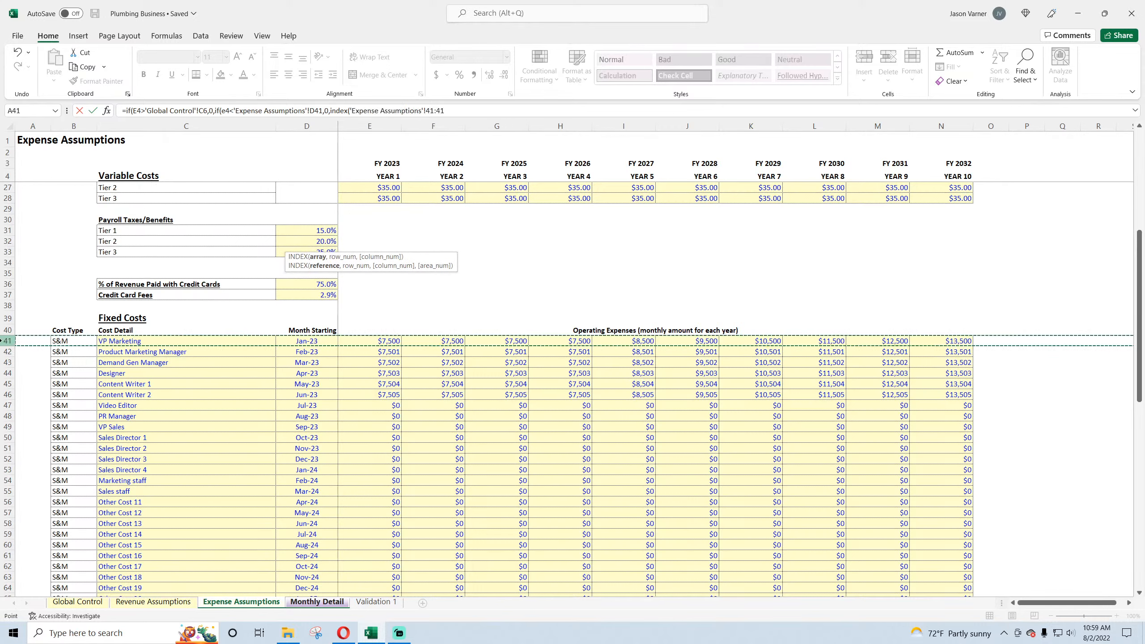
pyautogui.write(',,matc')
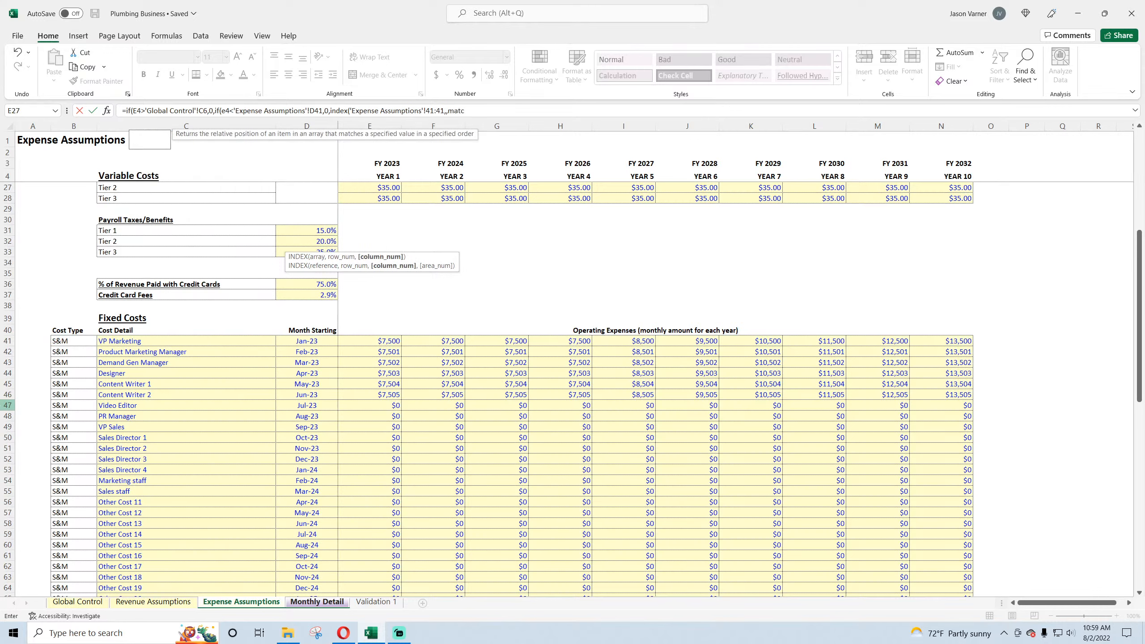
pyautogui.write('h(e2,')
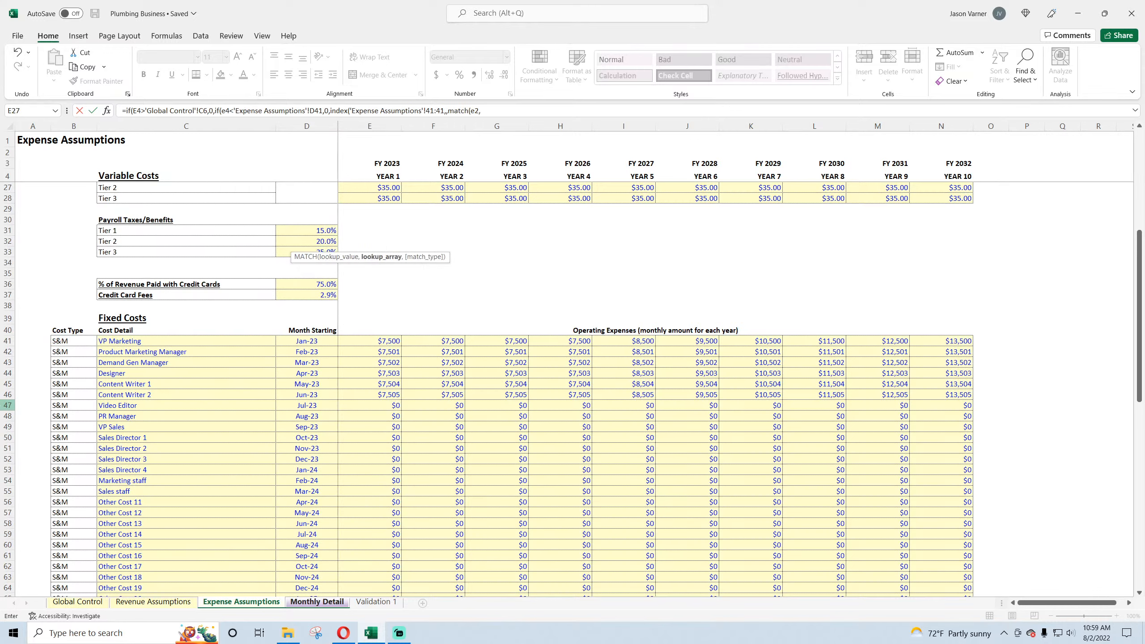
pyautogui.click(7, 176)
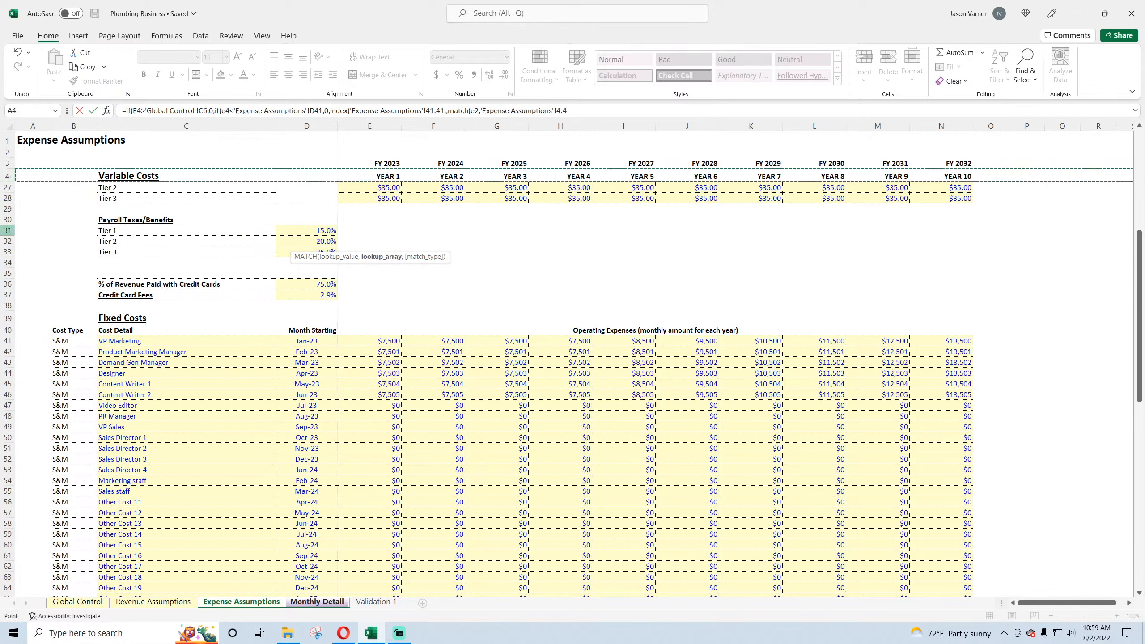
pyautogui.write(',0')
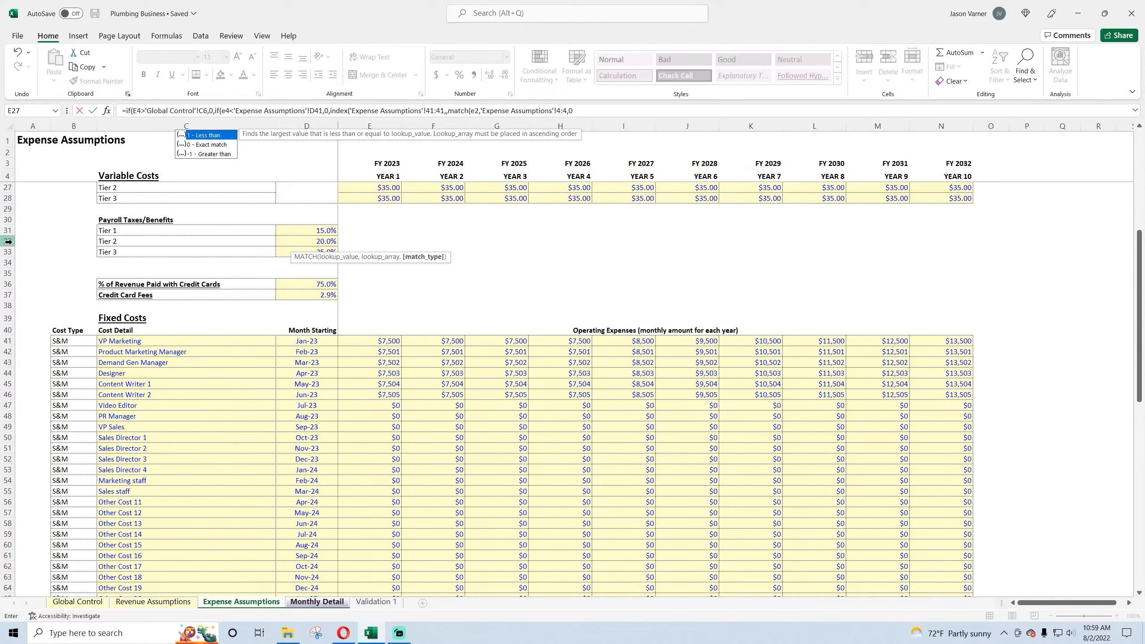
pyautogui.press('Return')
# - Format E96 as Currency with no decimal places
pyautogui.click(311, 243)
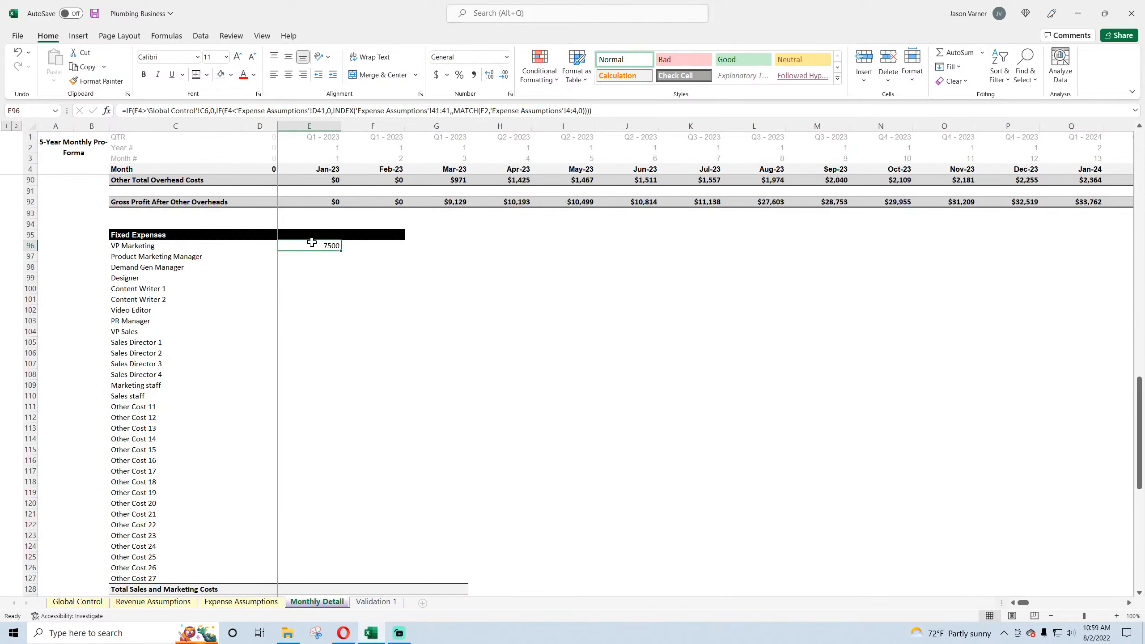
pyautogui.click(510, 94)
pyautogui.click(785, 183)
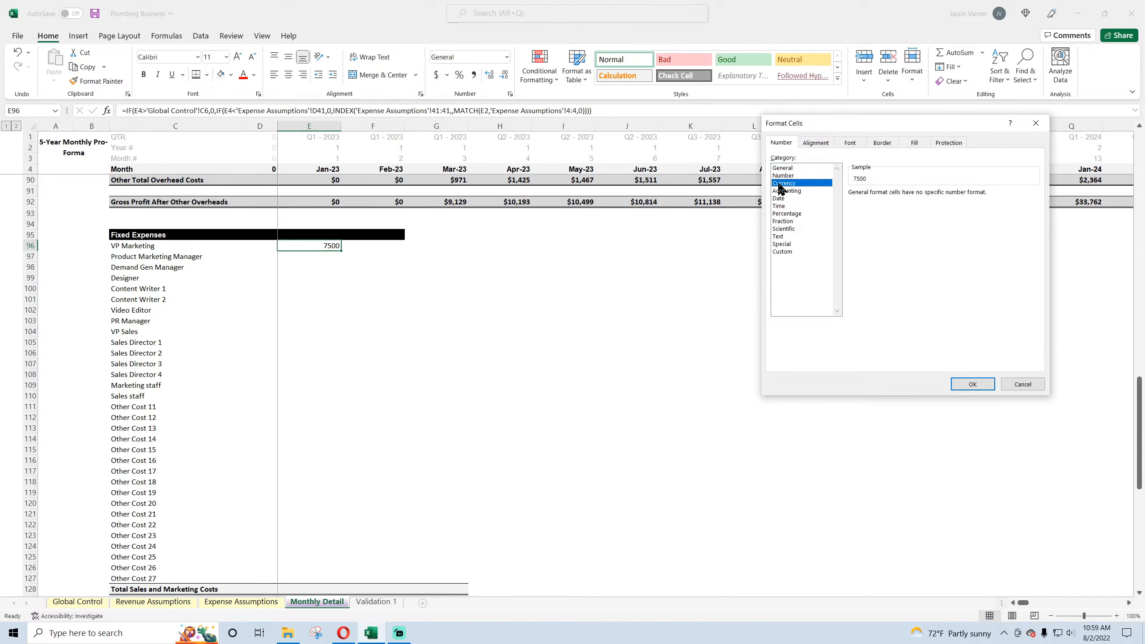
pyautogui.click(915, 195)
pyautogui.click(973, 384)
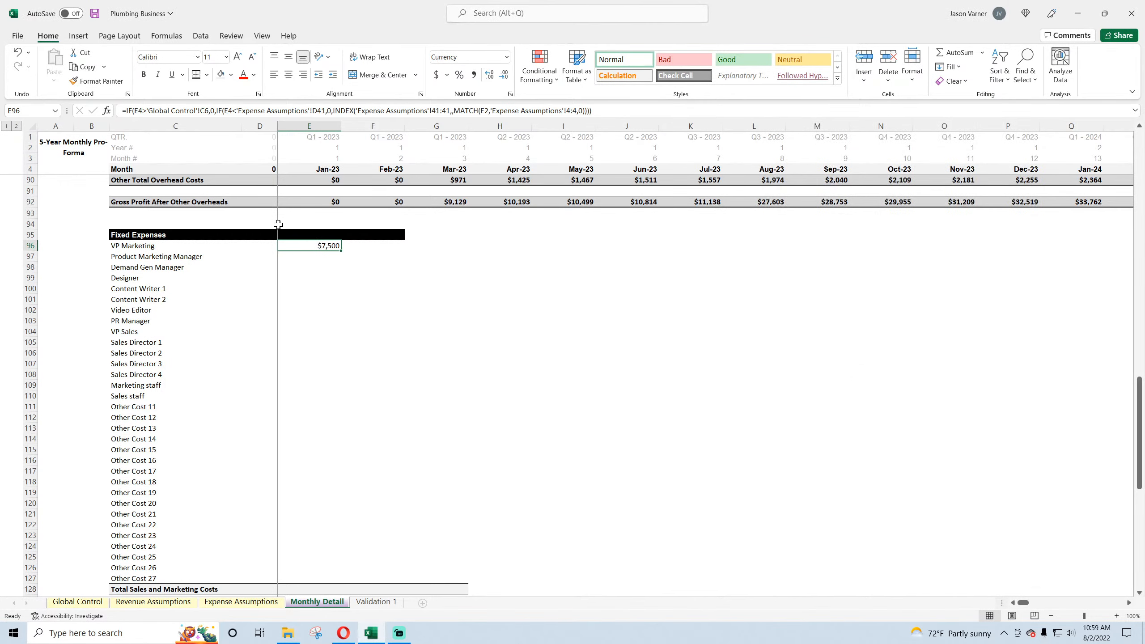
# - Anchor the end-date test in the E96 formula as E$4>'Global Control'!$C$6
pyautogui.click(139, 111)
pyautogui.write('$')
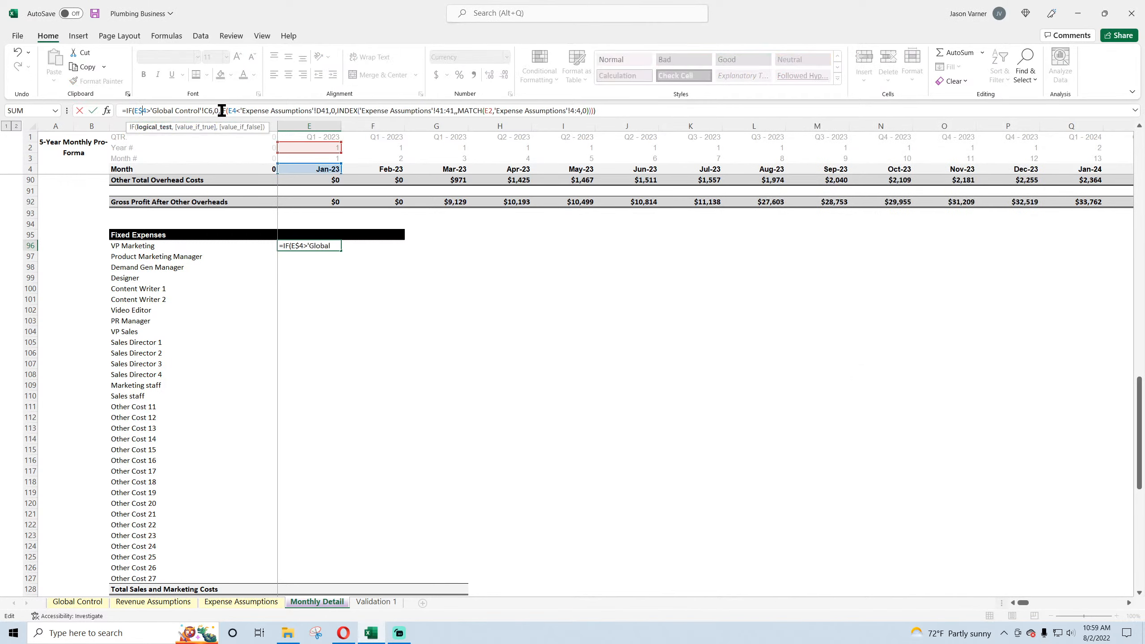
pyautogui.click(209, 111)
pyautogui.write('$')
pyautogui.press('Right')
pyautogui.write('$')
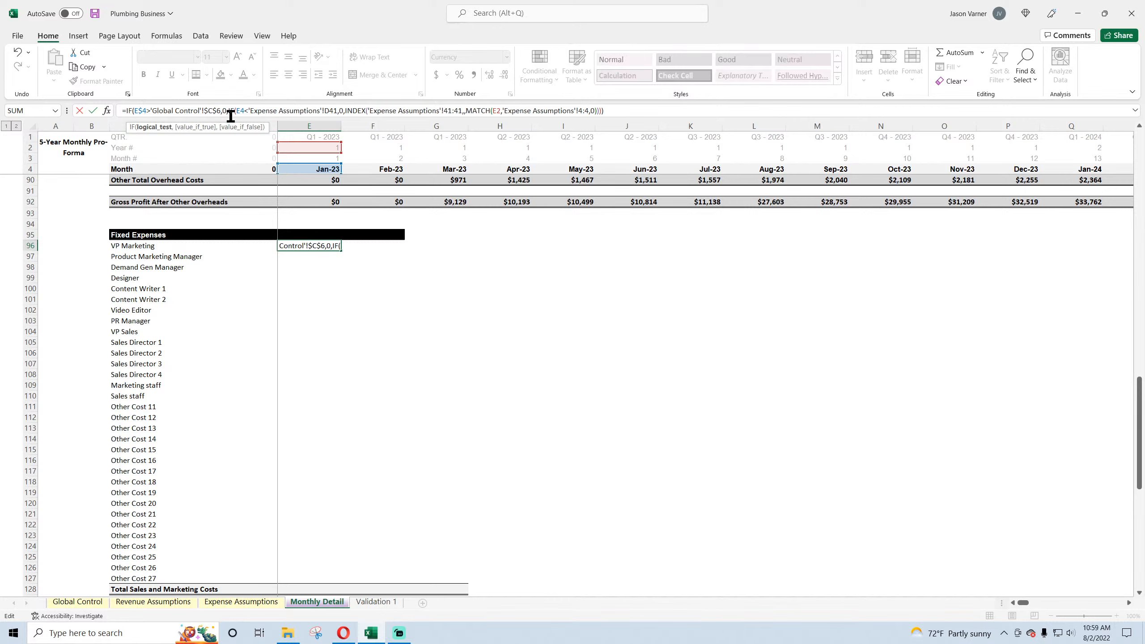
# - Anchor the start-month test in the E96 formula as E$4<'Expense Assumptions'!$D41
pyautogui.click(239, 110)
pyautogui.write('$')
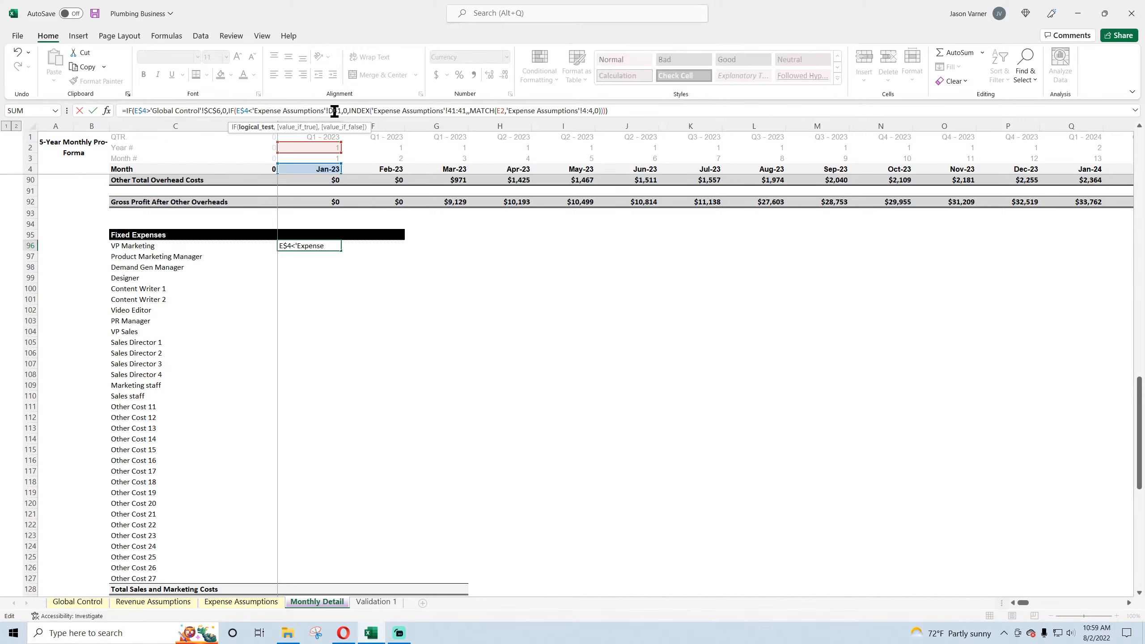
pyautogui.click(329, 111)
pyautogui.write('$')
# - Anchor the E96 formula's MATCH references as E$2 and 'Expense Assumptions'!$4:$4, leaving the INDEX row 41:41 relative
pyautogui.click(452, 110)
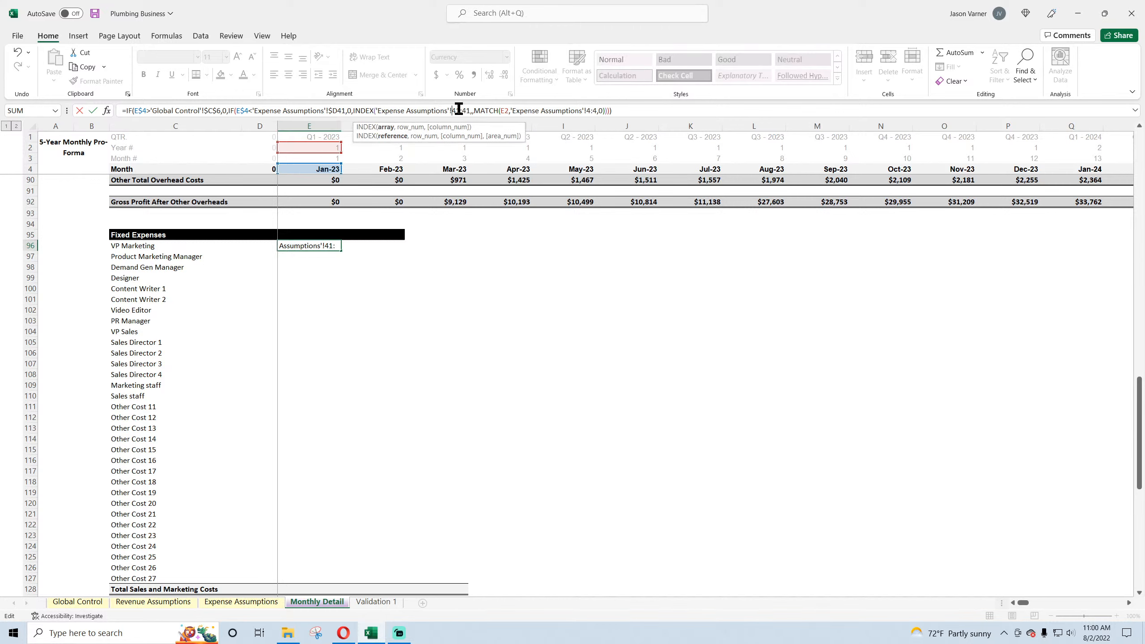
pyautogui.click(505, 110)
pyautogui.write('$')
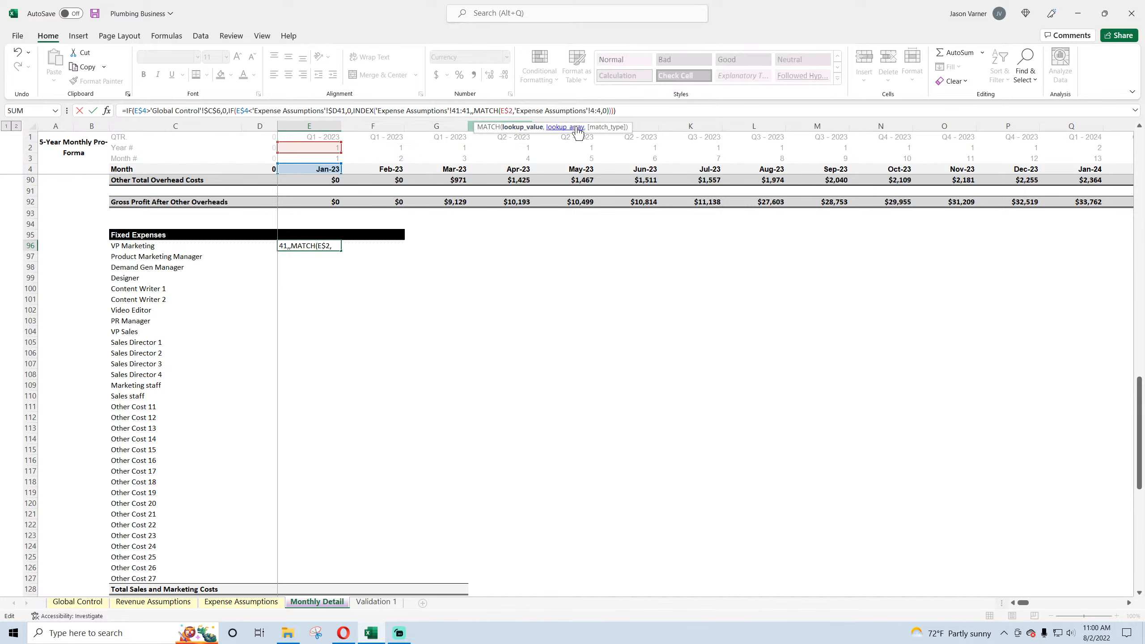
pyautogui.click(590, 111)
pyautogui.write('$')
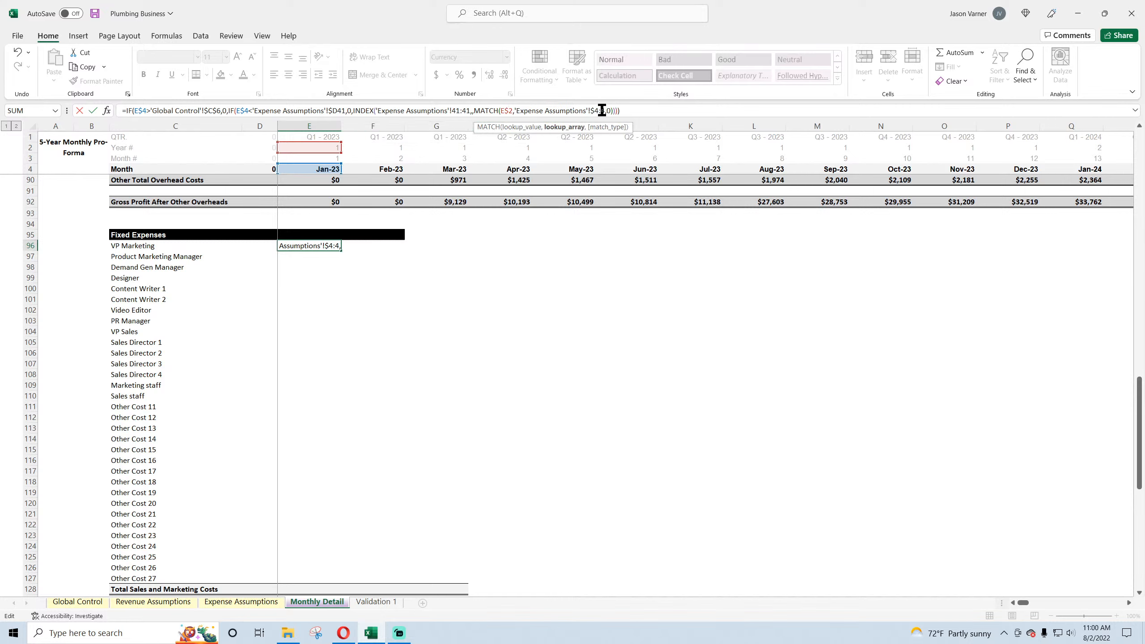
pyautogui.click(600, 111)
pyautogui.write('$')
pyautogui.press('Return')
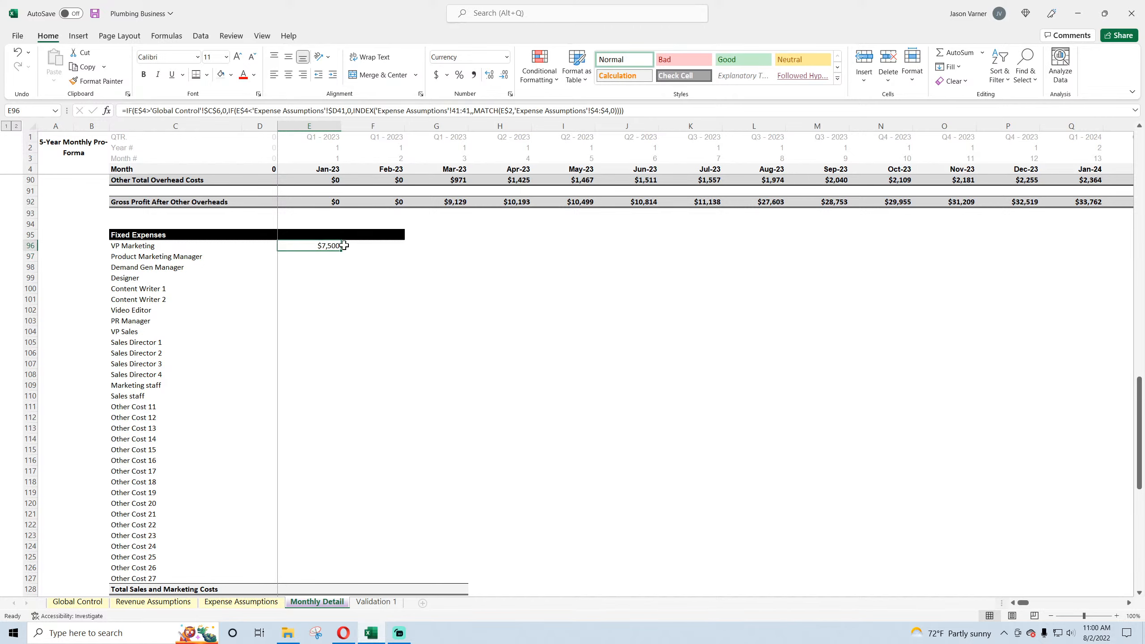
# - Fill the E96 formula across to Oct-23 in column N and down to Other G&A 18 in row 160
pyautogui.moveTo(344, 249); pyautogui.dragTo(940, 496)
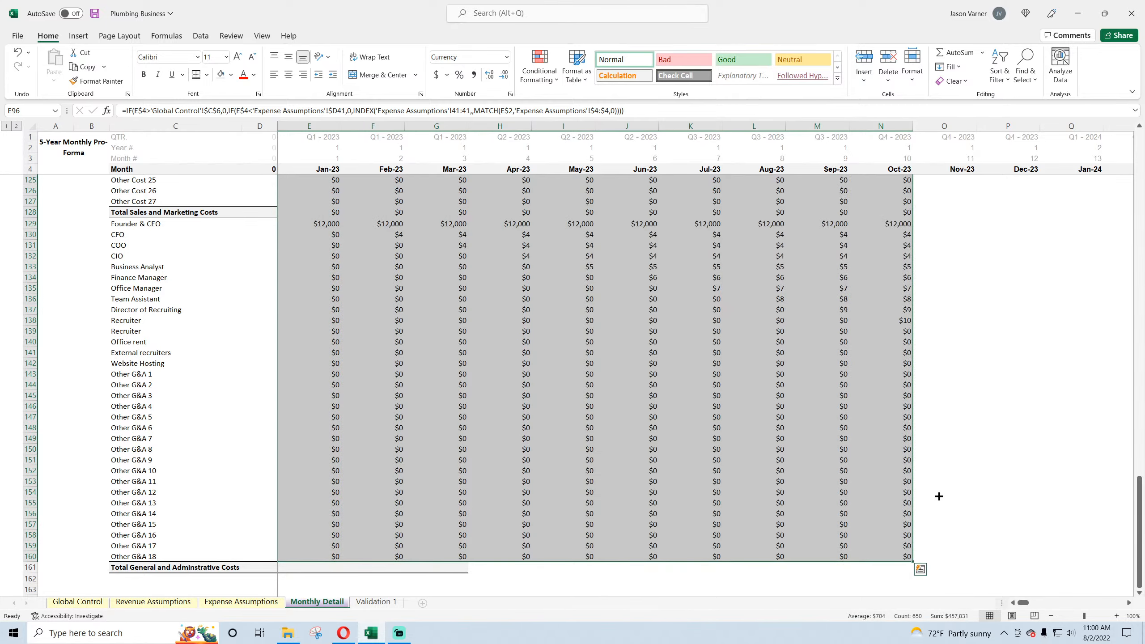
pyautogui.scroll(15, 489, 328)
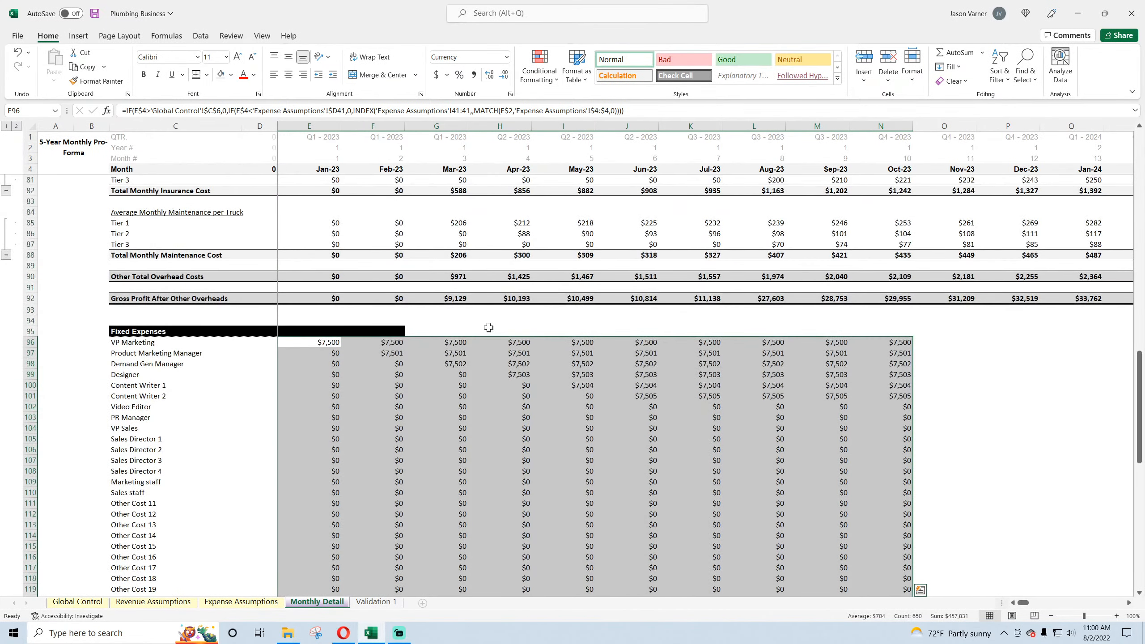
pyautogui.click(403, 333)
# - Replace the Jan-23 Total Sales and Marketing Costs cell E128 with =SUM(E96:E127)
pyautogui.scroll(-11, 352, 342)
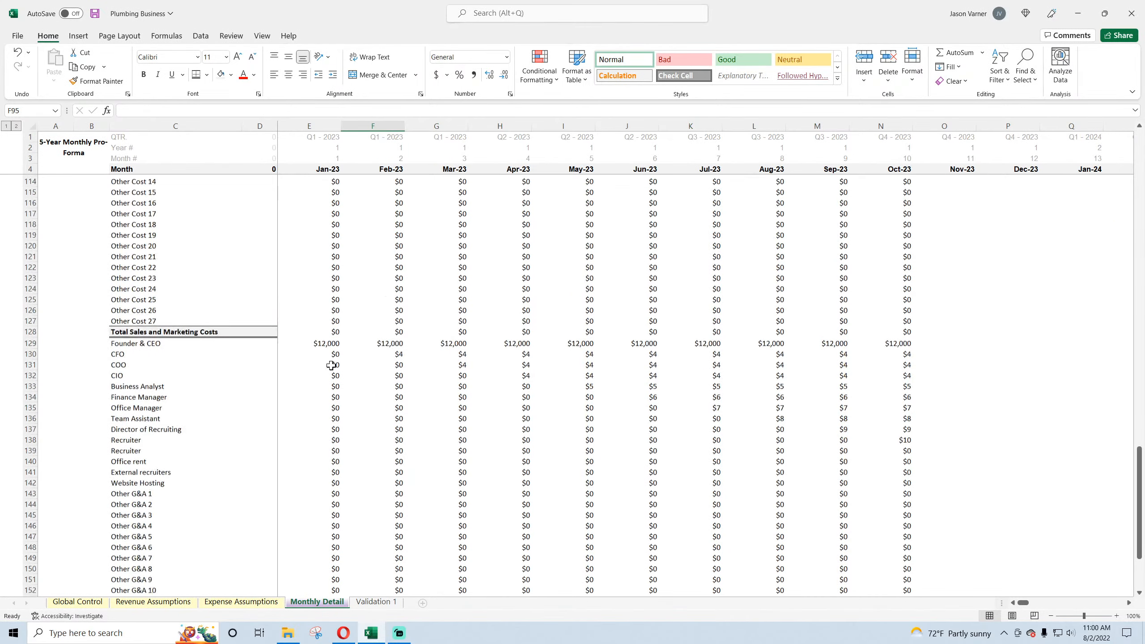
pyautogui.click(281, 332)
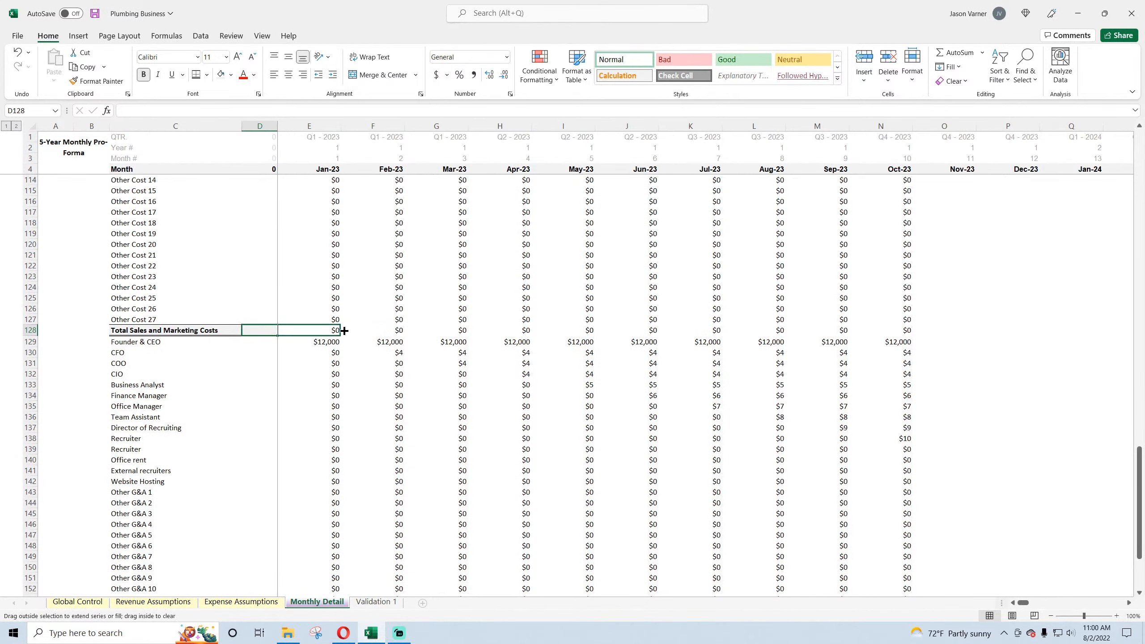
pyautogui.click(950, 52)
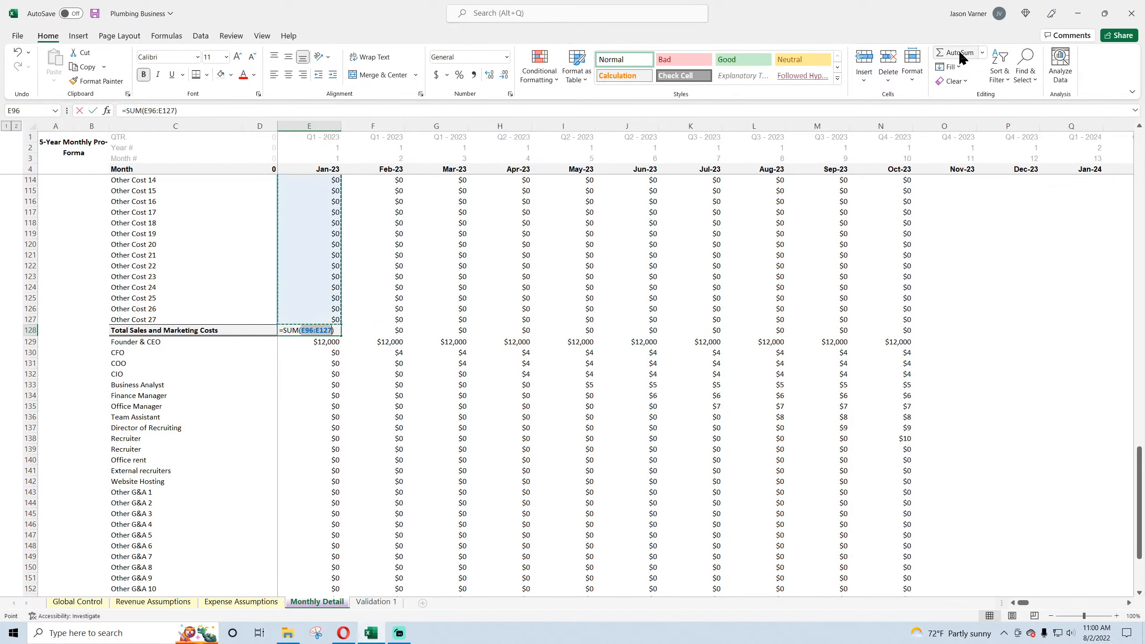
pyautogui.scroll(4, 526, 212)
pyautogui.scroll(4, 527, 212)
pyautogui.press('Return')
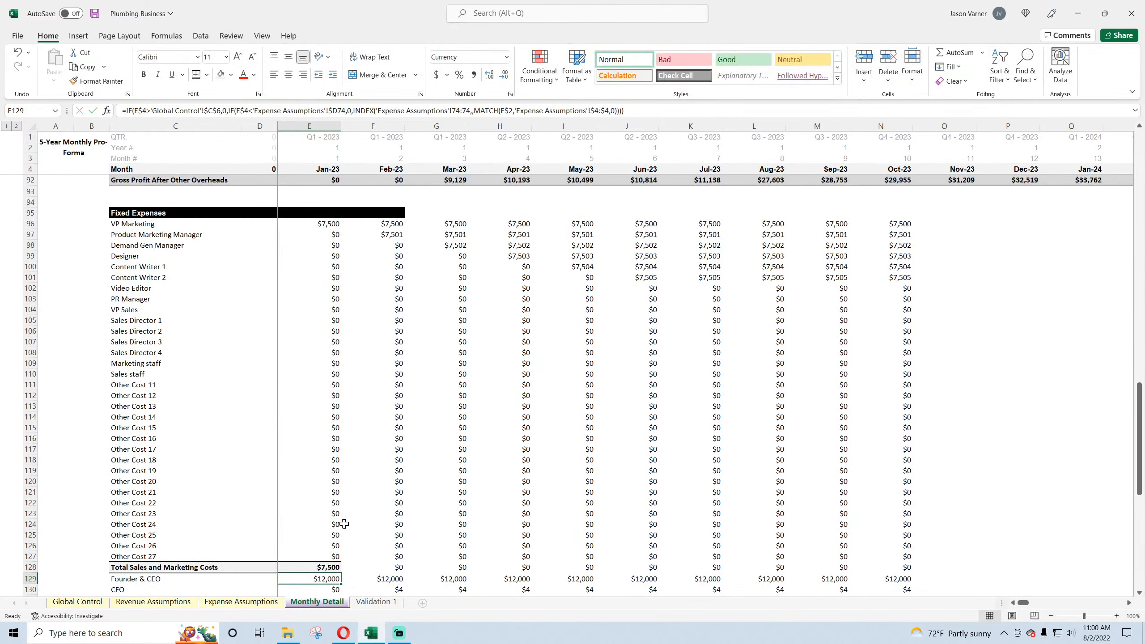
pyautogui.scroll(-7, 327, 452)
pyautogui.click(324, 331)
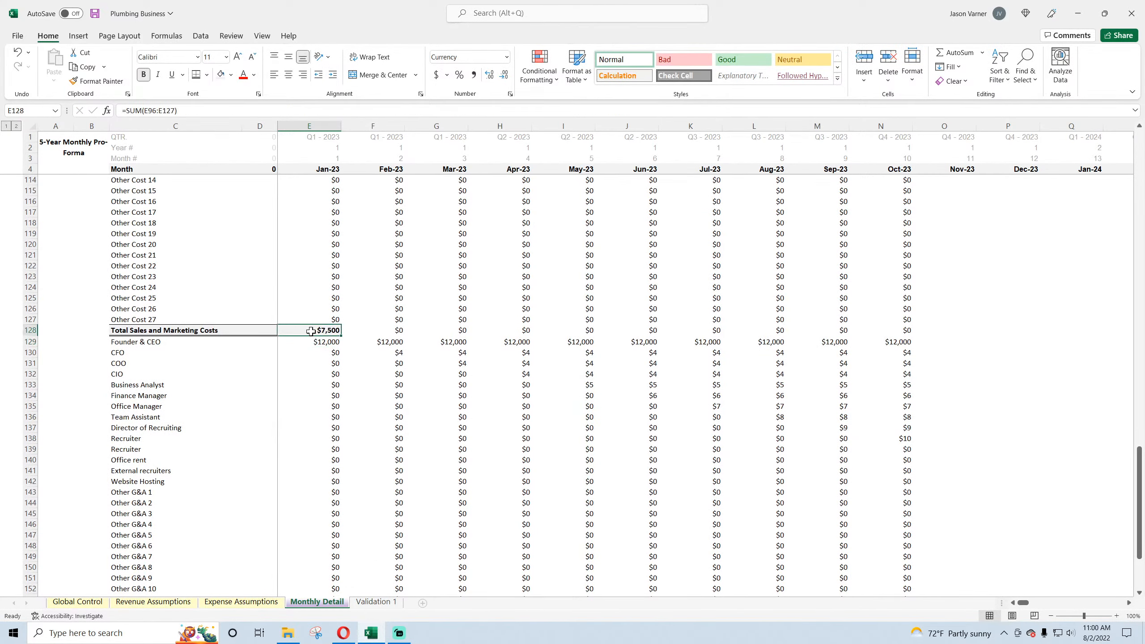
# - Add the Jan-23 Total General and Administrative Costs in E161 as =SUM(E129:E160)
pyautogui.scroll(-7, 338, 336)
pyautogui.click(308, 448)
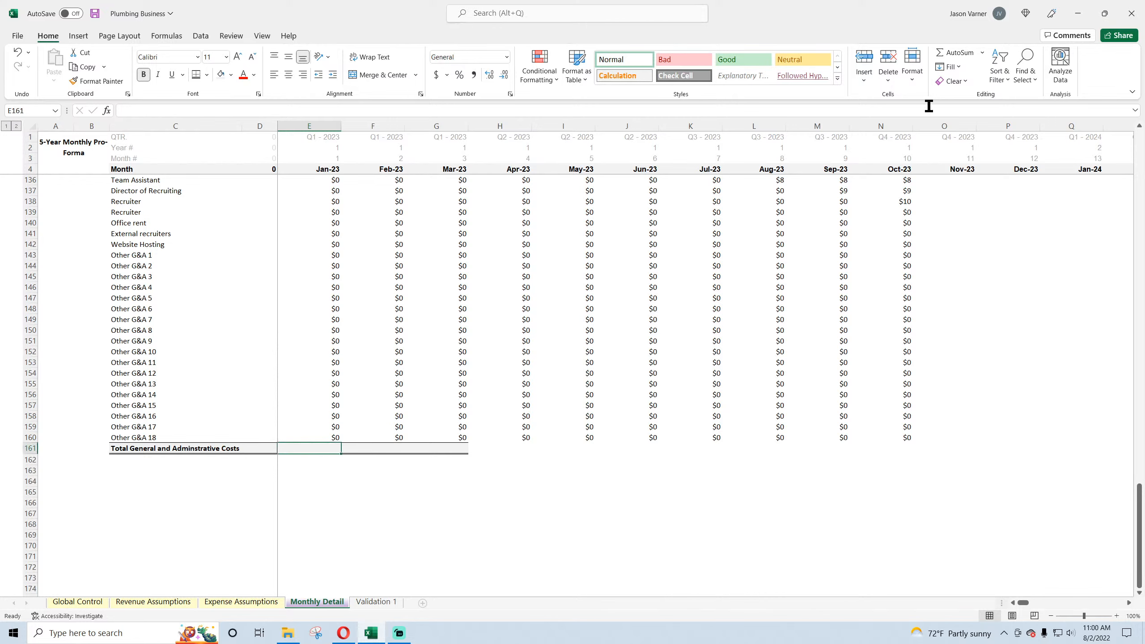
pyautogui.click(945, 53)
pyautogui.scroll(7, 591, 351)
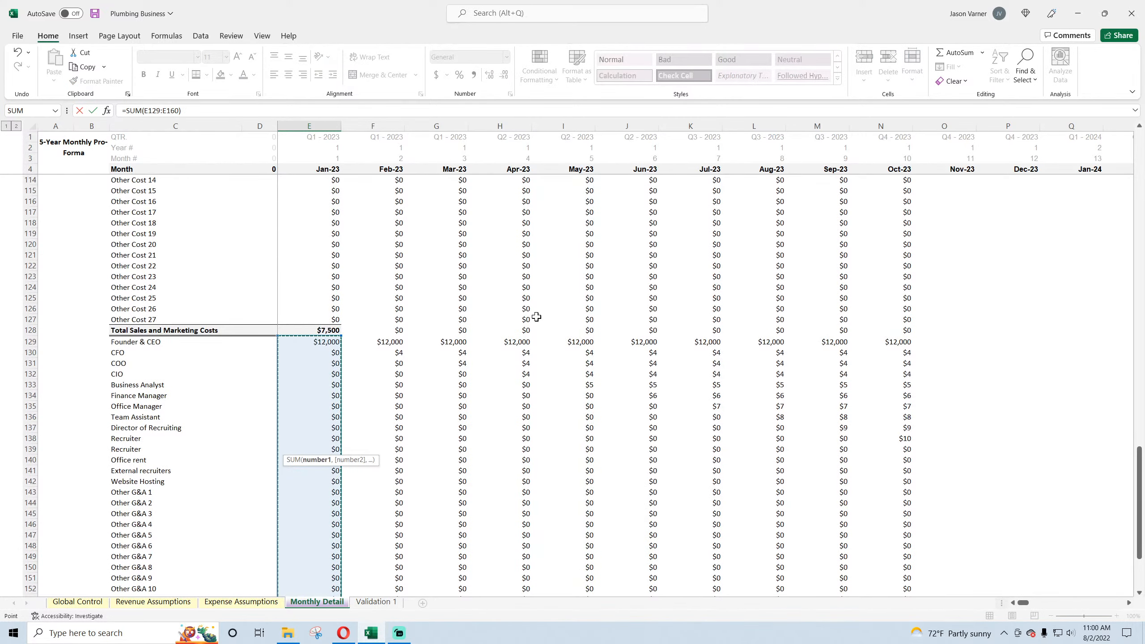
pyautogui.press('Return')
# - Insert a row above Founder & CEO at row 129 and clear its inherited formatting
pyautogui.rightClick(43, 234)
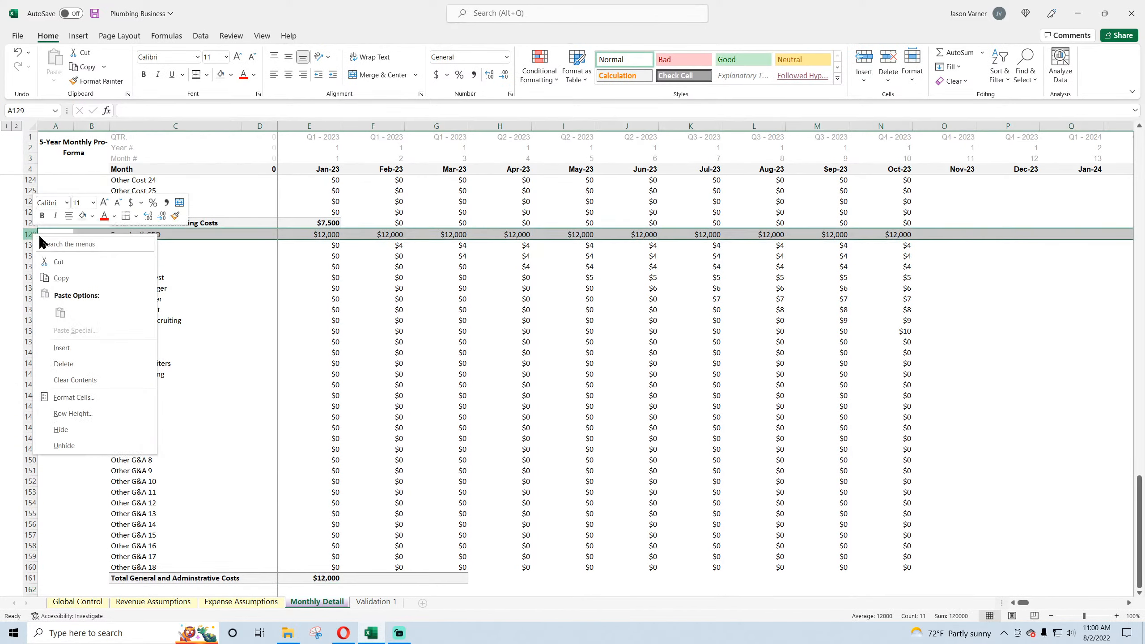
pyautogui.click(61, 349)
pyautogui.click(63, 310)
pyautogui.click(27, 235)
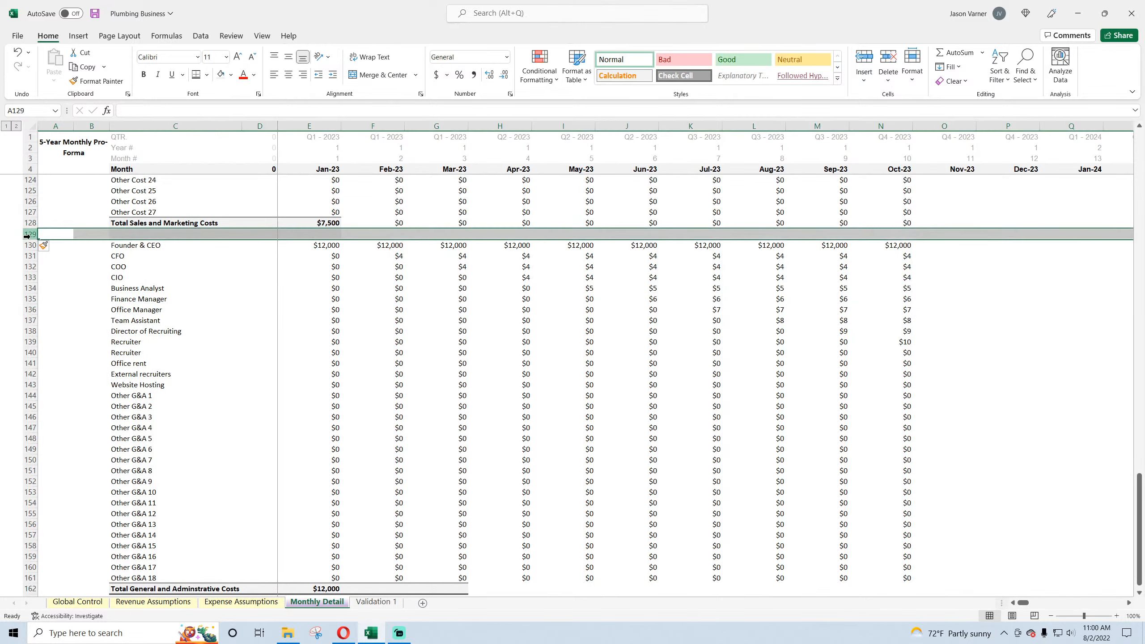
pyautogui.click(951, 82)
pyautogui.click(957, 99)
pyautogui.click(992, 353)
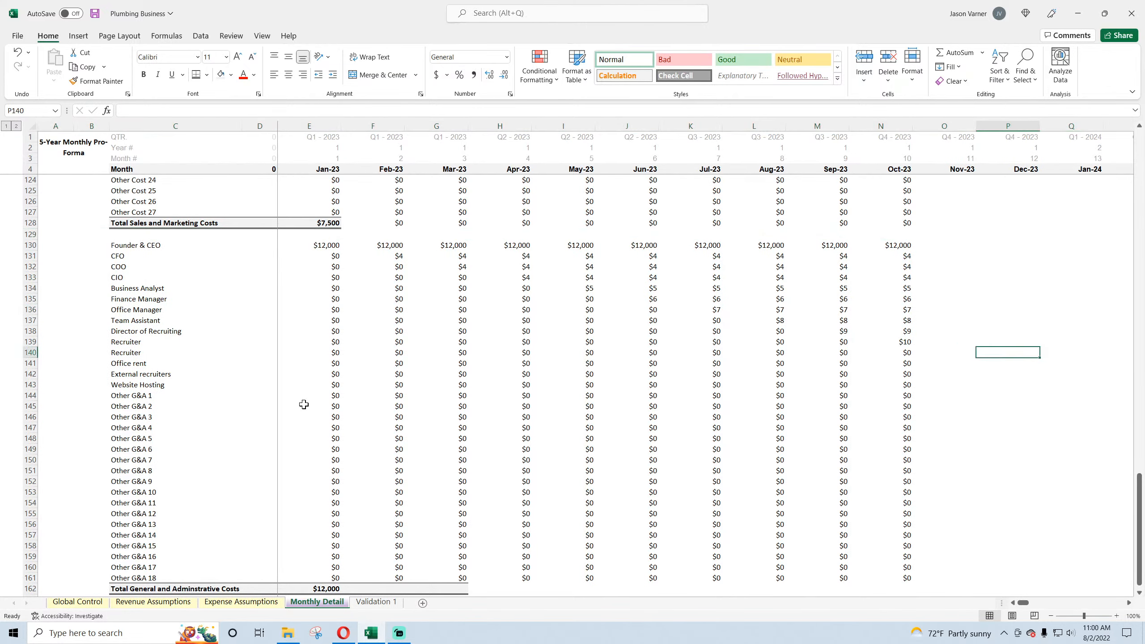
pyautogui.scroll(-3, 304, 405)
pyautogui.scroll(-1, 304, 405)
pyautogui.scroll(7, 290, 407)
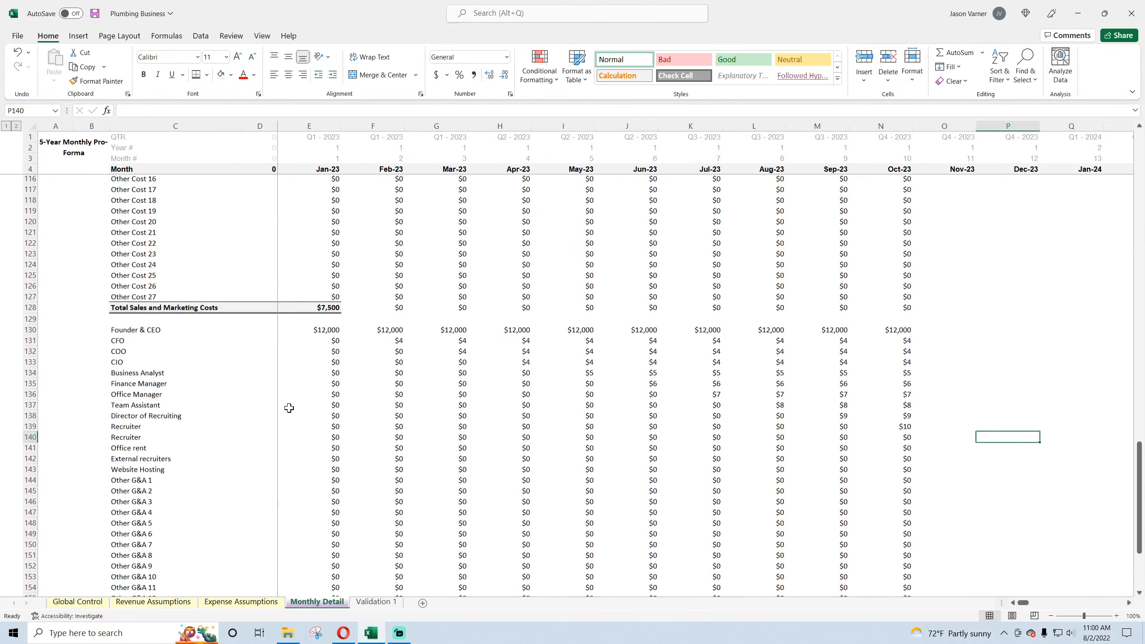
# - Enter the heading G&A in C129 above Founder & CEO and underline it
pyautogui.click(113, 353)
pyautogui.write('G&')
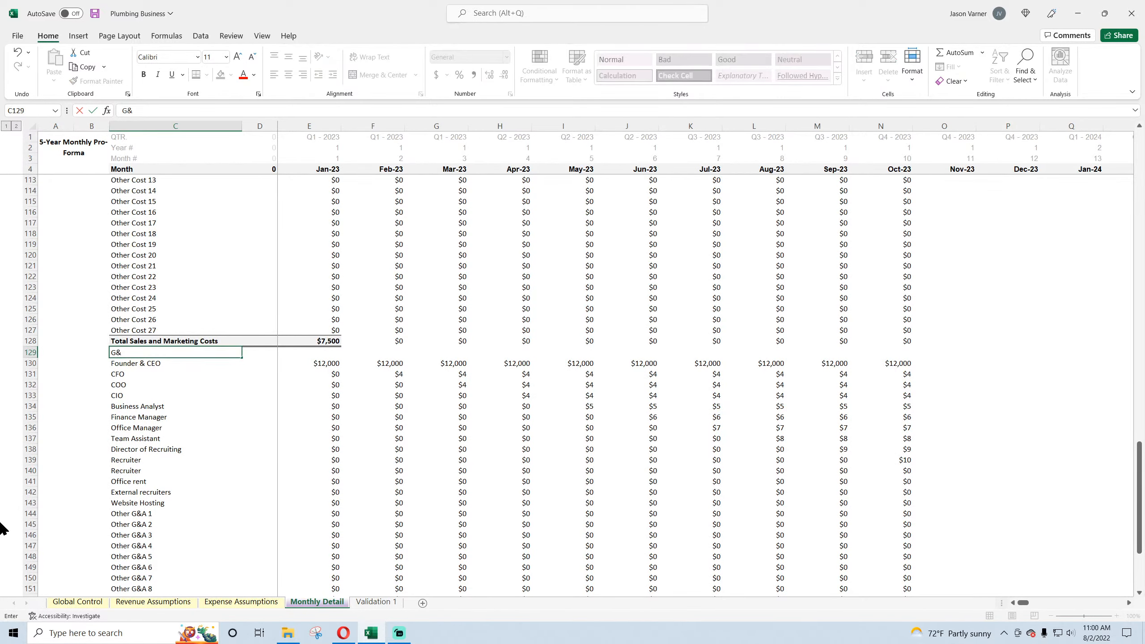
pyautogui.write('A')
pyautogui.press('Return')
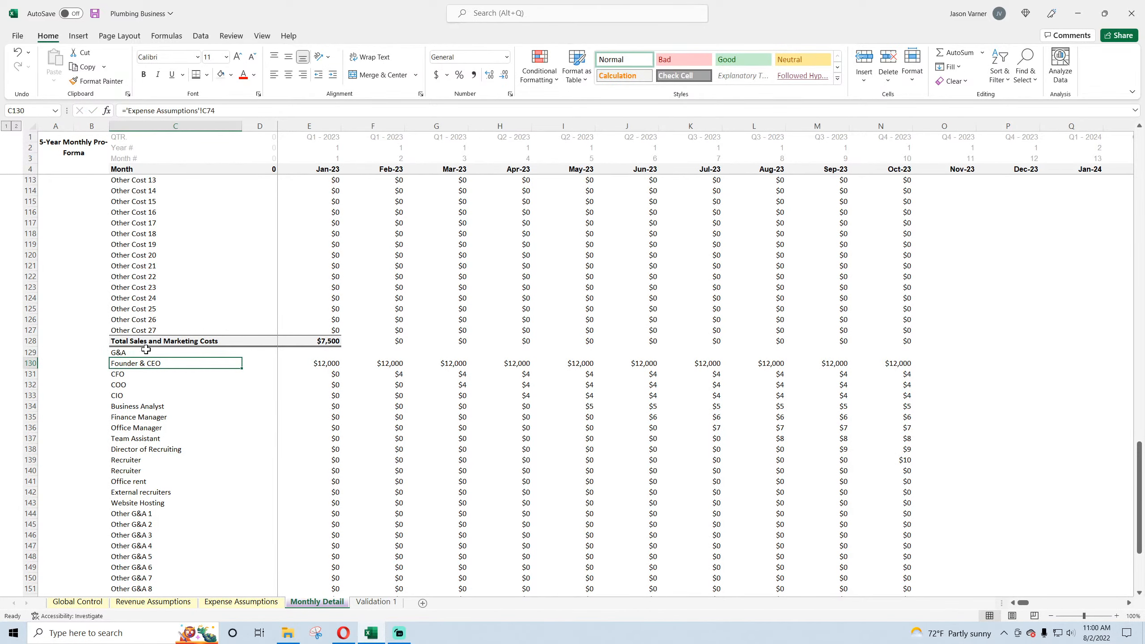
pyautogui.click(146, 351)
pyautogui.click(171, 75)
# - Insert a row above VP Marketing at row 96 and remove its inherited black fill
pyautogui.scroll(7, 230, 281)
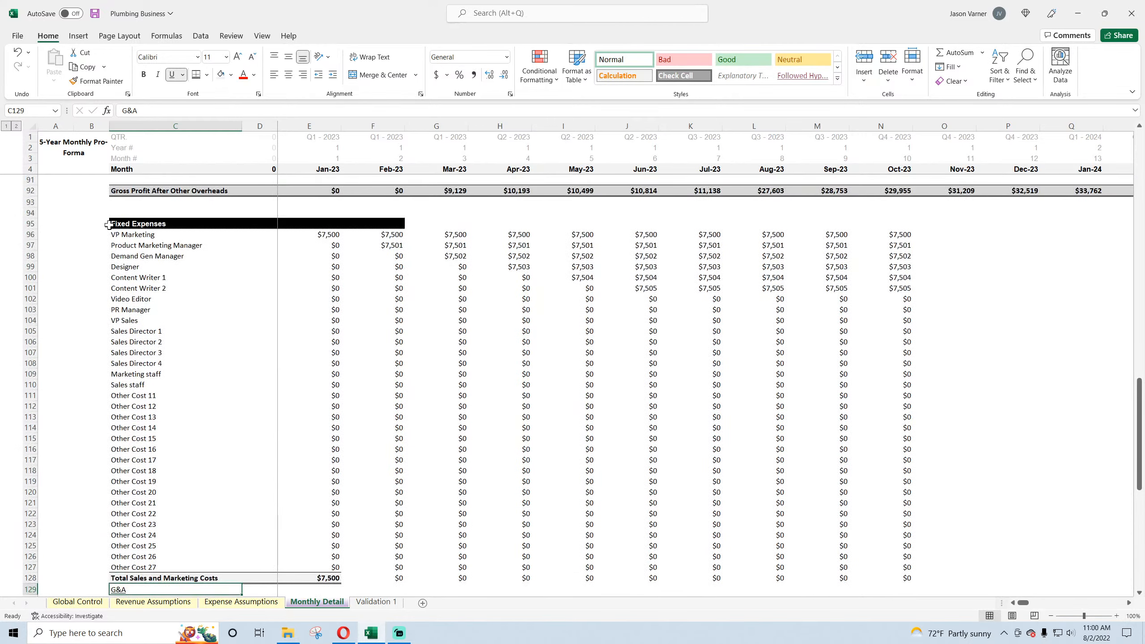
pyautogui.rightClick(30, 234)
pyautogui.click(63, 351)
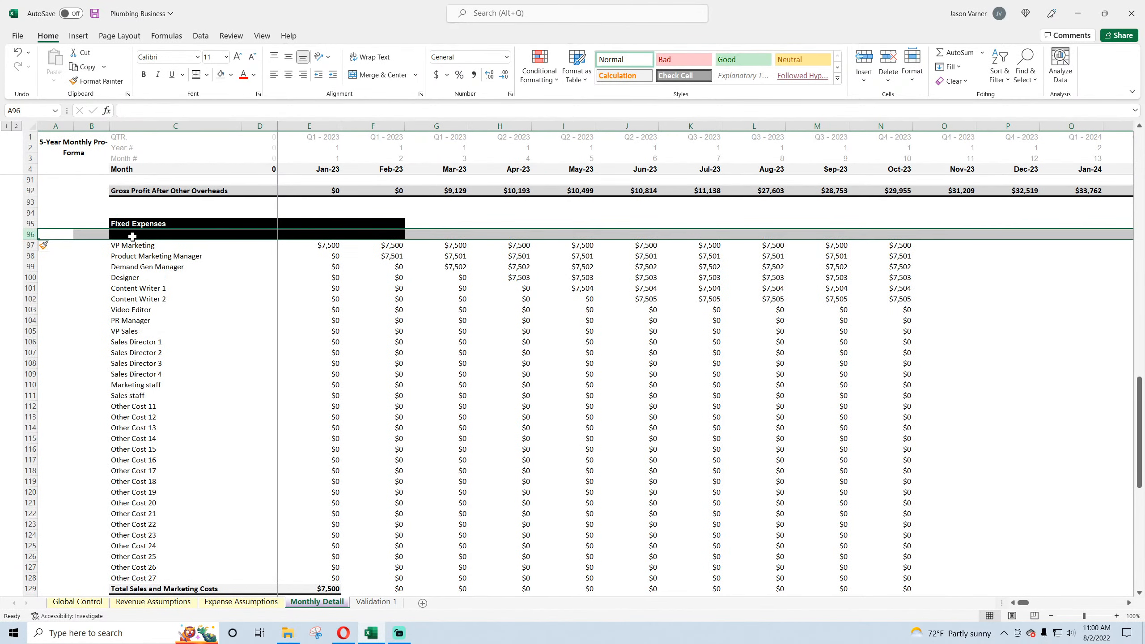
pyautogui.click(103, 235)
pyautogui.moveTo(110, 240); pyautogui.dragTo(500, 244)
# - Enter the heading S&M in C96 above VP Marketing and make it bold and underlined
pyautogui.click(141, 234)
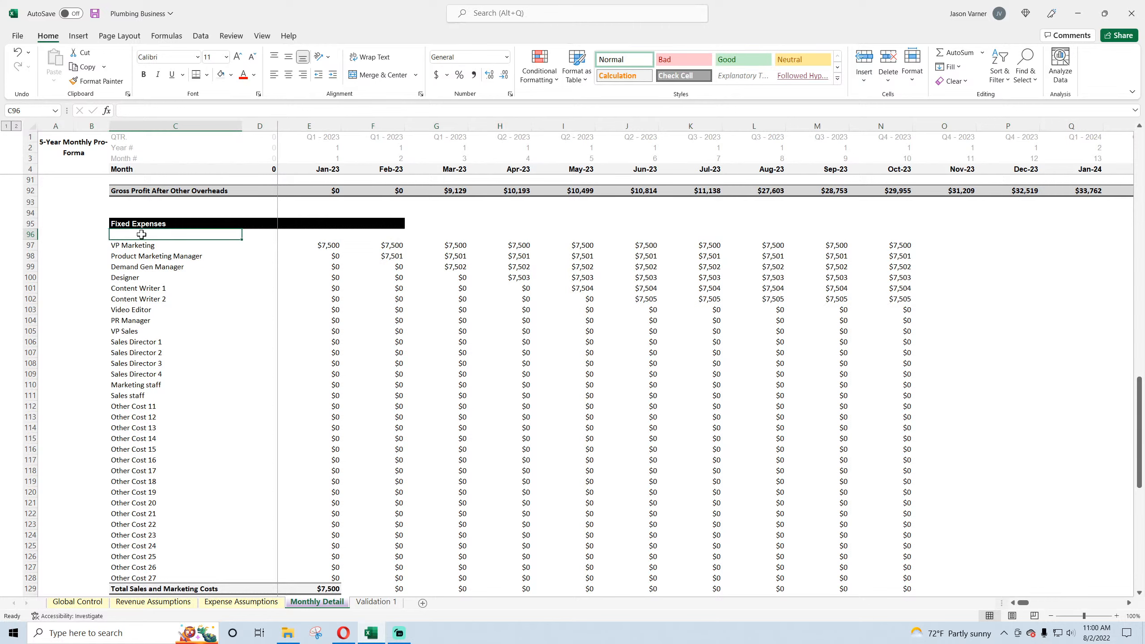
pyautogui.write('S&M')
pyautogui.press('Return')
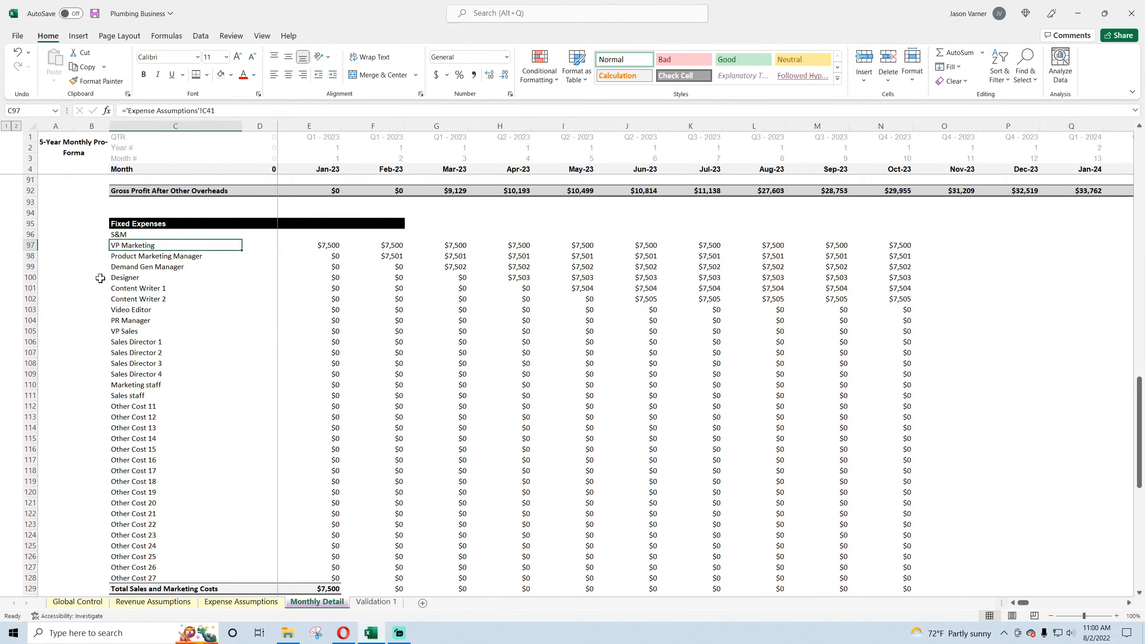
pyautogui.press('Up')
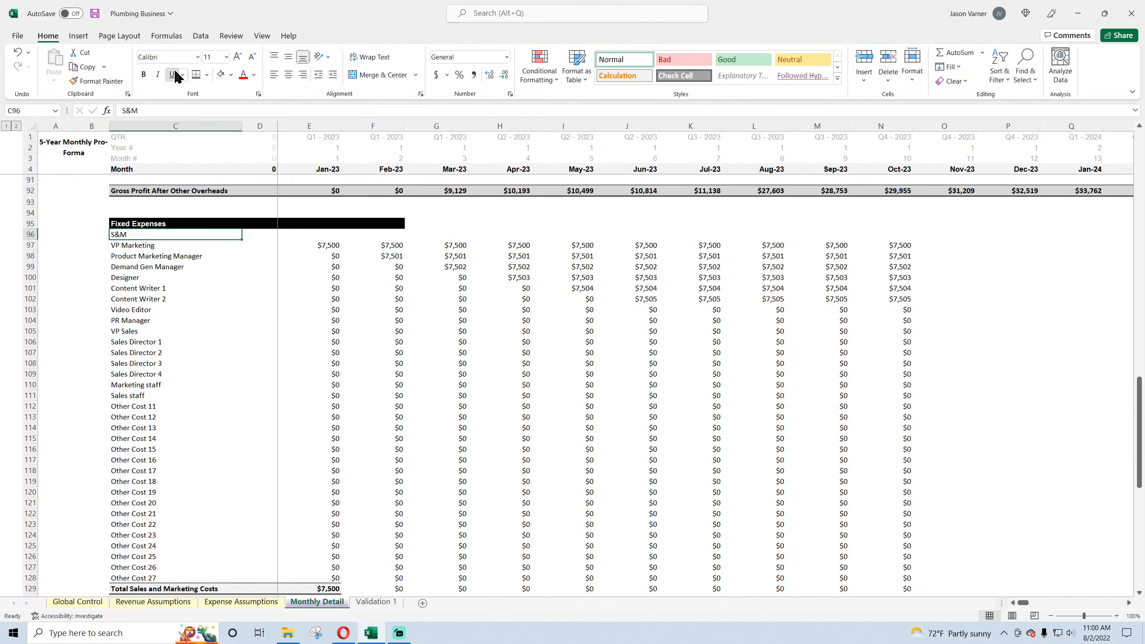
pyautogui.click(175, 77)
pyautogui.click(128, 309)
# - Make the G&A heading in C130 bold
pyautogui.scroll(-11, 128, 310)
pyautogui.click(127, 247)
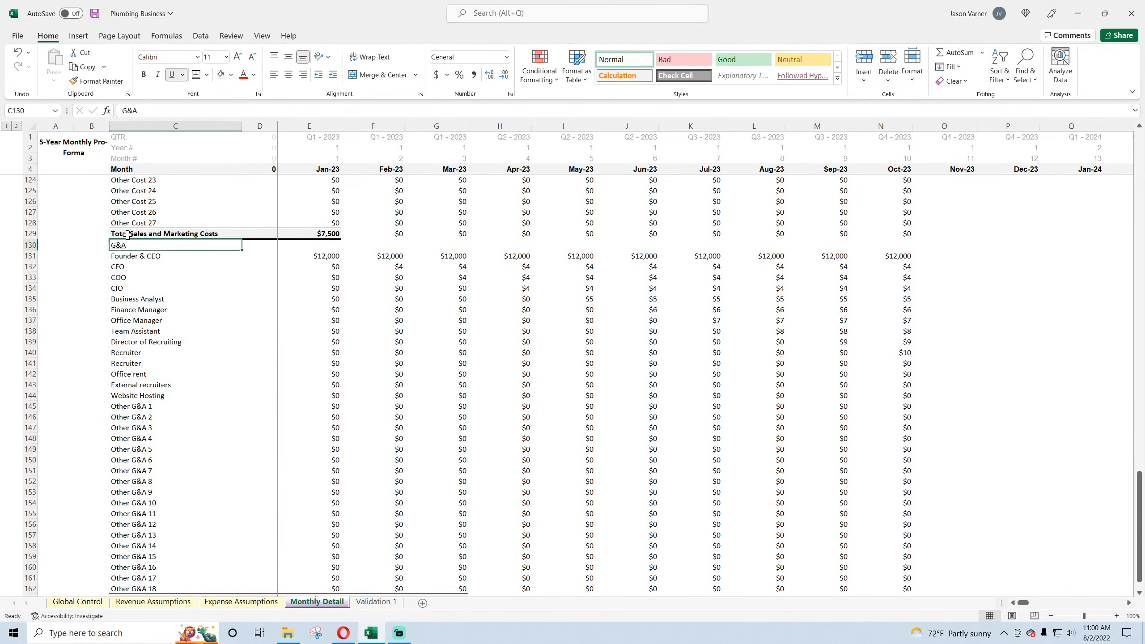
pyautogui.click(143, 74)
pyautogui.click(57, 278)
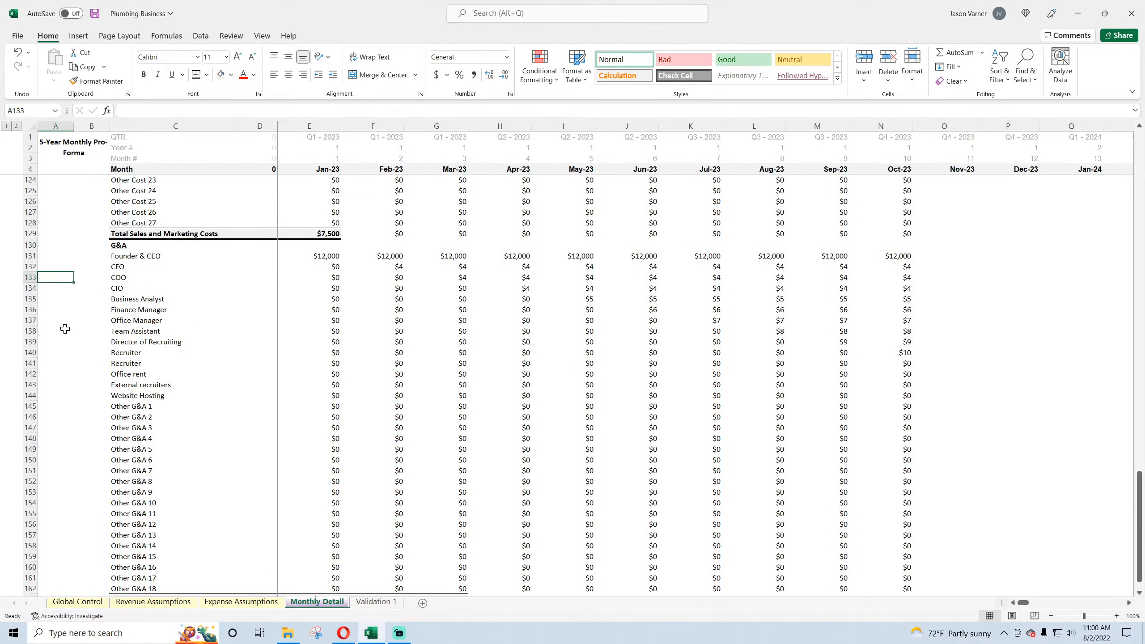
# - Insert a blank row above the G&A heading at row 130 and clear its inherited total-row formatting
pyautogui.rightClick(34, 247)
pyautogui.click(61, 357)
pyautogui.click(61, 362)
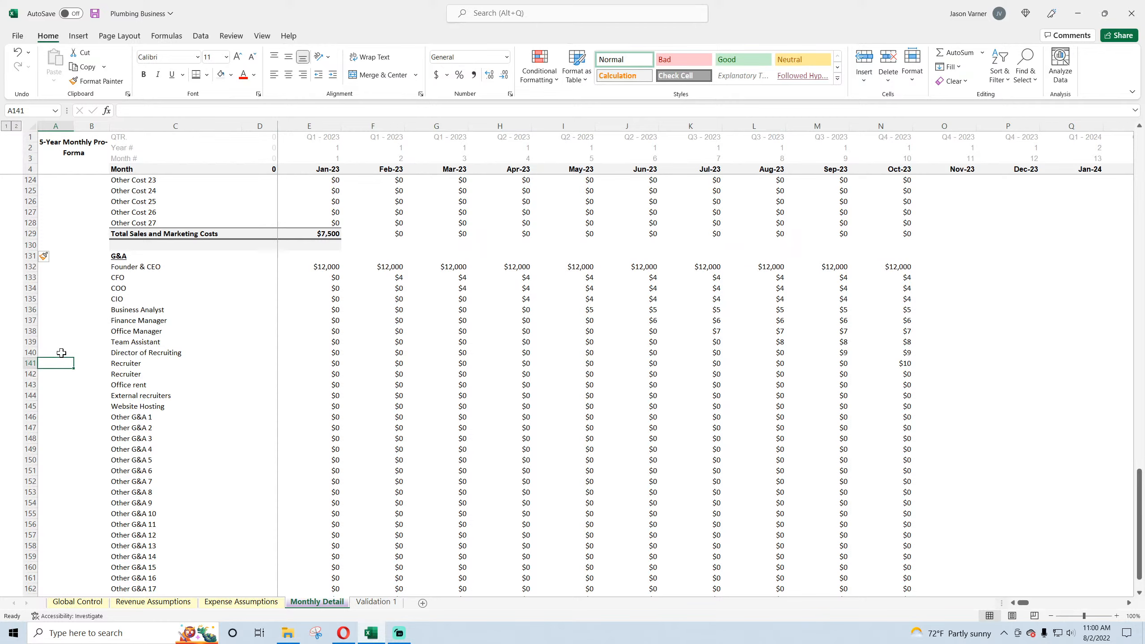
pyautogui.click(99, 245)
pyautogui.moveTo(109, 251); pyautogui.dragTo(440, 249)
pyautogui.click(147, 375)
# - Group the S&M expense rows 97 to 128, from VP Marketing through Other Cost 27
pyautogui.scroll(11, 144, 378)
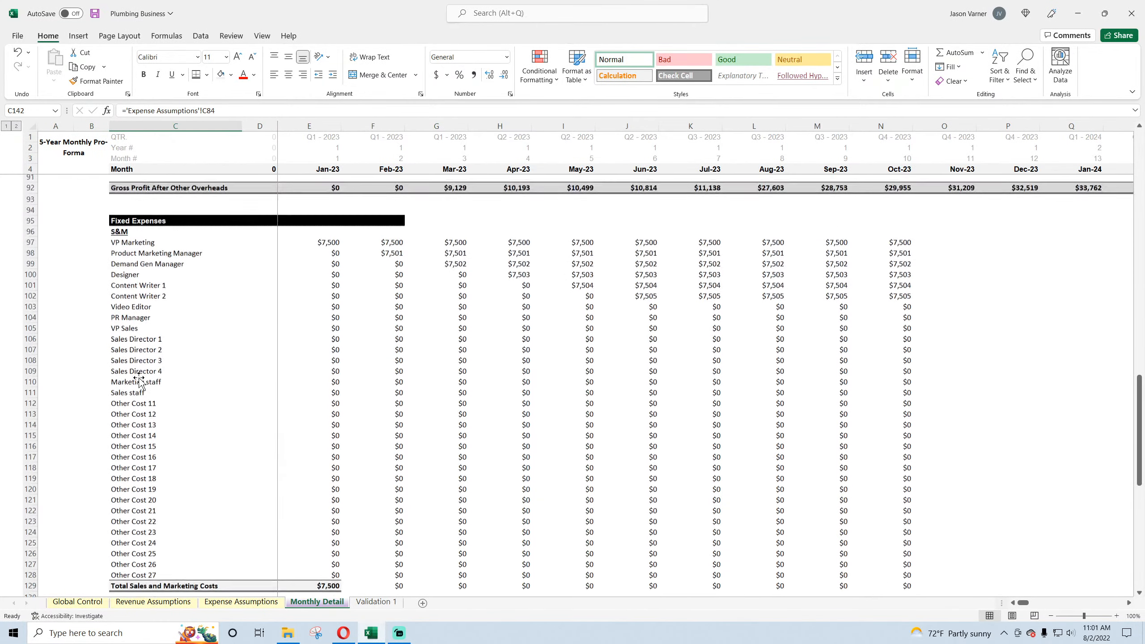
pyautogui.moveTo(30, 243); pyautogui.dragTo(30, 576)
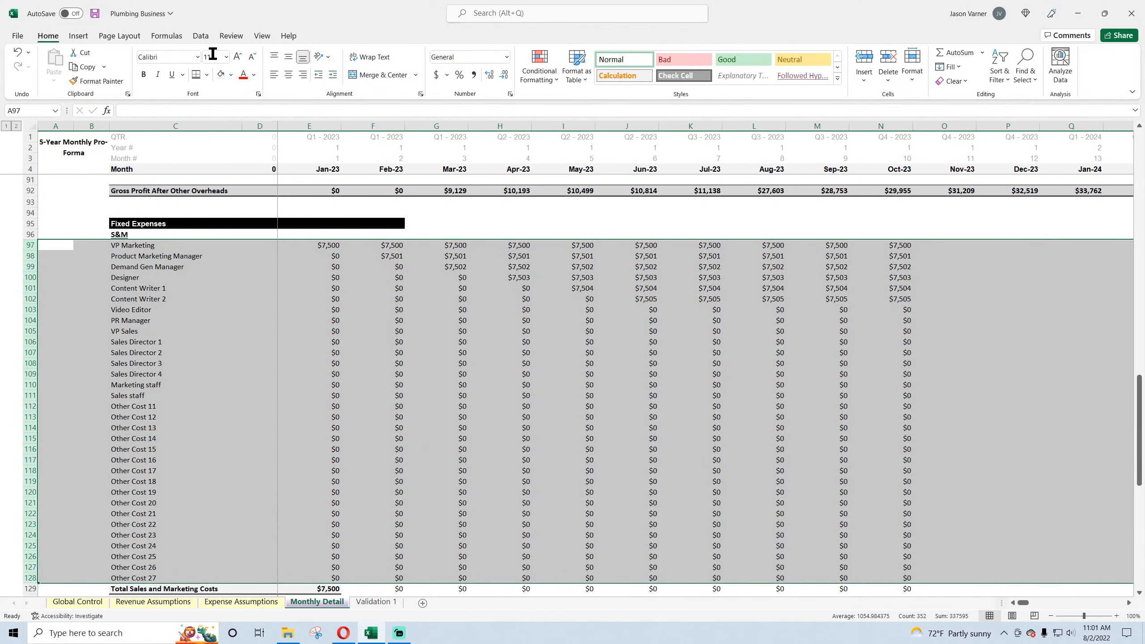
pyautogui.click(201, 36)
pyautogui.click(1027, 61)
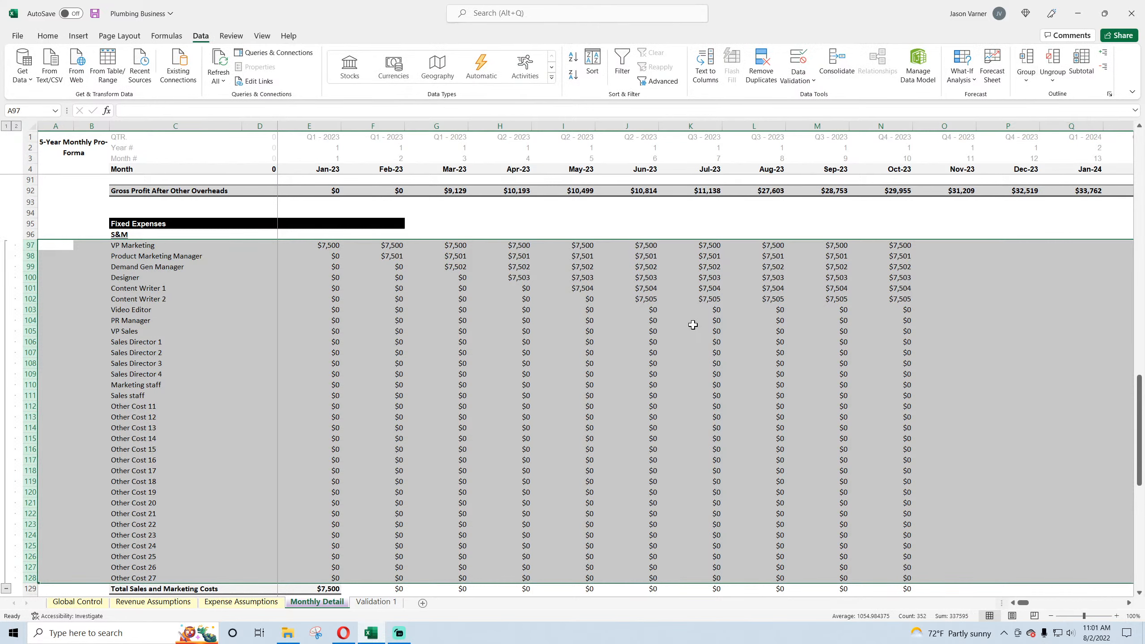
pyautogui.click(693, 325)
# - Group the G&A expense rows 132 to 163, from Founder & CEO through Other G&A 18
pyautogui.scroll(-13, 232, 348)
pyautogui.scroll(2, 61, 271)
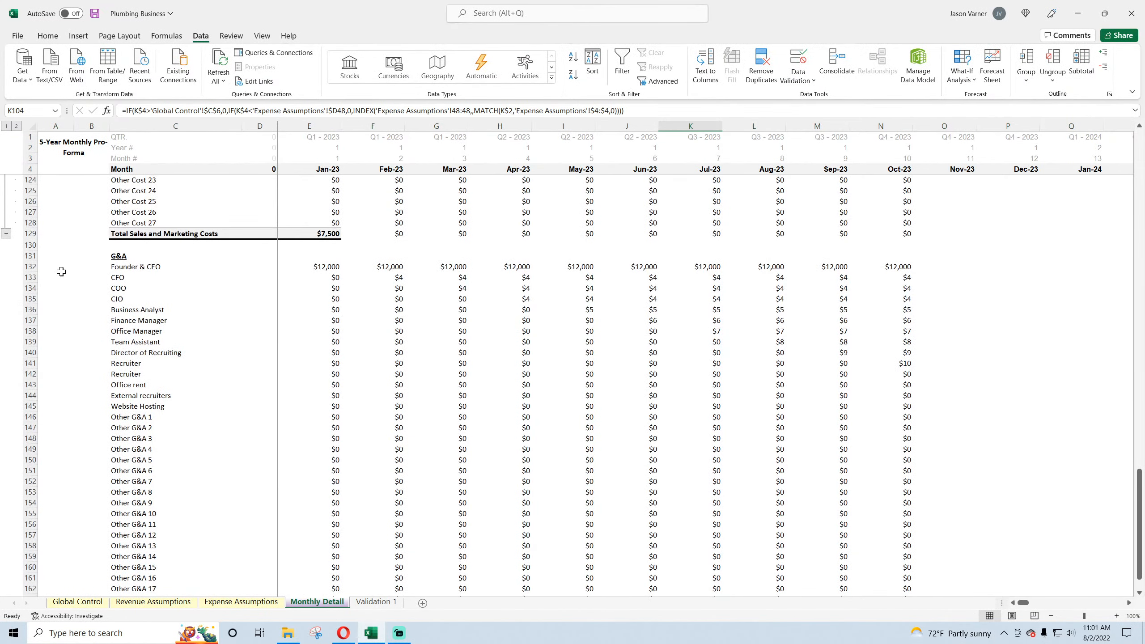
pyautogui.moveTo(30, 267); pyautogui.dragTo(22, 570)
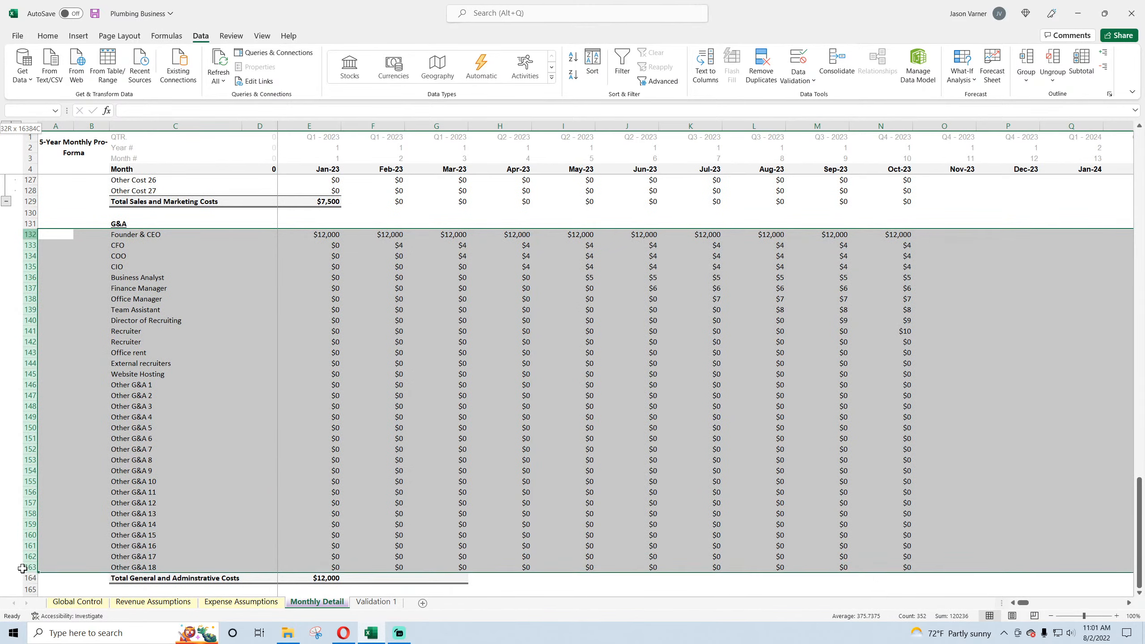
pyautogui.click(1027, 63)
pyautogui.click(496, 428)
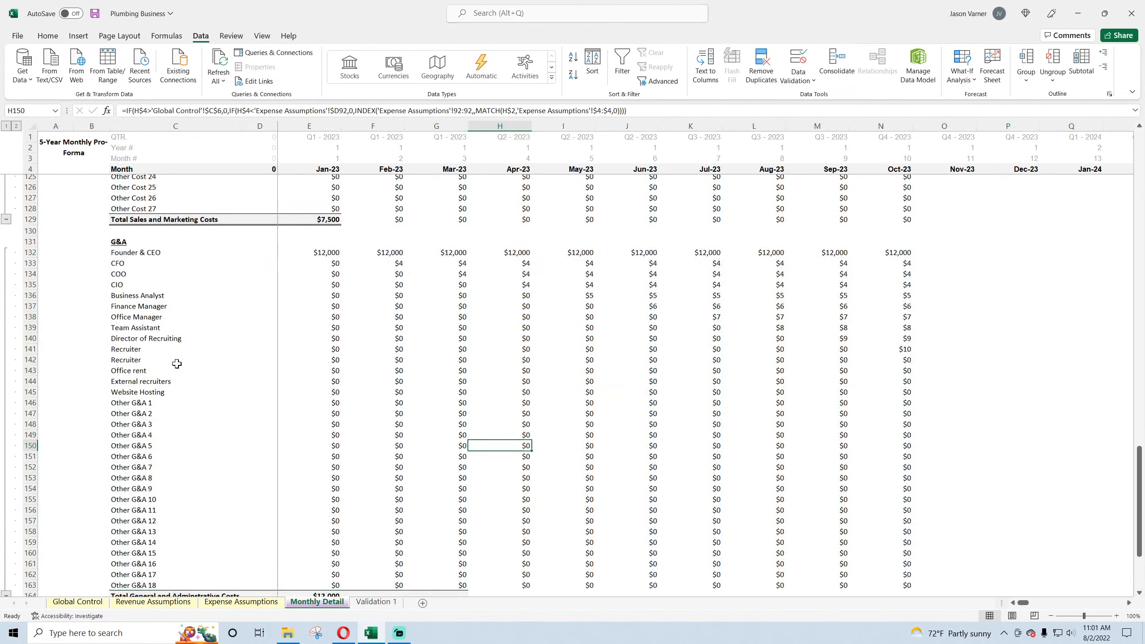
# - Copy the Total Sales and Marketing Costs formula from E129 across row 129 through Jan-24 and check the S&M amounts above
pyautogui.scroll(17, 178, 370)
pyautogui.scroll(-6, 232, 412)
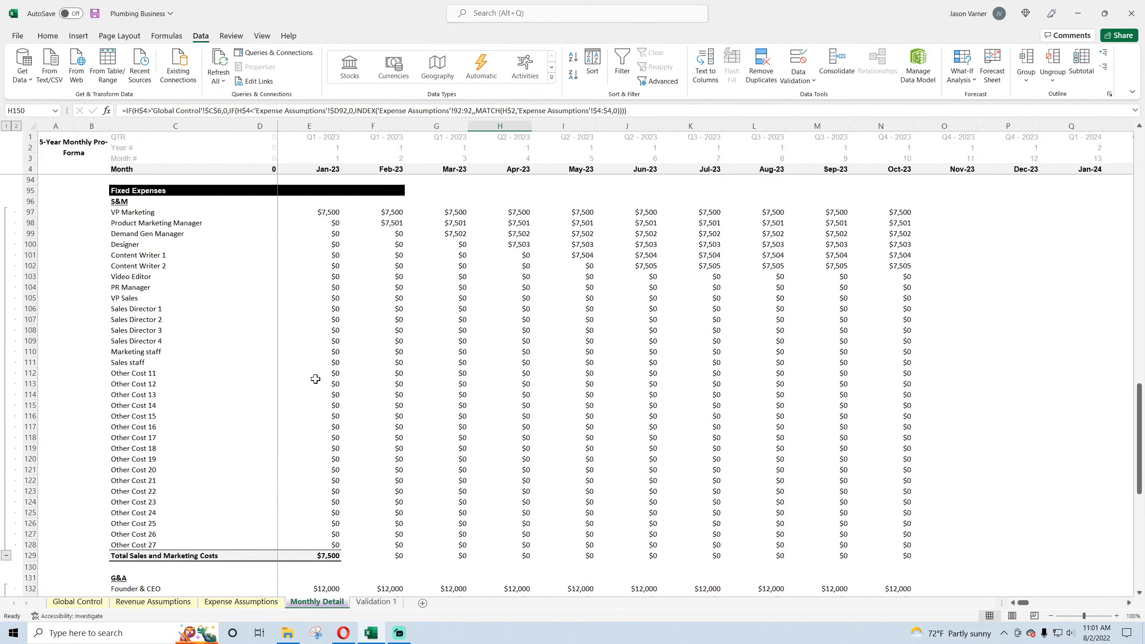
pyautogui.click(330, 555)
pyautogui.moveTo(341, 561); pyautogui.dragTo(1100, 560)
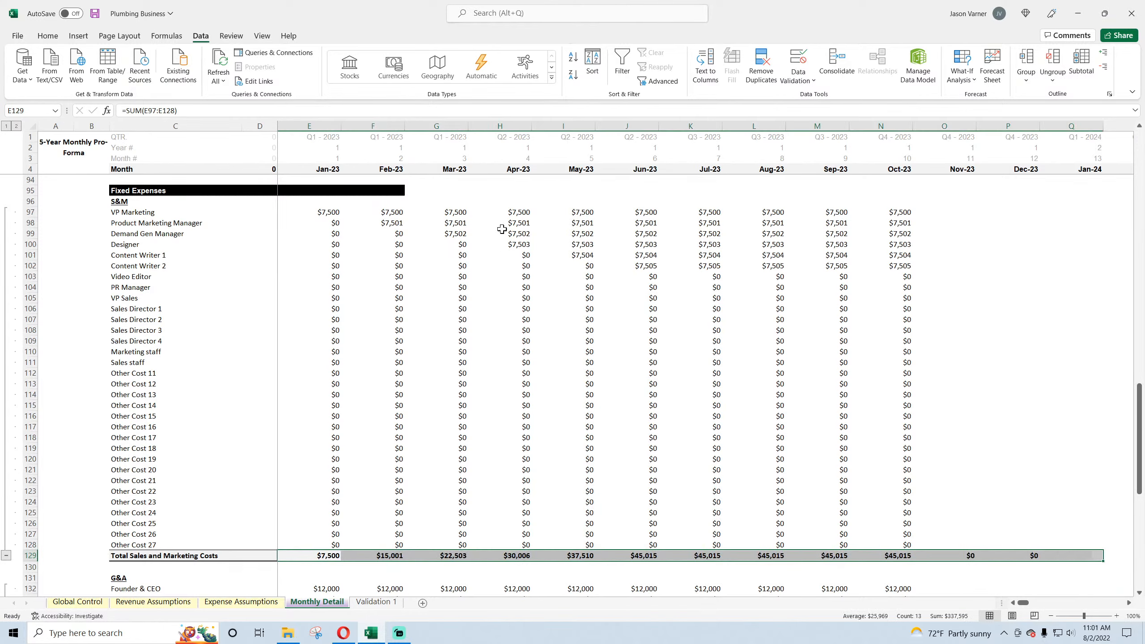
pyautogui.click(455, 213)
pyautogui.click(496, 244)
pyautogui.click(582, 256)
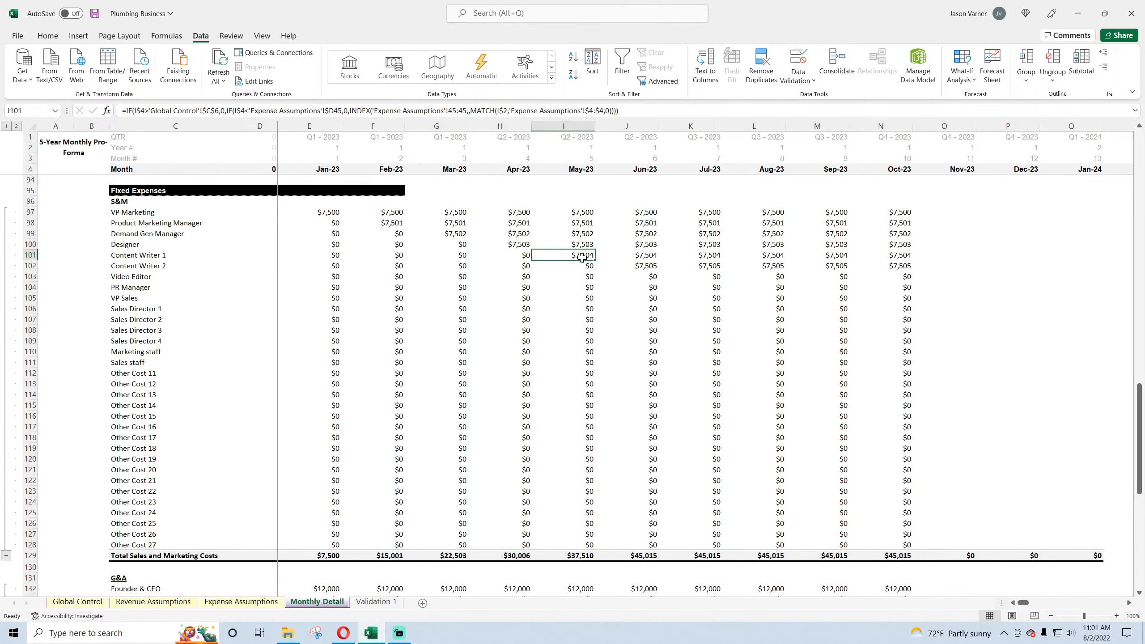
# - On Expense Assumptions, set Other Cost 27 to 5000 for FY 2023 and 6000 for FY 2024 through FY 2032
pyautogui.click(241, 603)
pyautogui.scroll(-15, 464, 420)
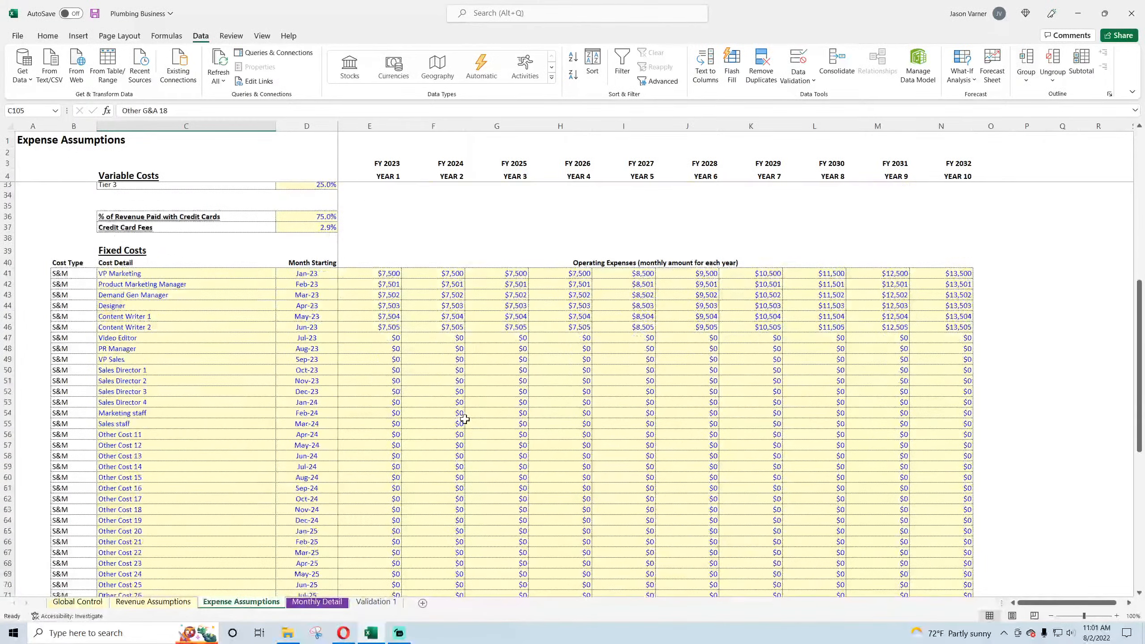
pyautogui.click(381, 434)
pyautogui.write('5000')
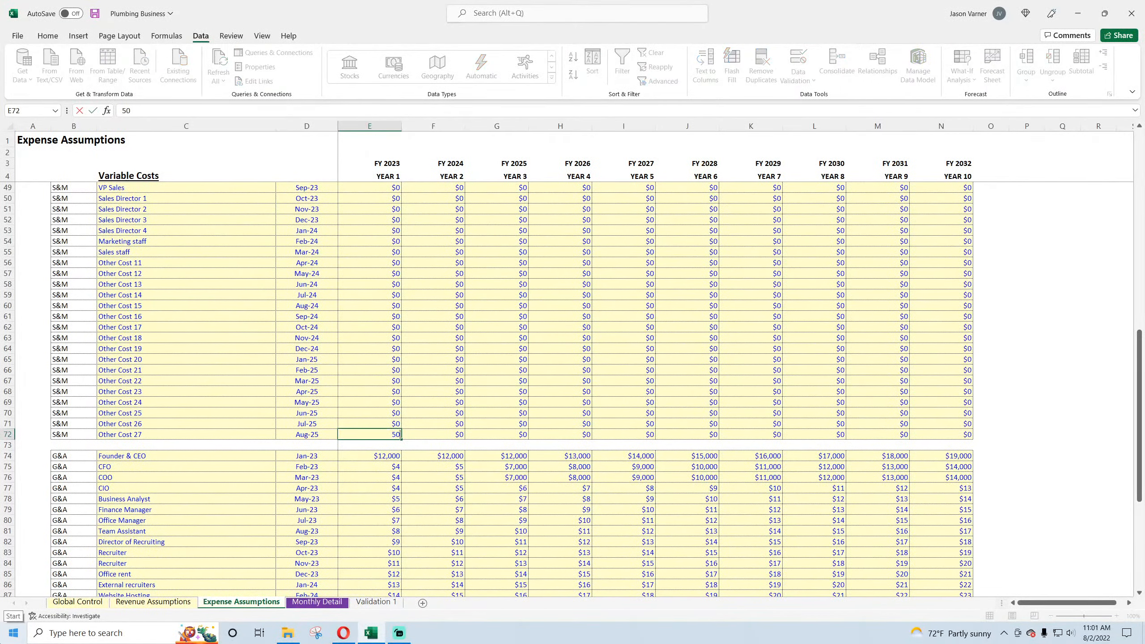
pyautogui.press('Return')
pyautogui.press('Right')
pyautogui.press('Up')
pyautogui.write('6000')
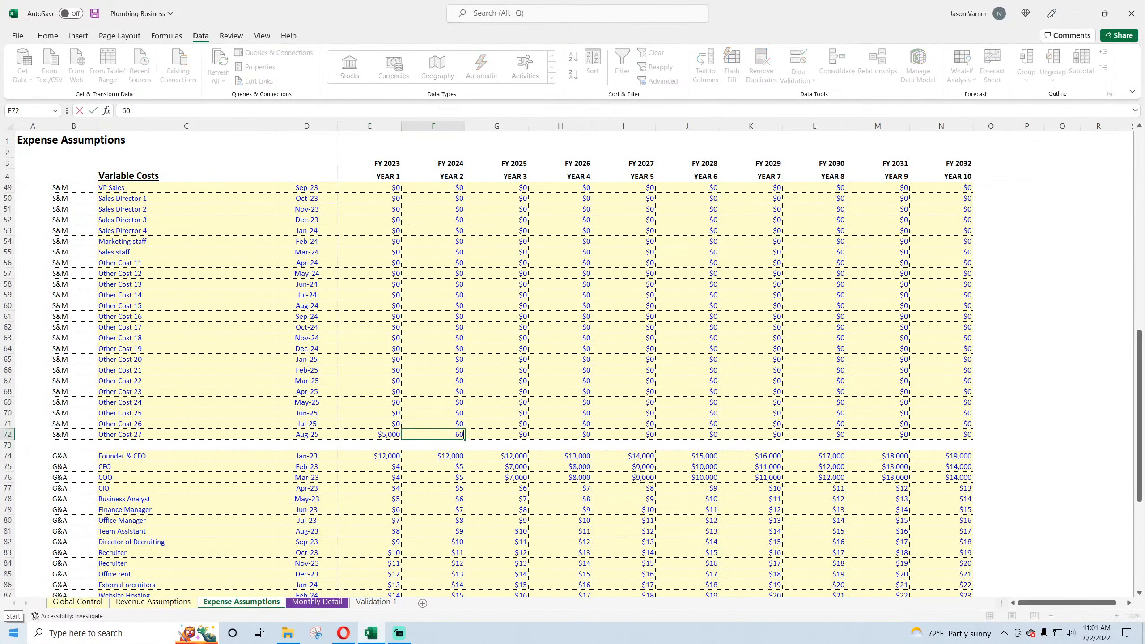
pyautogui.press('Return')
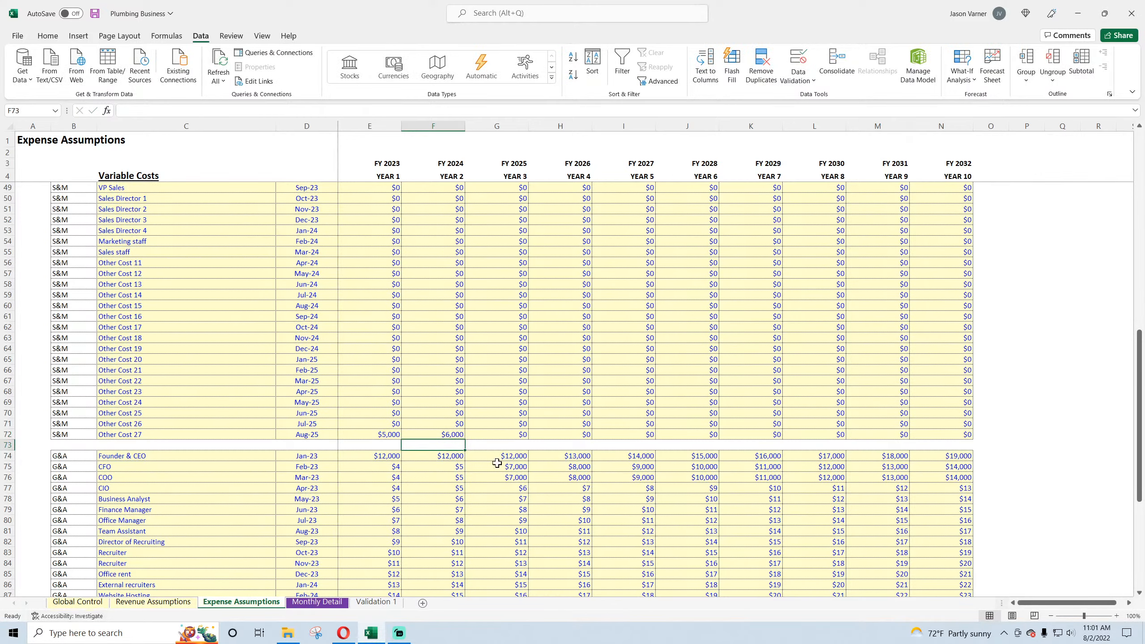
pyautogui.click(453, 434)
pyautogui.moveTo(464, 439); pyautogui.dragTo(947, 446)
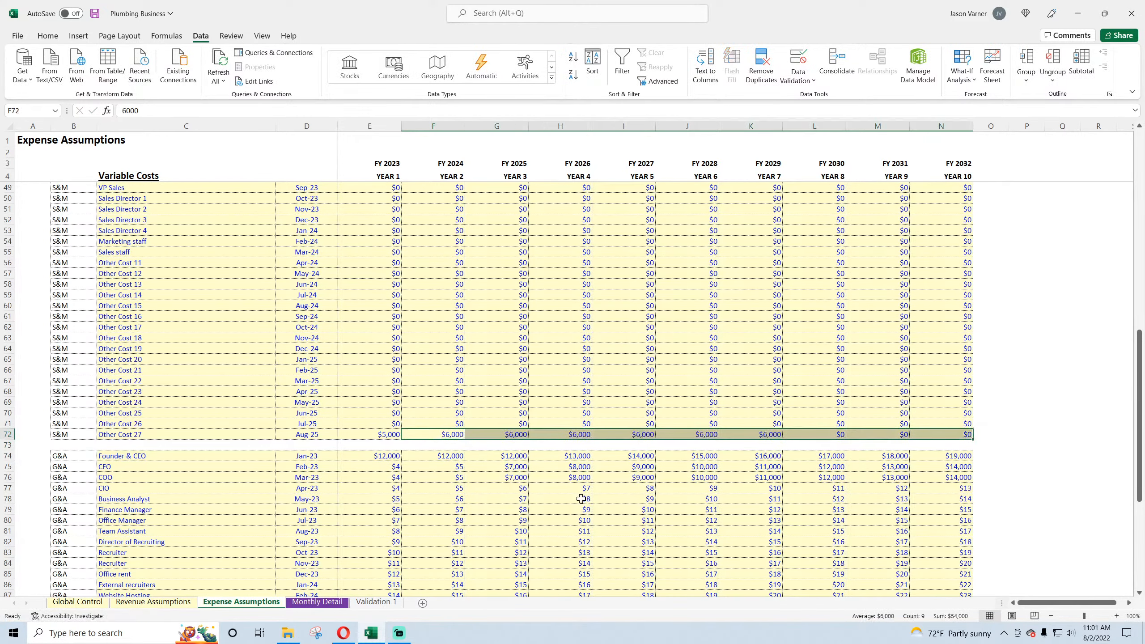
# - On Monthly Detail, fill the Fixed Expenses header, S&M rows and total from F95:F129 across through Dec-32 in column DT
pyautogui.click(317, 601)
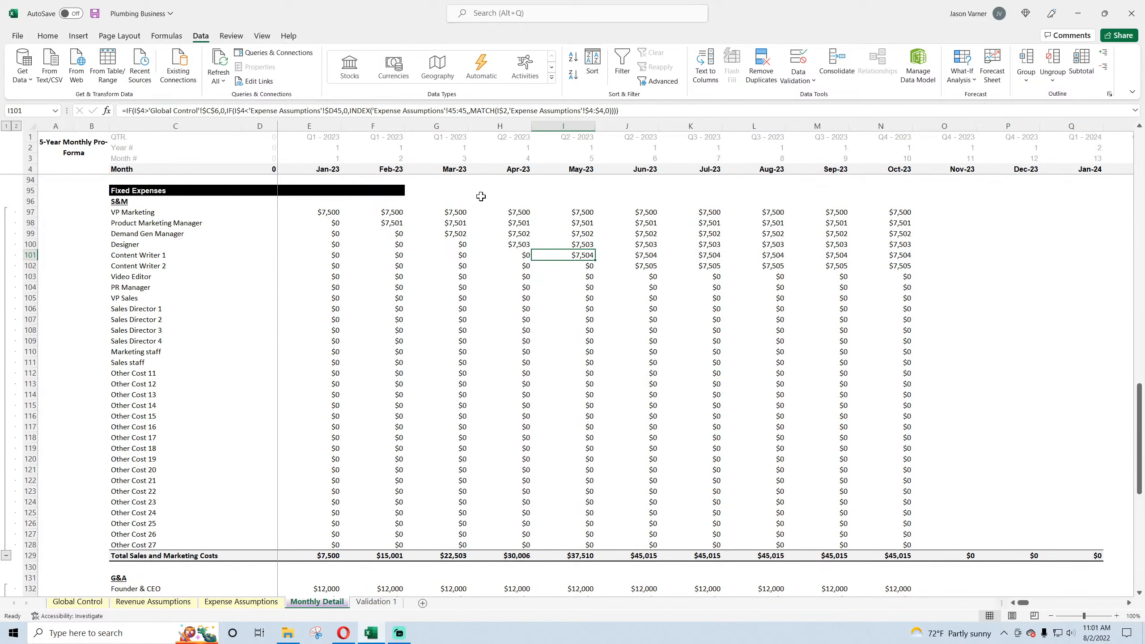
pyautogui.moveTo(388, 189); pyautogui.dragTo(1143, 572)
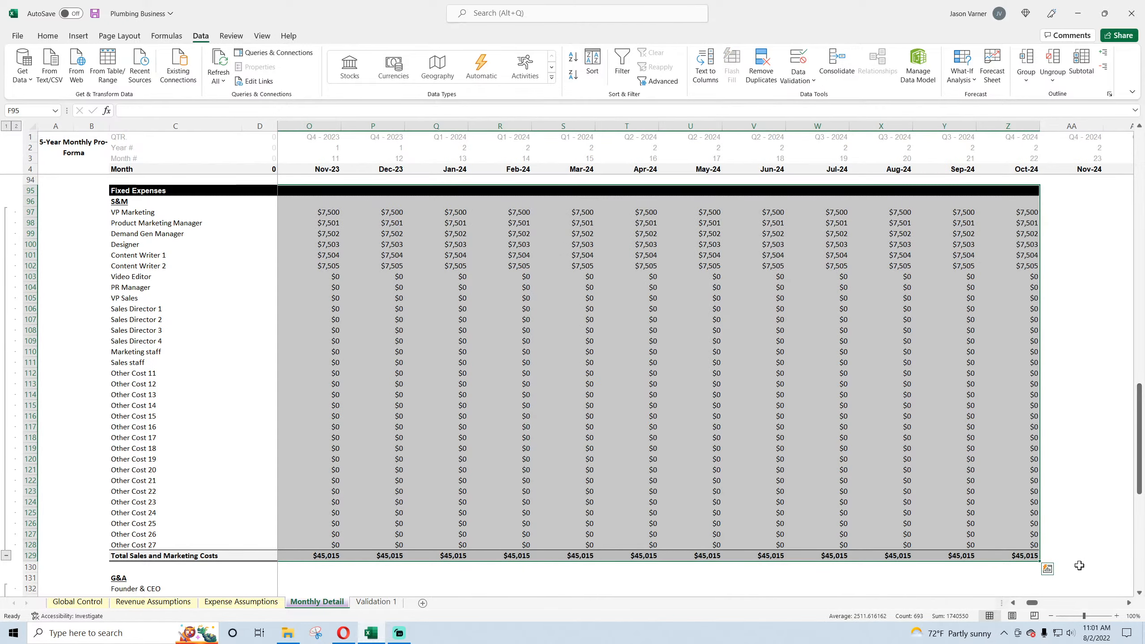
pyautogui.click(252, 603)
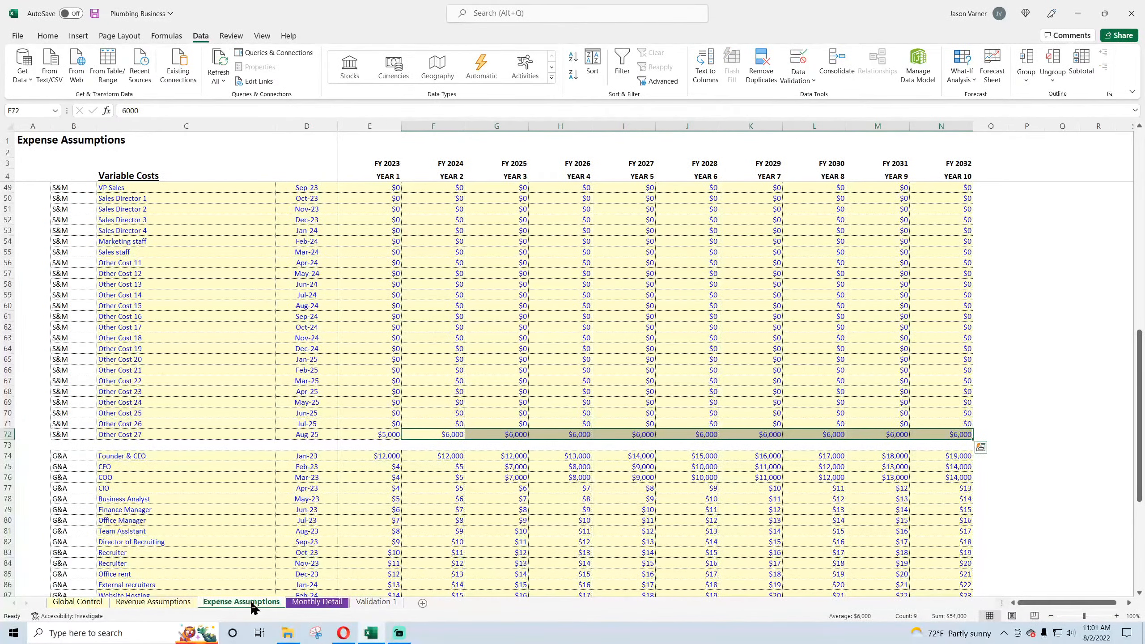
pyautogui.click(316, 603)
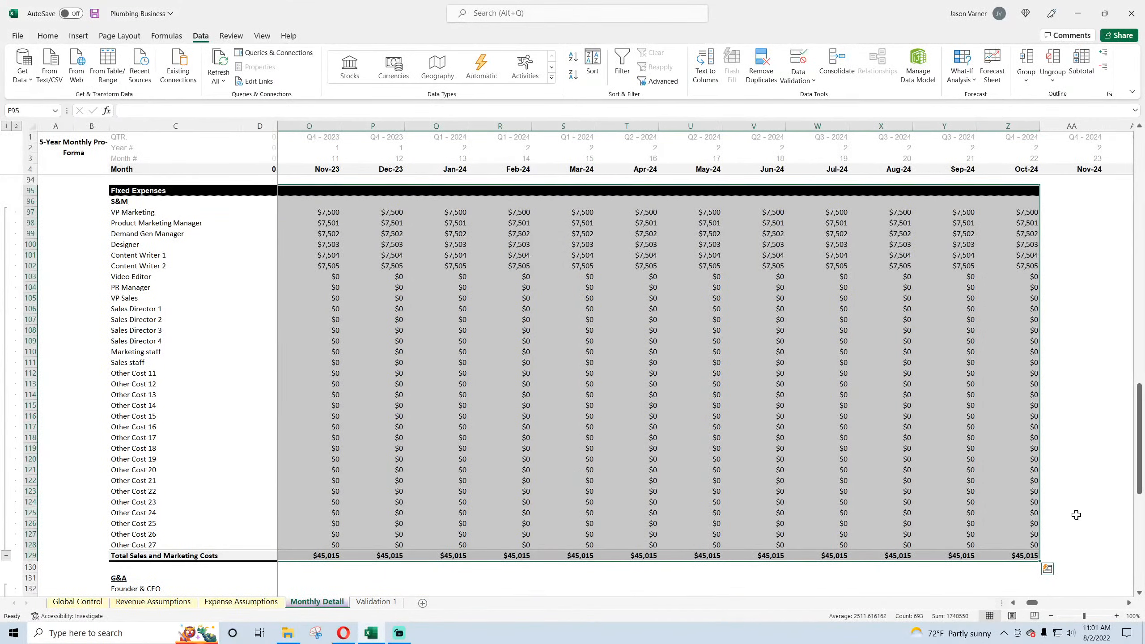
pyautogui.hscroll(5, 1040, 560)
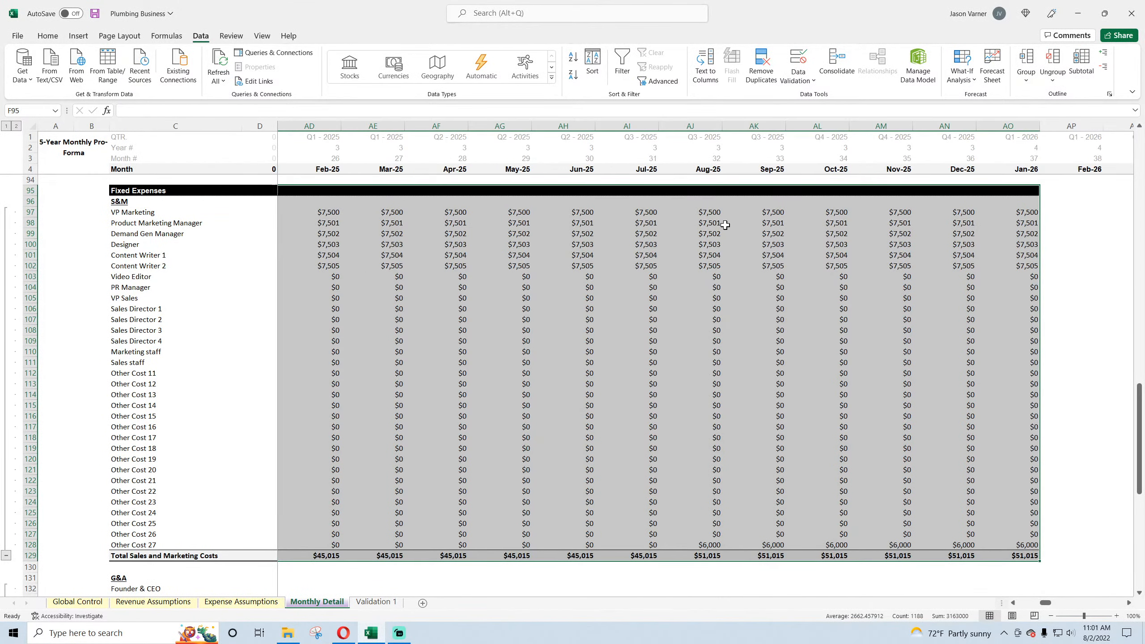
pyautogui.moveTo(1040, 561)
pyautogui.mouseDown()
pyautogui.moveTo(1127, 546)
pyautogui.moveTo(1143, 530)
pyautogui.moveTo(1042, 541)
pyautogui.mouseUp()
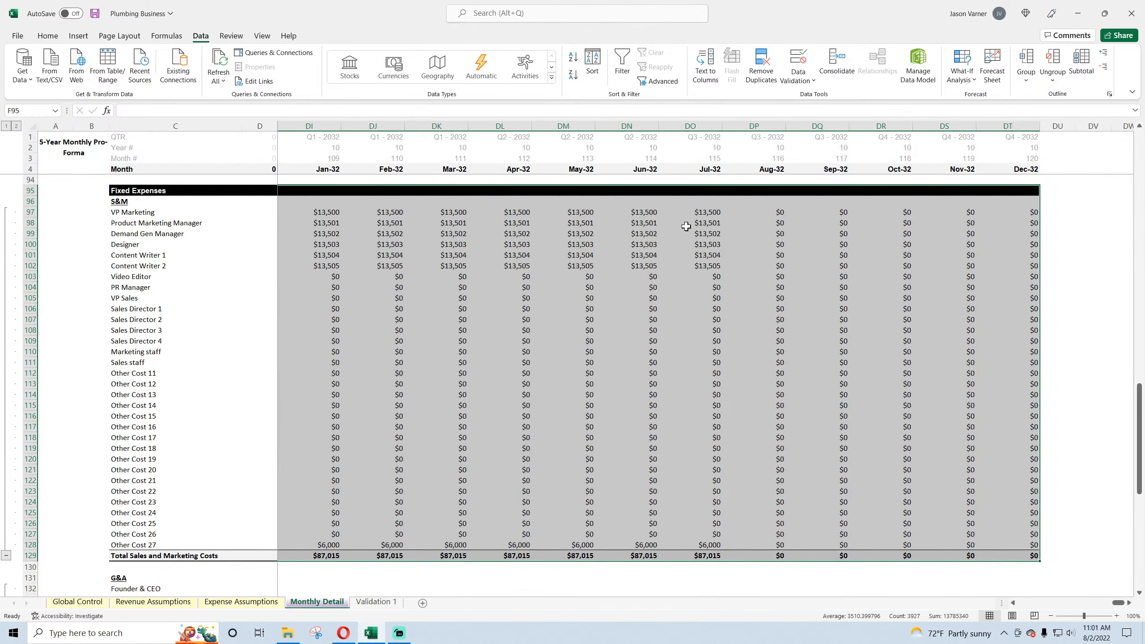
pyautogui.moveTo(1121, 603); pyautogui.dragTo(1021, 603)
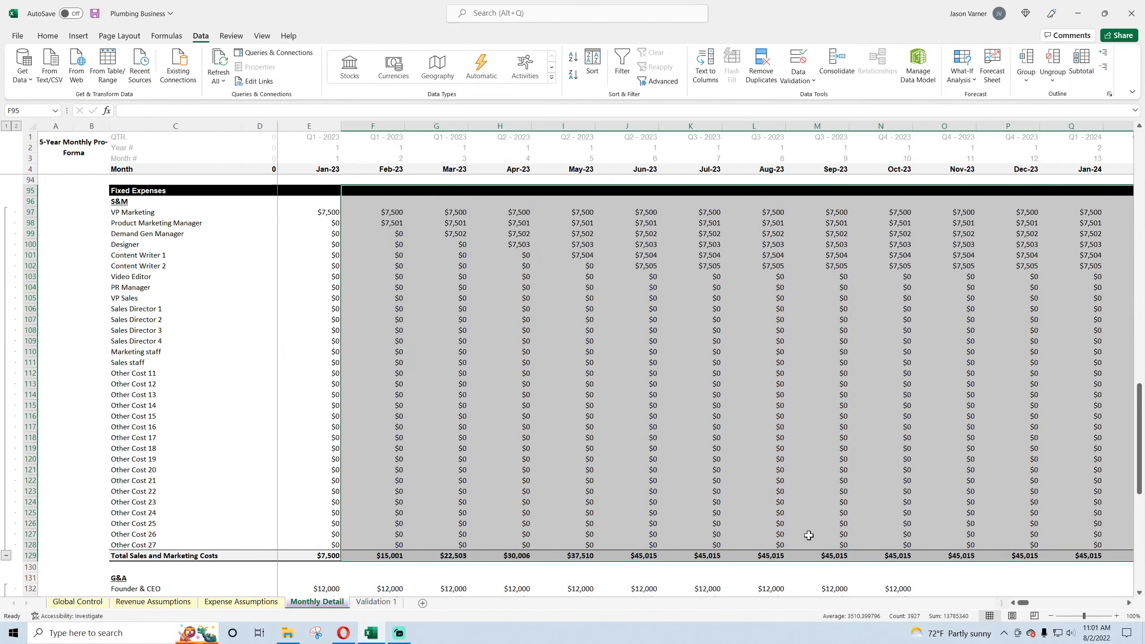
# - Examine the Other G&A 18 amounts for FY 2023 to FY 2025 on Expense Assumptions
pyautogui.scroll(-7, 318, 406)
pyautogui.scroll(-4, 364, 363)
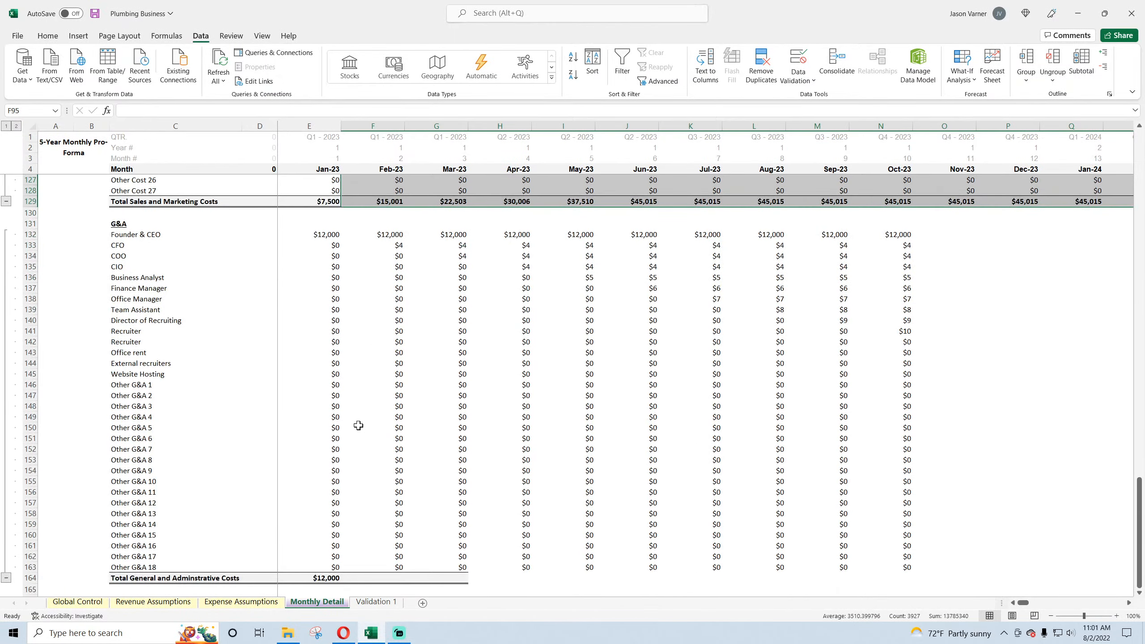
pyautogui.click(266, 603)
pyautogui.scroll(-7, 390, 498)
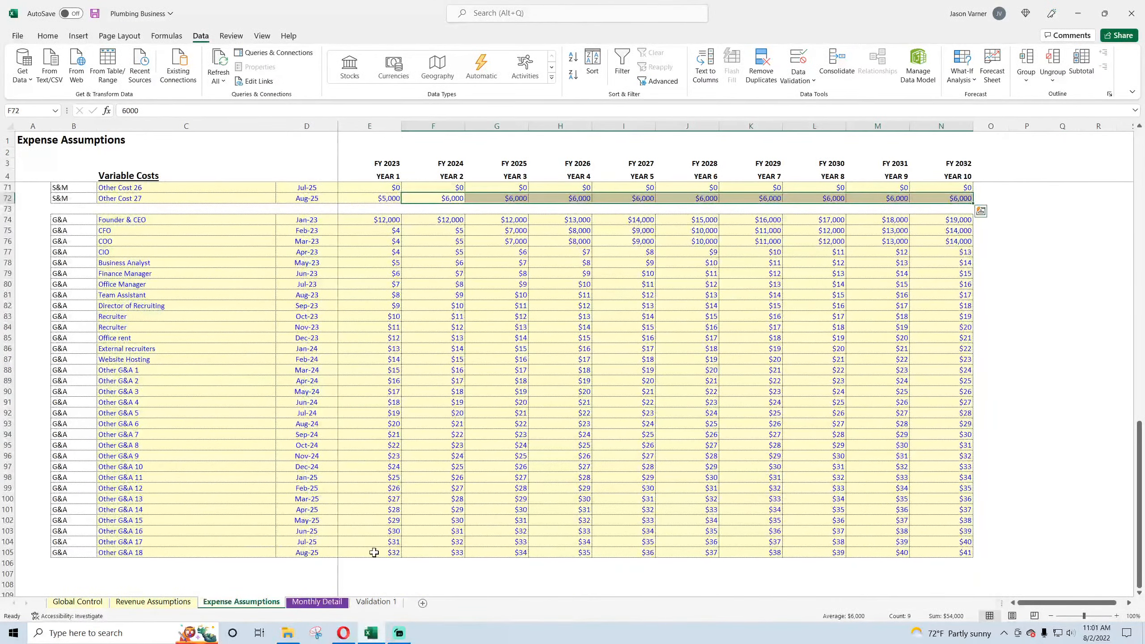
pyautogui.click(374, 553)
pyautogui.click(435, 553)
pyautogui.click(504, 554)
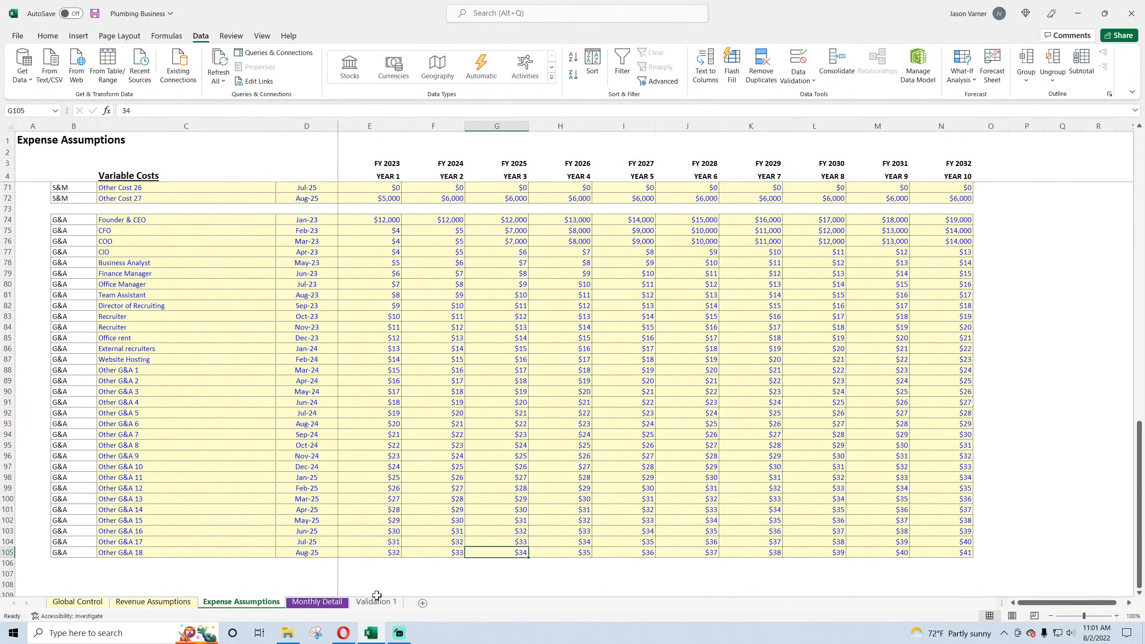
# - On Monthly Detail, fill the G&A rows and total from E132:E164 across through Dec-32 in column DT
pyautogui.click(317, 602)
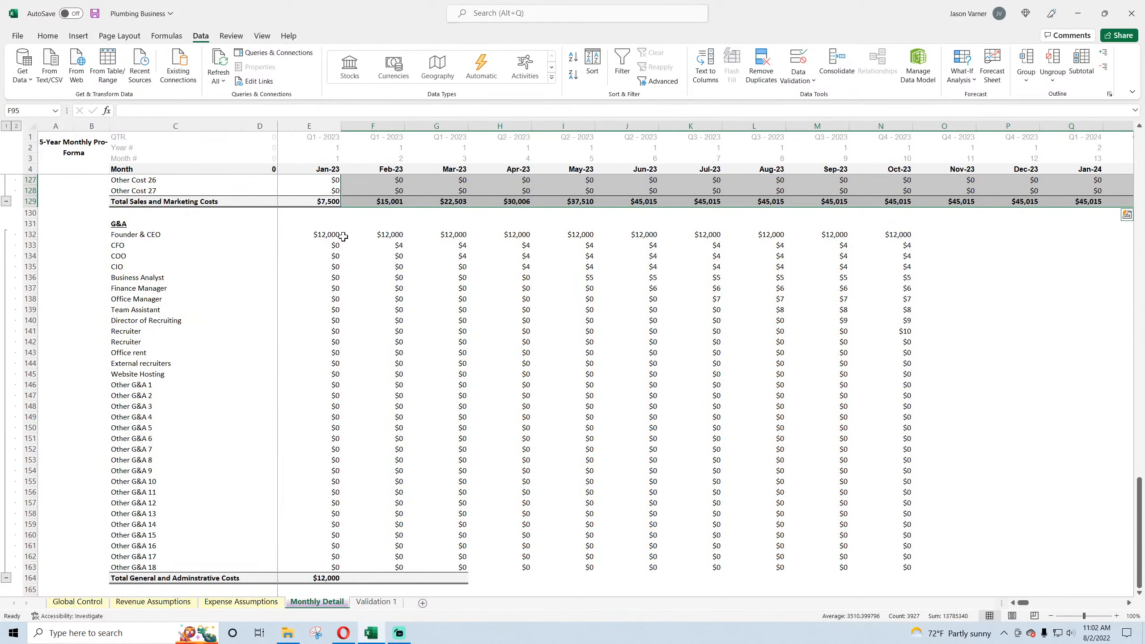
pyautogui.moveTo(343, 236)
pyautogui.mouseDown()
pyautogui.moveTo(333, 578)
pyautogui.moveTo(346, 317)
pyautogui.moveTo(334, 235)
pyautogui.mouseUp()
pyautogui.moveTo(340, 584); pyautogui.dragTo(1135, 530)
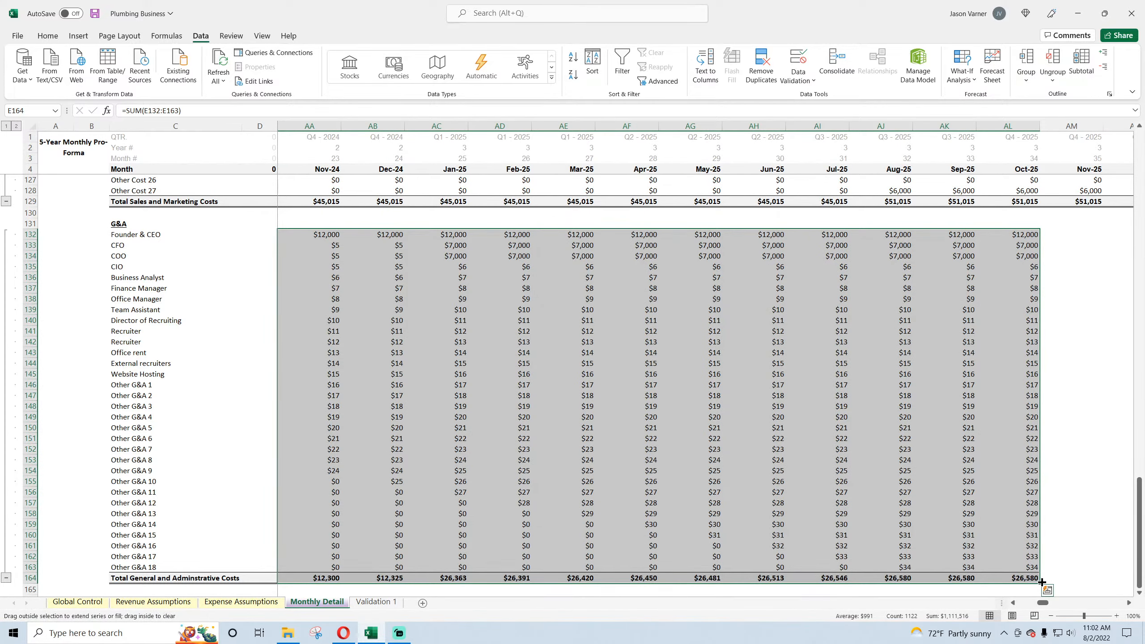
pyautogui.click(236, 604)
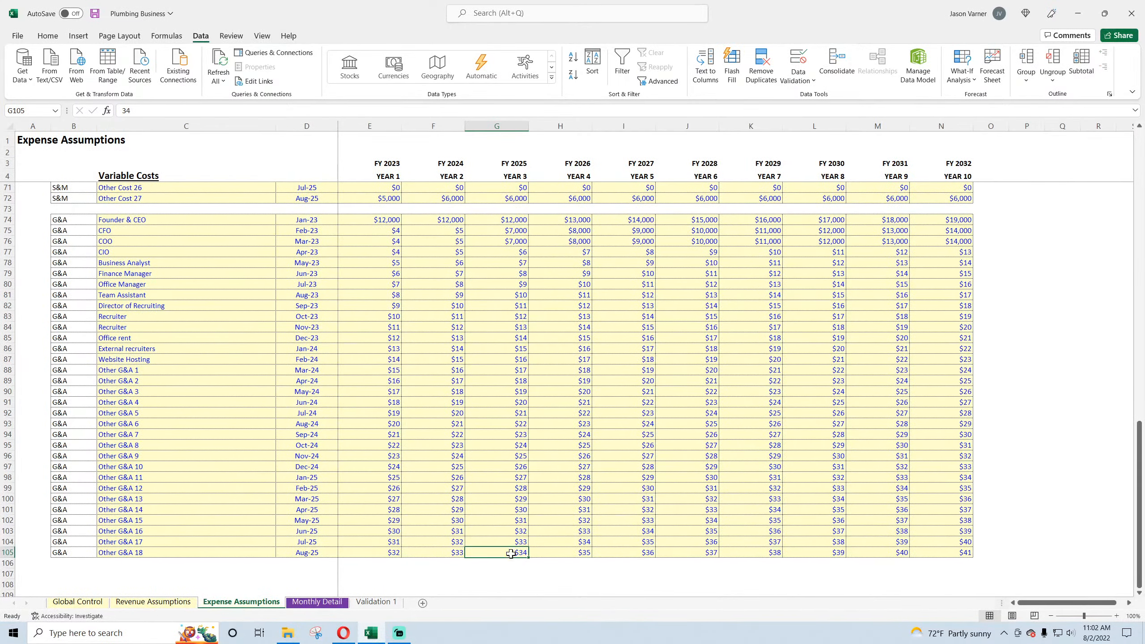
pyautogui.click(317, 603)
pyautogui.moveTo(1042, 581); pyautogui.dragTo(1143, 574)
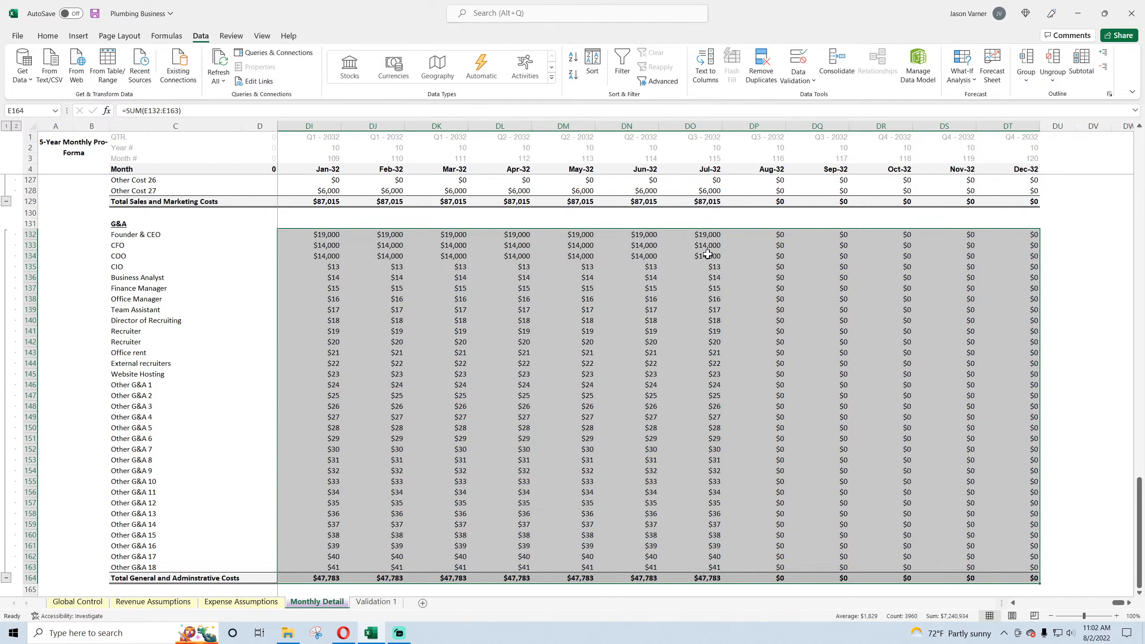
# - Enter the label Total Fixed Expenses in C166, below the Total General and Administrative Costs row
pyautogui.scroll(20, 703, 325)
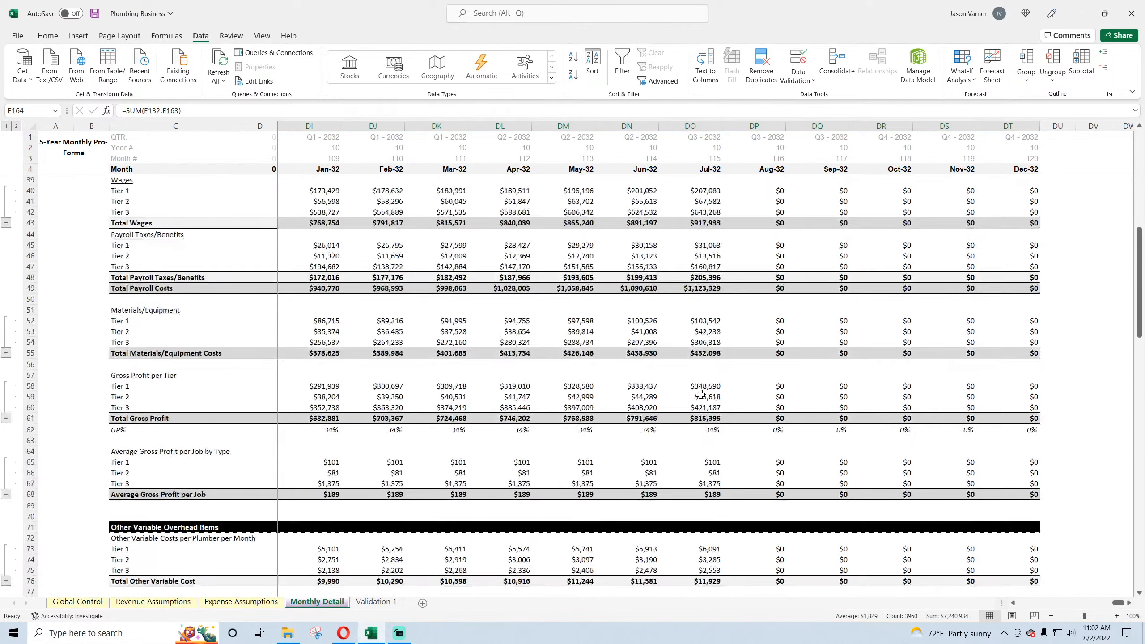
pyautogui.scroll(-20, 701, 398)
pyautogui.click(717, 449)
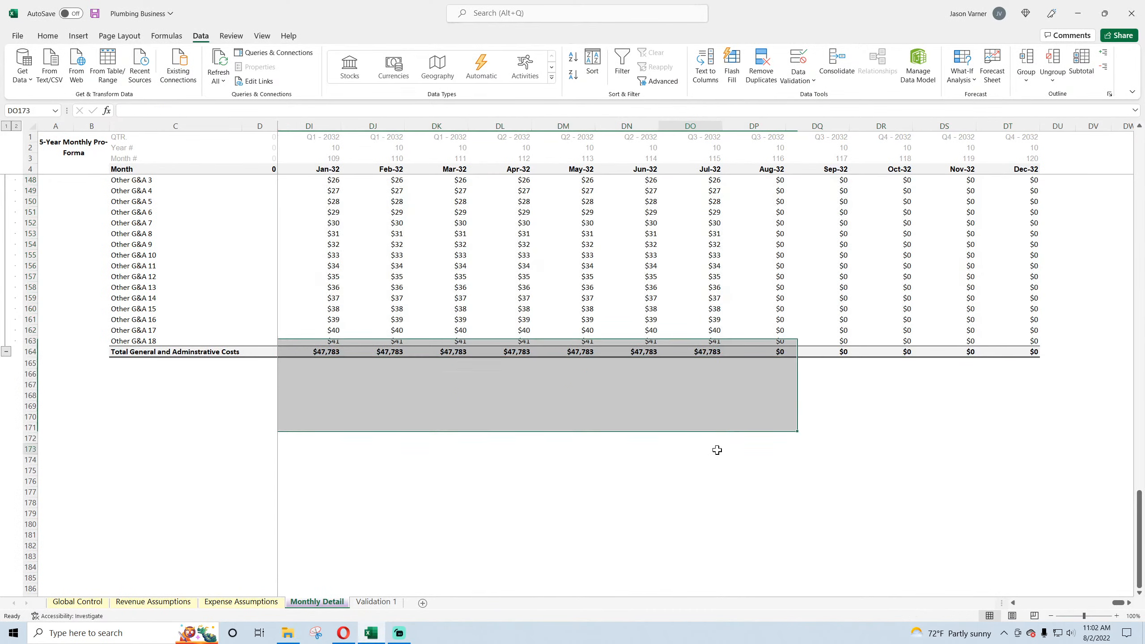
pyautogui.moveTo(1119, 603); pyautogui.dragTo(994, 606)
pyautogui.click(132, 364)
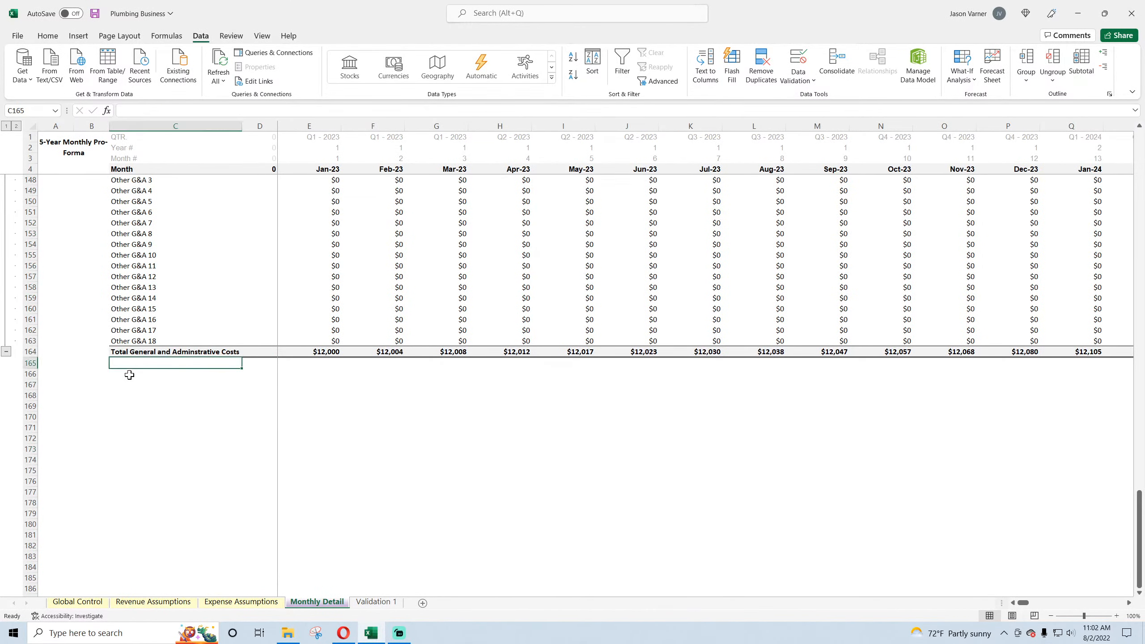
pyautogui.click(128, 374)
pyautogui.write('Total Fixe')
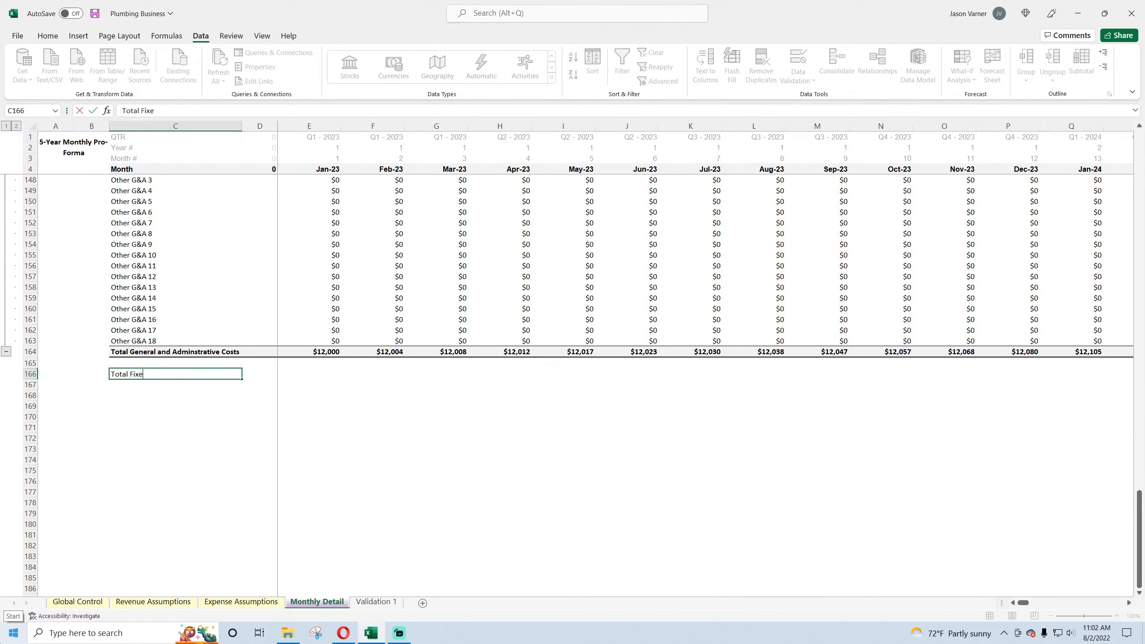
pyautogui.write('d Expenses')
pyautogui.press('Return')
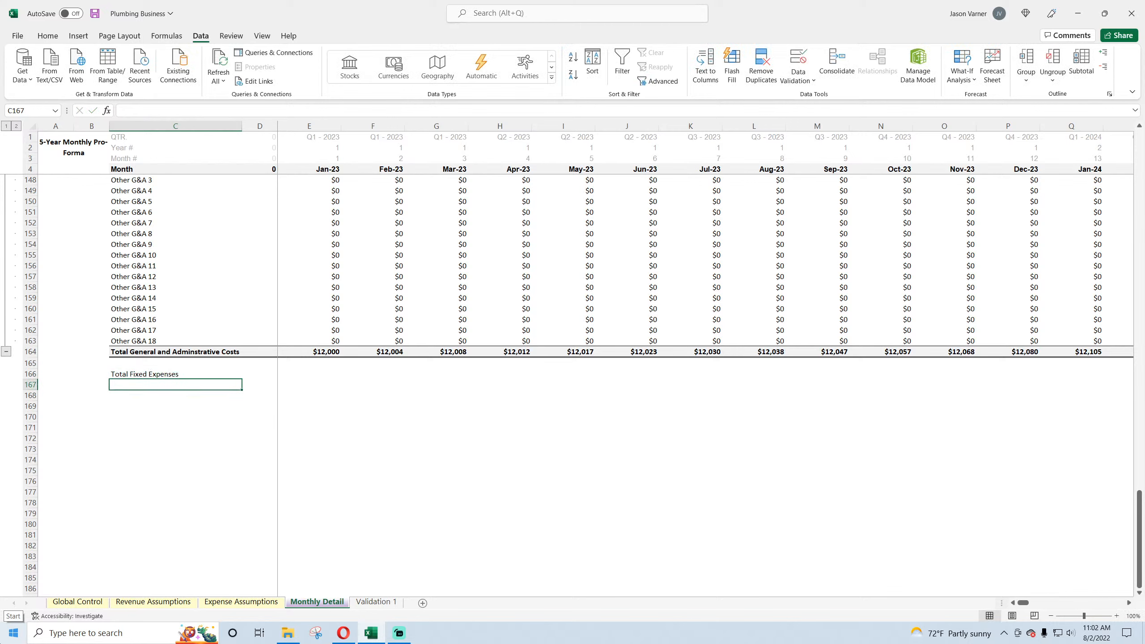
# - Format C166:G166 of the Total Fixed Expenses row with bold text, top and bottom borders and a grey fill
pyautogui.click(43, 36)
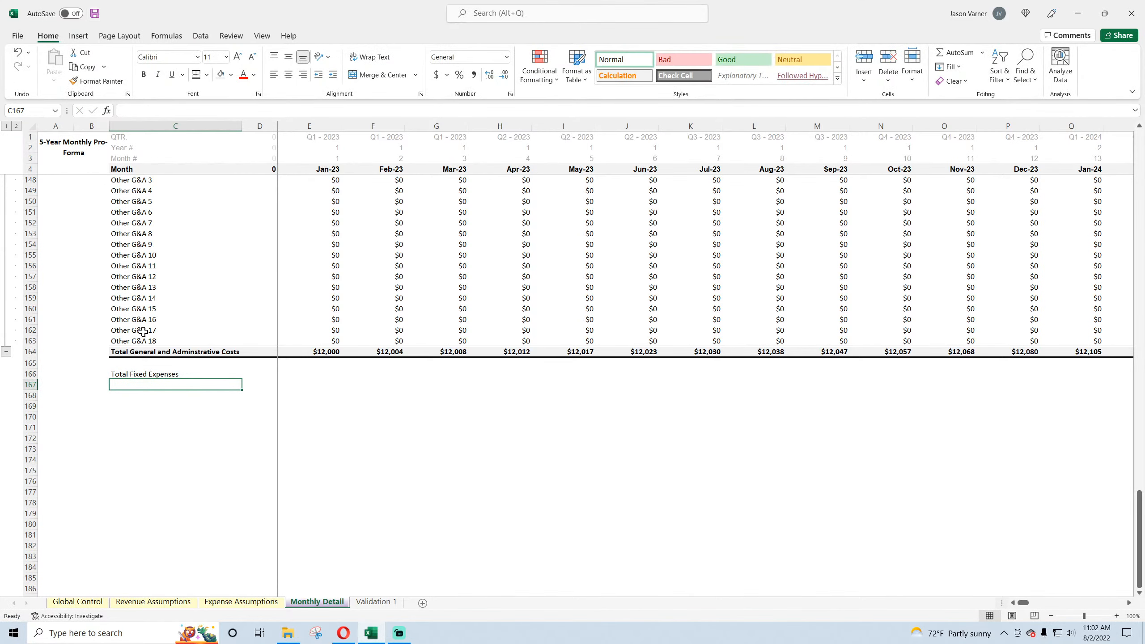
pyautogui.moveTo(139, 375); pyautogui.dragTo(416, 376)
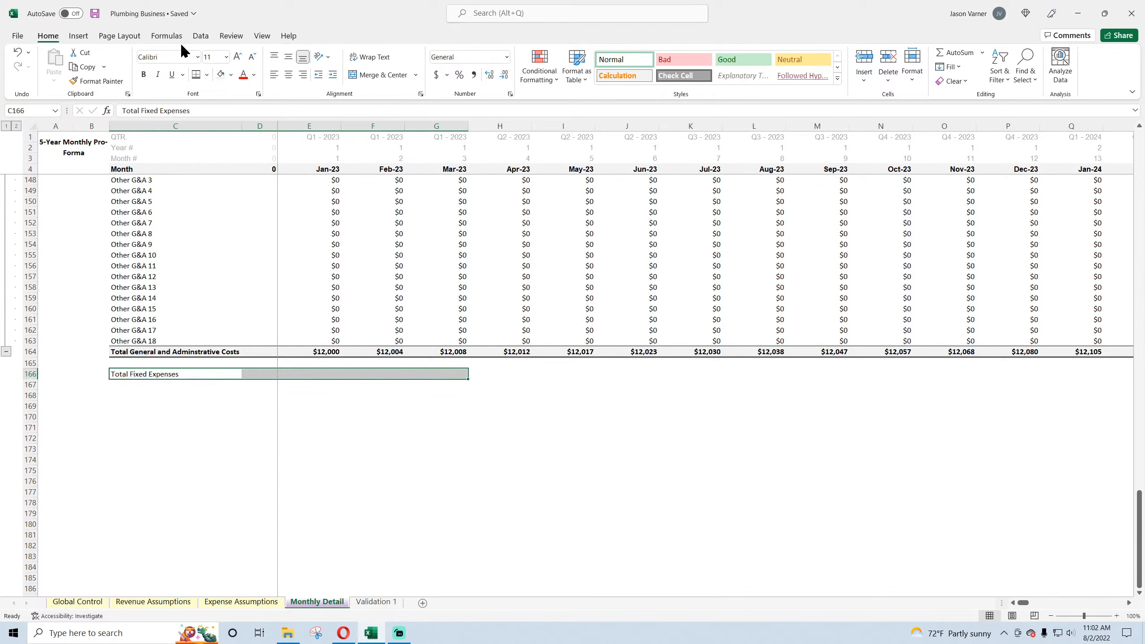
pyautogui.click(198, 76)
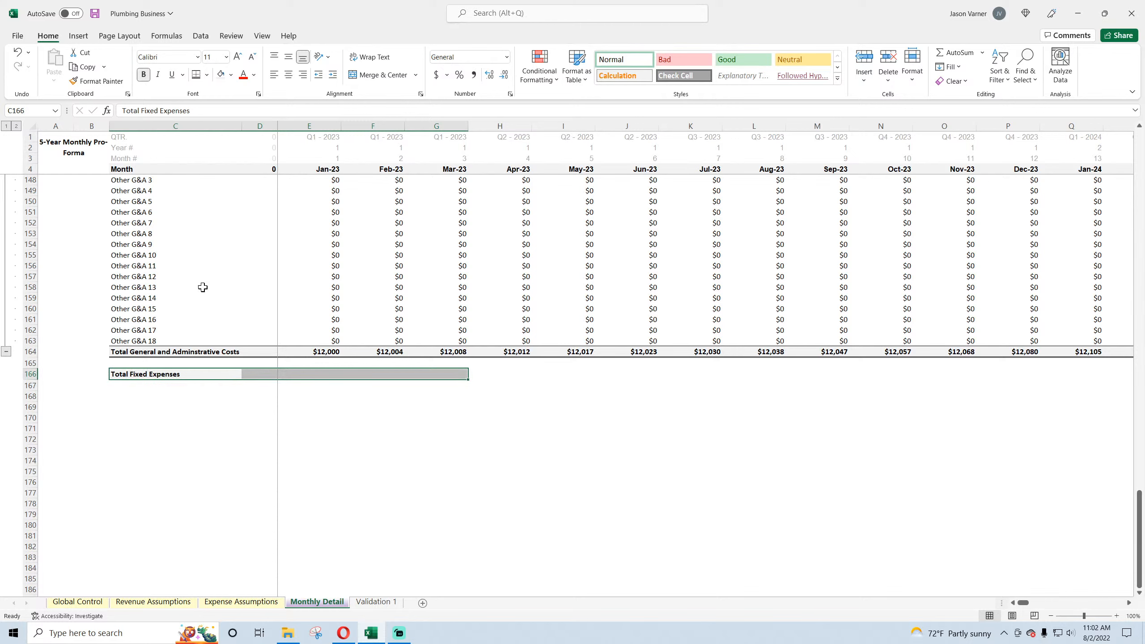
pyautogui.click(231, 74)
pyautogui.click(222, 137)
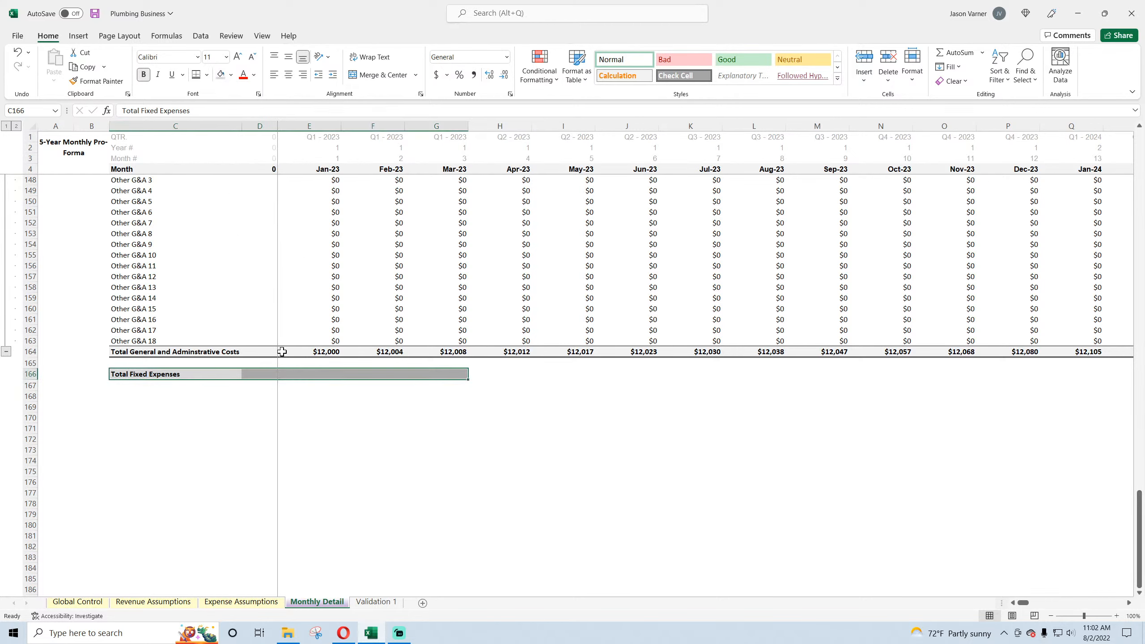
# - Enter =E164+E129 in E166 of the Total Fixed Expenses row and fill it across through Aug-23
pyautogui.click(292, 378)
pyautogui.write('=')
pyautogui.click(309, 352)
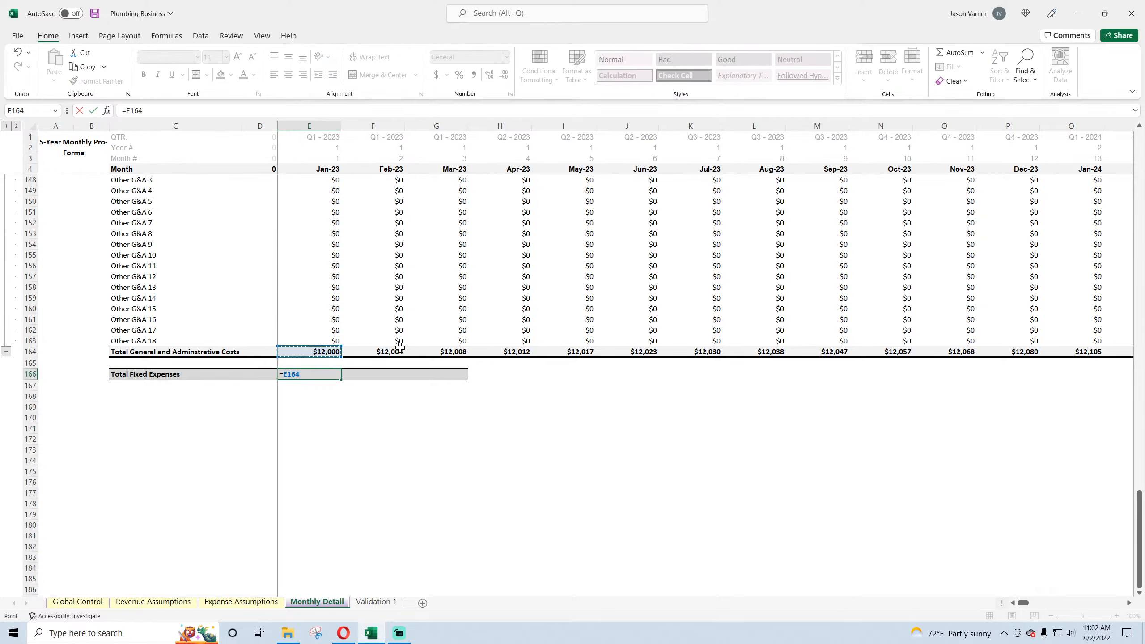
pyautogui.write('+')
pyautogui.scroll(14, 409, 470)
pyautogui.click(326, 442)
pyautogui.scroll(2, 365, 376)
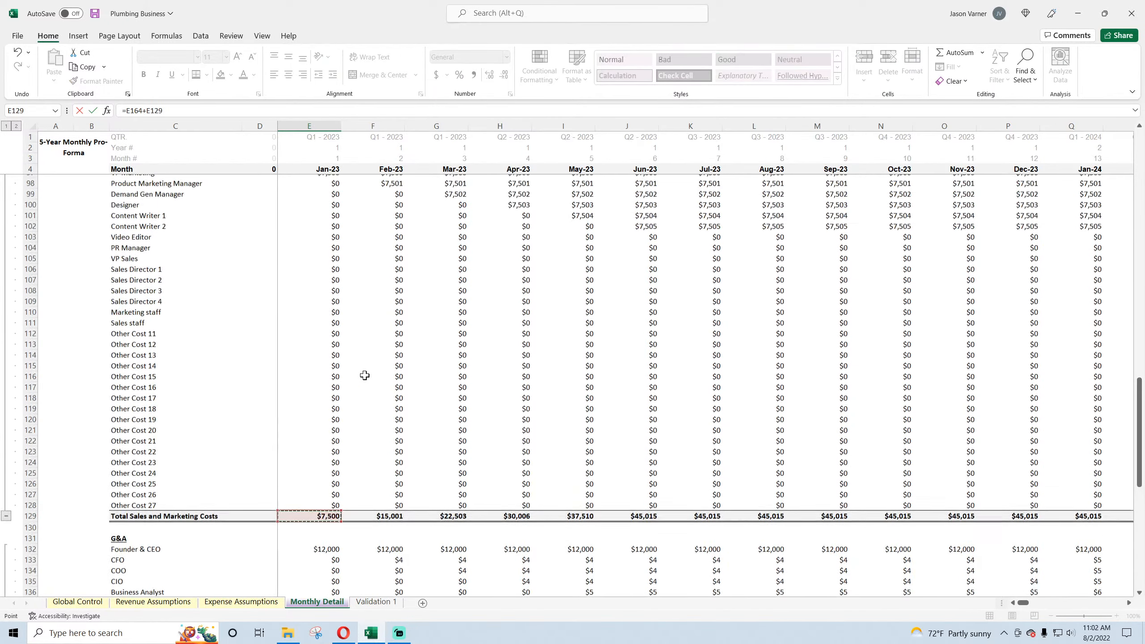
pyautogui.scroll(3, 365, 375)
pyautogui.press('Return')
pyautogui.scroll(-4, 324, 354)
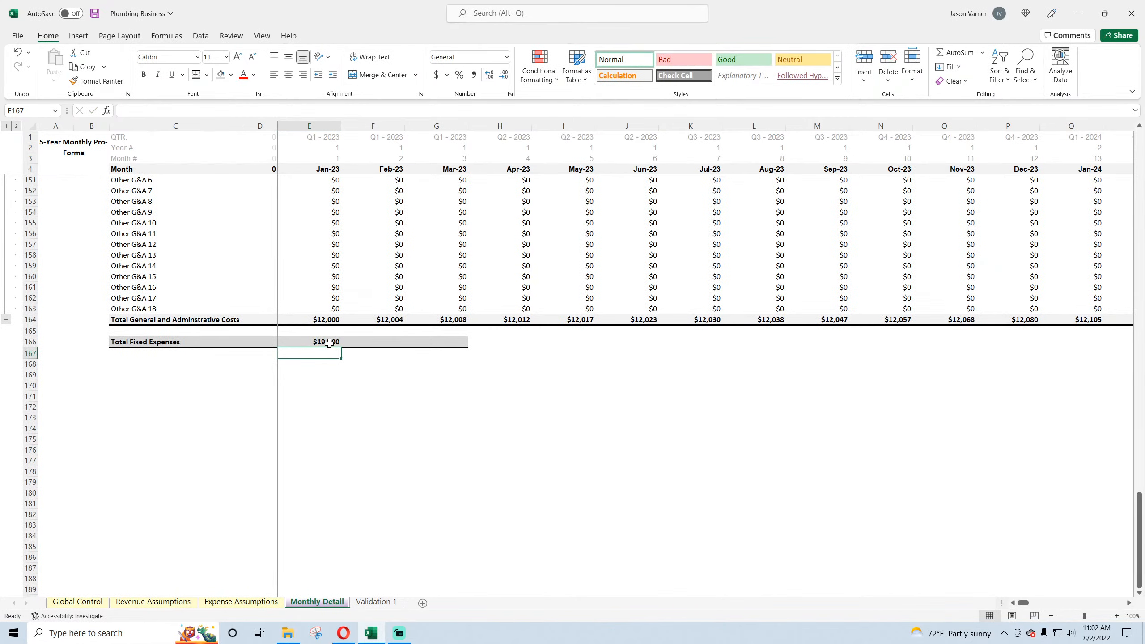
pyautogui.click(331, 343)
pyautogui.moveTo(341, 348); pyautogui.dragTo(784, 345)
# - Check the credit card inputs on Expense Assumptions, and enter the label Credit Card Fees in C168 on Monthly Detail
pyautogui.click(130, 357)
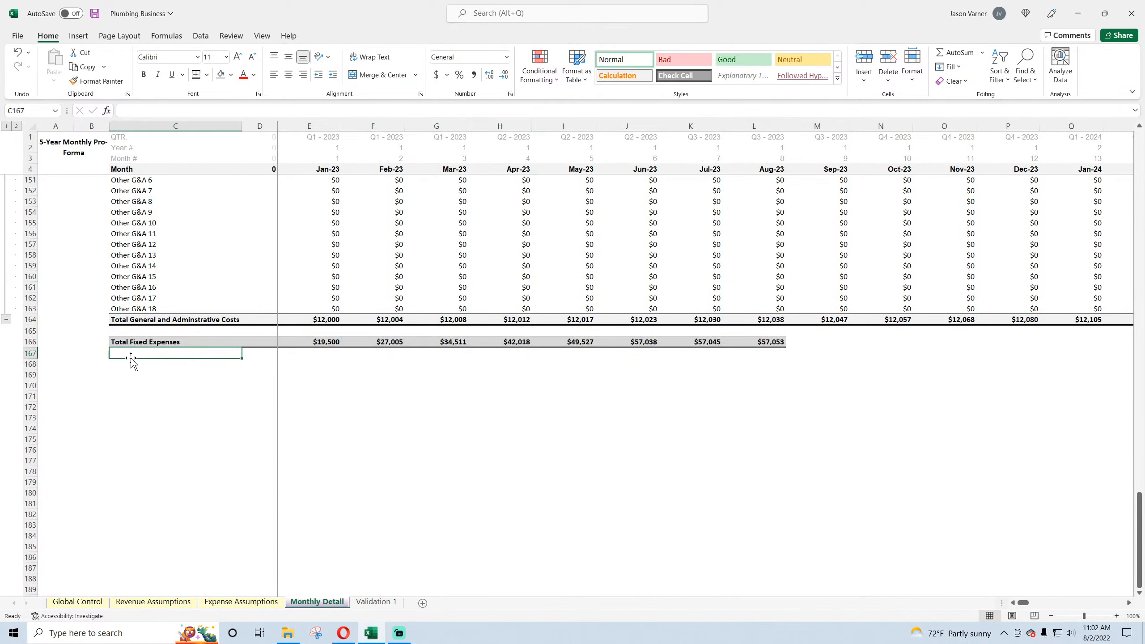
pyautogui.press('Down')
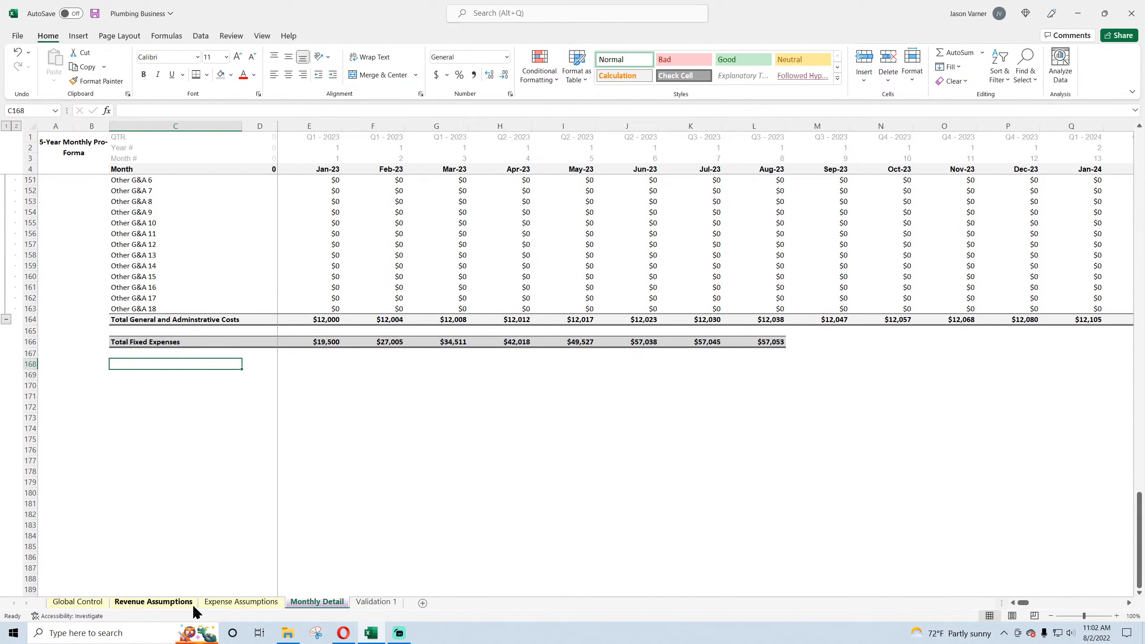
pyautogui.click(239, 603)
pyautogui.scroll(18, 444, 448)
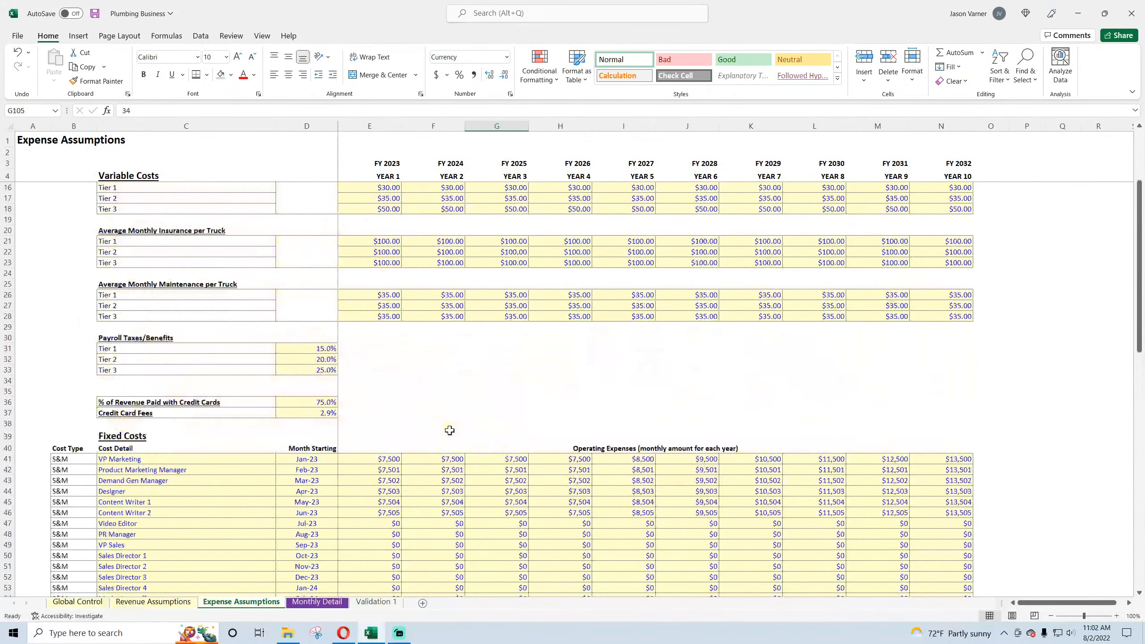
pyautogui.click(317, 603)
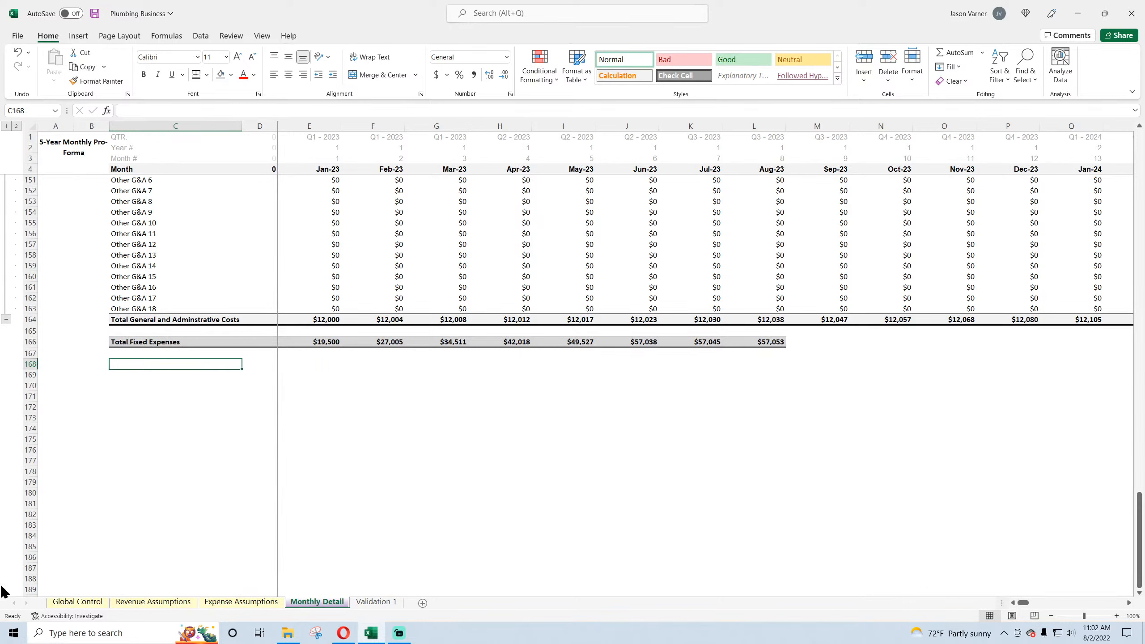
pyautogui.write('Credit Card Fees')
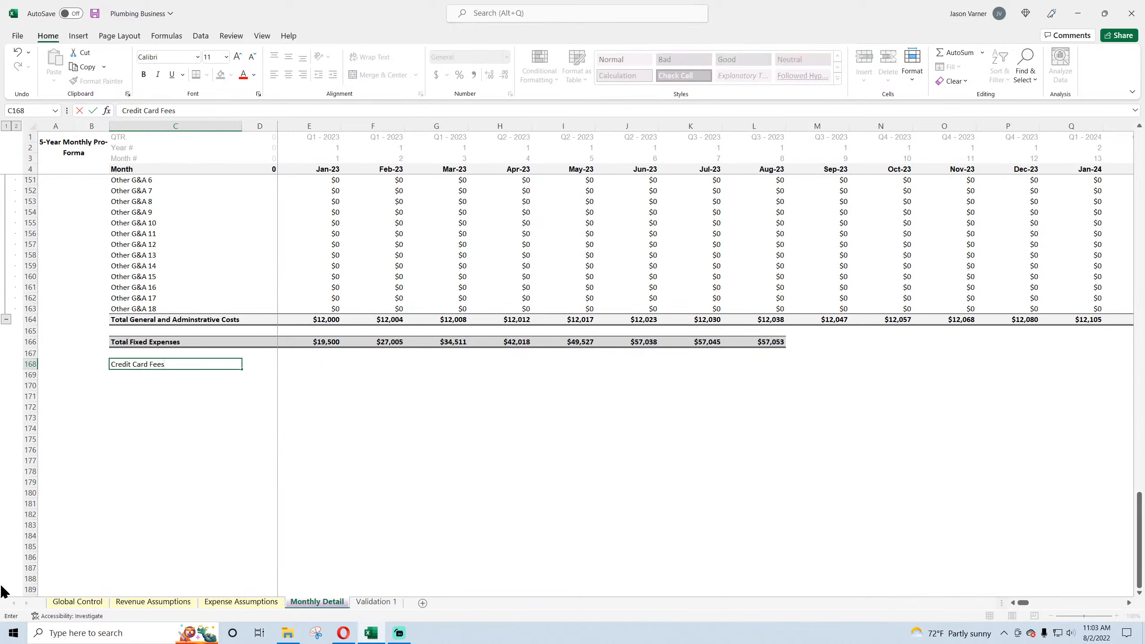
pyautogui.press('Return')
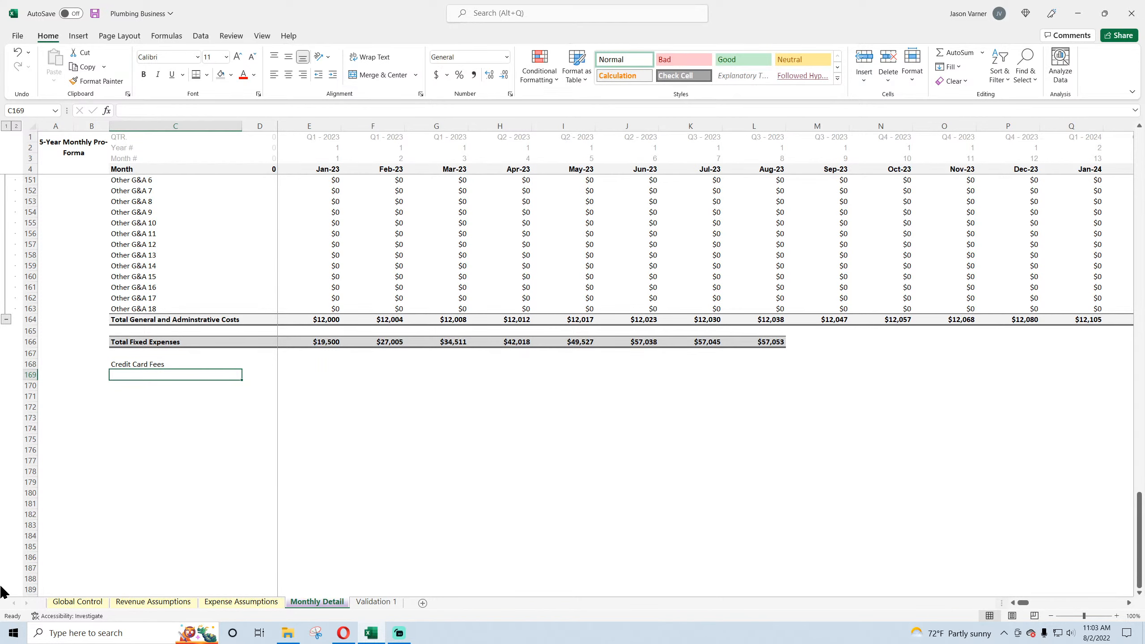
# - Insert a row above Total General and Administrative Costs and move the Credit Card Fees label into C164
pyautogui.rightClick(24, 319)
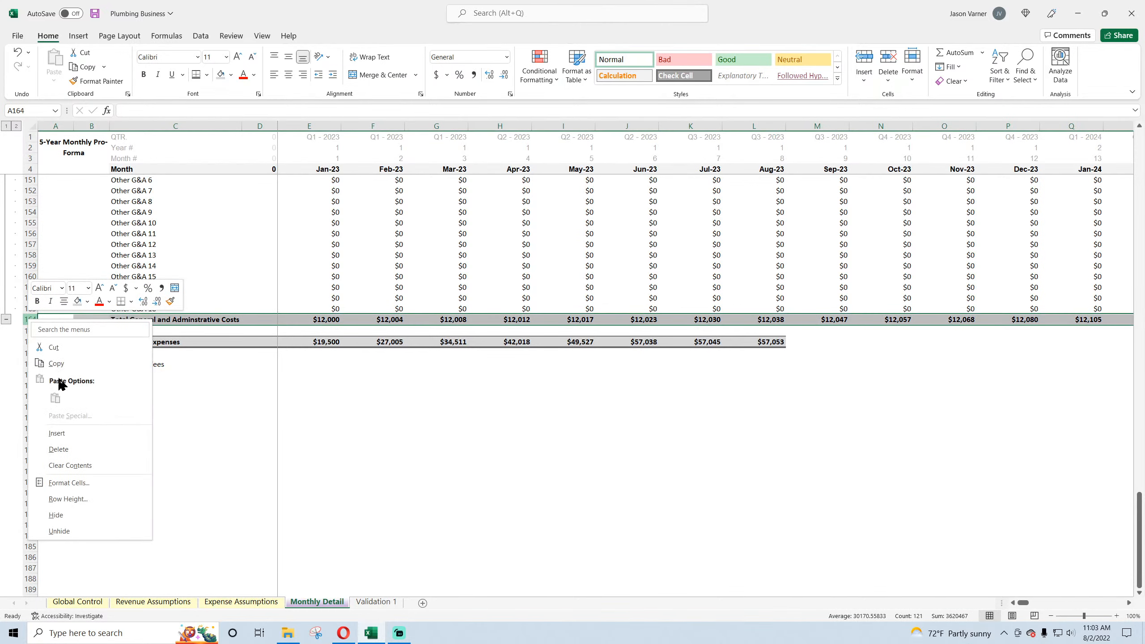
pyautogui.click(69, 431)
pyautogui.moveTo(140, 380); pyautogui.dragTo(140, 325)
# - In E164, multiply Total Revenue E17 by Expense Assumptions D36 and D37, locking the columns of the two assumption references
pyautogui.click(337, 319)
pyautogui.press('F2')
pyautogui.write('=')
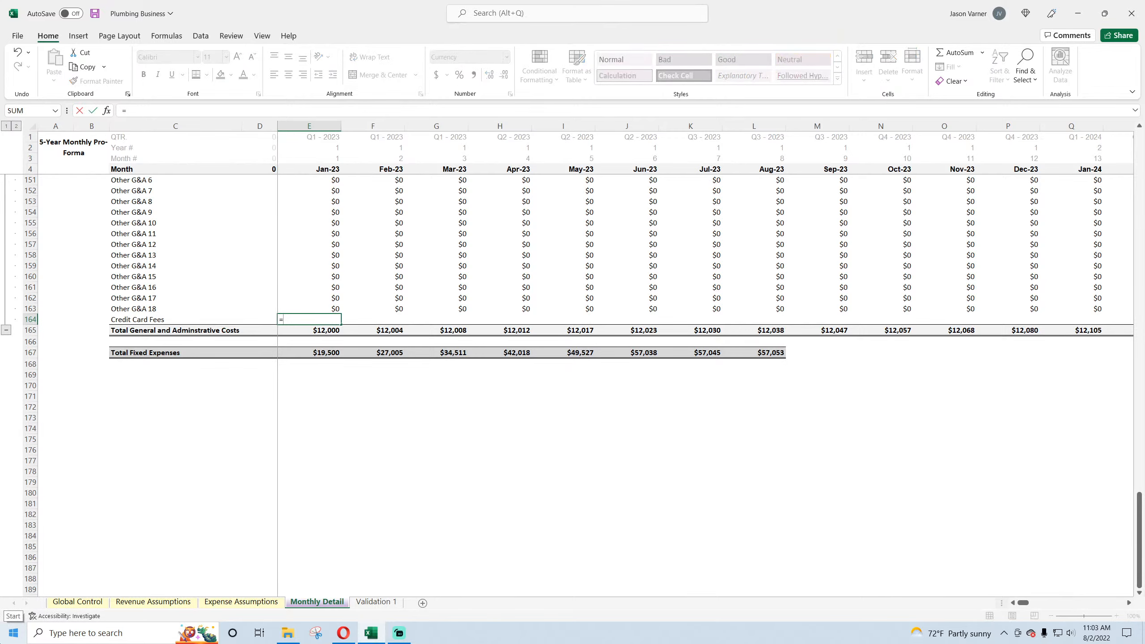
pyautogui.scroll(20, 357, 476)
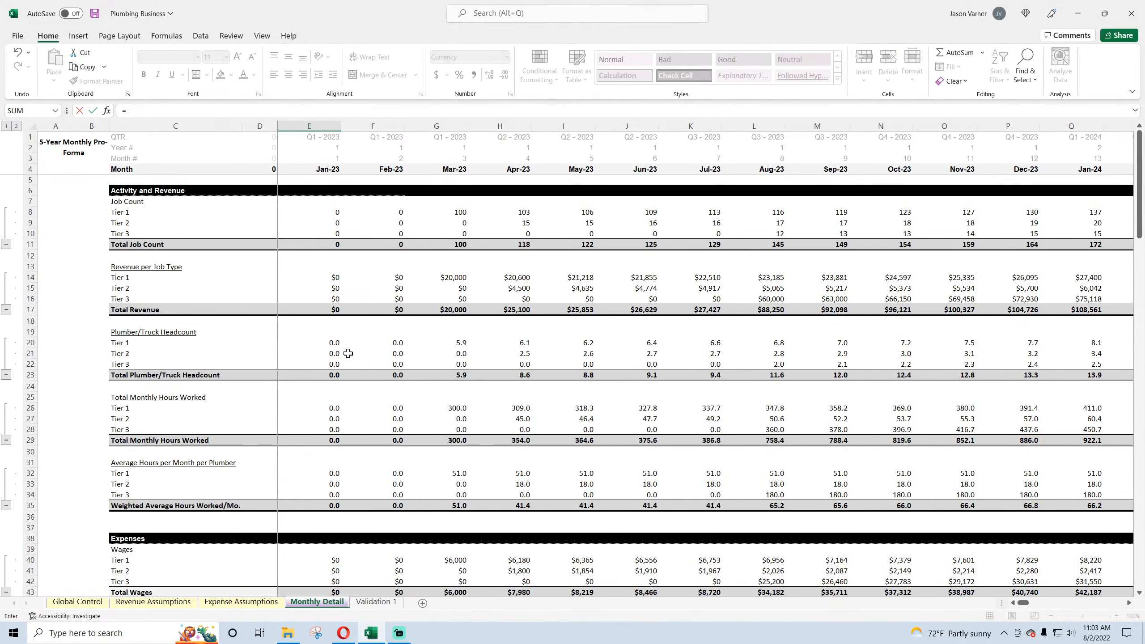
pyautogui.click(336, 311)
pyautogui.write('*')
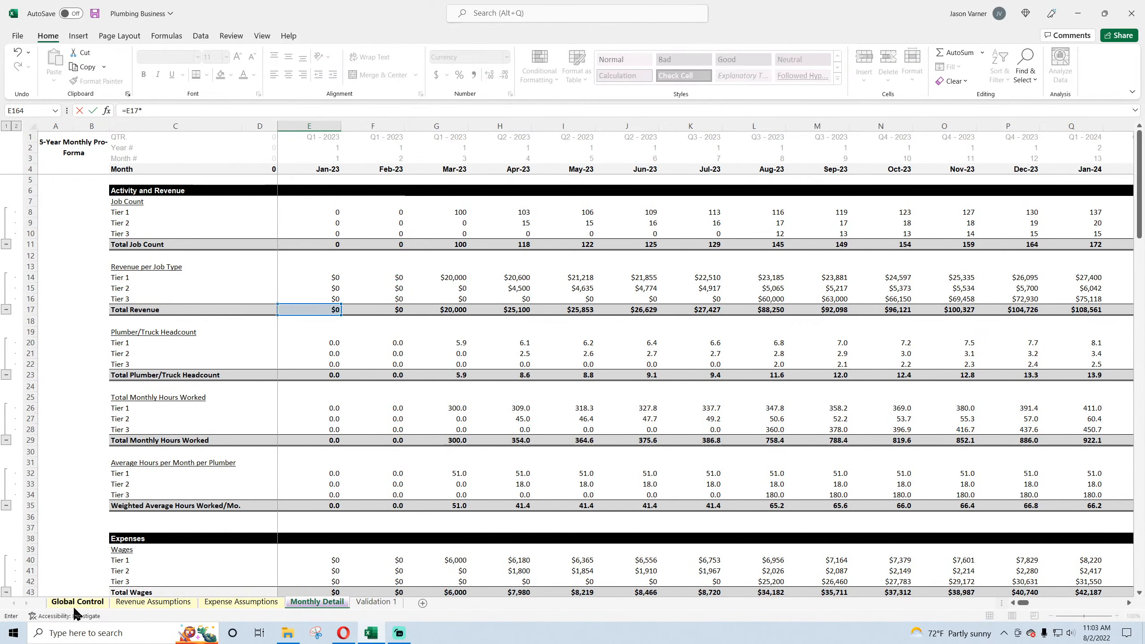
pyautogui.click(186, 603)
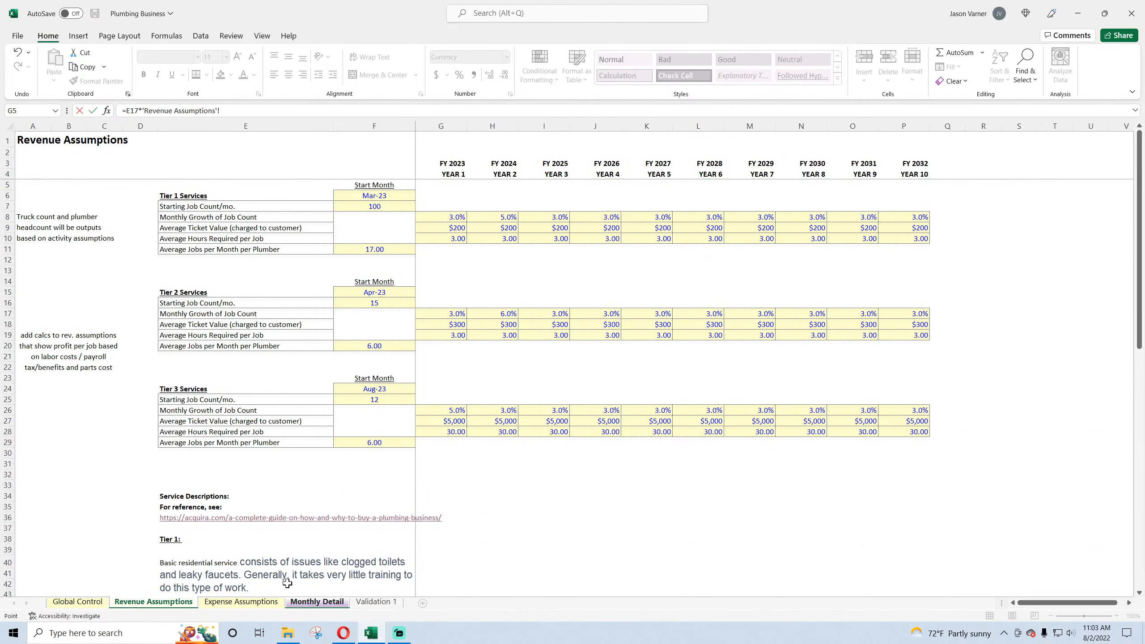
pyautogui.click(260, 603)
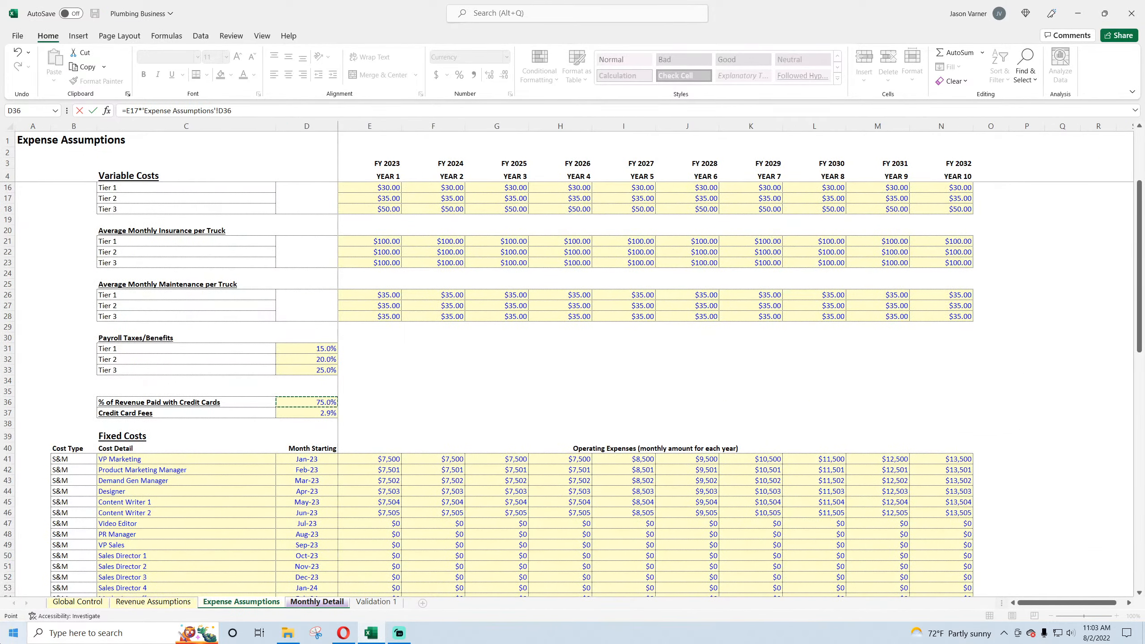
pyautogui.write('*')
pyautogui.click(324, 414)
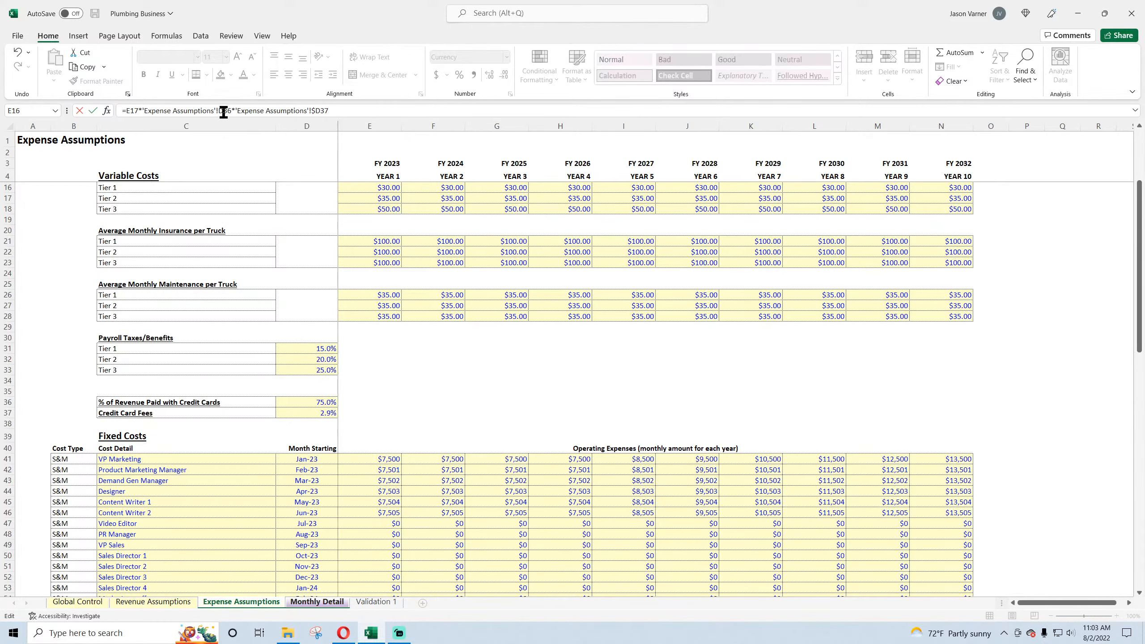
pyautogui.press('Return')
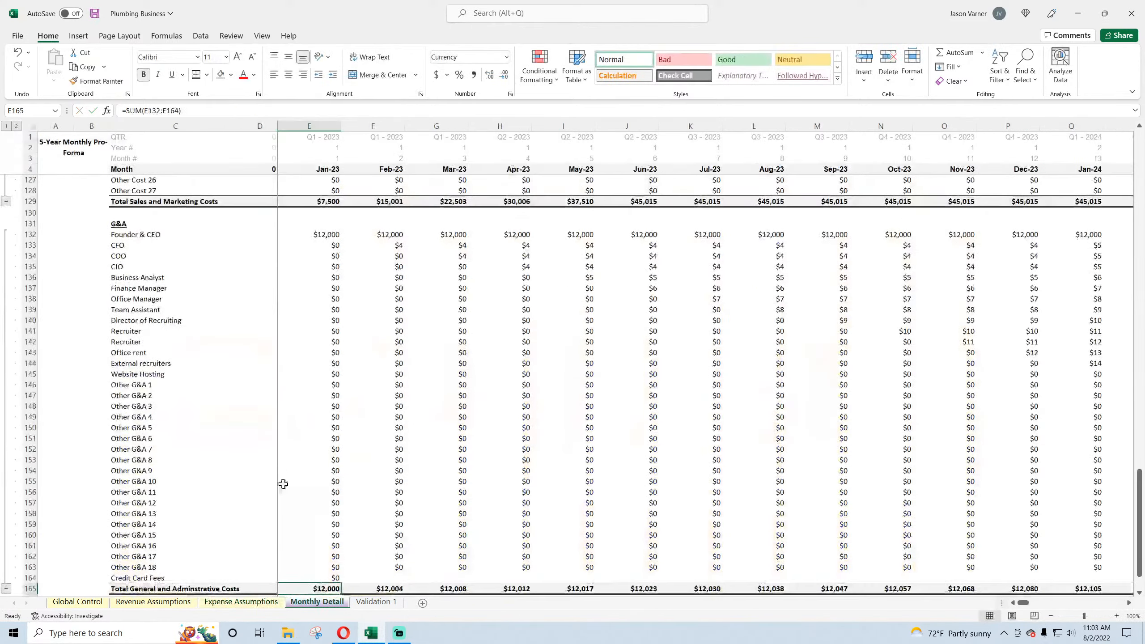
# - Fill the Credit Card Fees formula from E164 across through Jul-23
pyautogui.scroll(-4, 289, 487)
pyautogui.click(325, 459)
pyautogui.moveTo(342, 461); pyautogui.dragTo(695, 460)
# - Compare the SUM ranges in E165 and G165, and fill =SUM(E132:E164) from E165 across the total row through Aug-23
pyautogui.doubleClick(324, 469)
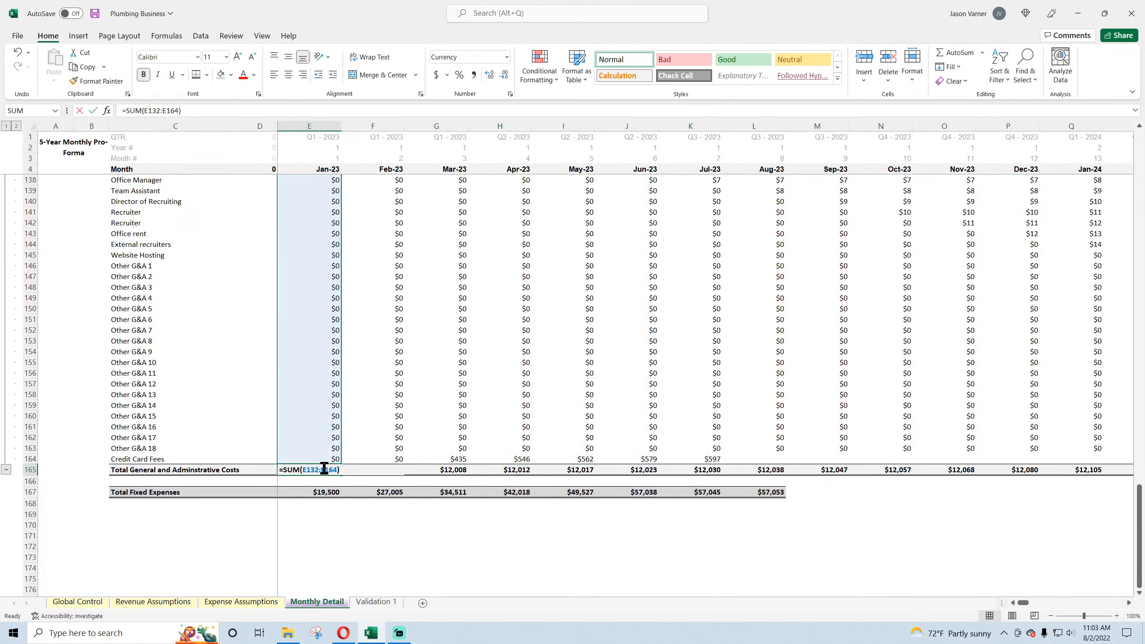
pyautogui.click(463, 470)
pyautogui.doubleClick(463, 469)
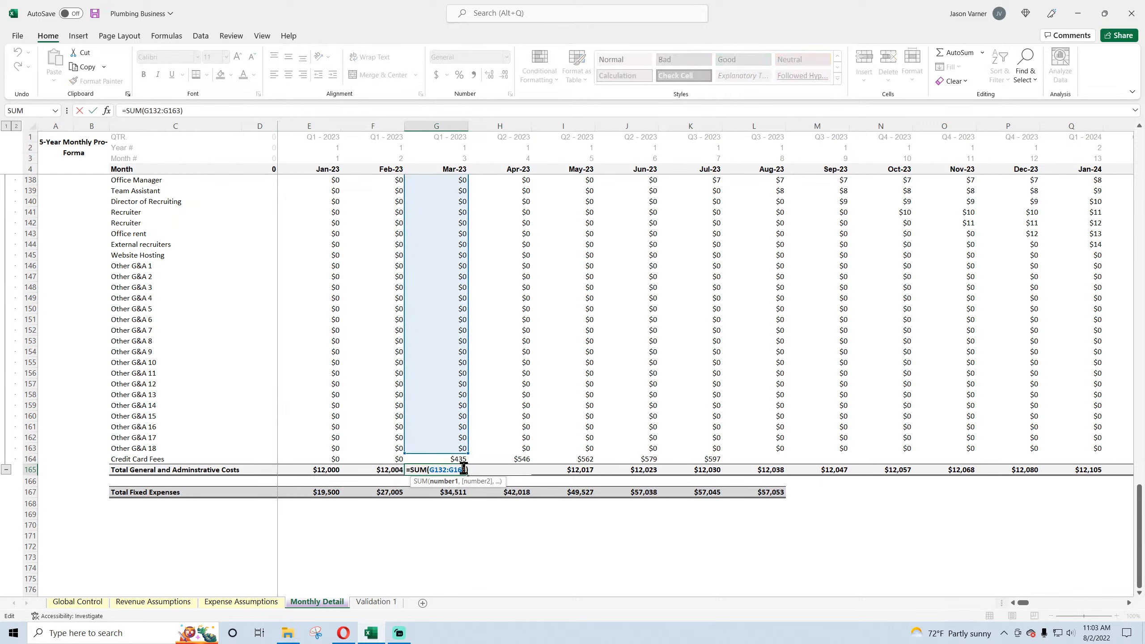
pyautogui.click(325, 470)
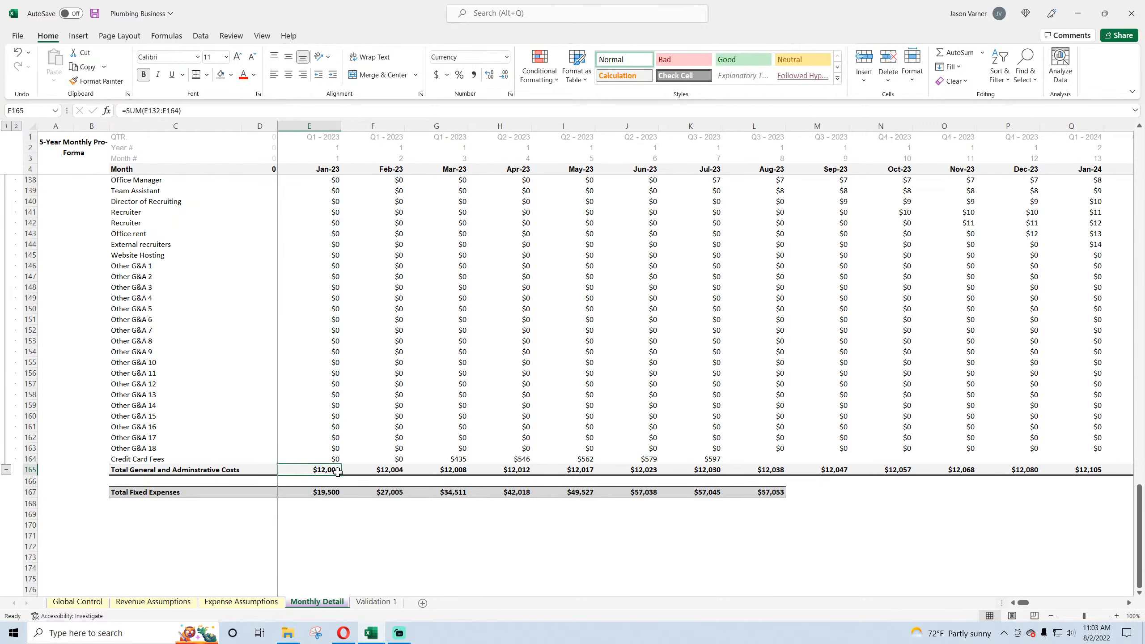
pyautogui.moveTo(341, 475); pyautogui.dragTo(762, 473)
# - Fill the Credit Card Fees, Total General and Administrative Costs and Total Fixed Expenses rows across through Dec-32 in column DT
pyautogui.moveTo(521, 459); pyautogui.dragTo(1142, 492)
pyautogui.click(992, 546)
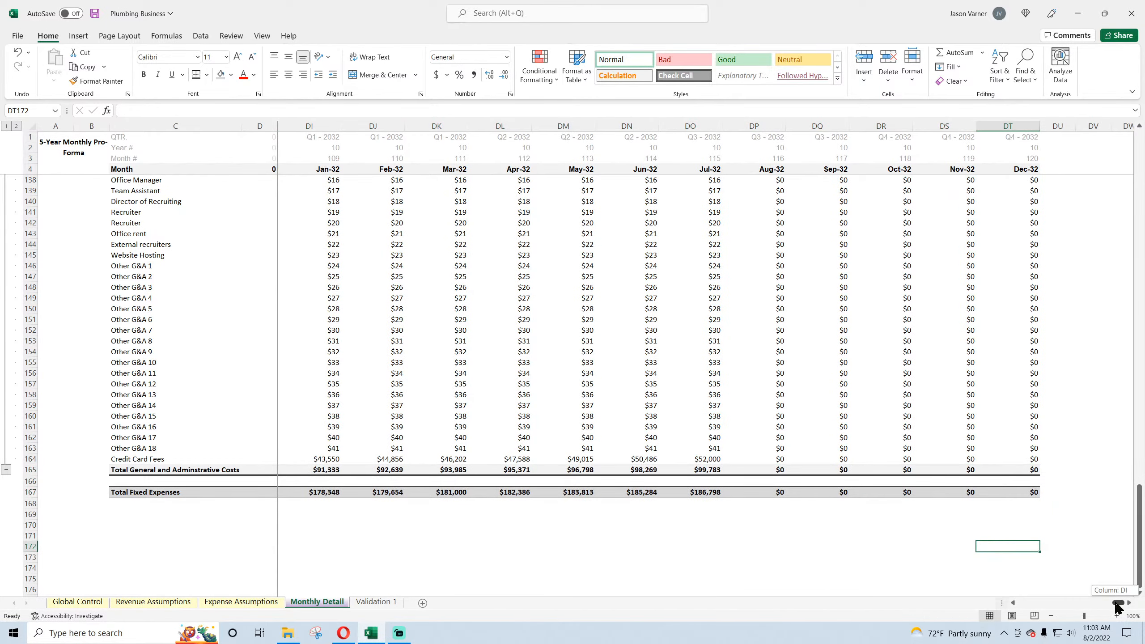
pyautogui.moveTo(1118, 606); pyautogui.dragTo(1022, 603)
# - Enter the label EBITDA in C169, below the Total Fixed Expenses row
pyautogui.click(115, 515)
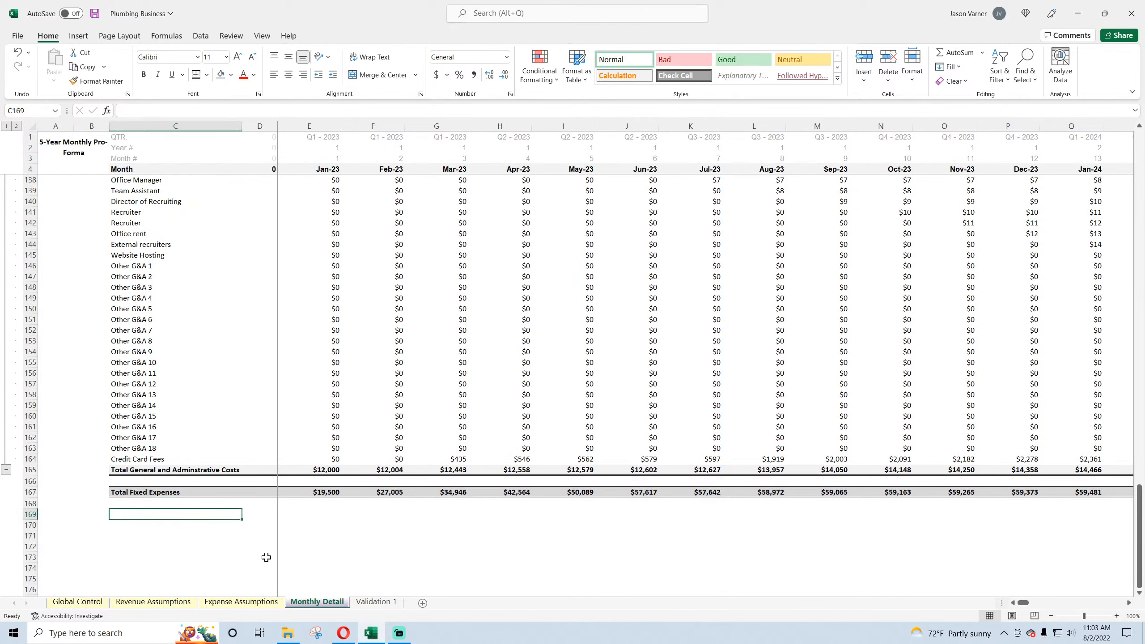
pyautogui.write('EBITD')
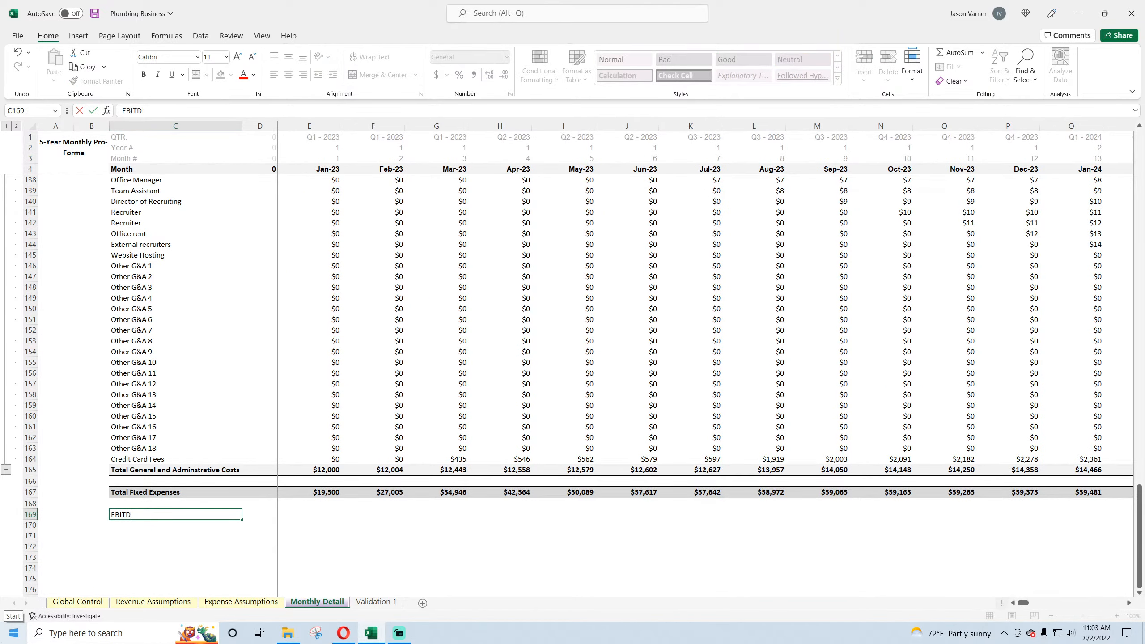
pyautogui.write('A')
pyautogui.press('Return')
# - In E169, calculate EBITDA as Gross Profit After Other Overheads minus Total Fixed Expenses with =E92-E167
pyautogui.press('Up')
pyautogui.press('Right')
pyautogui.press('Right')
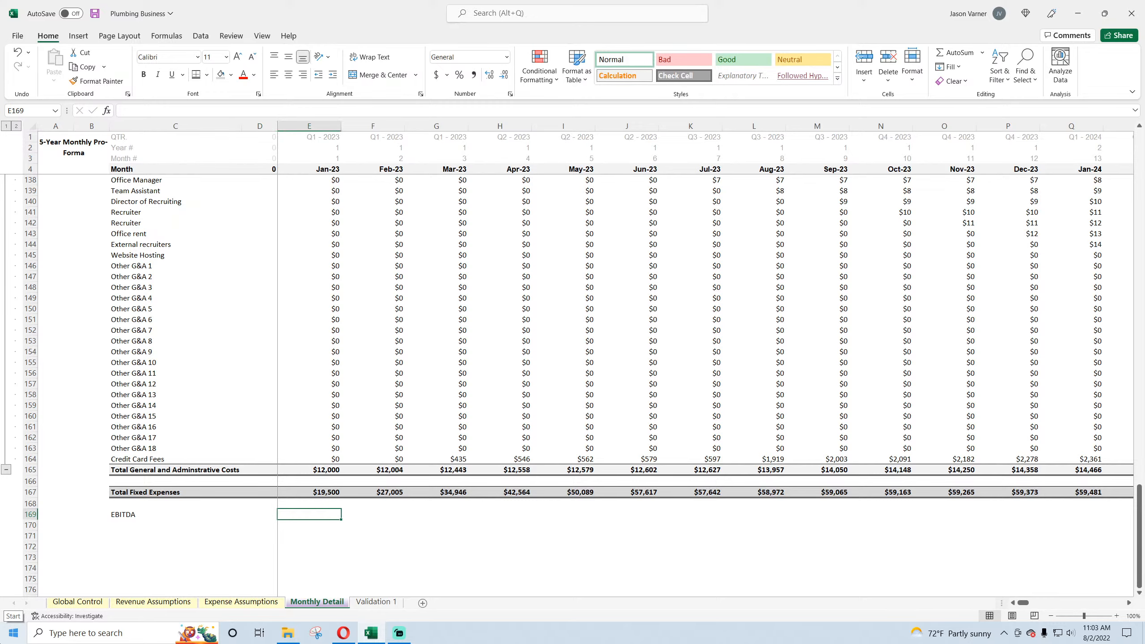
pyautogui.write('=')
pyautogui.scroll(16, 316, 448)
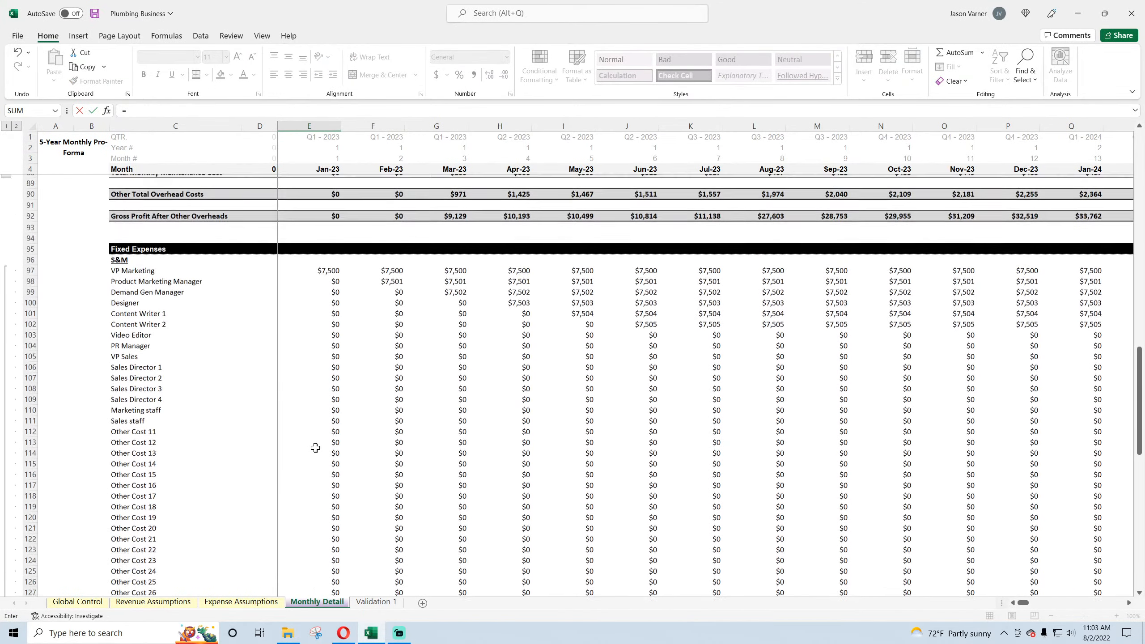
pyautogui.scroll(2, 316, 448)
pyautogui.click(324, 277)
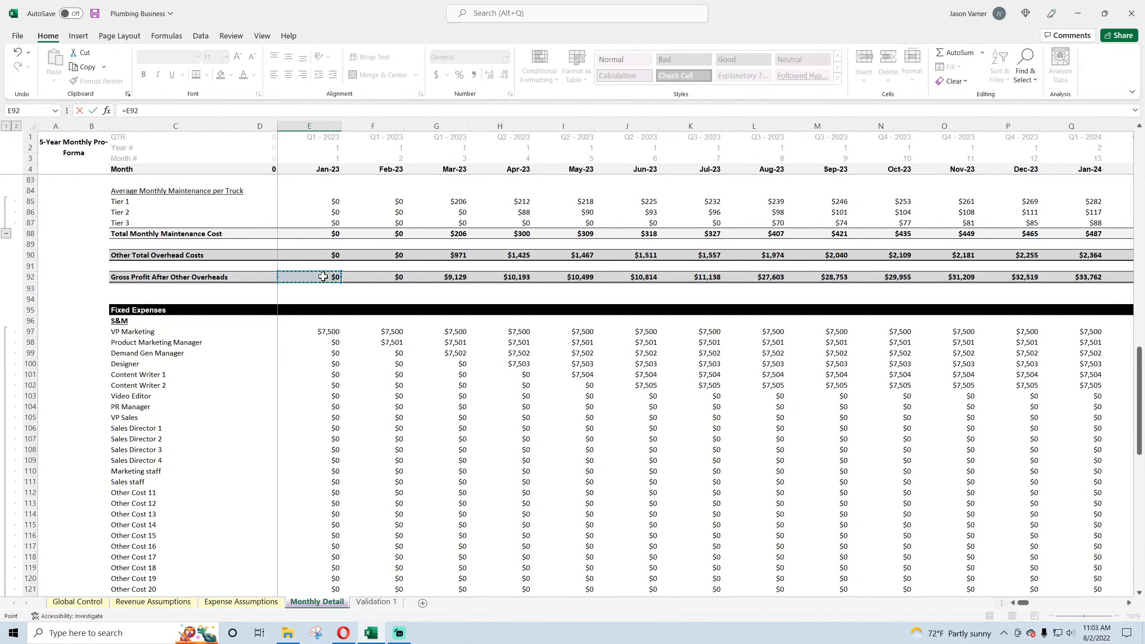
pyautogui.scroll(-18, 349, 482)
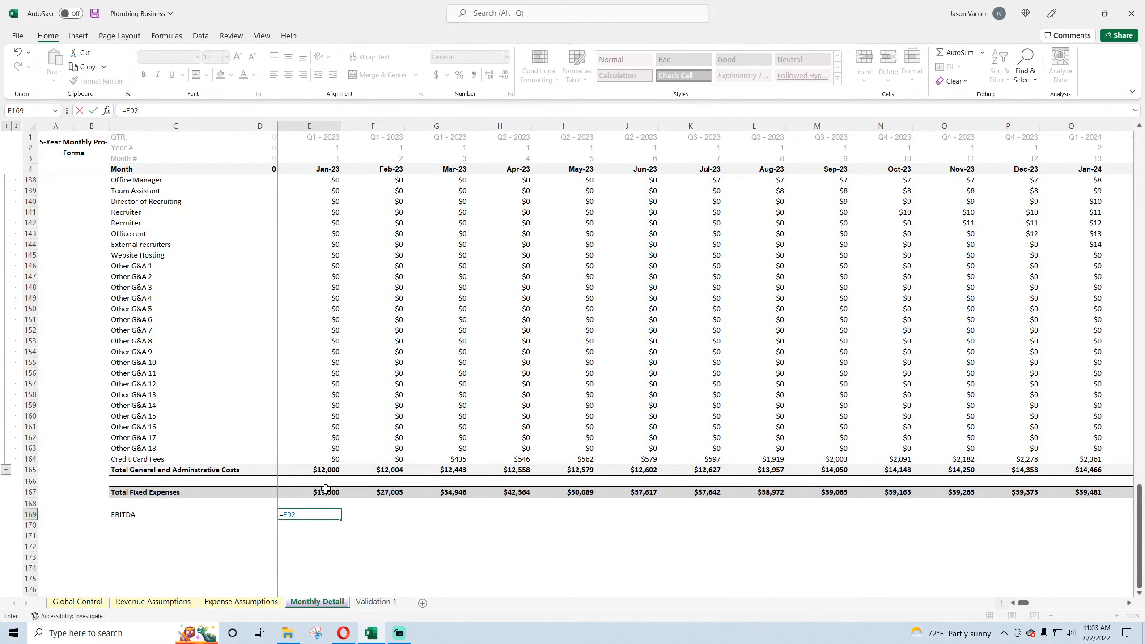
pyautogui.click(326, 492)
pyautogui.press('Return')
# - Format C169:G169 of the EBITDA row with bold text, top and bottom borders and a grey fill
pyautogui.moveTo(131, 514); pyautogui.dragTo(451, 515)
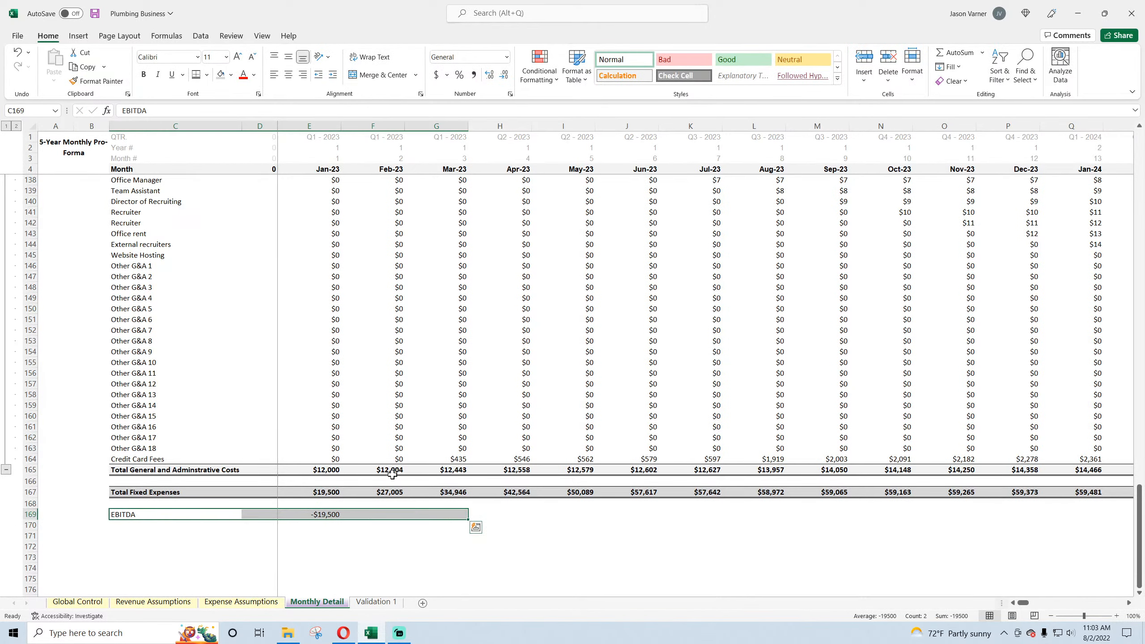
pyautogui.click(207, 75)
pyautogui.click(251, 289)
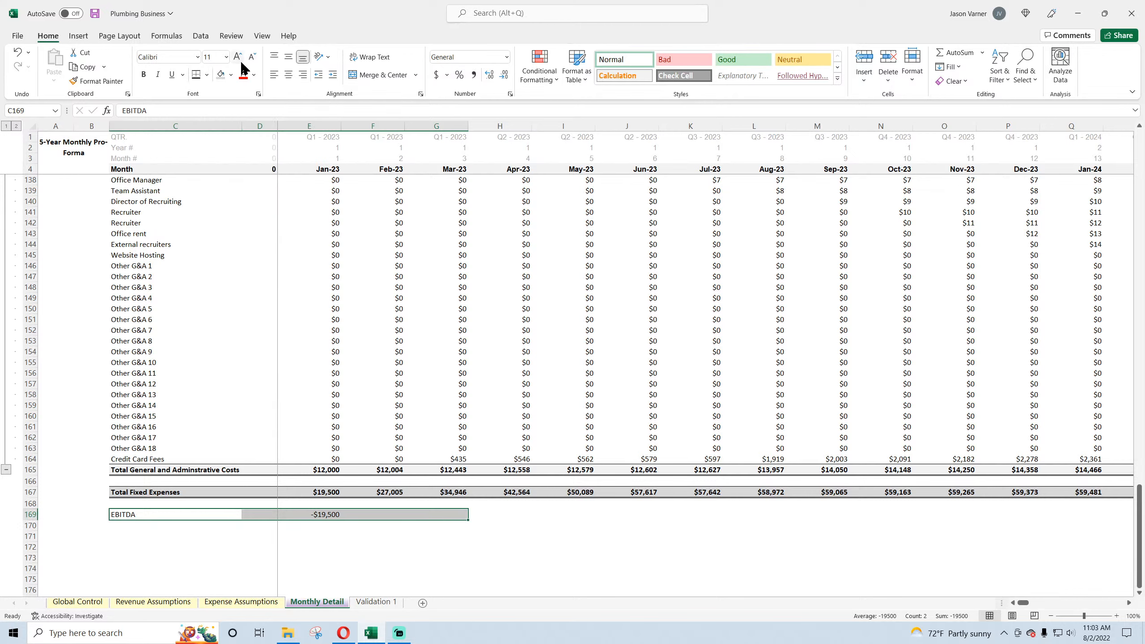
pyautogui.click(221, 75)
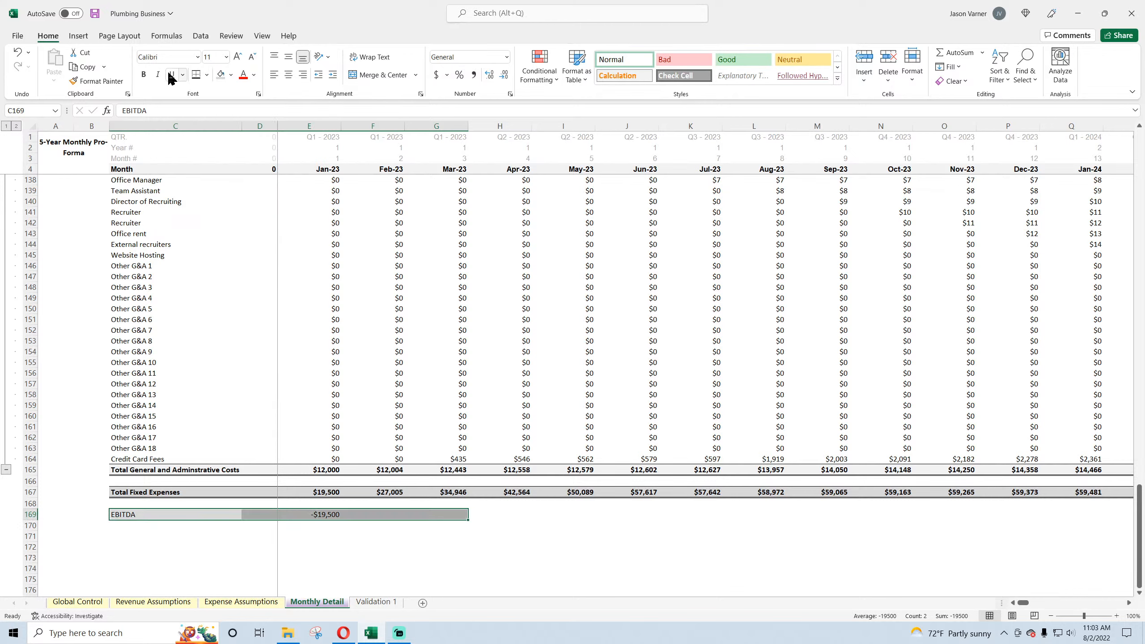
# - Set C169:G169 to Currency format with the $ symbol, 0 decimal places and negative numbers in black parentheses
pyautogui.click(510, 94)
pyautogui.click(793, 183)
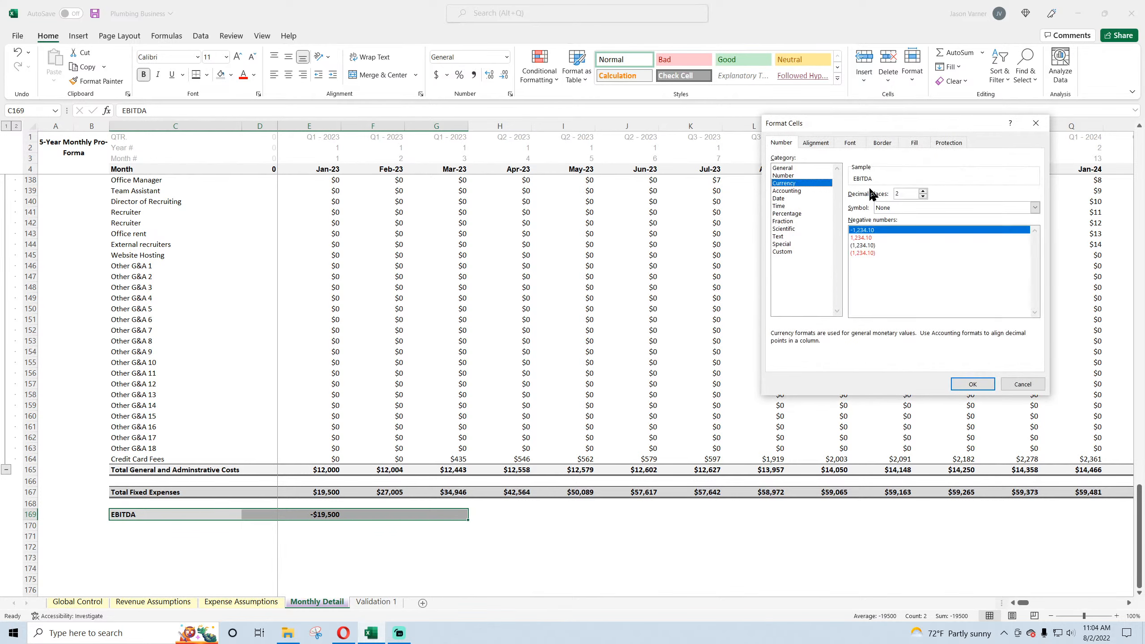
pyautogui.click(910, 209)
pyautogui.click(902, 226)
pyautogui.click(890, 246)
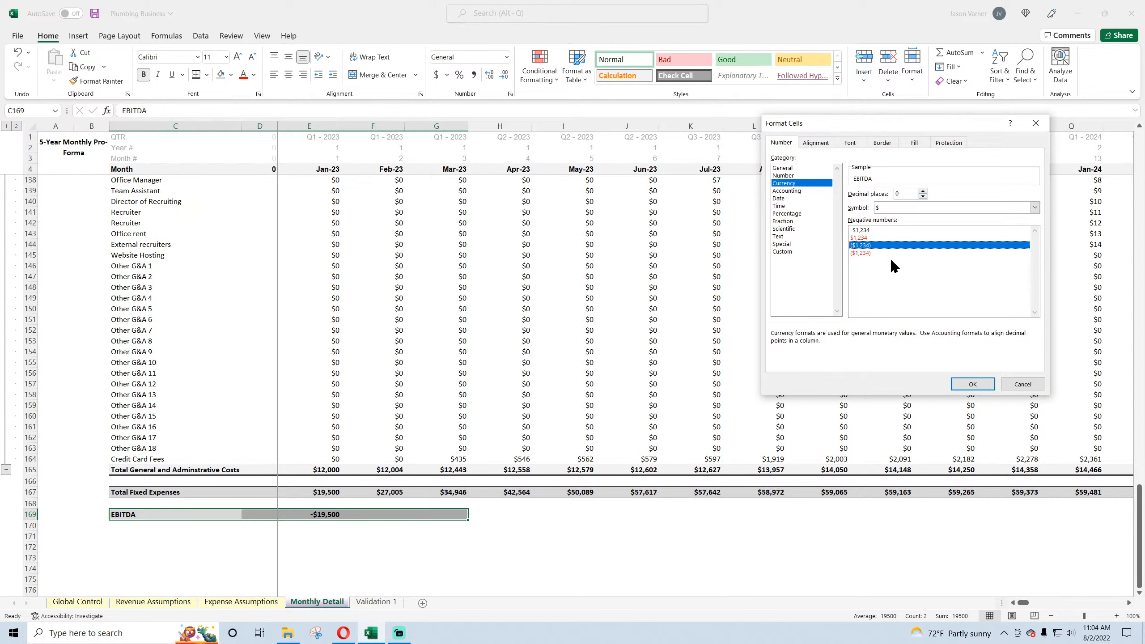
pyautogui.click(973, 384)
# - Fill the EBITDA formula from E169 across through Dec-32 in column DT
pyautogui.click(314, 510)
pyautogui.moveTo(341, 520); pyautogui.dragTo(1144, 547)
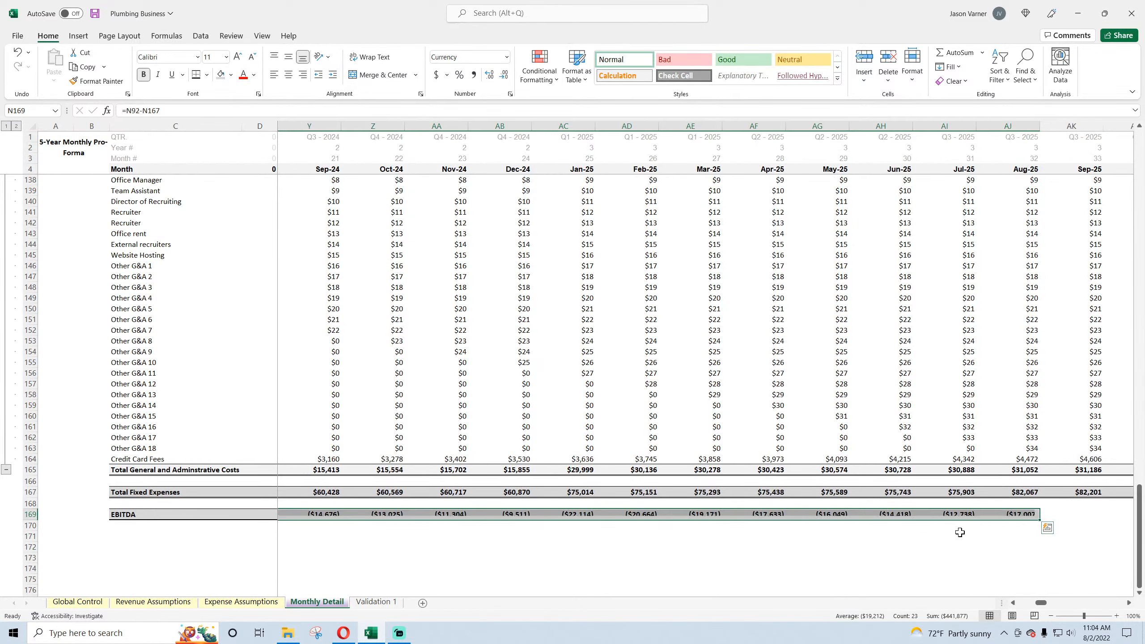
pyautogui.click(900, 518)
pyautogui.moveTo(914, 520); pyautogui.dragTo(1144, 538)
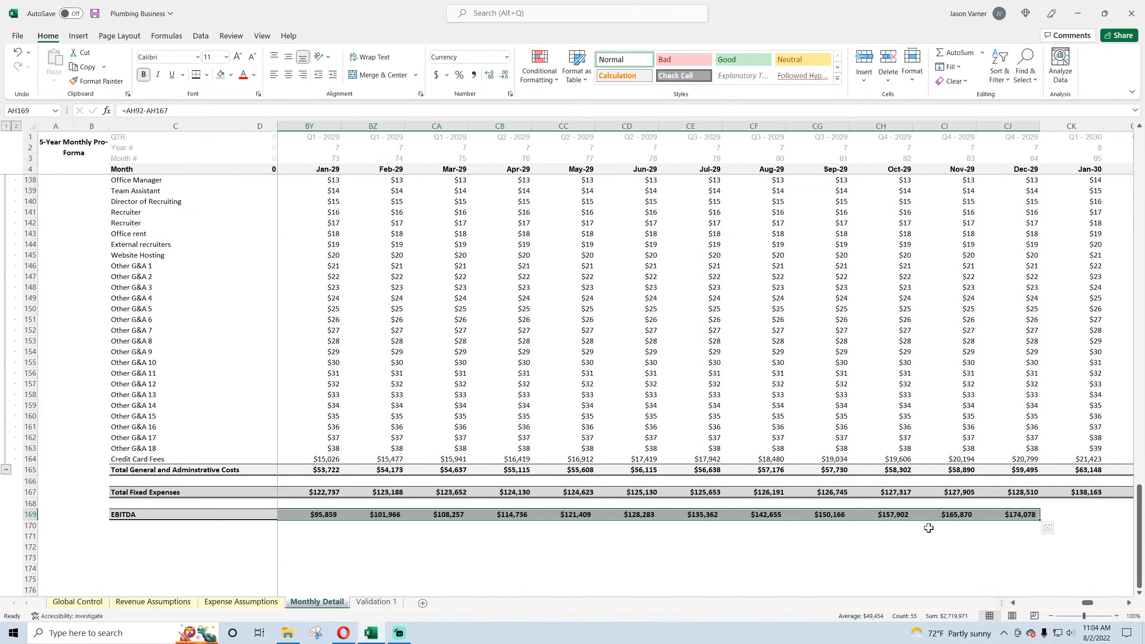
pyautogui.click(898, 516)
pyautogui.moveTo(913, 520); pyautogui.dragTo(1033, 517)
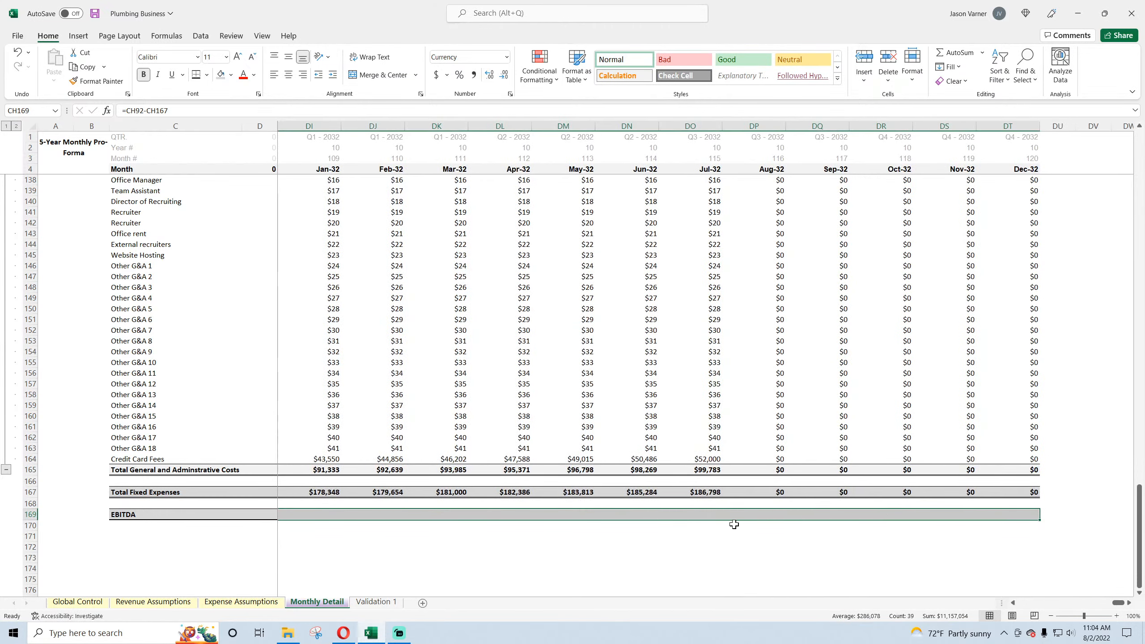
# - Label cell C170, directly below the EBITDA row, as margin
pyautogui.click(703, 541)
pyautogui.press('Up')
pyautogui.press('Up')
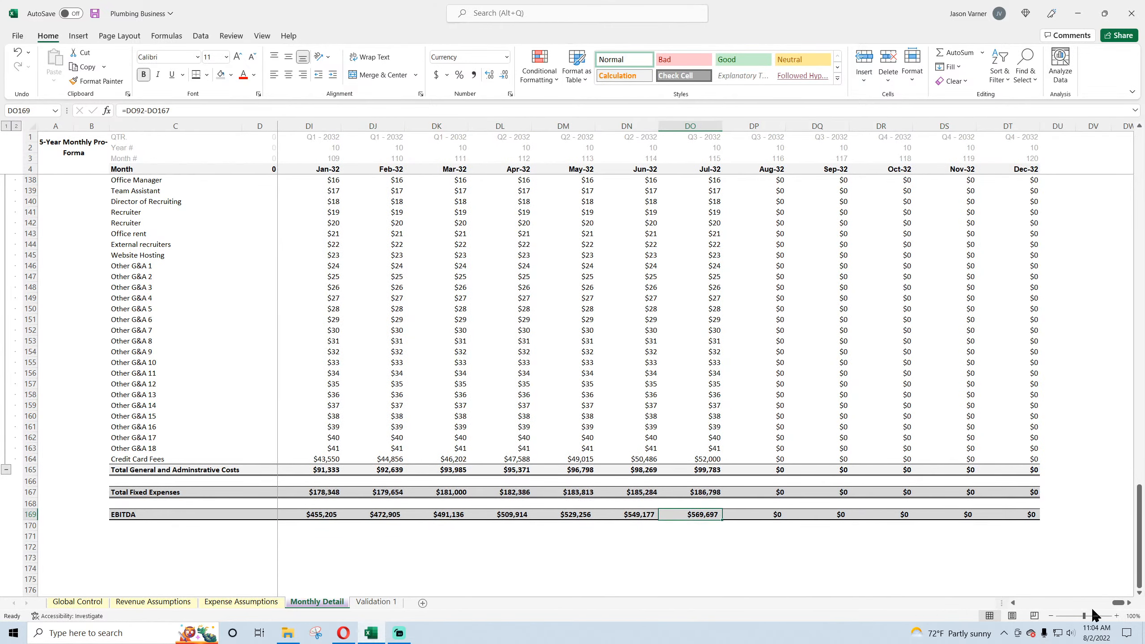
pyautogui.moveTo(1122, 606); pyautogui.dragTo(1020, 604)
pyautogui.click(195, 527)
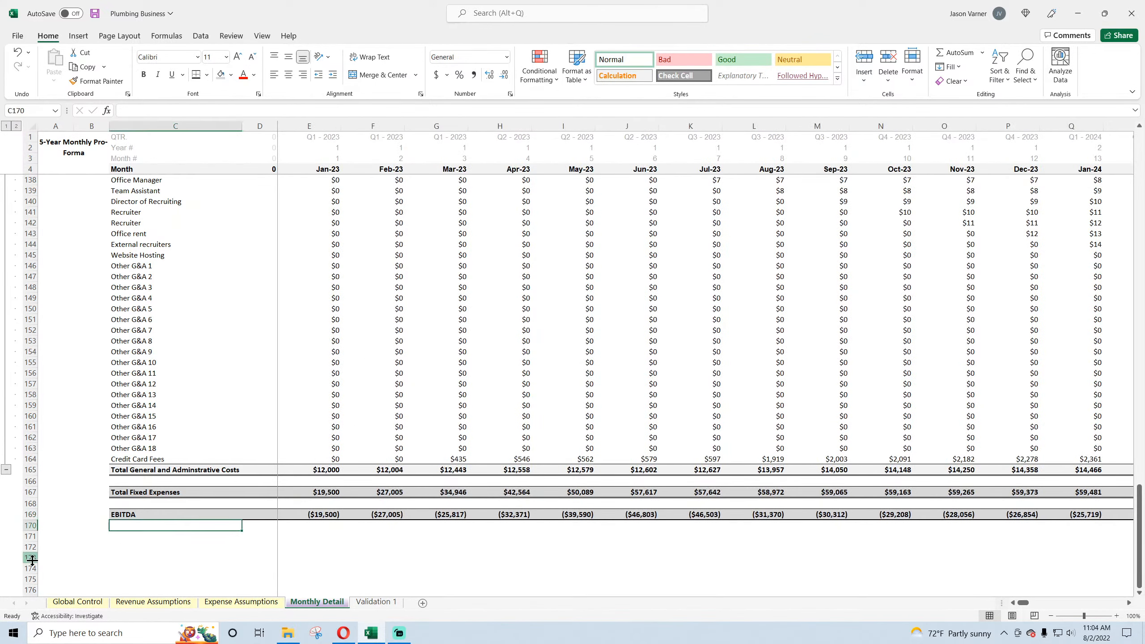
pyautogui.write('margin')
pyautogui.press('Up')
pyautogui.press('Right')
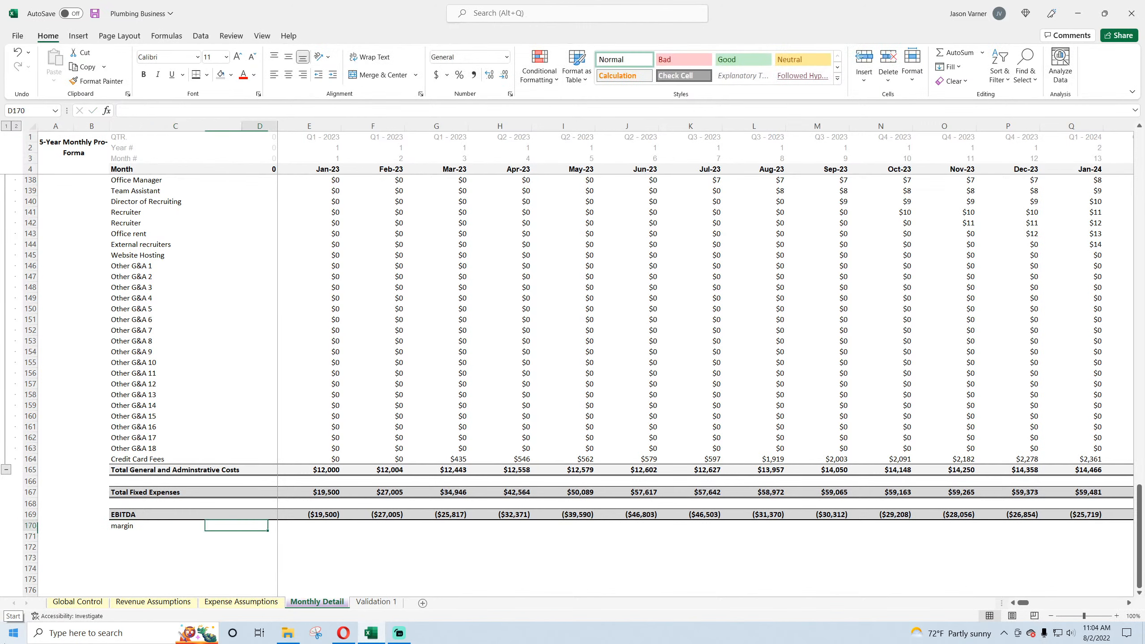
# - In E170, calculate the EBITDA margin as EBITDA divided by Total Revenue with =IFERROR(E169/E17,0)
pyautogui.press('Right')
pyautogui.write('=if')
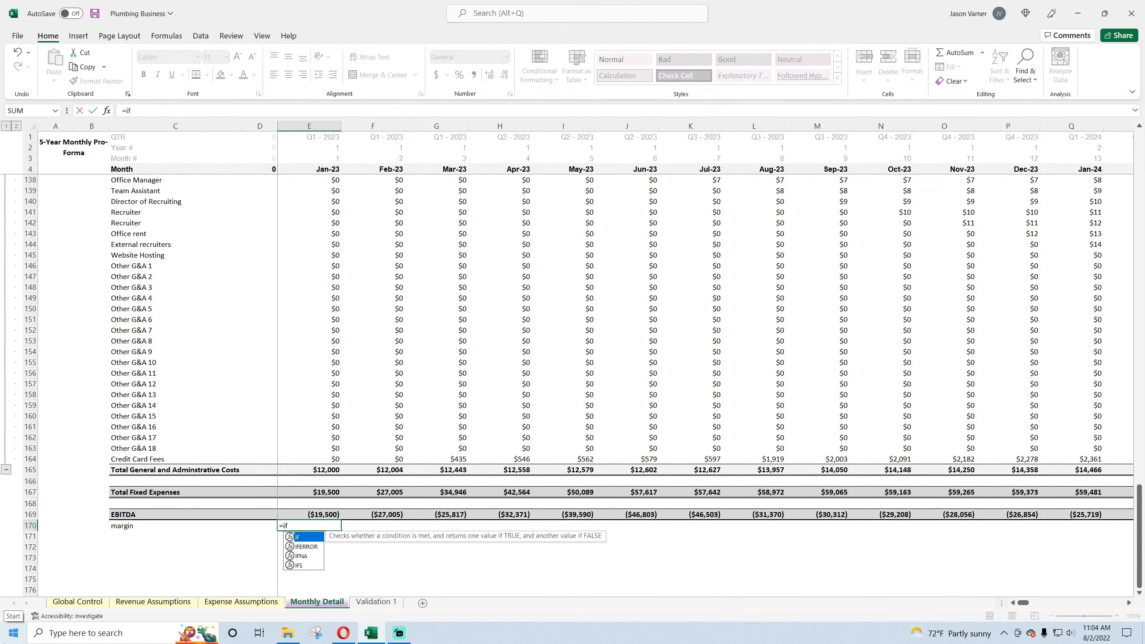
pyautogui.write('error(')
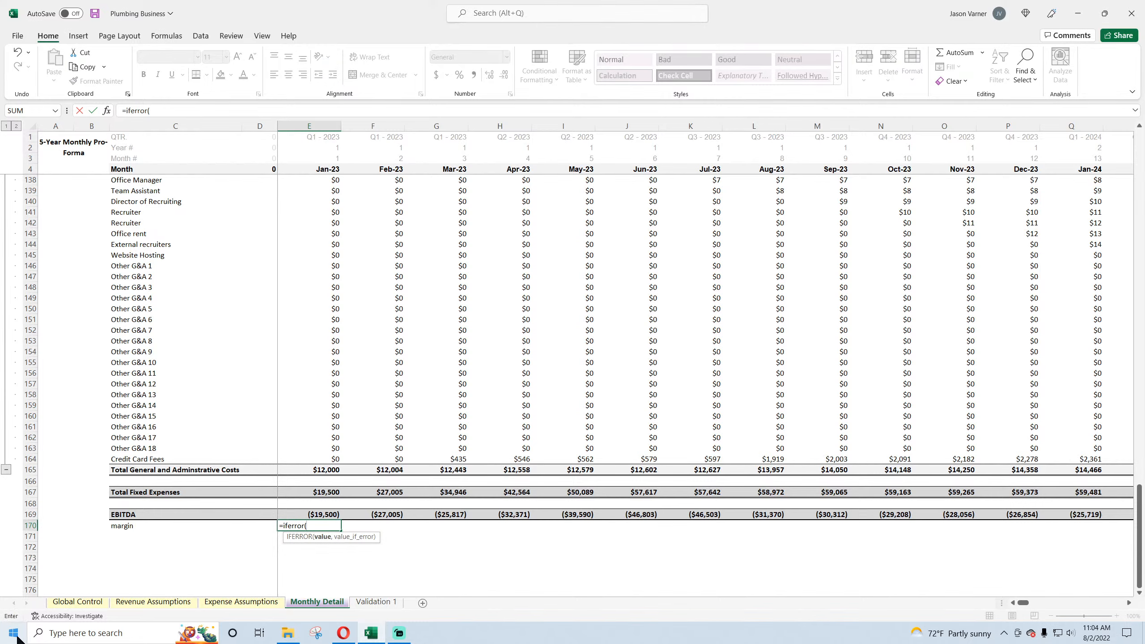
pyautogui.click(317, 515)
pyautogui.write('/')
pyautogui.scroll(20, 371, 420)
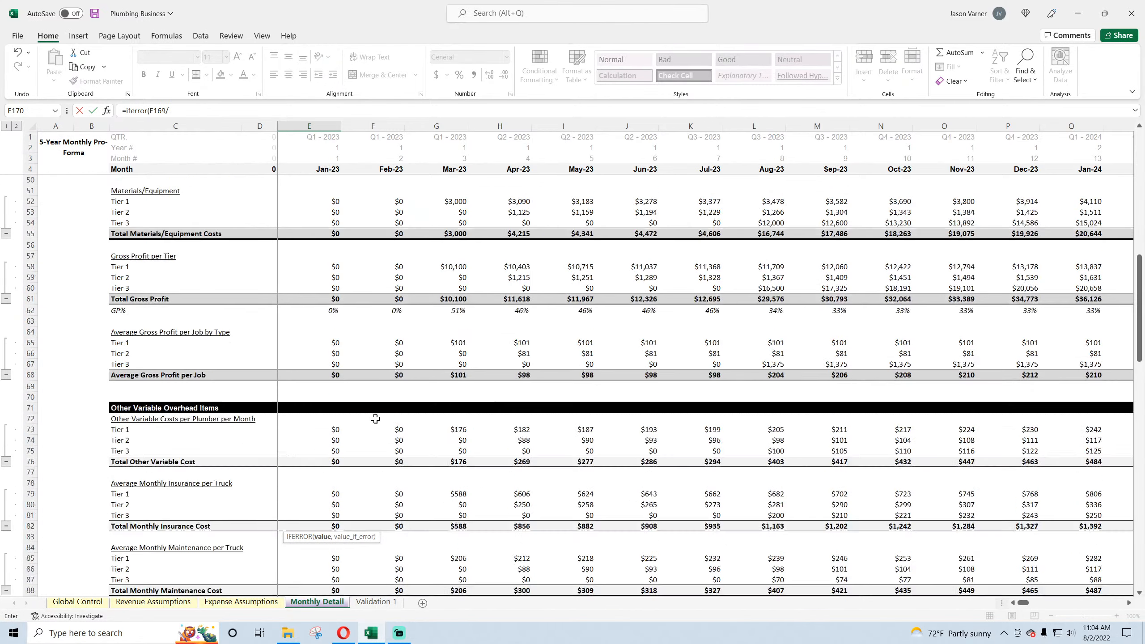
pyautogui.click(323, 312)
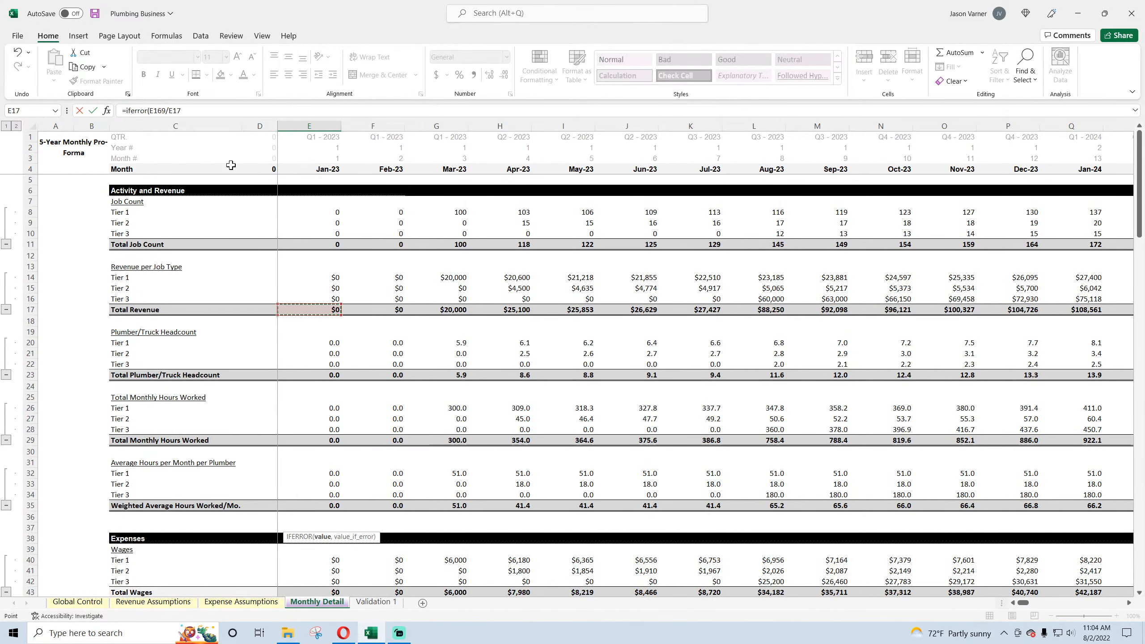
pyautogui.click(202, 110)
pyautogui.write(',0')
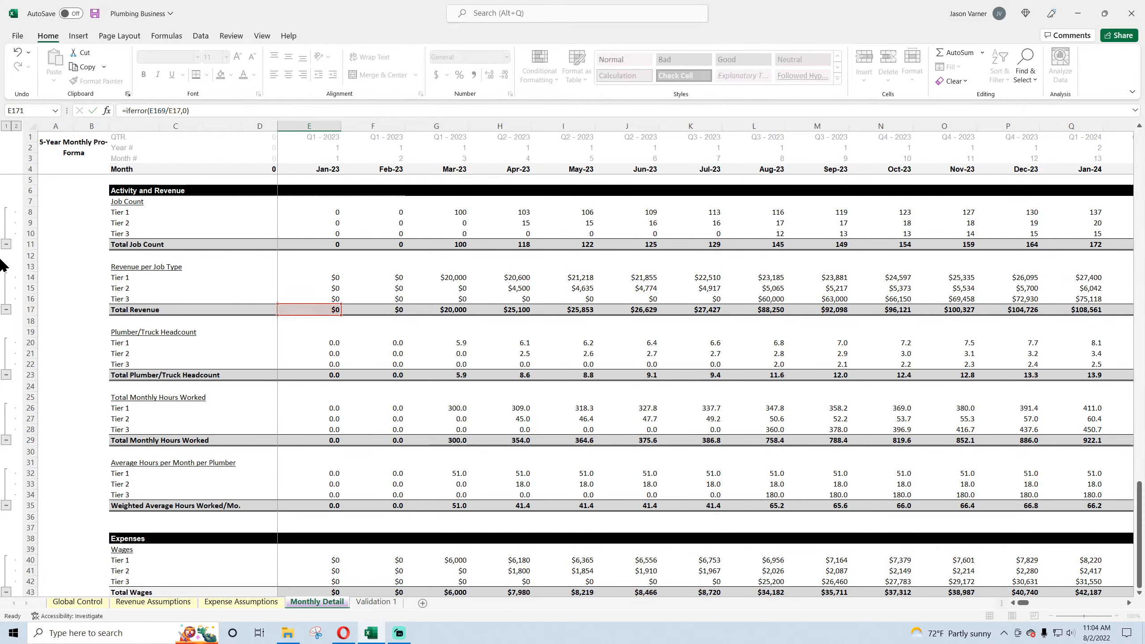
pyautogui.press('Return')
pyautogui.scroll(-3, 189, 475)
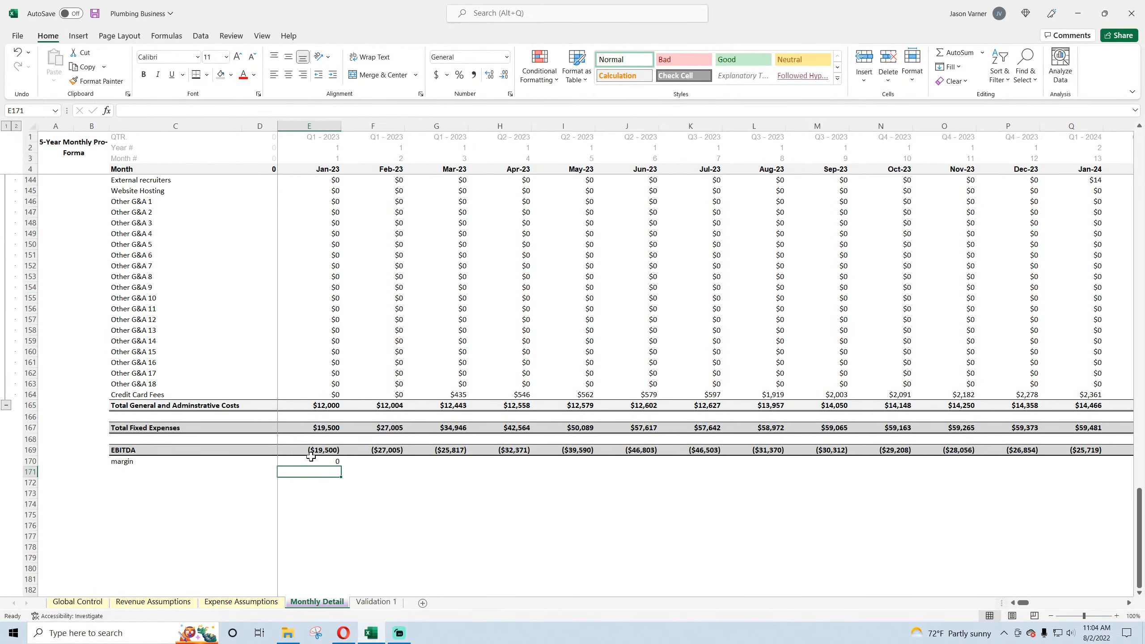
# - Format the margin in E170 as a percentage and fill it across through Dec-32 in column DT
pyautogui.click(311, 457)
pyautogui.click(466, 78)
pyautogui.moveTo(341, 466); pyautogui.dragTo(695, 465)
pyautogui.click(472, 464)
pyautogui.moveTo(468, 467); pyautogui.dragTo(1039, 466)
pyautogui.click(704, 492)
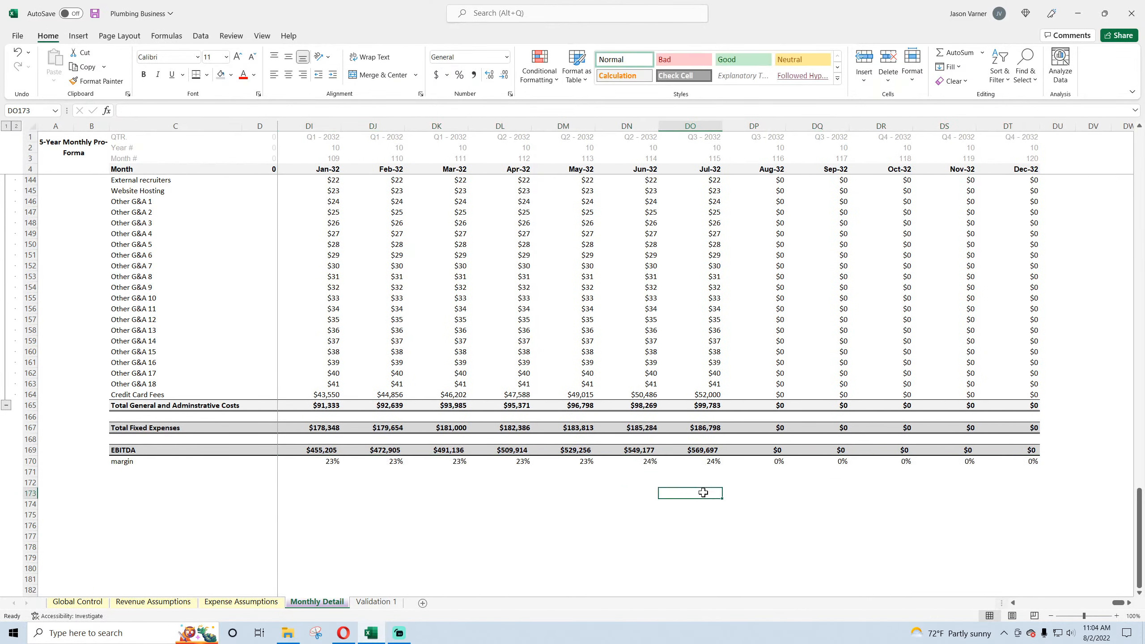
# - Save the workbook with the new margin row and return to the start of Monthly Detail
pyautogui.moveTo(1119, 603); pyautogui.dragTo(999, 601)
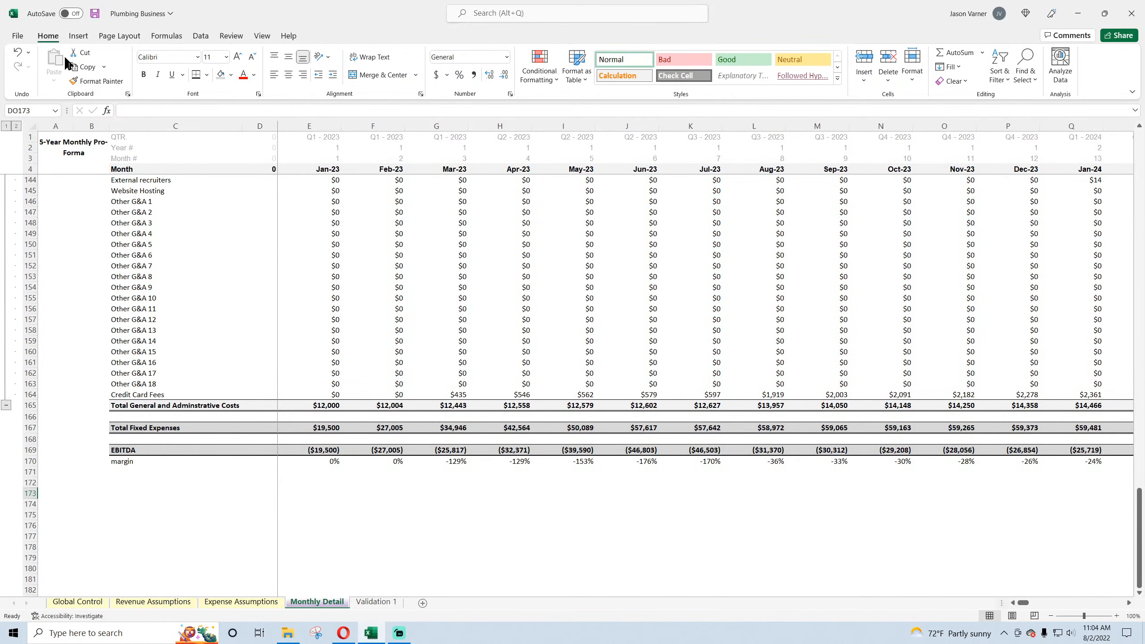
pyautogui.click(95, 13)
pyautogui.click(161, 501)
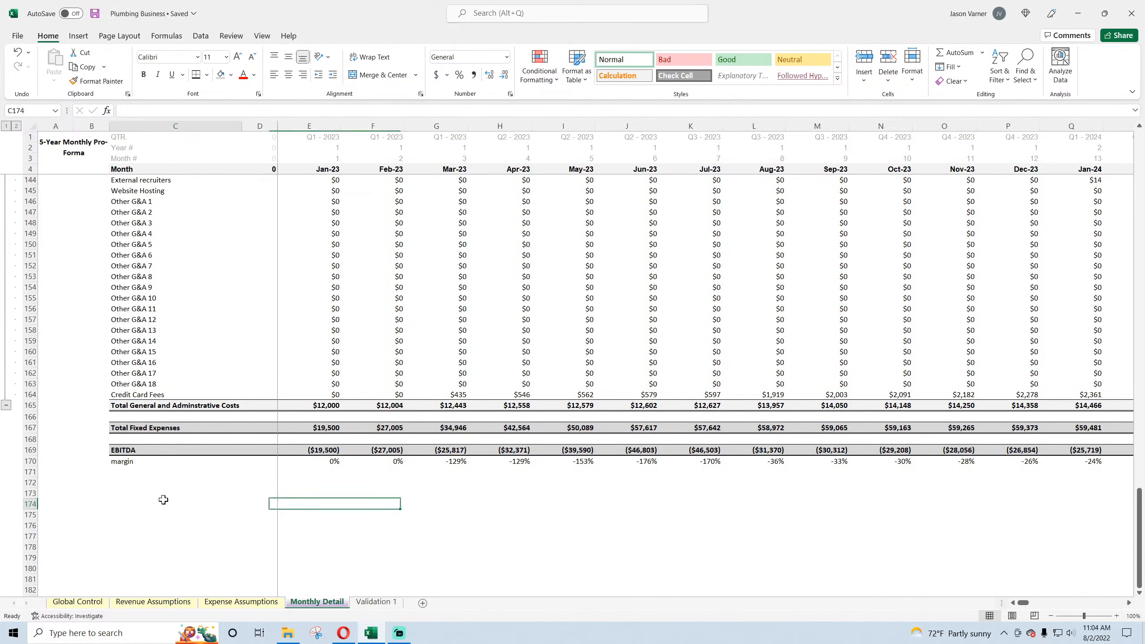
pyautogui.scroll(20, 140, 469)
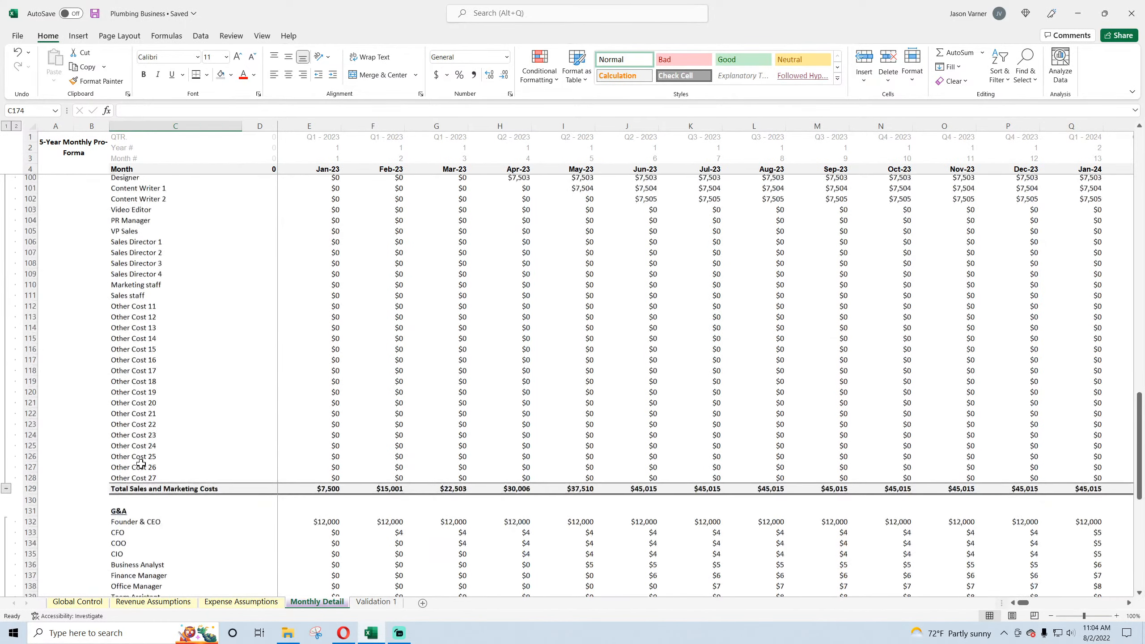
pyautogui.scroll(20, 140, 461)
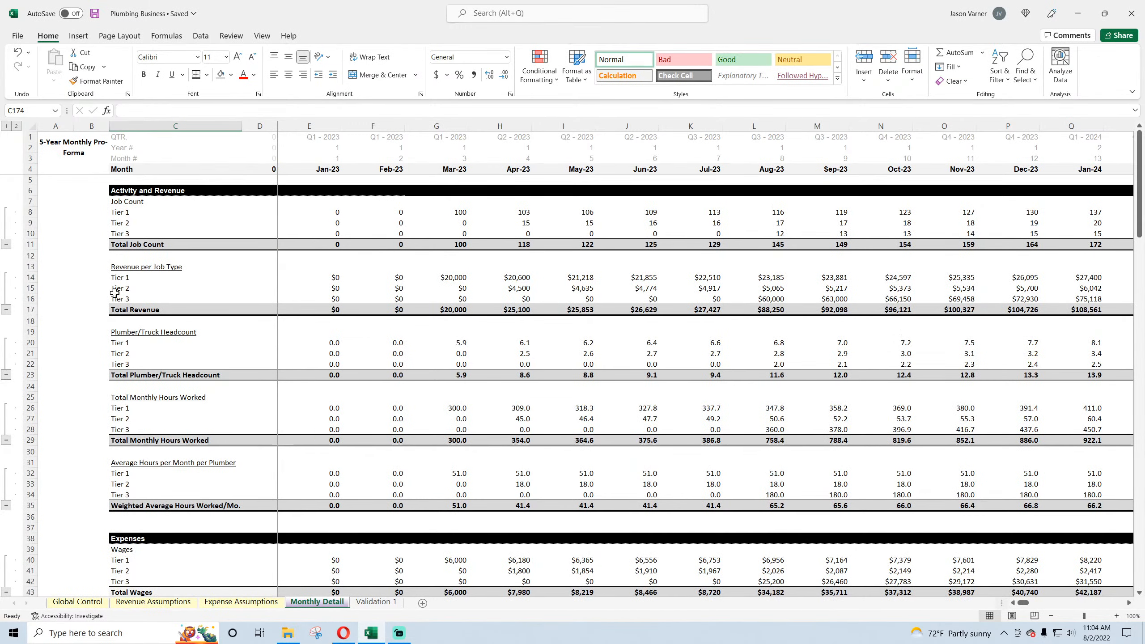
pyautogui.click(94, 13)
# - Collapse all row groups, and group and collapse the Payroll Taxes/Benefits tier rows 45 to 47 as well
pyautogui.click(6, 126)
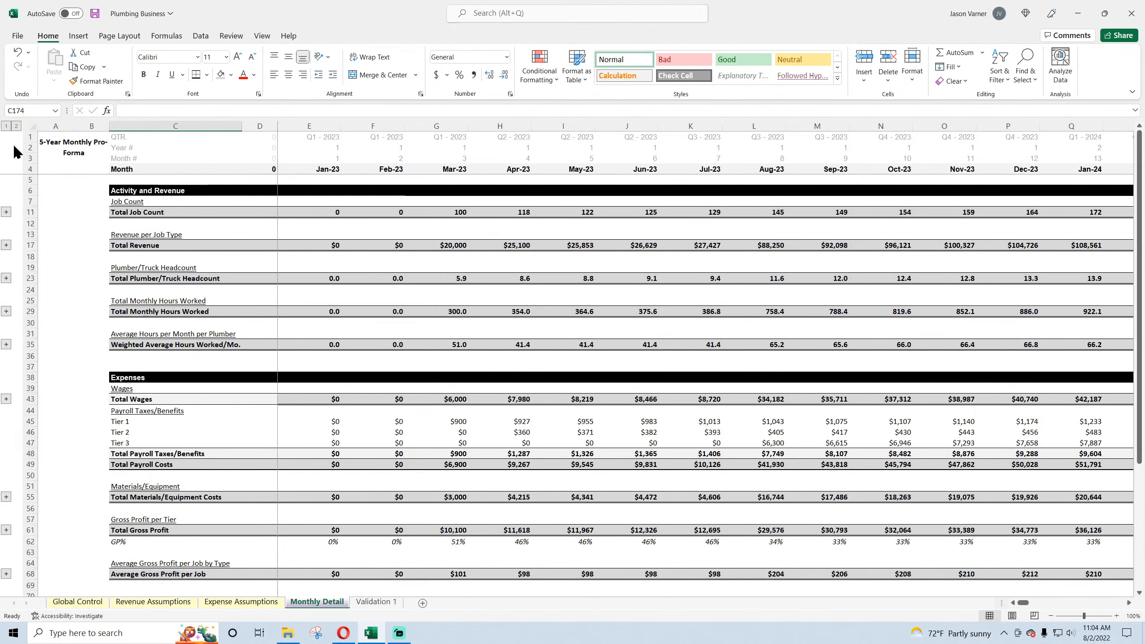
pyautogui.moveTo(30, 421)
pyautogui.mouseDown()
pyautogui.moveTo(30, 453)
pyautogui.moveTo(25, 442)
pyautogui.mouseUp()
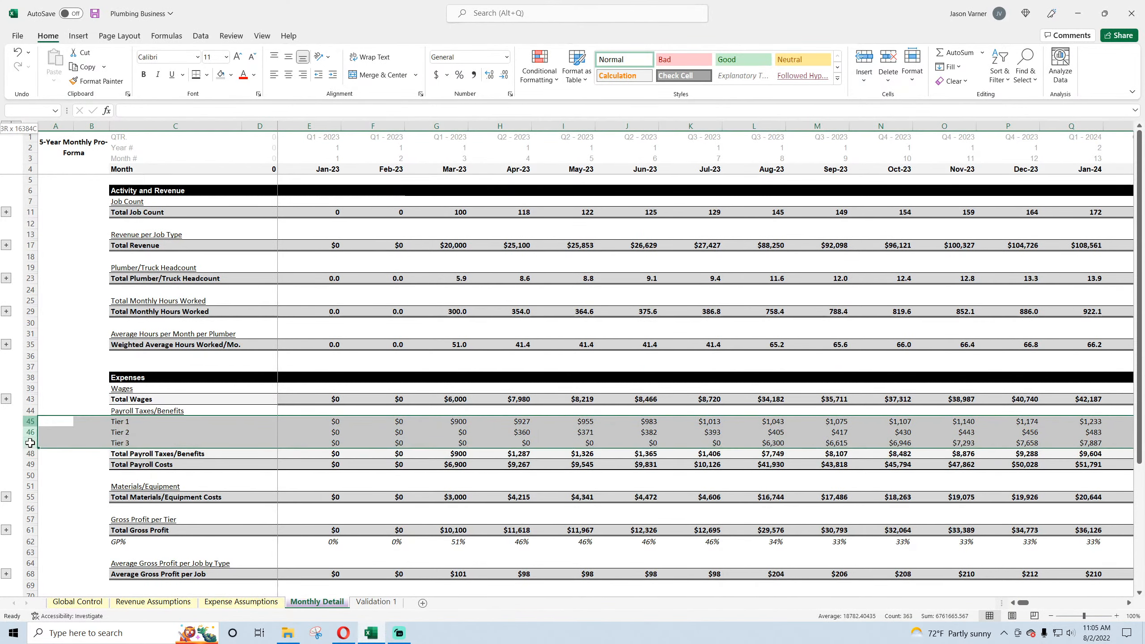
pyautogui.click(202, 35)
pyautogui.click(1030, 77)
pyautogui.click(499, 323)
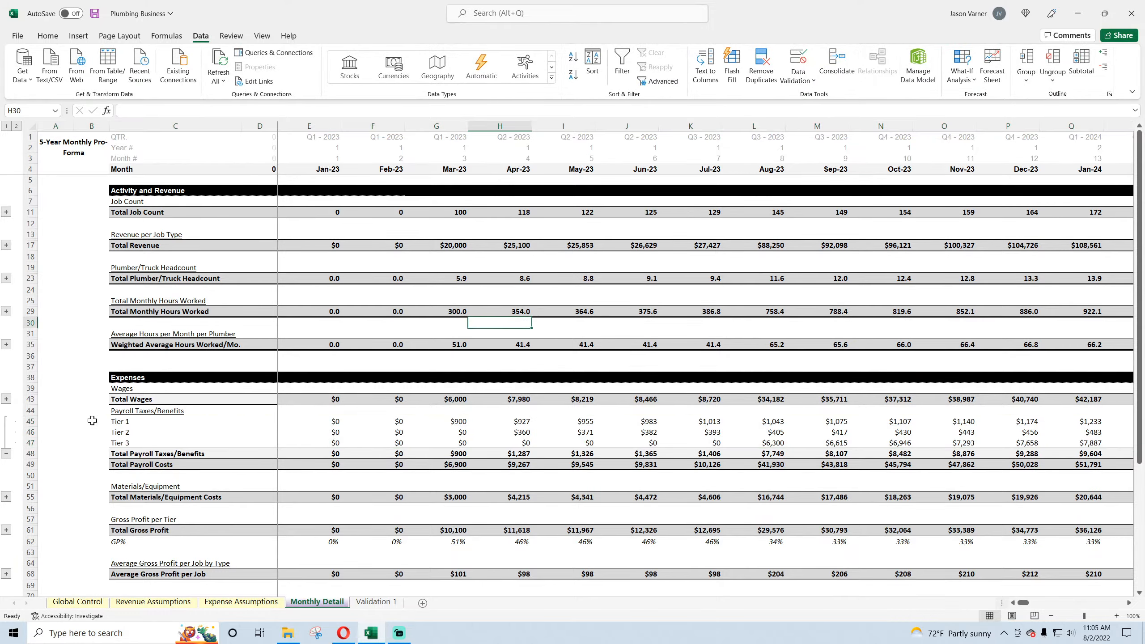
pyautogui.click(6, 454)
# - Look over the collapsed Monthly Detail summary rows and save the workbook
pyautogui.scroll(-10, 61, 433)
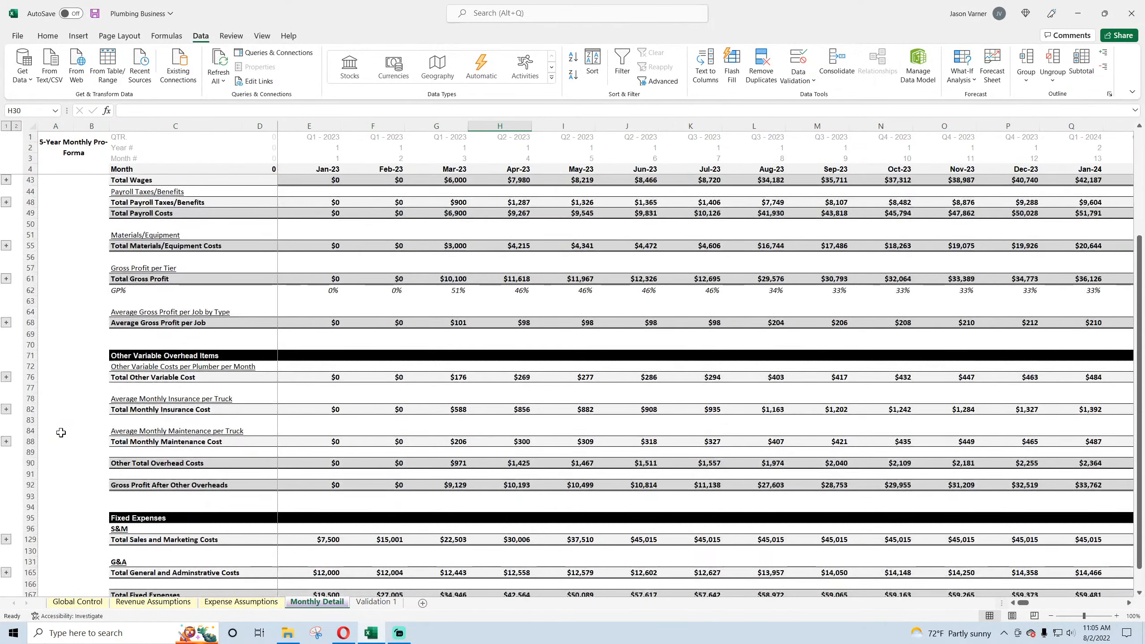
pyautogui.scroll(9, 61, 432)
pyautogui.scroll(1, 61, 433)
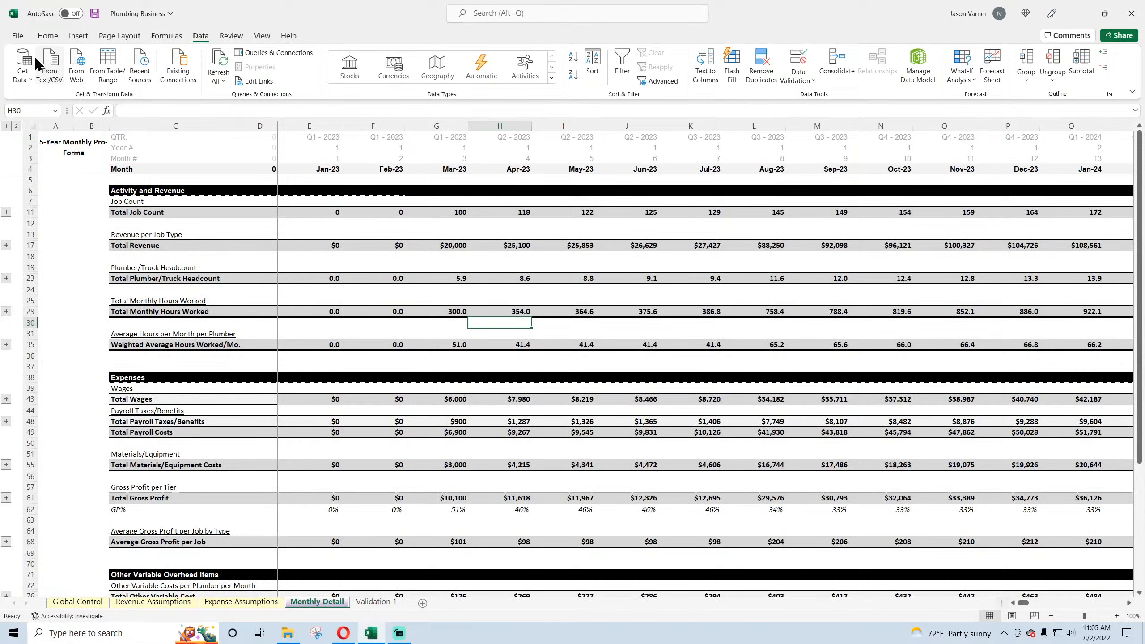
pyautogui.click(47, 35)
pyautogui.click(95, 13)
# - Review the collapsed EBITDA section and the Global Control sheet, and return to Monthly Detail
pyautogui.scroll(-11, 94, 297)
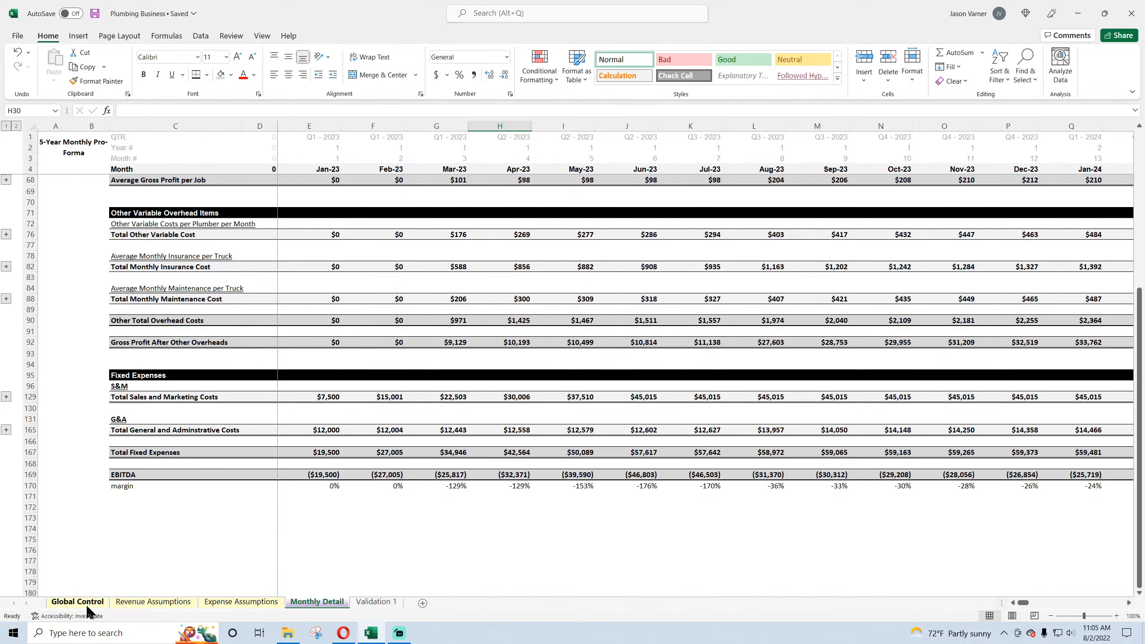
pyautogui.click(88, 605)
pyautogui.moveTo(318, 285); pyautogui.dragTo(212, 291)
pyautogui.click(318, 603)
pyautogui.click(322, 521)
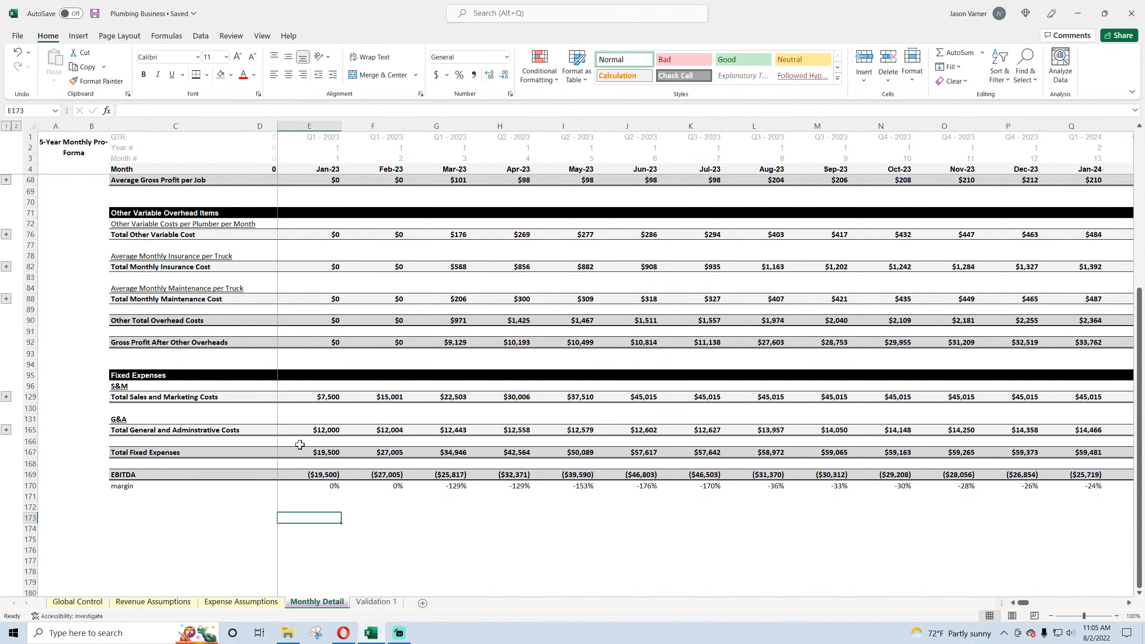
# - Expand all row groups in Monthly Detail, look through the full sheet and save the workbook
pyautogui.click(16, 126)
pyautogui.scroll(20, 149, 315)
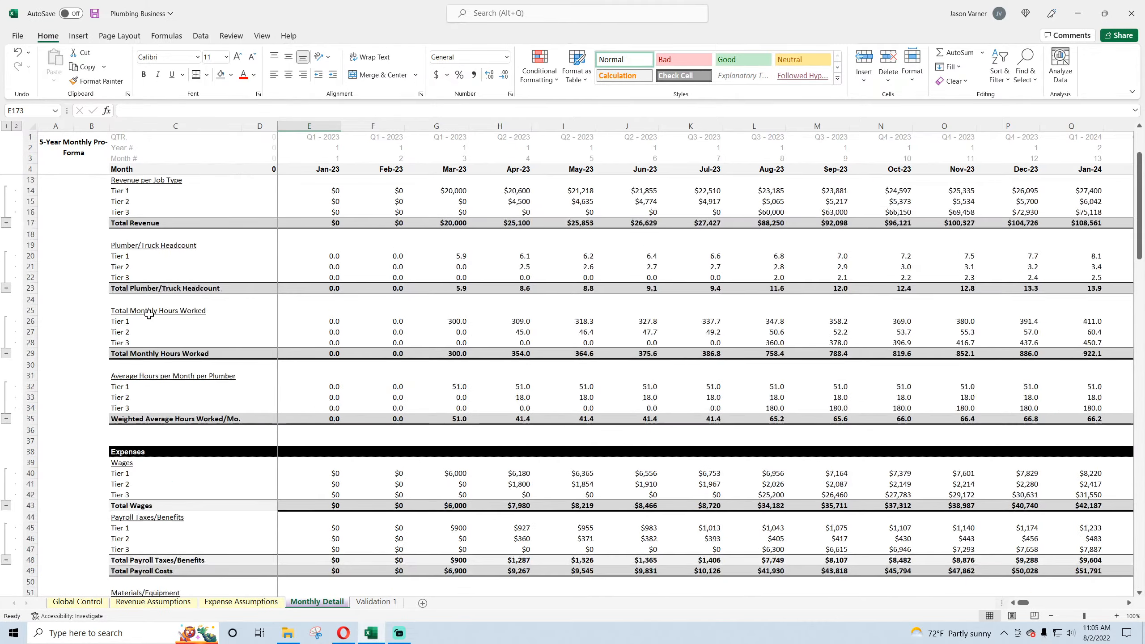
pyautogui.scroll(-7, 149, 315)
pyautogui.scroll(-20, 150, 315)
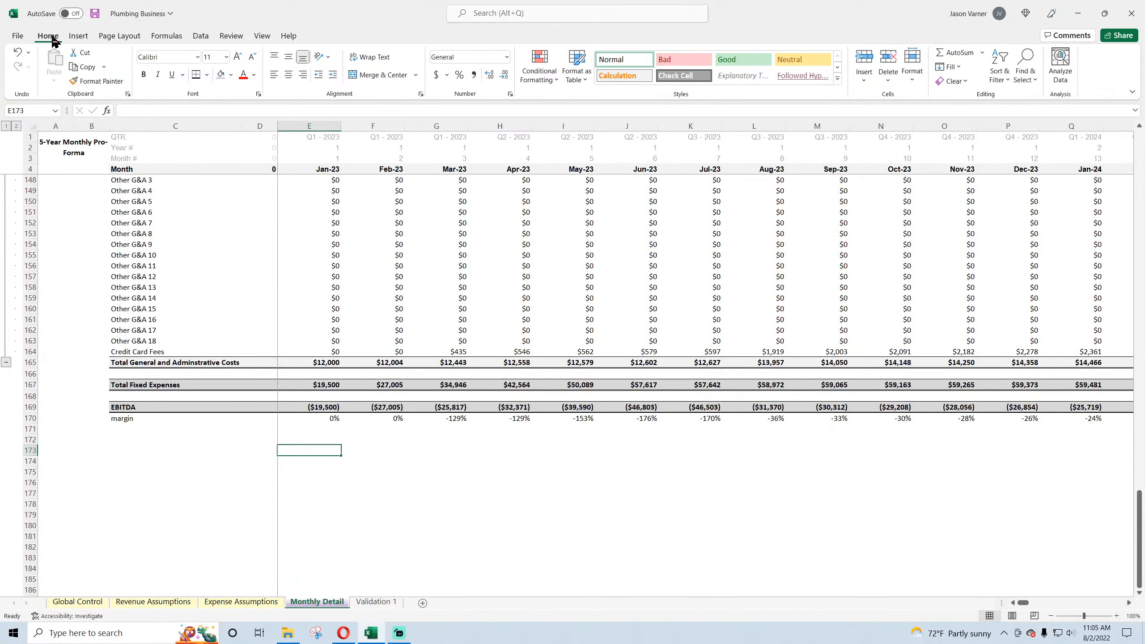
pyautogui.click(94, 14)
# - Switch to the Opera browser, show the SmartHelping Financial Models page and highlight the Buy All Spreadsheets offer and its price
pyautogui.click(347, 636)
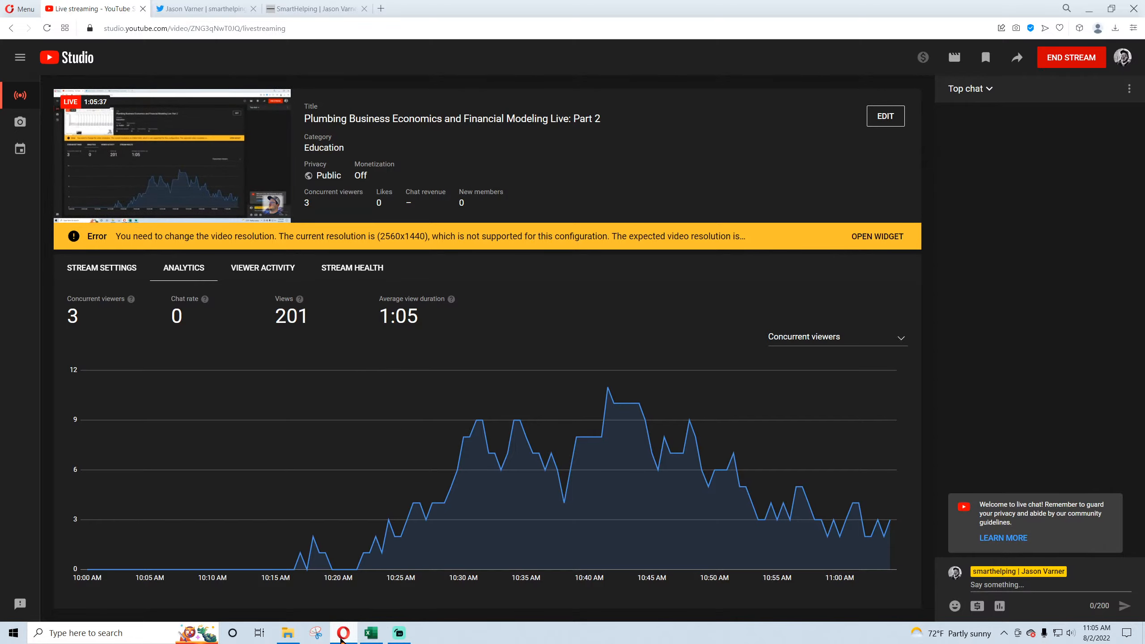
pyautogui.click(345, 639)
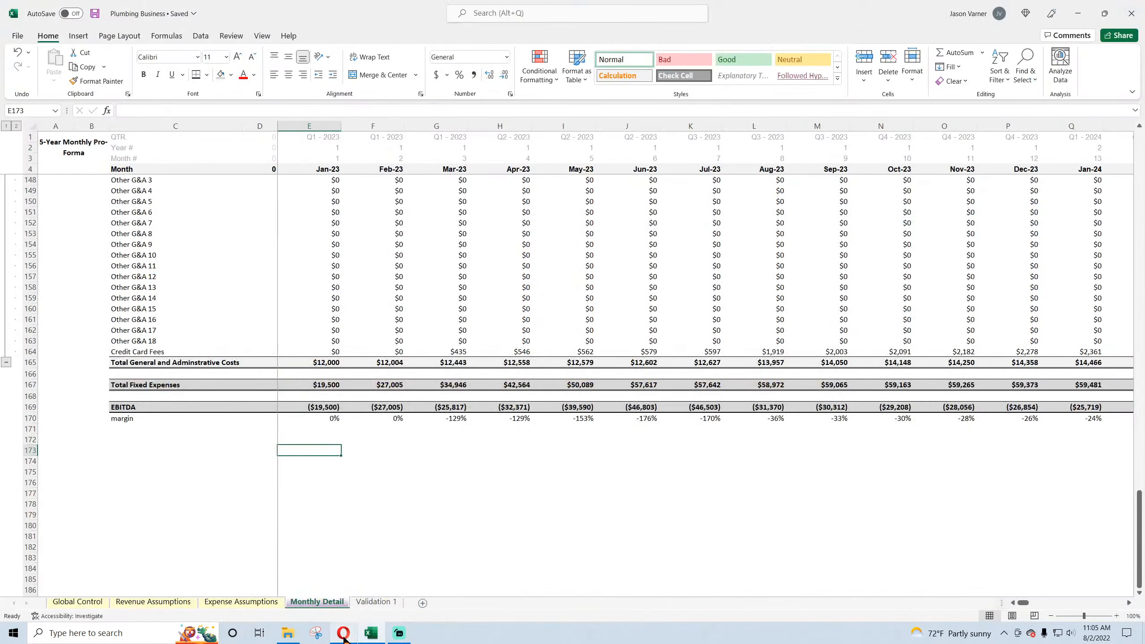
pyautogui.click(345, 638)
pyautogui.click(301, 9)
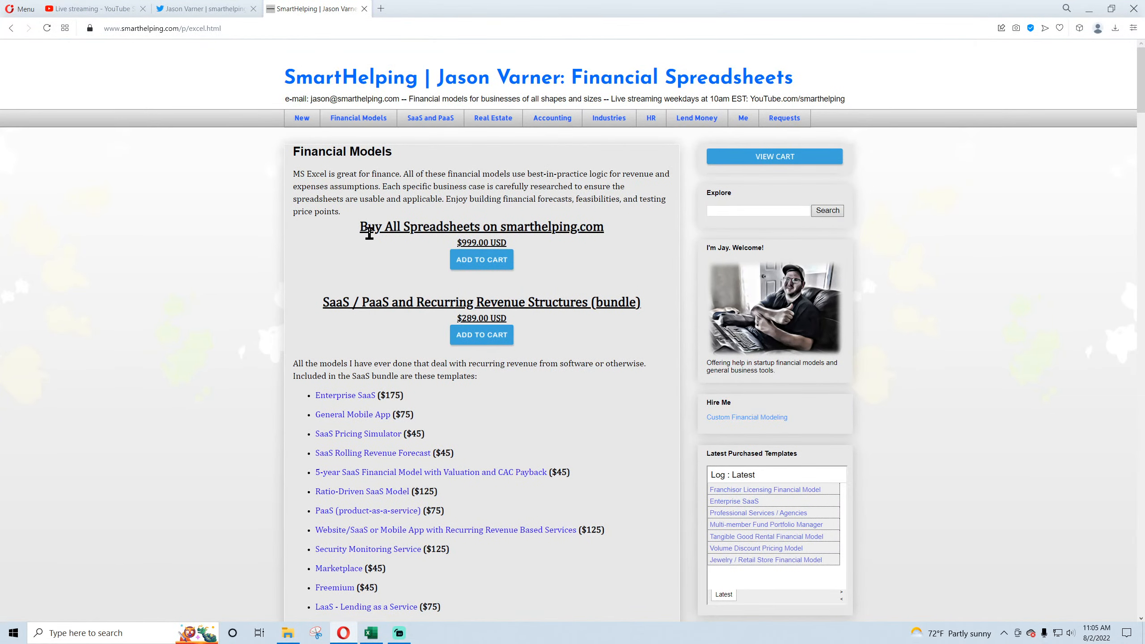
pyautogui.moveTo(359, 228); pyautogui.dragTo(605, 228)
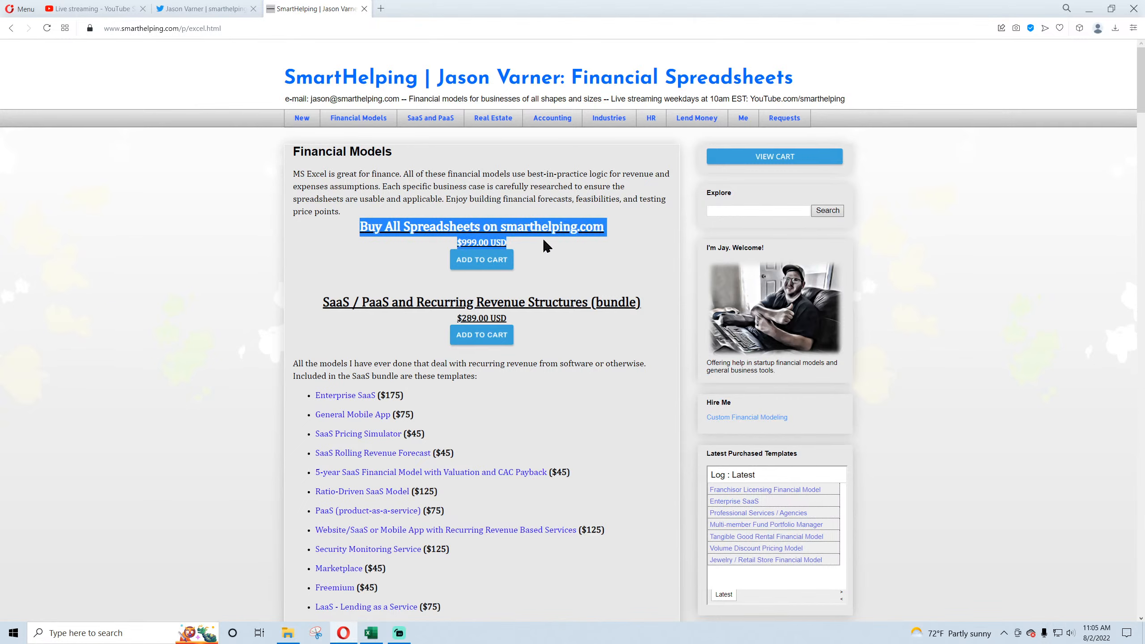
pyautogui.click(482, 238)
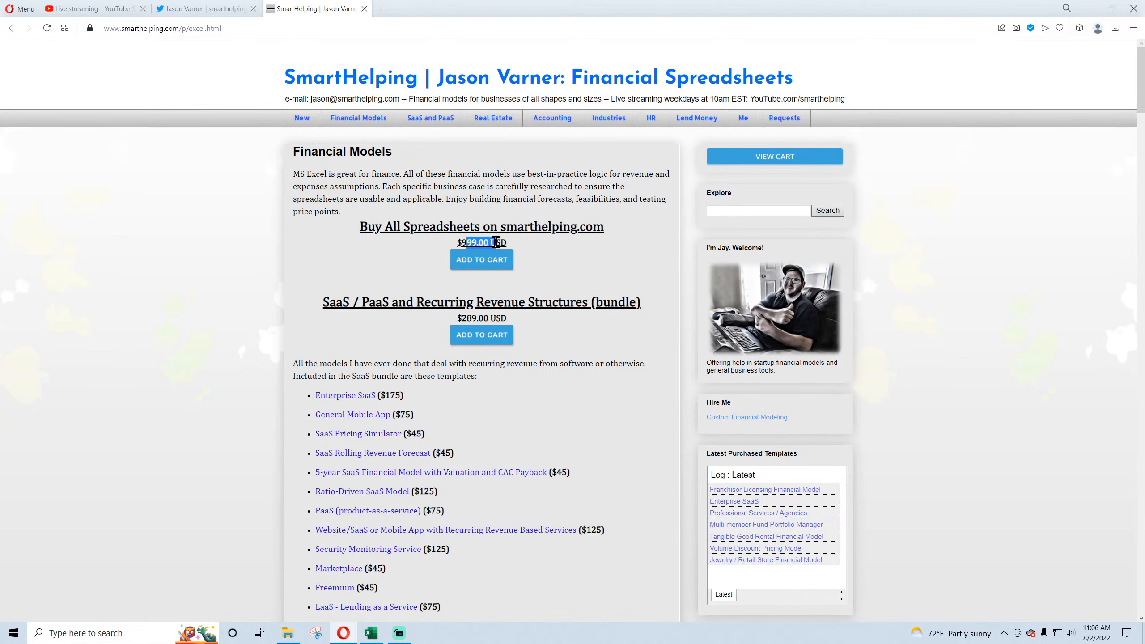
# - Browse the template bundles on the Financial Models page, from SaaS and industry-specific models to accounting and HR tools
pyautogui.scroll(-4, 374, 289)
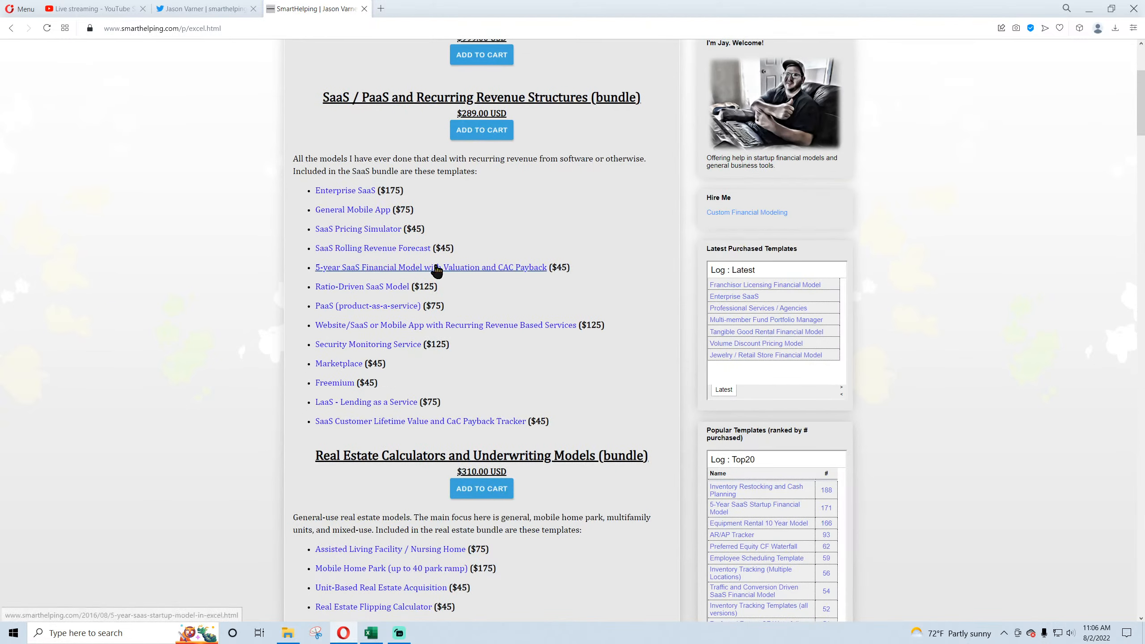
pyautogui.scroll(-4, 435, 266)
pyautogui.scroll(-8, 438, 289)
pyautogui.scroll(-7, 426, 279)
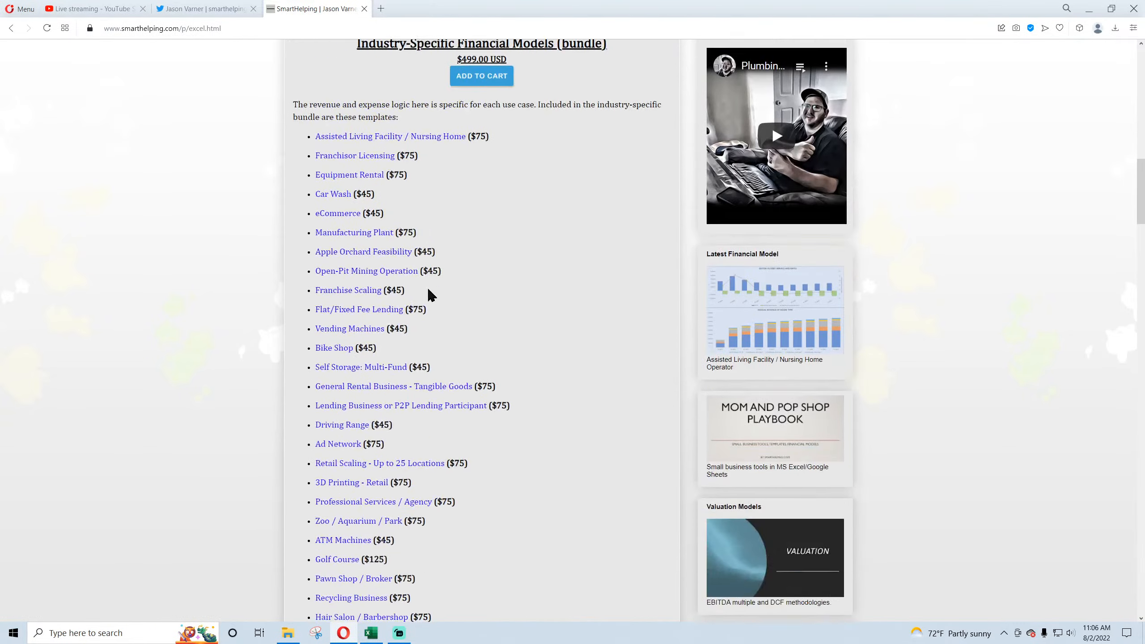
pyautogui.scroll(3, 429, 289)
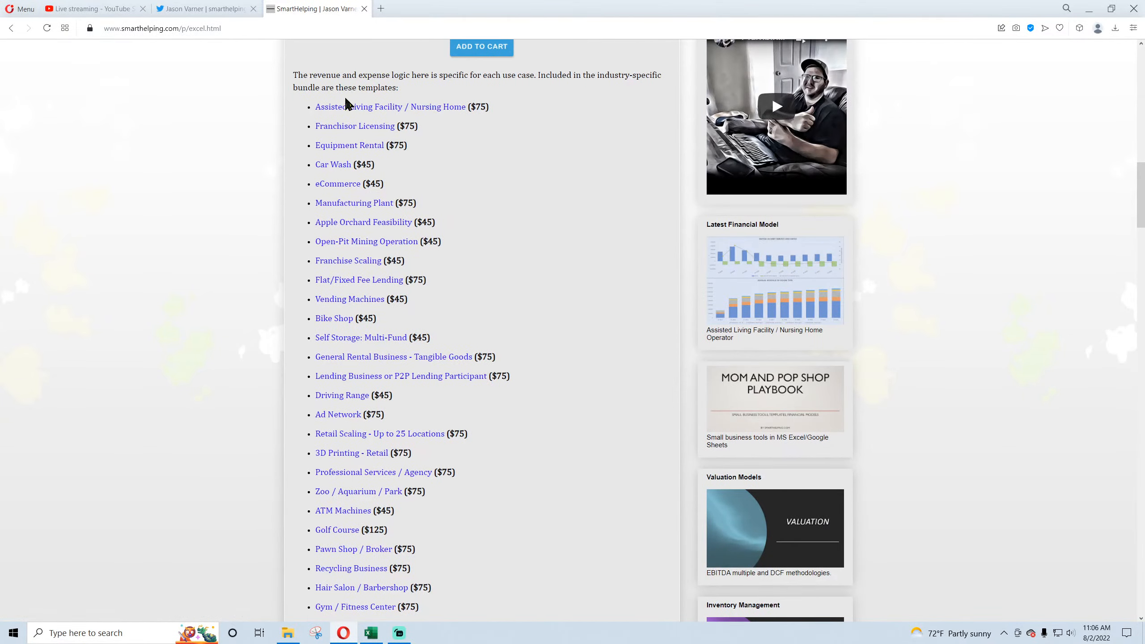
pyautogui.scroll(-14, 363, 293)
pyautogui.scroll(4, 367, 226)
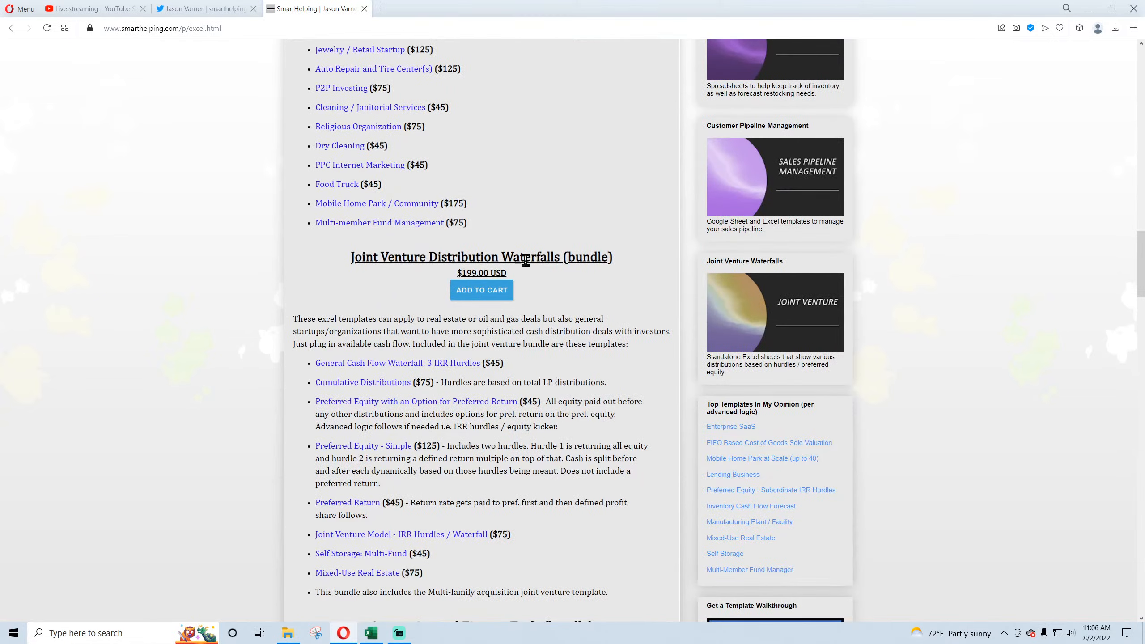
pyautogui.scroll(-8, 433, 327)
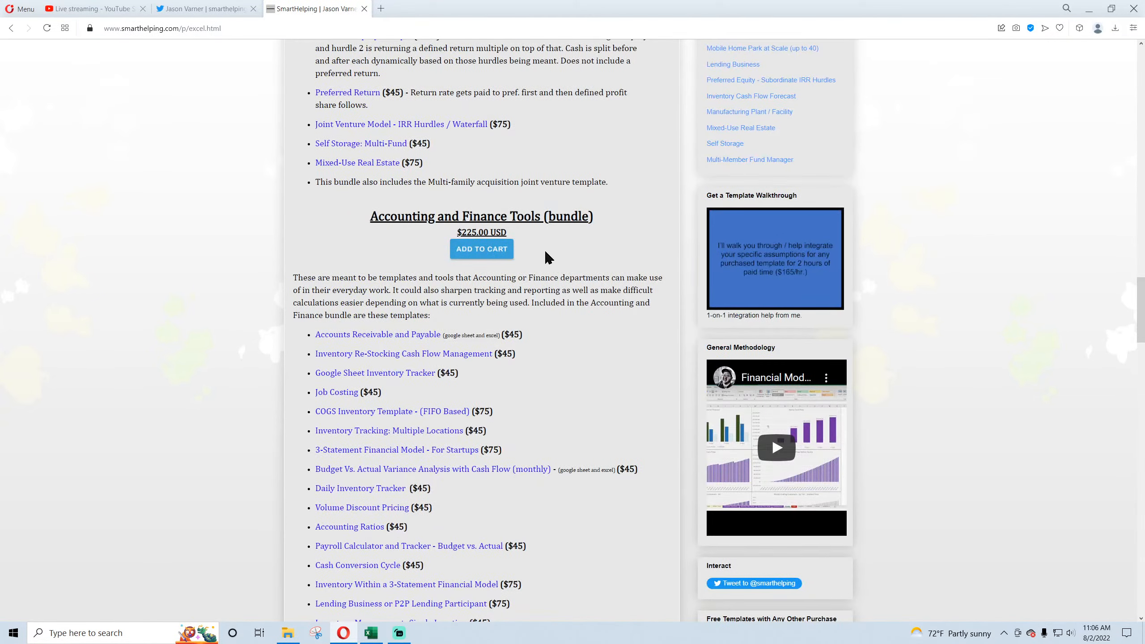
pyautogui.scroll(-4, 548, 257)
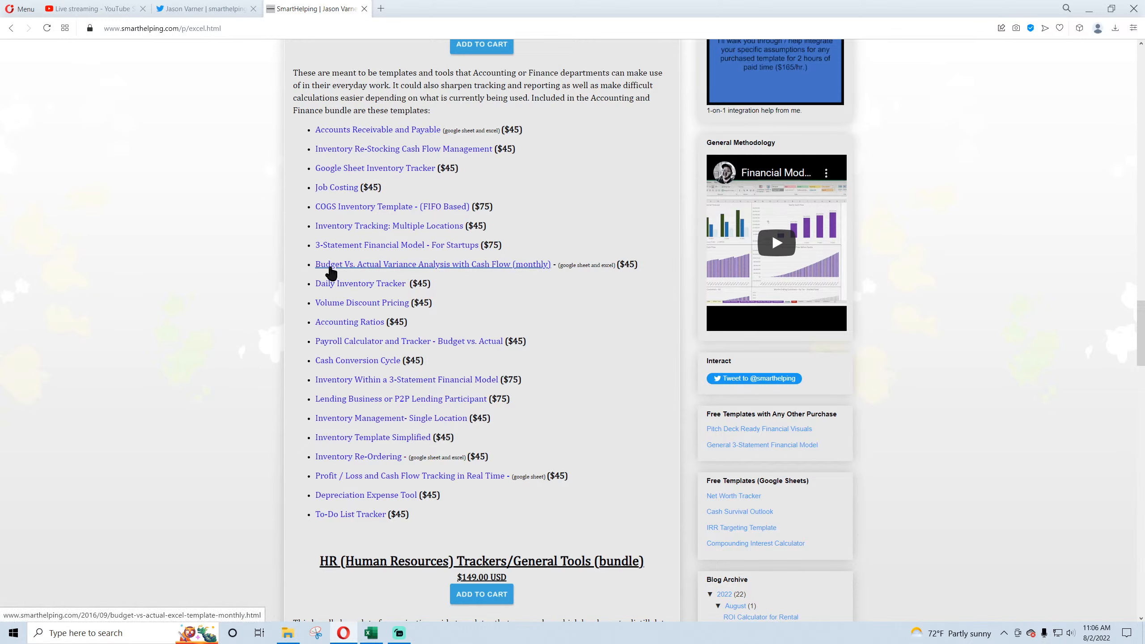
pyautogui.scroll(-9, 341, 359)
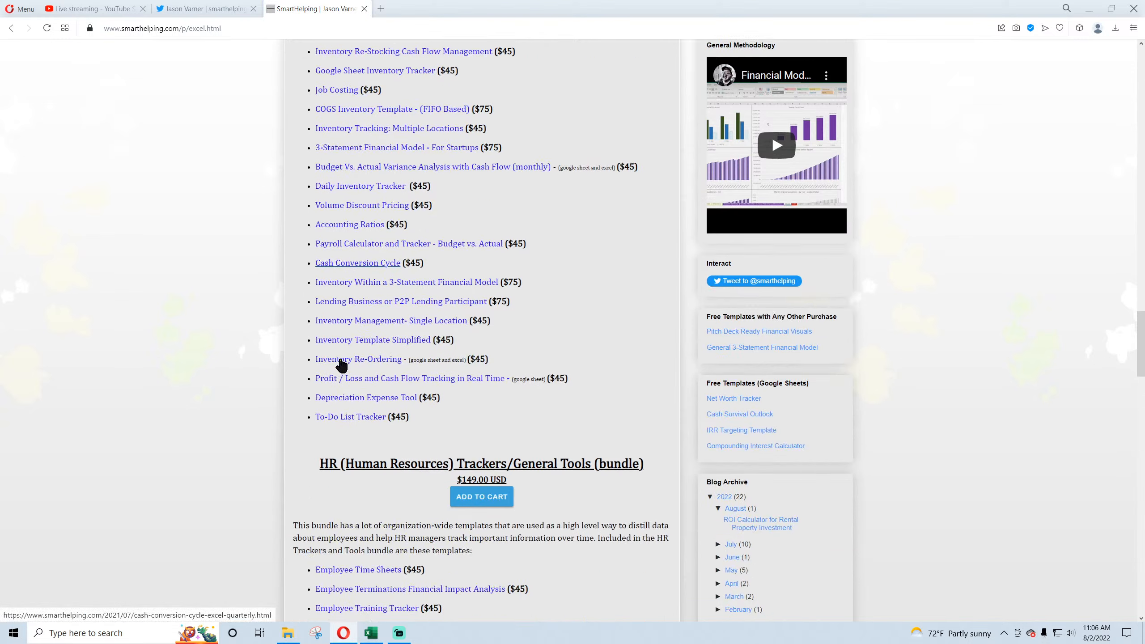
# - Look through the remaining template bundles, from HR trackers to General Business Valuation, and return to the start of the Financial Models page
pyautogui.moveTo(338, 152); pyautogui.dragTo(547, 151)
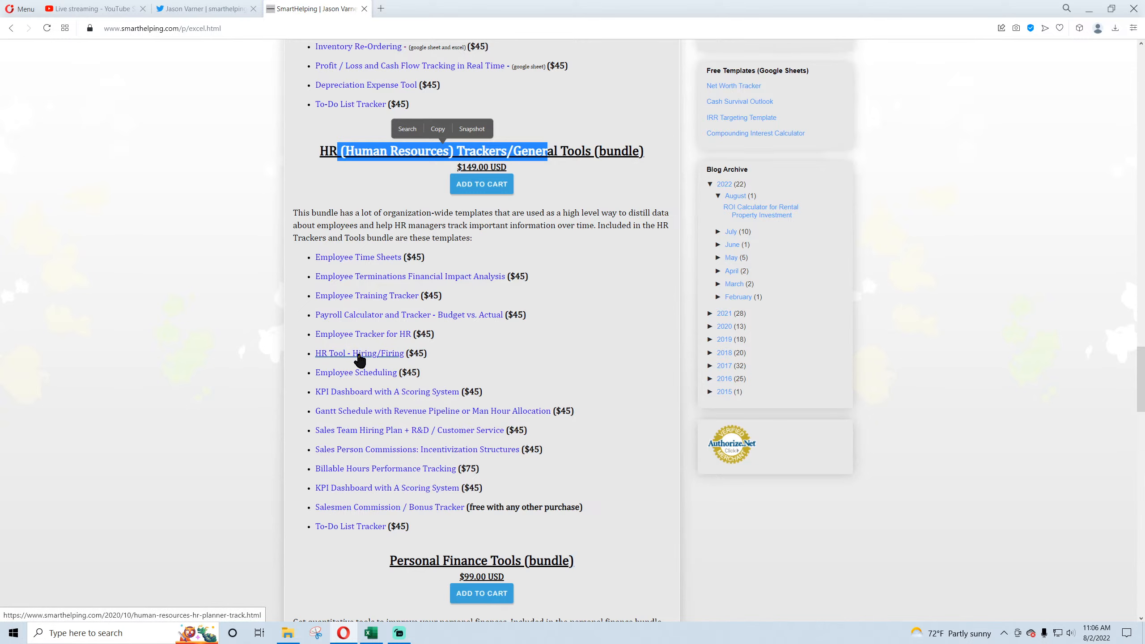
pyautogui.scroll(-9, 242, 364)
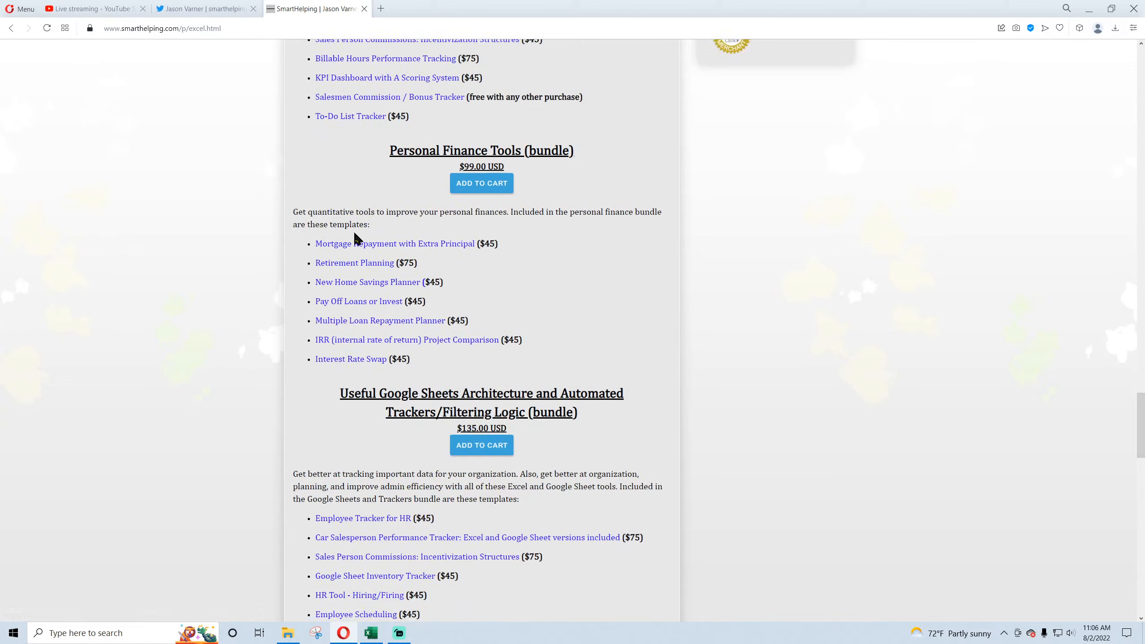
pyautogui.scroll(-5, 311, 271)
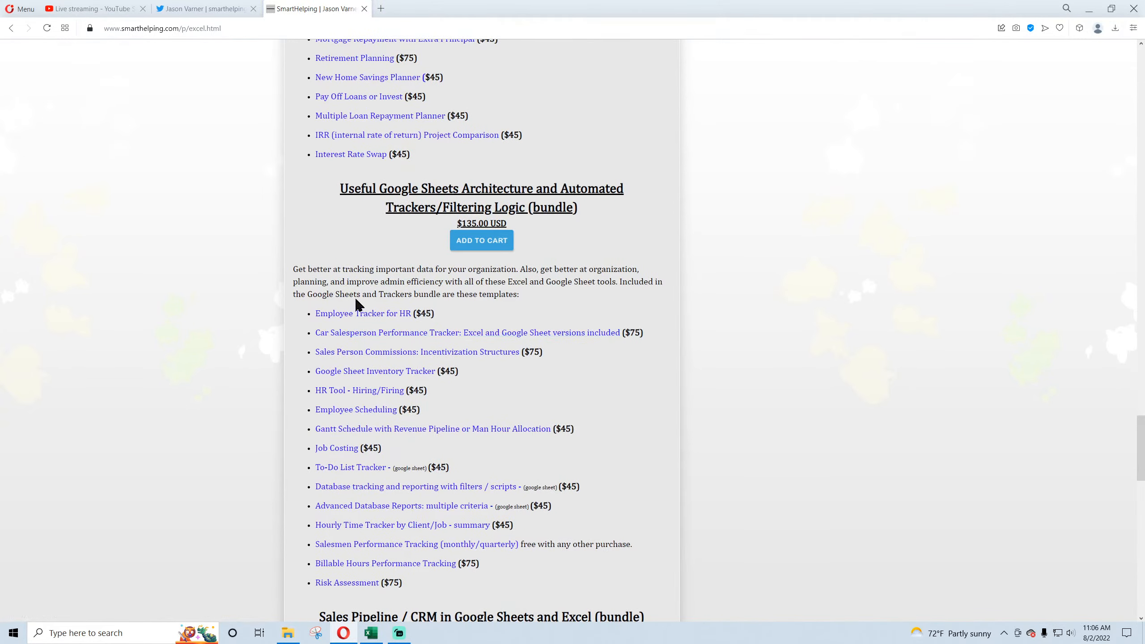
pyautogui.scroll(-5, 333, 364)
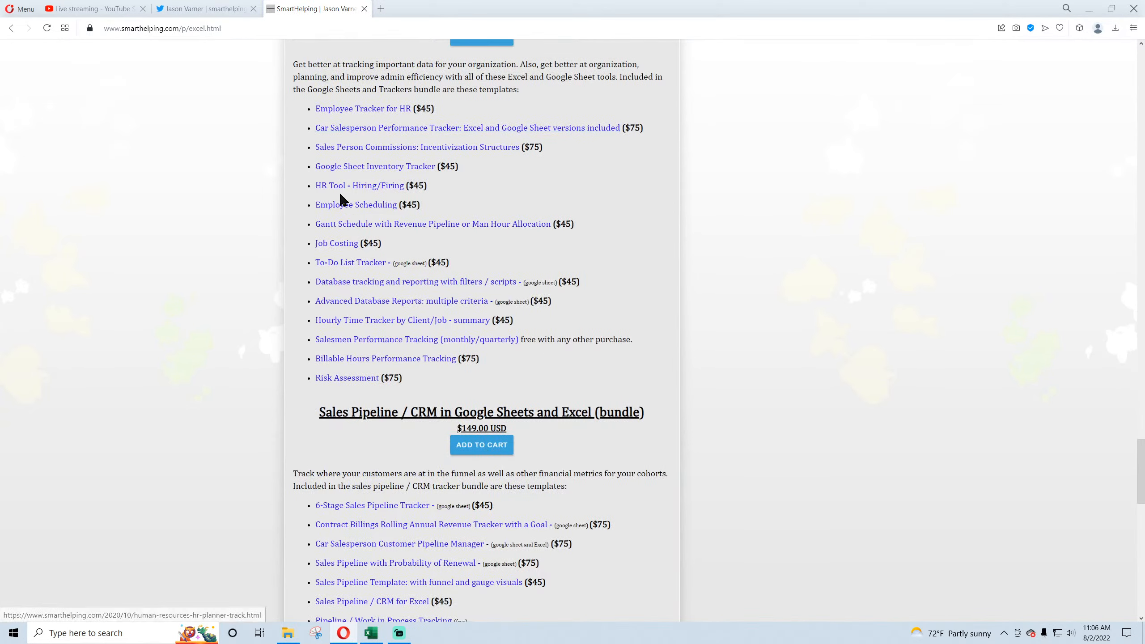
pyautogui.scroll(-5, 262, 345)
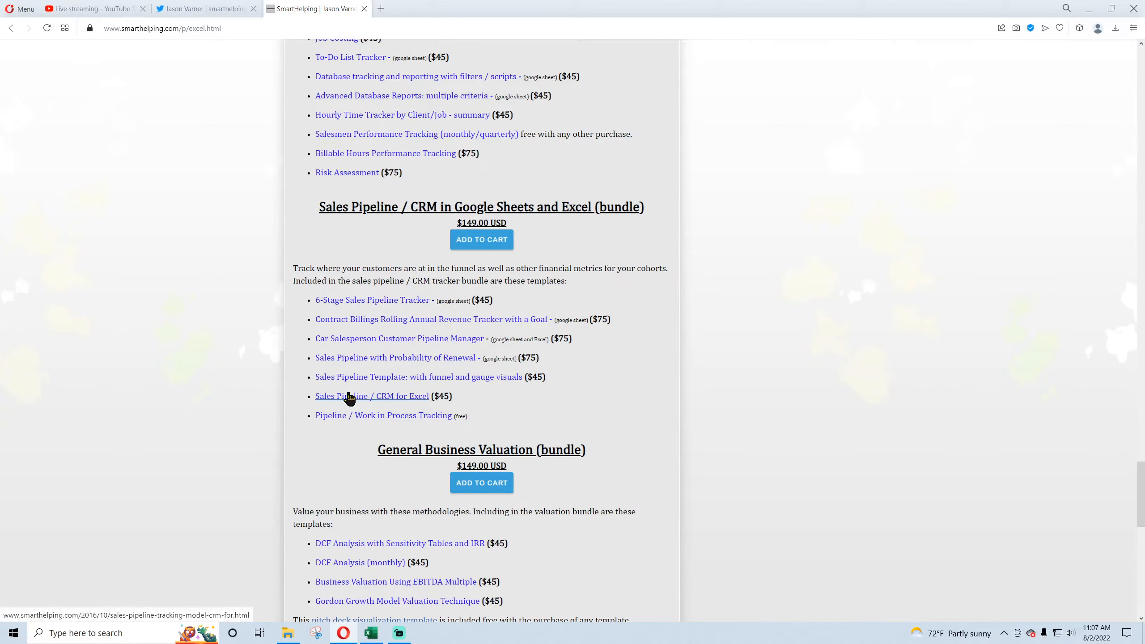
pyautogui.scroll(-3, 257, 397)
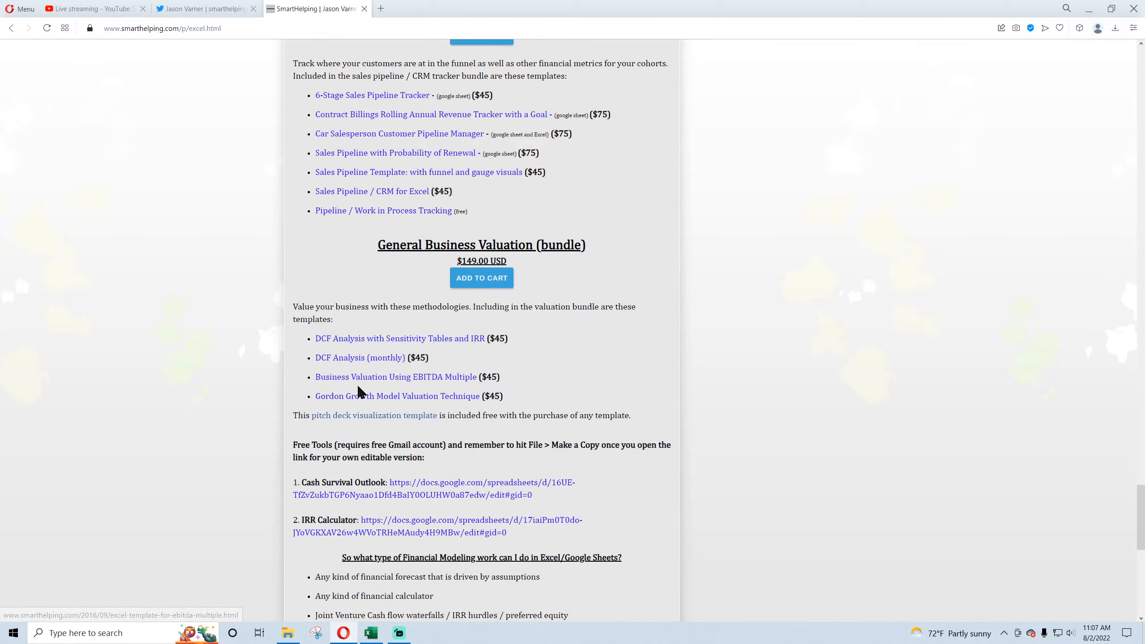
pyautogui.scroll(20, 356, 366)
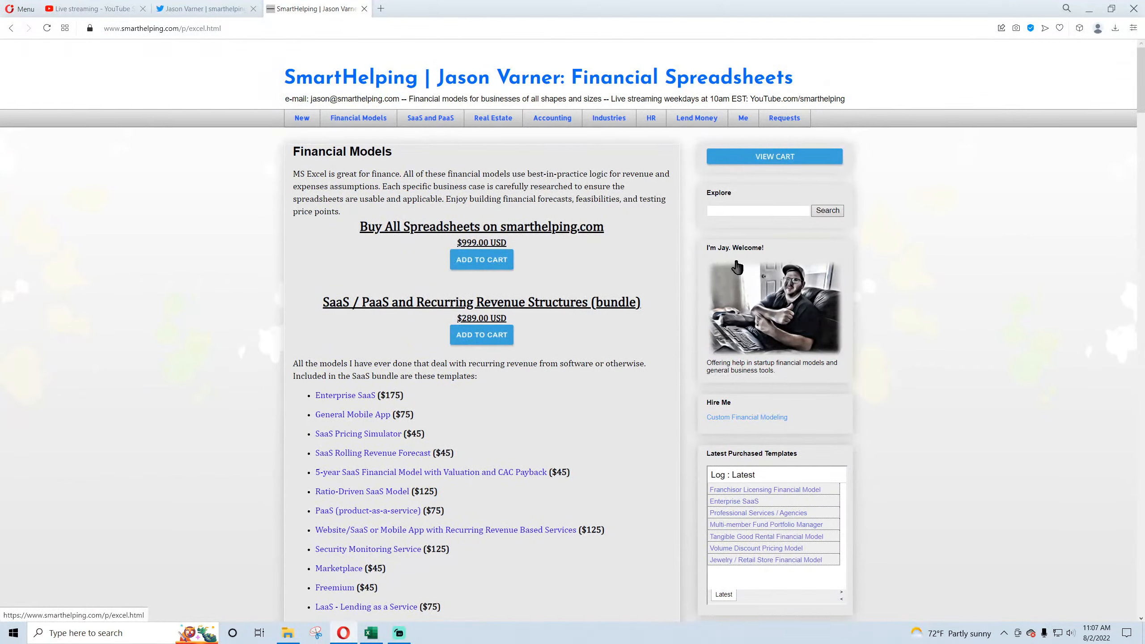
# - Switch to the Plumbing Business workbook in Excel, look over the fixed expenses and EBITDA rows in Monthly Detail, and save it
pyautogui.click(370, 633)
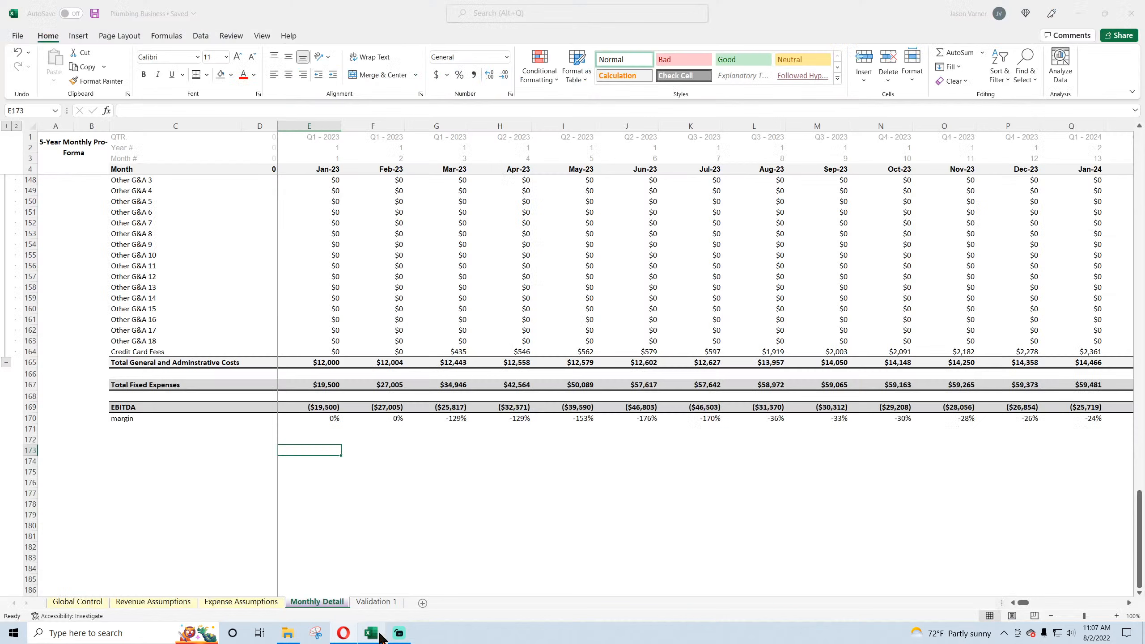
pyautogui.scroll(20, 347, 483)
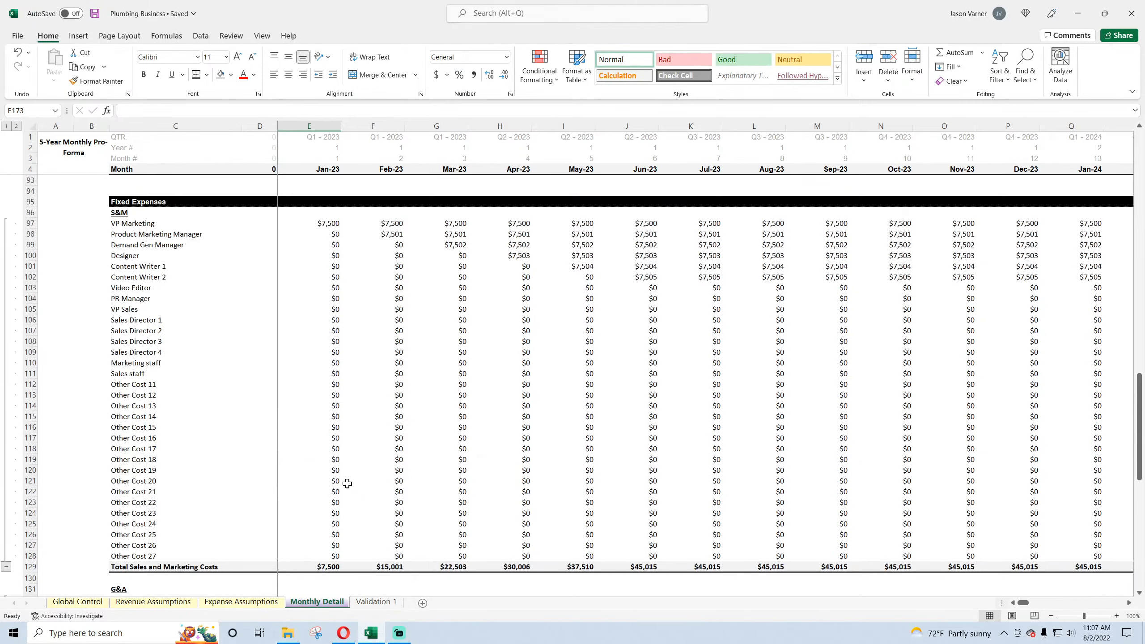
pyautogui.scroll(-20, 347, 484)
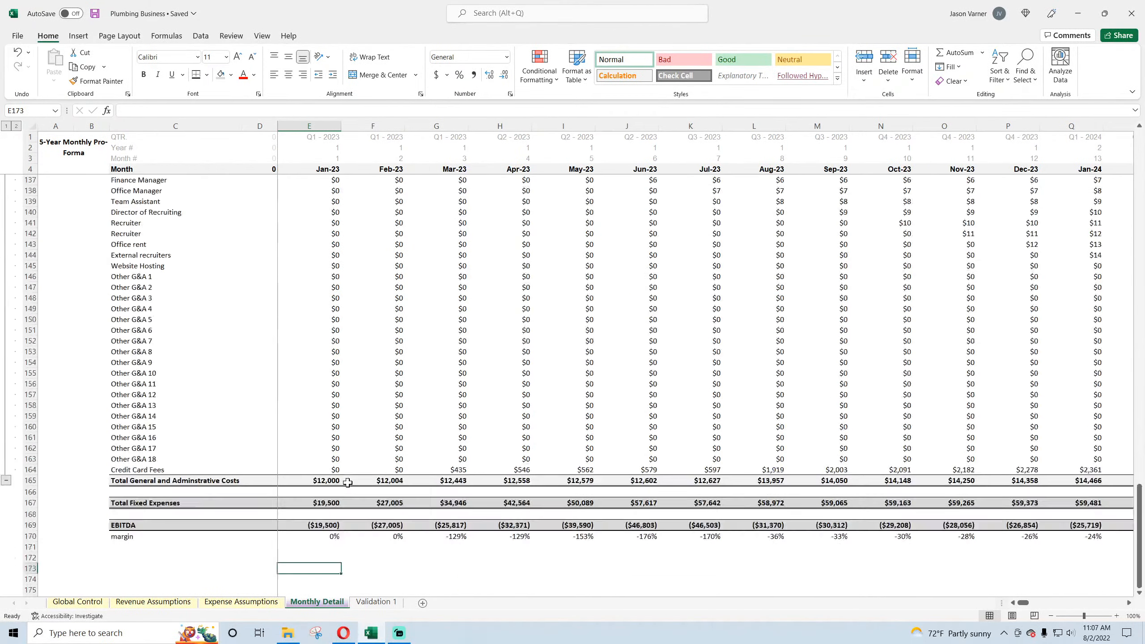
pyautogui.click(96, 12)
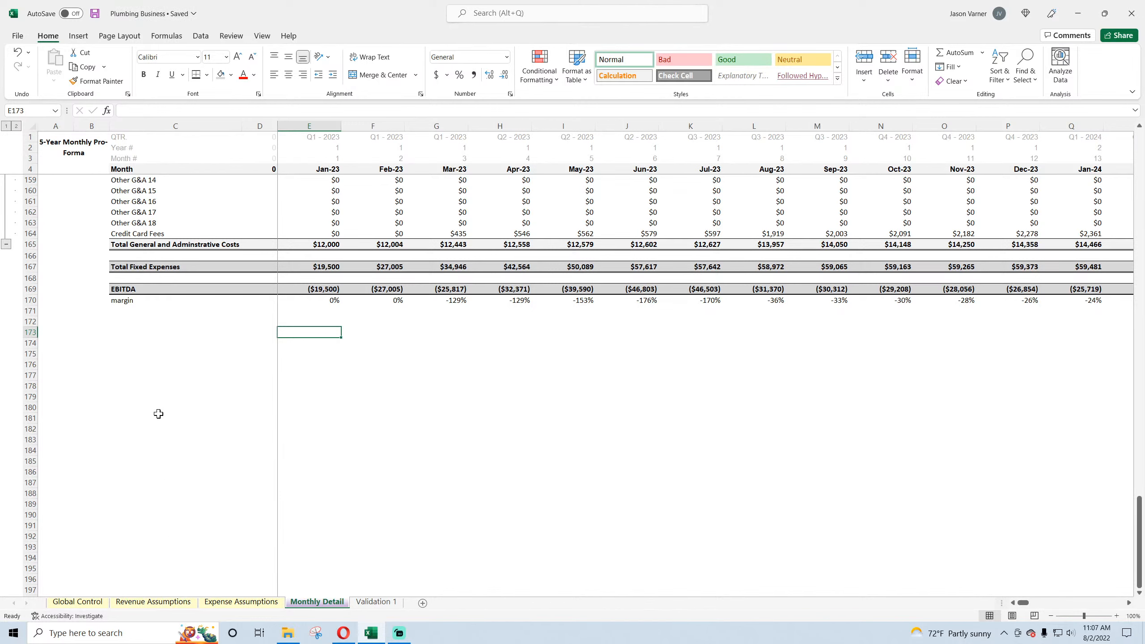
# - Delete the truck count and plumber headcount note on Revenue Assumptions, unmerge its cells, and save the workbook
pyautogui.click(153, 602)
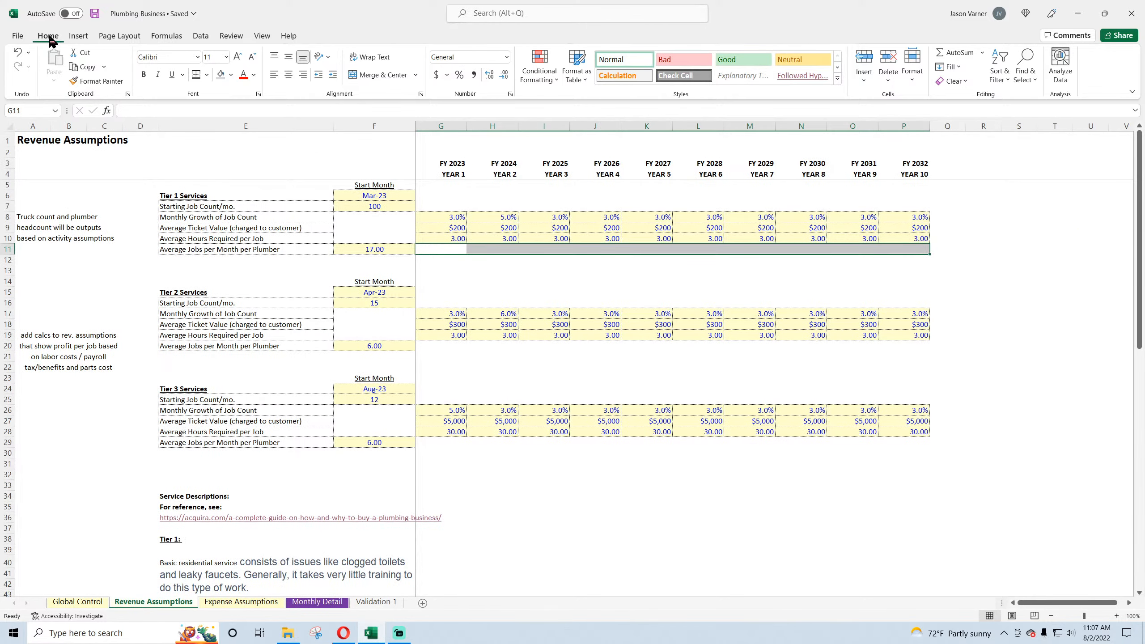
pyautogui.click(61, 249)
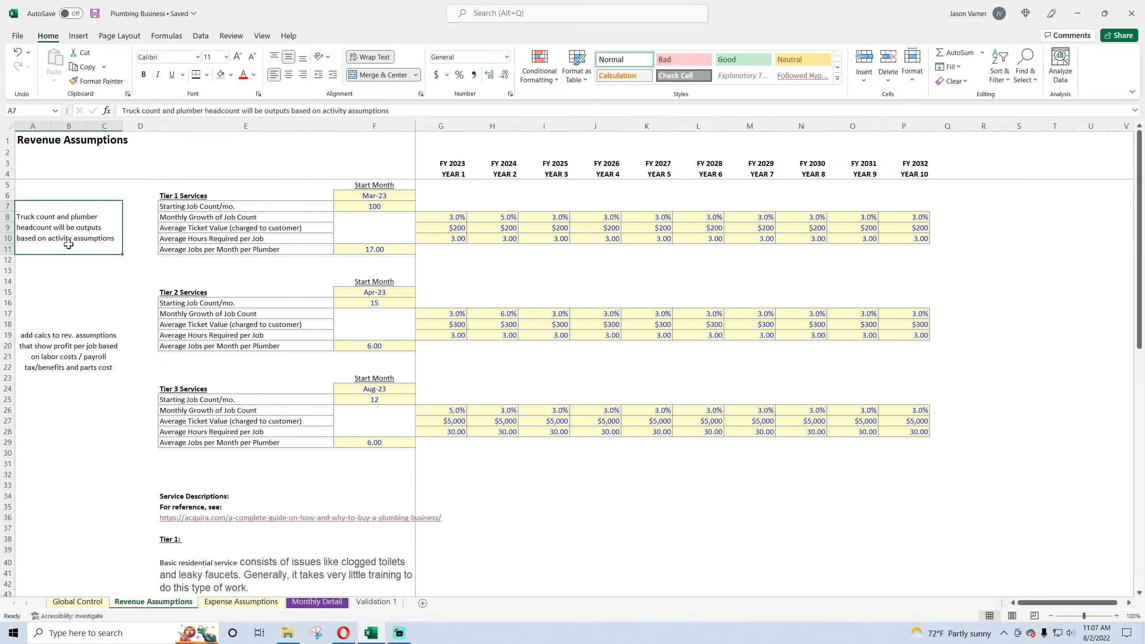
pyautogui.press('Delete')
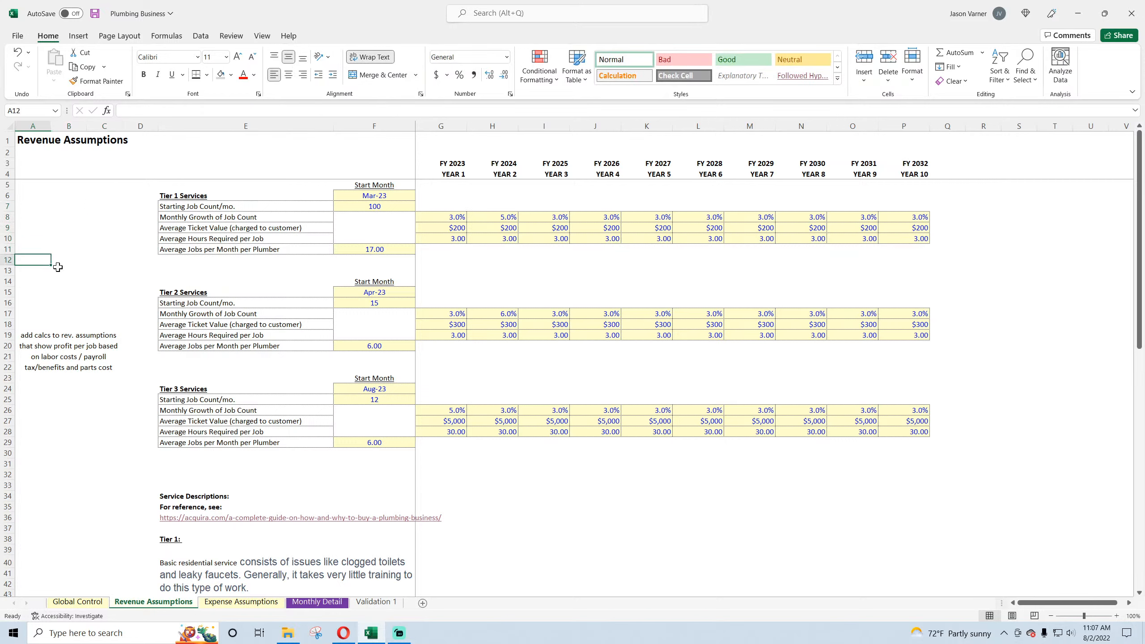
pyautogui.click(375, 74)
pyautogui.click(57, 365)
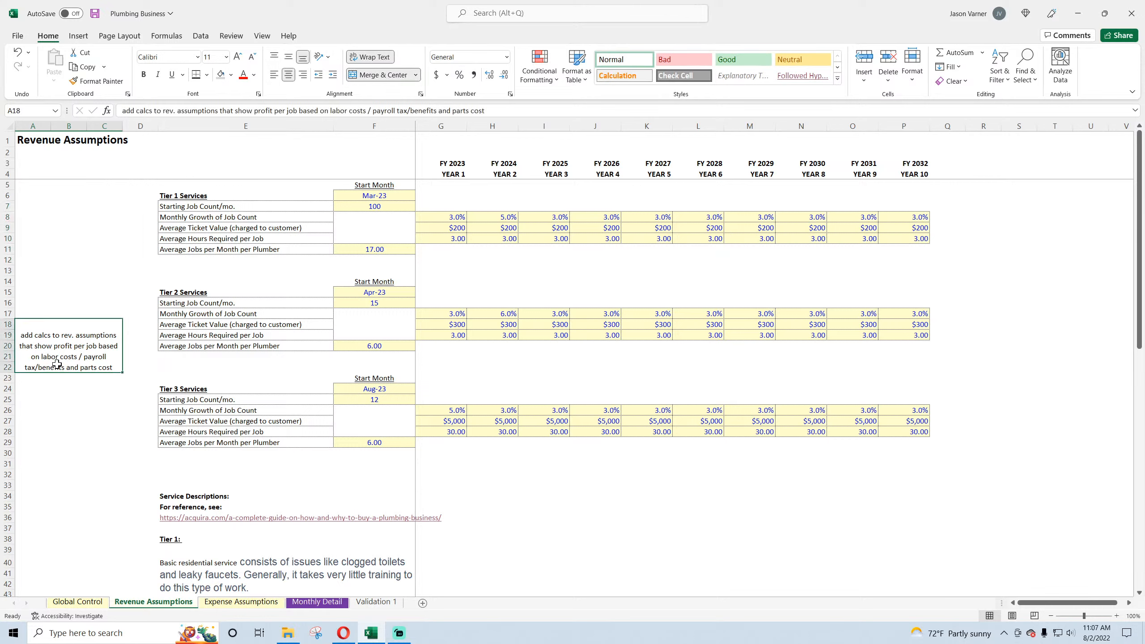
pyautogui.click(72, 248)
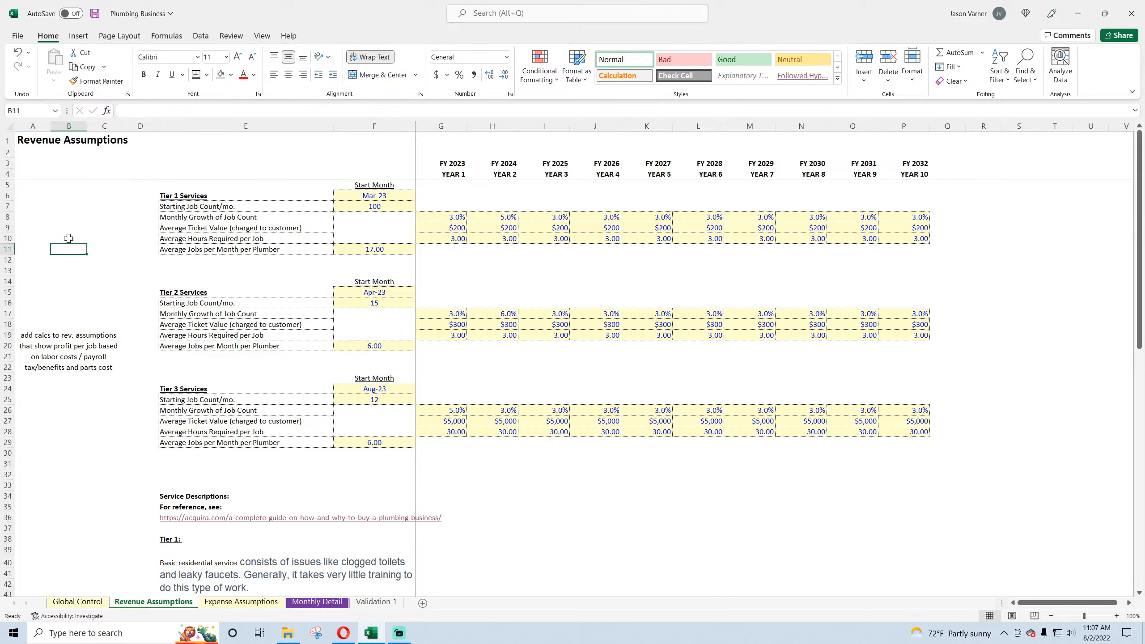
pyautogui.click(95, 13)
# - Try to clear the formatting of the Tier 1 to Tier 3 service description cells
pyautogui.scroll(-15, 85, 396)
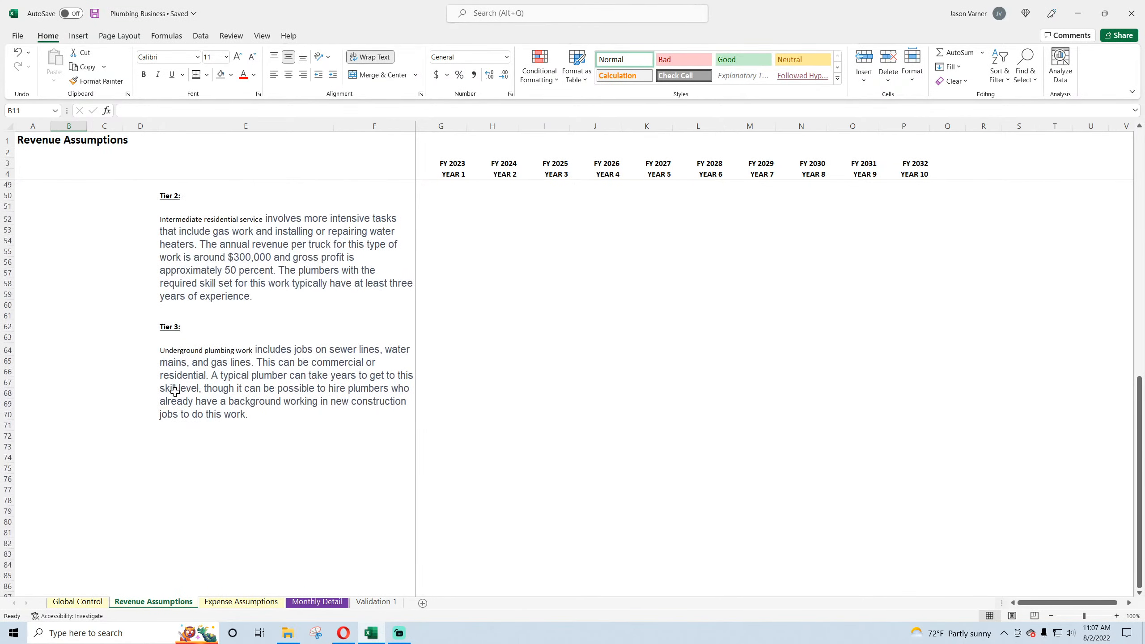
pyautogui.moveTo(199, 391); pyautogui.dragTo(223, 377)
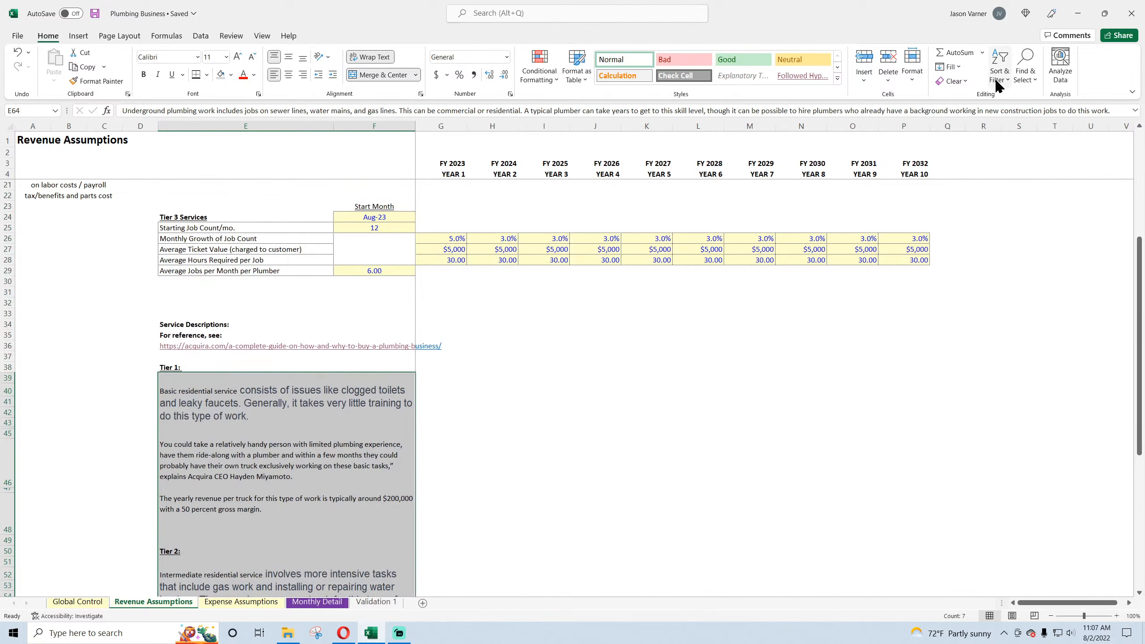
pyautogui.click(954, 81)
pyautogui.click(953, 112)
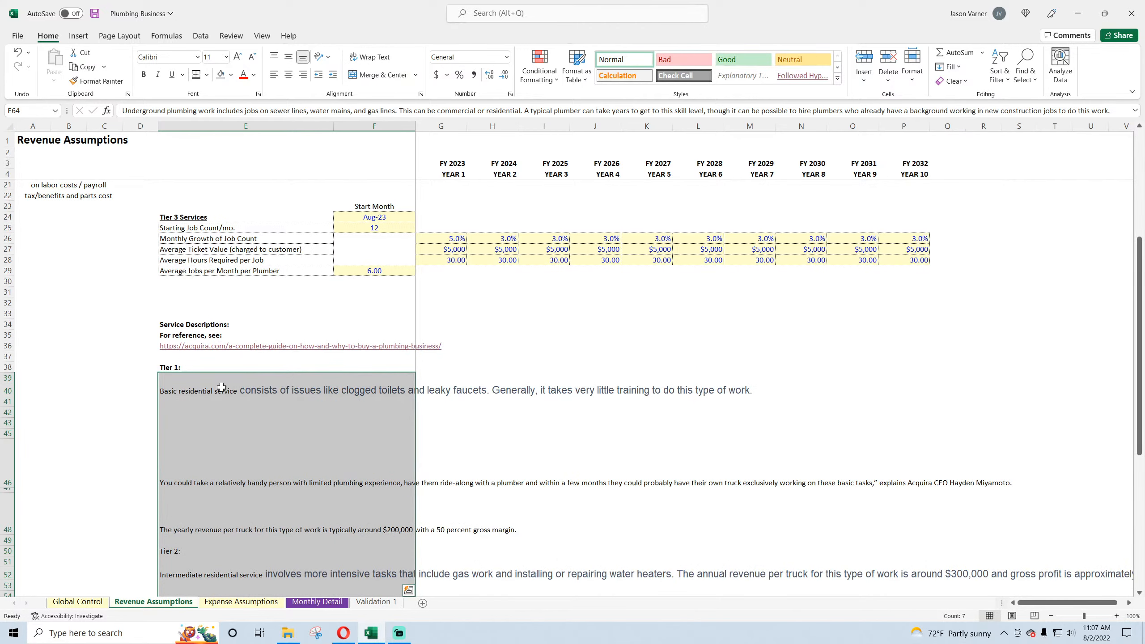
pyautogui.click(17, 53)
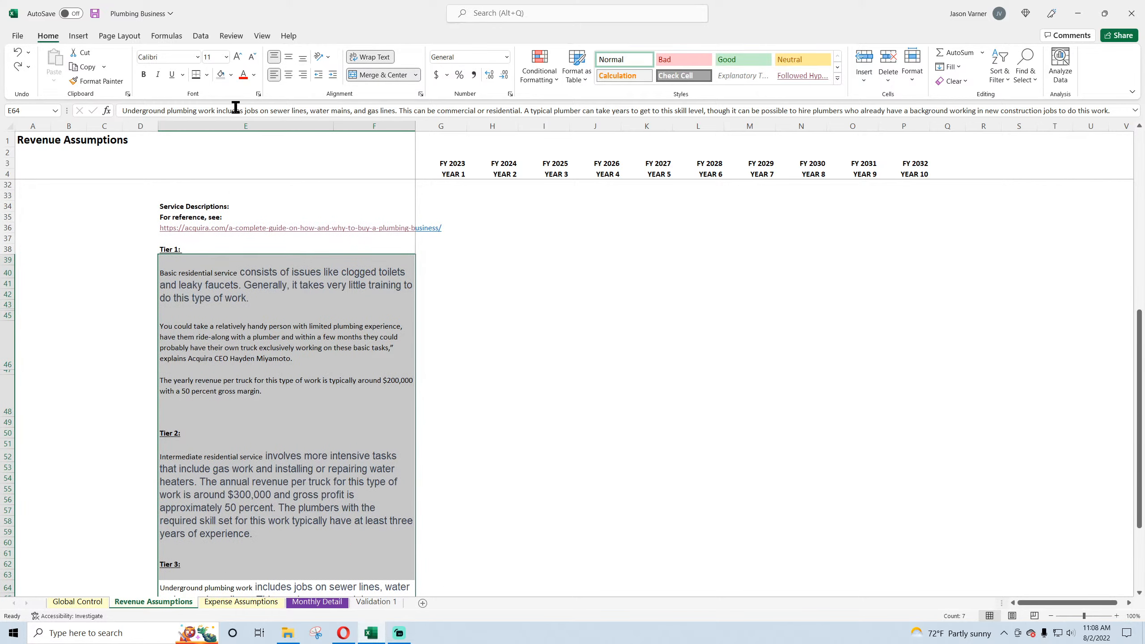
# - Set the font size of the Tier 1 to Tier 3 service description cells to 10
pyautogui.click(226, 58)
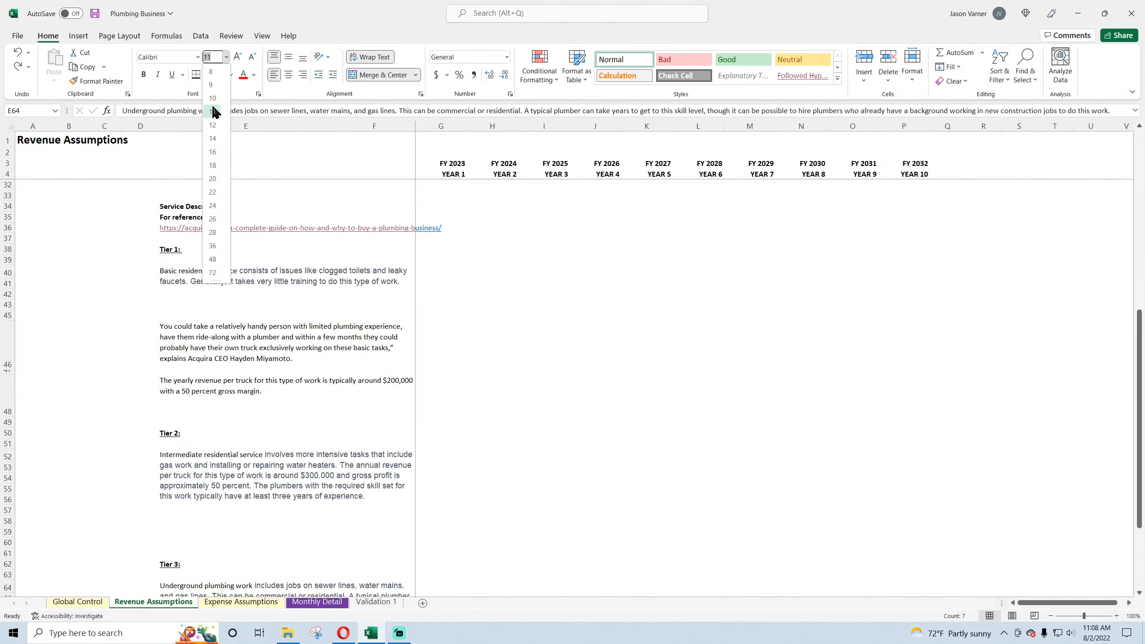
pyautogui.click(214, 112)
pyautogui.click(93, 358)
# - Delete the spare rows 58 to 60 between the Tier 2 description and the Tier 3 heading
pyautogui.scroll(-6, 94, 358)
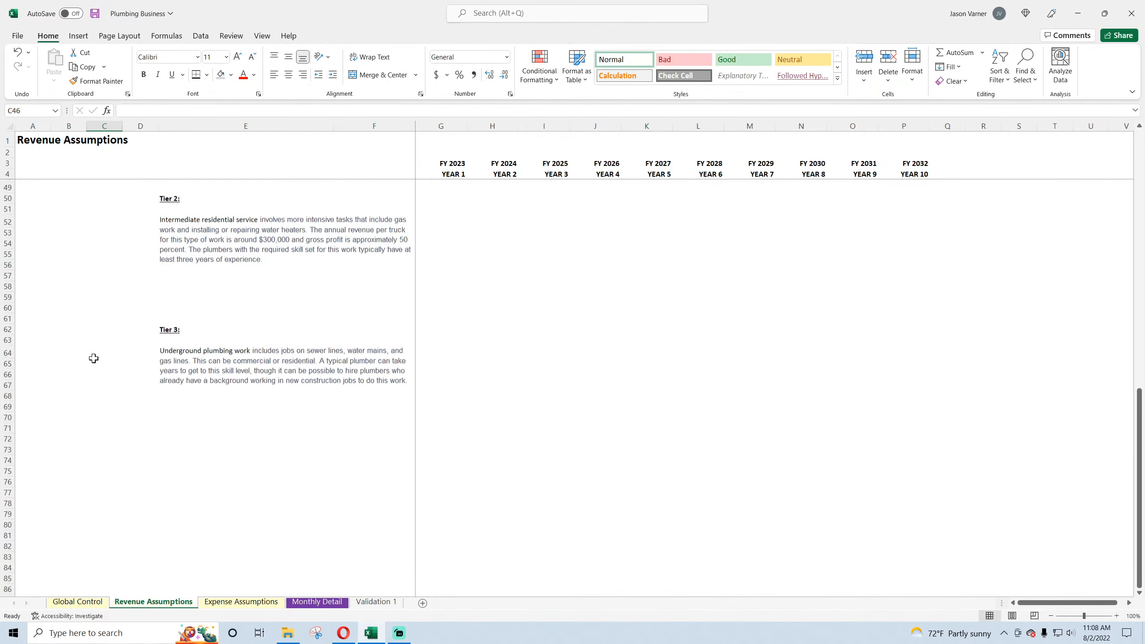
pyautogui.scroll(1, 94, 359)
pyautogui.scroll(1, 94, 358)
pyautogui.click(167, 397)
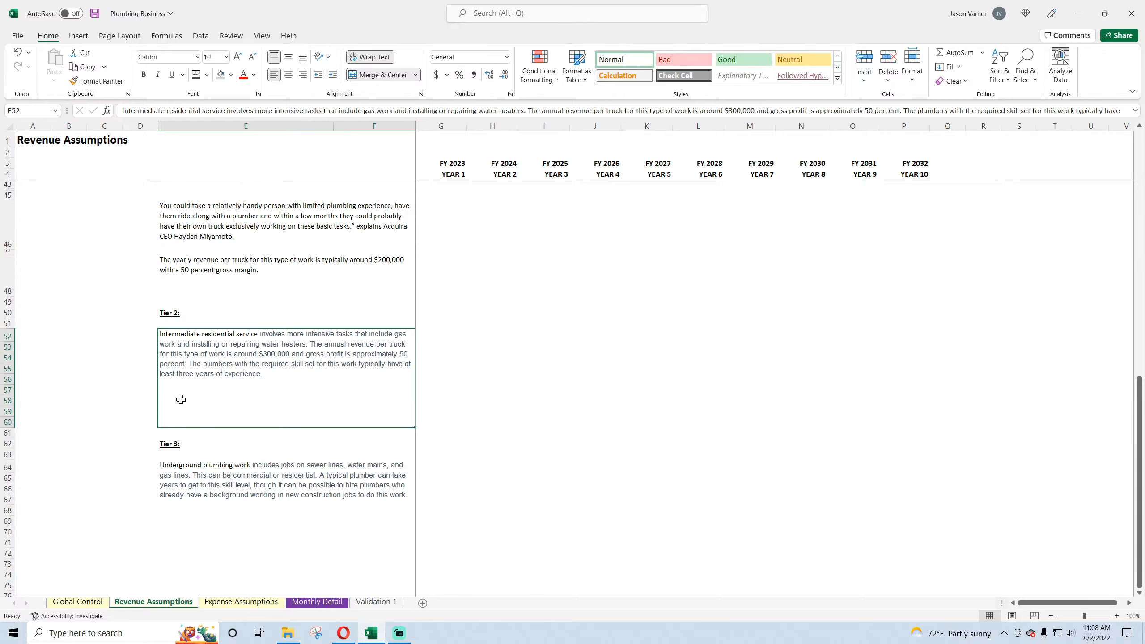
pyautogui.moveTo(8, 401); pyautogui.dragTo(8, 423)
pyautogui.rightClick(8, 412)
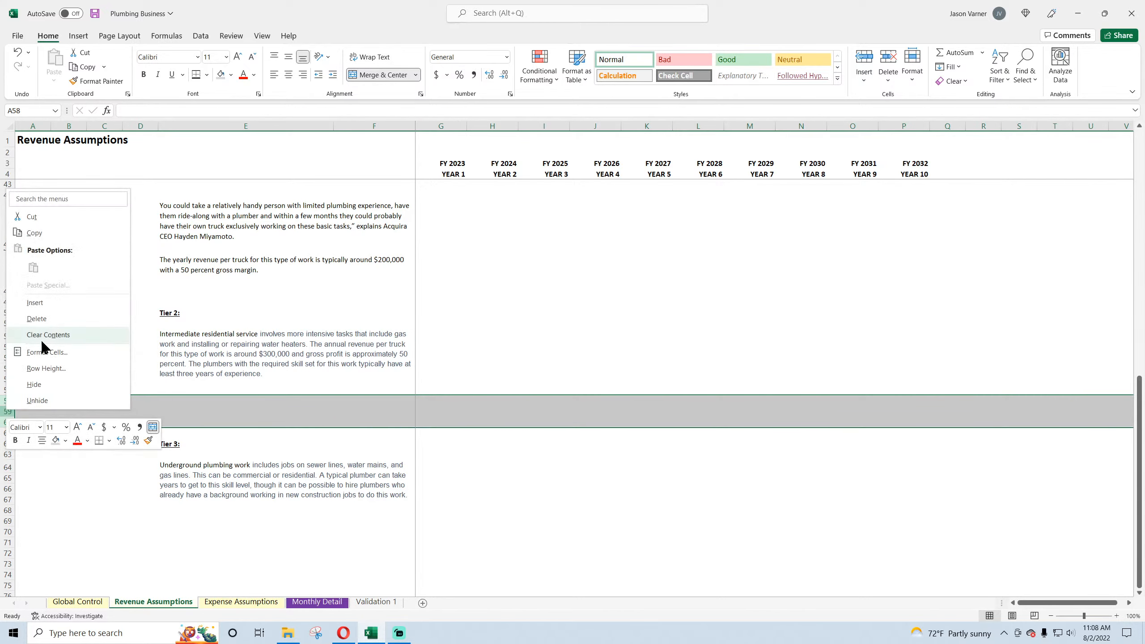
pyautogui.click(42, 317)
pyautogui.click(65, 358)
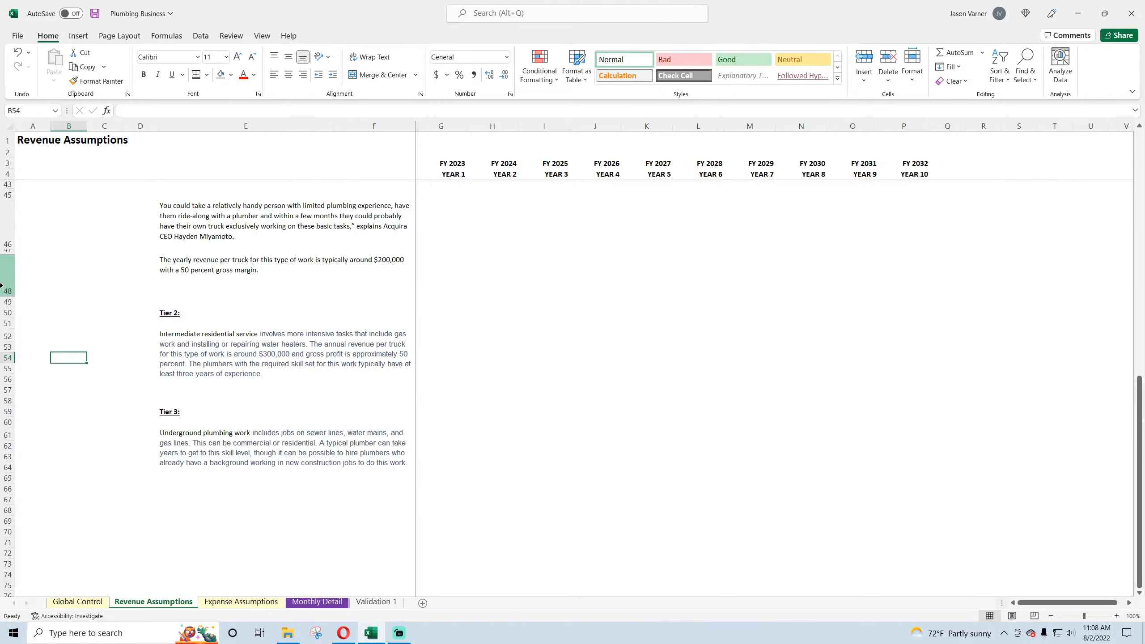
# - Delete the spare rows 43 and 42 beneath the basic residential service text in the Tier 1 description
pyautogui.scroll(4, 61, 270)
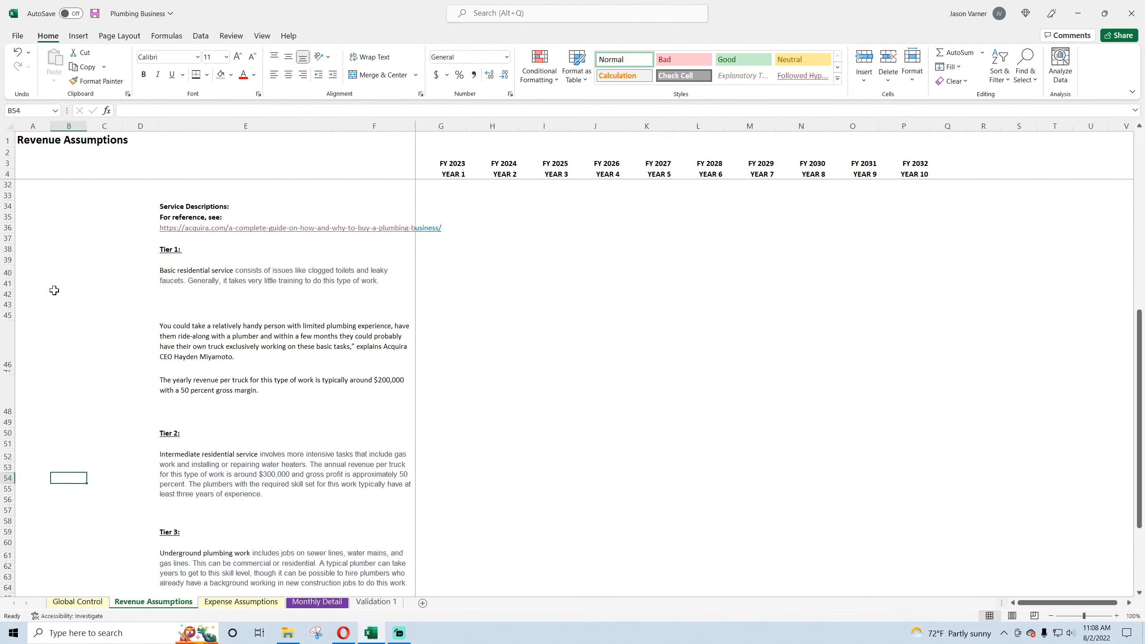
pyautogui.rightClick(5, 305)
pyautogui.click(32, 432)
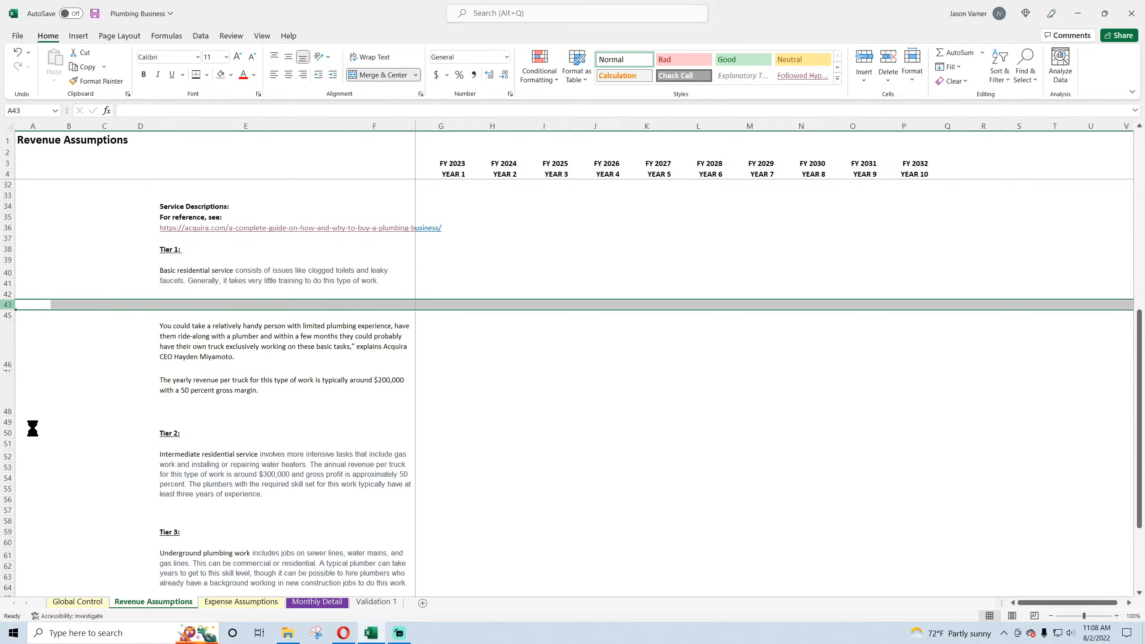
pyautogui.rightClick(4, 298)
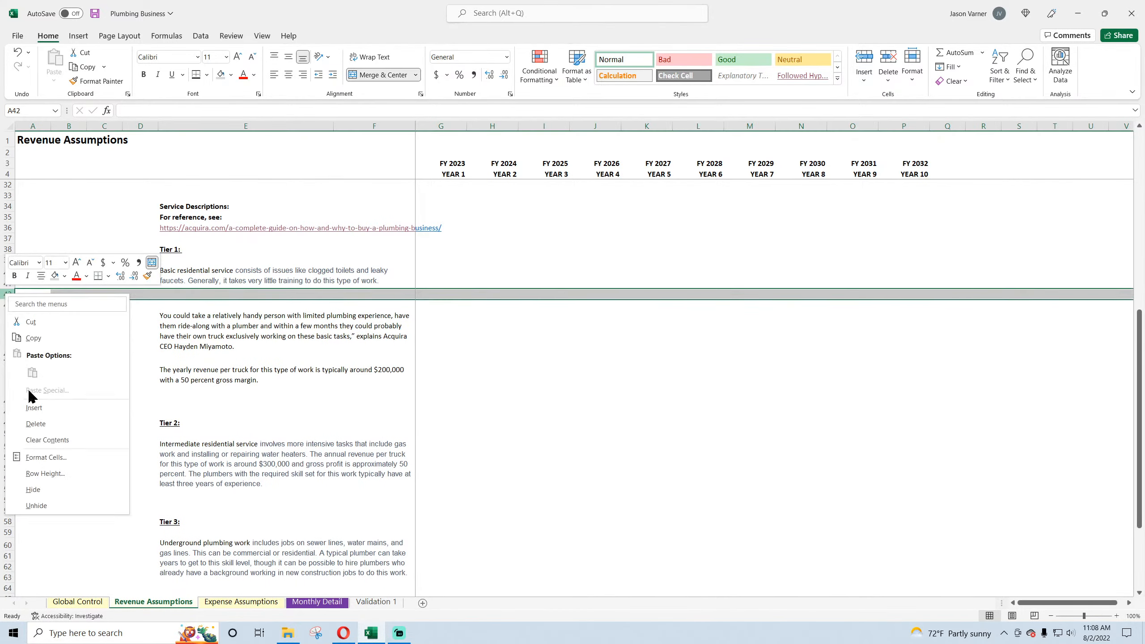
pyautogui.click(34, 426)
# - Reduce the height of row 46, which holds the yearly revenue per truck text above the Tier 2 heading
pyautogui.scroll(7, 94, 366)
pyautogui.scroll(-3, 94, 365)
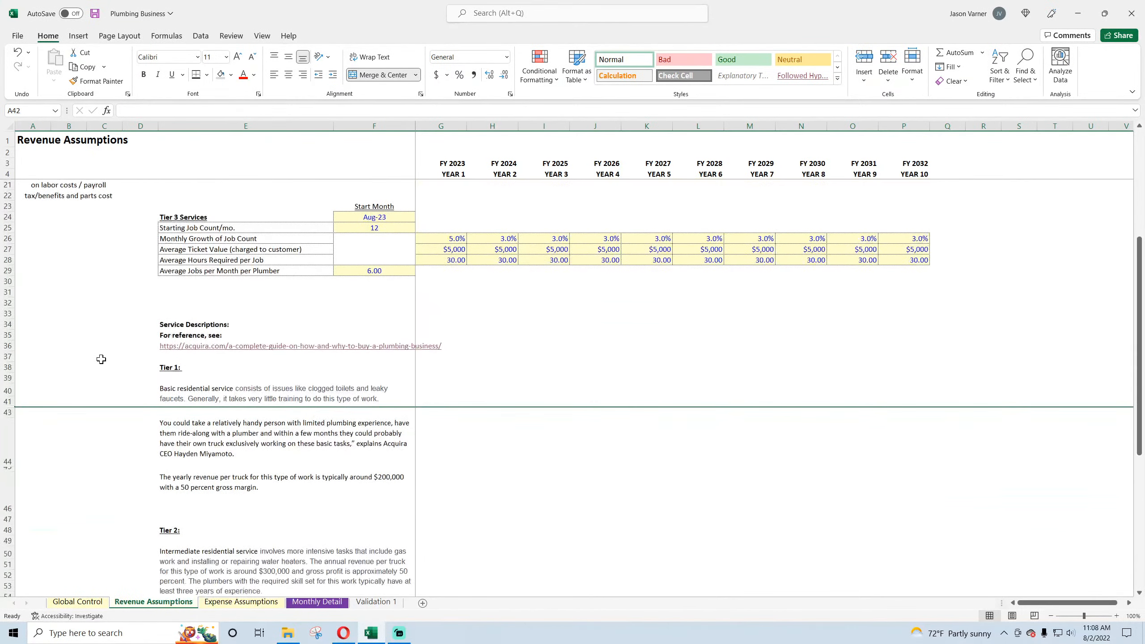
pyautogui.click(165, 367)
pyautogui.click(192, 400)
pyautogui.scroll(-4, 192, 400)
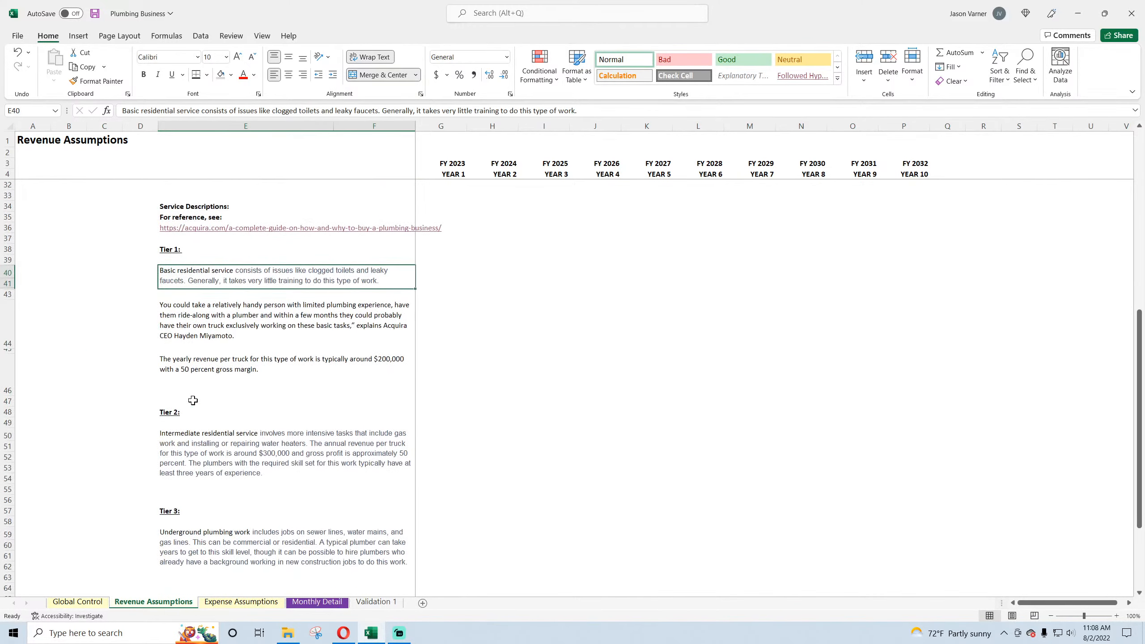
pyautogui.click(187, 395)
pyautogui.moveTo(15, 393); pyautogui.dragTo(9, 381)
# - Delete the spare row 55 between the Tier 2 description and the Tier 3 heading
pyautogui.scroll(-3, 89, 383)
pyautogui.click(127, 365)
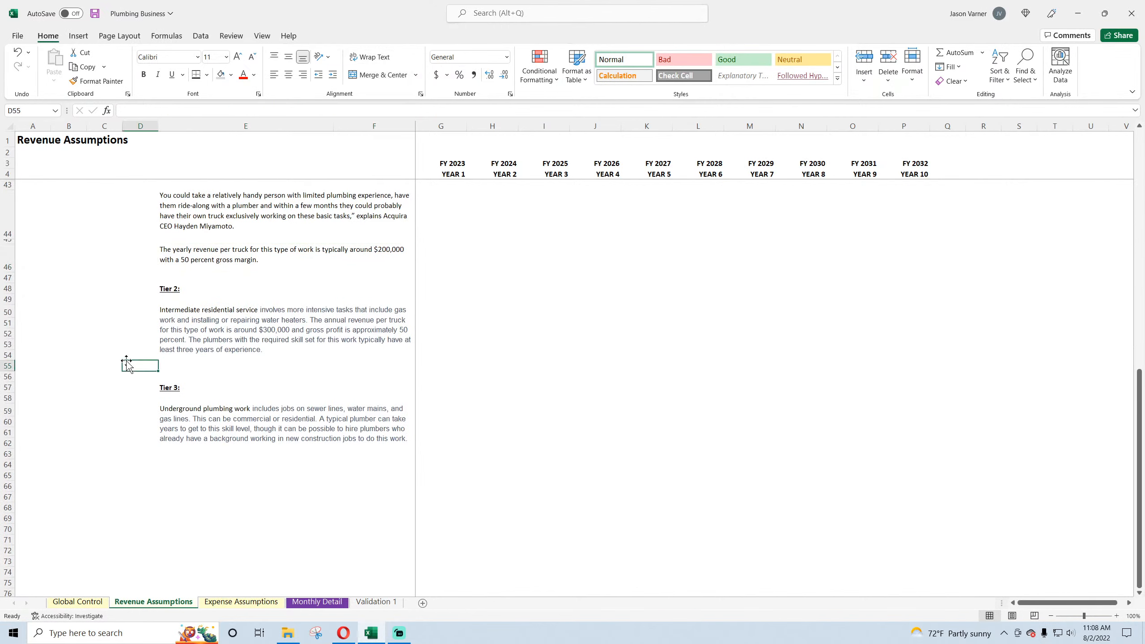
pyautogui.click(7, 366)
pyautogui.rightClick(8, 366)
pyautogui.click(50, 497)
pyautogui.click(105, 454)
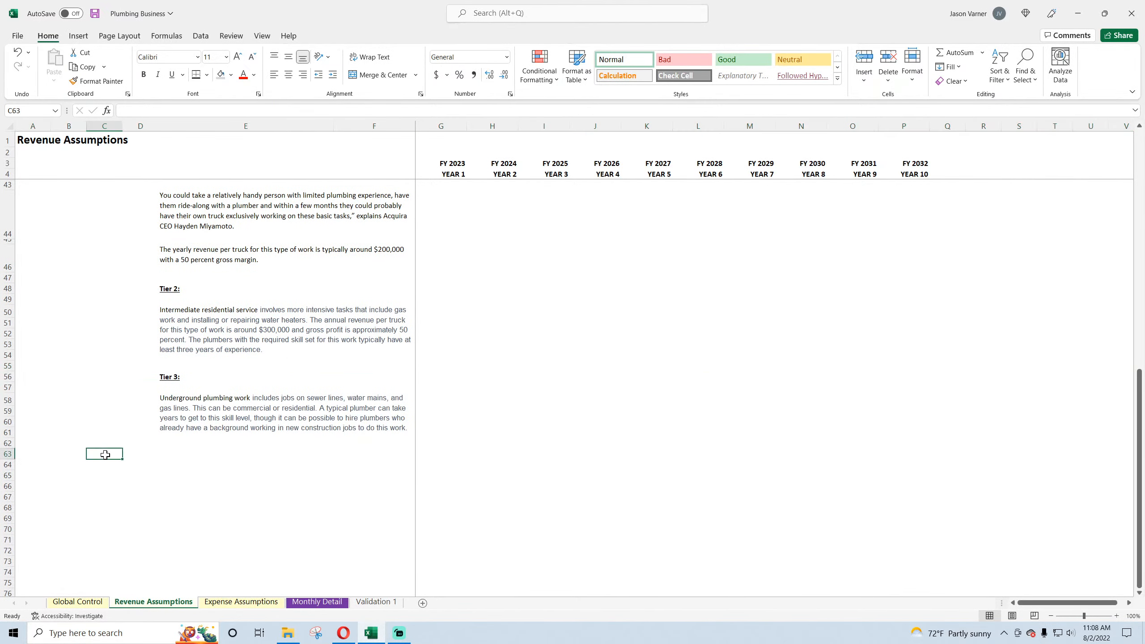
# - Set the font size of the Tier 1 heading in the service descriptions to 14
pyautogui.click(195, 414)
pyautogui.click(209, 325)
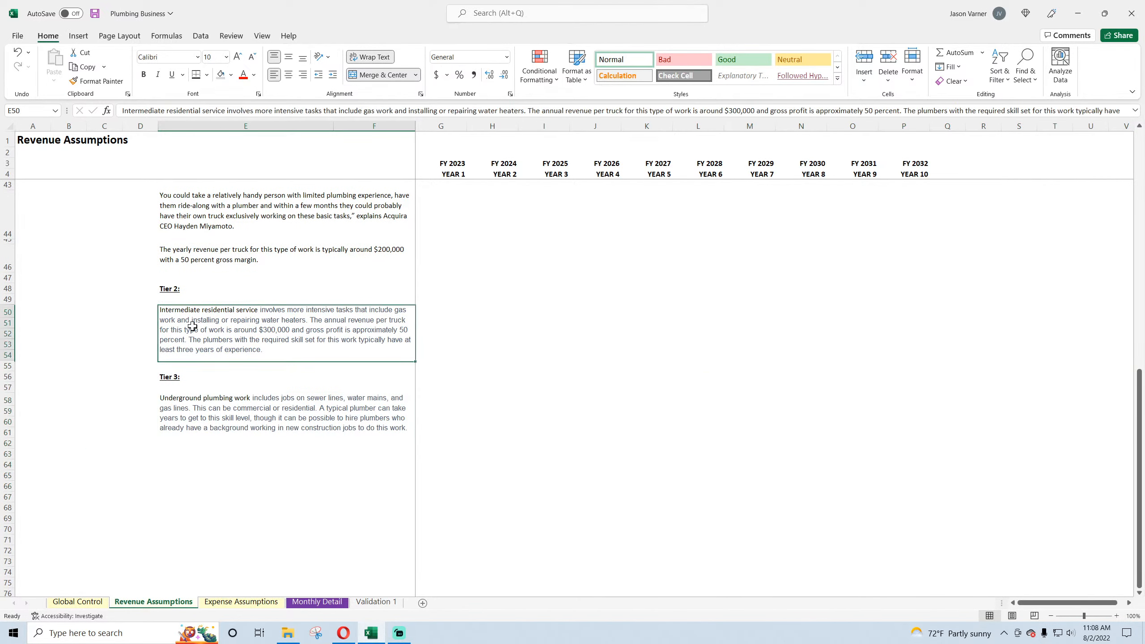
pyautogui.scroll(4, 194, 328)
pyautogui.click(185, 273)
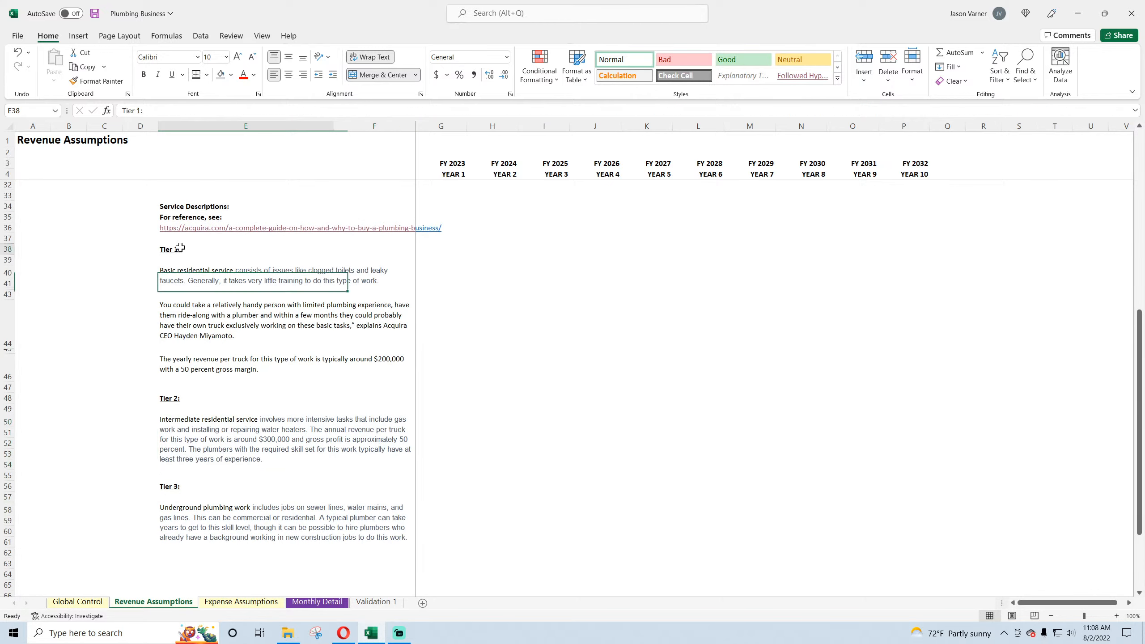
pyautogui.click(185, 250)
pyautogui.click(225, 57)
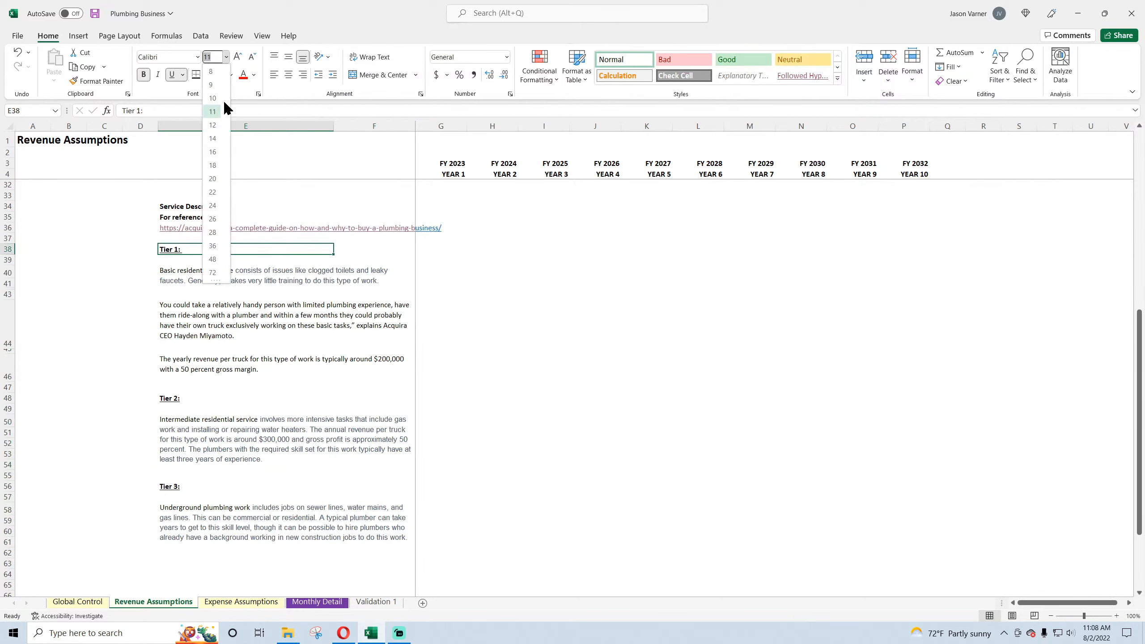
pyautogui.click(215, 141)
# - Enlarge the Tier 2 and Tier 3 headings in the service descriptions to font size 14 and save the workbook
pyautogui.click(165, 403)
pyautogui.click(226, 56)
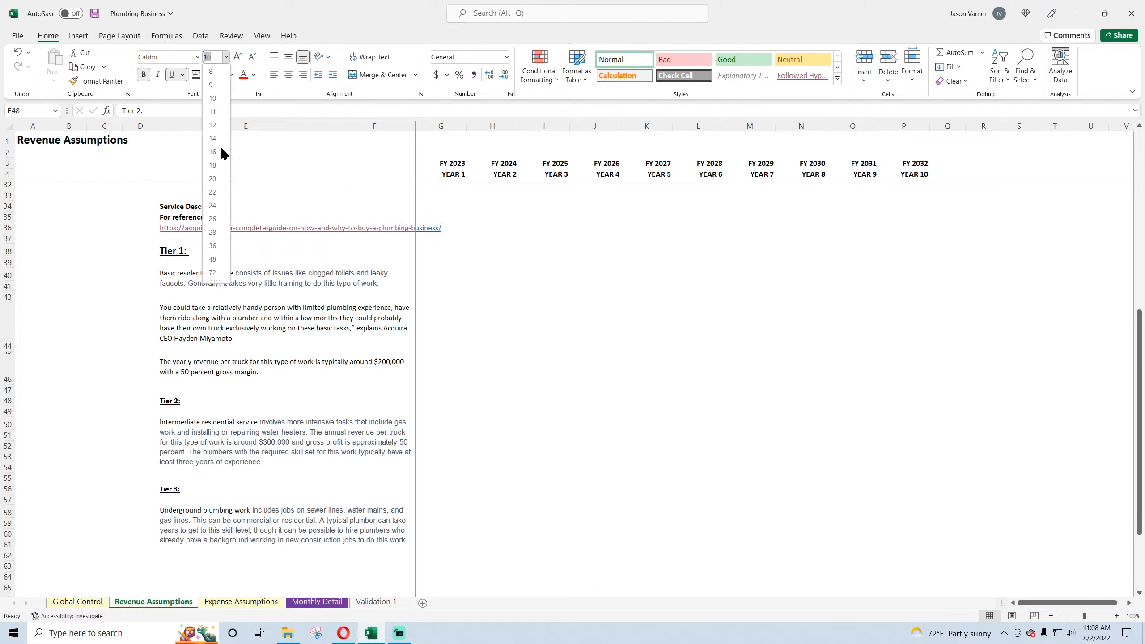
pyautogui.click(217, 142)
pyautogui.click(180, 491)
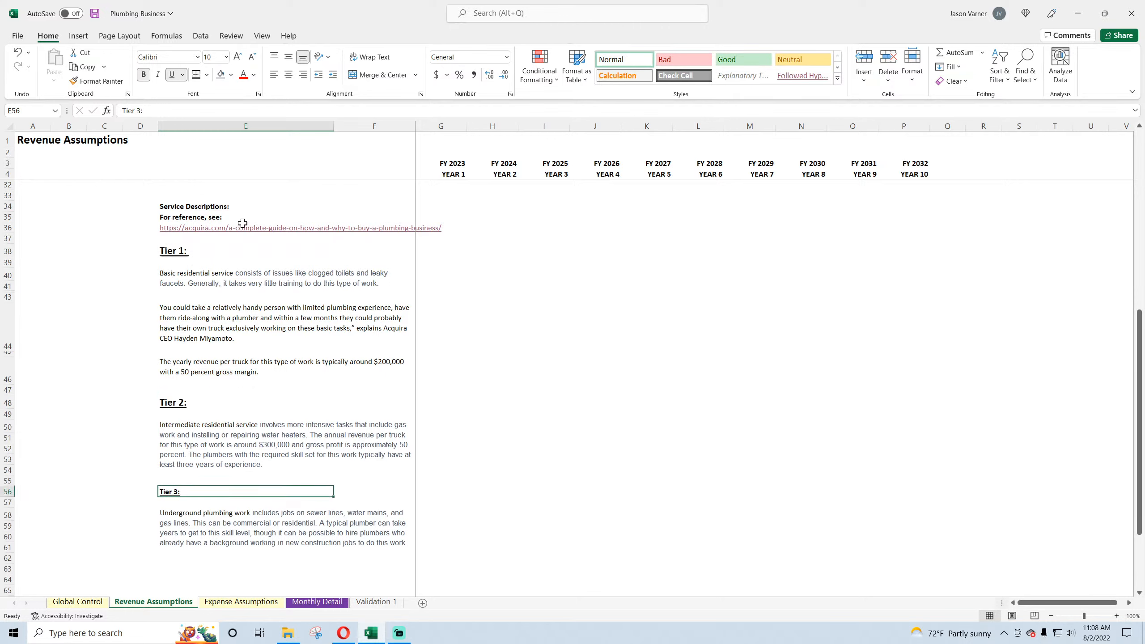
pyautogui.click(226, 56)
pyautogui.click(215, 144)
pyautogui.click(66, 313)
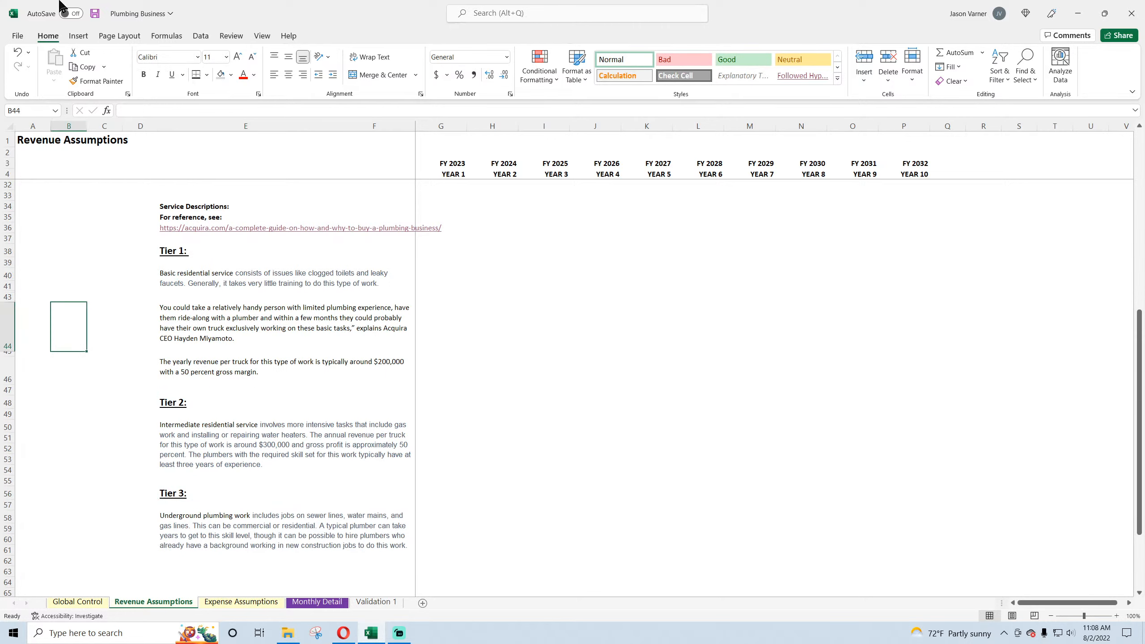
pyautogui.click(97, 17)
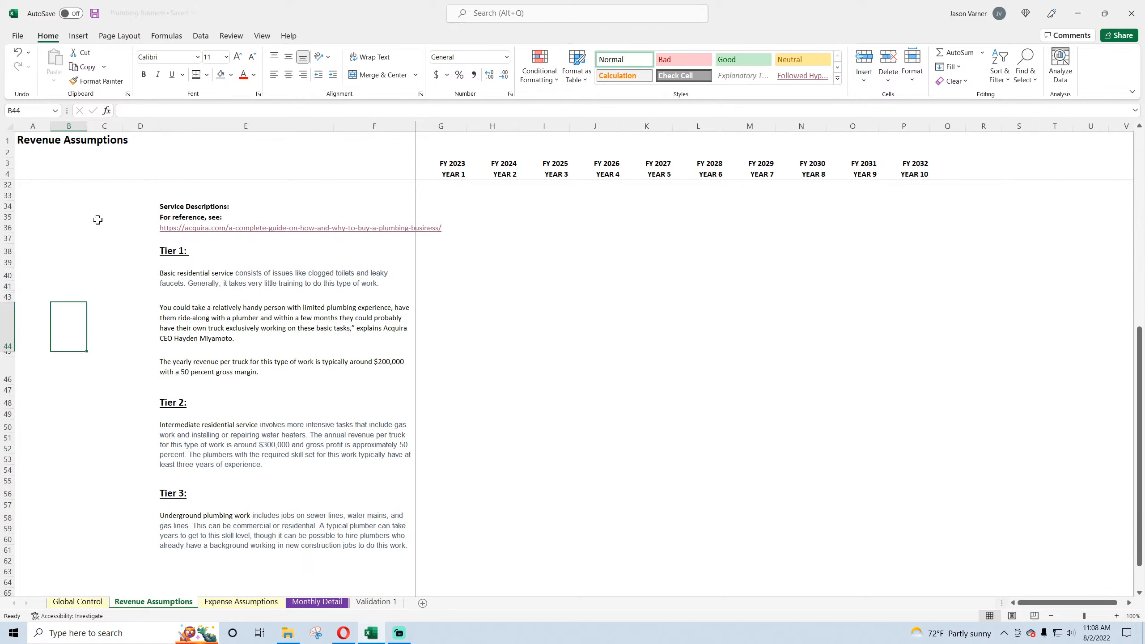
# - Apply the Calibri font to the service description text from row 40 to row 67 in columns E and F, and save the workbook
pyautogui.click(82, 296)
pyautogui.scroll(9, 84, 299)
pyautogui.scroll(-7, 85, 300)
pyautogui.scroll(-4, 85, 300)
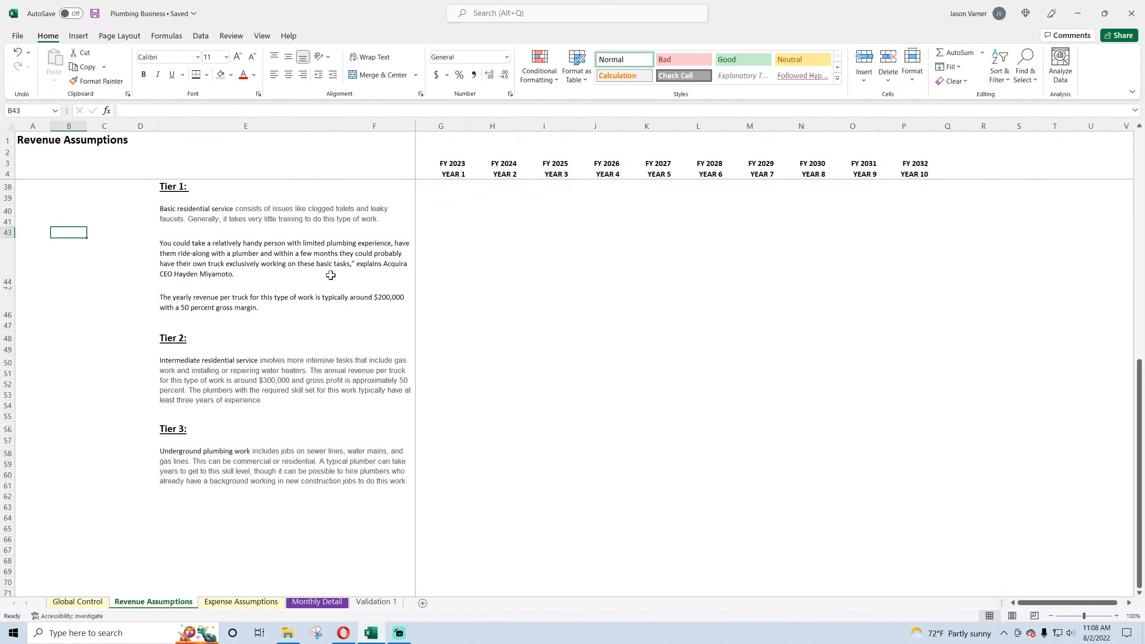
pyautogui.moveTo(220, 216); pyautogui.dragTo(230, 551)
pyautogui.click(198, 57)
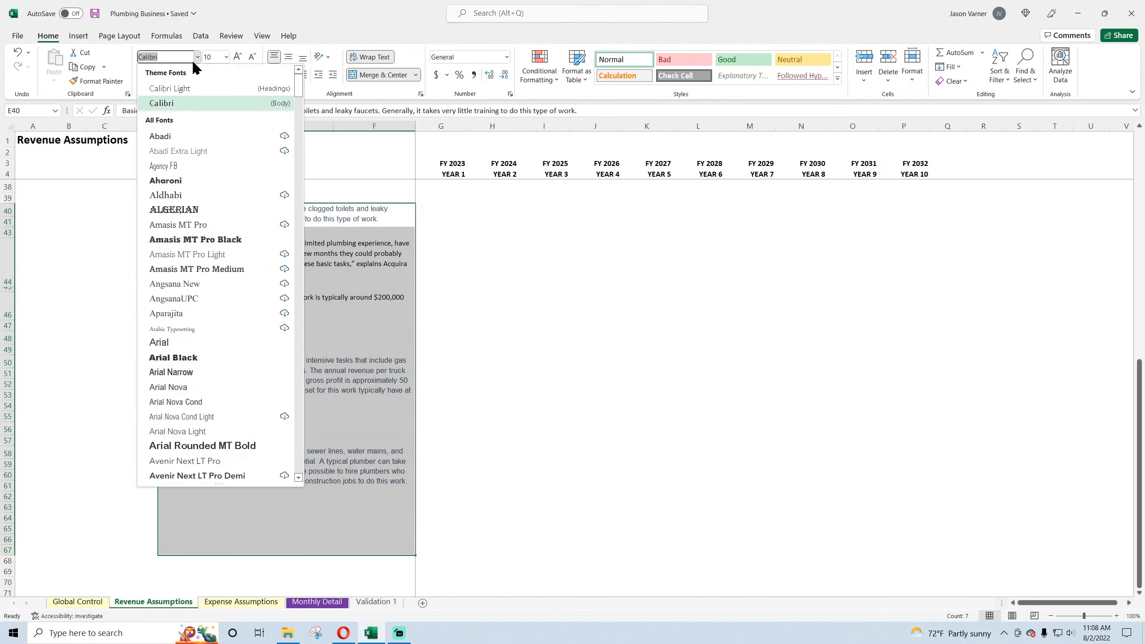
pyautogui.click(171, 105)
pyautogui.click(69, 291)
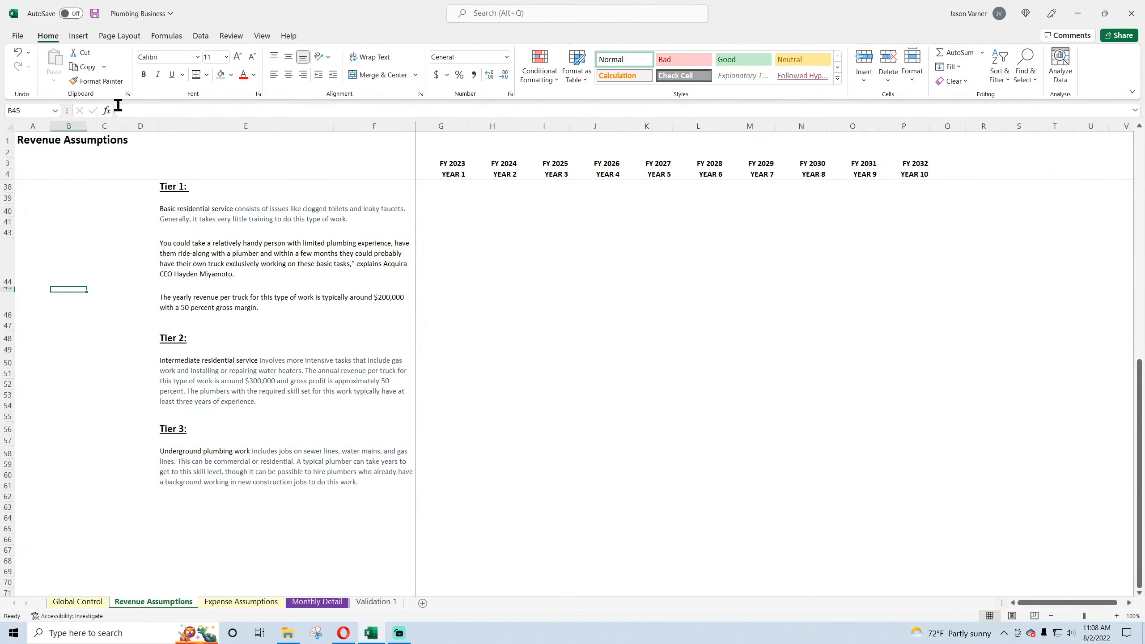
pyautogui.click(96, 17)
# - Change the font colour of the service description text in rows 40 to 67 to black and save the workbook
pyautogui.moveTo(221, 214); pyautogui.dragTo(234, 552)
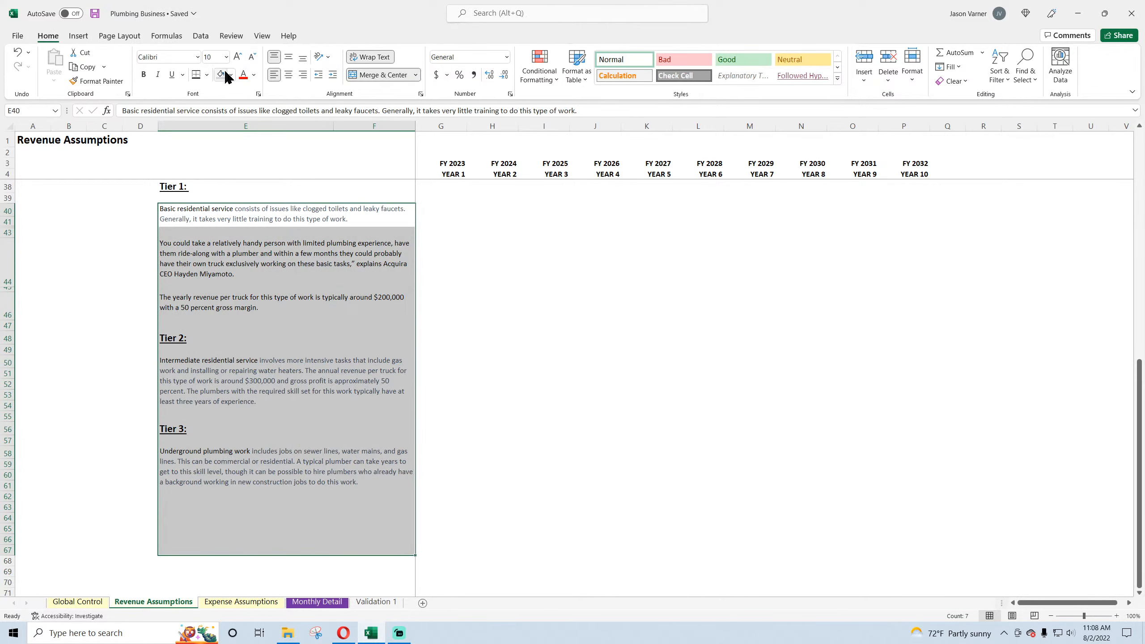
pyautogui.click(254, 74)
pyautogui.click(80, 310)
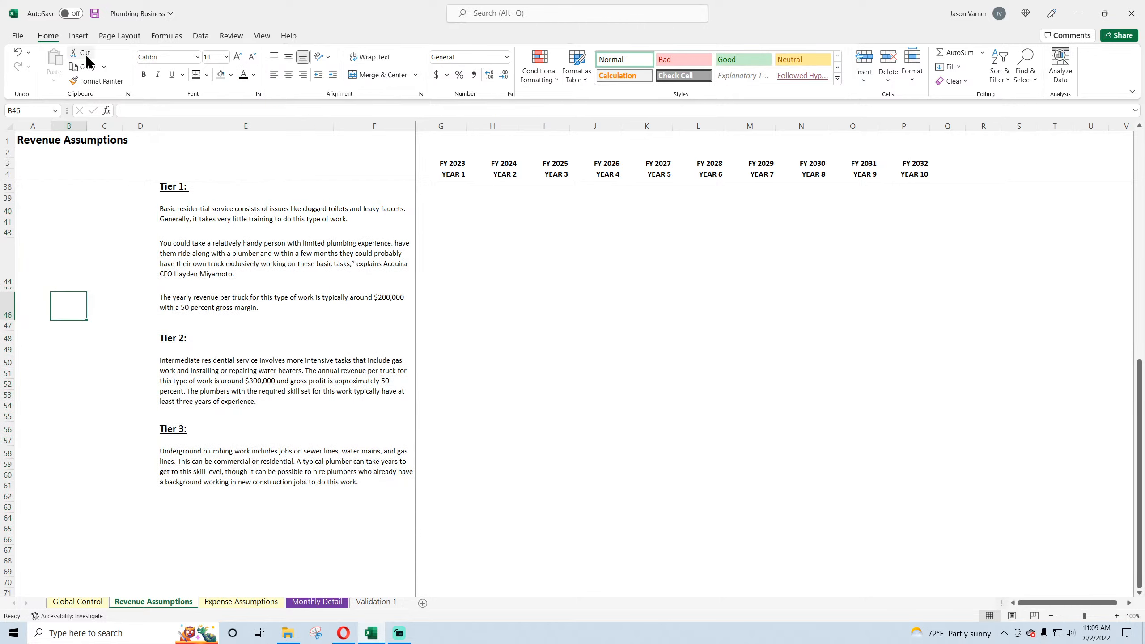
pyautogui.click(95, 13)
pyautogui.scroll(11, 92, 317)
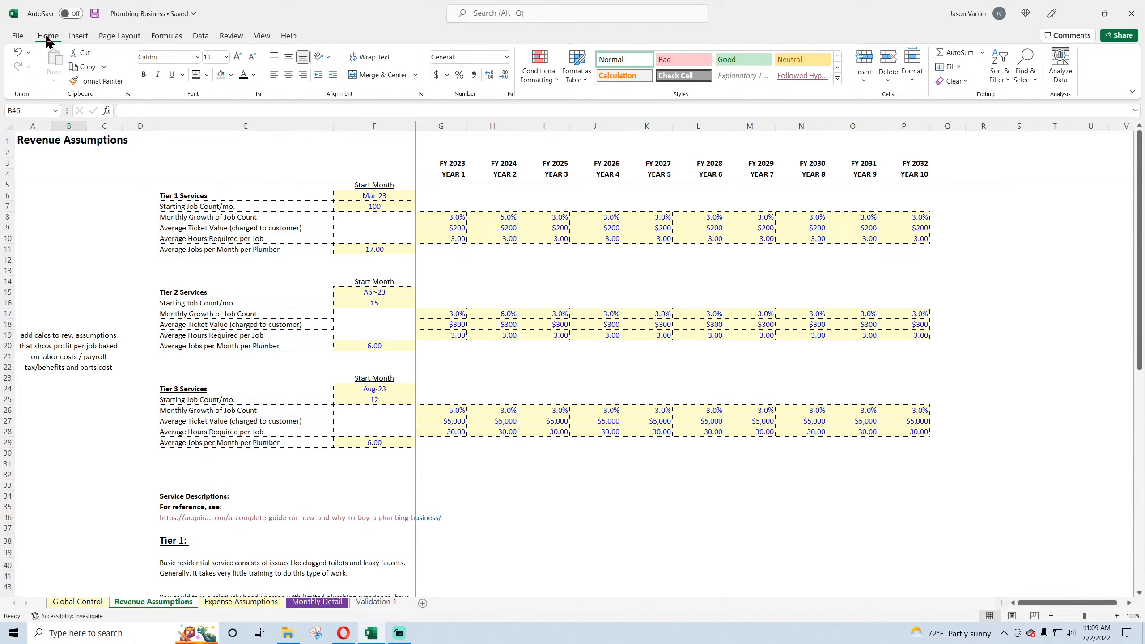
pyautogui.click(95, 14)
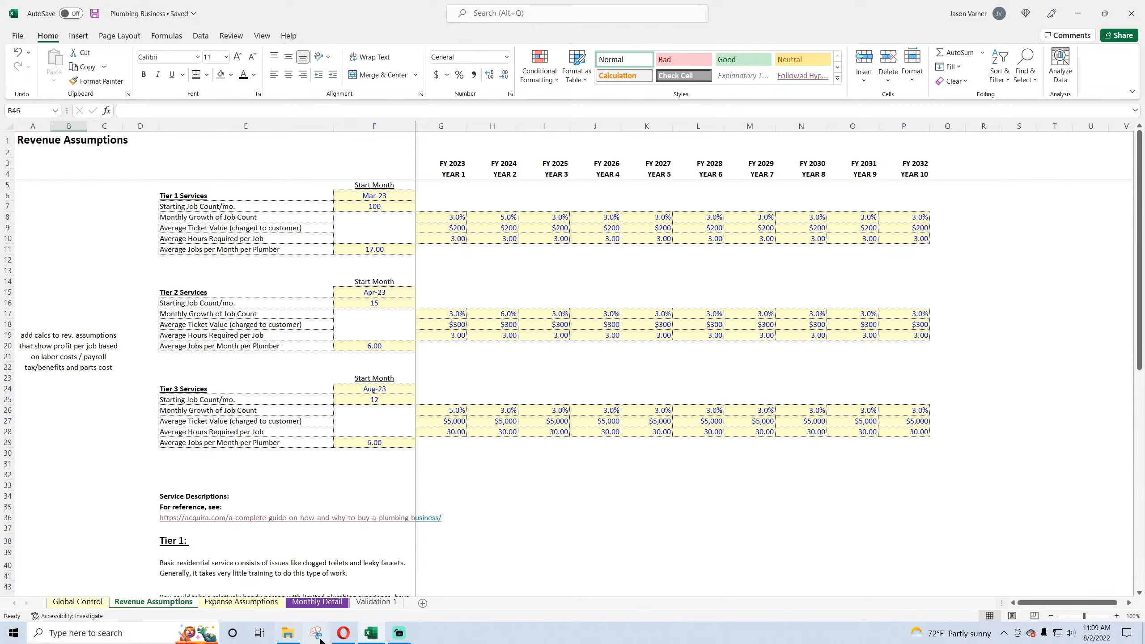